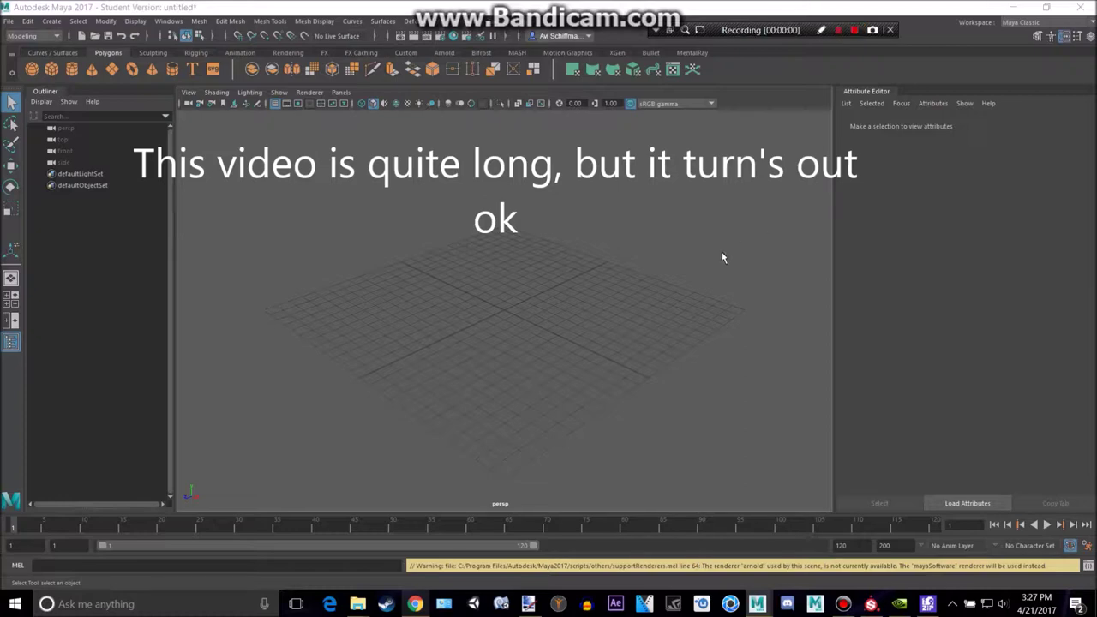
# Switch to the browser and look through the low poly gun image results for the reference rifle.
pyautogui.hotkey('alt', 'Tab')
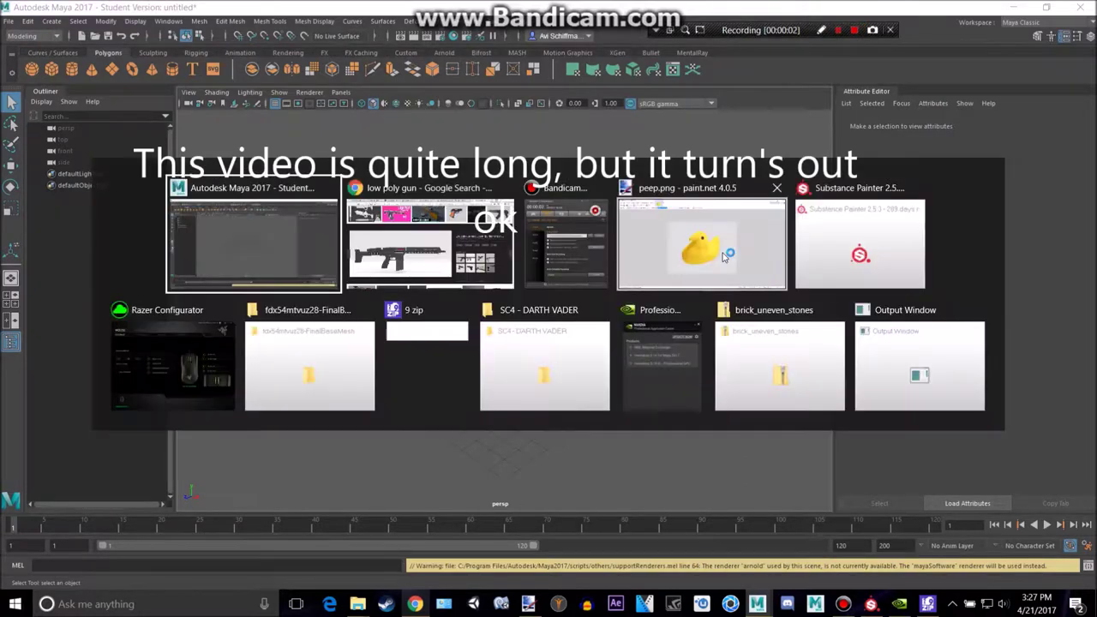
pyautogui.scroll(3, 551, 373)
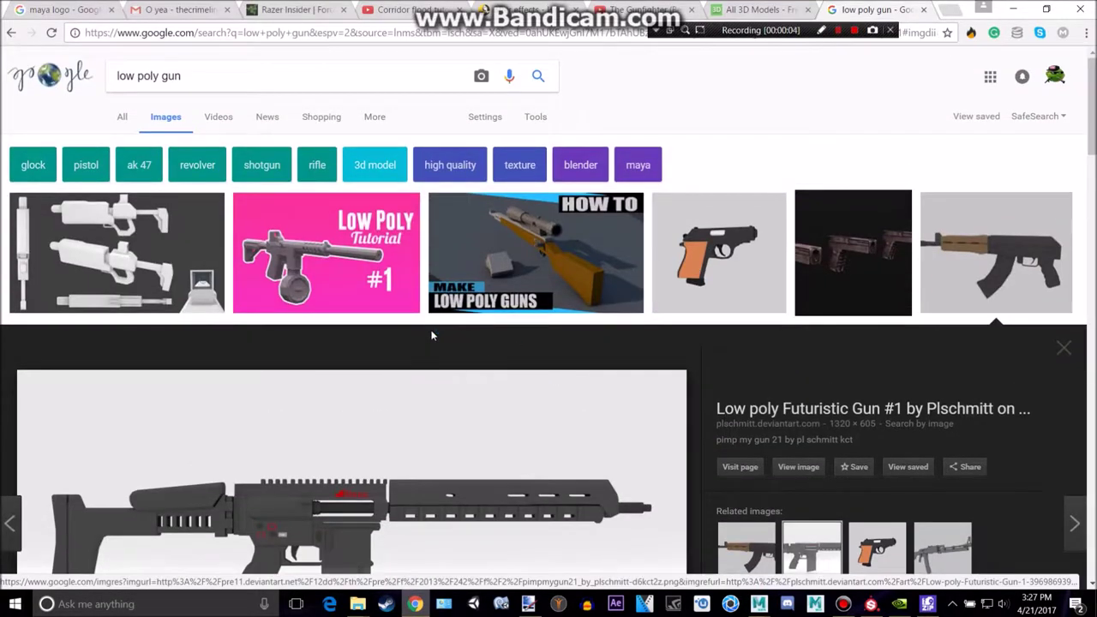
pyautogui.scroll(-1, 433, 336)
pyautogui.scroll(1, 433, 335)
pyautogui.click(1019, 284)
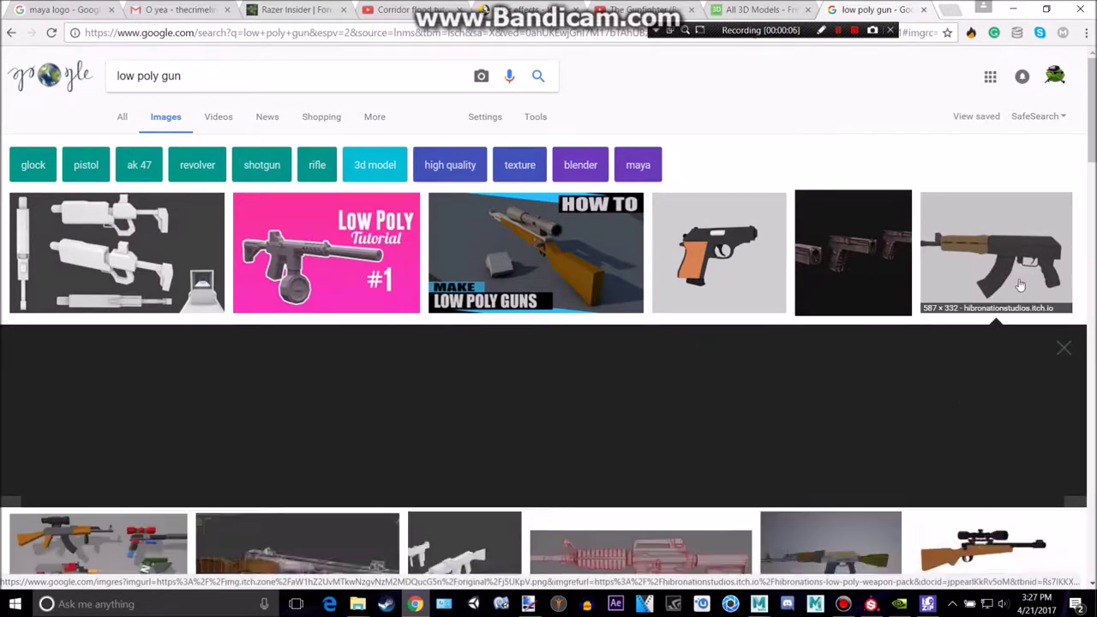
pyautogui.click(1020, 284)
pyautogui.click(763, 408)
pyautogui.click(829, 401)
# Return to Maya, import pimpmygun21_by_plschmitt-d6kct2z.png as an image plane in the side view and scale it up about 2.2 times.
pyautogui.hotkey('alt', 'Tab')
pyautogui.press('space')
pyautogui.press('space')
pyautogui.click(188, 91)
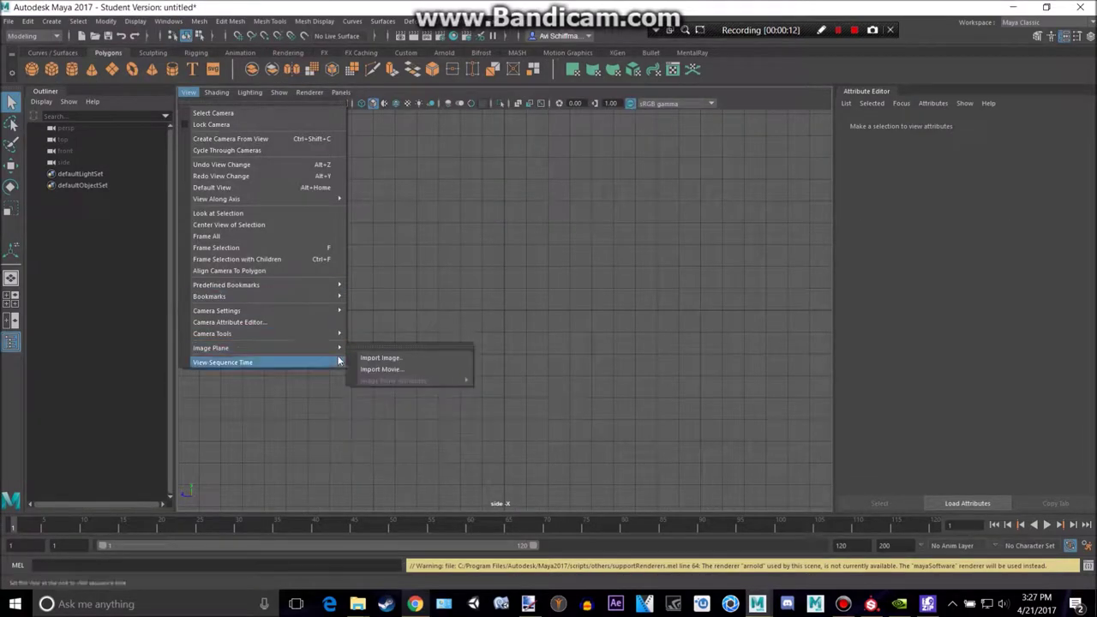
pyautogui.click(377, 357)
pyautogui.write('p')
pyautogui.click(319, 438)
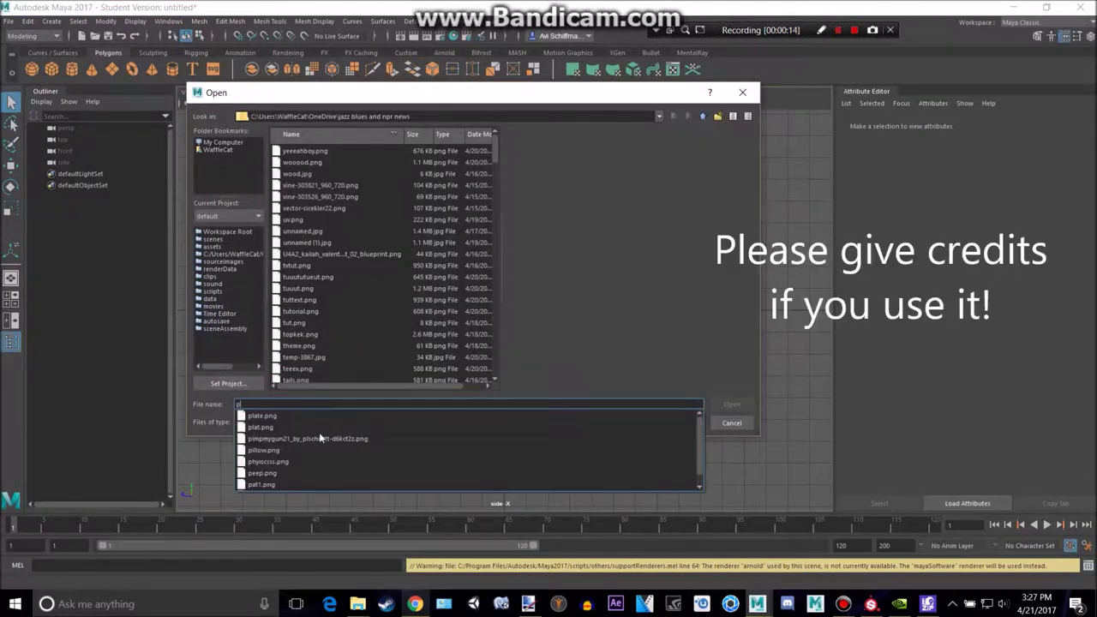
pyautogui.click(733, 405)
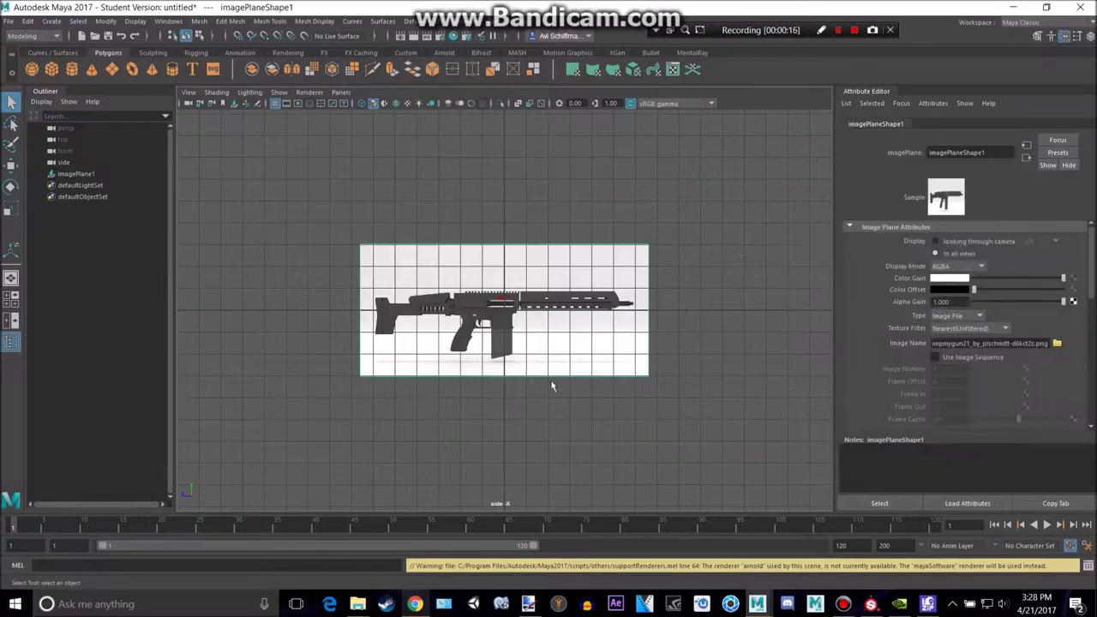
pyautogui.press('r')
pyautogui.moveTo(510, 314); pyautogui.dragTo(781, 281)
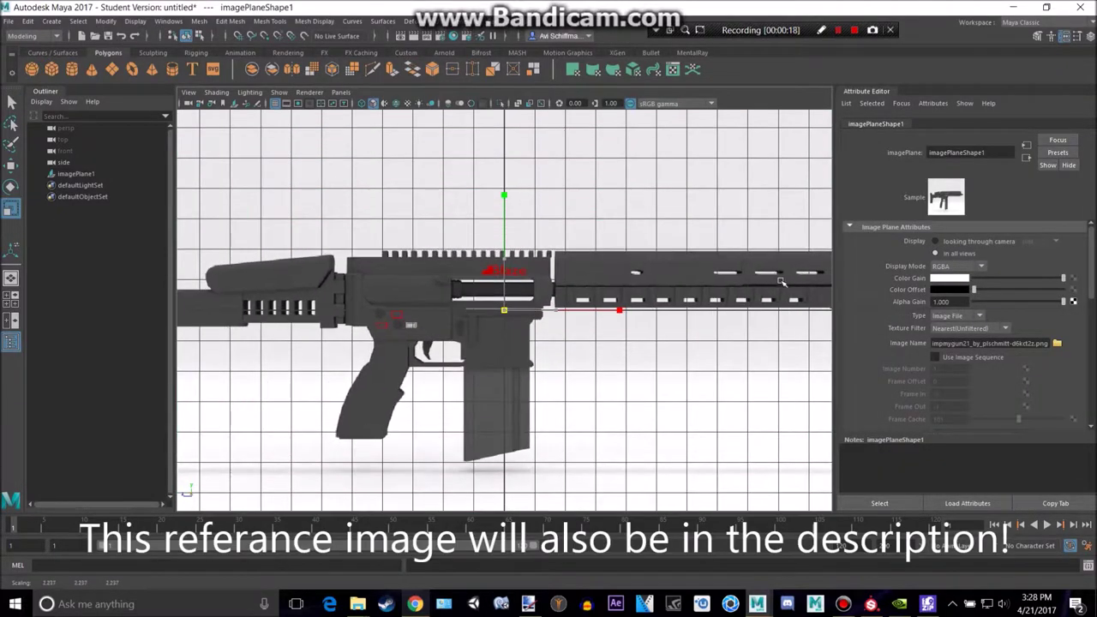
# Create a polygon cube, turn on X-ray display and place the cube at the receiver's upper rear corner.
pyautogui.click(51, 68)
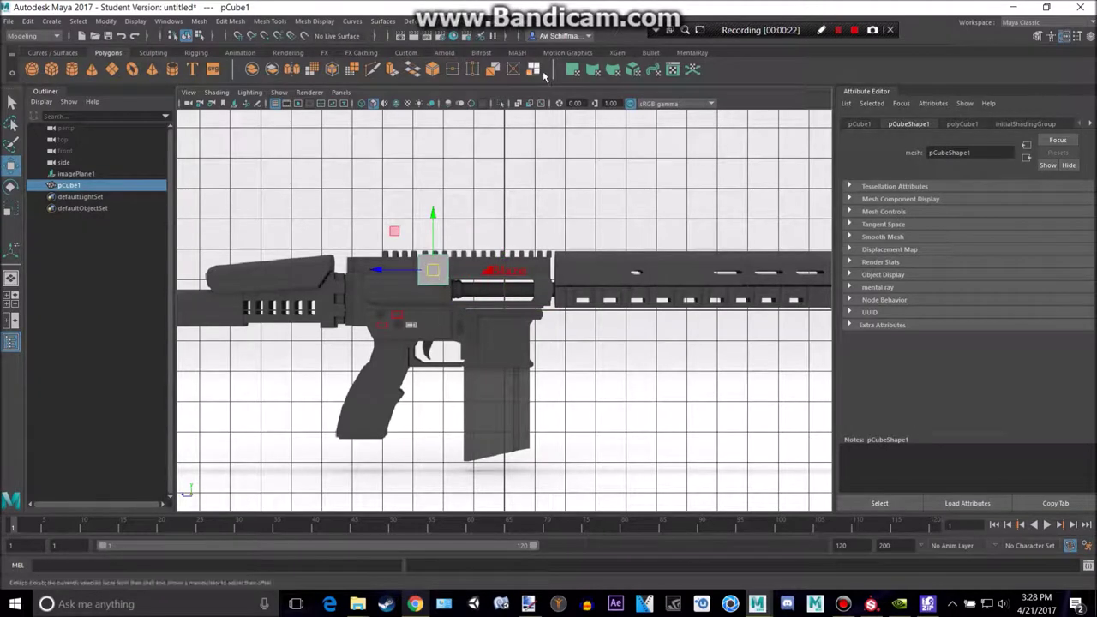
pyautogui.click(520, 104)
pyautogui.scroll(5, 490, 244)
pyautogui.keyDown('alt'); pyautogui.moveTo(471, 260); pyautogui.dragTo(588, 257, button='middle'); pyautogui.keyUp('alt')
pyautogui.moveTo(484, 228); pyautogui.dragTo(342, 235)
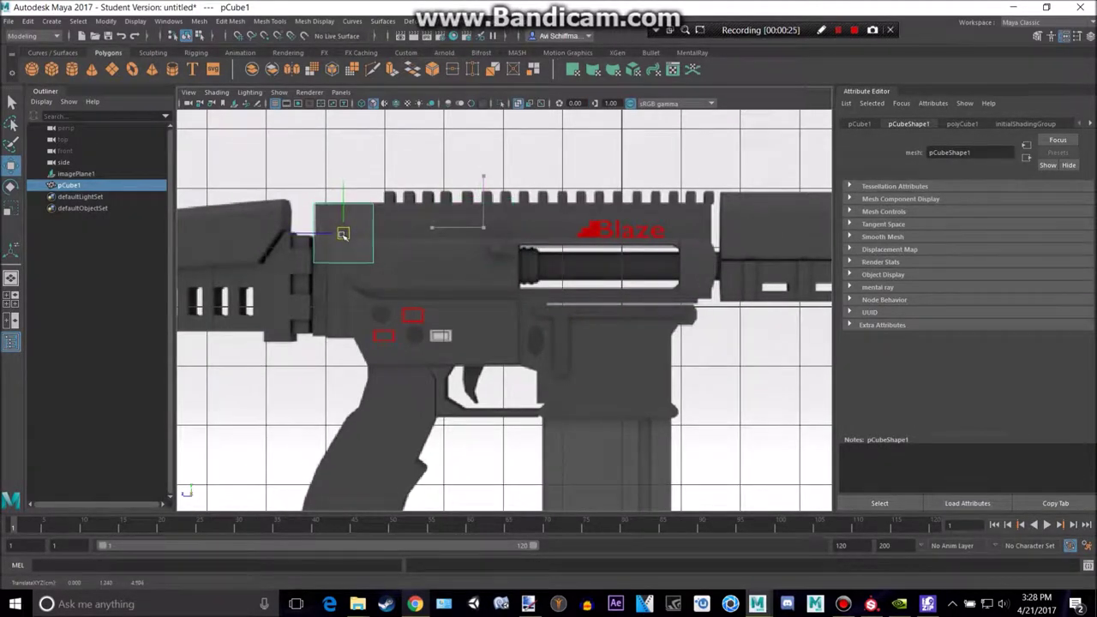
# Set the cube's Subdivisions Depth to 8.
pyautogui.scroll(3, 528, 318)
pyautogui.keyDown('alt'); pyautogui.moveTo(524, 317); pyautogui.dragTo(494, 329, button='middle'); pyautogui.keyUp('alt')
pyautogui.click(960, 124)
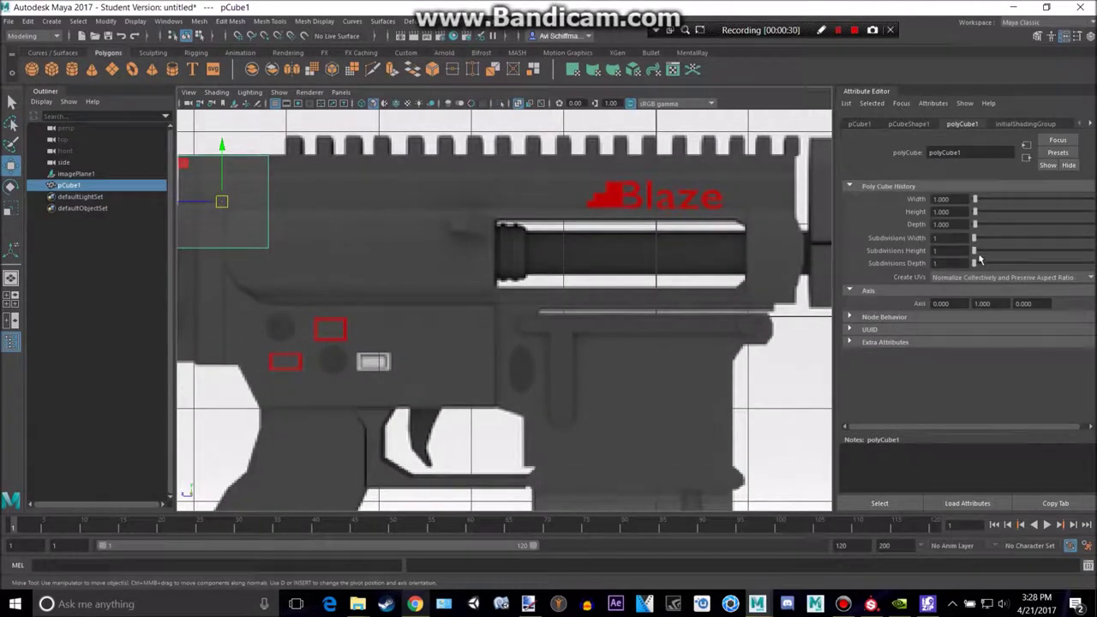
pyautogui.moveTo(974, 263); pyautogui.dragTo(991, 272)
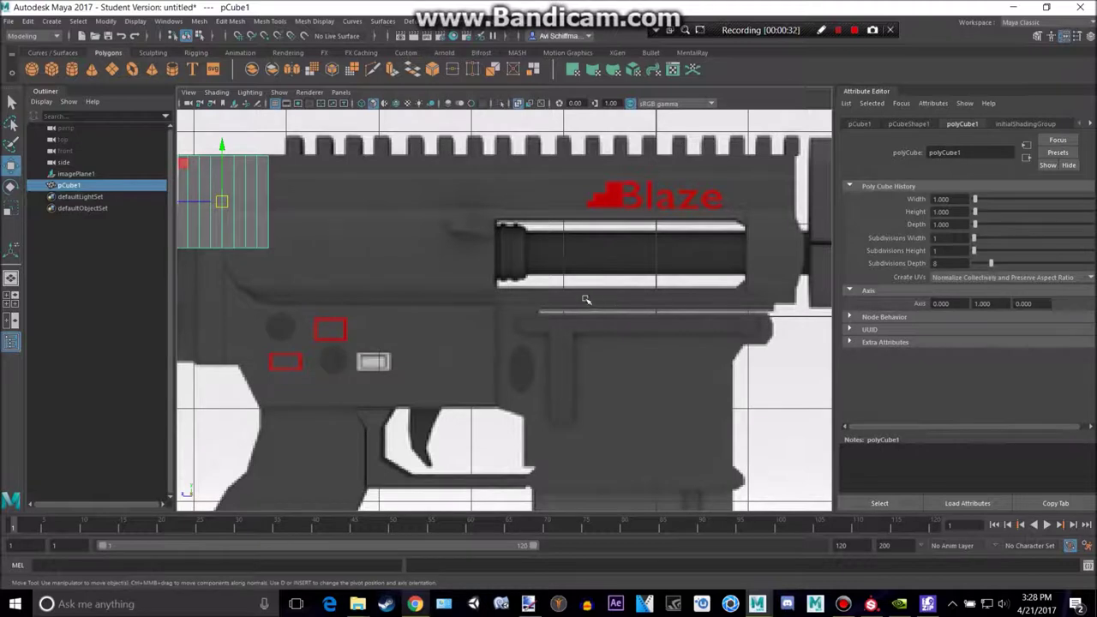
pyautogui.keyDown('alt'); pyautogui.moveTo(551, 302); pyautogui.dragTo(708, 323, button='middle'); pyautogui.keyUp('alt')
pyautogui.scroll(-3, 478, 262)
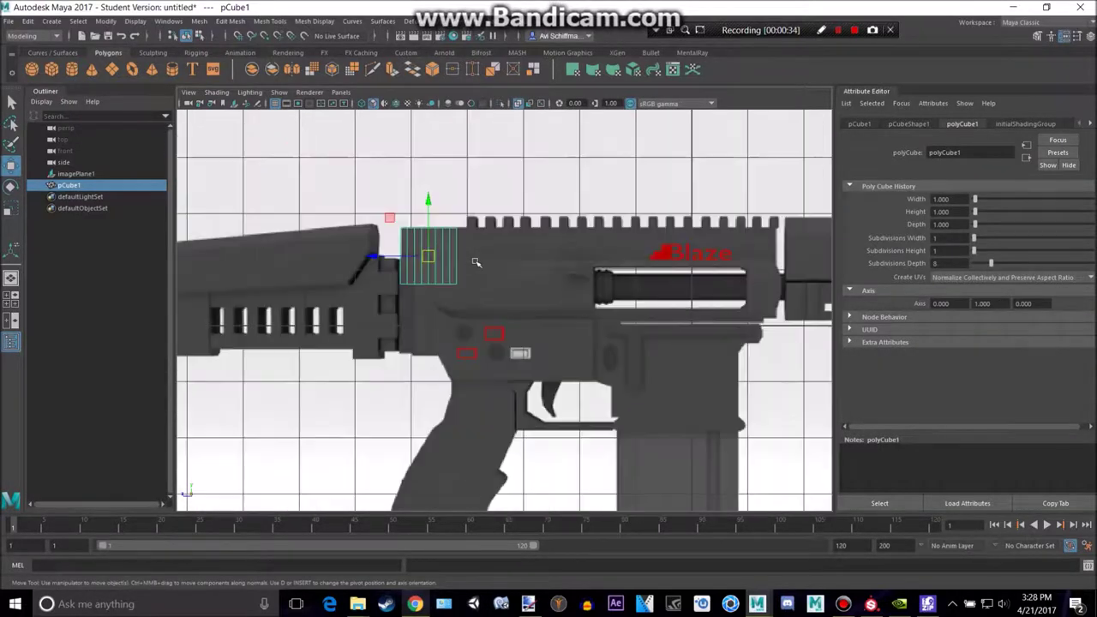
# Move the cube to the middle of the receiver and stretch it along the gun's length.
pyautogui.scroll(2, 464, 261)
pyautogui.moveTo(398, 237); pyautogui.dragTo(647, 296)
pyautogui.keyDown('alt'); pyautogui.moveTo(647, 297); pyautogui.dragTo(578, 298, button='middle'); pyautogui.keyUp('alt')
pyautogui.press('r')
pyautogui.moveTo(526, 298); pyautogui.dragTo(288, 286)
# Stretch the cube's height to cover the receiver body and shift it to line up with the receiver's rear edge.
pyautogui.keyDown('alt'); pyautogui.moveTo(617, 342); pyautogui.dragTo(563, 341, button='middle'); pyautogui.keyUp('alt')
pyautogui.press('w')
pyautogui.moveTo(523, 299); pyautogui.dragTo(502, 302)
pyautogui.press('r')
pyautogui.moveTo(503, 248); pyautogui.dragTo(503, 184)
pyautogui.press('w')
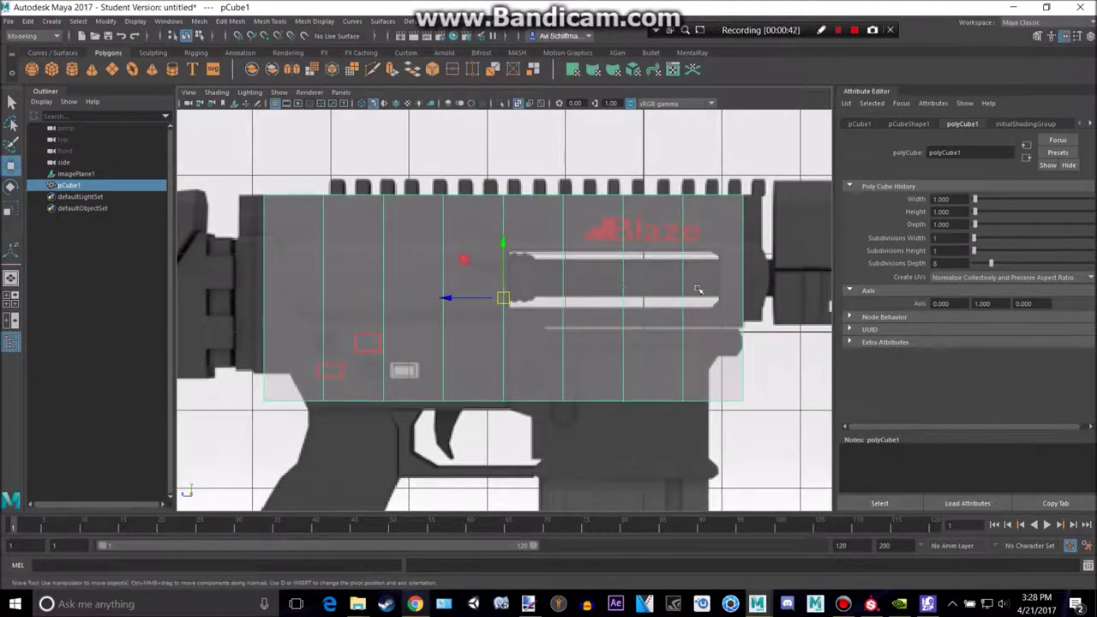
pyautogui.keyDown('alt'); pyautogui.moveTo(528, 376); pyautogui.dragTo(567, 344, button='middle'); pyautogui.keyUp('alt')
pyautogui.keyDown('alt'); pyautogui.moveTo(681, 396); pyautogui.dragTo(651, 390, button='middle'); pyautogui.keyUp('alt')
pyautogui.moveTo(510, 259); pyautogui.dragTo(486, 261)
# Move the rear bottom vertices of the block onto the stepped outline of the receiver's underside behind the grip.
pyautogui.scroll(4, 333, 315)
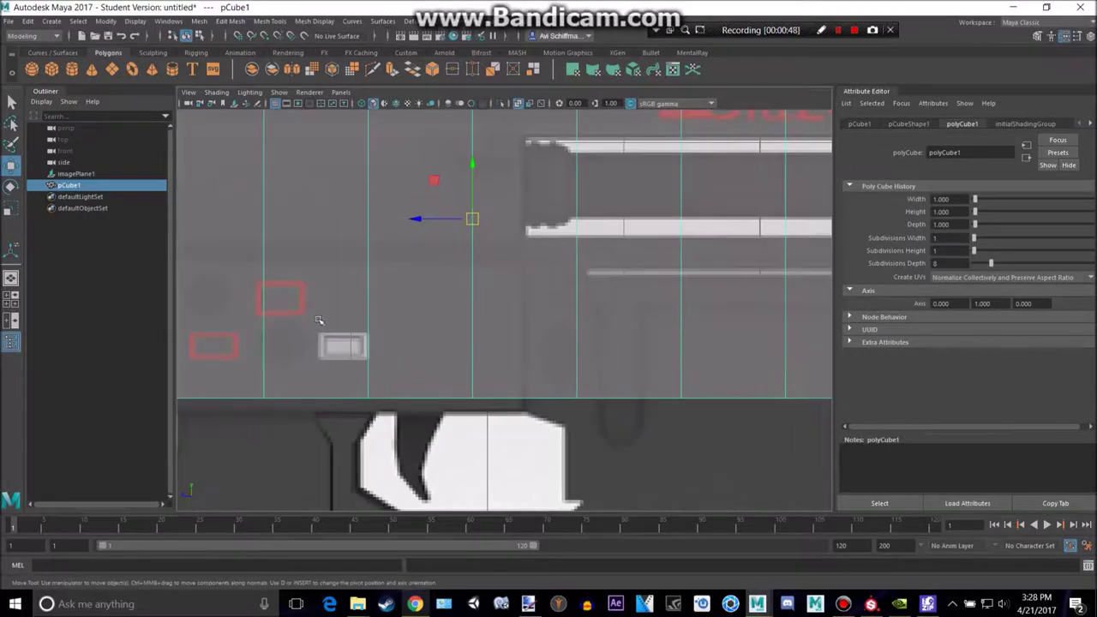
pyautogui.keyDown('alt'); pyautogui.moveTo(326, 318); pyautogui.dragTo(659, 334, button='middle'); pyautogui.keyUp('alt')
pyautogui.moveTo(482, 265); pyautogui.dragTo(433, 265, button='right')
pyautogui.moveTo(357, 404); pyautogui.dragTo(385, 365)
pyautogui.moveTo(461, 400); pyautogui.dragTo(418, 363)
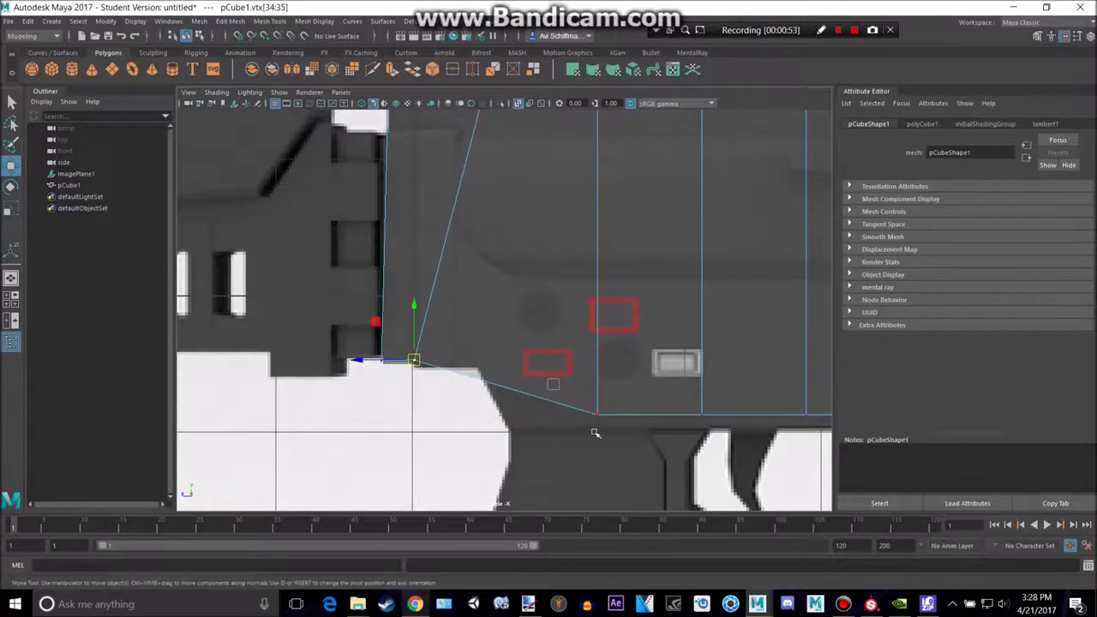
pyautogui.moveTo(598, 417); pyautogui.dragTo(415, 368)
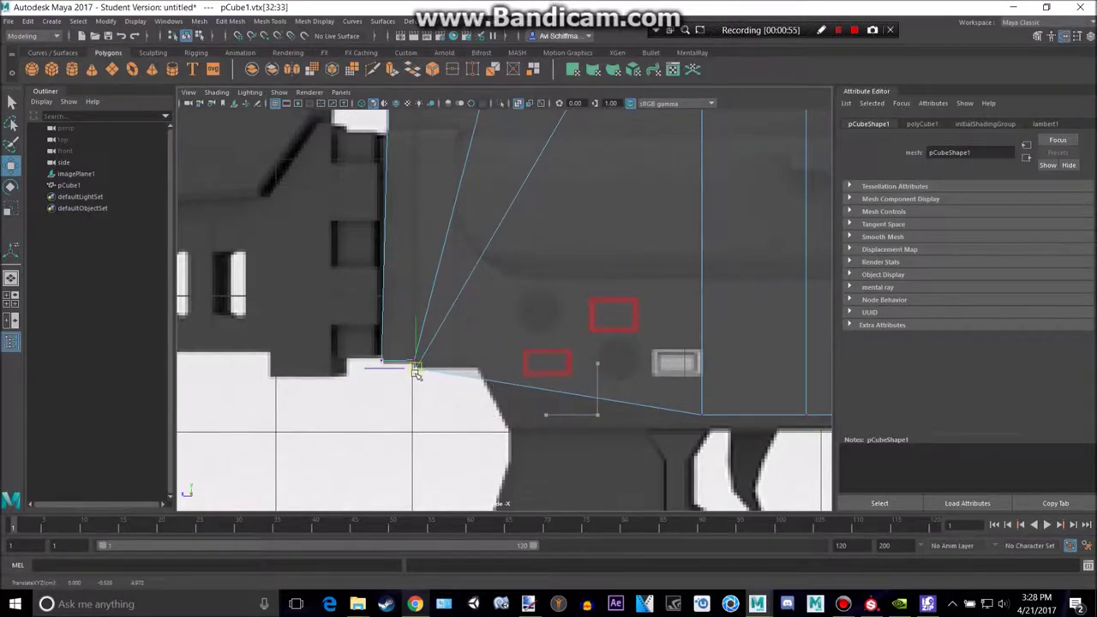
pyautogui.moveTo(683, 392); pyautogui.dragTo(480, 371)
# Position the next bottom vertices at the grip's upper rear corner and around the front corner of the trigger opening.
pyautogui.keyDown('alt'); pyautogui.moveTo(702, 444); pyautogui.dragTo(517, 377, button='middle'); pyautogui.keyUp('alt')
pyautogui.moveTo(657, 387); pyautogui.dragTo(658, 387)
pyautogui.moveTo(621, 348); pyautogui.dragTo(325, 363)
pyautogui.keyDown('alt'); pyautogui.moveTo(623, 369); pyautogui.dragTo(463, 389, button='middle'); pyautogui.keyUp('alt')
pyautogui.moveTo(527, 335); pyautogui.dragTo(515, 380)
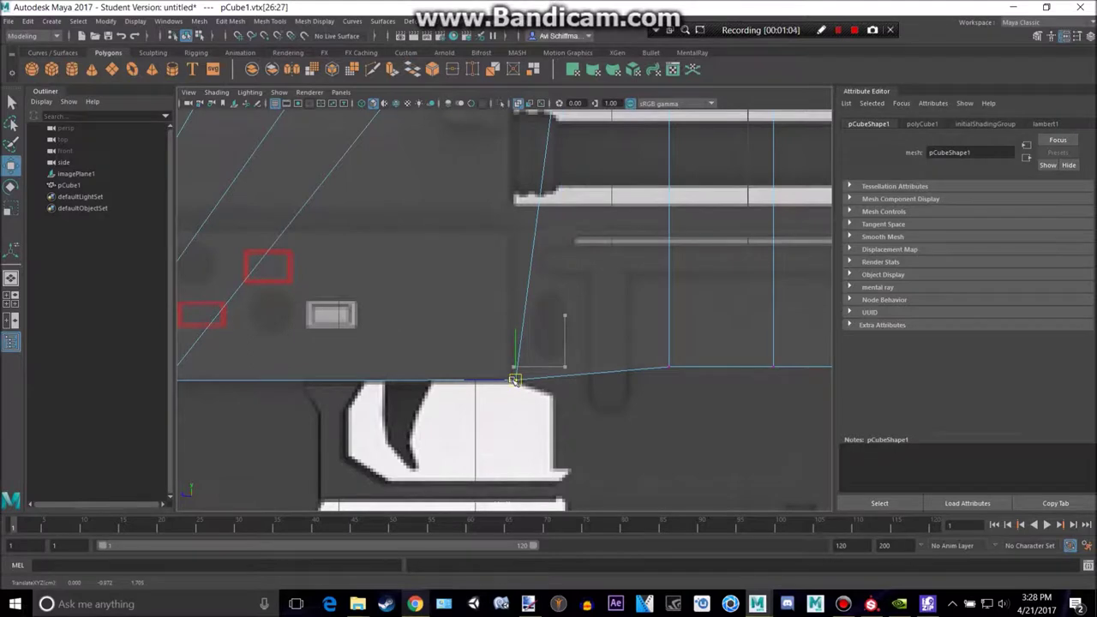
pyautogui.click(670, 370)
pyautogui.moveTo(670, 372); pyautogui.dragTo(555, 398)
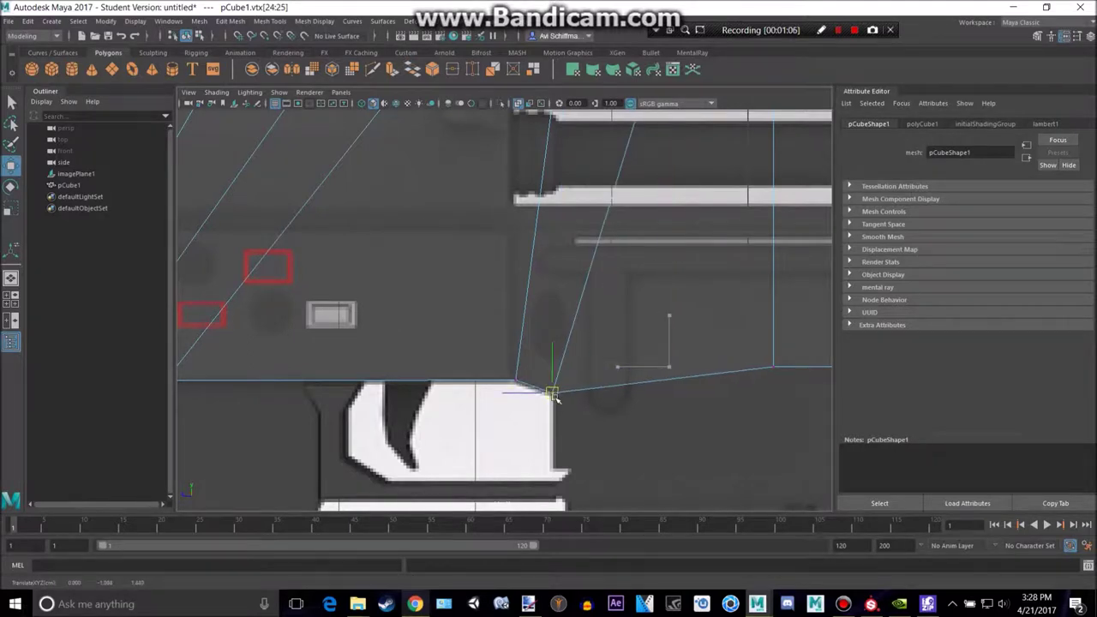
# Pull the last two pairs of bottom vertices down to the lower corners of the magazine well.
pyautogui.keyDown('alt'); pyautogui.moveTo(814, 356); pyautogui.dragTo(739, 271, button='middle'); pyautogui.keyUp('alt')
pyautogui.moveTo(730, 309); pyautogui.dragTo(683, 265)
pyautogui.moveTo(698, 283); pyautogui.dragTo(483, 383)
pyautogui.click(799, 280)
pyautogui.moveTo(800, 281); pyautogui.dragTo(786, 383)
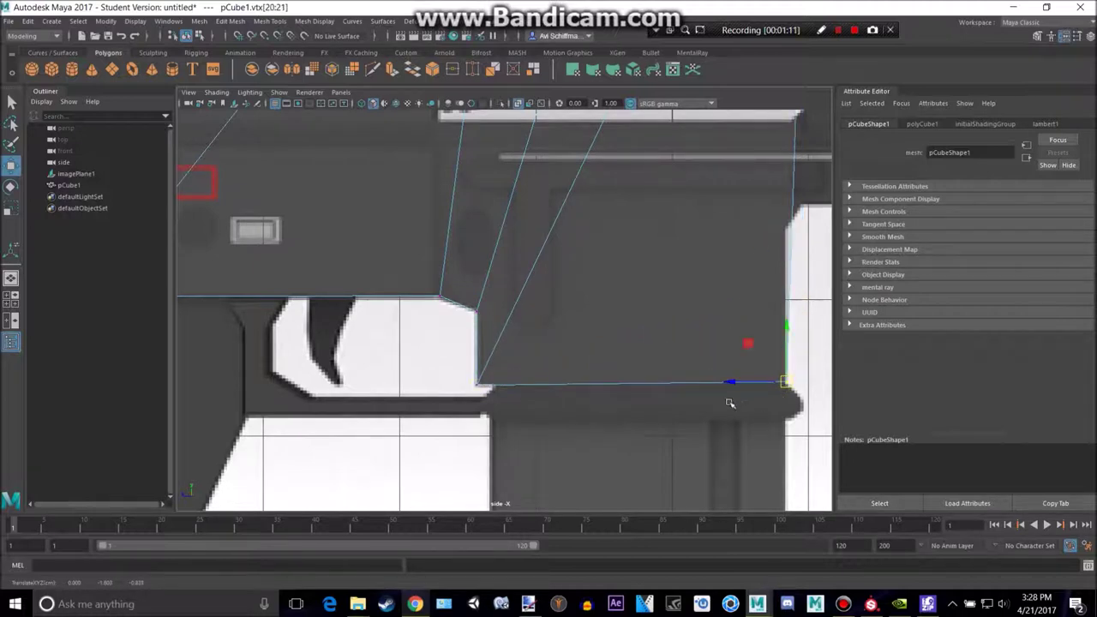
# Extrude the block's front end face twice in the direction of the handguard.
pyautogui.keyDown('alt'); pyautogui.moveTo(708, 291); pyautogui.dragTo(603, 447, button='middle'); pyautogui.keyUp('alt')
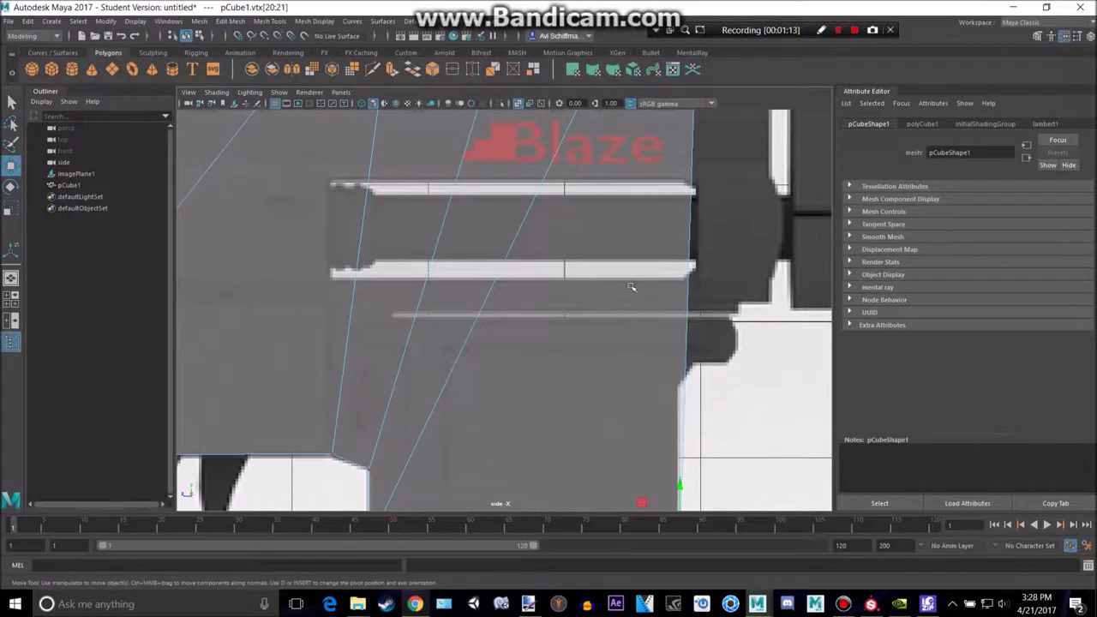
pyautogui.keyDown('alt'); pyautogui.moveTo(631, 283); pyautogui.dragTo(626, 450, button='middle'); pyautogui.keyUp('alt')
pyautogui.scroll(-8, 531, 350)
pyautogui.scroll(5, 513, 382)
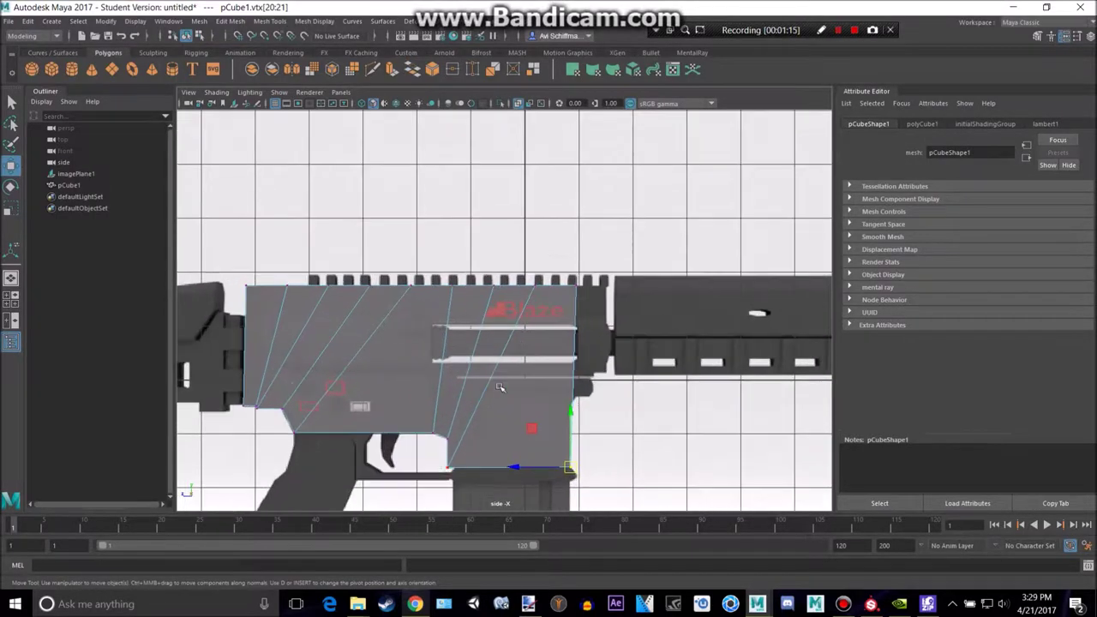
pyautogui.scroll(4, 564, 385)
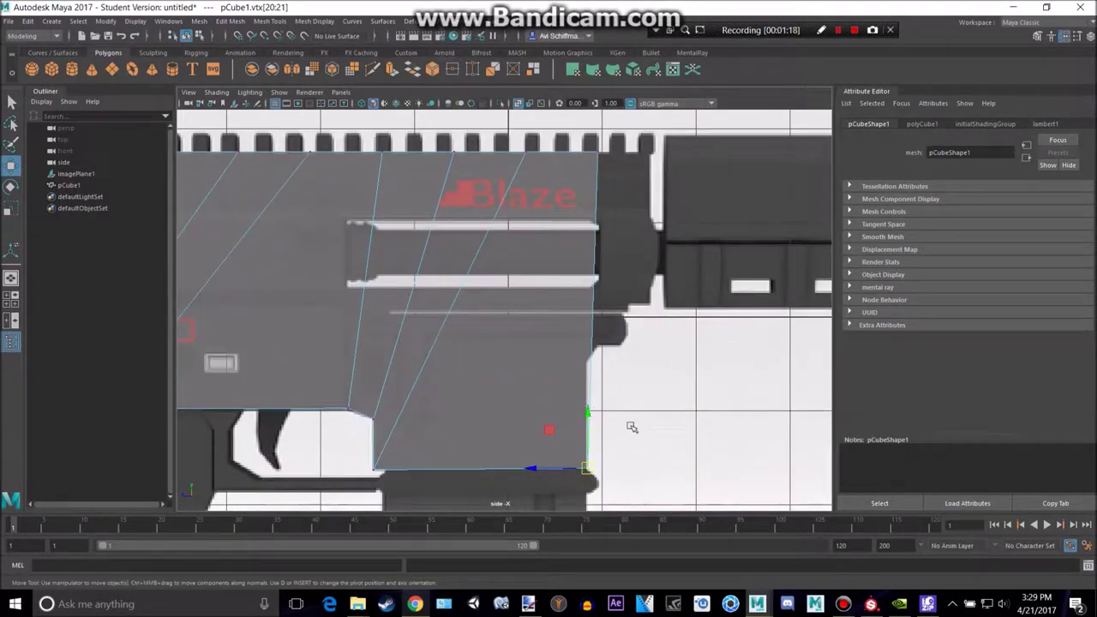
pyautogui.press('space')
pyautogui.press('space')
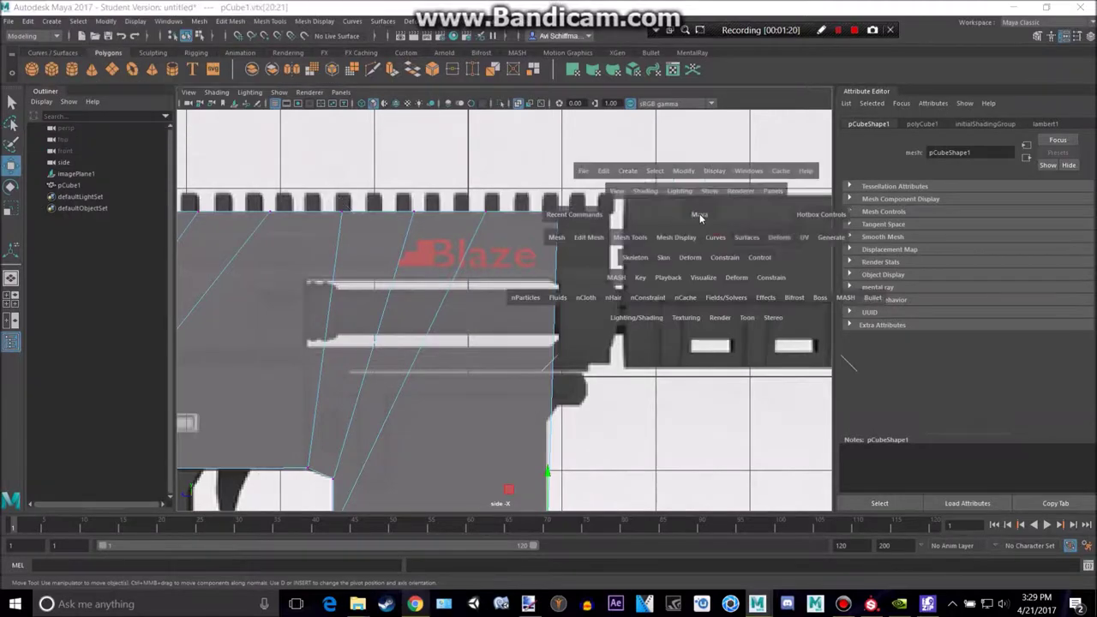
pyautogui.keyDown('alt'); pyautogui.moveTo(639, 223); pyautogui.dragTo(464, 288); pyautogui.keyUp('alt')
pyautogui.scroll(6, 536, 308)
pyautogui.moveTo(538, 266); pyautogui.dragTo(539, 310, button='right')
pyautogui.click(527, 315)
pyautogui.press('space')
pyautogui.press('space')
pyautogui.keyDown('alt'); pyautogui.moveTo(707, 404); pyautogui.dragTo(616, 311, button='middle'); pyautogui.keyUp('alt')
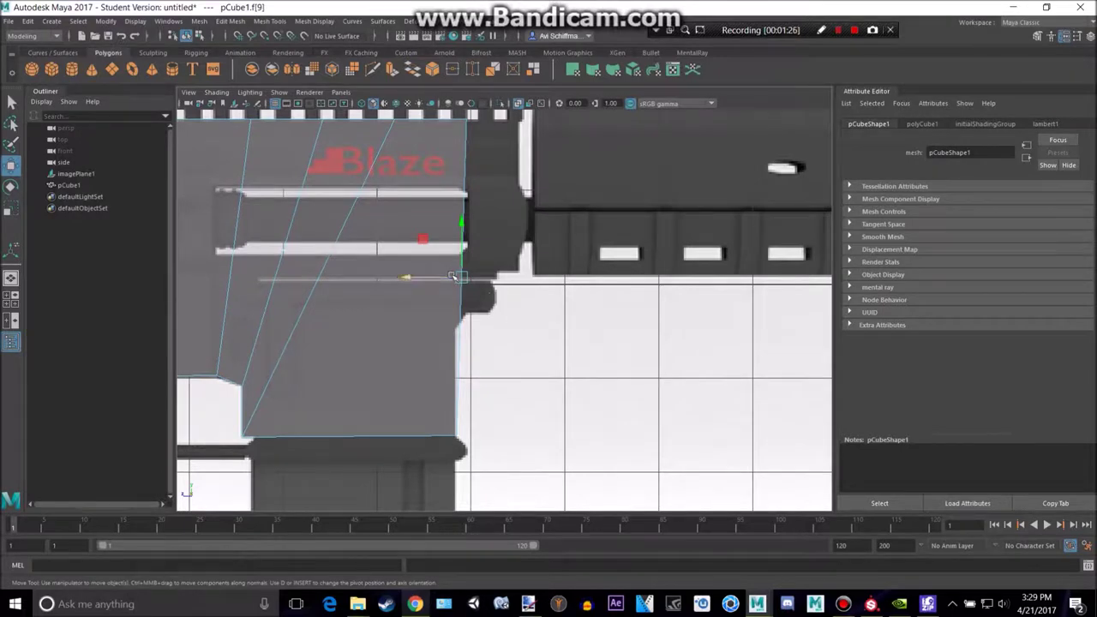
pyautogui.moveTo(441, 279); pyautogui.dragTo(501, 283)
pyautogui.hotkey('ctrl', 'e')
pyautogui.hotkey('ctrl', 'e')
pyautogui.keyDown('alt'); pyautogui.moveTo(488, 172); pyautogui.dragTo(501, 307, button='middle'); pyautogui.keyUp('alt')
pyautogui.press('q')
# Arrange the top vertices of the extruded front section along the receiver's upper edge and front corner.
pyautogui.moveTo(472, 265); pyautogui.dragTo(429, 262, button='right')
pyautogui.scroll(3, 444, 245)
pyautogui.moveTo(414, 212); pyautogui.dragTo(574, 223)
pyautogui.press('w')
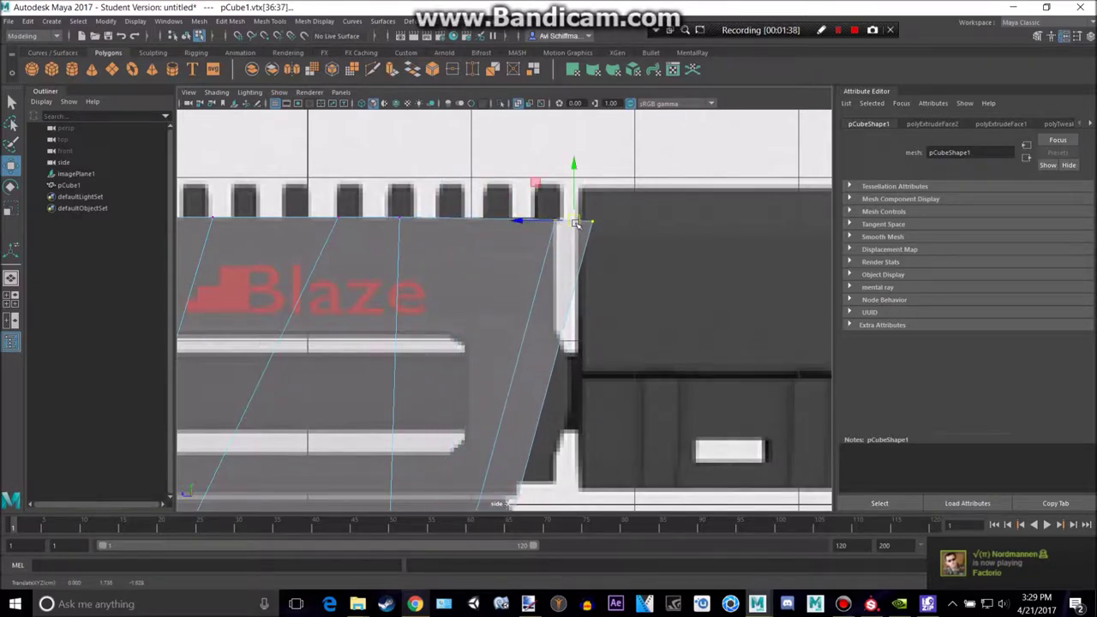
pyautogui.moveTo(397, 206); pyautogui.dragTo(410, 219)
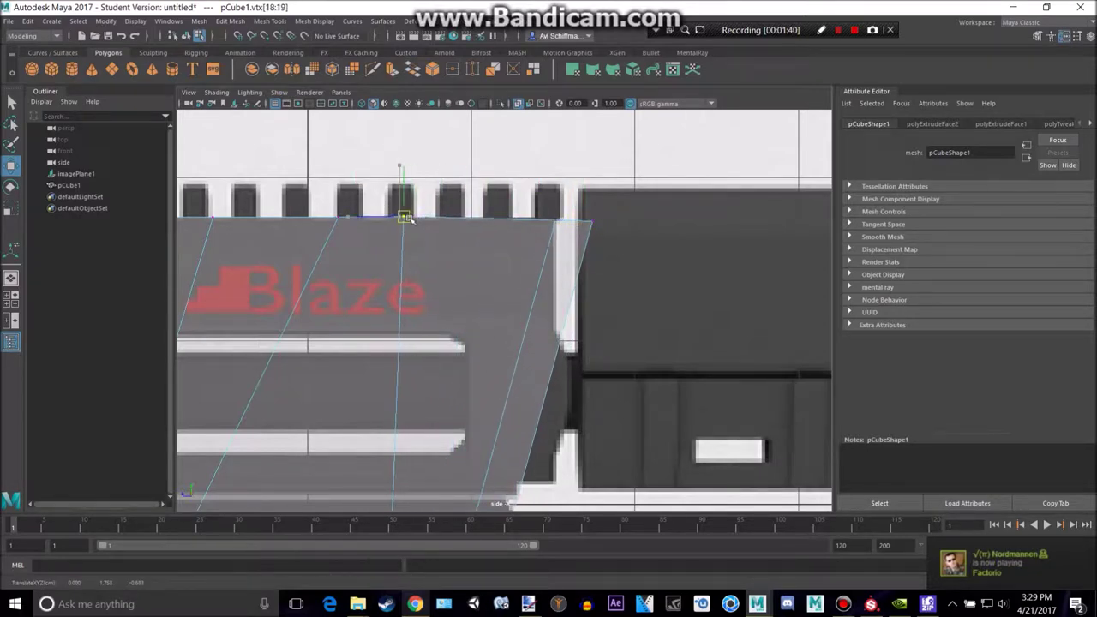
pyautogui.keyDown('alt'); pyautogui.moveTo(549, 262); pyautogui.dragTo(527, 217, button='middle'); pyautogui.keyUp('alt')
pyautogui.moveTo(527, 168)
pyautogui.mouseDown()
pyautogui.moveTo(544, 186)
pyautogui.moveTo(495, 173)
pyautogui.moveTo(577, 186)
pyautogui.moveTo(534, 176)
pyautogui.mouseUp()
# Raise the outermost bottom vertices of the extruded section along the receiver's front edge beside the handguard.
pyautogui.keyDown('alt'); pyautogui.moveTo(585, 305); pyautogui.dragTo(603, 158, button='middle'); pyautogui.keyUp('alt')
pyautogui.scroll(-5, 549, 323)
pyautogui.keyDown('alt'); pyautogui.moveTo(549, 323); pyautogui.dragTo(551, 245, button='middle'); pyautogui.keyUp('alt')
pyautogui.scroll(4, 540, 287)
pyautogui.keyDown('alt'); pyautogui.moveTo(534, 361); pyautogui.dragTo(526, 479, button='middle'); pyautogui.keyUp('alt')
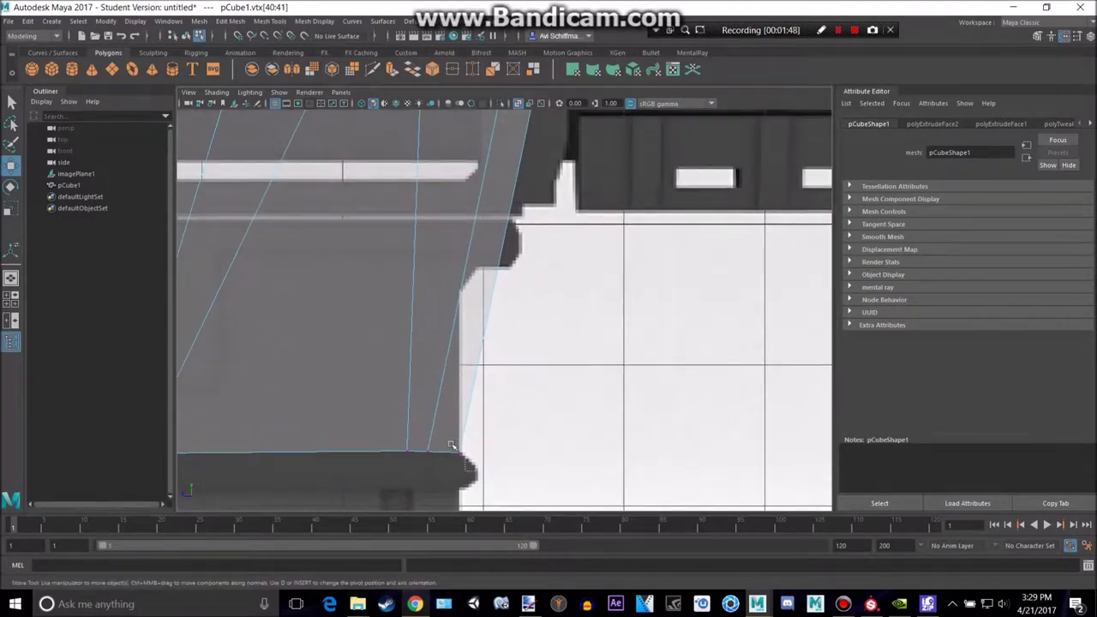
pyautogui.moveTo(458, 453); pyautogui.dragTo(558, 256)
pyautogui.keyDown('alt'); pyautogui.moveTo(563, 250); pyautogui.dragTo(549, 425, button='middle'); pyautogui.keyUp('alt')
pyautogui.moveTo(544, 429); pyautogui.dragTo(543, 236)
# Move the neighbouring pair of bottom vertices up to the receiver's lower front corner below the handguard gap.
pyautogui.keyDown('alt'); pyautogui.moveTo(623, 406); pyautogui.dragTo(456, 375, button='middle'); pyautogui.keyUp('alt')
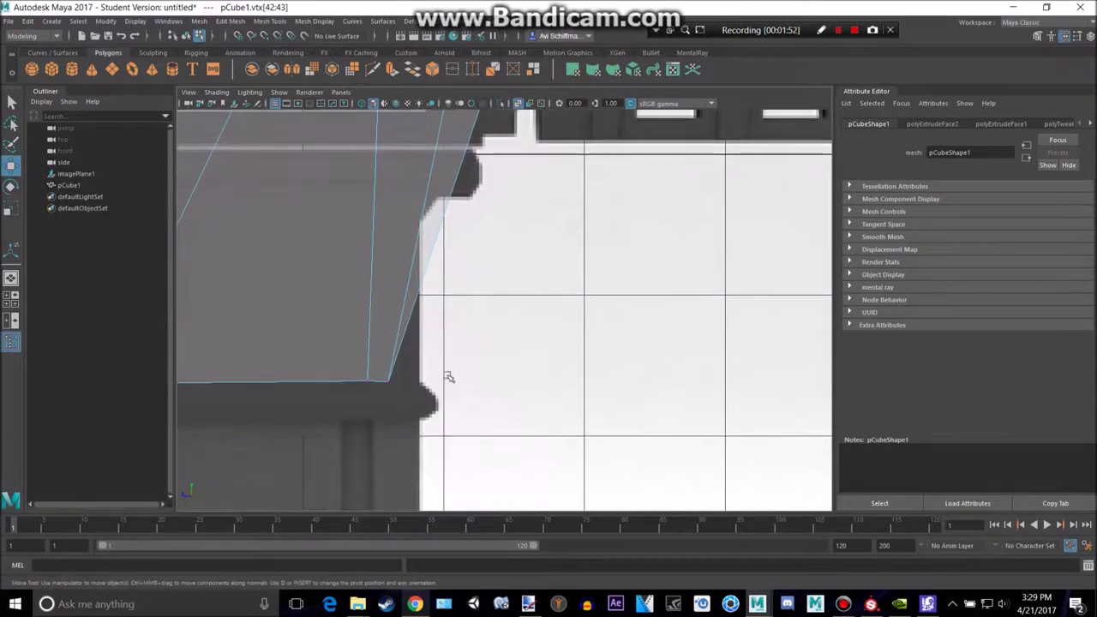
pyautogui.moveTo(387, 381); pyautogui.dragTo(549, 212)
pyautogui.keyDown('alt'); pyautogui.moveTo(551, 216); pyautogui.dragTo(519, 380, button='middle'); pyautogui.keyUp('alt')
pyautogui.moveTo(518, 376); pyautogui.dragTo(483, 295)
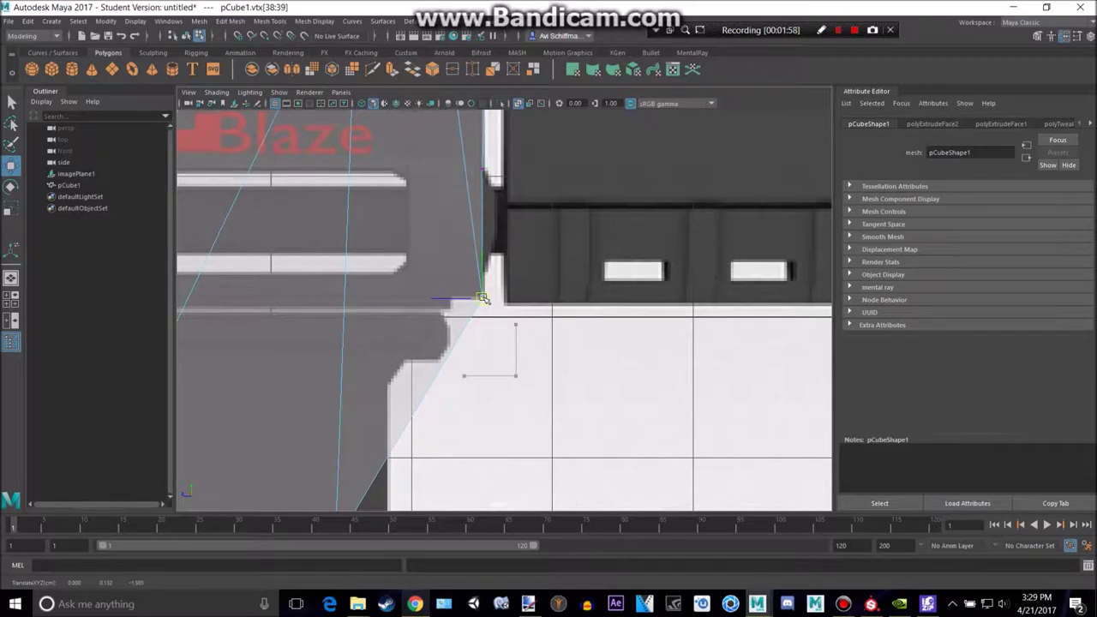
# Insert four edge loops across the sloped lower front edge between the receiver's front corner and the magazine well.
pyautogui.scroll(-3, 483, 296)
pyautogui.scroll(2, 481, 306)
pyautogui.keyDown('alt'); pyautogui.moveTo(481, 309); pyautogui.dragTo(517, 263, button='middle'); pyautogui.keyUp('alt')
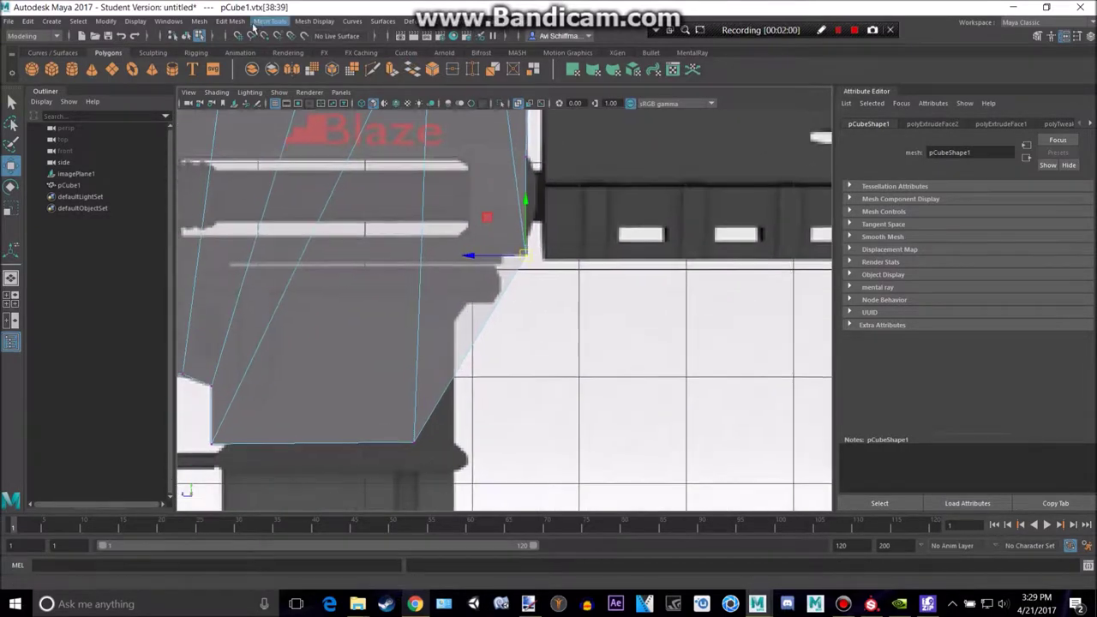
pyautogui.click(272, 24)
pyautogui.click(313, 118)
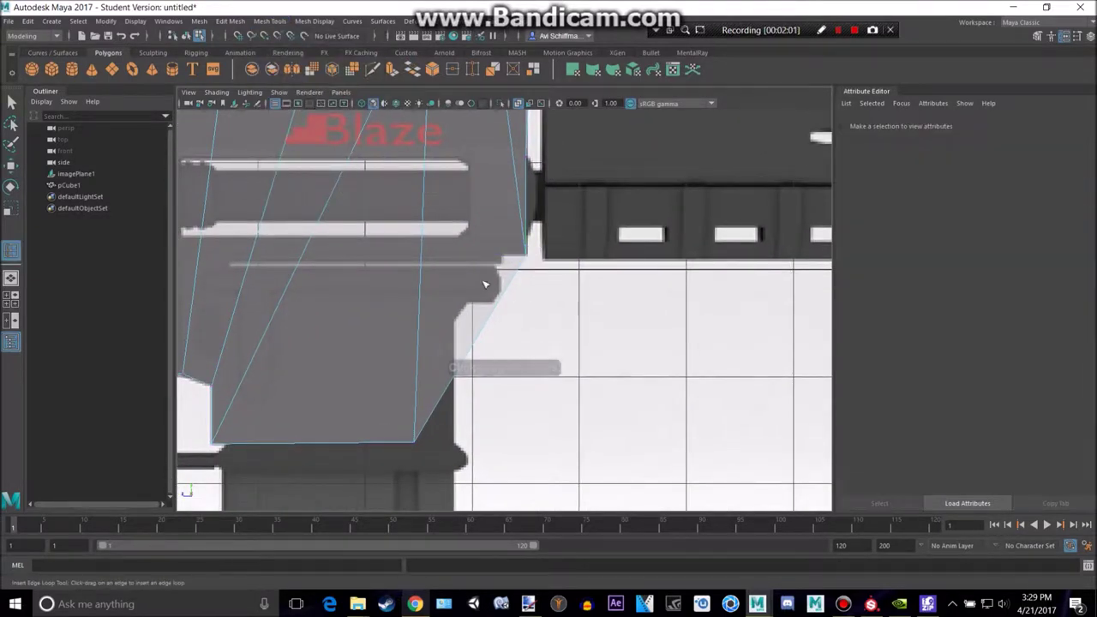
pyautogui.click(525, 263)
pyautogui.click(505, 294)
pyautogui.hotkey('ctrl', 'z')
pyautogui.press('q')
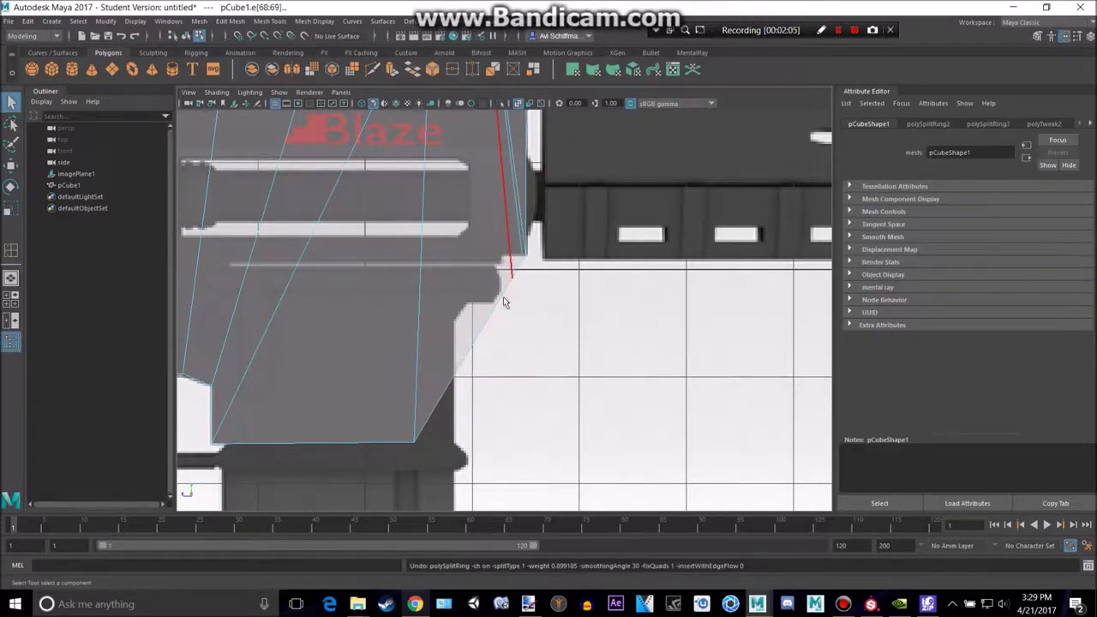
pyautogui.hotkey('shift', 'z')
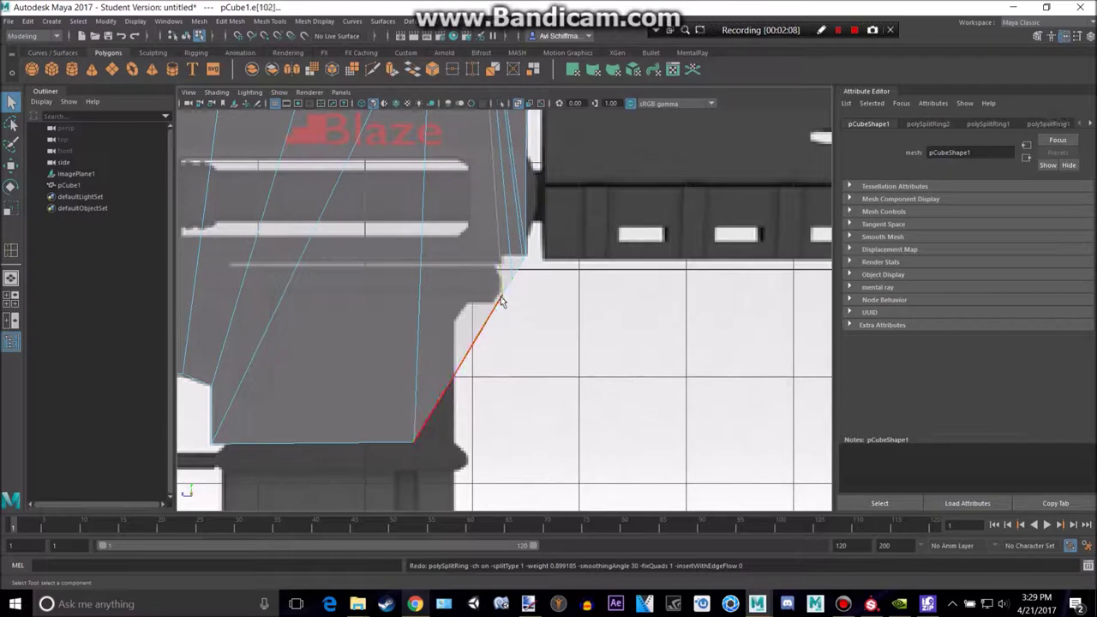
pyautogui.press('g')
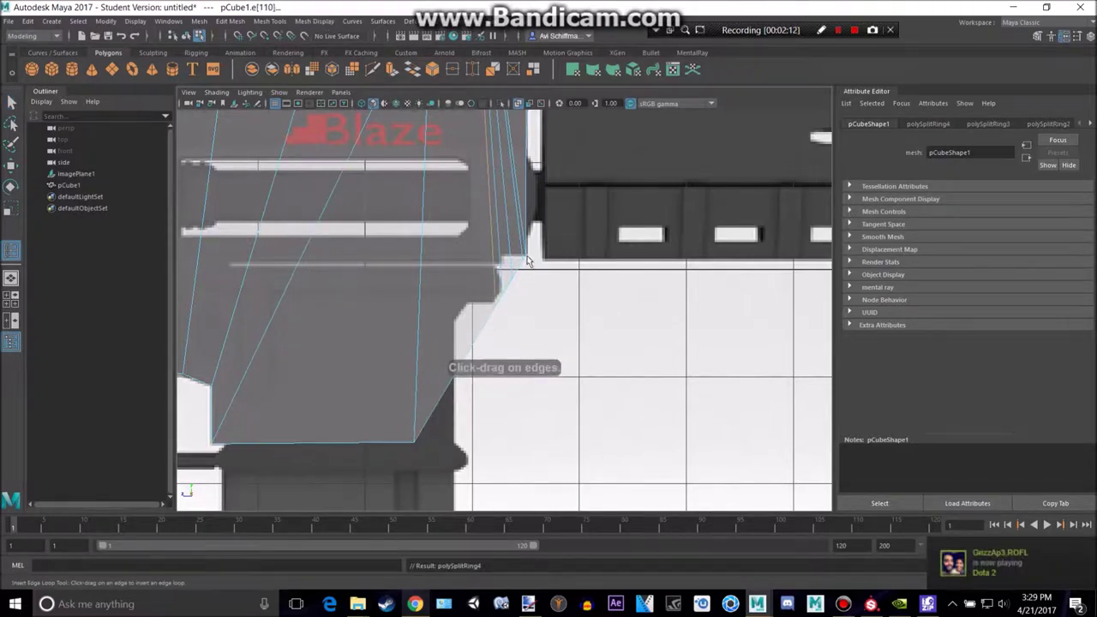
pyautogui.press('q')
# Move the lowest new vertices down to the magazine well's front corner and slide the former corner vertices back along the bottom edge.
pyautogui.scroll(3, 525, 247)
pyautogui.keyDown('alt'); pyautogui.moveTo(524, 226); pyautogui.dragTo(522, 286, button='middle'); pyautogui.keyUp('alt')
pyautogui.moveTo(519, 263); pyautogui.dragTo(483, 256, button='right')
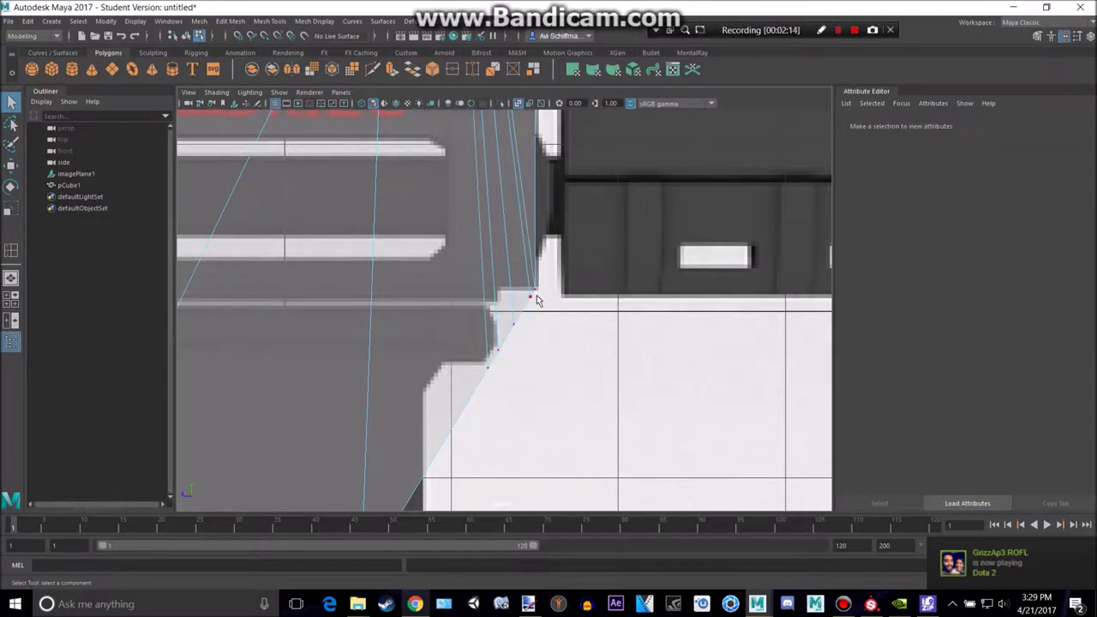
pyautogui.keyDown('alt'); pyautogui.moveTo(505, 417); pyautogui.dragTo(545, 312, button='middle'); pyautogui.keyUp('alt')
pyautogui.moveTo(522, 269); pyautogui.dragTo(469, 494)
pyautogui.press('w')
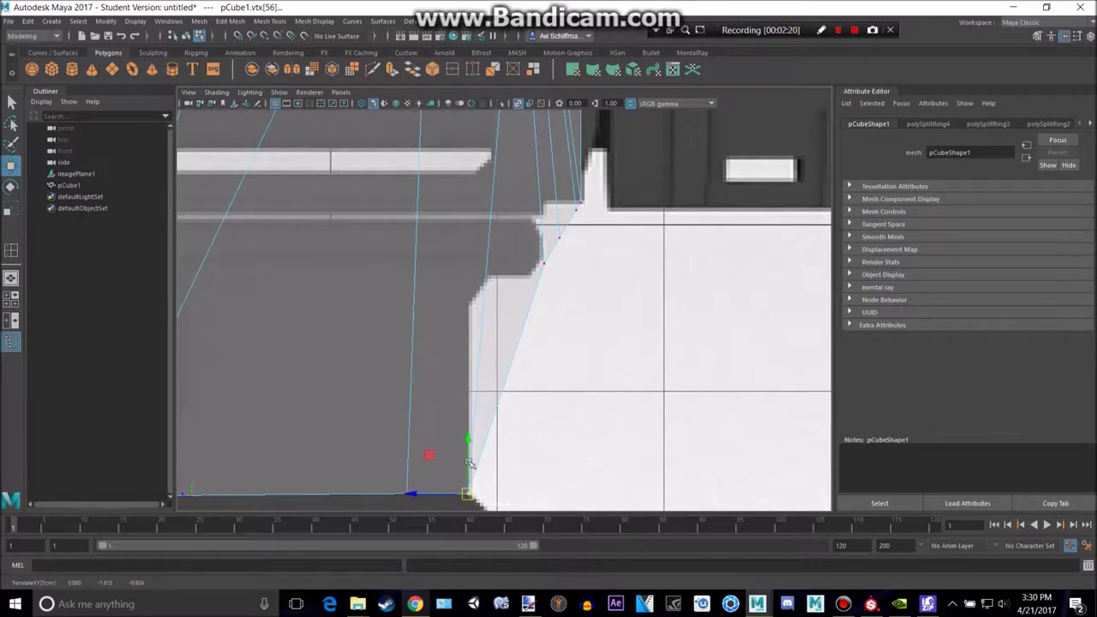
pyautogui.keyDown('alt'); pyautogui.moveTo(414, 359); pyautogui.dragTo(460, 288, button='middle'); pyautogui.keyUp('alt')
pyautogui.moveTo(417, 360); pyautogui.dragTo(459, 441)
pyautogui.moveTo(453, 421); pyautogui.dragTo(339, 424)
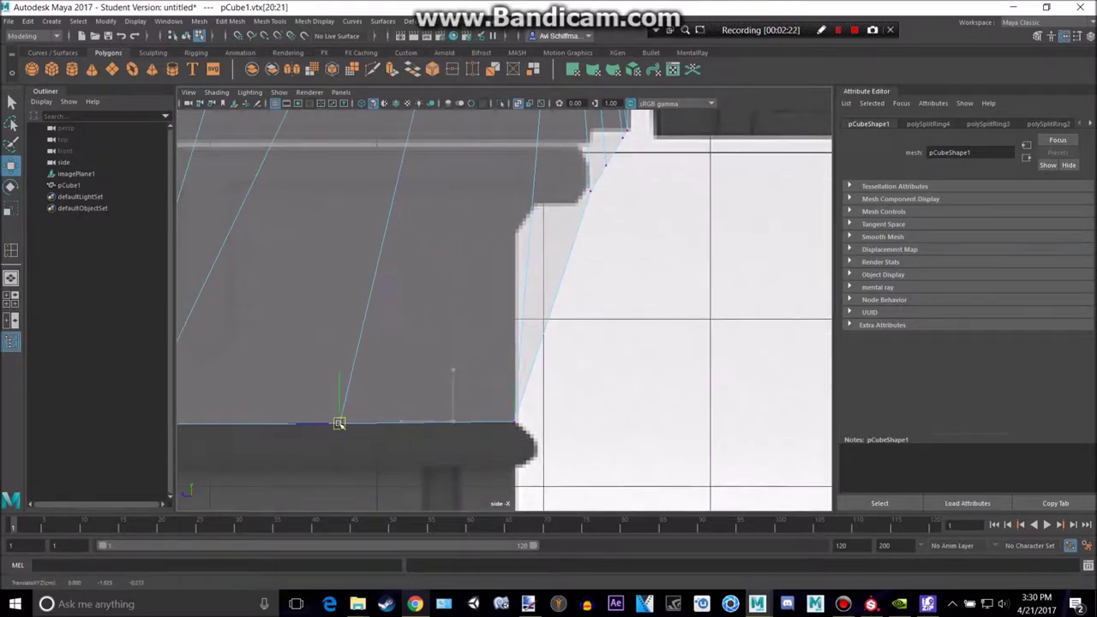
# Move the next pair of vertices to the inner corner above the magazine well and realign the bottom corner pair with the well's front edge.
pyautogui.moveTo(528, 450); pyautogui.dragTo(488, 425)
pyautogui.keyDown('alt'); pyautogui.moveTo(634, 312); pyautogui.dragTo(615, 390, button='middle'); pyautogui.keyUp('alt')
pyautogui.moveTo(570, 267); pyautogui.dragTo(516, 287)
pyautogui.keyDown('alt'); pyautogui.moveTo(568, 310); pyautogui.dragTo(583, 219, button='middle'); pyautogui.keyUp('alt')
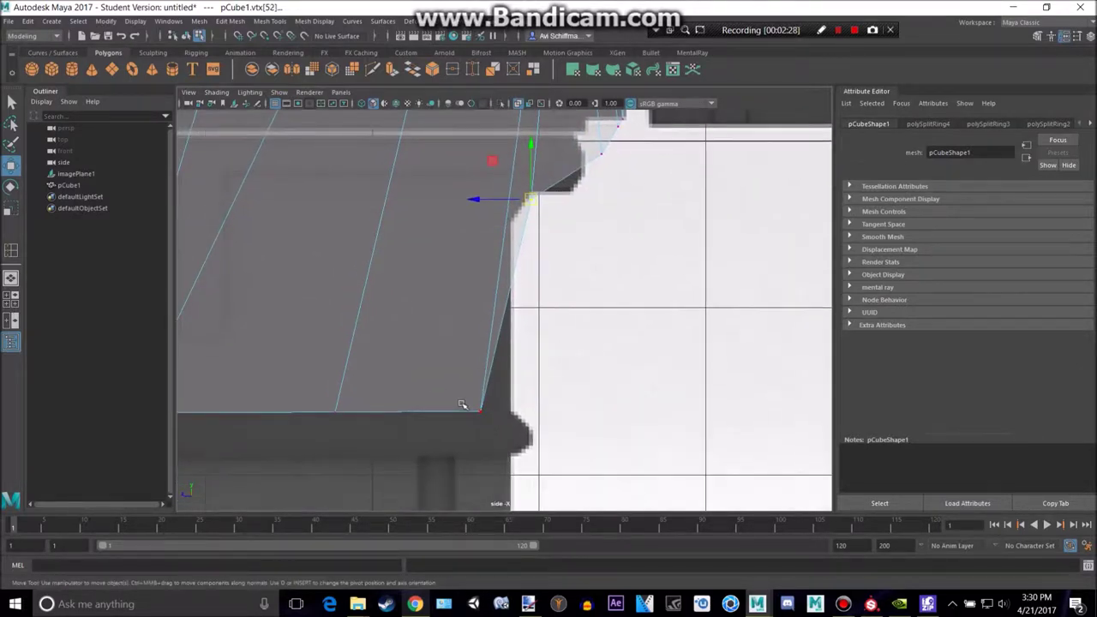
pyautogui.moveTo(485, 415); pyautogui.dragTo(513, 419)
pyautogui.keyDown('alt'); pyautogui.moveTo(571, 267); pyautogui.dragTo(559, 360, button='middle'); pyautogui.keyUp('alt')
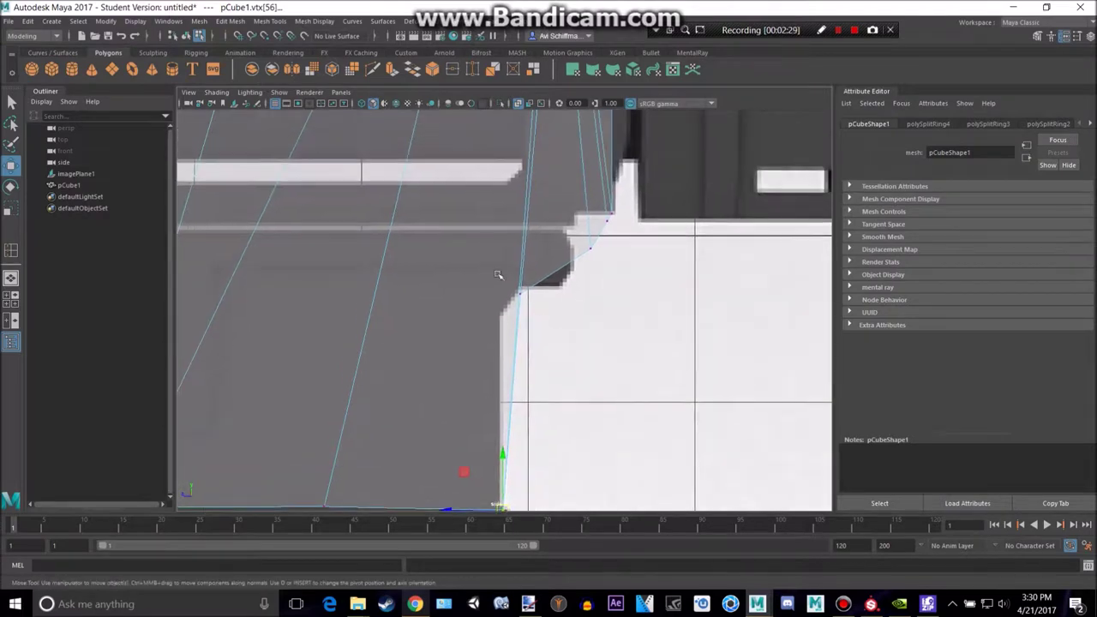
pyautogui.moveTo(525, 298); pyautogui.dragTo(538, 290)
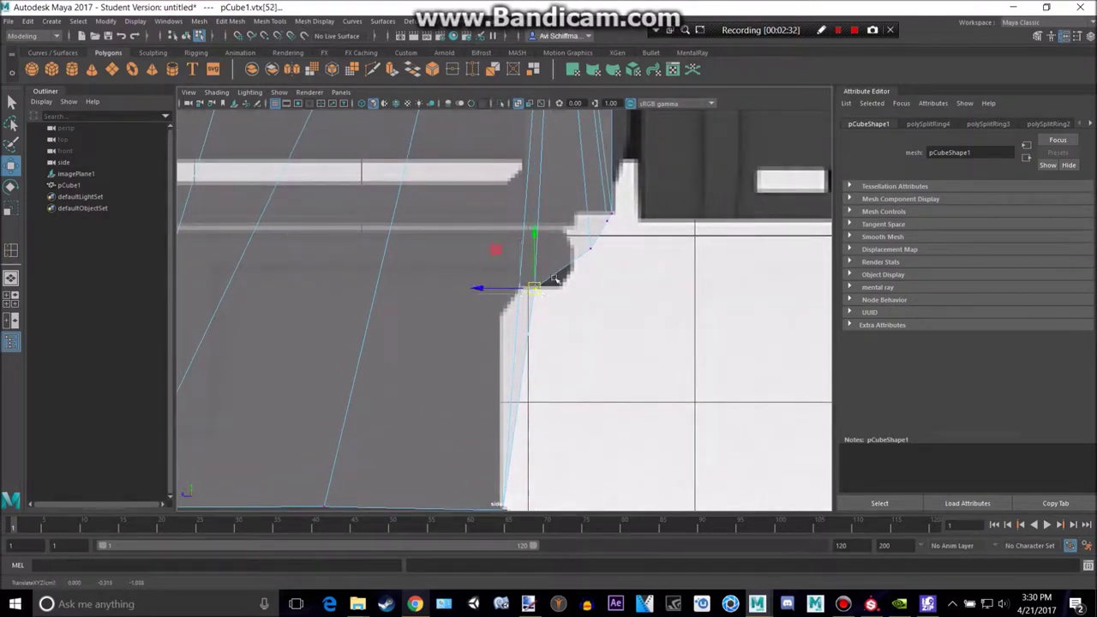
# Fit the remaining loop vertices and the receiver's lower front corner to the stepped outline behind the handguard.
pyautogui.keyDown('alt'); pyautogui.moveTo(553, 277); pyautogui.dragTo(566, 367, button='middle'); pyautogui.keyUp('alt')
pyautogui.click(557, 362)
pyautogui.moveTo(557, 362); pyautogui.dragTo(544, 387)
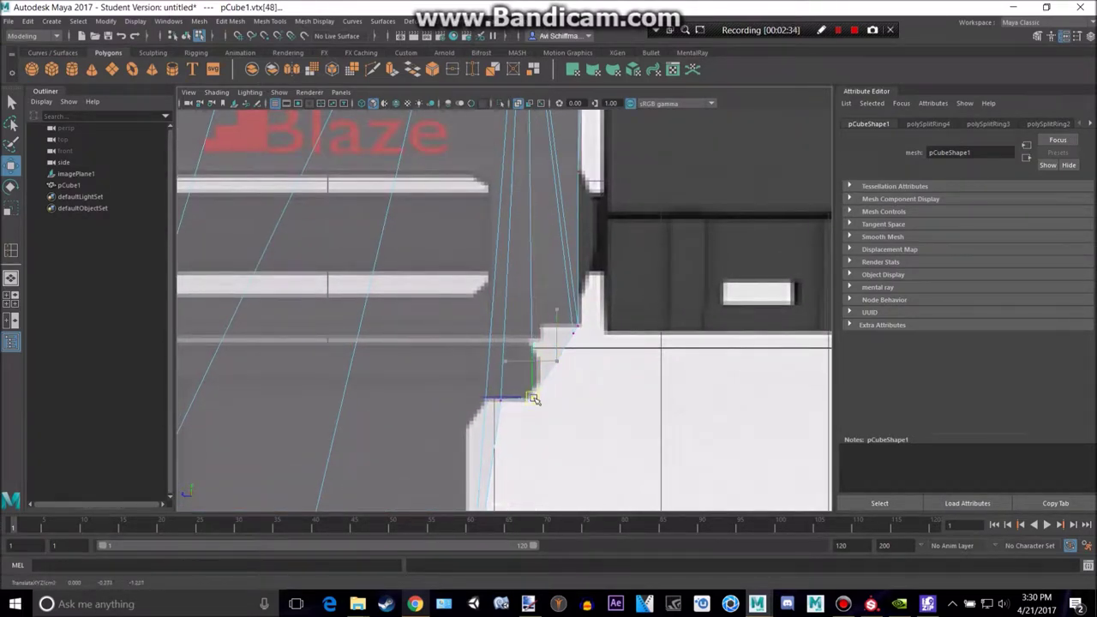
pyautogui.moveTo(575, 337); pyautogui.dragTo(540, 346)
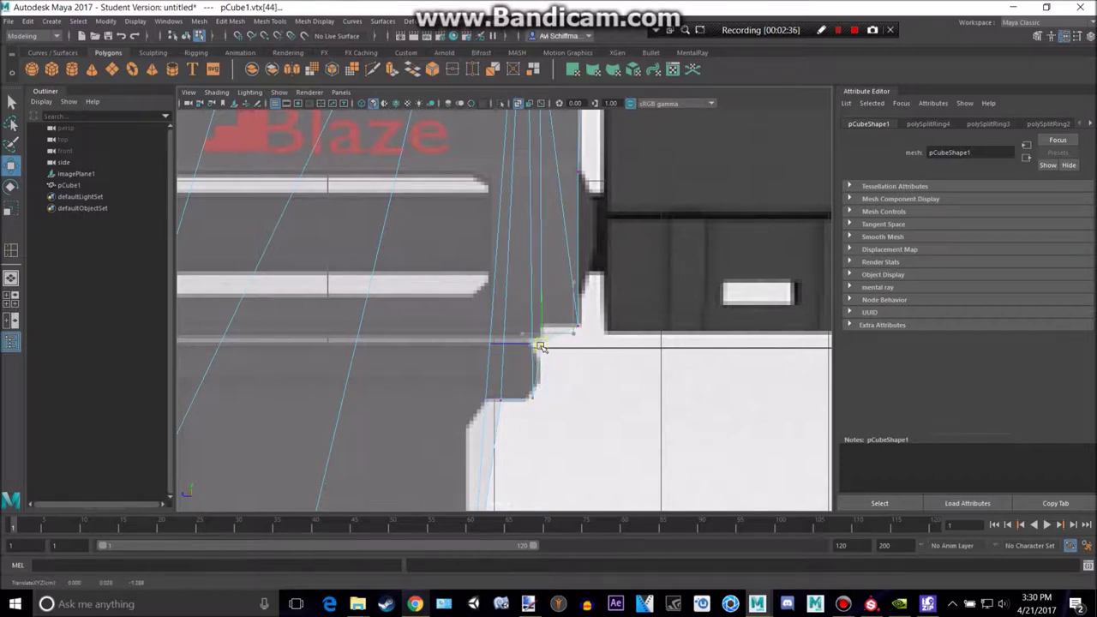
pyautogui.moveTo(584, 314)
pyautogui.keyDown('alt'); pyautogui.mouseDown(button='middle')
pyautogui.moveTo(579, 362)
pyautogui.moveTo(590, 314)
pyautogui.moveTo(587, 330)
pyautogui.mouseUp(button='middle'); pyautogui.keyUp('alt')
pyautogui.moveTo(574, 403); pyautogui.dragTo(573, 404)
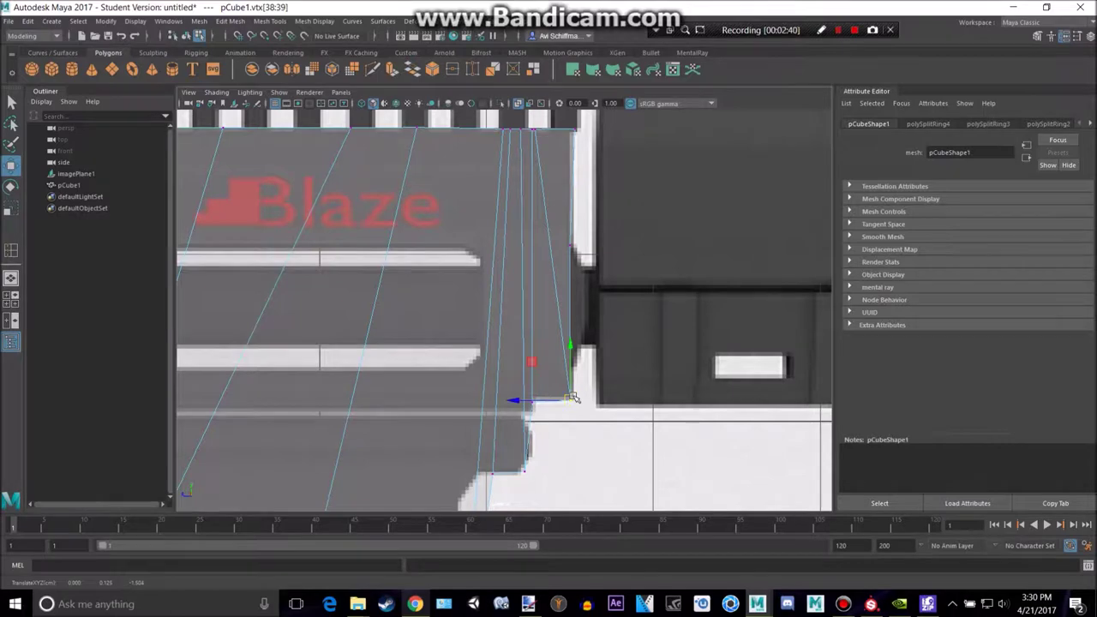
# Hide the reference image plane and inspect the receiver's stepped front and underside in the perspective view.
pyautogui.scroll(-5, 575, 396)
pyautogui.scroll(3, 575, 394)
pyautogui.keyDown('alt'); pyautogui.moveTo(578, 382); pyautogui.dragTo(729, 264, button='middle'); pyautogui.keyUp('alt')
pyautogui.press('space')
pyautogui.press('space')
pyautogui.keyDown('alt'); pyautogui.moveTo(696, 227); pyautogui.dragTo(685, 172); pyautogui.keyUp('alt')
pyautogui.moveTo(478, 264); pyautogui.dragTo(533, 240, button='right')
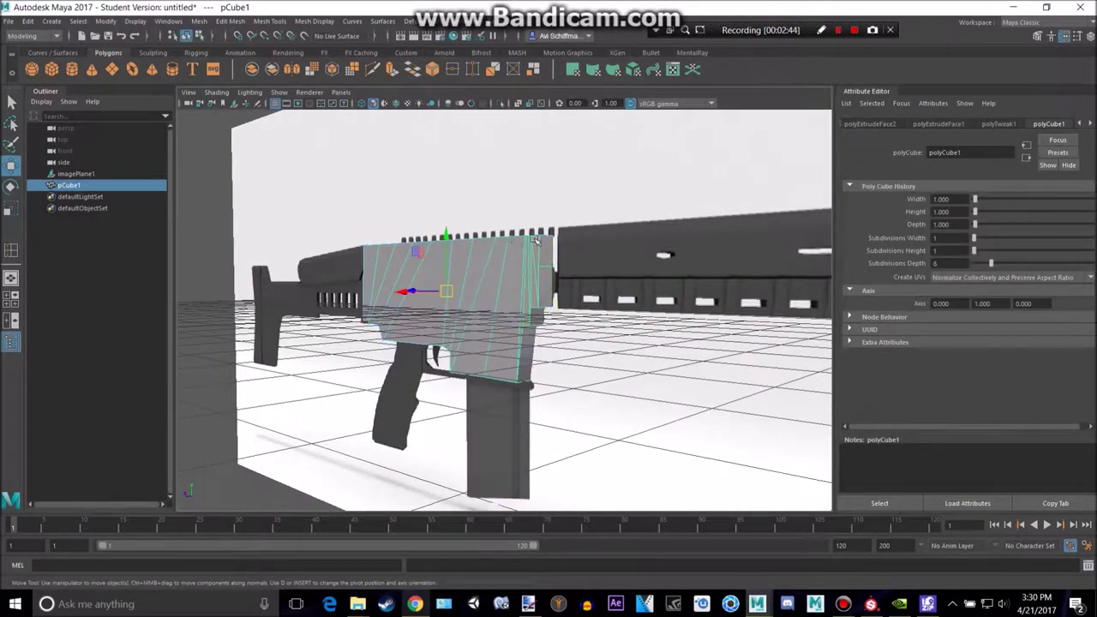
pyautogui.click(663, 253)
pyautogui.hotkey('ctrl', 'h')
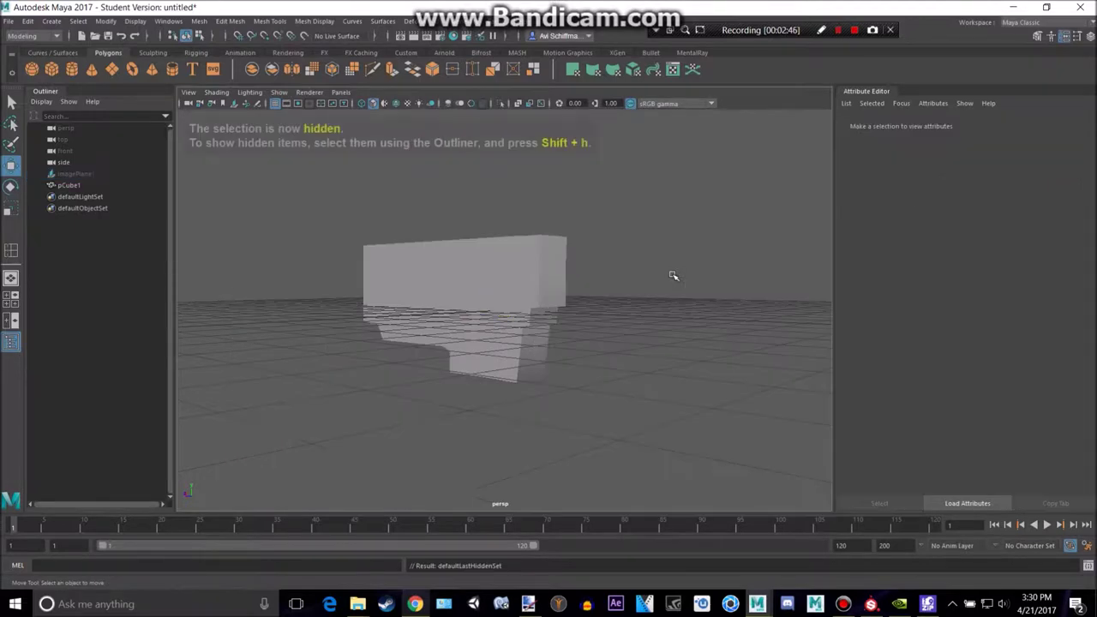
pyautogui.keyDown('alt'); pyautogui.moveTo(657, 269); pyautogui.dragTo(712, 257); pyautogui.keyUp('alt')
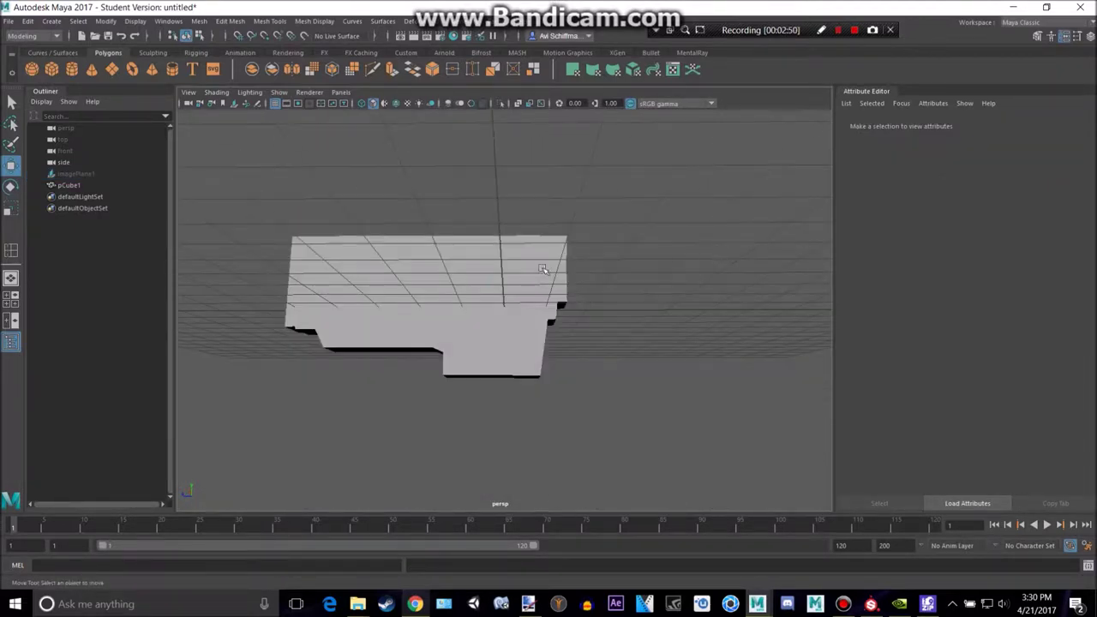
pyautogui.click(557, 263)
pyautogui.keyDown('alt'); pyautogui.moveTo(646, 266); pyautogui.dragTo(629, 283); pyautogui.keyUp('alt')
pyautogui.scroll(5, 631, 285)
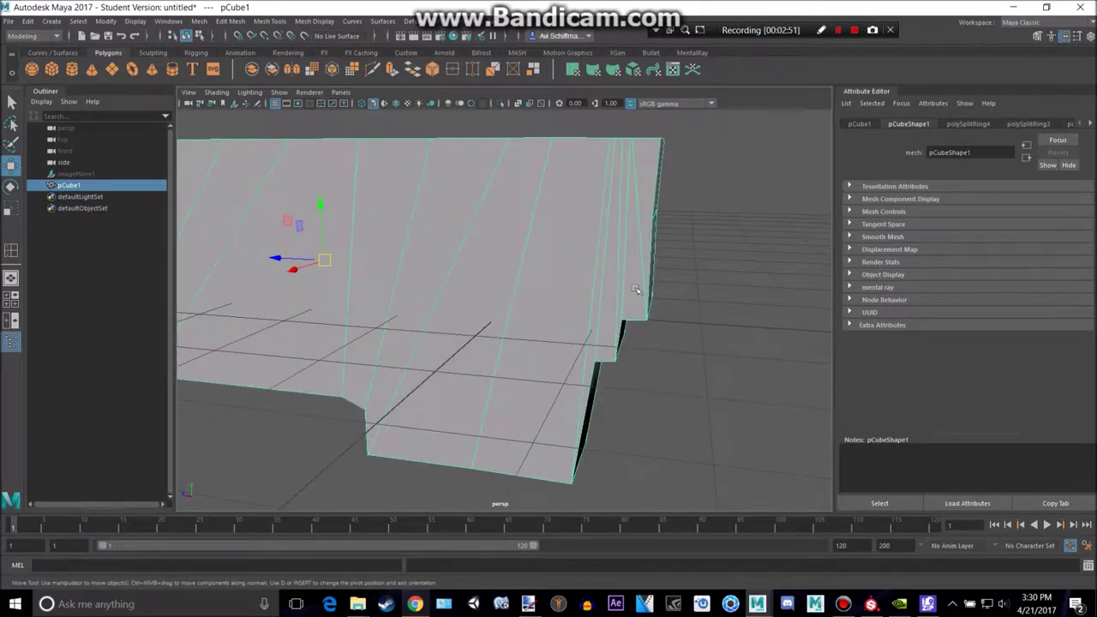
pyautogui.scroll(-8, 646, 368)
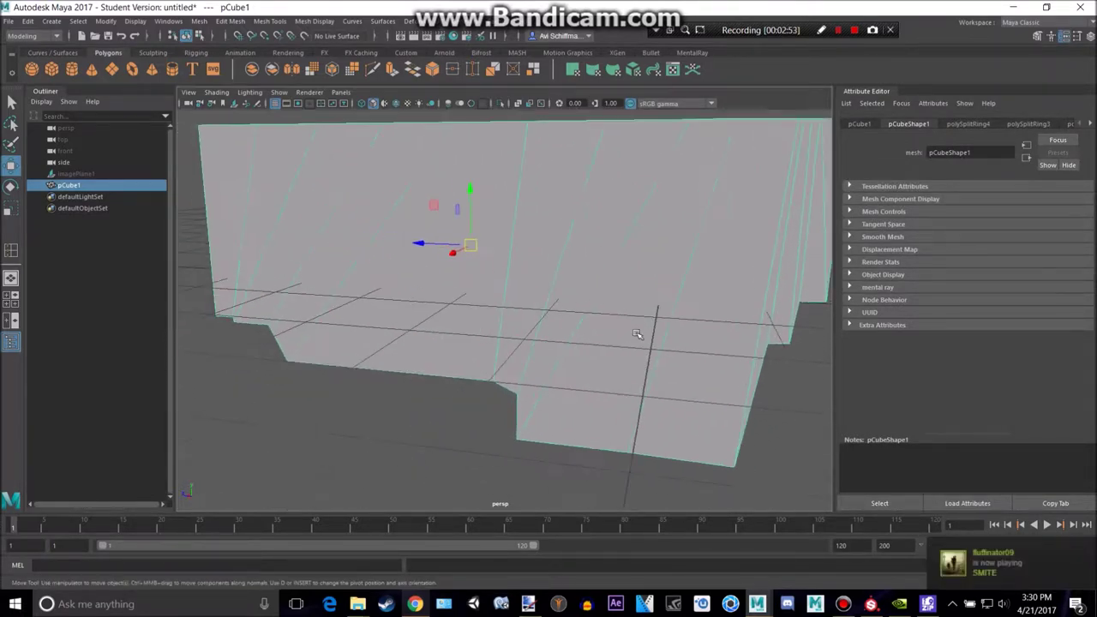
# Show the hidden reference image plane again and return to the receiver's front in the side view.
pyautogui.press('space')
pyautogui.press('space')
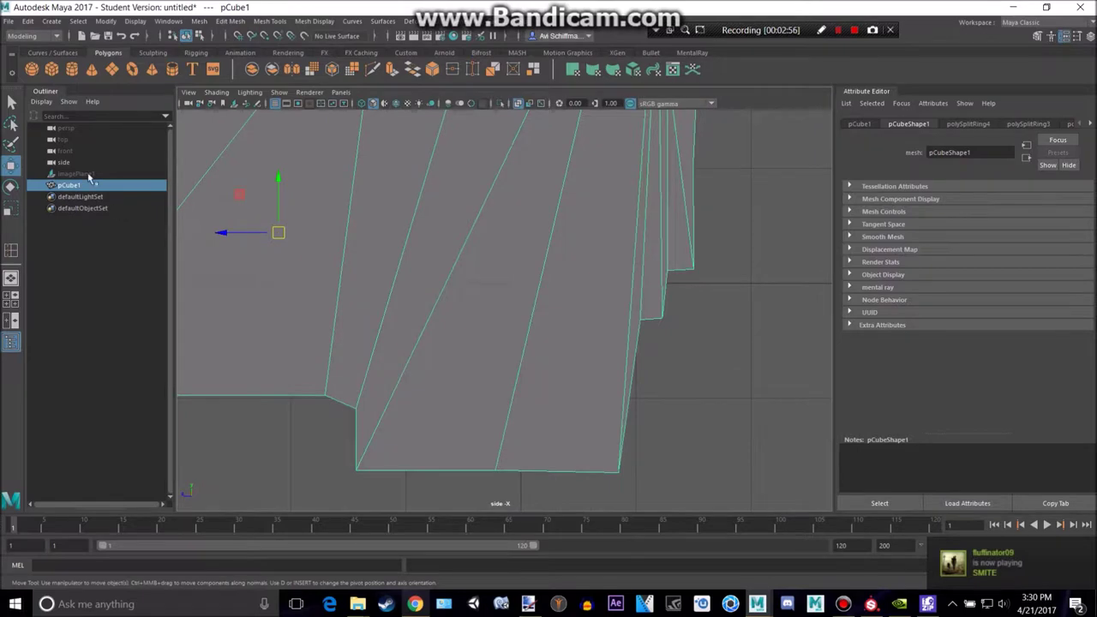
pyautogui.click(89, 175)
pyautogui.scroll(-8, 465, 278)
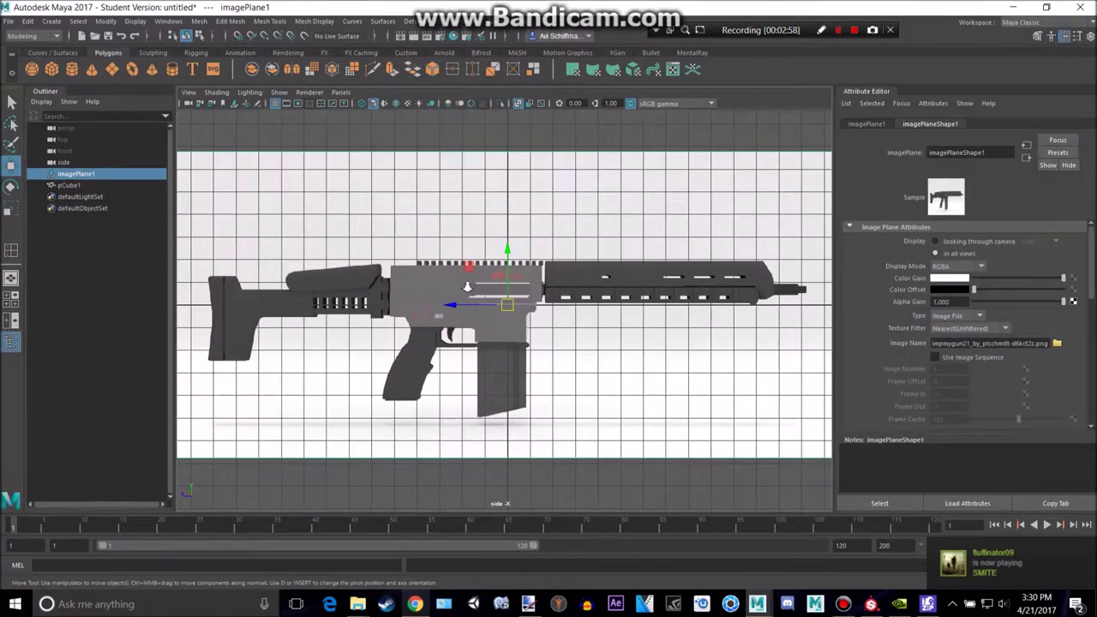
pyautogui.scroll(5, 470, 282)
pyautogui.scroll(3, 503, 254)
pyautogui.keyDown('alt'); pyautogui.moveTo(482, 263); pyautogui.dragTo(333, 337, button='middle'); pyautogui.keyUp('alt')
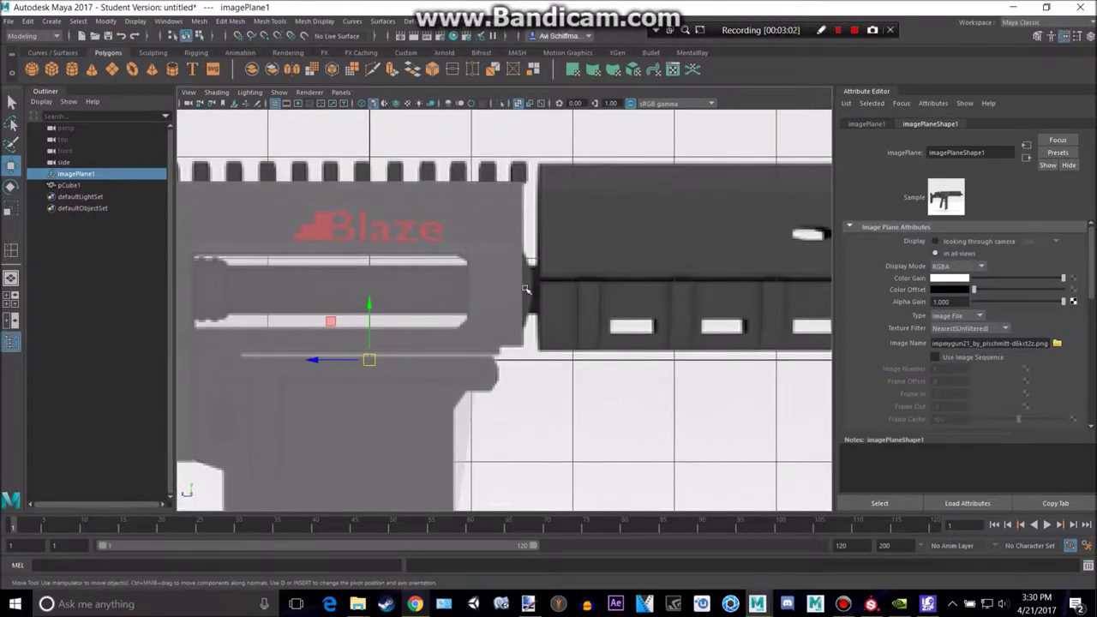
# Extrude the lower face on the receiver's front end a short distance, about 0.073, into the gap before the handguard.
pyautogui.scroll(3, 526, 289)
pyautogui.press('space')
pyautogui.press('space')
pyautogui.keyDown('alt'); pyautogui.moveTo(688, 241); pyautogui.dragTo(725, 266); pyautogui.keyUp('alt')
pyautogui.click(725, 266)
pyautogui.moveTo(722, 264); pyautogui.dragTo(721, 290, button='right')
pyautogui.click(719, 292)
pyautogui.press('space')
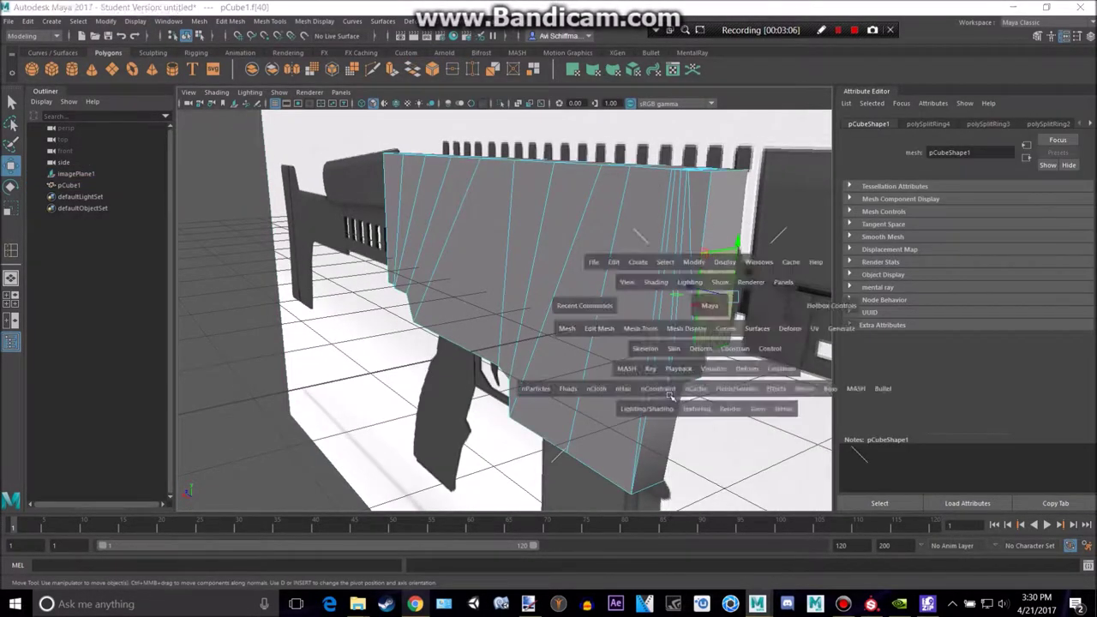
pyautogui.press('space')
pyautogui.scroll(2, 725, 348)
pyautogui.keyDown('alt'); pyautogui.moveTo(725, 348); pyautogui.dragTo(687, 383, button='middle'); pyautogui.keyUp('alt')
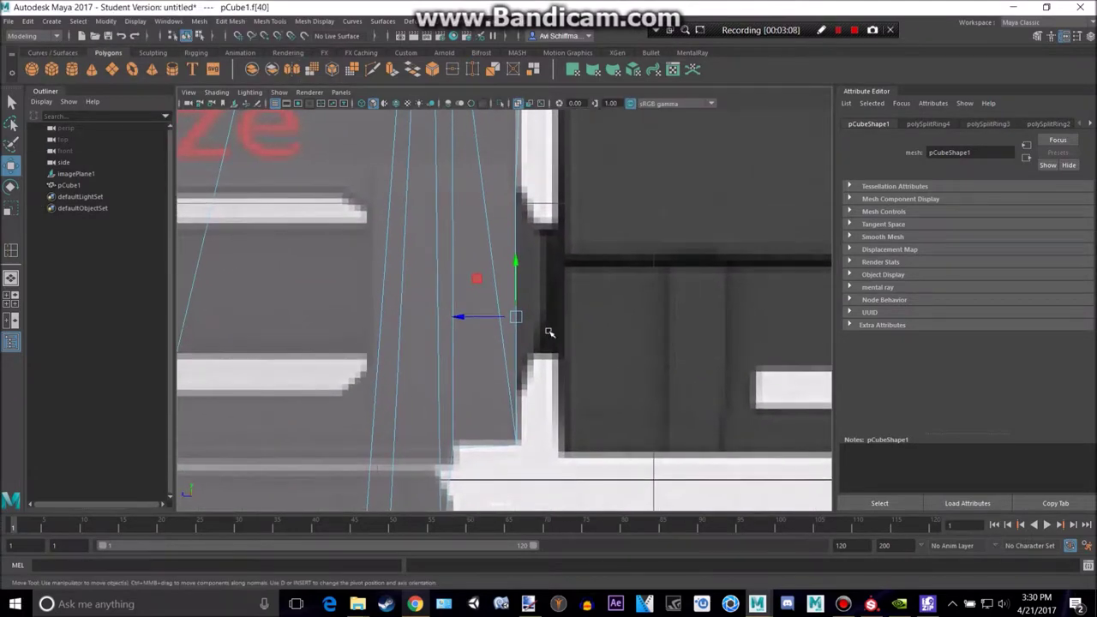
pyautogui.hotkey('ctrl', 'e')
pyautogui.moveTo(521, 317); pyautogui.dragTo(547, 320)
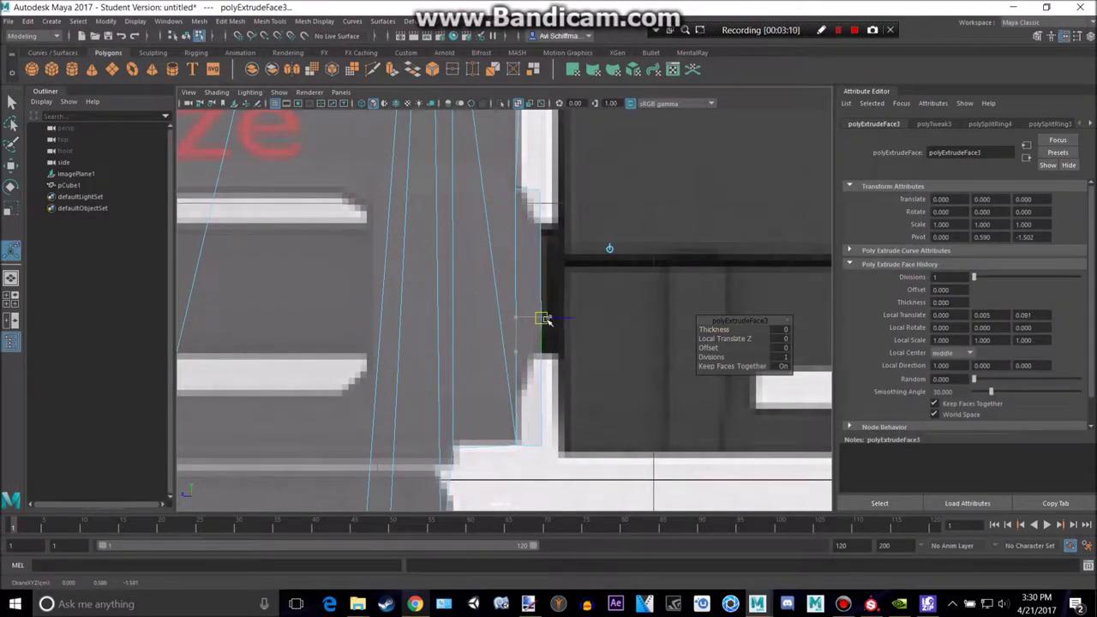
# Scale the extruded face down vertically, raise it slightly, and extrude it again by about 0.104 to reach the handguard.
pyautogui.press('r')
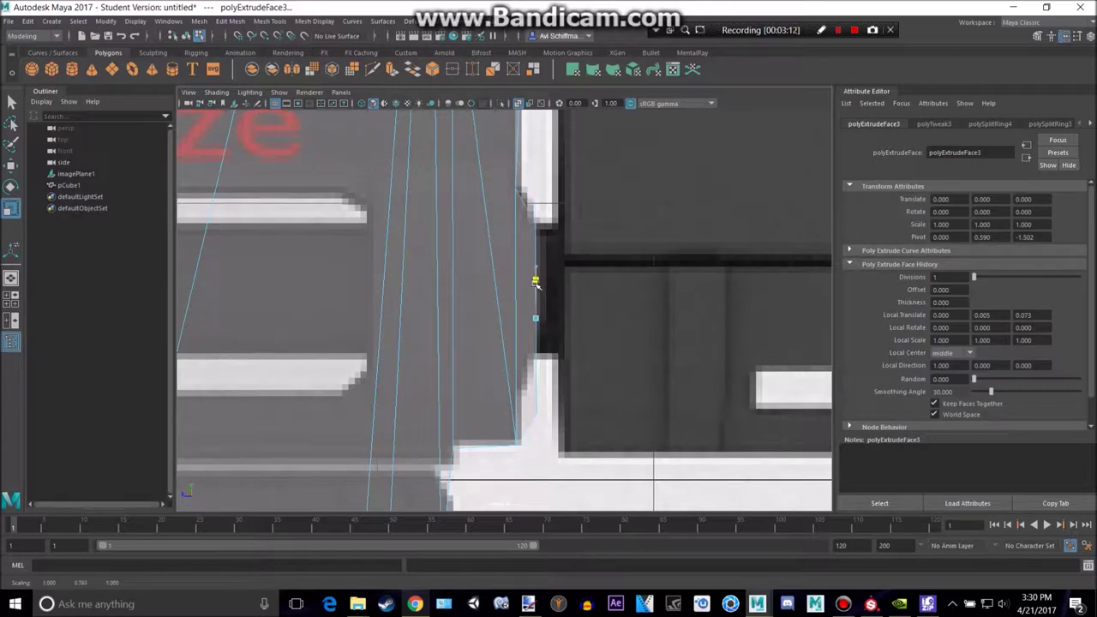
pyautogui.press('w')
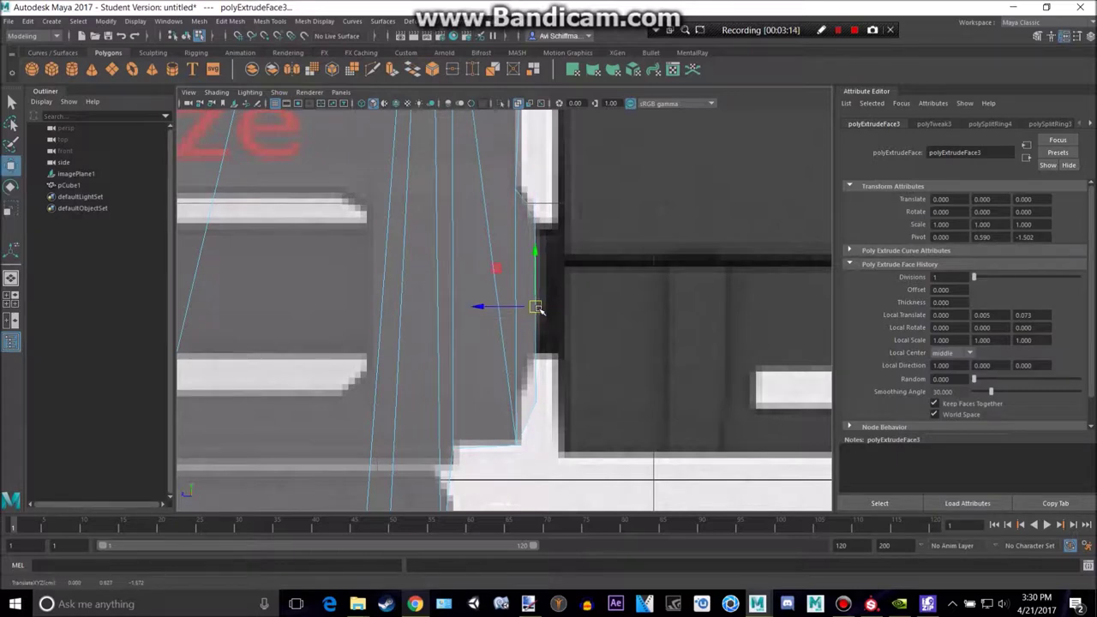
pyautogui.hotkey('ctrl', 'e')
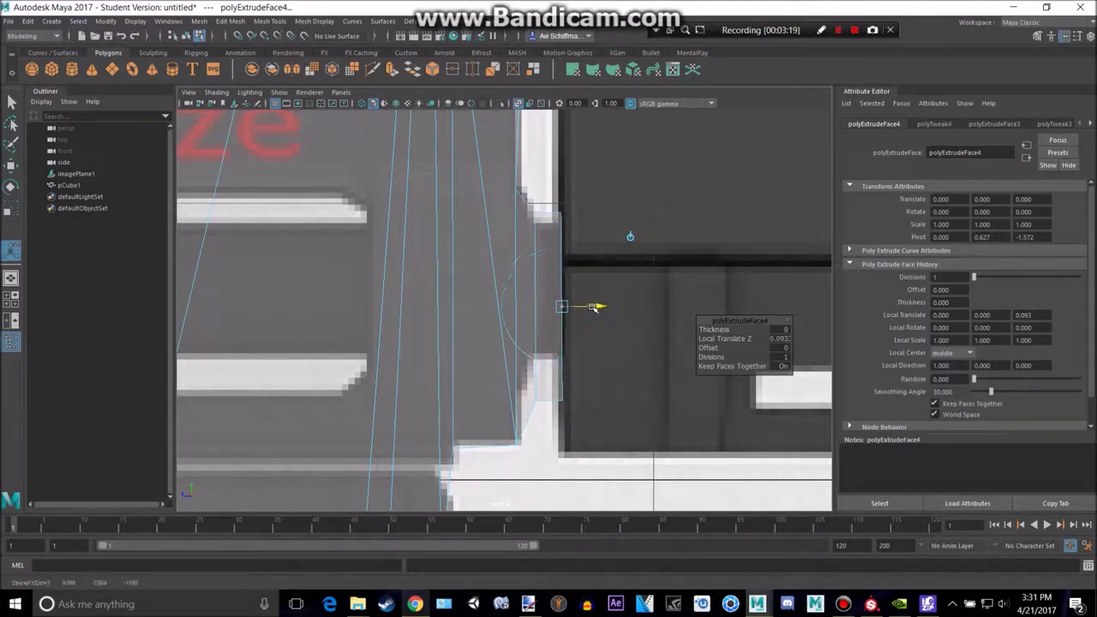
# Examine the reference along the receiver, the connector and the full handguard up to the barrel.
pyautogui.scroll(-8, 594, 308)
pyautogui.scroll(4, 421, 366)
pyautogui.keyDown('alt'); pyautogui.moveTo(420, 368); pyautogui.dragTo(623, 370, button='middle'); pyautogui.keyUp('alt')
pyautogui.scroll(-6, 602, 386)
pyautogui.scroll(3, 584, 380)
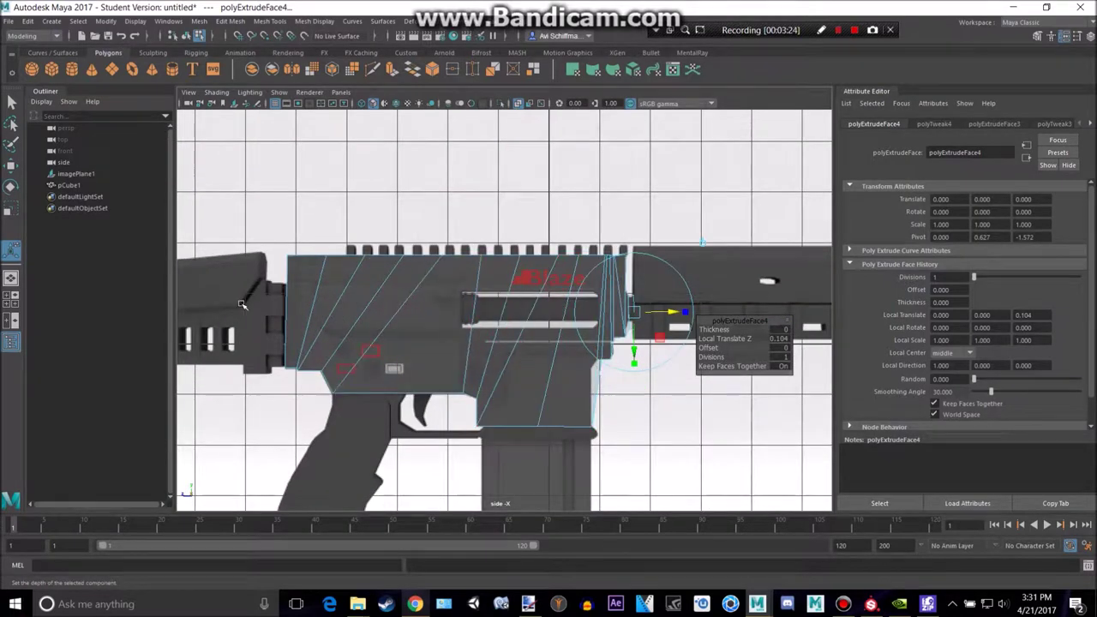
pyautogui.scroll(4, 563, 344)
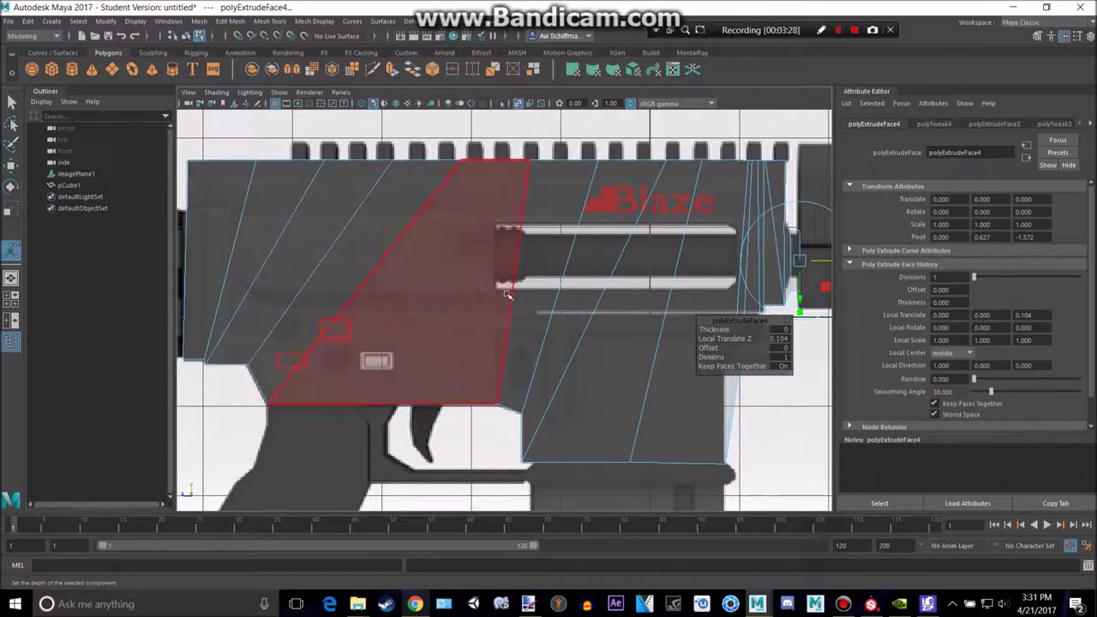
pyautogui.scroll(4, 570, 294)
pyautogui.keyDown('alt'); pyautogui.moveTo(519, 252); pyautogui.dragTo(443, 238, button='middle'); pyautogui.keyUp('alt')
pyautogui.keyDown('alt'); pyautogui.moveTo(789, 308); pyautogui.dragTo(556, 232, button='middle'); pyautogui.keyUp('alt')
pyautogui.keyDown('alt'); pyautogui.moveTo(714, 193); pyautogui.dragTo(666, 403, button='middle'); pyautogui.keyUp('alt')
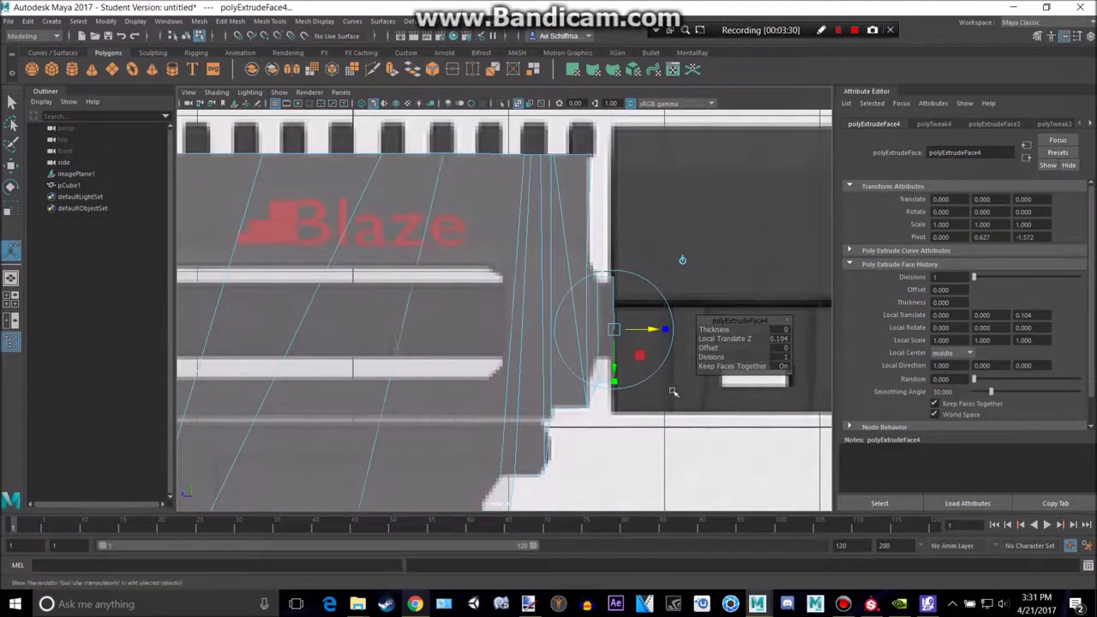
pyautogui.scroll(4, 666, 404)
pyautogui.scroll(-6, 763, 274)
pyautogui.scroll(6, 619, 343)
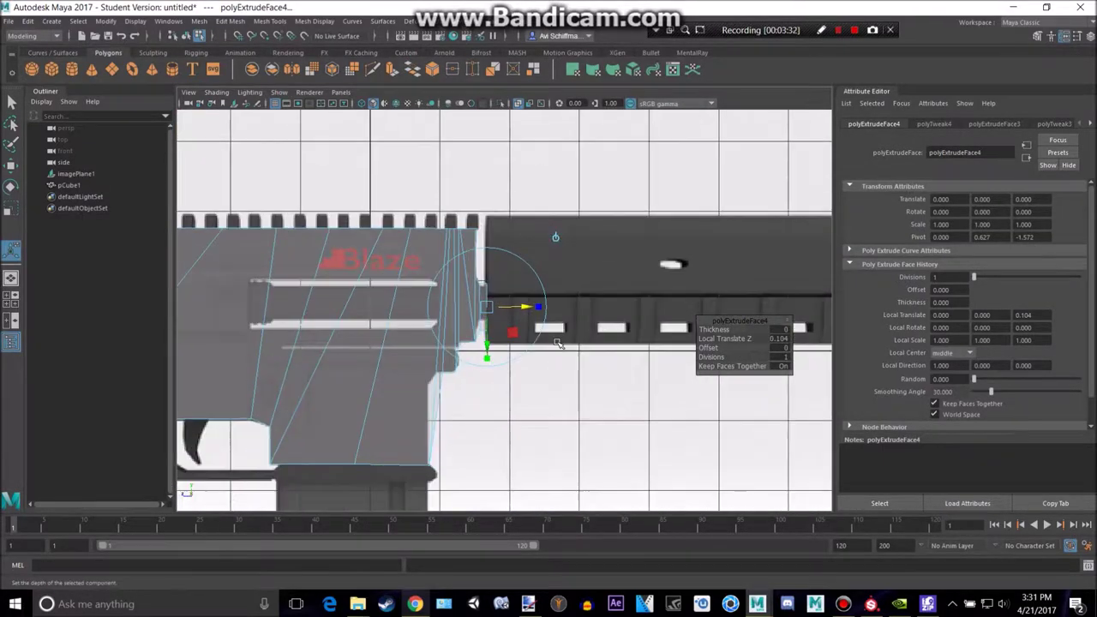
pyautogui.keyDown('alt'); pyautogui.moveTo(619, 344); pyautogui.dragTo(355, 285, button='middle'); pyautogui.keyUp('alt')
pyautogui.scroll(-6, 355, 285)
pyautogui.keyDown('alt'); pyautogui.moveTo(453, 289); pyautogui.dragTo(434, 288, button='middle'); pyautogui.keyUp('alt')
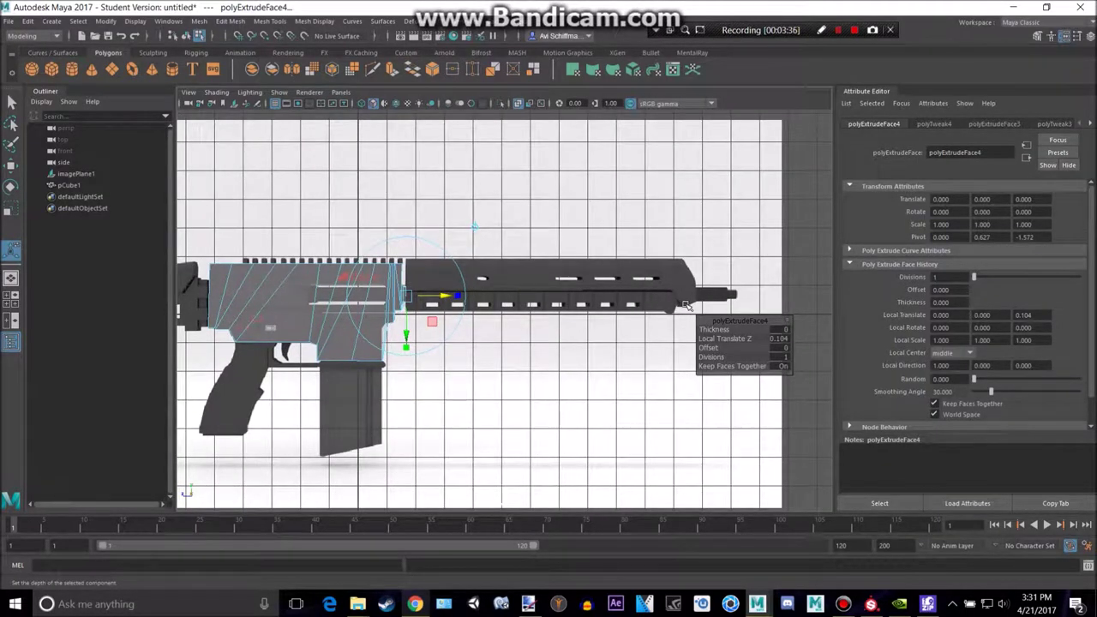
pyautogui.scroll(3, 521, 319)
pyautogui.scroll(-2, 500, 318)
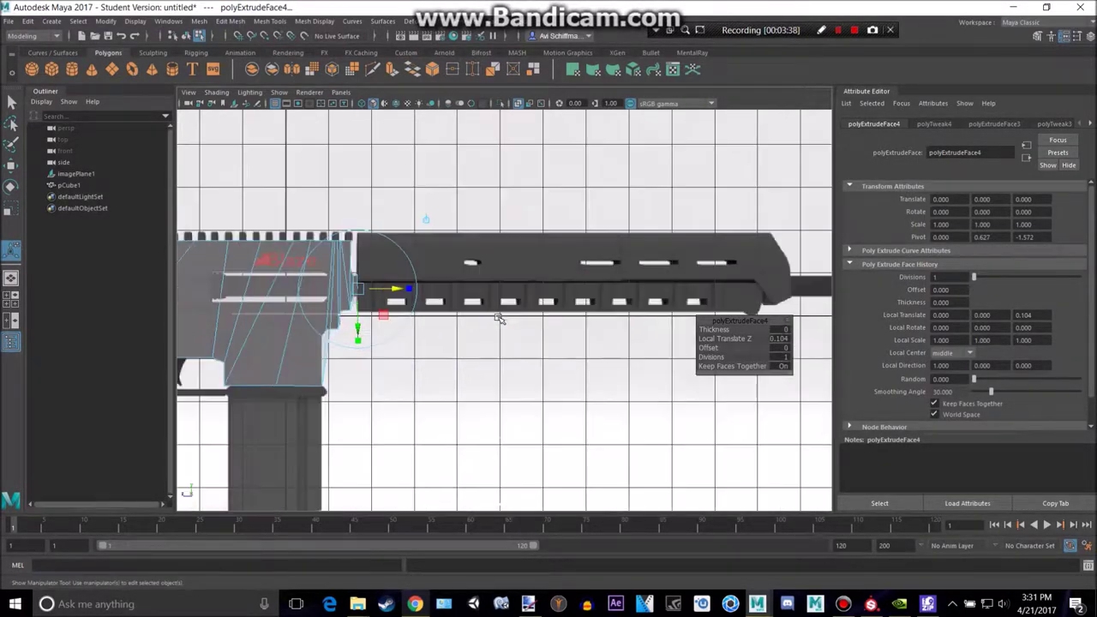
# Extrude the connector's end face in place and stretch it vertically along the handguard's rear edge.
pyautogui.scroll(-2, 500, 318)
pyautogui.scroll(3, 500, 318)
pyautogui.keyDown('alt'); pyautogui.moveTo(557, 324); pyautogui.dragTo(668, 390, button='middle'); pyautogui.keyUp('alt')
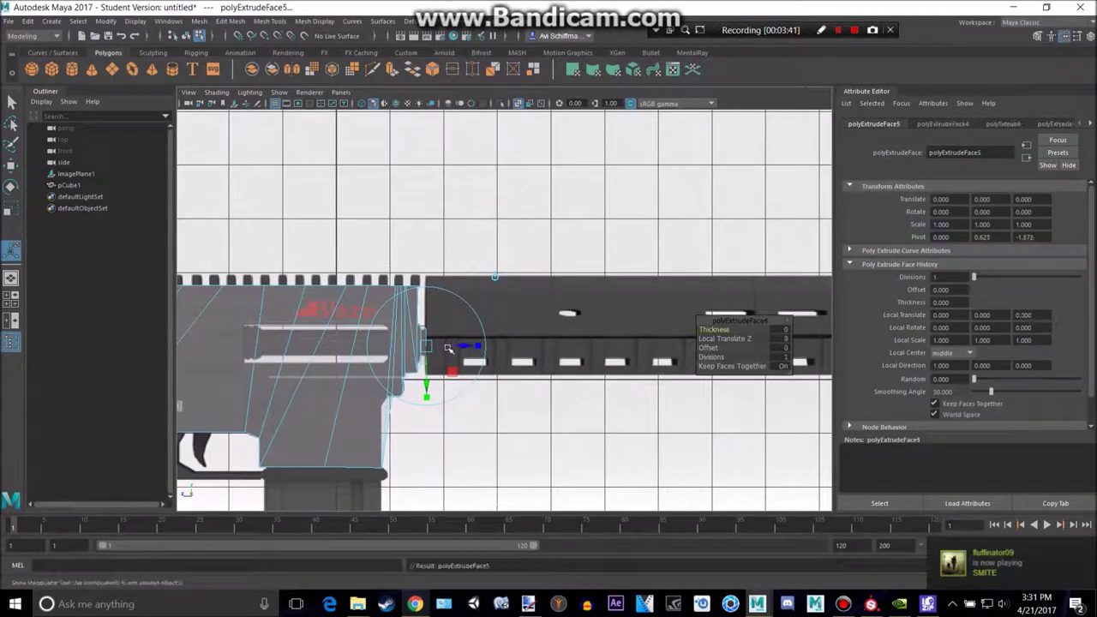
pyautogui.press('r')
pyautogui.moveTo(432, 305); pyautogui.dragTo(430, 268)
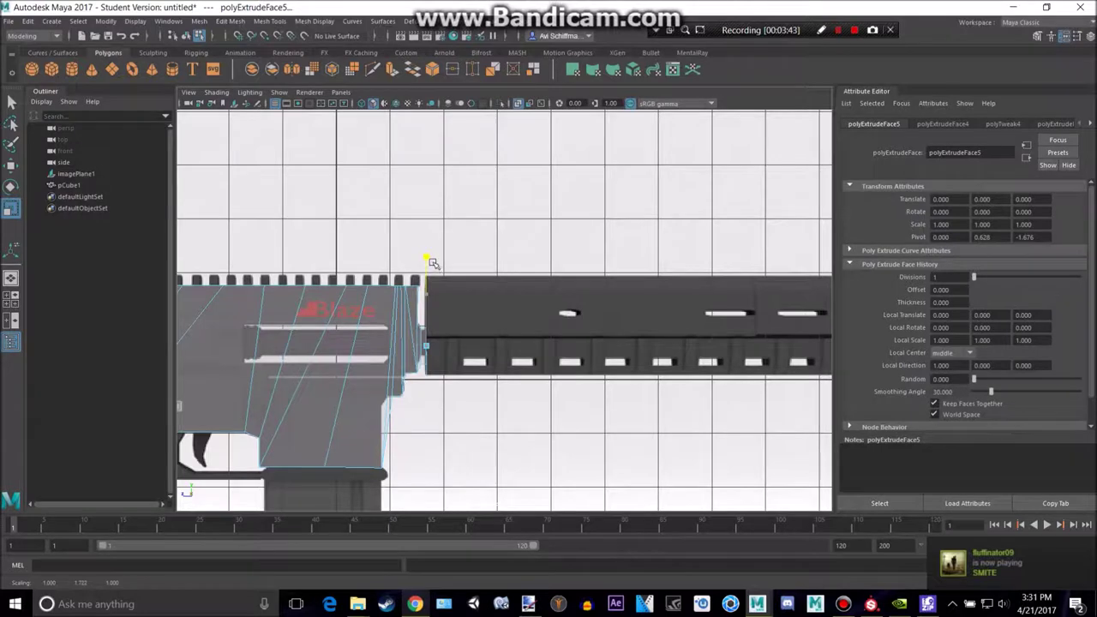
pyautogui.press('w')
pyautogui.moveTo(429, 348); pyautogui.dragTo(430, 344)
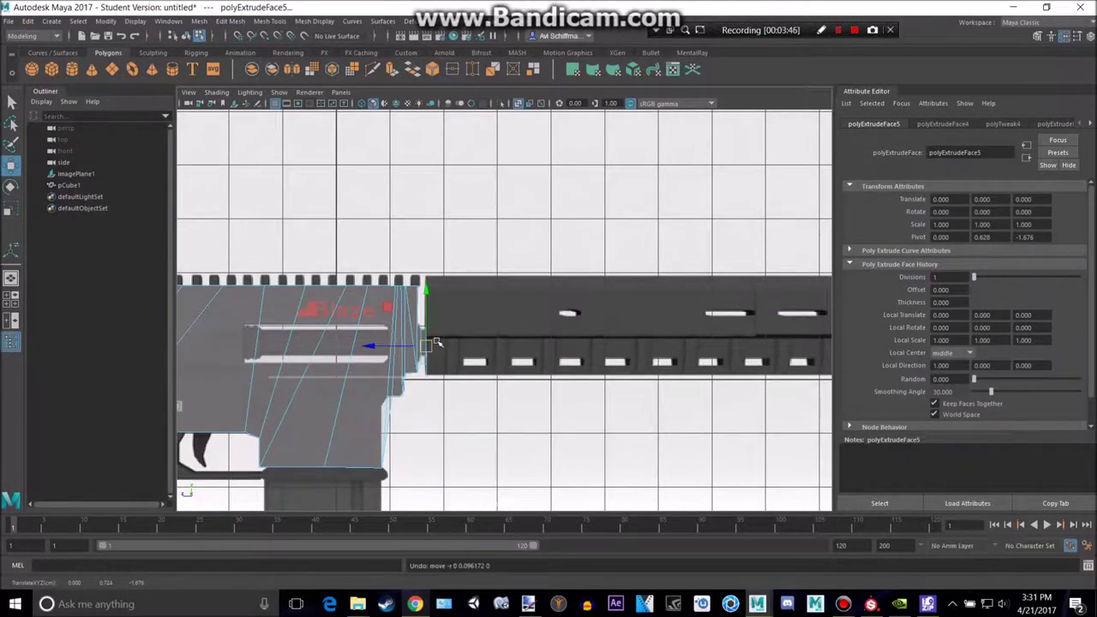
# Refine the vertical scale and position of the new end face to match the handguard's full height.
pyautogui.scroll(5, 433, 343)
pyautogui.press('r')
pyautogui.moveTo(422, 305); pyautogui.dragTo(422, 292)
pyautogui.press('w')
pyautogui.press('r')
pyautogui.press('w')
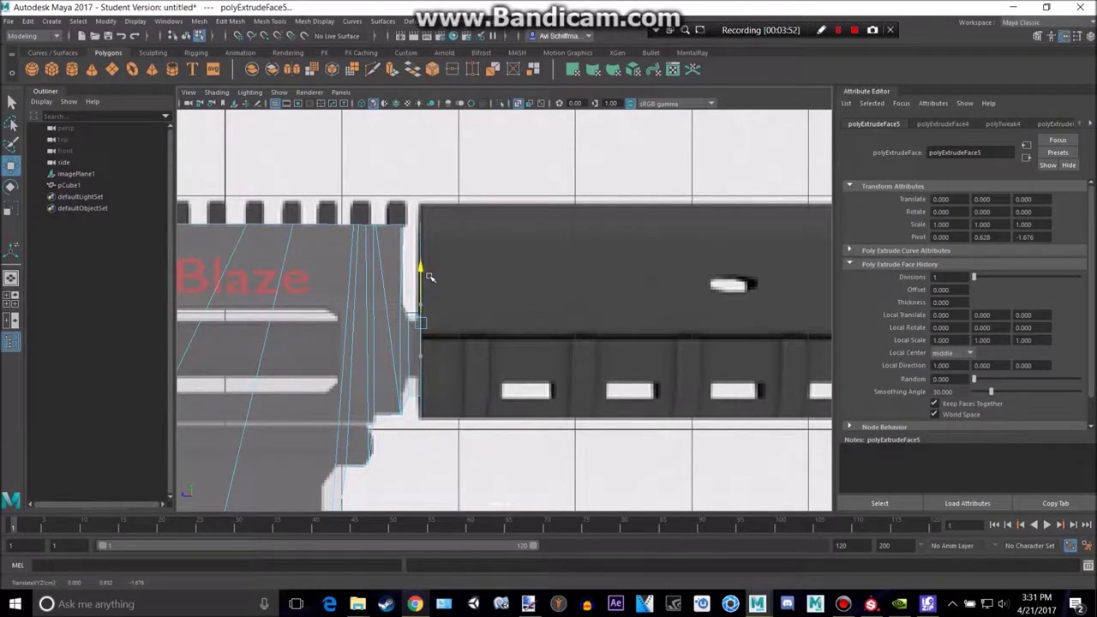
pyautogui.press('r')
pyautogui.moveTo(422, 272); pyautogui.dragTo(422, 272)
pyautogui.press('w')
# Extrude the handguard face forward by about 8.965, up to where the lower rail begins to curve near the tip.
pyautogui.scroll(-5, 485, 294)
pyautogui.scroll(3, 549, 316)
pyautogui.keyDown('alt'); pyautogui.moveTo(512, 334); pyautogui.dragTo(382, 318, button='middle'); pyautogui.keyUp('alt')
pyautogui.hotkey('ctrl', 'e')
pyautogui.moveTo(355, 296); pyautogui.dragTo(695, 323)
pyautogui.scroll(-5, 692, 331)
pyautogui.keyDown('alt'); pyautogui.moveTo(655, 314); pyautogui.dragTo(476, 309, button='middle'); pyautogui.keyUp('alt')
pyautogui.moveTo(476, 308); pyautogui.dragTo(664, 318)
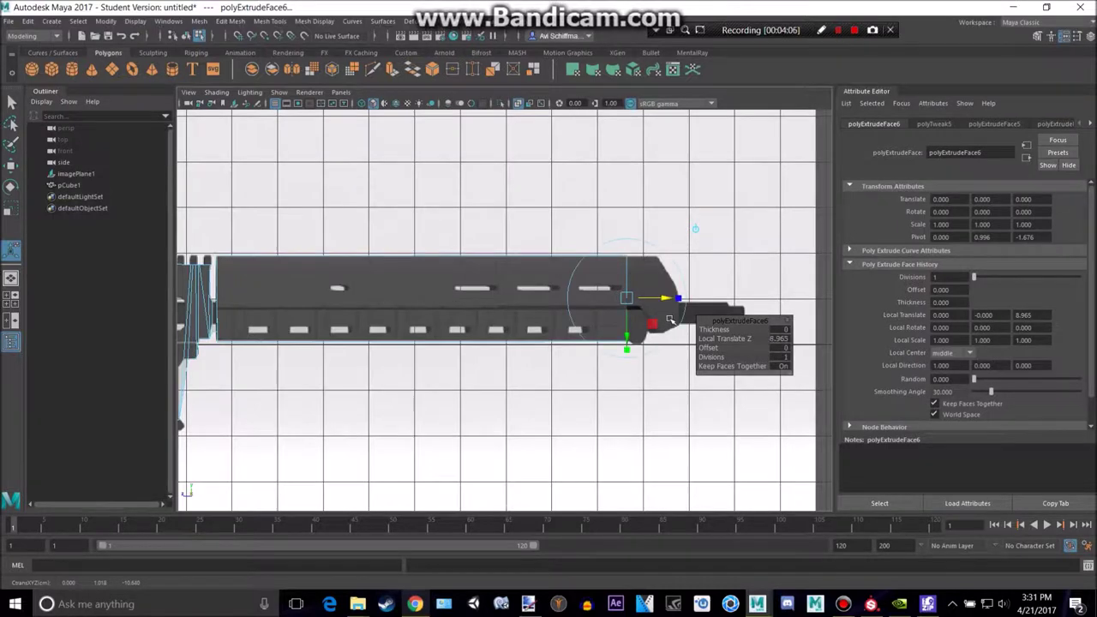
# Extrude the handguard's front face again by about 0.092 toward the tapered tip.
pyautogui.scroll(3, 671, 319)
pyautogui.scroll(3, 411, 303)
pyautogui.keyDown('alt'); pyautogui.moveTo(677, 317); pyautogui.dragTo(469, 320, button='middle'); pyautogui.keyUp('alt')
pyautogui.hotkey('ctrl', 'e')
pyautogui.moveTo(468, 276); pyautogui.dragTo(480, 277)
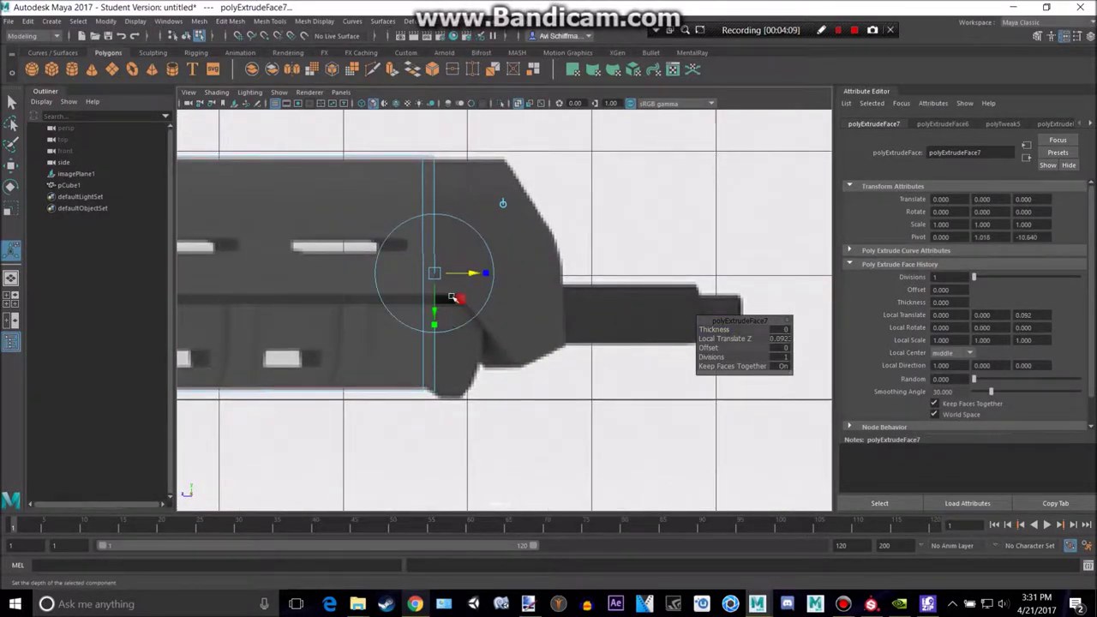
# Extrude the handguard's front face four more times up to the tip, following the reference's lower outline and ending with a 0.351 extrusion.
pyautogui.moveTo(437, 309); pyautogui.dragTo(437, 312)
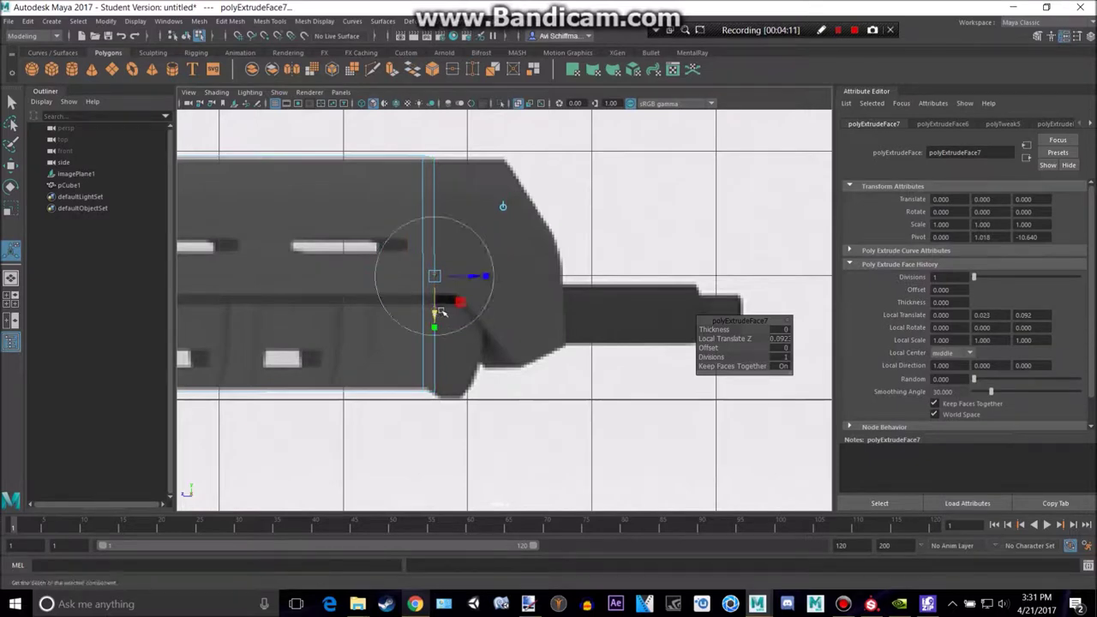
pyautogui.moveTo(472, 280); pyautogui.dragTo(564, 234)
pyautogui.hotkey('ctrl', 'e')
pyautogui.hotkey('ctrl', 'e')
pyautogui.hotkey('ctrl', 'e')
pyautogui.scroll(2, 516, 235)
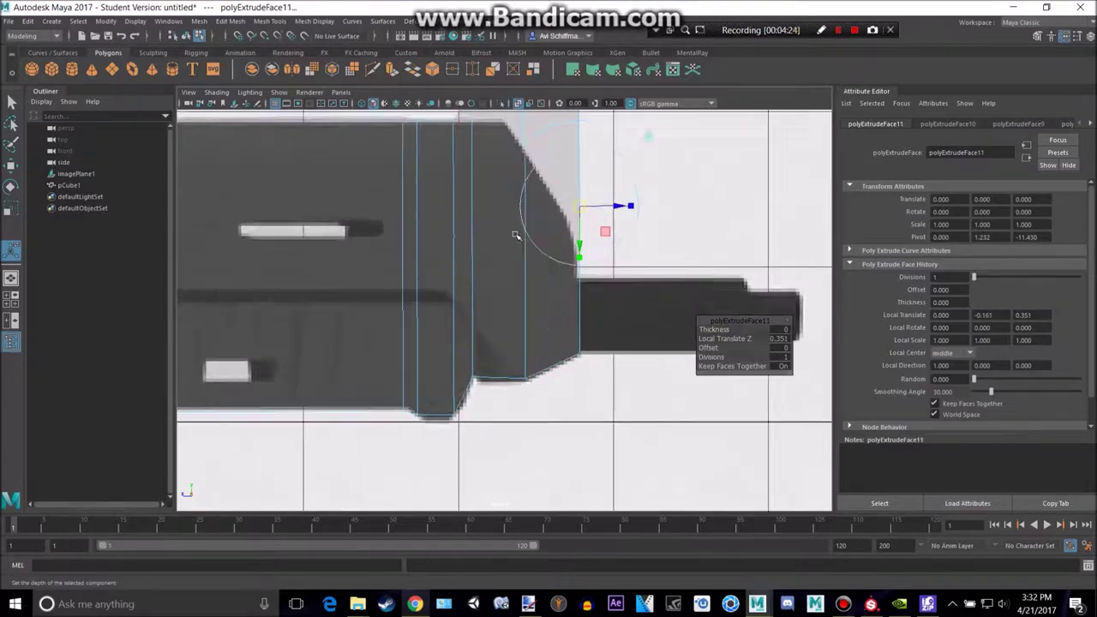
# Move the top vertex pairs of the new front sections onto the sloped upper outline of the handguard's tip.
pyautogui.keyDown('alt'); pyautogui.moveTo(506, 161); pyautogui.dragTo(522, 260, button='middle'); pyautogui.keyUp('alt')
pyautogui.moveTo(524, 182); pyautogui.dragTo(492, 176, button='right')
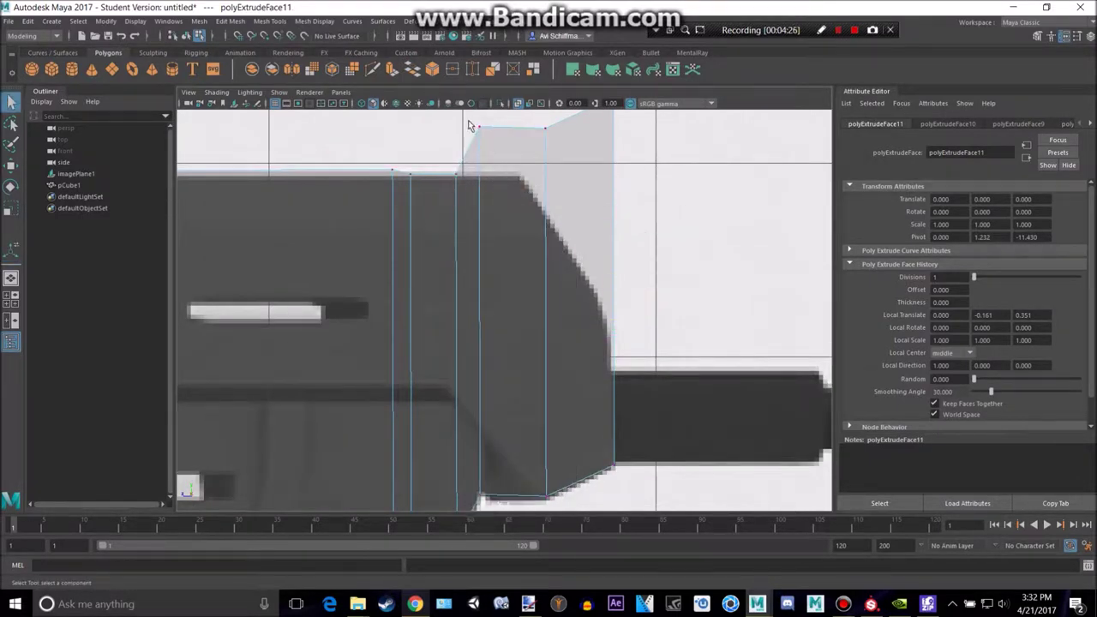
pyautogui.moveTo(469, 122); pyautogui.dragTo(514, 174)
pyautogui.press('w')
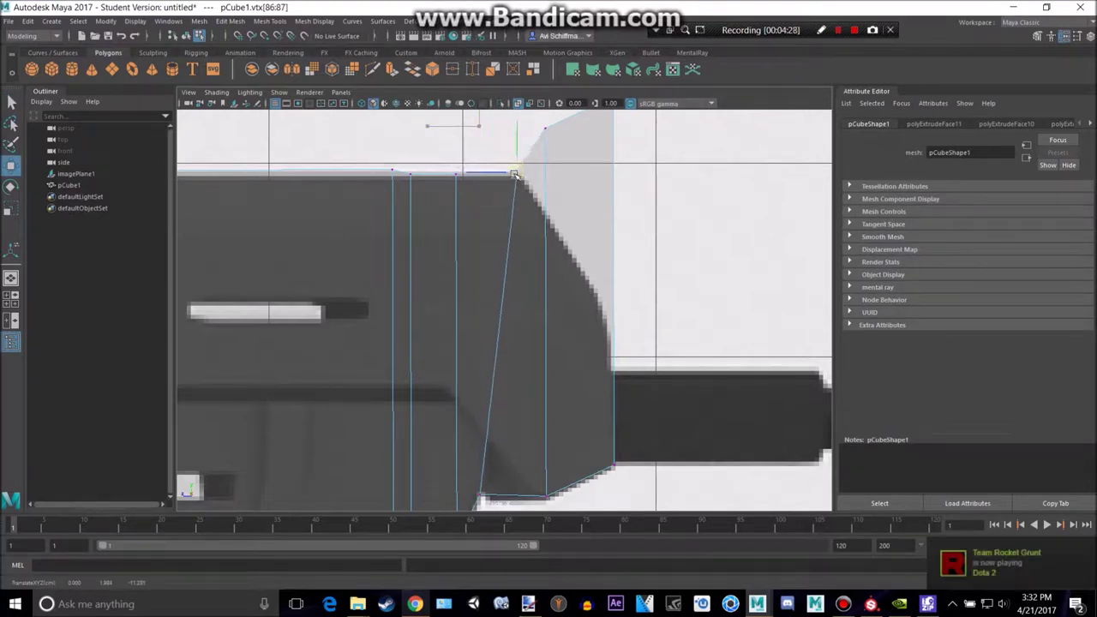
pyautogui.keyDown('alt'); pyautogui.moveTo(600, 194); pyautogui.dragTo(570, 216, button='middle'); pyautogui.keyUp('alt')
pyautogui.moveTo(519, 153); pyautogui.dragTo(540, 273)
pyautogui.moveTo(563, 113); pyautogui.dragTo(579, 344)
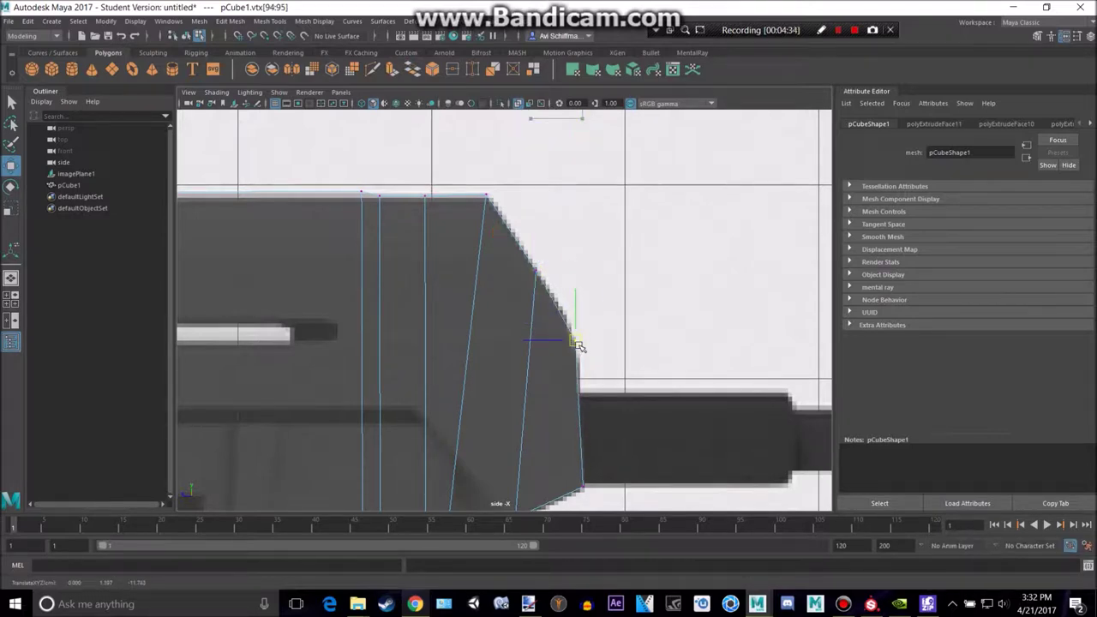
# Leave vertex editing and return the rifle body to object mode in the perspective view.
pyautogui.keyDown('alt'); pyautogui.moveTo(689, 435); pyautogui.dragTo(704, 301, button='middle'); pyautogui.keyUp('alt')
pyautogui.scroll(-3, 562, 295)
pyautogui.scroll(1, 569, 319)
pyautogui.scroll(-5, 705, 302)
pyautogui.press('space')
pyautogui.press('space')
pyautogui.scroll(-6, 602, 291)
pyautogui.keyDown('alt'); pyautogui.moveTo(603, 290); pyautogui.dragTo(674, 341); pyautogui.keyUp('alt')
pyautogui.scroll(-3, 604, 305)
pyautogui.moveTo(590, 255); pyautogui.dragTo(615, 234, button='right')
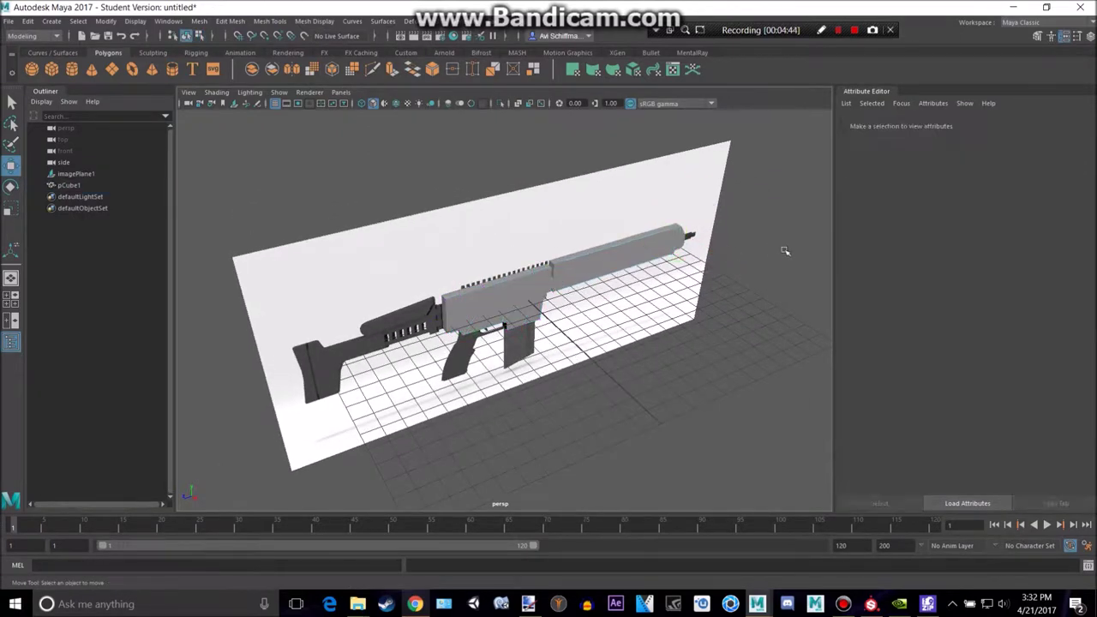
# Hide the reference image plane to examine the body's shape, and show the image plane again in the side view.
pyautogui.click(643, 200)
pyautogui.hotkey('ctrl', 'h')
pyautogui.keyDown('alt'); pyautogui.moveTo(703, 332); pyautogui.dragTo(676, 300); pyautogui.keyUp('alt')
pyautogui.press('space')
pyautogui.press('space')
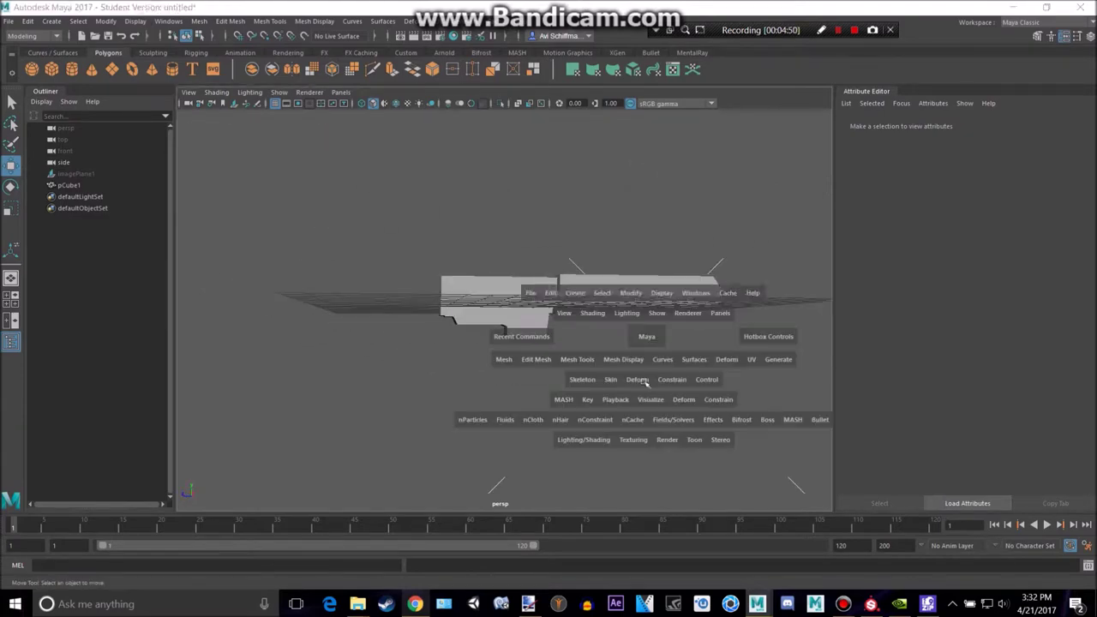
pyautogui.scroll(-1, 502, 315)
pyautogui.click(84, 174)
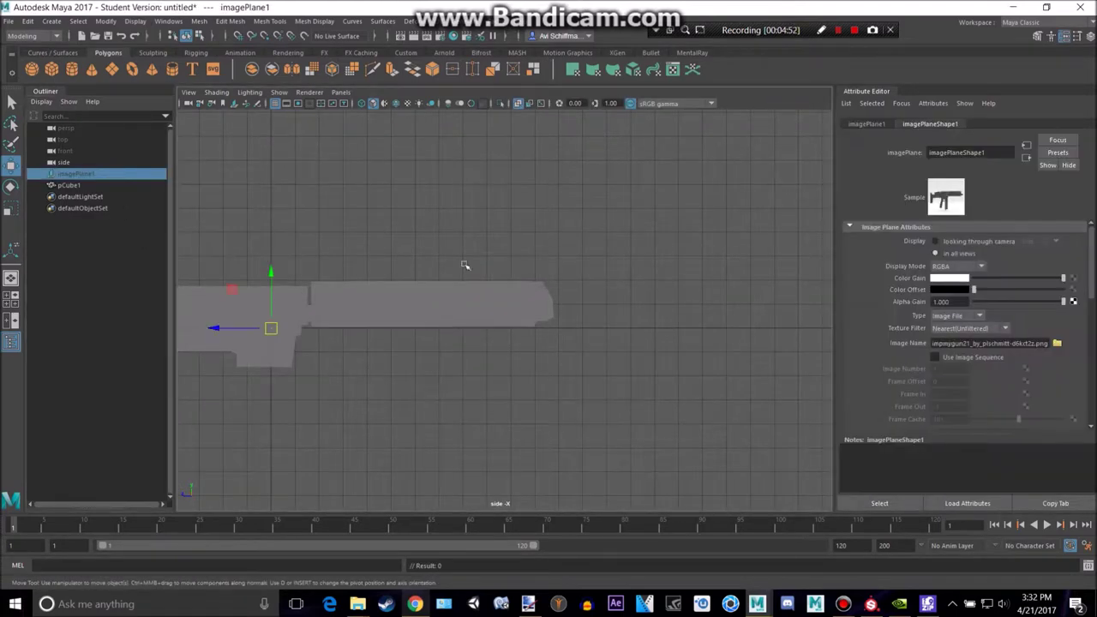
pyautogui.hotkey('shift', 'h')
# Create a polygon cube and move it onto the rearmost tooth of the receiver's top rail in the side view.
pyautogui.scroll(3, 463, 293)
pyautogui.keyDown('alt'); pyautogui.moveTo(203, 359); pyautogui.dragTo(456, 362, button='middle'); pyautogui.keyUp('alt')
pyautogui.scroll(5, 456, 362)
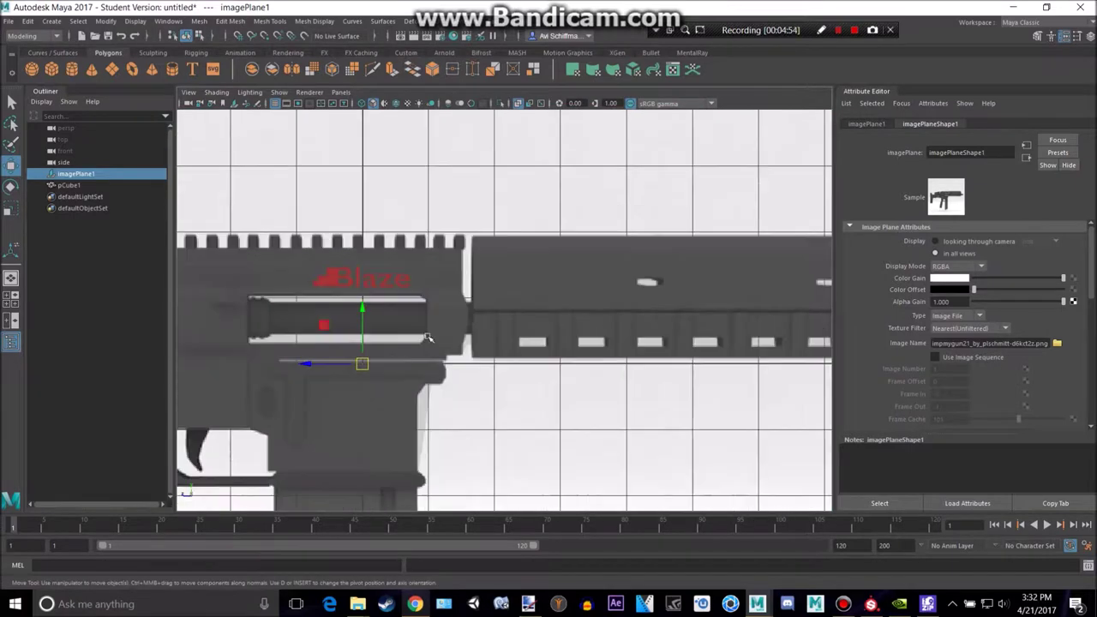
pyautogui.keyDown('alt'); pyautogui.moveTo(365, 394); pyautogui.dragTo(770, 407, button='middle'); pyautogui.keyUp('alt')
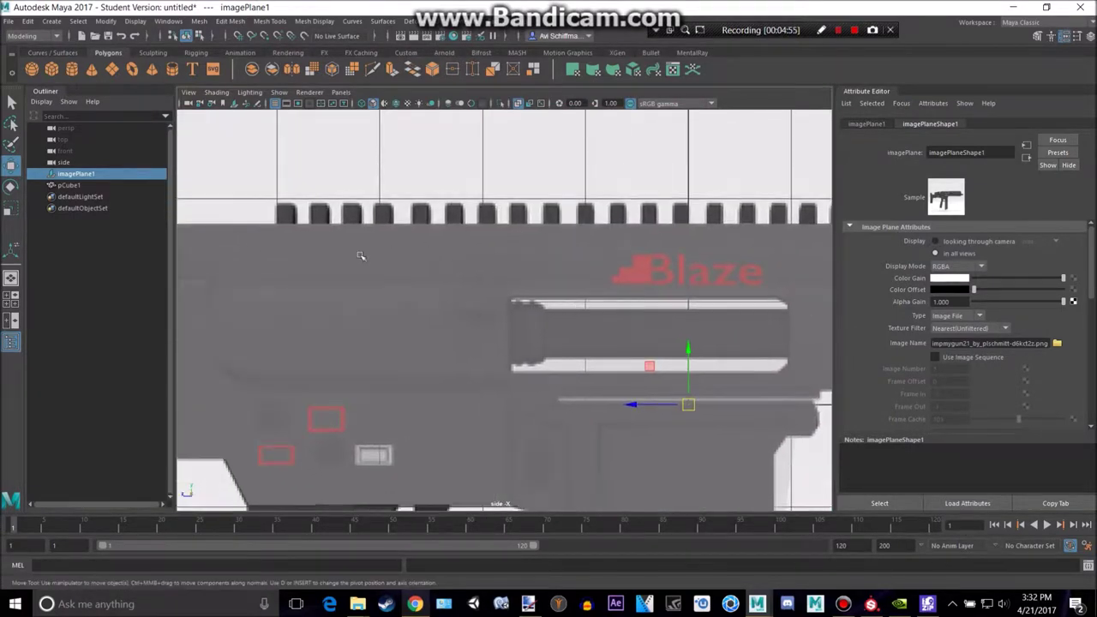
pyautogui.keyDown('alt'); pyautogui.moveTo(267, 249); pyautogui.dragTo(367, 312, button='middle'); pyautogui.keyUp('alt')
pyautogui.click(51, 69)
pyautogui.scroll(-4, 485, 247)
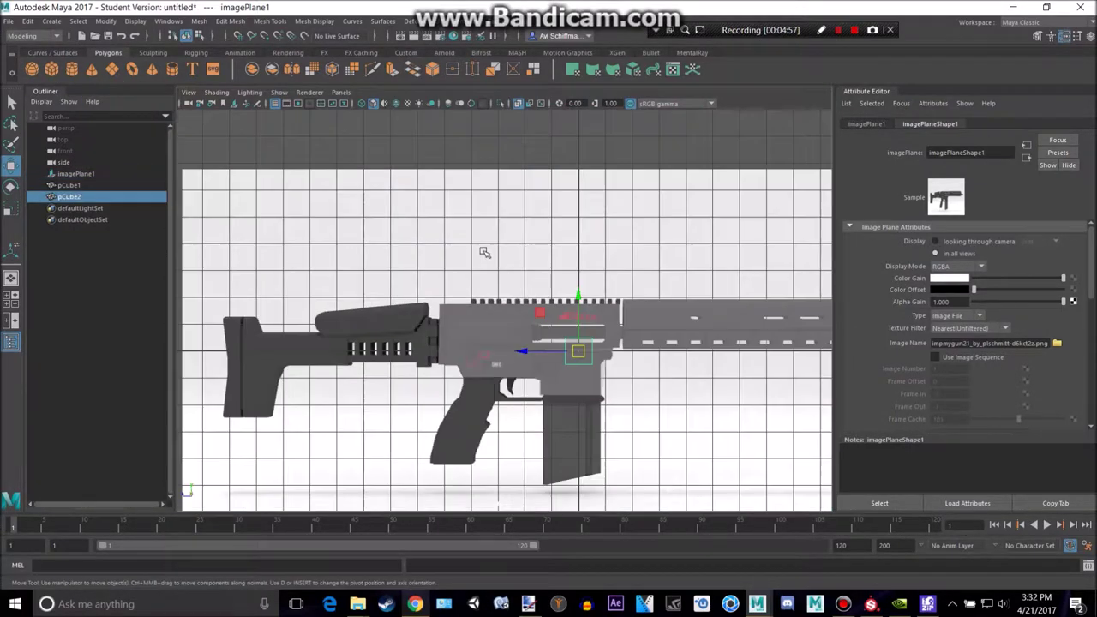
pyautogui.press('f')
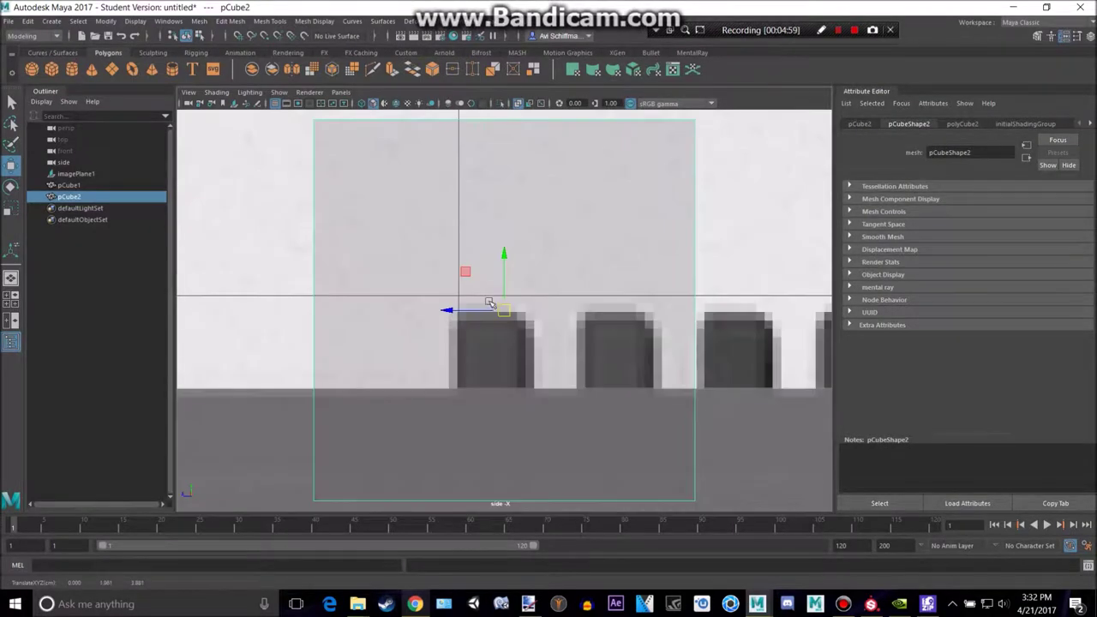
# Scale the cube down to the size of the rearmost rail tooth and align it with the reference.
pyautogui.press('r')
pyautogui.moveTo(506, 311); pyautogui.dragTo(278, 360)
pyautogui.press('w')
pyautogui.moveTo(506, 314); pyautogui.dragTo(491, 348)
pyautogui.press('r')
pyautogui.press('w')
pyautogui.press('r')
pyautogui.moveTo(489, 300); pyautogui.dragTo(495, 351)
pyautogui.press('w')
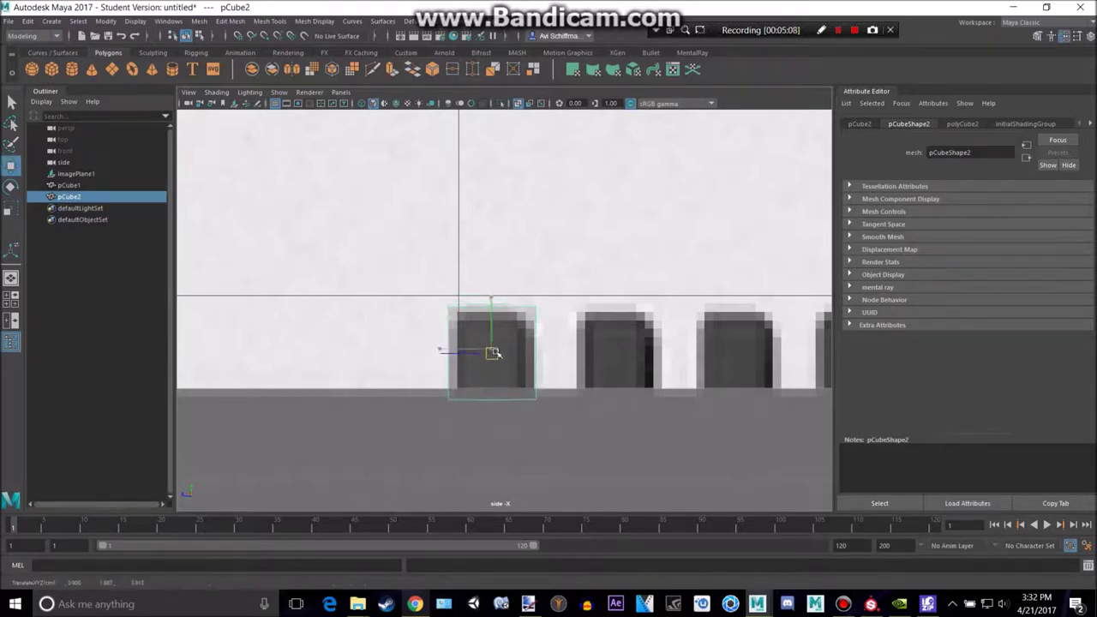
# Taper the tooth cube by moving its front and rear top vertices slightly inward and down.
pyautogui.scroll(3, 509, 336)
pyautogui.moveTo(532, 305); pyautogui.dragTo(464, 265, button='right')
pyautogui.moveTo(553, 329); pyautogui.dragTo(555, 331)
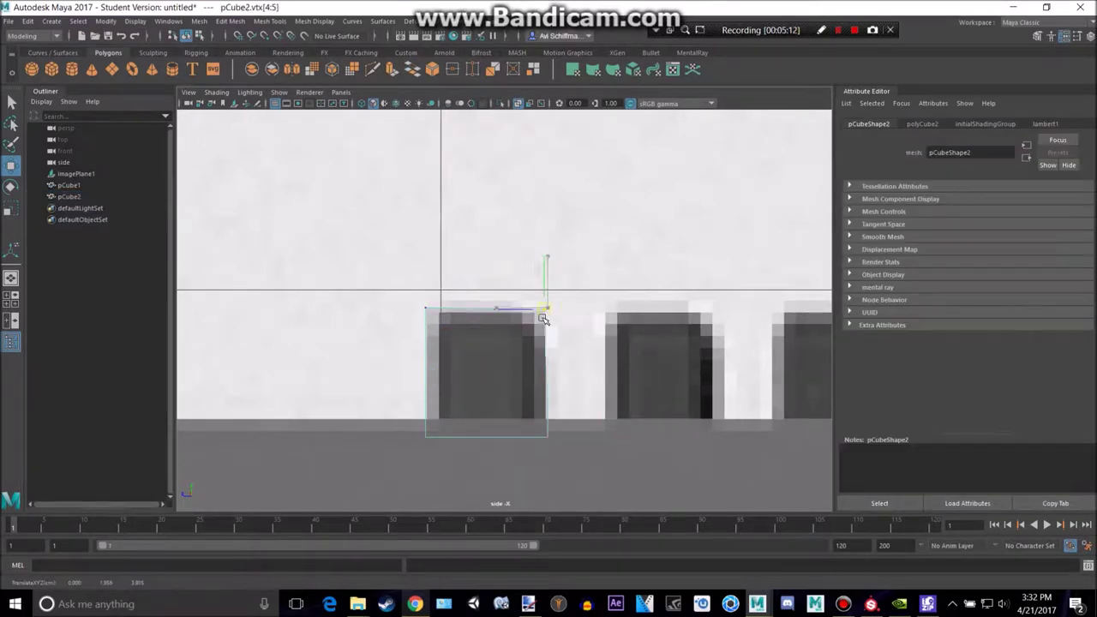
pyautogui.moveTo(431, 313); pyautogui.dragTo(439, 320)
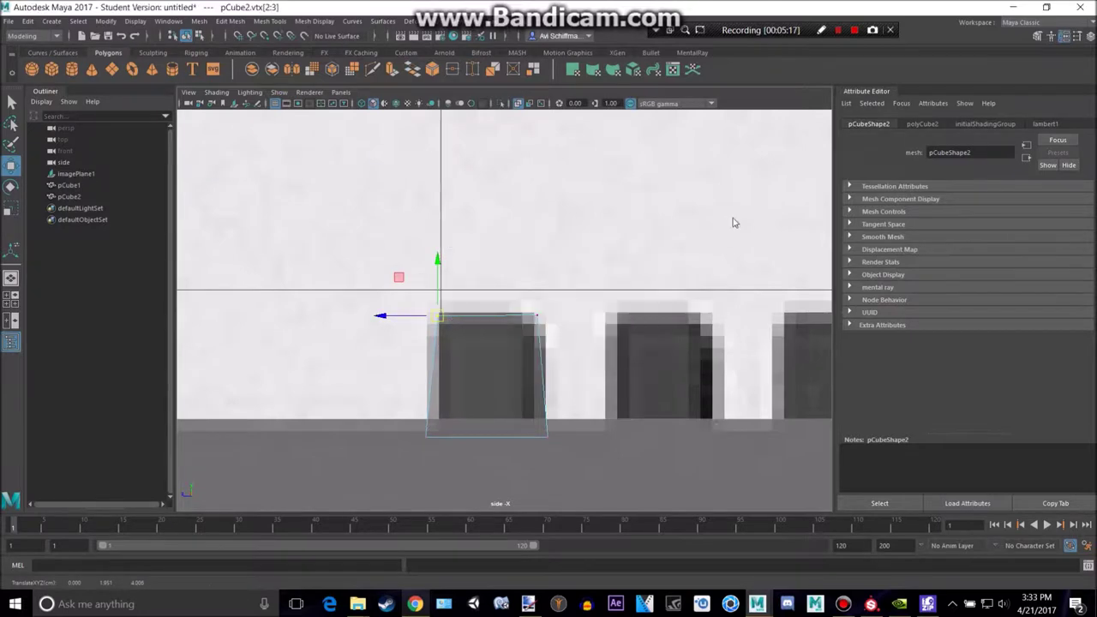
pyautogui.press('space')
pyautogui.press('space')
pyautogui.keyDown('alt'); pyautogui.moveTo(695, 213); pyautogui.dragTo(603, 259); pyautogui.keyUp('alt')
pyautogui.press('f')
pyautogui.keyDown('alt'); pyautogui.moveTo(543, 282); pyautogui.dragTo(752, 341); pyautogui.keyUp('alt')
pyautogui.keyDown('alt'); pyautogui.moveTo(675, 324); pyautogui.dragTo(670, 323); pyautogui.keyUp('alt')
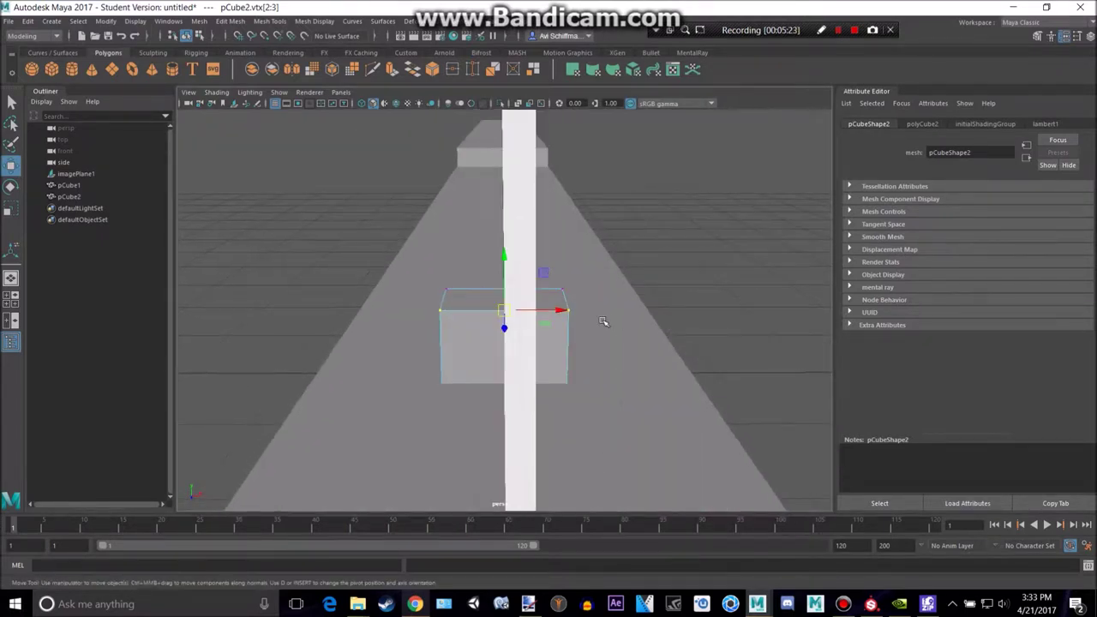
pyautogui.press('r')
pyautogui.moveTo(562, 311); pyautogui.dragTo(548, 316)
pyautogui.hotkey('ctrl', 'z')
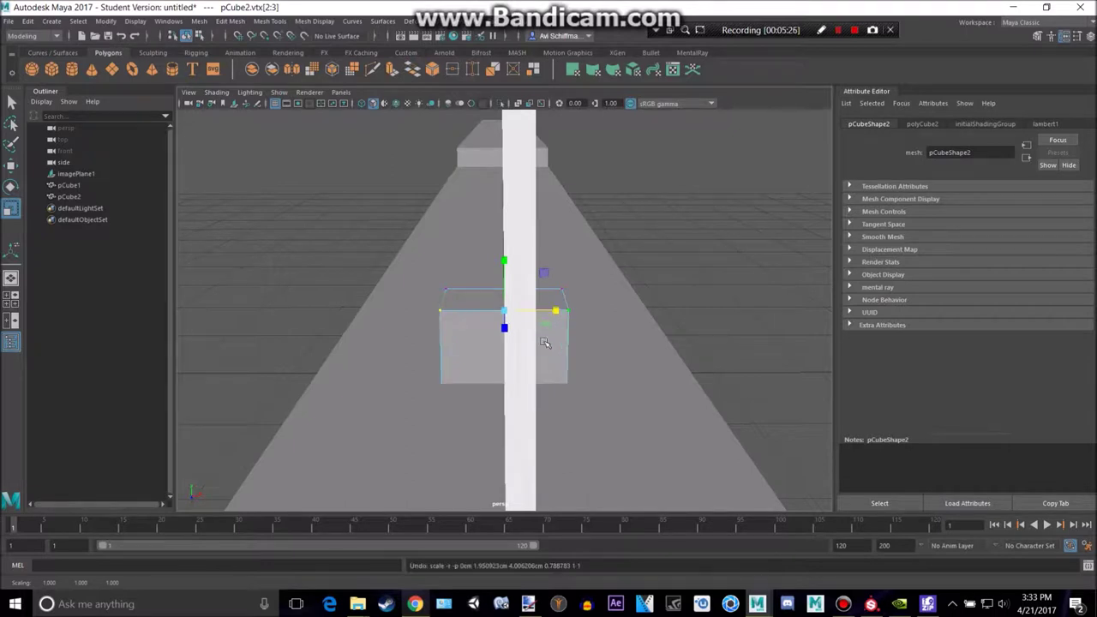
# Return the tooth cube to object mode and scale its width down so it sits narrowly atop the receiver.
pyautogui.moveTo(564, 288); pyautogui.dragTo(560, 257, button='right')
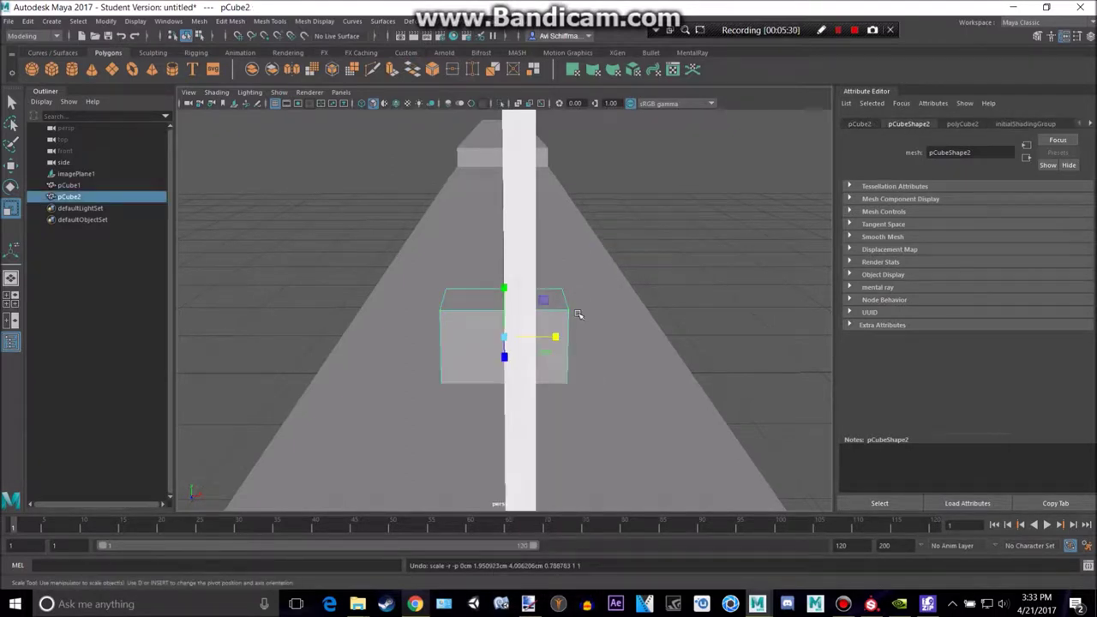
pyautogui.moveTo(560, 339); pyautogui.dragTo(553, 339)
pyautogui.press('space')
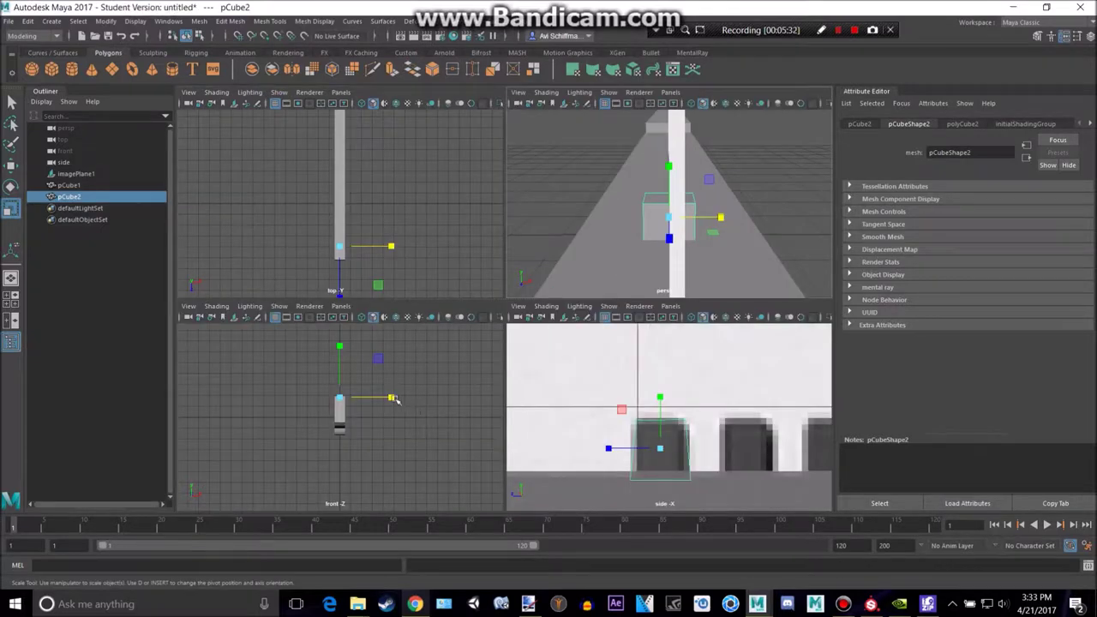
pyautogui.scroll(5, 393, 399)
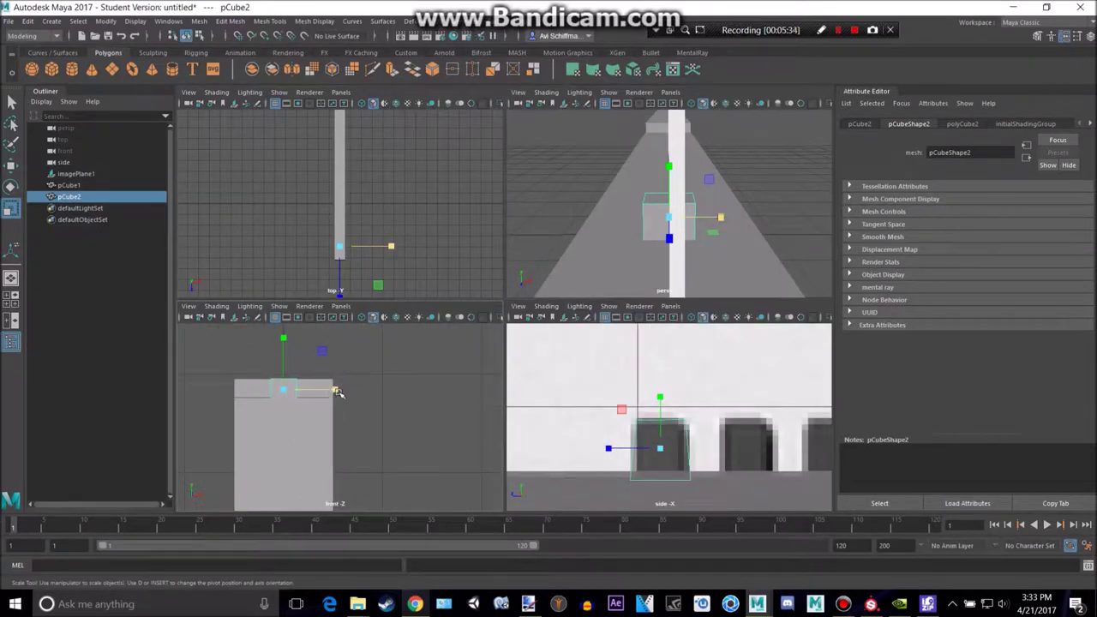
pyautogui.moveTo(722, 219); pyautogui.dragTo(644, 208)
# Hide the reference image plane to check the tooth's width against the receiver, and show the image plane again.
pyautogui.scroll(-3, 634, 204)
pyautogui.click(579, 184)
pyautogui.scroll(-5, 581, 184)
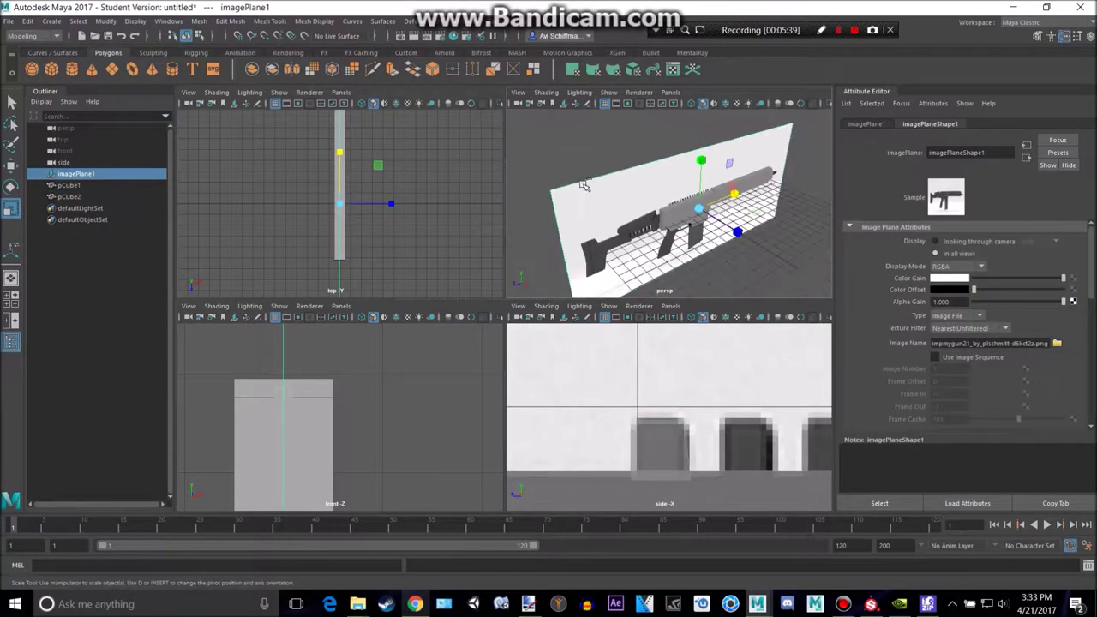
pyautogui.hotkey('ctrl', 'h')
pyautogui.scroll(8, 644, 217)
pyautogui.keyDown('alt'); pyautogui.moveTo(677, 214); pyautogui.dragTo(756, 193); pyautogui.keyUp('alt')
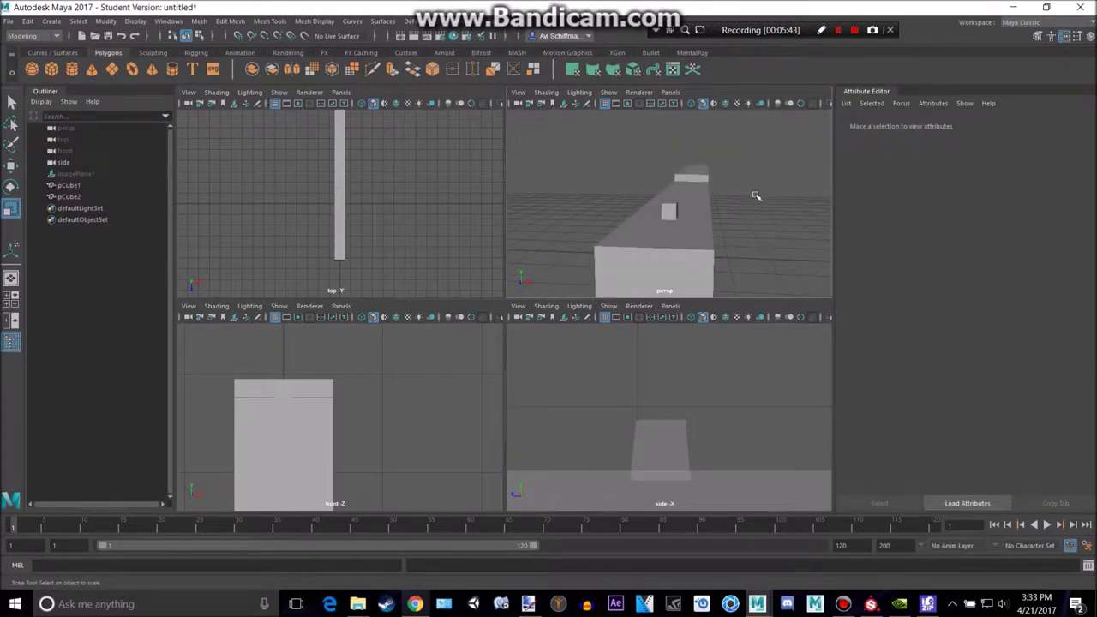
pyautogui.click(65, 176)
pyautogui.hotkey('shift', 'h')
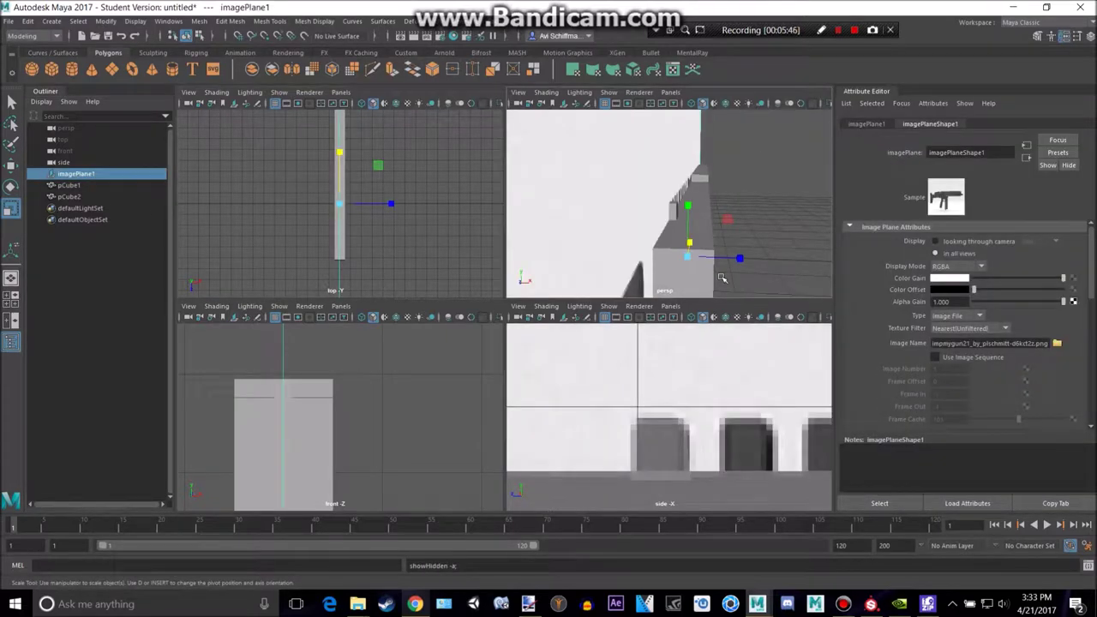
# Duplicate the rail tooth and slide the copy forward onto the second tooth of the reference.
pyautogui.keyDown('alt'); pyautogui.moveTo(773, 220); pyautogui.dragTo(682, 219); pyautogui.keyUp('alt')
pyautogui.press('space')
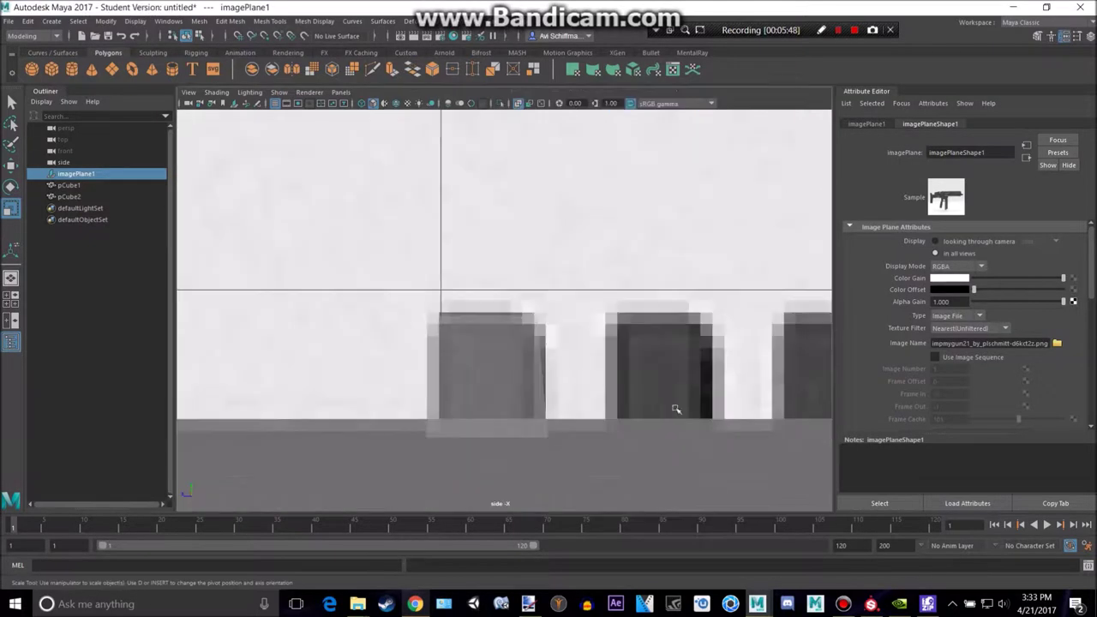
pyautogui.click(512, 371)
pyautogui.scroll(-7, 552, 369)
pyautogui.scroll(4, 566, 371)
pyautogui.press('w')
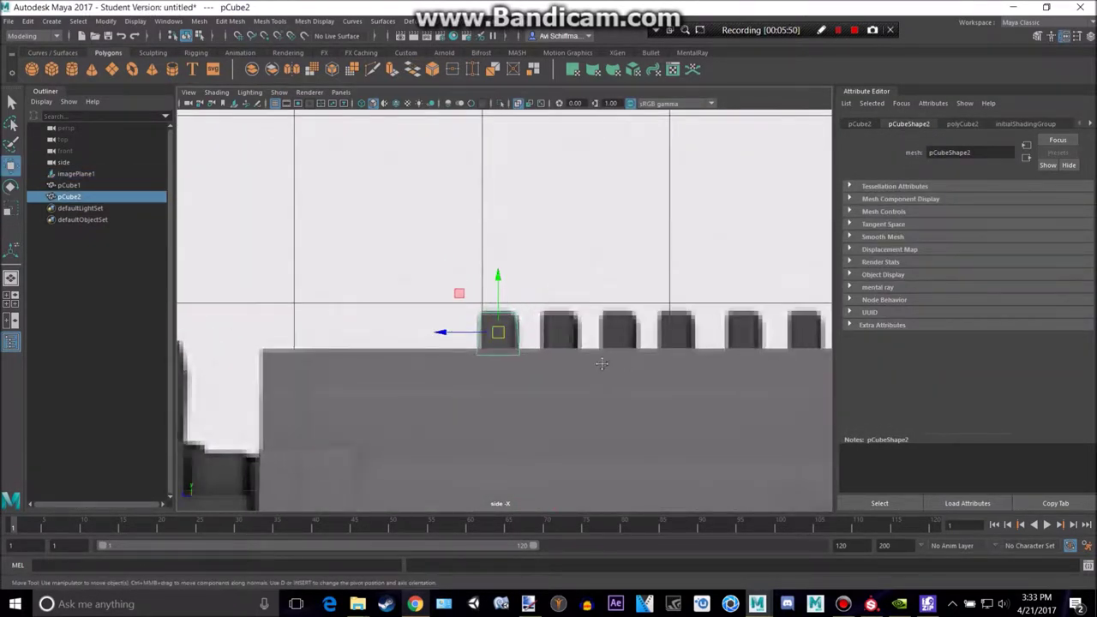
pyautogui.keyDown('alt'); pyautogui.moveTo(614, 362); pyautogui.dragTo(508, 369, button='middle'); pyautogui.keyUp('alt')
pyautogui.hotkey('ctrl', 'd')
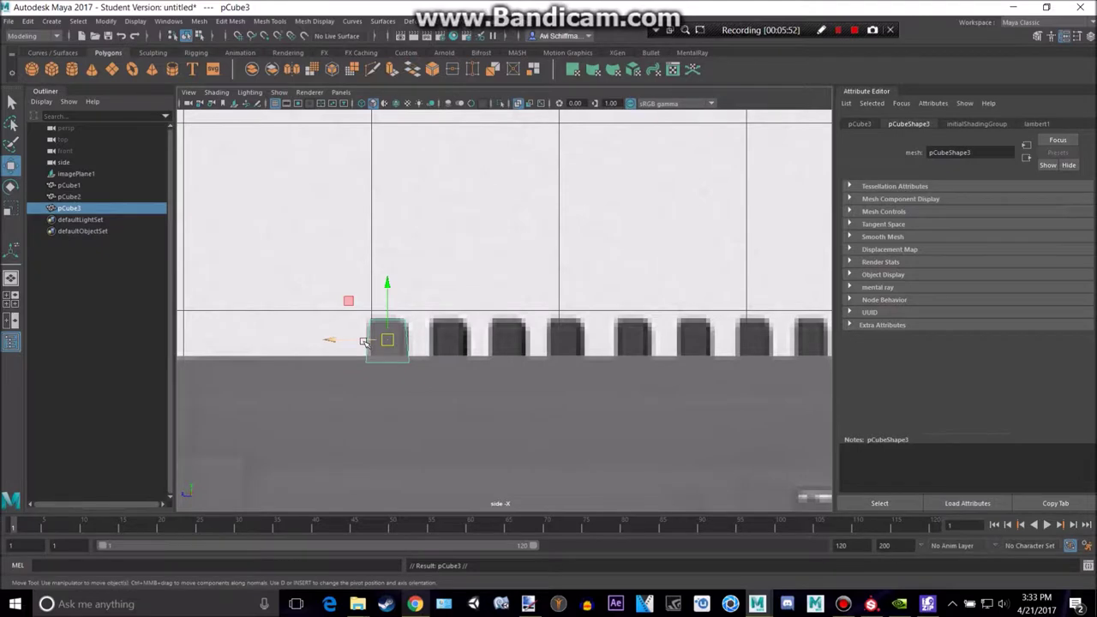
pyautogui.moveTo(366, 340); pyautogui.dragTo(426, 345)
pyautogui.keyDown('alt'); pyautogui.moveTo(690, 337); pyautogui.dragTo(559, 349, button='middle'); pyautogui.keyUp('alt')
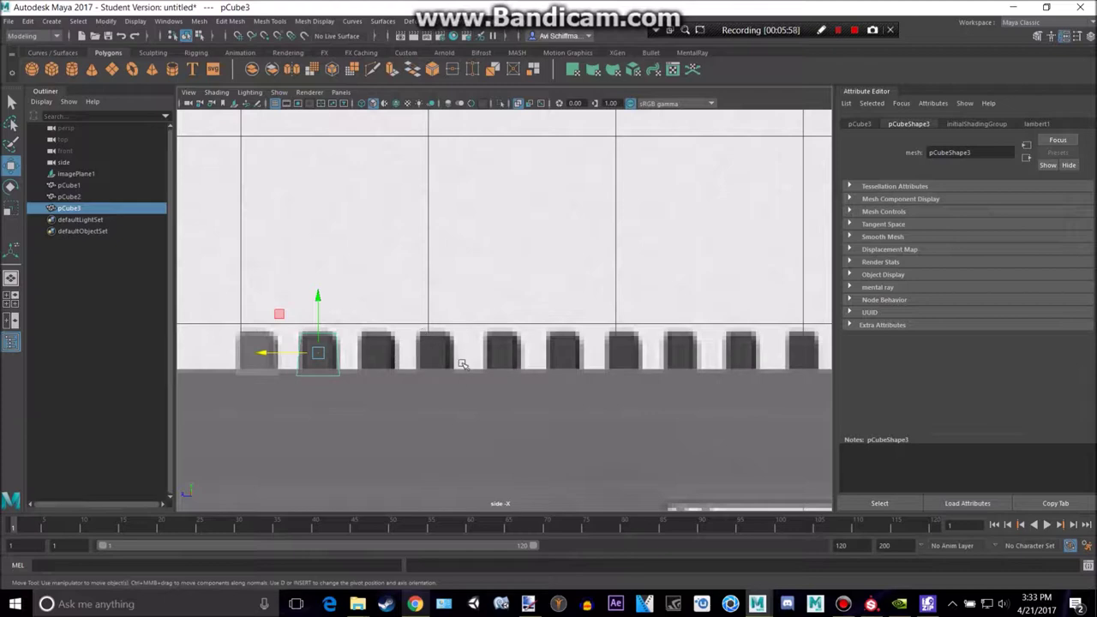
# Duplicate the tooth repeatedly with the same spacing to fill the rear half of the top rail.
pyautogui.hotkey('shift', 'd')
pyautogui.hotkey('shift', 'd')
pyautogui.hotkey('shift', 'd')
pyautogui.hotkey('shift', 'd')
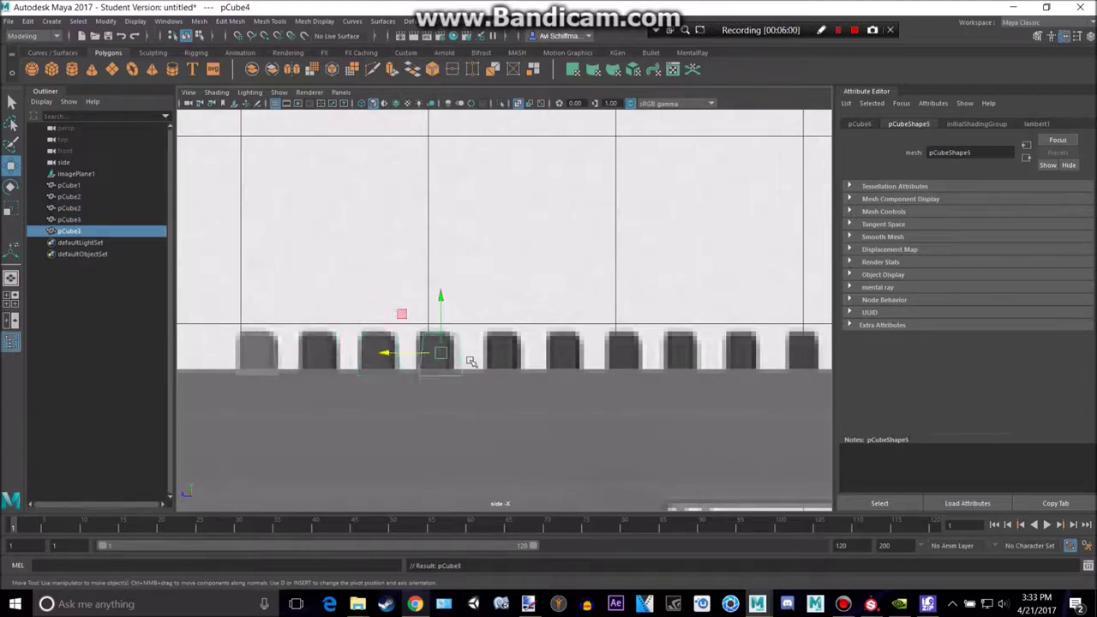
pyautogui.hotkey('shift', 'd')
pyautogui.hotkey('shift', 'd')
pyautogui.hotkey('shift', 'd')
pyautogui.hotkey('shift', 'd')
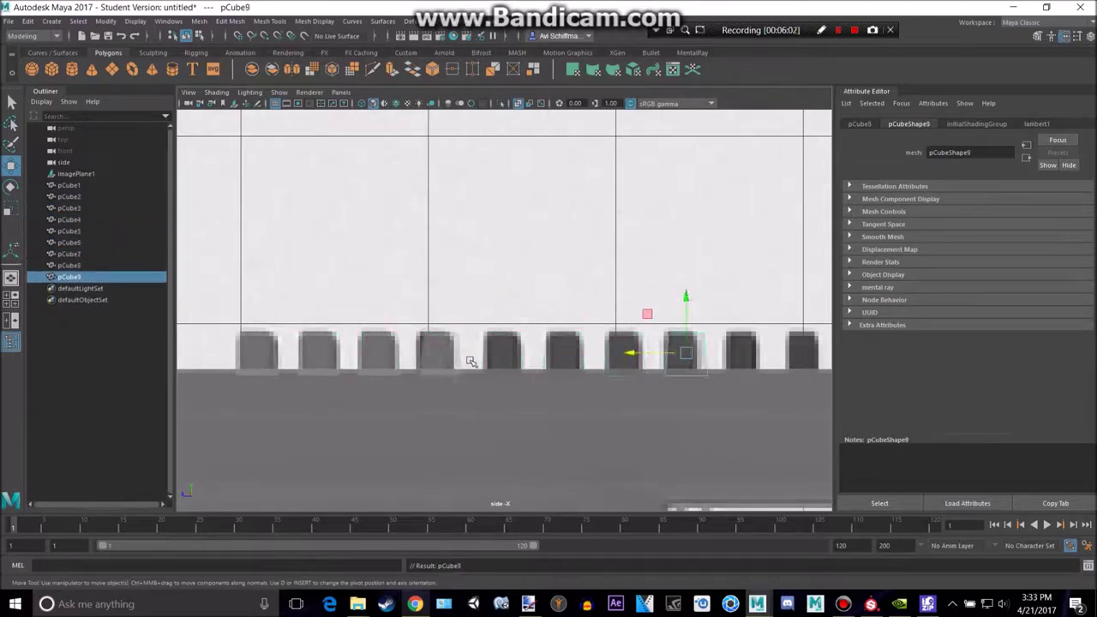
pyautogui.press('space')
pyautogui.press('space')
pyautogui.moveTo(578, 229)
pyautogui.keyDown('alt'); pyautogui.mouseDown()
pyautogui.moveTo(595, 233)
pyautogui.moveTo(586, 237)
pyautogui.mouseUp(); pyautogui.keyUp('alt')
pyautogui.press('space')
pyautogui.press('space')
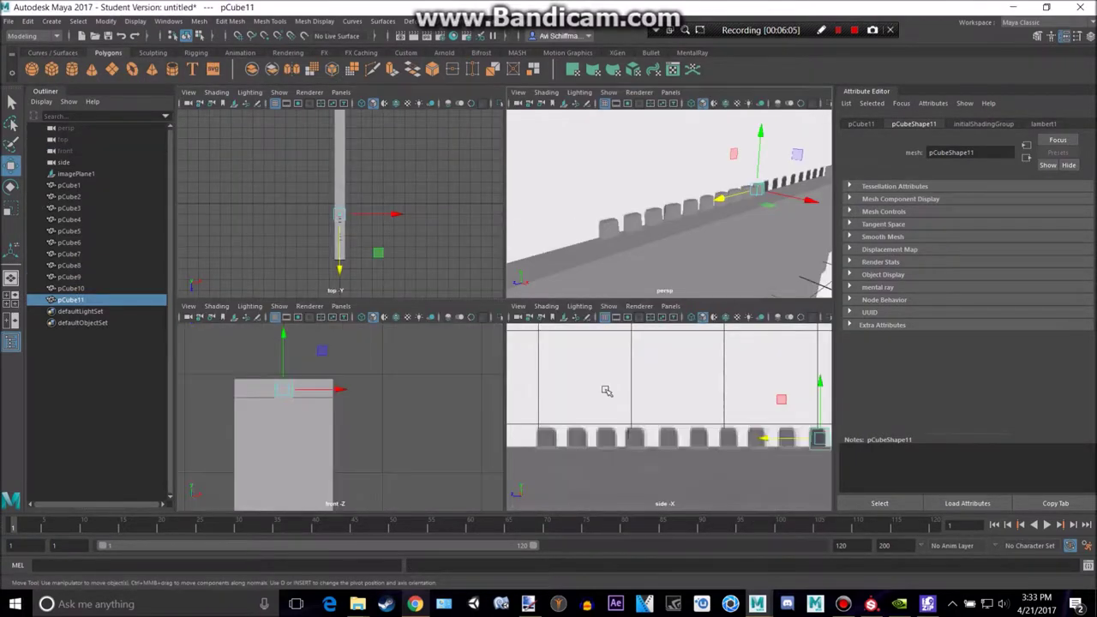
# Continue duplicating the tooth at the same spacing along the rail up to the gap before the handguard.
pyautogui.keyDown('alt'); pyautogui.moveTo(664, 367); pyautogui.dragTo(515, 335, button='middle'); pyautogui.keyUp('alt')
pyautogui.scroll(5, 504, 377)
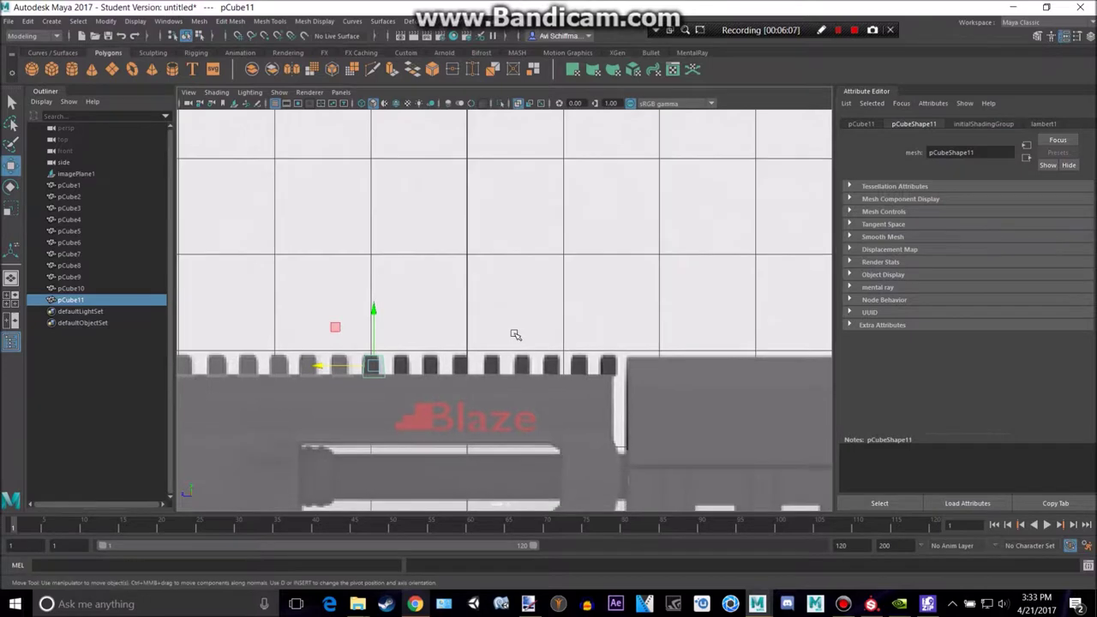
pyautogui.hotkey('shift', 'd')
pyautogui.hotkey('shift', 'd')
pyautogui.hotkey('shift', 'd')
pyautogui.hotkey('shift', 'd')
pyautogui.hotkey('shift', 'd')
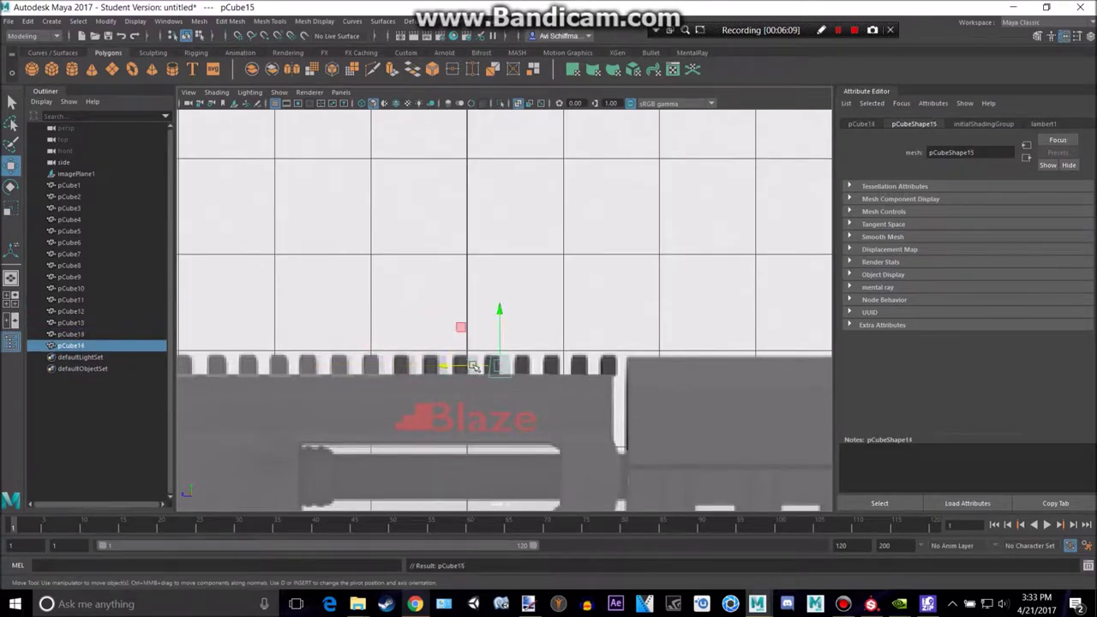
pyautogui.hotkey('shift', 'd')
pyautogui.hotkey('shift', 'd')
pyautogui.hotkey('shift', 'd')
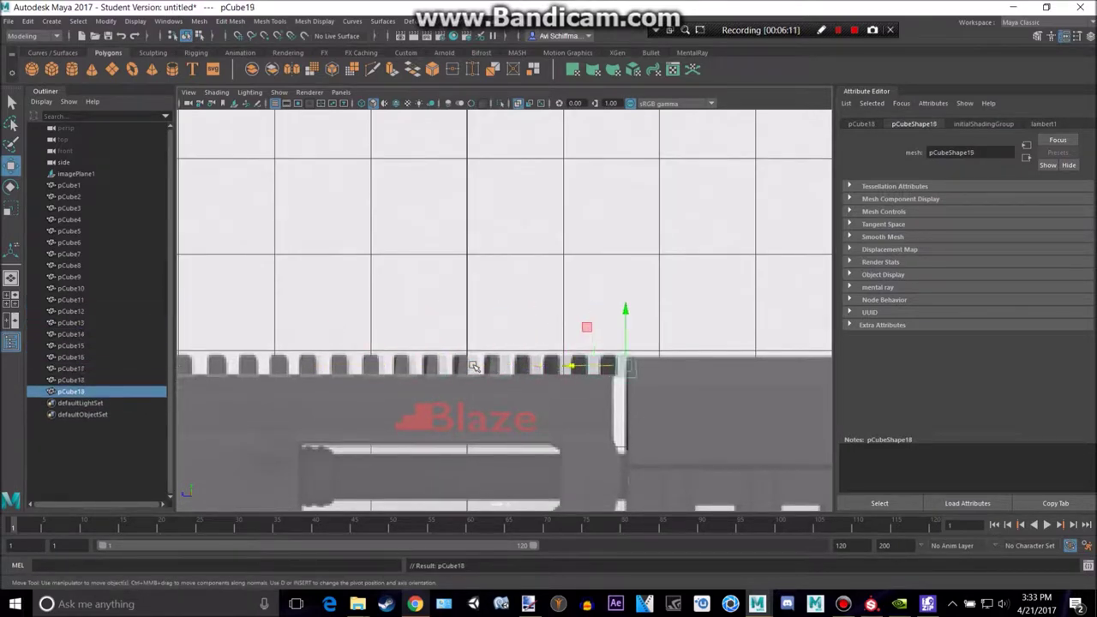
# Examine the row of rail teeth in perspective, from the rear end to the gap before the handguard.
pyautogui.press('space')
pyautogui.press('space')
pyautogui.keyDown('alt'); pyautogui.moveTo(634, 246); pyautogui.dragTo(730, 273); pyautogui.keyUp('alt')
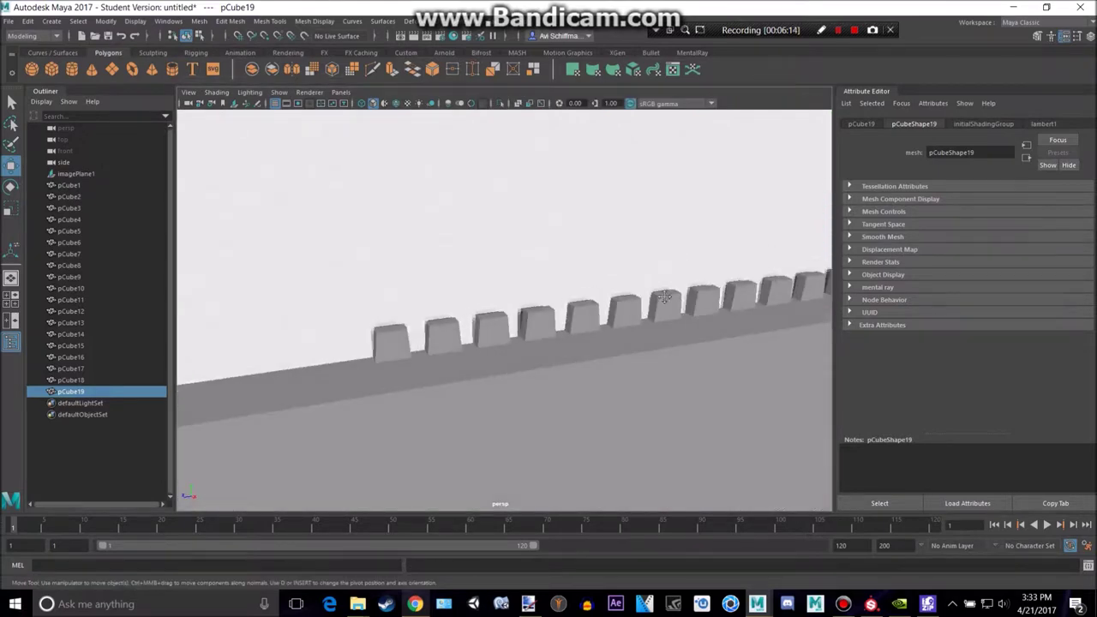
pyautogui.keyDown('alt'); pyautogui.moveTo(729, 273); pyautogui.dragTo(609, 338, button='middle'); pyautogui.keyUp('alt')
pyautogui.keyDown('alt'); pyautogui.moveTo(609, 337); pyautogui.dragTo(509, 310); pyautogui.keyUp('alt')
pyautogui.moveTo(602, 302)
pyautogui.keyDown('alt'); pyautogui.mouseDown(button='middle')
pyautogui.moveTo(609, 318)
pyautogui.moveTo(593, 306)
pyautogui.mouseUp(button='middle'); pyautogui.keyUp('alt')
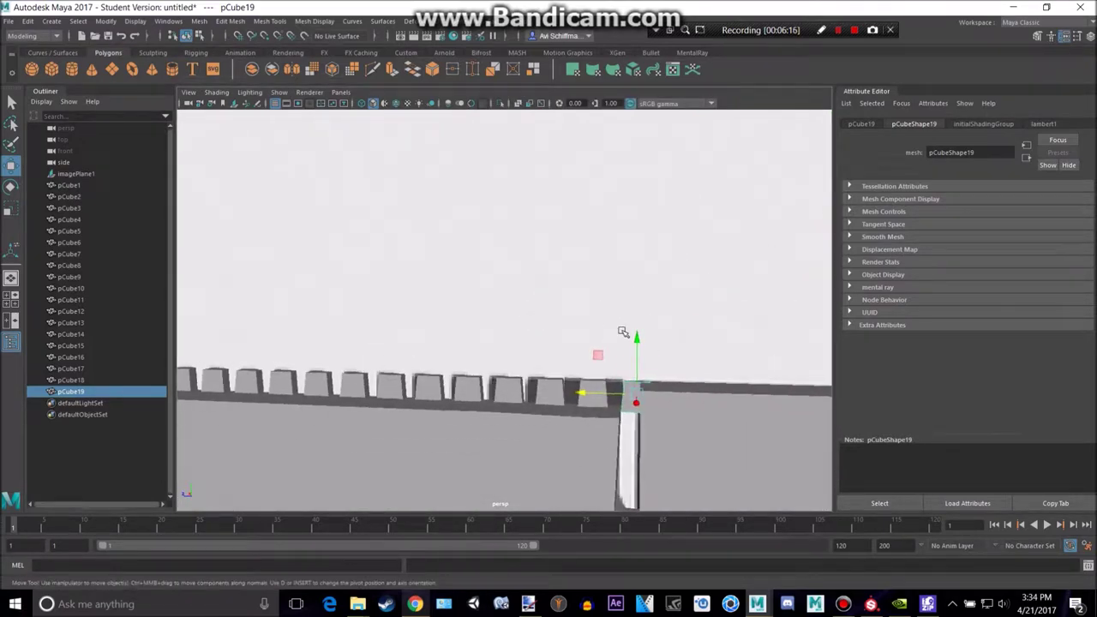
# Delete the duplicated rail tooth that overlaps the gap before the handguard.
pyautogui.press('Delete')
pyautogui.keyDown('alt'); pyautogui.moveTo(603, 400); pyautogui.dragTo(506, 375, button='right'); pyautogui.keyUp('alt')
pyautogui.keyDown('alt'); pyautogui.moveTo(385, 378); pyautogui.dragTo(401, 381); pyautogui.keyUp('alt')
pyautogui.click(516, 337)
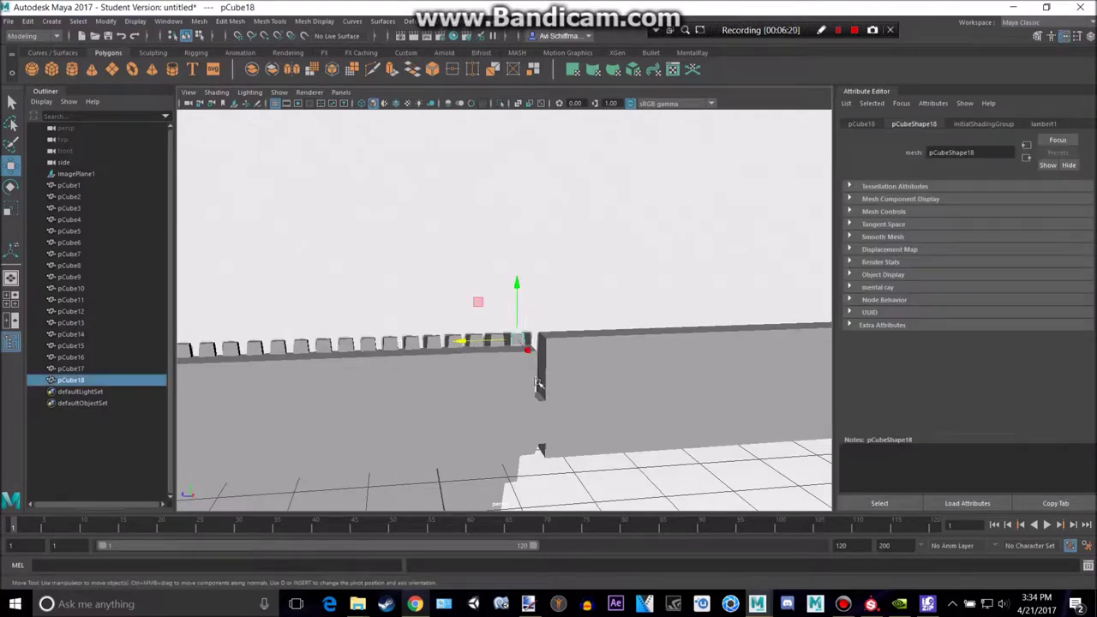
pyautogui.keyDown('alt'); pyautogui.moveTo(374, 326); pyautogui.dragTo(623, 276, button='middle'); pyautogui.keyUp('alt')
pyautogui.keyDown('alt'); pyautogui.moveTo(623, 277); pyautogui.dragTo(519, 223, button='right'); pyautogui.keyUp('alt')
# Delete the foremost remaining rail tooth, next to the handguard gap.
pyautogui.click(514, 160)
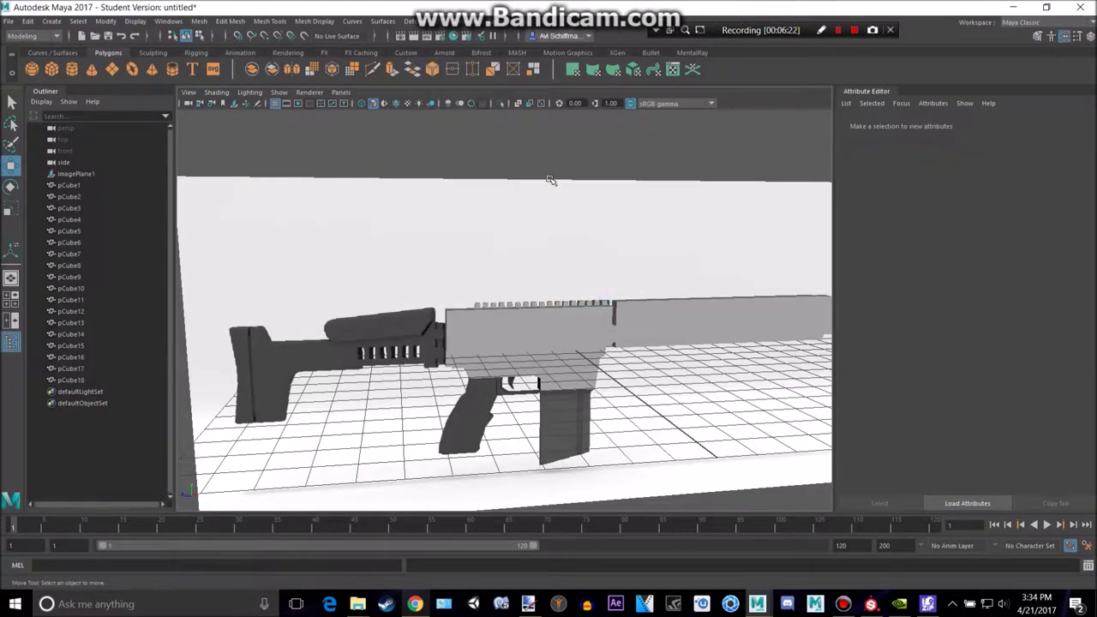
pyautogui.keyDown('alt'); pyautogui.moveTo(549, 179); pyautogui.dragTo(543, 195); pyautogui.keyUp('alt')
pyautogui.keyDown('alt'); pyautogui.moveTo(547, 221); pyautogui.dragTo(518, 220, button='middle'); pyautogui.keyUp('alt')
pyautogui.keyDown('alt'); pyautogui.moveTo(518, 220); pyautogui.dragTo(576, 338, button='right'); pyautogui.keyUp('alt')
pyautogui.click(594, 271)
pyautogui.press('Delete')
pyautogui.scroll(-5, 594, 270)
pyautogui.keyDown('alt'); pyautogui.moveTo(507, 241); pyautogui.dragTo(575, 287); pyautogui.keyUp('alt')
# Compare the receiver's rear half in side view with the reference image in the browser, selecting the receiver on return to Maya.
pyautogui.press('space')
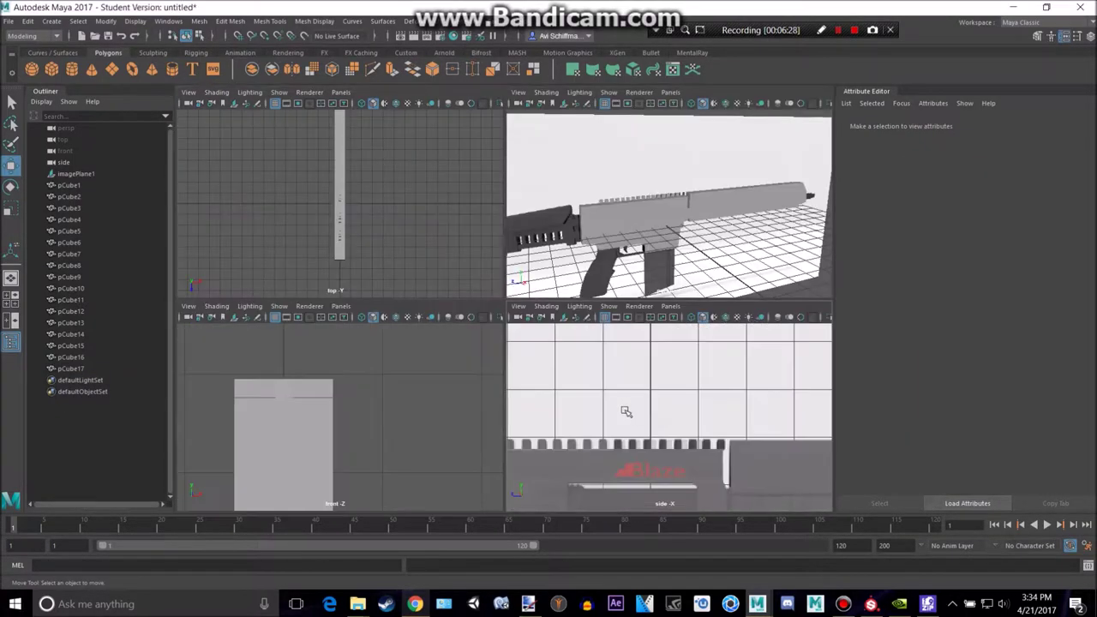
pyautogui.press('space')
pyautogui.scroll(5, 551, 368)
pyautogui.keyDown('alt'); pyautogui.moveTo(403, 388); pyautogui.dragTo(611, 310, button='middle'); pyautogui.keyUp('alt')
pyautogui.hotkey('alt', 'Tab')
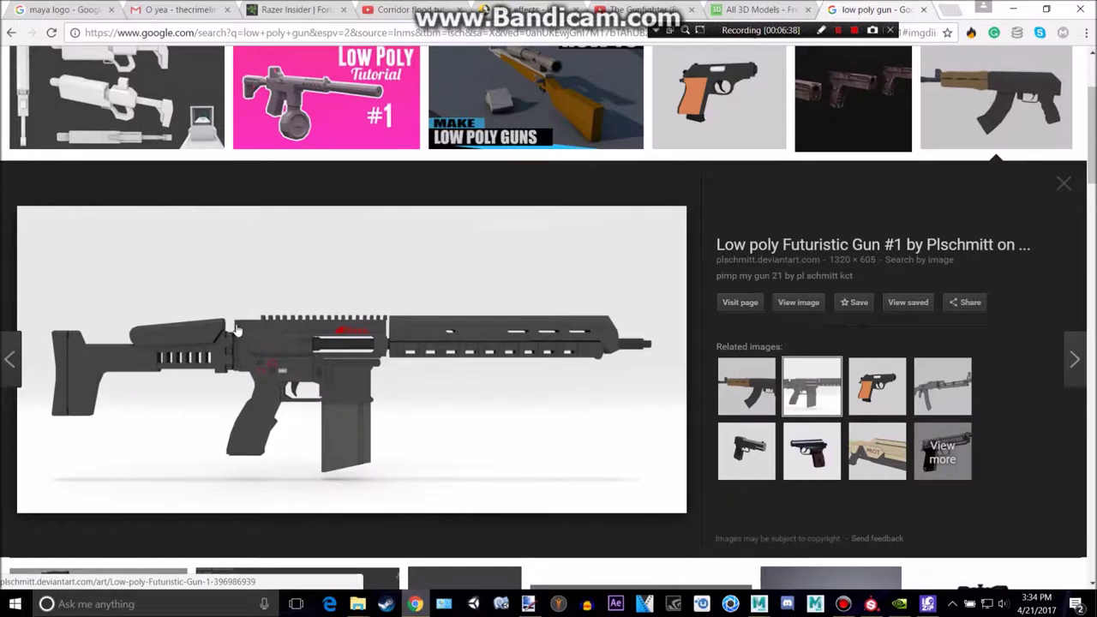
pyautogui.hotkey('alt', 'Tab')
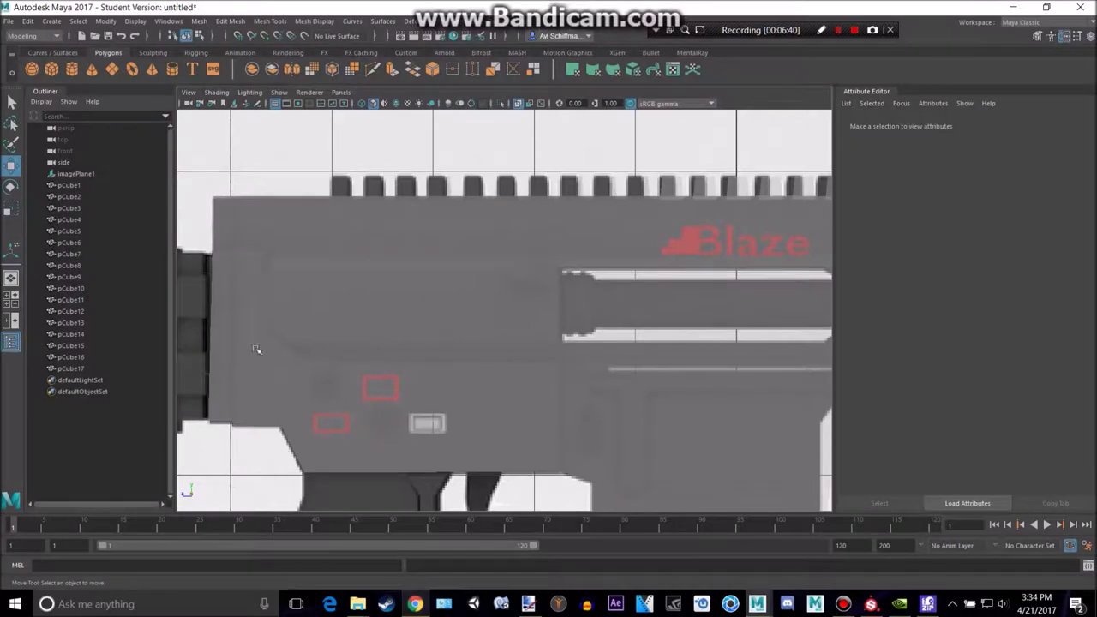
pyautogui.click(321, 327)
pyautogui.keyDown('alt'); pyautogui.moveTo(324, 329); pyautogui.dragTo(390, 321, button='middle'); pyautogui.keyUp('alt')
pyautogui.hotkey('alt', 'Tab')
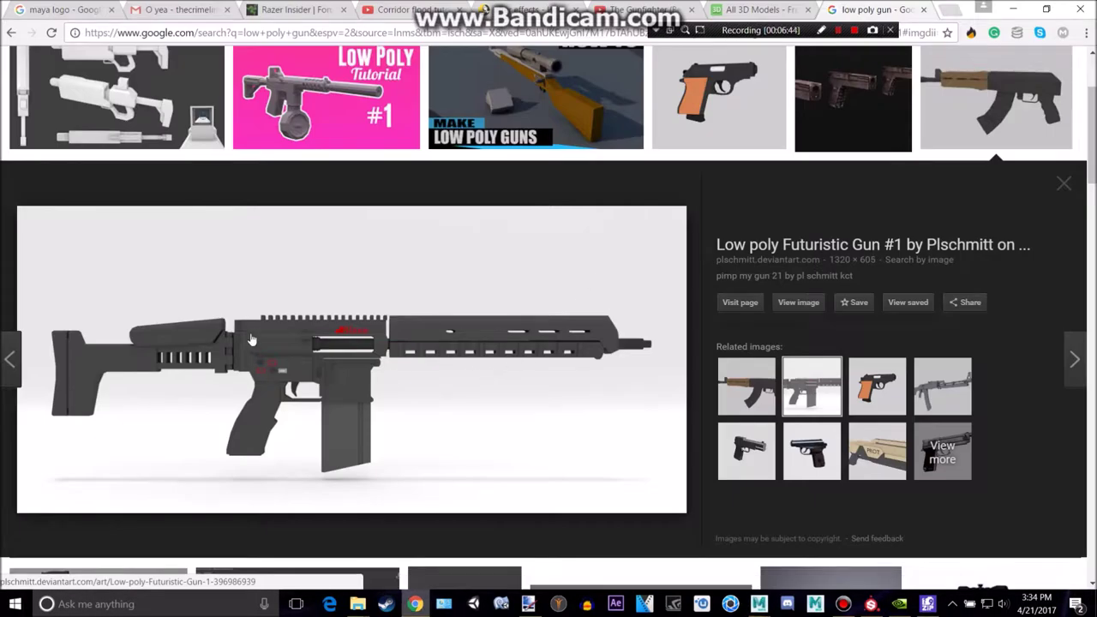
pyautogui.hotkey('alt', 'Tab')
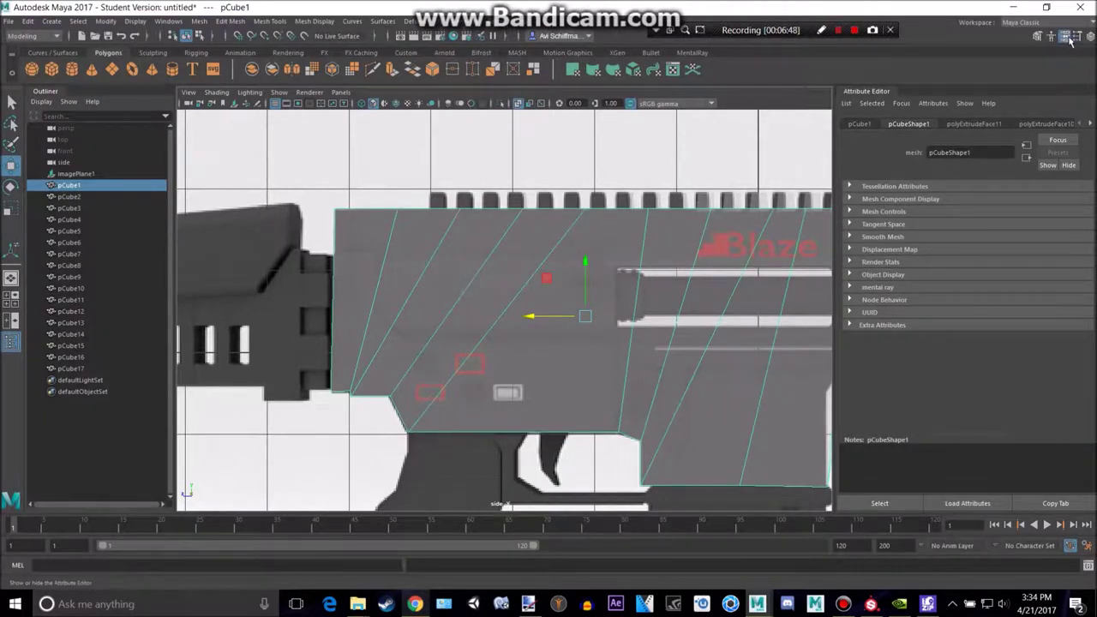
# Start a Multi-Cut on the receiver from the step corner at its lower rear edge.
pyautogui.click(1039, 38)
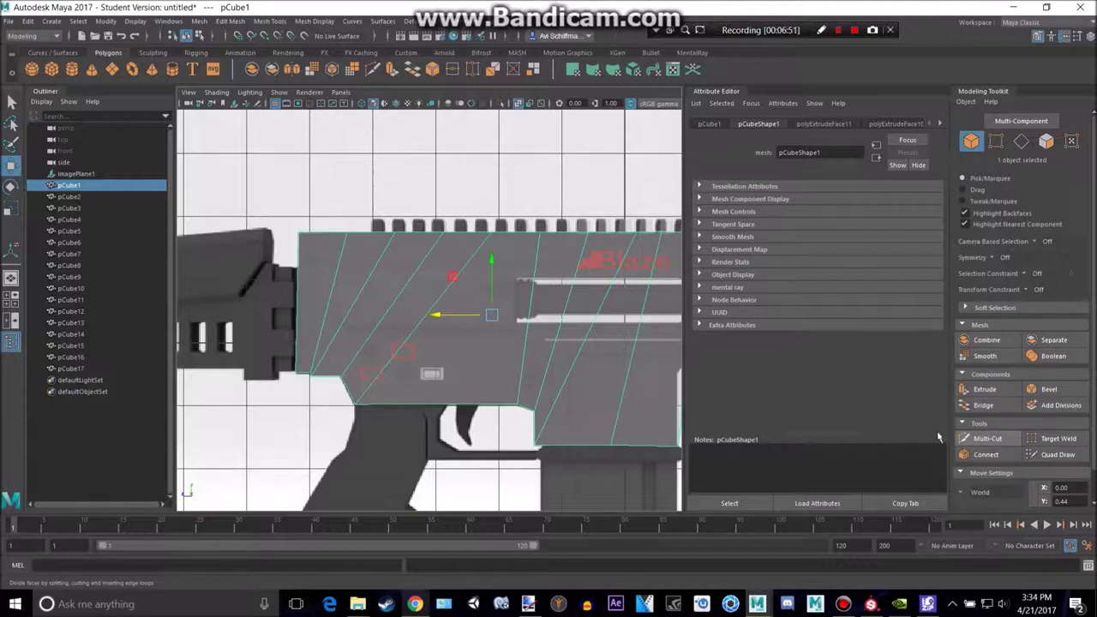
pyautogui.click(976, 439)
pyautogui.scroll(5, 465, 286)
pyautogui.click(239, 455)
pyautogui.scroll(1, 272, 305)
pyautogui.keyDown('alt'); pyautogui.moveTo(280, 307); pyautogui.dragTo(535, 269, button='middle'); pyautogui.keyUp('alt')
pyautogui.hotkey('ctrl', 'z')
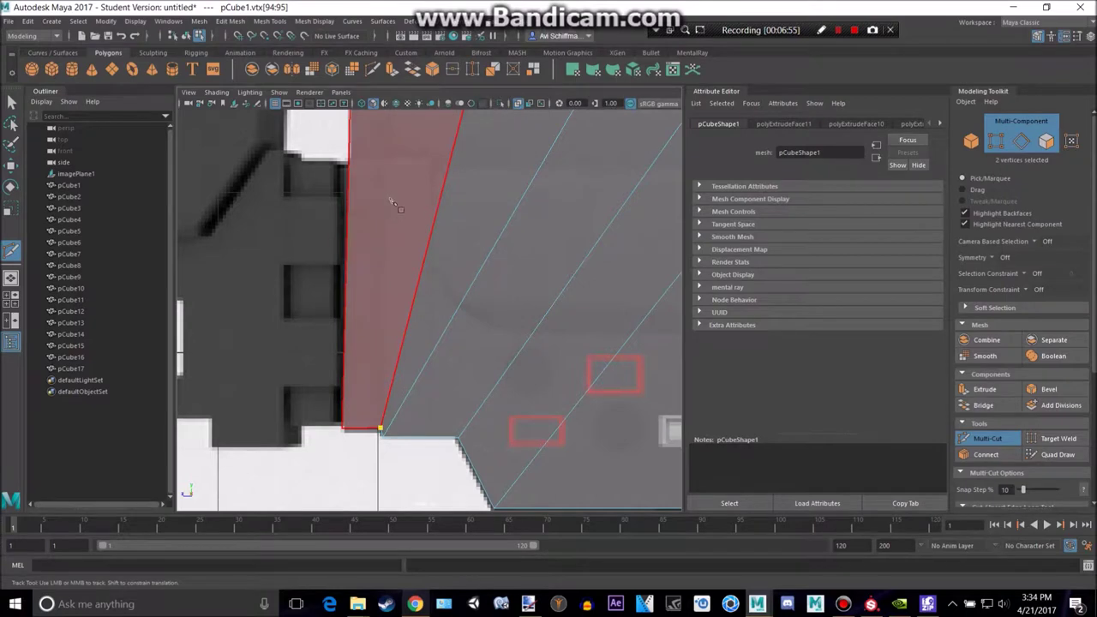
# Run the cut straight up to the receiver's top edge to form a vertical edge near its rear end.
pyautogui.keyDown('alt'); pyautogui.moveTo(398, 129); pyautogui.dragTo(397, 282, button='middle'); pyautogui.keyUp('alt')
pyautogui.click(382, 227)
pyautogui.keyDown('alt'); pyautogui.moveTo(419, 261); pyautogui.dragTo(437, 200, button='middle'); pyautogui.keyUp('alt')
pyautogui.hotkey('ctrl', 'z')
pyautogui.click(400, 167)
pyautogui.hotkey('ctrl', 'z')
pyautogui.click(401, 168)
pyautogui.keyDown('alt'); pyautogui.moveTo(404, 199); pyautogui.dragTo(439, 216, button='middle'); pyautogui.keyUp('alt')
pyautogui.click(406, 173)
pyautogui.keyDown('alt'); pyautogui.moveTo(491, 300); pyautogui.dragTo(487, 275, button='middle'); pyautogui.keyUp('alt')
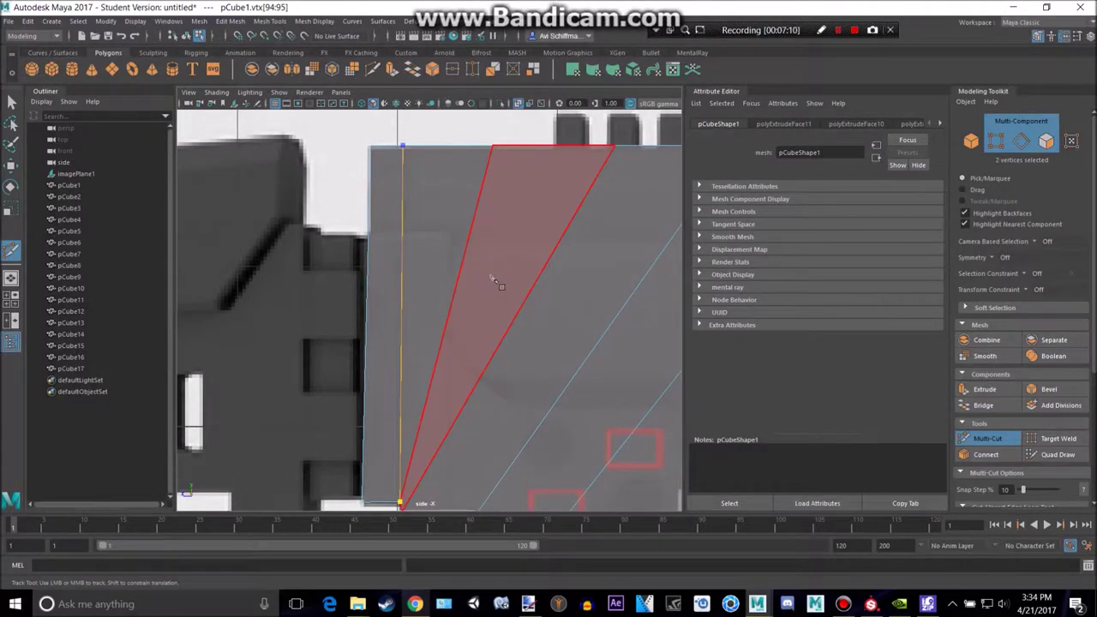
pyautogui.moveTo(491, 276); pyautogui.dragTo(593, 230)
pyautogui.click(1037, 37)
# Examine the new vertical edge in side and perspective views, and check the receiver's rear detail in the browser reference image.
pyautogui.scroll(-8, 575, 275)
pyautogui.scroll(8, 578, 297)
pyautogui.keyDown('alt'); pyautogui.moveTo(492, 333); pyautogui.dragTo(500, 248, button='middle'); pyautogui.keyUp('alt')
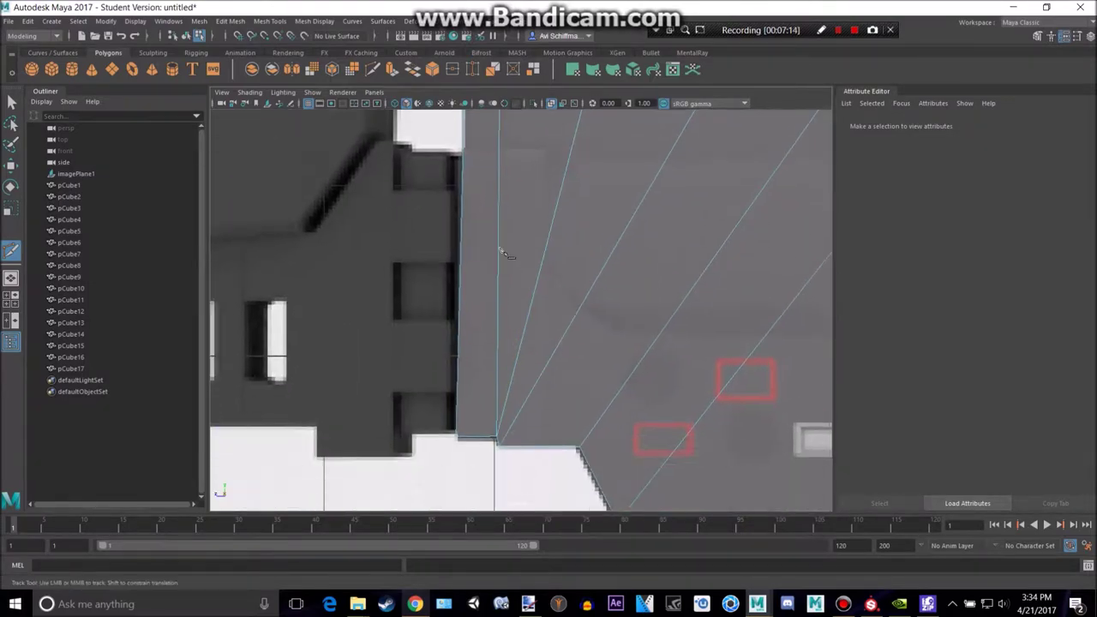
pyautogui.press('space')
pyautogui.press('space')
pyautogui.keyDown('alt'); pyautogui.moveTo(504, 307); pyautogui.dragTo(370, 313); pyautogui.keyUp('alt')
pyautogui.scroll(5, 368, 314)
pyautogui.keyDown('alt'); pyautogui.moveTo(368, 313); pyautogui.dragTo(799, 294, button='middle'); pyautogui.keyUp('alt')
pyautogui.keyDown('alt'); pyautogui.moveTo(561, 320); pyautogui.dragTo(566, 322); pyautogui.keyUp('alt')
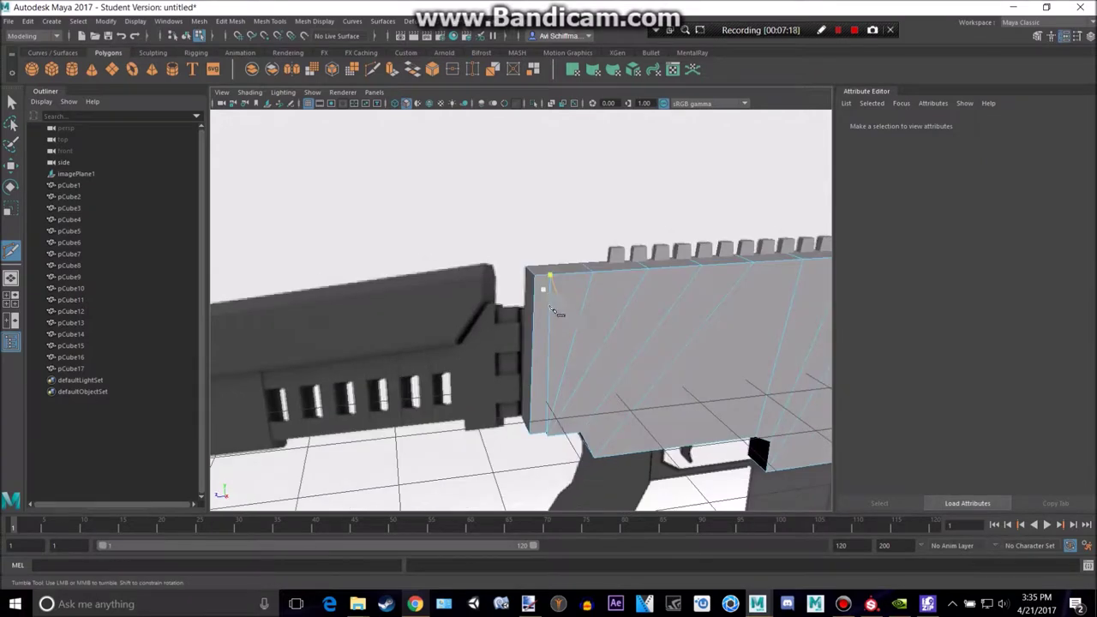
pyautogui.press('space')
pyautogui.press('space')
pyautogui.hotkey('alt', 'Tab')
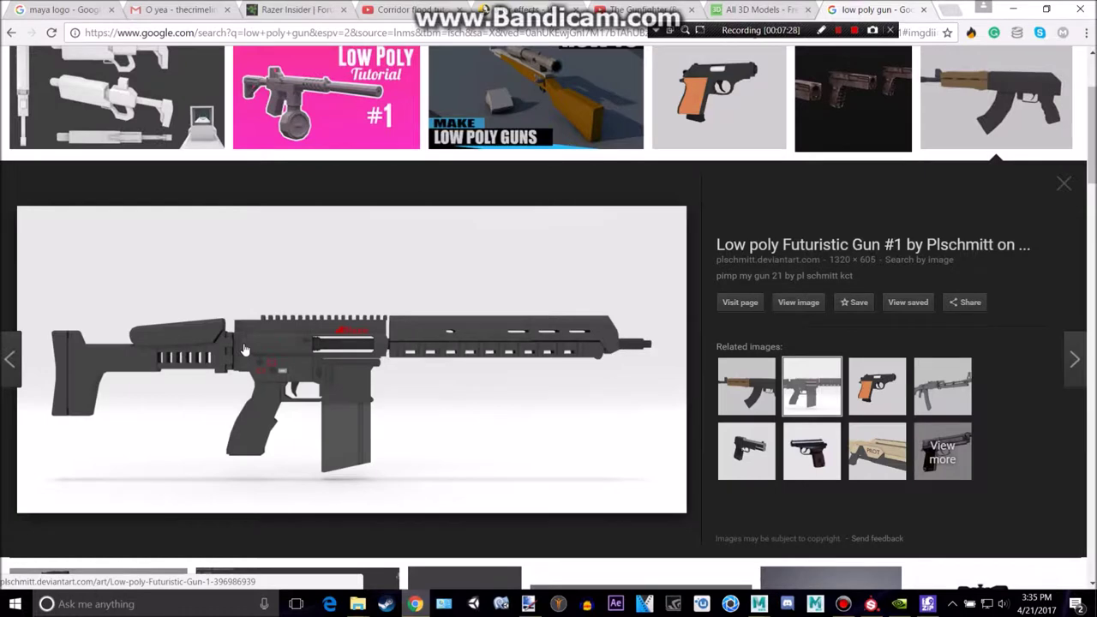
pyautogui.hotkey('alt', 'Tab')
# Try cutting a rectangular panel outline at the receiver's rear, running up from the lower edge and back to the rear edge.
pyautogui.keyDown('alt'); pyautogui.moveTo(406, 296); pyautogui.dragTo(528, 289); pyautogui.keyUp('alt')
pyautogui.keyDown('alt'); pyautogui.moveTo(528, 289); pyautogui.dragTo(460, 344, button='middle'); pyautogui.keyUp('alt')
pyautogui.keyDown('alt'); pyautogui.moveTo(516, 280); pyautogui.dragTo(503, 364, button='middle'); pyautogui.keyUp('alt')
pyautogui.click(474, 282)
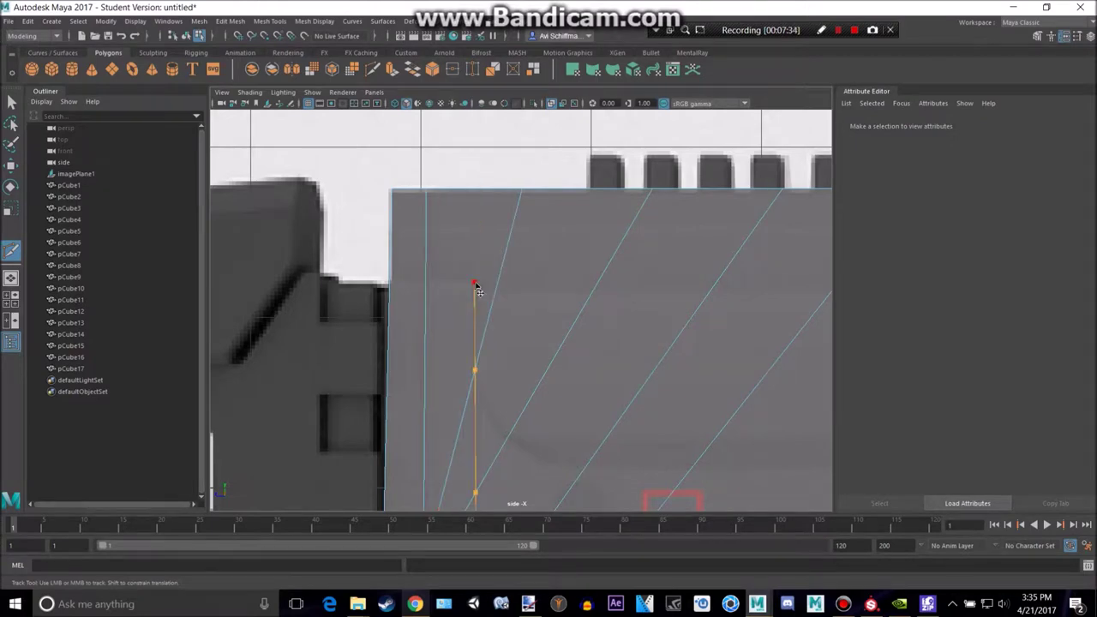
pyautogui.click(390, 281)
pyautogui.hotkey('ctrl', 'z')
pyautogui.click(391, 285)
pyautogui.click(475, 368)
pyautogui.keyDown('alt'); pyautogui.moveTo(549, 328); pyautogui.dragTo(553, 229, button='middle'); pyautogui.keyUp('alt')
pyautogui.moveTo(455, 279); pyautogui.dragTo(460, 298, button='right')
# Select the faces inside the rear panel outline and try extruding them outward by about 0.08.
pyautogui.press('q')
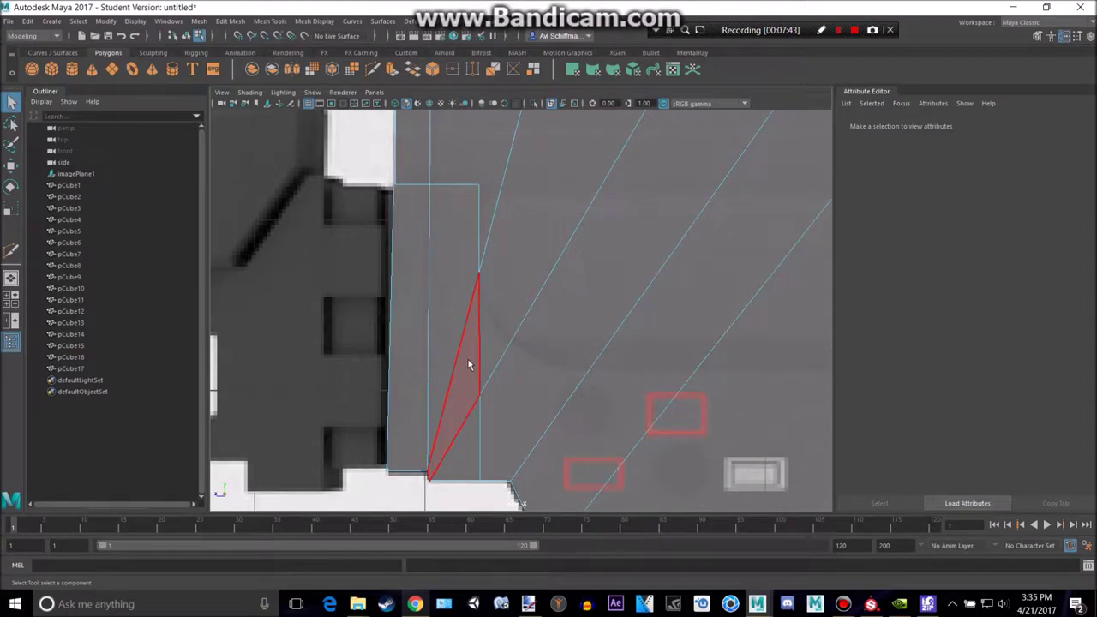
pyautogui.click(462, 371)
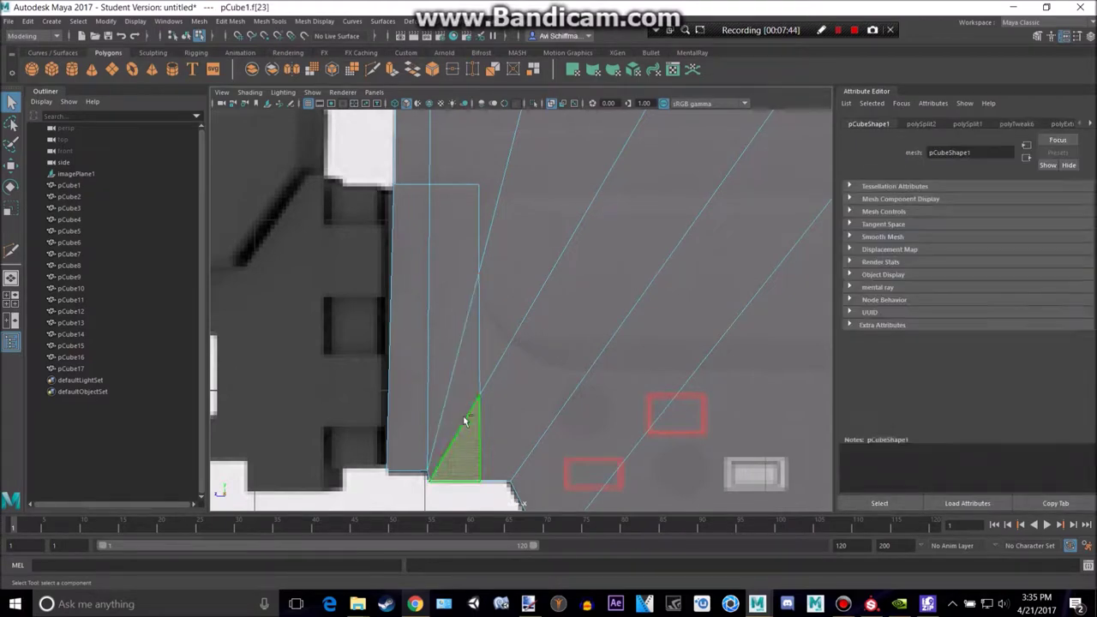
pyautogui.keyDown('shift'); pyautogui.click(451, 372); pyautogui.keyUp('shift')
pyautogui.keyDown('shift'); pyautogui.click(404, 361); pyautogui.keyUp('shift')
pyautogui.press('space')
pyautogui.press('space')
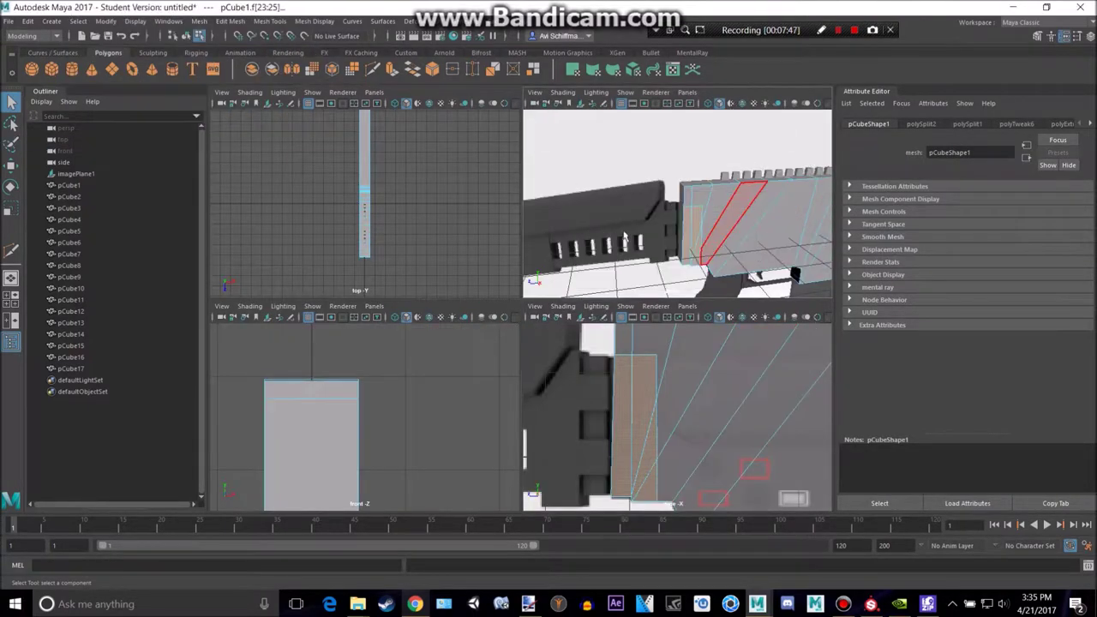
pyautogui.press('space')
pyautogui.hotkey('ctrl', 'e')
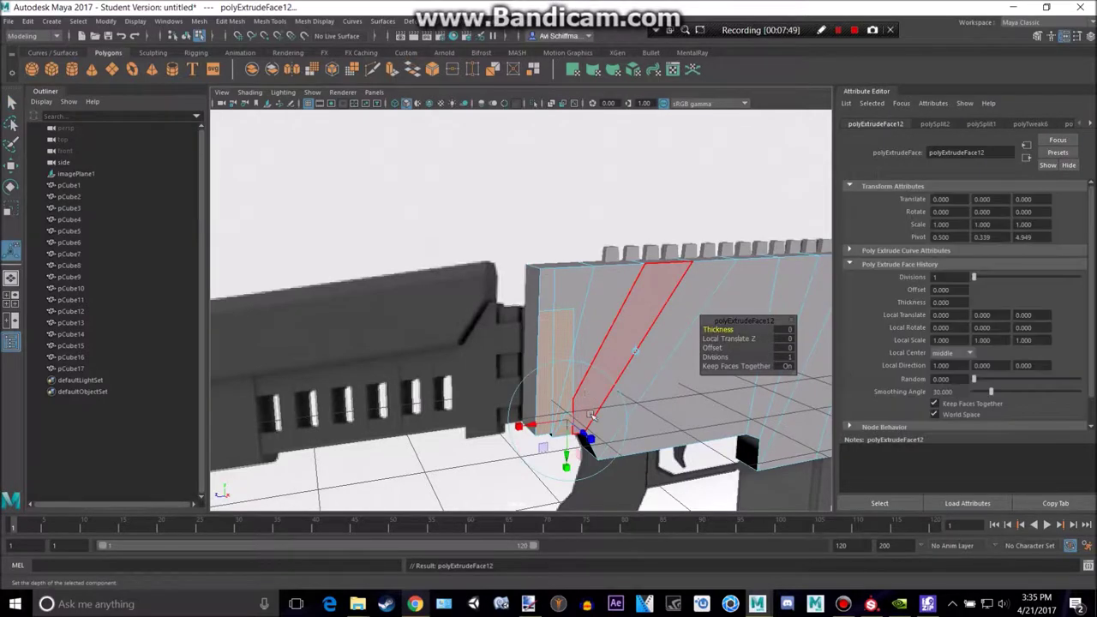
pyautogui.moveTo(583, 434); pyautogui.dragTo(588, 440)
pyautogui.moveTo(525, 385)
pyautogui.keyDown('alt'); pyautogui.mouseDown()
pyautogui.moveTo(623, 375)
pyautogui.moveTo(541, 378)
pyautogui.mouseUp(); pyautogui.keyUp('alt')
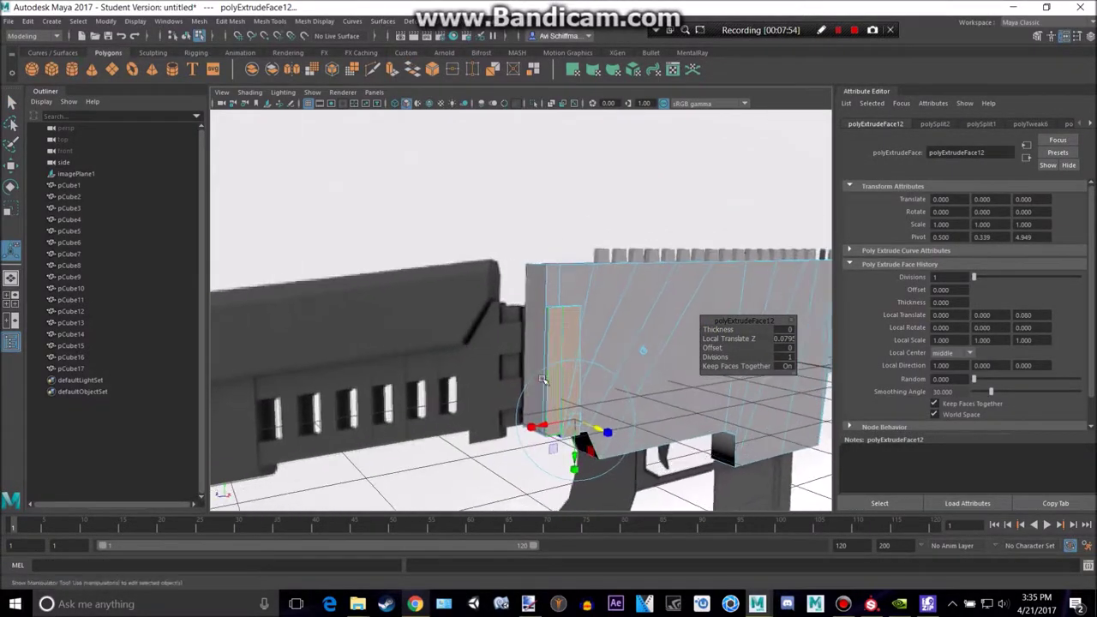
# Check the reference image in the browser, then undo the extrusion and the rear panel cuts in Maya.
pyautogui.hotkey('alt', 'Tab')
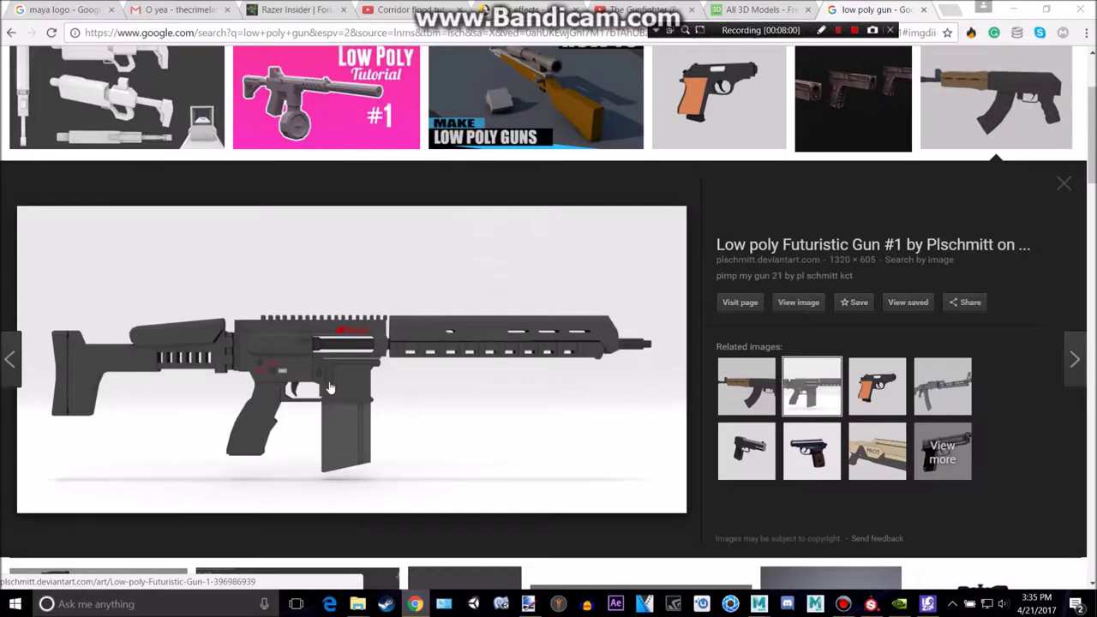
pyautogui.hotkey('alt', 'Tab')
pyautogui.hotkey('ctrl', 'z')
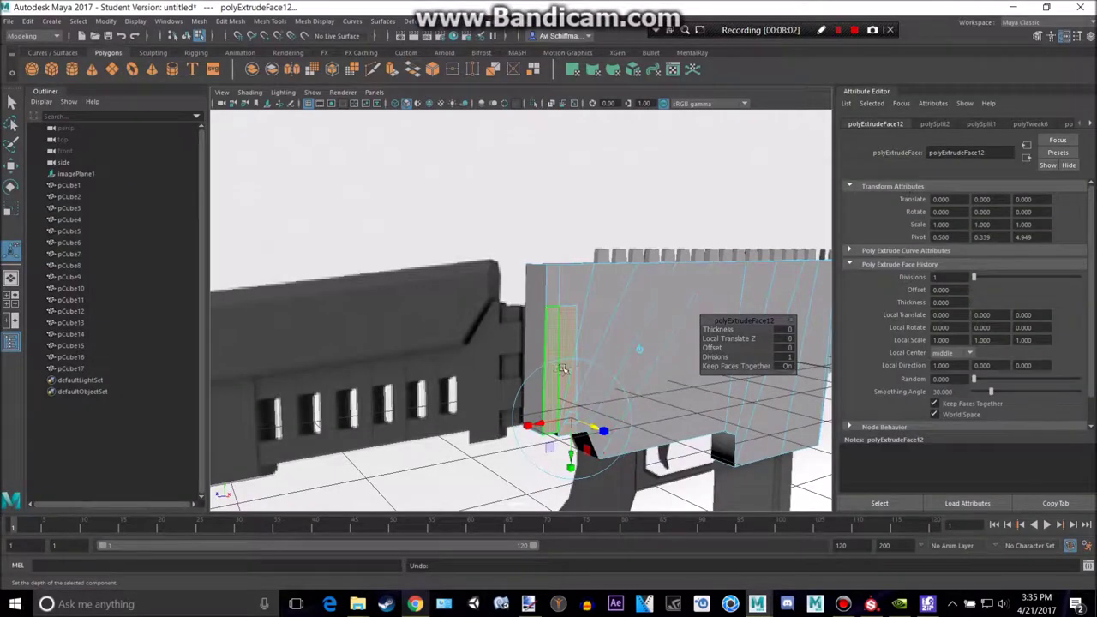
pyautogui.hotkey('ctrl', 'z')
pyautogui.hotkey('ctrl', 'z')
pyautogui.hotkey('ctrl', 'z')
pyautogui.hotkey('ctrl', 'z')
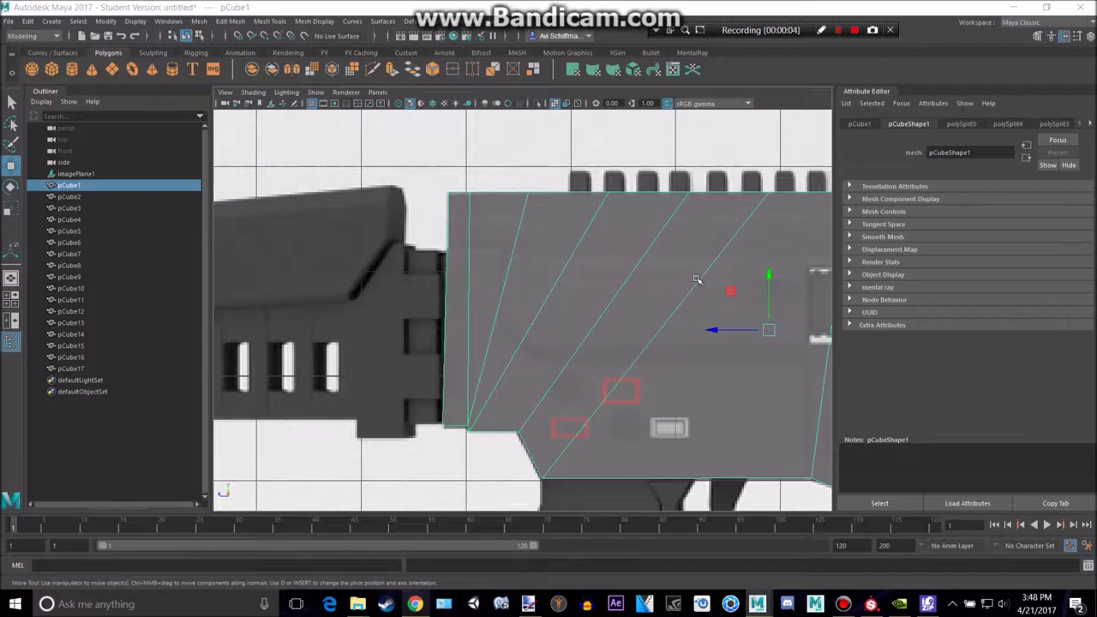
pyautogui.keyDown('alt'); pyautogui.moveTo(731, 254); pyautogui.dragTo(639, 191, button='middle'); pyautogui.keyUp('alt')
pyautogui.press('q')
pyautogui.click(580, 239)
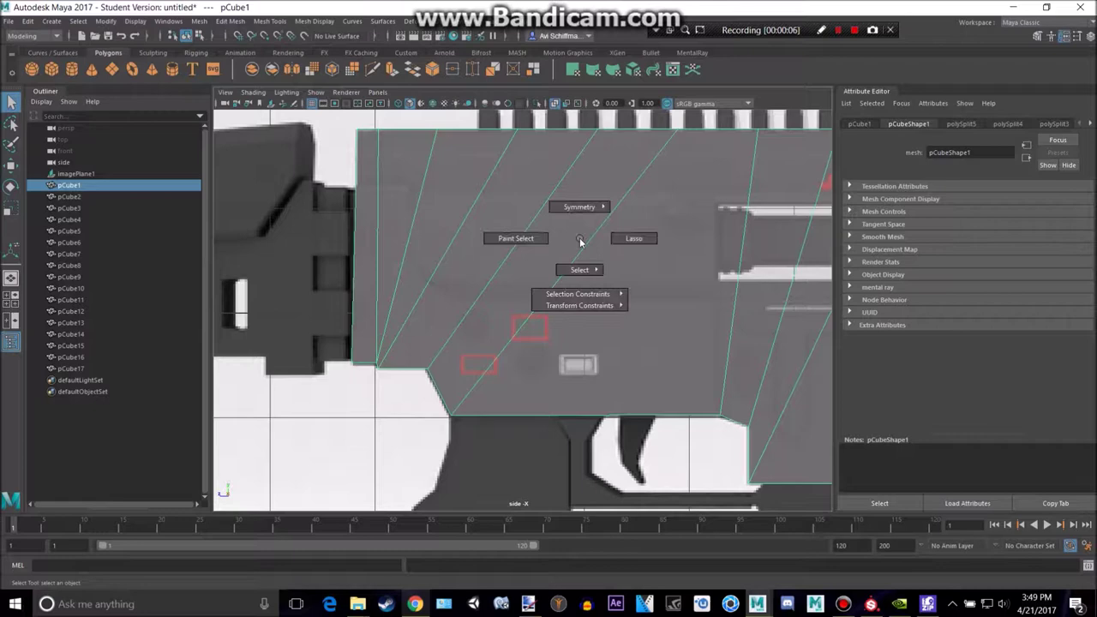
pyautogui.moveTo(580, 241); pyautogui.dragTo(565, 206)
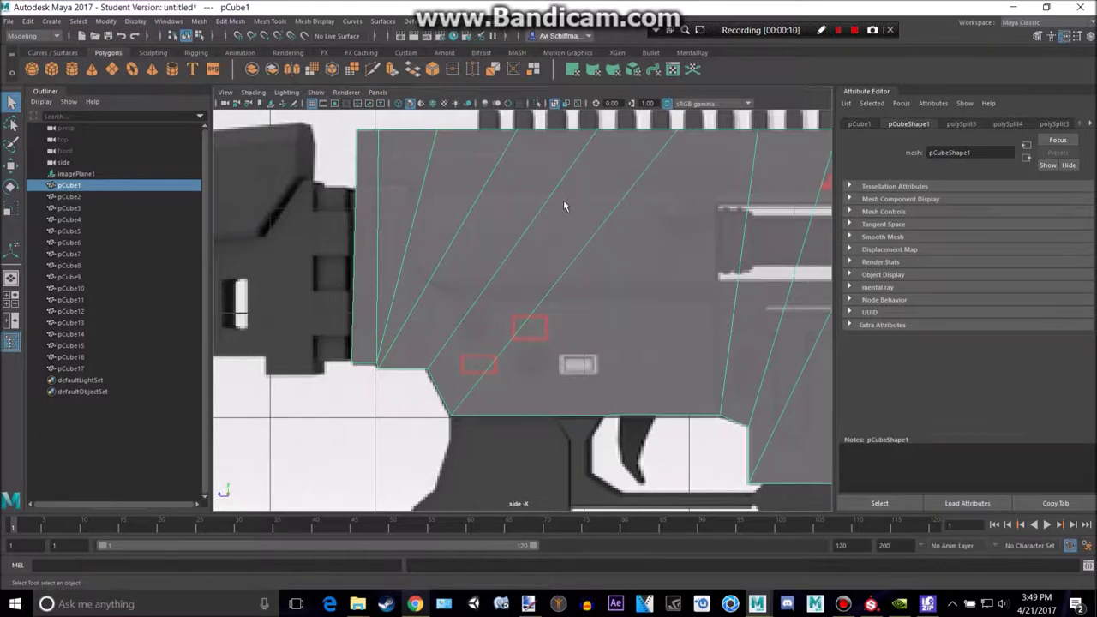
# Multi-Cut the rear panel outline on the receiver, going up from the lower edge and back horizontally to the rear edge.
pyautogui.scroll(1, 520, 264)
pyautogui.scroll(1, 521, 261)
pyautogui.keyDown('alt'); pyautogui.moveTo(354, 210); pyautogui.dragTo(406, 225, button='middle'); pyautogui.keyUp('alt')
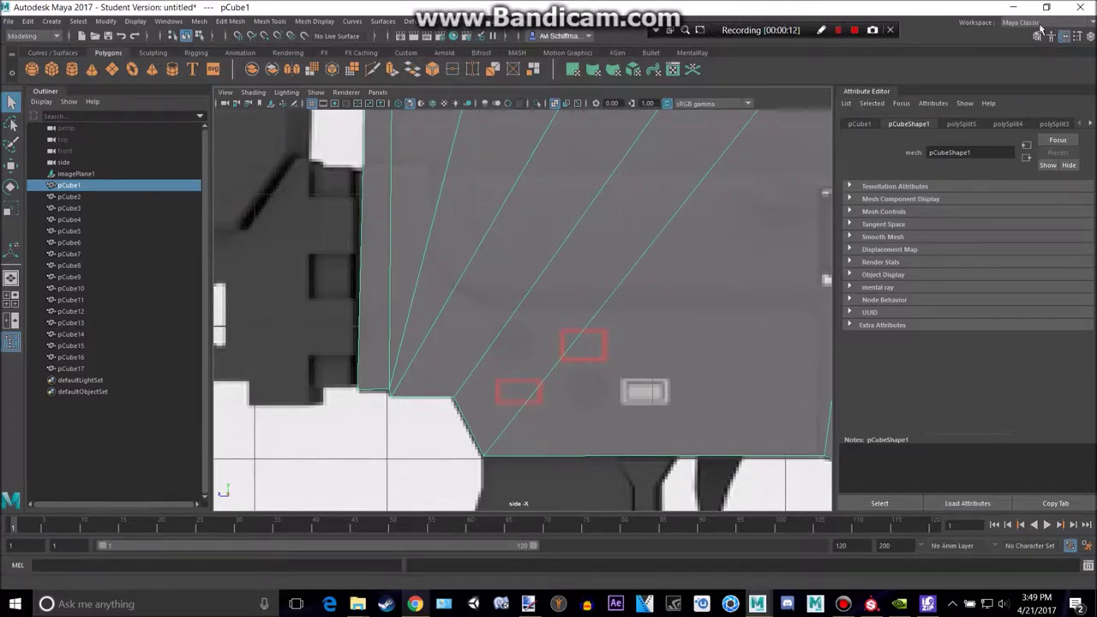
pyautogui.click(1038, 36)
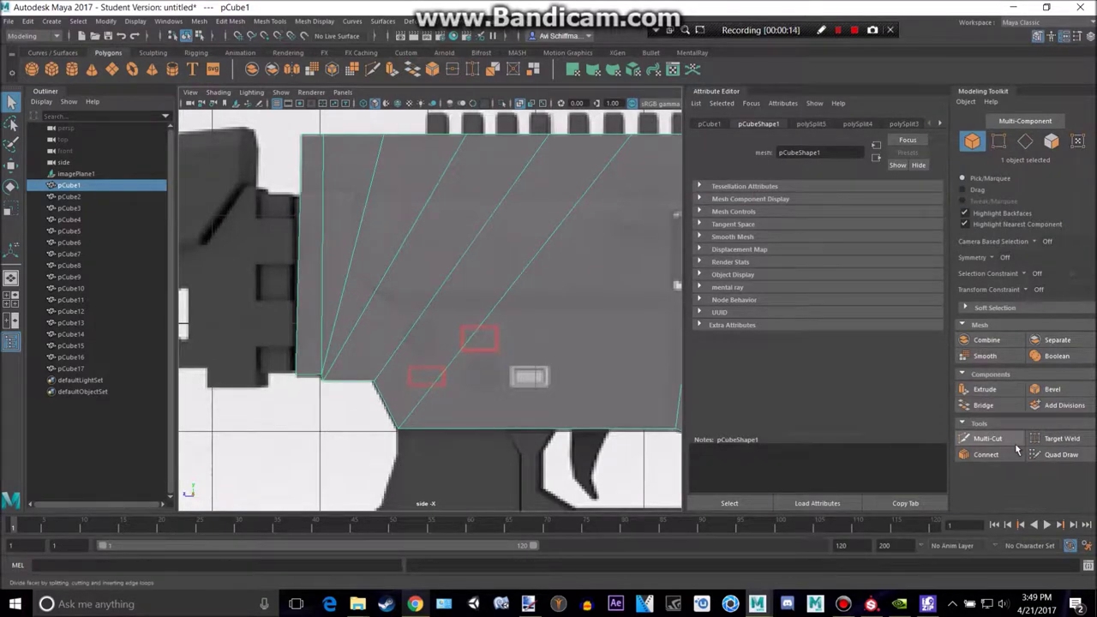
pyautogui.click(997, 443)
pyautogui.scroll(2, 628, 345)
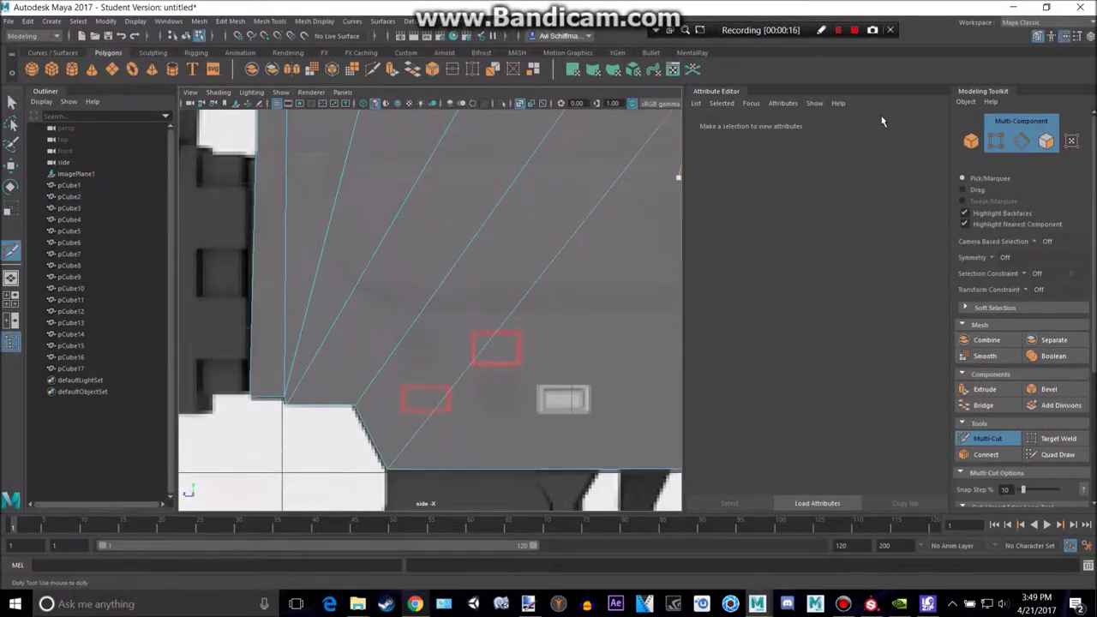
pyautogui.click(1037, 36)
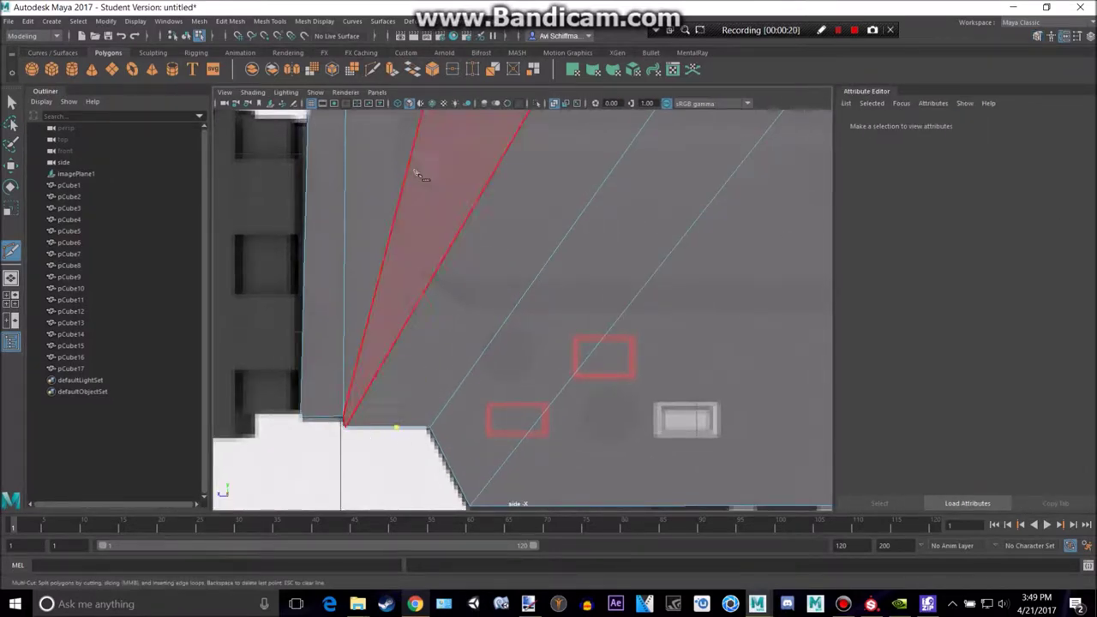
pyautogui.keyDown('alt'); pyautogui.moveTo(418, 183); pyautogui.dragTo(420, 322, button='middle'); pyautogui.keyUp('alt')
pyautogui.click(402, 262)
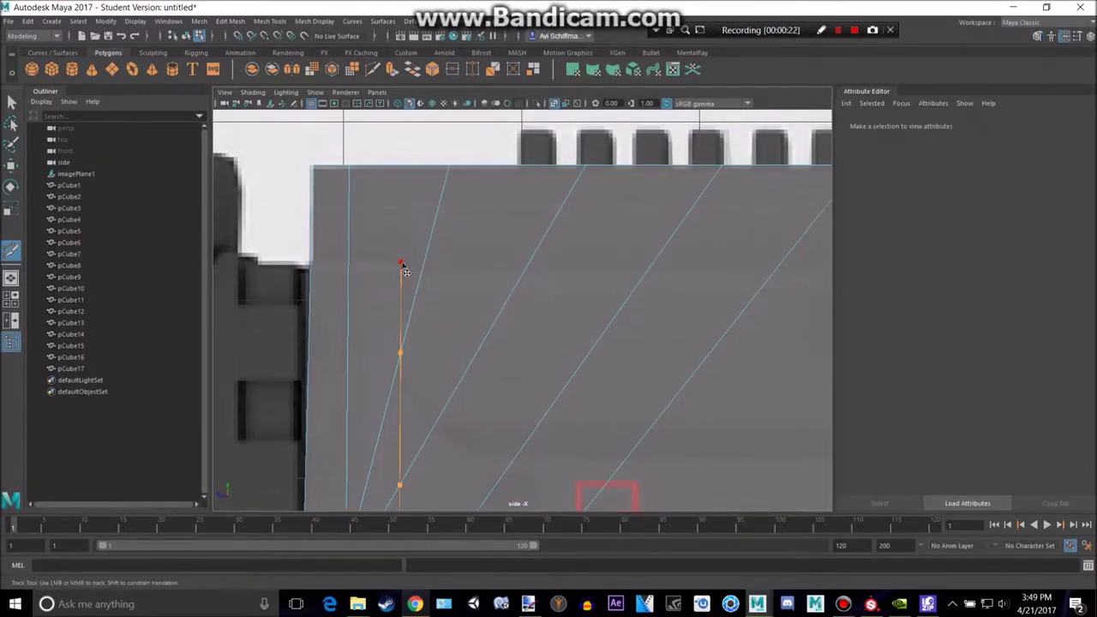
pyautogui.click(310, 262)
pyautogui.press('Return')
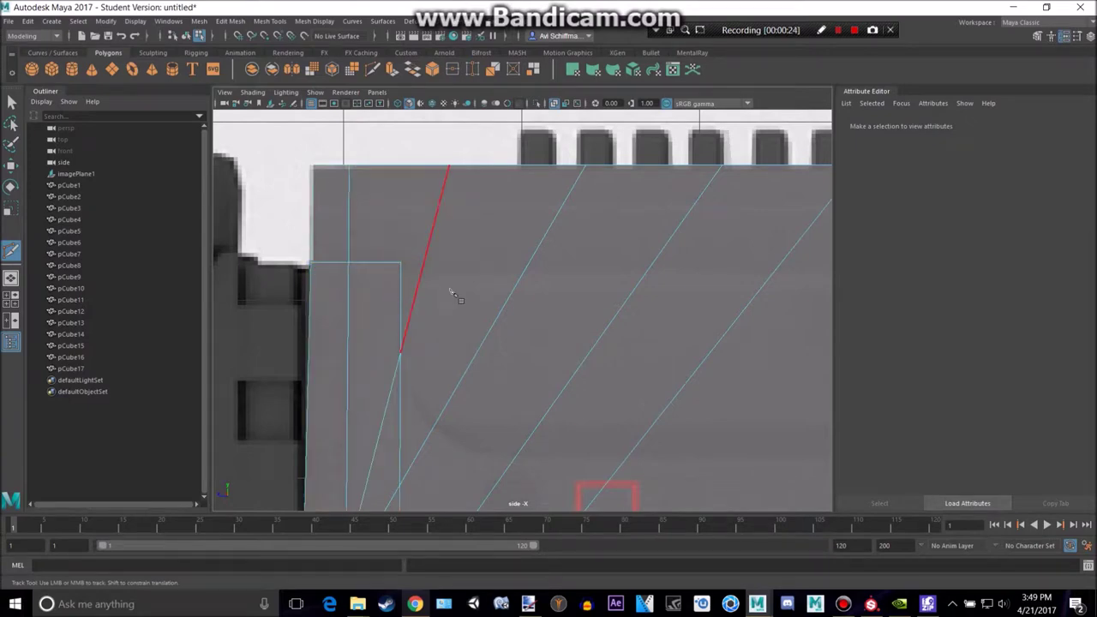
# Multi-Cut a line from the rear panel's vertical edge, curving down and running forward horizontally across the receiver to above the trigger.
pyautogui.keyDown('alt'); pyautogui.moveTo(451, 289); pyautogui.dragTo(358, 152, button='middle'); pyautogui.keyUp('alt')
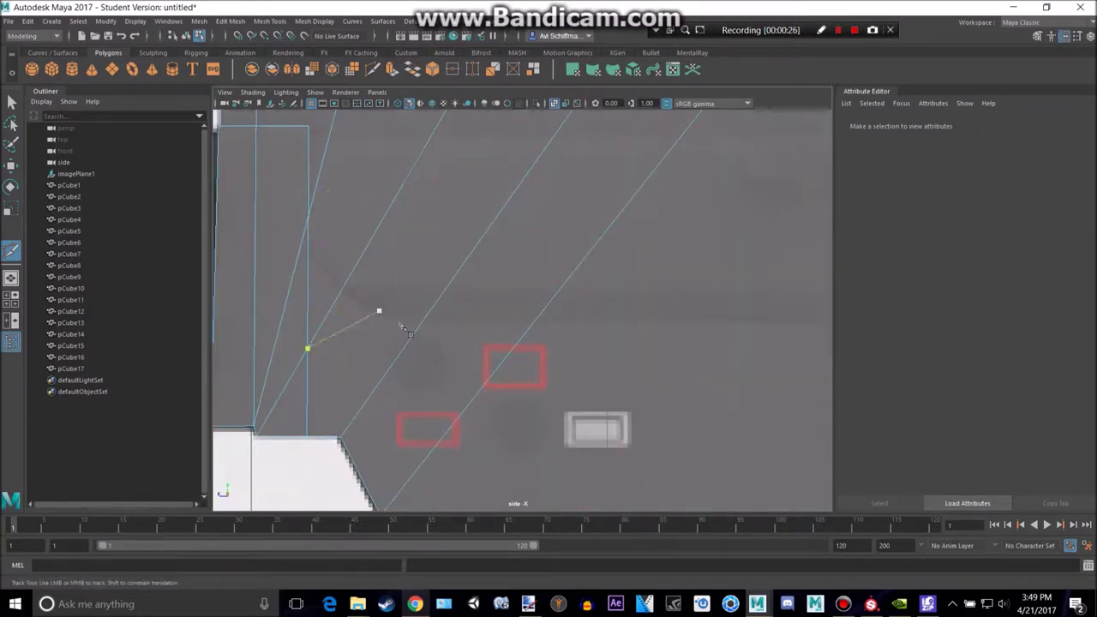
pyautogui.keyDown('alt'); pyautogui.moveTo(493, 328); pyautogui.dragTo(534, 332, button='middle'); pyautogui.keyUp('alt')
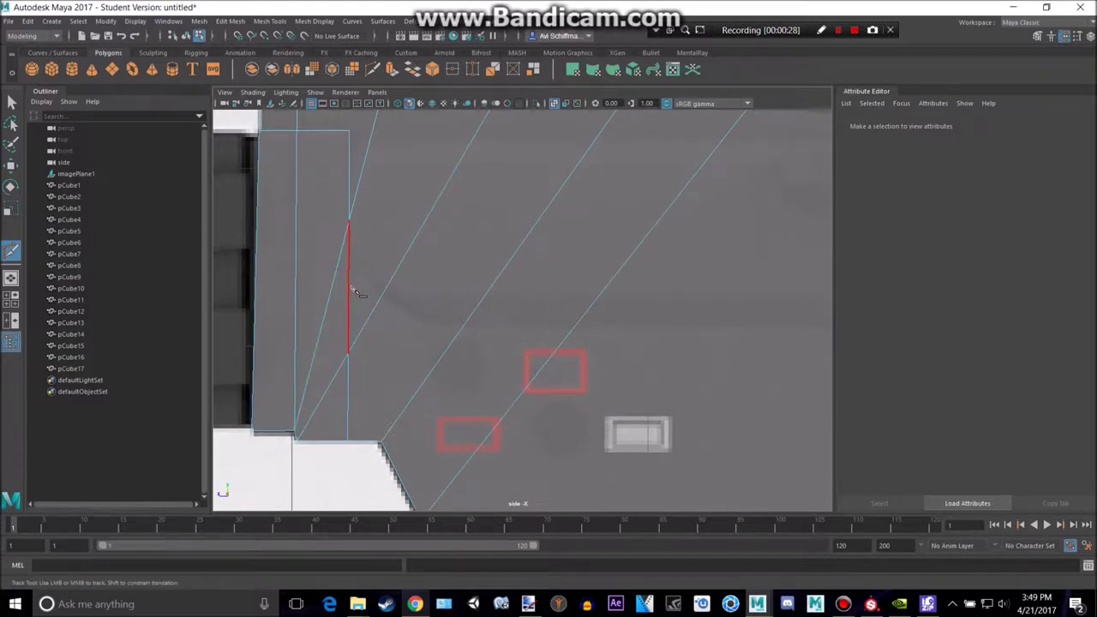
pyautogui.click(349, 253)
pyautogui.click(404, 313)
pyautogui.click(440, 325)
pyautogui.keyDown('alt'); pyautogui.moveTo(538, 313); pyautogui.dragTo(152, 328, button='middle'); pyautogui.keyUp('alt')
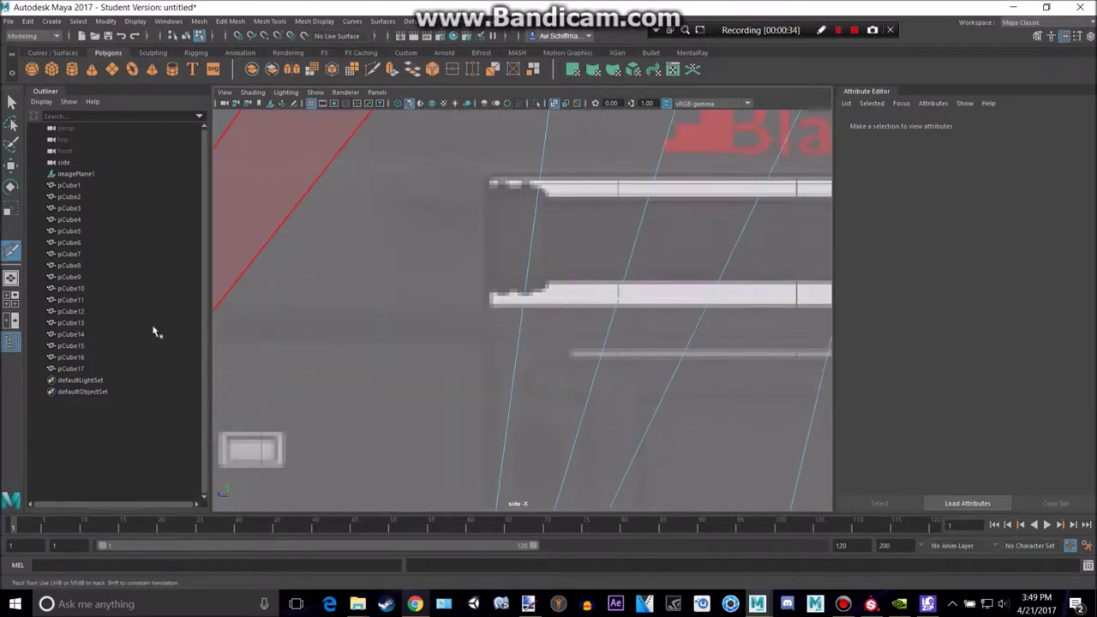
pyautogui.click(485, 344)
# Bring the cut straight down to the receiver's lower edge, just behind the corner ahead of the trigger, and complete it.
pyautogui.keyDown('alt'); pyautogui.moveTo(530, 488); pyautogui.dragTo(509, 257, button='middle'); pyautogui.keyUp('alt')
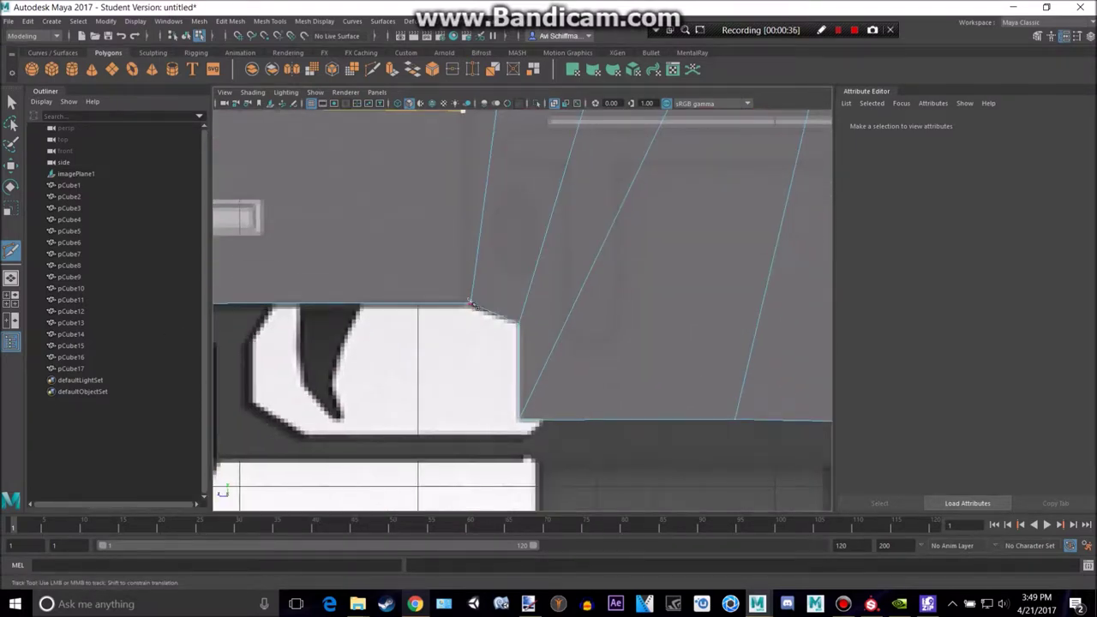
pyautogui.click(469, 304)
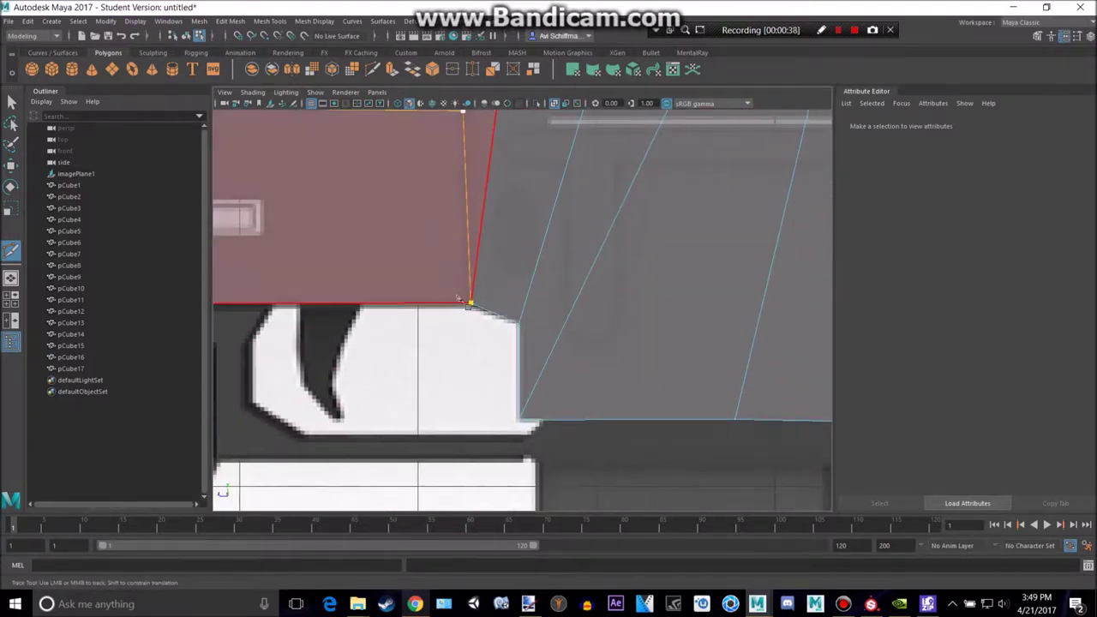
pyautogui.keyDown('alt'); pyautogui.moveTo(444, 225); pyautogui.dragTo(452, 272, button='middle'); pyautogui.keyUp('alt')
pyautogui.hotkey('ctrl', 'z')
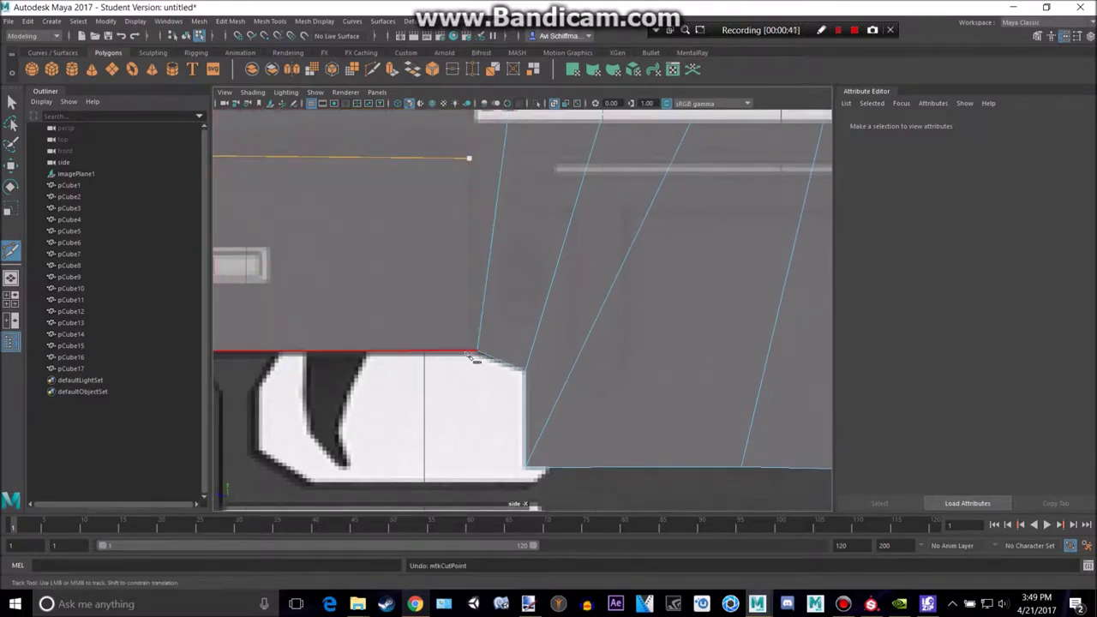
pyautogui.click(468, 352)
pyautogui.keyDown('alt'); pyautogui.moveTo(474, 335); pyautogui.dragTo(654, 427, button='middle'); pyautogui.keyUp('alt')
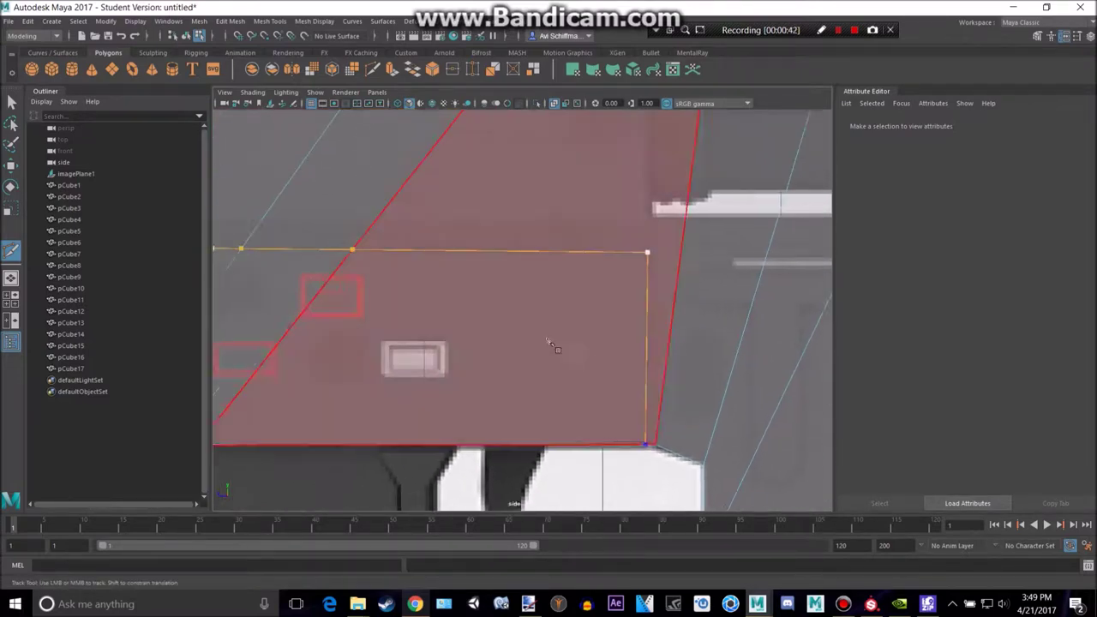
pyautogui.scroll(-5, 467, 318)
pyautogui.rightClick(464, 317)
pyautogui.scroll(5, 486, 306)
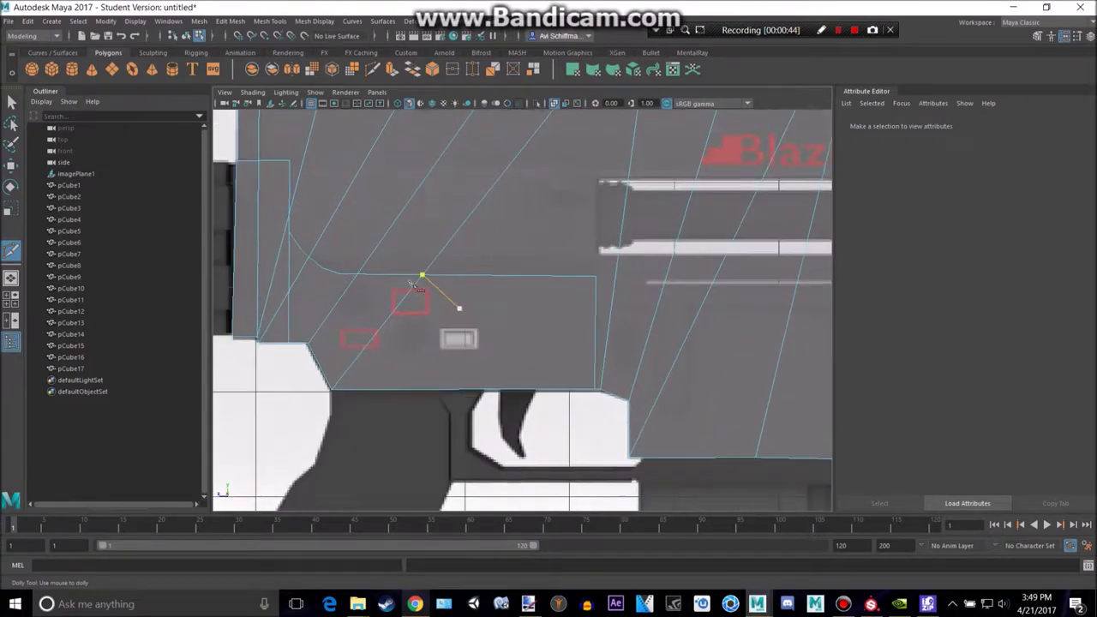
# Select all the receiver faces inside the rear panel and the curved lower panel outline.
pyautogui.keyDown('alt'); pyautogui.moveTo(458, 306); pyautogui.dragTo(523, 340, button='middle'); pyautogui.keyUp('alt')
pyautogui.press('space')
pyautogui.press('space')
pyautogui.moveTo(508, 203)
pyautogui.keyDown('alt'); pyautogui.mouseDown()
pyautogui.moveTo(738, 213)
pyautogui.moveTo(512, 209)
pyautogui.mouseUp(); pyautogui.keyUp('alt')
pyautogui.scroll(-5, 519, 225)
pyautogui.keyDown('alt'); pyautogui.moveTo(585, 258); pyautogui.dragTo(636, 262); pyautogui.keyUp('alt')
pyautogui.scroll(3, 476, 296)
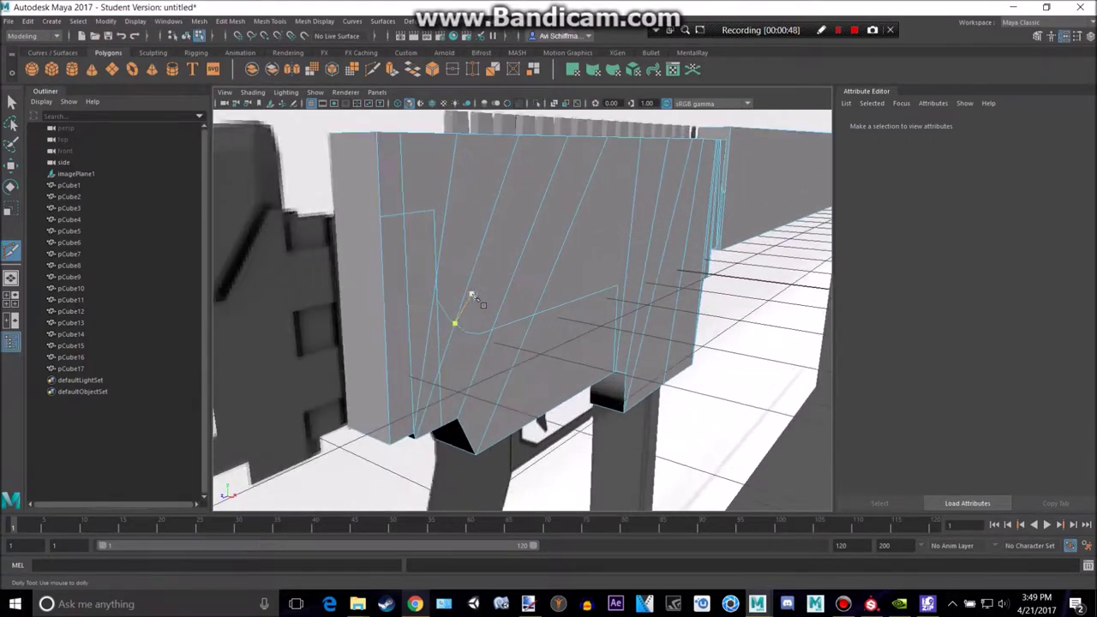
pyautogui.keyDown('alt'); pyautogui.moveTo(450, 291); pyautogui.dragTo(431, 277); pyautogui.keyUp('alt')
pyautogui.moveTo(424, 266); pyautogui.dragTo(432, 282, button='right')
pyautogui.press('q')
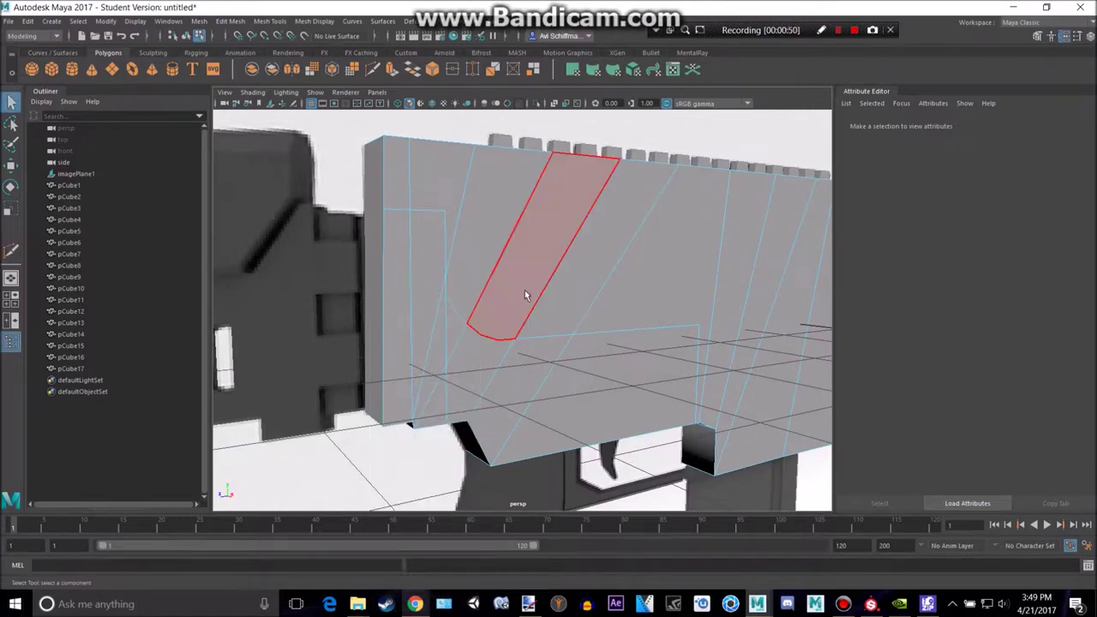
pyautogui.click(400, 252)
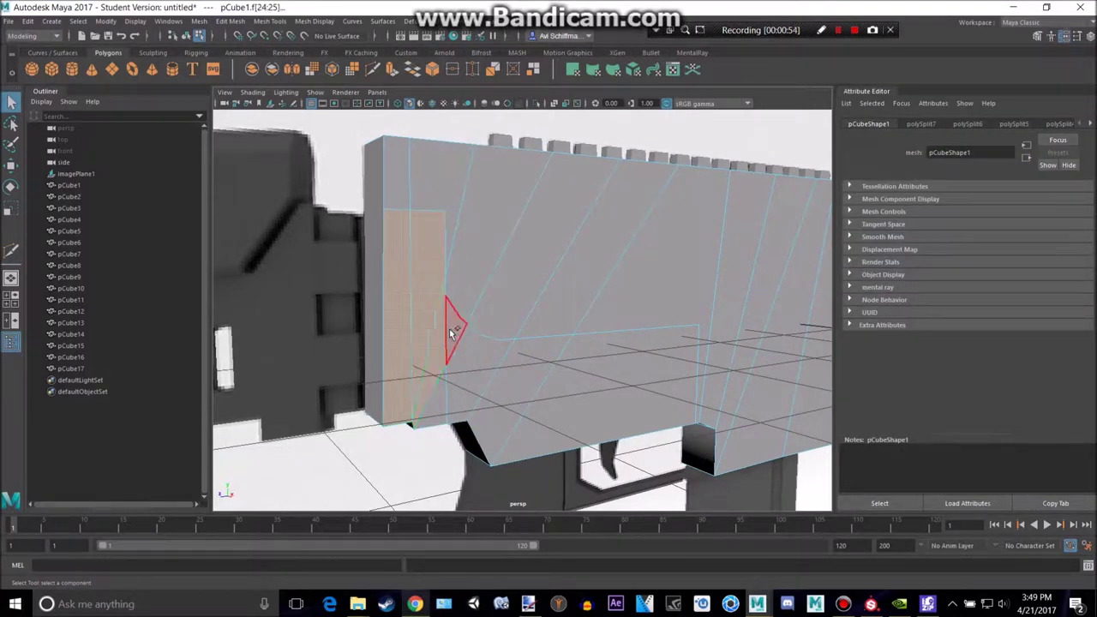
pyautogui.keyDown('shift'); pyautogui.click(452, 319); pyautogui.keyUp('shift')
pyautogui.keyDown('shift'); pyautogui.click(538, 396); pyautogui.keyUp('shift')
pyautogui.press('space')
pyautogui.press('space')
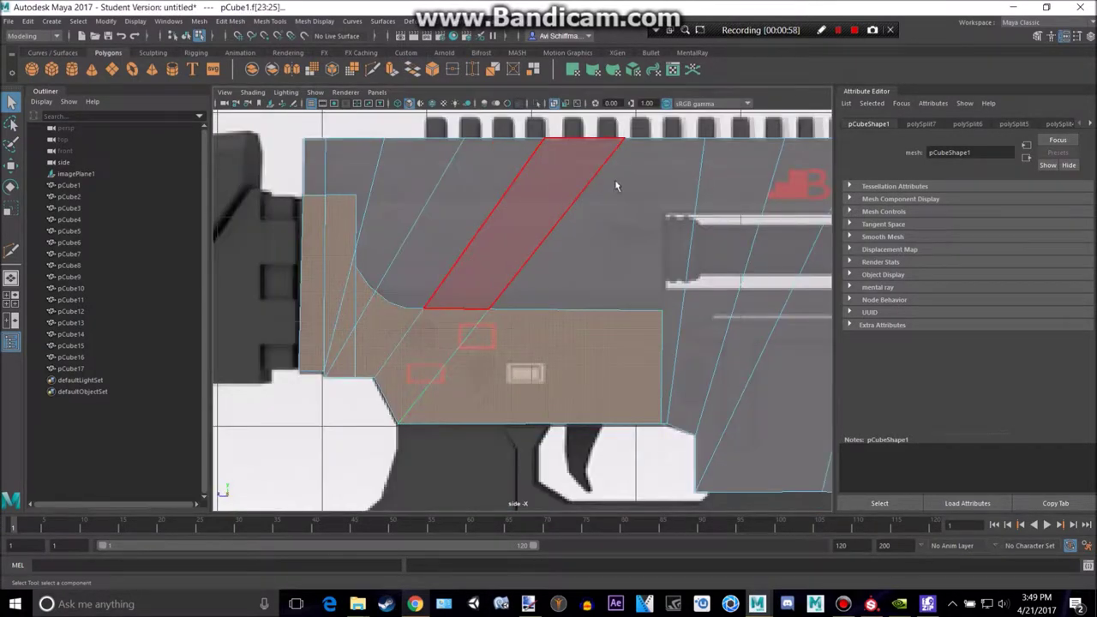
pyautogui.scroll(1, 704, 280)
# Extrude the selected panel faces outward by about 0.025.
pyautogui.press('space')
pyautogui.press('space')
pyautogui.keyDown('alt'); pyautogui.moveTo(700, 185); pyautogui.dragTo(653, 275); pyautogui.keyUp('alt')
pyautogui.press('e')
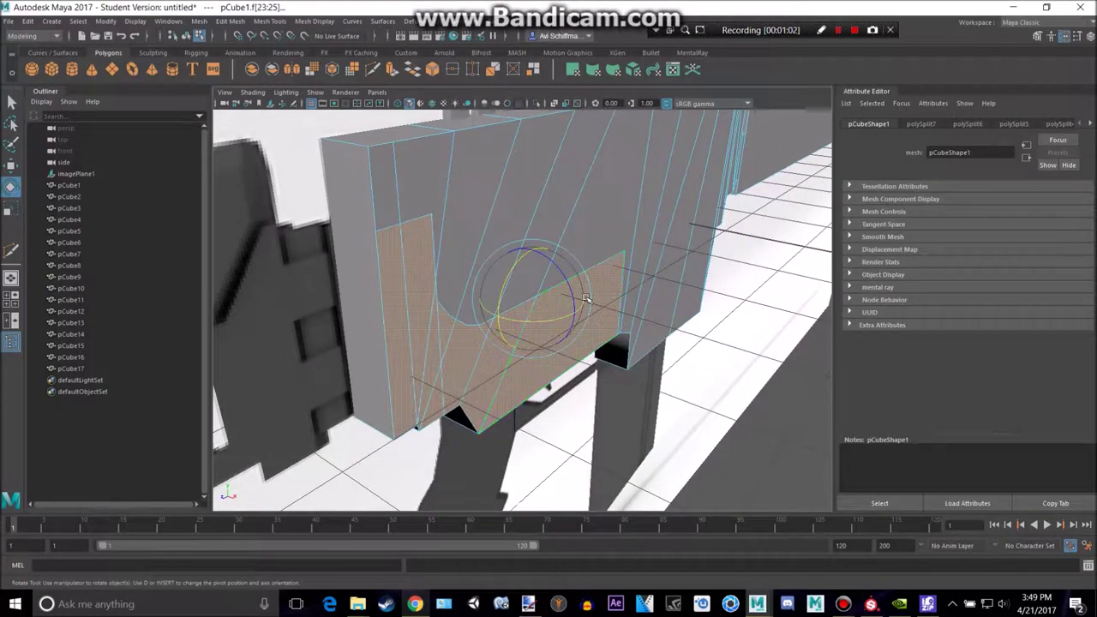
pyautogui.hotkey('ctrl', 'e')
pyautogui.moveTo(464, 413); pyautogui.dragTo(471, 418)
pyautogui.keyDown('alt'); pyautogui.moveTo(504, 362); pyautogui.dragTo(475, 415); pyautogui.keyUp('alt')
pyautogui.keyDown('alt'); pyautogui.moveTo(520, 245); pyautogui.dragTo(505, 333); pyautogui.keyUp('alt')
pyautogui.hotkey('alt', 'Tab')
pyautogui.hotkey('alt', 'Tab')
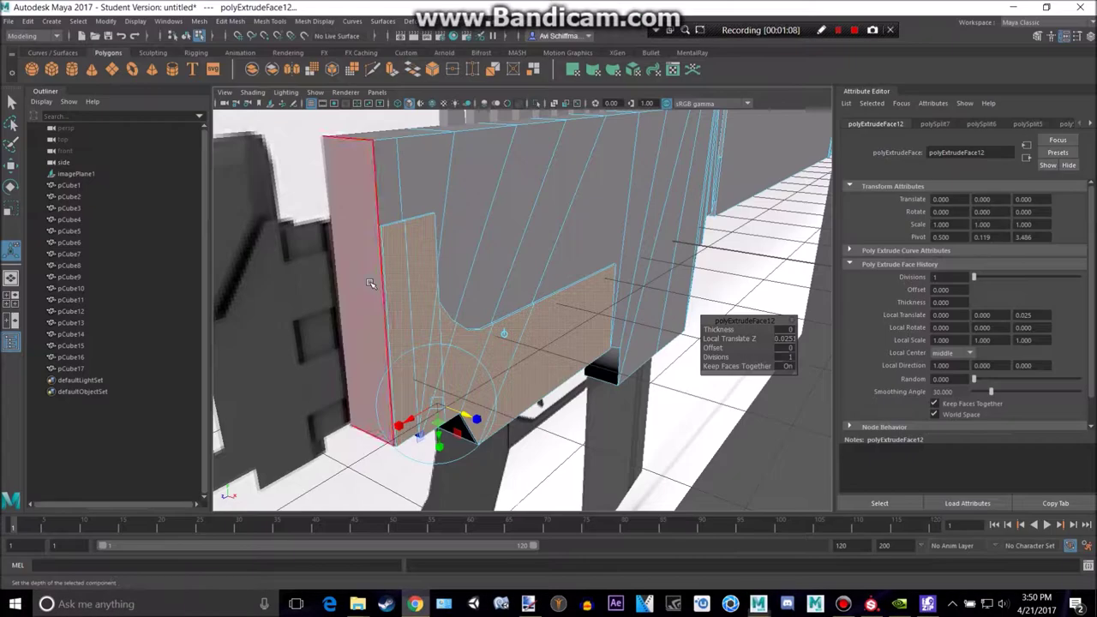
# Return to object selection mode and deselect the receiver.
pyautogui.keyDown('alt'); pyautogui.moveTo(592, 230); pyautogui.dragTo(591, 407); pyautogui.keyUp('alt')
pyautogui.press('space')
pyautogui.press('space')
pyautogui.keyDown('alt'); pyautogui.moveTo(550, 322); pyautogui.dragTo(596, 330, button='middle'); pyautogui.keyUp('alt')
pyautogui.scroll(2, 570, 307)
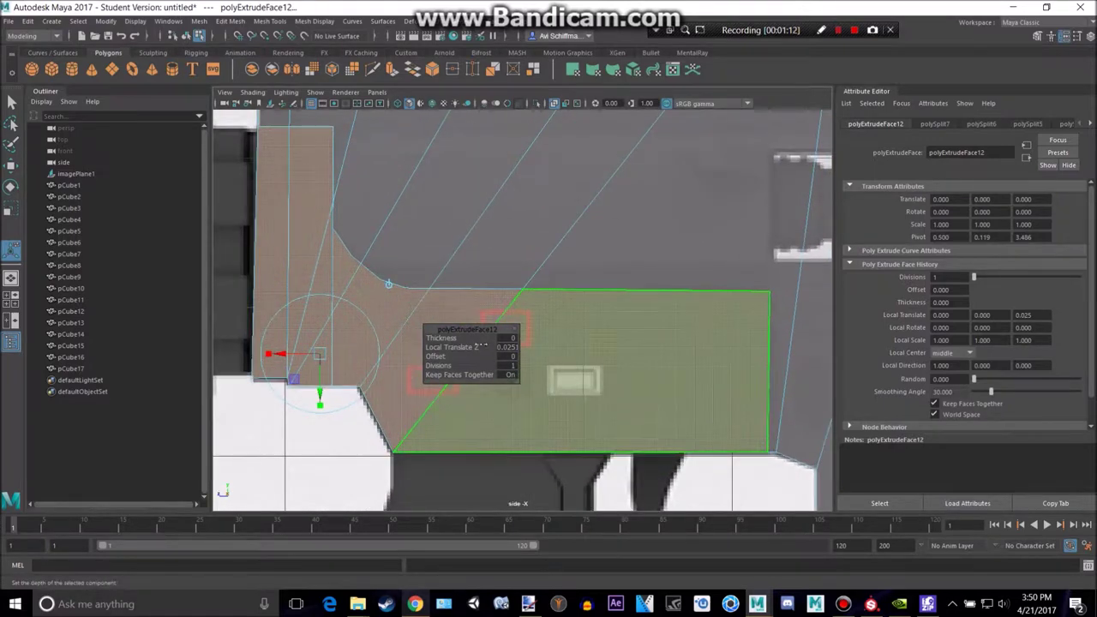
pyautogui.press('space')
pyautogui.press('space')
pyautogui.moveTo(534, 244); pyautogui.dragTo(563, 228, button='right')
pyautogui.scroll(-4, 563, 228)
pyautogui.scroll(-5, 566, 221)
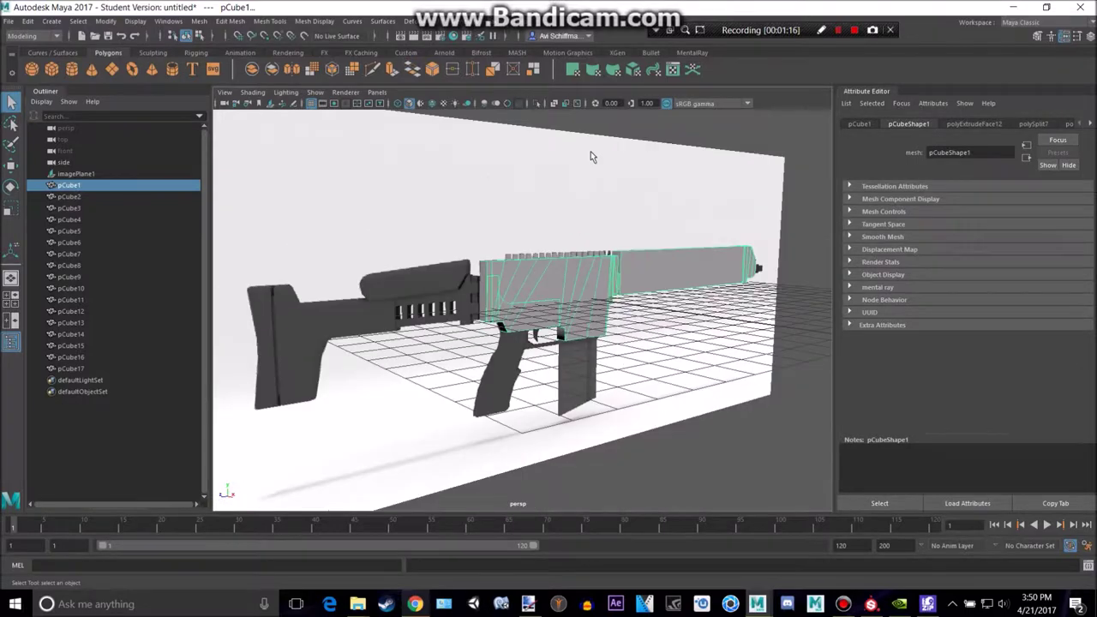
pyautogui.click(591, 155)
# Examine the raised panel, then the round and rectangular button details above the grip in the side reference.
pyautogui.scroll(5, 551, 217)
pyautogui.keyDown('alt'); pyautogui.moveTo(516, 213); pyautogui.dragTo(511, 247); pyautogui.keyUp('alt')
pyautogui.press('space')
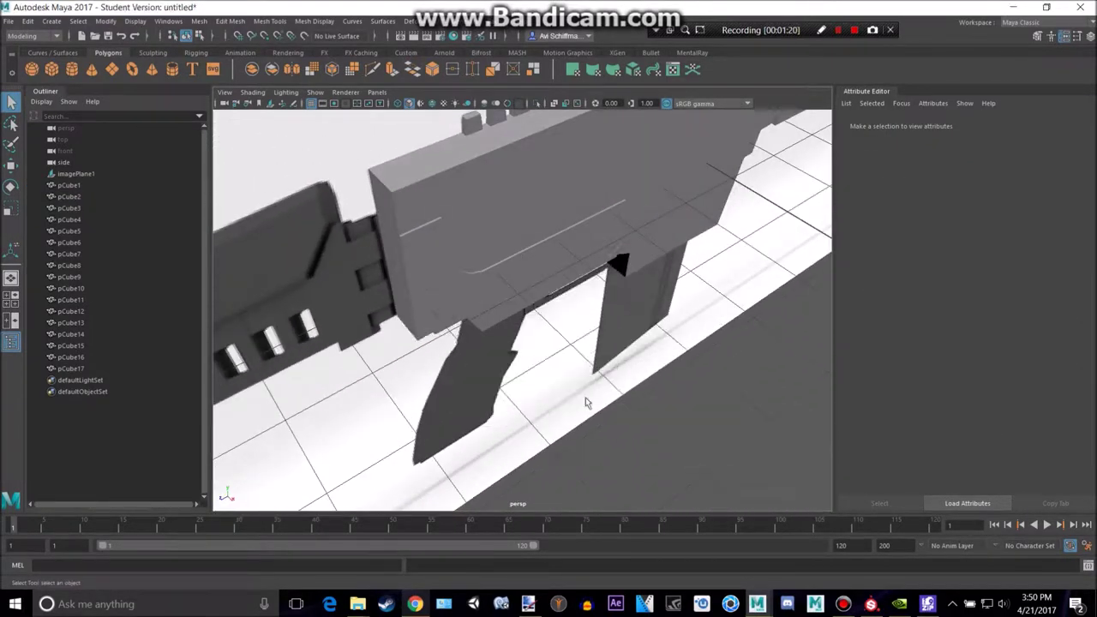
pyautogui.press('space')
pyautogui.scroll(-5, 502, 340)
pyautogui.scroll(4, 502, 339)
pyautogui.keyDown('alt'); pyautogui.moveTo(518, 351); pyautogui.dragTo(479, 358, button='middle'); pyautogui.keyUp('alt')
pyautogui.keyDown('alt'); pyautogui.moveTo(514, 281); pyautogui.dragTo(459, 352, button='middle'); pyautogui.keyUp('alt')
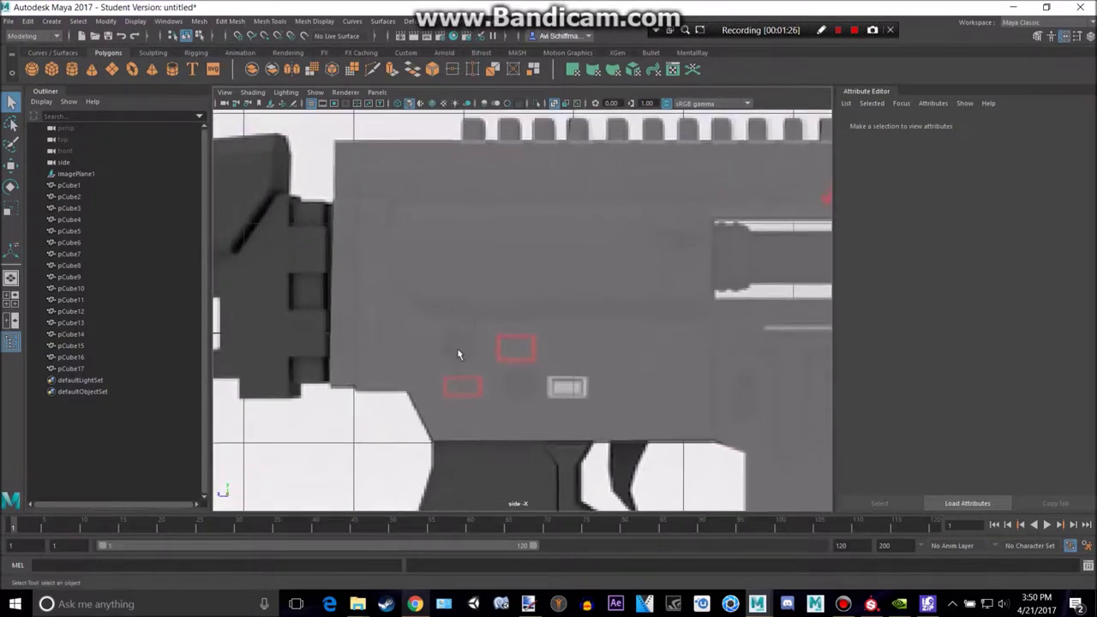
pyautogui.keyDown('alt'); pyautogui.moveTo(639, 418); pyautogui.dragTo(585, 377, button='middle'); pyautogui.keyUp('alt')
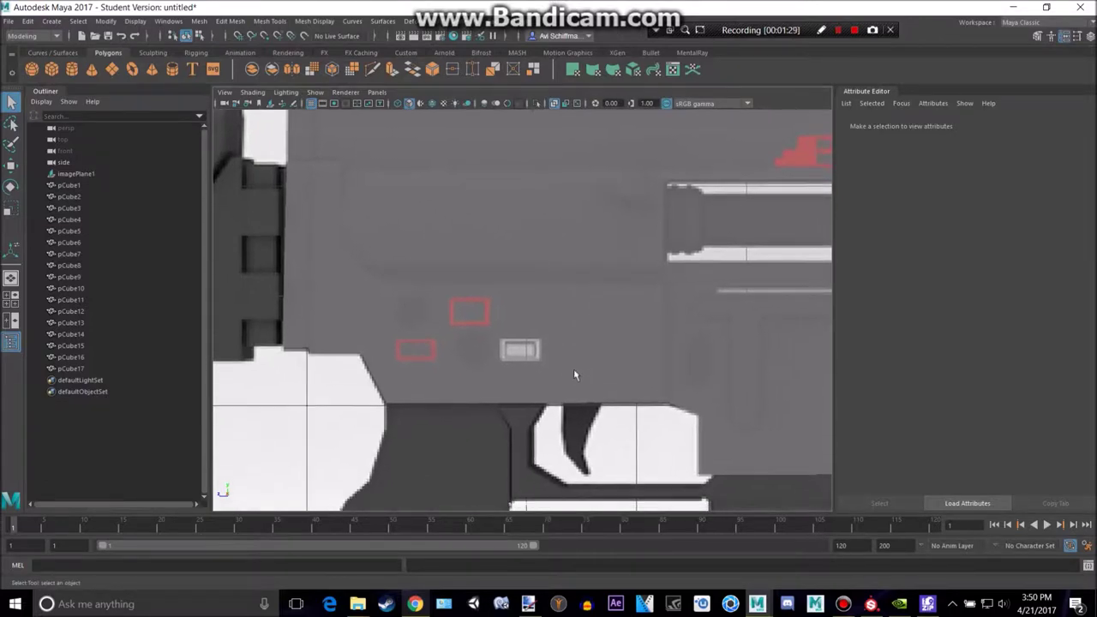
# Create a polygon cylinder and rotate it onto its side so its flat cap faces out from the receiver's side.
pyautogui.press('space')
pyautogui.press('space')
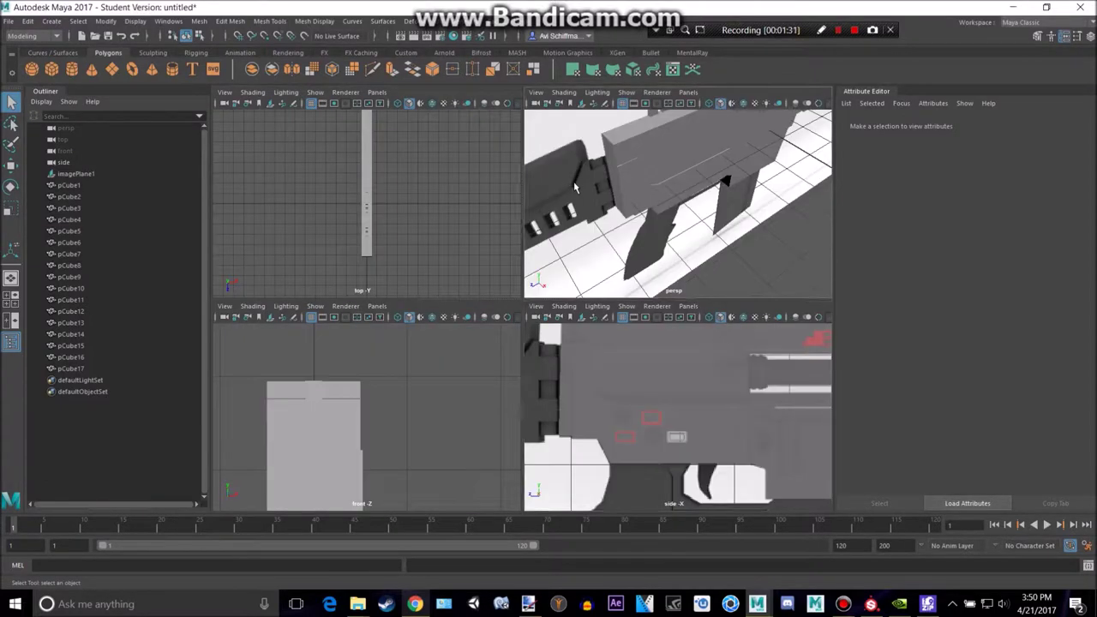
pyautogui.click(72, 70)
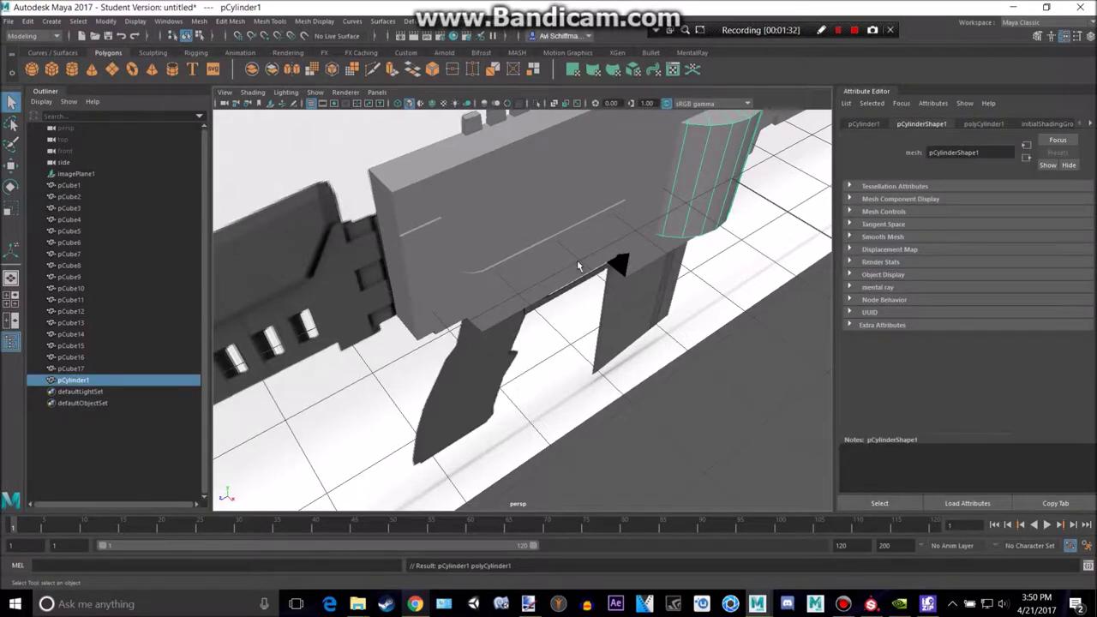
pyautogui.scroll(-3, 683, 210)
pyautogui.press('super')
pyautogui.press('super')
pyautogui.click(769, 185)
pyautogui.keyDown('alt'); pyautogui.moveTo(769, 185); pyautogui.dragTo(607, 253, button='middle'); pyautogui.keyUp('alt')
pyautogui.click(574, 248)
pyautogui.press('e')
pyautogui.moveTo(573, 246); pyautogui.dragTo(587, 309)
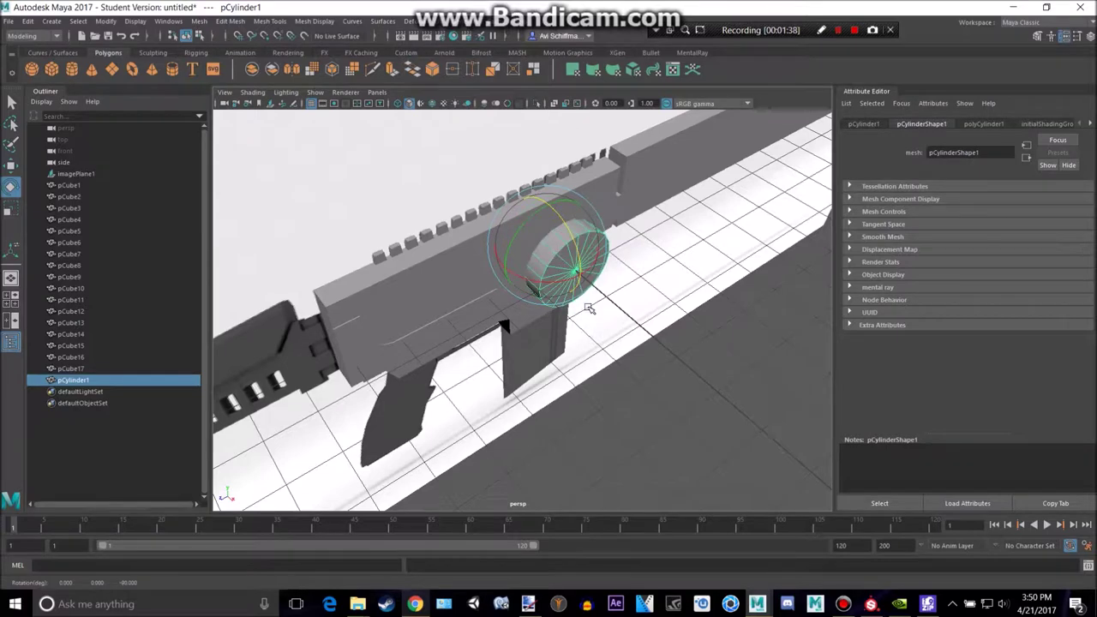
pyautogui.click(864, 125)
pyautogui.click(933, 125)
pyautogui.scroll(3, 634, 271)
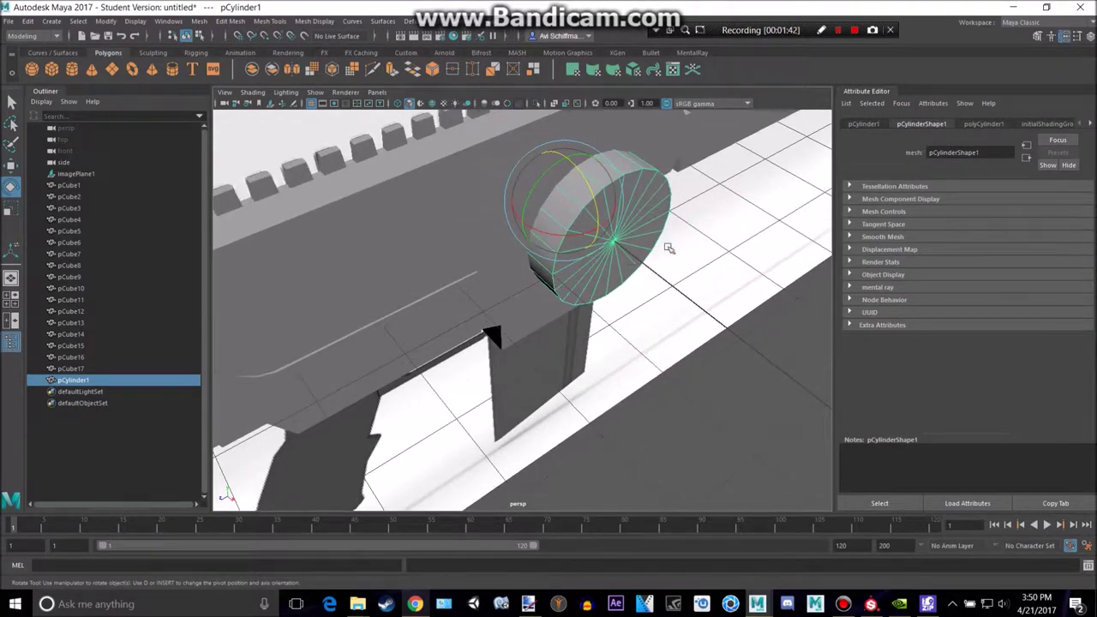
pyautogui.keyDown('alt'); pyautogui.moveTo(632, 224); pyautogui.dragTo(593, 216); pyautogui.keyUp('alt')
# Move the cylinder over the upper round mark above the grip and scale it down to match the reference.
pyautogui.press('space')
pyautogui.press('space')
pyautogui.keyDown('alt'); pyautogui.moveTo(698, 301); pyautogui.dragTo(500, 299, button='middle'); pyautogui.keyUp('alt')
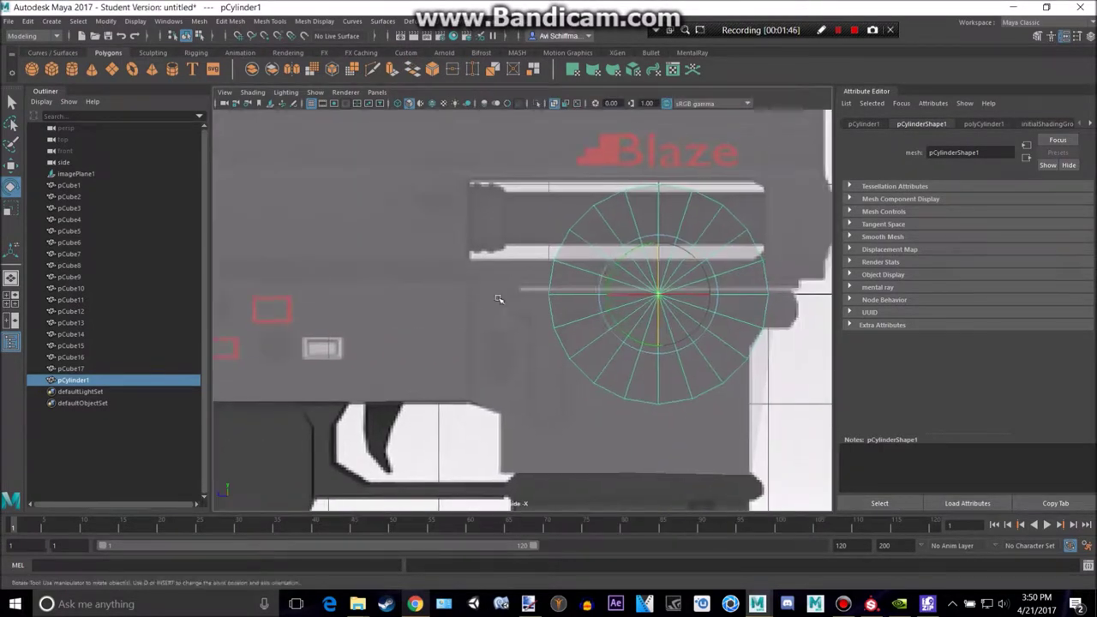
pyautogui.press('w')
pyautogui.moveTo(658, 295); pyautogui.dragTo(249, 333)
pyautogui.keyDown('alt'); pyautogui.moveTo(270, 333); pyautogui.dragTo(651, 320, button='middle'); pyautogui.keyUp('alt')
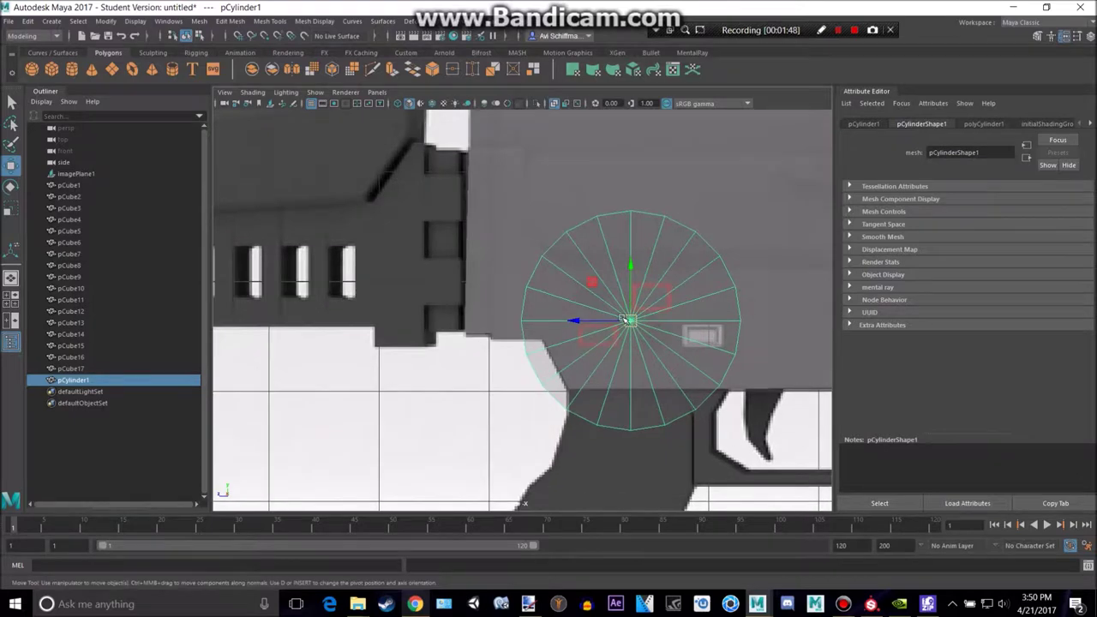
pyautogui.press('f')
pyautogui.moveTo(506, 319); pyautogui.dragTo(312, 377)
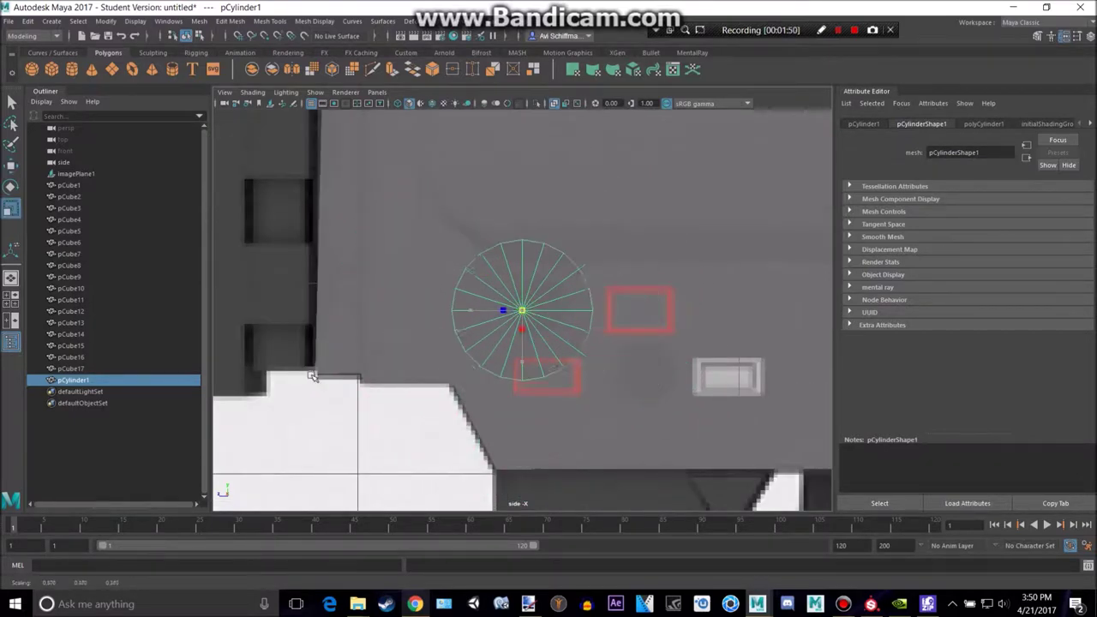
pyautogui.scroll(9, 522, 281)
pyautogui.press('w')
pyautogui.moveTo(522, 311); pyautogui.dragTo(452, 314)
pyautogui.press('r')
pyautogui.press('w')
pyautogui.moveTo(558, 283); pyautogui.dragTo(561, 290)
pyautogui.scroll(-9, 640, 337)
pyautogui.scroll(4, 640, 336)
# Slide the cylinder against the receiver's side and flatten it into a thin disc on the raised panel.
pyautogui.press('space')
pyautogui.press('space')
pyautogui.keyDown('alt'); pyautogui.moveTo(656, 218); pyautogui.dragTo(513, 294); pyautogui.keyUp('alt')
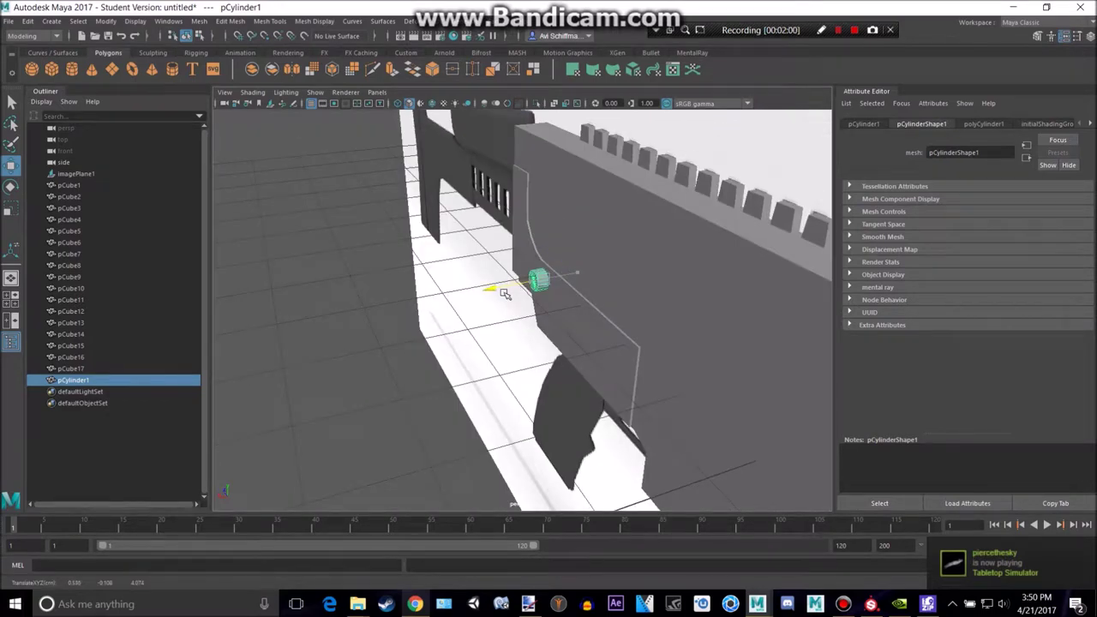
pyautogui.press('r')
pyautogui.scroll(4, 488, 293)
pyautogui.keyDown('alt'); pyautogui.moveTo(489, 269); pyautogui.dragTo(476, 306, button='middle'); pyautogui.keyUp('alt')
pyautogui.scroll(2, 471, 302)
pyautogui.moveTo(467, 299); pyautogui.dragTo(512, 291)
pyautogui.press('w')
# Duplicate the round button and place the copy over the second round mark, beside the light rectangular button.
pyautogui.press('space')
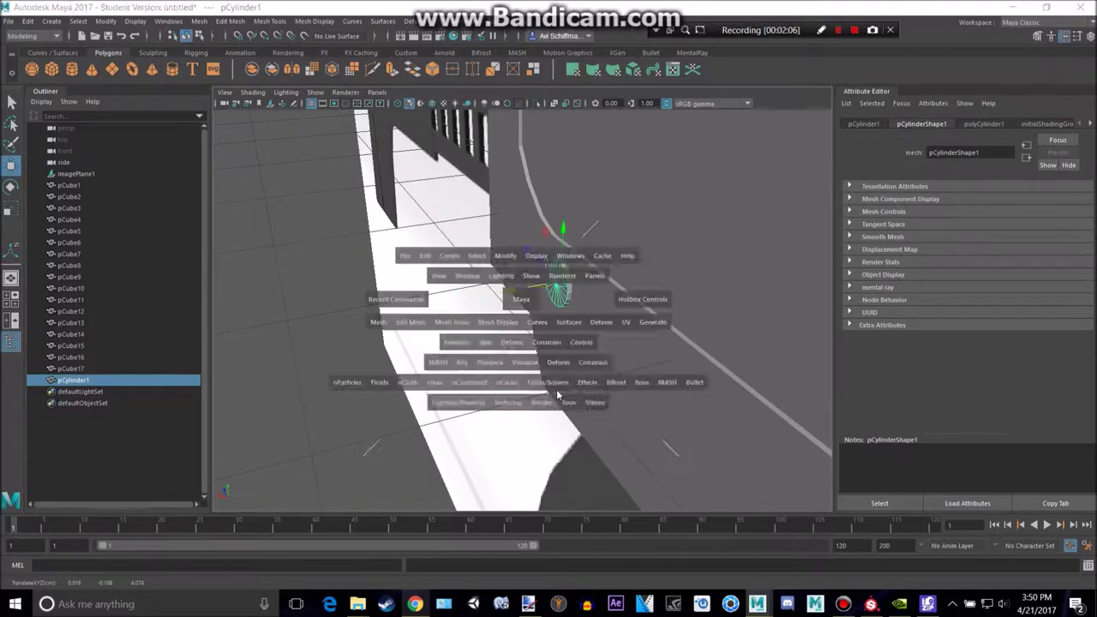
pyautogui.press('space')
pyautogui.scroll(7, 605, 392)
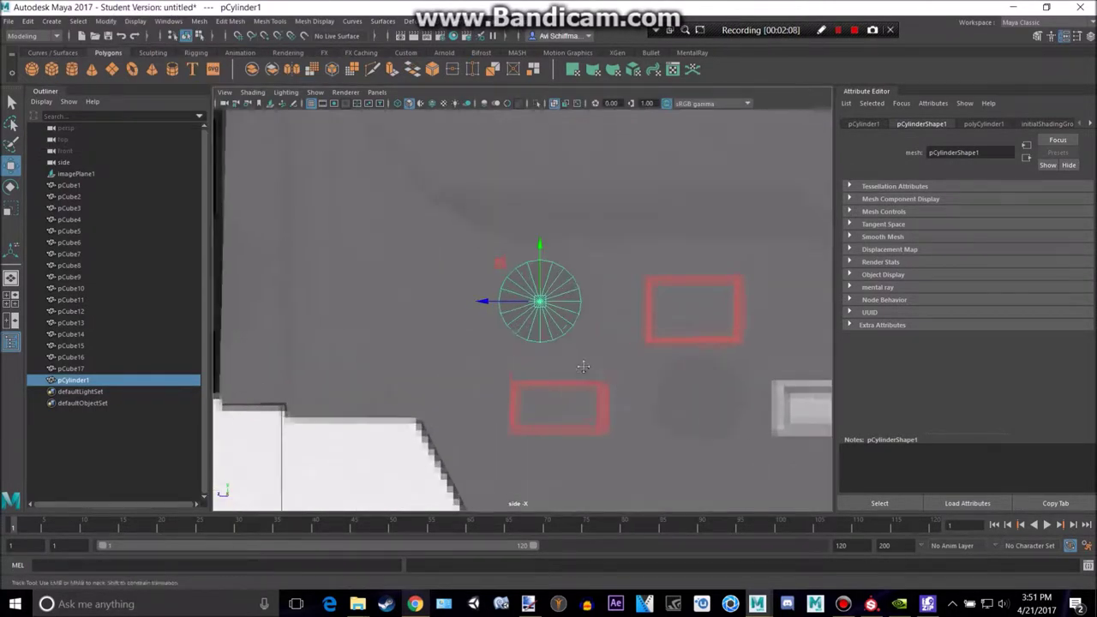
pyautogui.keyDown('alt'); pyautogui.moveTo(584, 366); pyautogui.dragTo(473, 314, button='middle'); pyautogui.keyUp('alt')
pyautogui.hotkey('ctrl', 'd')
pyautogui.moveTo(417, 246); pyautogui.dragTo(583, 346)
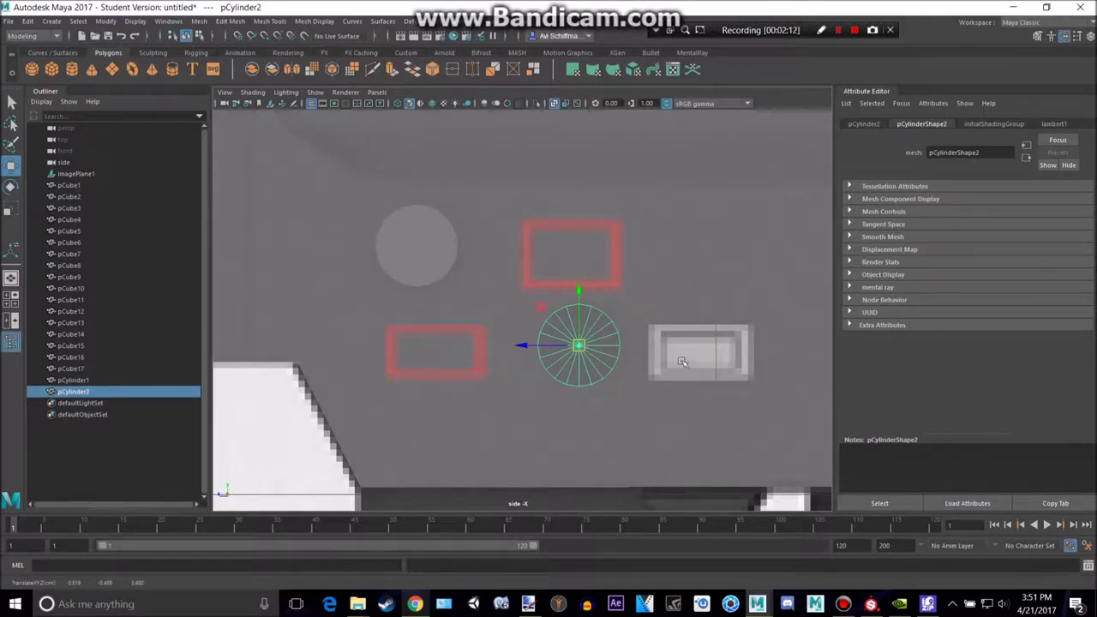
pyautogui.scroll(-10, 682, 361)
pyautogui.scroll(4, 544, 311)
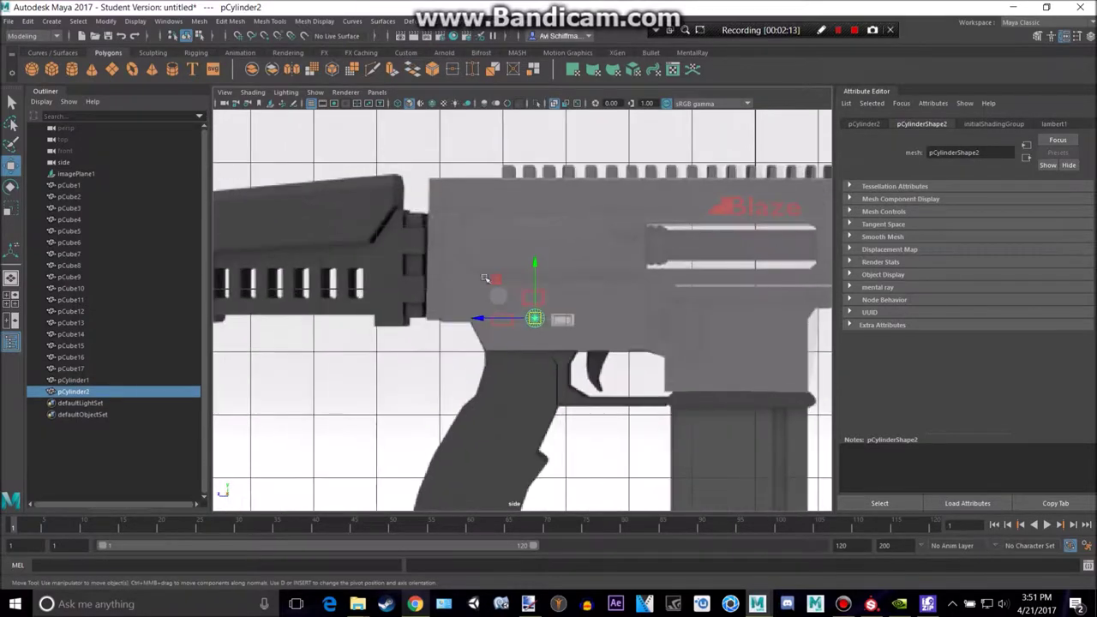
# Create a polygon cube, place it over the light rectangular button beside the lower round button, and scale it to match the reference.
pyautogui.click(52, 76)
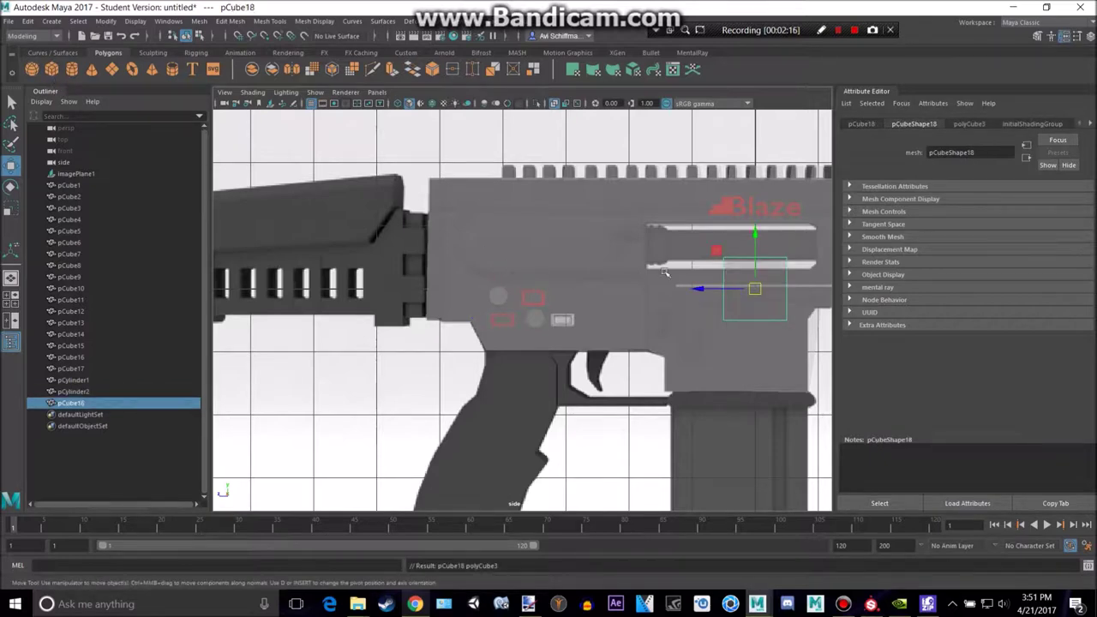
pyautogui.keyDown('alt'); pyautogui.moveTo(753, 292); pyautogui.dragTo(645, 292, button='middle'); pyautogui.keyUp('alt')
pyautogui.moveTo(650, 289); pyautogui.dragTo(457, 320)
pyautogui.press('f')
pyautogui.press('r')
pyautogui.moveTo(521, 311); pyautogui.dragTo(265, 347)
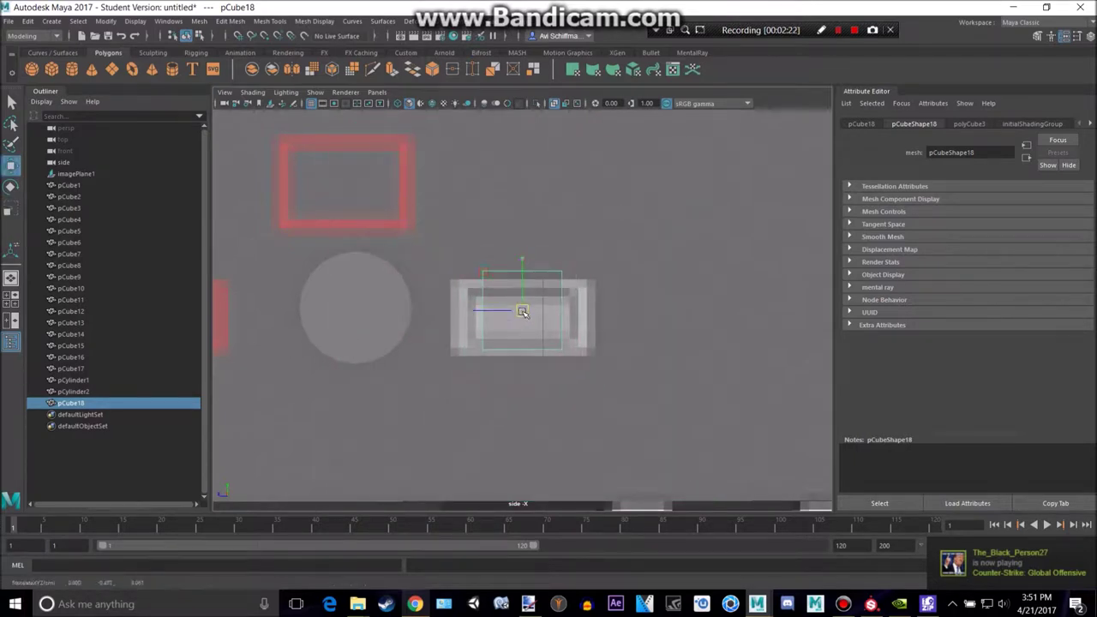
pyautogui.press('w')
pyautogui.moveTo(480, 318); pyautogui.dragTo(438, 317)
pyautogui.press('r')
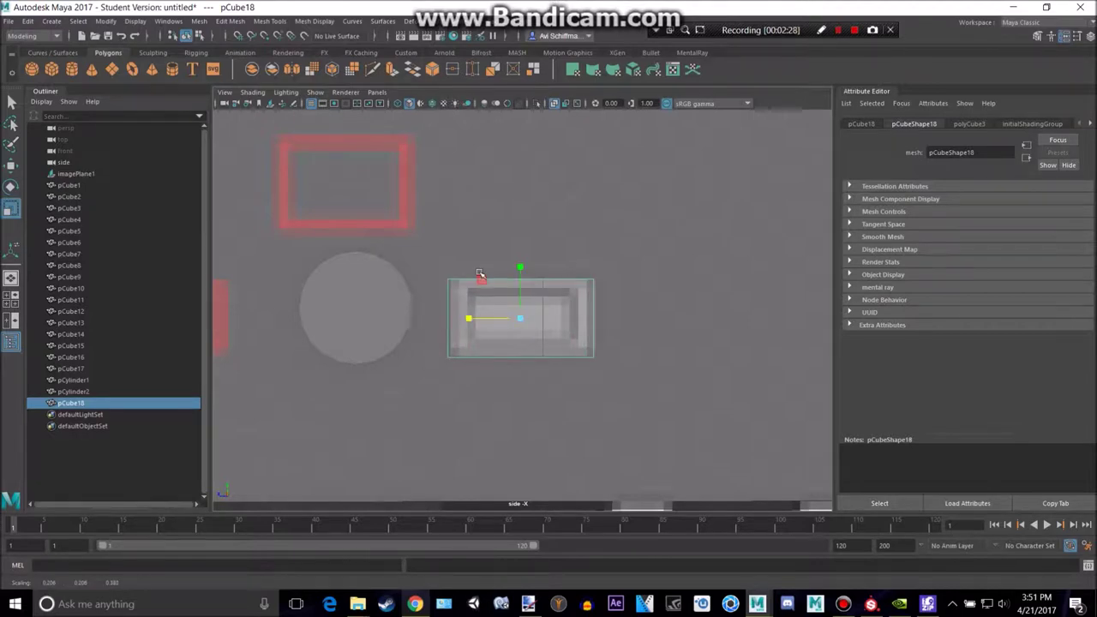
# Pull the rectangular block out past the receiver's side and flatten it to an X scale of about 0.082.
pyautogui.keyDown('alt'); pyautogui.moveTo(480, 281); pyautogui.dragTo(597, 312, button='middle'); pyautogui.keyUp('alt')
pyautogui.press('space')
pyautogui.press('space')
pyautogui.keyDown('alt'); pyautogui.moveTo(541, 159); pyautogui.dragTo(638, 208, button='middle'); pyautogui.keyUp('alt')
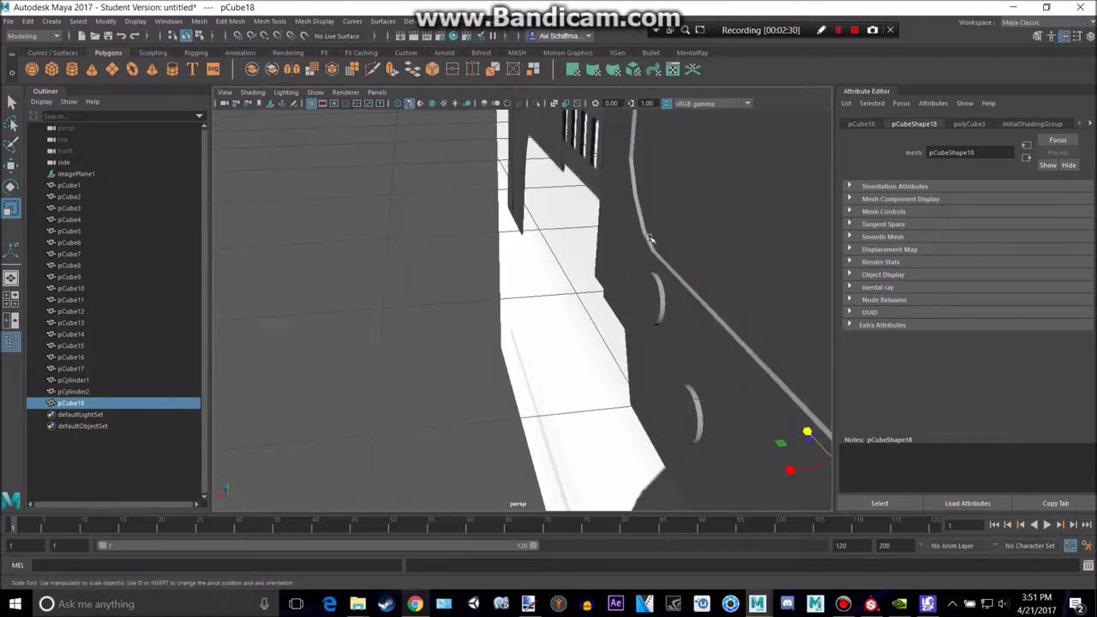
pyautogui.keyDown('alt'); pyautogui.moveTo(711, 303); pyautogui.dragTo(549, 177, button='middle'); pyautogui.keyUp('alt')
pyautogui.press('w')
pyautogui.moveTo(601, 312); pyautogui.dragTo(417, 328)
pyautogui.press('r')
pyautogui.press('w')
pyautogui.press('r')
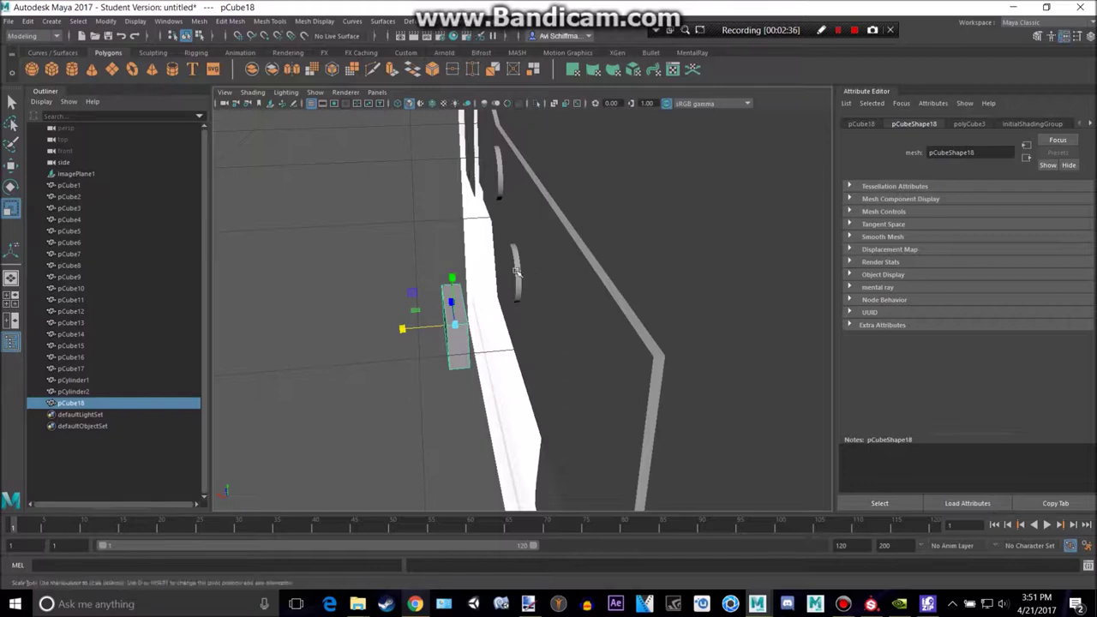
# Copy the lower round button's 0.037 thickness scale value, then select the rectangular block.
pyautogui.click(517, 270)
pyautogui.click(873, 125)
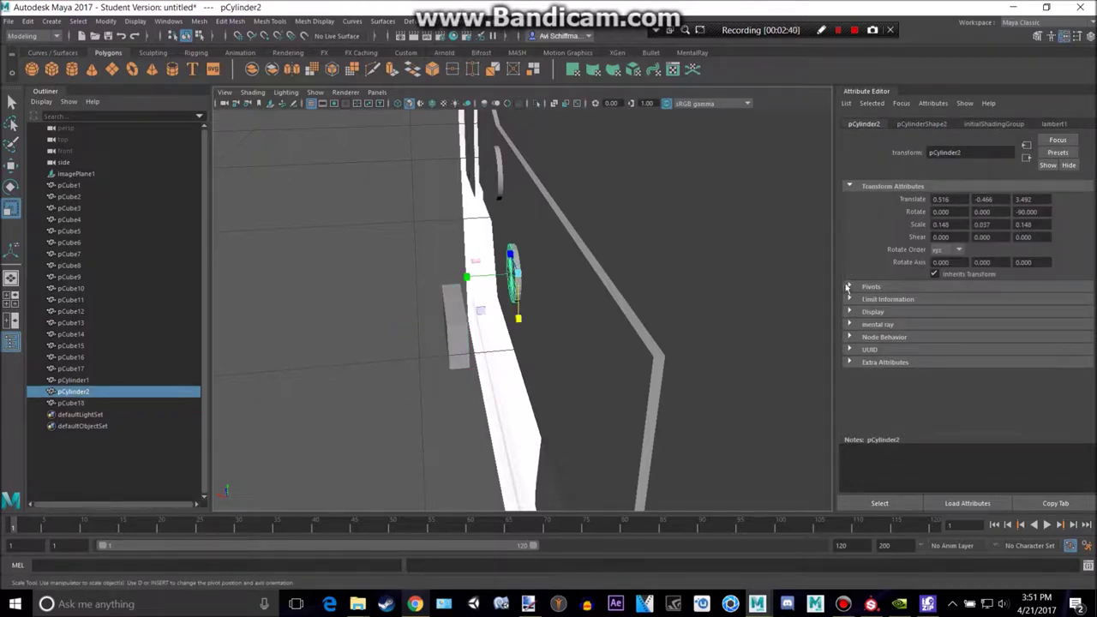
pyautogui.moveTo(474, 281); pyautogui.dragTo(575, 292)
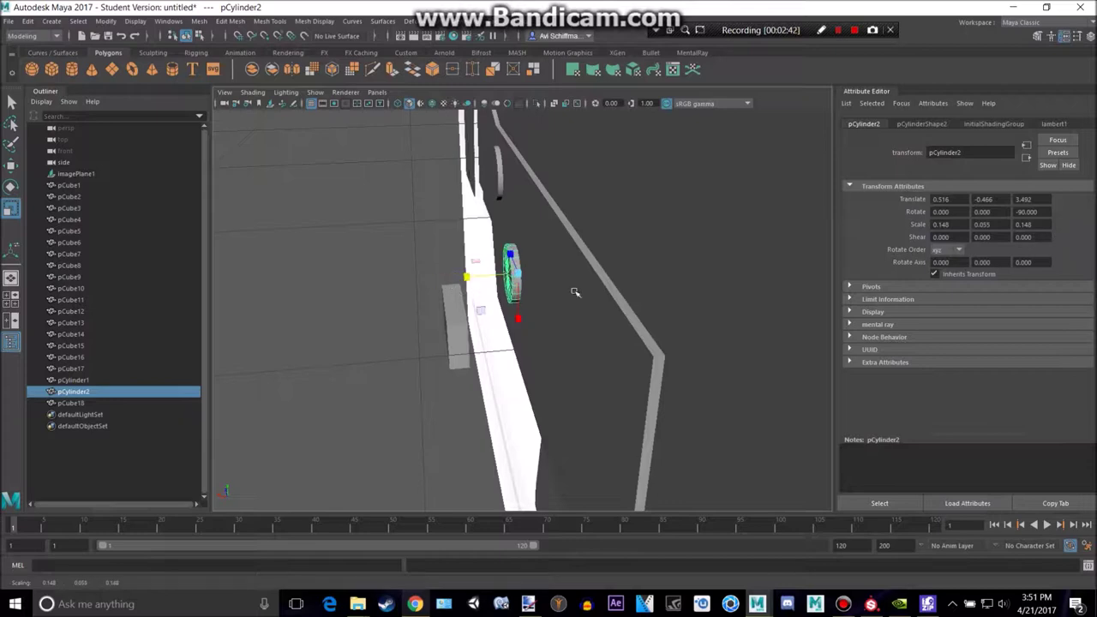
pyautogui.hotkey('ctrl', 'z')
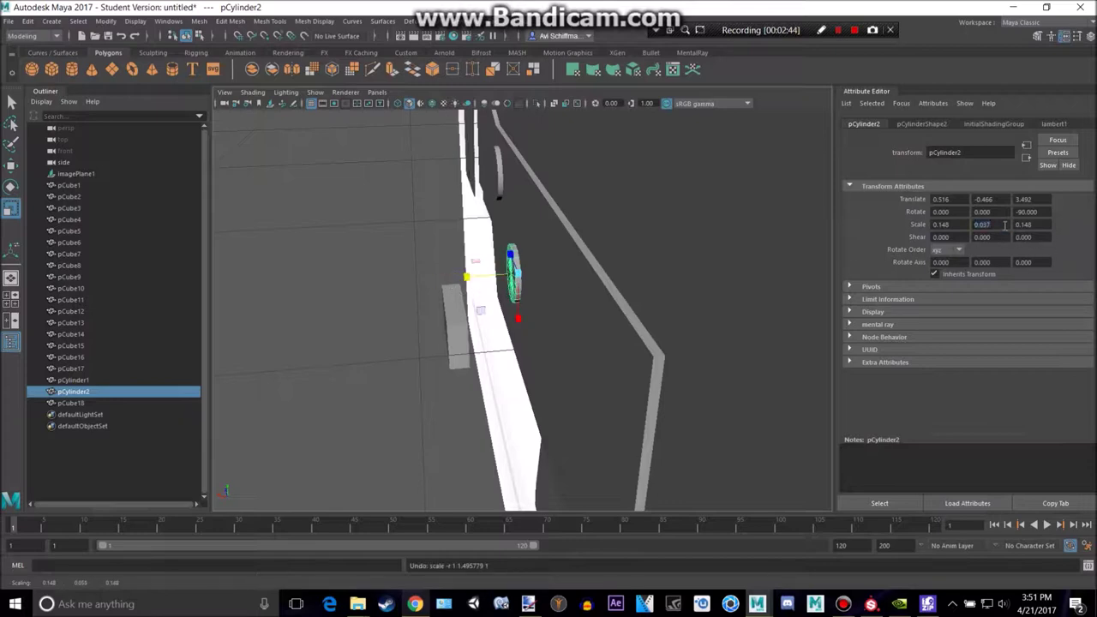
pyautogui.click(455, 322)
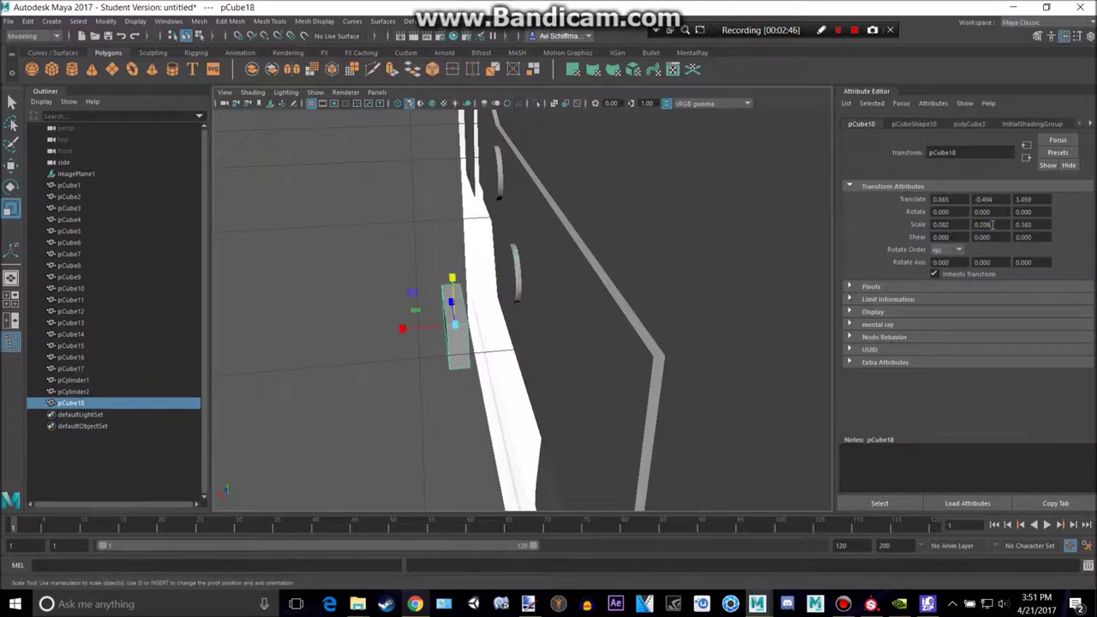
pyautogui.press('Return')
pyautogui.keyDown('alt'); pyautogui.moveTo(632, 279); pyautogui.dragTo(597, 284); pyautogui.keyUp('alt')
pyautogui.hotkey('ctrl', 'z')
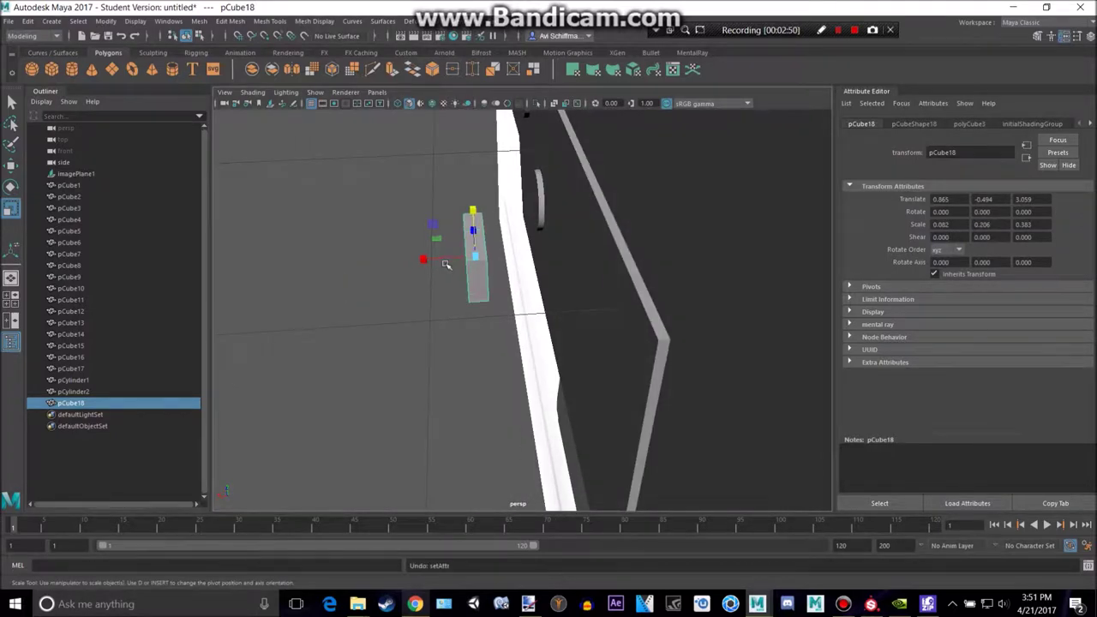
pyautogui.moveTo(453, 257); pyautogui.dragTo(445, 262)
pyautogui.hotkey('ctrl', 'z')
# Set the rectangular block's X scale to 0.037 and its X translation to 0.516, matching the round button.
pyautogui.doubleClick(959, 224)
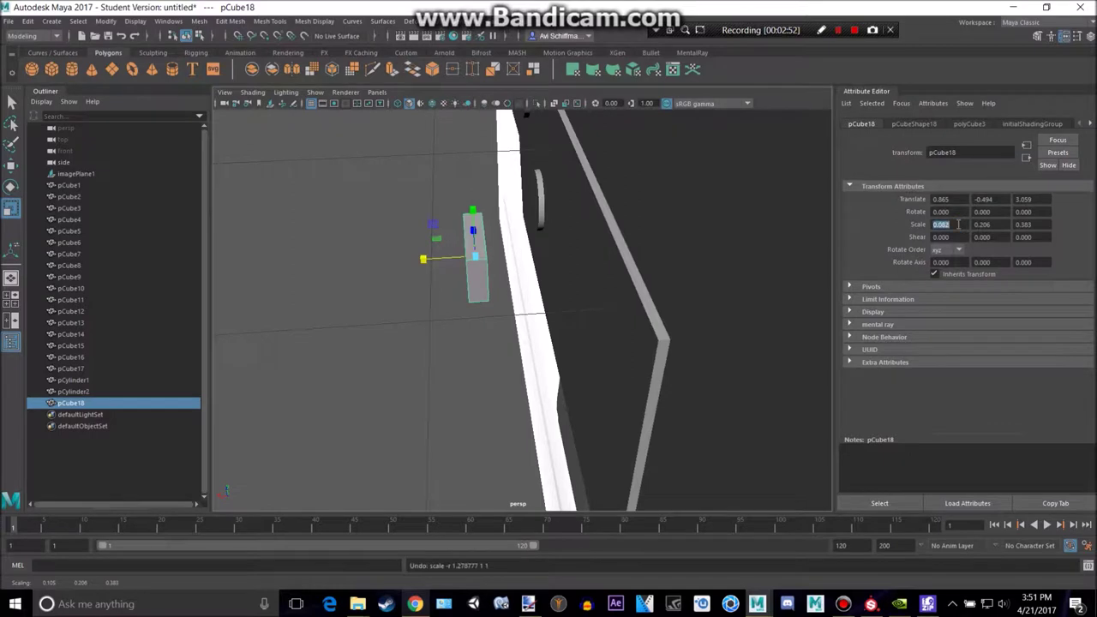
pyautogui.press('Return')
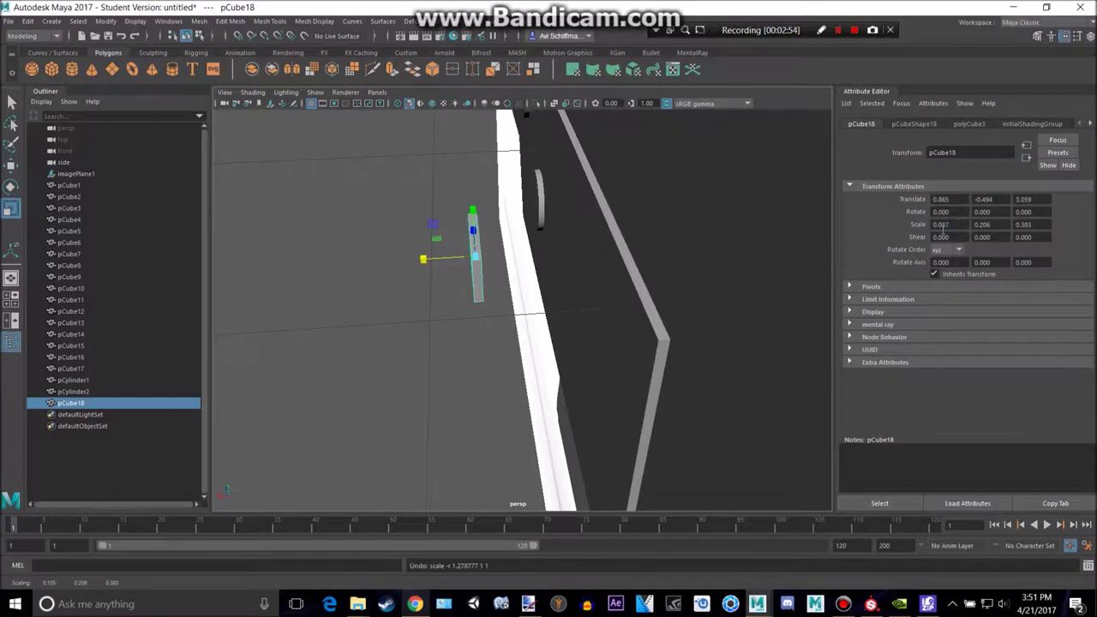
pyautogui.click(541, 209)
pyautogui.press('w')
pyautogui.moveTo(499, 203); pyautogui.dragTo(480, 204)
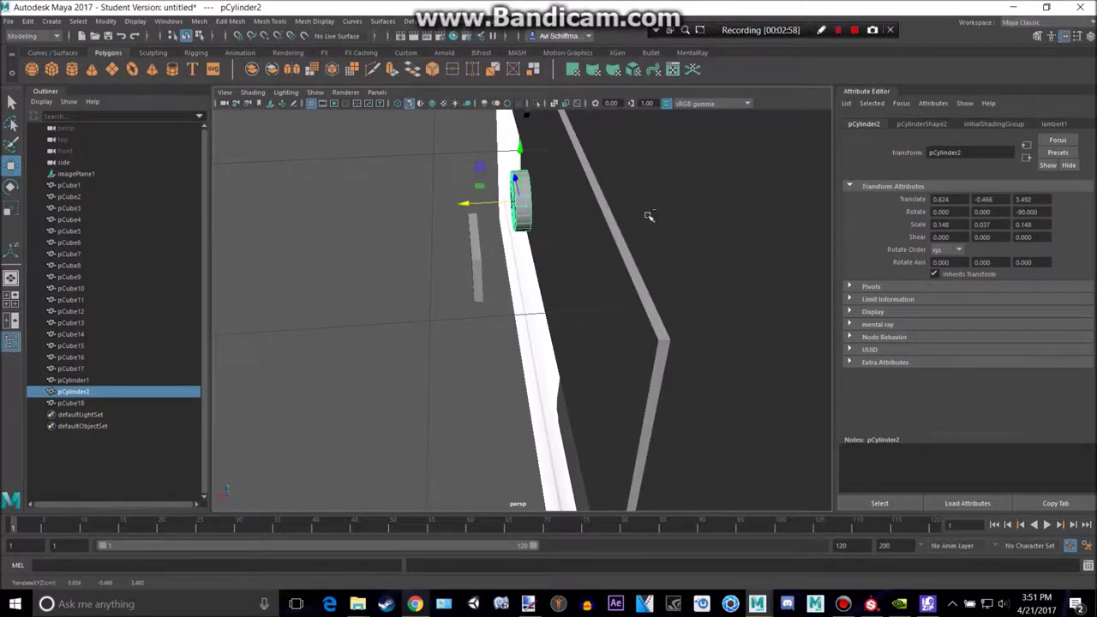
pyautogui.hotkey('ctrl', 'z')
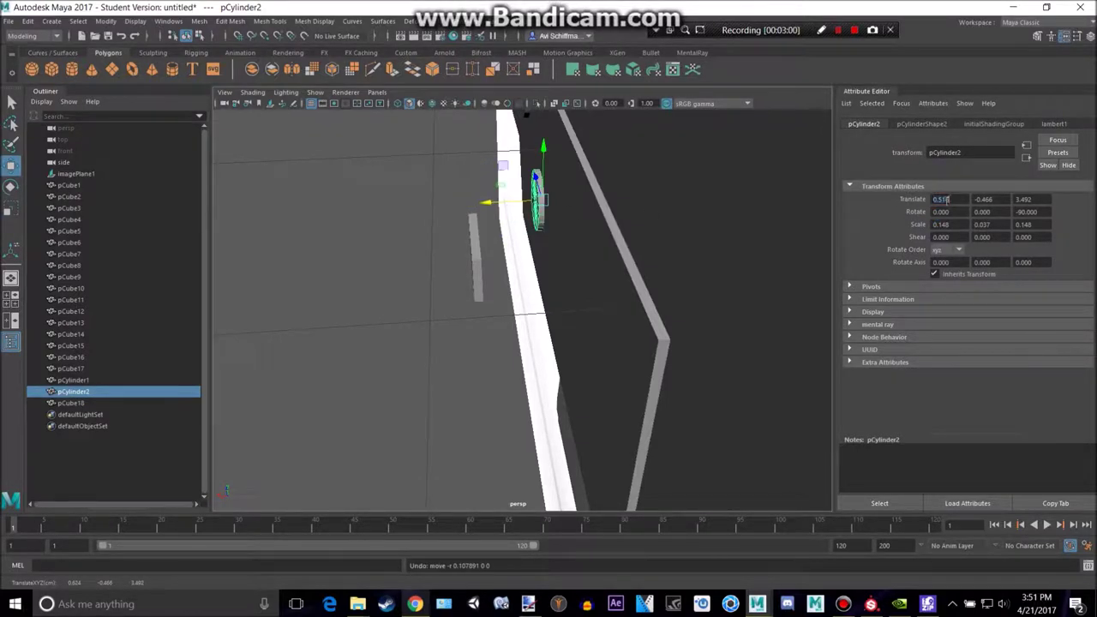
pyautogui.click(478, 260)
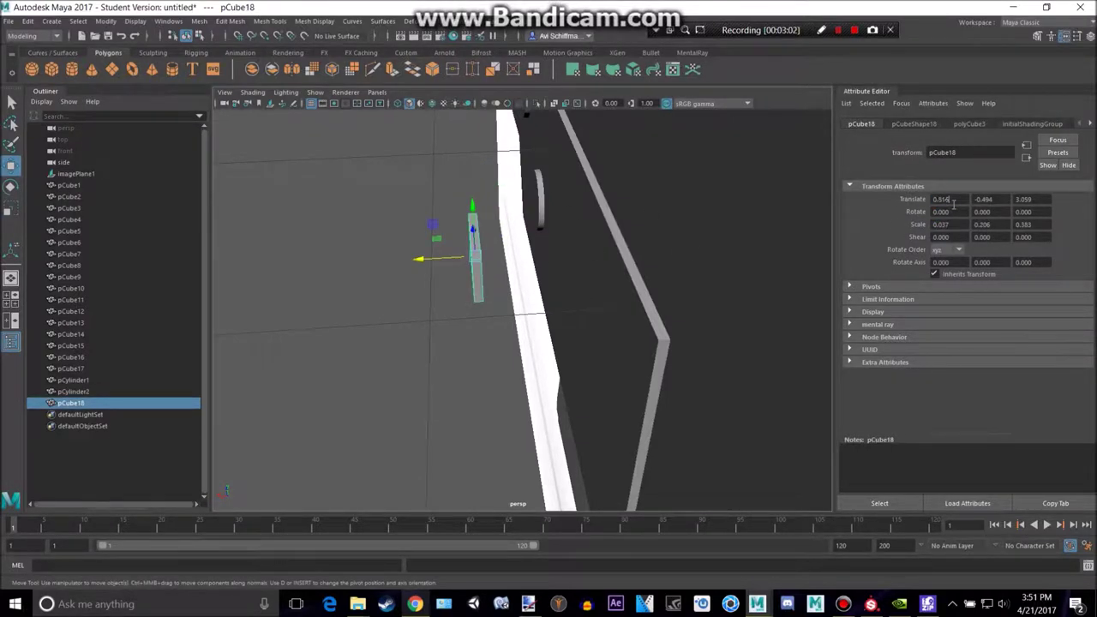
pyautogui.press('Return')
# Nudge the rectangular button outward to an X position of about 0.537 against the raised panel, then deselect it.
pyautogui.scroll(4, 608, 222)
pyautogui.keyDown('alt'); pyautogui.moveTo(629, 208); pyautogui.dragTo(629, 271, button='middle'); pyautogui.keyUp('alt')
pyautogui.scroll(4, 629, 272)
pyautogui.moveTo(579, 272); pyautogui.dragTo(531, 352)
pyautogui.moveTo(505, 421); pyautogui.dragTo(502, 422)
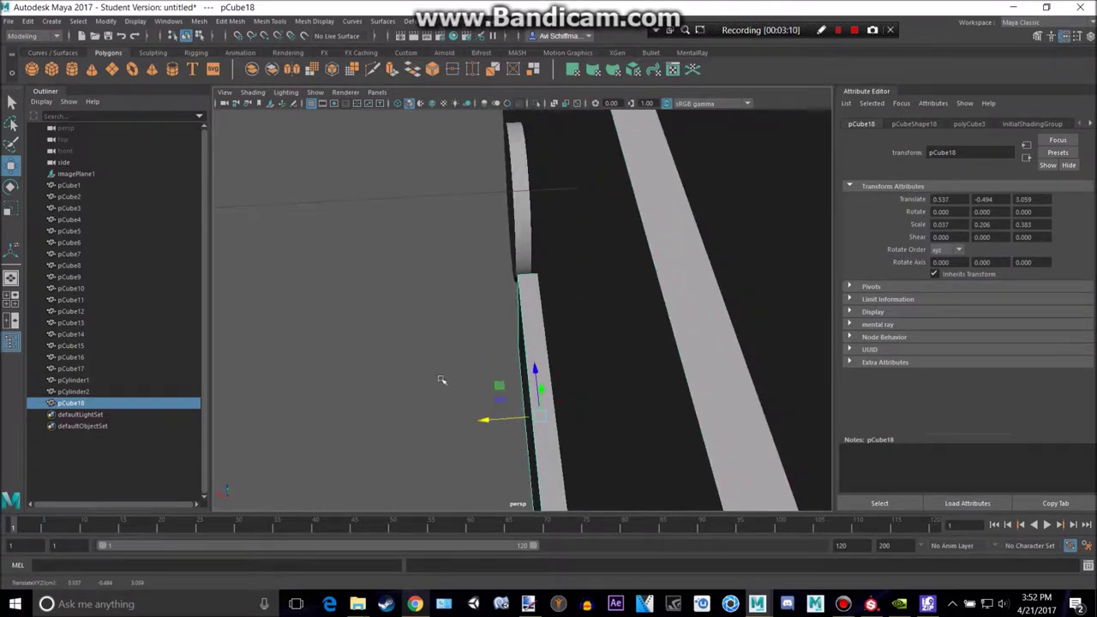
pyautogui.keyDown('alt'); pyautogui.moveTo(439, 382); pyautogui.dragTo(489, 372); pyautogui.keyUp('alt')
pyautogui.scroll(-5, 478, 374)
pyautogui.keyDown('alt'); pyautogui.moveTo(406, 369); pyautogui.dragTo(536, 348); pyautogui.keyUp('alt')
pyautogui.click(359, 364)
# Return to the side view and examine the receiver's reference details around the magazine well.
pyautogui.keyDown('alt'); pyautogui.moveTo(536, 347); pyautogui.dragTo(656, 239, button='middle'); pyautogui.keyUp('alt')
pyautogui.press('space')
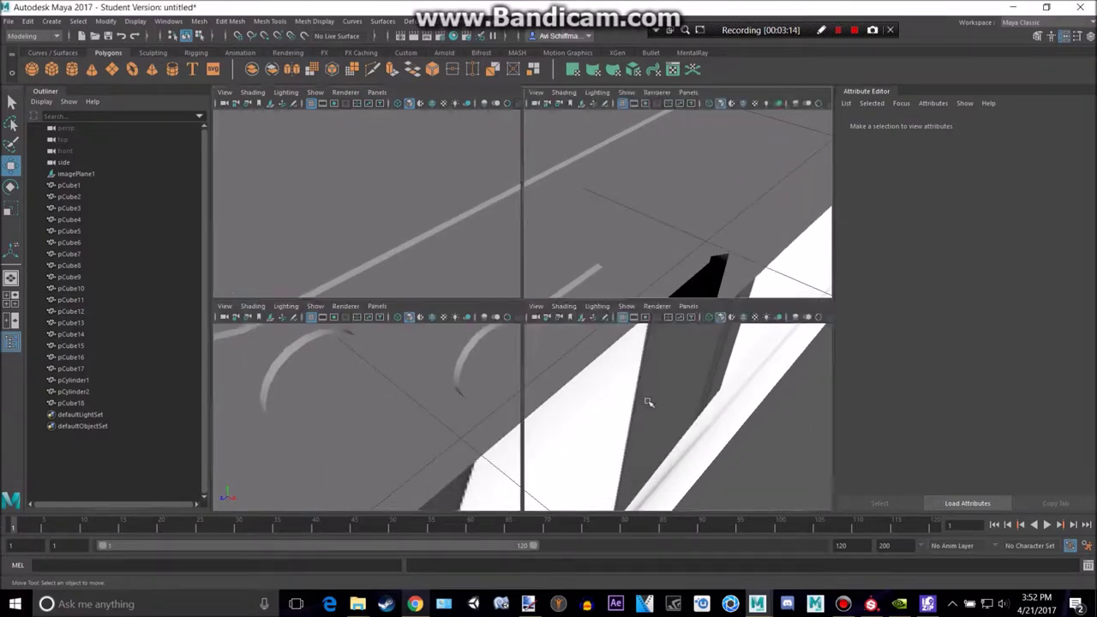
pyautogui.press('space')
pyautogui.scroll(-8, 454, 286)
pyautogui.scroll(6, 458, 282)
pyautogui.keyDown('alt'); pyautogui.moveTo(540, 281); pyautogui.dragTo(641, 308, button='middle'); pyautogui.keyUp('alt')
pyautogui.scroll(-8, 641, 310)
pyautogui.scroll(3, 617, 328)
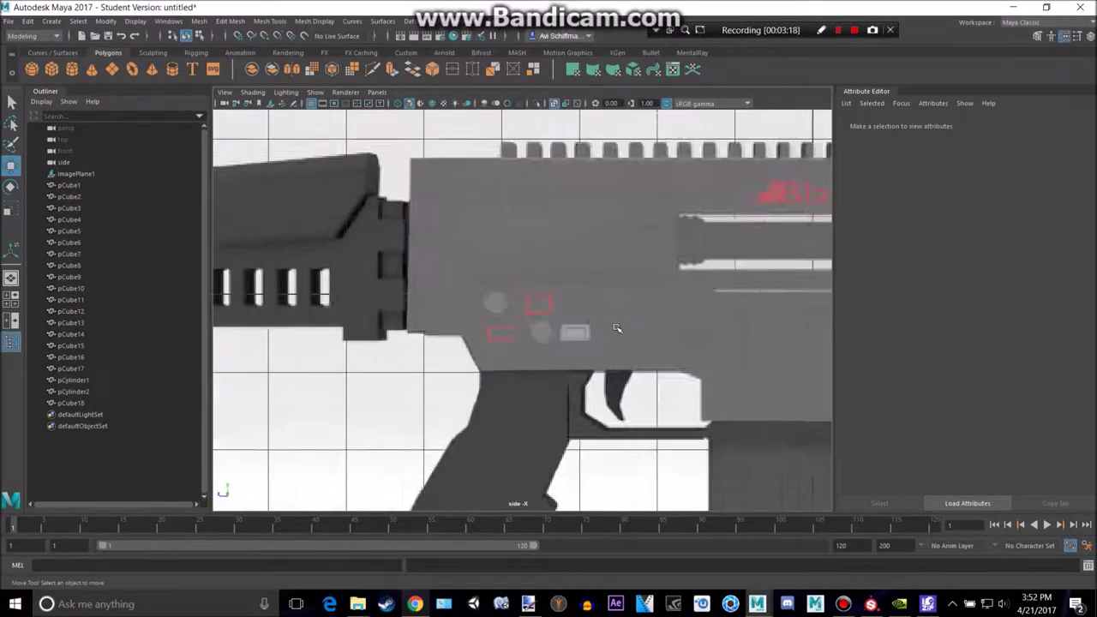
pyautogui.scroll(-5, 616, 328)
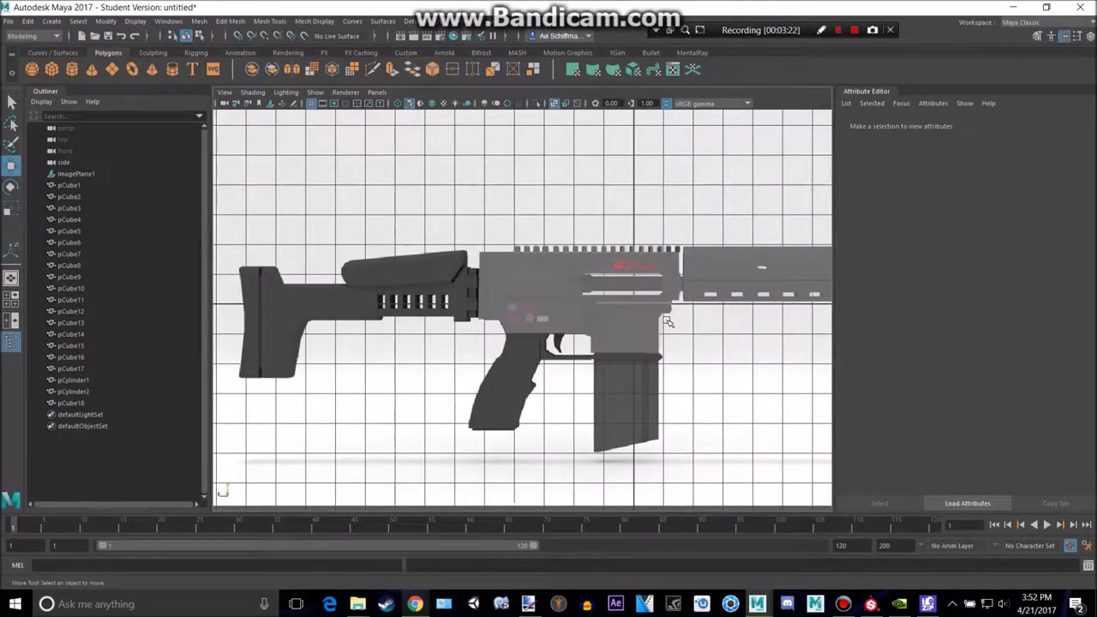
pyautogui.scroll(5, 668, 320)
pyautogui.keyDown('alt'); pyautogui.moveTo(668, 317); pyautogui.dragTo(570, 248, button='middle'); pyautogui.keyUp('alt')
pyautogui.scroll(4, 578, 380)
pyautogui.keyDown('alt'); pyautogui.moveTo(424, 292); pyautogui.dragTo(205, 249, button='middle'); pyautogui.keyUp('alt')
pyautogui.scroll(1, 383, 281)
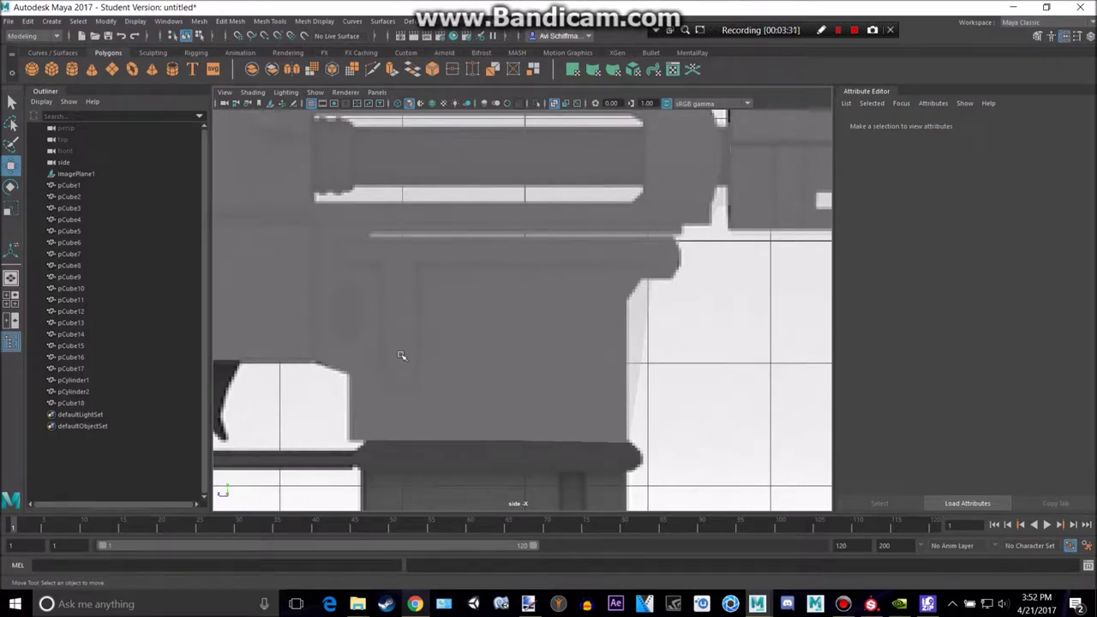
# Show the Modeling Toolkit, select the receiver mesh for component editing, and activate Multi-Cut.
pyautogui.click(1039, 40)
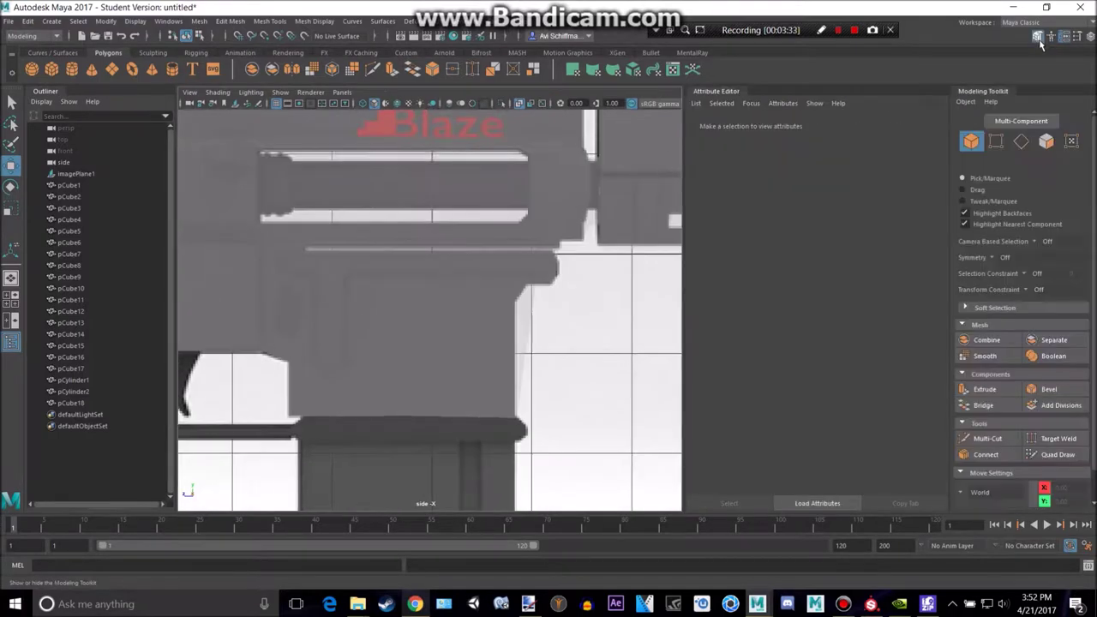
pyautogui.click(1009, 444)
pyautogui.scroll(5, 429, 311)
pyautogui.keyDown('alt'); pyautogui.moveTo(309, 275); pyautogui.dragTo(437, 248, button='middle'); pyautogui.keyUp('alt')
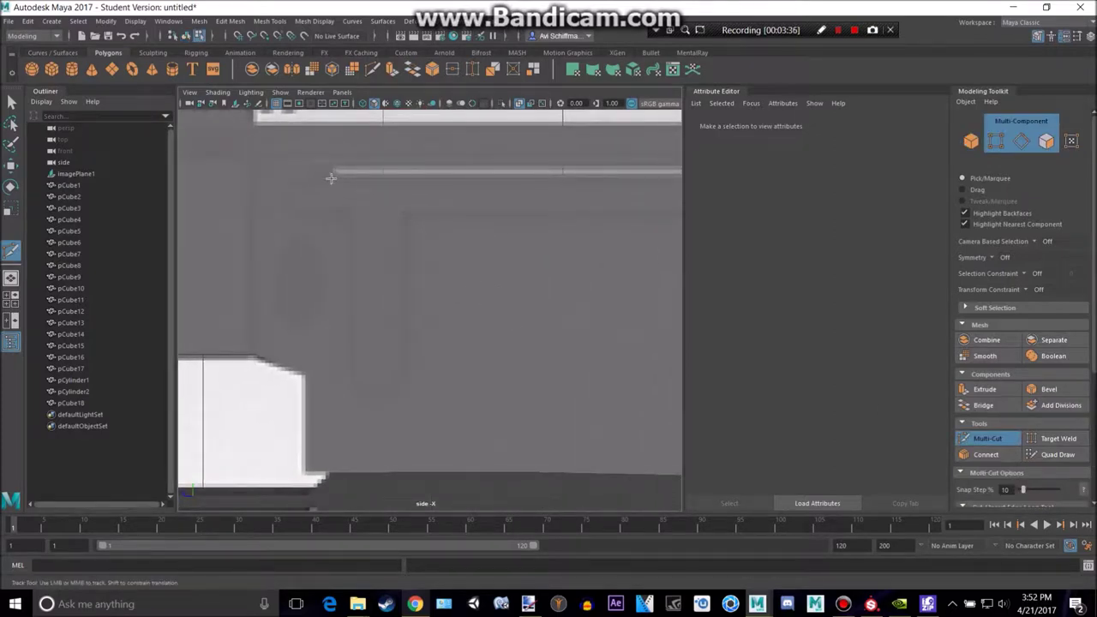
pyautogui.click(256, 354)
pyautogui.keyDown('alt'); pyautogui.moveTo(289, 266); pyautogui.dragTo(533, 287, button='middle'); pyautogui.keyUp('alt')
pyautogui.press('q')
pyautogui.moveTo(478, 256); pyautogui.dragTo(533, 240, button='right')
pyautogui.keyDown('alt'); pyautogui.moveTo(602, 234); pyautogui.dragTo(382, 240, button='middle'); pyautogui.keyUp('alt')
pyautogui.moveTo(473, 215); pyautogui.dragTo(471, 218, button='right')
pyautogui.click(1013, 438)
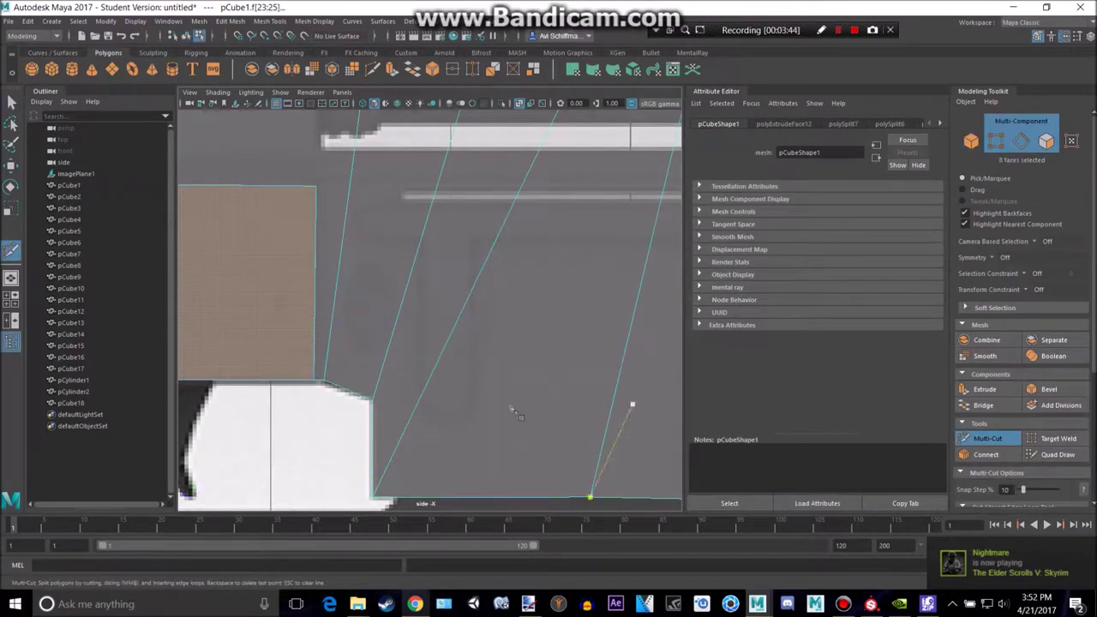
# Start a cut at the receiver's lower corner behind the magazine well and run it up and across to the vertical groove.
pyautogui.keyDown('alt'); pyautogui.moveTo(486, 430); pyautogui.dragTo(450, 332, button='middle'); pyautogui.keyUp('alt')
pyautogui.keyDown('alt'); pyautogui.moveTo(437, 273); pyautogui.dragTo(447, 432, button='middle'); pyautogui.keyUp('alt')
pyautogui.hotkey('ctrl', 'z')
pyautogui.keyDown('alt'); pyautogui.moveTo(395, 357); pyautogui.dragTo(450, 303, button='middle'); pyautogui.keyUp('alt')
pyautogui.click(352, 396)
pyautogui.keyDown('alt'); pyautogui.moveTo(397, 214); pyautogui.dragTo(374, 292, button='middle'); pyautogui.keyUp('alt')
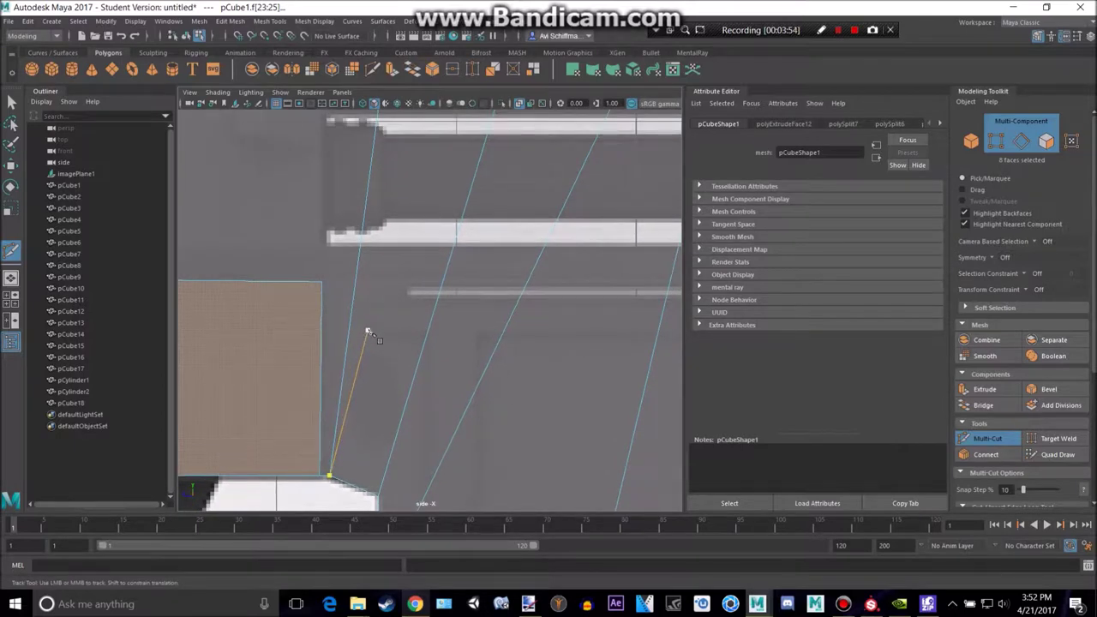
pyautogui.click(429, 331)
pyautogui.keyDown('alt'); pyautogui.moveTo(436, 401); pyautogui.dragTo(431, 336, button='middle'); pyautogui.keyUp('alt')
# Trace the cut down the groove's rear edge and around its rounded lower end.
pyautogui.click(423, 423)
pyautogui.click(425, 442)
pyautogui.click(435, 455)
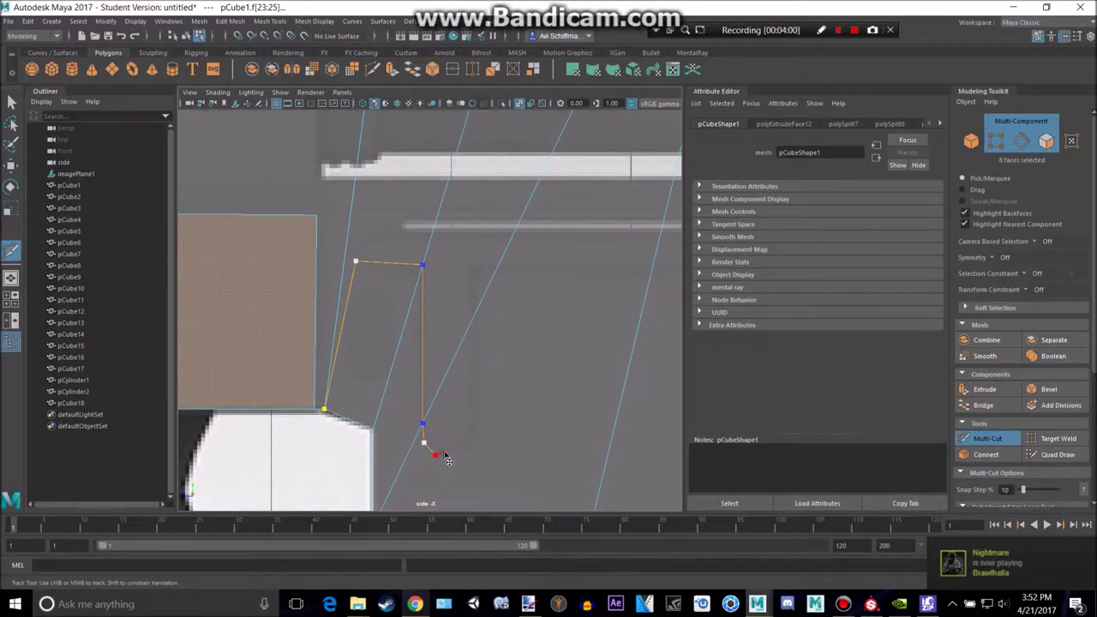
pyautogui.click(459, 450)
pyautogui.click(469, 435)
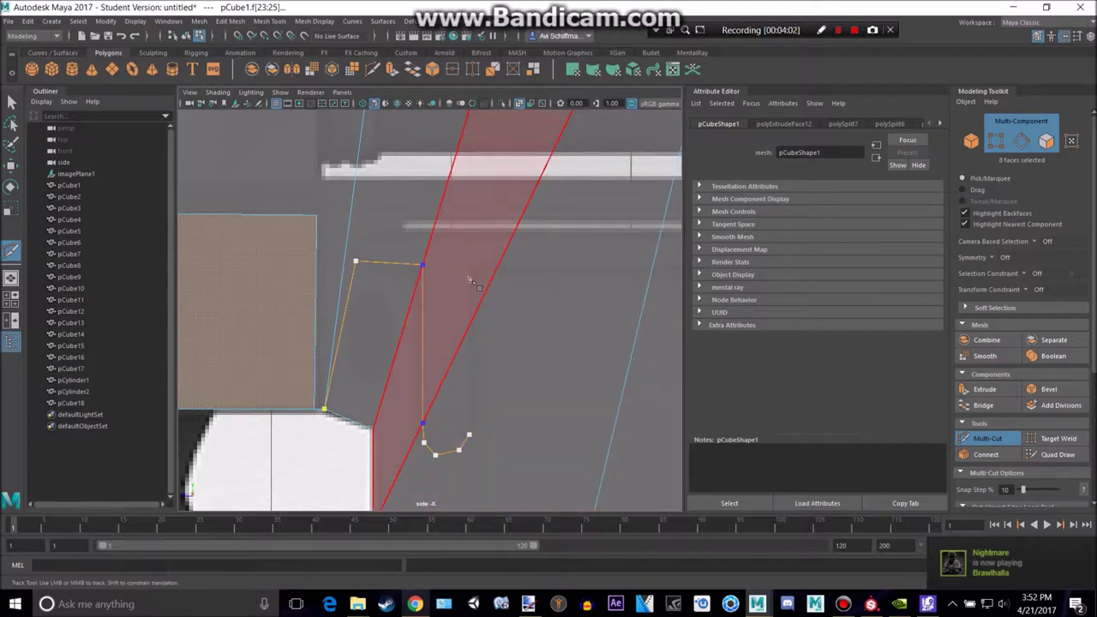
# Carry the cut forward along the magazine well's upper trim and around its rounded front end, just below the thin light line.
pyautogui.keyDown('alt'); pyautogui.moveTo(579, 280); pyautogui.dragTo(249, 299, button='middle'); pyautogui.keyUp('alt')
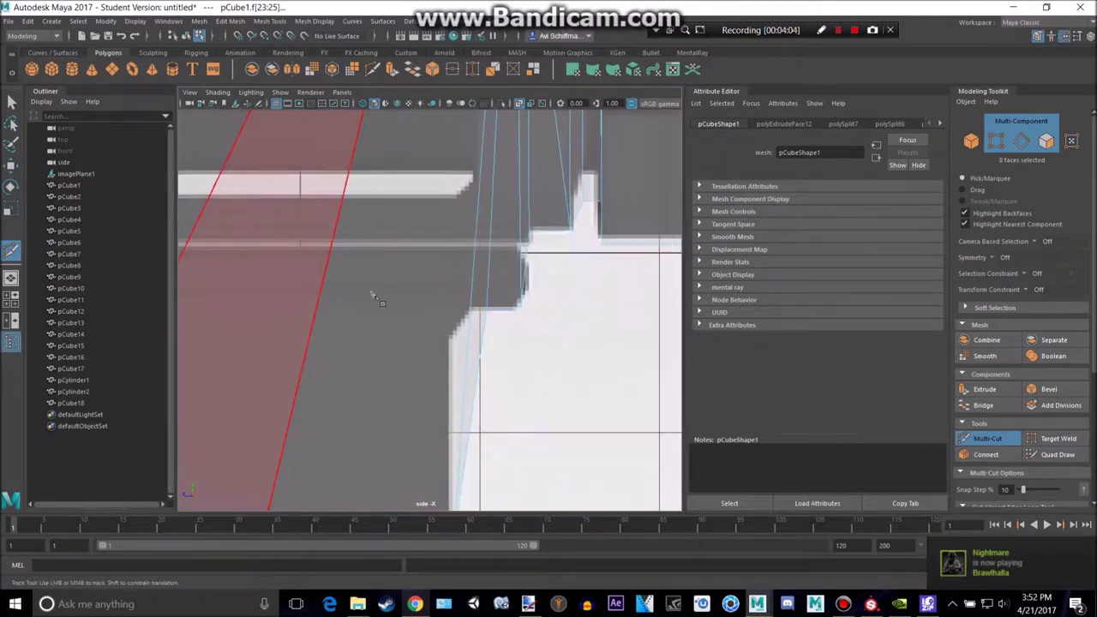
pyautogui.click(488, 290)
pyautogui.scroll(5, 499, 290)
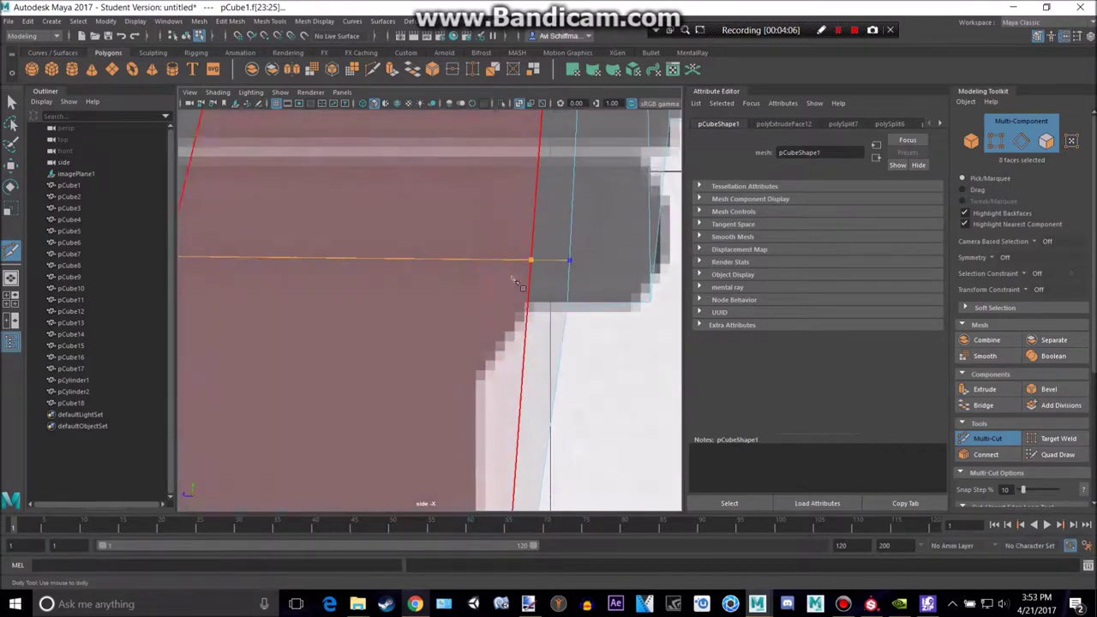
pyautogui.keyDown('alt'); pyautogui.moveTo(563, 262); pyautogui.dragTo(482, 328, button='middle'); pyautogui.keyUp('alt')
pyautogui.hotkey('ctrl', 'z')
pyautogui.click(493, 314)
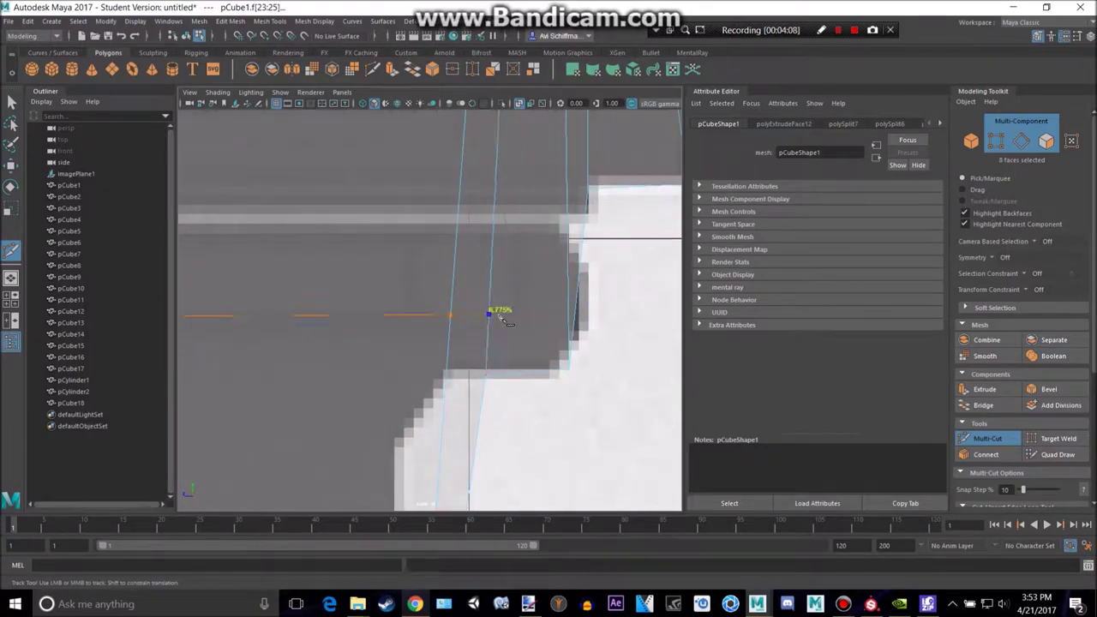
pyautogui.click(512, 315)
pyautogui.click(518, 285)
pyautogui.click(512, 260)
# Run the cut back along the trim's upper edge and around its rounded rear corner.
pyautogui.keyDown('alt'); pyautogui.moveTo(406, 257); pyautogui.dragTo(643, 311, button='middle'); pyautogui.keyUp('alt')
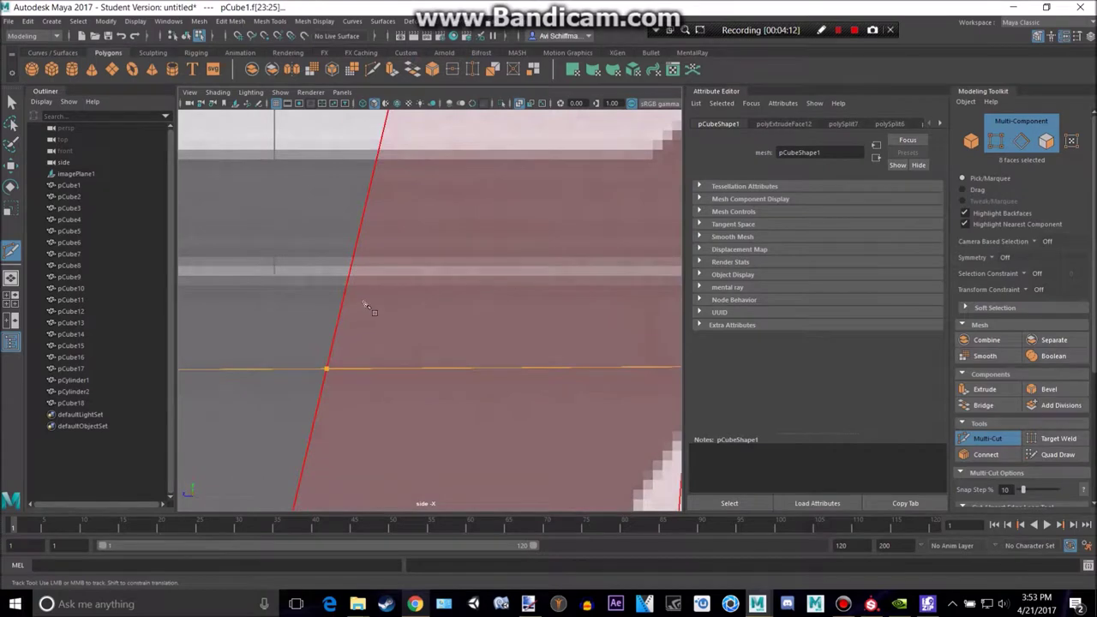
pyautogui.scroll(-7, 369, 299)
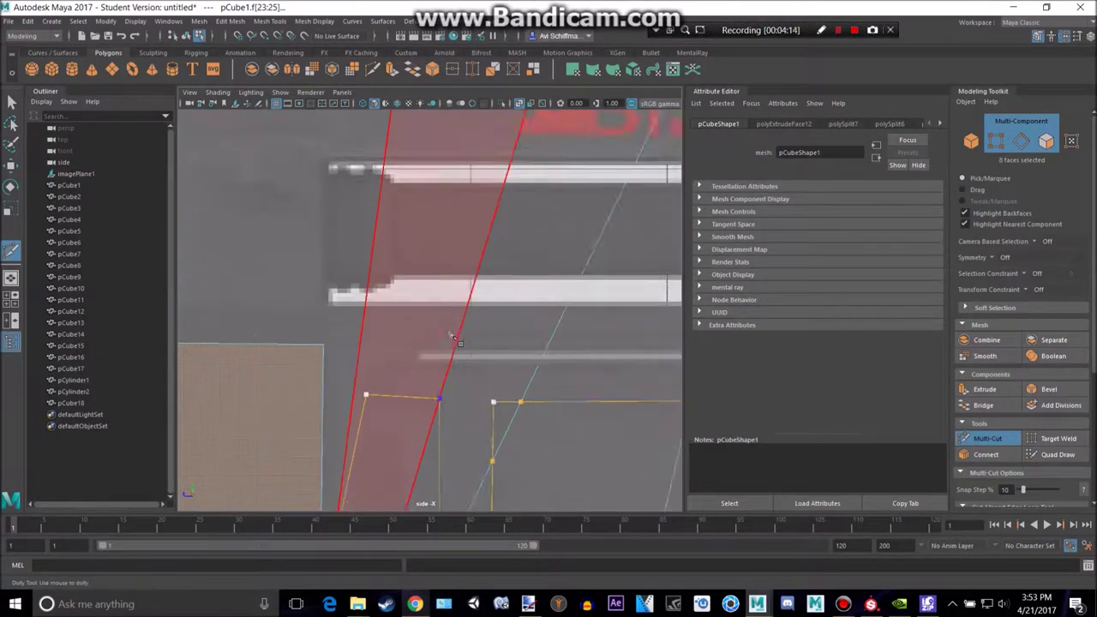
pyautogui.keyDown('alt'); pyautogui.moveTo(470, 341); pyautogui.dragTo(341, 328, button='middle'); pyautogui.keyUp('alt')
pyautogui.click(282, 330)
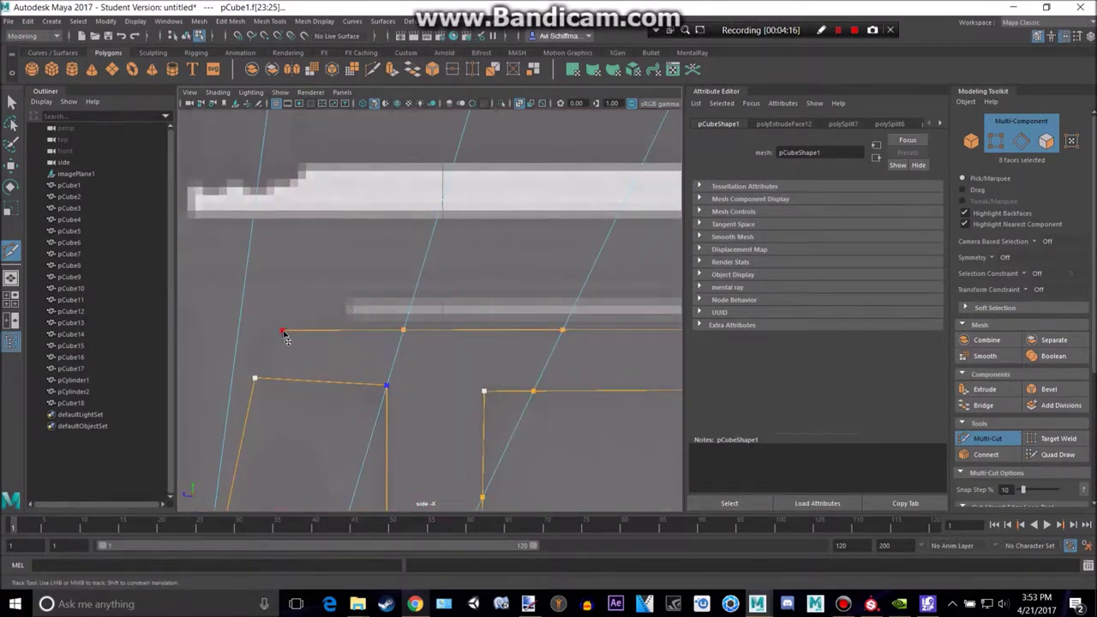
pyautogui.click(255, 341)
pyautogui.click(249, 355)
pyautogui.click(260, 380)
# Close the trim outline at its starting vertex behind the magazine well and apply the cut.
pyautogui.scroll(-8, 264, 396)
pyautogui.keyDown('alt'); pyautogui.moveTo(320, 417); pyautogui.dragTo(358, 368, button='middle'); pyautogui.keyUp('alt')
pyautogui.scroll(5, 396, 351)
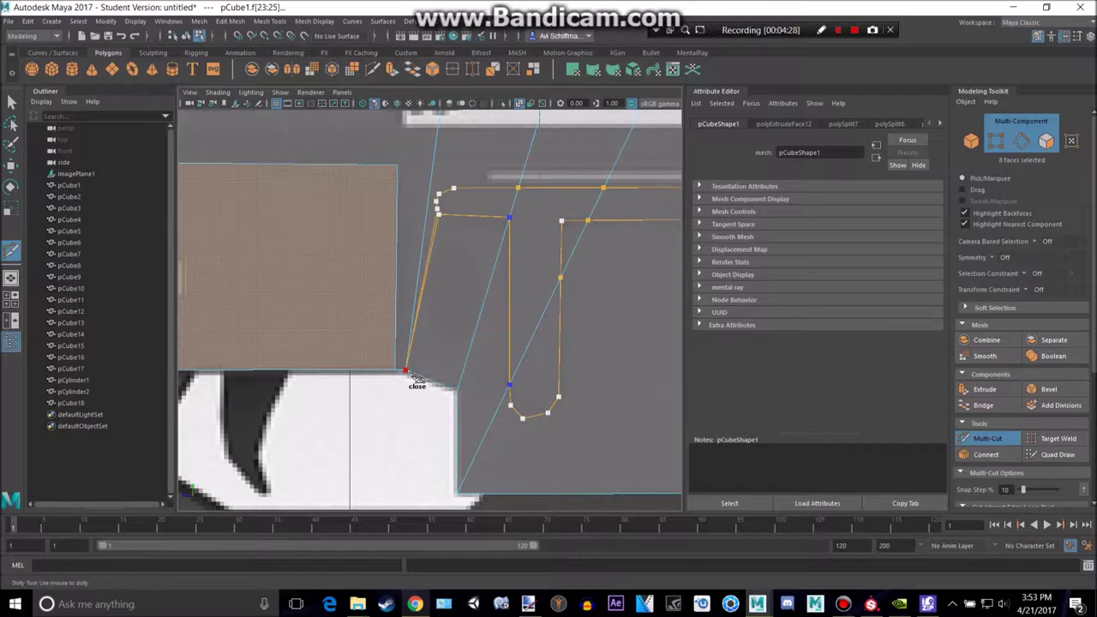
pyautogui.click(406, 370)
pyautogui.scroll(4, 431, 363)
pyautogui.rightClick(463, 309)
# Cut a short edge joining the two neighbouring vertices at the trim outline's rear lower corner.
pyautogui.keyDown('alt'); pyautogui.moveTo(467, 247); pyautogui.dragTo(469, 290, button='middle'); pyautogui.keyUp('alt')
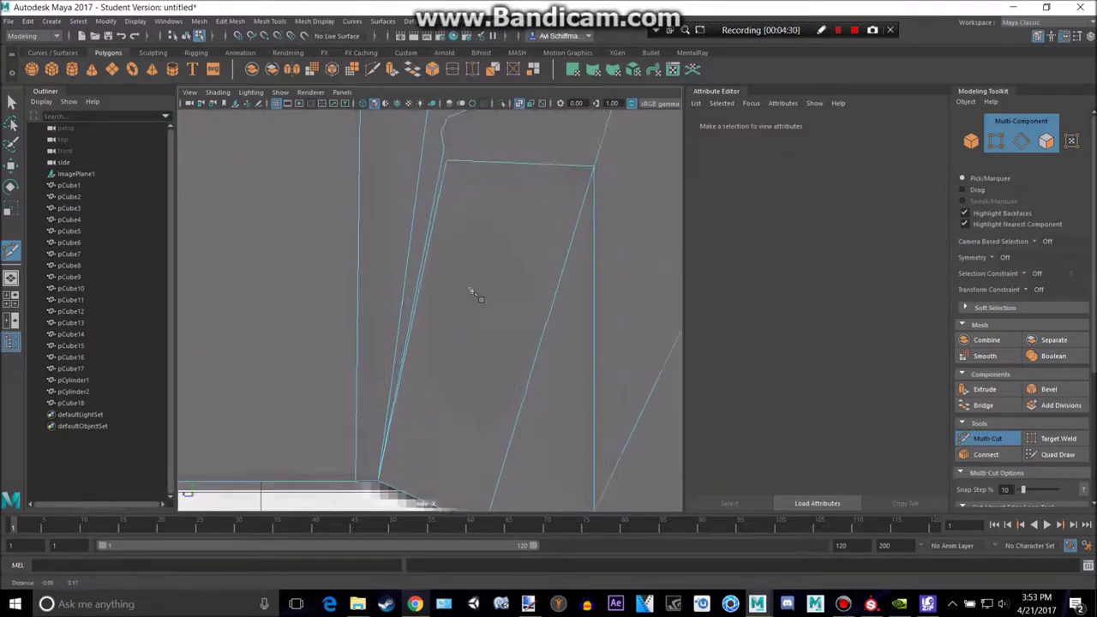
pyautogui.scroll(4, 470, 293)
pyautogui.click(482, 241)
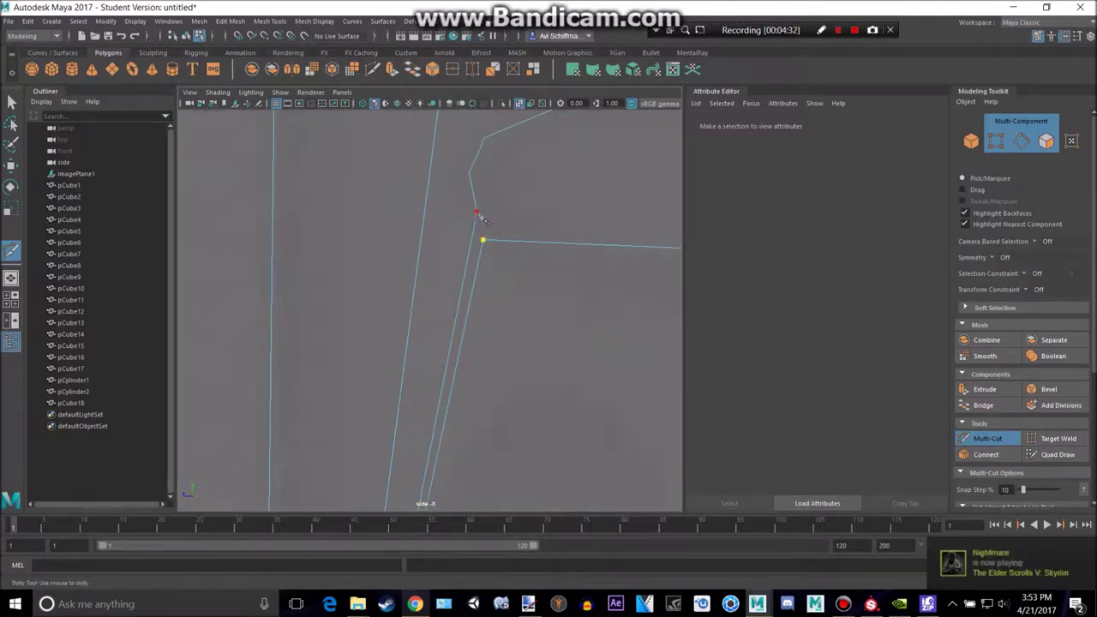
pyautogui.click(478, 212)
pyautogui.rightClick(562, 366)
# Examine the finished trim cut along the magazine well in the side and perspective views.
pyautogui.scroll(-12, 557, 350)
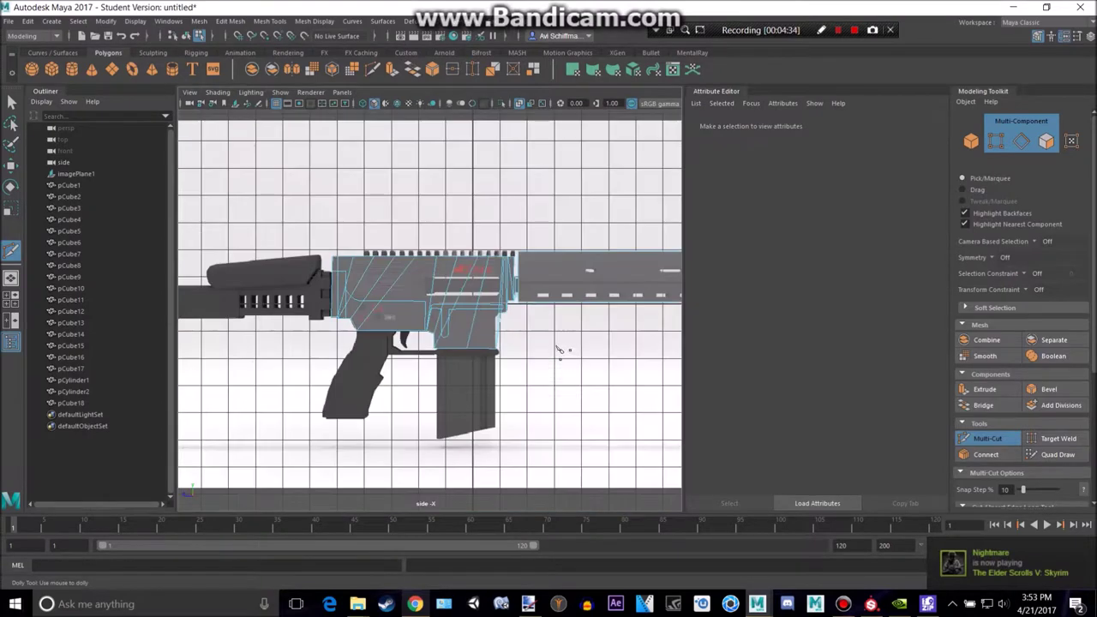
pyautogui.scroll(6, 557, 350)
pyautogui.keyDown('alt'); pyautogui.moveTo(590, 330); pyautogui.dragTo(377, 311, button='middle'); pyautogui.keyUp('alt')
pyautogui.keyDown('alt'); pyautogui.moveTo(576, 282); pyautogui.dragTo(650, 274, button='middle'); pyautogui.keyUp('alt')
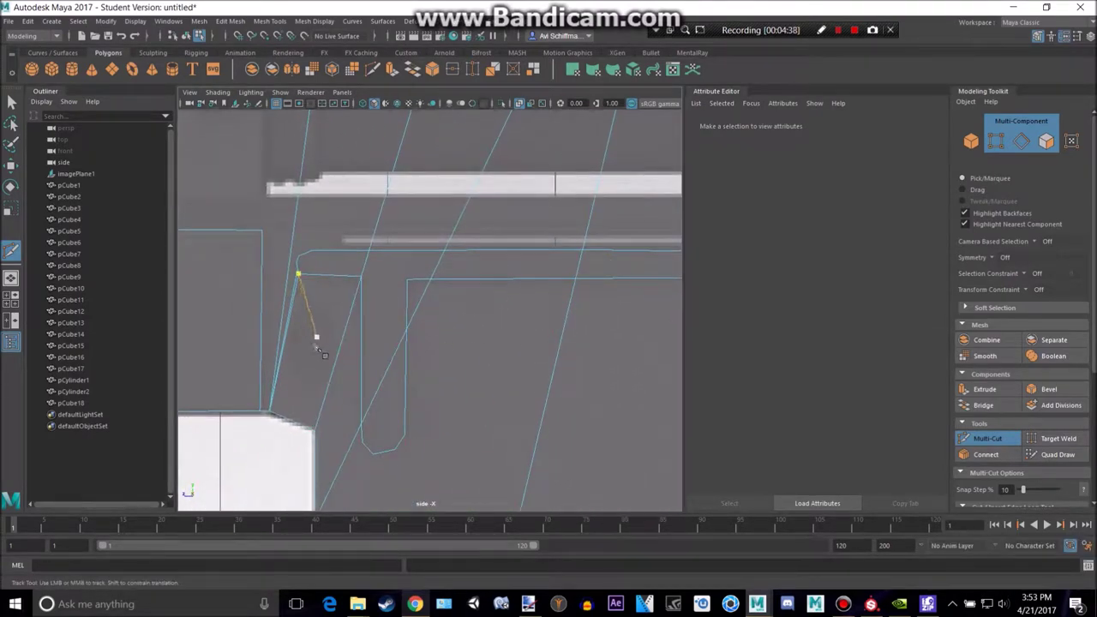
pyautogui.keyDown('alt'); pyautogui.moveTo(462, 362); pyautogui.dragTo(446, 341, button='middle'); pyautogui.keyUp('alt')
pyautogui.press('space')
pyautogui.press('space')
pyautogui.keyDown('alt'); pyautogui.moveTo(530, 197); pyautogui.dragTo(522, 260); pyautogui.keyUp('alt')
pyautogui.keyDown('alt'); pyautogui.moveTo(624, 237); pyautogui.dragTo(394, 360, button='middle'); pyautogui.keyUp('alt')
pyautogui.keyDown('alt'); pyautogui.moveTo(498, 227); pyautogui.dragTo(539, 210); pyautogui.keyUp('alt')
pyautogui.keyDown('alt'); pyautogui.moveTo(539, 211); pyautogui.dragTo(353, 171, button='middle'); pyautogui.keyUp('alt')
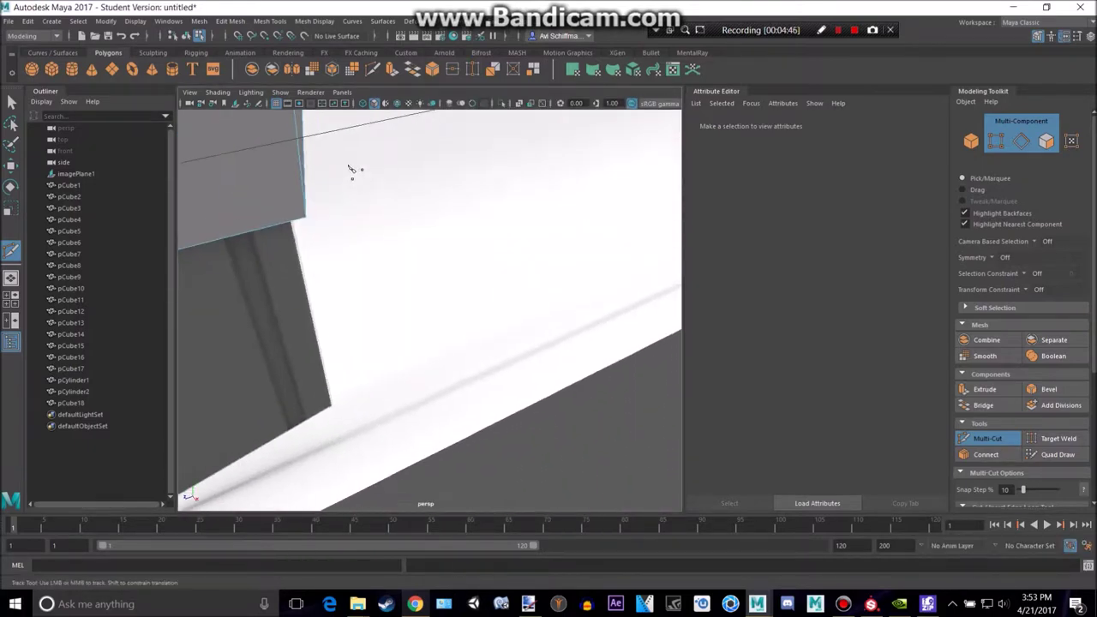
pyautogui.keyDown('alt'); pyautogui.moveTo(352, 171); pyautogui.dragTo(403, 206); pyautogui.keyUp('alt')
pyautogui.keyDown('alt'); pyautogui.moveTo(402, 205); pyautogui.dragTo(511, 251, button='middle'); pyautogui.keyUp('alt')
# Select the receiver faces inside the trim outline, from the rounded rear end and vertical groove to the rounded front end.
pyautogui.rightClick(491, 309)
pyautogui.moveTo(492, 310); pyautogui.dragTo(491, 298, button='right')
pyautogui.press('q')
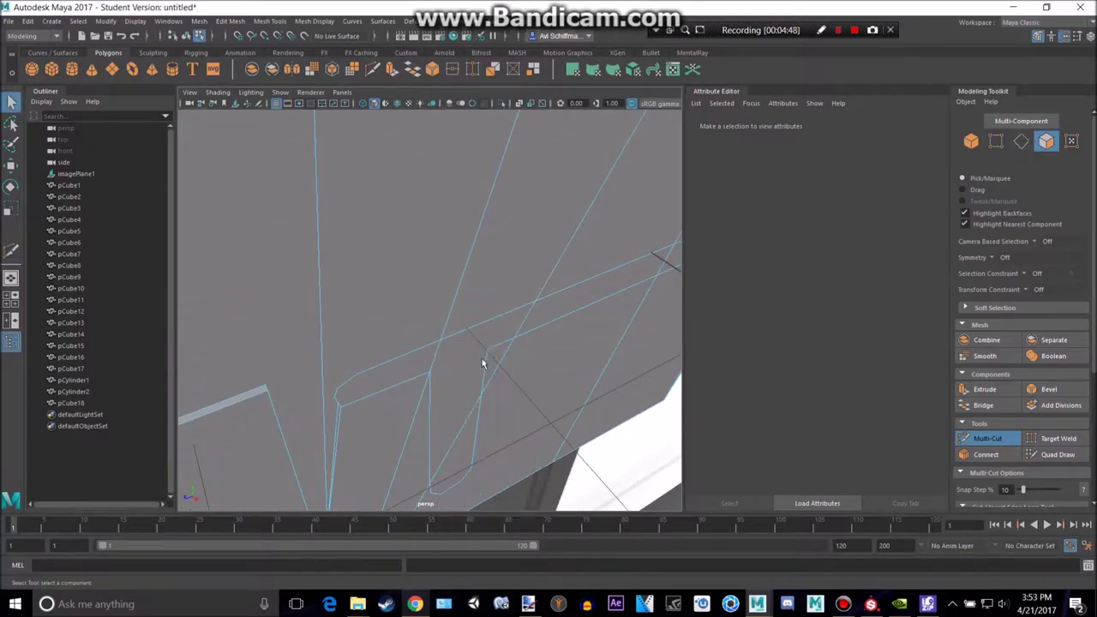
pyautogui.keyDown('alt'); pyautogui.moveTo(488, 351); pyautogui.dragTo(459, 333, button='middle'); pyautogui.keyUp('alt')
pyautogui.click(407, 375)
pyautogui.click(408, 377)
pyautogui.keyDown('shift'); pyautogui.click(391, 291); pyautogui.keyUp('shift')
pyautogui.keyDown('shift'); pyautogui.click(319, 257); pyautogui.keyUp('shift')
pyautogui.keyDown('shift'); pyautogui.click(557, 191); pyautogui.keyUp('shift')
pyautogui.keyDown('alt'); pyautogui.moveTo(557, 189); pyautogui.dragTo(435, 229, button='middle'); pyautogui.keyUp('alt')
pyautogui.keyDown('shift'); pyautogui.click(322, 259); pyautogui.keyUp('shift')
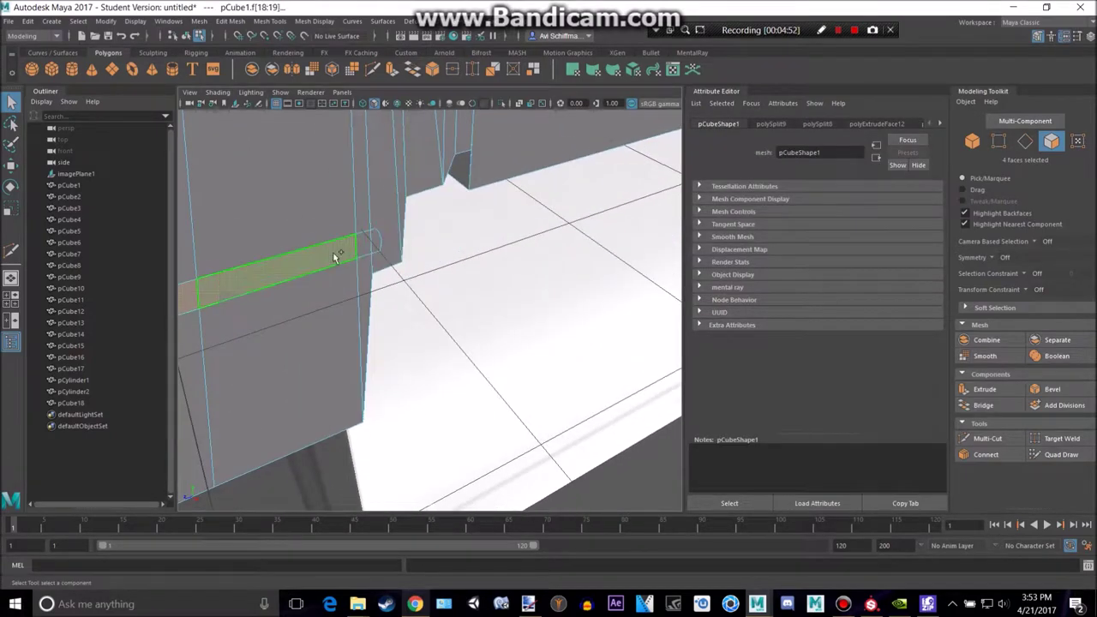
pyautogui.keyDown('shift'); pyautogui.click(378, 247); pyautogui.keyUp('shift')
pyautogui.keyDown('alt'); pyautogui.moveTo(331, 341); pyautogui.dragTo(448, 303, button='middle'); pyautogui.keyUp('alt')
# Extrude the selected trim faces outward with a local Z translation of 0.013.
pyautogui.hotkey('ctrl', 'e')
pyautogui.moveTo(563, 201); pyautogui.dragTo(568, 204)
pyautogui.keyDown('alt'); pyautogui.moveTo(503, 274); pyautogui.dragTo(480, 258); pyautogui.keyUp('alt')
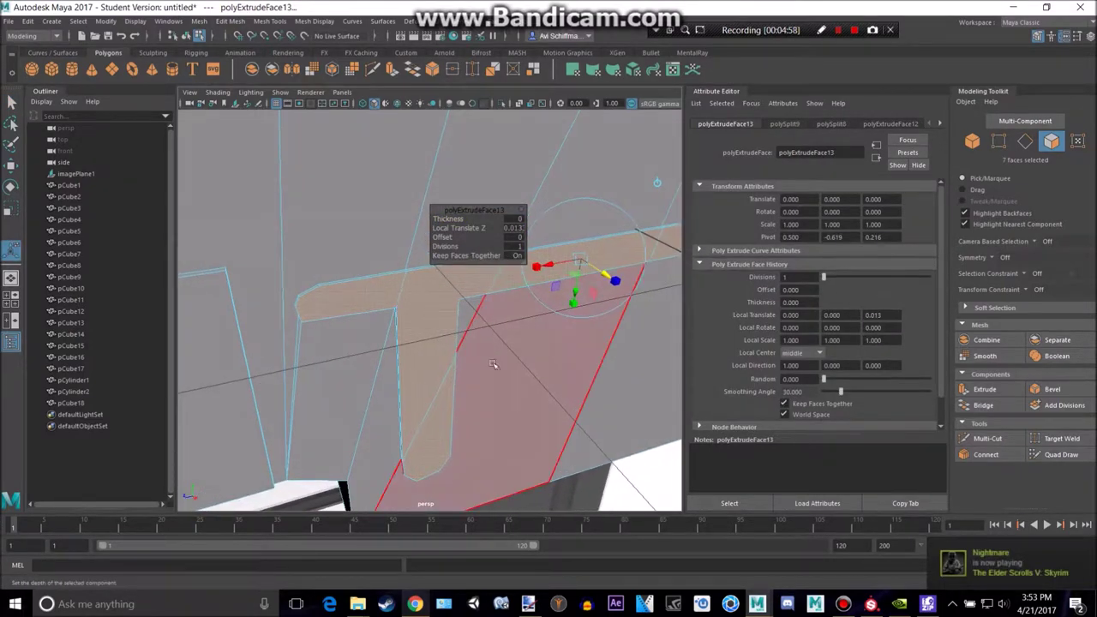
# Create a polygon cylinder and rotate it -90 degrees about Z so its round cap faces the side view.
pyautogui.press('space')
pyautogui.press('space')
pyautogui.keyDown('alt'); pyautogui.moveTo(354, 327); pyautogui.dragTo(597, 306, button='middle'); pyautogui.keyUp('alt')
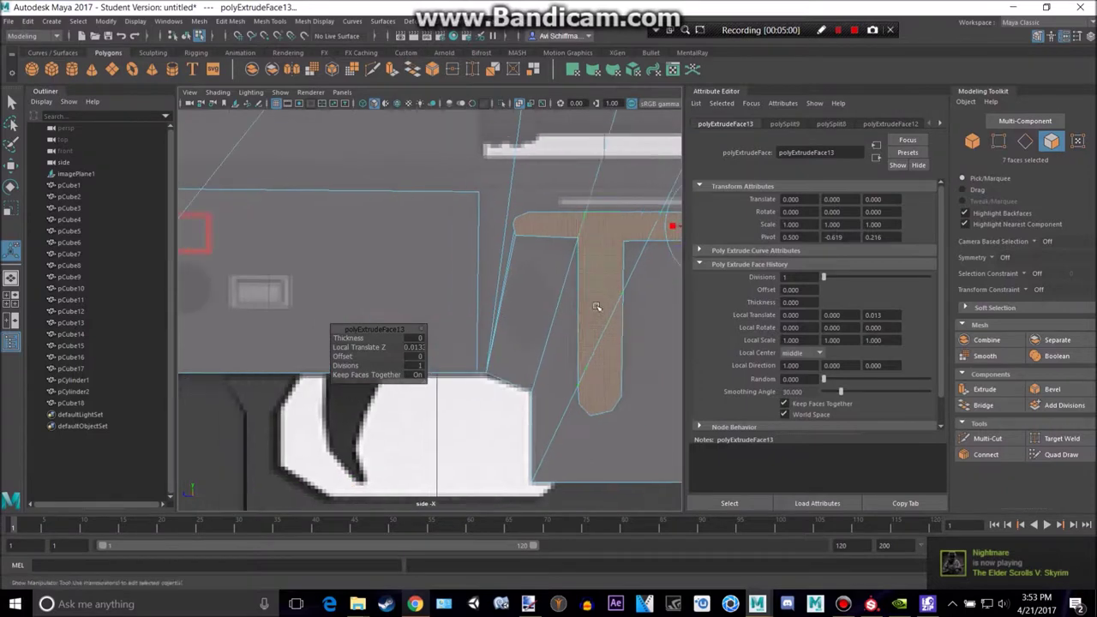
pyautogui.click(73, 69)
pyautogui.scroll(-5, 419, 285)
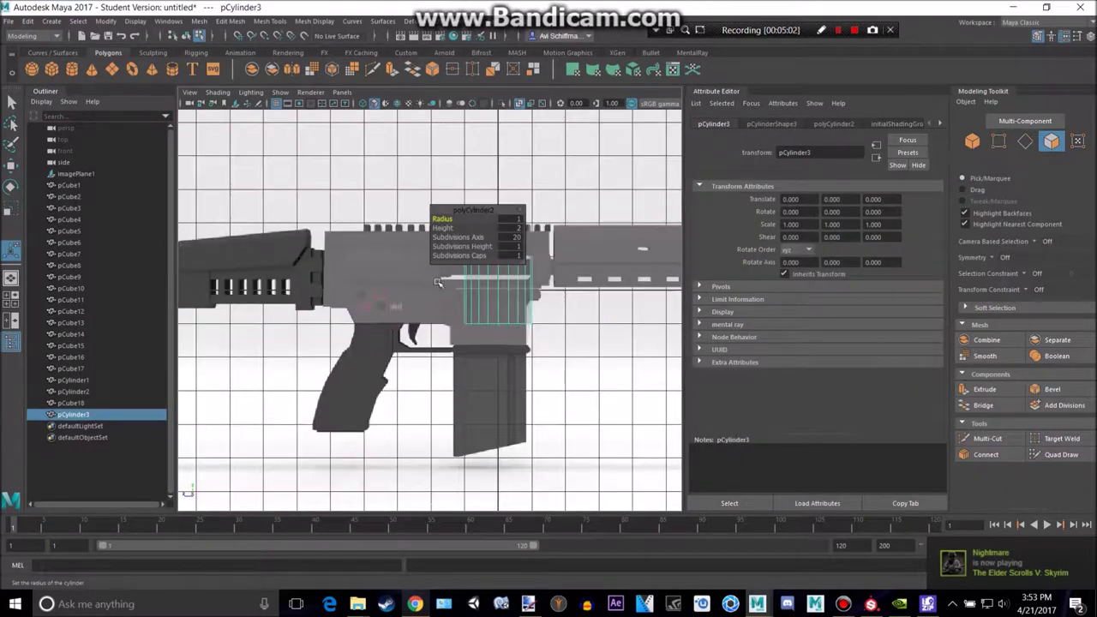
pyautogui.scroll(2, 440, 284)
pyautogui.keyDown('alt'); pyautogui.moveTo(543, 237); pyautogui.dragTo(475, 298, button='middle'); pyautogui.keyUp('alt')
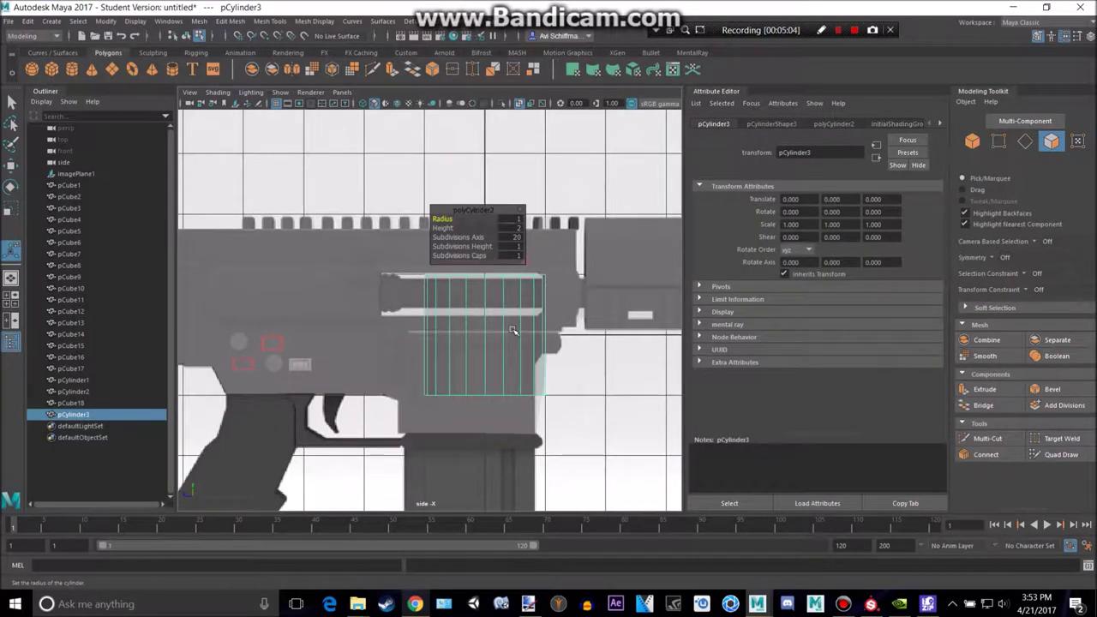
pyautogui.press('e')
pyautogui.moveTo(485, 325); pyautogui.dragTo(486, 400)
# Place the cylinder over the oval button behind the trim's groove and scale its cap to 0.248 by 0.158.
pyautogui.scroll(4, 539, 363)
pyautogui.press('w')
pyautogui.moveTo(543, 362); pyautogui.dragTo(364, 430)
pyautogui.press('f')
pyautogui.moveTo(445, 319); pyautogui.dragTo(191, 356)
pyautogui.scroll(4, 374, 362)
pyautogui.moveTo(430, 364); pyautogui.dragTo(432, 392)
pyautogui.press('w')
pyautogui.press('r')
pyautogui.moveTo(432, 312); pyautogui.dragTo(417, 318)
# Flatten the oval cylinder to a Y scale of 0.013 and move it onto the receiver's side surface at X 0.503.
pyautogui.press('space')
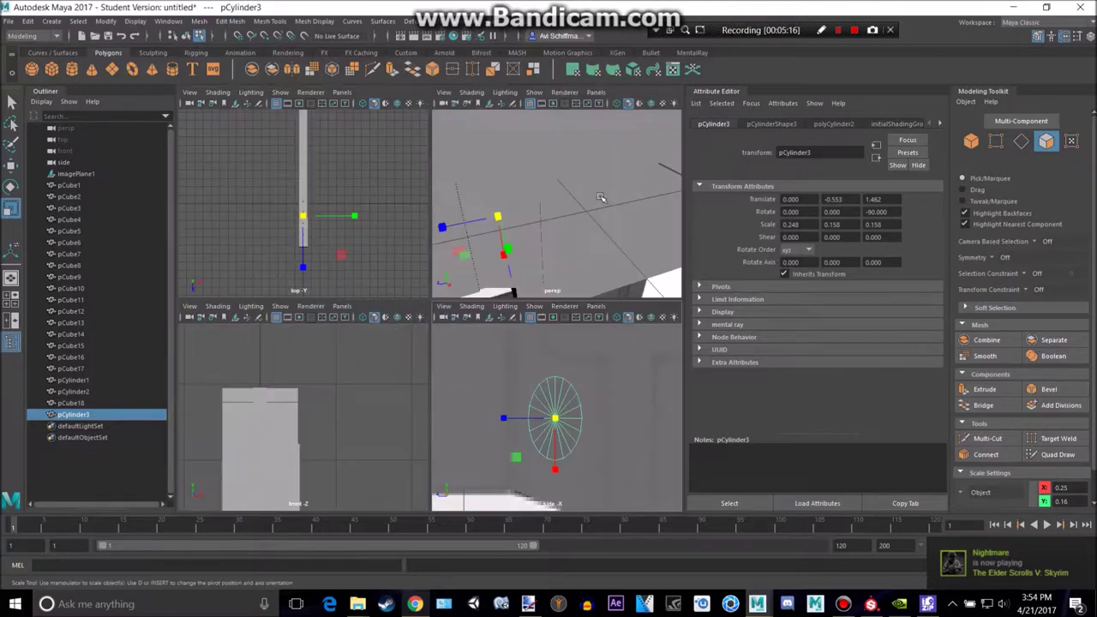
pyautogui.press('space')
pyautogui.keyDown('alt'); pyautogui.moveTo(580, 210); pyautogui.dragTo(597, 370); pyautogui.keyUp('alt')
pyautogui.press('w')
pyautogui.press('r')
pyautogui.press('w')
pyautogui.keyDown('alt'); pyautogui.moveTo(338, 374); pyautogui.dragTo(513, 315); pyautogui.keyUp('alt')
pyautogui.moveTo(425, 390); pyautogui.dragTo(429, 392)
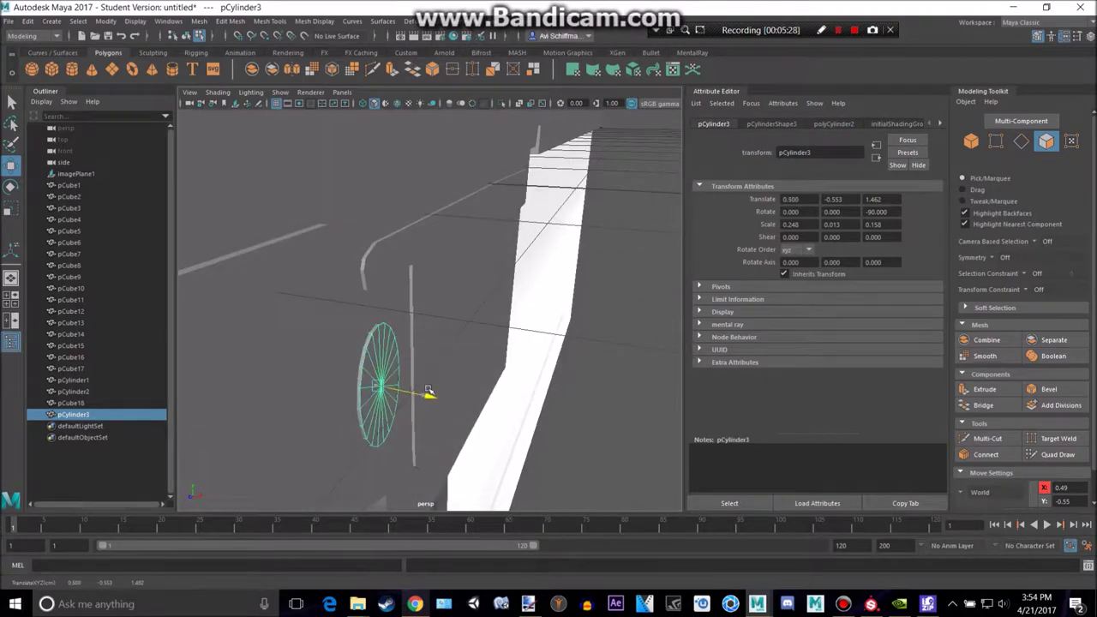
pyautogui.scroll(-4, 433, 391)
pyautogui.keyDown('alt'); pyautogui.moveTo(516, 356); pyautogui.dragTo(545, 375); pyautogui.keyUp('alt')
pyautogui.keyDown('alt'); pyautogui.moveTo(425, 230); pyautogui.dragTo(421, 230); pyautogui.keyUp('alt')
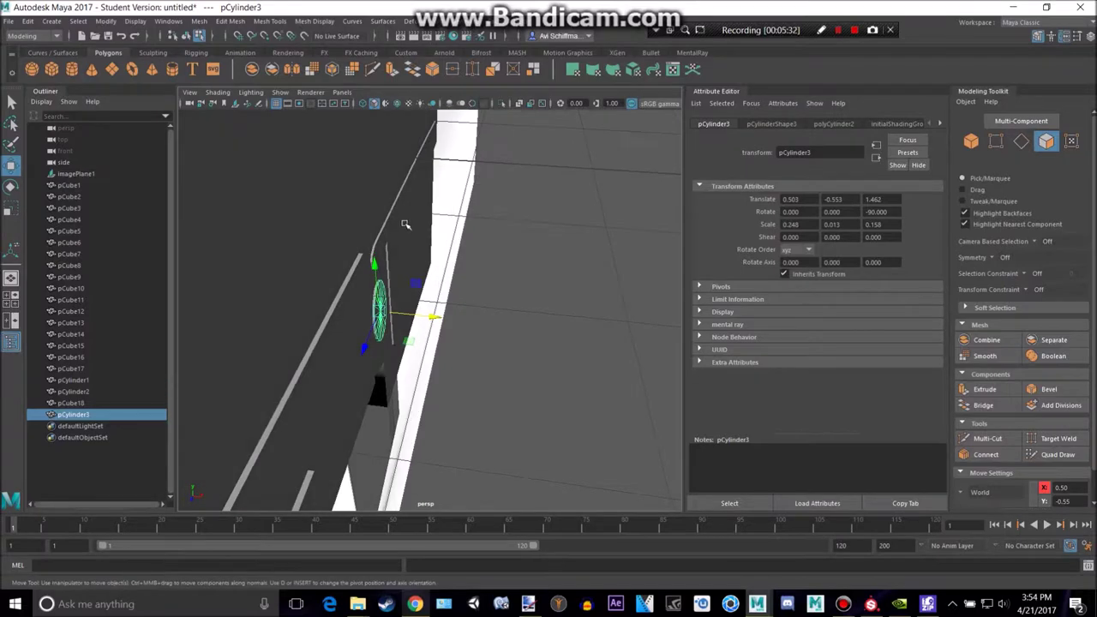
# Reselect all front faces of the extruded trim on the receiver, including its rounded front end.
pyautogui.moveTo(406, 225); pyautogui.dragTo(406, 257, button='right')
pyautogui.scroll(4, 407, 224)
pyautogui.moveTo(457, 232); pyautogui.dragTo(461, 233)
pyautogui.hotkey('ctrl', 'z')
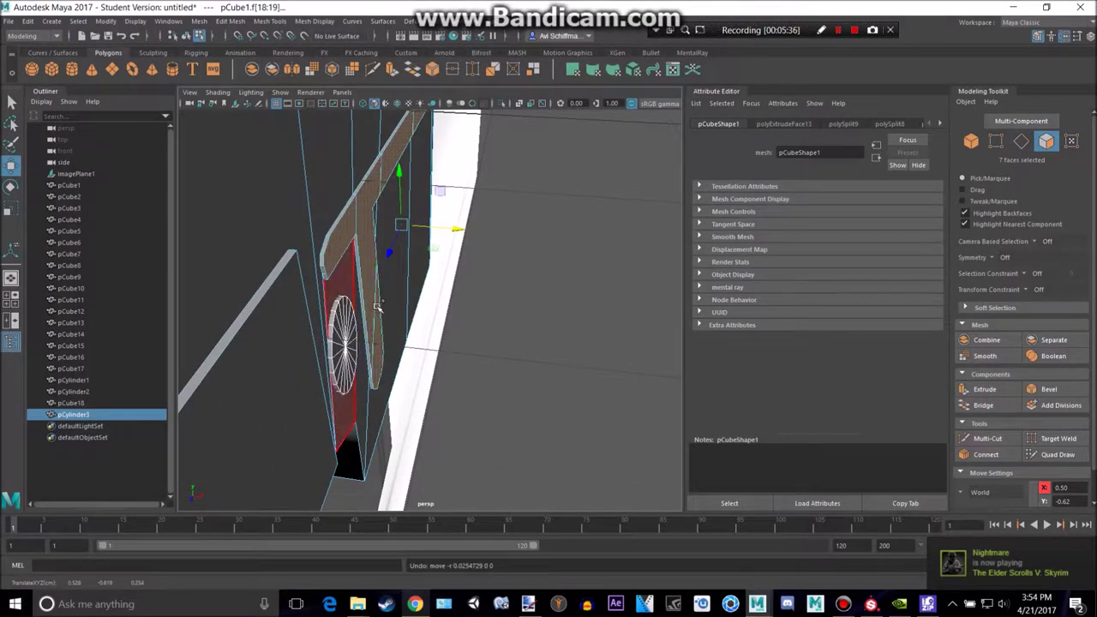
pyautogui.click(366, 221)
pyautogui.keyDown('alt'); pyautogui.moveTo(367, 238); pyautogui.dragTo(497, 432); pyautogui.keyUp('alt')
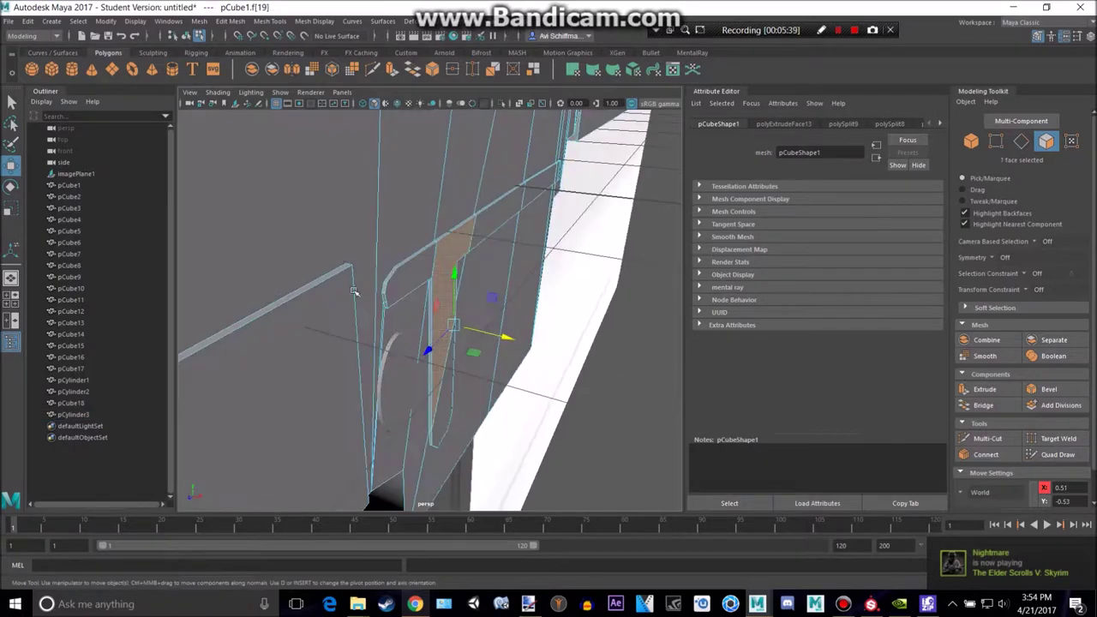
pyautogui.keyDown('shift'); pyautogui.click(409, 268); pyautogui.keyUp('shift')
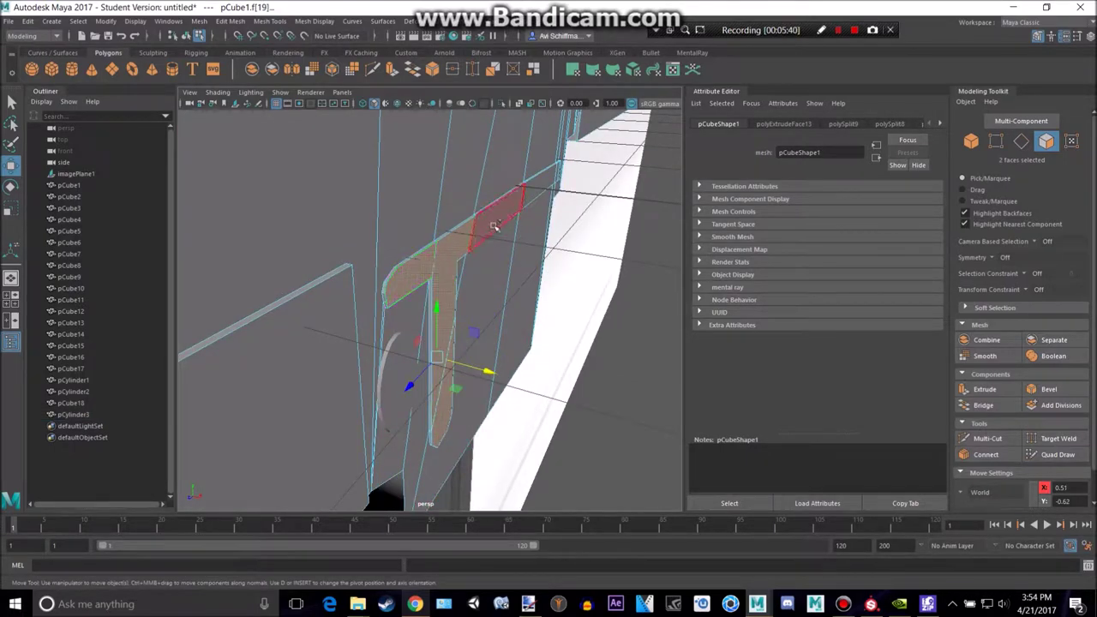
pyautogui.keyDown('alt'); pyautogui.moveTo(583, 218); pyautogui.dragTo(511, 233, button='middle'); pyautogui.keyUp('alt')
pyautogui.keyDown('alt'); pyautogui.moveTo(507, 235); pyautogui.dragTo(395, 249); pyautogui.keyUp('alt')
pyautogui.keyDown('alt'); pyautogui.moveTo(557, 283); pyautogui.dragTo(521, 291, button='middle'); pyautogui.keyUp('alt')
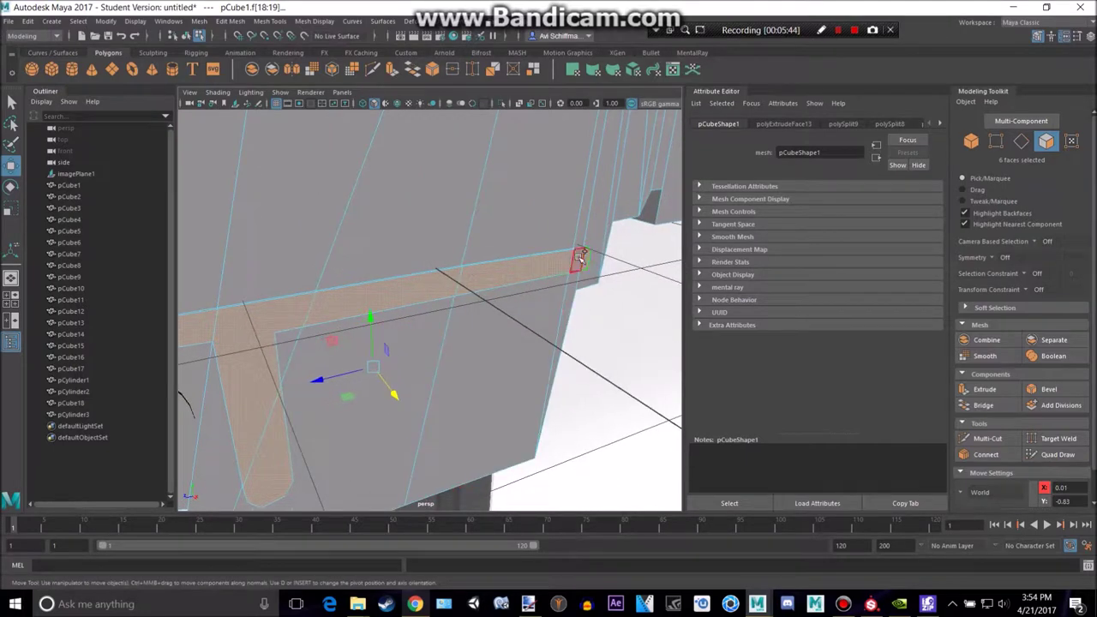
pyautogui.keyDown('shift'); pyautogui.click(292, 322); pyautogui.keyUp('shift')
pyautogui.keyDown('alt'); pyautogui.moveTo(292, 322); pyautogui.dragTo(608, 324); pyautogui.keyUp('alt')
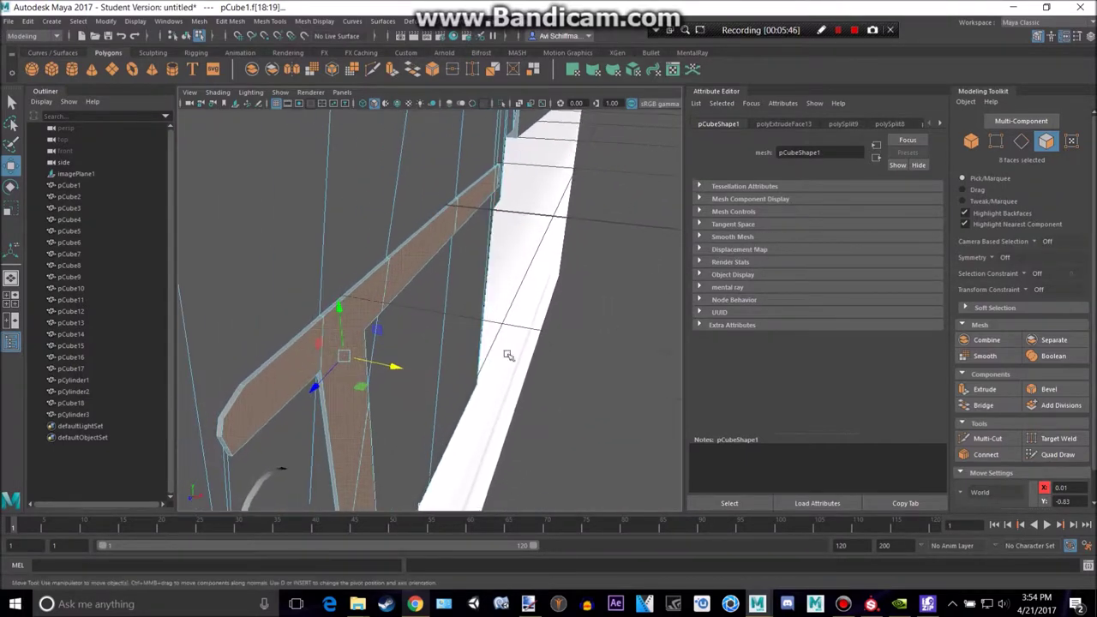
# Move the selected trim faces slightly farther outward along X and clear the selection.
pyautogui.moveTo(397, 366); pyautogui.dragTo(405, 368)
pyautogui.keyDown('alt'); pyautogui.moveTo(405, 368); pyautogui.dragTo(494, 361); pyautogui.keyUp('alt')
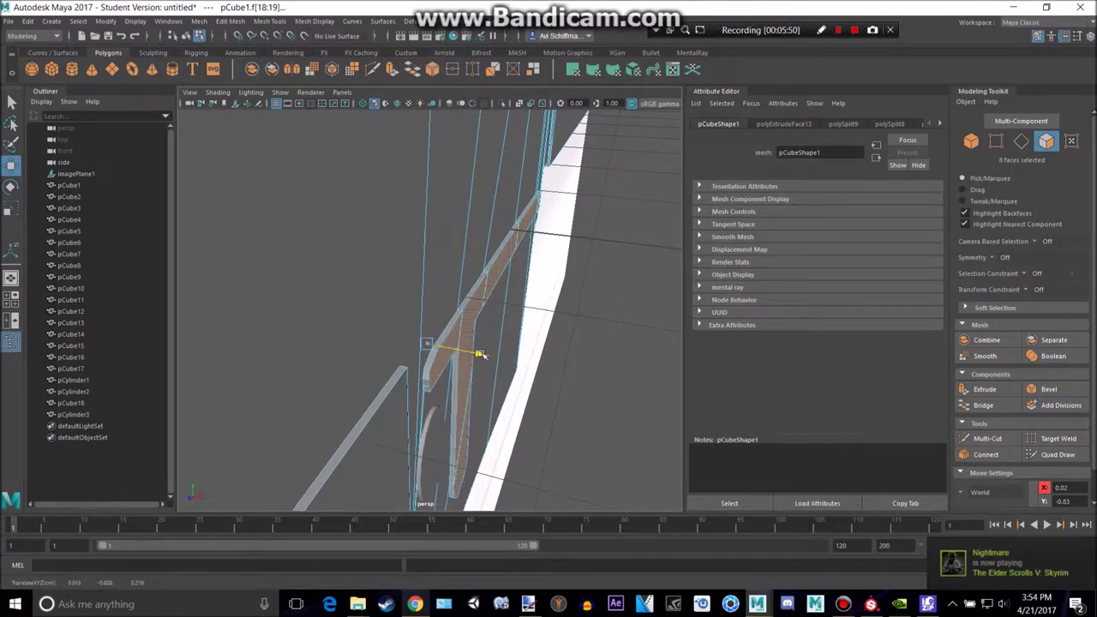
pyautogui.keyDown('alt'); pyautogui.moveTo(560, 346); pyautogui.dragTo(476, 310); pyautogui.keyUp('alt')
pyautogui.scroll(6, 560, 300)
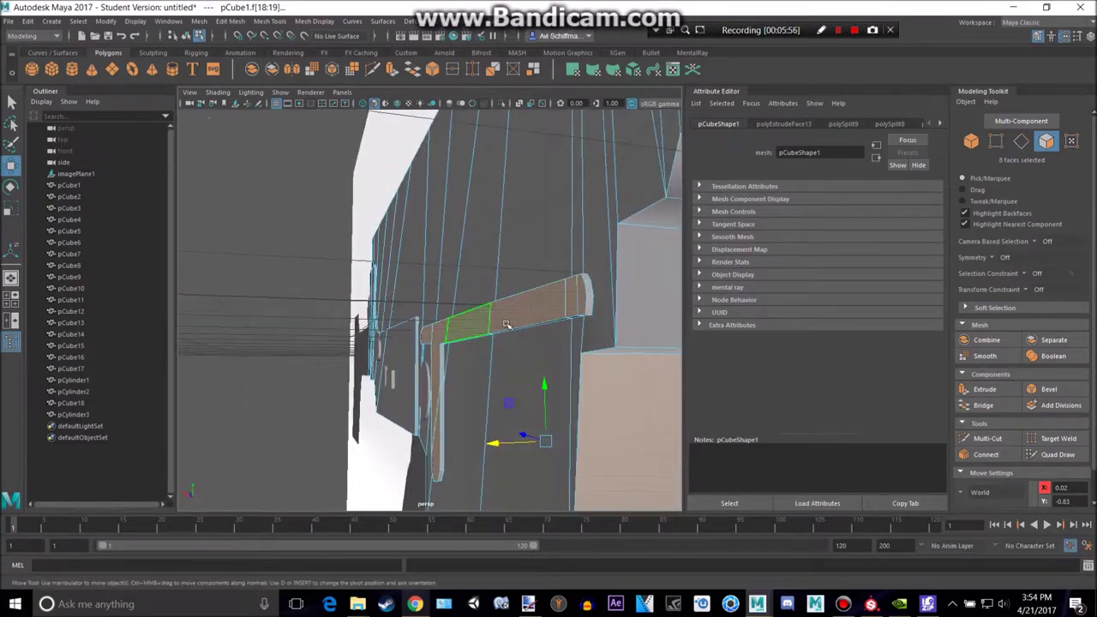
pyautogui.scroll(-4, 509, 329)
pyautogui.click(545, 383)
pyautogui.scroll(-4, 541, 382)
pyautogui.click(304, 247)
# Return the receiver to object mode and deselect it.
pyautogui.keyDown('alt'); pyautogui.moveTo(318, 260); pyautogui.dragTo(421, 287); pyautogui.keyUp('alt')
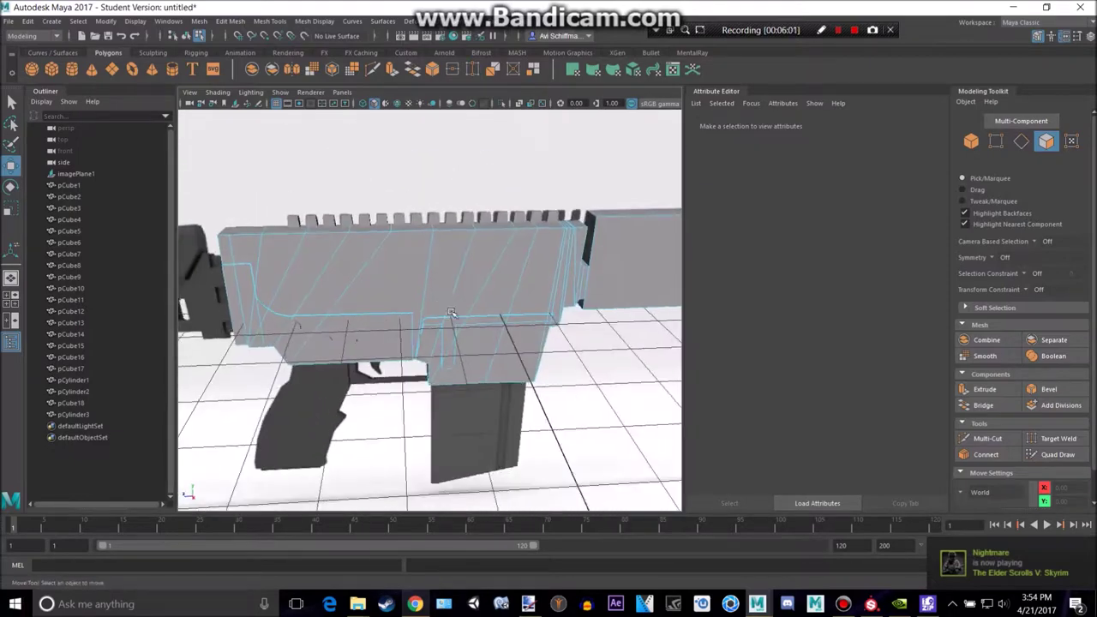
pyautogui.scroll(5, 463, 316)
pyautogui.keyDown('alt'); pyautogui.moveTo(467, 317); pyautogui.dragTo(492, 305); pyautogui.keyUp('alt')
pyautogui.keyDown('alt'); pyautogui.moveTo(488, 351); pyautogui.dragTo(533, 370); pyautogui.keyUp('alt')
pyautogui.moveTo(429, 266); pyautogui.dragTo(476, 247, button='right')
pyautogui.scroll(-5, 536, 313)
pyautogui.click(592, 402)
# Examine the receiver against the reference image in the side view, around the oval button and ejection port.
pyautogui.scroll(5, 562, 355)
pyautogui.keyDown('alt'); pyautogui.moveTo(561, 352); pyautogui.dragTo(519, 300); pyautogui.keyUp('alt')
pyautogui.press('space')
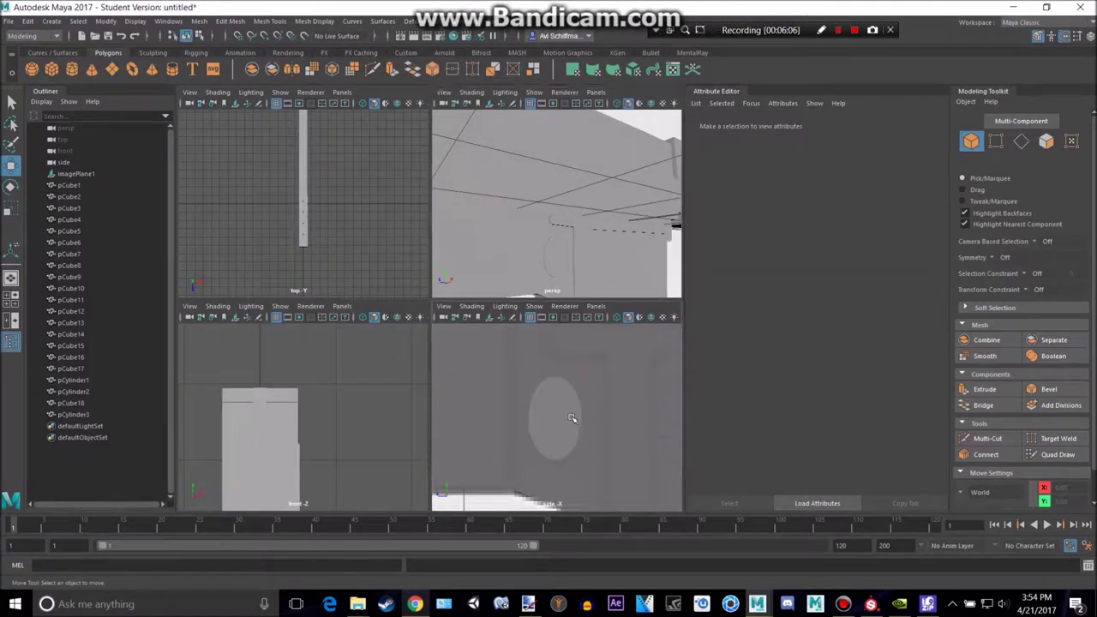
pyautogui.press('space')
pyautogui.scroll(-8, 565, 396)
pyautogui.scroll(7, 540, 377)
pyautogui.keyDown('alt'); pyautogui.moveTo(546, 351); pyautogui.dragTo(586, 464, button='middle'); pyautogui.keyUp('alt')
pyautogui.keyDown('alt'); pyautogui.moveTo(364, 238); pyautogui.dragTo(255, 279, button='middle'); pyautogui.keyUp('alt')
pyautogui.keyDown('alt'); pyautogui.moveTo(530, 301); pyautogui.dragTo(457, 333, button='middle'); pyautogui.keyUp('alt')
pyautogui.scroll(-8, 489, 368)
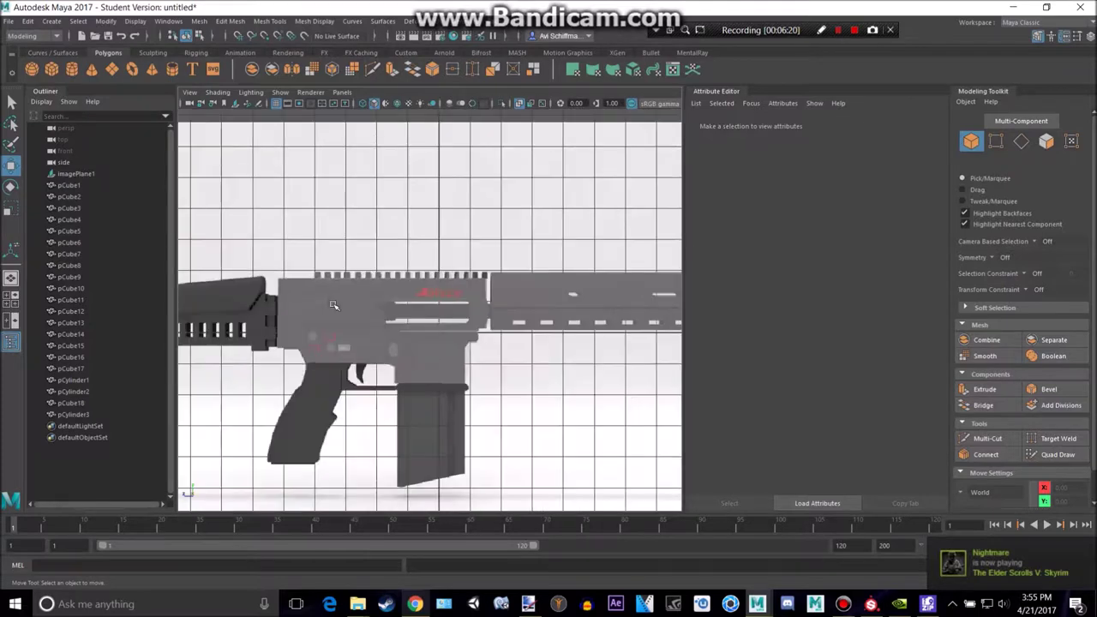
pyautogui.scroll(4, 338, 310)
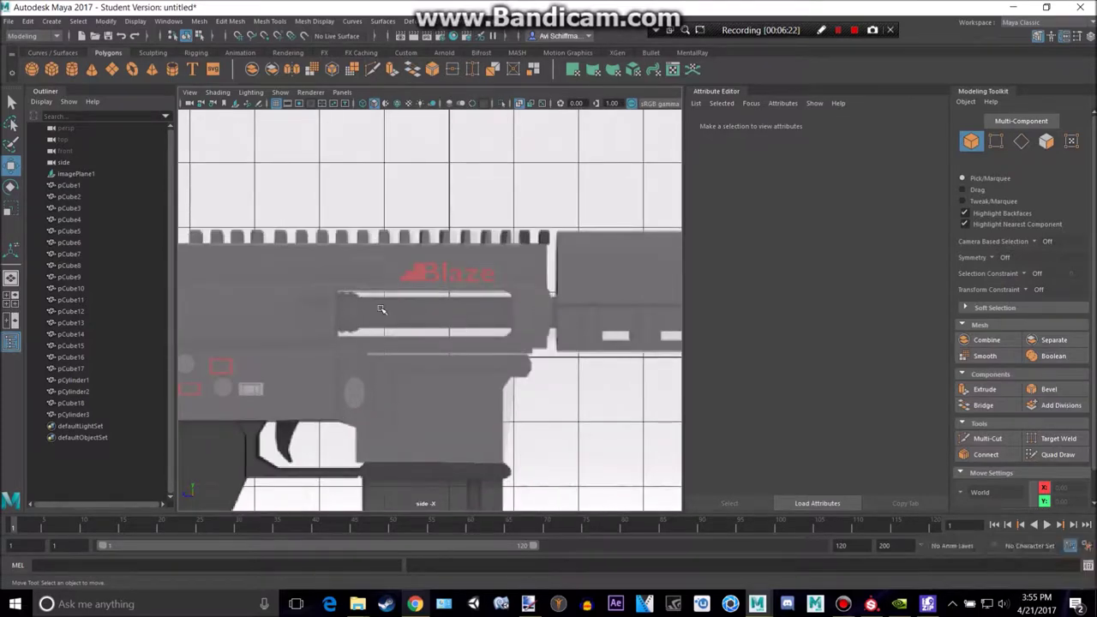
# Create a polygon cube and move it over the ejection port below the Blaze logo, at Y 0.673 and Z 0.488.
pyautogui.click(51, 70)
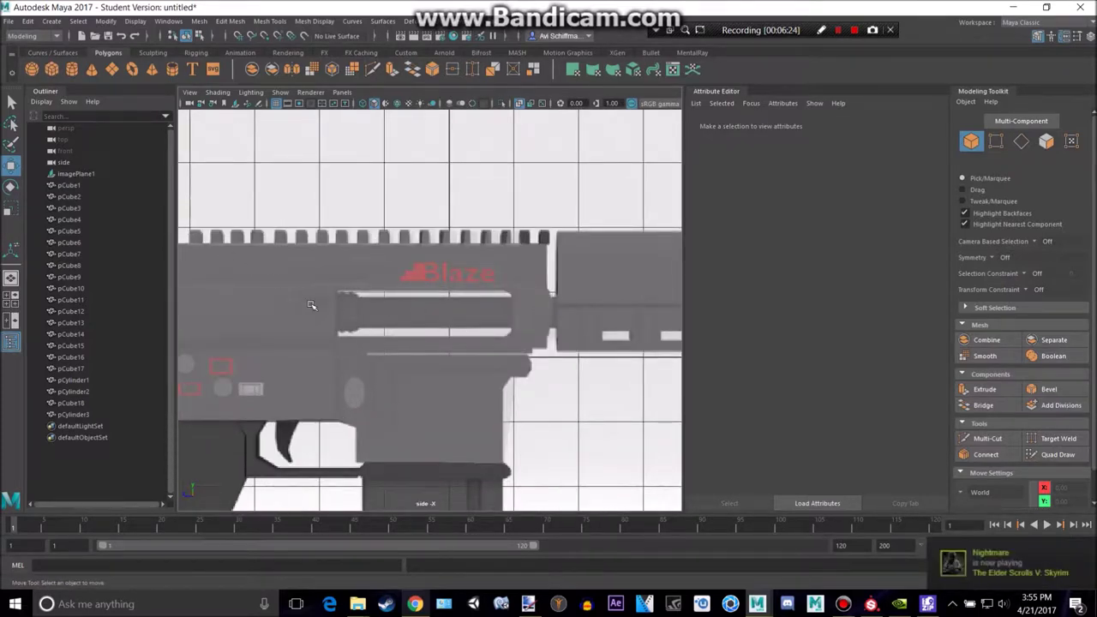
pyautogui.scroll(-3, 353, 330)
pyautogui.scroll(5, 409, 350)
pyautogui.moveTo(468, 379); pyautogui.dragTo(410, 326)
pyautogui.scroll(3, 411, 316)
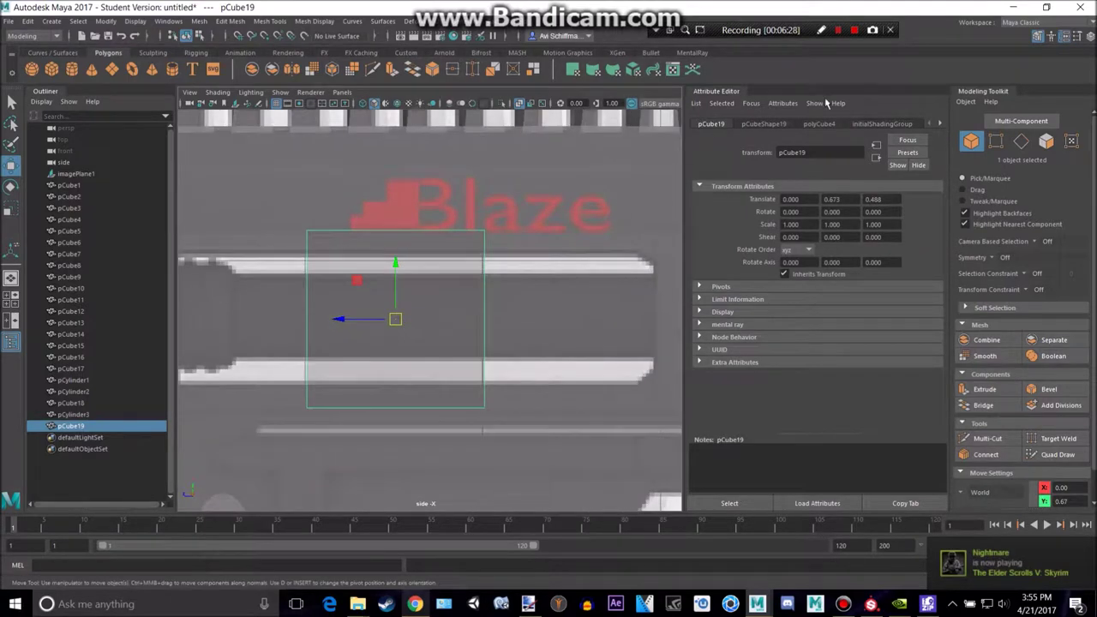
# Hide the Modeling Toolkit and set the new cube's depth subdivisions to 2.
pyautogui.click(1038, 35)
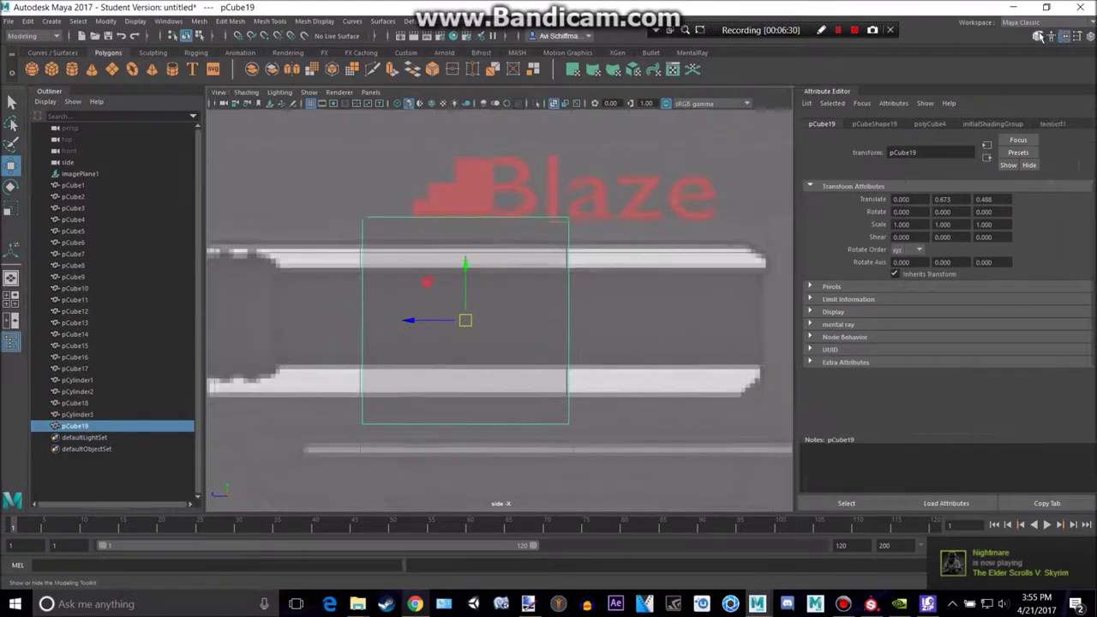
pyautogui.click(962, 124)
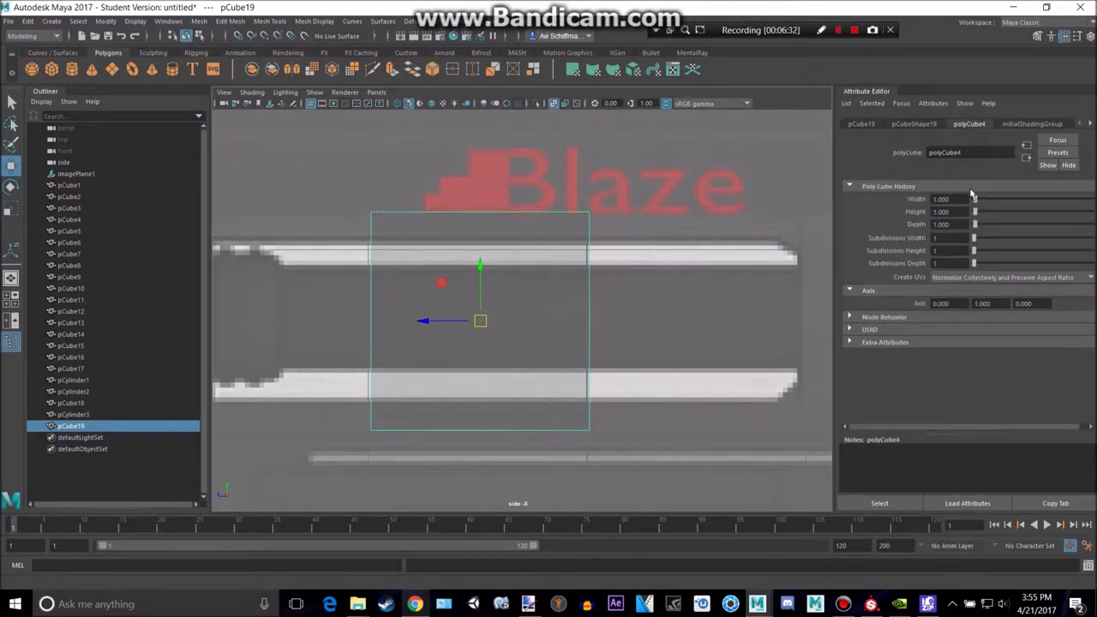
pyautogui.scroll(-4, 490, 302)
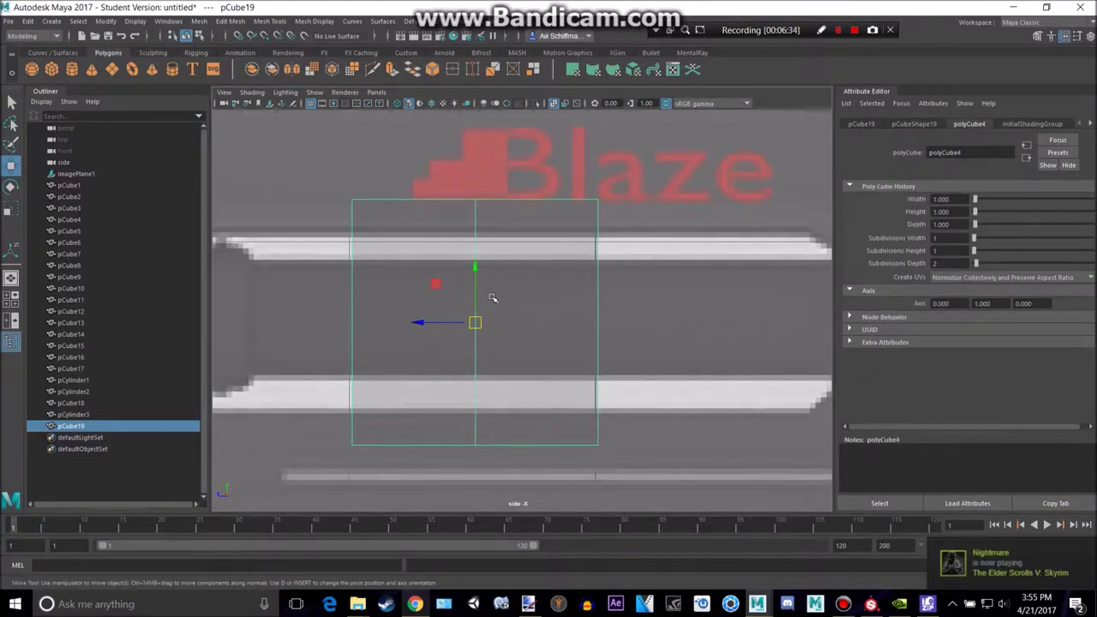
pyautogui.scroll(3, 478, 308)
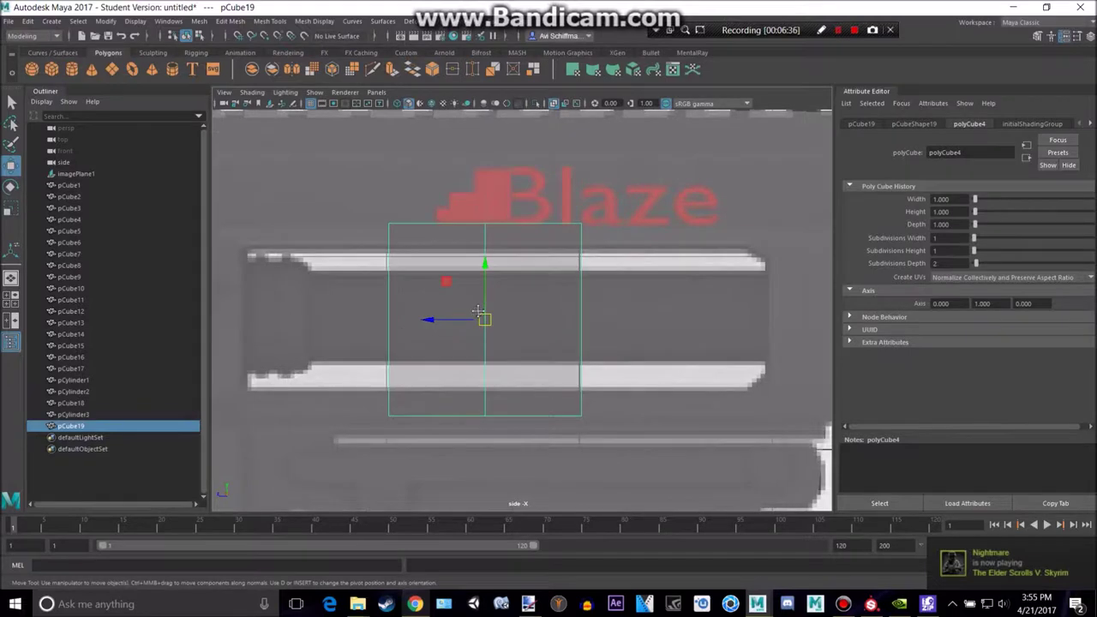
# Scale the cube to the ejection port's height, stretch it lengthwise and align its rear end with the port's rear edge.
pyautogui.moveTo(570, 332); pyautogui.dragTo(424, 340)
pyautogui.press('r')
pyautogui.moveTo(429, 284); pyautogui.dragTo(432, 329)
pyautogui.press('w')
pyautogui.keyDown('alt'); pyautogui.moveTo(510, 295); pyautogui.dragTo(408, 317, button='middle'); pyautogui.keyUp('alt')
pyautogui.press('r')
pyautogui.moveTo(285, 351); pyautogui.dragTo(419, 359)
pyautogui.press('w')
pyautogui.press('r')
pyautogui.press('w')
pyautogui.press('r')
pyautogui.press('w')
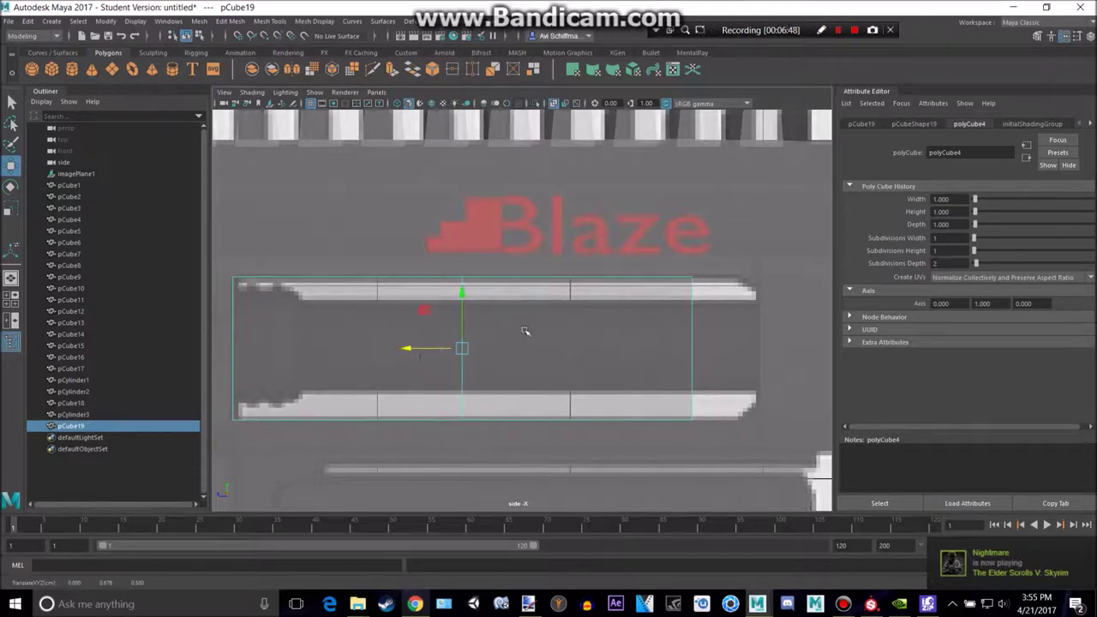
# Try to switch the ejection port cube to vertex editing in the side view.
pyautogui.scroll(2, 675, 306)
pyautogui.keyDown('alt'); pyautogui.moveTo(553, 288); pyautogui.dragTo(318, 270, button='middle'); pyautogui.keyUp('alt')
pyautogui.moveTo(448, 265); pyautogui.dragTo(420, 262, button='right')
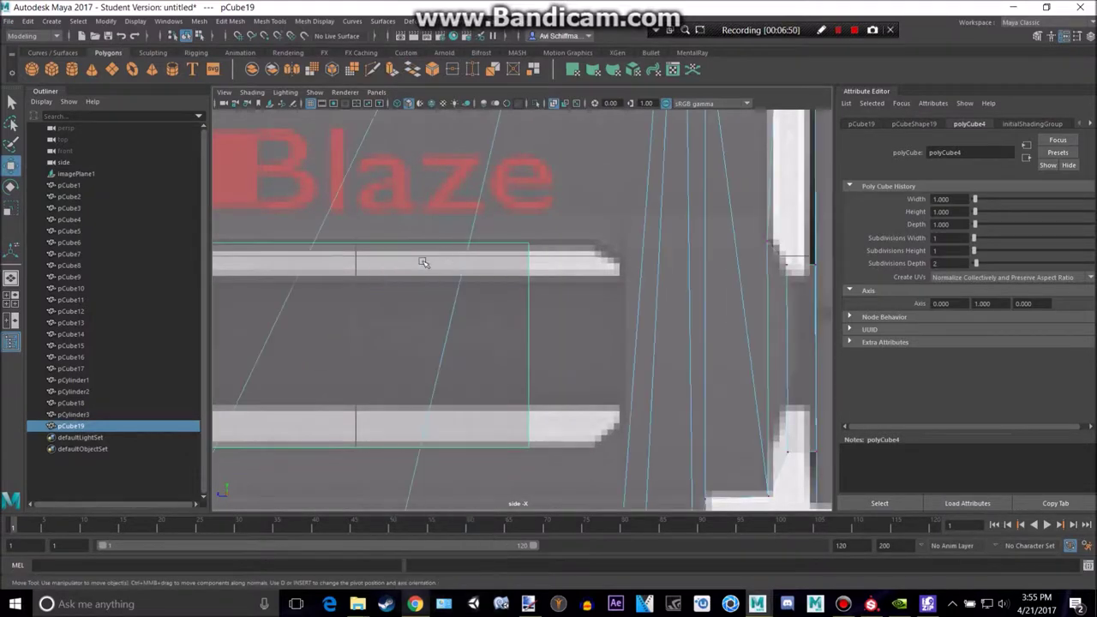
pyautogui.hotkey('ctrl', 'z')
pyautogui.moveTo(506, 264)
pyautogui.mouseDown(button='right')
pyautogui.moveTo(456, 262)
pyautogui.moveTo(504, 268)
pyautogui.moveTo(505, 259)
pyautogui.mouseUp(button='right')
pyautogui.keyDown('alt'); pyautogui.moveTo(460, 284); pyautogui.dragTo(676, 279, button='middle'); pyautogui.keyUp('alt')
pyautogui.moveTo(455, 294); pyautogui.dragTo(415, 258, button='right')
pyautogui.keyDown('alt'); pyautogui.moveTo(463, 285); pyautogui.dragTo(517, 281, button='middle'); pyautogui.keyUp('alt')
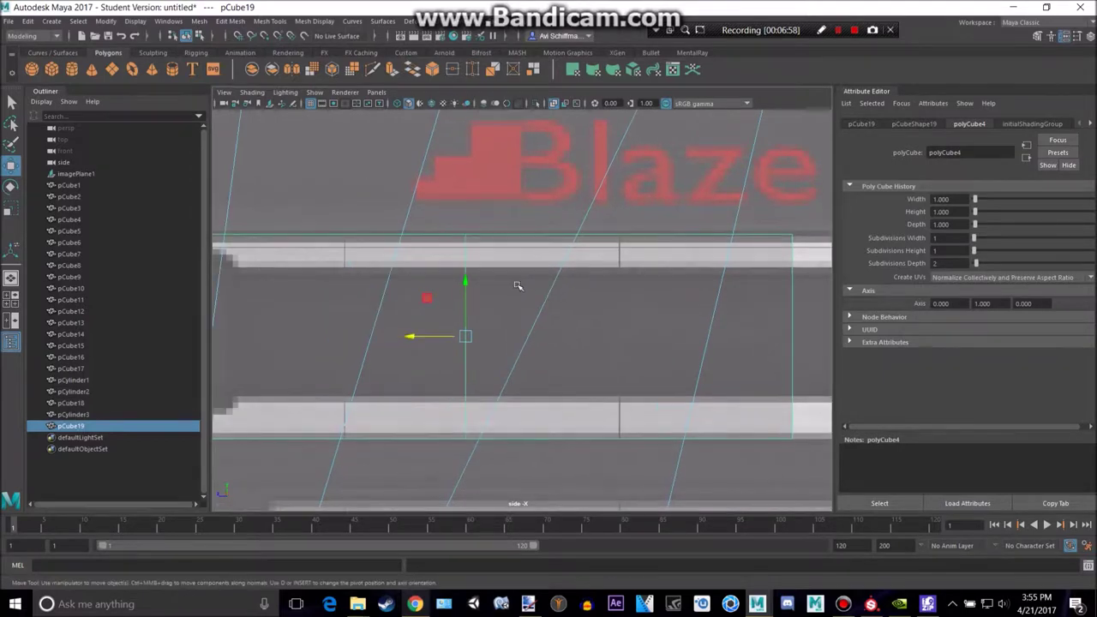
pyautogui.hotkey('ctrl', 'z')
# Select the ejection port cube and switch it to vertex editing in the perspective view.
pyautogui.scroll(-8, 518, 281)
pyautogui.scroll(3, 518, 282)
pyautogui.press('space')
pyautogui.press('space')
pyautogui.click(97, 429)
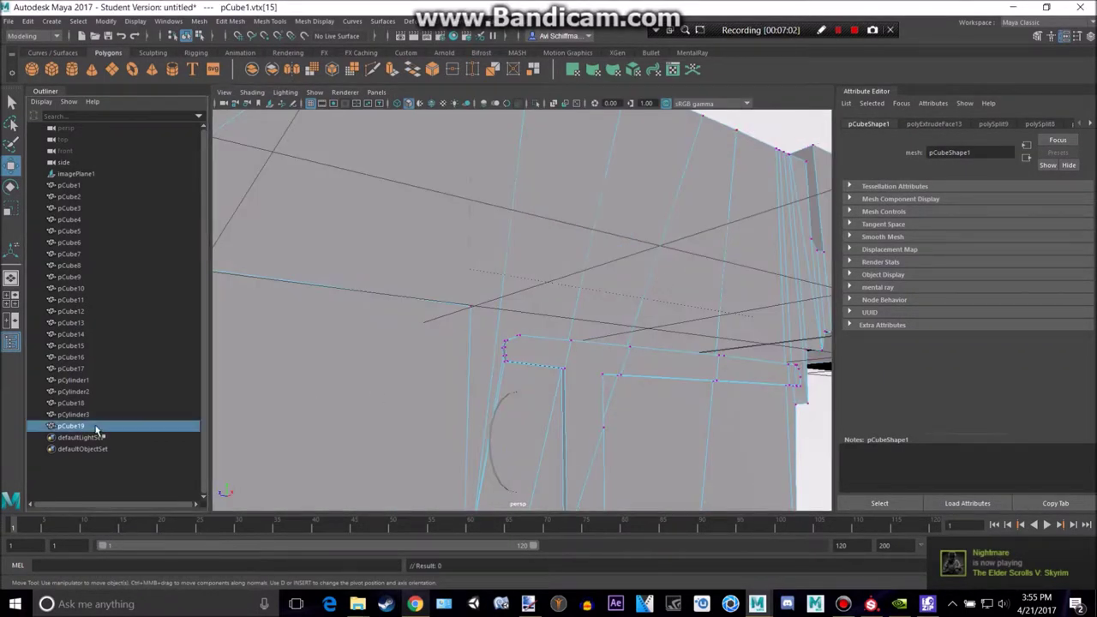
pyautogui.scroll(2, 602, 272)
pyautogui.moveTo(572, 228); pyautogui.dragTo(538, 224, button='right')
pyautogui.keyDown('alt'); pyautogui.moveTo(552, 223); pyautogui.dragTo(578, 279); pyautogui.keyUp('alt')
pyautogui.keyDown('alt'); pyautogui.moveTo(489, 279); pyautogui.dragTo(484, 305); pyautogui.keyUp('alt')
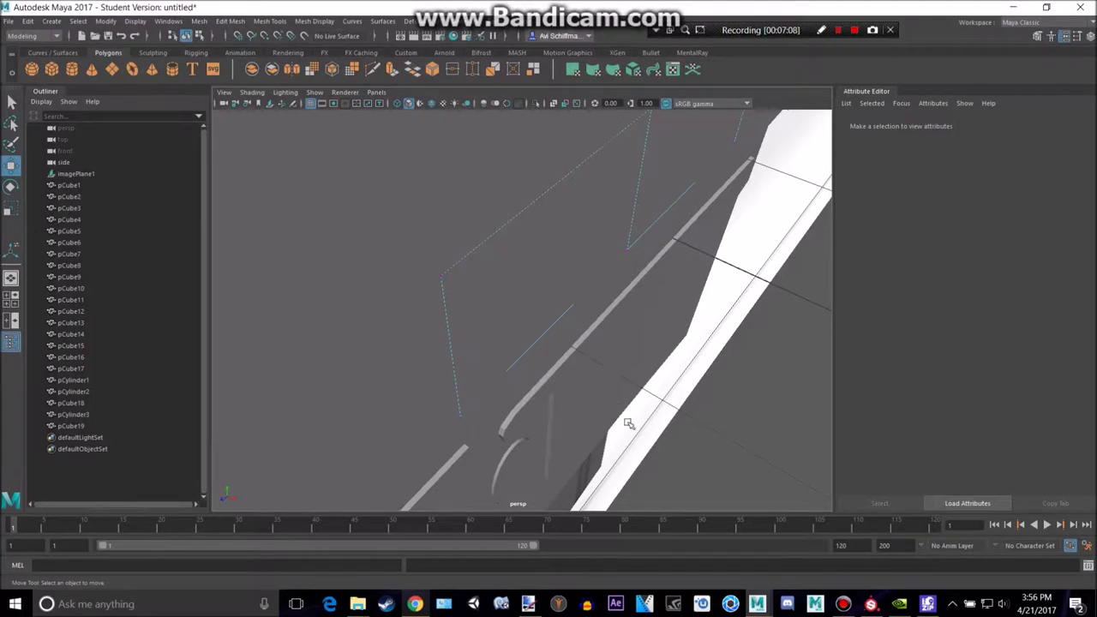
# In the side view, move the cube's front upper and lower vertices inward to match the port's chamfered front end.
pyautogui.press('space')
pyautogui.press('space')
pyautogui.scroll(3, 619, 409)
pyautogui.scroll(2, 444, 320)
pyautogui.keyDown('alt'); pyautogui.moveTo(607, 309); pyautogui.dragTo(351, 318, button='middle'); pyautogui.keyUp('alt')
pyautogui.moveTo(503, 237); pyautogui.dragTo(615, 286)
pyautogui.moveTo(522, 447); pyautogui.dragTo(613, 412)
pyautogui.keyDown('alt'); pyautogui.moveTo(324, 326); pyautogui.dragTo(578, 351, button='middle'); pyautogui.keyUp('alt')
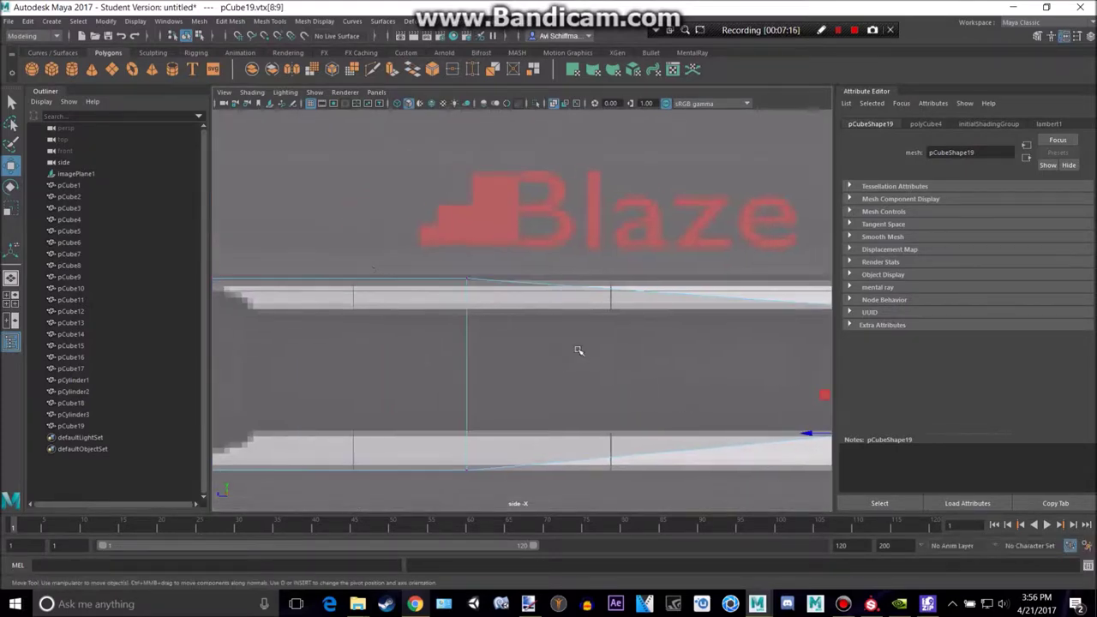
# Move the cube's middle upper and lower vertices forward to where the port's front chamfers begin.
pyautogui.keyDown('alt'); pyautogui.moveTo(563, 309); pyautogui.dragTo(400, 313, button='middle'); pyautogui.keyUp('alt')
pyautogui.moveTo(303, 284); pyautogui.dragTo(675, 289)
pyautogui.keyDown('alt'); pyautogui.moveTo(639, 406); pyautogui.dragTo(672, 310, button='middle'); pyautogui.keyUp('alt')
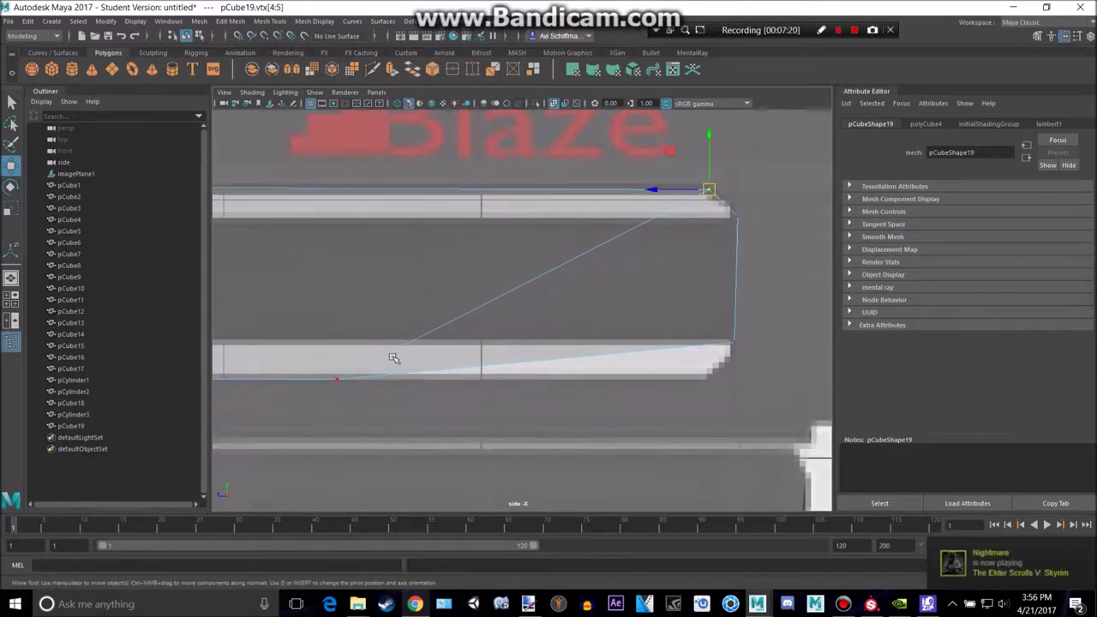
pyautogui.moveTo(338, 379); pyautogui.dragTo(714, 375)
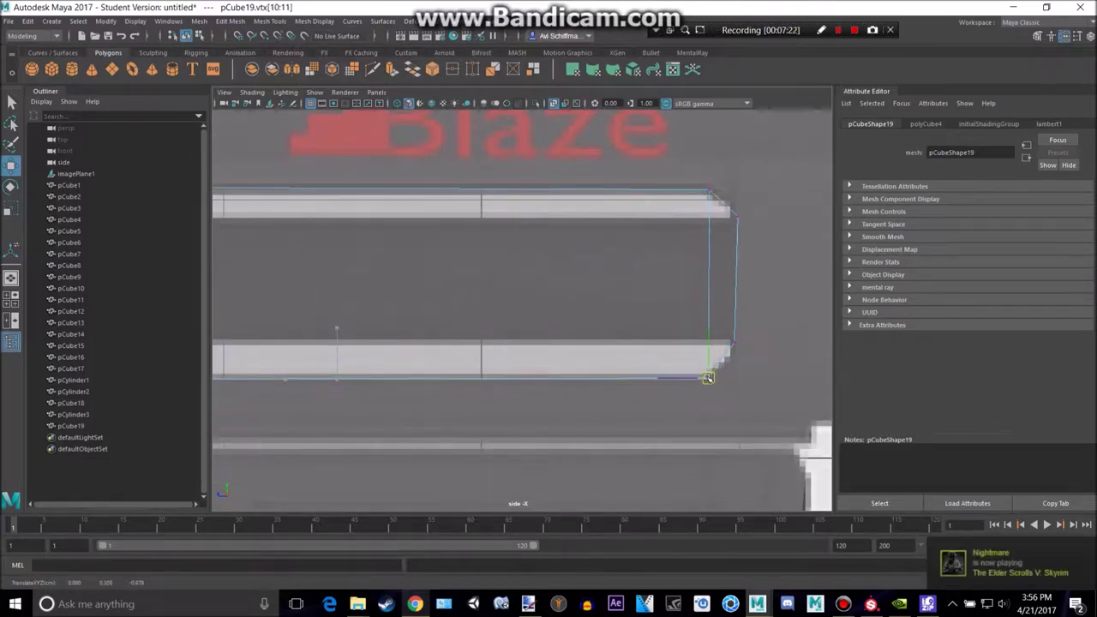
pyautogui.keyDown('alt'); pyautogui.moveTo(610, 316); pyautogui.dragTo(534, 329, button='middle'); pyautogui.keyUp('alt')
pyautogui.keyDown('alt'); pyautogui.moveTo(518, 367); pyautogui.dragTo(658, 368, button='middle'); pyautogui.keyUp('alt')
pyautogui.scroll(-10, 673, 353)
pyautogui.scroll(6, 576, 360)
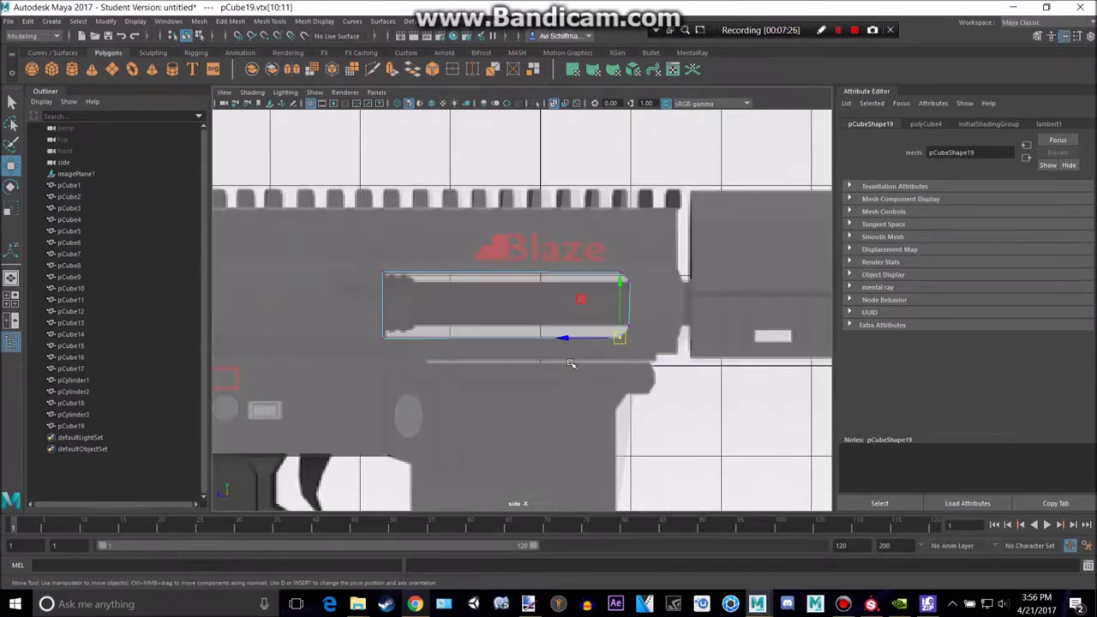
# Select the whole ejection port cube and scale it sideways across the receiver's thickness.
pyautogui.click(71, 426)
pyautogui.press('space')
pyautogui.press('space')
pyautogui.scroll(-6, 608, 255)
pyautogui.press('r')
pyautogui.moveTo(579, 298); pyautogui.dragTo(587, 311)
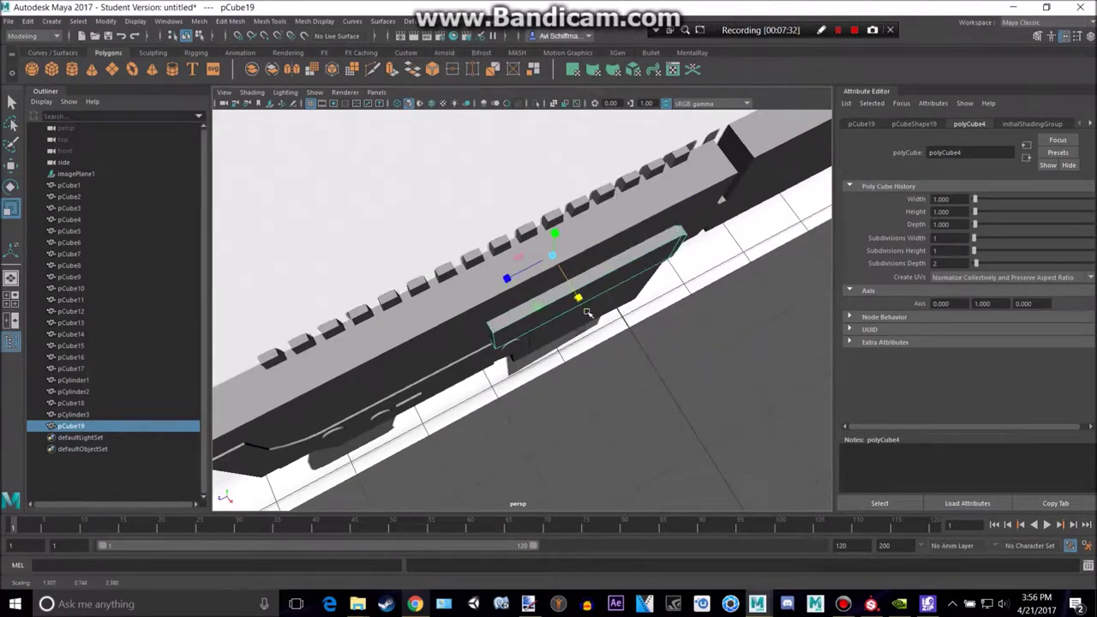
pyautogui.moveTo(487, 285)
pyautogui.keyDown('alt'); pyautogui.mouseDown()
pyautogui.moveTo(614, 237)
pyautogui.moveTo(484, 230)
pyautogui.moveTo(482, 266)
pyautogui.mouseUp(); pyautogui.keyUp('alt')
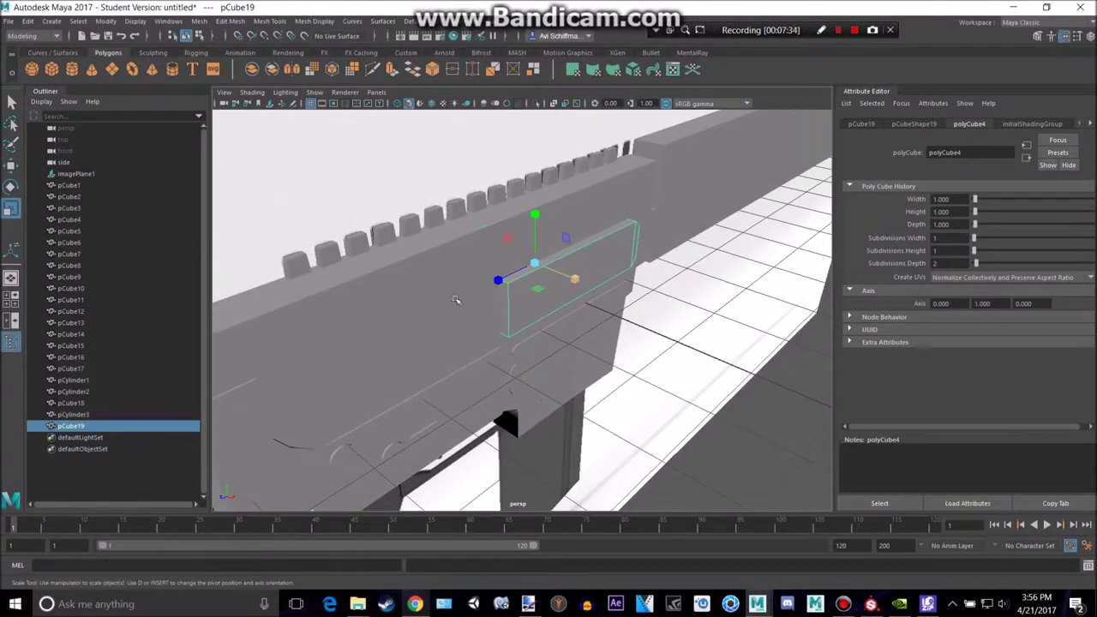
# Subtract the ejection port cube from the receiver body with a Boolean Difference.
pyautogui.click(419, 329)
pyautogui.keyDown('shift'); pyautogui.click(590, 274); pyautogui.keyUp('shift')
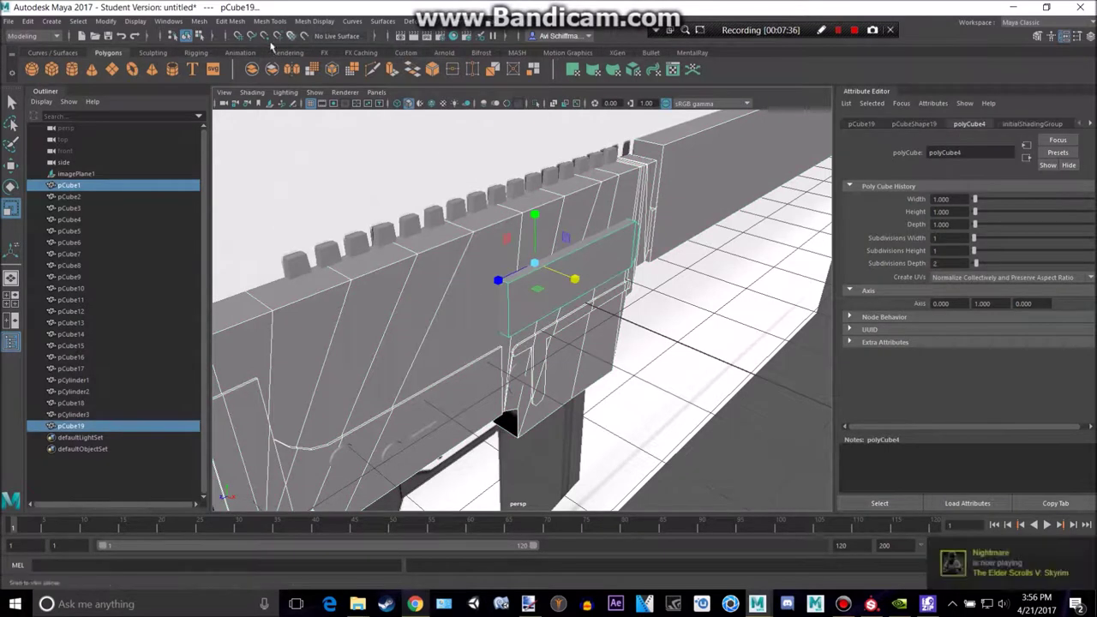
pyautogui.click(198, 21)
pyautogui.moveTo(247, 53)
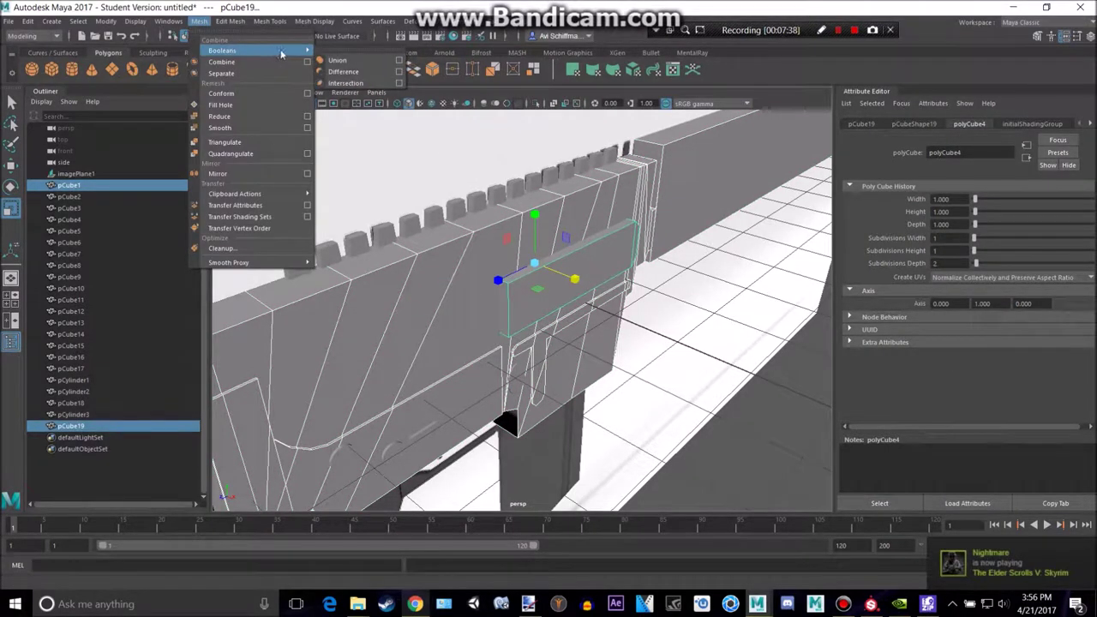
pyautogui.click(331, 72)
pyautogui.scroll(-7, 410, 151)
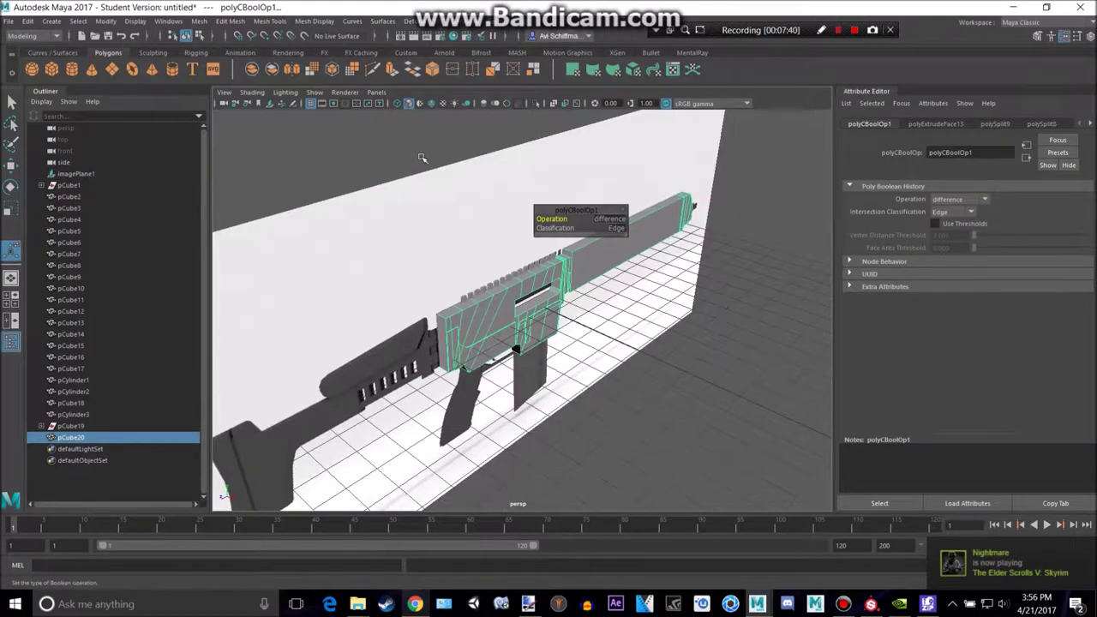
pyautogui.click(445, 215)
# Examine the ejection port cut-out in the perspective view and against the side reference.
pyautogui.scroll(8, 467, 249)
pyautogui.press('space')
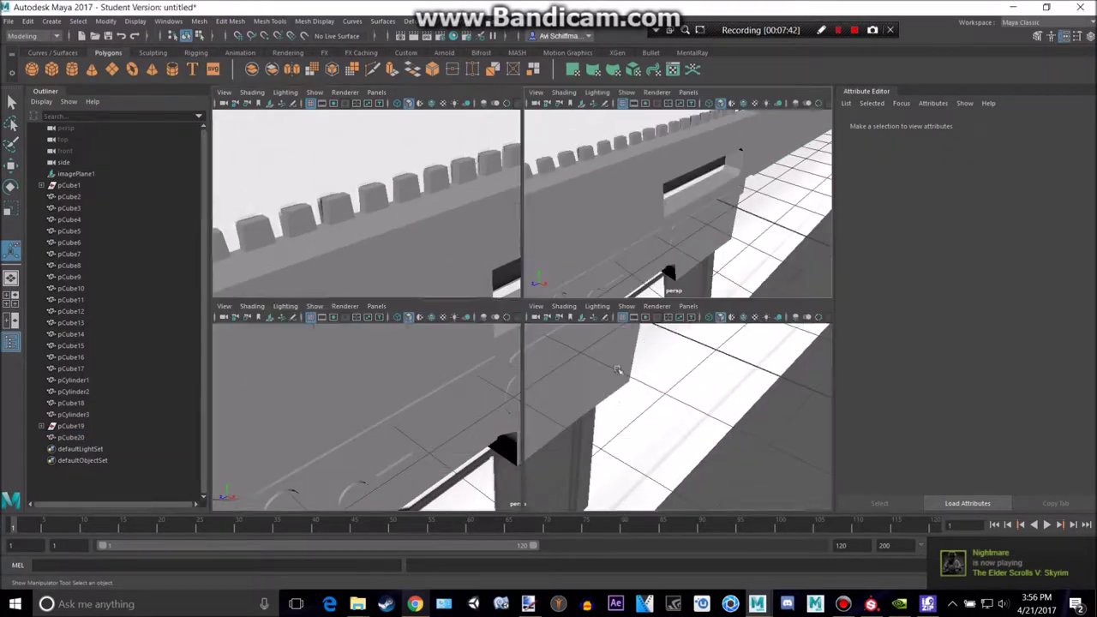
pyautogui.press('space')
pyautogui.keyDown('alt'); pyautogui.moveTo(634, 257); pyautogui.dragTo(576, 240); pyautogui.keyUp('alt')
pyautogui.press('space')
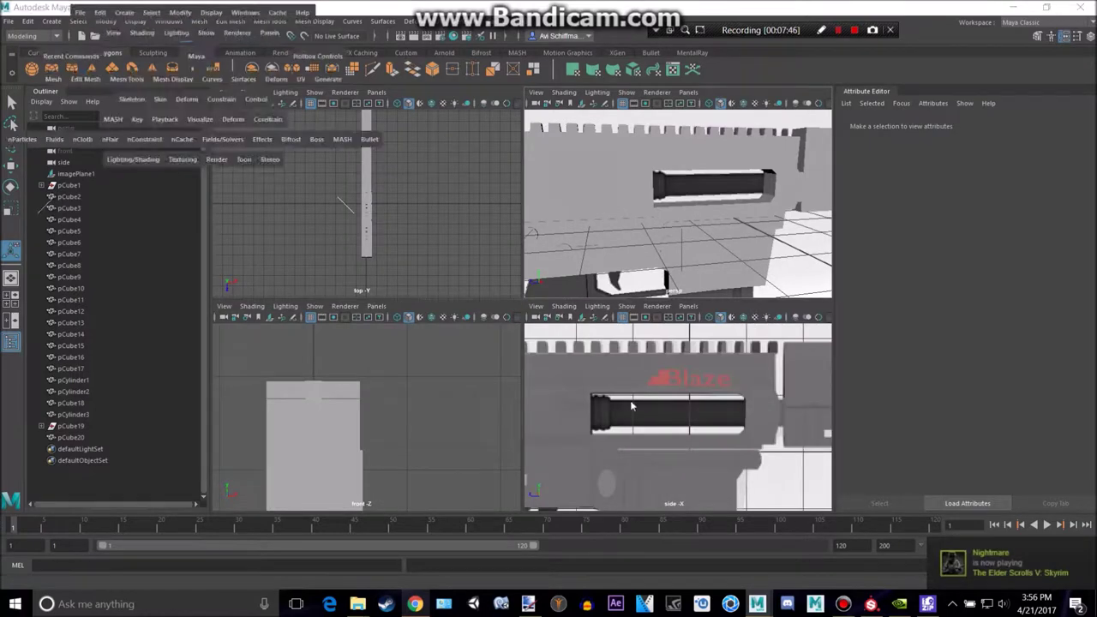
pyautogui.press('space')
pyautogui.click(336, 302)
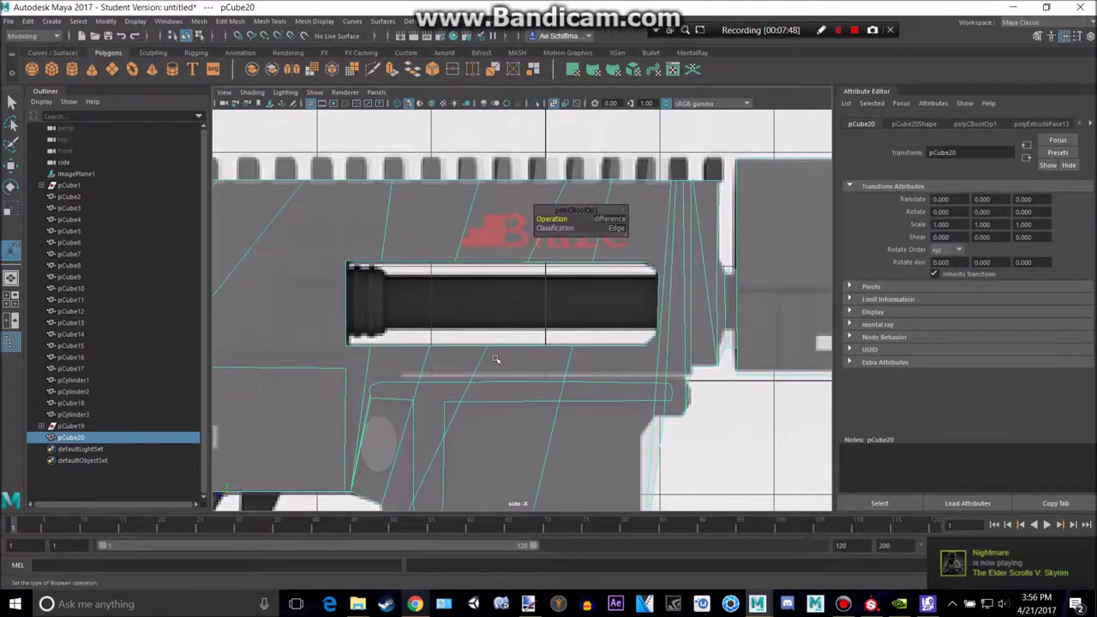
pyautogui.scroll(3, 480, 353)
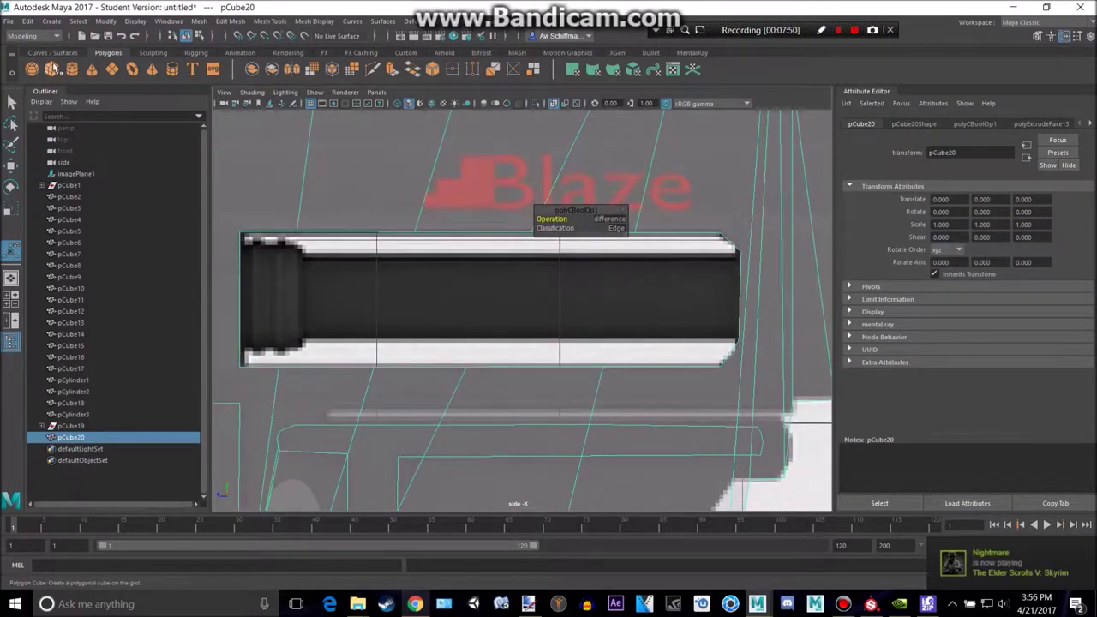
# Create a polygon cylinder for the bolt and rotate it 90 degrees about X.
pyautogui.scroll(-10, 441, 310)
pyautogui.scroll(7, 463, 330)
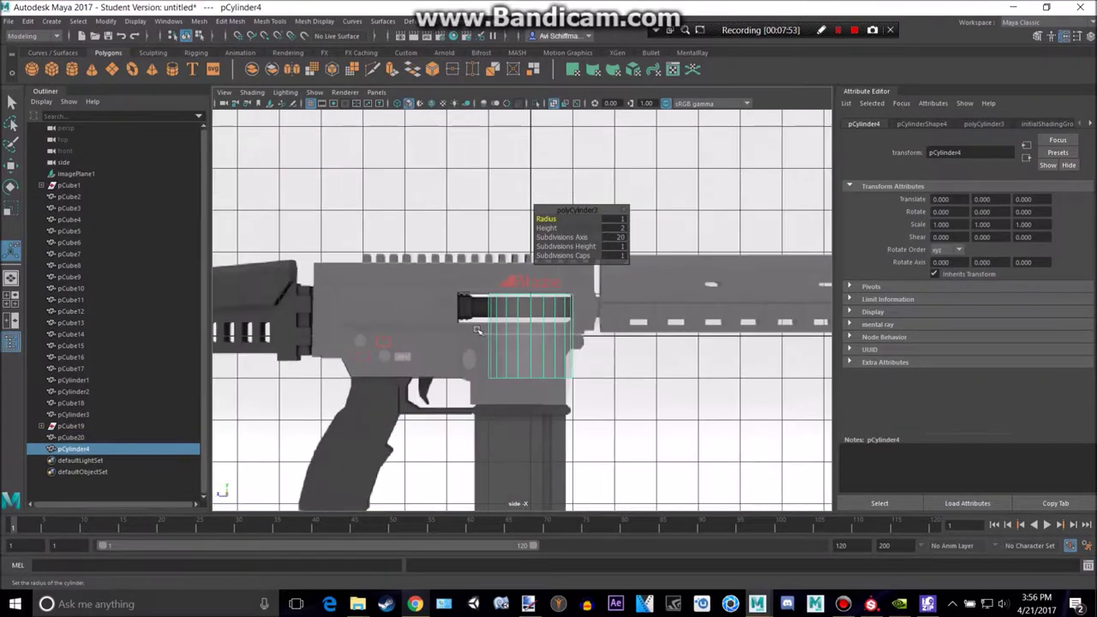
pyautogui.press('e')
pyautogui.moveTo(489, 328); pyautogui.dragTo(677, 334)
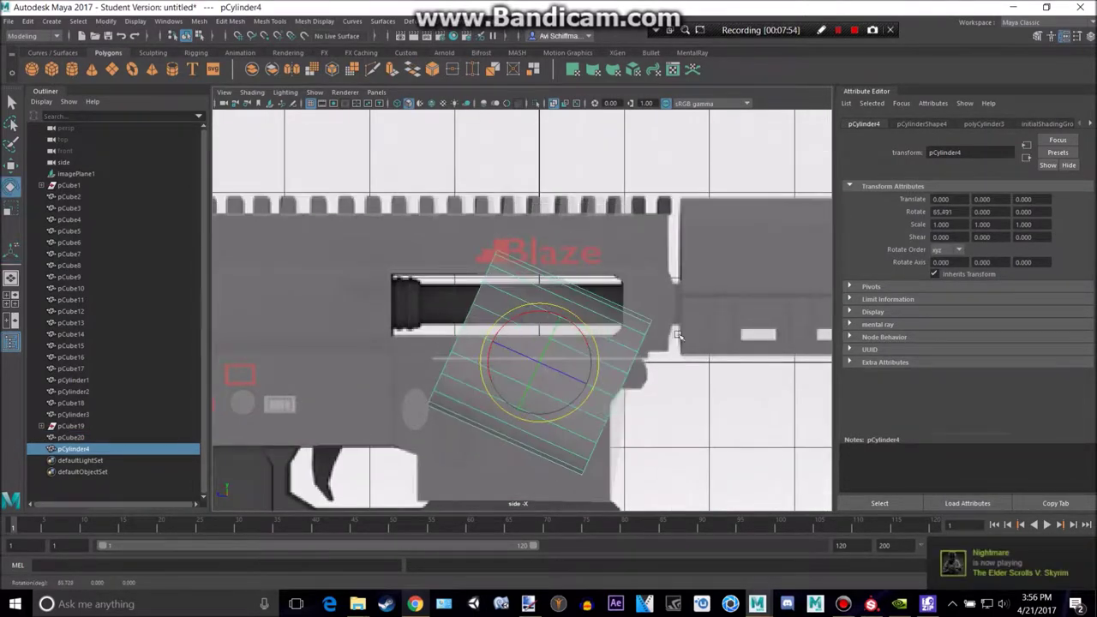
pyautogui.write('90')
pyautogui.press('Return')
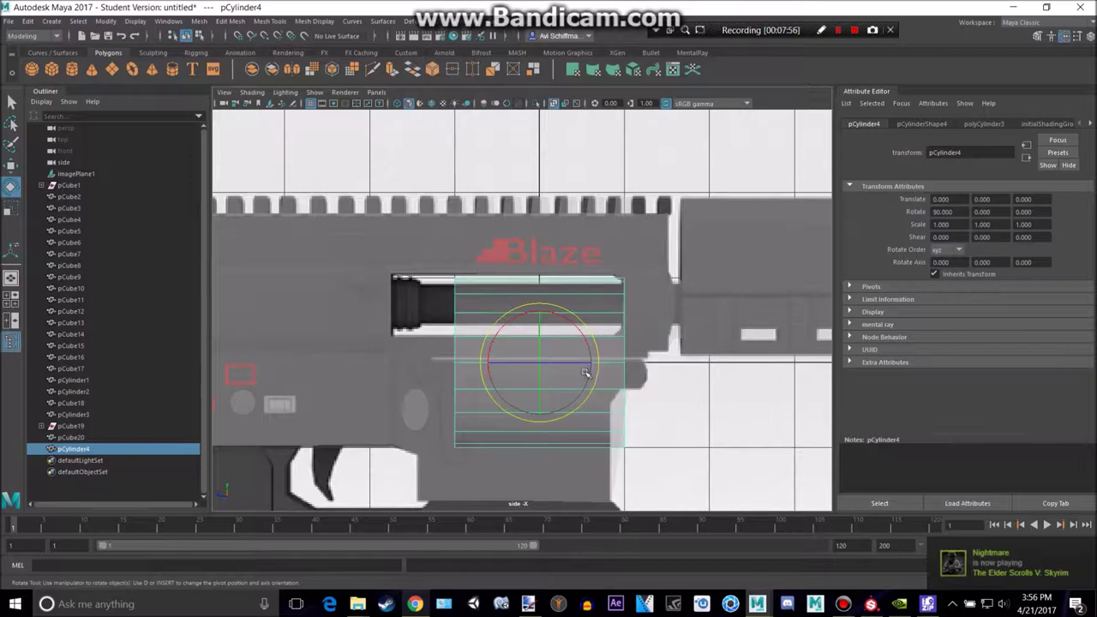
pyautogui.scroll(3, 586, 374)
pyautogui.press('w')
pyautogui.moveTo(551, 393); pyautogui.dragTo(424, 326)
pyautogui.press('r')
pyautogui.scroll(3, 597, 318)
pyautogui.moveTo(620, 349); pyautogui.dragTo(623, 354)
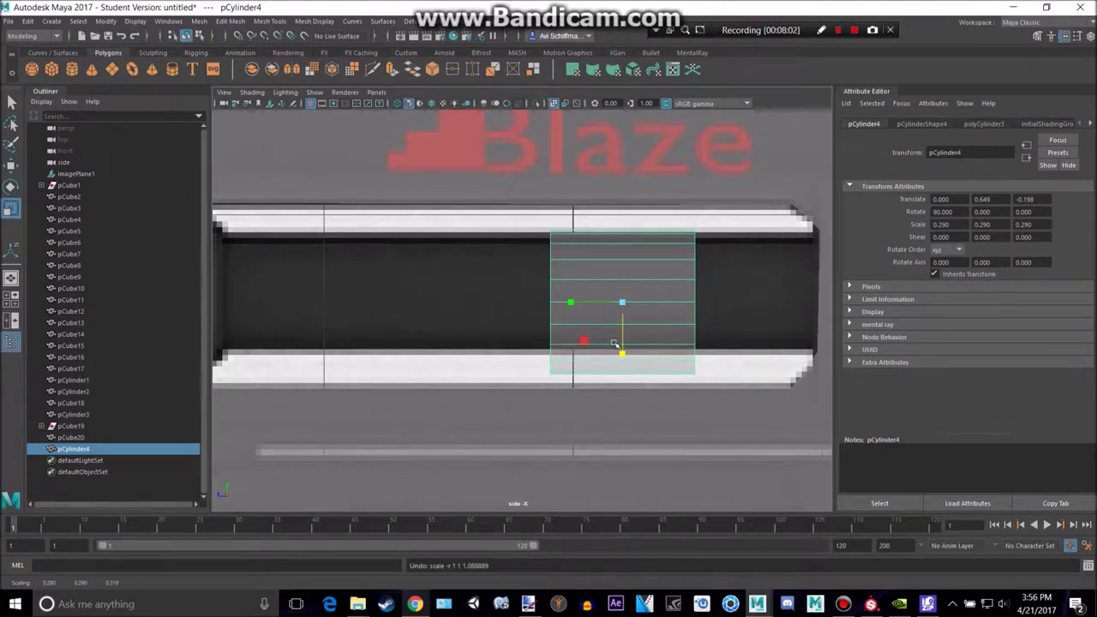
pyautogui.hotkey('ctrl', 'z')
pyautogui.scroll(-8, 626, 372)
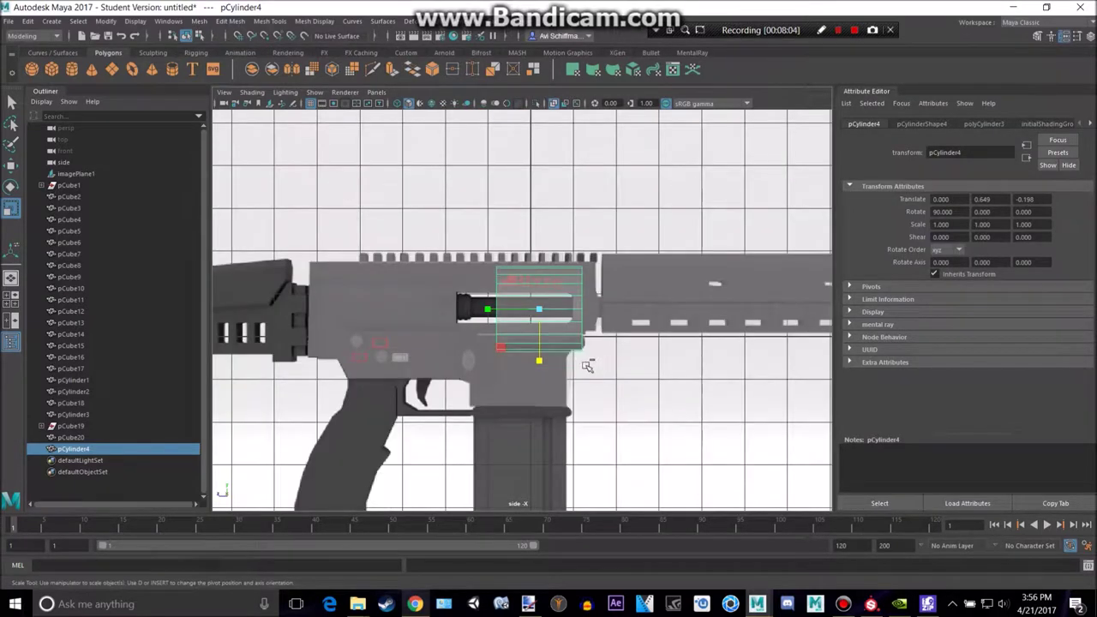
pyautogui.hotkey('ctrl', 'z')
pyautogui.scroll(4, 584, 366)
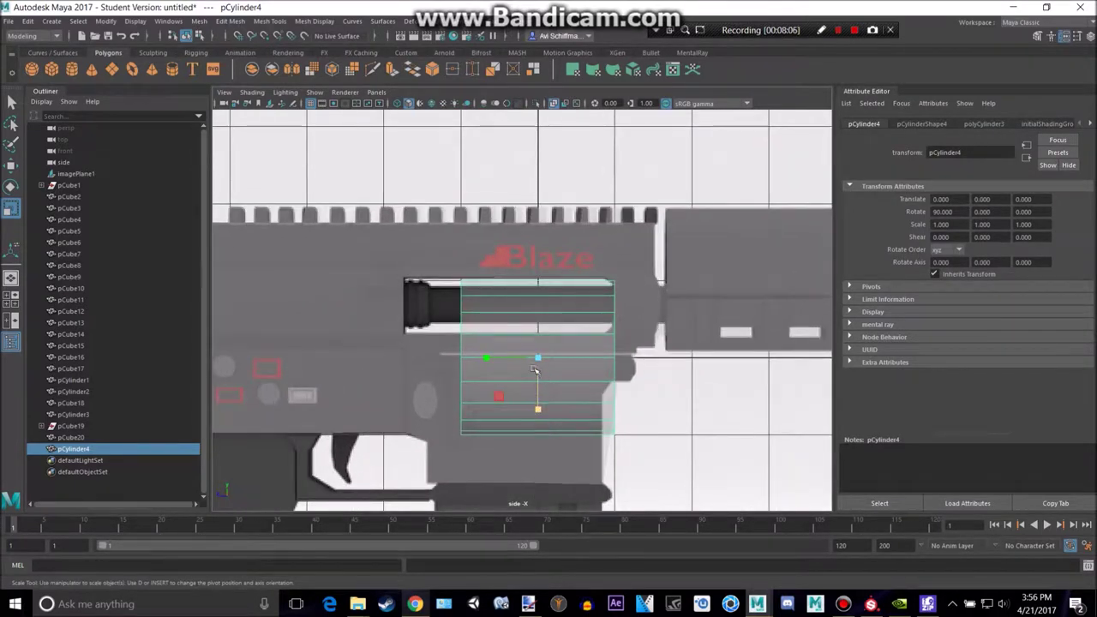
# Raise the cylinder to the ejection port's height at Y 0.648 and try flattening it to a Z scale of 0.356.
pyautogui.press('w')
pyautogui.moveTo(536, 359); pyautogui.dragTo(537, 308)
pyautogui.moveTo(538, 346); pyautogui.dragTo(540, 313)
pyautogui.press('space')
pyautogui.press('space')
pyautogui.keyDown('alt'); pyautogui.moveTo(495, 256); pyautogui.dragTo(580, 331); pyautogui.keyUp('alt')
pyautogui.press('space')
pyautogui.press('space')
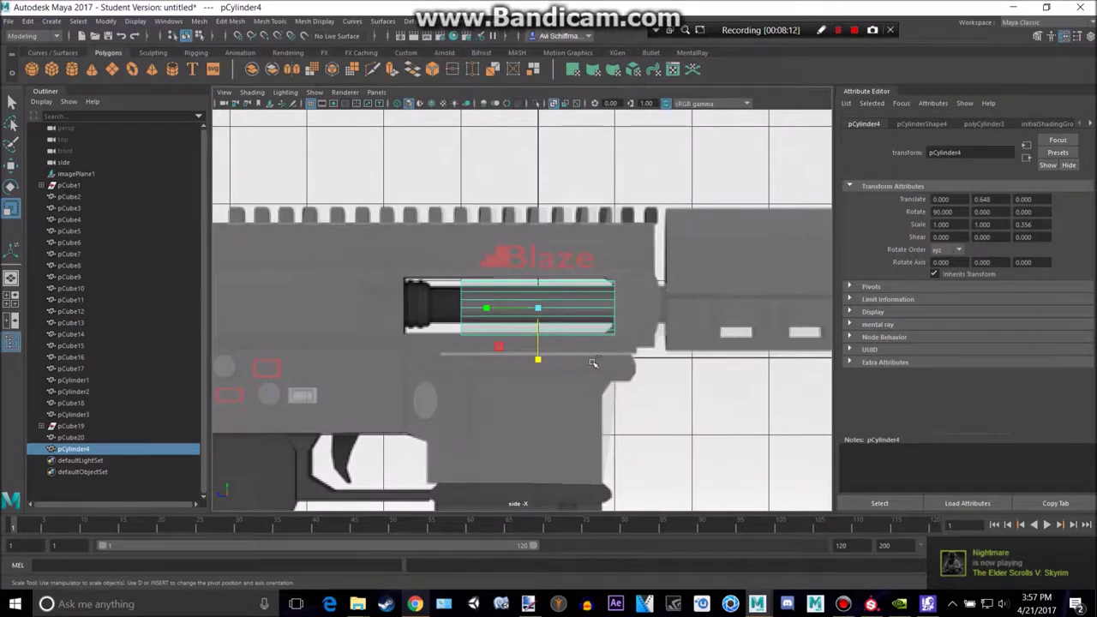
pyautogui.hotkey('ctrl', 'z')
# Scale the cylinder uniformly to 0.239 and place it at the port's front end, at Y 0.680 and Z -0.762.
pyautogui.scroll(4, 561, 334)
pyautogui.moveTo(551, 307); pyautogui.dragTo(375, 347)
pyautogui.scroll(5, 590, 345)
pyautogui.keyDown('alt'); pyautogui.moveTo(590, 344); pyautogui.dragTo(550, 376, button='middle'); pyautogui.keyUp('alt')
pyautogui.press('w')
pyautogui.press('r')
pyautogui.moveTo(542, 333); pyautogui.dragTo(616, 325)
pyautogui.press('w')
pyautogui.scroll(-3, 548, 324)
pyautogui.scroll(4, 617, 326)
pyautogui.keyDown('alt'); pyautogui.moveTo(629, 323); pyautogui.dragTo(597, 329, button='middle'); pyautogui.keyUp('alt')
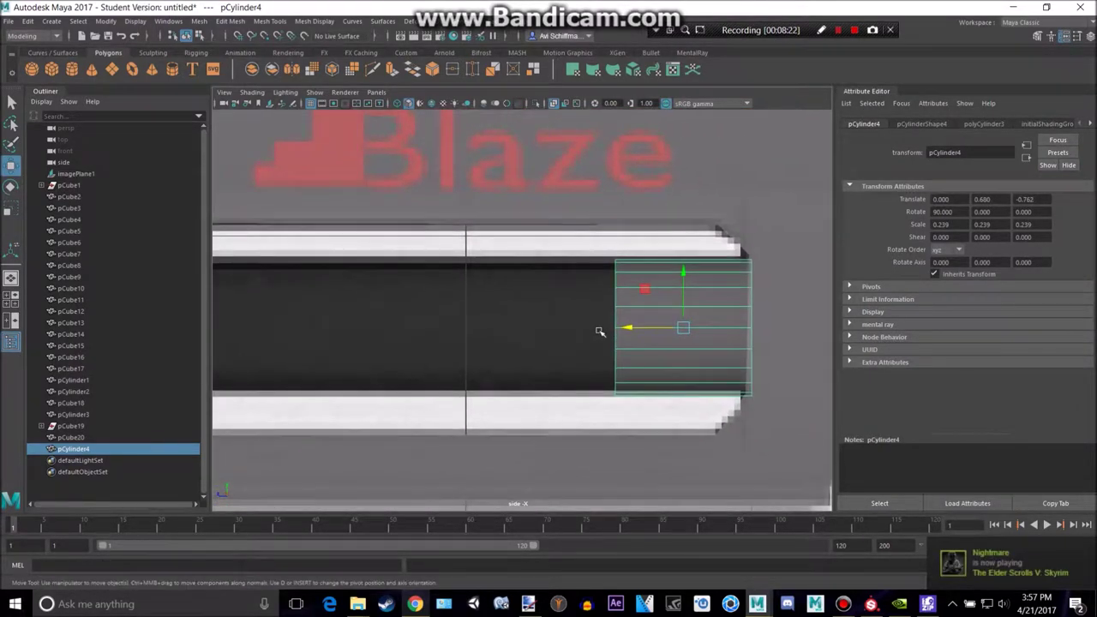
# Select the cylinder's rear cap faces and pull them back to the front edge of the ribbed bolt head.
pyautogui.press('r')
pyautogui.moveTo(640, 265); pyautogui.dragTo(639, 300, button='right')
pyautogui.moveTo(582, 248); pyautogui.dragTo(706, 497)
pyautogui.keyDown('alt'); pyautogui.moveTo(487, 381); pyautogui.dragTo(558, 390, button='middle'); pyautogui.keyUp('alt')
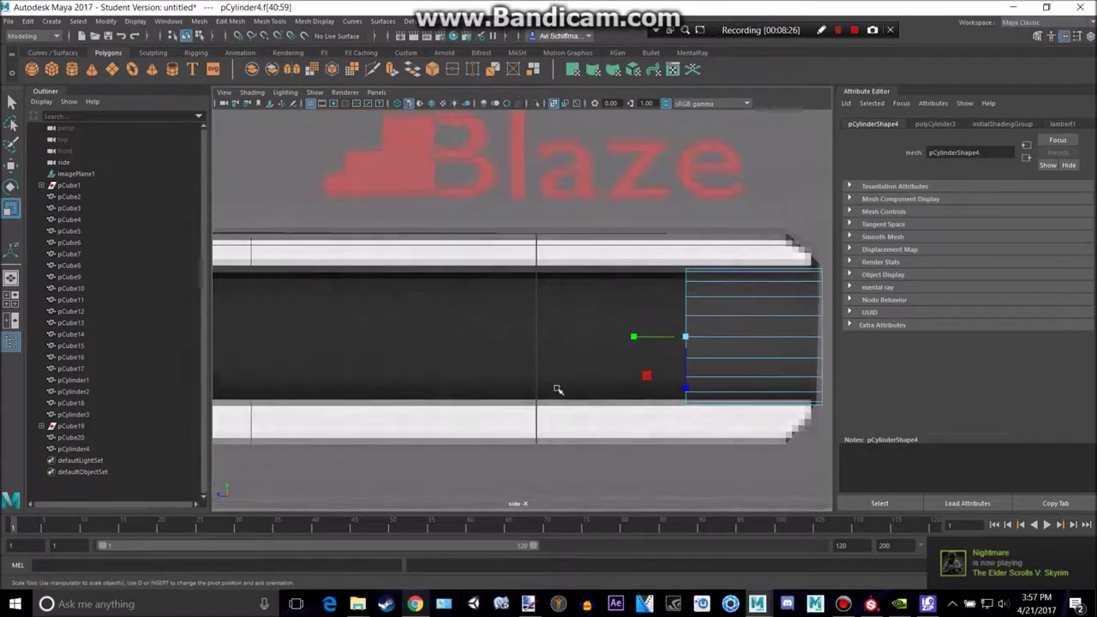
pyautogui.scroll(-5, 550, 389)
pyautogui.scroll(2, 542, 387)
pyautogui.press('w')
pyautogui.moveTo(583, 329); pyautogui.dragTo(312, 346)
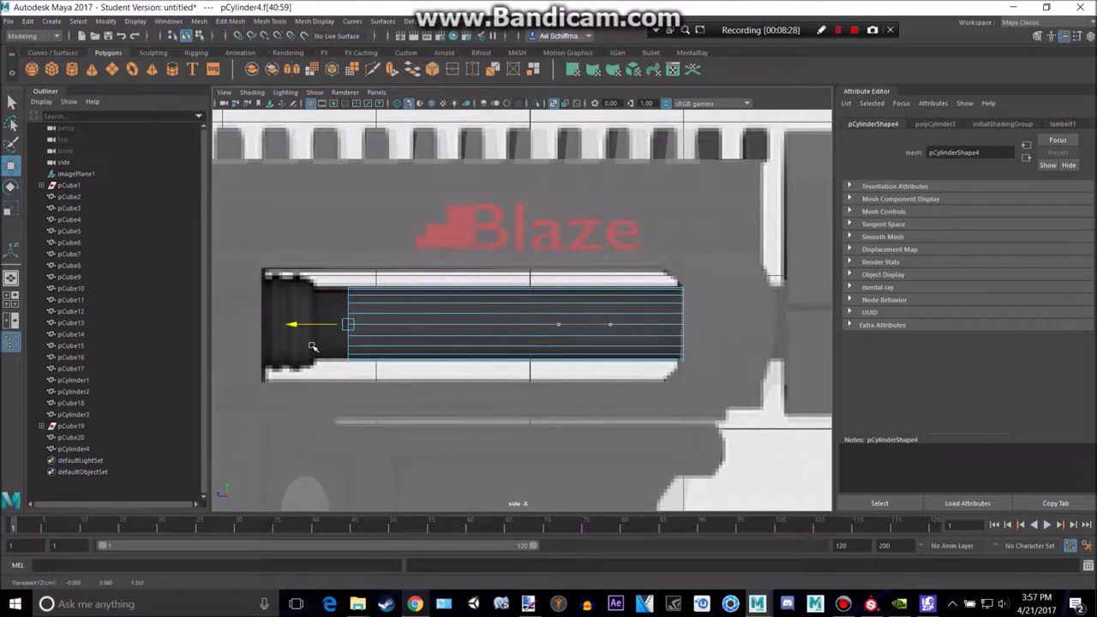
pyautogui.scroll(8, 485, 347)
pyautogui.keyDown('alt'); pyautogui.moveTo(374, 339); pyautogui.dragTo(504, 323, button='middle'); pyautogui.keyUp('alt')
# Extrude the cylinder's rear cap faces and scale them up slightly to start the wider bolt head.
pyautogui.hotkey('ctrl', 'e')
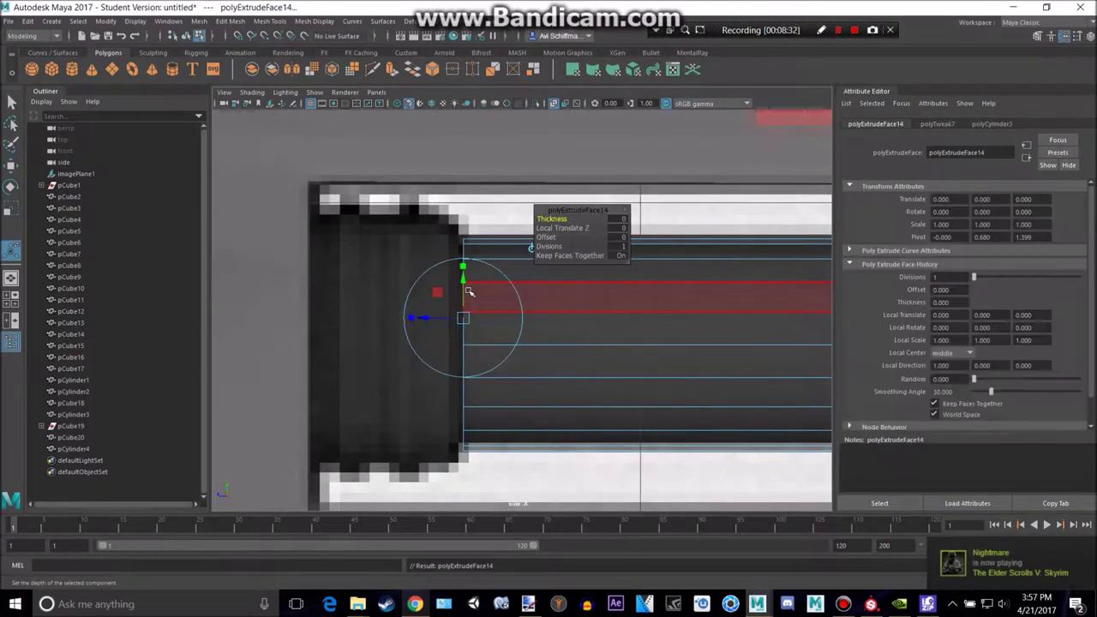
pyautogui.moveTo(463, 267); pyautogui.dragTo(461, 280)
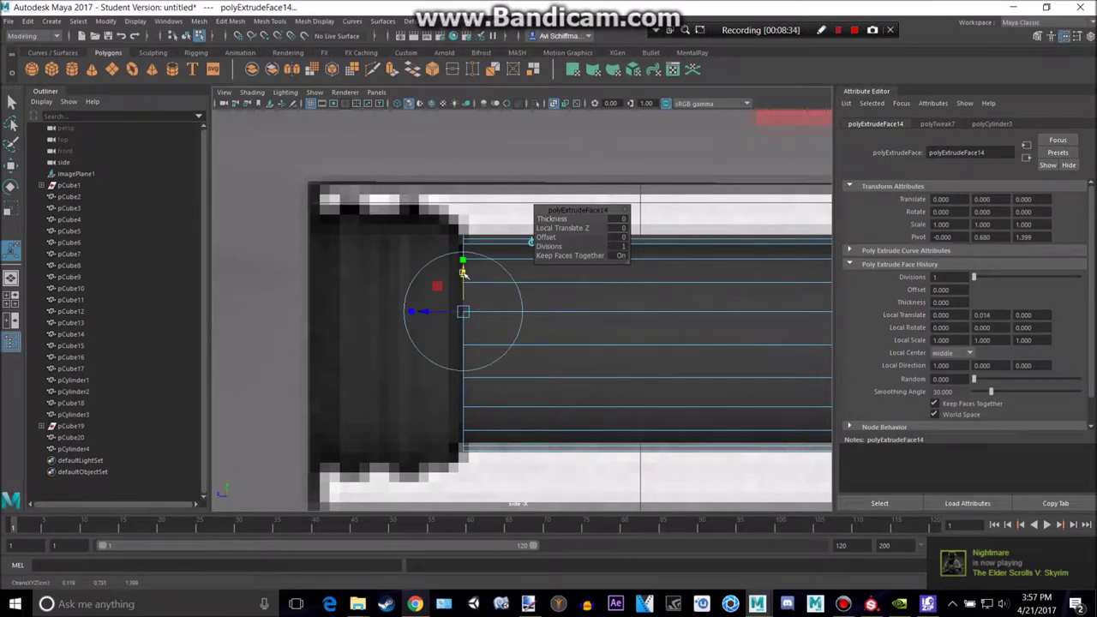
pyautogui.hotkey('ctrl', 'z')
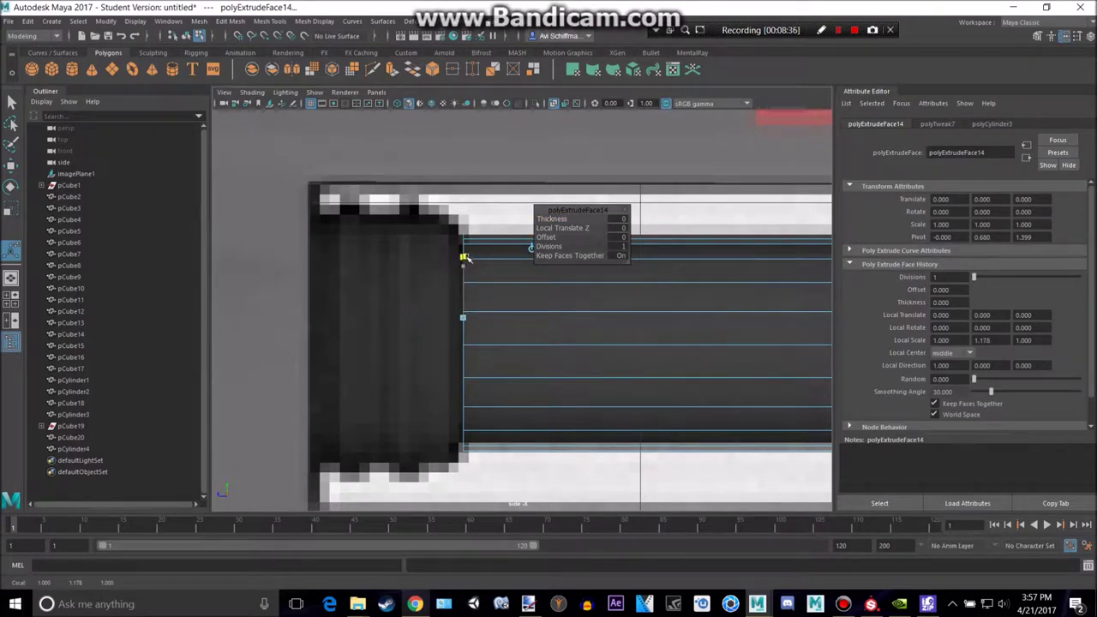
# Extrude the rear cap back 0.059 and flare it outward, and extrude it another 0.302 to the port's rear edge.
pyautogui.hotkey('ctrl', 'e')
pyautogui.moveTo(446, 318); pyautogui.dragTo(420, 317)
pyautogui.press('r')
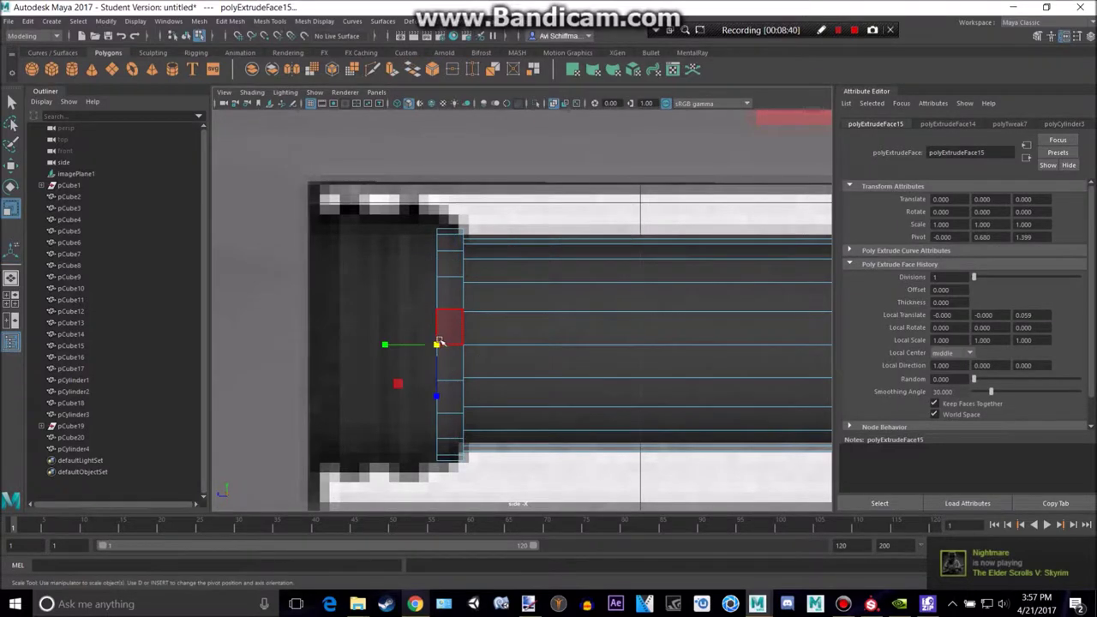
pyautogui.moveTo(436, 395); pyautogui.dragTo(438, 400)
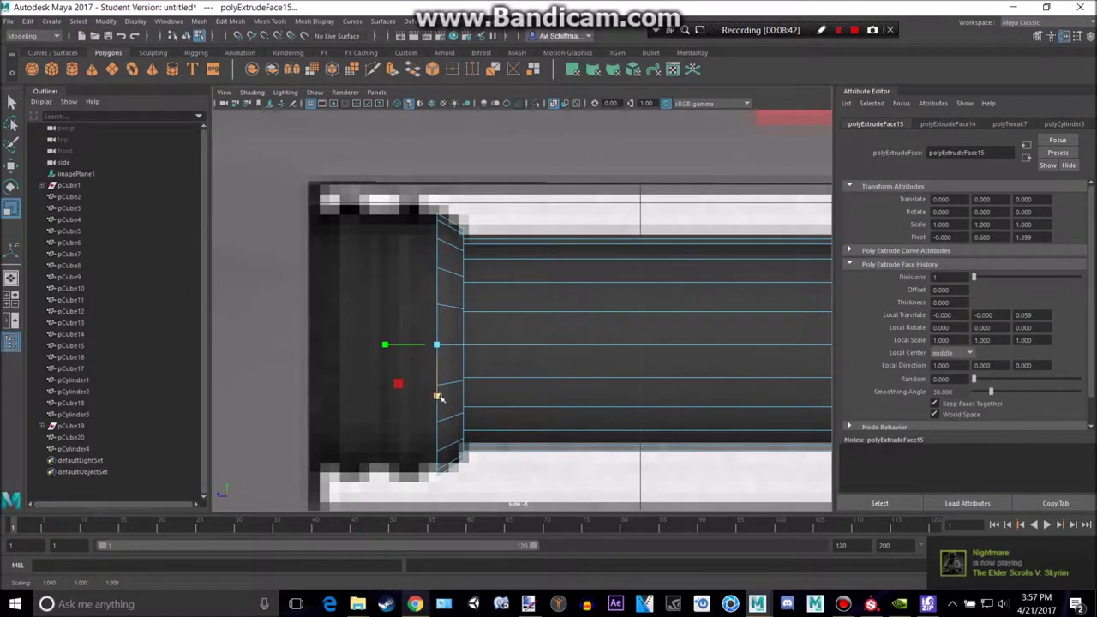
pyautogui.hotkey('ctrl', 'e')
pyautogui.moveTo(409, 309); pyautogui.dragTo(272, 318)
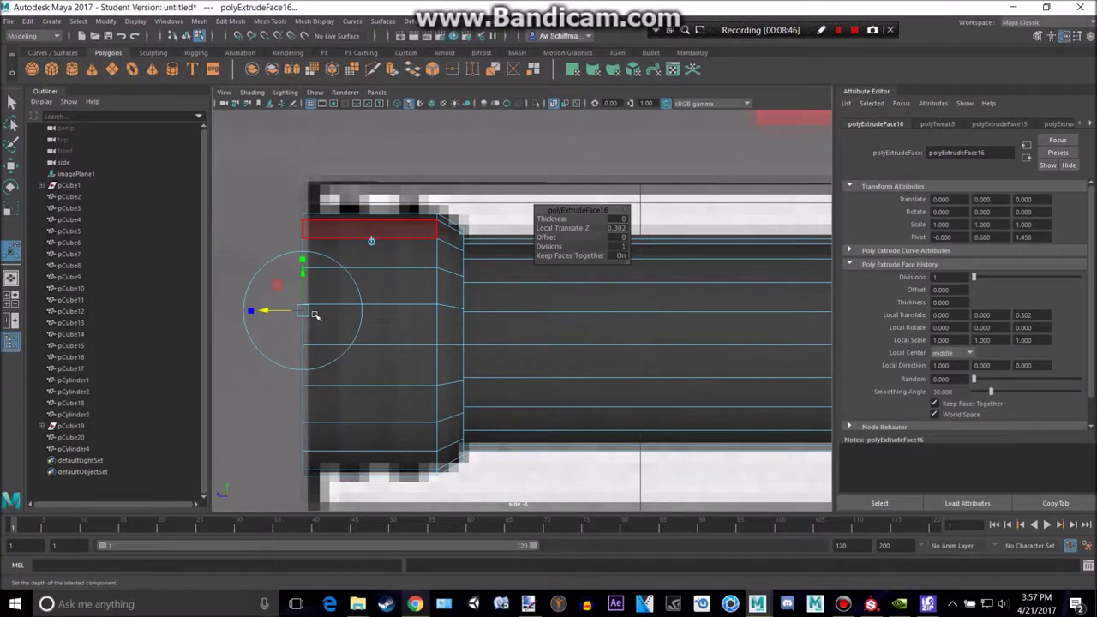
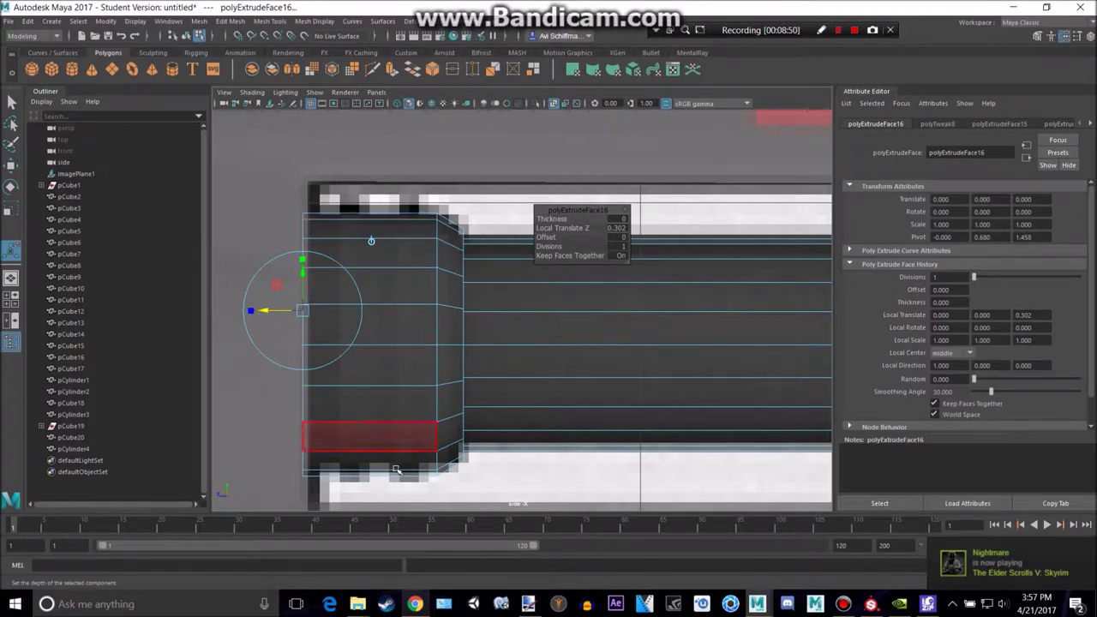
# Insert four edge loops around the bolt head, aligned with the edges of the ribs in the reference.
pyautogui.click(269, 20)
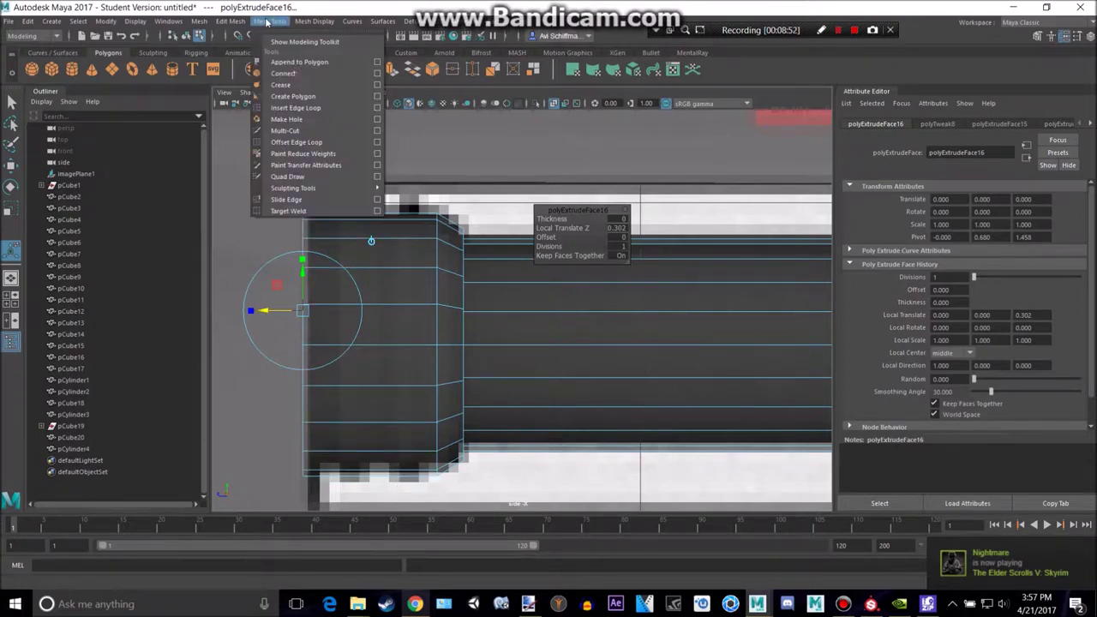
pyautogui.click(311, 108)
pyautogui.scroll(3, 342, 230)
pyautogui.keyDown('alt'); pyautogui.moveTo(321, 257); pyautogui.dragTo(399, 248, button='middle'); pyautogui.keyUp('alt')
pyautogui.click(343, 201)
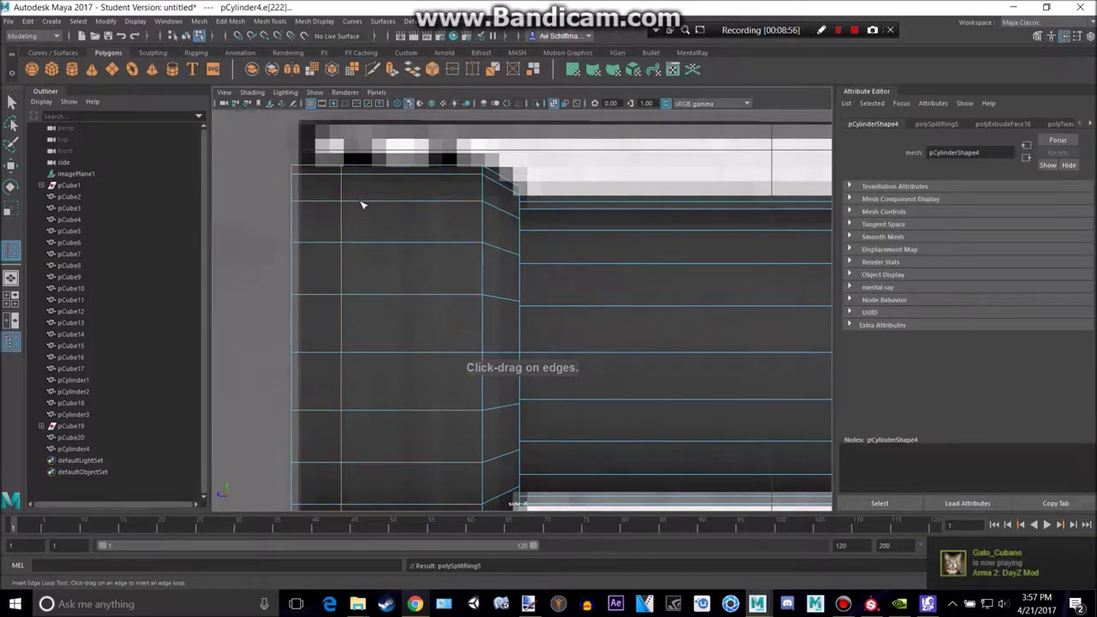
pyautogui.click(426, 202)
pyautogui.click(442, 203)
pyautogui.scroll(-8, 455, 242)
pyautogui.scroll(4, 482, 331)
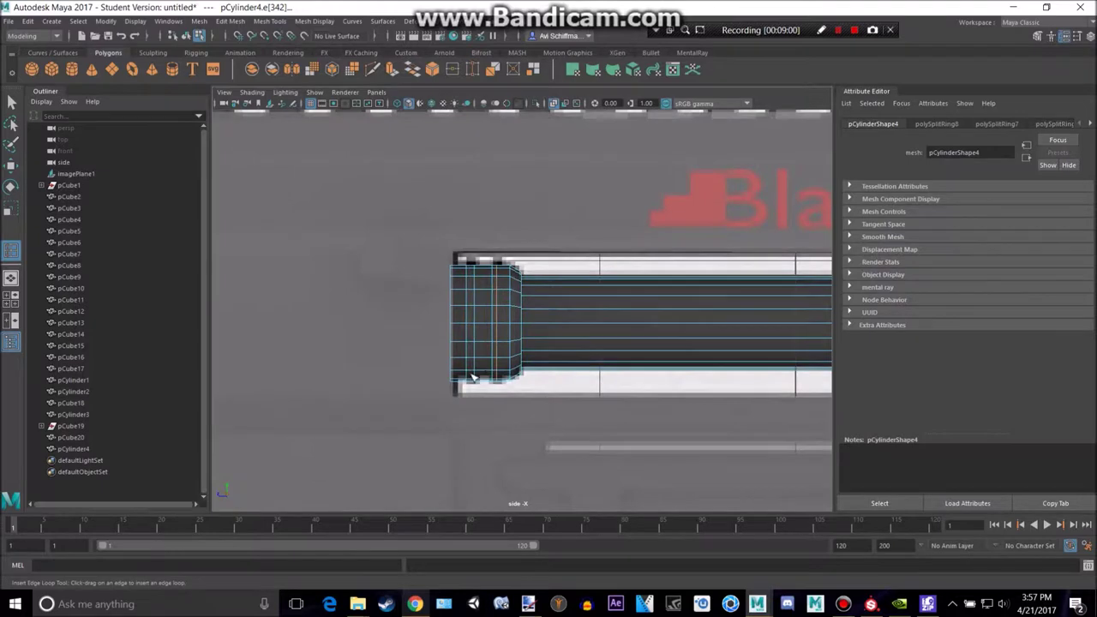
# Undo the last edge loop on the bolt head and reinsert it at the front edge of the front rib in the reference.
pyautogui.scroll(3, 471, 378)
pyautogui.hotkey('ctrl', 'z')
pyautogui.scroll(2, 479, 249)
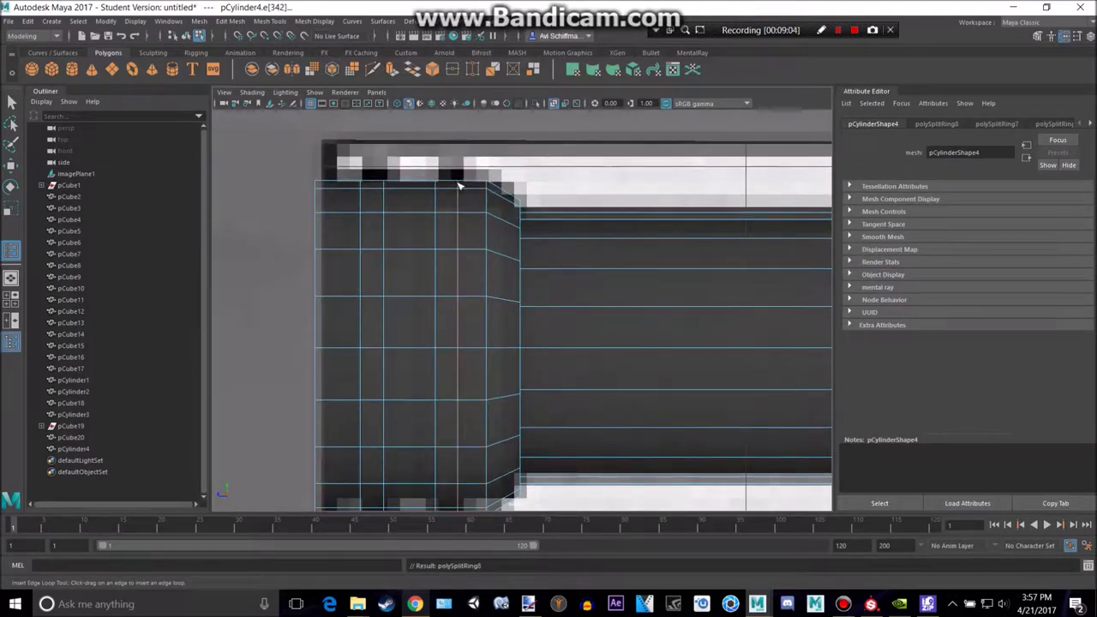
# Select the two narrow face rings between the paired edge loops around the bolt head.
pyautogui.press('q')
pyautogui.moveTo(440, 203); pyautogui.dragTo(440, 230, button='right')
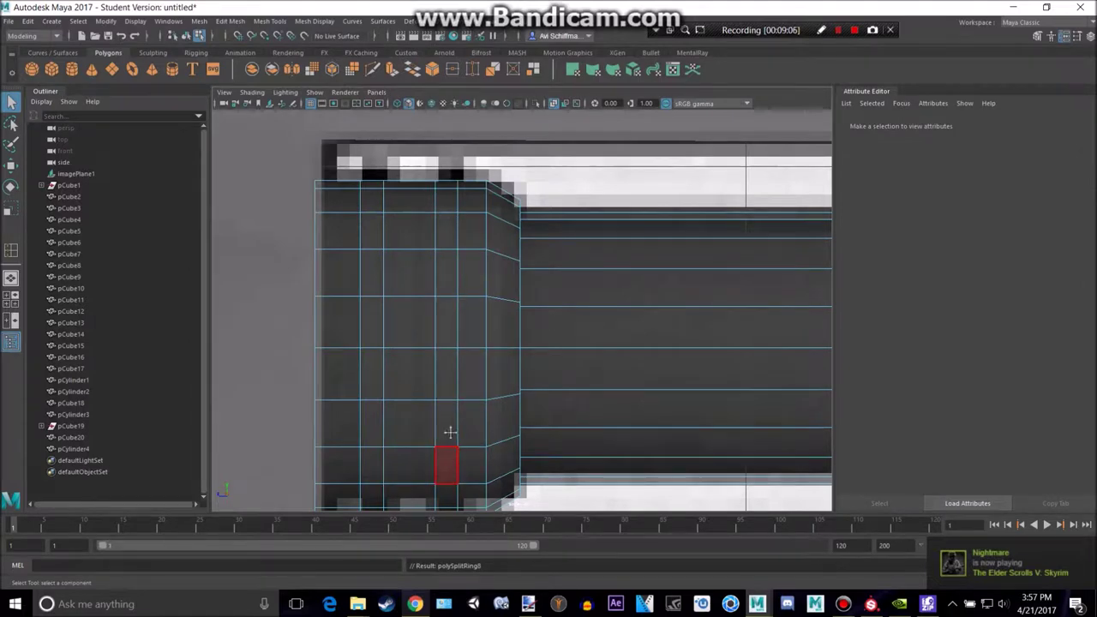
pyautogui.keyDown('alt'); pyautogui.moveTo(453, 507); pyautogui.dragTo(465, 433, button='middle'); pyautogui.keyUp('alt')
pyautogui.press('space')
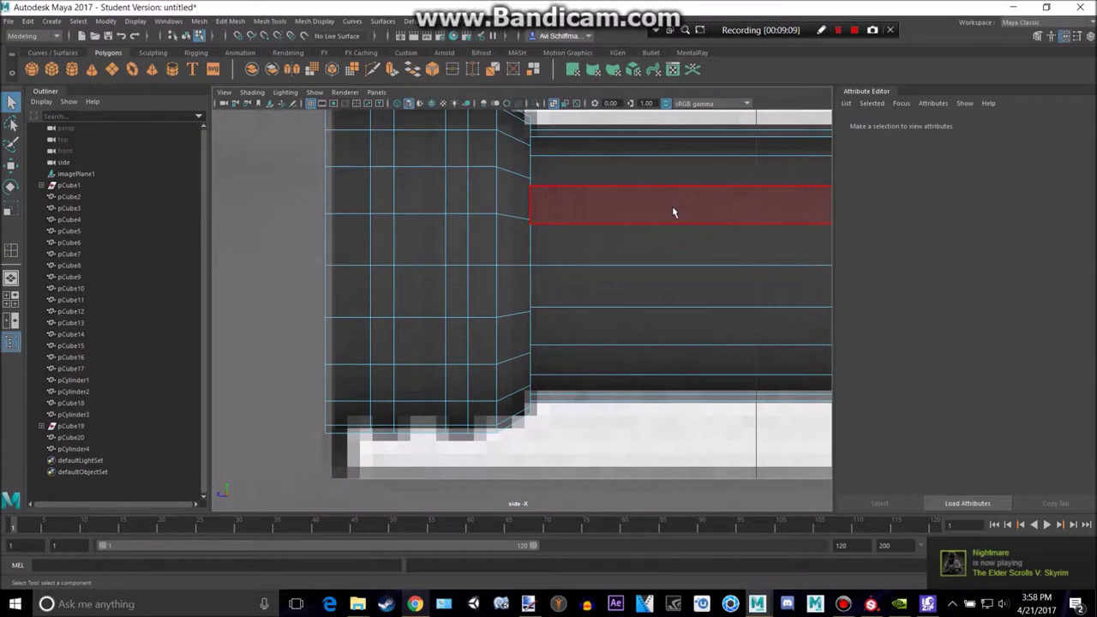
pyautogui.press('space')
pyautogui.keyDown('alt'); pyautogui.moveTo(520, 272); pyautogui.dragTo(392, 334); pyautogui.keyUp('alt')
pyautogui.click(397, 312)
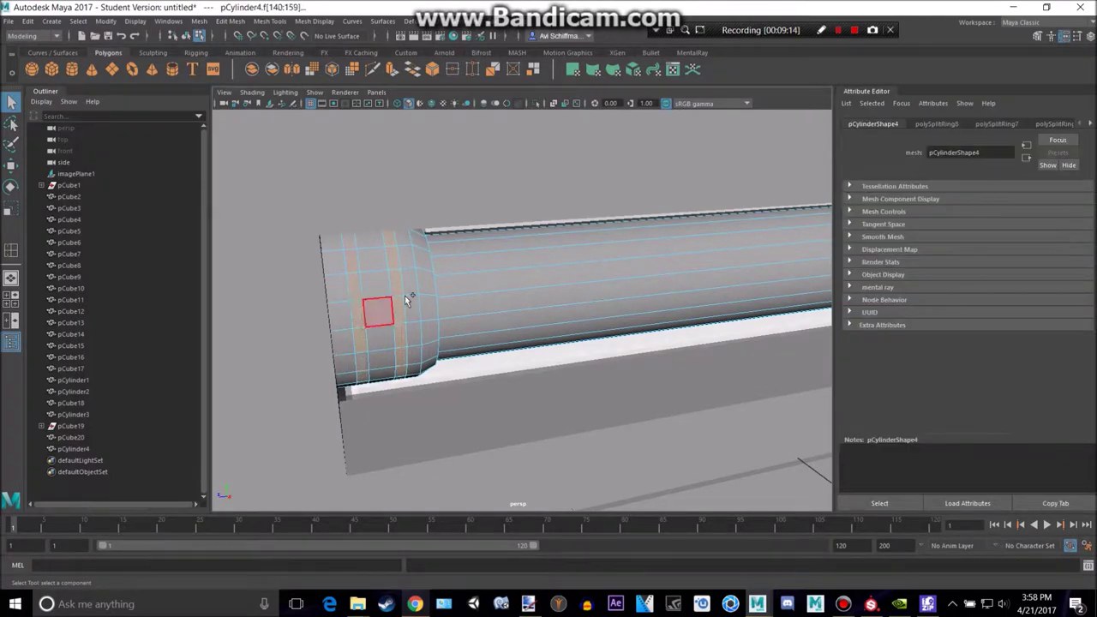
# Extrude the two selected face rings outward by about 0.006 to form raised ribs.
pyautogui.scroll(-5, 487, 294)
pyautogui.keyDown('alt'); pyautogui.moveTo(487, 293); pyautogui.dragTo(389, 291); pyautogui.keyUp('alt')
pyautogui.scroll(5, 454, 286)
pyautogui.hotkey('ctrl', 'e')
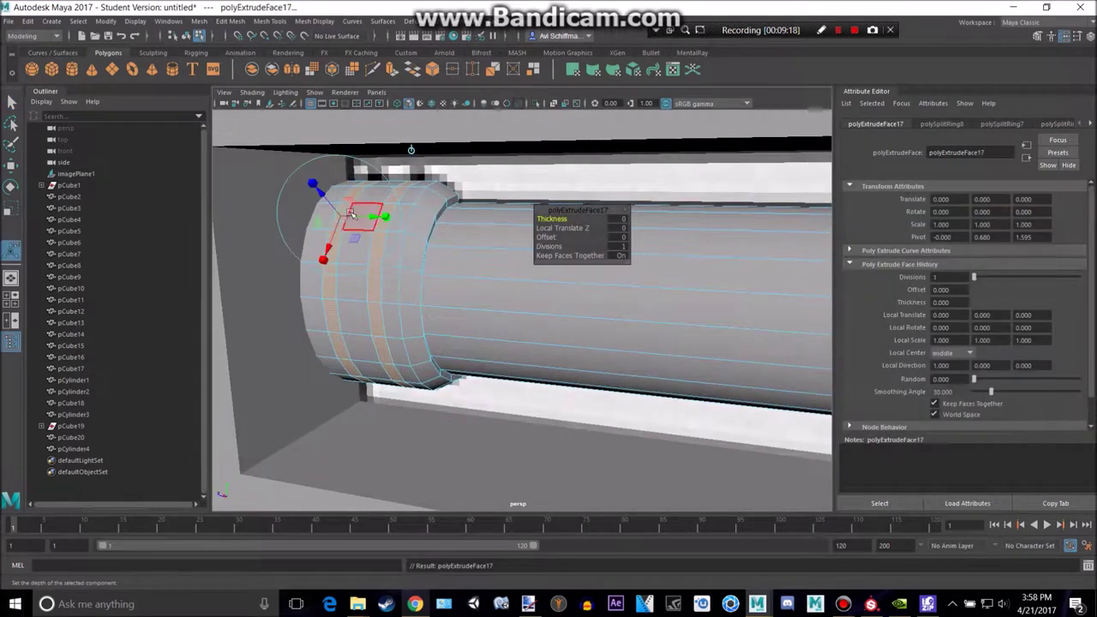
pyautogui.moveTo(322, 196); pyautogui.dragTo(320, 192)
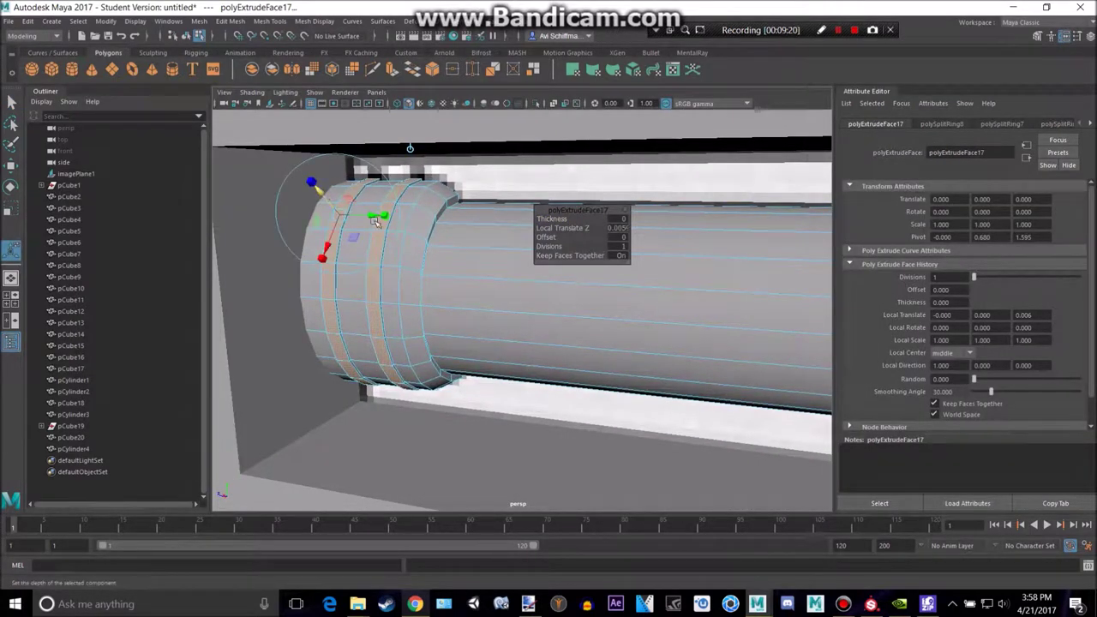
# Return the bolt to object mode and hide the reference image plane.
pyautogui.rightClick(401, 221)
pyautogui.moveTo(421, 205); pyautogui.dragTo(425, 207, button='right')
pyautogui.scroll(-9, 417, 249)
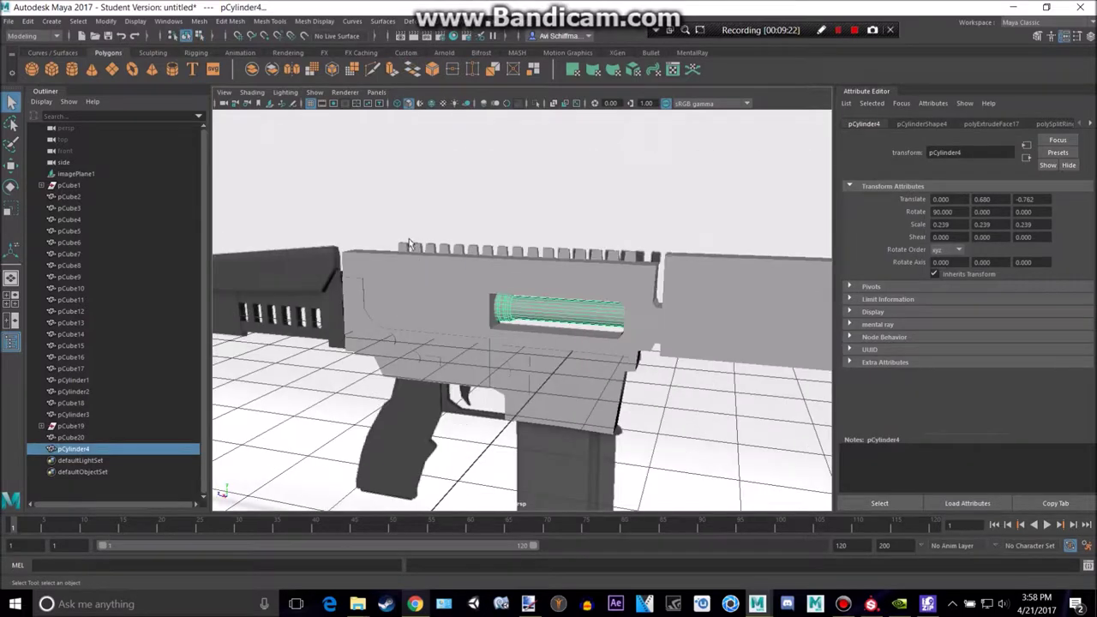
pyautogui.click(416, 178)
pyautogui.hotkey('ctrl', 'h')
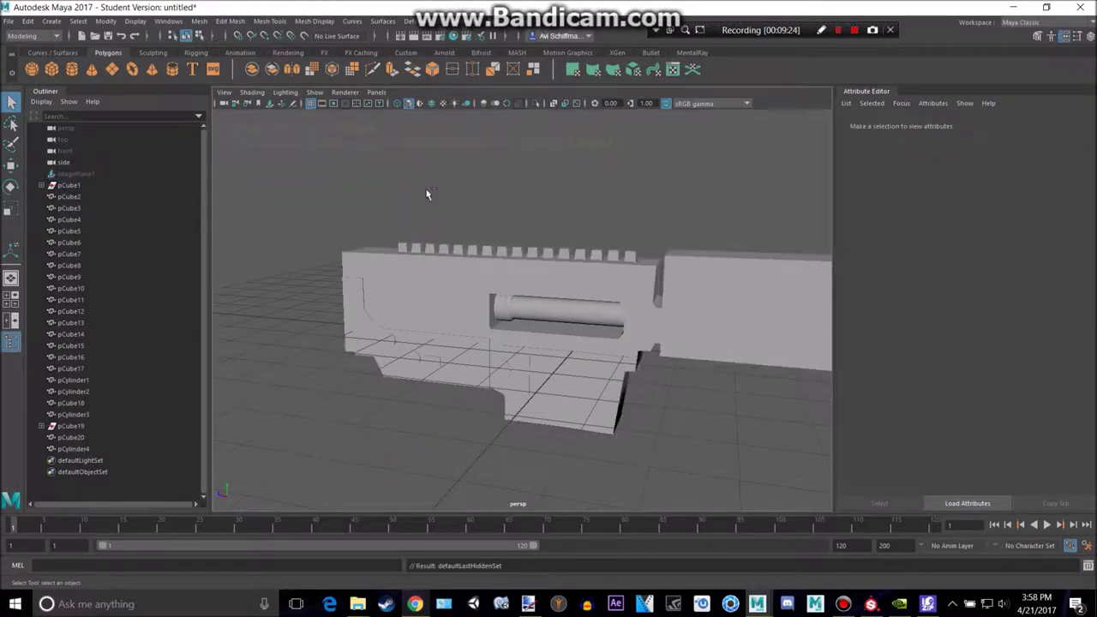
# Put the bolt cylinder in face selection mode and clear its selected rib faces.
pyautogui.keyDown('alt'); pyautogui.moveTo(556, 221); pyautogui.dragTo(624, 302); pyautogui.keyUp('alt')
pyautogui.scroll(5, 533, 273)
pyautogui.scroll(5, 526, 274)
pyautogui.click(528, 283)
pyautogui.moveTo(514, 265); pyautogui.dragTo(517, 300, button='right')
pyautogui.keyDown('alt'); pyautogui.moveTo(525, 292); pyautogui.dragTo(558, 288); pyautogui.keyUp('alt')
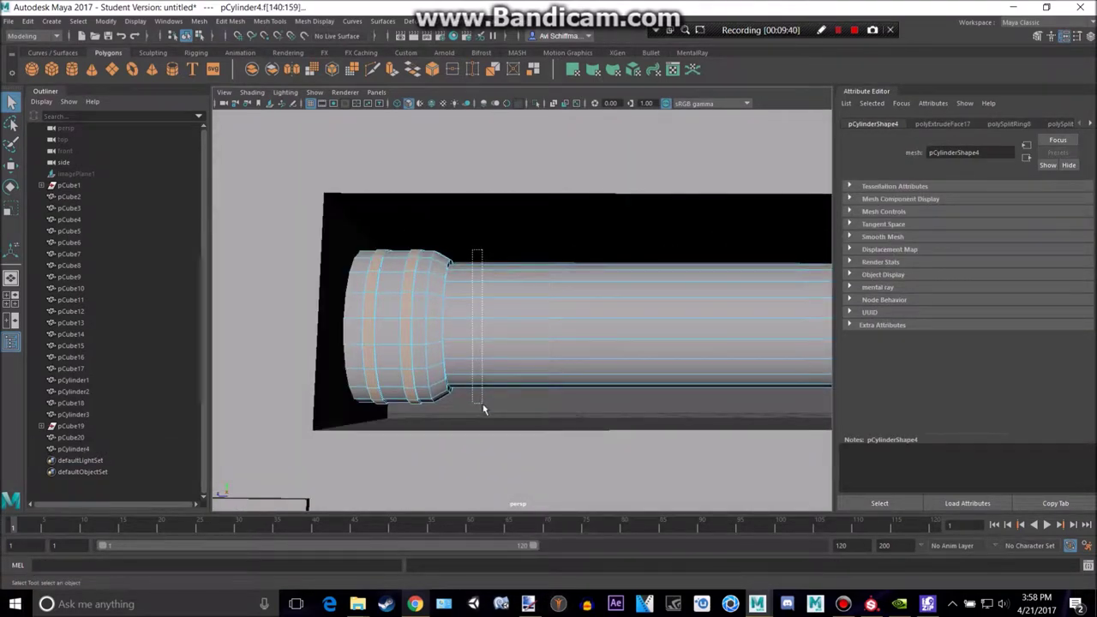
pyautogui.moveTo(484, 409); pyautogui.dragTo(485, 407)
pyautogui.click(516, 437)
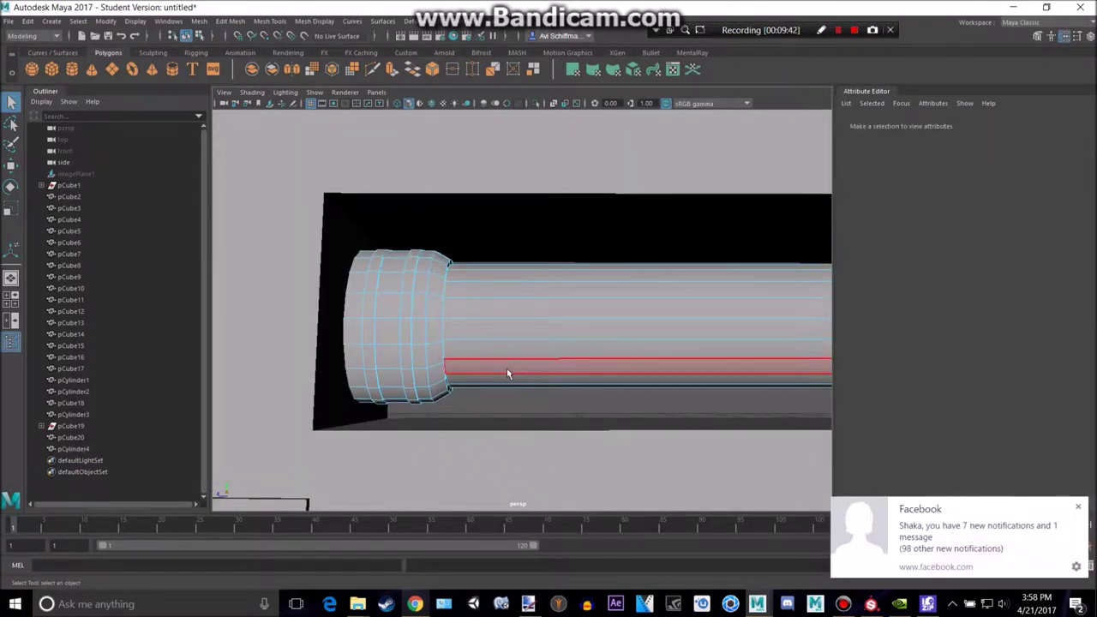
# Select all the long side faces around the bolt's shaft, leaving the ribbed head unselected.
pyautogui.moveTo(480, 291); pyautogui.dragTo(481, 297, button='right')
pyautogui.scroll(3, 464, 325)
pyautogui.keyDown('alt'); pyautogui.moveTo(454, 324); pyautogui.dragTo(408, 323); pyautogui.keyUp('alt')
pyautogui.keyDown('alt'); pyautogui.moveTo(480, 291); pyautogui.dragTo(457, 295); pyautogui.keyUp('alt')
pyautogui.scroll(2, 458, 294)
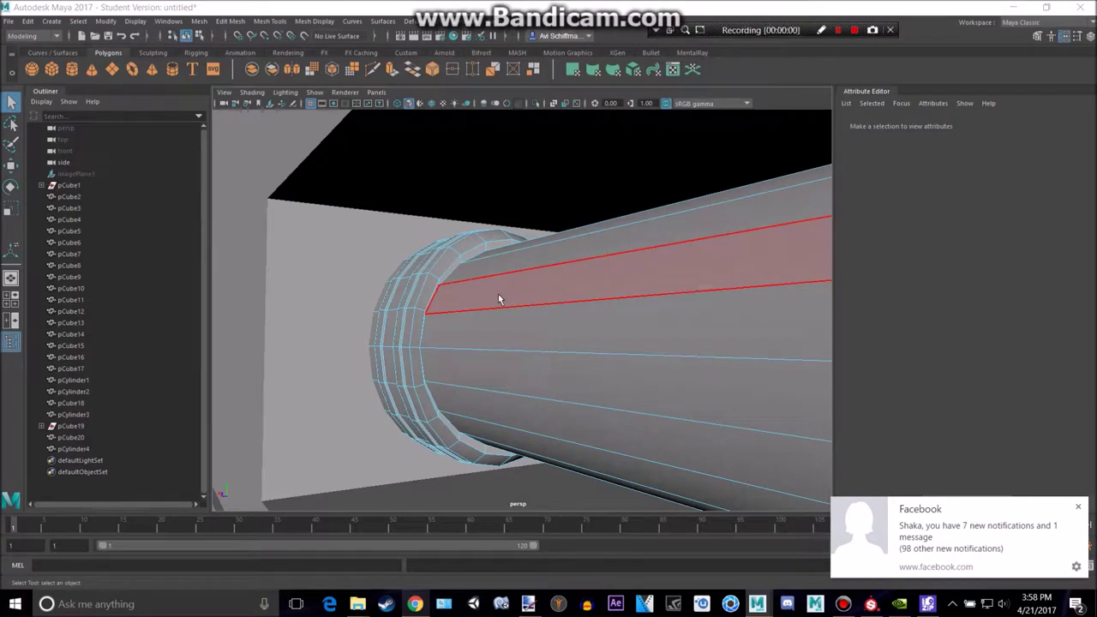
pyautogui.keyDown('alt'); pyautogui.moveTo(498, 293); pyautogui.dragTo(468, 315); pyautogui.keyUp('alt')
pyautogui.click(395, 329)
pyautogui.moveTo(426, 355)
pyautogui.keyDown('alt'); pyautogui.mouseDown()
pyautogui.moveTo(445, 408)
pyautogui.moveTo(424, 341)
pyautogui.mouseUp(); pyautogui.keyUp('alt')
pyautogui.keyDown('shift'); pyautogui.click(477, 258); pyautogui.keyUp('shift')
pyautogui.keyDown('alt'); pyautogui.moveTo(477, 249); pyautogui.dragTo(626, 324); pyautogui.keyUp('alt')
pyautogui.keyDown('shift'); pyautogui.click(422, 364); pyautogui.keyUp('shift')
pyautogui.keyDown('shift'); pyautogui.click(438, 341); pyautogui.keyUp('shift')
pyautogui.keyDown('shift'); pyautogui.click(518, 300); pyautogui.keyUp('shift')
pyautogui.keyDown('shift'); pyautogui.click(605, 286); pyautogui.keyUp('shift')
pyautogui.keyDown('shift'); pyautogui.click(617, 306); pyautogui.keyUp('shift')
pyautogui.keyDown('shift'); pyautogui.click(633, 335); pyautogui.keyUp('shift')
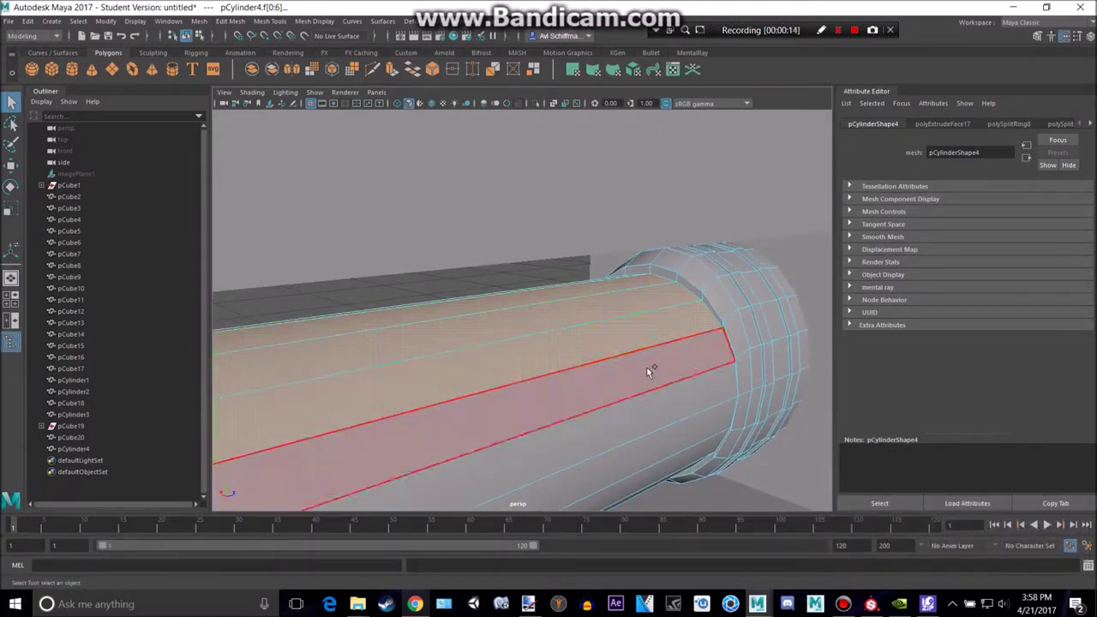
pyautogui.keyDown('shift'); pyautogui.click(651, 372); pyautogui.keyUp('shift')
pyautogui.keyDown('shift'); pyautogui.click(664, 407); pyautogui.keyUp('shift')
pyautogui.keyDown('shift'); pyautogui.click(671, 437); pyautogui.keyUp('shift')
pyautogui.keyDown('shift'); pyautogui.click(677, 467); pyautogui.keyUp('shift')
pyautogui.keyDown('alt'); pyautogui.moveTo(689, 423); pyautogui.dragTo(648, 377); pyautogui.keyUp('alt')
pyautogui.keyDown('shift'); pyautogui.click(645, 403); pyautogui.keyUp('shift')
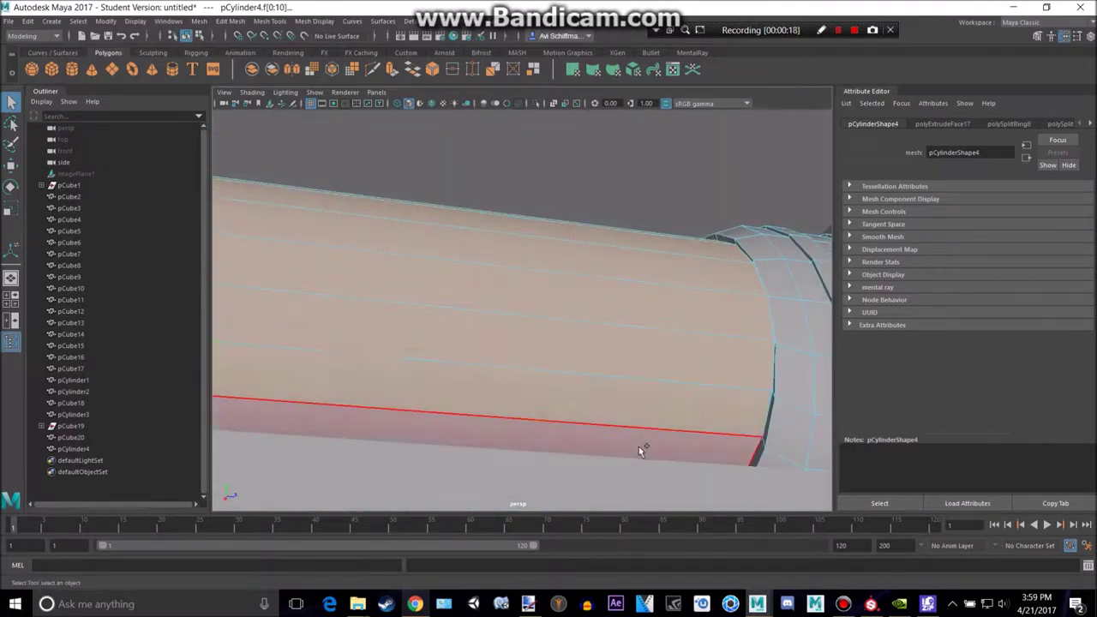
pyautogui.keyDown('shift'); pyautogui.click(639, 446); pyautogui.keyUp('shift')
pyautogui.keyDown('alt'); pyautogui.moveTo(533, 426); pyautogui.dragTo(575, 444); pyautogui.keyUp('alt')
pyautogui.keyDown('shift'); pyautogui.click(374, 488); pyautogui.keyUp('shift')
pyautogui.keyDown('alt'); pyautogui.moveTo(321, 415); pyautogui.dragTo(506, 411); pyautogui.keyUp('alt')
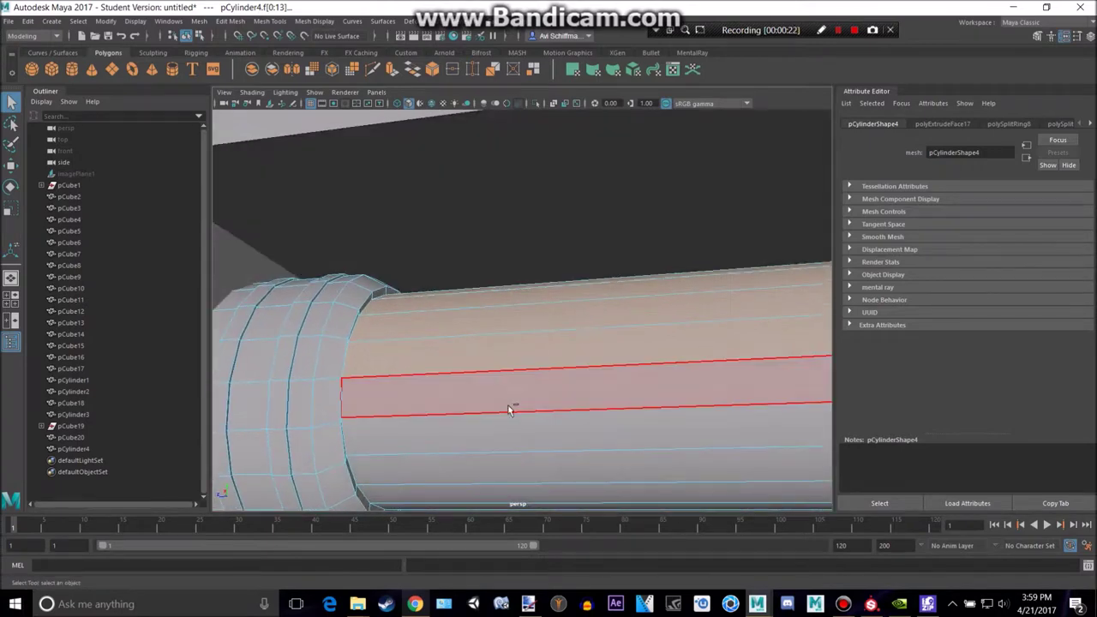
pyautogui.keyDown('shift'); pyautogui.click(511, 406); pyautogui.keyUp('shift')
pyautogui.keyDown('shift'); pyautogui.click(509, 435); pyautogui.keyUp('shift')
pyautogui.keyDown('shift'); pyautogui.click(504, 474); pyautogui.keyUp('shift')
pyautogui.keyDown('shift'); pyautogui.click(501, 489); pyautogui.keyUp('shift')
pyautogui.keyDown('alt'); pyautogui.moveTo(509, 458); pyautogui.dragTo(490, 425); pyautogui.keyUp('alt')
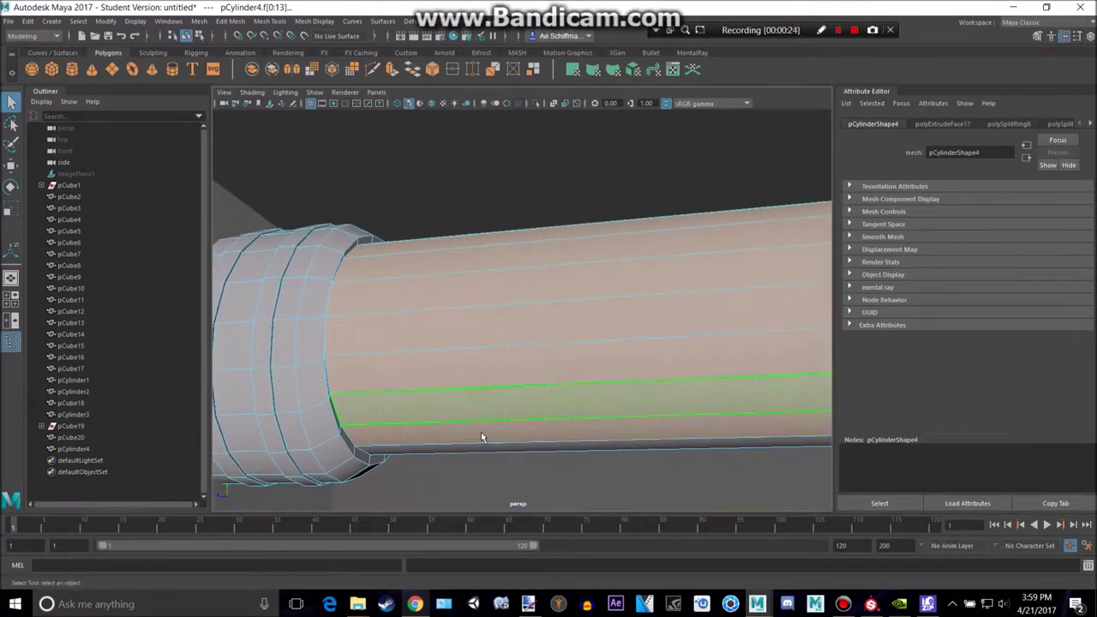
pyautogui.keyDown('shift'); pyautogui.click(476, 449); pyautogui.keyUp('shift')
# Scale the selected shaft faces down slightly in width and height, and return the bolt to object mode.
pyautogui.keyDown('alt'); pyautogui.moveTo(573, 402); pyautogui.dragTo(537, 412); pyautogui.keyUp('alt')
pyautogui.press('r')
pyautogui.scroll(-3, 514, 388)
pyautogui.keyDown('alt'); pyautogui.moveTo(366, 354); pyautogui.dragTo(377, 397); pyautogui.keyUp('alt')
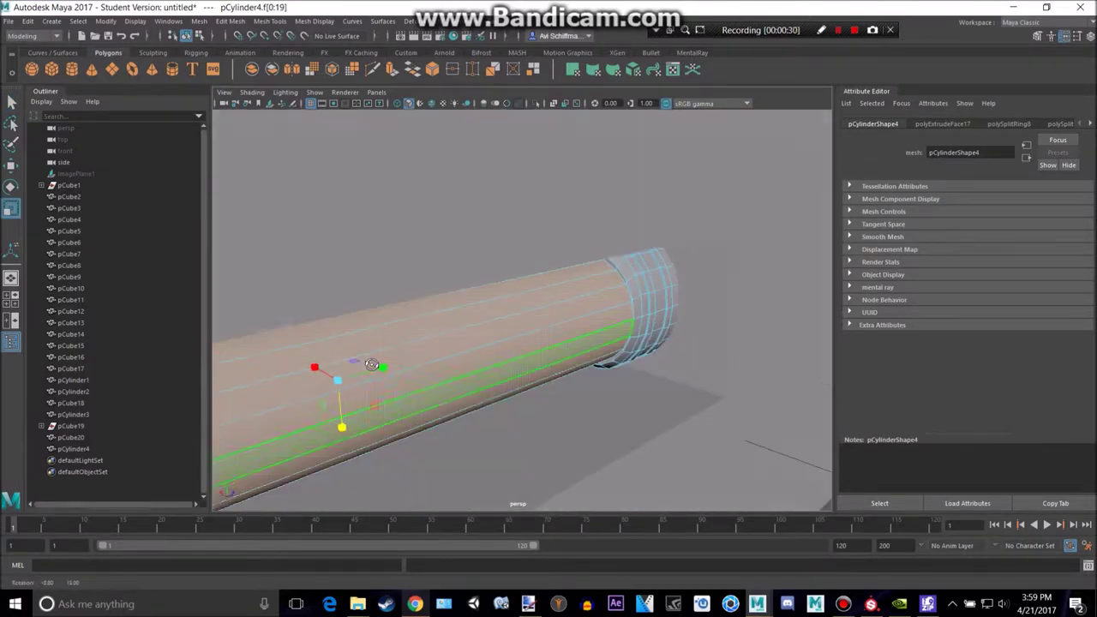
pyautogui.moveTo(316, 367); pyautogui.dragTo(321, 372)
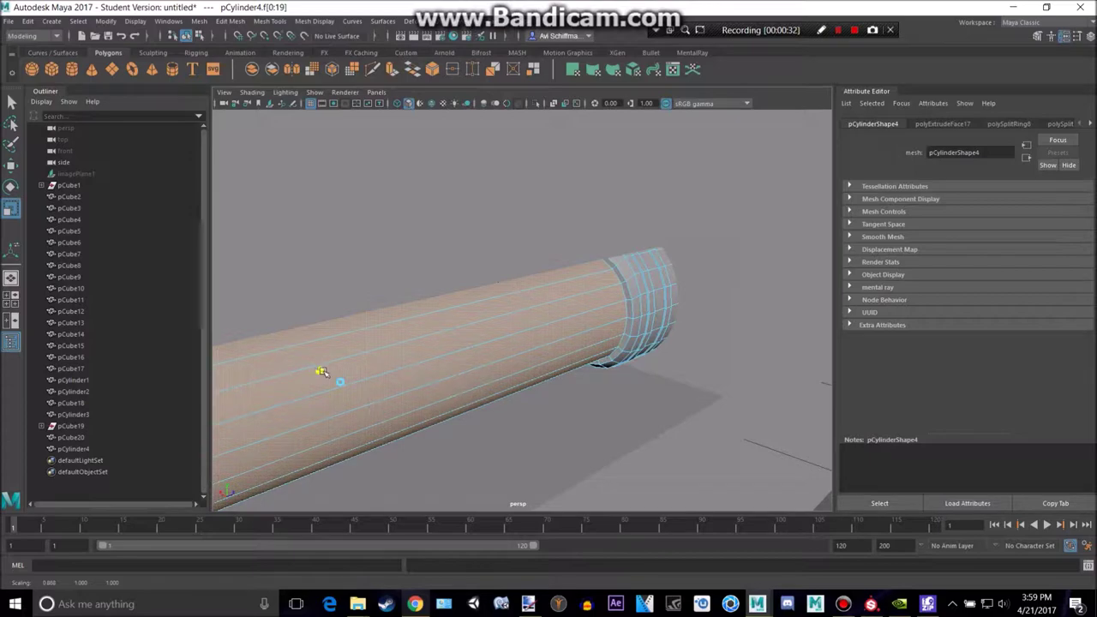
pyautogui.keyDown('alt'); pyautogui.moveTo(414, 346); pyautogui.dragTo(558, 335); pyautogui.keyUp('alt')
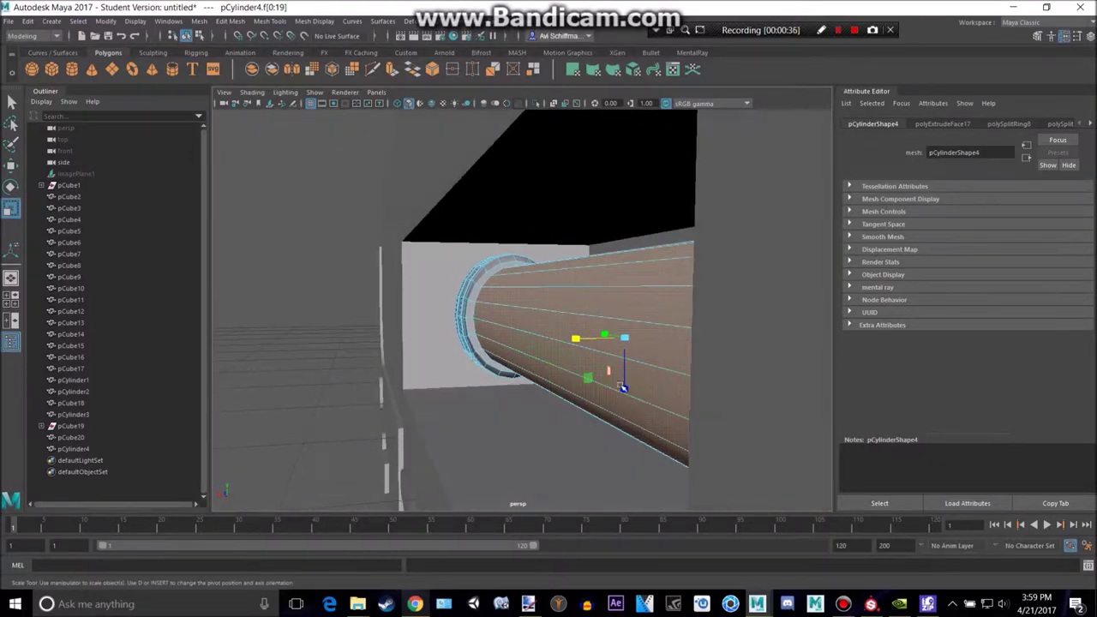
pyautogui.moveTo(623, 390); pyautogui.dragTo(530, 336)
pyautogui.moveTo(530, 336); pyautogui.dragTo(579, 253, button='right')
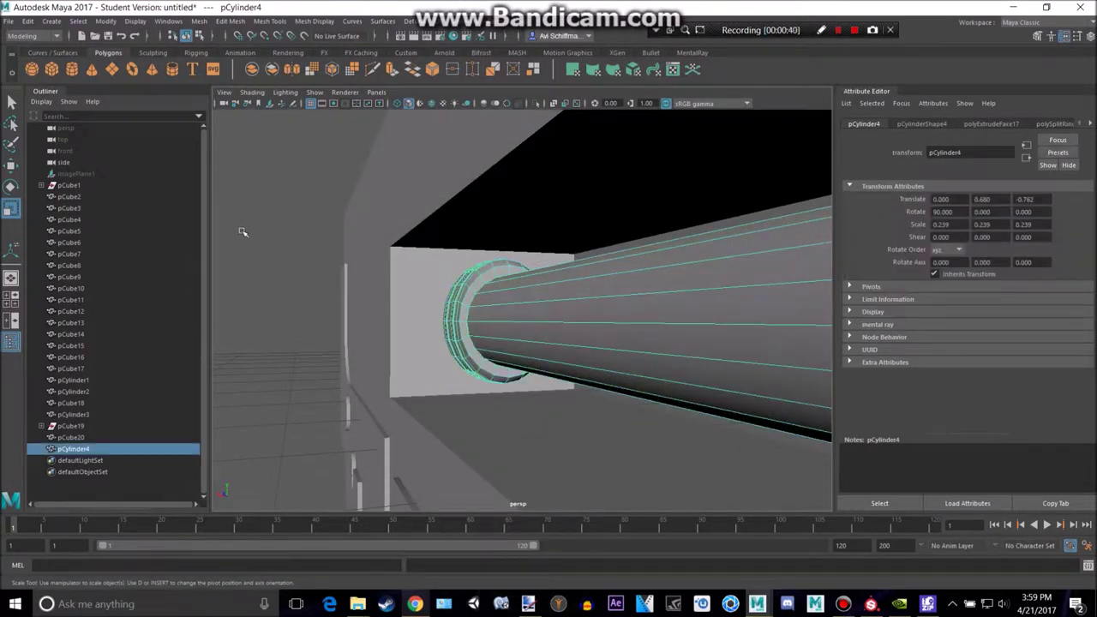
# Deselect the bolt and examine it in the ejection port from both sides of the rifle.
pyautogui.click(244, 233)
pyautogui.scroll(-4, 262, 239)
pyautogui.keyDown('alt'); pyautogui.moveTo(262, 239); pyautogui.dragTo(485, 353); pyautogui.keyUp('alt')
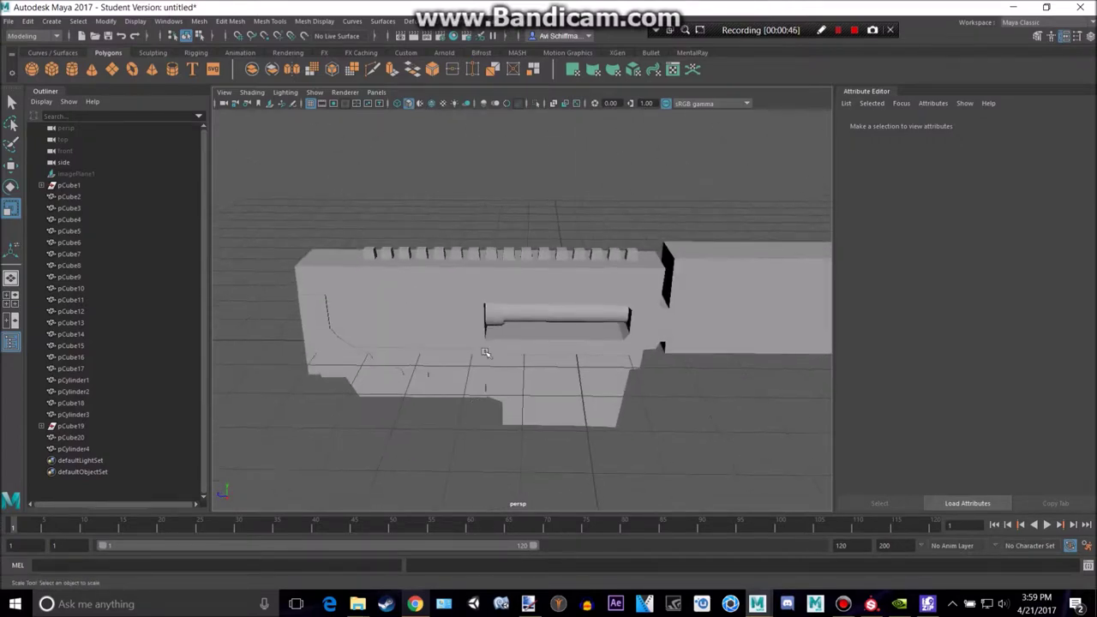
pyautogui.keyDown('alt'); pyautogui.moveTo(376, 355); pyautogui.dragTo(605, 365); pyautogui.keyUp('alt')
pyautogui.scroll(2, 404, 321)
pyautogui.scroll(-3, 605, 370)
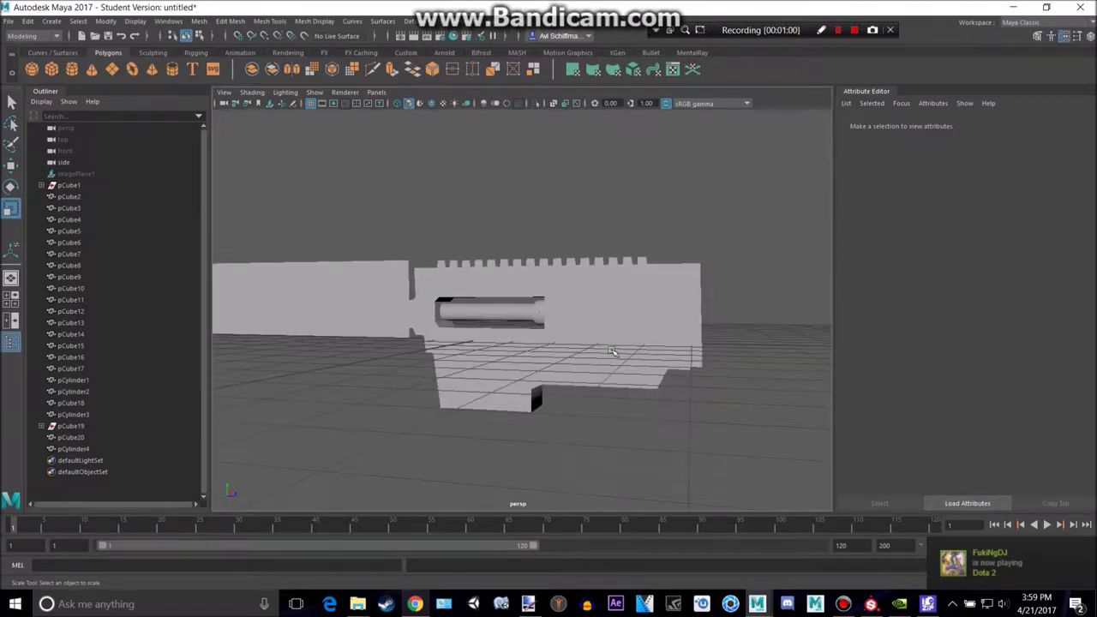
pyautogui.scroll(5, 638, 359)
pyautogui.keyDown('alt'); pyautogui.moveTo(641, 367); pyautogui.dragTo(419, 398); pyautogui.keyUp('alt')
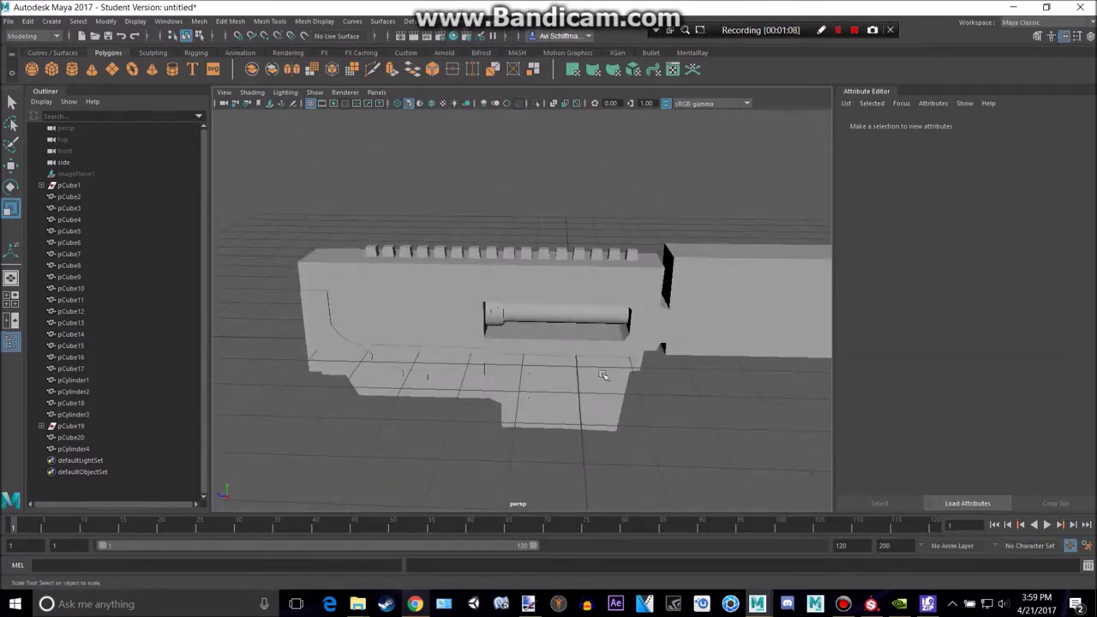
# Show the hidden reference image plane again in the side view.
pyautogui.keyDown('alt'); pyautogui.moveTo(601, 372); pyautogui.dragTo(448, 356, button='middle'); pyautogui.keyUp('alt')
pyautogui.press('space')
pyautogui.press('space')
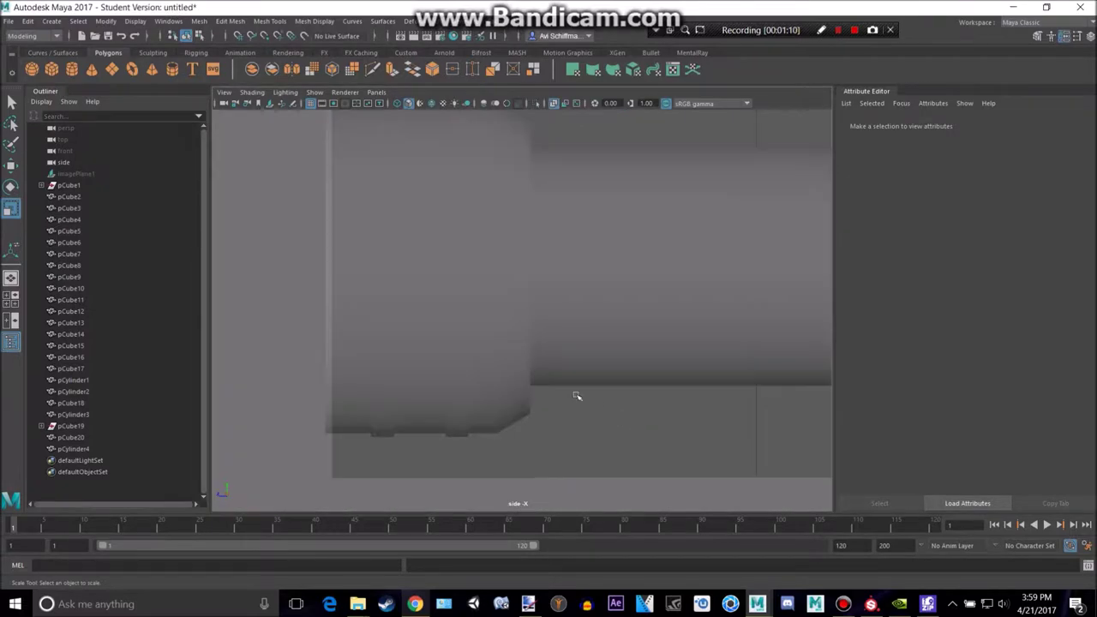
pyautogui.scroll(-8, 481, 365)
pyautogui.scroll(3, 480, 364)
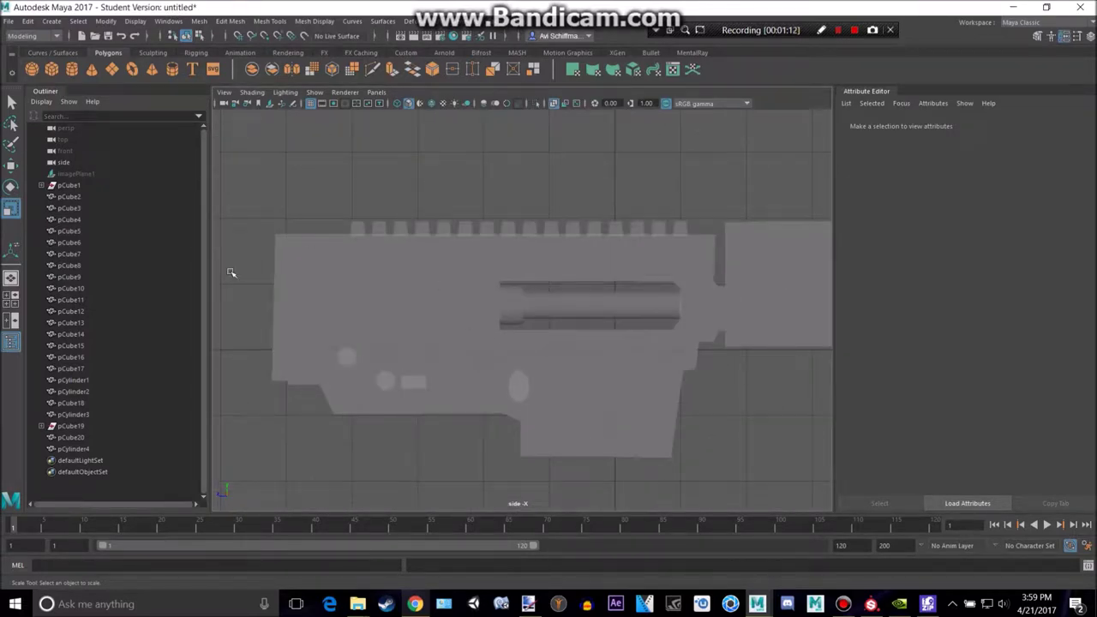
pyautogui.click(89, 175)
pyautogui.hotkey('shift', 'h')
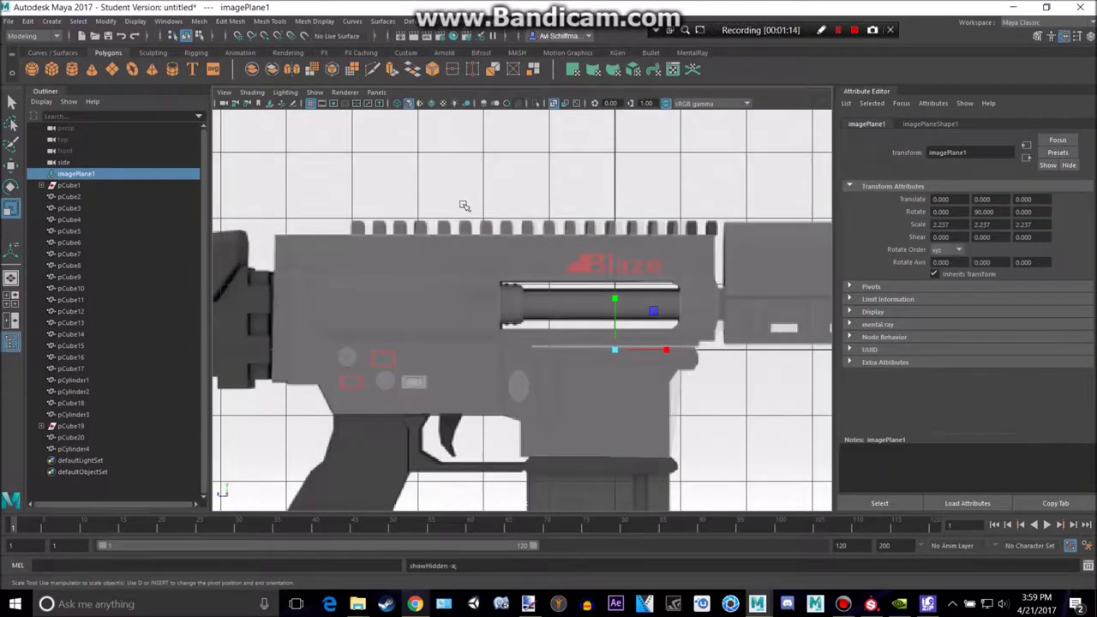
# Switch to Chrome to examine the low poly futuristic gun reference in the image results, and return to Maya.
pyautogui.scroll(4, 496, 227)
pyautogui.scroll(3, 498, 229)
pyautogui.moveTo(441, 292)
pyautogui.keyDown('alt'); pyautogui.mouseDown(button='middle')
pyautogui.moveTo(659, 335)
pyautogui.moveTo(844, 341)
pyautogui.mouseUp(button='middle'); pyautogui.keyUp('alt')
pyautogui.moveTo(454, 312)
pyautogui.keyDown('alt'); pyautogui.mouseDown(button='middle')
pyautogui.moveTo(509, 306)
pyautogui.moveTo(296, 294)
pyautogui.mouseUp(button='middle'); pyautogui.keyUp('alt')
pyautogui.keyDown('alt'); pyautogui.moveTo(738, 237); pyautogui.dragTo(719, 242, button='middle'); pyautogui.keyUp('alt')
pyautogui.hotkey('alt', 'Tab')
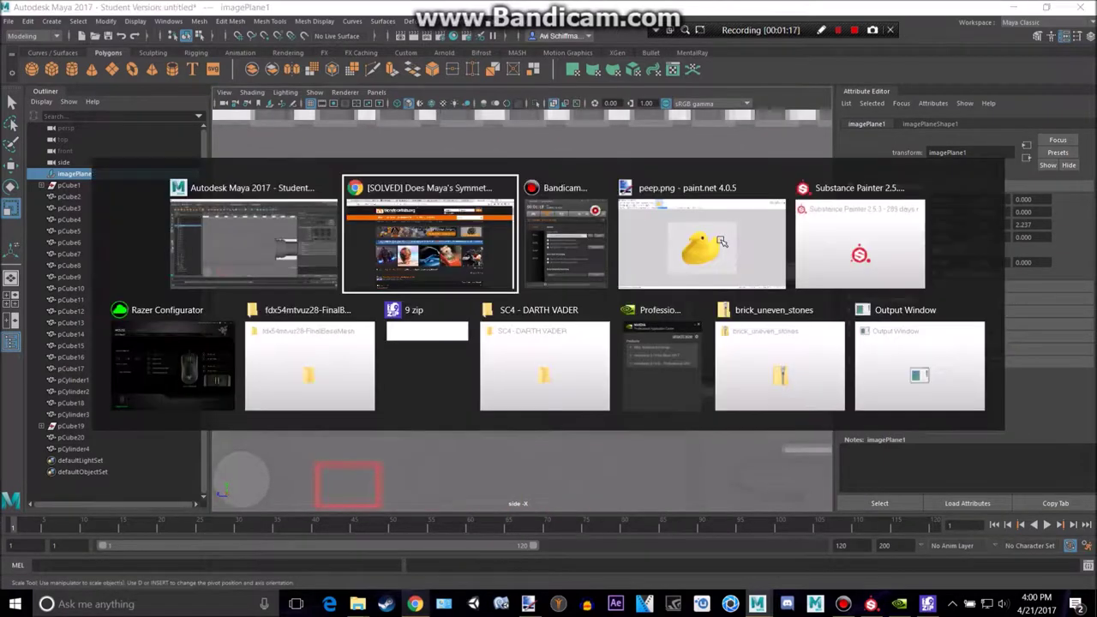
pyautogui.hotkey('alt', 'Tab')
pyautogui.click(300, 226)
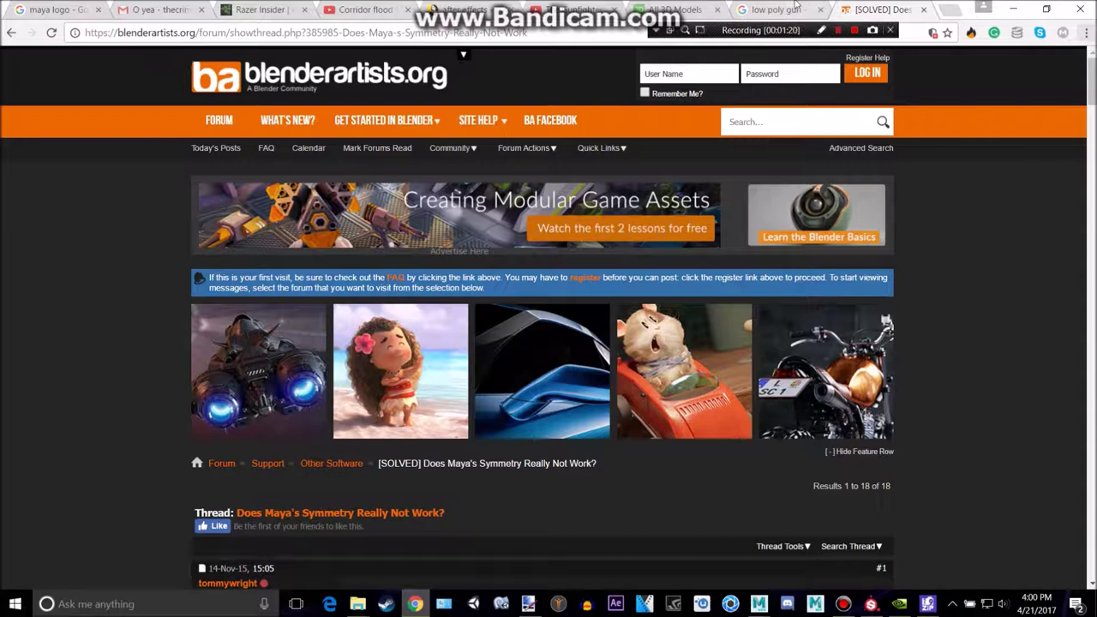
pyautogui.click(795, 8)
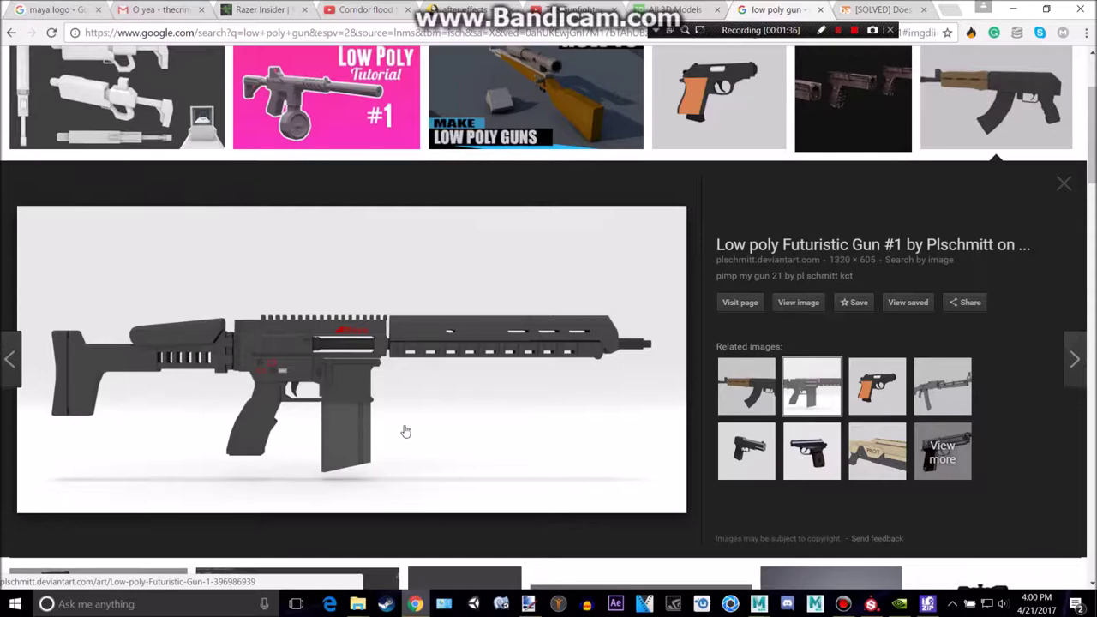
pyautogui.scroll(-8, 661, 323)
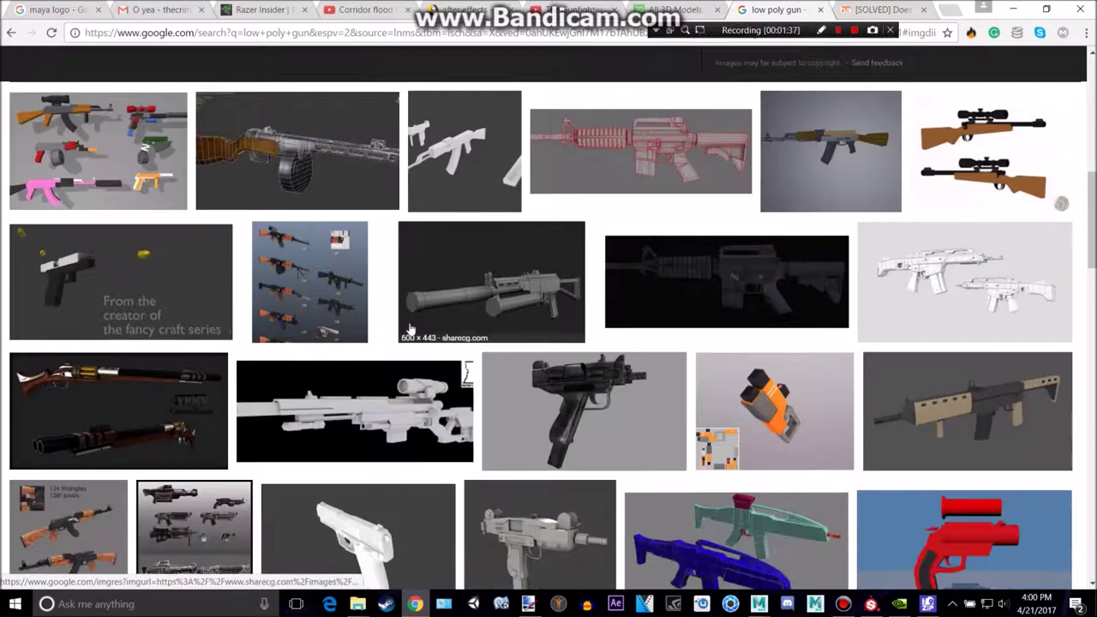
pyautogui.scroll(7, 436, 314)
pyautogui.hotkey('alt', 'Tab')
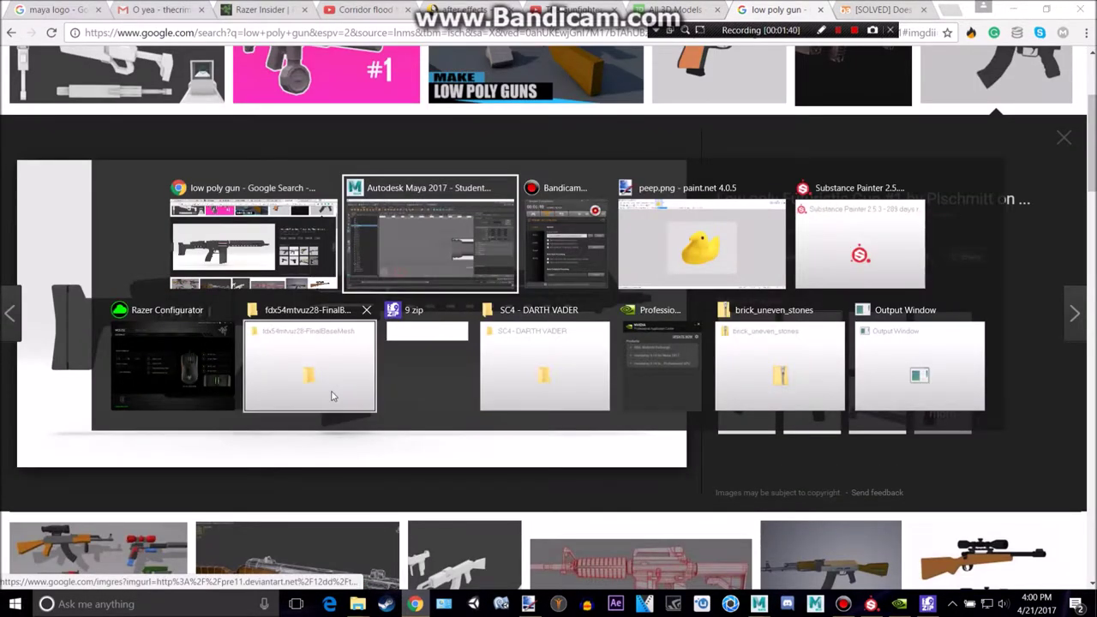
# Create a polygon cube and move it over the magazine in the side view, to Y -3.017 and Z 0.283.
pyautogui.scroll(-8, 411, 430)
pyautogui.scroll(3, 437, 416)
pyautogui.scroll(5, 529, 399)
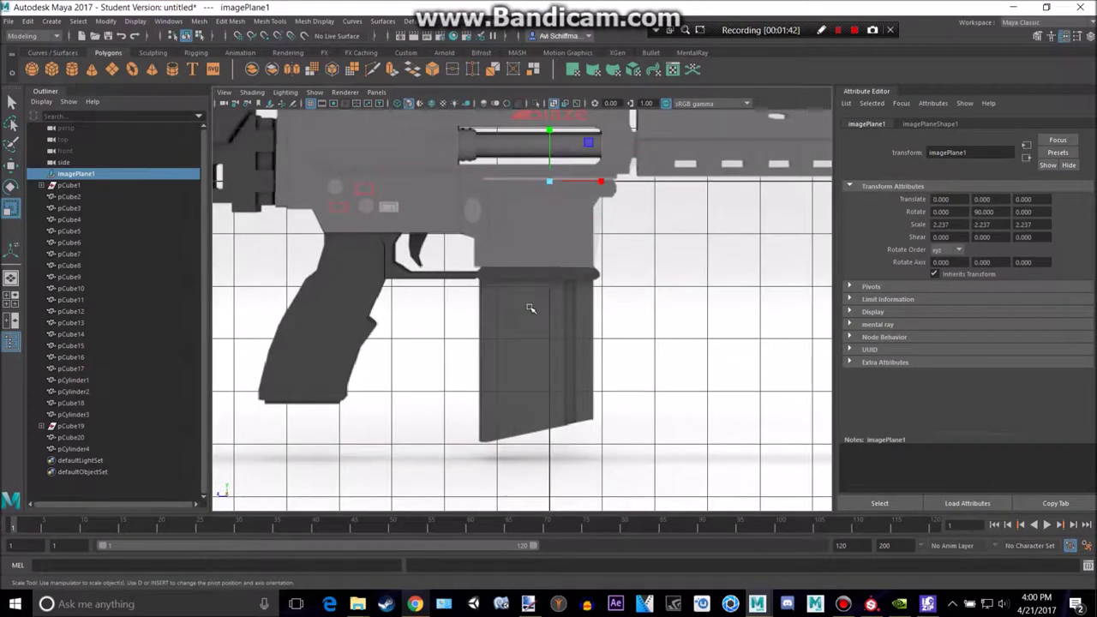
pyautogui.click(484, 219)
pyautogui.keyDown('alt'); pyautogui.moveTo(559, 388); pyautogui.dragTo(509, 329, button='middle'); pyautogui.keyUp('alt')
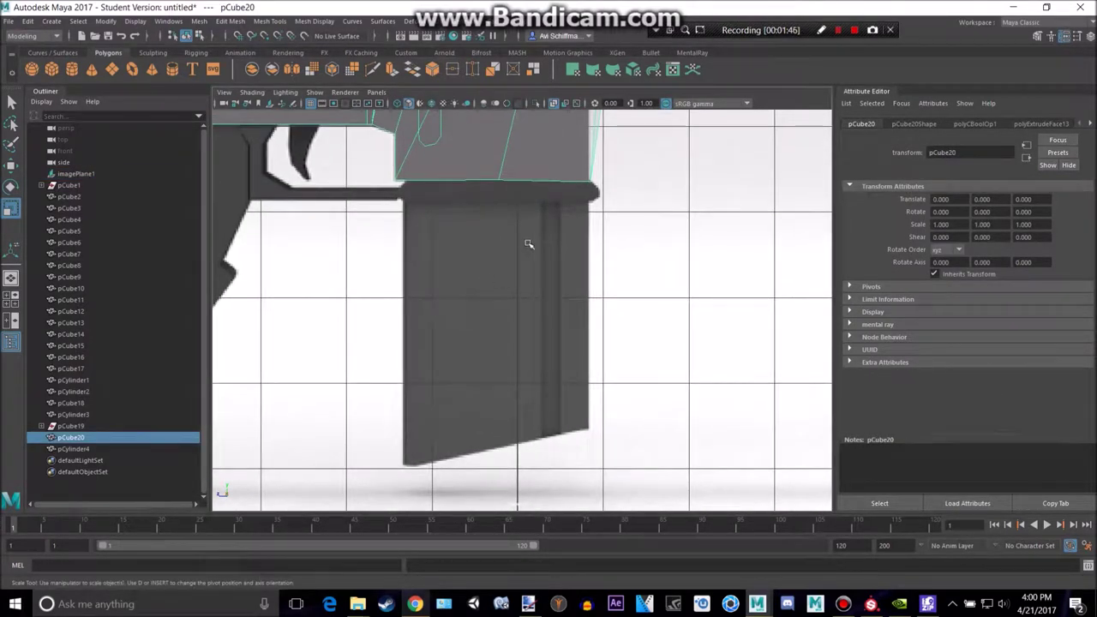
pyautogui.click(52, 71)
pyautogui.scroll(-5, 381, 323)
pyautogui.press('w')
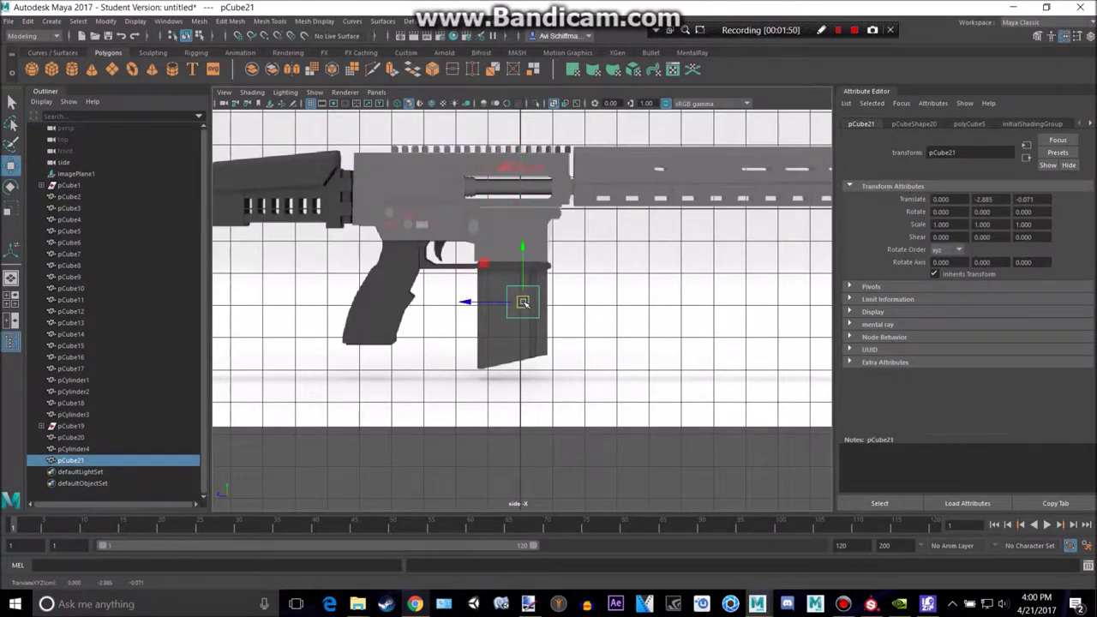
pyautogui.scroll(6, 524, 302)
pyautogui.moveTo(523, 288); pyautogui.dragTo(495, 299)
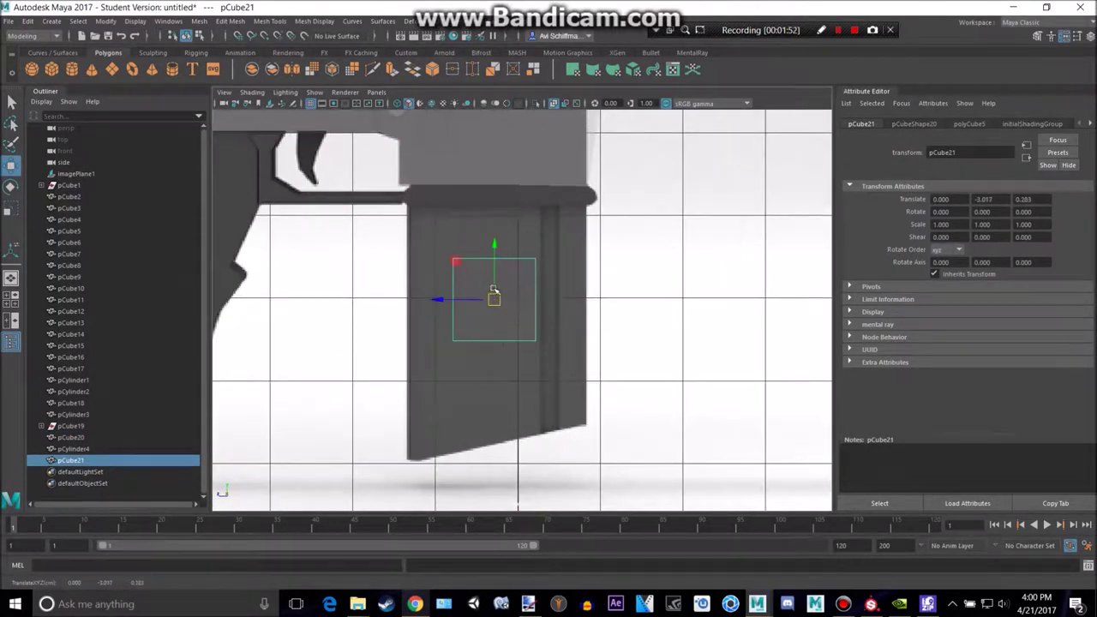
pyautogui.scroll(-8, 498, 276)
pyautogui.scroll(5, 498, 276)
pyautogui.keyDown('alt'); pyautogui.moveTo(479, 277); pyautogui.dragTo(487, 302, button='middle'); pyautogui.keyUp('alt')
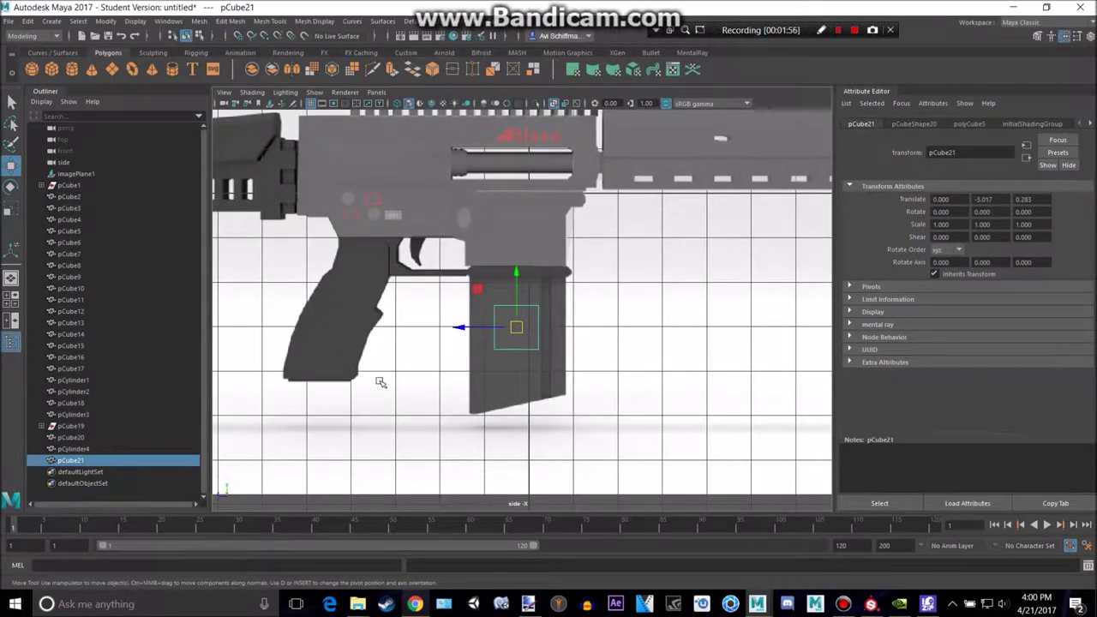
# Examine the magazine, ejection port and upper receiver against the reference image in the side view.
pyautogui.scroll(2, 404, 353)
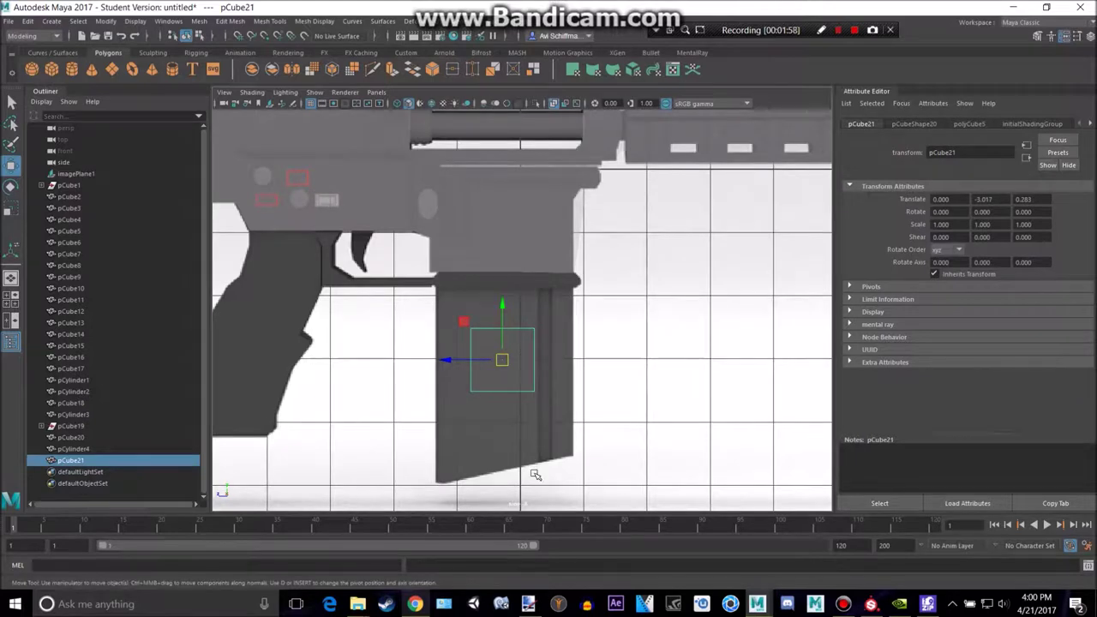
pyautogui.scroll(-3, 486, 273)
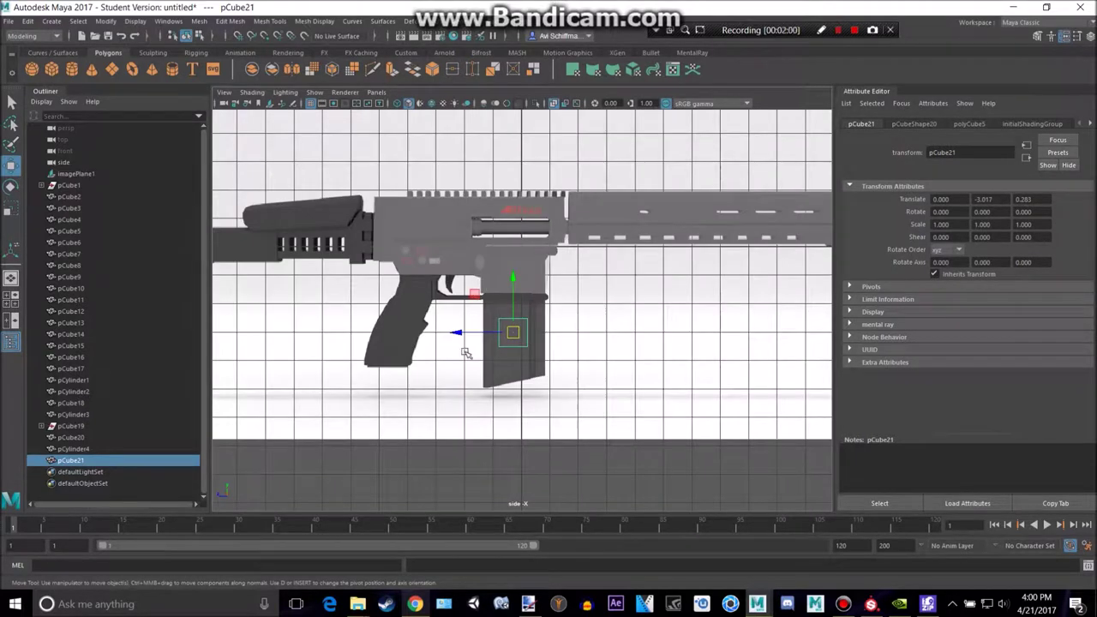
pyautogui.scroll(3, 466, 351)
pyautogui.keyDown('alt'); pyautogui.moveTo(381, 178); pyautogui.dragTo(410, 296, button='middle'); pyautogui.keyUp('alt')
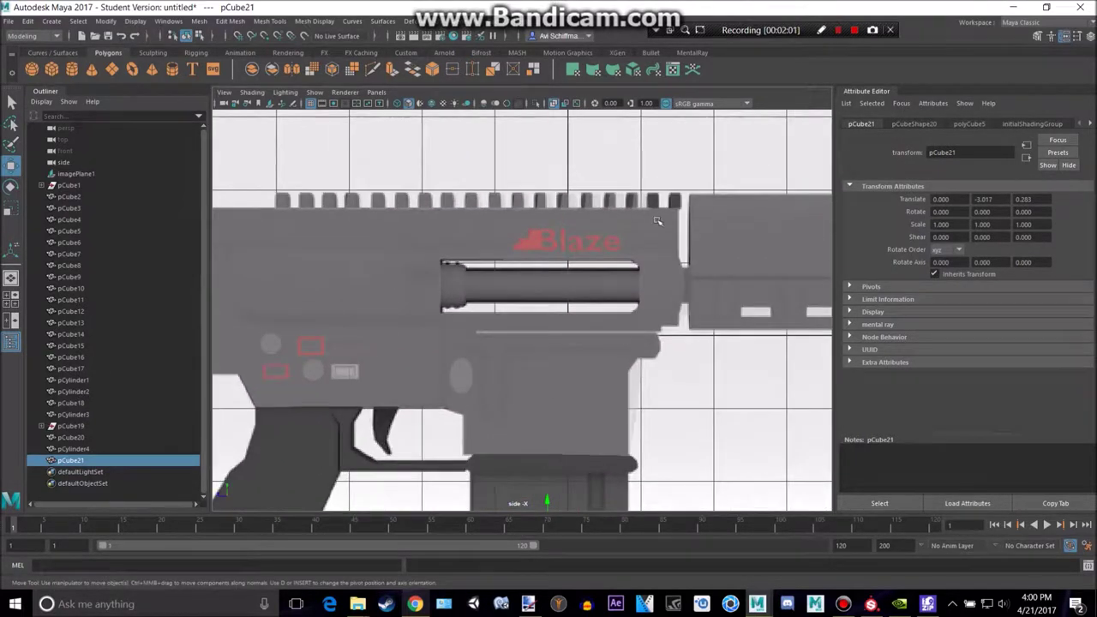
pyautogui.keyDown('alt'); pyautogui.moveTo(366, 248); pyautogui.dragTo(465, 293, button='middle'); pyautogui.keyUp('alt')
pyautogui.scroll(3, 379, 303)
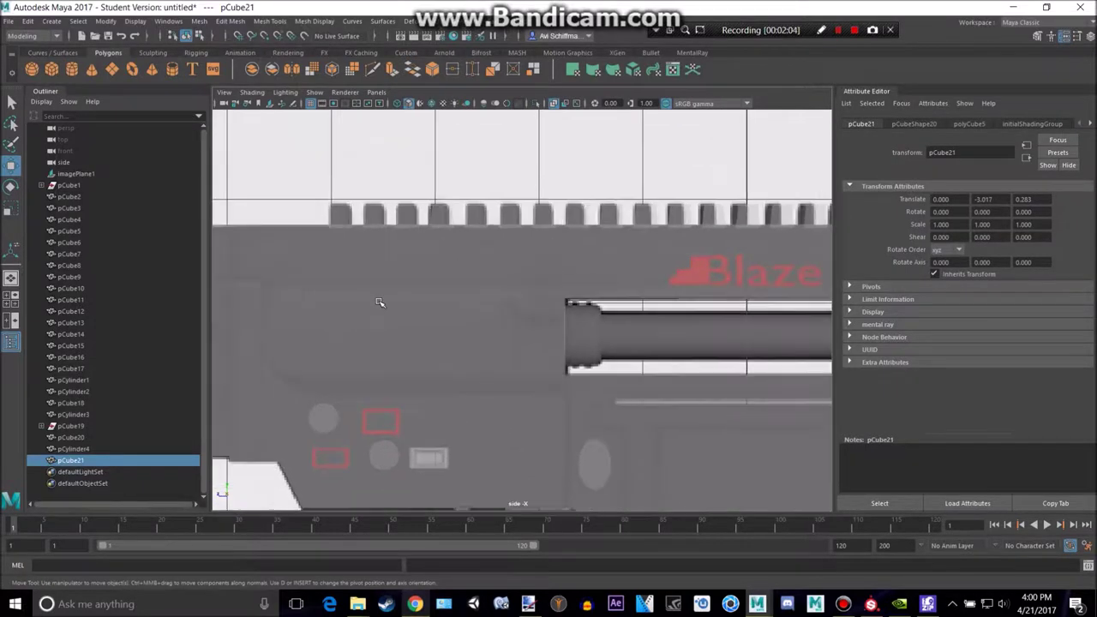
pyautogui.keyDown('alt'); pyautogui.moveTo(383, 302); pyautogui.dragTo(519, 328, button='middle'); pyautogui.keyUp('alt')
# Try to insert an edge loop across the receiver body from its rear edge, and undo it.
pyautogui.click(404, 306)
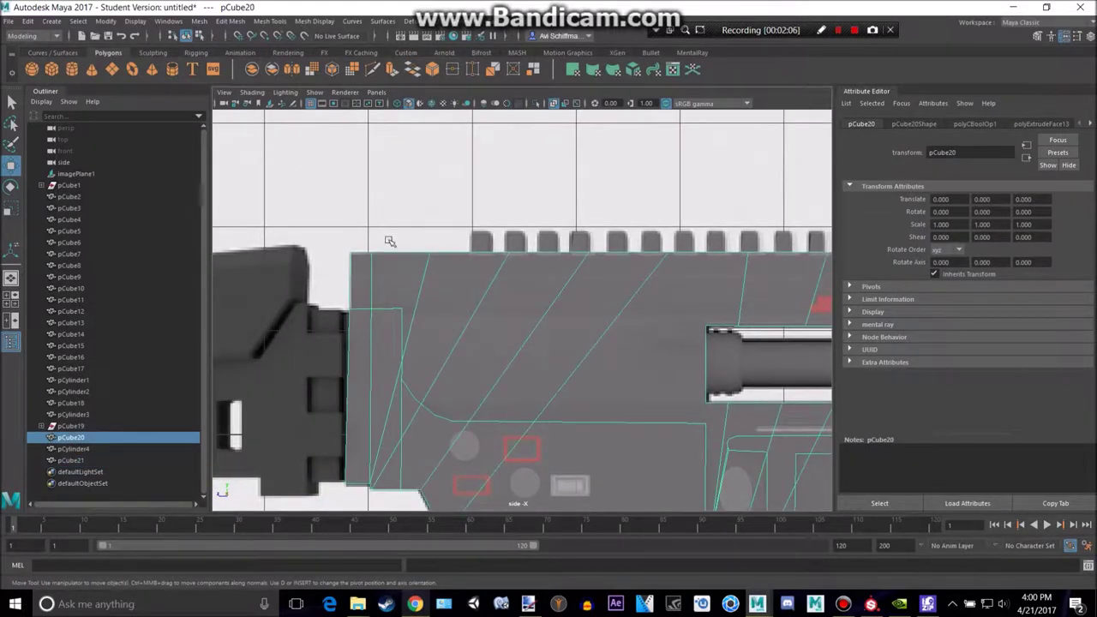
pyautogui.scroll(3, 405, 306)
pyautogui.scroll(-5, 525, 275)
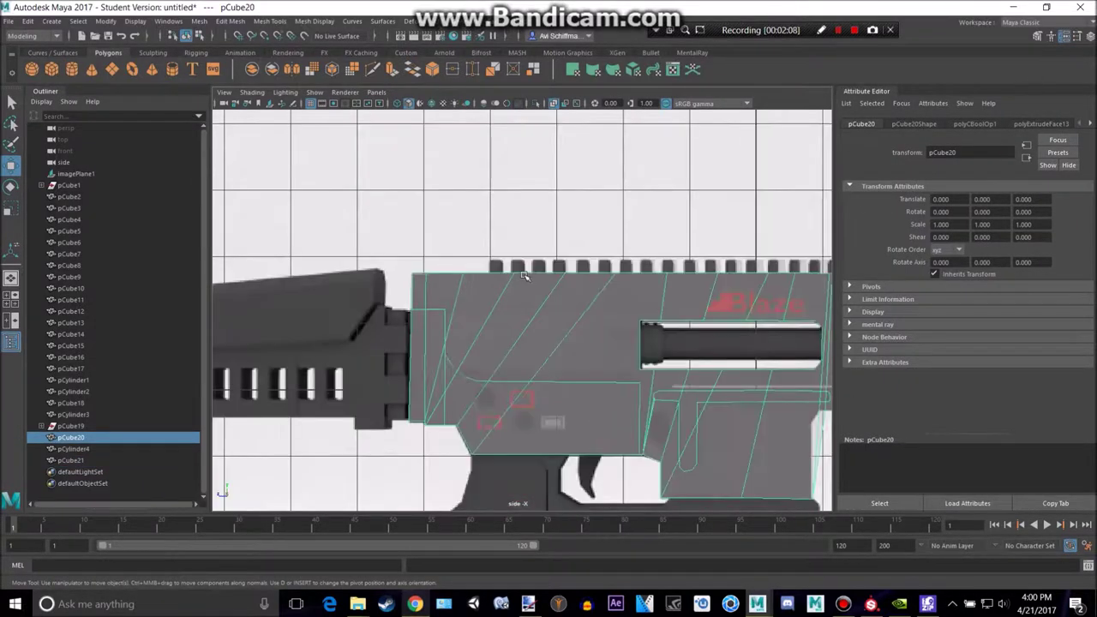
pyautogui.scroll(3, 519, 285)
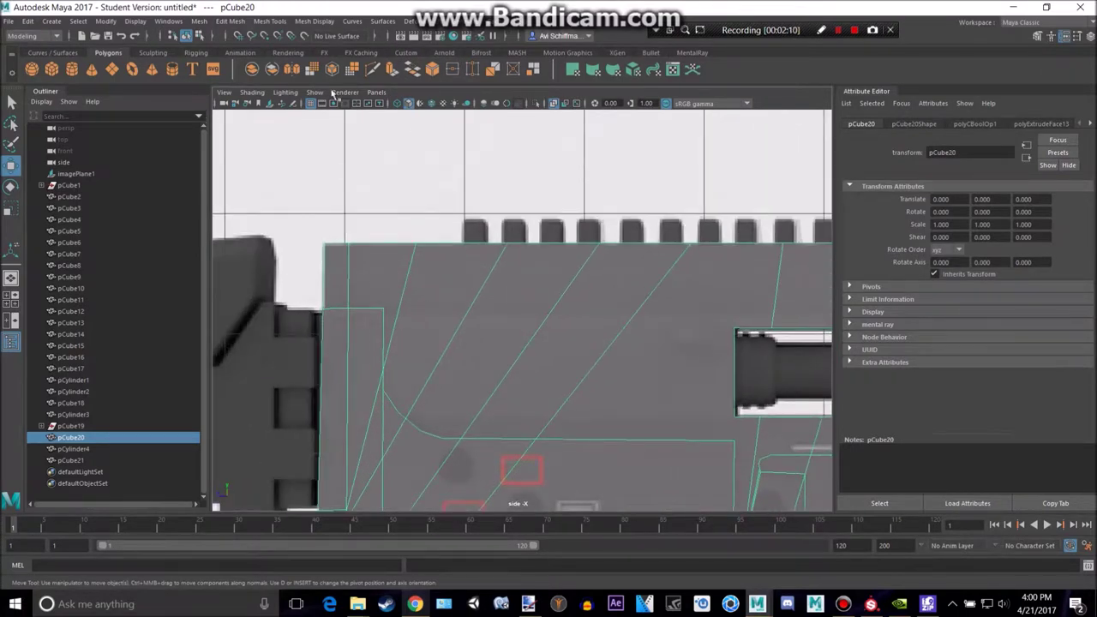
pyautogui.click(269, 21)
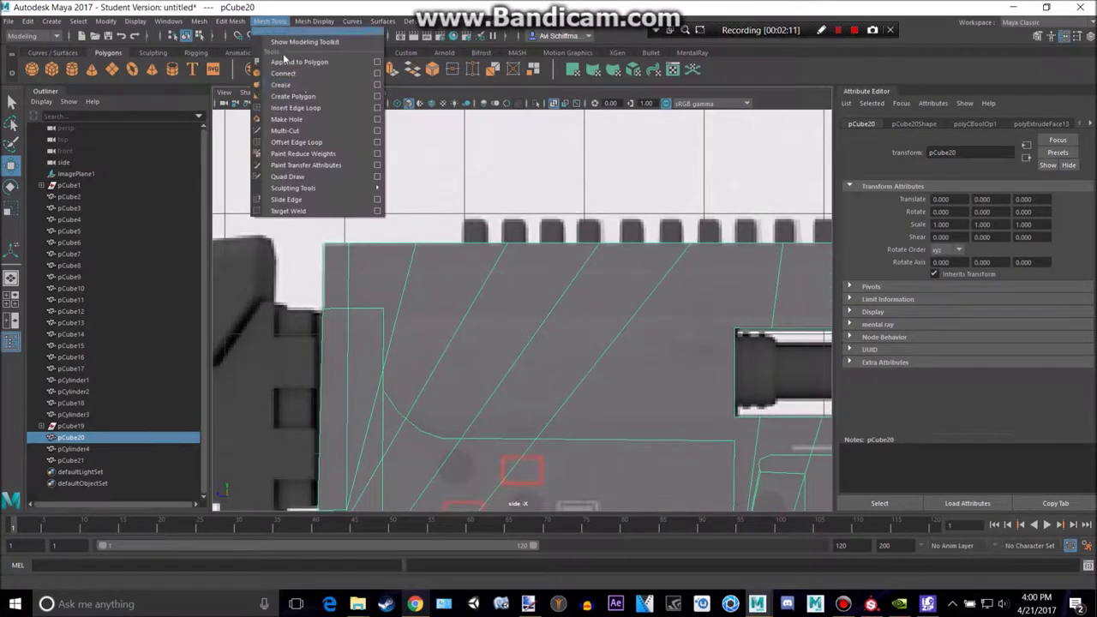
pyautogui.click(296, 108)
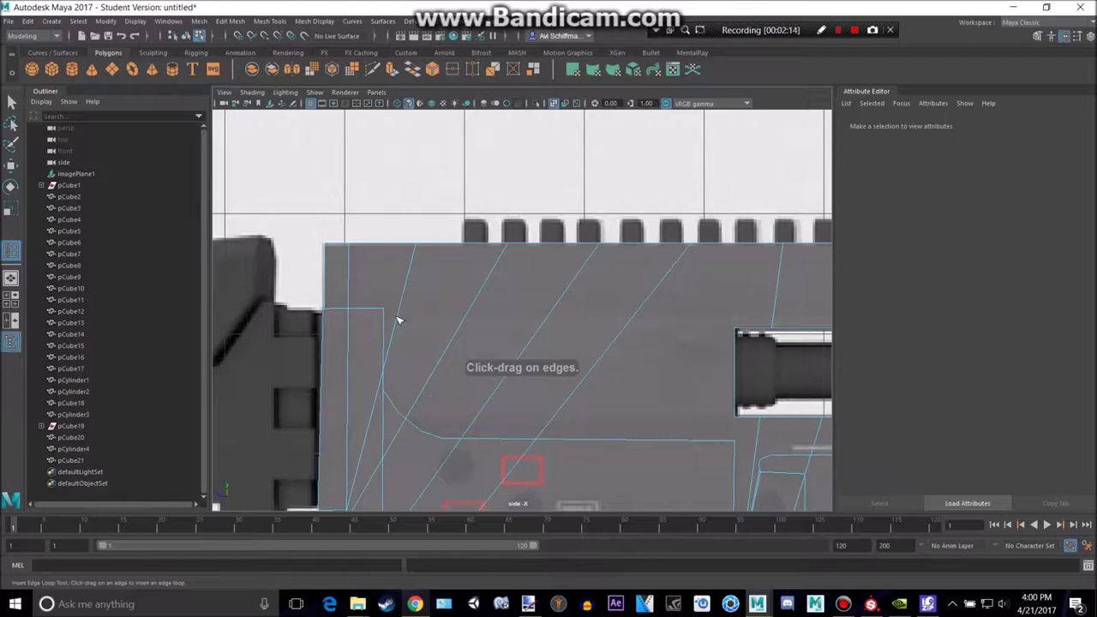
pyautogui.click(324, 313)
pyautogui.hotkey('ctrl', 'z')
# Show the Modeling Toolkit and Multi-Cut a horizontal line along the receiver's full length, just above the ejection port.
pyautogui.click(1037, 36)
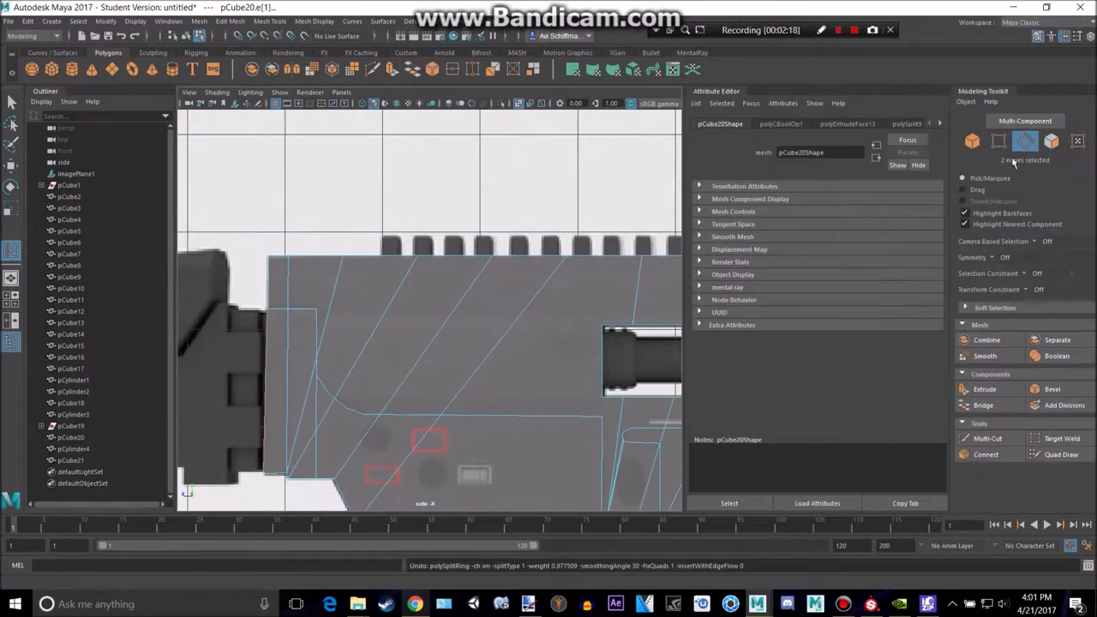
pyautogui.click(984, 438)
pyautogui.click(417, 255)
pyautogui.scroll(4, 400, 326)
pyautogui.hotkey('ctrl', 'z')
pyautogui.keyDown('alt'); pyautogui.moveTo(346, 317); pyautogui.dragTo(296, 308, button='middle'); pyautogui.keyUp('alt')
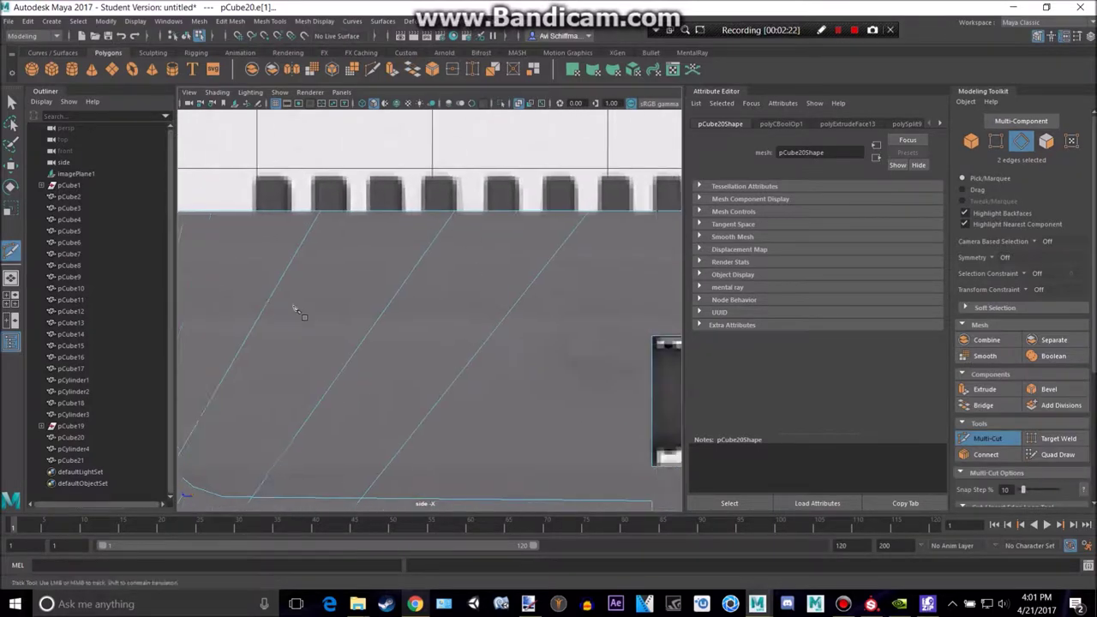
pyautogui.scroll(-5, 418, 393)
pyautogui.scroll(4, 566, 326)
pyautogui.keyDown('alt'); pyautogui.moveTo(649, 315); pyautogui.dragTo(391, 320, button='middle'); pyautogui.keyUp('alt')
pyautogui.keyDown('alt'); pyautogui.moveTo(536, 291); pyautogui.dragTo(370, 298, button='middle'); pyautogui.keyUp('alt')
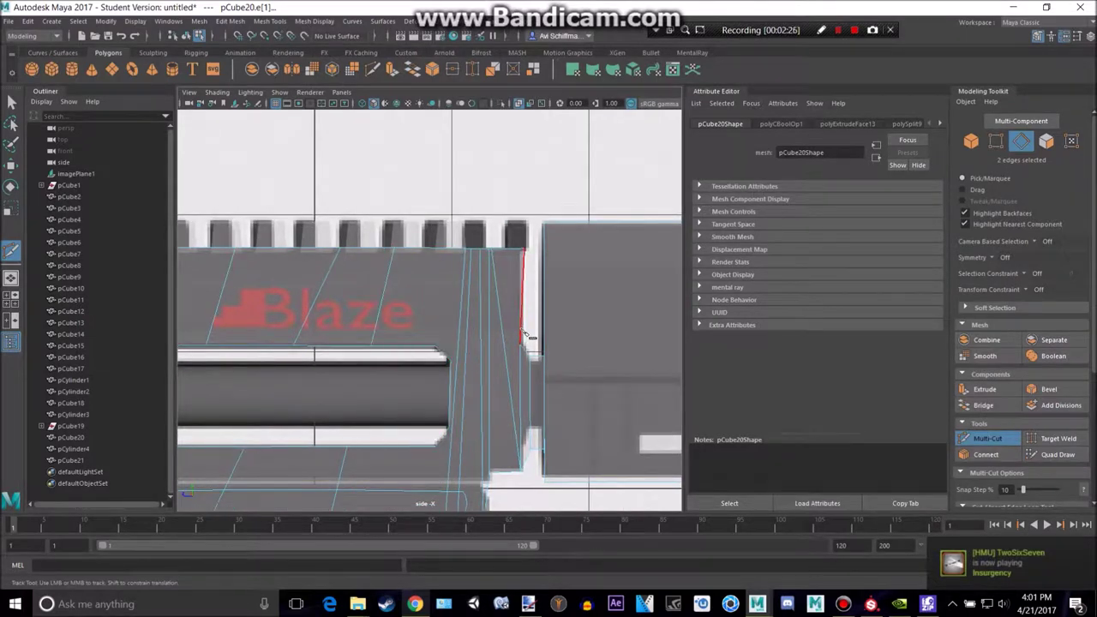
pyautogui.scroll(-5, 523, 331)
pyautogui.scroll(3, 411, 329)
pyautogui.keyDown('alt'); pyautogui.moveTo(297, 327); pyautogui.dragTo(423, 325, button='middle'); pyautogui.keyUp('alt')
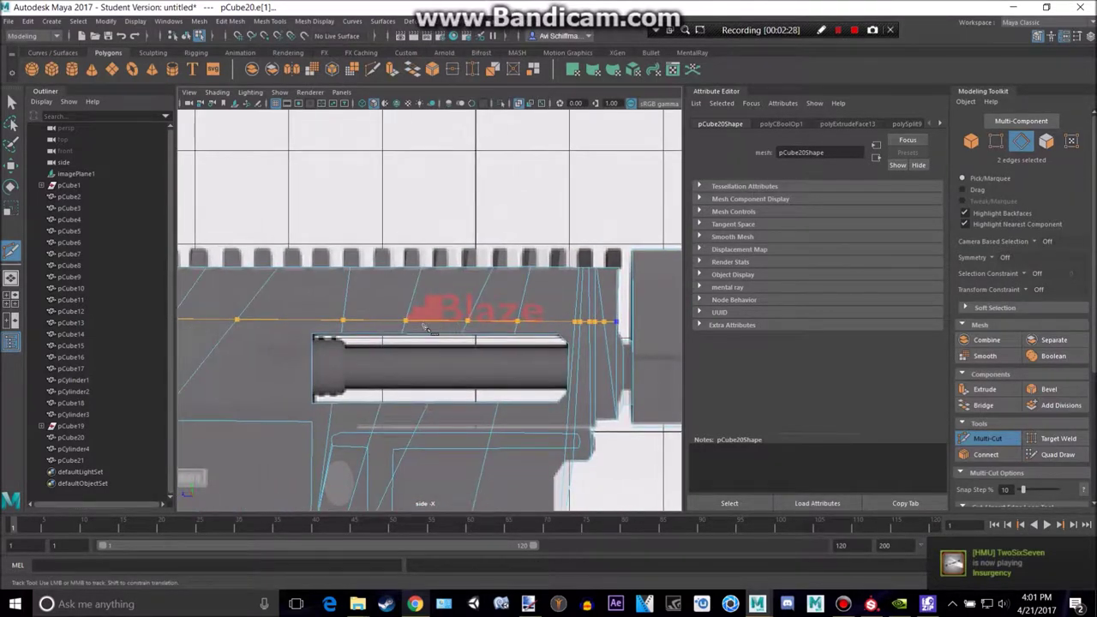
pyautogui.rightClick(423, 326)
# Multi-Cut a stepped line from the ejection port's rear edge back to the vertical edge near the rear of the receiver.
pyautogui.scroll(5, 424, 326)
pyautogui.click(379, 330)
pyautogui.keyDown('alt'); pyautogui.moveTo(347, 322); pyautogui.dragTo(673, 260, button='middle'); pyautogui.keyUp('alt')
pyautogui.click(511, 302)
pyautogui.click(512, 335)
pyautogui.click(423, 328)
pyautogui.click(418, 304)
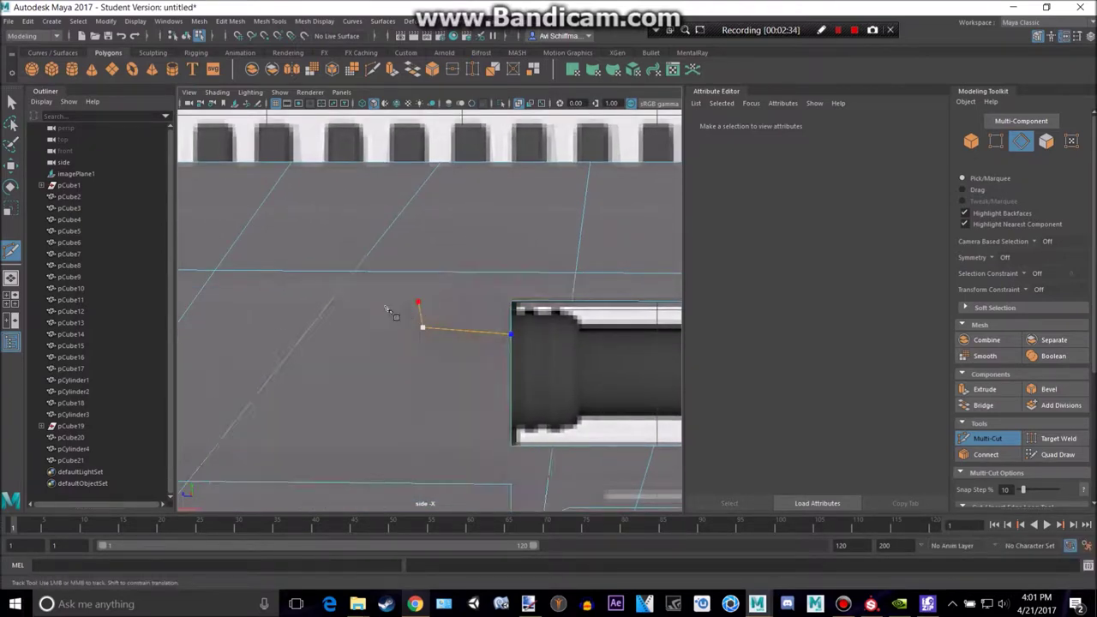
pyautogui.keyDown('alt'); pyautogui.moveTo(270, 298); pyautogui.dragTo(578, 291, button='middle'); pyautogui.keyUp('alt')
pyautogui.scroll(-3, 572, 304)
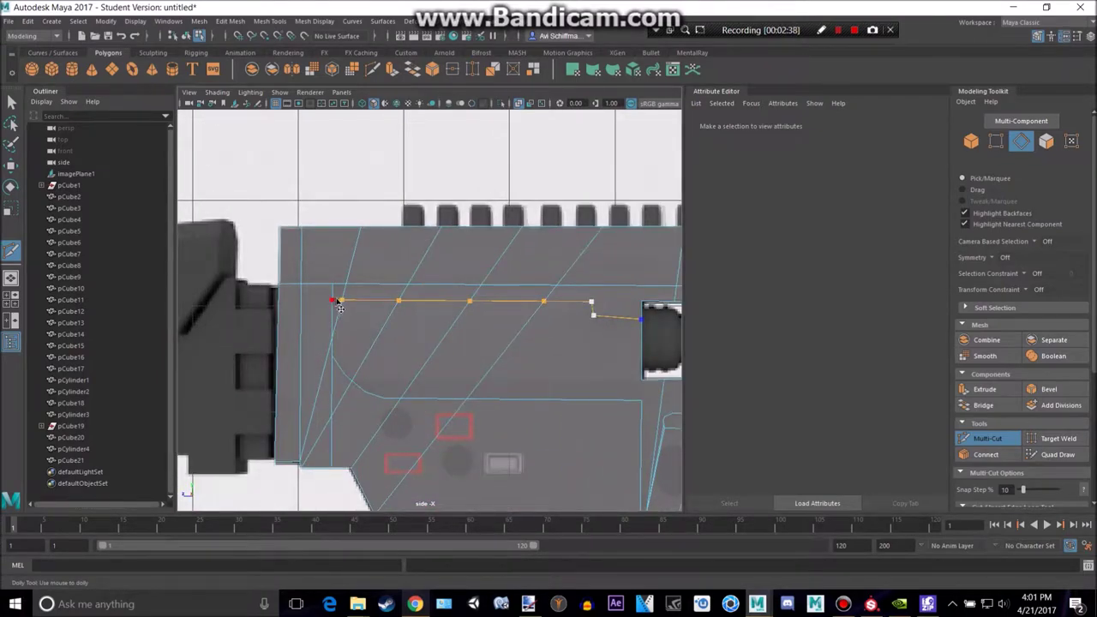
pyautogui.keyDown('alt'); pyautogui.moveTo(422, 255); pyautogui.dragTo(210, 277, button='middle'); pyautogui.keyUp('alt')
pyautogui.moveTo(492, 276)
pyautogui.keyDown('alt'); pyautogui.mouseDown(button='middle')
pyautogui.moveTo(317, 276)
pyautogui.moveTo(579, 276)
pyautogui.mouseUp(button='middle'); pyautogui.keyUp('alt')
pyautogui.keyDown('alt'); pyautogui.moveTo(318, 286); pyautogui.dragTo(467, 273, button='middle'); pyautogui.keyUp('alt')
# Switch to Chrome to check the gun reference, return to Maya and examine the receiver cuts in the perspective view.
pyautogui.hotkey('alt', 'Tab')
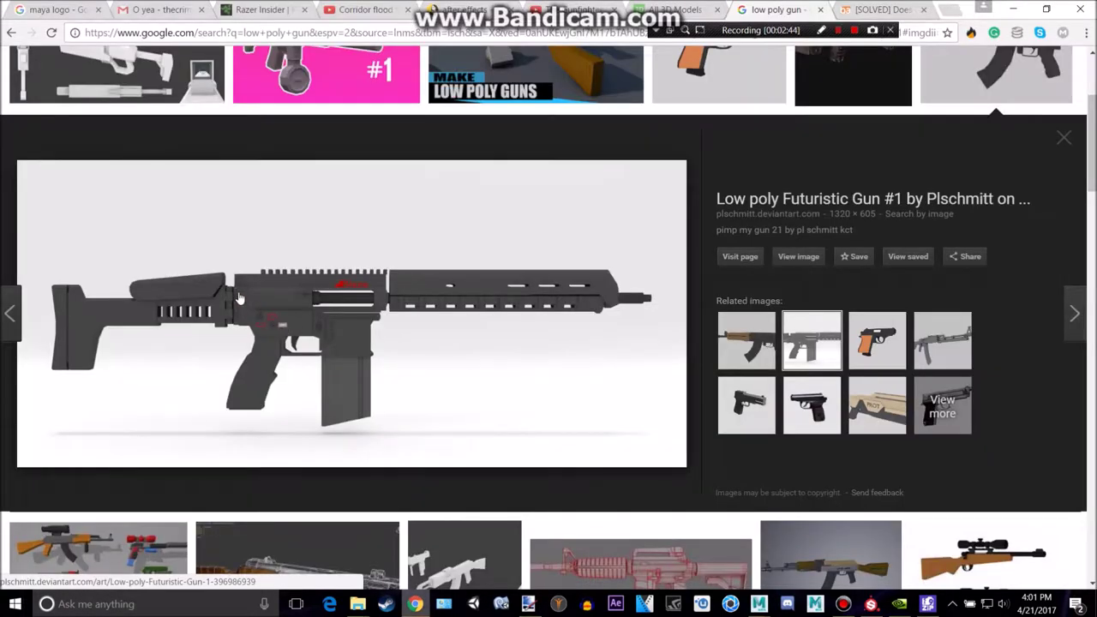
pyautogui.hotkey('alt', 'Tab')
pyautogui.press('space')
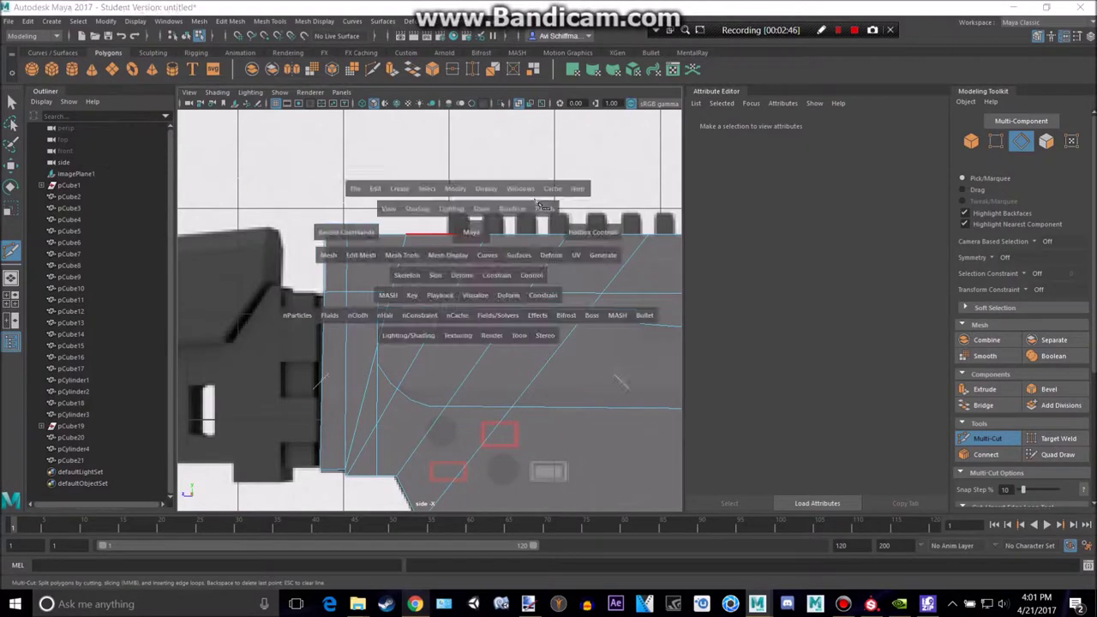
pyautogui.press('space')
pyautogui.keyDown('alt'); pyautogui.moveTo(483, 229); pyautogui.dragTo(543, 240); pyautogui.keyUp('alt')
pyautogui.keyDown('alt'); pyautogui.moveTo(340, 343); pyautogui.dragTo(411, 333, button='middle'); pyautogui.keyUp('alt')
pyautogui.keyDown('alt'); pyautogui.moveTo(363, 333); pyautogui.dragTo(303, 319); pyautogui.keyUp('alt')
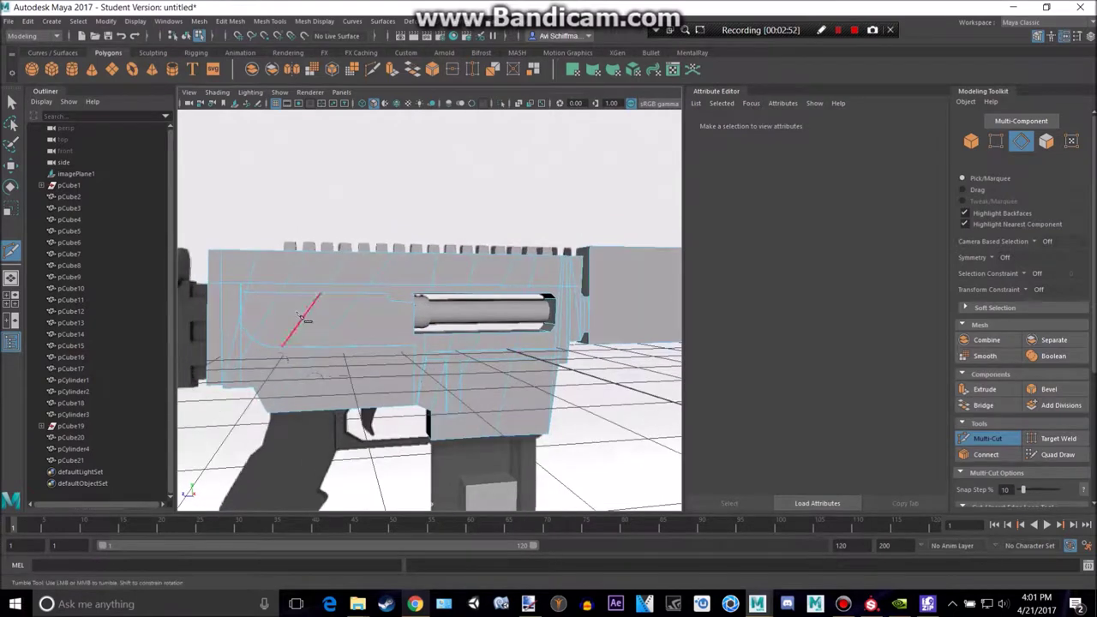
# Create a polygon cube and, in the side view, move it in object mode to the receiver's upper rear corner.
pyautogui.click(59, 74)
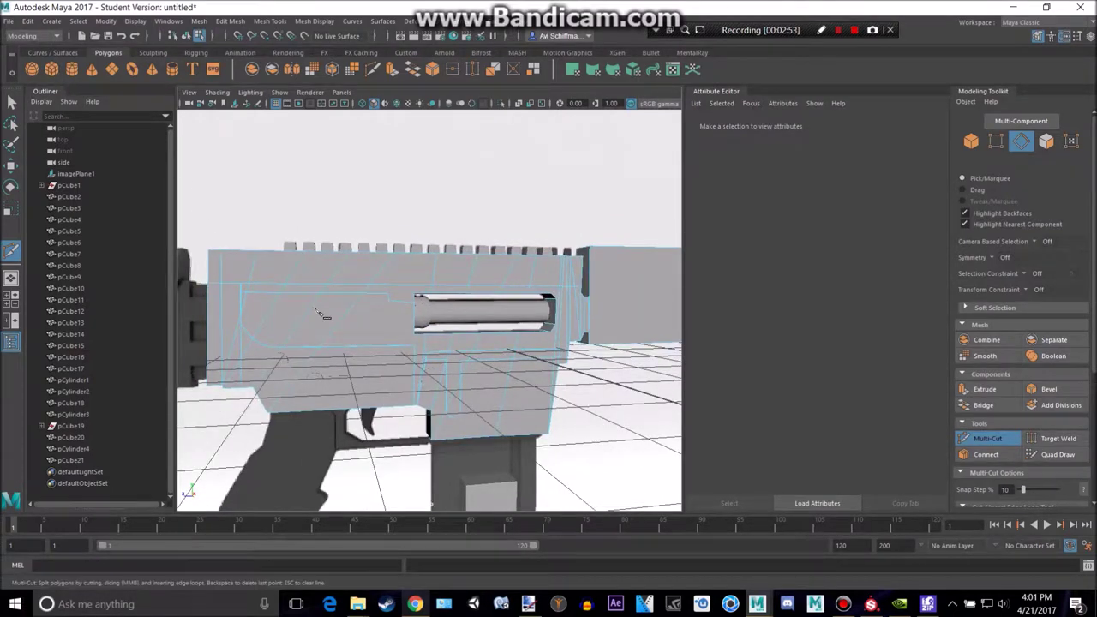
pyautogui.press('space')
pyautogui.press('space')
pyautogui.scroll(-7, 478, 384)
pyautogui.press('w')
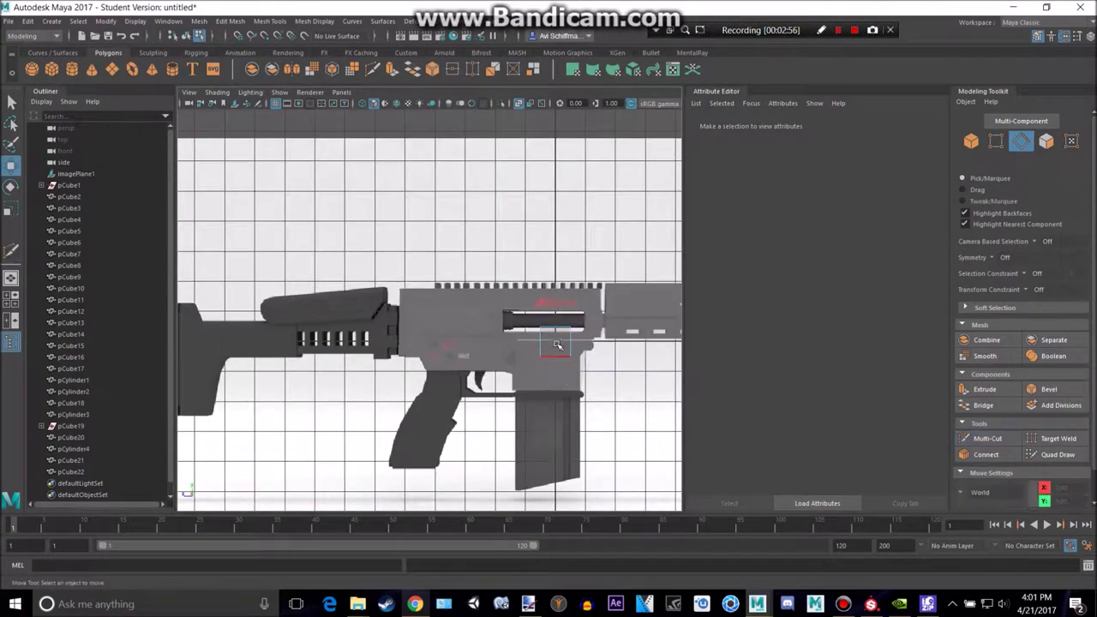
pyautogui.moveTo(558, 348); pyautogui.dragTo(603, 261, button='right')
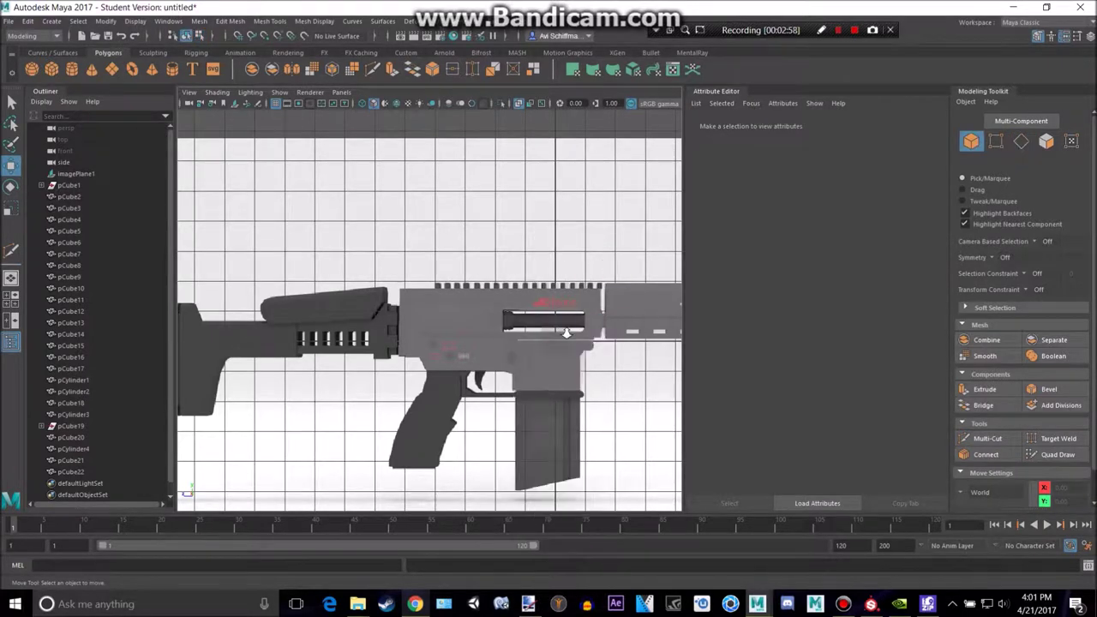
pyautogui.scroll(3, 566, 332)
pyautogui.press('q')
pyautogui.click(599, 366)
pyautogui.press('w')
pyautogui.moveTo(597, 353); pyautogui.dragTo(366, 275)
# Scale the cube uniformly to 0.564 and align it with the receiver's upper rear corner at Y 1.485 and Z 4.917.
pyautogui.press('f')
pyautogui.scroll(-8, 429, 316)
pyautogui.scroll(7, 429, 315)
pyautogui.press('r')
pyautogui.press('w')
pyautogui.moveTo(440, 264); pyautogui.dragTo(439, 256)
pyautogui.press('space')
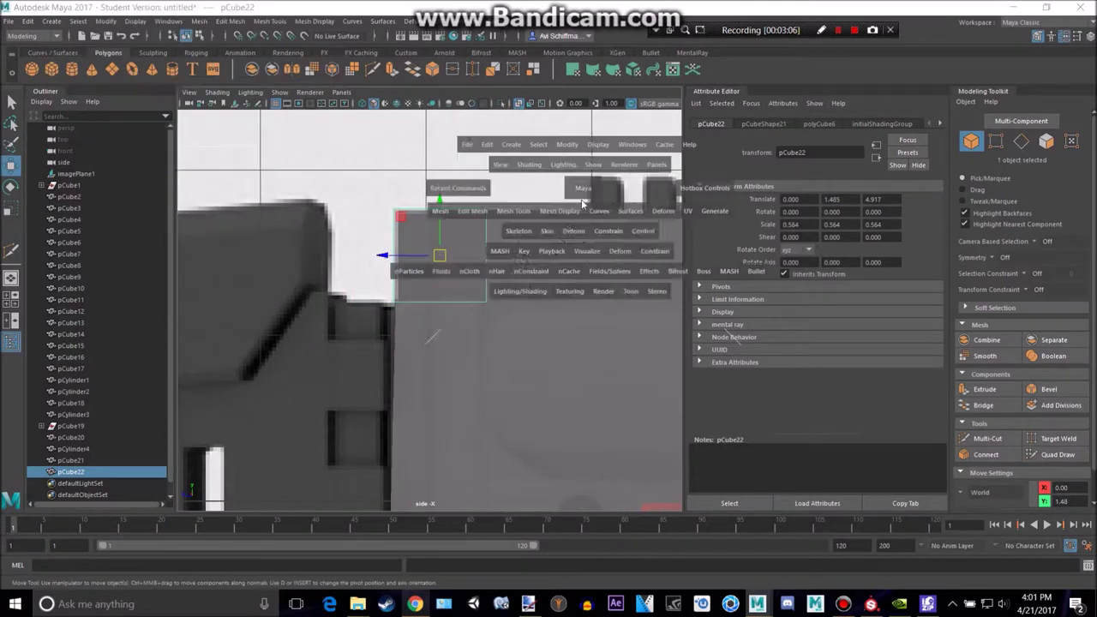
# Scale the guide cube at the receiver's rear upper corner along X to about 1.44 so it protrudes from both sides.
pyautogui.press('space')
pyautogui.keyDown('alt'); pyautogui.moveTo(554, 237); pyautogui.dragTo(386, 396); pyautogui.keyUp('alt')
pyautogui.press('r')
pyautogui.moveTo(306, 415); pyautogui.dragTo(583, 351)
pyautogui.keyDown('alt'); pyautogui.moveTo(583, 351); pyautogui.dragTo(480, 406, button='middle'); pyautogui.keyUp('alt')
pyautogui.scroll(4, 480, 406)
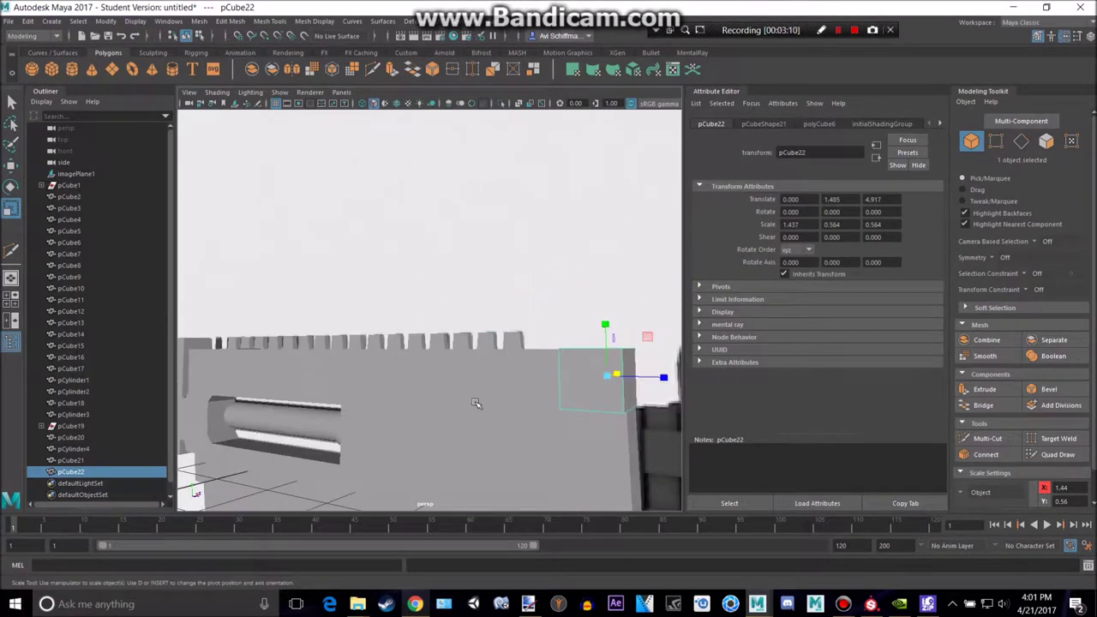
# Cut a horizontal edge line with Multi-Cut along the receiver body (pCube20), level with the guide cube's lower edge.
pyautogui.click(523, 438)
pyautogui.keyDown('alt'); pyautogui.moveTo(523, 438); pyautogui.dragTo(470, 338); pyautogui.keyUp('alt')
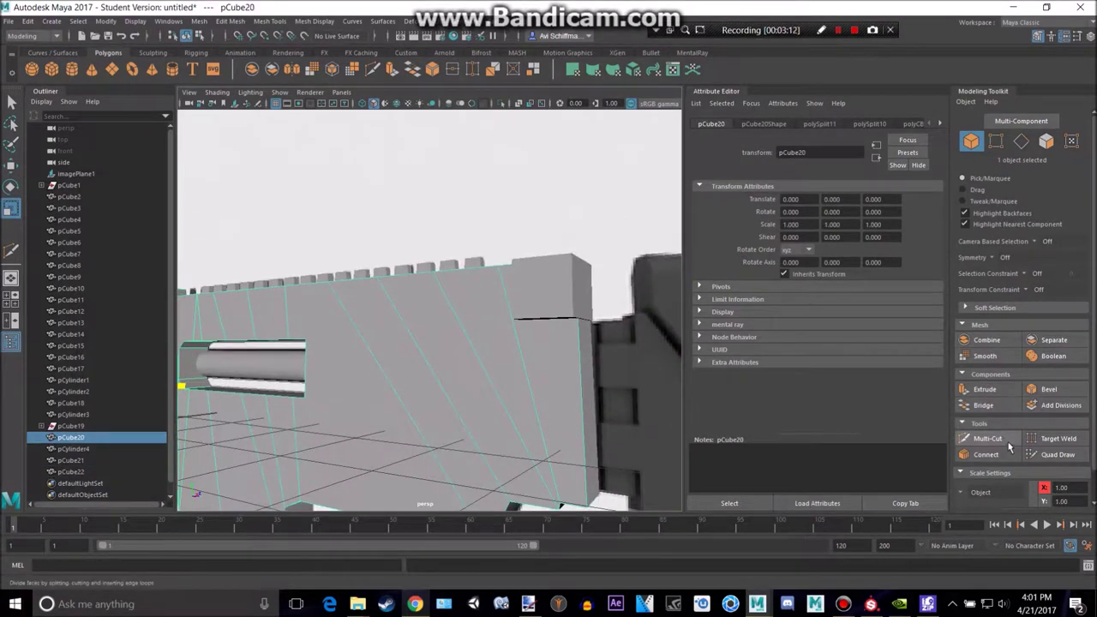
pyautogui.click(1012, 442)
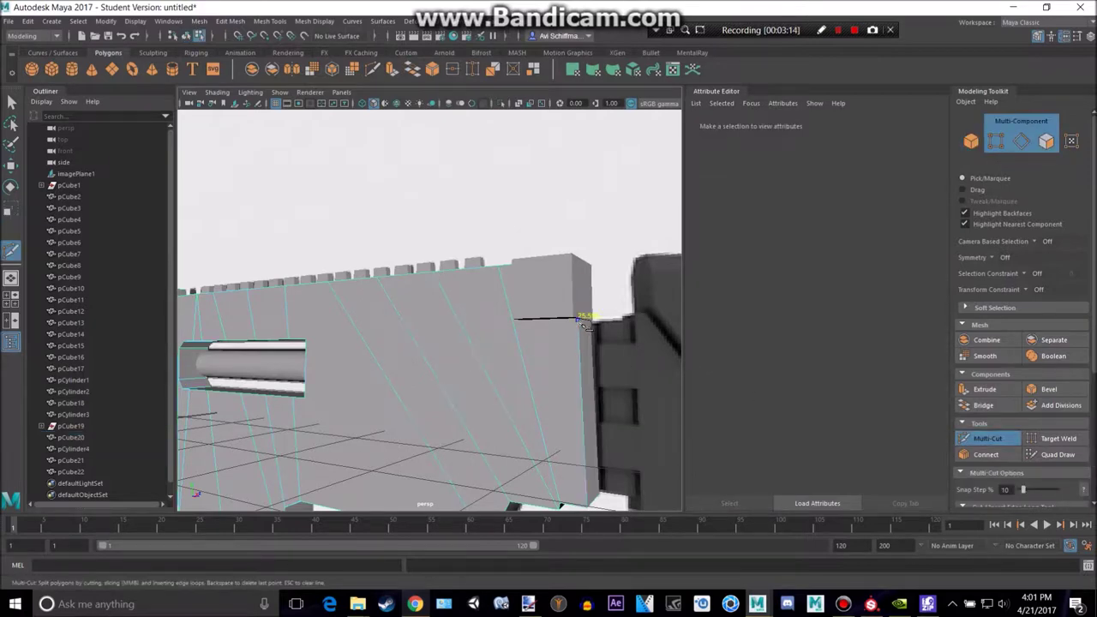
pyautogui.keyDown('alt'); pyautogui.moveTo(413, 319); pyautogui.dragTo(409, 360); pyautogui.keyUp('alt')
pyautogui.keyDown('alt'); pyautogui.moveTo(282, 363); pyautogui.dragTo(424, 377, button='middle'); pyautogui.keyUp('alt')
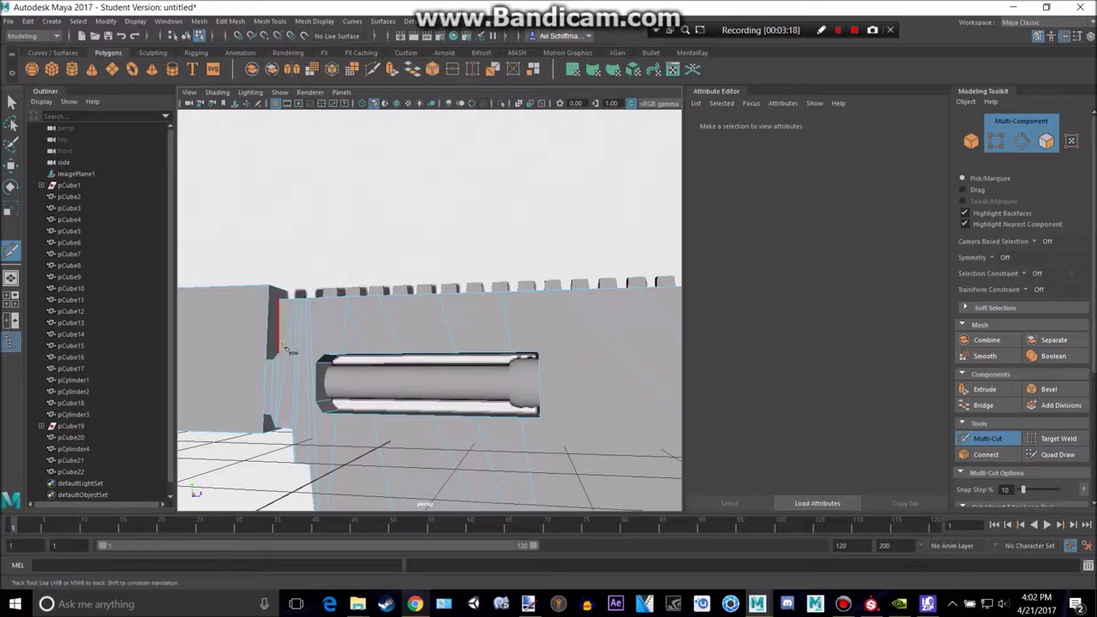
pyautogui.keyDown('alt'); pyautogui.moveTo(385, 330); pyautogui.dragTo(445, 334); pyautogui.keyUp('alt')
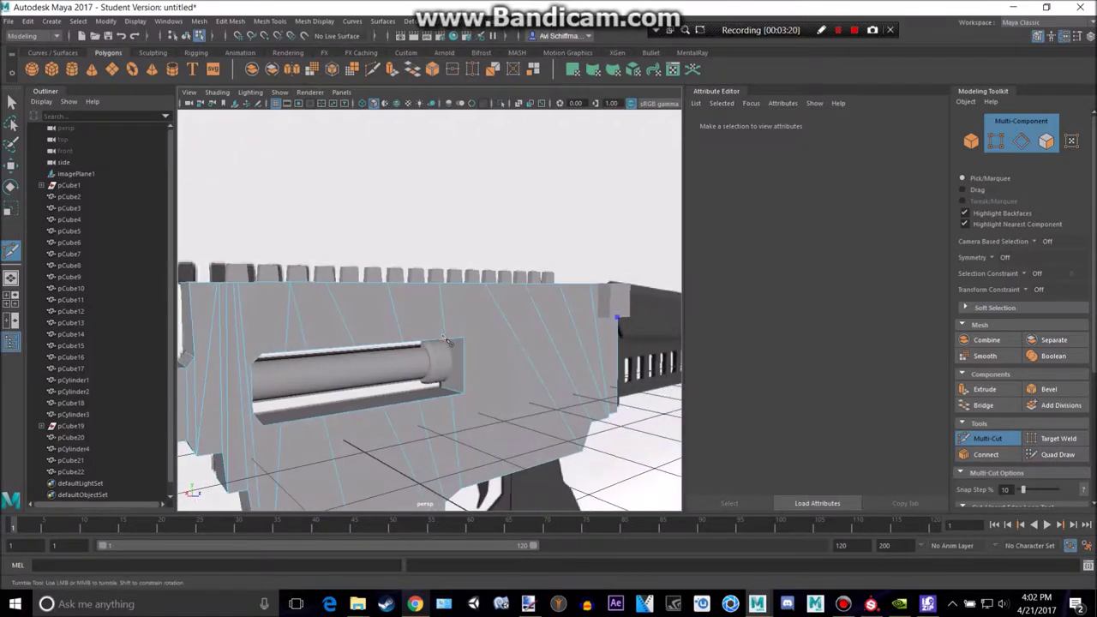
pyautogui.keyDown('alt'); pyautogui.moveTo(366, 350); pyautogui.dragTo(420, 375, button='middle'); pyautogui.keyUp('alt')
pyautogui.keyDown('alt'); pyautogui.moveTo(360, 360); pyautogui.dragTo(315, 359); pyautogui.keyUp('alt')
pyautogui.keyDown('alt'); pyautogui.moveTo(416, 361); pyautogui.dragTo(521, 375, button='middle'); pyautogui.keyUp('alt')
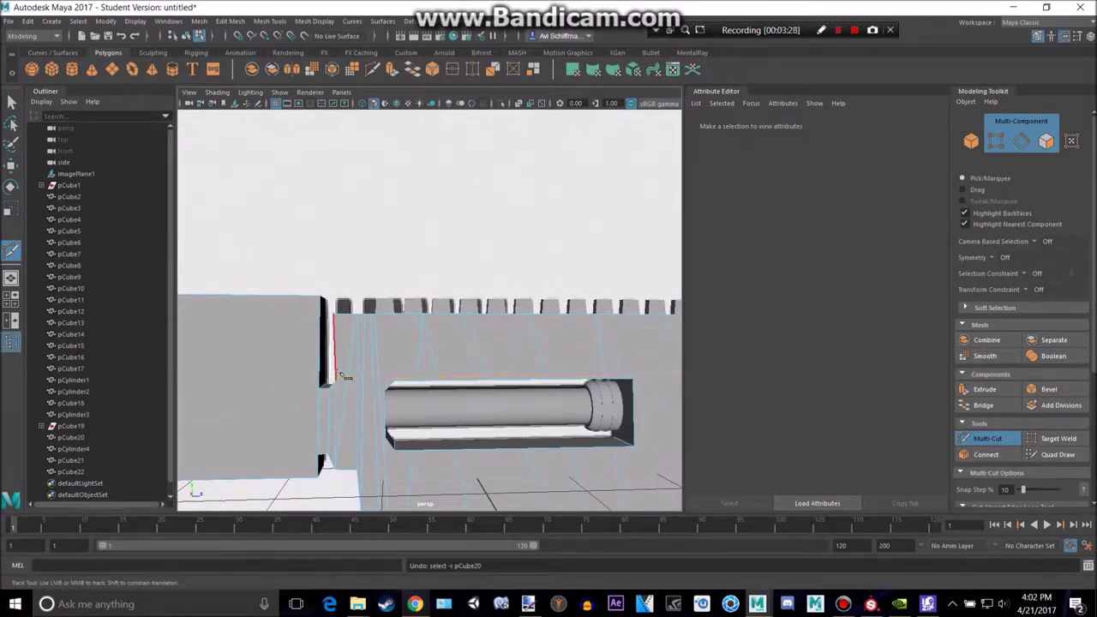
pyautogui.keyDown('alt'); pyautogui.moveTo(359, 366); pyautogui.dragTo(489, 372); pyautogui.keyUp('alt')
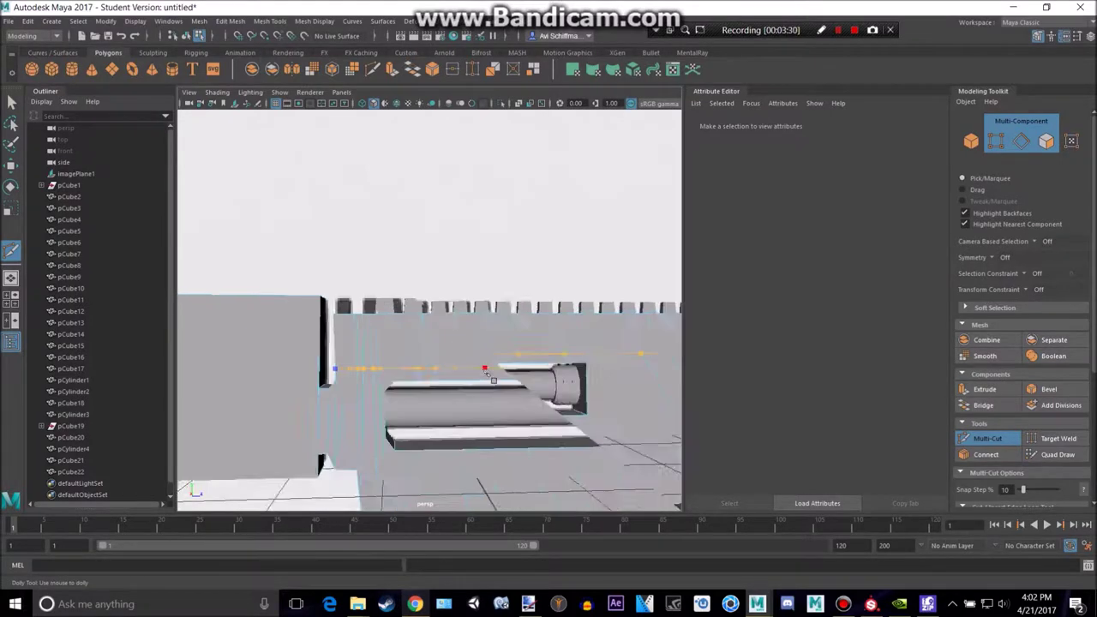
pyautogui.keyDown('alt'); pyautogui.moveTo(490, 372); pyautogui.dragTo(266, 351, button='middle'); pyautogui.keyUp('alt')
pyautogui.scroll(-4, 310, 346)
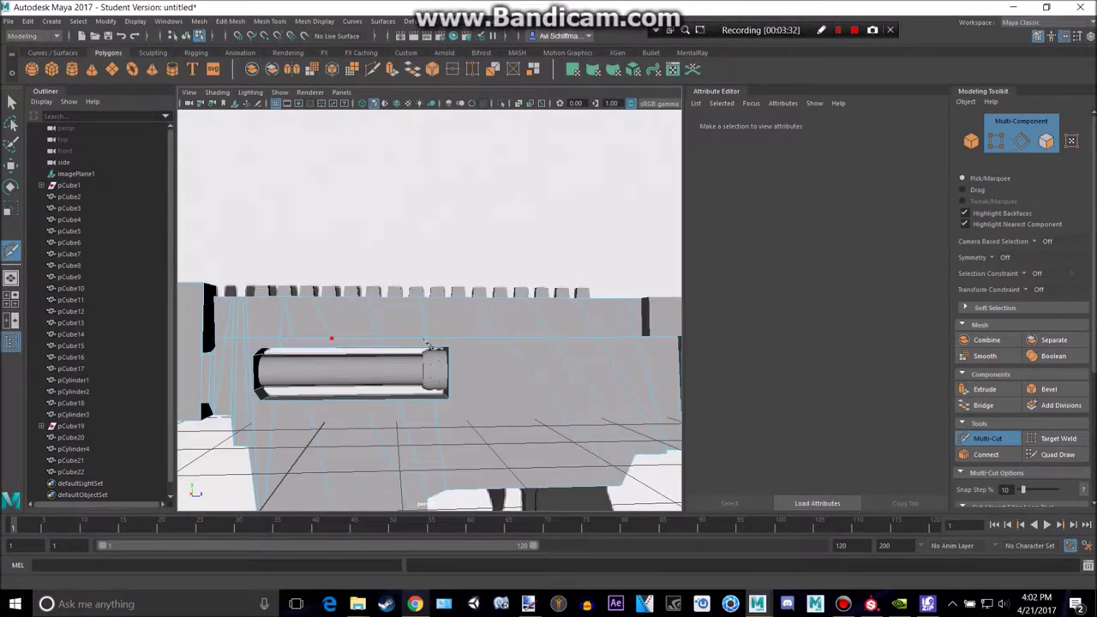
# Return to object selection and delete the guide cube at the receiver's rear upper corner.
pyautogui.keyDown('alt'); pyautogui.moveTo(426, 341); pyautogui.dragTo(423, 347); pyautogui.keyUp('alt')
pyautogui.keyDown('alt'); pyautogui.moveTo(539, 342); pyautogui.dragTo(392, 362, button='middle'); pyautogui.keyUp('alt')
pyautogui.moveTo(444, 329); pyautogui.dragTo(487, 248, button='right')
pyautogui.press('q')
pyautogui.click(459, 342)
pyautogui.press('Delete')
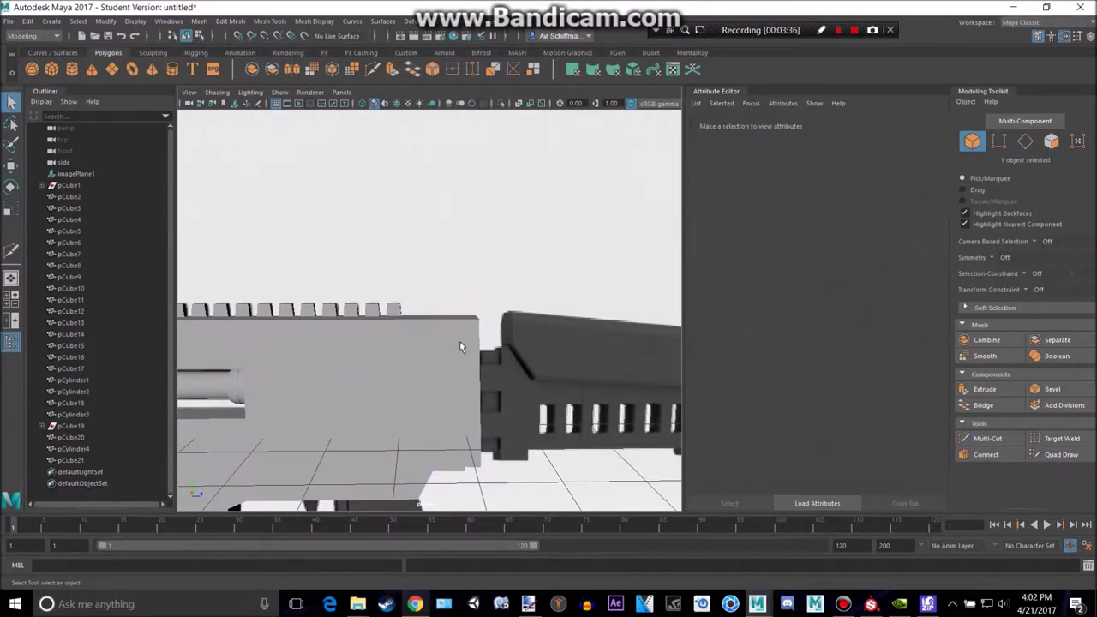
# Switch the receiver body to face selection and select the rearmost side face above the new cut.
pyautogui.click(370, 382)
pyautogui.scroll(-4, 367, 381)
pyautogui.keyDown('alt'); pyautogui.moveTo(318, 368); pyautogui.dragTo(431, 366, button='middle'); pyautogui.keyUp('alt')
pyautogui.keyDown('alt'); pyautogui.moveTo(487, 345); pyautogui.dragTo(457, 351); pyautogui.keyUp('alt')
pyautogui.moveTo(488, 364); pyautogui.dragTo(492, 302, button='right')
pyautogui.scroll(4, 580, 377)
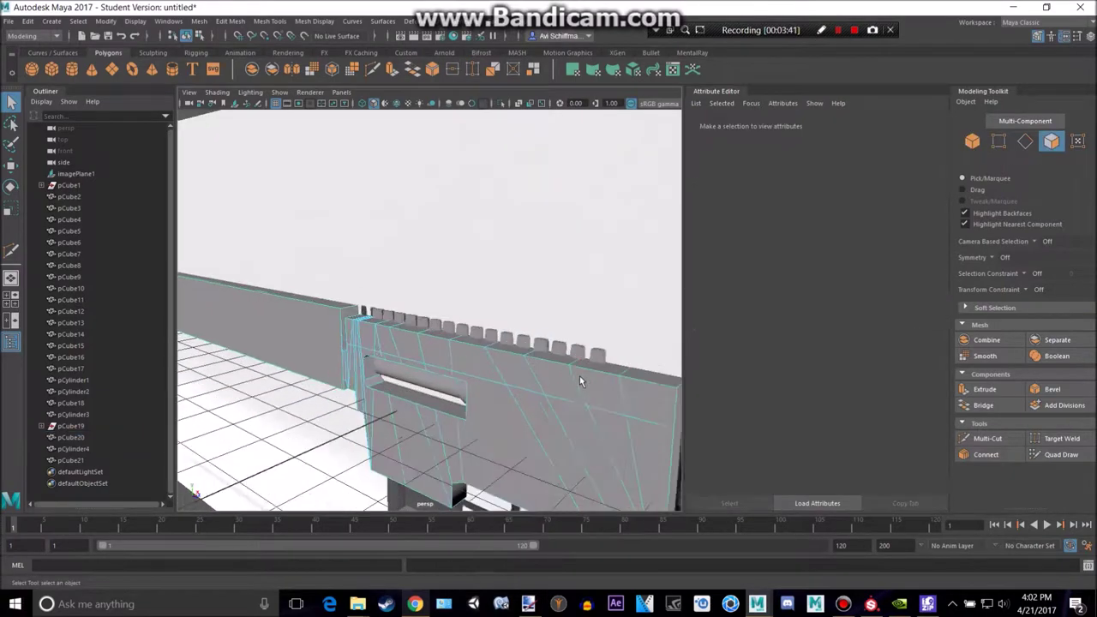
pyautogui.keyDown('alt'); pyautogui.moveTo(595, 385); pyautogui.dragTo(480, 357, button='middle'); pyautogui.keyUp('alt')
pyautogui.click(563, 378)
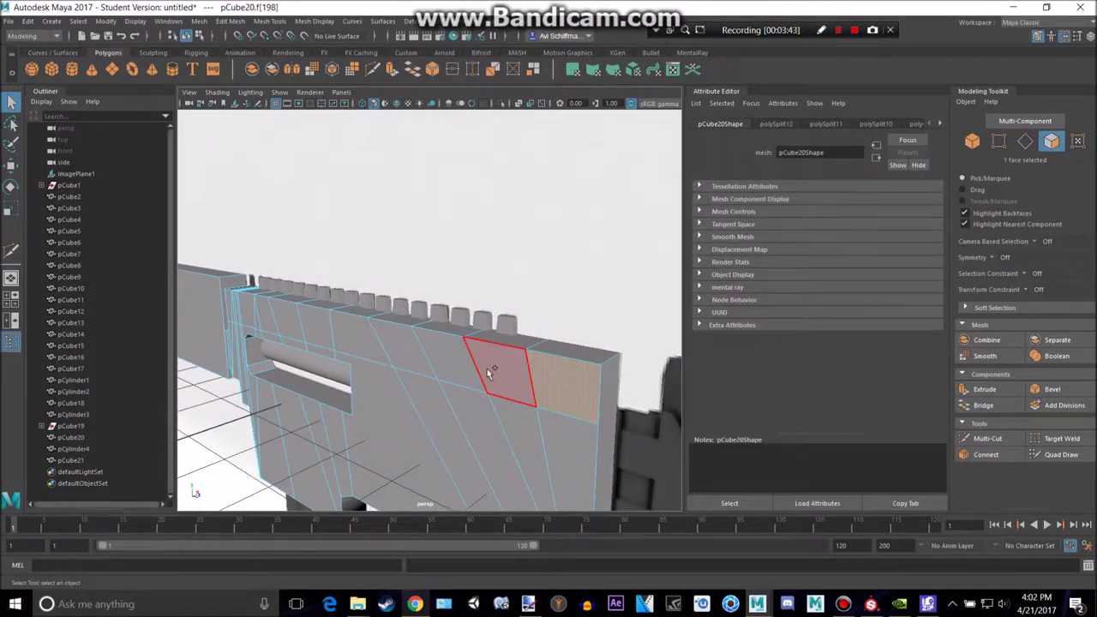
# Add the remaining faces above the cut on this side to the selection, up to the narrow ones at the front.
pyautogui.keyDown('shift'); pyautogui.click(487, 373); pyautogui.keyUp('shift')
pyautogui.keyDown('shift'); pyautogui.click(449, 362); pyautogui.keyUp('shift')
pyautogui.keyDown('shift'); pyautogui.click(360, 337); pyautogui.keyUp('shift')
pyautogui.keyDown('shift'); pyautogui.click(397, 343); pyautogui.keyUp('shift')
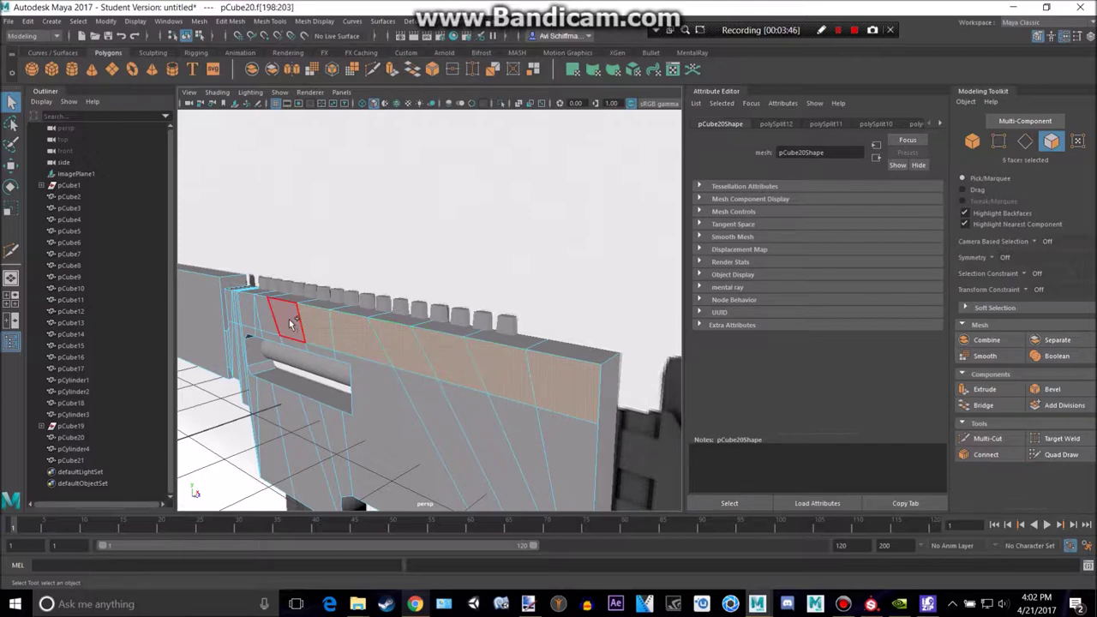
pyautogui.keyDown('shift'); pyautogui.click(259, 319); pyautogui.keyUp('shift')
pyautogui.keyDown('alt'); pyautogui.moveTo(244, 314); pyautogui.dragTo(426, 363, button='middle'); pyautogui.keyUp('alt')
pyautogui.scroll(4, 411, 364)
pyautogui.keyDown('alt'); pyautogui.moveTo(406, 386); pyautogui.dragTo(414, 367); pyautogui.keyUp('alt')
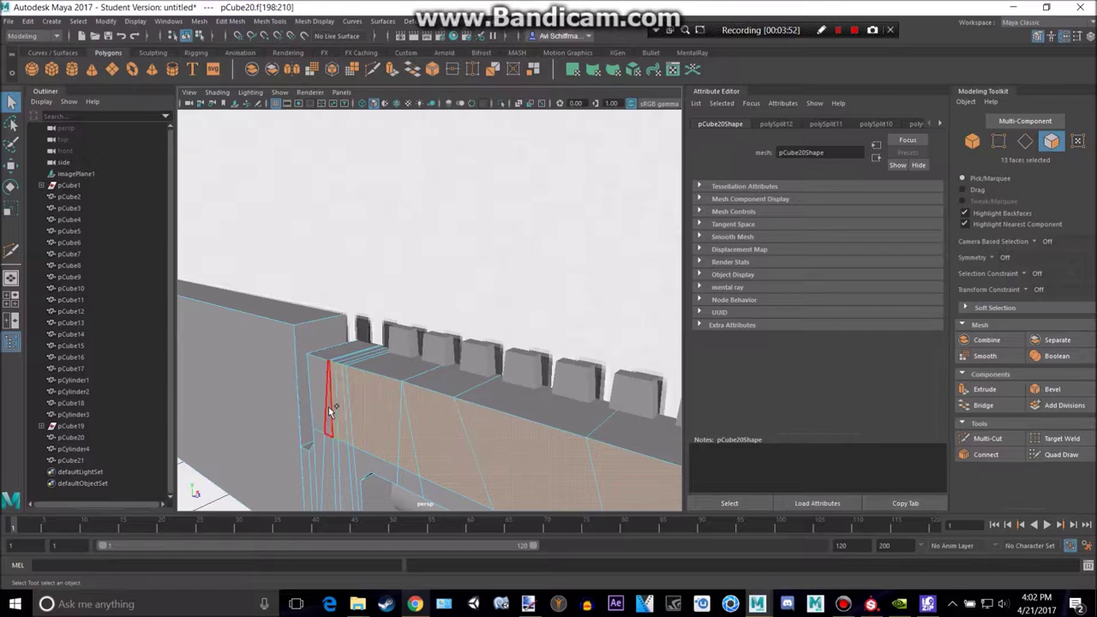
pyautogui.keyDown('shift'); pyautogui.click(317, 400); pyautogui.keyUp('shift')
# Add the faces above the cut on the receiver's opposite side to the selection, working from the rear forward.
pyautogui.scroll(-4, 386, 390)
pyautogui.keyDown('alt'); pyautogui.moveTo(541, 372); pyautogui.dragTo(411, 358); pyautogui.keyUp('alt')
pyautogui.scroll(-3, 411, 369)
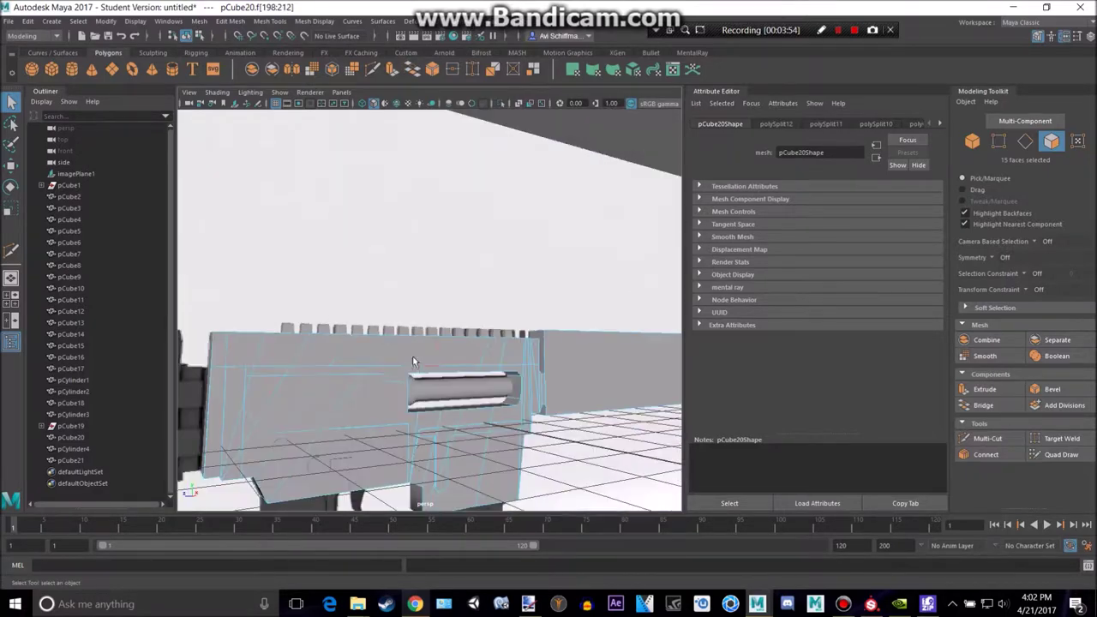
pyautogui.keyDown('alt'); pyautogui.moveTo(242, 353); pyautogui.dragTo(322, 369, button='middle'); pyautogui.keyUp('alt')
pyautogui.scroll(4, 322, 369)
pyautogui.keyDown('shift'); pyautogui.click(230, 454); pyautogui.keyUp('shift')
pyautogui.keyDown('shift'); pyautogui.click(292, 444); pyautogui.keyUp('shift')
pyautogui.keyDown('shift'); pyautogui.click(385, 437); pyautogui.keyUp('shift')
pyautogui.keyDown('shift'); pyautogui.click(480, 430); pyautogui.keyUp('shift')
pyautogui.keyDown('shift'); pyautogui.click(555, 427); pyautogui.keyUp('shift')
# Extend the selection to the narrow front faces above the cut on the opposite side.
pyautogui.keyDown('alt'); pyautogui.moveTo(600, 435); pyautogui.dragTo(236, 416, button='middle'); pyautogui.keyUp('alt')
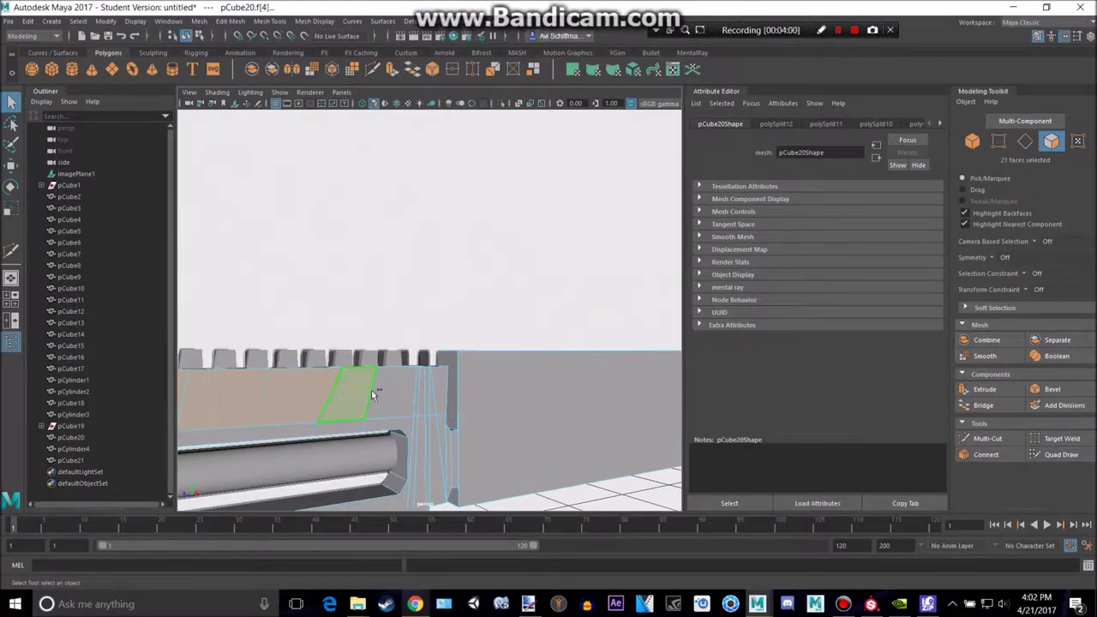
pyautogui.keyDown('shift'); pyautogui.click(439, 392); pyautogui.keyUp('shift')
pyautogui.scroll(4, 447, 396)
pyautogui.keyDown('alt'); pyautogui.moveTo(449, 418); pyautogui.dragTo(453, 396, button='middle'); pyautogui.keyUp('alt')
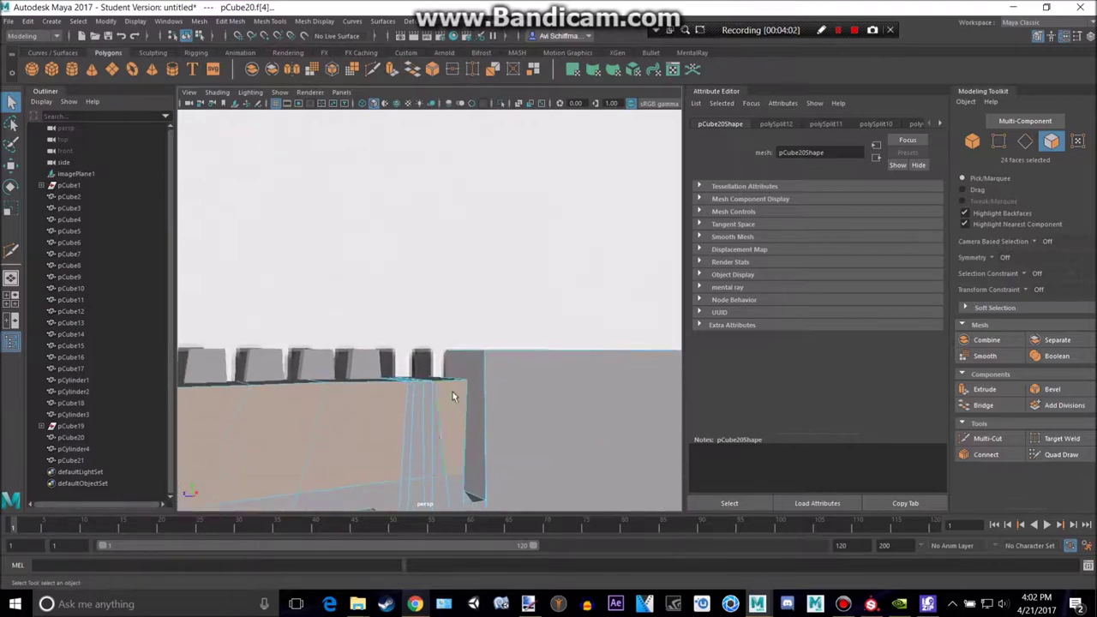
pyautogui.keyDown('shift'); pyautogui.click(407, 437); pyautogui.keyUp('shift')
# Add the missed face above the bolt opening on the first side to the selection.
pyautogui.scroll(-3, 404, 424)
pyautogui.keyDown('alt'); pyautogui.moveTo(315, 400); pyautogui.dragTo(517, 414); pyautogui.keyUp('alt')
pyautogui.keyDown('alt'); pyautogui.moveTo(519, 415); pyautogui.dragTo(432, 410, button='middle'); pyautogui.keyUp('alt')
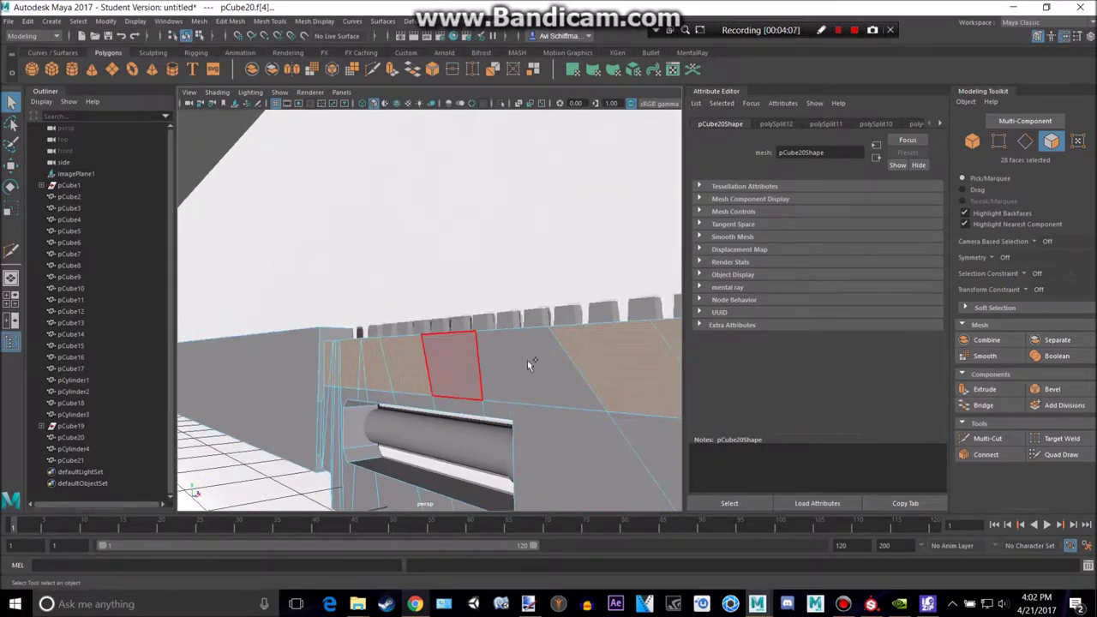
pyautogui.keyDown('shift'); pyautogui.click(527, 361); pyautogui.keyUp('shift')
pyautogui.scroll(-5, 520, 364)
pyautogui.keyDown('alt'); pyautogui.moveTo(517, 365); pyautogui.dragTo(191, 381); pyautogui.keyUp('alt')
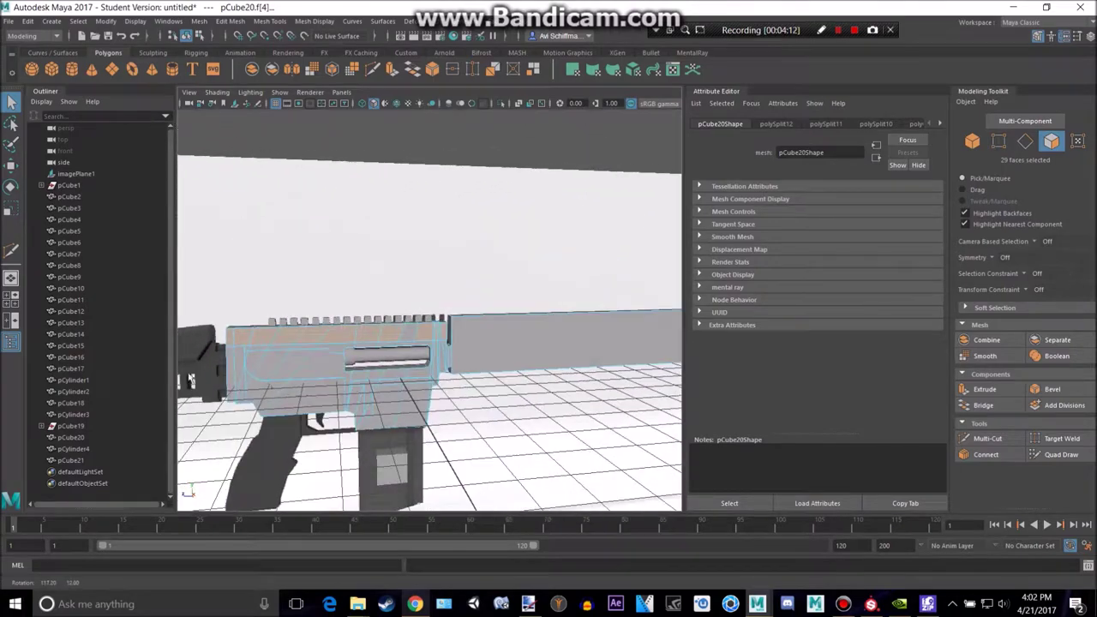
# Scale the selected upper side faces inward along X to make the top of the receiver narrower.
pyautogui.keyDown('alt'); pyautogui.moveTo(342, 310); pyautogui.dragTo(489, 335); pyautogui.keyUp('alt')
pyautogui.press('r')
pyautogui.hotkey('ctrl', 'z')
pyautogui.keyDown('alt'); pyautogui.moveTo(598, 343); pyautogui.dragTo(486, 373); pyautogui.keyUp('alt')
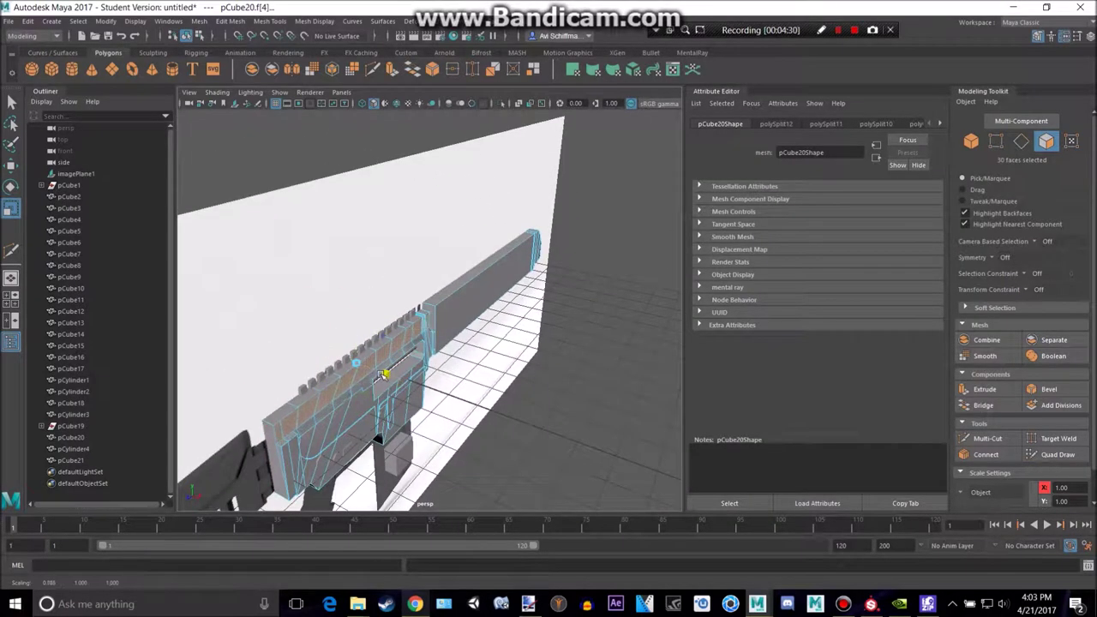
pyautogui.moveTo(407, 402)
pyautogui.keyDown('alt'); pyautogui.mouseDown()
pyautogui.moveTo(377, 378)
pyautogui.moveTo(433, 388)
pyautogui.moveTo(411, 390)
pyautogui.mouseUp(); pyautogui.keyUp('alt')
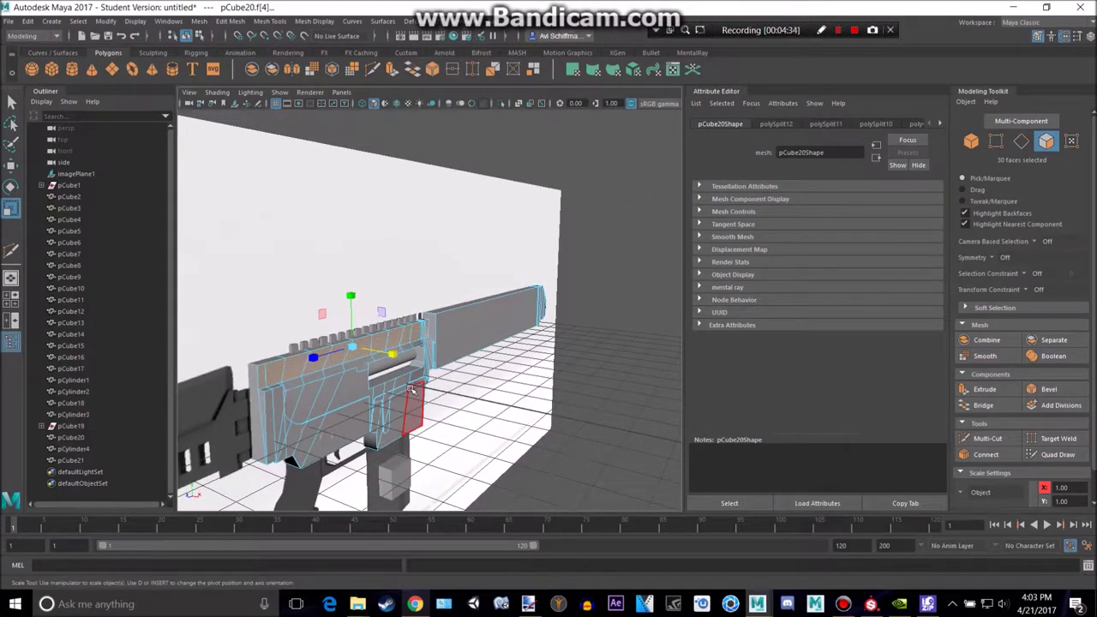
pyautogui.keyDown('alt'); pyautogui.moveTo(253, 370); pyautogui.dragTo(347, 399); pyautogui.keyUp('alt')
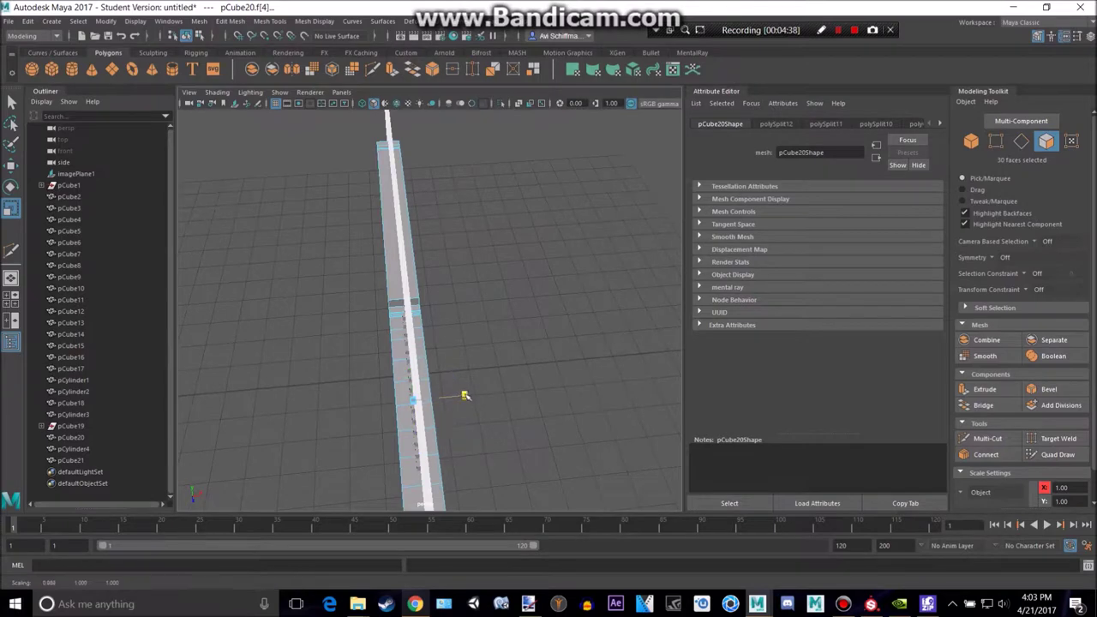
pyautogui.keyDown('alt'); pyautogui.moveTo(447, 397); pyautogui.dragTo(406, 410); pyautogui.keyUp('alt')
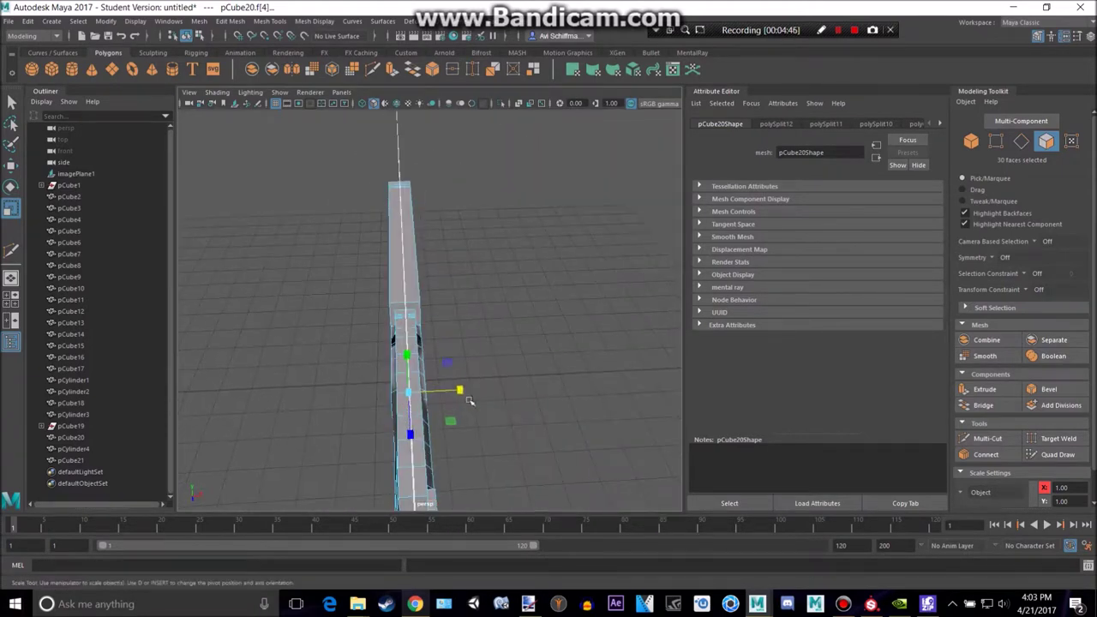
pyautogui.keyDown('alt'); pyautogui.moveTo(467, 390); pyautogui.dragTo(410, 381); pyautogui.keyUp('alt')
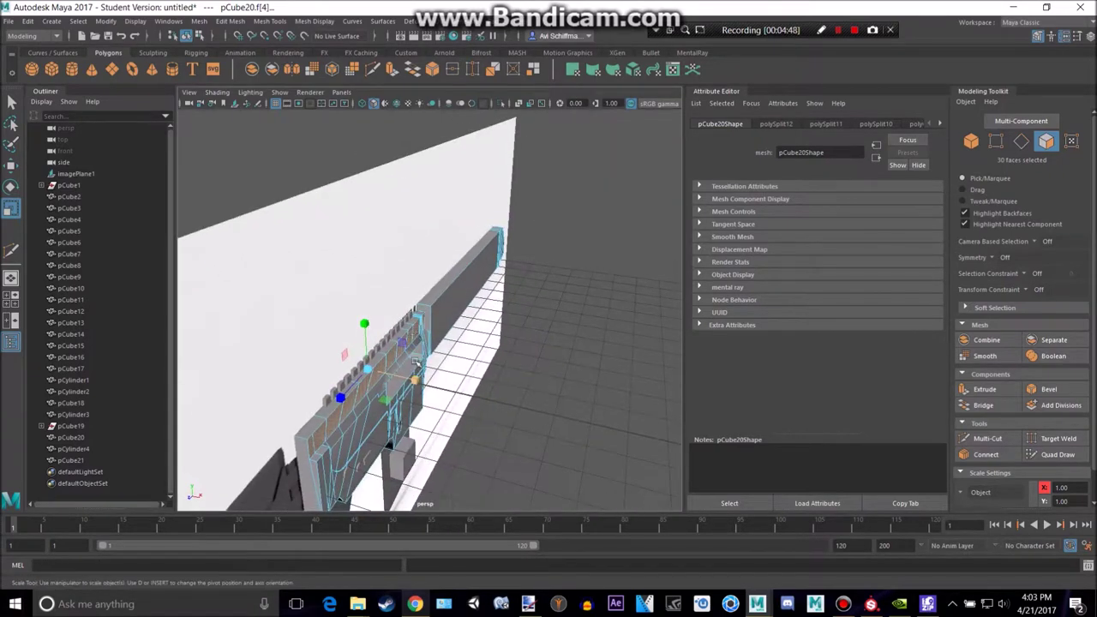
# Return to object selection and hide the reference image plane to view the modelled parts alone.
pyautogui.moveTo(422, 265); pyautogui.dragTo(428, 295, button='right')
pyautogui.moveTo(463, 250); pyautogui.dragTo(466, 250, button='right')
pyautogui.click(586, 310)
pyautogui.scroll(-5, 553, 351)
pyautogui.keyDown('alt'); pyautogui.moveTo(551, 353); pyautogui.dragTo(478, 272); pyautogui.keyUp('alt')
pyautogui.click(479, 272)
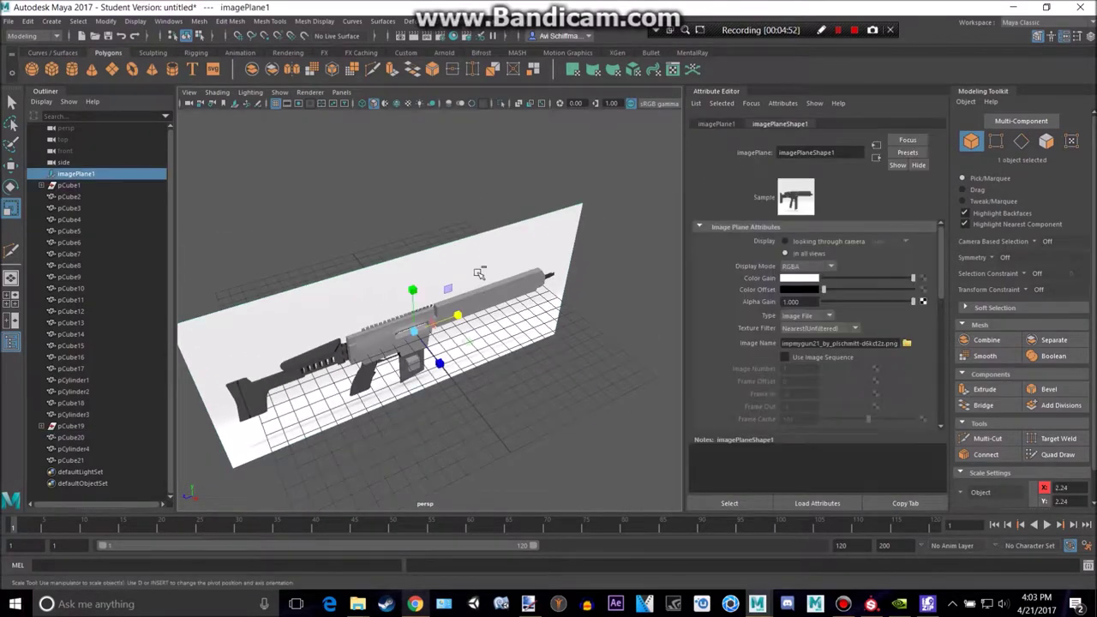
pyautogui.hotkey('ctrl', 'h')
pyautogui.scroll(5, 435, 294)
pyautogui.moveTo(421, 297)
pyautogui.keyDown('alt'); pyautogui.mouseDown()
pyautogui.moveTo(435, 269)
pyautogui.moveTo(478, 263)
pyautogui.moveTo(421, 265)
pyautogui.moveTo(397, 286)
pyautogui.moveTo(309, 257)
pyautogui.moveTo(275, 263)
pyautogui.moveTo(269, 240)
pyautogui.moveTo(321, 223)
pyautogui.moveTo(431, 240)
pyautogui.moveTo(436, 266)
pyautogui.moveTo(408, 287)
pyautogui.mouseUp(); pyautogui.keyUp('alt')
pyautogui.keyDown('alt'); pyautogui.moveTo(408, 287); pyautogui.dragTo(406, 240, button='middle'); pyautogui.keyUp('alt')
pyautogui.click(400, 424)
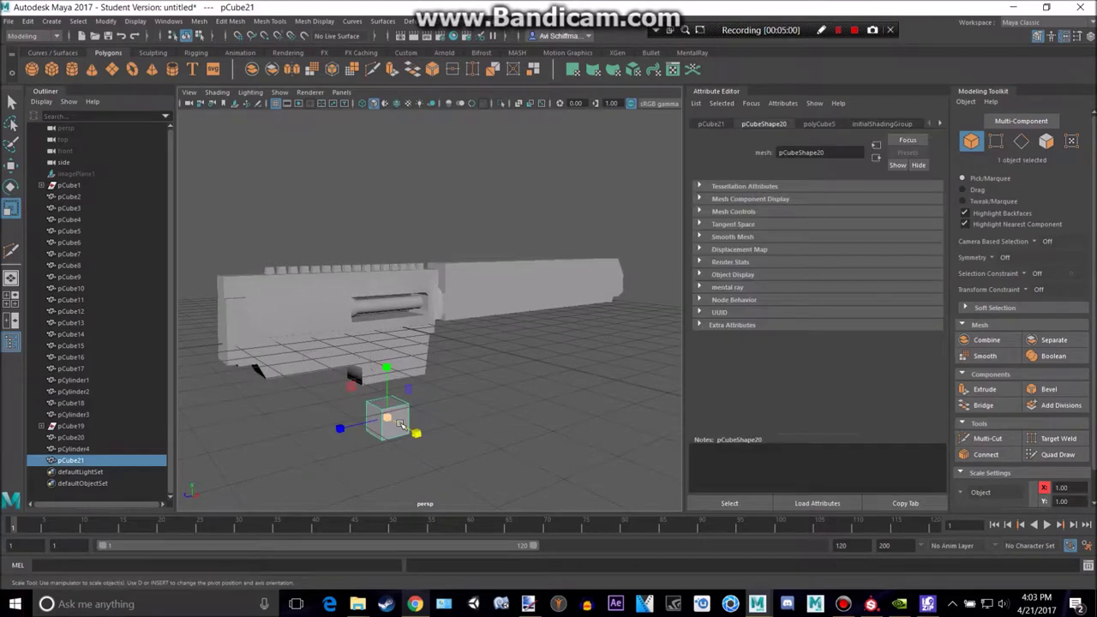
# Show the reference image plane again and view the receiver body against it.
pyautogui.click(71, 177)
pyautogui.hotkey('shift', 'h')
pyautogui.click(283, 287)
pyautogui.scroll(5, 233, 267)
pyautogui.keyDown('alt'); pyautogui.moveTo(321, 290); pyautogui.dragTo(387, 300); pyautogui.keyUp('alt')
pyautogui.scroll(-5, 458, 324)
pyautogui.scroll(-3, 515, 311)
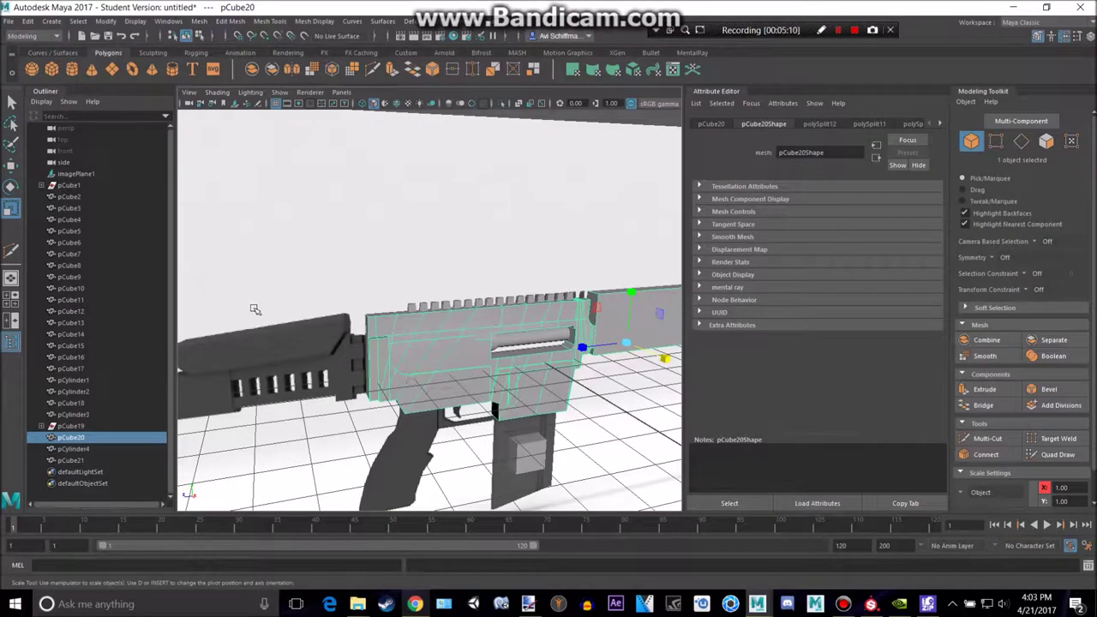
# Select the small cube over the magazine and frame it in an enlarged side view.
pyautogui.keyDown('alt'); pyautogui.moveTo(529, 453); pyautogui.dragTo(471, 366, button='middle'); pyautogui.keyUp('alt')
pyautogui.scroll(5, 468, 385)
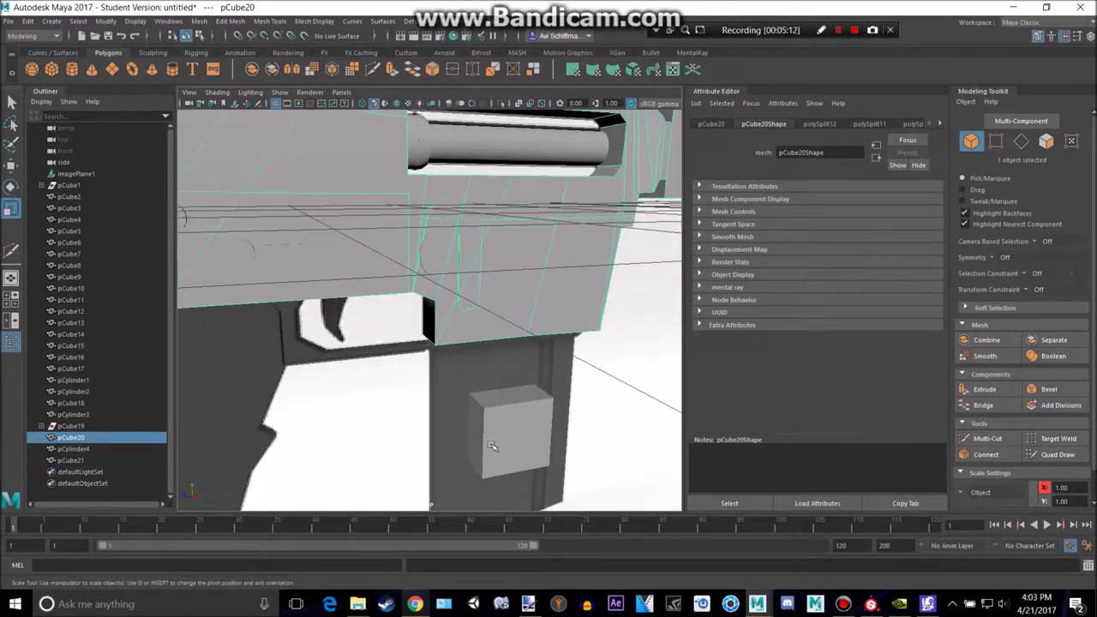
pyautogui.click(493, 447)
pyautogui.press('f')
pyautogui.scroll(-5, 507, 411)
pyautogui.press('space')
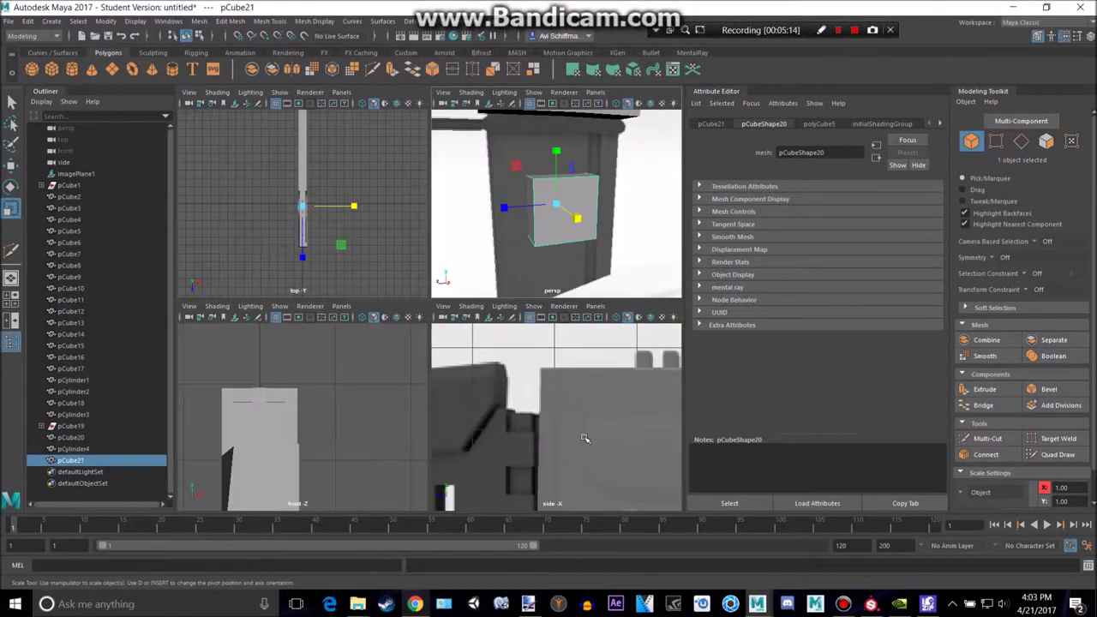
pyautogui.press('space')
pyautogui.press('f')
pyautogui.scroll(-8, 523, 405)
pyautogui.scroll(8, 520, 404)
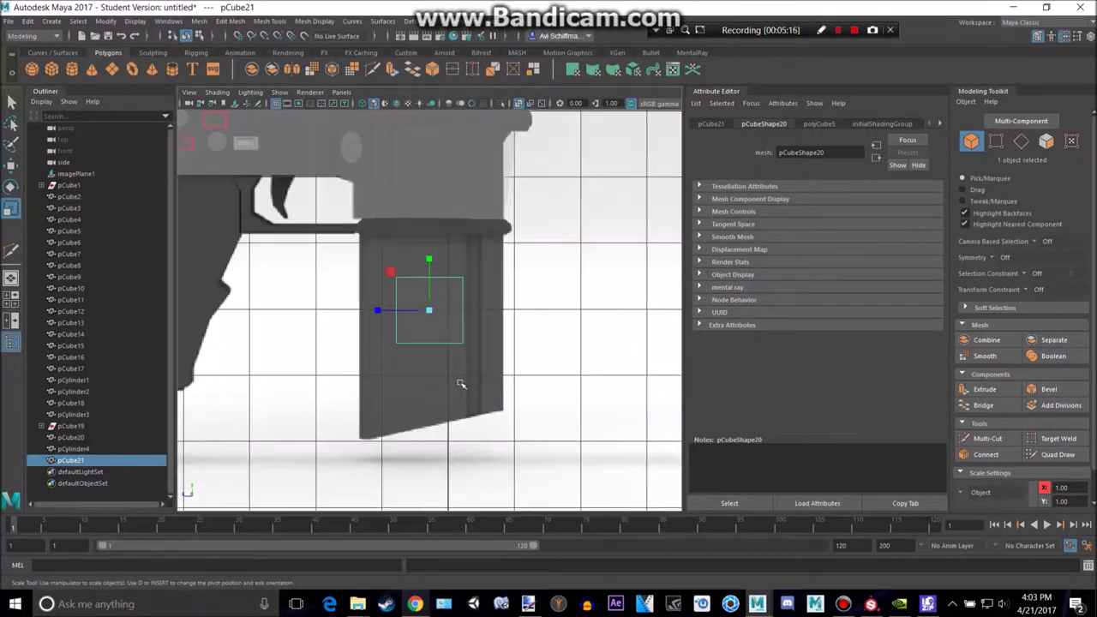
# Move the cube's bottom vertices onto the lower corners of the magazine in the reference image.
pyautogui.press('w')
pyautogui.keyDown('alt'); pyautogui.moveTo(508, 395); pyautogui.dragTo(515, 336, button='middle'); pyautogui.keyUp('alt')
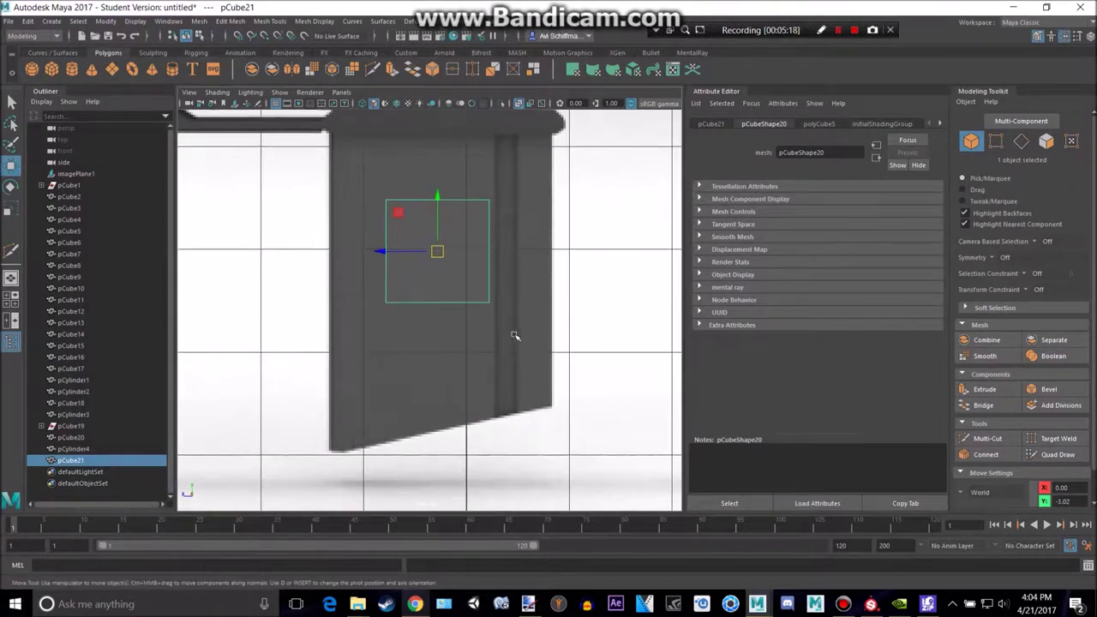
pyautogui.moveTo(412, 264); pyautogui.dragTo(370, 269, button='right')
pyautogui.moveTo(370, 284); pyautogui.dragTo(422, 341)
pyautogui.moveTo(387, 304); pyautogui.dragTo(337, 435)
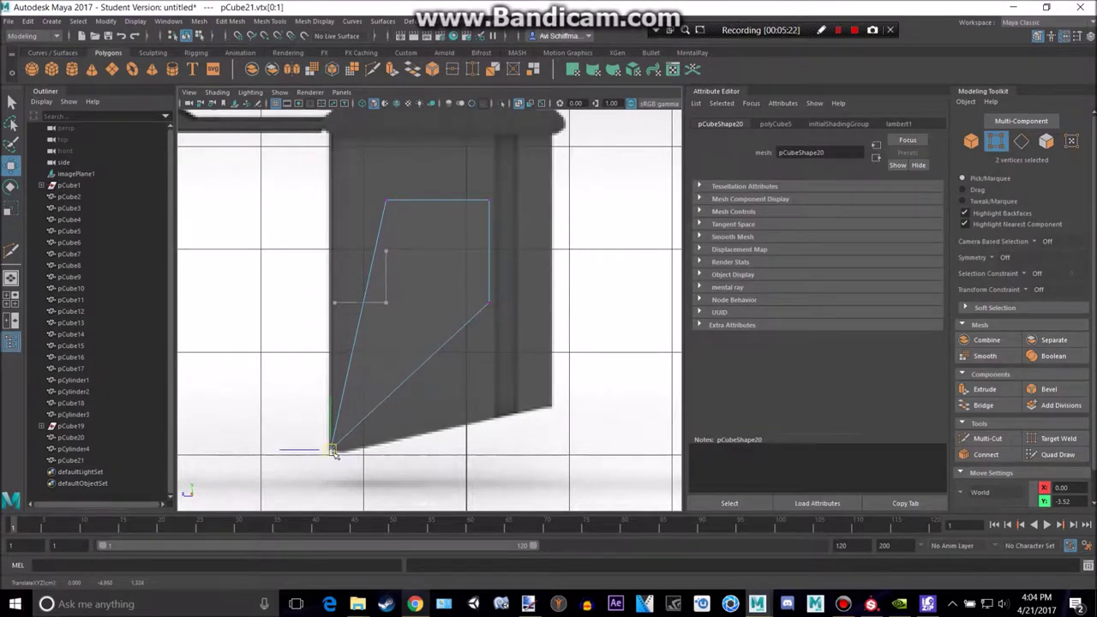
pyautogui.moveTo(490, 306); pyautogui.dragTo(551, 399)
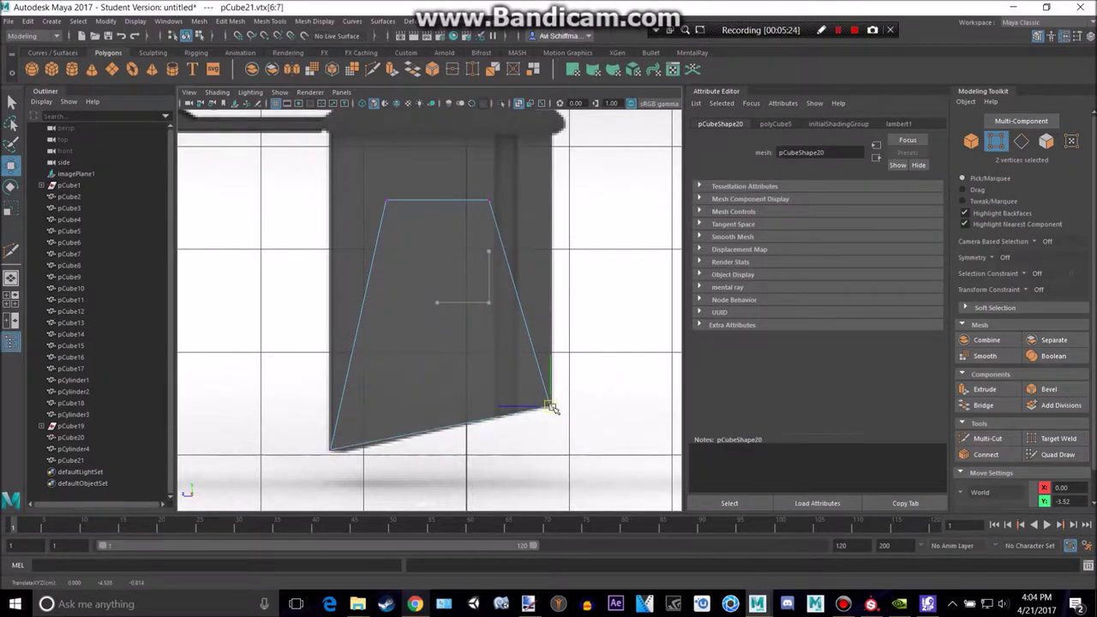
# Move the cube's top vertices onto the magazine's upper corners, just below the dark collar in the reference image.
pyautogui.keyDown('alt'); pyautogui.moveTo(470, 317); pyautogui.dragTo(399, 458, button='middle'); pyautogui.keyUp('alt')
pyautogui.moveTo(397, 305); pyautogui.dragTo(473, 282)
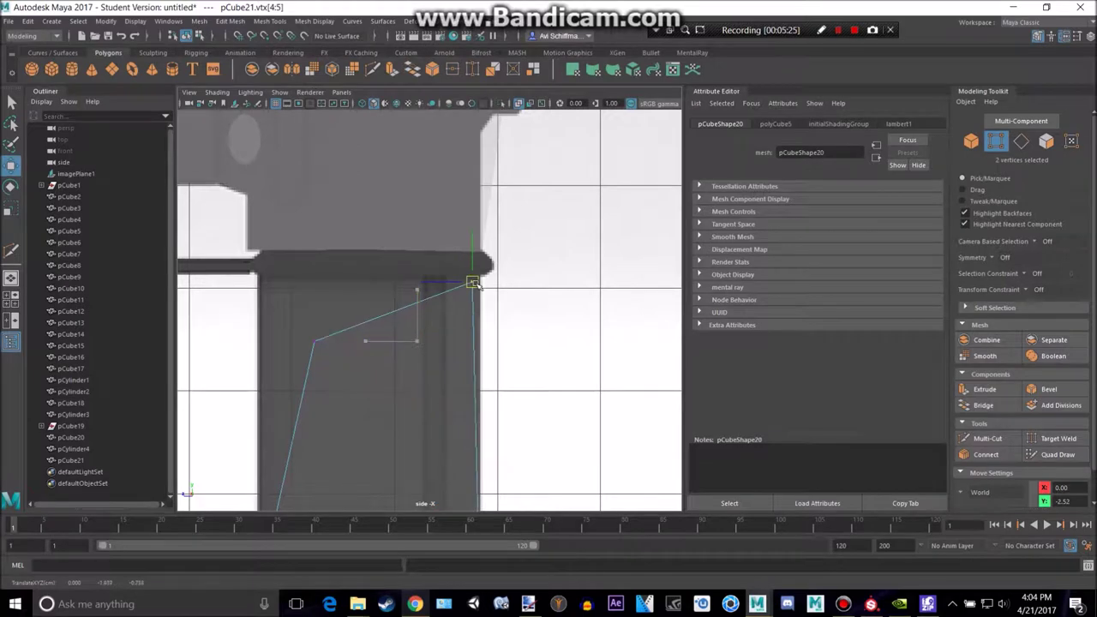
pyautogui.moveTo(327, 364); pyautogui.dragTo(327, 364)
pyautogui.moveTo(314, 343); pyautogui.dragTo(258, 280)
pyautogui.keyDown('alt'); pyautogui.moveTo(379, 306); pyautogui.dragTo(389, 293, button='middle'); pyautogui.keyUp('alt')
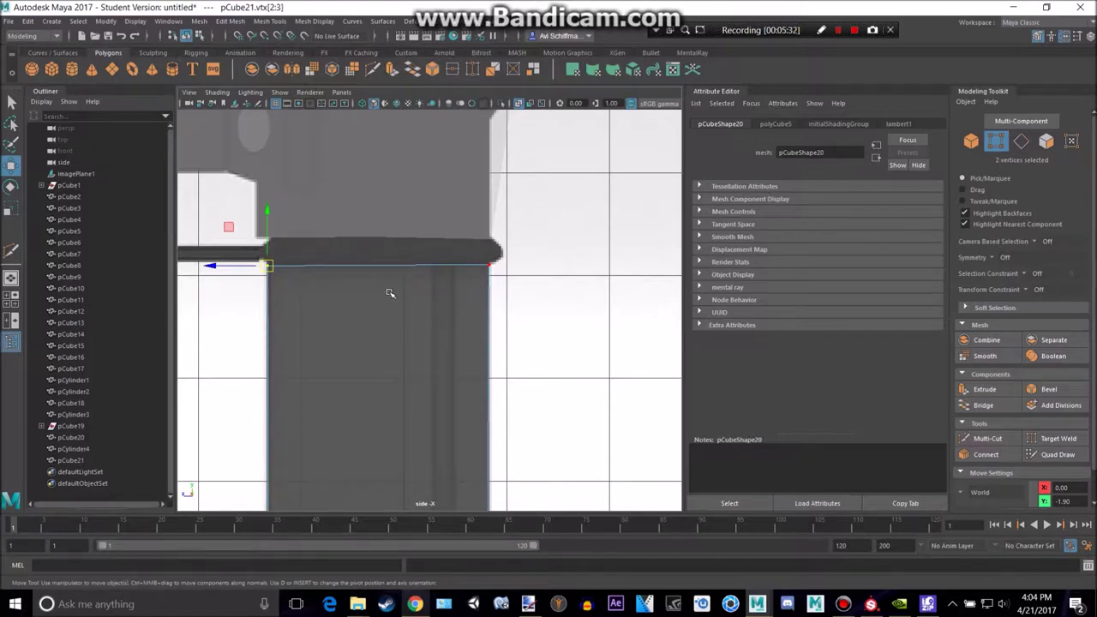
pyautogui.scroll(3, 386, 300)
pyautogui.scroll(3, 400, 245)
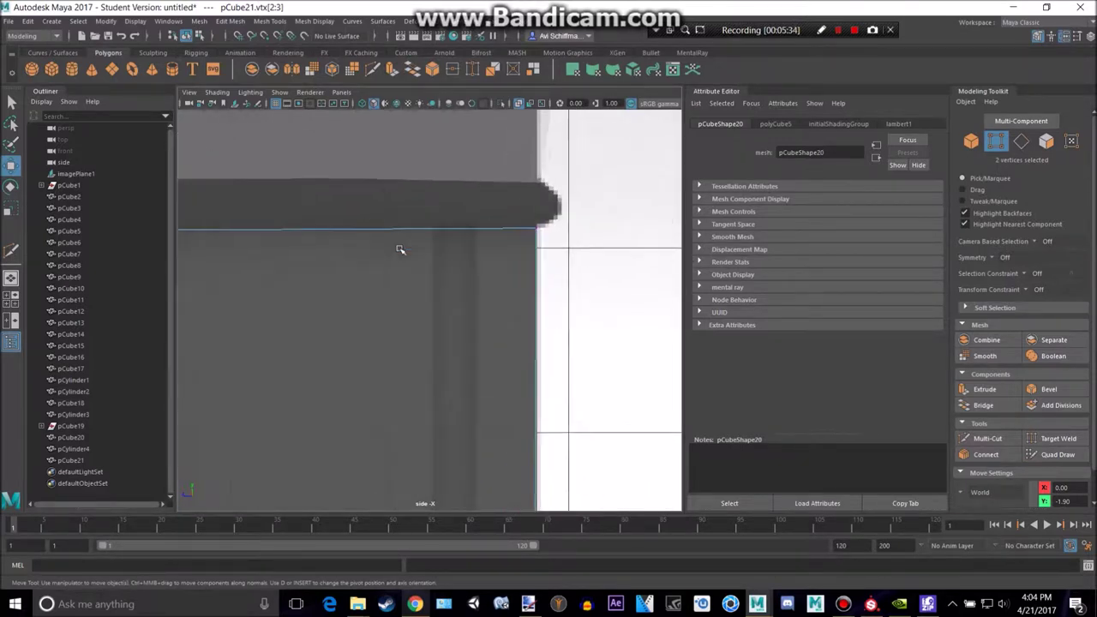
# Extrude the magazine's top face slightly upward and widen it to the flared lower part of the collar in the reference image.
pyautogui.keyDown('alt'); pyautogui.moveTo(192, 226); pyautogui.dragTo(296, 243); pyautogui.keyUp('alt')
pyautogui.press('space')
pyautogui.press('space')
pyautogui.keyDown('alt'); pyautogui.moveTo(464, 243); pyautogui.dragTo(460, 261); pyautogui.keyUp('alt')
pyautogui.moveTo(407, 214); pyautogui.dragTo(413, 239, button='right')
pyautogui.click(417, 212)
pyautogui.press('space')
pyautogui.press('space')
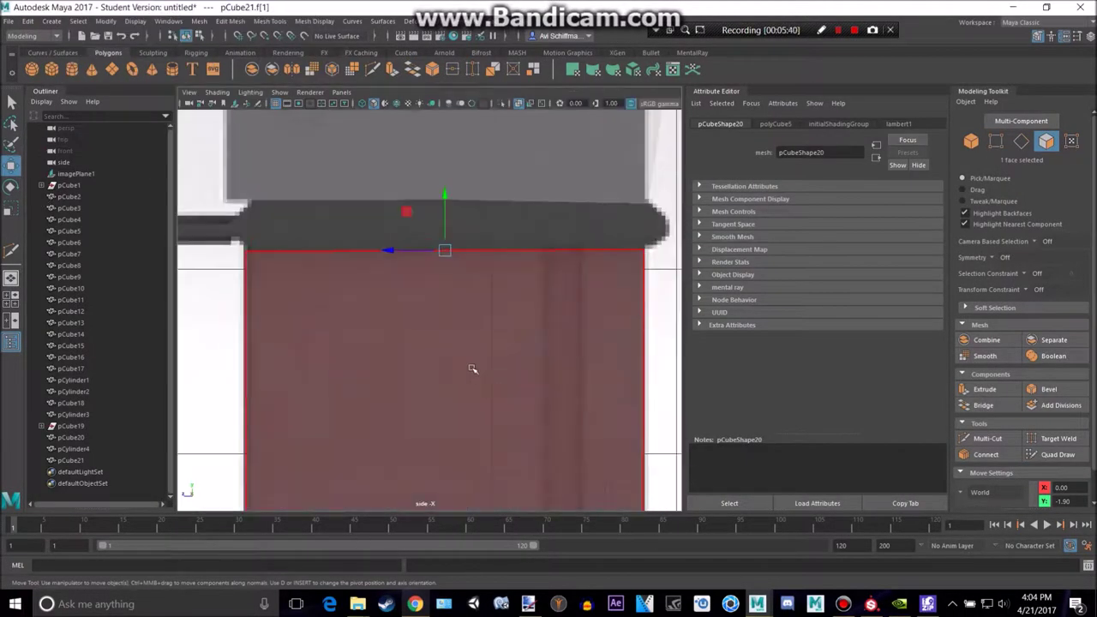
pyautogui.hotkey('ctrl', 'e')
pyautogui.keyDown('alt'); pyautogui.moveTo(493, 211); pyautogui.dragTo(475, 245, button='middle'); pyautogui.keyUp('alt')
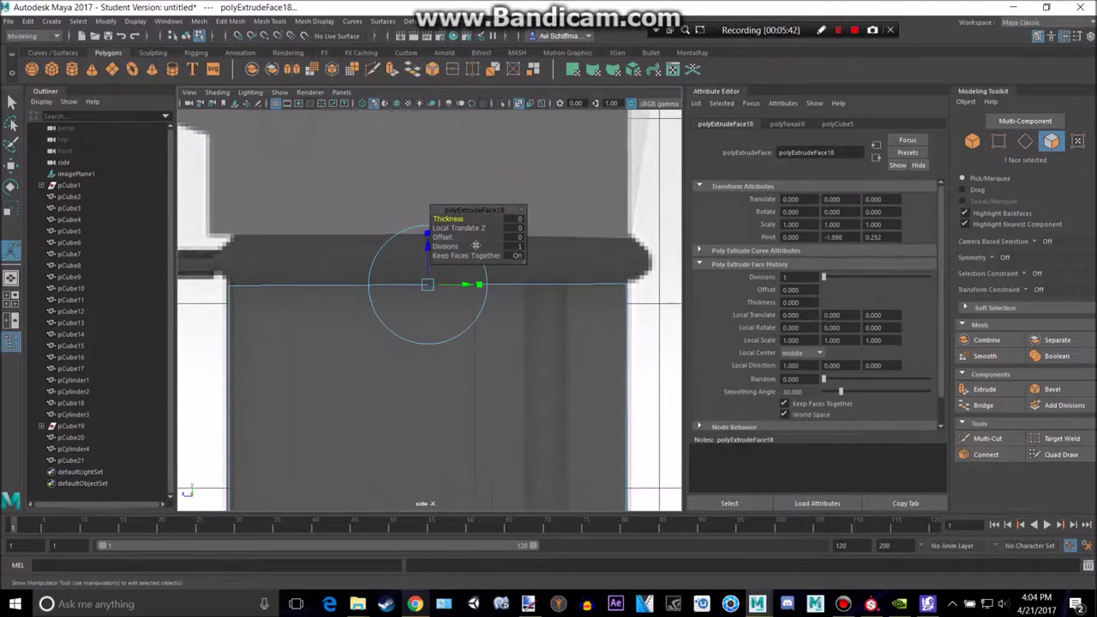
pyautogui.moveTo(477, 211); pyautogui.dragTo(603, 173)
pyautogui.keyDown('alt'); pyautogui.moveTo(442, 261); pyautogui.dragTo(461, 258, button='middle'); pyautogui.keyUp('alt')
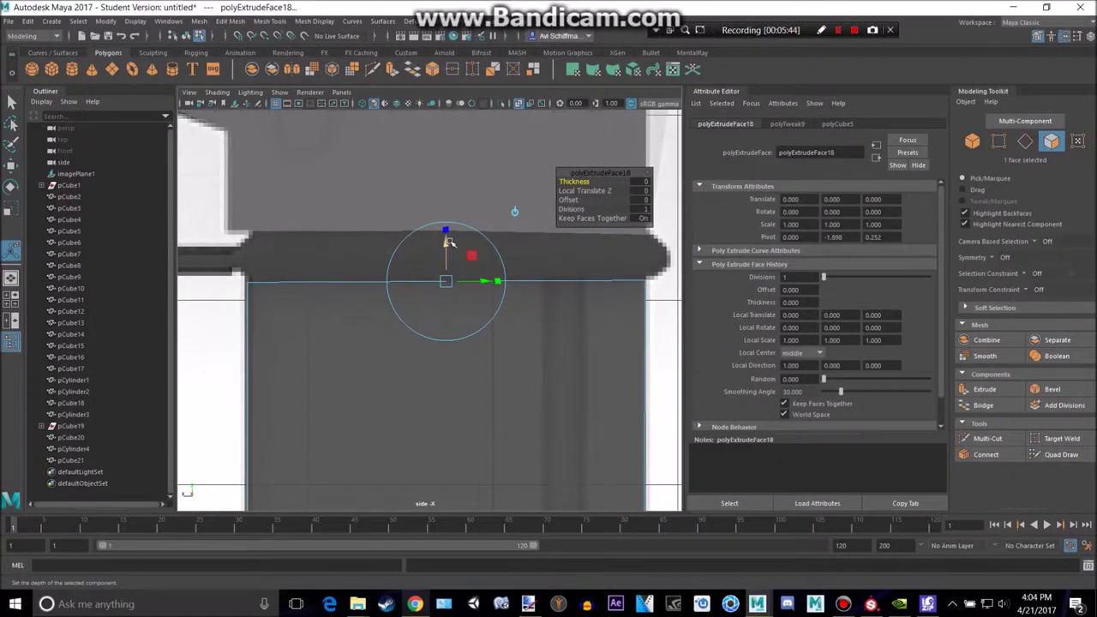
pyautogui.moveTo(450, 233); pyautogui.dragTo(450, 229)
pyautogui.press('r')
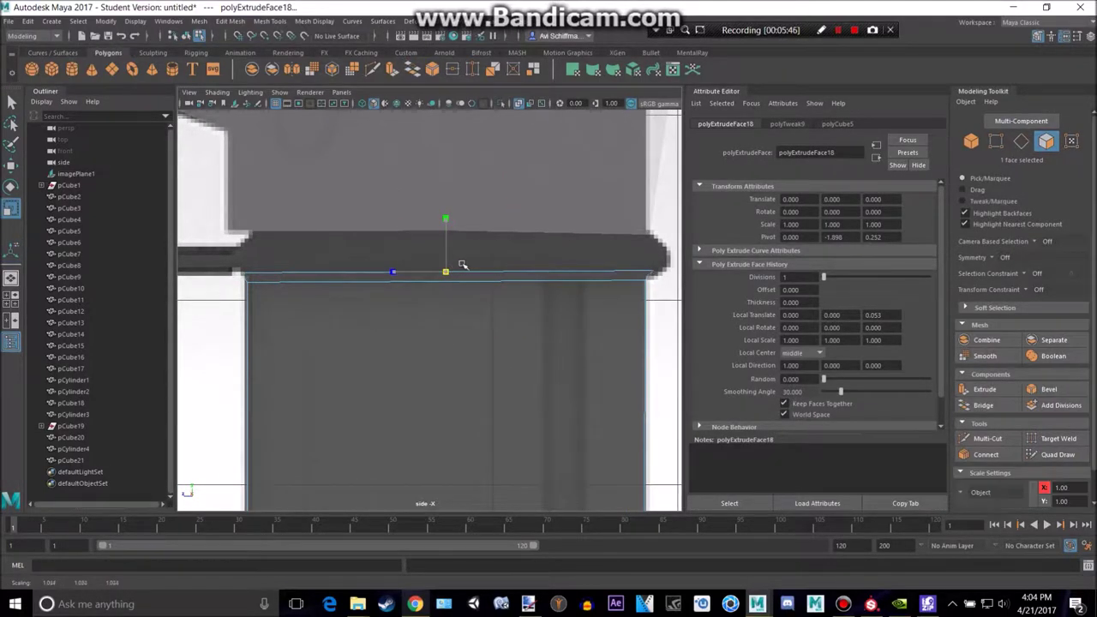
pyautogui.press('w')
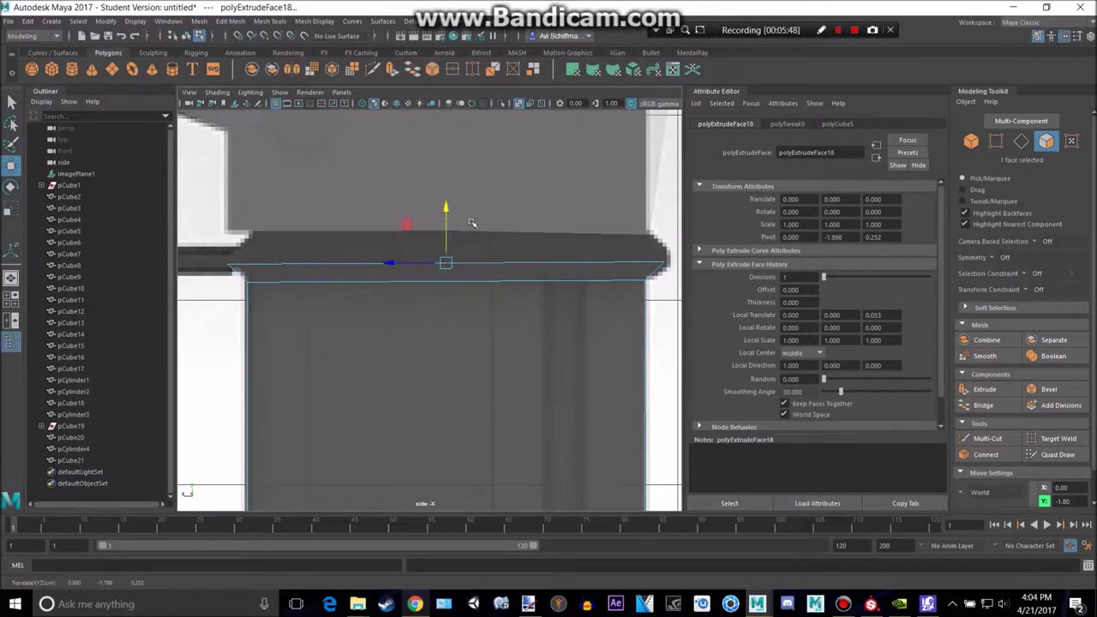
# Extrude the widened top face up about 0.192 to the collar's upper edge and narrow it to match the reference.
pyautogui.keyDown('alt'); pyautogui.moveTo(471, 222); pyautogui.dragTo(460, 235, button='middle'); pyautogui.keyUp('alt')
pyautogui.hotkey('ctrl', 'e')
pyautogui.moveTo(442, 234)
pyautogui.mouseDown()
pyautogui.moveTo(444, 198)
pyautogui.moveTo(423, 241)
pyautogui.mouseUp()
pyautogui.press('r')
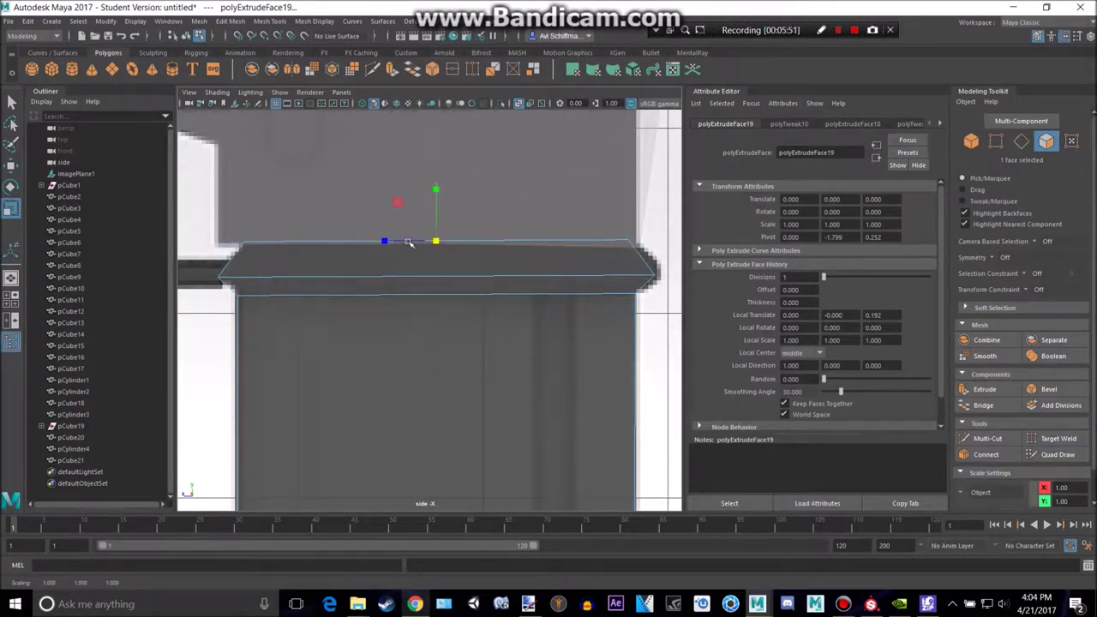
# Return to object mode and examine the magazine's new collar beneath the receiver in the perspective view.
pyautogui.press('space')
pyautogui.press('space')
pyautogui.keyDown('alt'); pyautogui.moveTo(436, 238); pyautogui.dragTo(453, 204); pyautogui.keyUp('alt')
pyautogui.moveTo(451, 201); pyautogui.dragTo(492, 185, button='right')
pyautogui.scroll(-8, 495, 202)
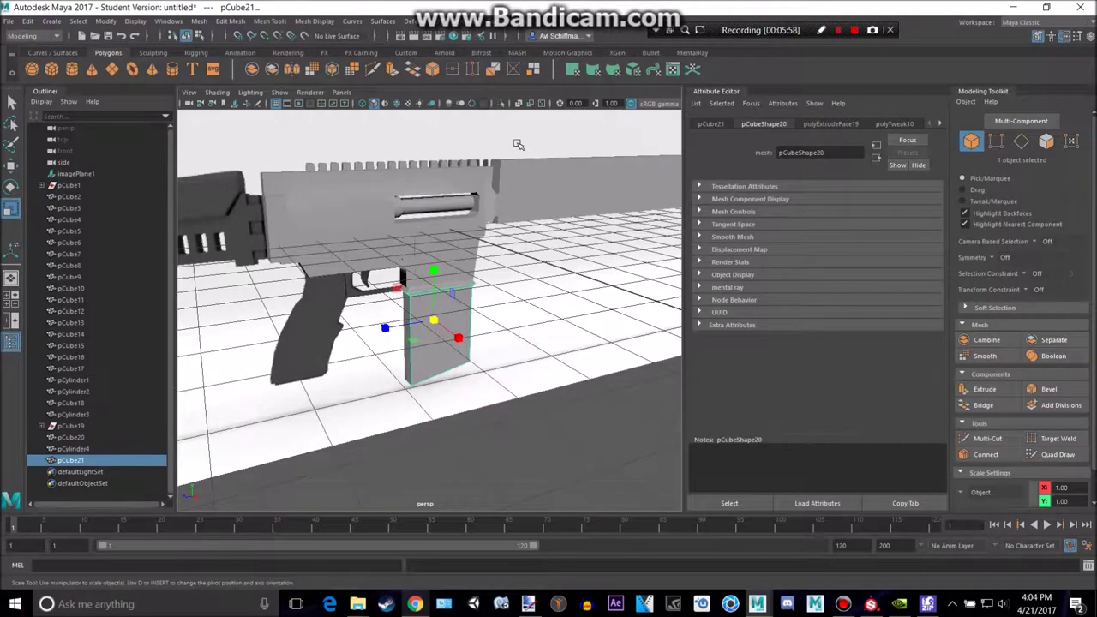
pyautogui.scroll(-4, 494, 351)
pyautogui.click(468, 392)
pyautogui.scroll(6, 468, 392)
pyautogui.keyDown('alt'); pyautogui.moveTo(468, 392); pyautogui.dragTo(478, 360); pyautogui.keyUp('alt')
pyautogui.scroll(4, 449, 278)
pyautogui.keyDown('alt'); pyautogui.moveTo(446, 255); pyautogui.dragTo(450, 239); pyautogui.keyUp('alt')
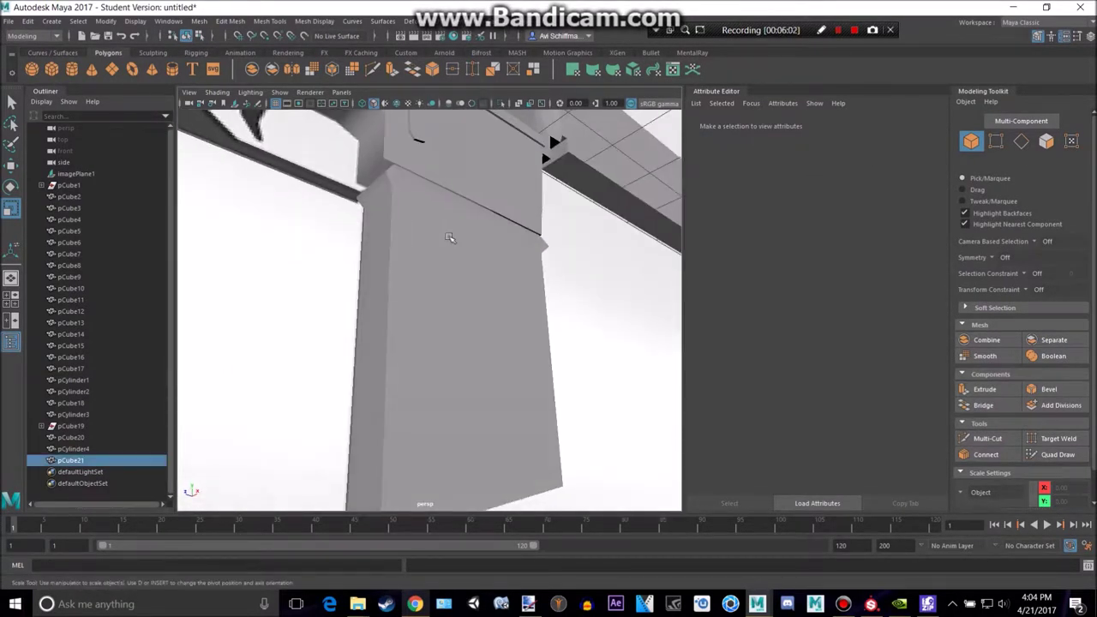
# Bevel the four outermost edges running around the magazine's collar and return to object mode.
pyautogui.click(452, 245)
pyautogui.press('w')
pyautogui.keyDown('alt'); pyautogui.moveTo(445, 286); pyautogui.dragTo(454, 311); pyautogui.keyUp('alt')
pyautogui.scroll(5, 453, 309)
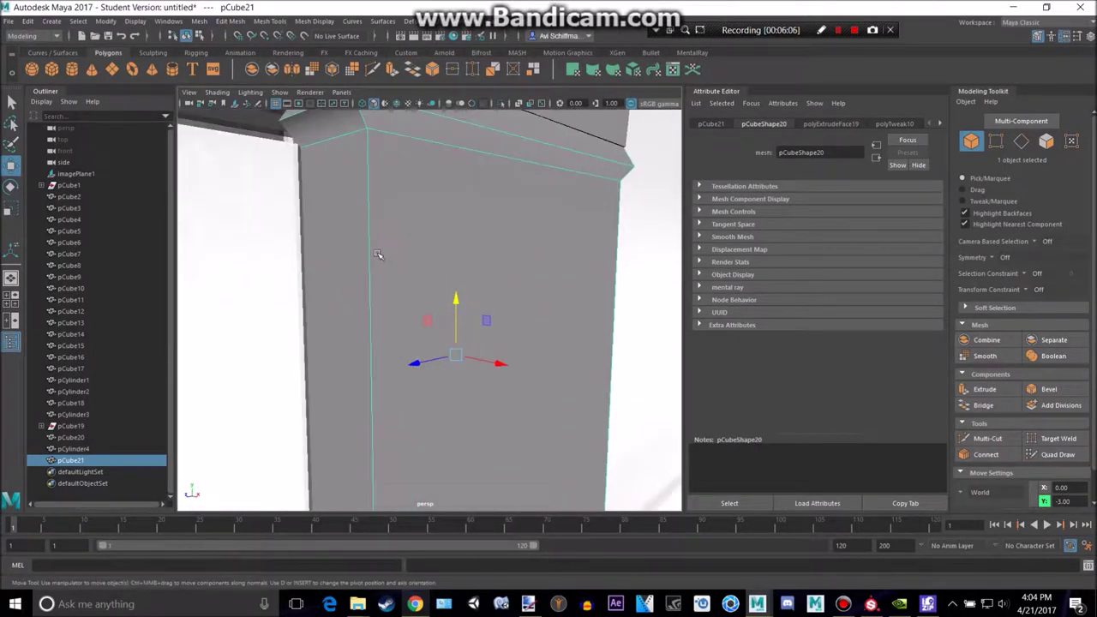
pyautogui.keyDown('alt'); pyautogui.moveTo(374, 239); pyautogui.dragTo(393, 327, button='middle'); pyautogui.keyUp('alt')
pyautogui.moveTo(431, 257); pyautogui.dragTo(431, 231, button='right')
pyautogui.click(412, 281)
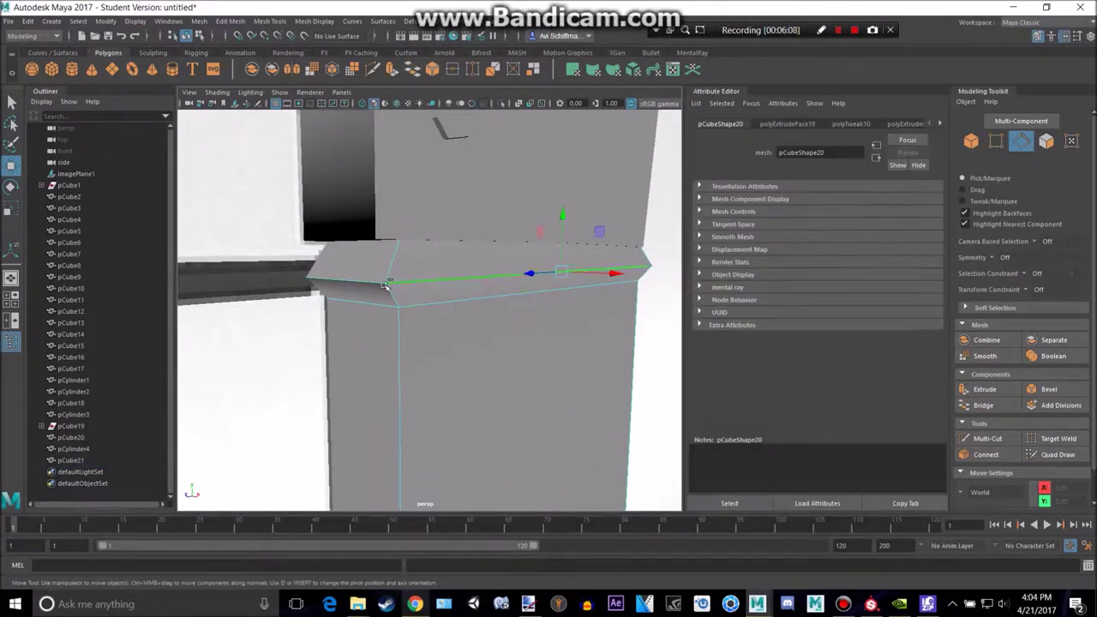
pyautogui.keyDown('shift'); pyautogui.click(363, 282); pyautogui.keyUp('shift')
pyautogui.keyDown('alt'); pyautogui.moveTo(262, 263); pyautogui.dragTo(225, 257); pyautogui.keyUp('alt')
pyautogui.keyDown('alt'); pyautogui.moveTo(293, 162); pyautogui.dragTo(255, 126); pyautogui.keyUp('alt')
pyautogui.click(230, 21)
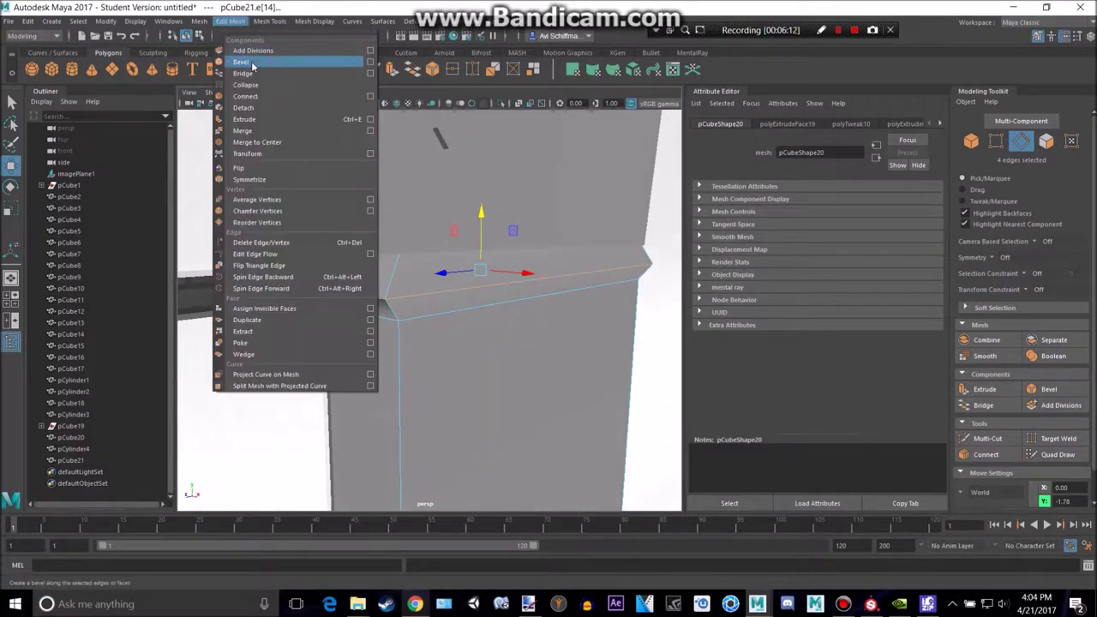
pyautogui.click(247, 62)
pyautogui.keyDown('alt'); pyautogui.moveTo(418, 290); pyautogui.dragTo(392, 280); pyautogui.keyUp('alt')
pyautogui.moveTo(391, 265); pyautogui.dragTo(420, 256, button='right')
# Select the reference image plane and hide it to leave only the rifle model in view.
pyautogui.scroll(-8, 420, 259)
pyautogui.scroll(-5, 420, 258)
pyautogui.click(515, 158)
pyautogui.scroll(10, 448, 270)
pyautogui.keyDown('alt'); pyautogui.moveTo(448, 270); pyautogui.dragTo(442, 300); pyautogui.keyUp('alt')
pyautogui.click(292, 343)
pyautogui.scroll(-5, 286, 344)
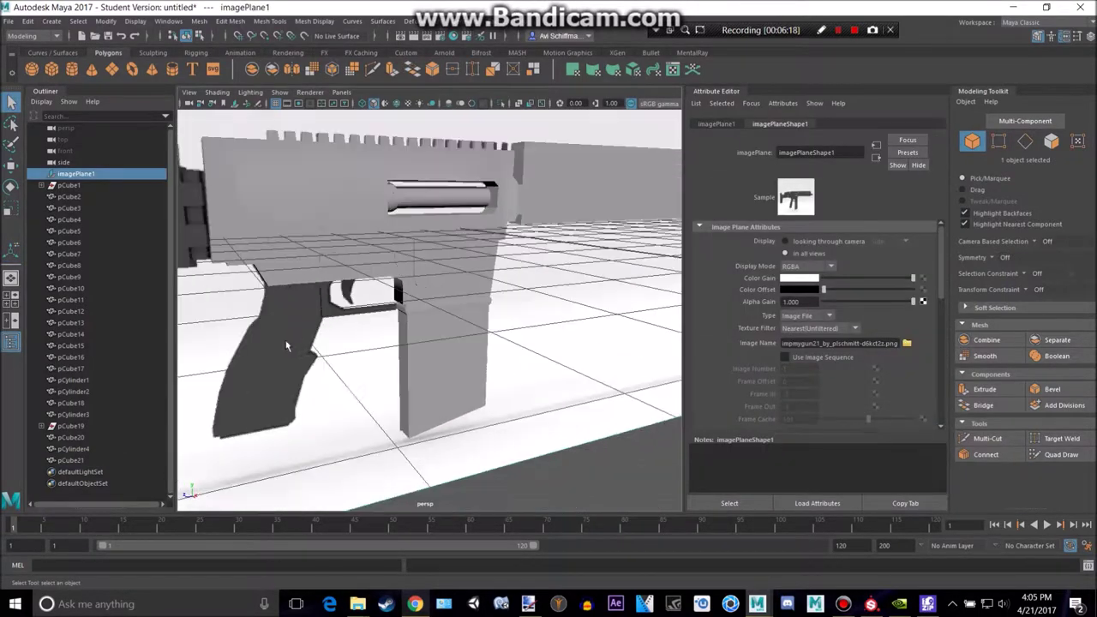
pyautogui.hotkey('ctrl', 'h')
# Examine the joint between the magazine's collar and the receiver from the opposite side of the rifle.
pyautogui.scroll(5, 336, 352)
pyautogui.keyDown('alt'); pyautogui.moveTo(337, 355); pyautogui.dragTo(516, 355); pyautogui.keyUp('alt')
pyautogui.click(518, 267)
pyautogui.scroll(5, 508, 286)
pyautogui.scroll(-5, 563, 333)
pyautogui.click(579, 347)
pyautogui.scroll(-4, 539, 341)
pyautogui.scroll(6, 533, 338)
# Nudge the magazine along the rifle's length to about Z 0.32 and test its height beneath the receiver.
pyautogui.click(472, 407)
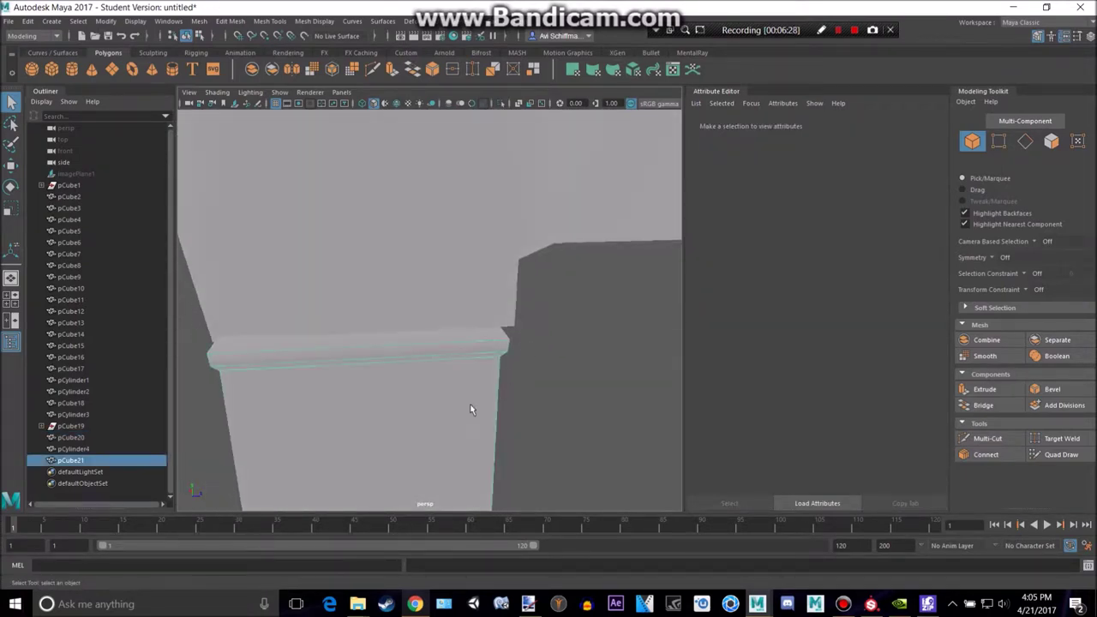
pyautogui.scroll(-3, 454, 398)
pyautogui.press('w')
pyautogui.moveTo(439, 413); pyautogui.dragTo(443, 413)
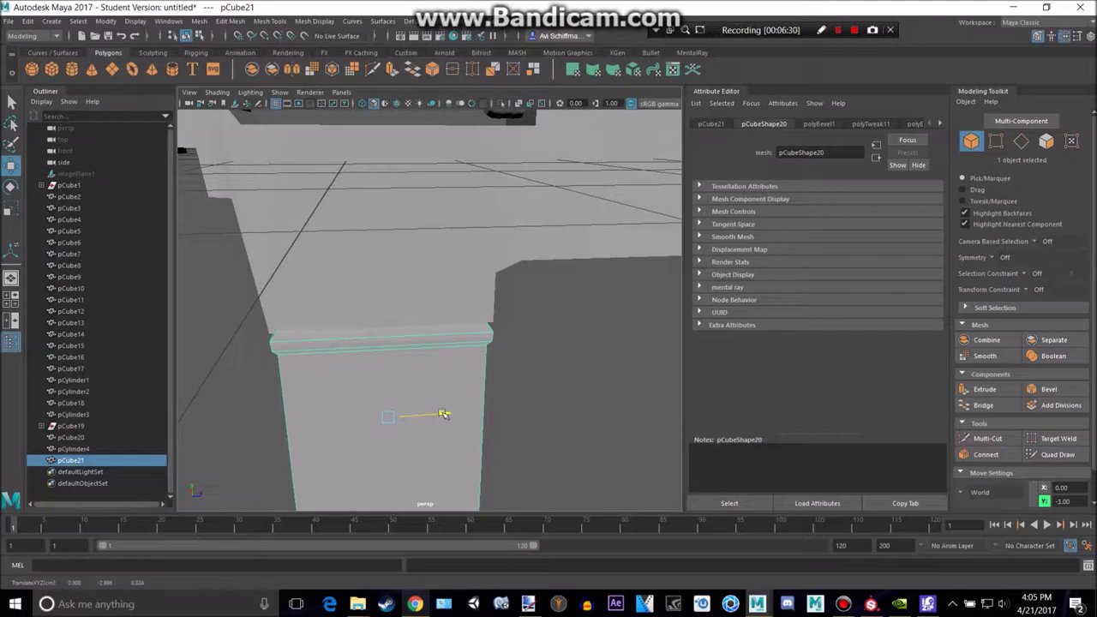
pyautogui.keyDown('alt'); pyautogui.moveTo(475, 379); pyautogui.dragTo(450, 291, button='middle'); pyautogui.keyUp('alt')
pyautogui.click(552, 284)
pyautogui.keyDown('alt'); pyautogui.moveTo(539, 281); pyautogui.dragTo(439, 271); pyautogui.keyUp('alt')
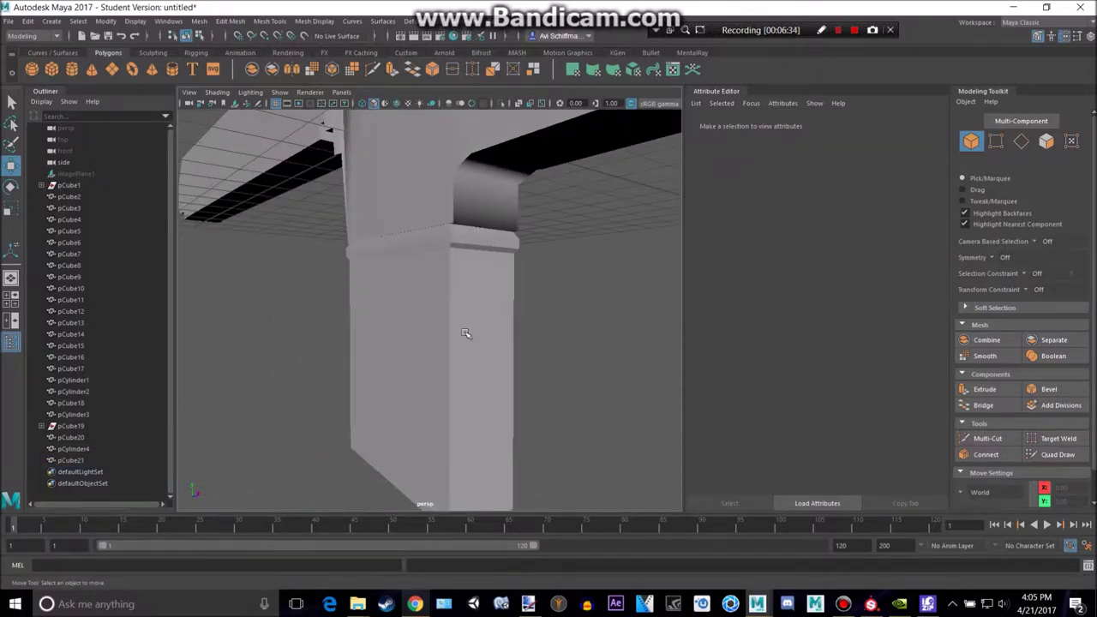
pyautogui.click(464, 333)
pyautogui.moveTo(429, 296)
pyautogui.mouseDown()
pyautogui.moveTo(428, 433)
pyautogui.moveTo(429, 309)
pyautogui.mouseUp()
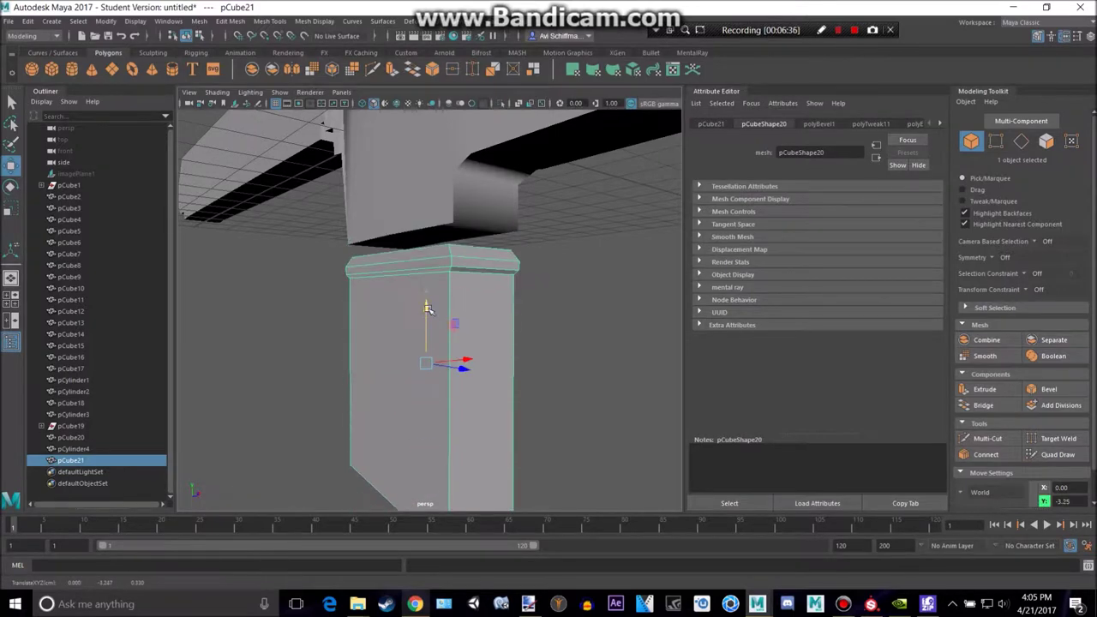
# Tilt the magazine a couple of degrees and check its fit against the receiver's underside in perspective and side views.
pyautogui.keyDown('alt'); pyautogui.moveTo(257, 331); pyautogui.dragTo(485, 296); pyautogui.keyUp('alt')
pyautogui.press('e')
pyautogui.keyDown('alt'); pyautogui.moveTo(438, 343); pyautogui.dragTo(409, 345); pyautogui.keyUp('alt')
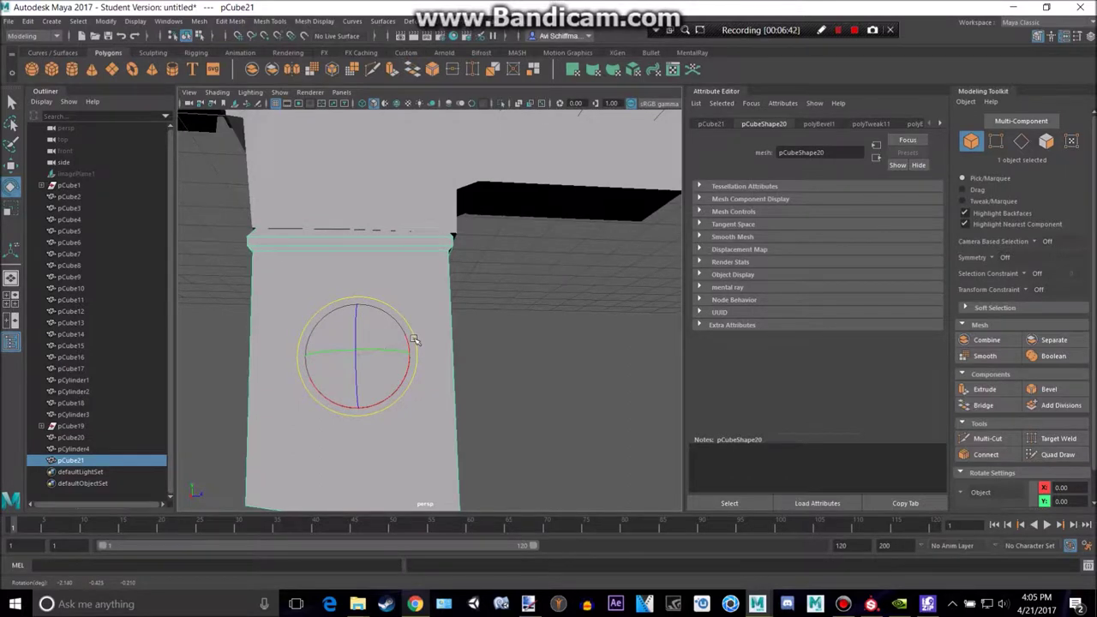
pyautogui.press('space')
pyautogui.press('space')
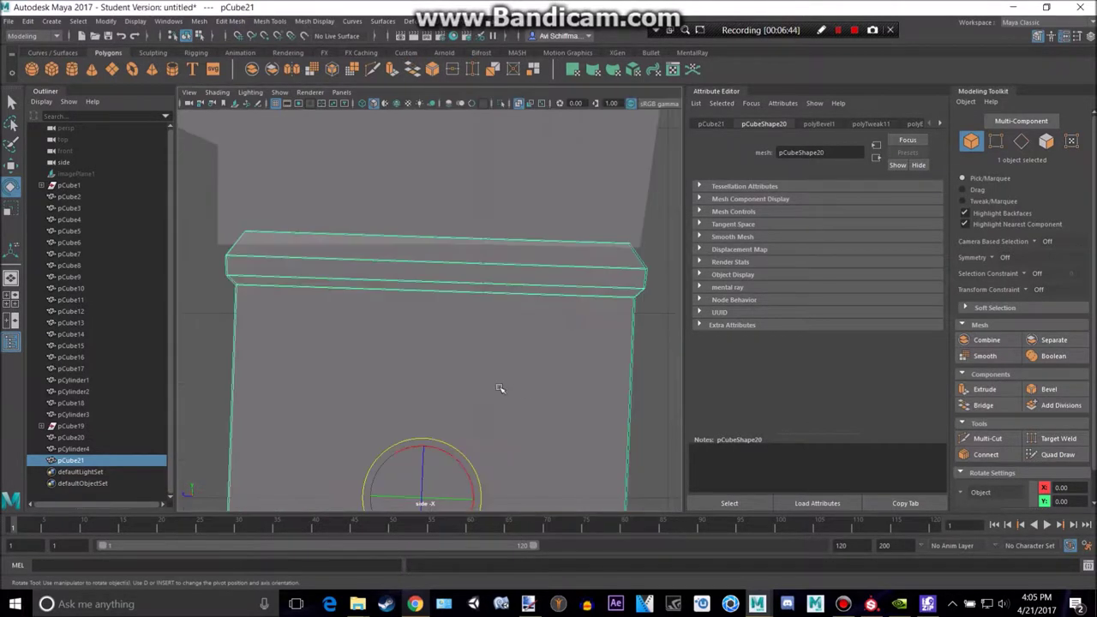
pyautogui.scroll(-6, 500, 385)
pyautogui.press('space')
pyautogui.press('space')
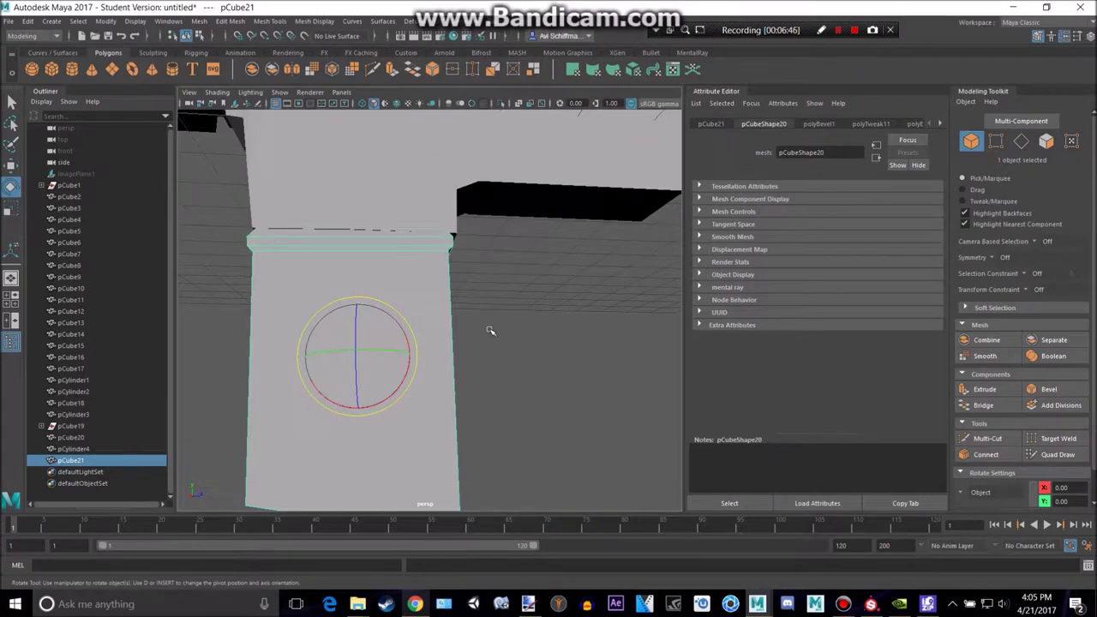
pyautogui.keyDown('alt'); pyautogui.moveTo(487, 311); pyautogui.dragTo(463, 316); pyautogui.keyUp('alt')
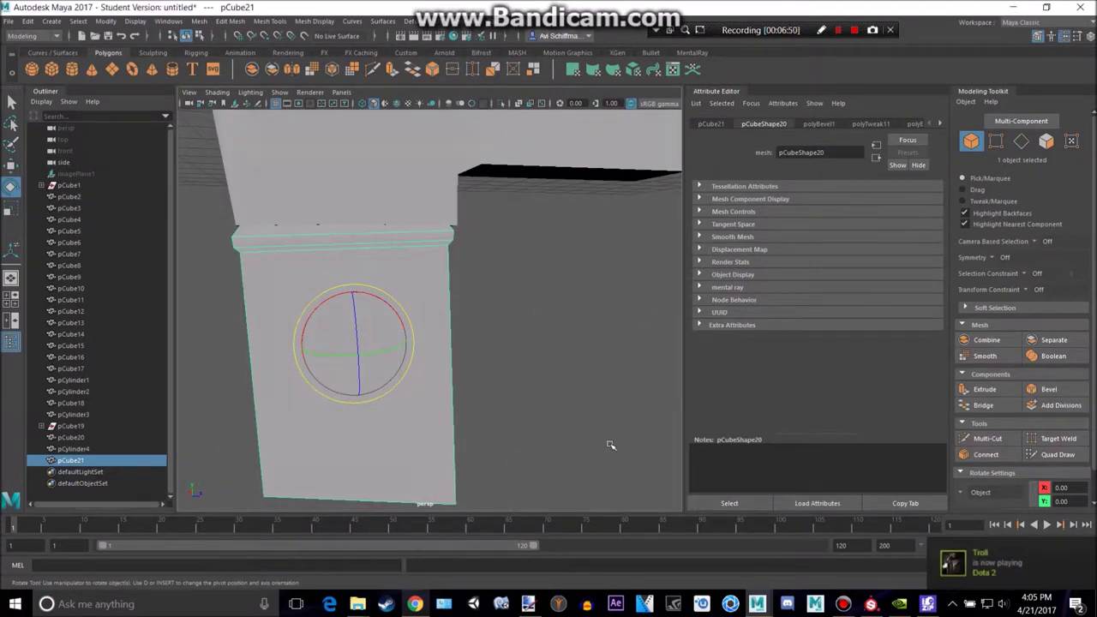
# Rotate the magazine in the side view to level its collar with the receiver's underside, and nudge it into place.
pyautogui.press('space')
pyautogui.press('space')
pyautogui.scroll(3, 512, 339)
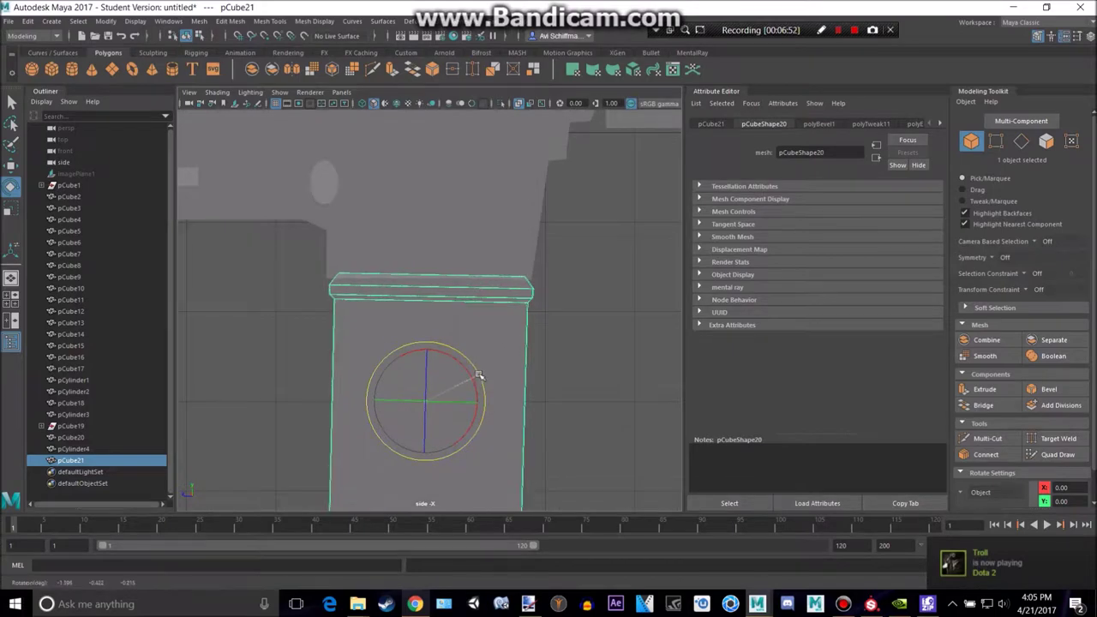
pyautogui.press('w')
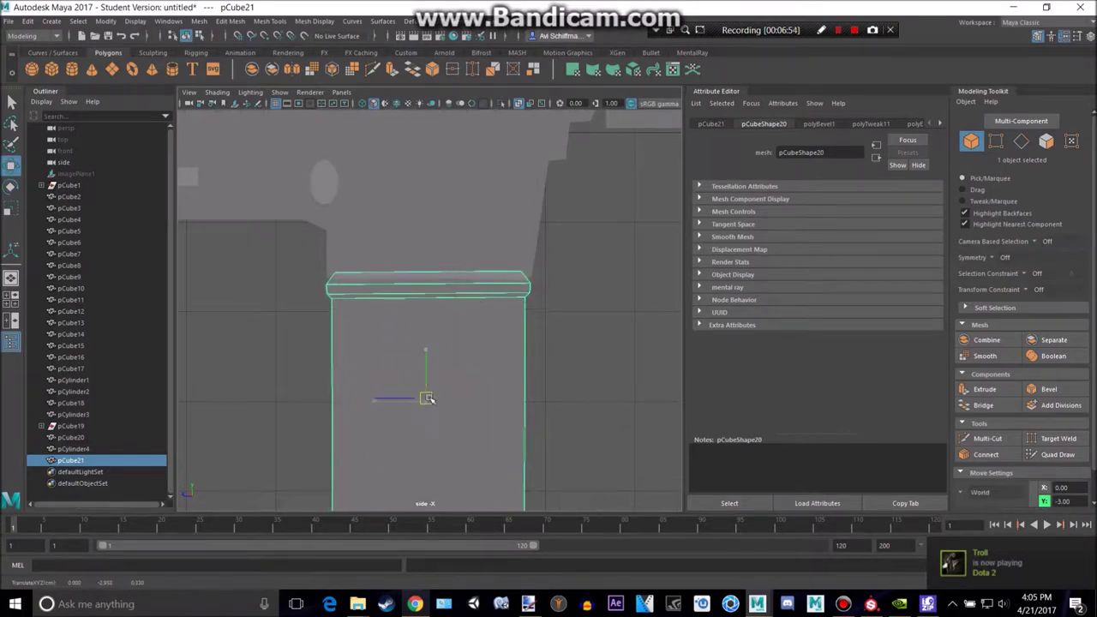
pyautogui.moveTo(429, 399); pyautogui.dragTo(429, 397)
# Deselect the magazine and examine its fit under the receiver from both sides in perspective.
pyautogui.press('space')
pyautogui.press('space')
pyautogui.keyDown('alt'); pyautogui.moveTo(544, 229); pyautogui.dragTo(277, 248); pyautogui.keyUp('alt')
pyautogui.scroll(-6, 276, 248)
pyautogui.click(302, 331)
pyautogui.keyDown('alt'); pyautogui.moveTo(318, 328); pyautogui.dragTo(440, 294); pyautogui.keyUp('alt')
pyautogui.scroll(5, 464, 285)
pyautogui.keyDown('alt'); pyautogui.moveTo(582, 272); pyautogui.dragTo(473, 353); pyautogui.keyUp('alt')
pyautogui.scroll(-3, 548, 344)
# Show the reference image plane again and frame the magazine against it in the side view.
pyautogui.press('space')
pyautogui.press('space')
pyautogui.keyDown('alt'); pyautogui.moveTo(513, 439); pyautogui.dragTo(510, 320, button='middle'); pyautogui.keyUp('alt')
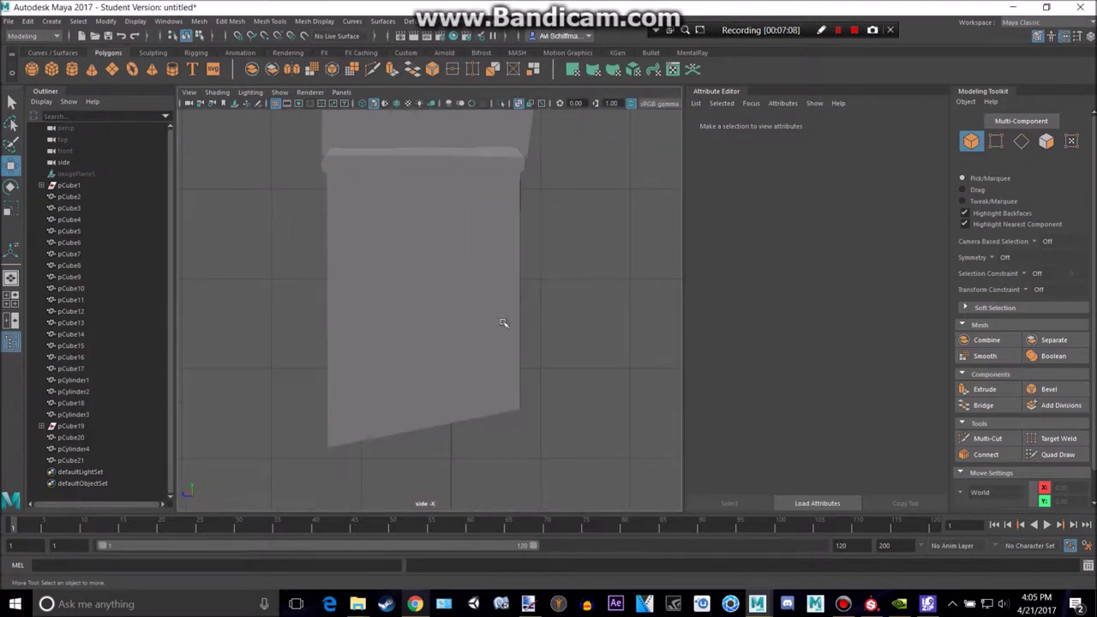
pyautogui.click(107, 174)
pyautogui.hotkey('shift', 'h')
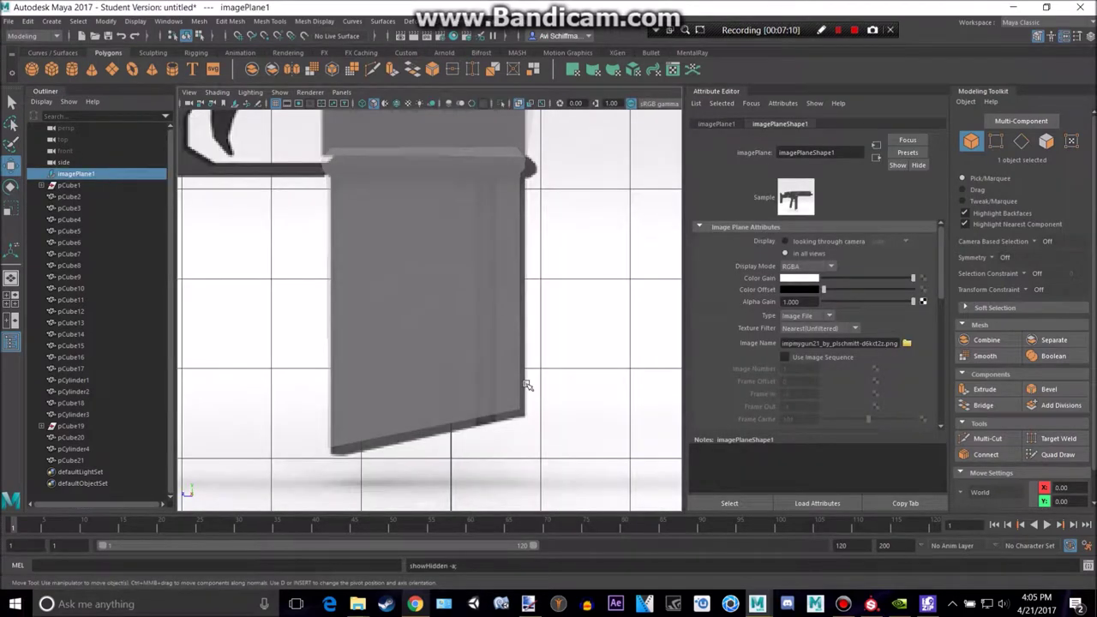
pyautogui.scroll(2, 527, 385)
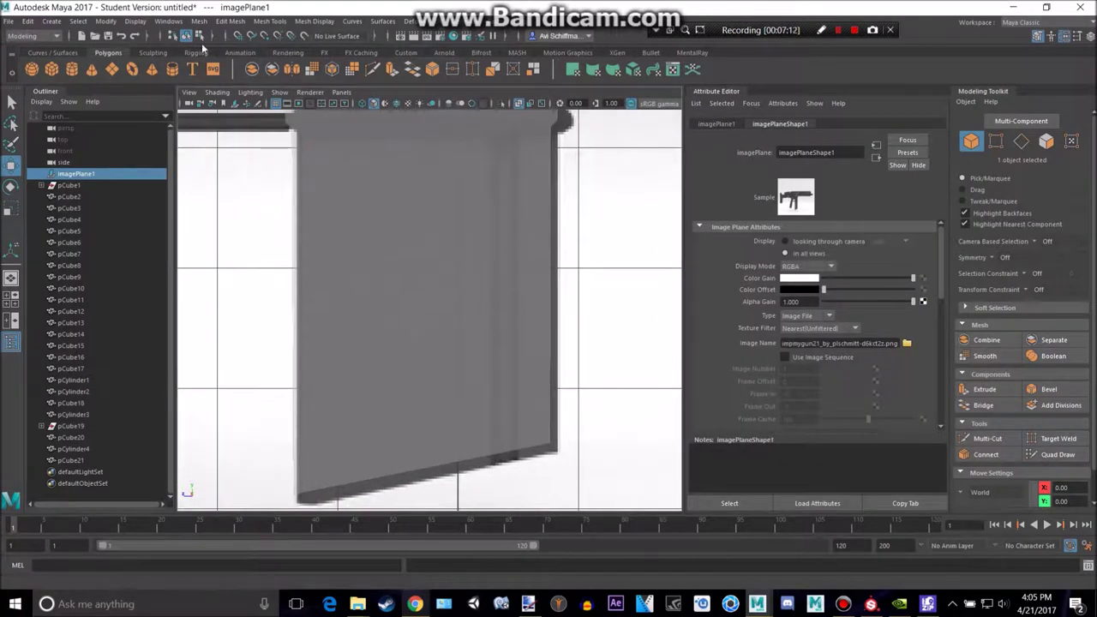
# Insert two vertical edge loops in the magazine along both edges of the dark groove in the reference image.
pyautogui.click(273, 21)
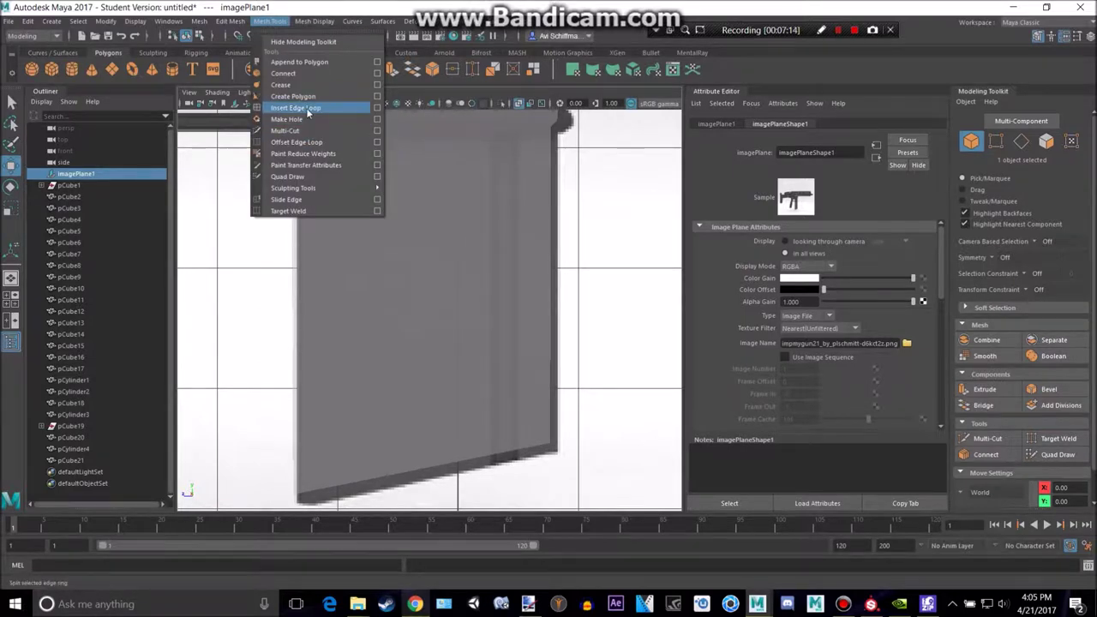
pyautogui.click(308, 108)
pyautogui.click(485, 400)
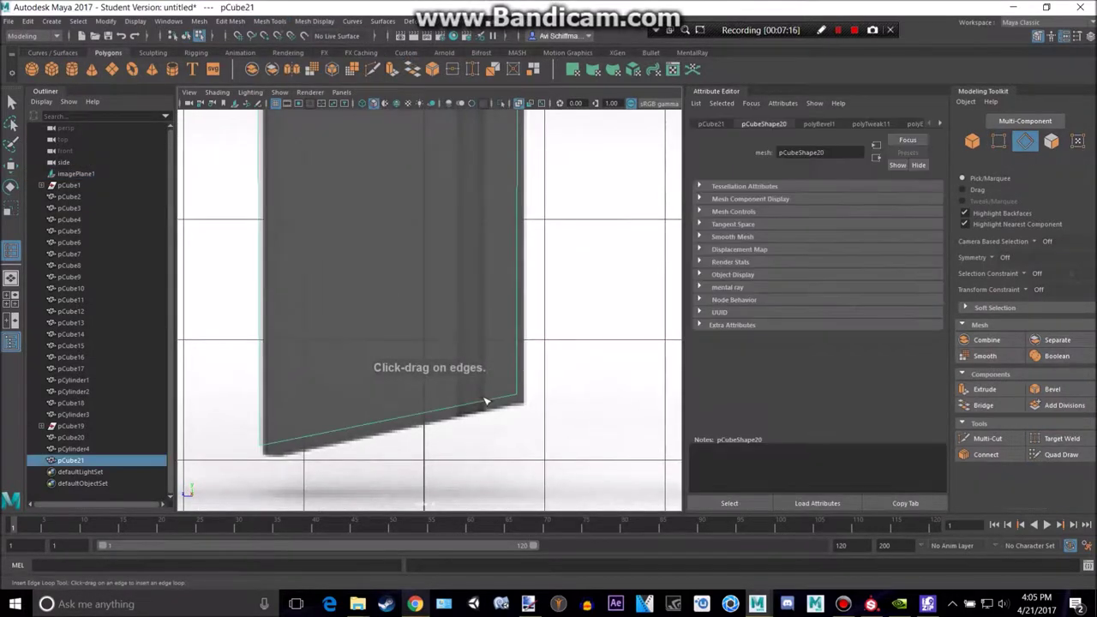
pyautogui.click(272, 21)
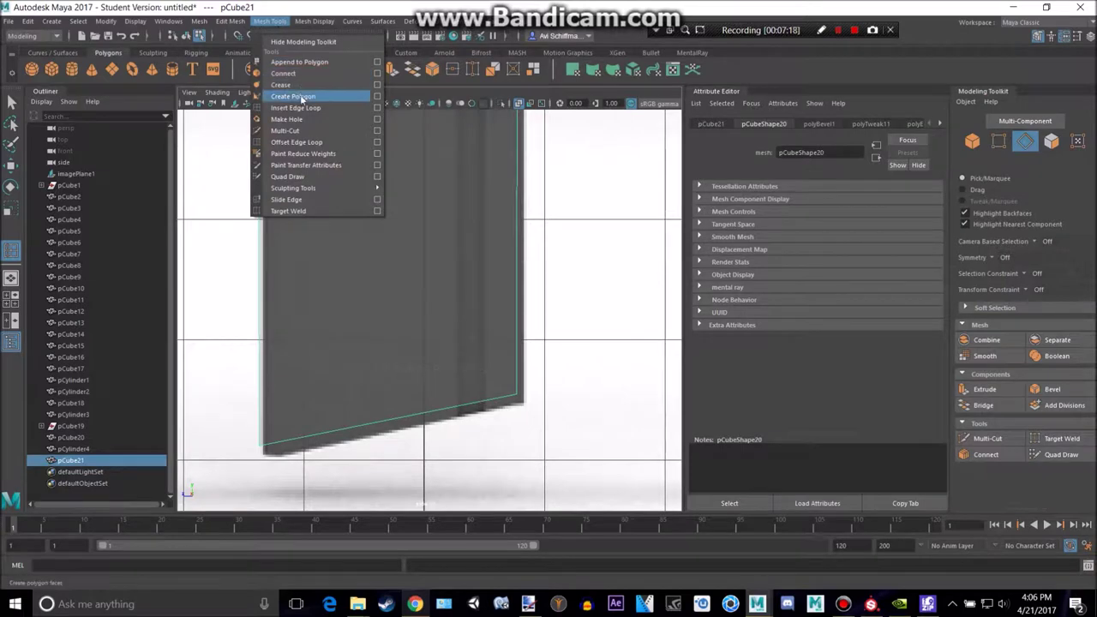
pyautogui.click(298, 108)
pyautogui.click(485, 406)
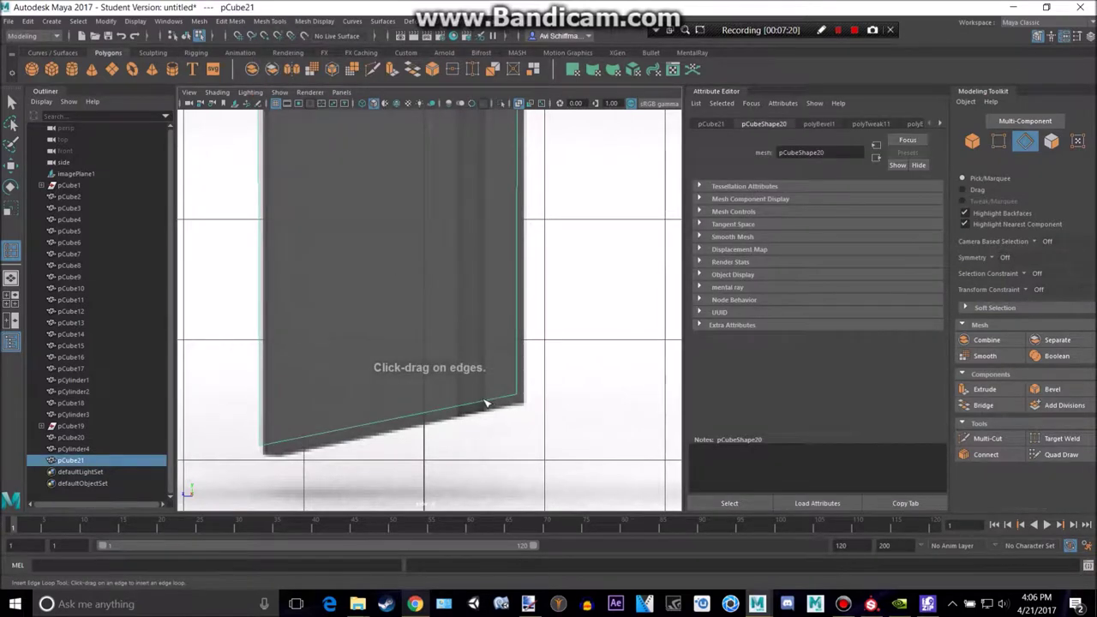
pyautogui.click(485, 405)
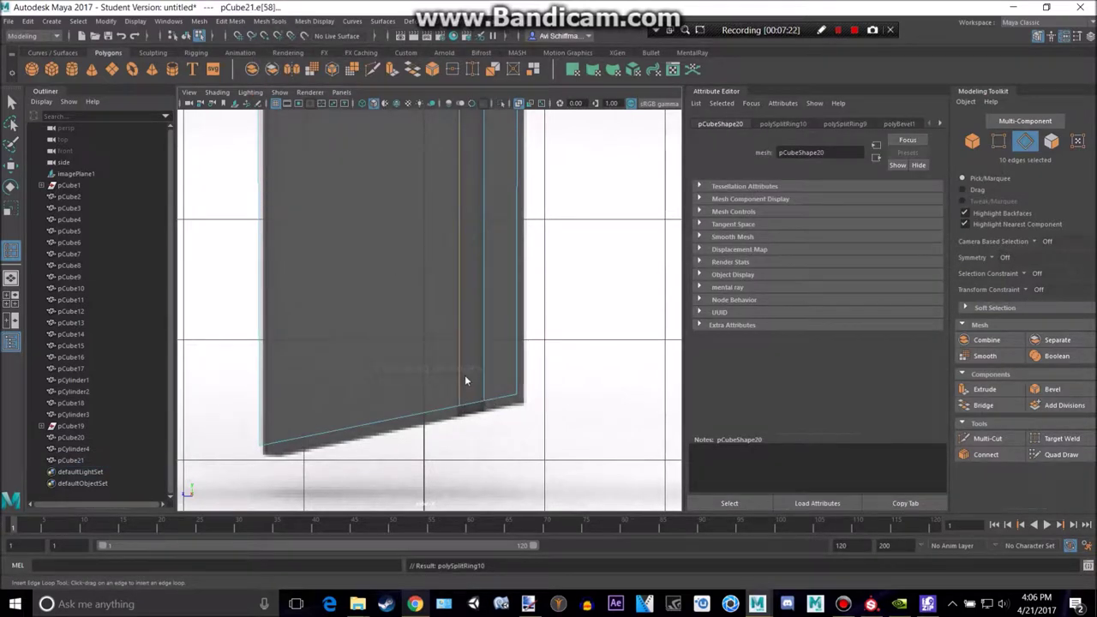
# Extrude the narrow strip faces between the edge loops on both magazine sides inward about 0.049 to form grooves.
pyautogui.keyDown('alt'); pyautogui.moveTo(470, 299); pyautogui.dragTo(449, 445, button='middle'); pyautogui.keyUp('alt')
pyautogui.press('space')
pyautogui.press('space')
pyautogui.press('q')
pyautogui.keyDown('alt'); pyautogui.moveTo(351, 315); pyautogui.dragTo(391, 315); pyautogui.keyUp('alt')
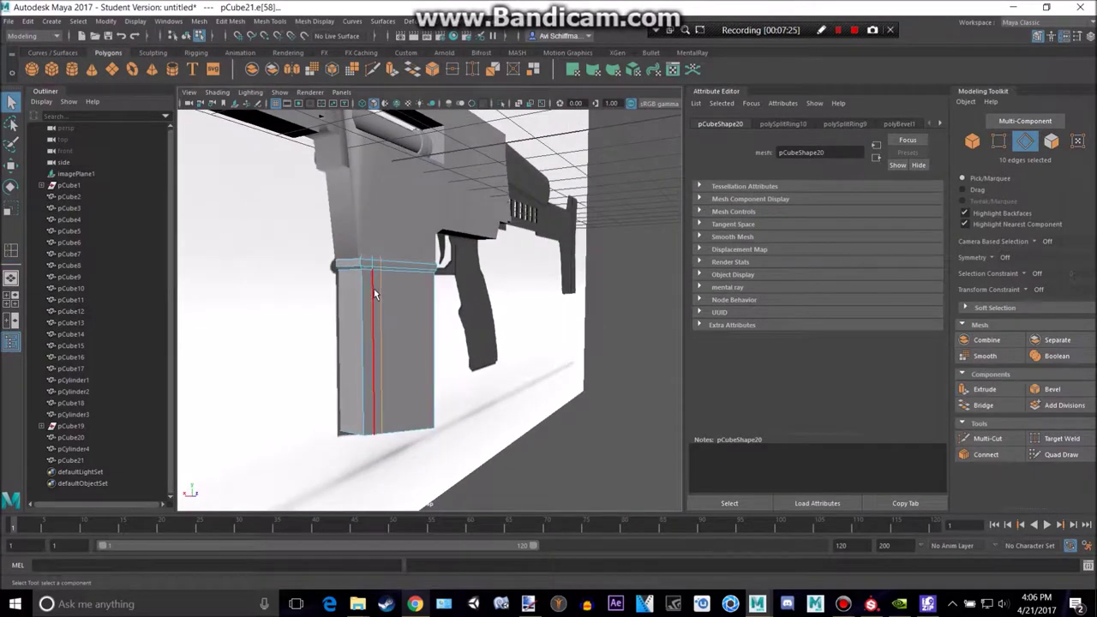
pyautogui.moveTo(380, 266); pyautogui.dragTo(379, 301, button='right')
pyautogui.click(377, 295)
pyautogui.keyDown('alt'); pyautogui.moveTo(450, 306); pyautogui.dragTo(504, 324); pyautogui.keyUp('alt')
pyautogui.keyDown('alt'); pyautogui.moveTo(514, 279); pyautogui.dragTo(420, 257); pyautogui.keyUp('alt')
pyautogui.hotkey('ctrl', 'e')
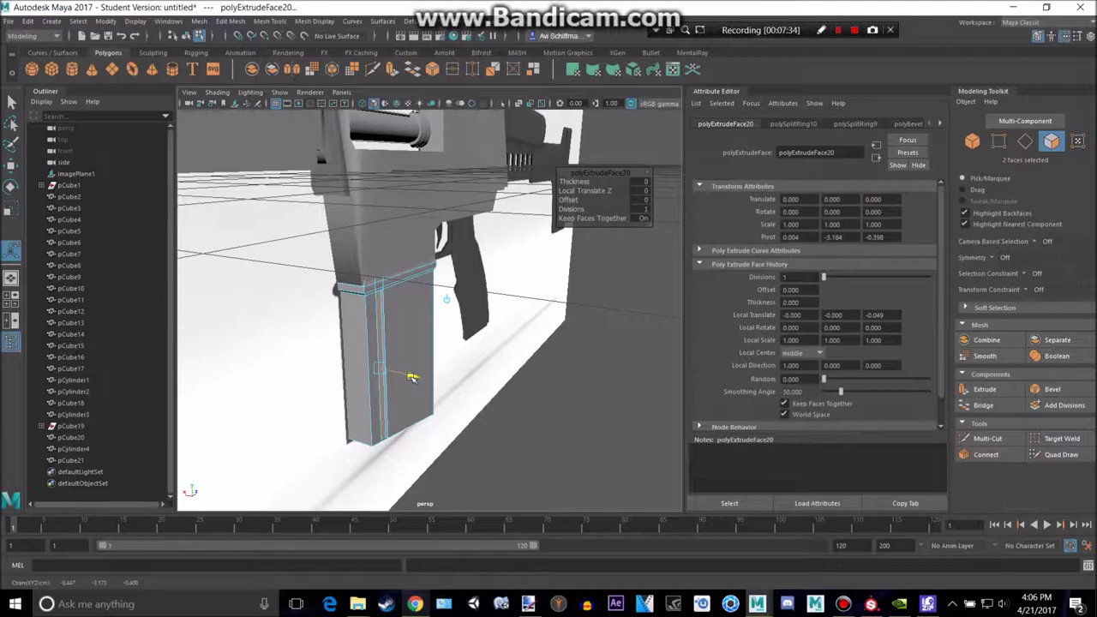
pyautogui.moveTo(395, 265); pyautogui.dragTo(448, 246, button='right')
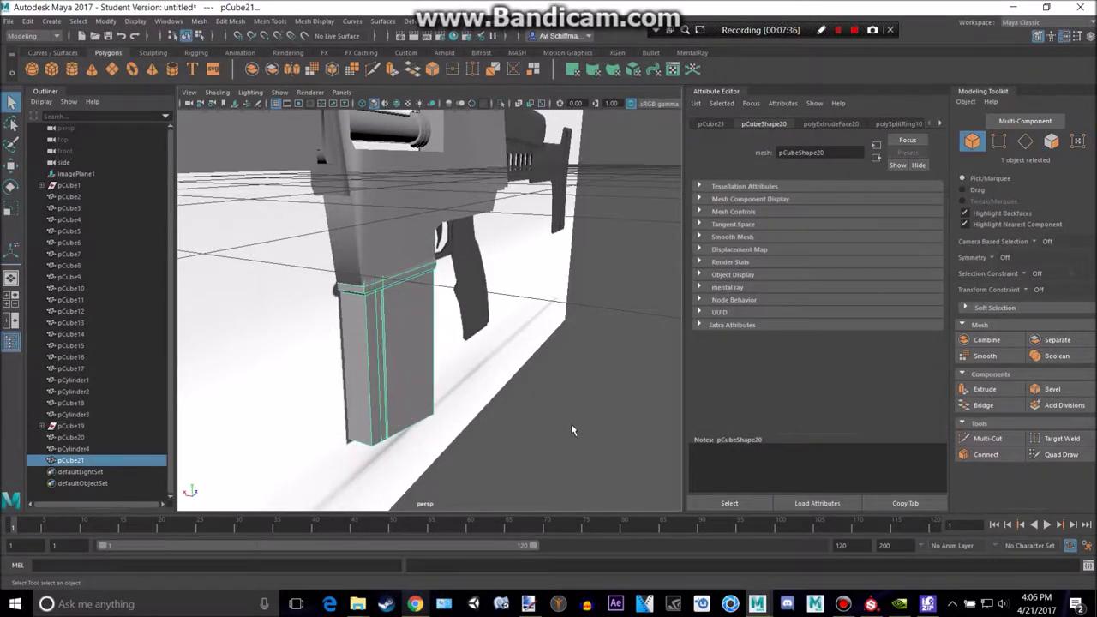
# Examine the magazine's recessed groove from below with nothing selected.
pyautogui.click(572, 431)
pyautogui.keyDown('alt'); pyautogui.moveTo(533, 398); pyautogui.dragTo(514, 339); pyautogui.keyUp('alt')
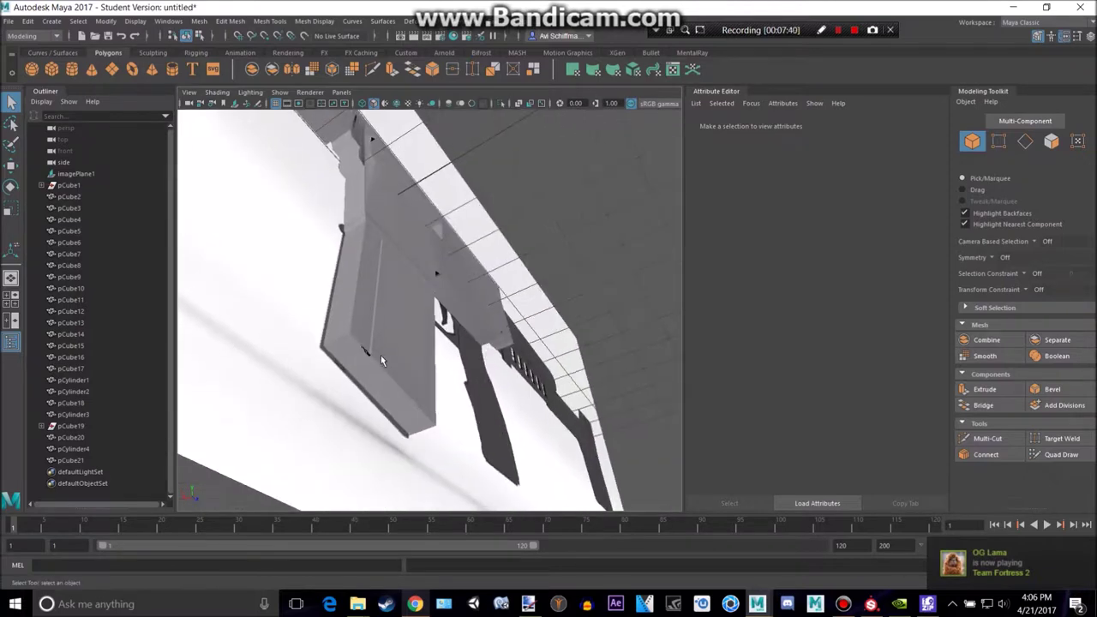
pyautogui.click(381, 356)
pyautogui.keyDown('alt'); pyautogui.moveTo(380, 356); pyautogui.dragTo(434, 354); pyautogui.keyUp('alt')
pyautogui.hotkey('ctrl', 'z')
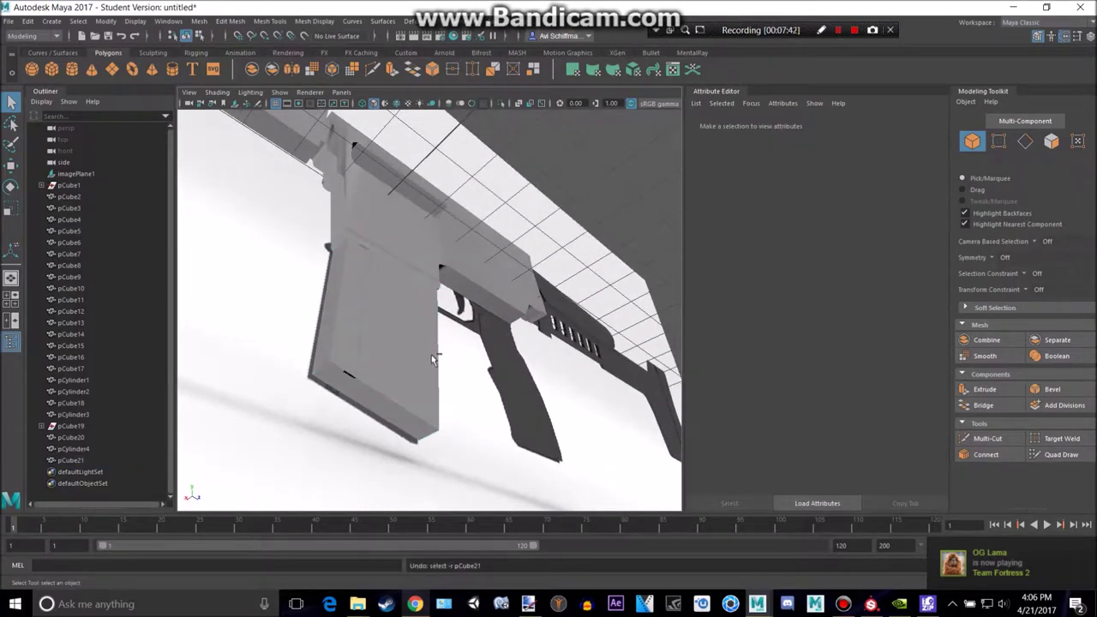
# Restore the selection of the two magazine groove faces and extrude them further inward by about 0.097, ending in object mode with nothing selected.
pyautogui.hotkey('ctrl', 'z')
pyautogui.hotkey('ctrl', 'z')
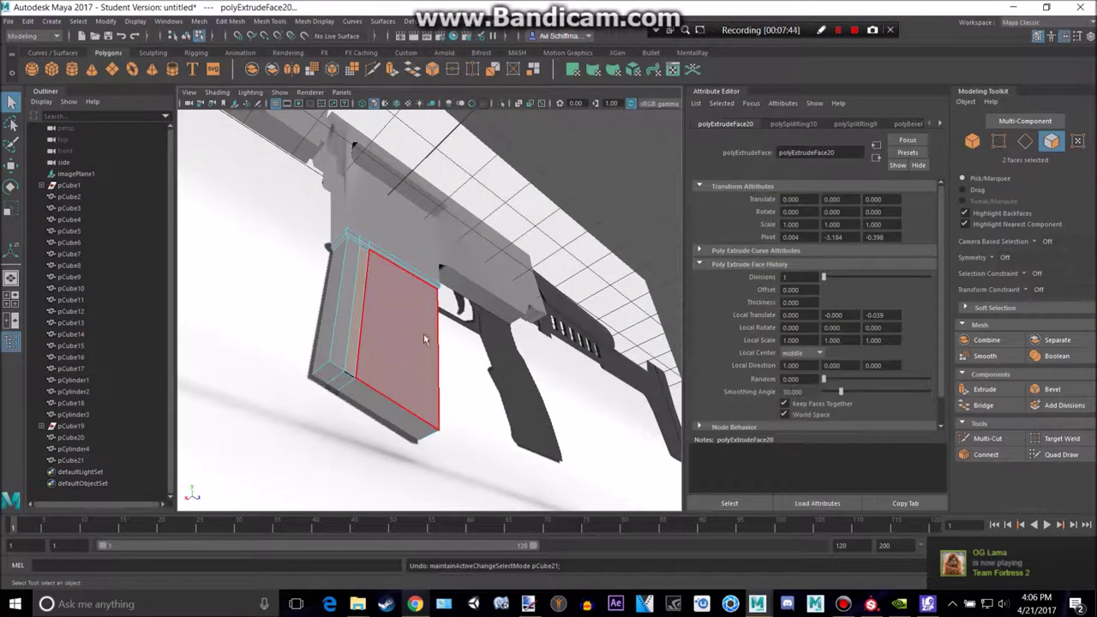
pyautogui.keyDown('alt'); pyautogui.moveTo(417, 343); pyautogui.dragTo(444, 336); pyautogui.keyUp('alt')
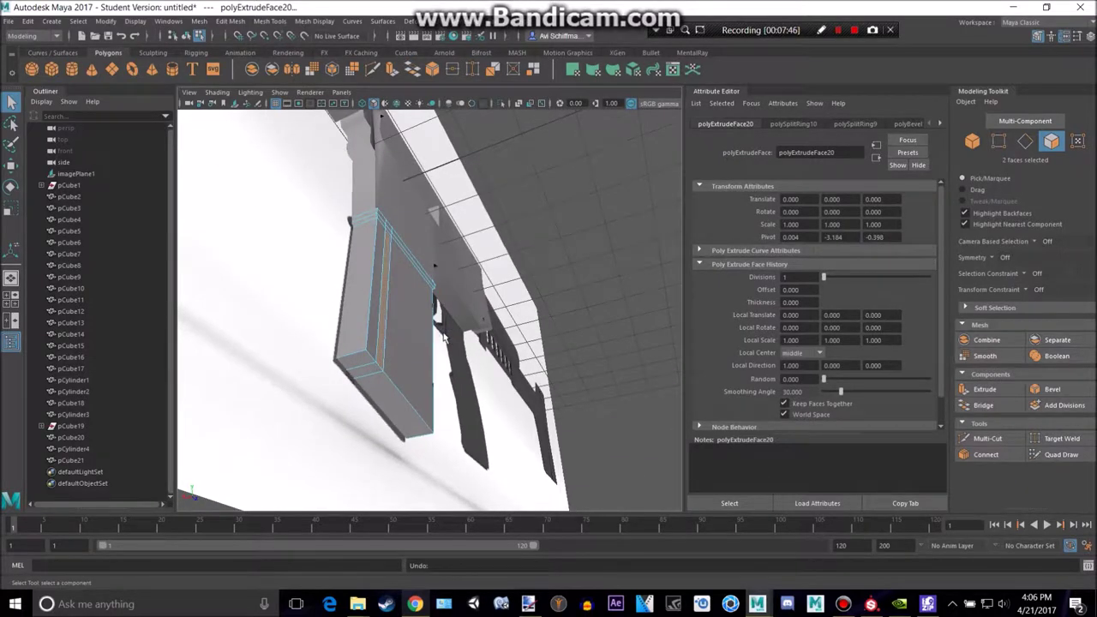
pyautogui.press('r')
pyautogui.keyDown('alt'); pyautogui.moveTo(411, 336); pyautogui.dragTo(349, 300); pyautogui.keyUp('alt')
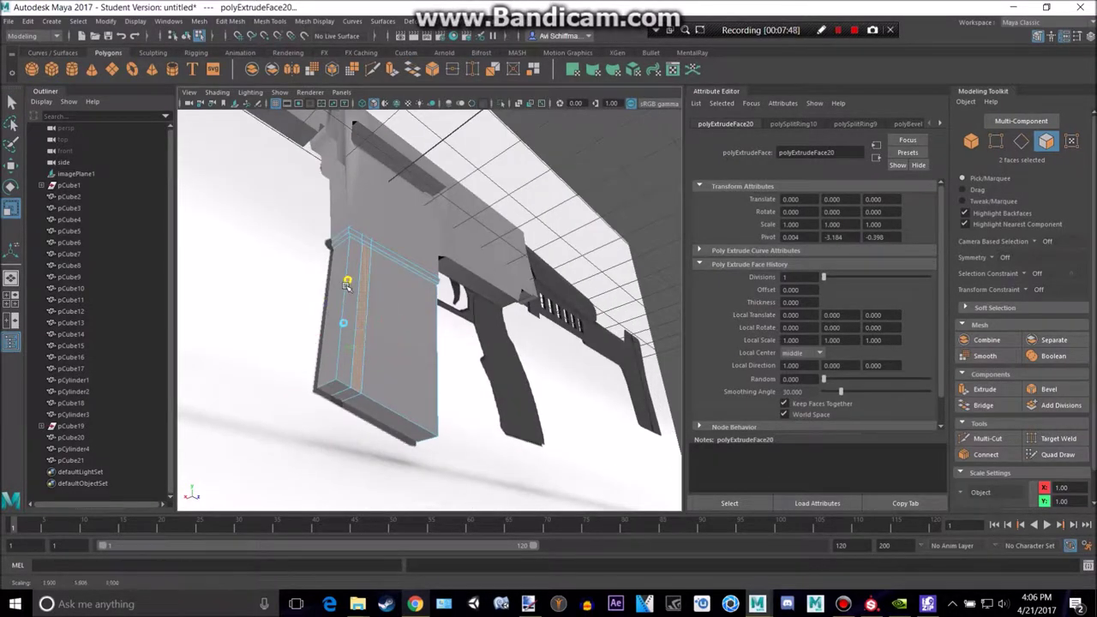
pyautogui.press('w')
pyautogui.click(354, 287)
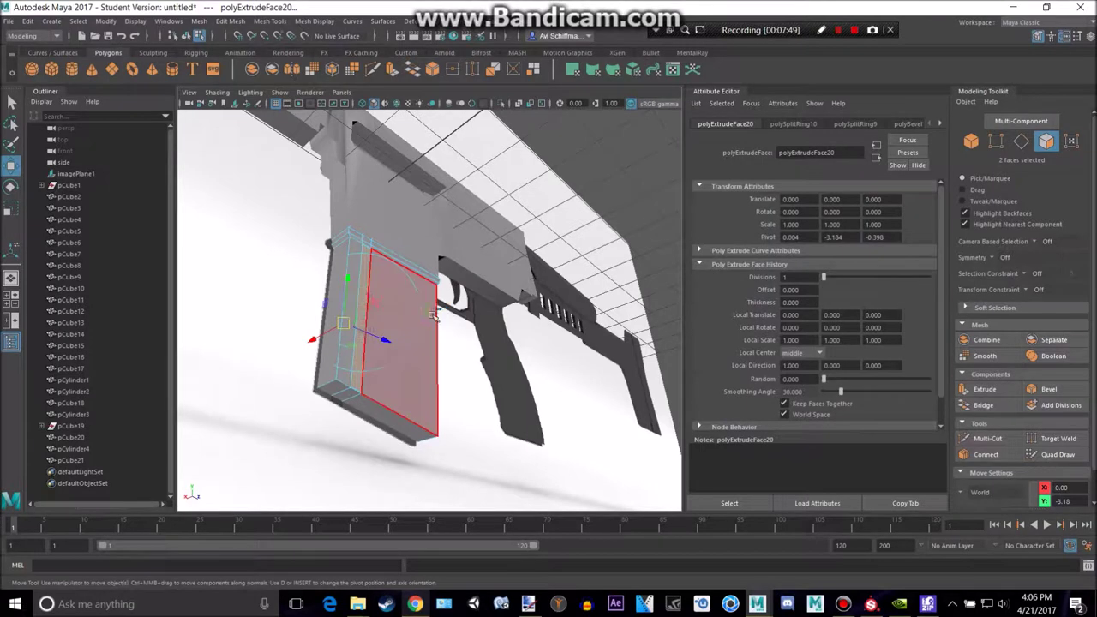
pyautogui.hotkey('ctrl', 'e')
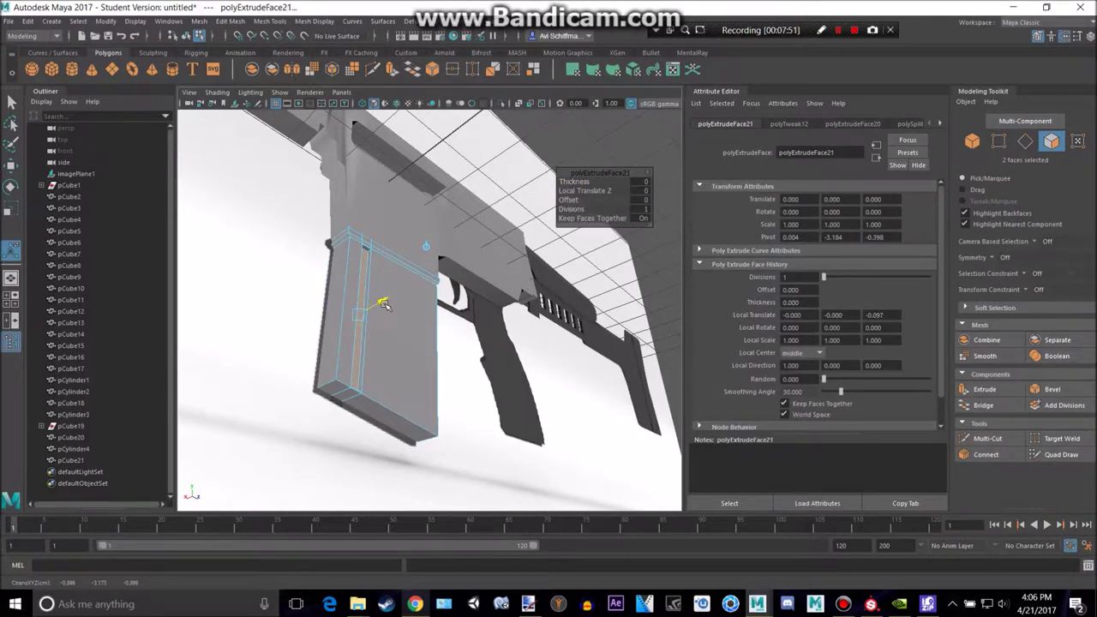
pyautogui.moveTo(388, 264); pyautogui.dragTo(431, 251, button='right')
pyautogui.scroll(-6, 430, 252)
pyautogui.click(531, 180)
# Create a polygon cube and move it in the side view to the upper rear corner of the trigger guard.
pyautogui.scroll(8, 497, 247)
pyautogui.keyDown('alt'); pyautogui.moveTo(497, 251); pyautogui.dragTo(489, 385); pyautogui.keyUp('alt')
pyautogui.scroll(-6, 339, 299)
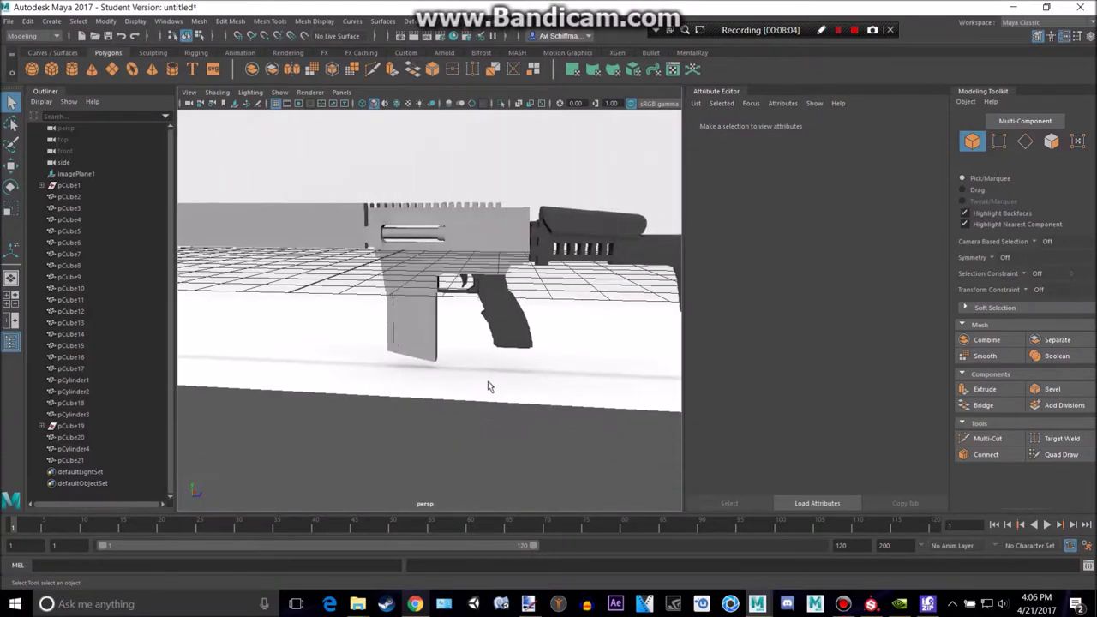
pyautogui.press('space')
pyautogui.press('space')
pyautogui.scroll(-9, 510, 447)
pyautogui.scroll(5, 389, 392)
pyautogui.scroll(5, 389, 392)
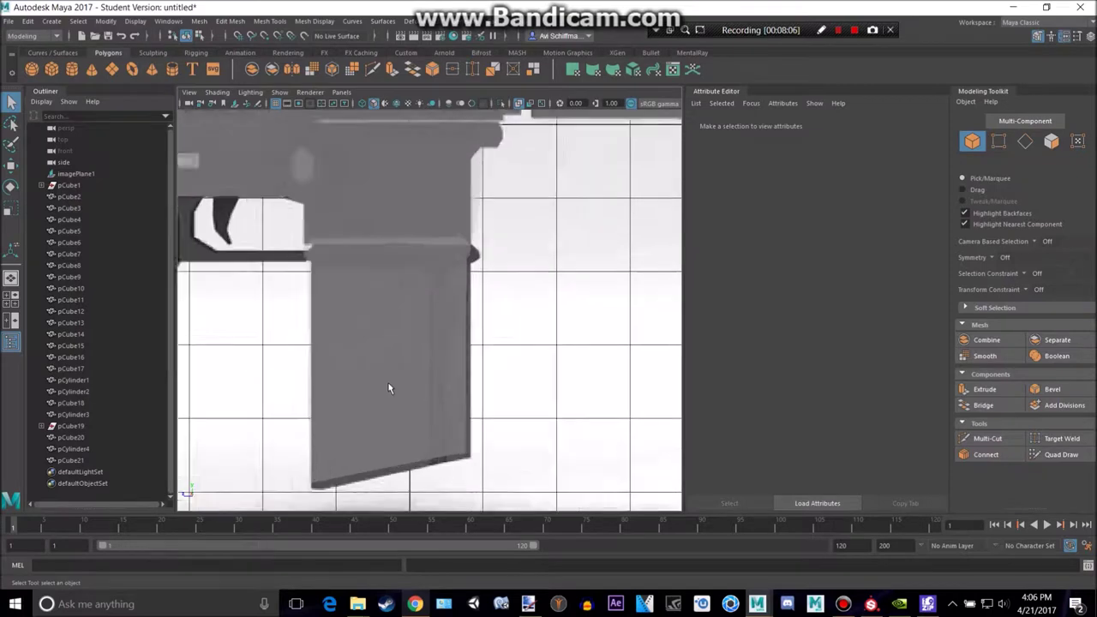
pyautogui.keyDown('alt'); pyautogui.moveTo(354, 313); pyautogui.dragTo(687, 279, button='middle'); pyautogui.keyUp('alt')
pyautogui.keyDown('alt'); pyautogui.moveTo(380, 262); pyautogui.dragTo(385, 422, button='middle'); pyautogui.keyUp('alt')
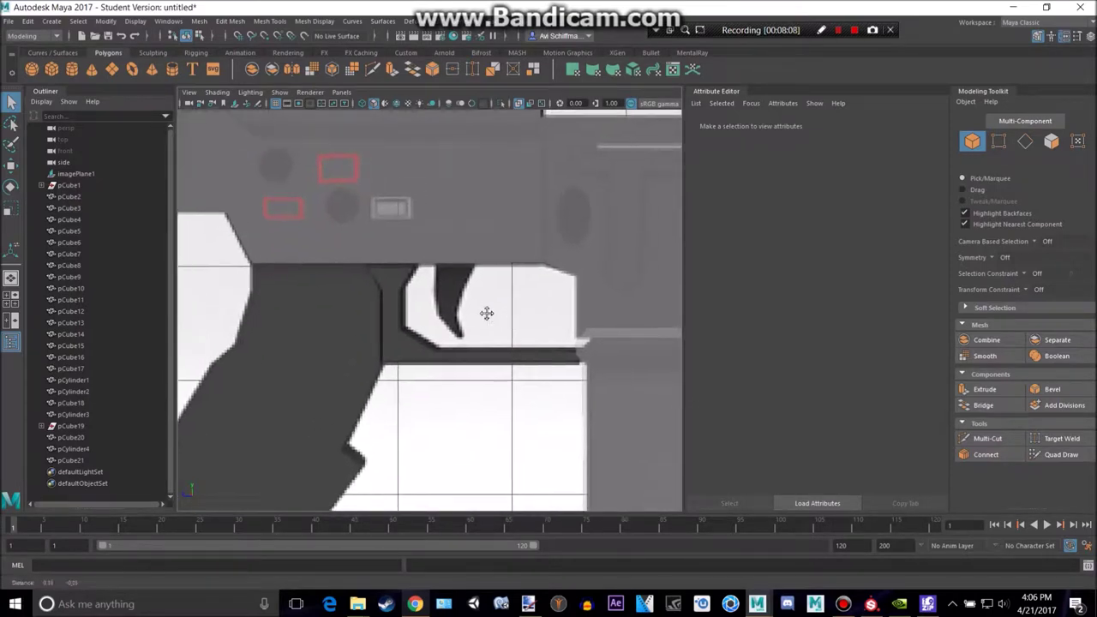
pyautogui.keyDown('alt'); pyautogui.moveTo(486, 314); pyautogui.dragTo(433, 304, button='middle'); pyautogui.keyUp('alt')
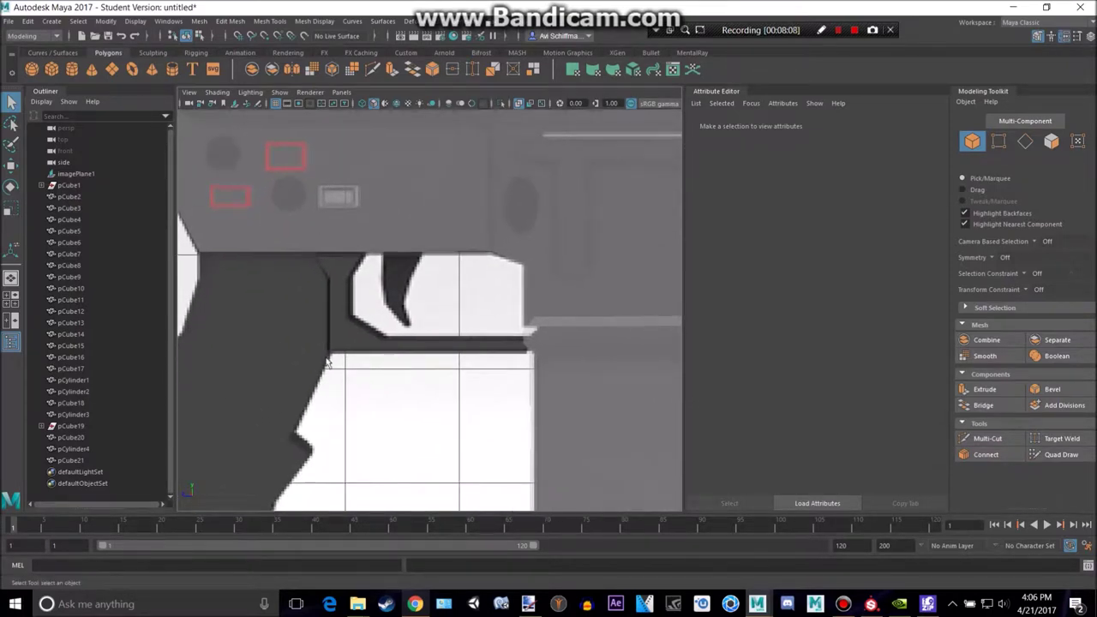
pyautogui.click(52, 69)
pyautogui.scroll(-8, 365, 301)
pyautogui.press('w')
pyautogui.scroll(6, 490, 275)
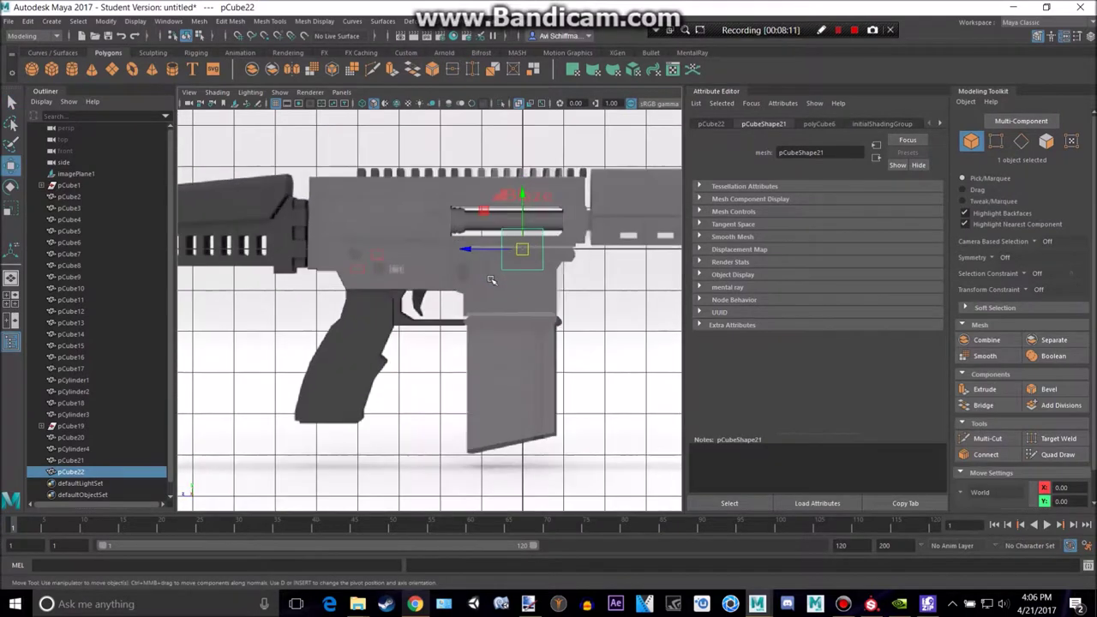
pyautogui.moveTo(603, 199); pyautogui.dragTo(364, 290)
pyautogui.press('f')
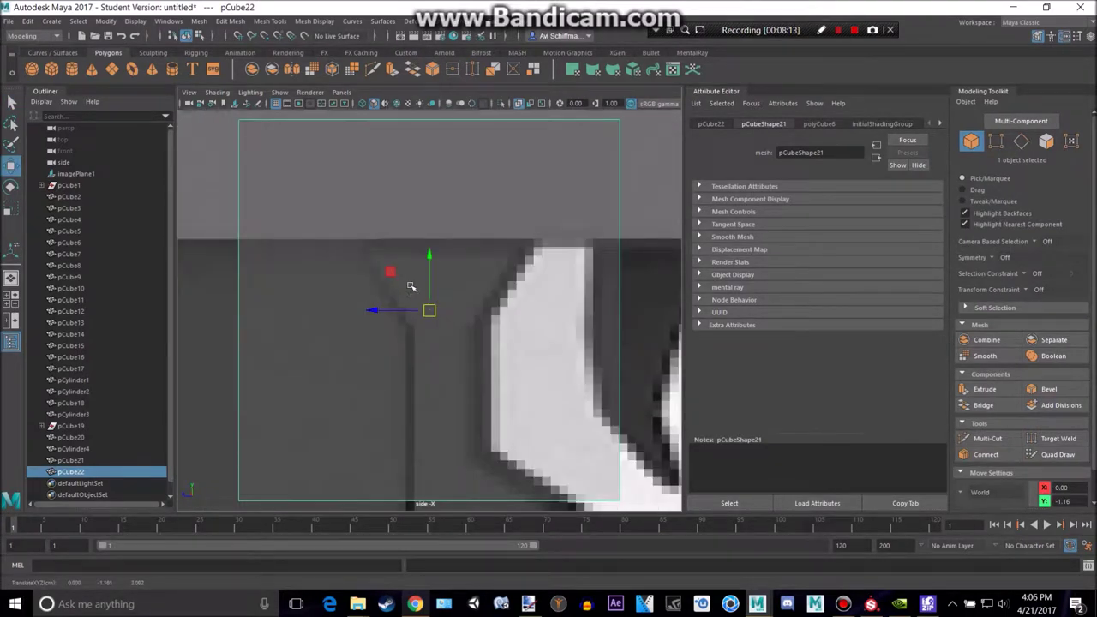
# Scale the cube uniformly to about 0.34 and align it over the flared upper end of the trigger guard's rear post.
pyautogui.moveTo(431, 314); pyautogui.dragTo(209, 342)
pyautogui.press('w')
pyautogui.moveTo(431, 307); pyautogui.dragTo(393, 294)
pyautogui.press('r')
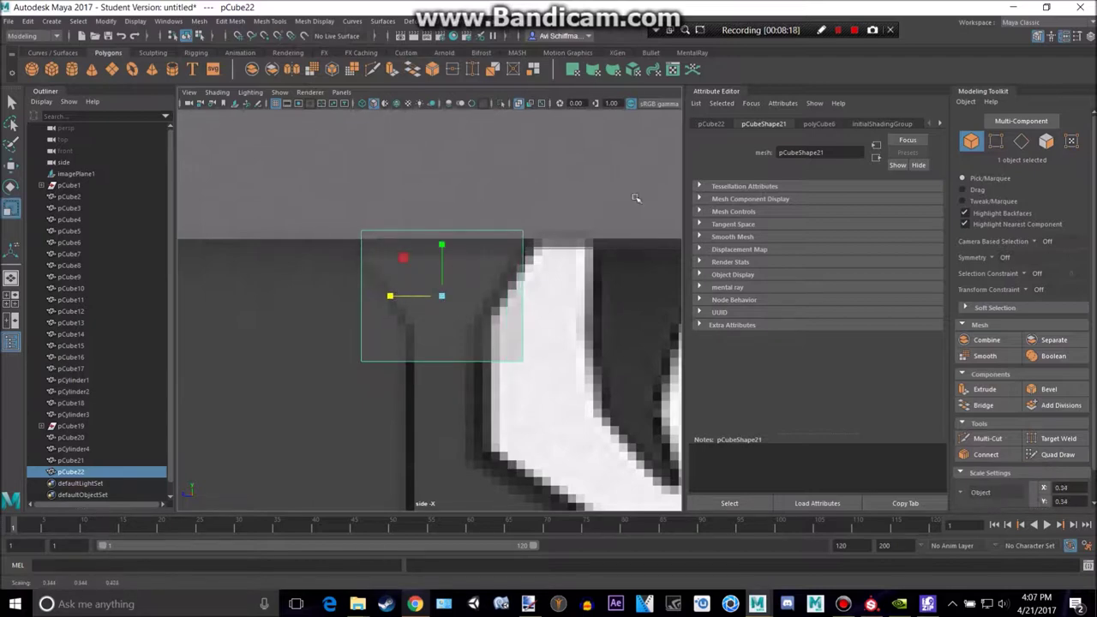
pyautogui.scroll(-9, 509, 335)
pyautogui.scroll(5, 511, 345)
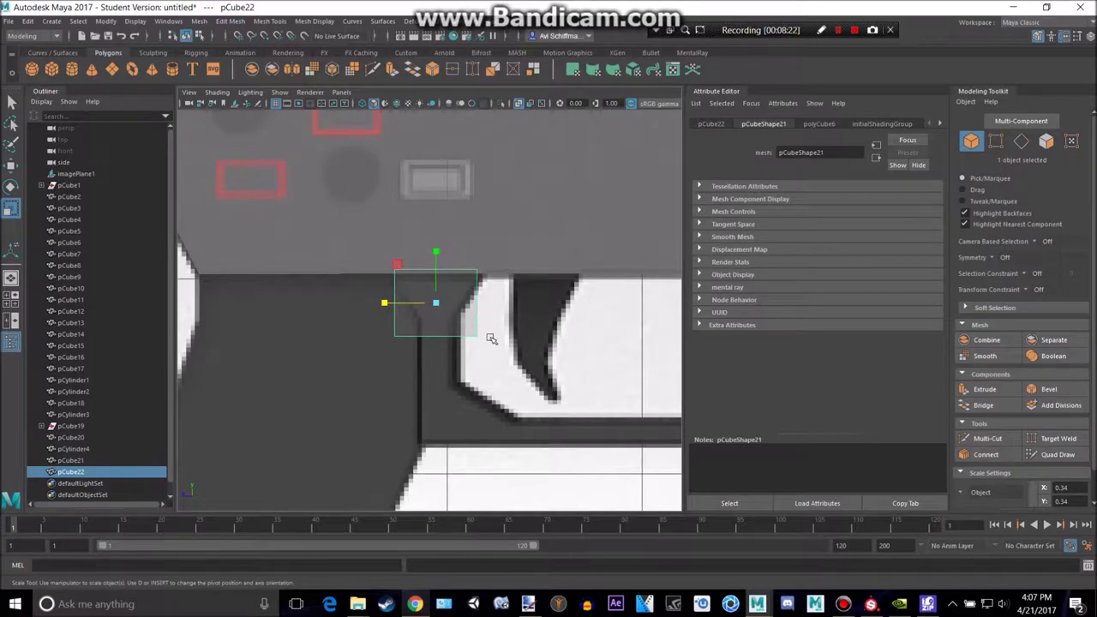
pyautogui.scroll(4, 505, 340)
pyautogui.keyDown('alt'); pyautogui.moveTo(510, 340); pyautogui.dragTo(447, 363, button='middle'); pyautogui.keyUp('alt')
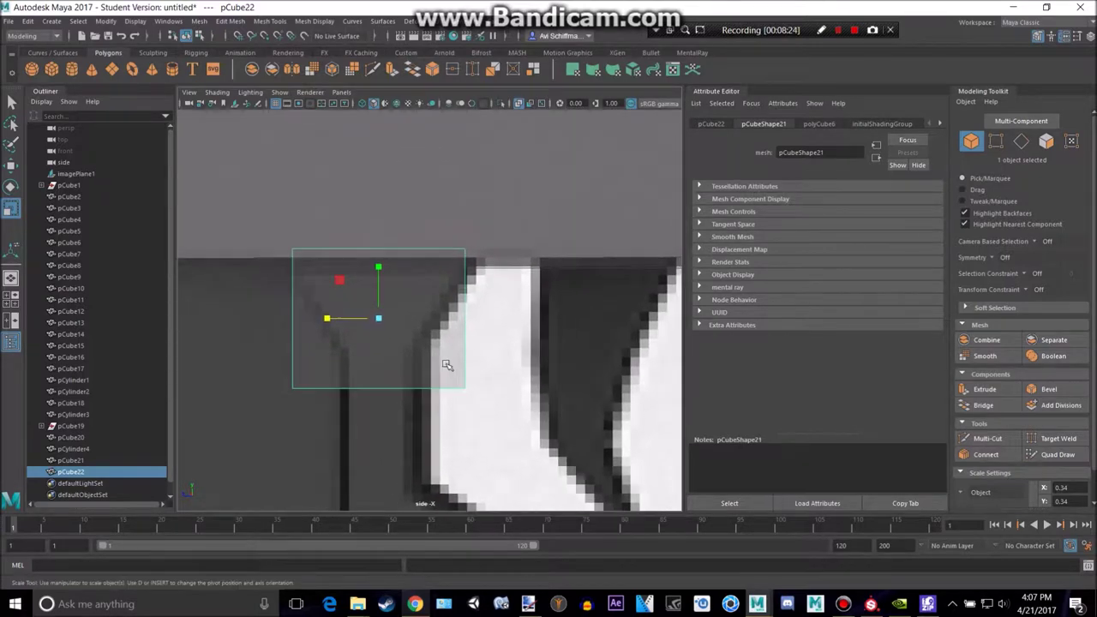
pyautogui.scroll(2, 447, 364)
pyautogui.moveTo(361, 322); pyautogui.dragTo(334, 312)
pyautogui.press('w')
pyautogui.press('r')
pyautogui.press('w')
# Move the cube's lower corner vertices inward to match the post's tapered outline, and switch to face selection.
pyautogui.moveTo(316, 339); pyautogui.dragTo(257, 267, button='right')
pyautogui.moveTo(257, 385); pyautogui.dragTo(293, 366)
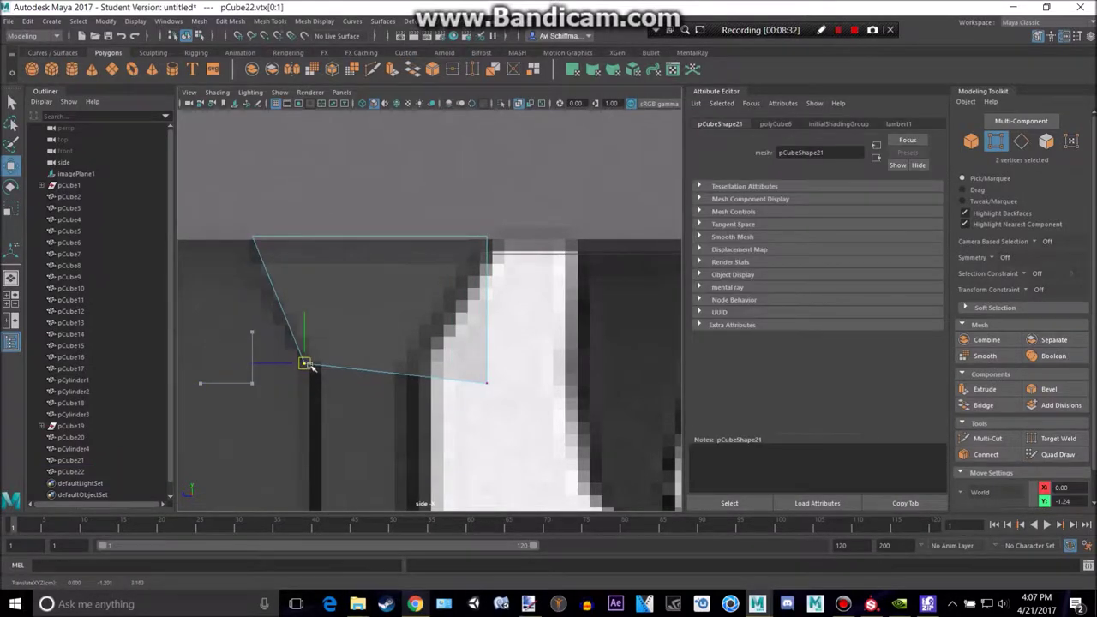
pyautogui.moveTo(494, 385); pyautogui.dragTo(462, 343)
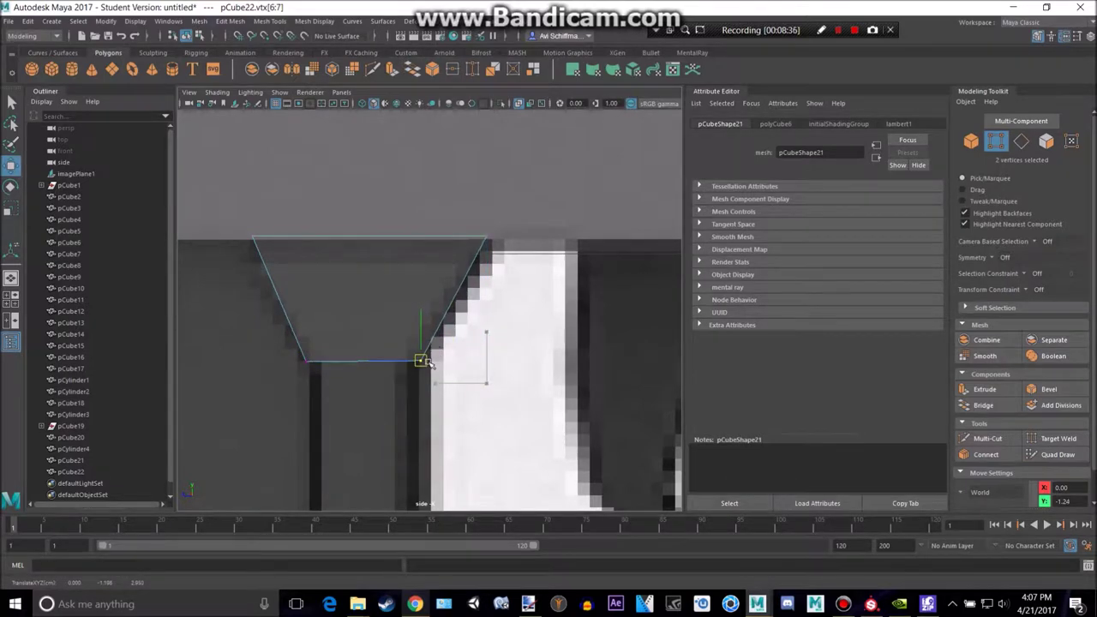
pyautogui.press('space')
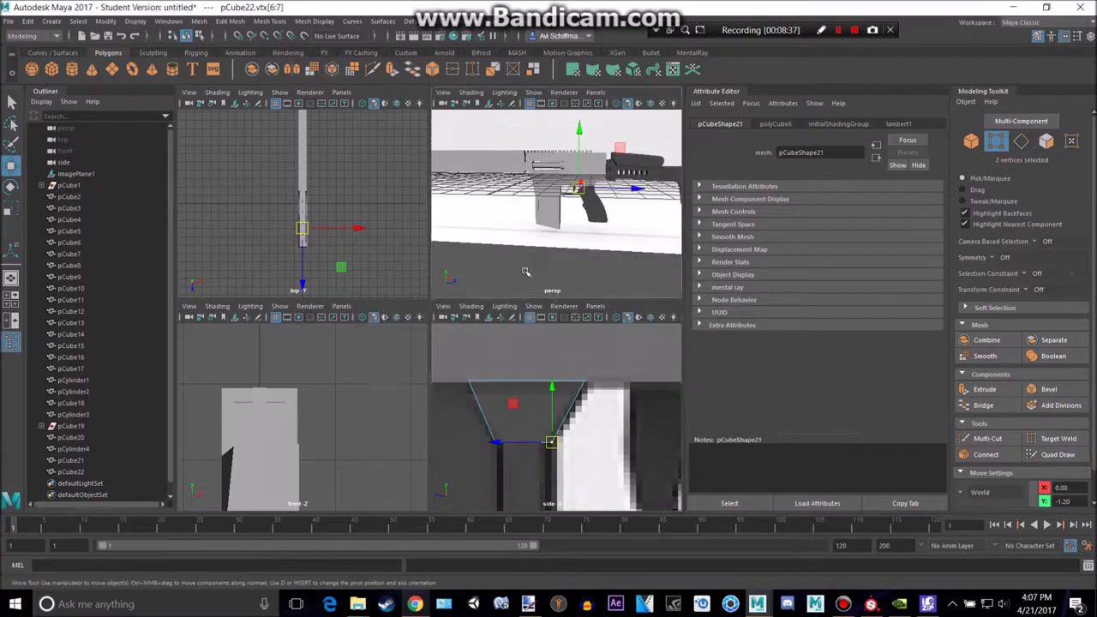
pyautogui.press('space')
pyautogui.press('space')
pyautogui.press('space')
pyautogui.moveTo(316, 346); pyautogui.dragTo(319, 308, button='right')
pyautogui.scroll(-8, 325, 316)
pyautogui.scroll(3, 434, 331)
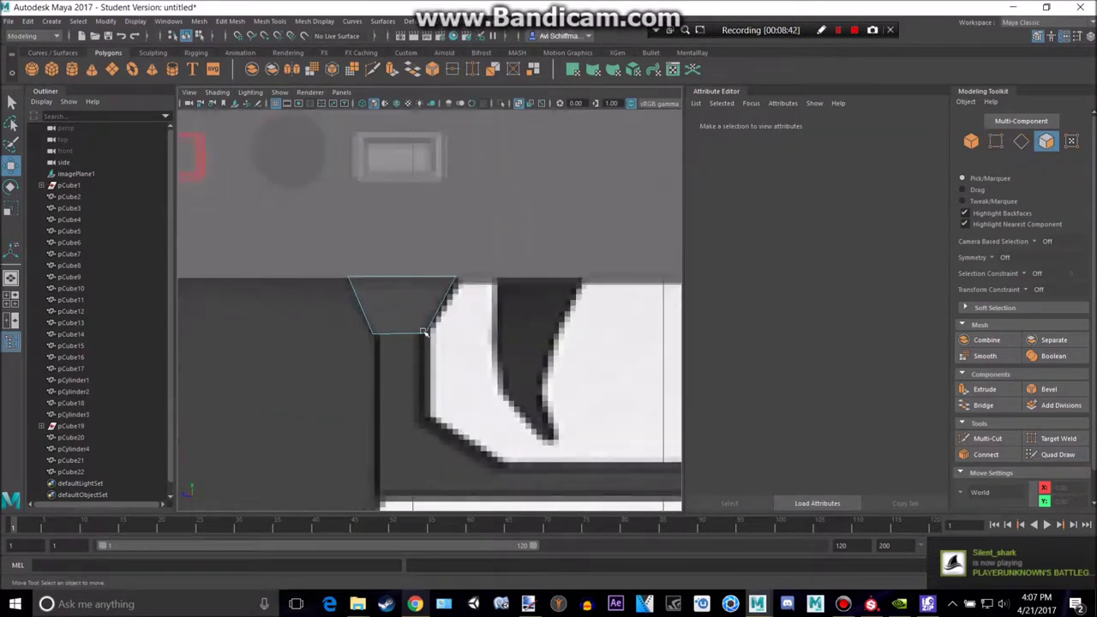
pyautogui.moveTo(452, 357); pyautogui.dragTo(465, 361)
pyautogui.moveTo(338, 305); pyautogui.dragTo(494, 319)
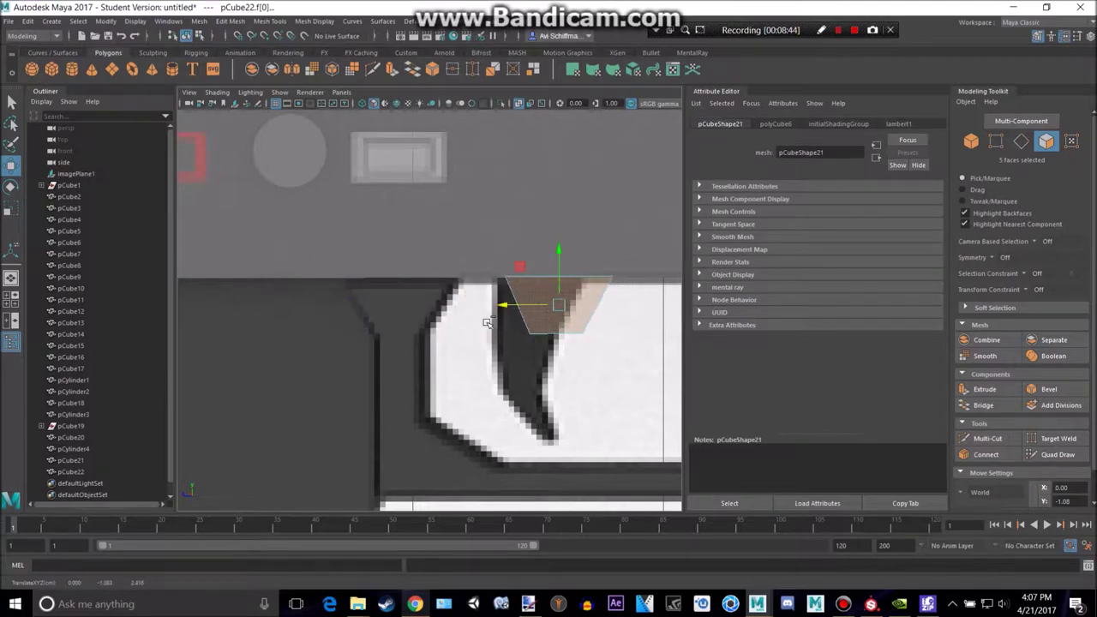
pyautogui.hotkey('ctrl', 'z')
# Extrude the tapered block's bottom face down about 0.35 to where the trigger guard's inner edge turns diagonal.
pyautogui.click(403, 294)
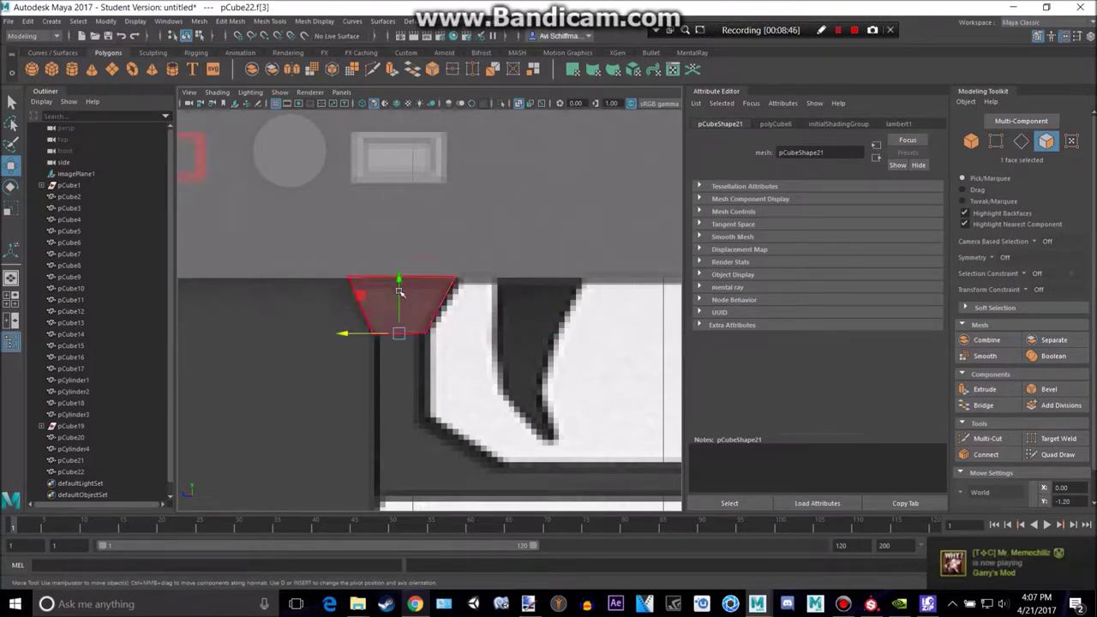
pyautogui.scroll(1, 450, 406)
pyautogui.keyDown('alt'); pyautogui.moveTo(450, 408); pyautogui.dragTo(452, 326, button='middle'); pyautogui.keyUp('alt')
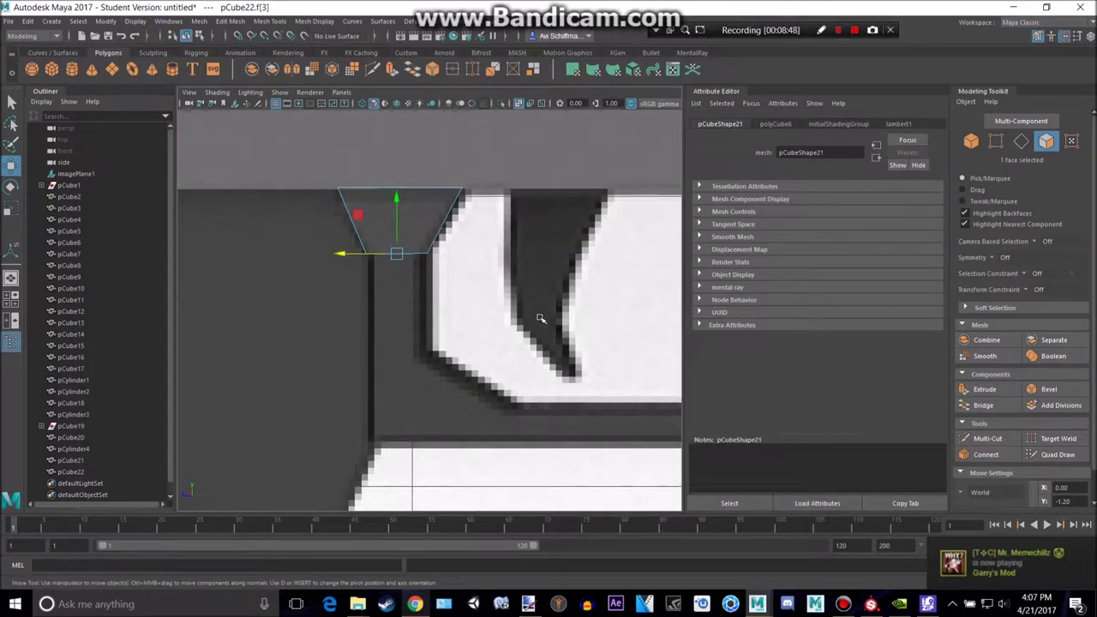
pyautogui.scroll(-10, 420, 302)
pyautogui.scroll(3, 420, 319)
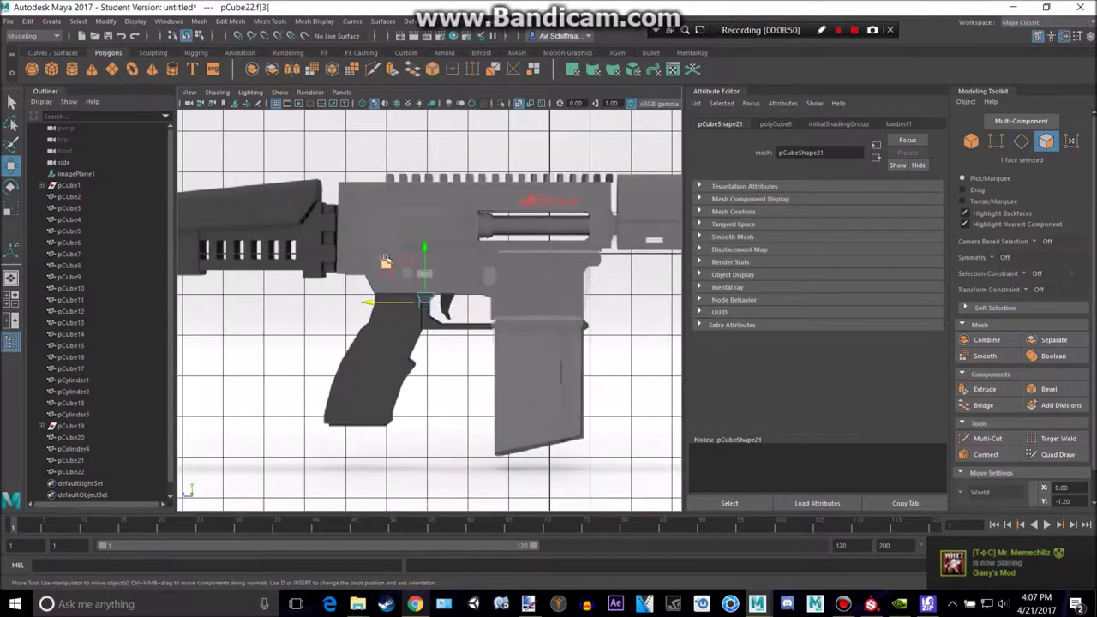
pyautogui.scroll(4, 369, 322)
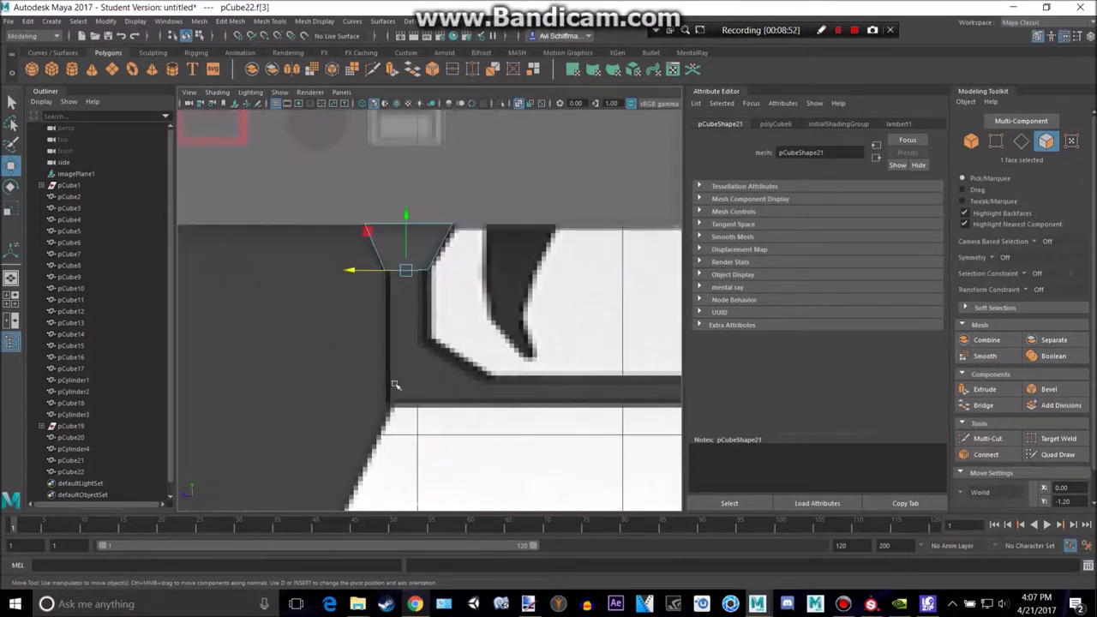
pyautogui.scroll(1, 431, 305)
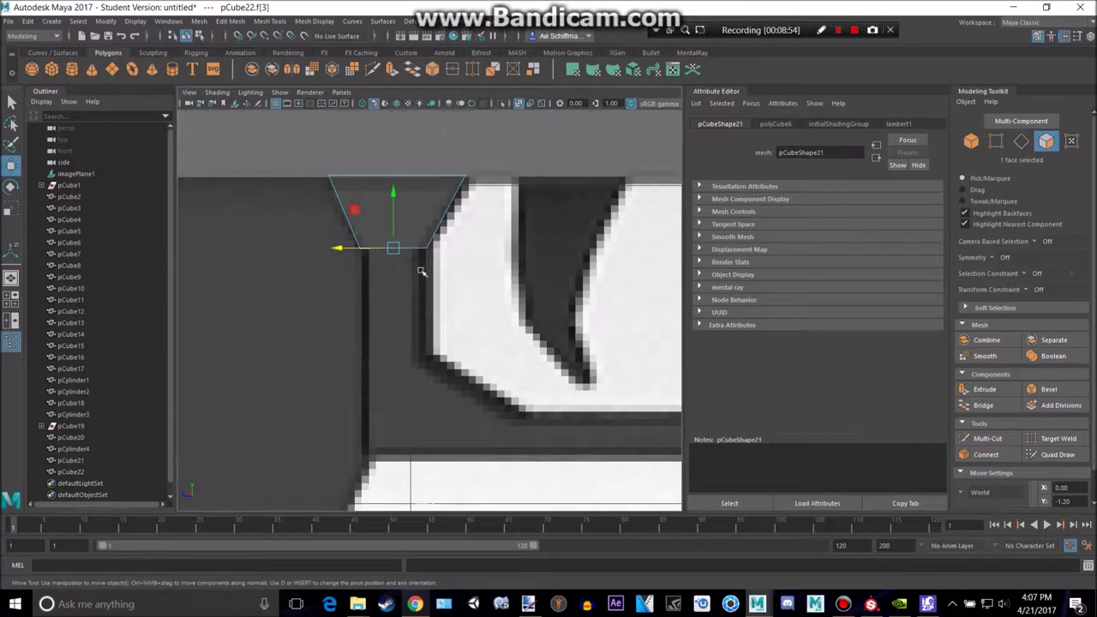
pyautogui.hotkey('ctrl', 'e')
pyautogui.moveTo(396, 283); pyautogui.dragTo(383, 486)
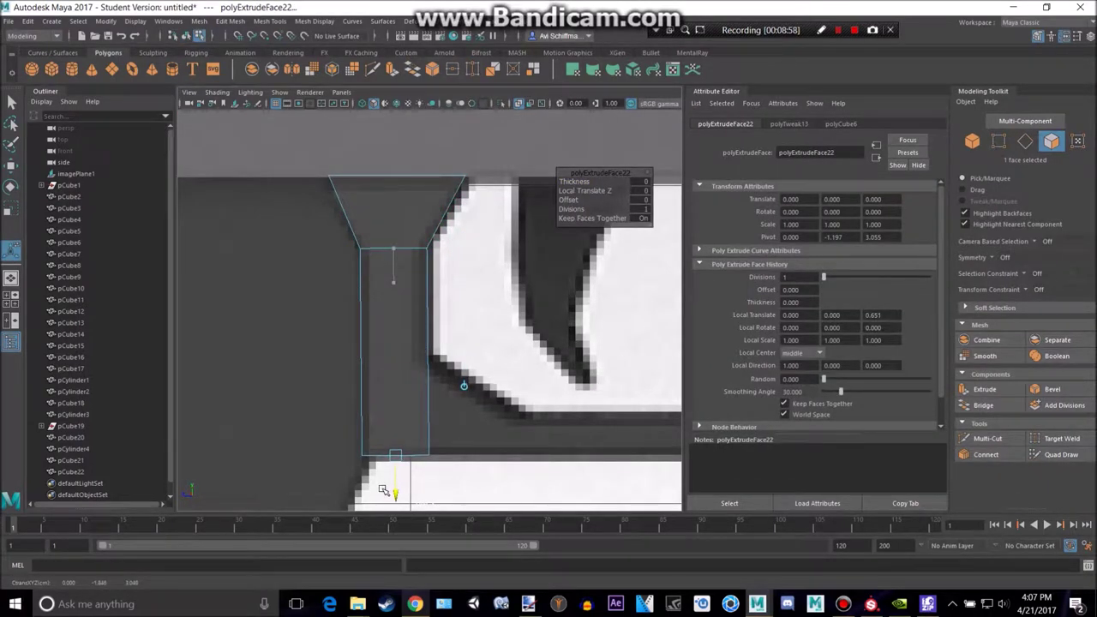
pyautogui.moveTo(383, 490); pyautogui.dragTo(407, 393)
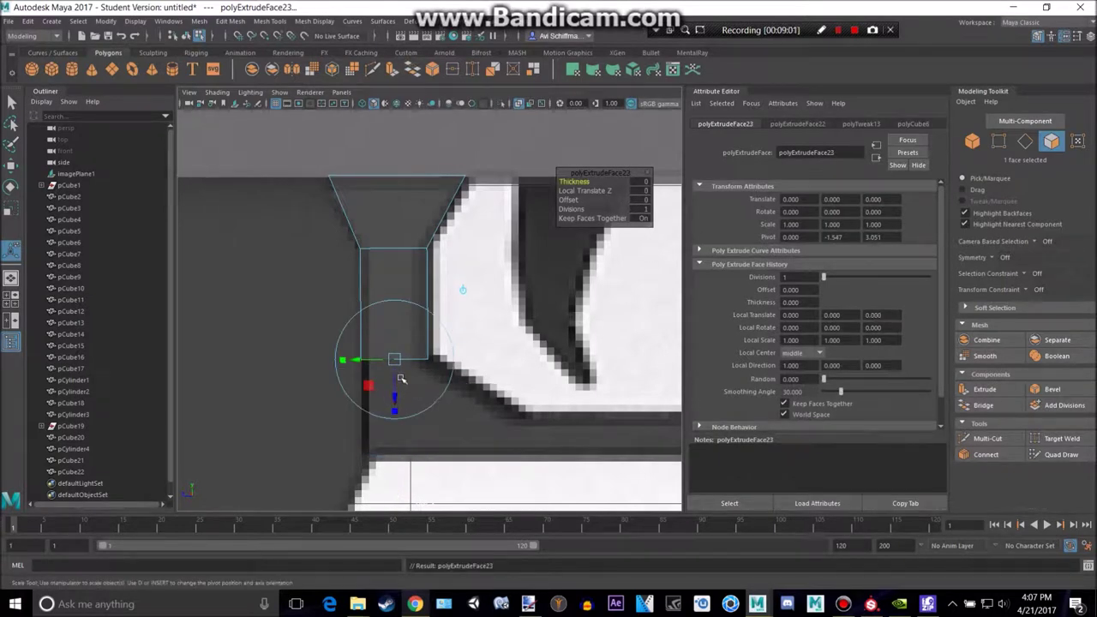
# Extend the post's bottom face with another section, lowering, widening and shifting it to follow the diagonal inner edge of the trigger guard.
pyautogui.press('r')
pyautogui.press('w')
pyautogui.moveTo(395, 312); pyautogui.dragTo(397, 348)
pyautogui.press('r')
pyautogui.moveTo(395, 398); pyautogui.dragTo(437, 419)
pyautogui.press('w')
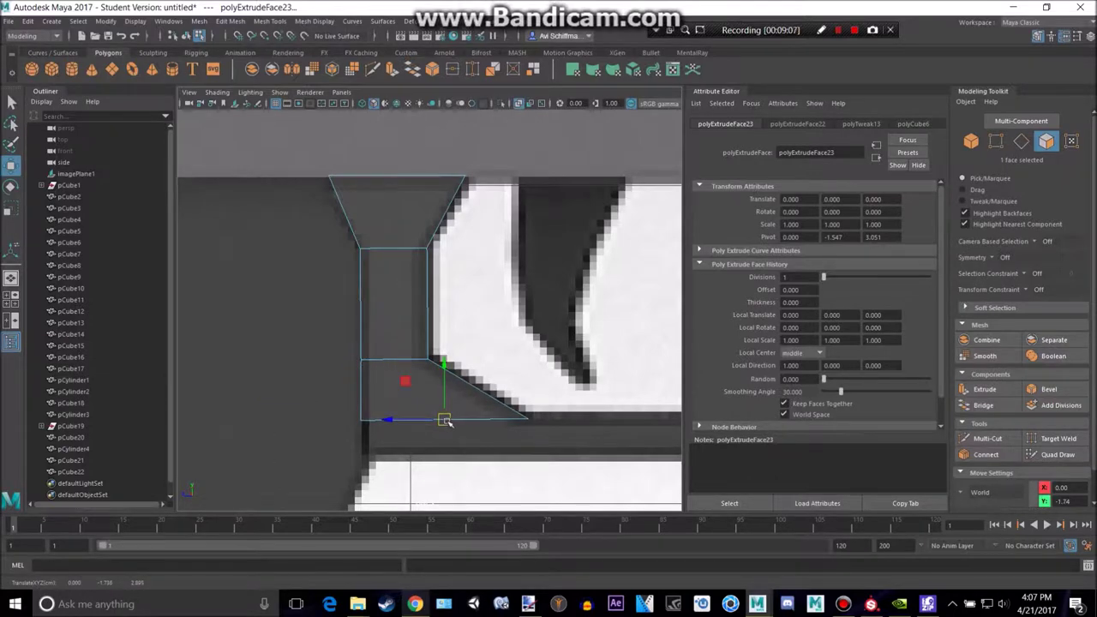
# Extrude the widened bottom face down 0.13 to the lower edge of the trigger guard.
pyautogui.hotkey('ctrl', 'e')
pyautogui.moveTo(446, 455); pyautogui.dragTo(446, 486)
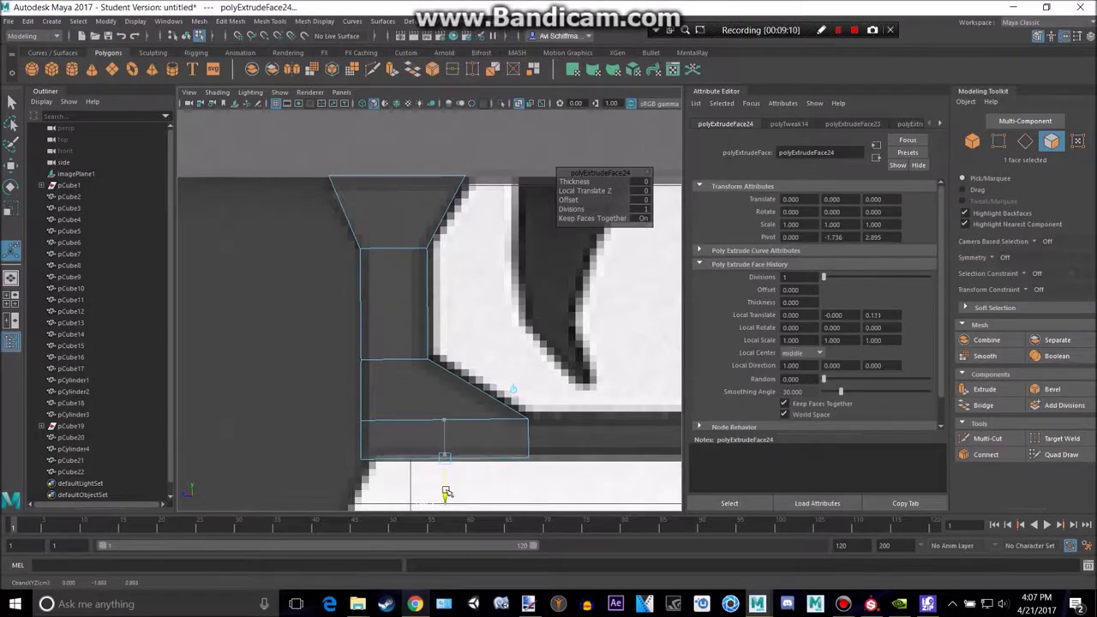
pyautogui.keyDown('alt'); pyautogui.moveTo(529, 413); pyautogui.dragTo(431, 388, button='middle'); pyautogui.keyUp('alt')
# Extrude the magazine-facing end face of the guard's bottom section 1.275 along the lower bar until it meets the magazine.
pyautogui.press('space')
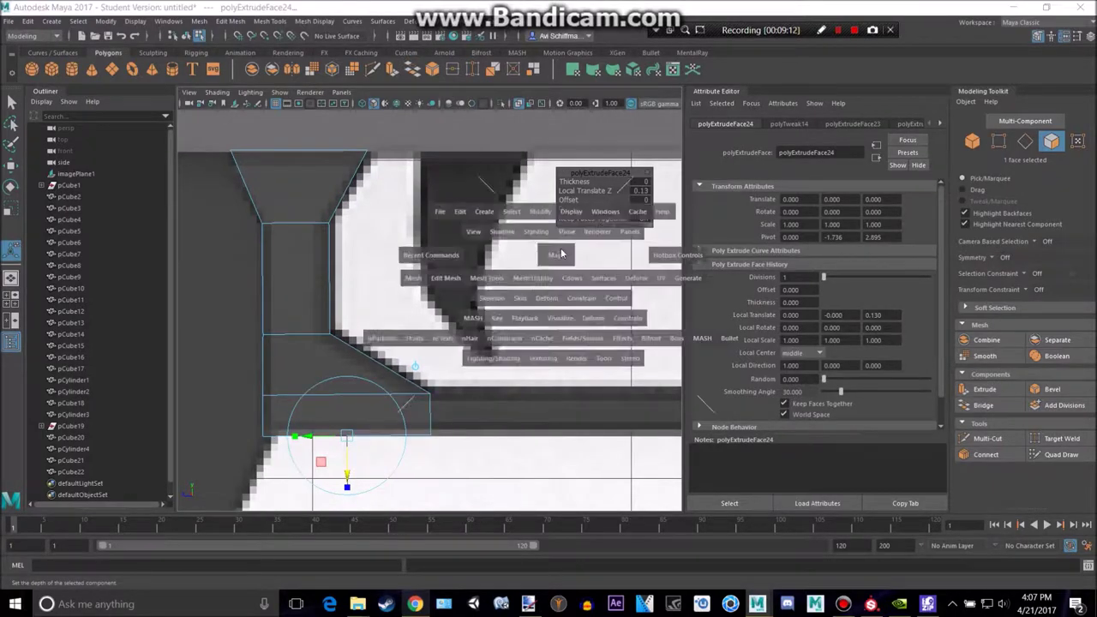
pyautogui.moveTo(556, 254); pyautogui.dragTo(556, 227)
pyautogui.keyDown('alt'); pyautogui.moveTo(524, 343); pyautogui.dragTo(464, 319); pyautogui.keyUp('alt')
pyautogui.scroll(5, 464, 318)
pyautogui.keyDown('alt'); pyautogui.moveTo(529, 261); pyautogui.dragTo(511, 315, button='middle'); pyautogui.keyUp('alt')
pyautogui.keyDown('alt'); pyautogui.moveTo(536, 324); pyautogui.dragTo(668, 320); pyautogui.keyUp('alt')
pyautogui.press('q')
pyautogui.click(530, 319)
pyautogui.press('space')
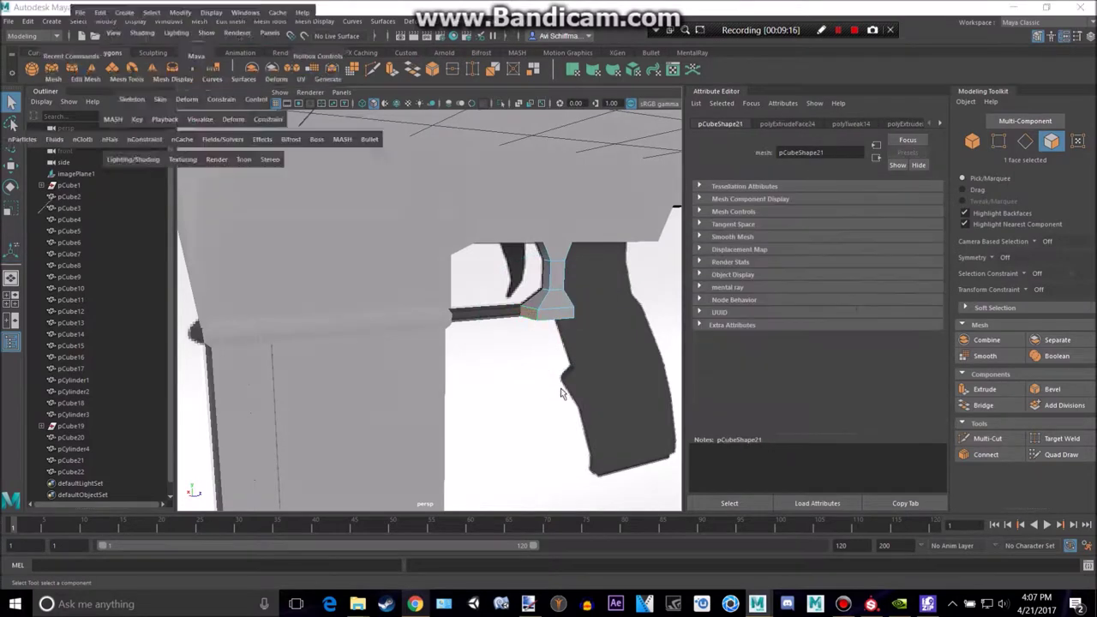
pyautogui.moveTo(564, 395); pyautogui.dragTo(563, 451)
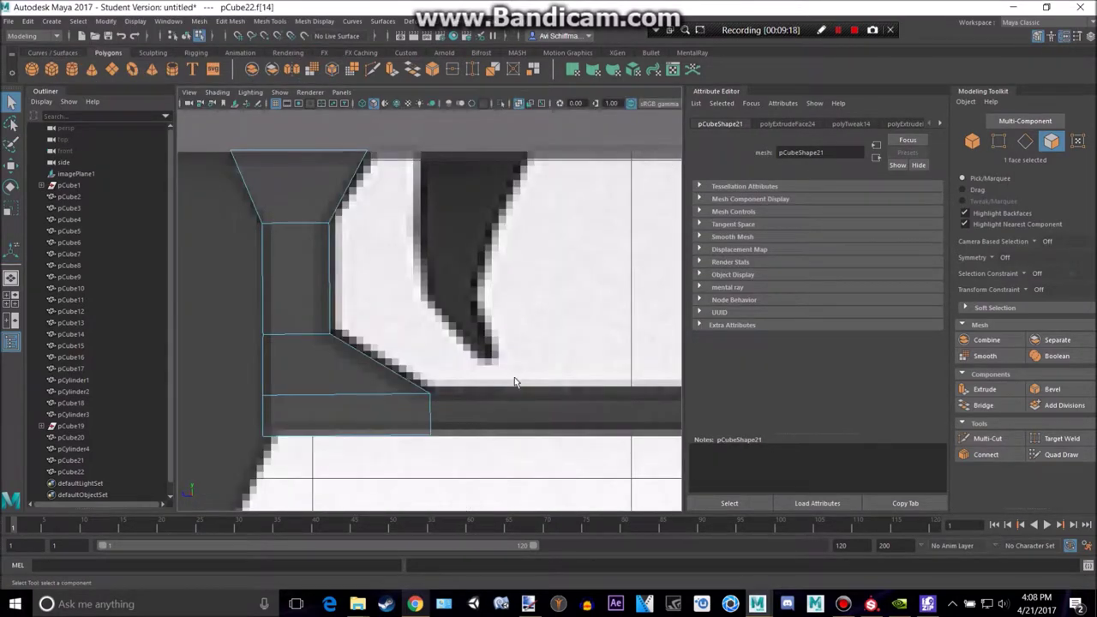
pyautogui.keyDown('alt'); pyautogui.moveTo(514, 386); pyautogui.dragTo(412, 347, button='middle'); pyautogui.keyUp('alt')
pyautogui.hotkey('ctrl', 'e')
pyautogui.scroll(-5, 439, 369)
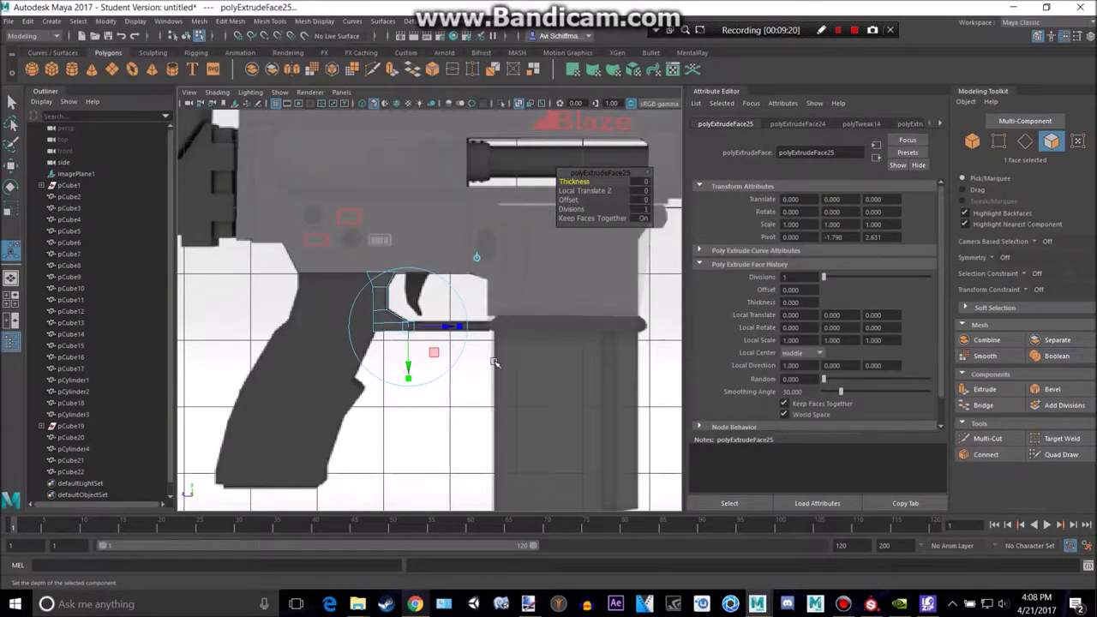
pyautogui.scroll(4, 450, 341)
pyautogui.moveTo(431, 344); pyautogui.dragTo(571, 360)
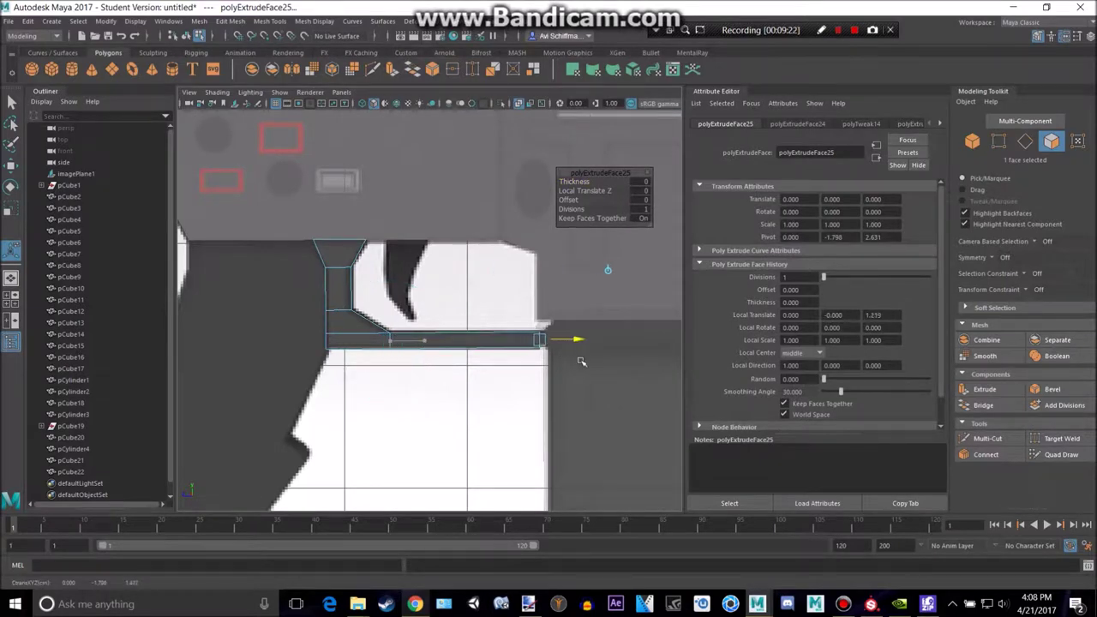
pyautogui.press('space')
pyautogui.moveTo(540, 211); pyautogui.dragTo(765, 102)
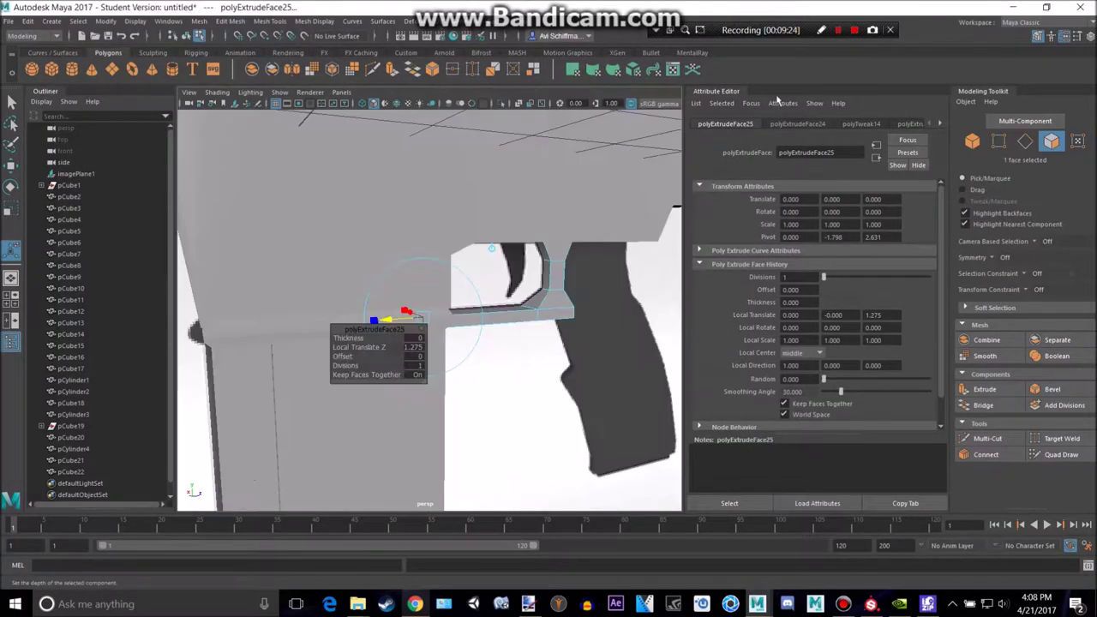
pyautogui.click(854, 30)
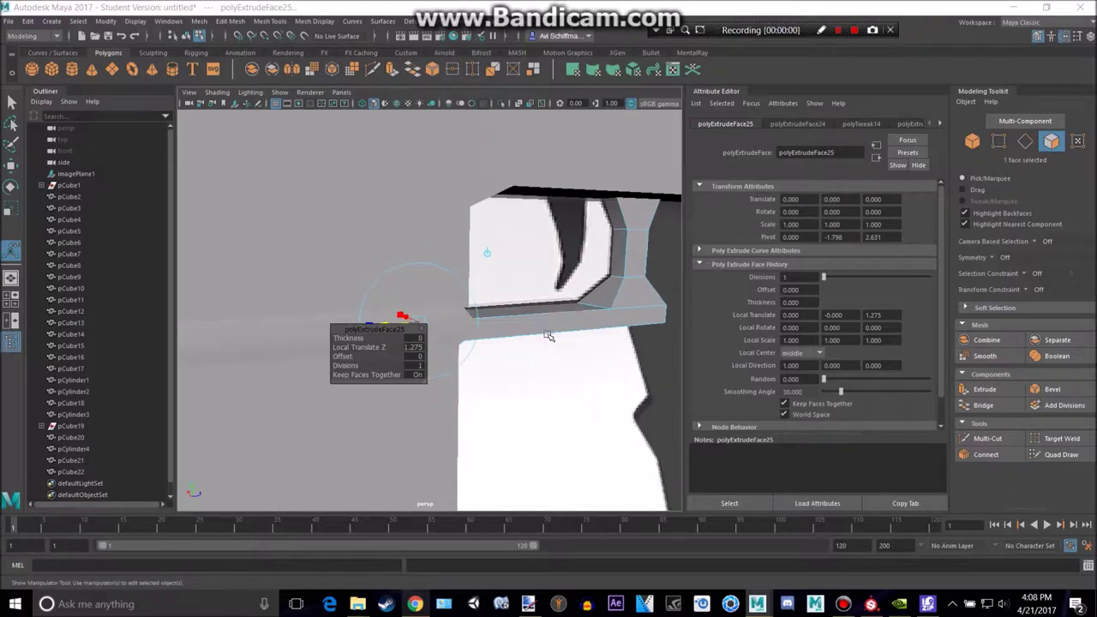
# Return the trigger guard to object mode, clear the selection and examine its width beside the magazine.
pyautogui.keyDown('alt'); pyautogui.moveTo(480, 360); pyautogui.dragTo(417, 343); pyautogui.keyUp('alt')
pyautogui.moveTo(440, 334); pyautogui.dragTo(505, 242, button='right')
pyautogui.scroll(-15, 386, 204)
pyautogui.click(361, 151)
pyautogui.scroll(10, 475, 296)
pyautogui.moveTo(492, 297)
pyautogui.keyDown('alt'); pyautogui.mouseDown()
pyautogui.moveTo(611, 313)
pyautogui.moveTo(642, 306)
pyautogui.moveTo(482, 291)
pyautogui.mouseUp(); pyautogui.keyUp('alt')
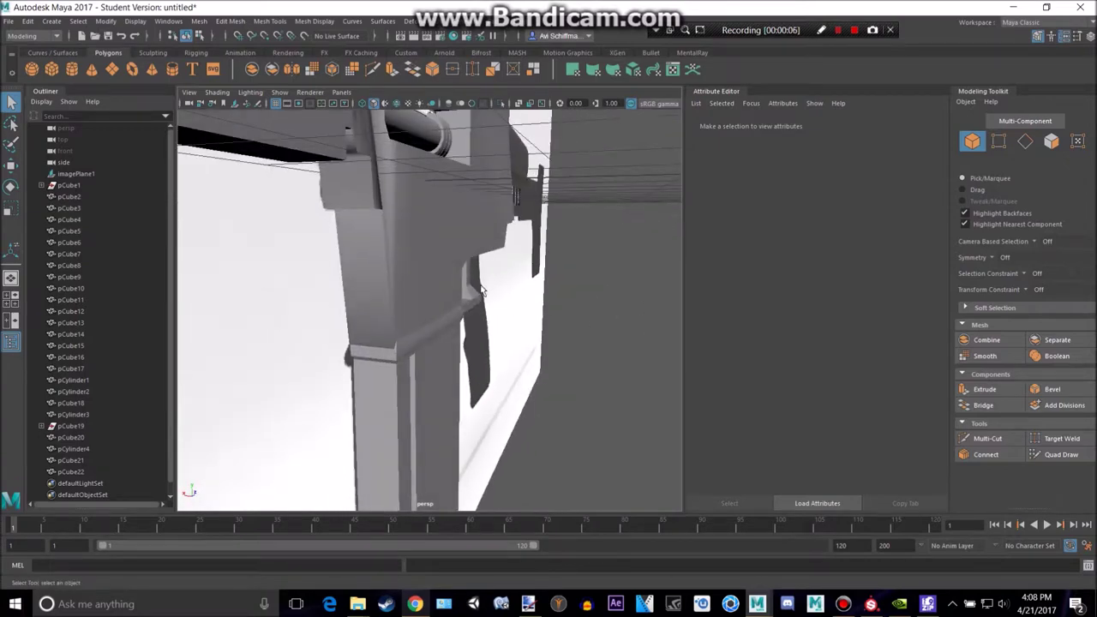
pyautogui.scroll(5, 514, 293)
pyautogui.keyDown('alt'); pyautogui.moveTo(544, 277); pyautogui.dragTo(445, 292); pyautogui.keyUp('alt')
pyautogui.keyDown('alt'); pyautogui.moveTo(572, 311); pyautogui.dragTo(451, 306); pyautogui.keyUp('alt')
# Select the four side faces of the trigger guard's lower sections and scale them together to about 0.4 in X.
pyautogui.click(484, 337)
pyautogui.keyDown('alt'); pyautogui.moveTo(495, 337); pyautogui.dragTo(467, 327); pyautogui.keyUp('alt')
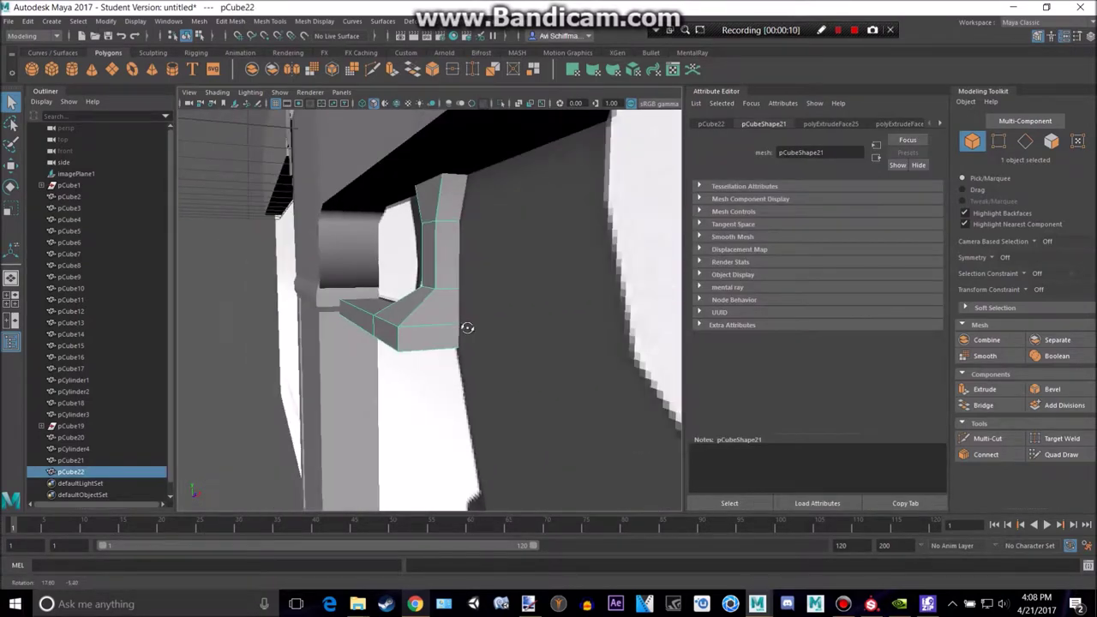
pyautogui.moveTo(389, 265); pyautogui.dragTo(391, 300, button='right')
pyautogui.click(385, 335)
pyautogui.keyDown('shift'); pyautogui.click(357, 322); pyautogui.keyUp('shift')
pyautogui.keyDown('alt'); pyautogui.moveTo(364, 322); pyautogui.dragTo(572, 319); pyautogui.keyUp('alt')
pyautogui.keyDown('shift'); pyautogui.click(409, 313); pyautogui.keyUp('shift')
pyautogui.keyDown('shift'); pyautogui.click(332, 327); pyautogui.keyUp('shift')
pyautogui.keyDown('alt'); pyautogui.moveTo(432, 396); pyautogui.dragTo(468, 403); pyautogui.keyUp('alt')
pyautogui.press('r')
pyautogui.moveTo(428, 327); pyautogui.dragTo(403, 323)
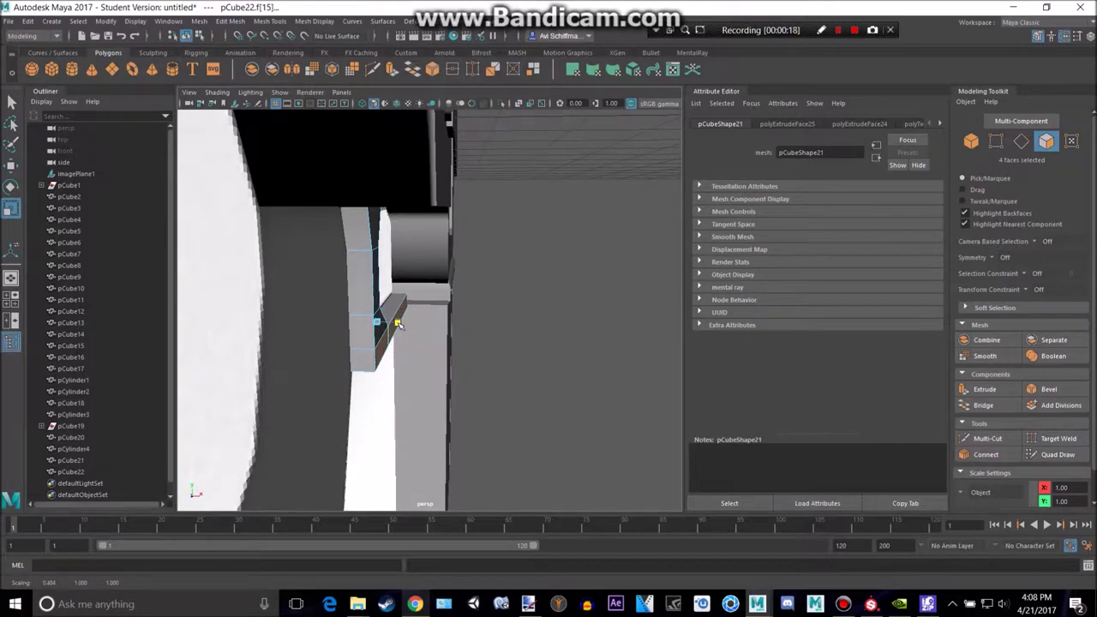
# Hide the reference image plane.
pyautogui.keyDown('alt'); pyautogui.moveTo(416, 323); pyautogui.dragTo(537, 340); pyautogui.keyUp('alt')
pyautogui.scroll(-6, 541, 352)
pyautogui.click(549, 374)
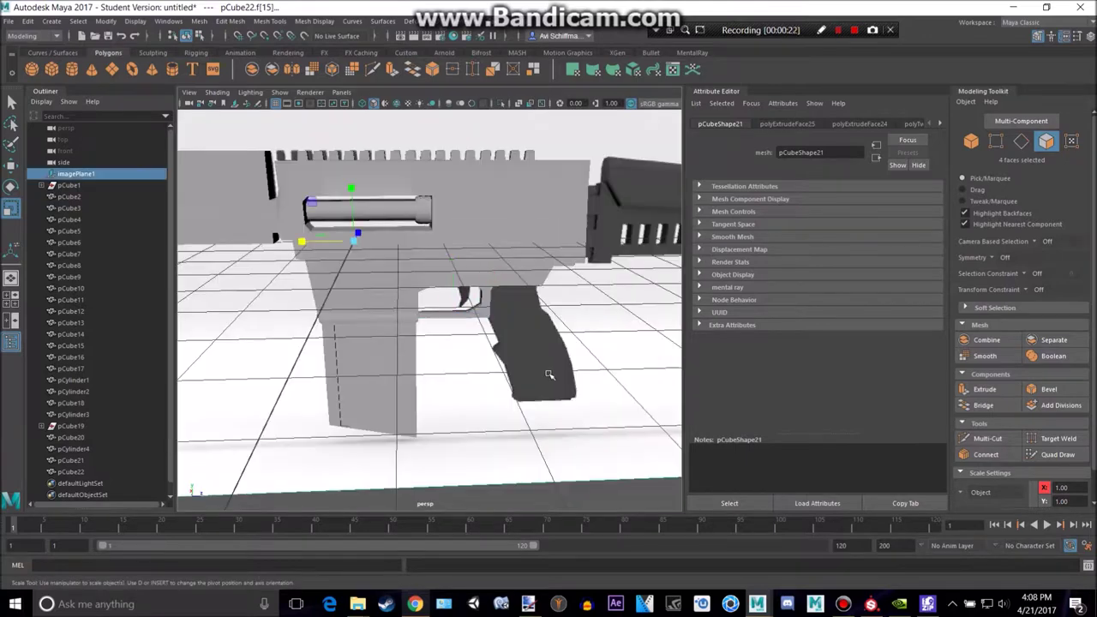
pyautogui.hotkey('ctrl', 'h')
# Raise the trigger guard until its flared top meets the receiver's underside.
pyautogui.keyDown('alt'); pyautogui.moveTo(557, 344); pyautogui.dragTo(455, 332); pyautogui.keyUp('alt')
pyautogui.scroll(6, 607, 336)
pyautogui.click(512, 311)
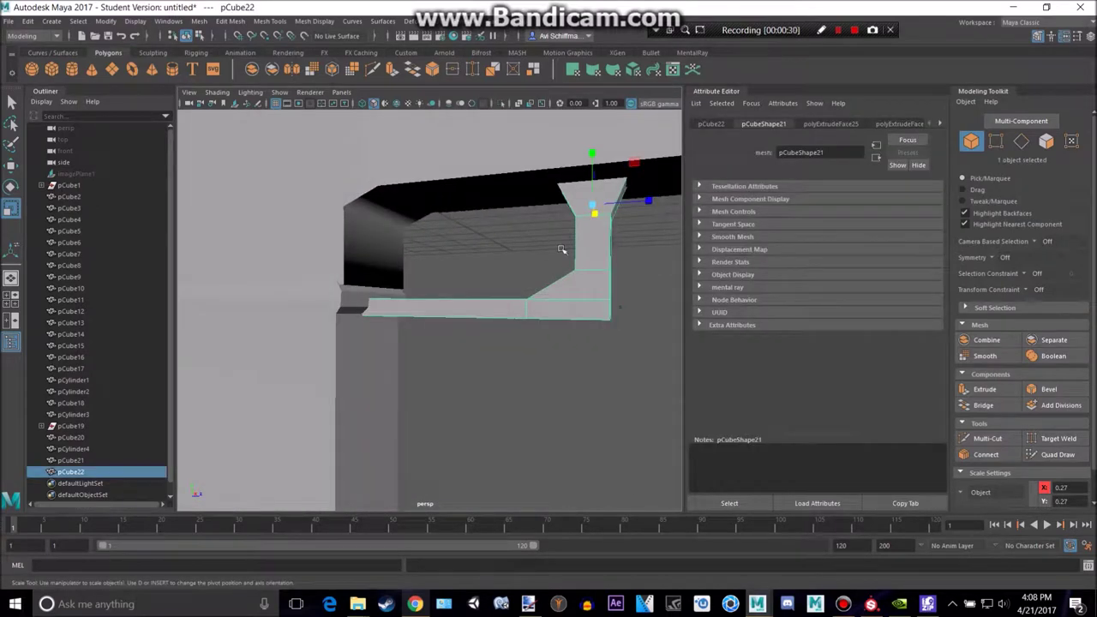
pyautogui.press('w')
pyautogui.moveTo(600, 164); pyautogui.dragTo(603, 151)
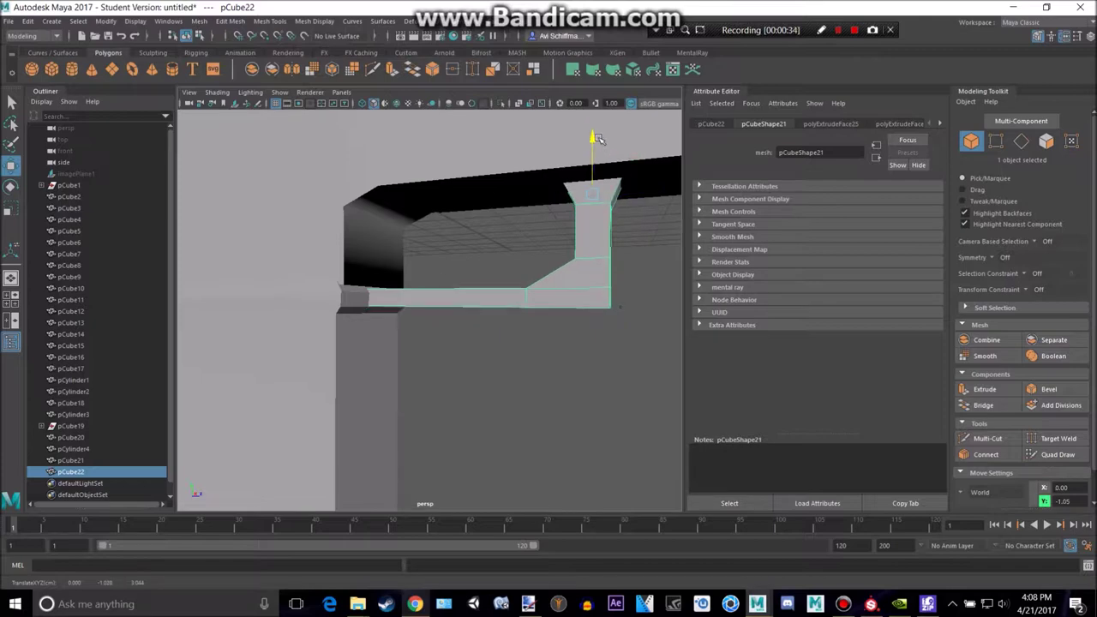
# Try lowering the magazine away from the trigger guard.
pyautogui.click(346, 410)
pyautogui.scroll(-4, 347, 405)
pyautogui.moveTo(330, 334); pyautogui.dragTo(328, 460)
pyautogui.hotkey('ctrl', 'z')
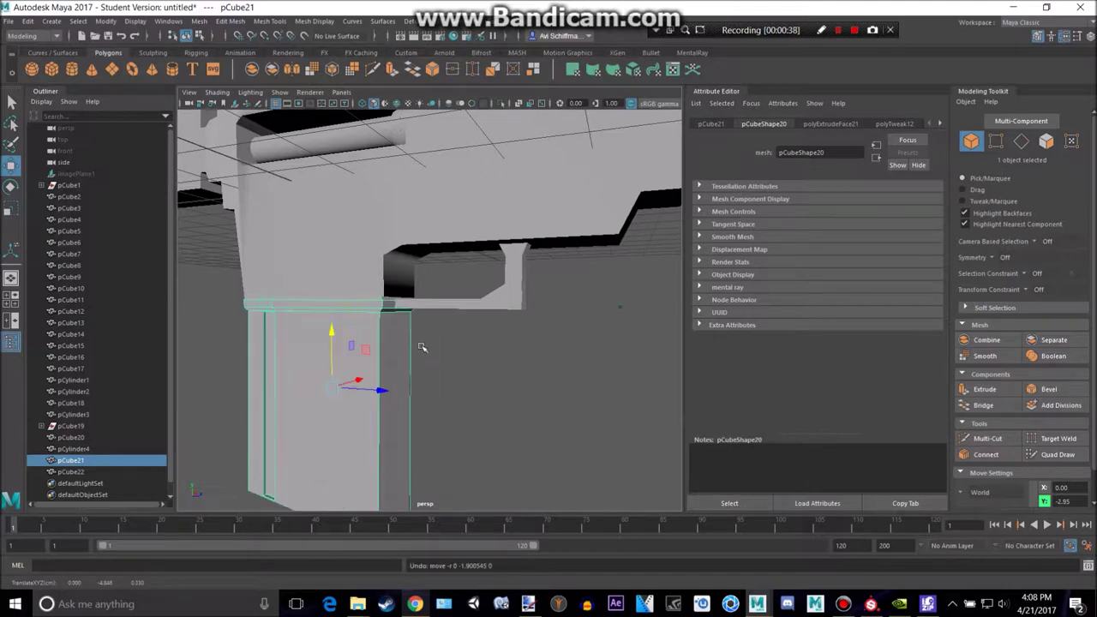
# Raise the trigger guard further so part of its flared top sinks into the receiver's underside.
pyautogui.scroll(5, 492, 299)
pyautogui.scroll(-2, 518, 287)
pyautogui.keyDown('alt'); pyautogui.moveTo(518, 287); pyautogui.dragTo(482, 257); pyautogui.keyUp('alt')
pyautogui.click(527, 243)
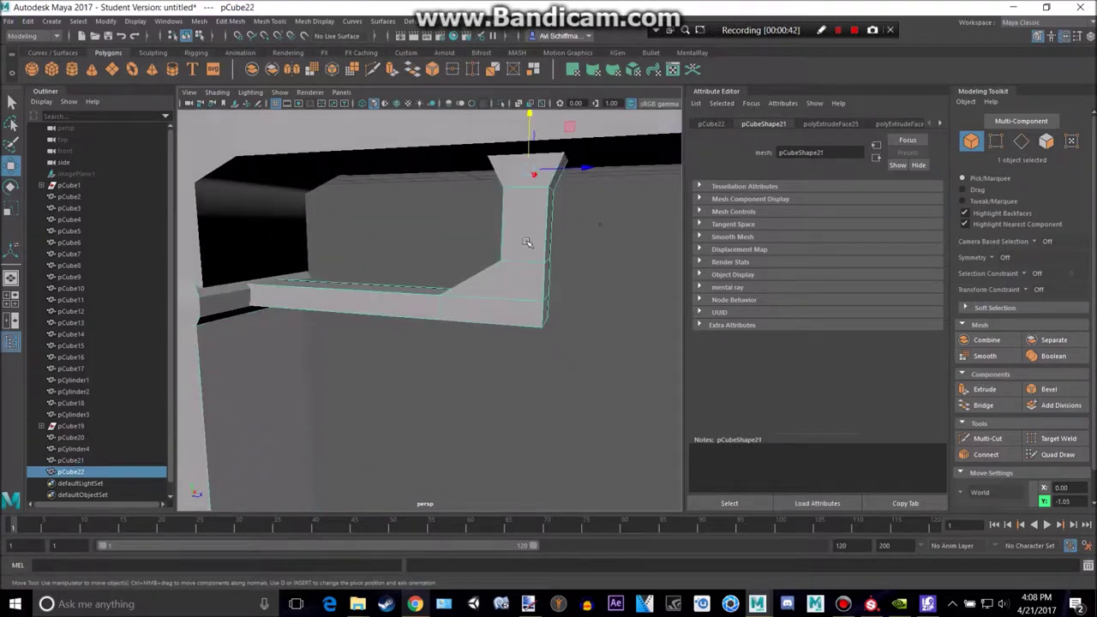
pyautogui.keyDown('alt'); pyautogui.moveTo(534, 167); pyautogui.dragTo(546, 143); pyautogui.keyUp('alt')
pyautogui.press('r')
pyautogui.keyDown('alt'); pyautogui.moveTo(551, 221); pyautogui.dragTo(524, 221); pyautogui.keyUp('alt')
pyautogui.press('w')
pyautogui.moveTo(550, 142); pyautogui.dragTo(546, 152)
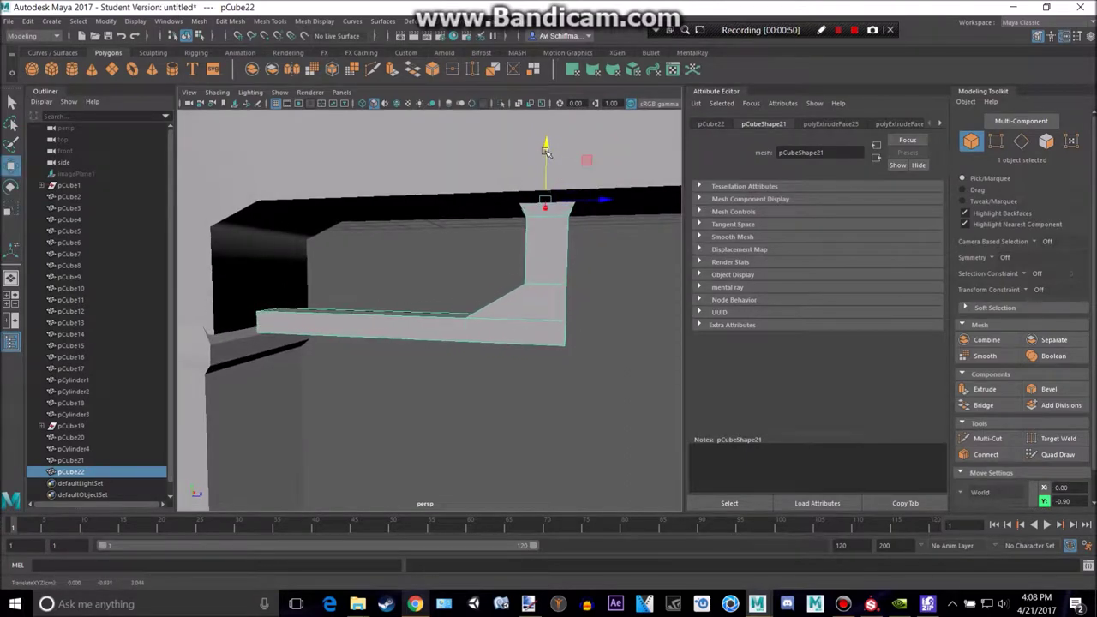
# Scale the trigger guard down slightly and shift it toward the magazine, adjusting its height beneath the receiver.
pyautogui.moveTo(557, 228)
pyautogui.keyDown('alt'); pyautogui.mouseDown()
pyautogui.moveTo(566, 235)
pyautogui.moveTo(536, 221)
pyautogui.moveTo(593, 216)
pyautogui.moveTo(571, 218)
pyautogui.mouseUp(); pyautogui.keyUp('alt')
pyautogui.press('r')
pyautogui.press('w')
pyautogui.keyDown('alt'); pyautogui.moveTo(498, 331); pyautogui.dragTo(519, 292); pyautogui.keyUp('alt')
pyautogui.moveTo(532, 150); pyautogui.dragTo(527, 154)
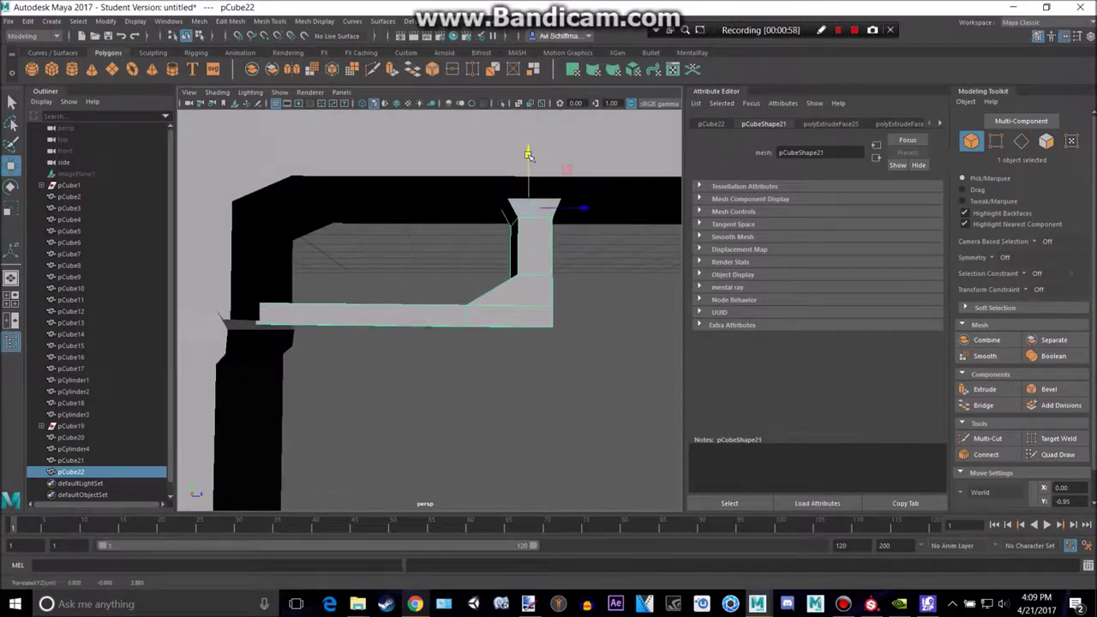
pyautogui.press('r')
pyautogui.moveTo(528, 209)
pyautogui.mouseDown()
pyautogui.moveTo(501, 216)
pyautogui.moveTo(553, 213)
pyautogui.moveTo(526, 217)
pyautogui.mouseUp()
pyautogui.press('w')
pyautogui.press('r')
pyautogui.press('w')
pyautogui.moveTo(487, 155); pyautogui.dragTo(487, 164)
# Try moving the magazine down to expose the front end of the trigger guard's lower bar.
pyautogui.scroll(-4, 424, 320)
pyautogui.click(335, 417)
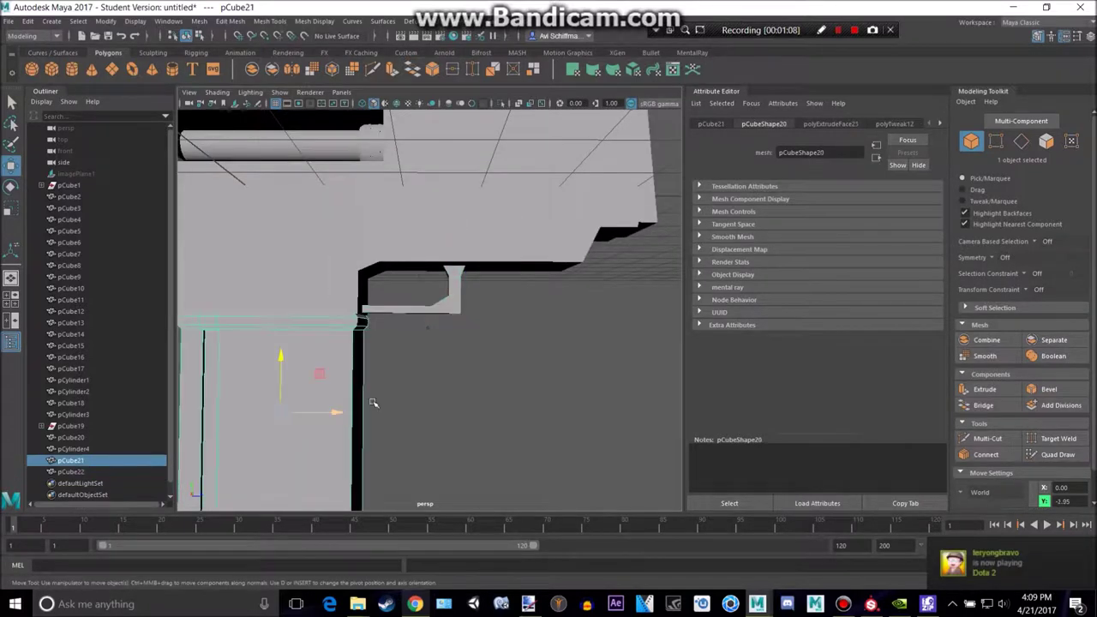
pyautogui.keyDown('alt'); pyautogui.moveTo(411, 377); pyautogui.dragTo(321, 377); pyautogui.keyUp('alt')
pyautogui.moveTo(313, 339); pyautogui.dragTo(299, 467)
pyautogui.keyDown('alt'); pyautogui.moveTo(419, 387); pyautogui.dragTo(365, 301); pyautogui.keyUp('alt')
pyautogui.hotkey('ctrl', 'z')
pyautogui.keyDown('alt'); pyautogui.moveTo(447, 407); pyautogui.dragTo(418, 430); pyautogui.keyUp('alt')
pyautogui.moveTo(304, 348); pyautogui.dragTo(310, 403)
pyautogui.moveTo(363, 370)
pyautogui.keyDown('alt'); pyautogui.mouseDown()
pyautogui.moveTo(378, 348)
pyautogui.moveTo(366, 374)
pyautogui.mouseUp(); pyautogui.keyUp('alt')
pyautogui.hotkey('ctrl', 'z')
# Raise the trigger guard slightly to about Y -1.04 against the receiver's underside.
pyautogui.scroll(4, 386, 363)
pyautogui.click(446, 332)
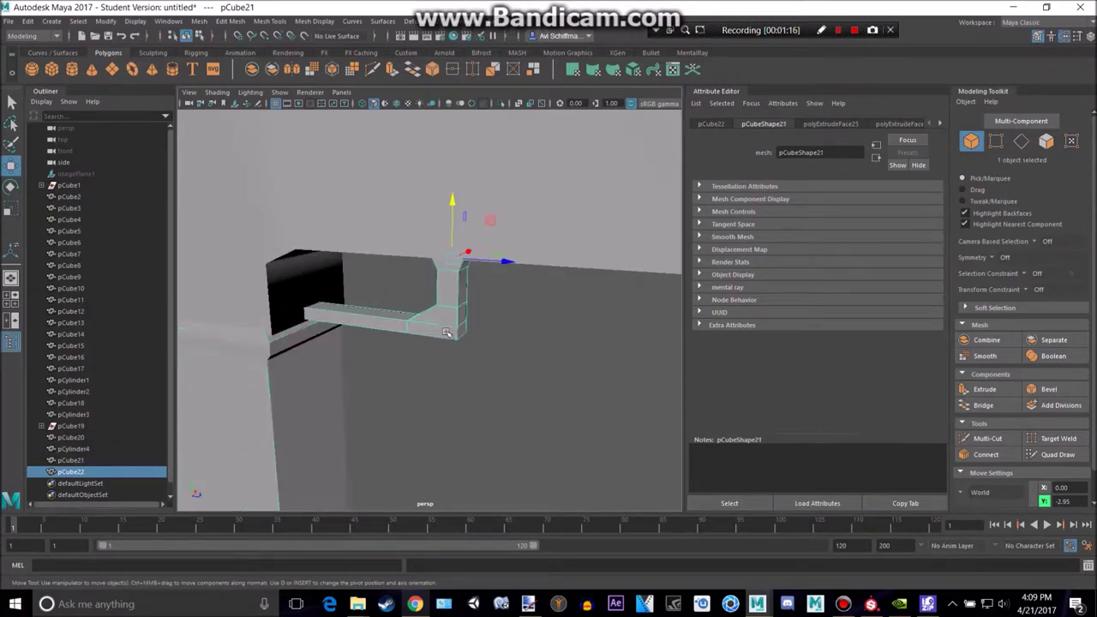
pyautogui.keyDown('alt'); pyautogui.moveTo(473, 325); pyautogui.dragTo(492, 314); pyautogui.keyUp('alt')
pyautogui.moveTo(465, 188); pyautogui.dragTo(465, 185)
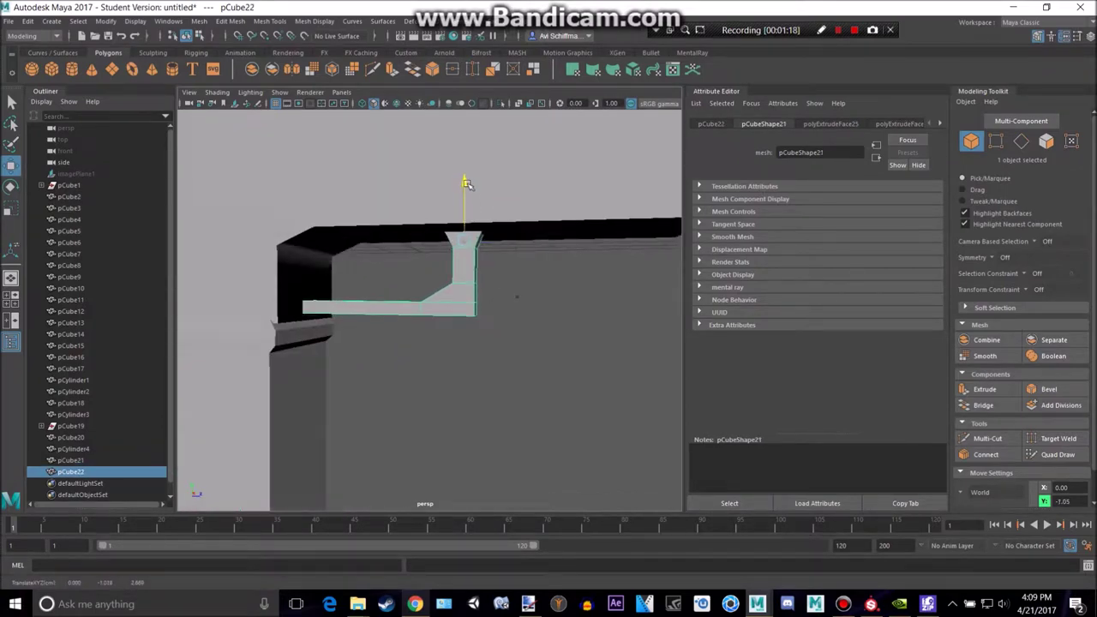
# Try moving the magazine down clear of the trigger guard.
pyautogui.scroll(-5, 413, 333)
pyautogui.click(306, 385)
pyautogui.moveTo(320, 331); pyautogui.dragTo(317, 395)
pyautogui.hotkey('ctrl', 'z')
# Show the hidden reference image plane in the side view.
pyautogui.keyDown('alt'); pyautogui.moveTo(422, 414); pyautogui.dragTo(519, 443); pyautogui.keyUp('alt')
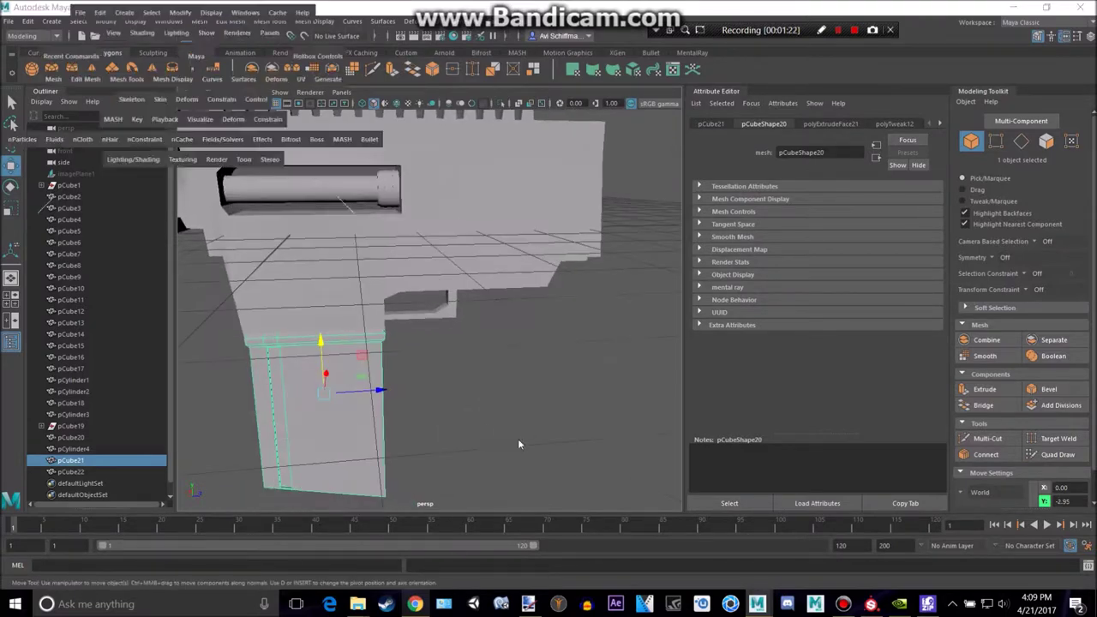
pyautogui.press('space')
pyautogui.press('space')
pyautogui.scroll(-5, 552, 445)
pyautogui.scroll(3, 548, 442)
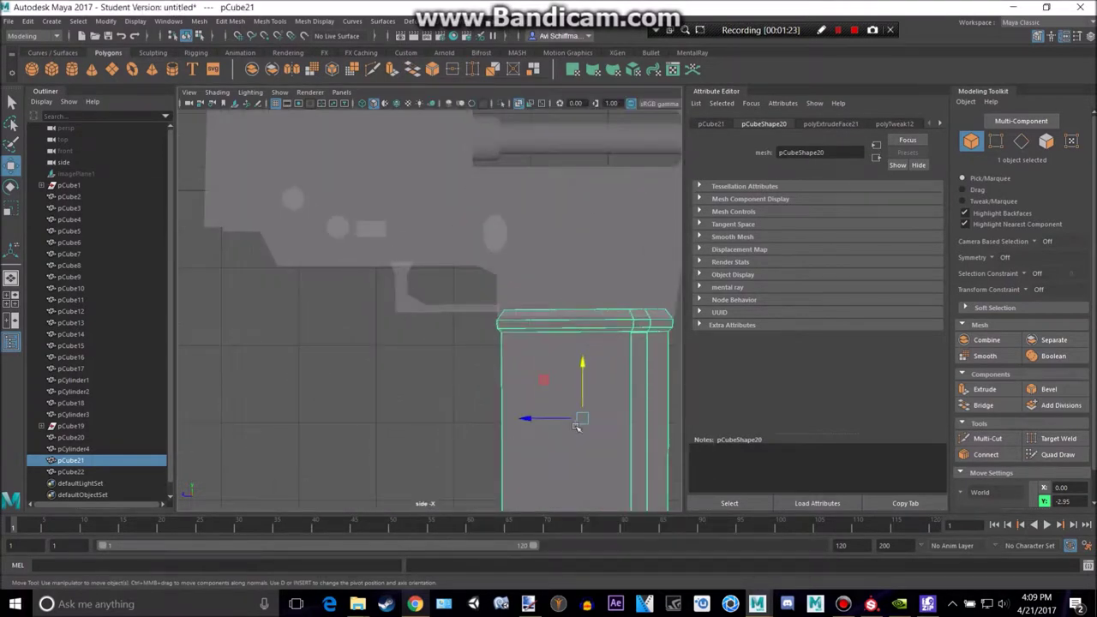
pyautogui.scroll(-3, 444, 347)
pyautogui.click(97, 175)
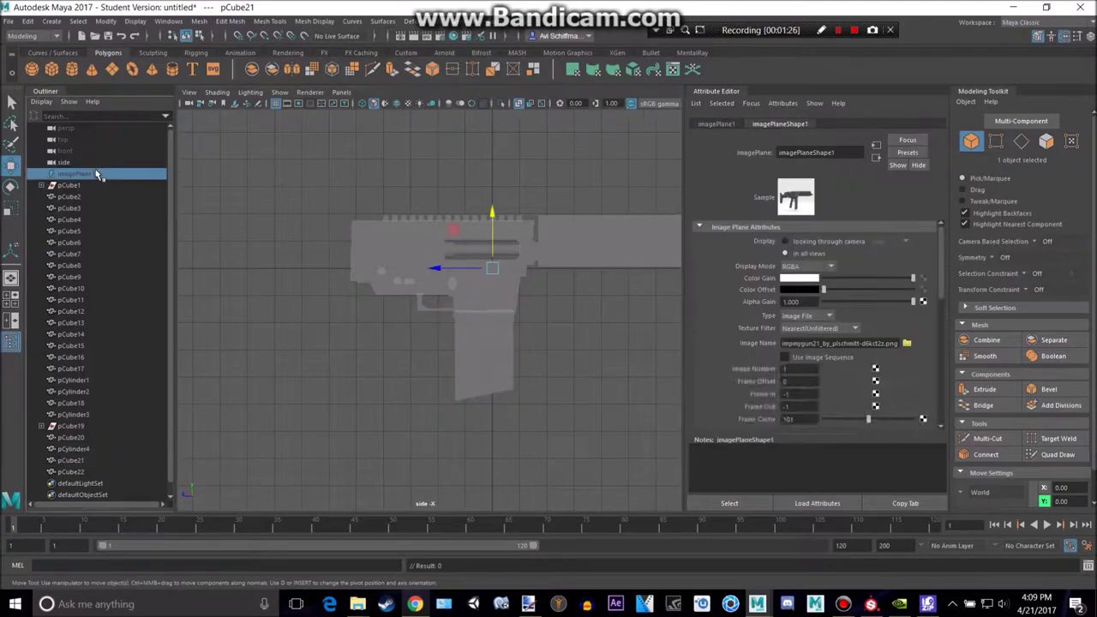
pyautogui.hotkey('shift', 'h')
pyautogui.scroll(7, 483, 338)
pyautogui.scroll(3, 416, 299)
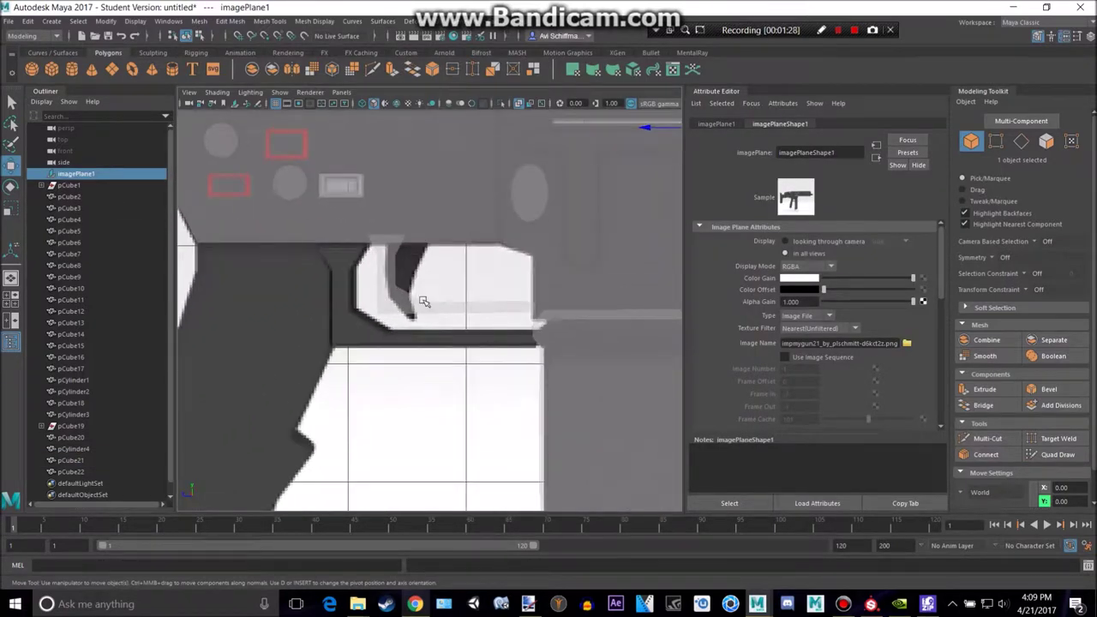
# Create a polygon cube and place it over the trigger in the reference image.
pyautogui.scroll(-9, 413, 245)
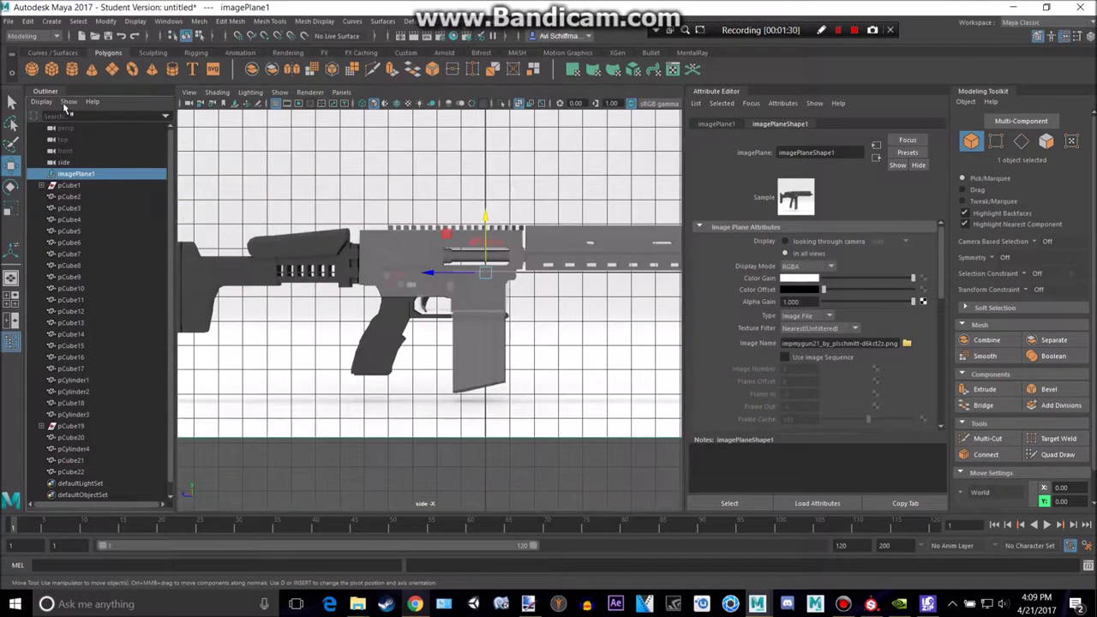
pyautogui.click(52, 70)
pyautogui.moveTo(487, 274); pyautogui.dragTo(430, 301)
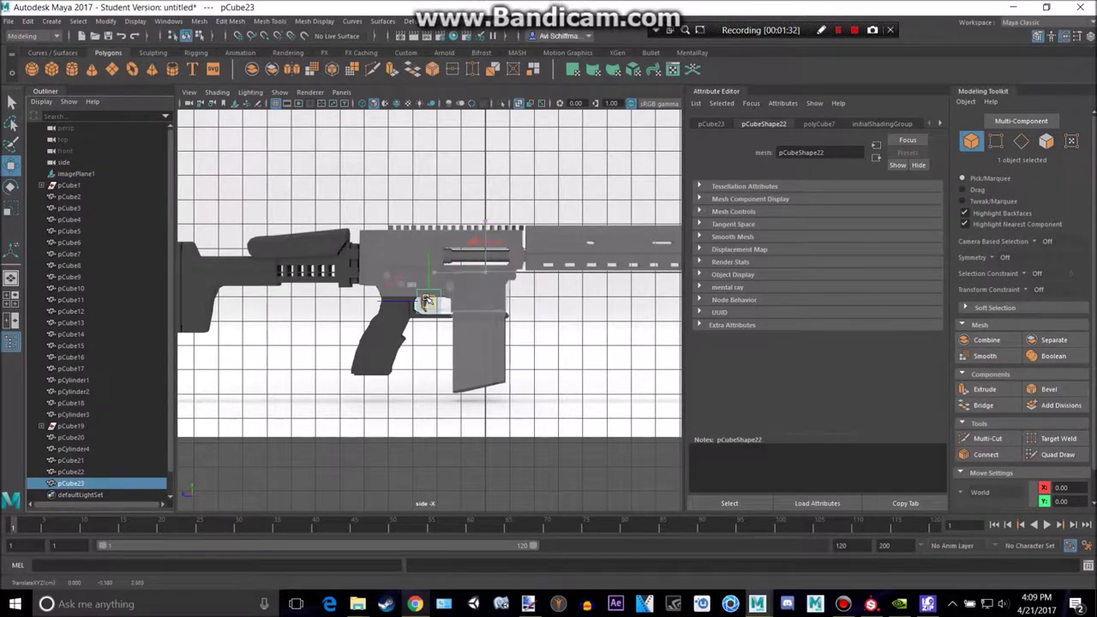
pyautogui.press('f')
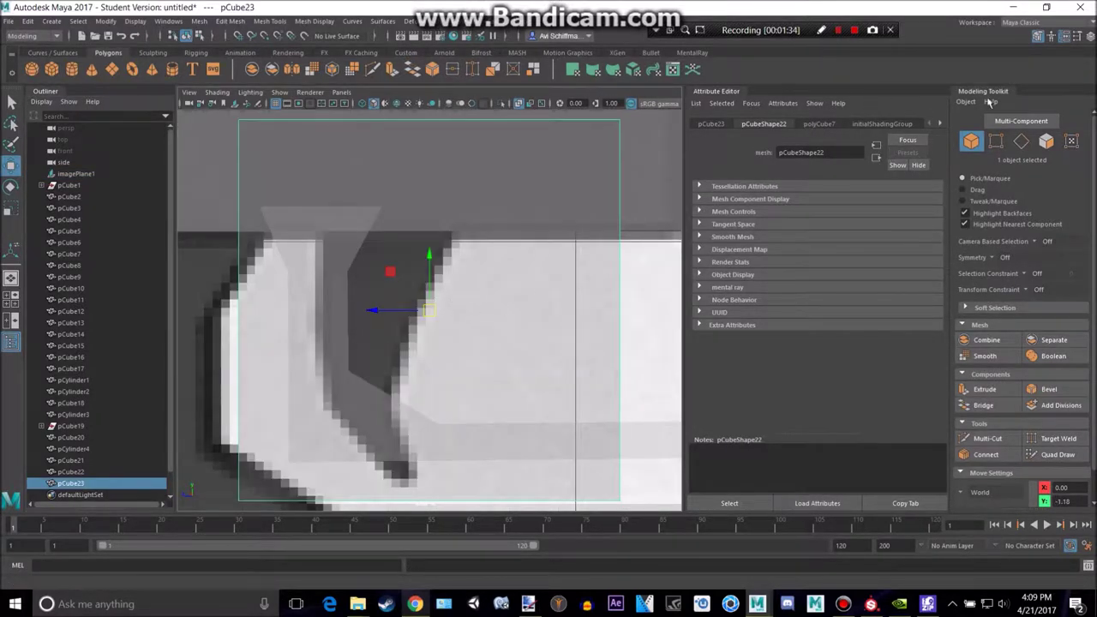
# Hide the modeling toolkit and try dividing the new cube into 4 depth subdivisions.
pyautogui.click(1037, 39)
pyautogui.click(967, 124)
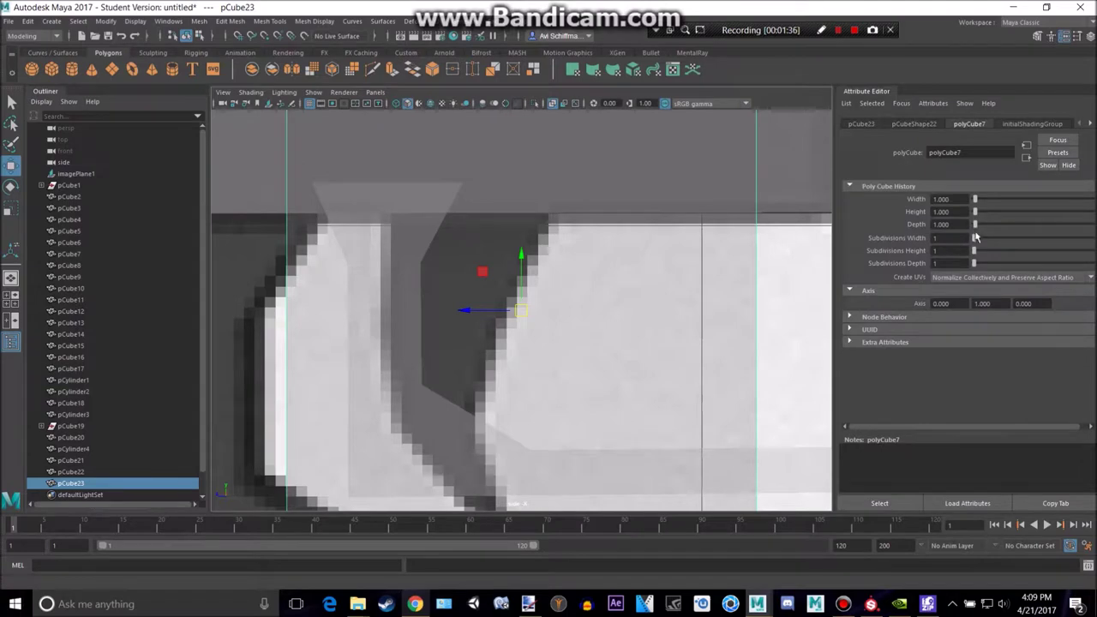
pyautogui.moveTo(977, 263); pyautogui.dragTo(983, 267)
pyautogui.scroll(-9, 656, 314)
pyautogui.scroll(5, 579, 329)
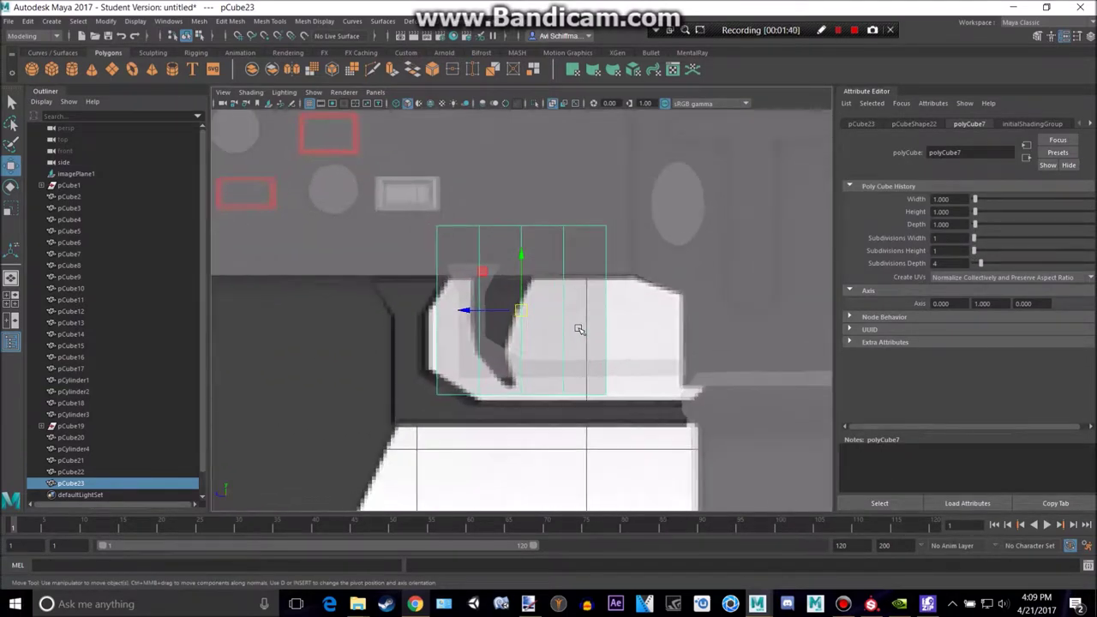
# Scale the cube down uniformly and position it over the upper part of the reference trigger.
pyautogui.scroll(1, 573, 326)
pyautogui.press('r')
pyautogui.moveTo(521, 311); pyautogui.dragTo(444, 322)
pyautogui.scroll(2, 487, 322)
pyautogui.press('w')
pyautogui.moveTo(525, 314); pyautogui.dragTo(486, 305)
# Move the cube's vertices to match the outline of the upper part of the reference trigger.
pyautogui.scroll(2, 486, 304)
pyautogui.scroll(1, 486, 304)
pyautogui.moveTo(518, 265); pyautogui.dragTo(462, 267, button='right')
pyautogui.moveTo(573, 407); pyautogui.dragTo(513, 293)
pyautogui.moveTo(361, 360); pyautogui.dragTo(377, 334)
# Extrude the block's bottom face down in three sections to the trigger's tip, the first section about 0.18 long.
pyautogui.moveTo(453, 265); pyautogui.dragTo(452, 287, button='right')
pyautogui.moveTo(424, 295); pyautogui.dragTo(381, 270)
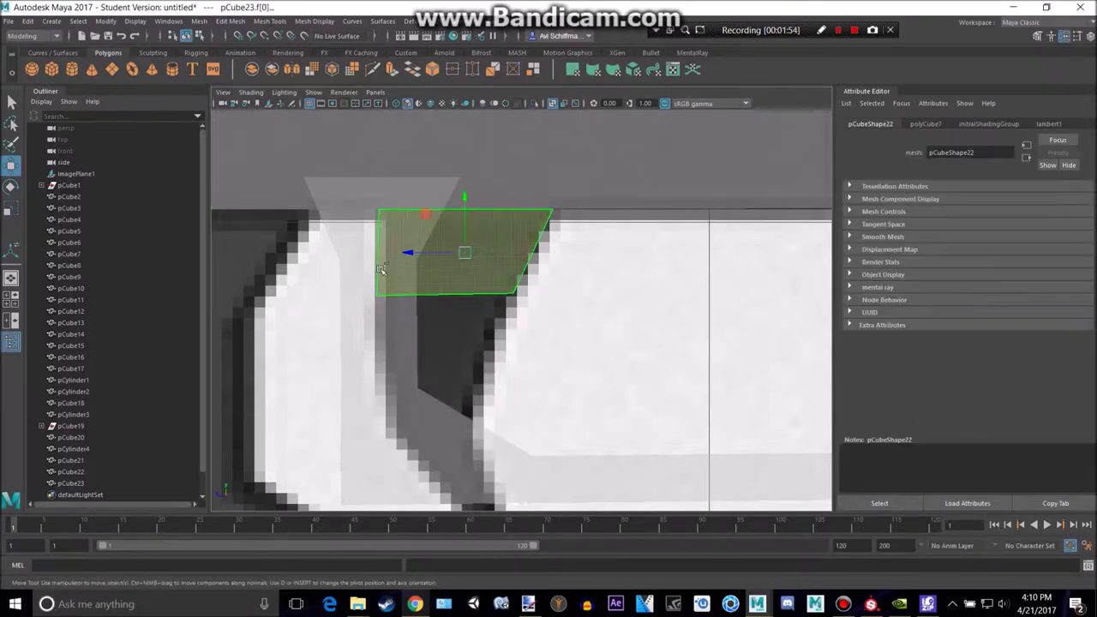
pyautogui.click(501, 296)
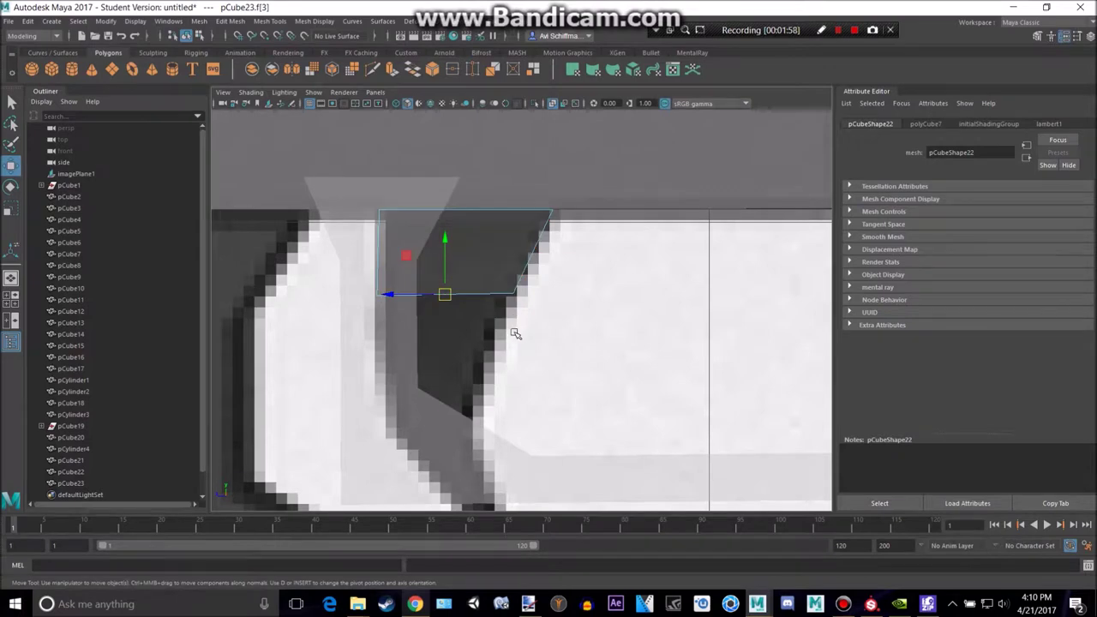
pyautogui.hotkey('ctrl', 'e')
pyautogui.moveTo(443, 296); pyautogui.dragTo(437, 379)
pyautogui.keyDown('alt'); pyautogui.moveTo(449, 391); pyautogui.dragTo(433, 263, button='middle'); pyautogui.keyUp('alt')
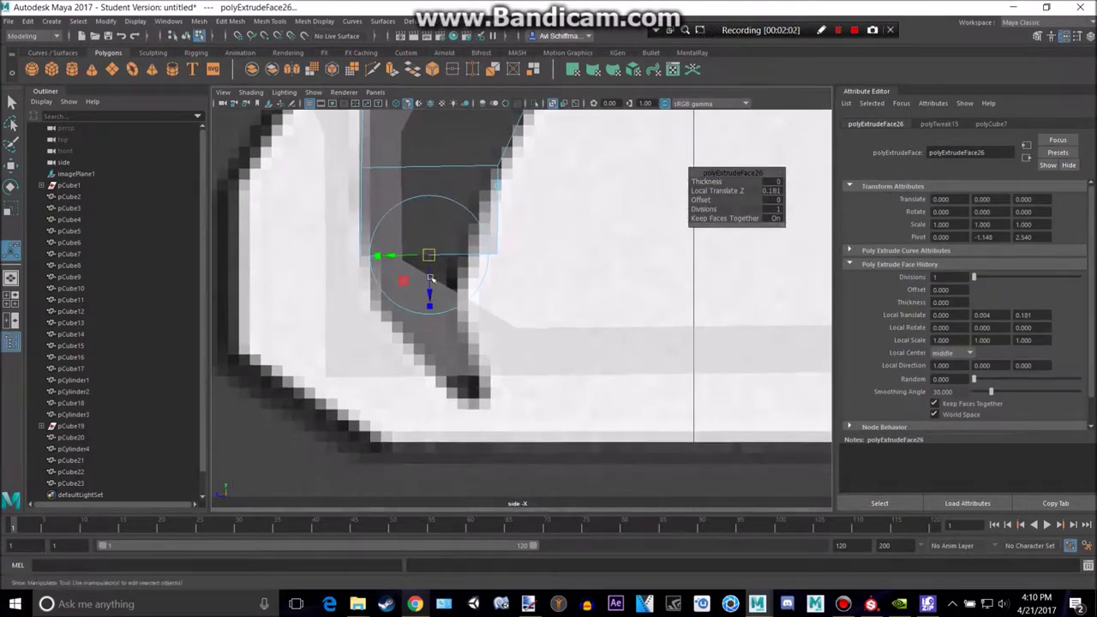
pyautogui.moveTo(429, 256); pyautogui.dragTo(527, 408)
# Move the vertices of the extruded sections onto the reference trigger's curved outline, narrowing the tip.
pyautogui.keyDown('alt'); pyautogui.moveTo(472, 226); pyautogui.dragTo(466, 264, button='middle'); pyautogui.keyUp('alt')
pyautogui.moveTo(466, 264); pyautogui.dragTo(438, 268, button='right')
pyautogui.moveTo(533, 319); pyautogui.dragTo(532, 320)
pyautogui.press('w')
pyautogui.moveTo(489, 292); pyautogui.dragTo(462, 283)
pyautogui.moveTo(496, 346); pyautogui.dragTo(531, 385)
pyautogui.moveTo(511, 364); pyautogui.dragTo(454, 360)
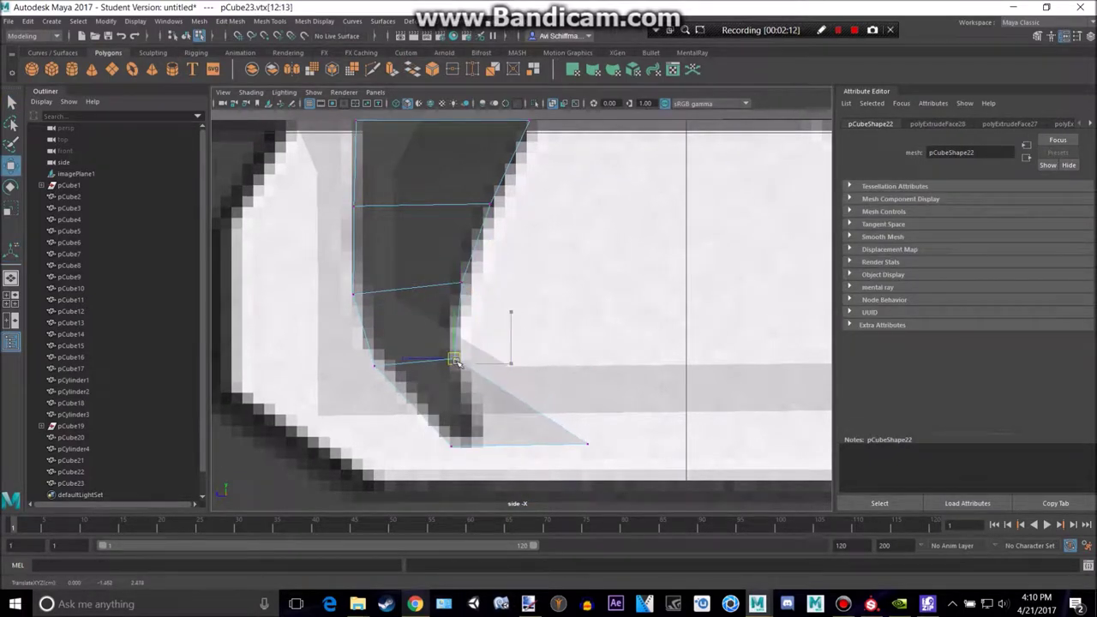
pyautogui.moveTo(585, 445); pyautogui.dragTo(482, 447)
# Return the trigger to object mode and slide it along Z toward the magazine, inside the modelled guard's opening.
pyautogui.press('space')
pyautogui.press('space')
pyautogui.moveTo(557, 329)
pyautogui.keyDown('alt'); pyautogui.mouseDown()
pyautogui.moveTo(524, 312)
pyautogui.moveTo(568, 321)
pyautogui.mouseUp(); pyautogui.keyUp('alt')
pyautogui.scroll(6, 570, 319)
pyautogui.keyDown('alt'); pyautogui.moveTo(592, 322); pyautogui.dragTo(579, 355, button='middle'); pyautogui.keyUp('alt')
pyautogui.moveTo(584, 265); pyautogui.dragTo(638, 248, button='right')
pyautogui.click(618, 331)
pyautogui.moveTo(610, 266); pyautogui.dragTo(486, 274)
# In the side view, scale the trigger down uniformly and raise its top to the receiver's underside.
pyautogui.press('space')
pyautogui.press('space')
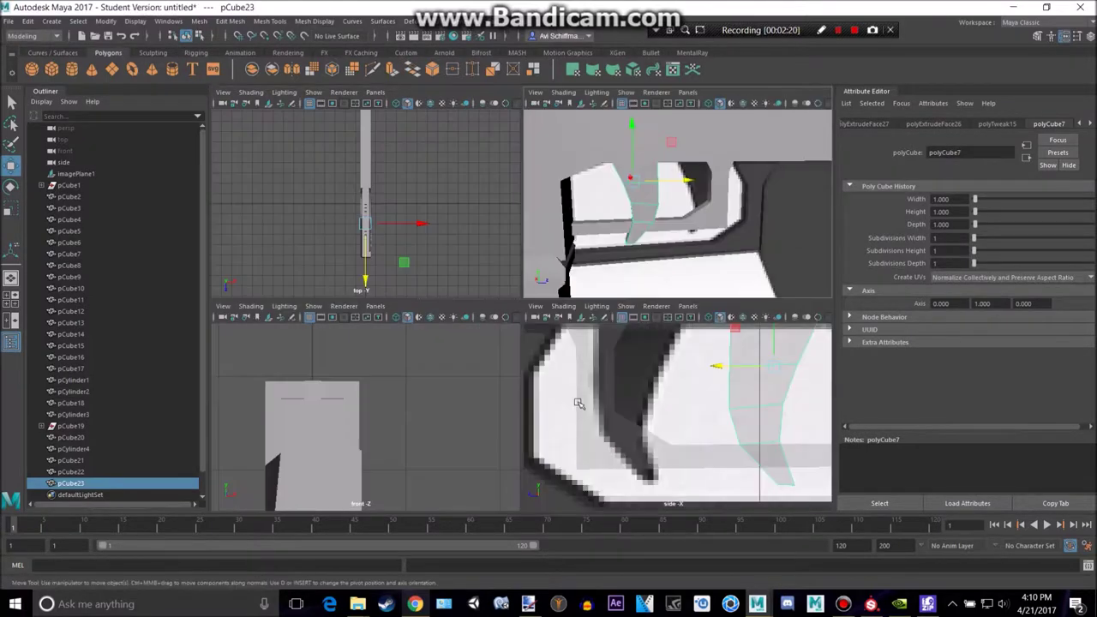
pyautogui.keyDown('alt'); pyautogui.moveTo(539, 311); pyautogui.dragTo(353, 401, button='middle'); pyautogui.keyUp('alt')
pyautogui.press('r')
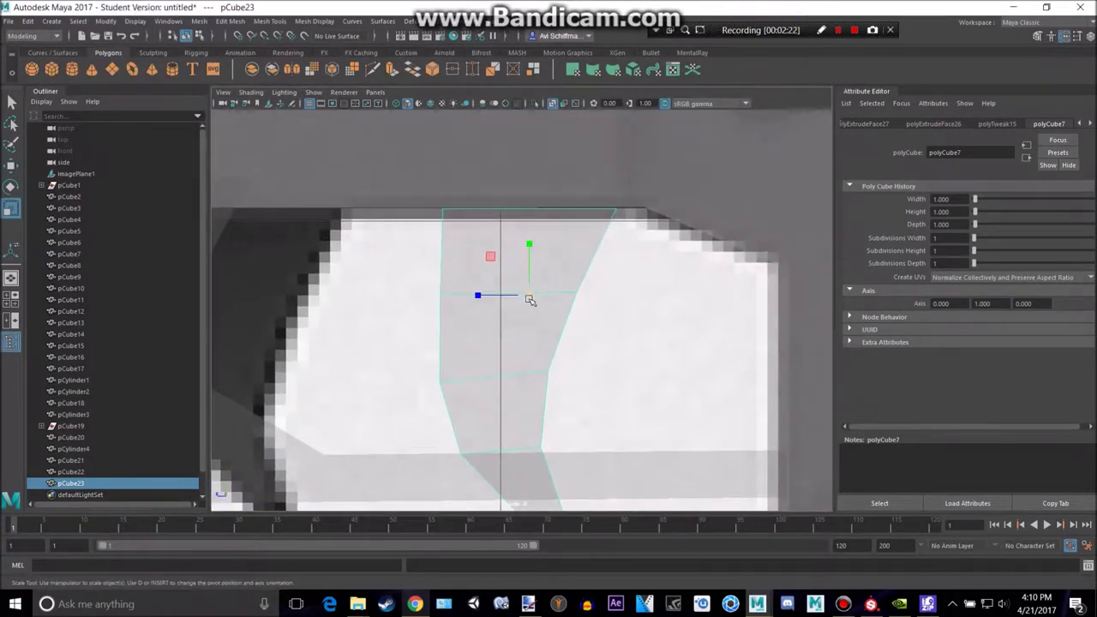
pyautogui.moveTo(529, 297); pyautogui.dragTo(414, 339)
pyautogui.scroll(-5, 503, 339)
pyautogui.scroll(5, 546, 354)
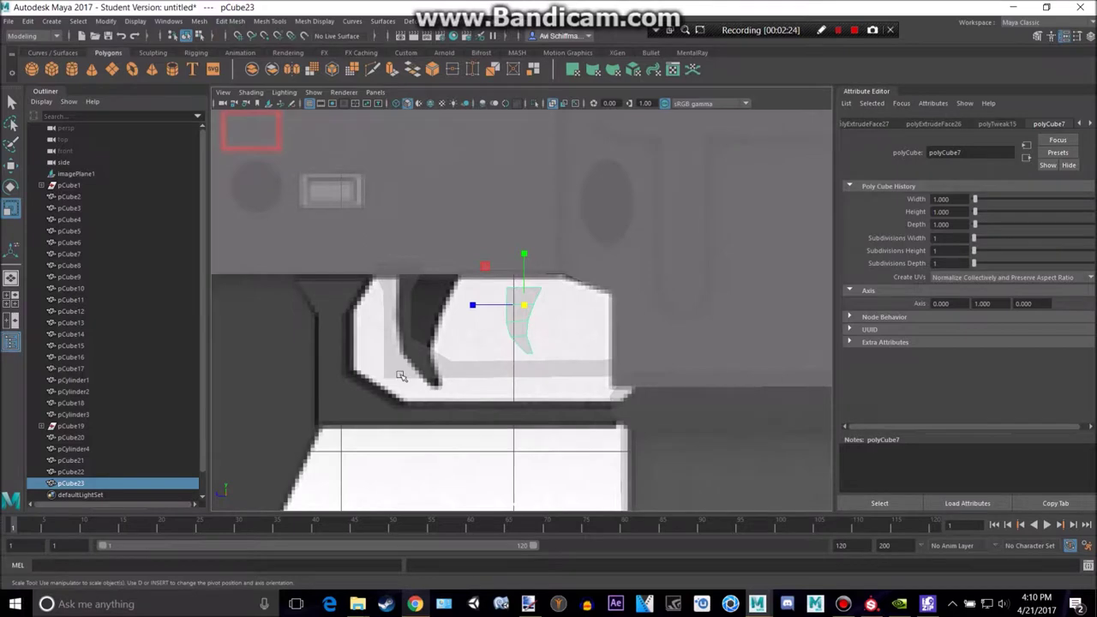
pyautogui.press('w')
pyautogui.moveTo(528, 248); pyautogui.dragTo(529, 247)
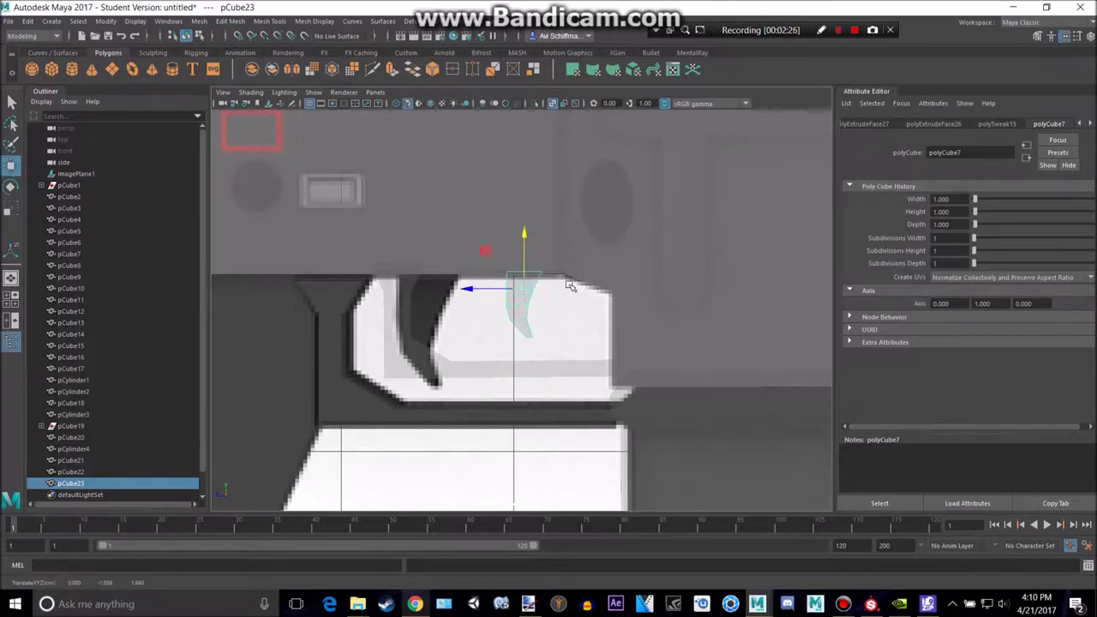
# View the trigger on the whole rifle in perspective and clear the selection.
pyautogui.keyDown('alt'); pyautogui.moveTo(570, 277); pyautogui.dragTo(524, 337, button='middle'); pyautogui.keyUp('alt')
pyautogui.press('space')
pyautogui.press('space')
pyautogui.keyDown('alt'); pyautogui.moveTo(613, 262); pyautogui.dragTo(645, 270); pyautogui.keyUp('alt')
pyautogui.scroll(-15, 642, 276)
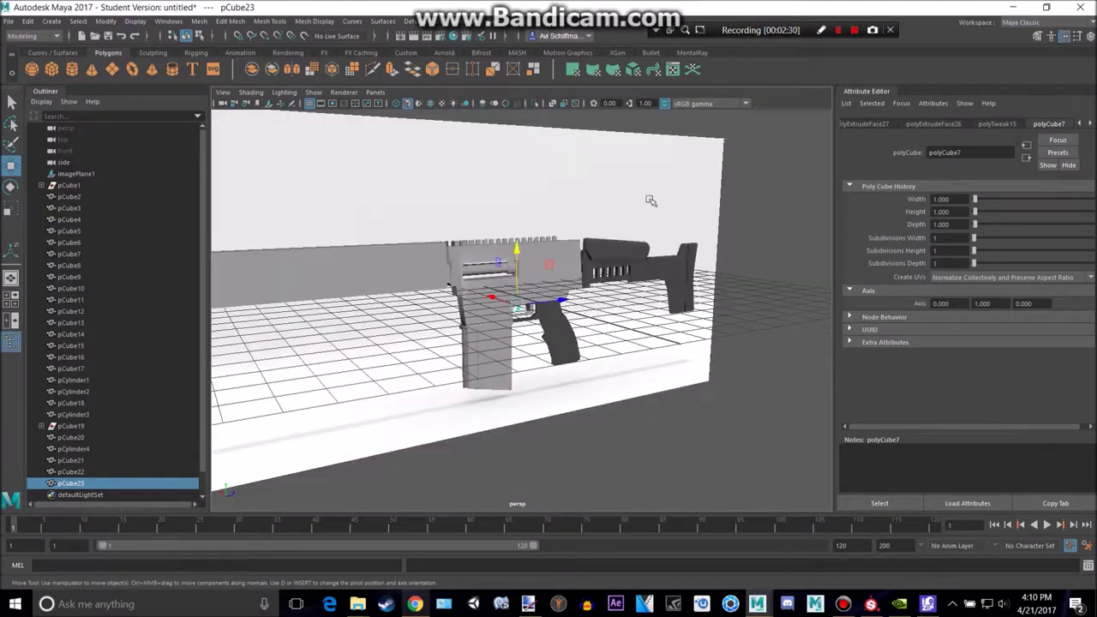
pyautogui.click(775, 230)
# Try rotating the trigger about 37 degrees inside the guard.
pyautogui.scroll(10, 633, 306)
pyautogui.keyDown('alt'); pyautogui.moveTo(592, 276); pyautogui.dragTo(489, 251); pyautogui.keyUp('alt')
pyautogui.scroll(5, 487, 257)
pyautogui.click(449, 268)
pyautogui.press('r')
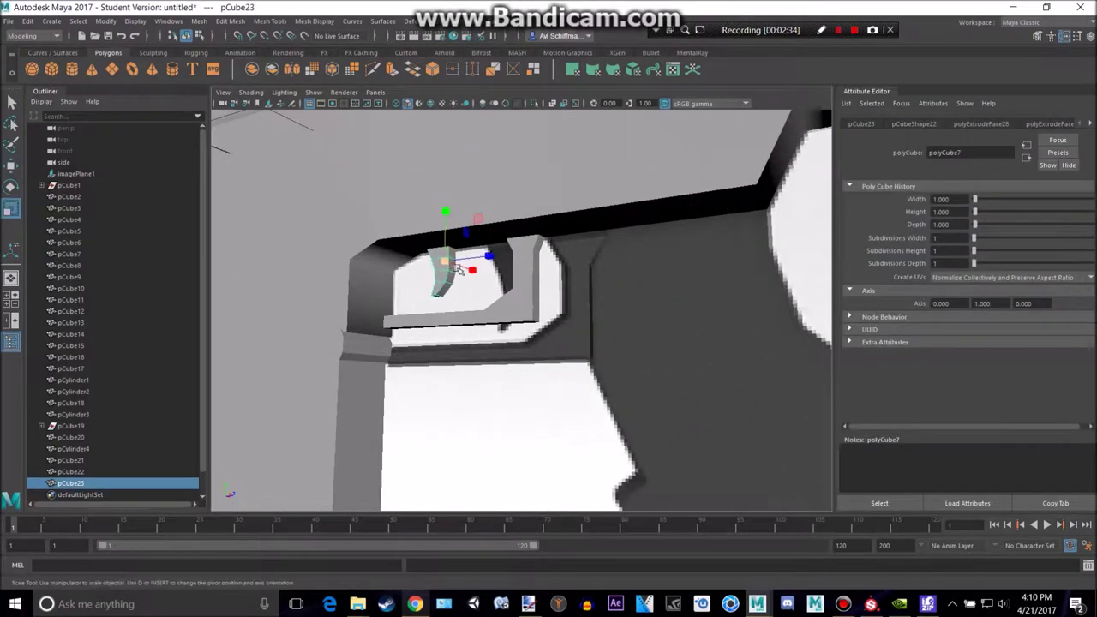
pyautogui.keyDown('alt'); pyautogui.moveTo(490, 264); pyautogui.dragTo(512, 290); pyautogui.keyUp('alt')
pyautogui.press('e')
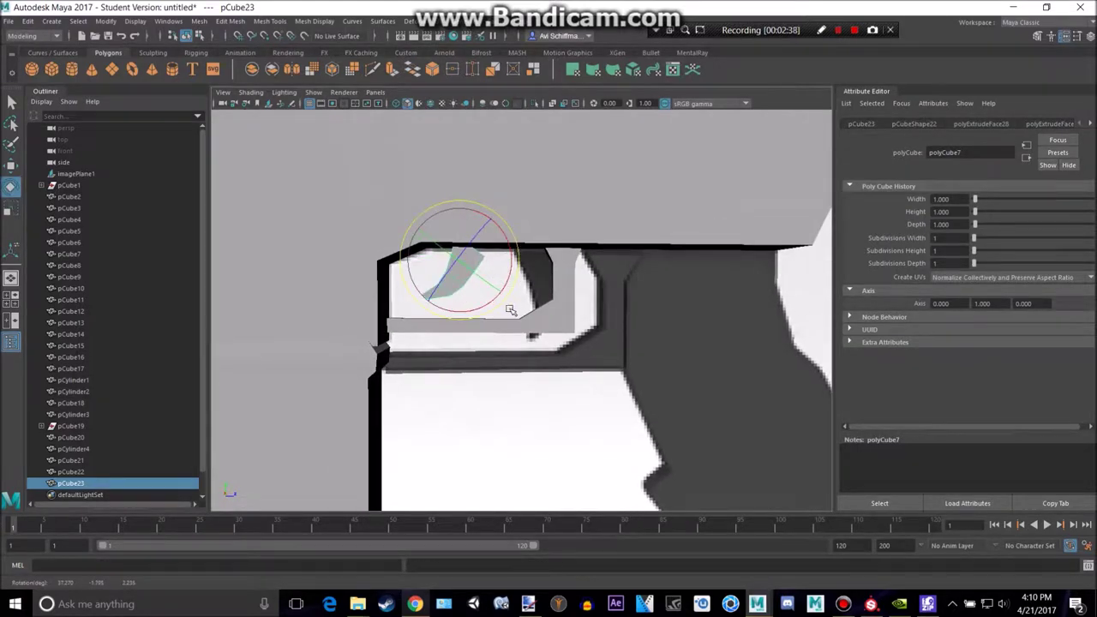
# Move the trigger's pivot up to just above its top edge.
pyautogui.scroll(5, 510, 309)
pyautogui.keyDown('alt'); pyautogui.moveTo(509, 297); pyautogui.dragTo(522, 350, button='middle'); pyautogui.keyUp('alt')
pyautogui.press('d')
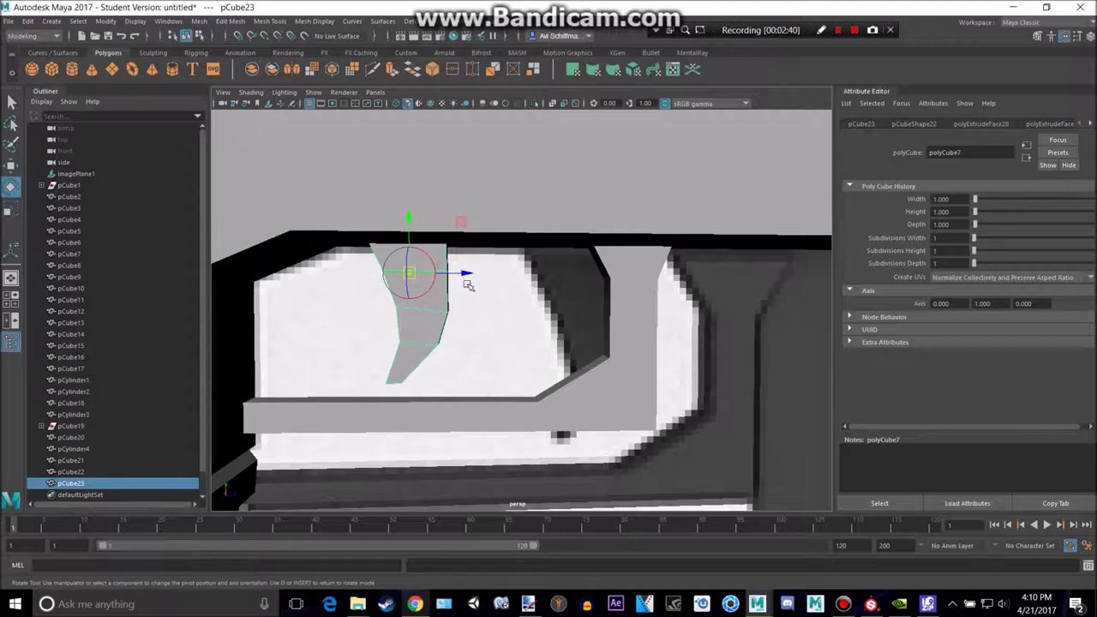
pyautogui.moveTo(410, 220); pyautogui.dragTo(411, 217)
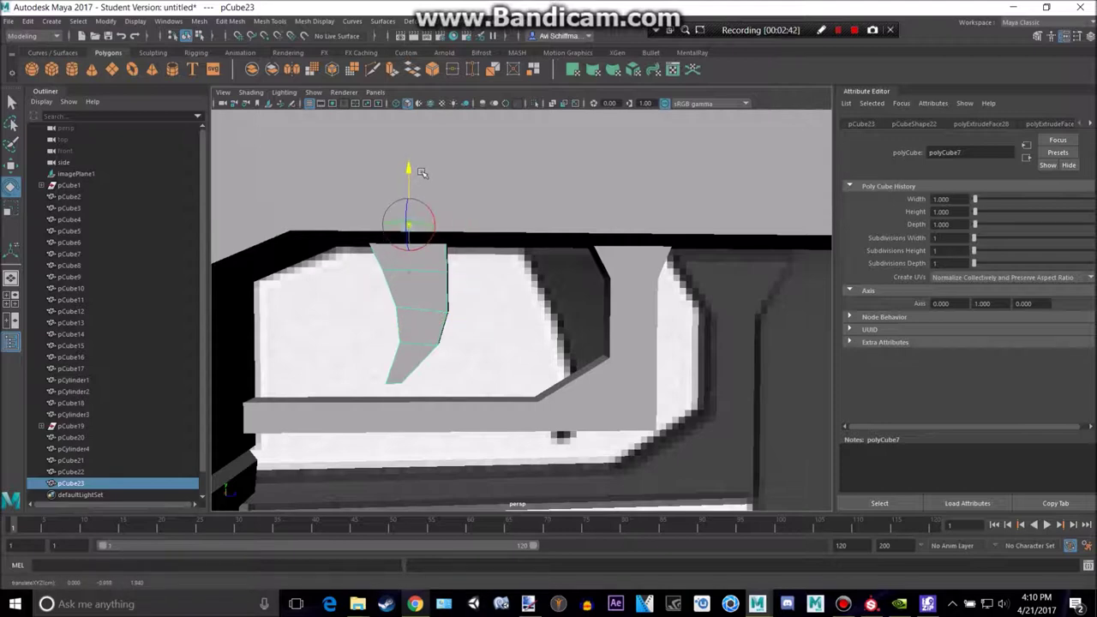
# Try rotating the trigger about 29 degrees around its raised pivot, and undo the rotation.
pyautogui.press('d')
pyautogui.moveTo(466, 211); pyautogui.dragTo(480, 247)
pyautogui.hotkey('ctrl', 'z')
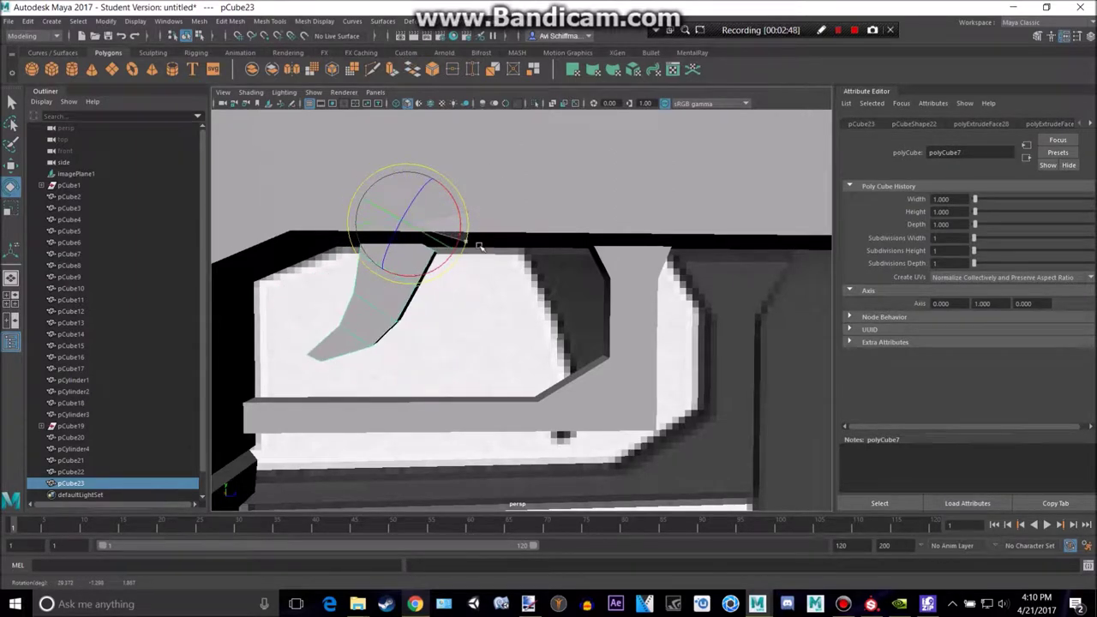
pyautogui.hotkey('ctrl', 'z')
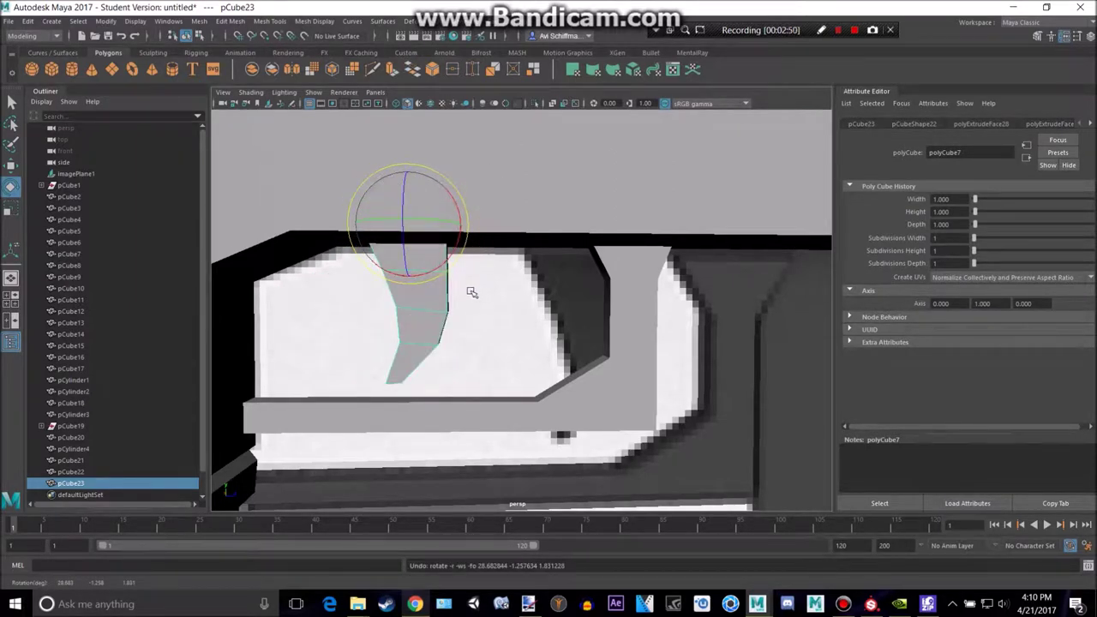
# Select the trigger's top face, raise it and extrude it upward into the receiver.
pyautogui.keyDown('alt'); pyautogui.moveTo(455, 223); pyautogui.dragTo(540, 318); pyautogui.keyUp('alt')
pyautogui.keyDown('alt'); pyautogui.moveTo(541, 317); pyautogui.dragTo(602, 286, button='middle'); pyautogui.keyUp('alt')
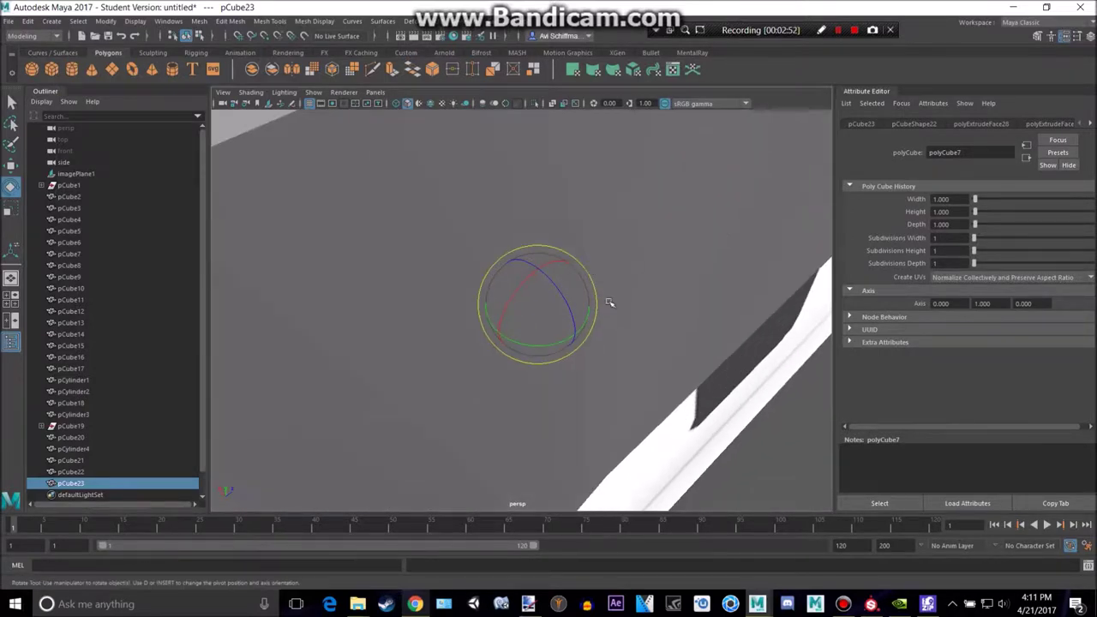
pyautogui.scroll(4, 603, 287)
pyautogui.moveTo(625, 346); pyautogui.dragTo(627, 300, button='right')
pyautogui.click(654, 328)
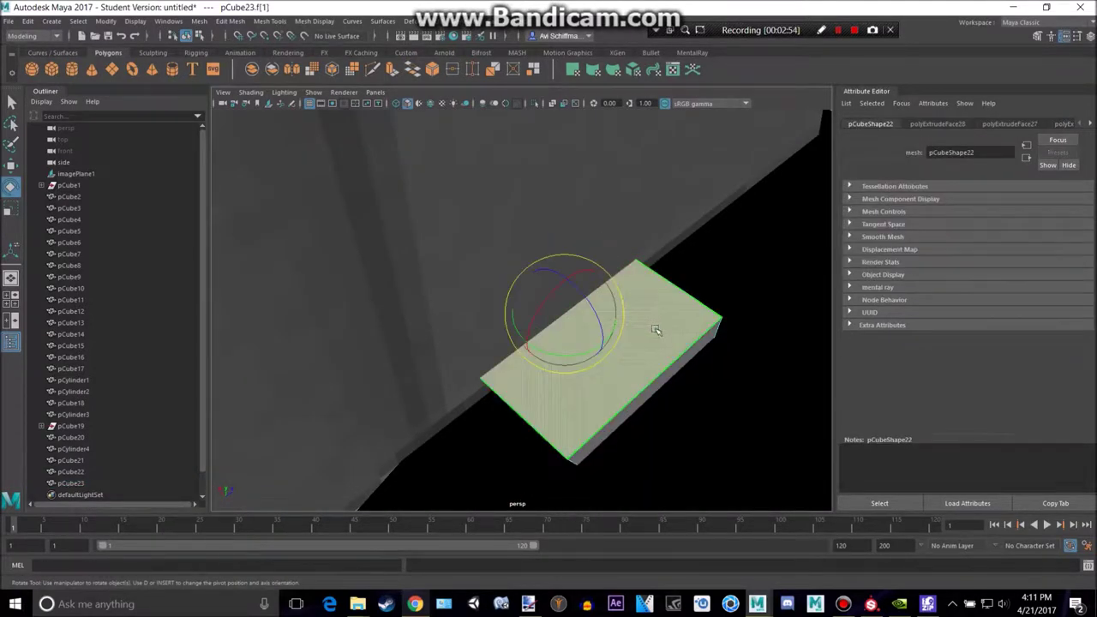
pyautogui.press('w')
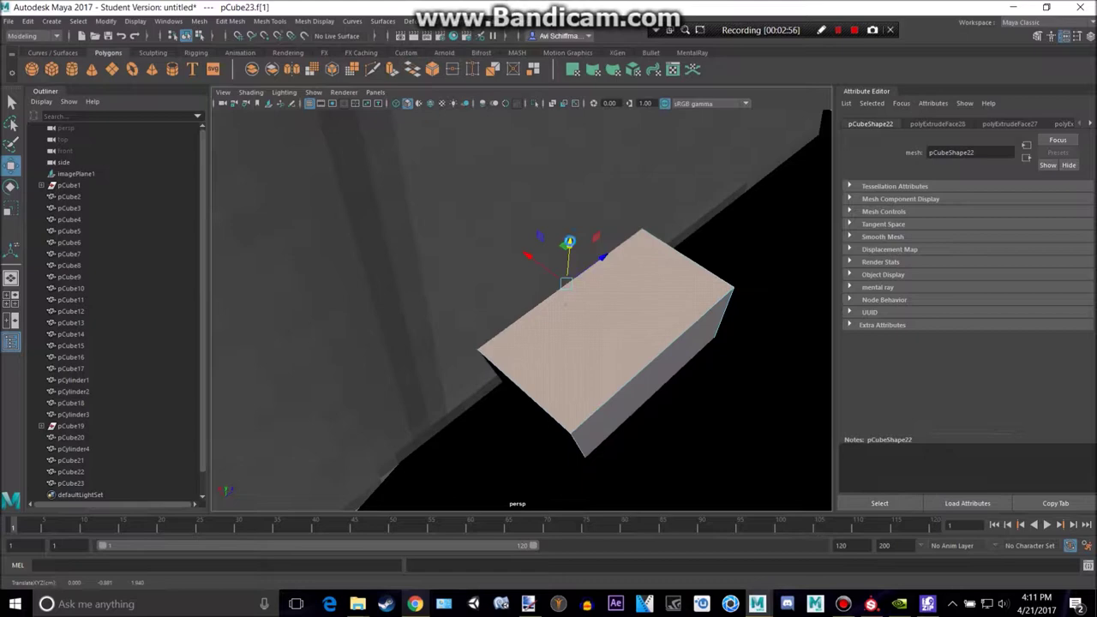
pyautogui.hotkey('ctrl', 'e')
pyautogui.moveTo(567, 291); pyautogui.dragTo(581, 173)
# Try rotating the whole trigger with its extended top, and undo the attempt.
pyautogui.scroll(-4, 601, 326)
pyautogui.keyDown('alt'); pyautogui.moveTo(602, 325); pyautogui.dragTo(509, 260); pyautogui.keyUp('alt')
pyautogui.moveTo(467, 231); pyautogui.dragTo(509, 215, button='right')
pyautogui.keyDown('alt'); pyautogui.moveTo(503, 227); pyautogui.dragTo(502, 218); pyautogui.keyUp('alt')
pyautogui.press('e')
pyautogui.moveTo(510, 181); pyautogui.dragTo(463, 102)
pyautogui.hotkey('ctrl', 'z')
pyautogui.hotkey('ctrl', 'z')
pyautogui.hotkey('ctrl', 'z')
# Clear the selection and inspect the trigger area on the rifle in perspective.
pyautogui.keyDown('alt'); pyautogui.moveTo(502, 342); pyautogui.dragTo(640, 337); pyautogui.keyUp('alt')
pyautogui.scroll(-6, 641, 337)
pyautogui.scroll(-6, 656, 372)
pyautogui.click(768, 373)
pyautogui.scroll(6, 695, 382)
pyautogui.keyDown('alt'); pyautogui.moveTo(695, 382); pyautogui.dragTo(611, 363); pyautogui.keyUp('alt')
# In the side view, create a polygon cube and move it over the top of the reference image's pistol grip.
pyautogui.press('space')
pyautogui.press('space')
pyautogui.scroll(4, 485, 425)
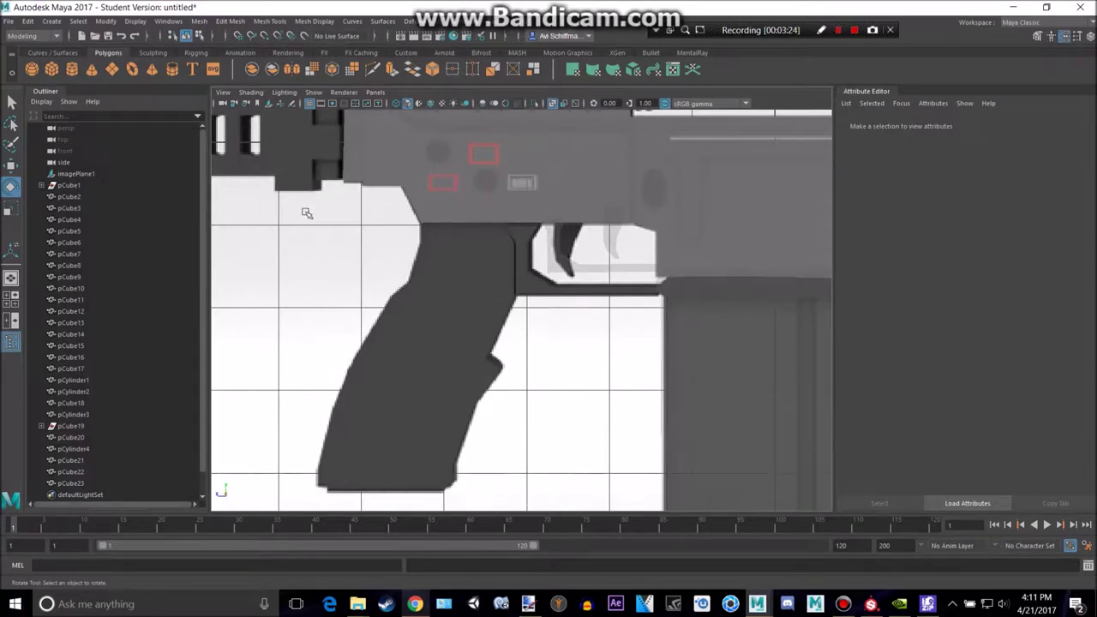
pyautogui.click(72, 70)
pyautogui.press('w')
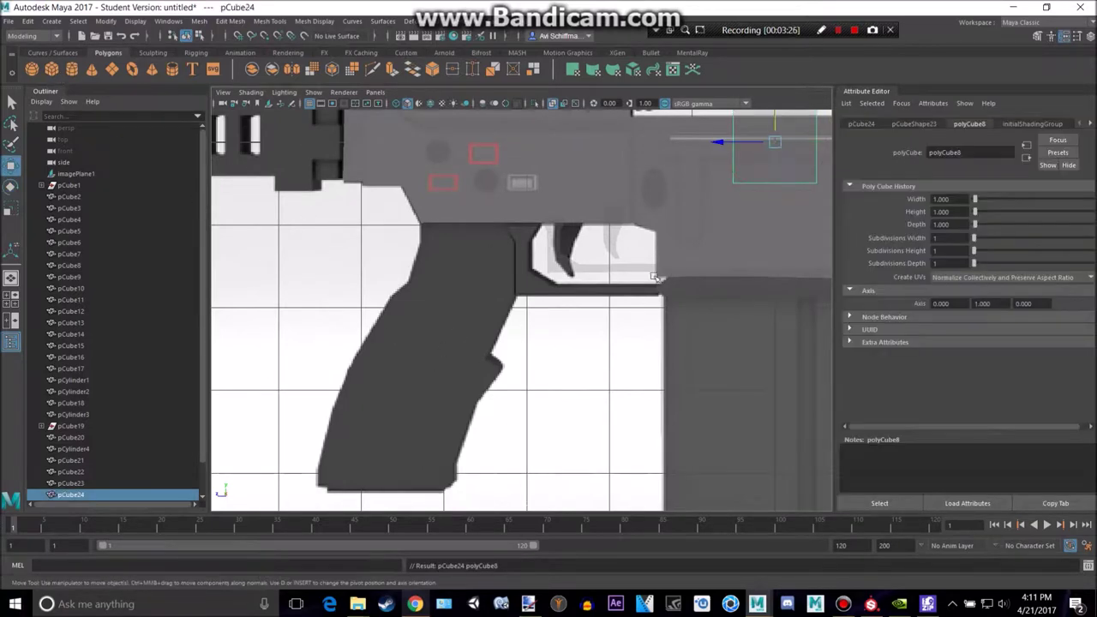
pyautogui.moveTo(776, 143); pyautogui.dragTo(461, 262)
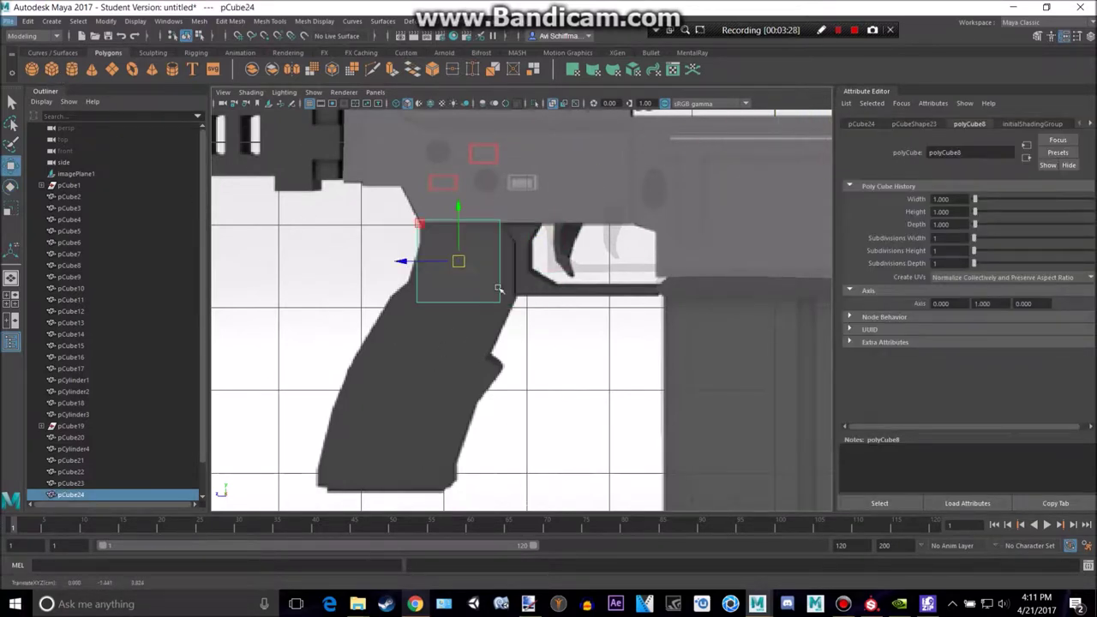
# Widen the cube along its length and align it with the top of the pistol grip beneath the receiver.
pyautogui.scroll(-4, 513, 354)
pyautogui.scroll(7, 511, 359)
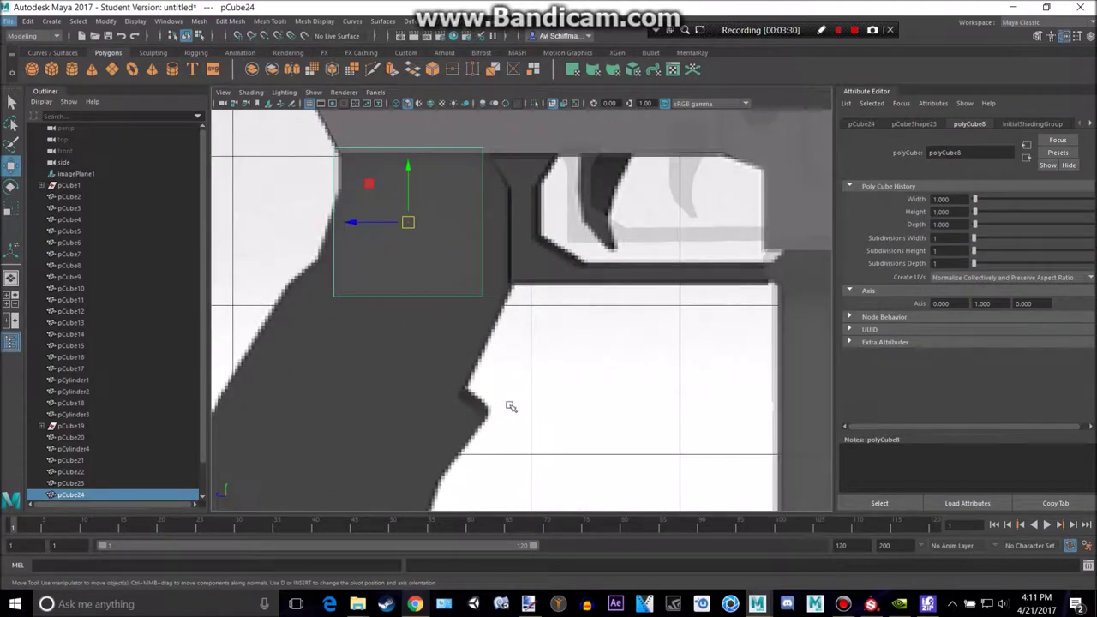
pyautogui.scroll(-4, 510, 406)
pyautogui.scroll(4, 509, 377)
pyautogui.keyDown('alt'); pyautogui.moveTo(504, 295); pyautogui.dragTo(517, 353, button='middle'); pyautogui.keyUp('alt')
pyautogui.scroll(1, 496, 313)
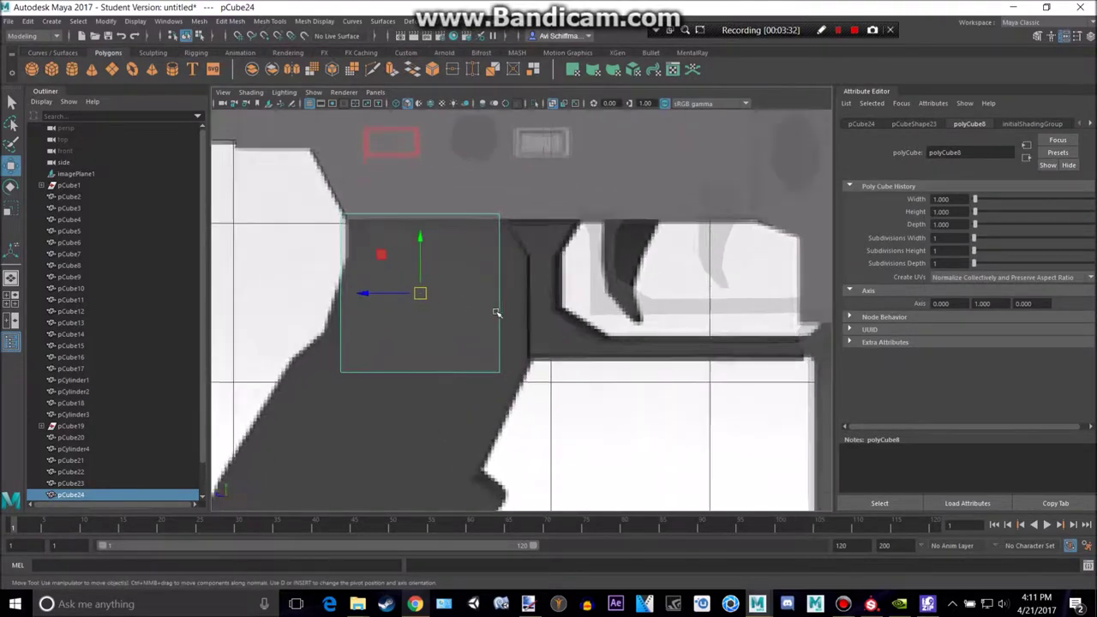
pyautogui.scroll(2, 496, 314)
pyautogui.moveTo(395, 288); pyautogui.dragTo(425, 294)
pyautogui.press('r')
pyautogui.press('w')
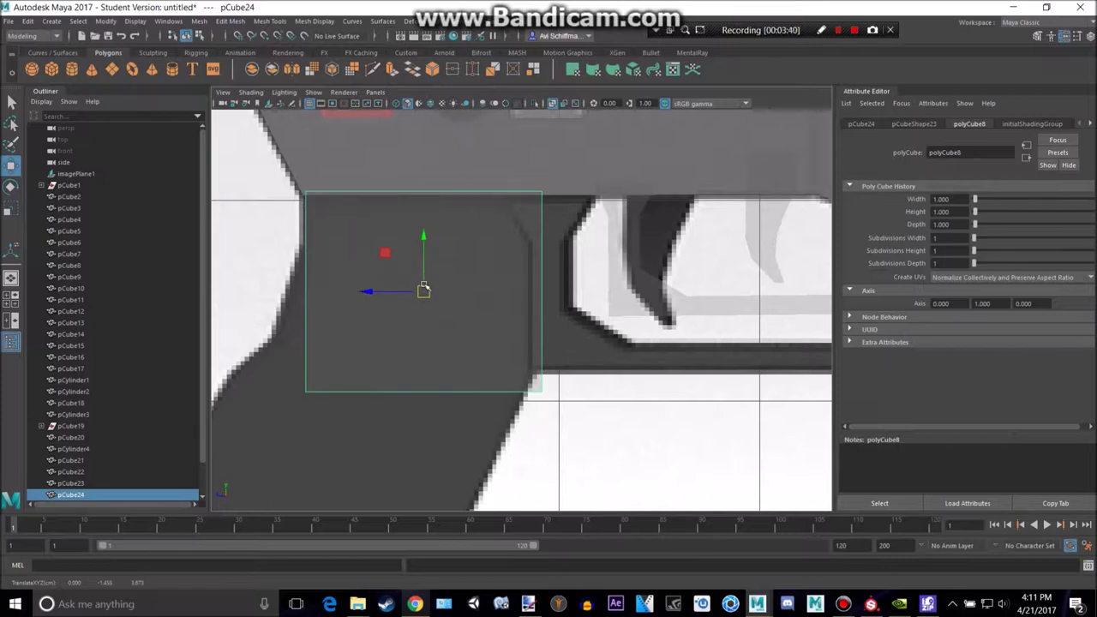
pyautogui.moveTo(426, 292); pyautogui.dragTo(427, 290)
# Move the cube's lower rear vertices onto the grip's back edge and its lower front vertices to the trigger guard's lower corner.
pyautogui.keyDown('alt'); pyautogui.moveTo(389, 317); pyautogui.dragTo(430, 265, button='middle'); pyautogui.keyUp('alt')
pyautogui.moveTo(403, 266); pyautogui.dragTo(352, 259, button='right')
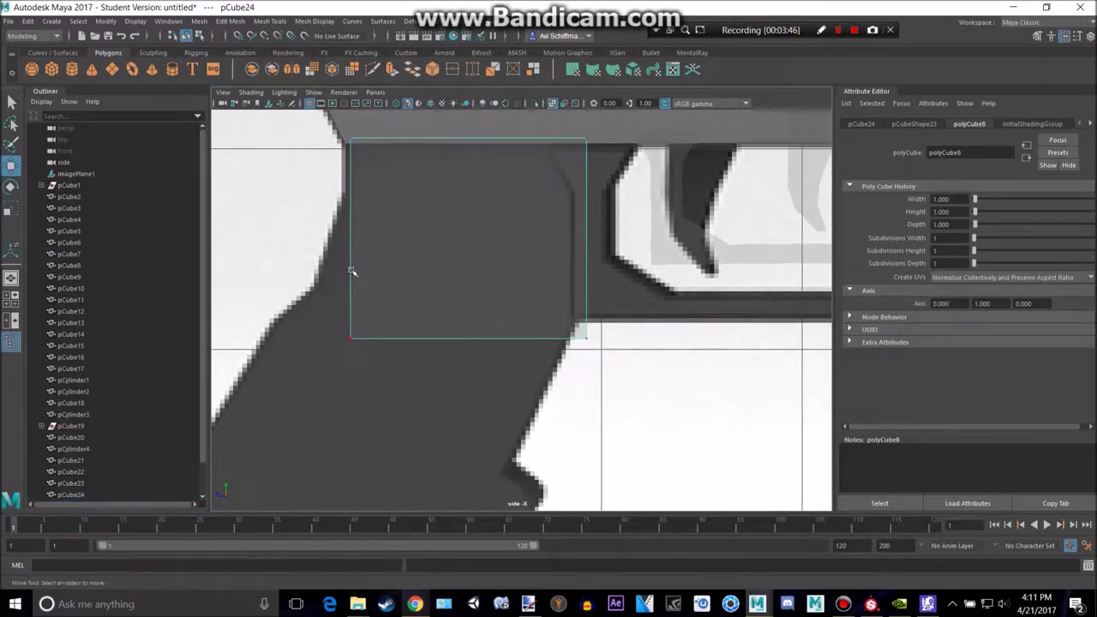
pyautogui.moveTo(398, 369); pyautogui.dragTo(330, 319)
pyautogui.moveTo(351, 338); pyautogui.dragTo(342, 194)
pyautogui.moveTo(522, 295); pyautogui.dragTo(596, 361)
pyautogui.moveTo(586, 338); pyautogui.dragTo(574, 322)
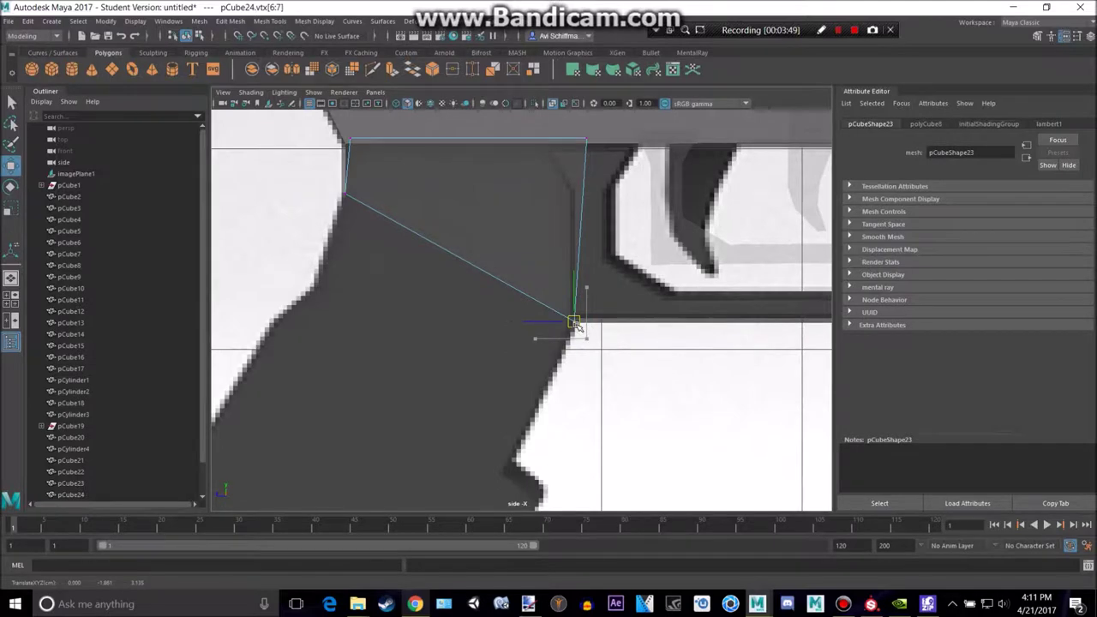
# Check the block in perspective and raise its lower front vertices level with the lower rear ones.
pyautogui.press('space')
pyautogui.press('space')
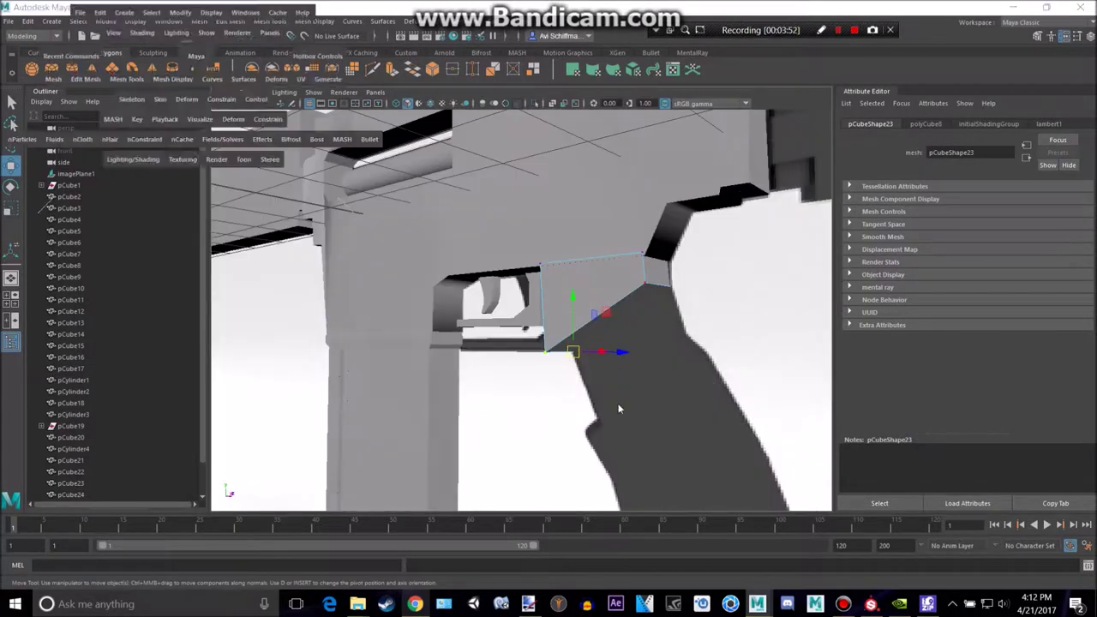
pyautogui.press('space')
pyautogui.press('space')
pyautogui.moveTo(578, 264); pyautogui.dragTo(598, 140)
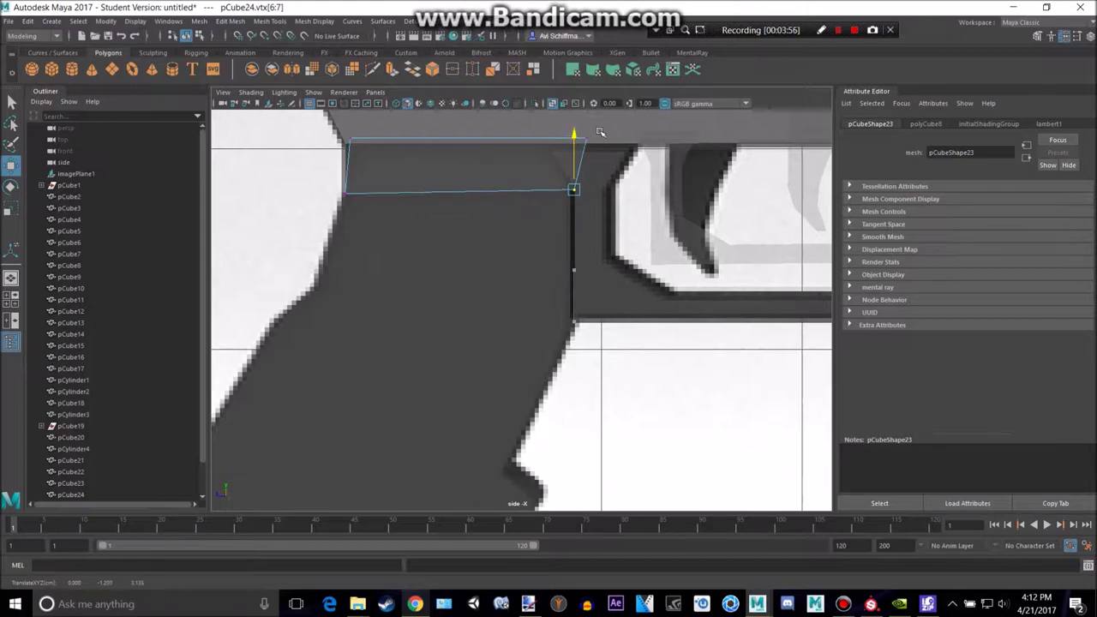
# Select only the grip block's bottom face and extrude it 0.436 downward.
pyautogui.keyDown('alt'); pyautogui.moveTo(602, 135); pyautogui.dragTo(612, 193, button='middle'); pyautogui.keyUp('alt')
pyautogui.moveTo(504, 245); pyautogui.dragTo(506, 276, button='right')
pyautogui.moveTo(355, 239); pyautogui.dragTo(692, 313)
pyautogui.click(785, 264)
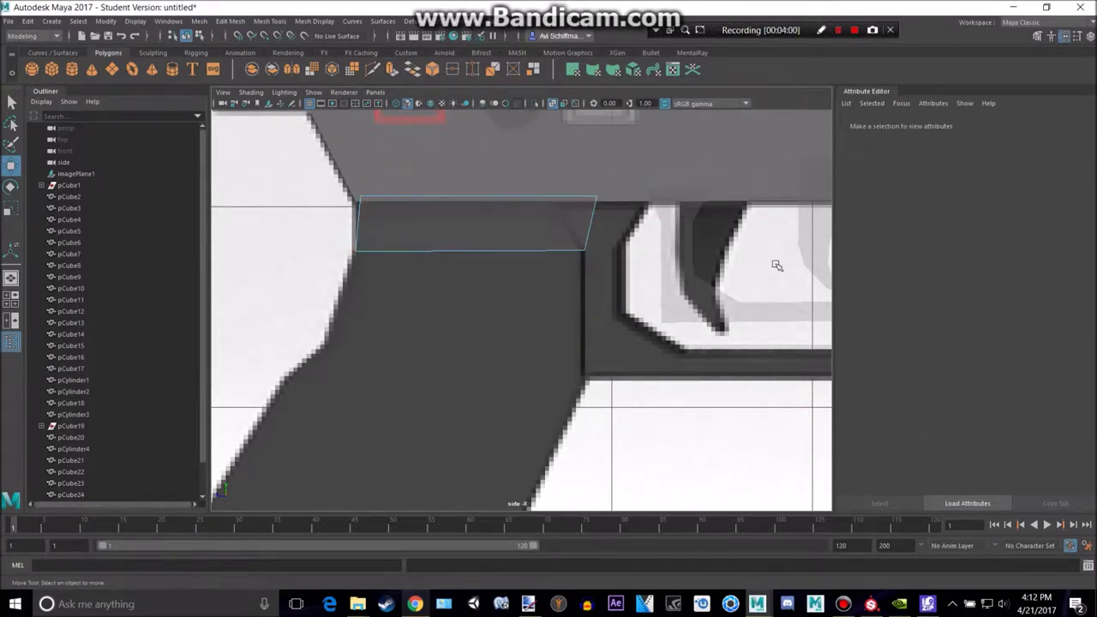
pyautogui.moveTo(325, 240); pyautogui.dragTo(754, 348)
pyautogui.moveTo(655, 244); pyautogui.dragTo(710, 281)
pyautogui.moveTo(665, 250); pyautogui.dragTo(663, 295)
pyautogui.moveTo(666, 242); pyautogui.dragTo(665, 235)
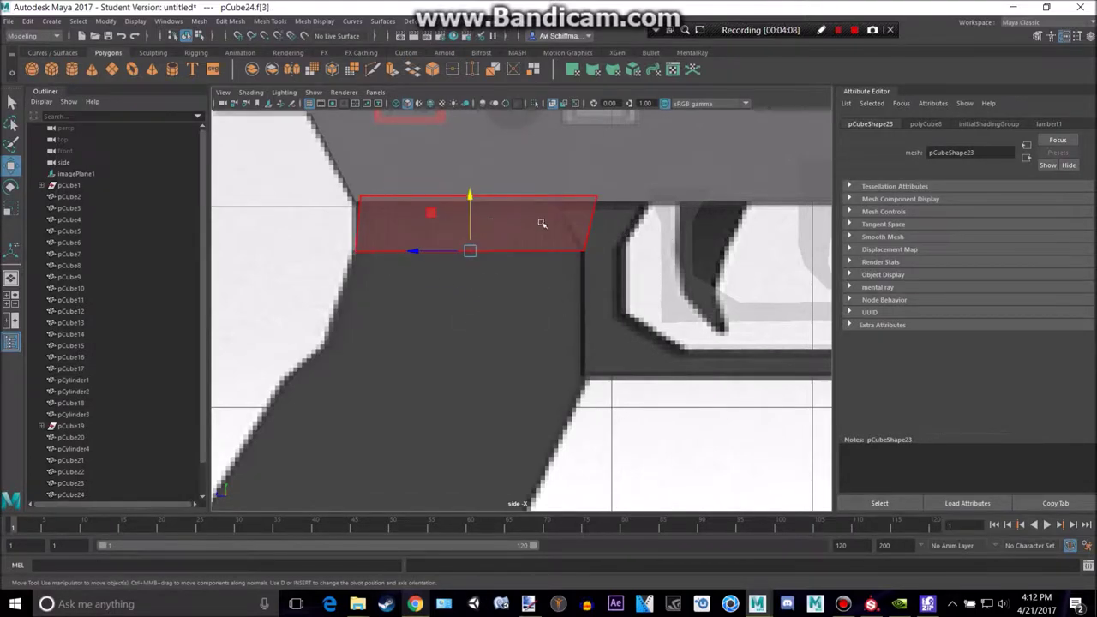
pyautogui.hotkey('ctrl', 'e')
pyautogui.moveTo(466, 287); pyautogui.dragTo(460, 375)
# Extrude the grip's bottom face further down to the level of the trigger guard's lower edge.
pyautogui.keyDown('alt'); pyautogui.moveTo(609, 347); pyautogui.dragTo(643, 153, button='middle'); pyautogui.keyUp('alt')
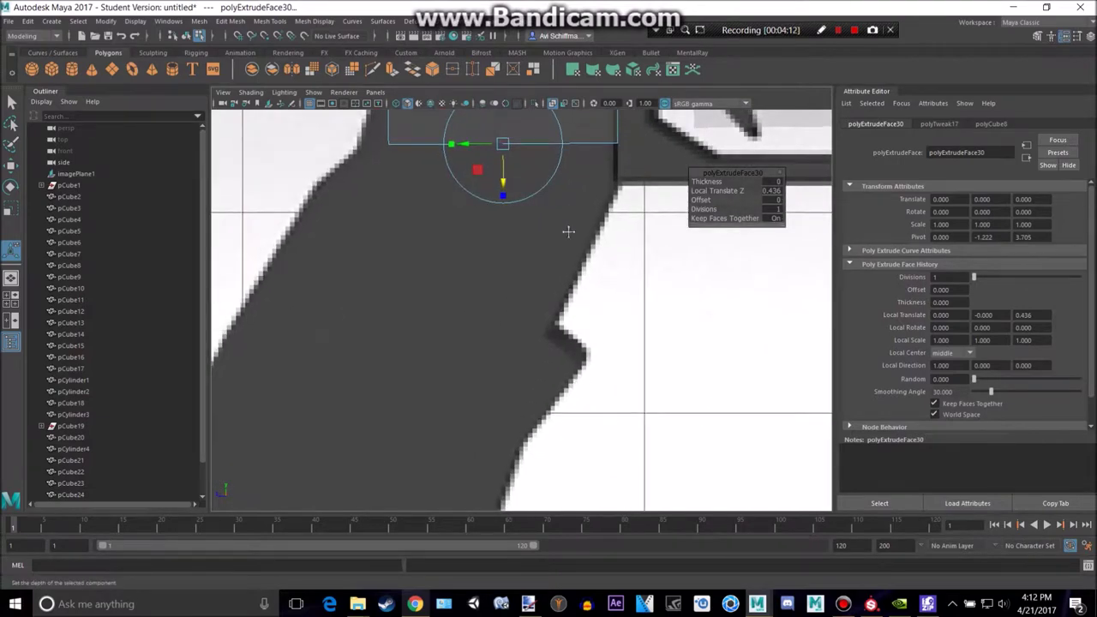
pyautogui.keyDown('alt'); pyautogui.moveTo(568, 231); pyautogui.dragTo(550, 311, button='middle'); pyautogui.keyUp('alt')
pyautogui.keyDown('alt'); pyautogui.moveTo(581, 254); pyautogui.dragTo(557, 272, button='middle'); pyautogui.keyUp('alt')
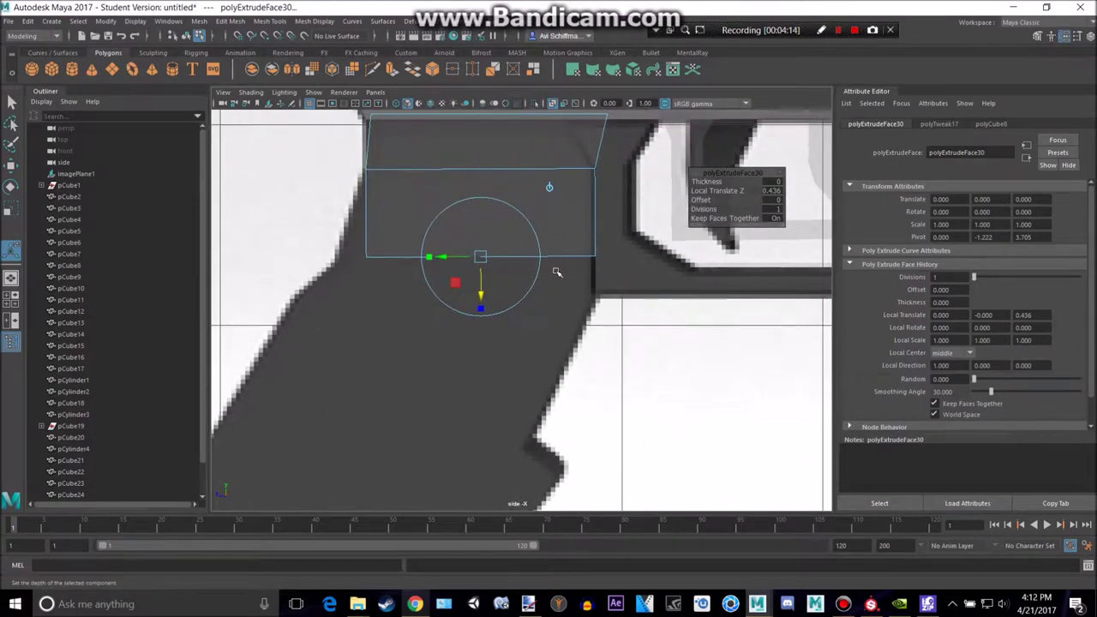
pyautogui.moveTo(485, 269); pyautogui.dragTo(480, 313)
pyautogui.hotkey('ctrl', 'z')
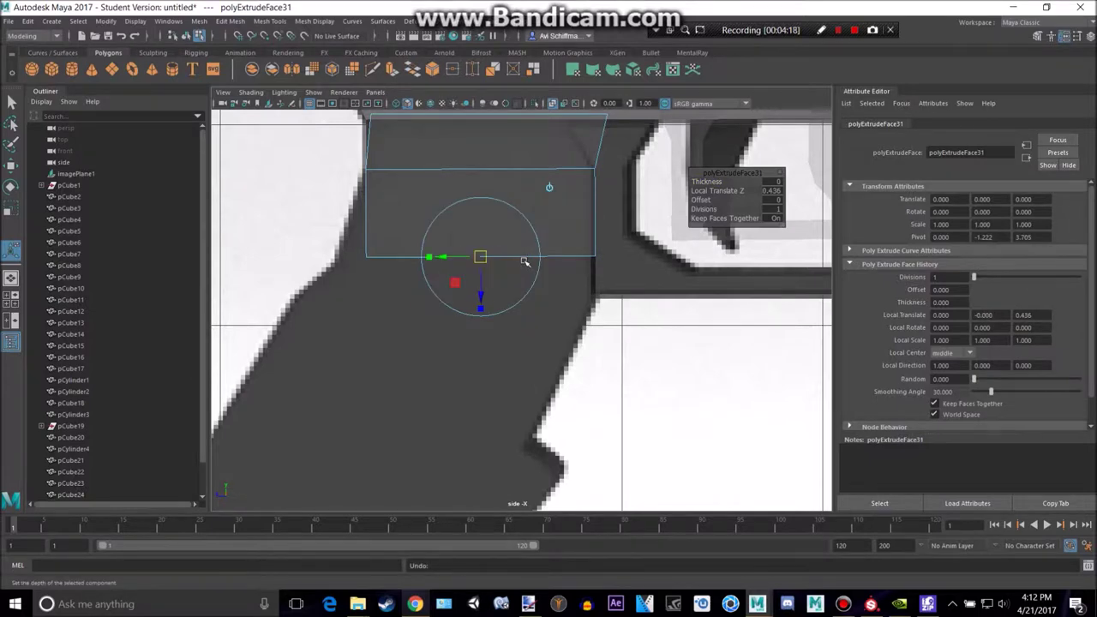
pyautogui.moveTo(482, 264); pyautogui.dragTo(480, 289)
pyautogui.hotkey('ctrl', 'z')
# Extrude the grip's bottom face diagonally to the front notch's inner corner, and again 0.152 down to the notch's tip.
pyautogui.moveTo(486, 265); pyautogui.dragTo(416, 439)
pyautogui.hotkey('ctrl', 'e')
pyautogui.keyDown('alt'); pyautogui.moveTo(507, 360); pyautogui.dragTo(530, 200, button='middle'); pyautogui.keyUp('alt')
pyautogui.hotkey('ctrl', 'e')
pyautogui.moveTo(442, 282); pyautogui.dragTo(482, 310)
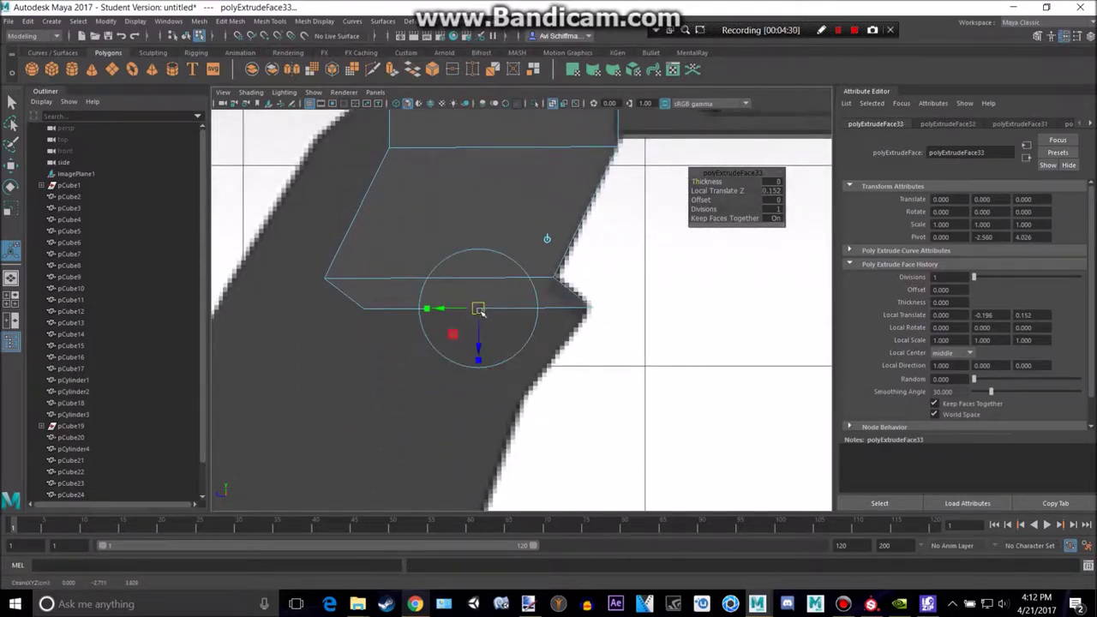
# Extrude the bottom face 0.446 down and 0.365 backward to follow the grip's front edge below the notch.
pyautogui.keyDown('alt'); pyautogui.moveTo(481, 310); pyautogui.dragTo(526, 233, button='middle'); pyautogui.keyUp('alt')
pyautogui.moveTo(503, 206); pyautogui.dragTo(486, 236)
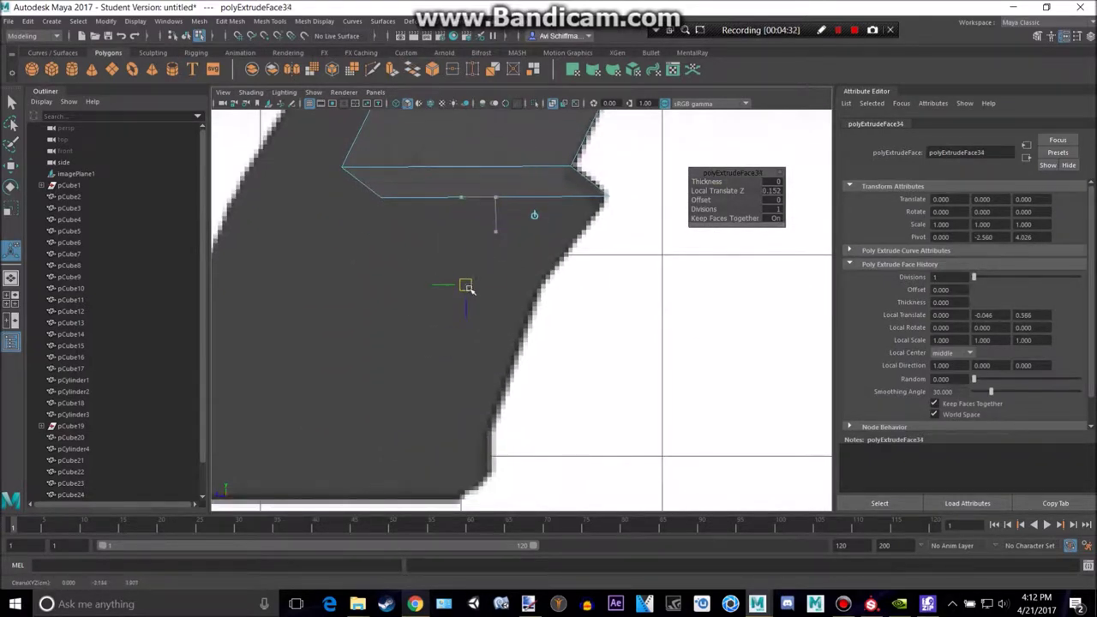
pyautogui.hotkey('ctrl', 'z')
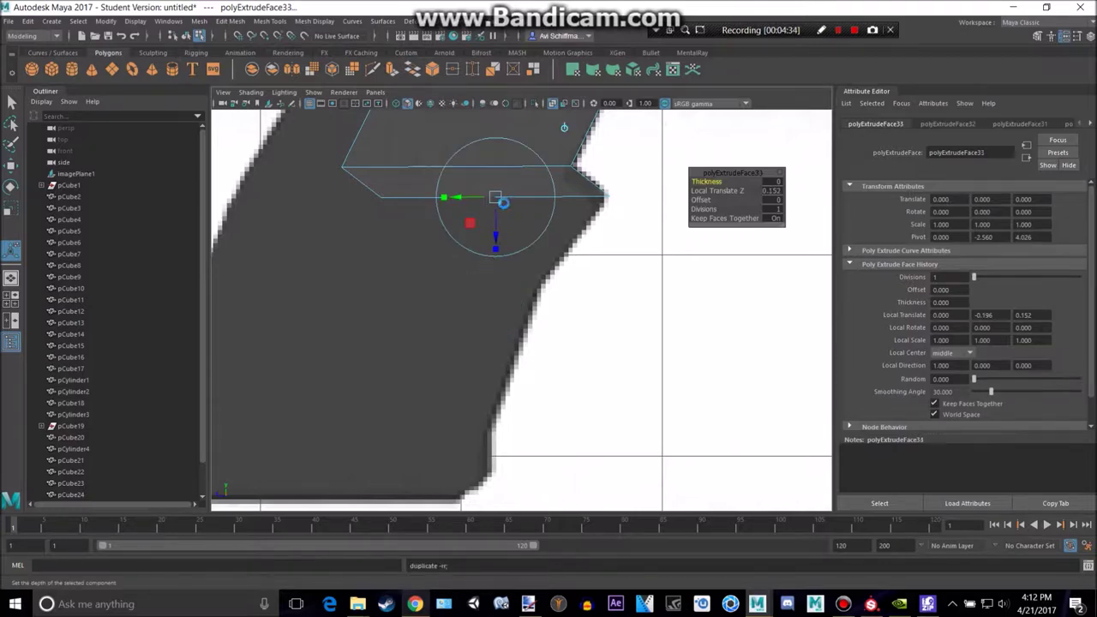
pyautogui.moveTo(501, 200); pyautogui.dragTo(425, 290)
pyautogui.hotkey('ctrl', 'z')
pyautogui.keyDown('alt'); pyautogui.moveTo(507, 315); pyautogui.dragTo(531, 244, button='middle'); pyautogui.keyUp('alt')
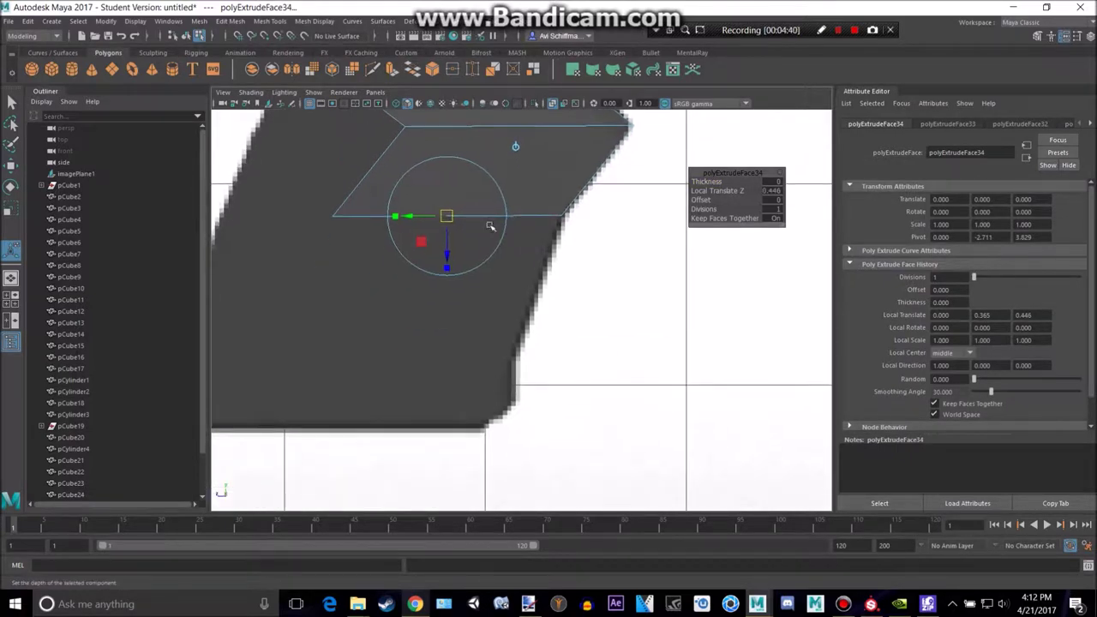
# Undo the extra extrusion attempt and reselect only the grip's bottom end face.
pyautogui.moveTo(446, 219); pyautogui.dragTo(434, 277)
pyautogui.hotkey('ctrl', 'z')
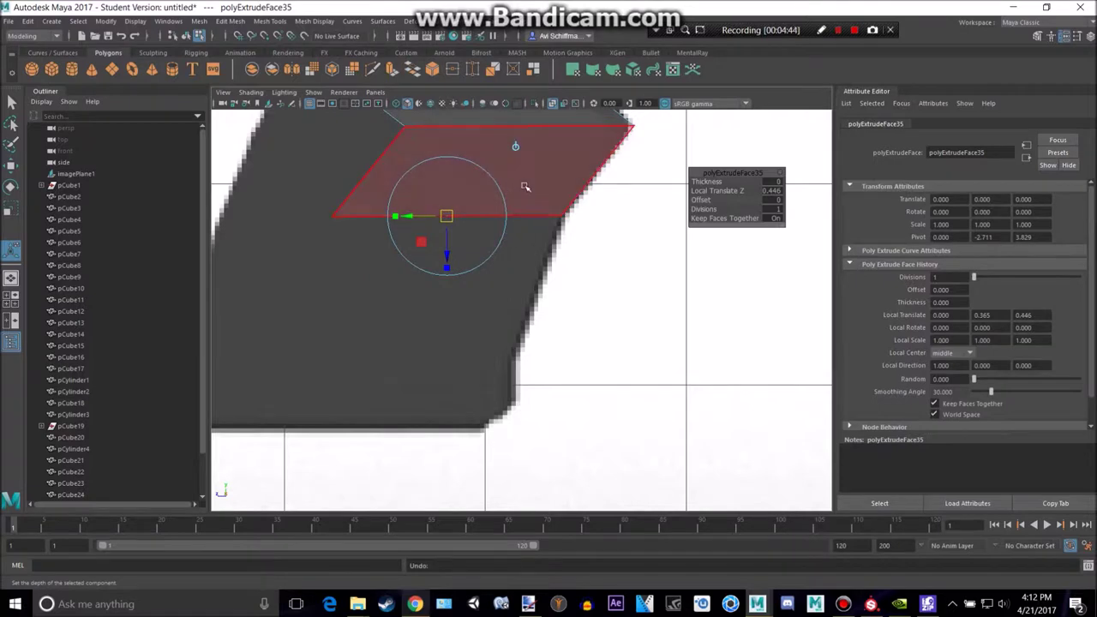
pyautogui.moveTo(407, 193); pyautogui.dragTo(406, 216, button='right')
pyautogui.moveTo(294, 188); pyautogui.dragTo(712, 270)
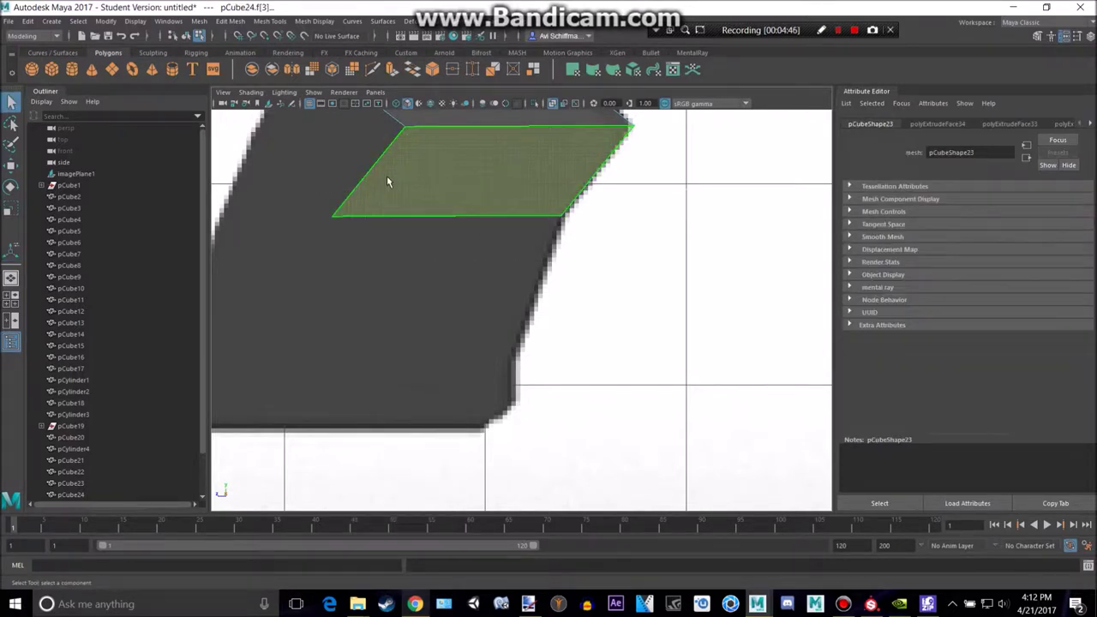
pyautogui.click(663, 206)
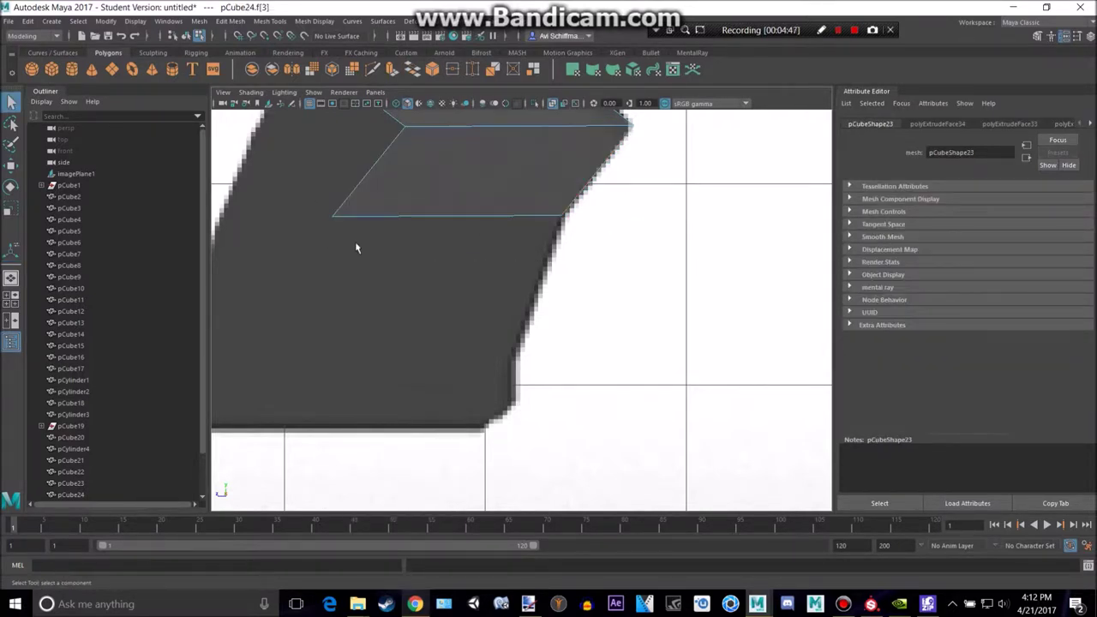
pyautogui.moveTo(299, 194); pyautogui.dragTo(534, 299)
pyautogui.keyDown('ctrl'); pyautogui.moveTo(364, 156); pyautogui.dragTo(736, 189); pyautogui.keyUp('ctrl')
# Check the selected end face of the grip in perspective and return to the side view.
pyautogui.press('space')
pyautogui.press('space')
pyautogui.keyDown('alt'); pyautogui.moveTo(653, 248); pyautogui.dragTo(673, 229); pyautogui.keyUp('alt')
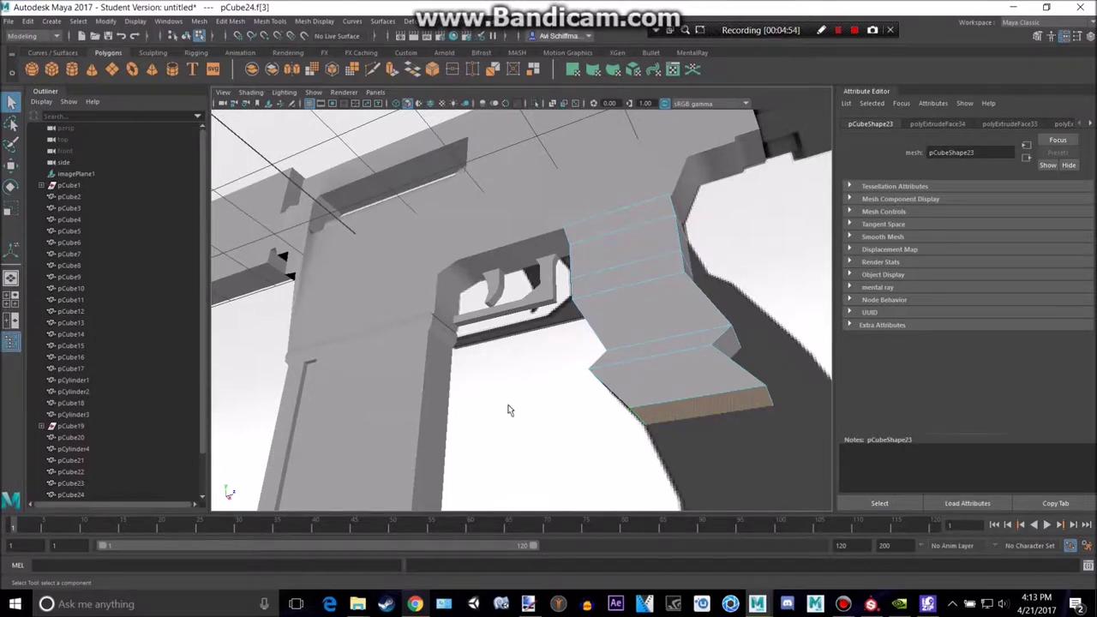
pyautogui.press('space')
pyautogui.press('space')
# Extrude the grip's bottom end face 0.687 down and 0.235 backward along the reference's front edge.
pyautogui.press('w')
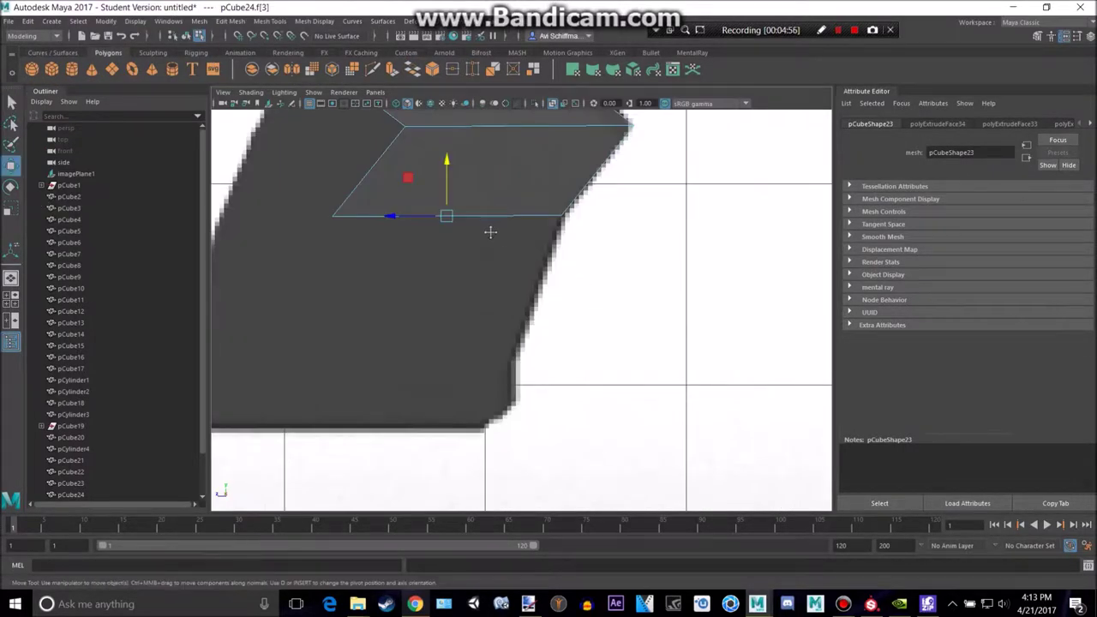
pyautogui.keyDown('alt'); pyautogui.moveTo(489, 230); pyautogui.dragTo(493, 238, button='middle'); pyautogui.keyUp('alt')
pyautogui.moveTo(452, 226); pyautogui.dragTo(434, 308)
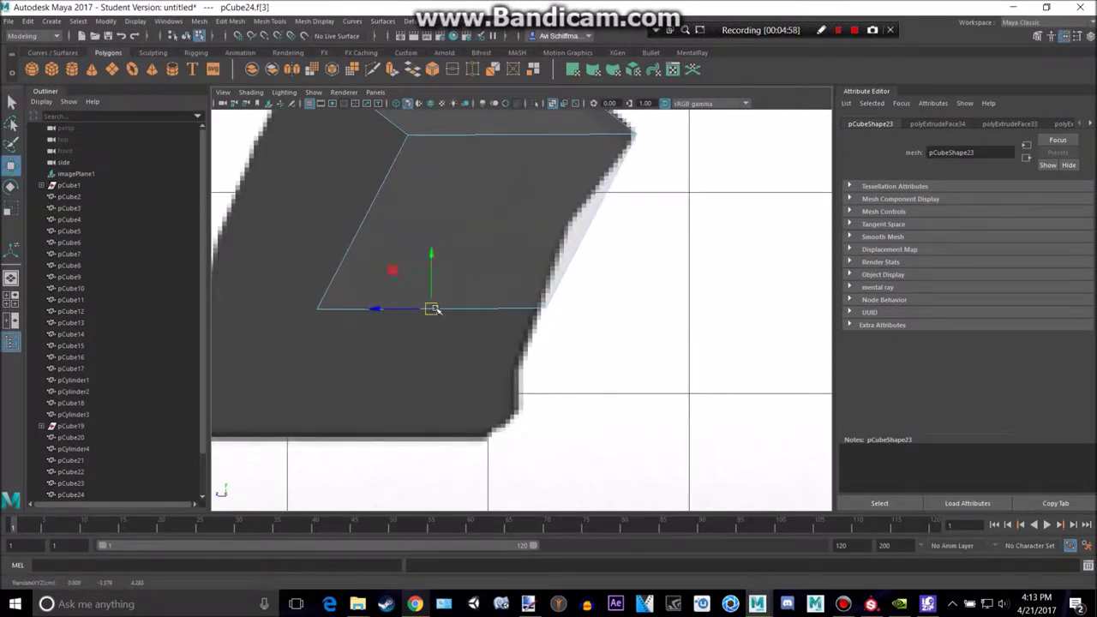
pyautogui.hotkey('ctrl', 'z')
pyautogui.hotkey('ctrl', 'e')
pyautogui.moveTo(451, 226); pyautogui.dragTo(406, 368)
pyautogui.keyDown('alt'); pyautogui.moveTo(472, 340); pyautogui.dragTo(497, 261, button='middle'); pyautogui.keyUp('alt')
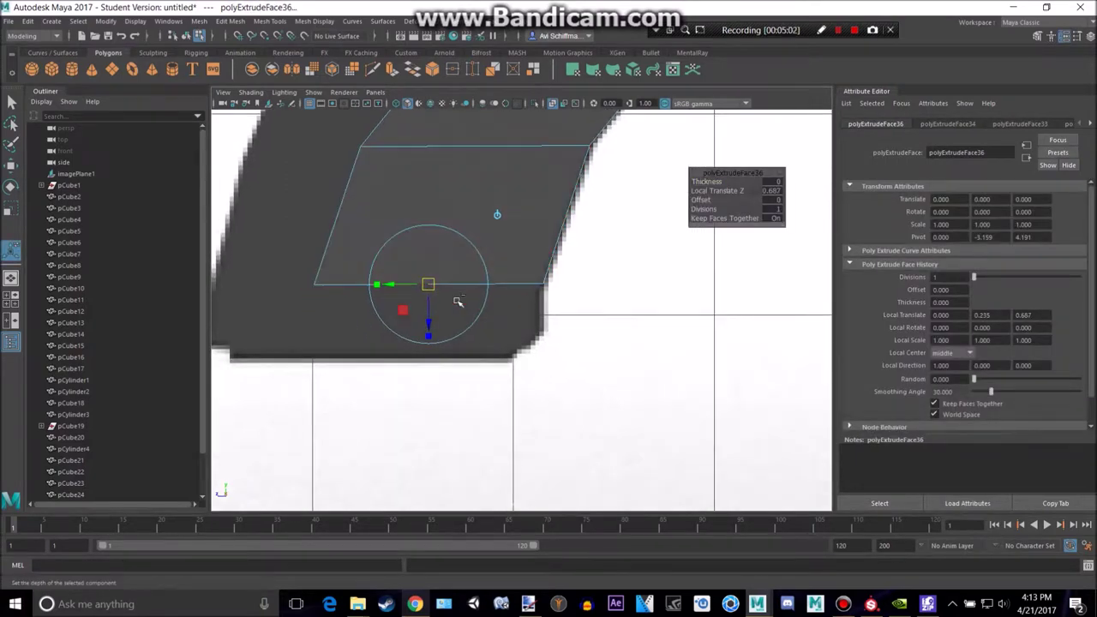
# Extrude the end face two more times to follow the grip's lower front corner down to its base.
pyautogui.moveTo(434, 286); pyautogui.dragTo(397, 360)
pyautogui.hotkey('ctrl', 'e')
pyautogui.keyDown('alt'); pyautogui.moveTo(451, 338); pyautogui.dragTo(594, 333, button='middle'); pyautogui.keyUp('alt')
# Move the lowest rear vertices of the grip out to the stepped bottom rear corner in the reference.
pyautogui.moveTo(472, 265); pyautogui.dragTo(422, 268, button='right')
pyautogui.moveTo(448, 380); pyautogui.dragTo(370, 359)
pyautogui.press('w')
pyautogui.moveTo(428, 317); pyautogui.dragTo(373, 345)
pyautogui.moveTo(436, 258); pyautogui.dragTo(345, 343)
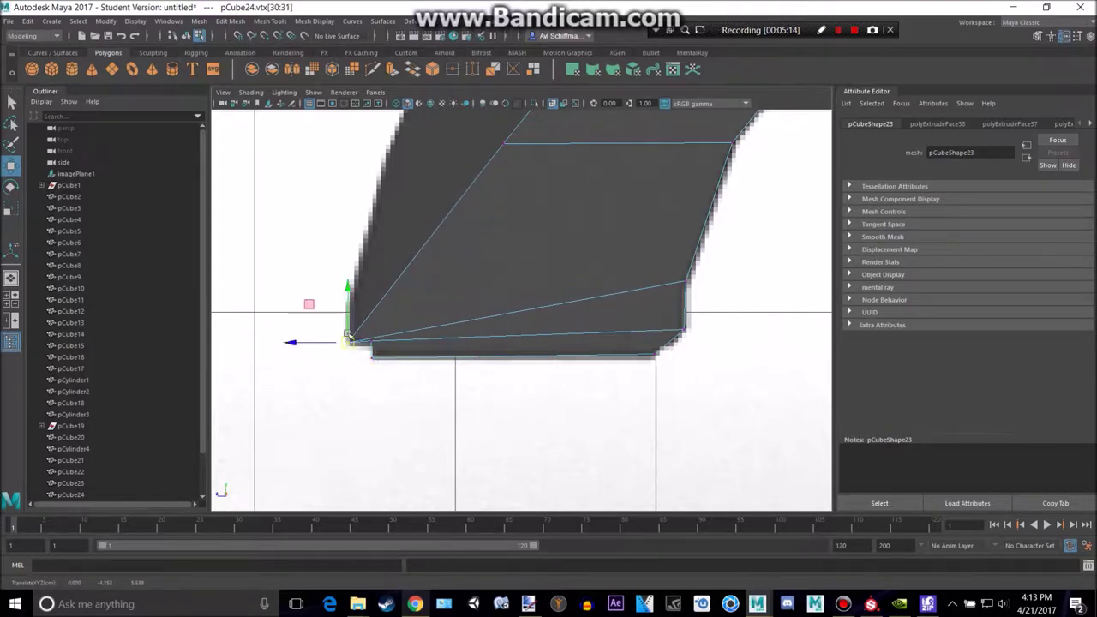
# Pull the rear vertices along the middle of the grip back onto the reference's rear outline.
pyautogui.keyDown('alt'); pyautogui.moveTo(493, 165); pyautogui.dragTo(471, 282, button='middle'); pyautogui.keyUp('alt')
pyautogui.moveTo(495, 277); pyautogui.dragTo(359, 293)
pyautogui.keyDown('alt'); pyautogui.moveTo(484, 215); pyautogui.dragTo(476, 316, button='middle'); pyautogui.keyUp('alt')
pyautogui.moveTo(505, 313); pyautogui.dragTo(360, 313)
pyautogui.keyDown('alt'); pyautogui.moveTo(497, 279); pyautogui.dragTo(490, 370, button='middle'); pyautogui.keyUp('alt')
pyautogui.moveTo(435, 354); pyautogui.dragTo(417, 305)
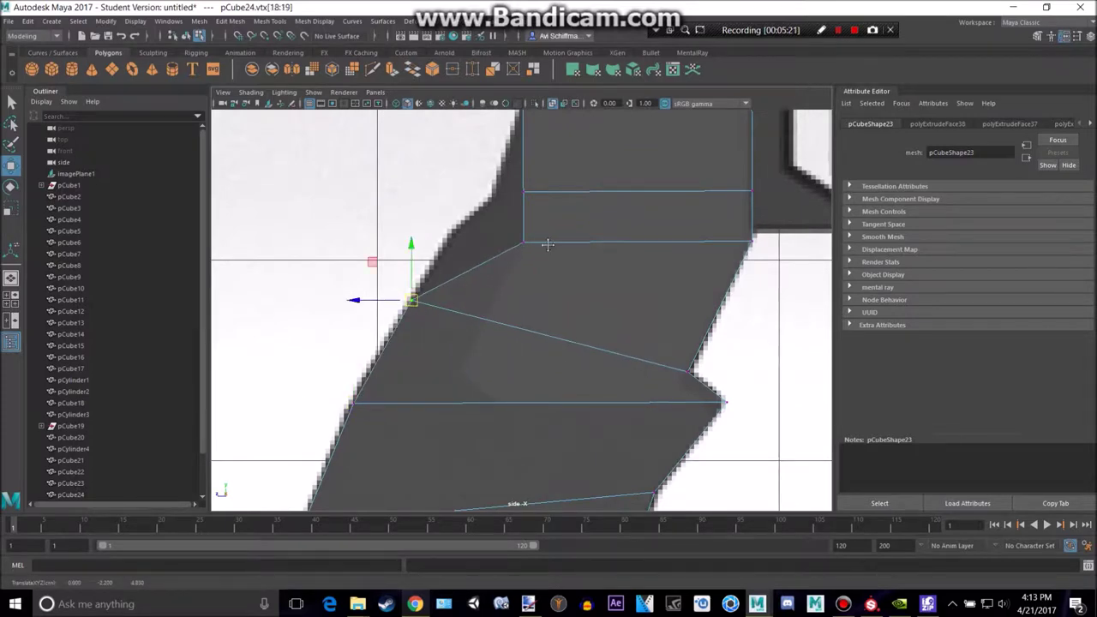
# Move the two upper rear vertex pairs onto the curved outline behind the top of the grip.
pyautogui.keyDown('alt'); pyautogui.moveTo(548, 245); pyautogui.dragTo(512, 357, button='middle'); pyautogui.keyUp('alt')
pyautogui.moveTo(508, 326); pyautogui.dragTo(461, 301)
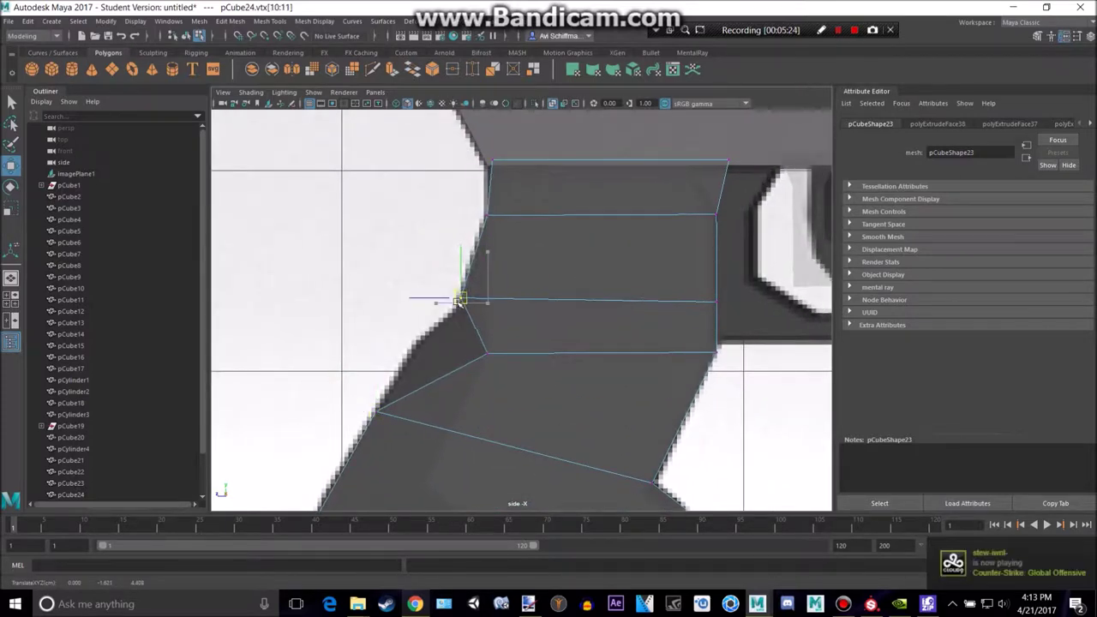
pyautogui.moveTo(478, 340); pyautogui.dragTo(417, 353)
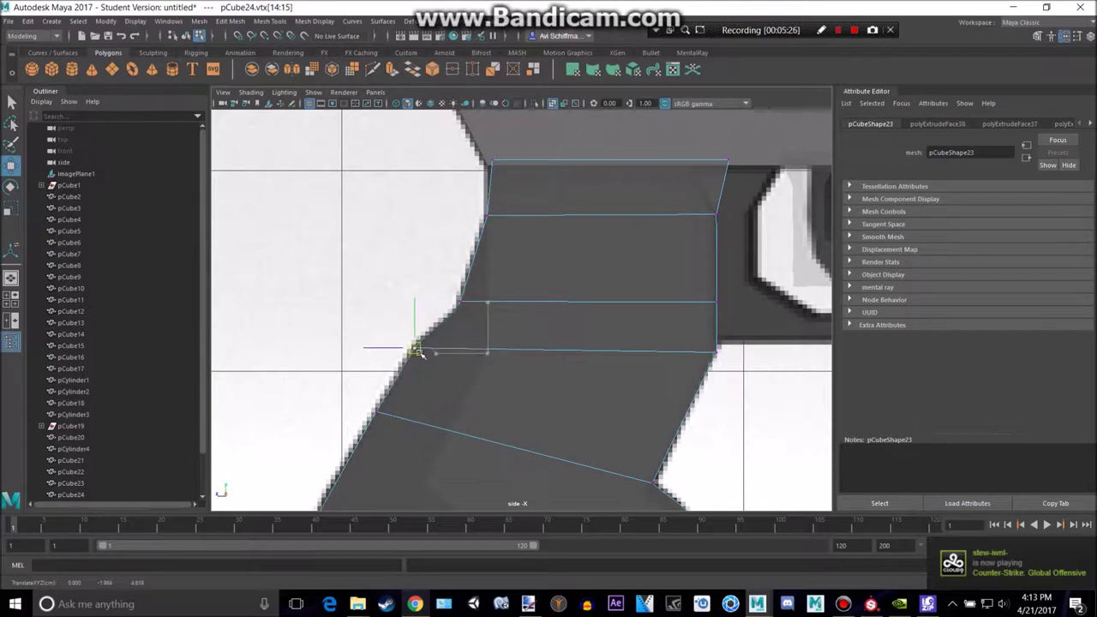
# Leave vertex editing on the grip and hide the reference image plane in the perspective view.
pyautogui.scroll(-6, 490, 353)
pyautogui.scroll(1, 557, 344)
pyautogui.press('space')
pyautogui.press('space')
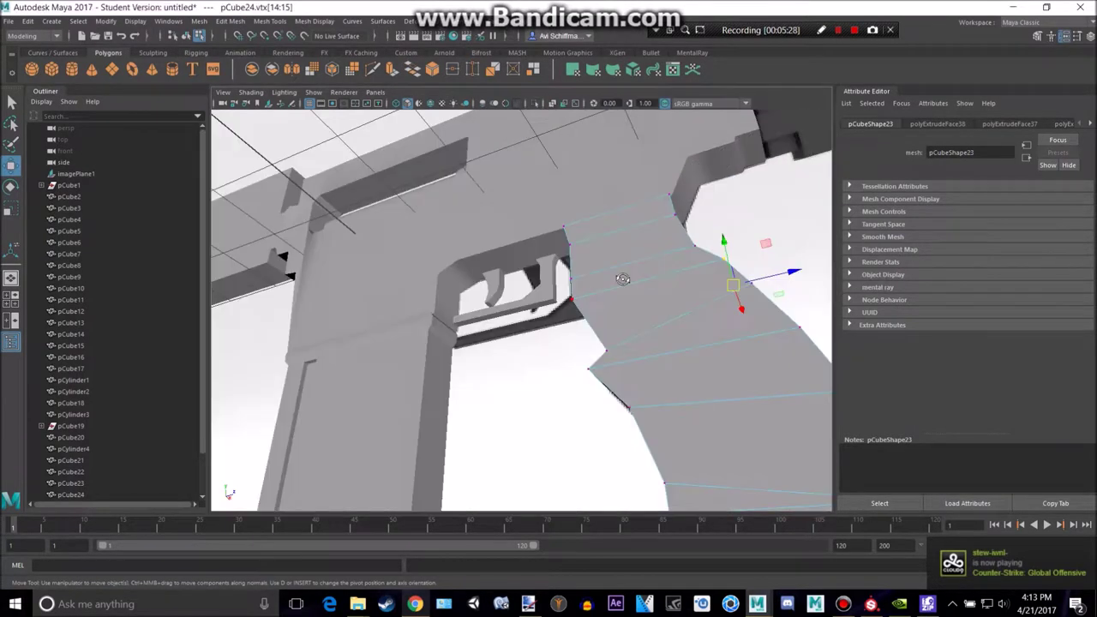
pyautogui.keyDown('alt'); pyautogui.moveTo(631, 282); pyautogui.dragTo(579, 319); pyautogui.keyUp('alt')
pyautogui.scroll(-7, 576, 324)
pyautogui.click(728, 195)
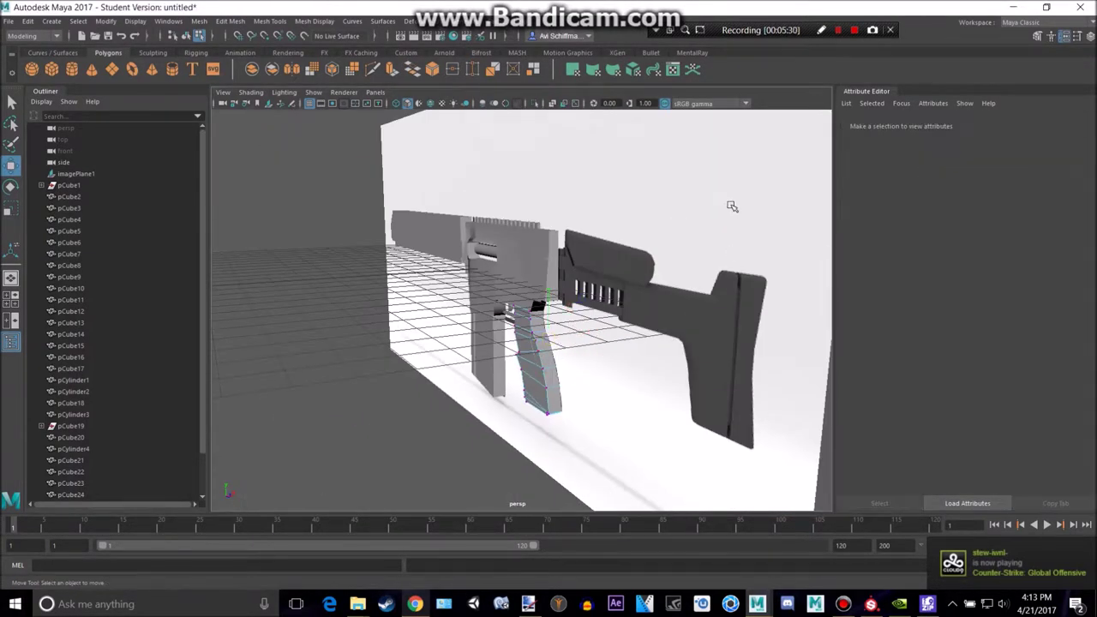
pyautogui.moveTo(542, 354); pyautogui.dragTo(594, 246, button='right')
pyautogui.click(652, 185)
pyautogui.hotkey('ctrl', 'h')
# Select the pistol grip and preview it with smooth mesh display.
pyautogui.scroll(5, 603, 272)
pyautogui.keyDown('alt'); pyautogui.moveTo(593, 292); pyautogui.dragTo(670, 292); pyautogui.keyUp('alt')
pyautogui.click(646, 348)
pyautogui.press('3')
pyautogui.click(715, 306)
pyautogui.click(638, 364)
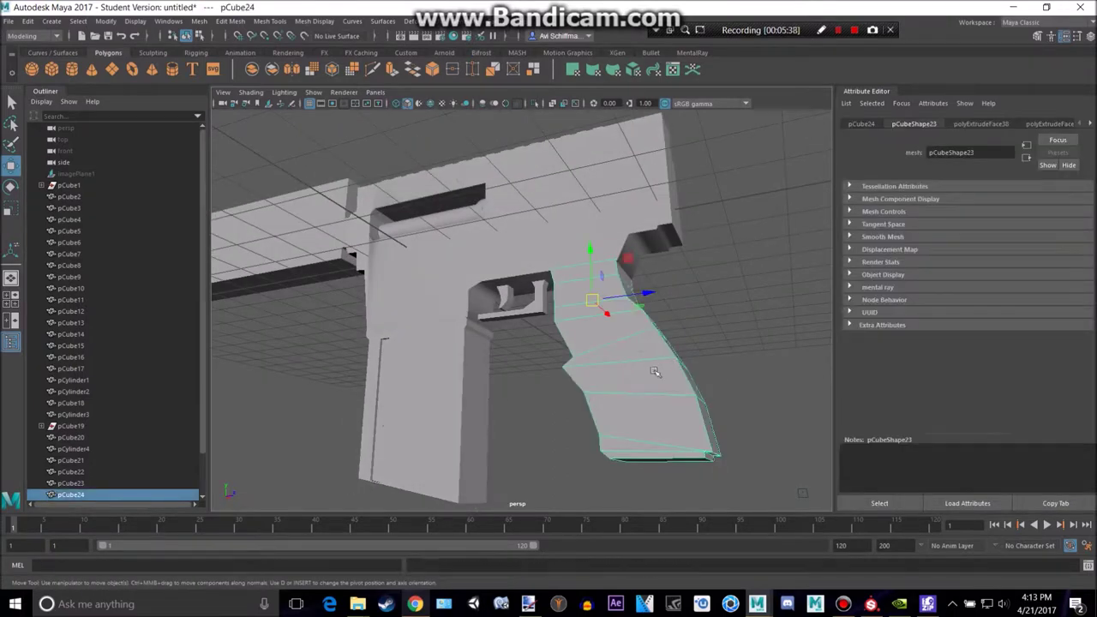
pyautogui.press('3')
# Move the smoothed grip down away from the receiver, try moving the leftover block above it, and undo that move.
pyautogui.moveTo(591, 252); pyautogui.dragTo(594, 362)
pyautogui.keyDown('alt'); pyautogui.moveTo(645, 332); pyautogui.dragTo(682, 341); pyautogui.keyUp('alt')
pyautogui.click(624, 352)
pyautogui.moveTo(596, 274); pyautogui.dragTo(596, 323)
pyautogui.hotkey('ctrl', 'z')
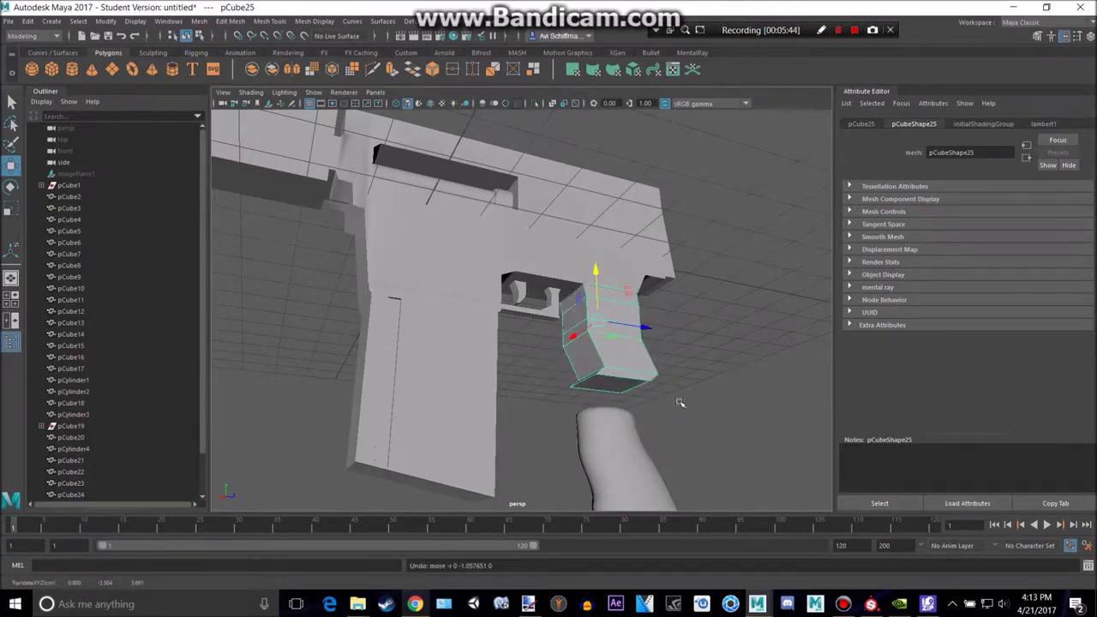
# Try duplicating the lowered grip, undo the duplicate, and return the grip to unsmoothed display.
pyautogui.keyDown('alt'); pyautogui.moveTo(681, 403); pyautogui.dragTo(667, 333); pyautogui.keyUp('alt')
pyautogui.click(586, 394)
pyautogui.hotkey('ctrl', 'z')
pyautogui.click(599, 392)
pyautogui.hotkey('ctrl', 'd')
pyautogui.hotkey('ctrl', 'z')
pyautogui.press('1')
# Try shifting the parts below the receiver downward to separate the lowered grip from the leftover block.
pyautogui.keyDown('alt'); pyautogui.moveTo(609, 322); pyautogui.dragTo(413, 389); pyautogui.keyUp('alt')
pyautogui.moveTo(517, 239); pyautogui.dragTo(514, 313)
pyautogui.hotkey('ctrl', 'z')
pyautogui.moveTo(514, 235); pyautogui.dragTo(516, 346)
pyautogui.keyDown('alt'); pyautogui.moveTo(592, 320); pyautogui.dragTo(633, 312); pyautogui.keyUp('alt')
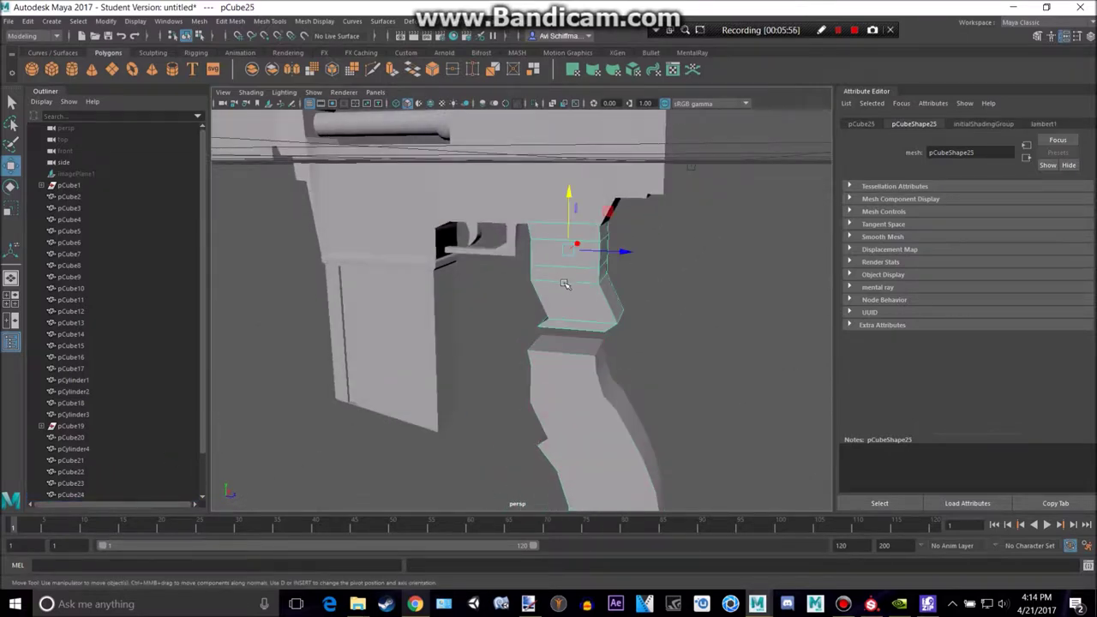
# Delete the leftover block under the receiver and move the grip back up toward it.
pyautogui.press('Delete')
pyautogui.click(584, 341)
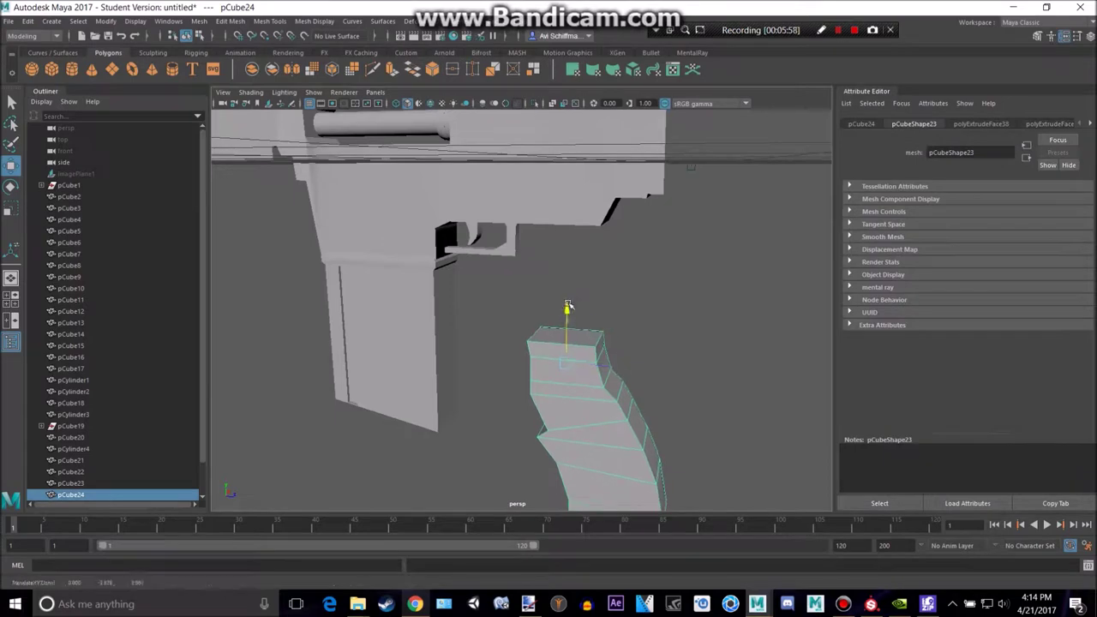
pyautogui.moveTo(567, 307); pyautogui.dragTo(581, 268)
# Undo back to the grip's original position under the receiver and delete the leftover block overlapping its top.
pyautogui.hotkey('ctrl', 'z')
pyautogui.hotkey('ctrl', 'z')
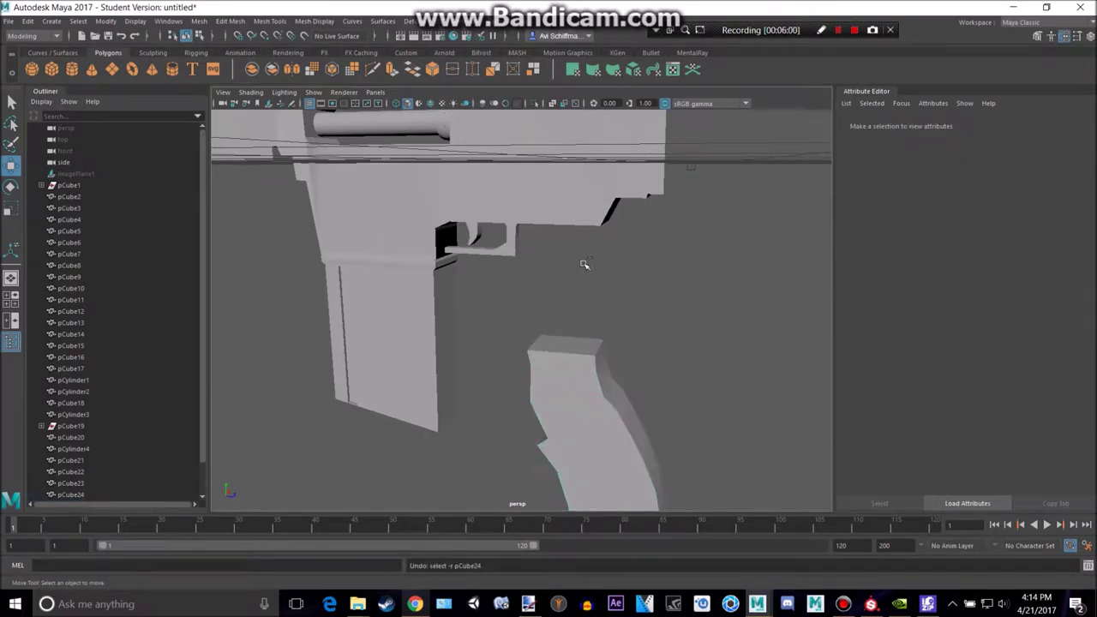
pyautogui.hotkey('ctrl', 'z')
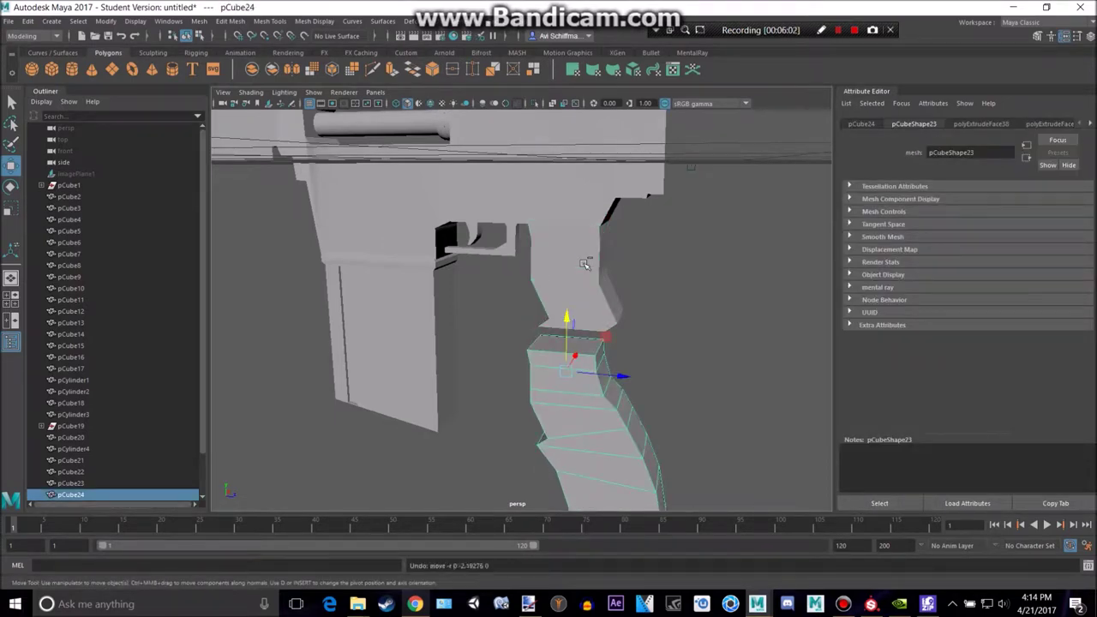
pyautogui.hotkey('ctrl', 'z')
pyautogui.moveTo(565, 203)
pyautogui.mouseDown()
pyautogui.moveTo(564, 303)
pyautogui.moveTo(570, 207)
pyautogui.moveTo(595, 180)
pyautogui.moveTo(656, 166)
pyautogui.moveTo(551, 202)
pyautogui.mouseUp()
pyautogui.press('Delete')
# Preview the grip with smooth mesh display from another angle and return it to unsmoothed display.
pyautogui.click(578, 362)
pyautogui.press('3')
pyautogui.click(654, 251)
pyautogui.keyDown('alt'); pyautogui.moveTo(655, 251); pyautogui.dragTo(761, 238); pyautogui.keyUp('alt')
pyautogui.click(615, 281)
pyautogui.press('1')
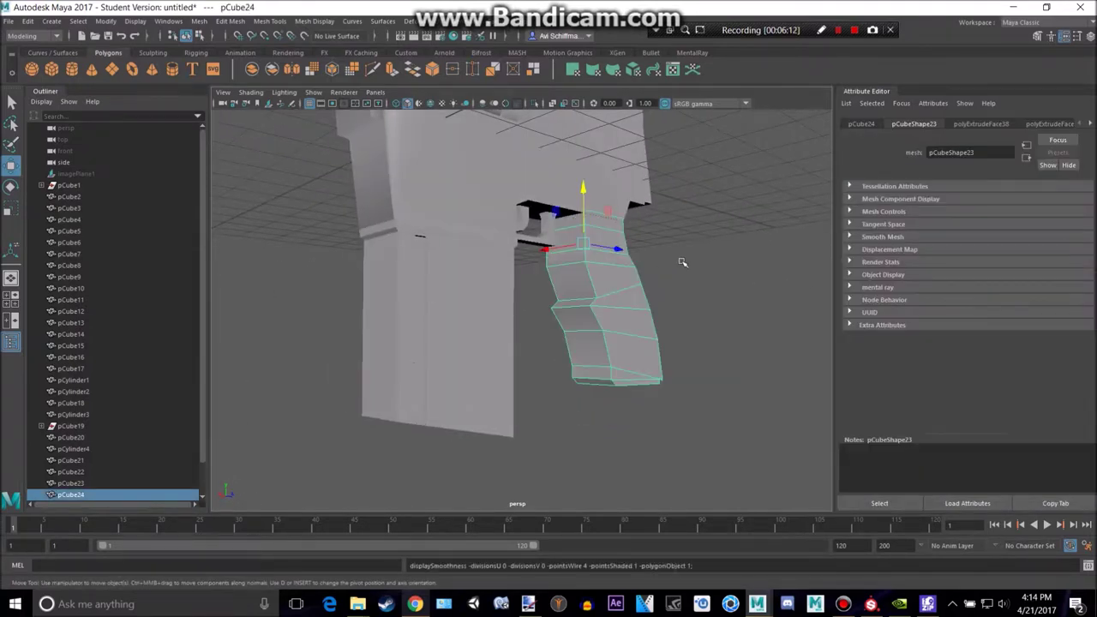
# Select the receiver and handguard body and preview it with smooth mesh display.
pyautogui.scroll(-5, 377, 230)
pyautogui.keyDown('alt'); pyautogui.moveTo(381, 260); pyautogui.dragTo(453, 313, button='middle'); pyautogui.keyUp('alt')
pyautogui.keyDown('alt'); pyautogui.moveTo(635, 287); pyautogui.dragTo(587, 319); pyautogui.keyUp('alt')
pyautogui.click(574, 300)
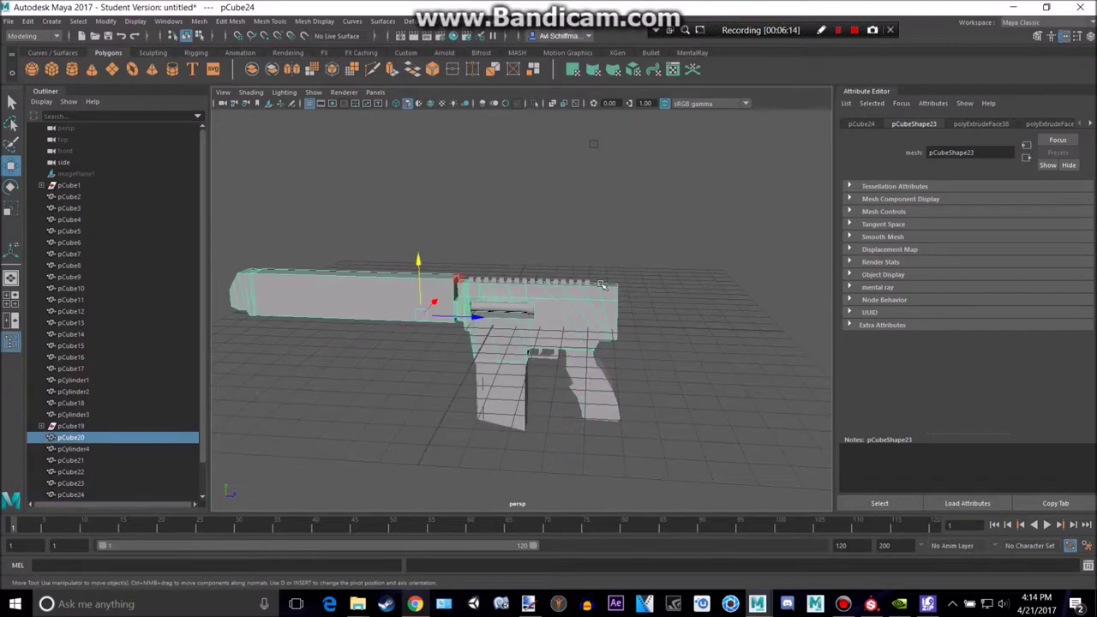
pyautogui.press('3')
pyautogui.click(649, 273)
pyautogui.keyDown('alt'); pyautogui.moveTo(588, 279); pyautogui.dragTo(555, 276); pyautogui.keyUp('alt')
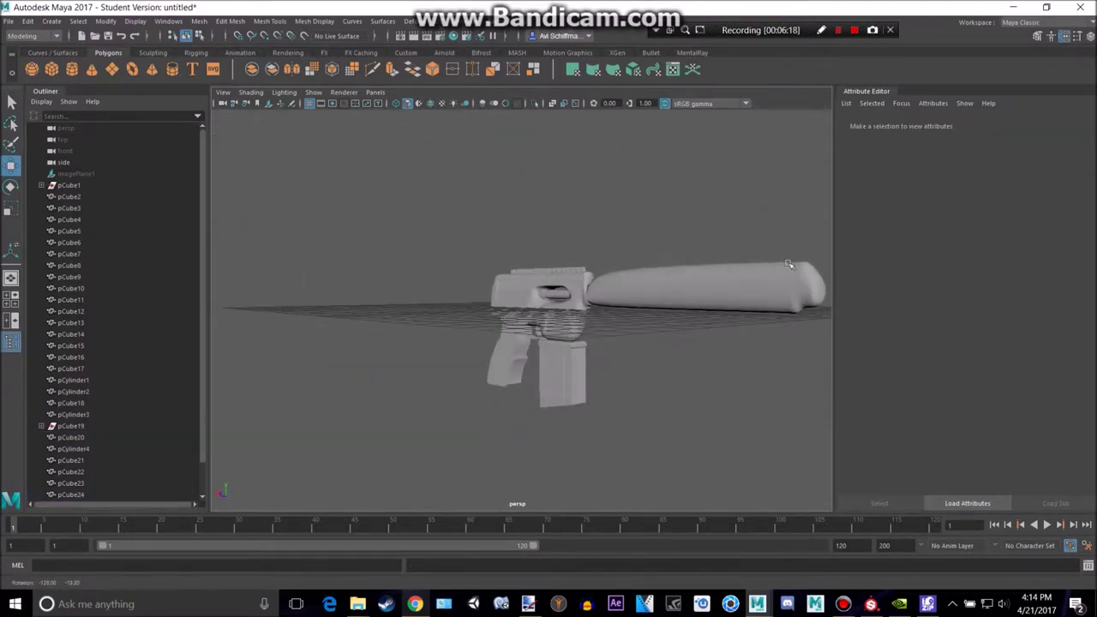
# Inspect the smoothed receiver up close and return the body to unsmoothed display.
pyautogui.scroll(5, 555, 276)
pyautogui.keyDown('alt'); pyautogui.moveTo(473, 274); pyautogui.dragTo(304, 317); pyautogui.keyUp('alt')
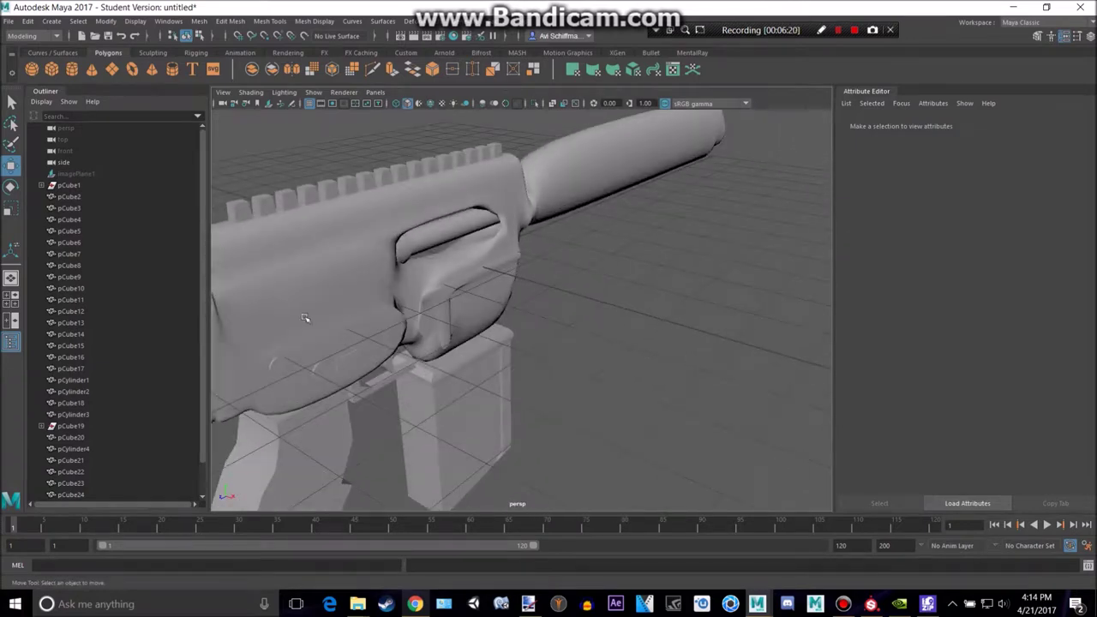
pyautogui.click(279, 303)
pyautogui.press('1')
pyautogui.scroll(-5, 283, 304)
pyautogui.click(282, 228)
pyautogui.keyDown('alt'); pyautogui.moveTo(261, 244); pyautogui.dragTo(237, 239); pyautogui.keyUp('alt')
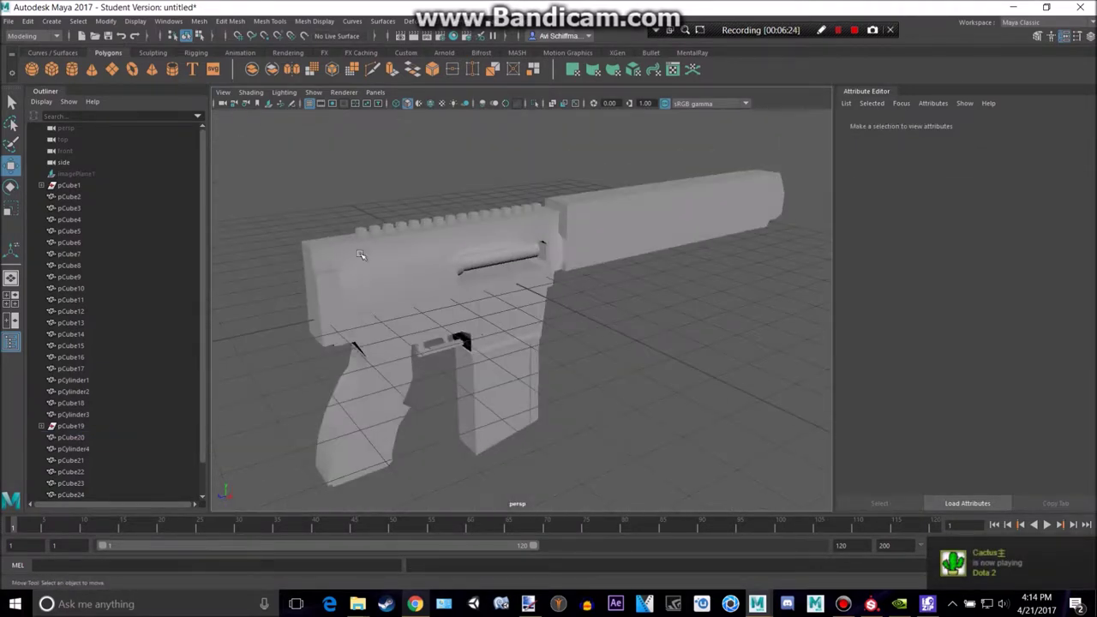
# Switch to Chrome, search Google Images for "gun", and return to Maya.
pyautogui.hotkey('alt', 'Tab')
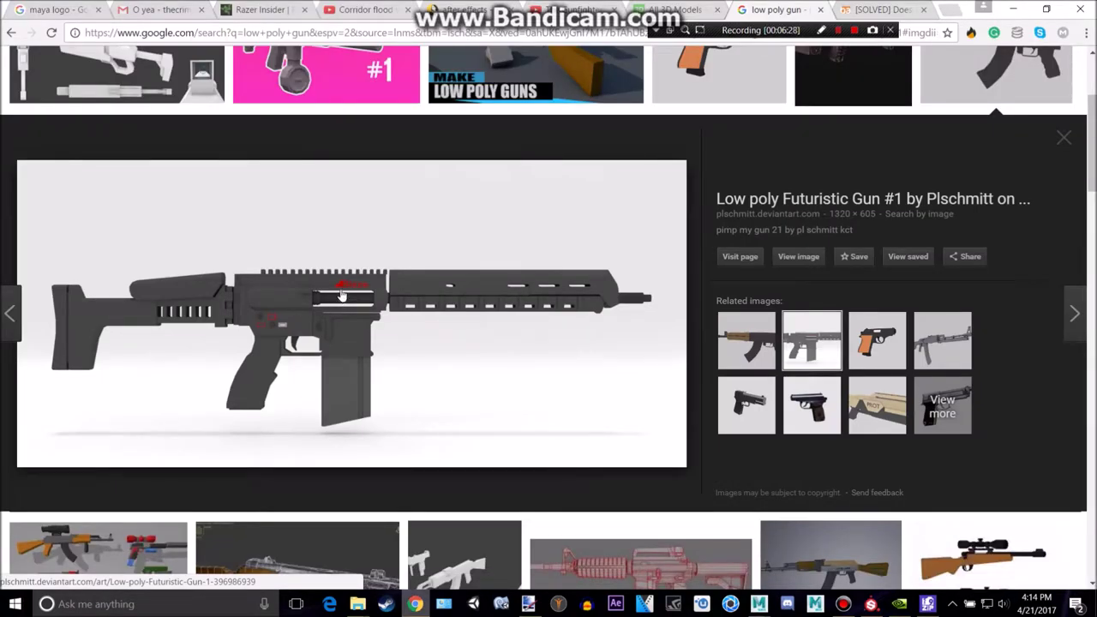
pyautogui.scroll(3, 342, 296)
pyautogui.tripleClick(248, 85)
pyautogui.write('gun')
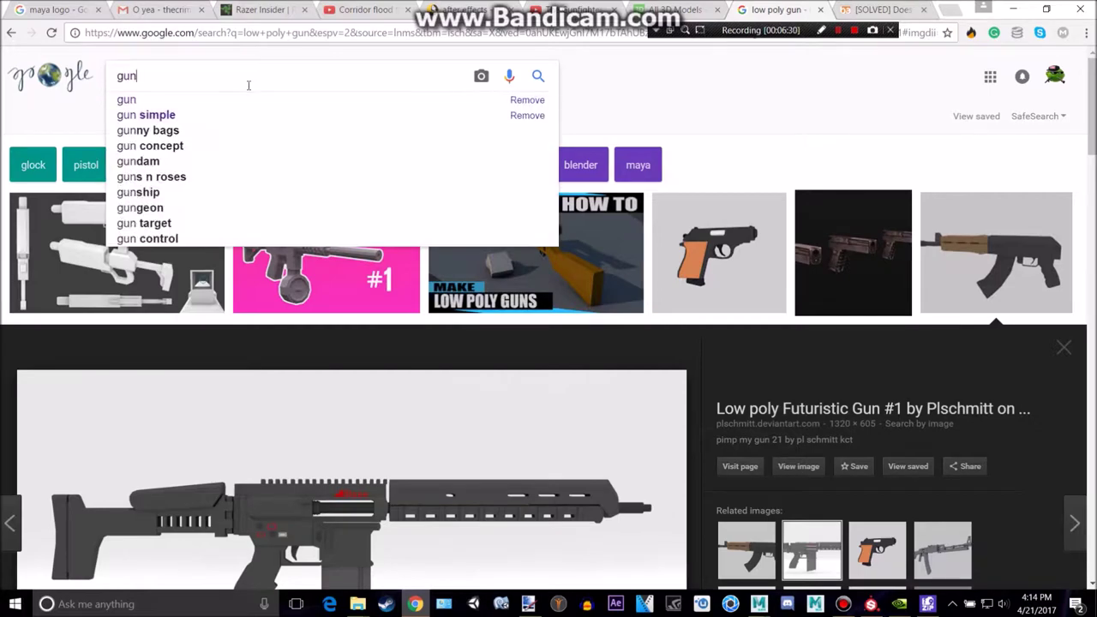
pyautogui.press('Return')
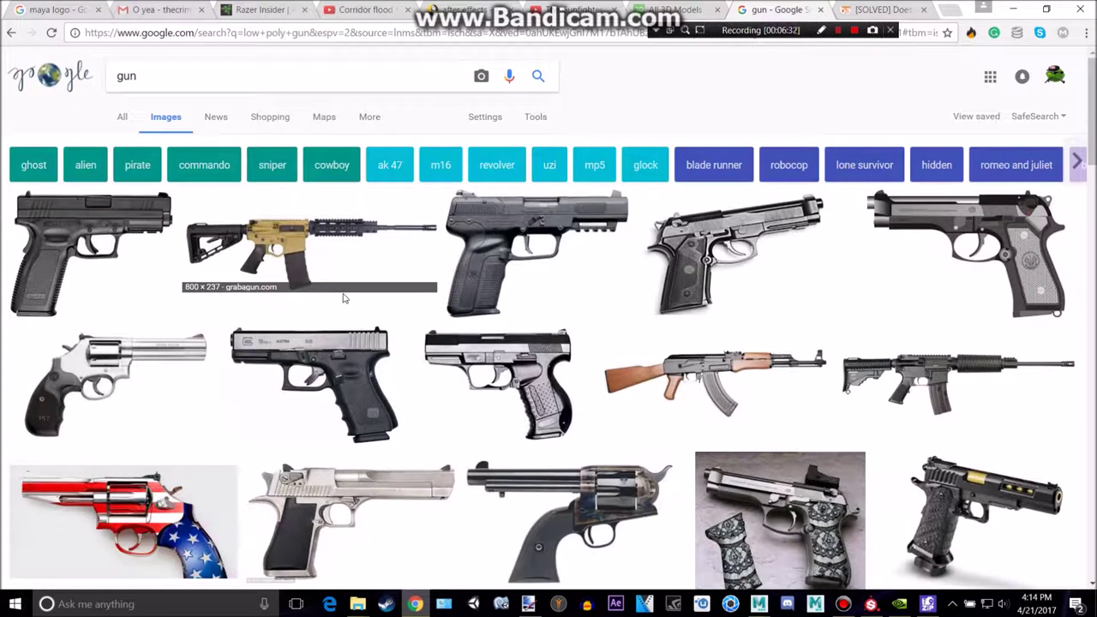
pyautogui.scroll(-2, 434, 375)
pyautogui.scroll(2, 417, 399)
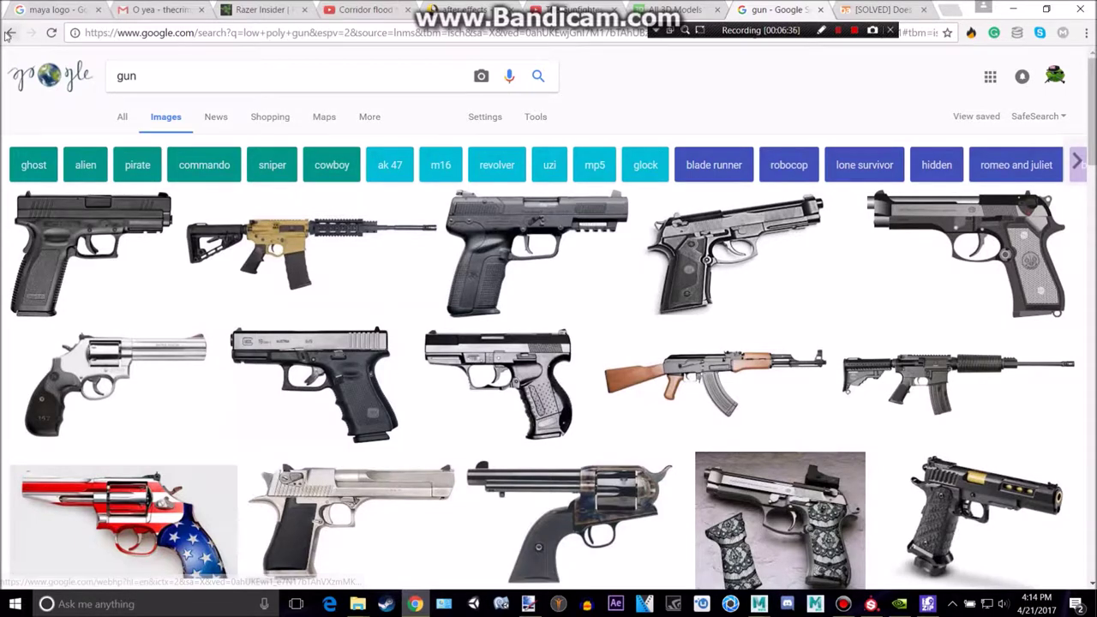
pyautogui.click(11, 32)
pyautogui.hotkey('alt', 'Tab')
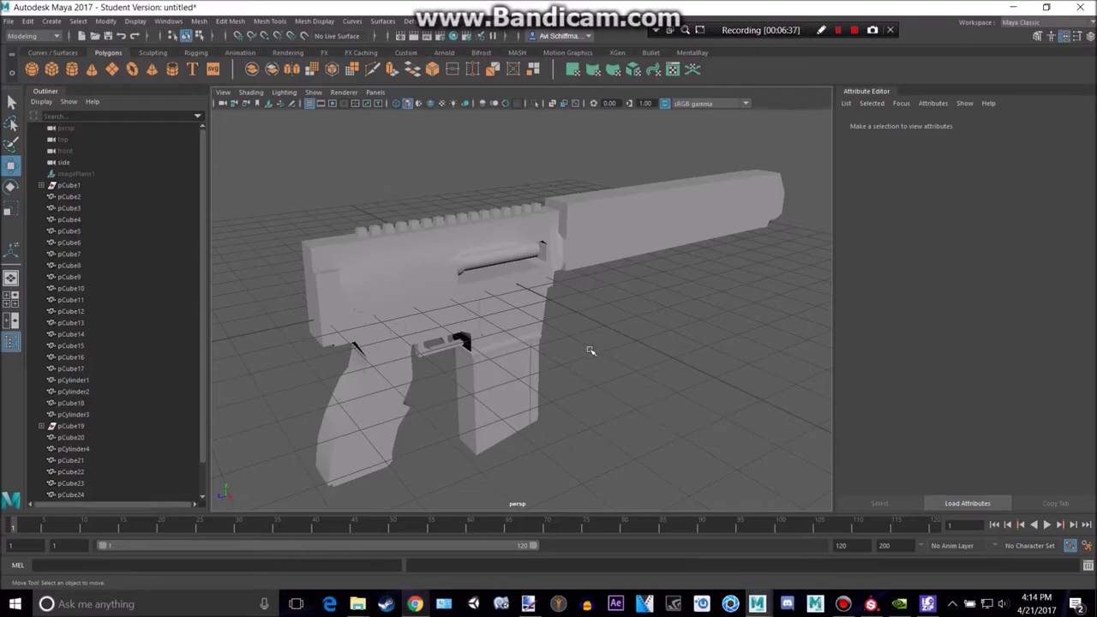
# Examine the pistol grip's shape in the side view and up close in the perspective view.
pyautogui.keyDown('alt'); pyautogui.moveTo(581, 335); pyautogui.dragTo(571, 313); pyautogui.keyUp('alt')
pyautogui.press('space')
pyautogui.press('space')
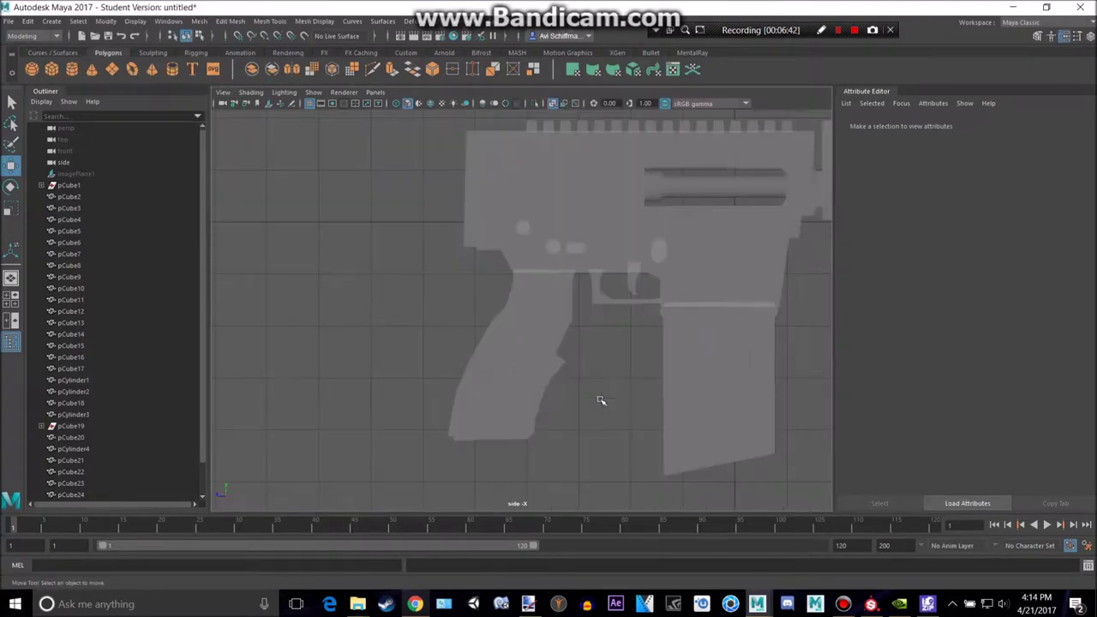
pyautogui.press('space')
pyautogui.press('space')
pyautogui.keyDown('alt'); pyautogui.moveTo(468, 417); pyautogui.dragTo(382, 365); pyautogui.keyUp('alt')
pyautogui.click(421, 345)
pyautogui.press('r')
pyautogui.keyDown('alt'); pyautogui.moveTo(382, 428); pyautogui.dragTo(446, 335, button='middle'); pyautogui.keyUp('alt')
pyautogui.scroll(5, 446, 335)
pyautogui.keyDown('alt'); pyautogui.moveTo(402, 357); pyautogui.dragTo(361, 369); pyautogui.keyUp('alt')
pyautogui.keyDown('alt'); pyautogui.moveTo(377, 364); pyautogui.dragTo(428, 342, button='middle'); pyautogui.keyUp('alt')
pyautogui.keyDown('alt'); pyautogui.moveTo(429, 341); pyautogui.dragTo(483, 335); pyautogui.keyUp('alt')
pyautogui.click(482, 335)
# Examine the grip's side and rear faces and how it sits under the receiver from several angles.
pyautogui.scroll(-3, 482, 350)
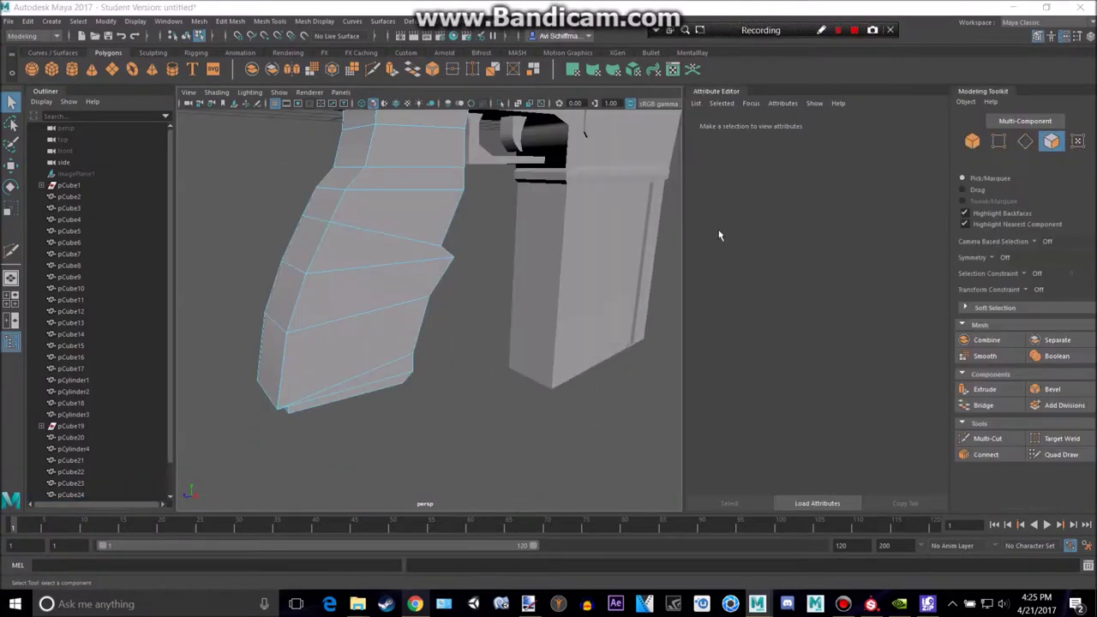
pyautogui.scroll(-3, 496, 264)
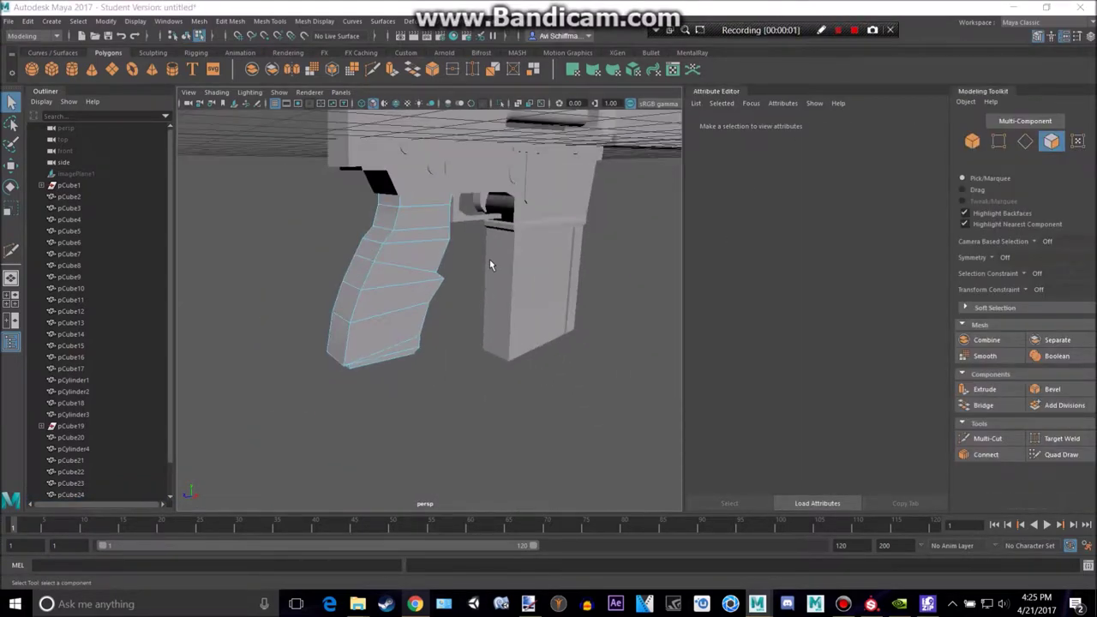
pyautogui.scroll(4, 449, 256)
pyautogui.scroll(-3, 449, 255)
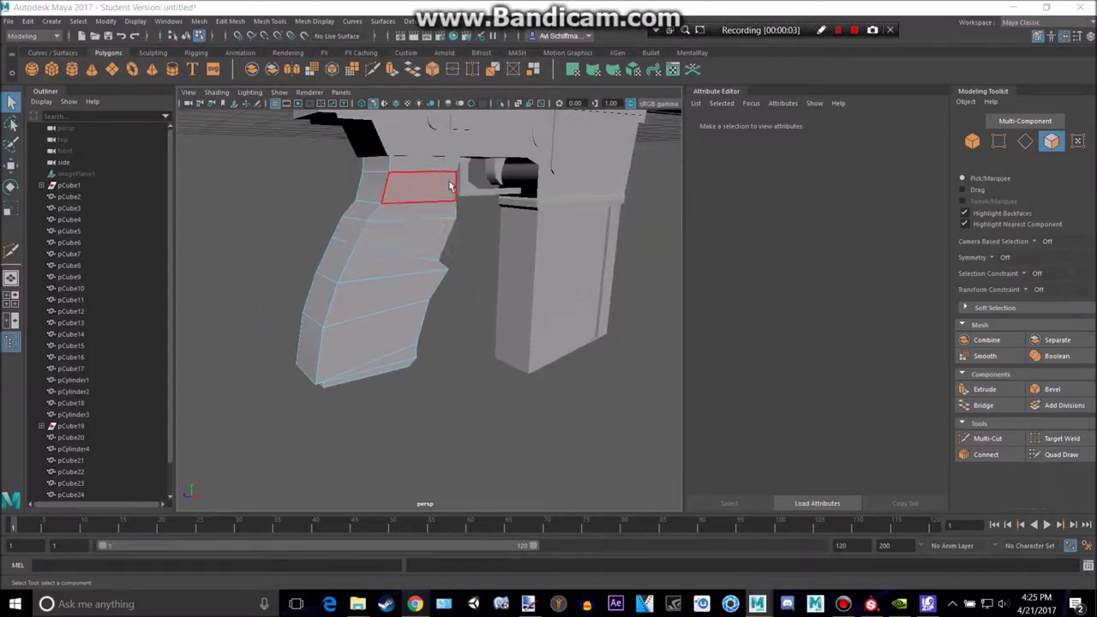
pyautogui.keyDown('alt'); pyautogui.moveTo(450, 184); pyautogui.dragTo(524, 420, button='middle'); pyautogui.keyUp('alt')
pyautogui.keyDown('alt'); pyautogui.moveTo(436, 383); pyautogui.dragTo(543, 397); pyautogui.keyUp('alt')
pyautogui.scroll(-4, 531, 385)
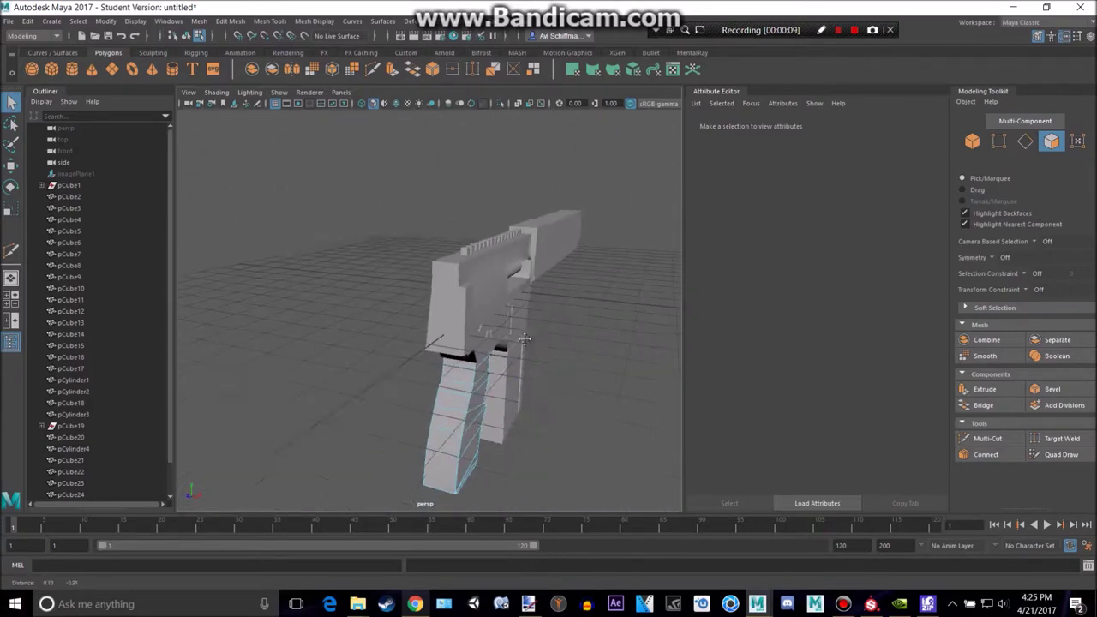
pyautogui.keyDown('alt'); pyautogui.moveTo(476, 332); pyautogui.dragTo(437, 265, button='middle'); pyautogui.keyUp('alt')
pyautogui.keyDown('alt'); pyautogui.moveTo(437, 264); pyautogui.dragTo(411, 308); pyautogui.keyUp('alt')
pyautogui.scroll(5, 432, 306)
# Turn on World X symmetry and start the Multi-Cut tool on the grip in the side view.
pyautogui.press('space')
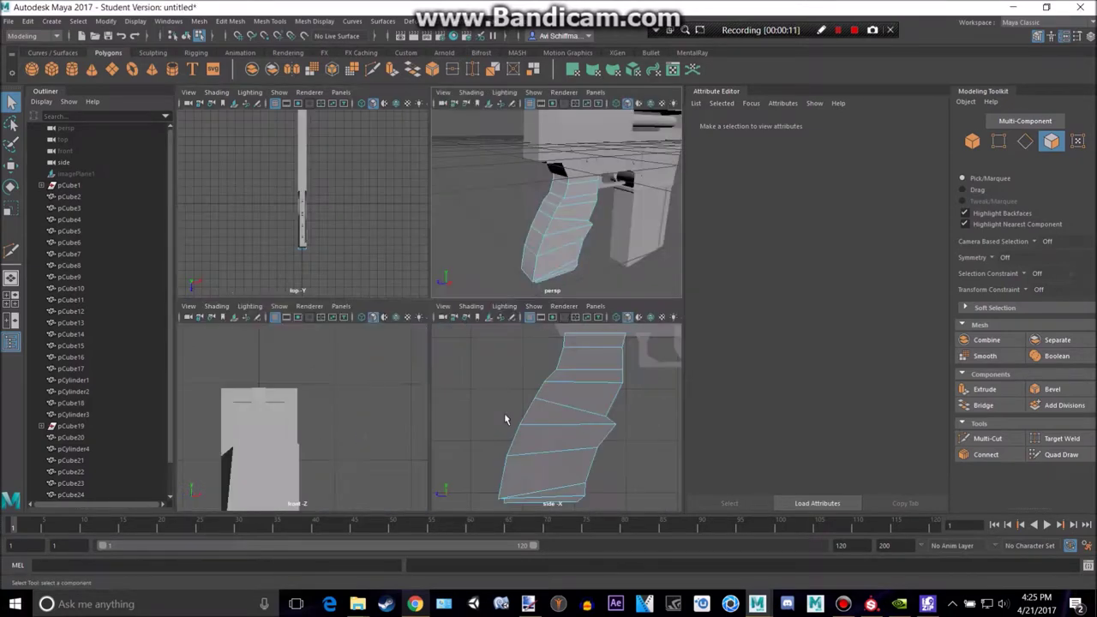
pyautogui.press('space')
pyautogui.keyDown('ctrl'); pyautogui.keyDown('shift'); pyautogui.moveTo(444, 298); pyautogui.dragTo(447, 226, button='right'); pyautogui.keyUp('shift'); pyautogui.keyUp('ctrl')
pyautogui.keyDown('alt'); pyautogui.moveTo(422, 332); pyautogui.dragTo(372, 313); pyautogui.keyUp('alt')
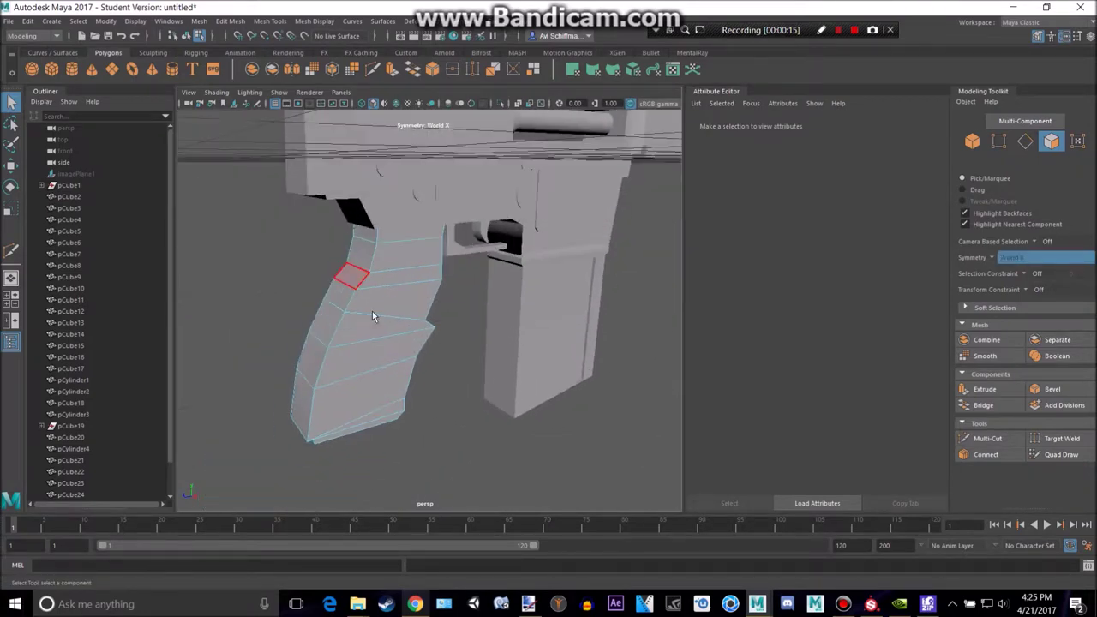
pyautogui.click(994, 443)
pyautogui.press('space')
pyautogui.press('space')
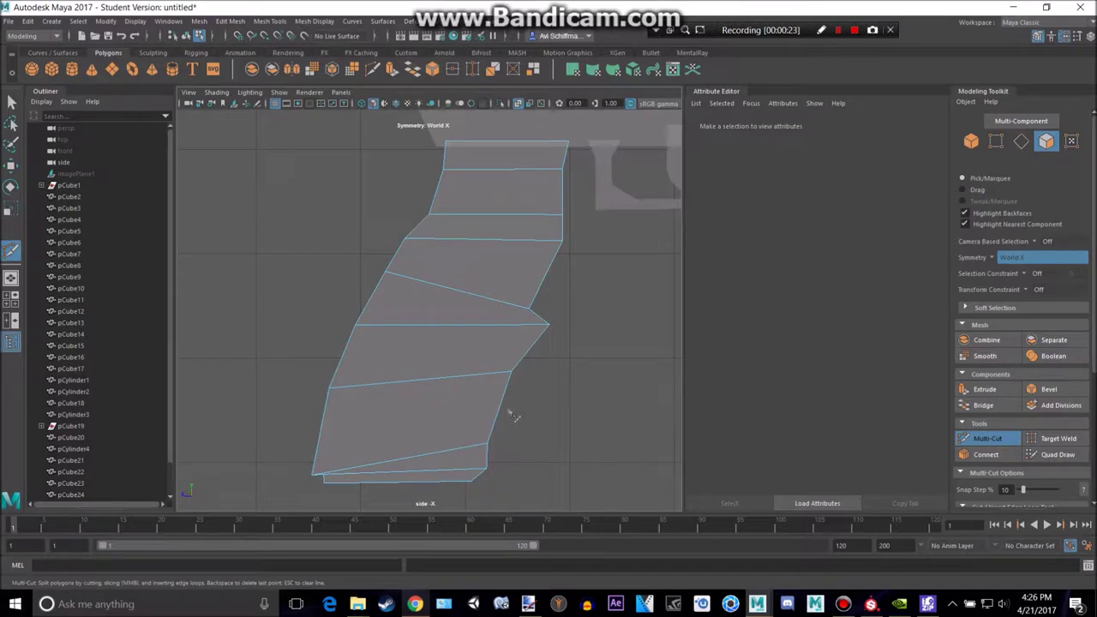
pyautogui.keyDown('alt'); pyautogui.moveTo(538, 334); pyautogui.dragTo(533, 307, button='middle'); pyautogui.keyUp('alt')
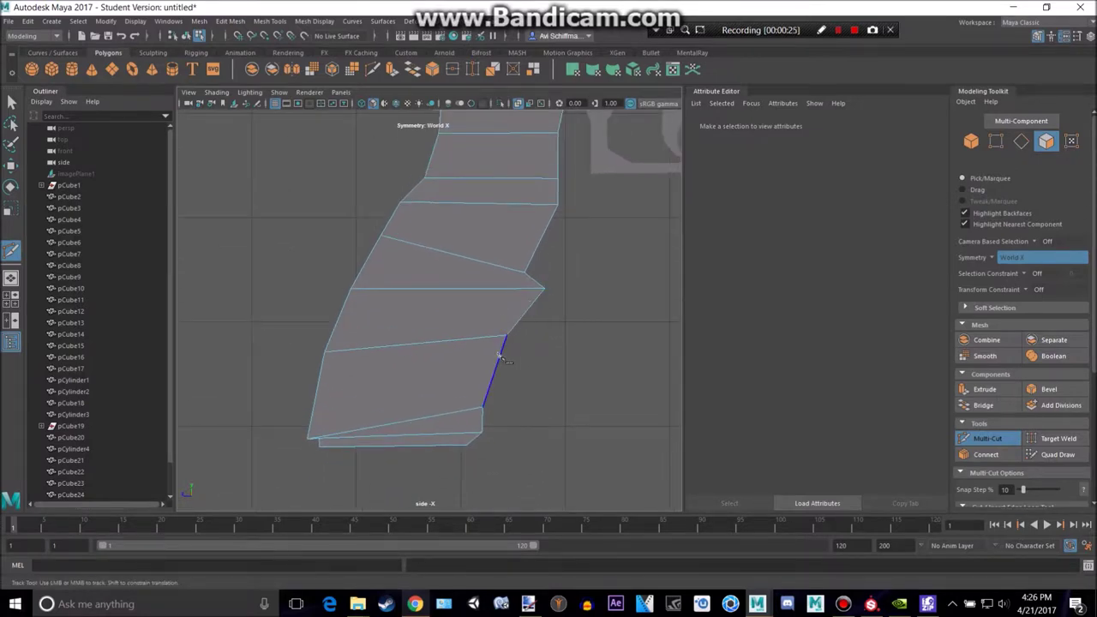
# Switch to Chrome and search Google Images for "gun grip".
pyautogui.hotkey('alt', 'Tab')
pyautogui.click(865, 9)
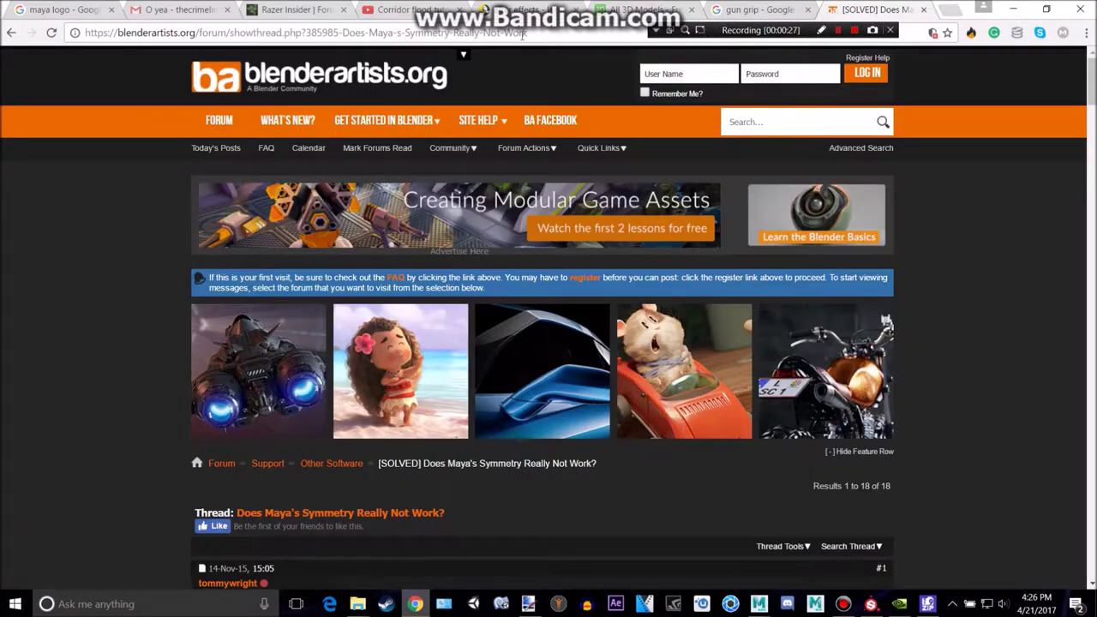
pyautogui.click(521, 32)
pyautogui.write('gun gri')
pyautogui.press('Return')
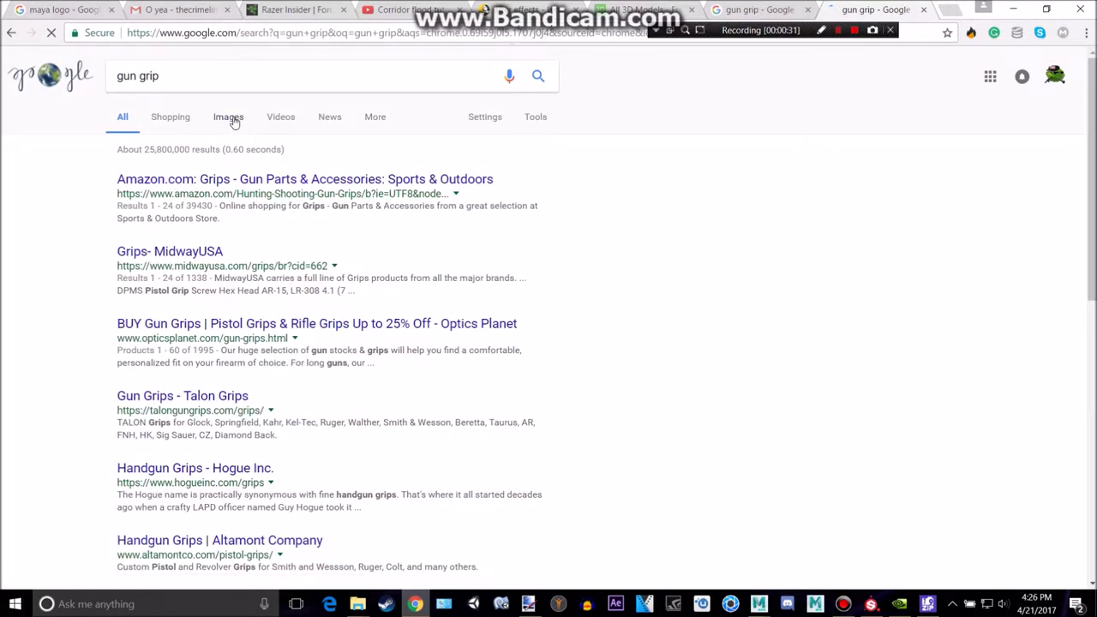
pyautogui.click(228, 116)
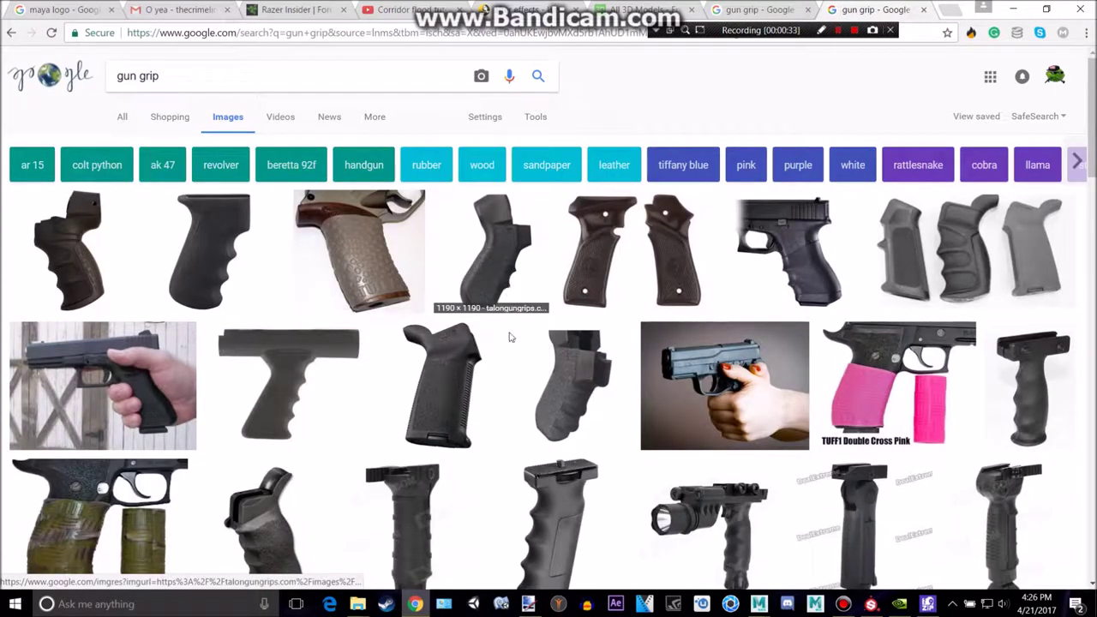
# Examine the Magpul MOE Pistol Grip Black image and further grip photos, and return to Maya.
pyautogui.click(462, 426)
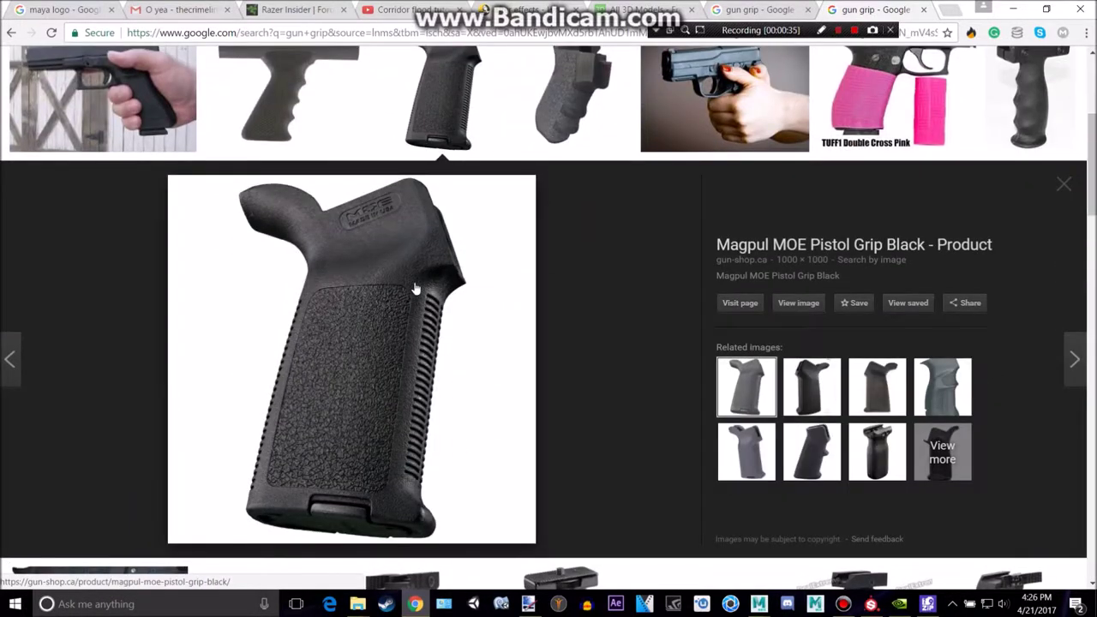
pyautogui.scroll(-7, 392, 354)
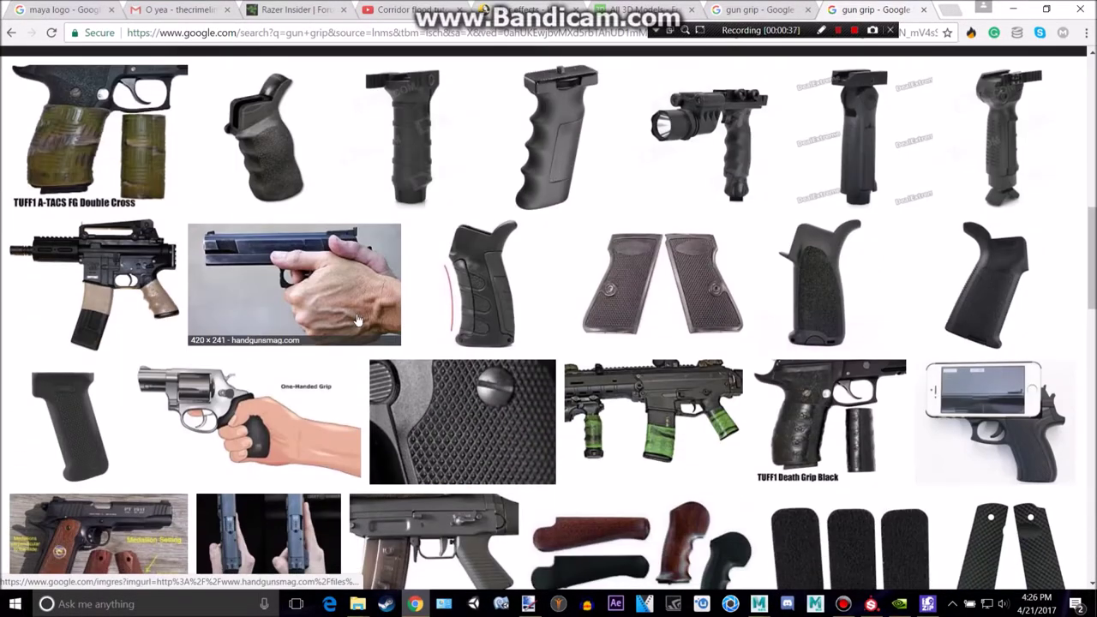
pyautogui.hotkey('alt', 'Tab')
# Cut a continuous line down the middle of the pistol grip's side from its top edge to its bottom edge.
pyautogui.keyDown('alt'); pyautogui.moveTo(516, 275); pyautogui.dragTo(437, 482, button='middle'); pyautogui.keyUp('alt')
pyautogui.keyDown('alt'); pyautogui.moveTo(423, 315); pyautogui.dragTo(452, 197, button='middle'); pyautogui.keyUp('alt')
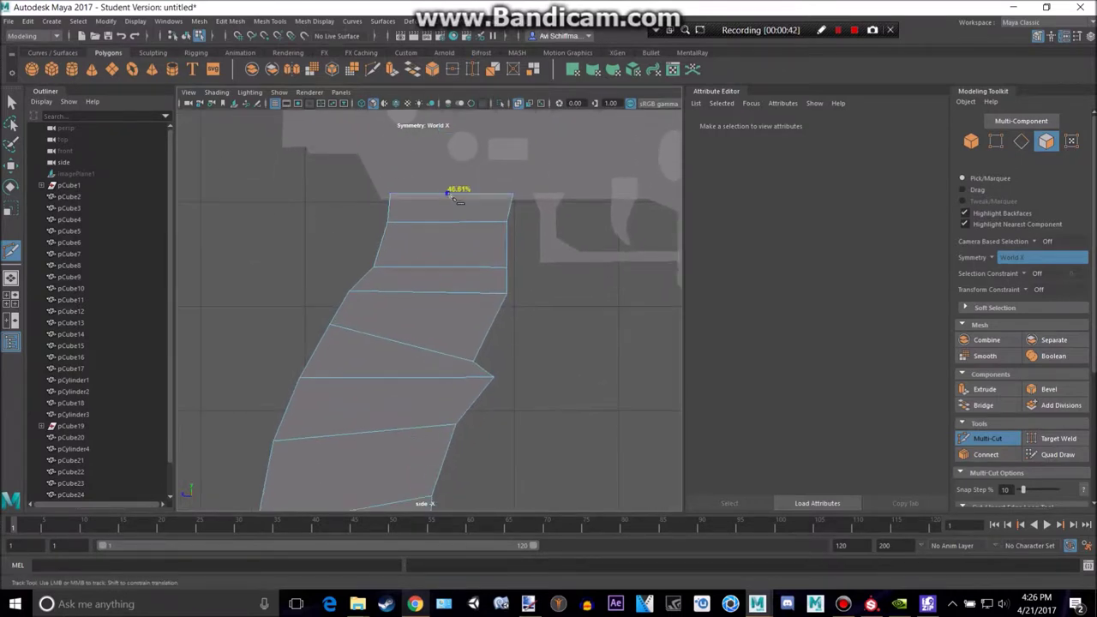
pyautogui.keyDown('alt'); pyautogui.moveTo(394, 366); pyautogui.dragTo(430, 227, button='middle'); pyautogui.keyUp('alt')
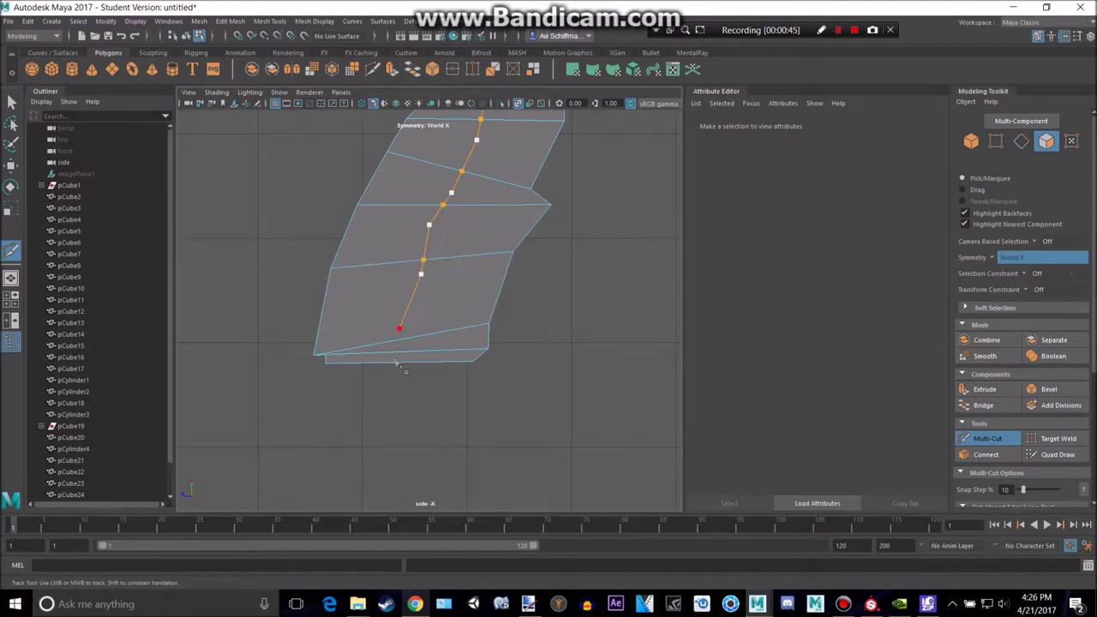
pyautogui.keyDown('alt'); pyautogui.moveTo(536, 154); pyautogui.dragTo(480, 312, button='middle'); pyautogui.keyUp('alt')
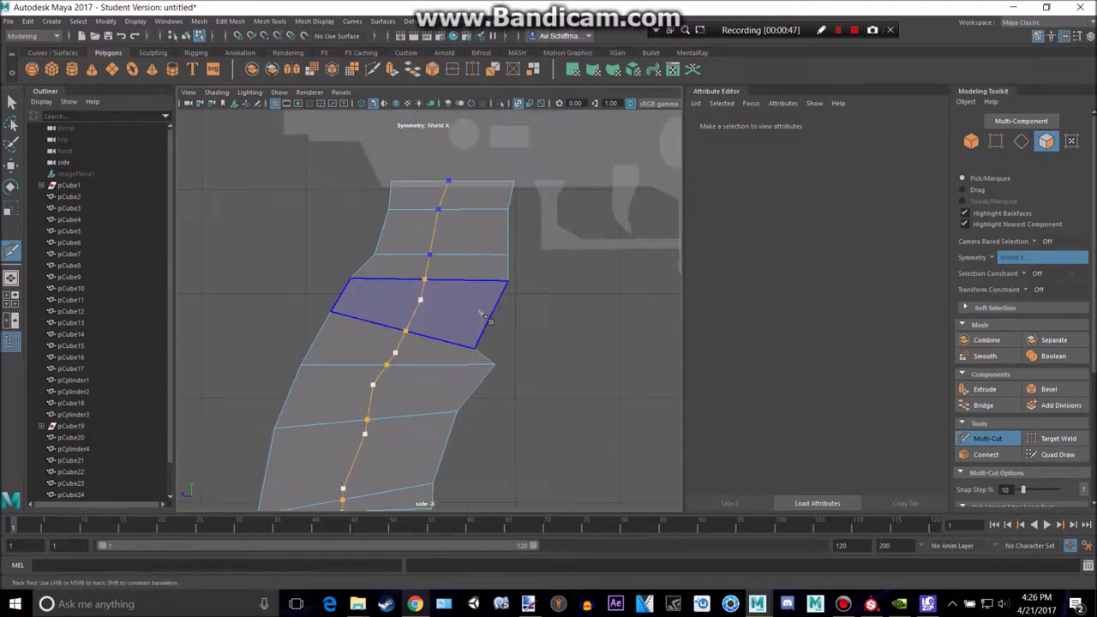
pyautogui.press('space')
pyautogui.press('space')
pyautogui.keyDown('alt'); pyautogui.moveTo(363, 288); pyautogui.dragTo(290, 298); pyautogui.keyUp('alt')
pyautogui.keyDown('alt'); pyautogui.moveTo(400, 296); pyautogui.dragTo(454, 299); pyautogui.keyUp('alt')
pyautogui.moveTo(426, 264); pyautogui.dragTo(429, 294, button='right')
pyautogui.press('q')
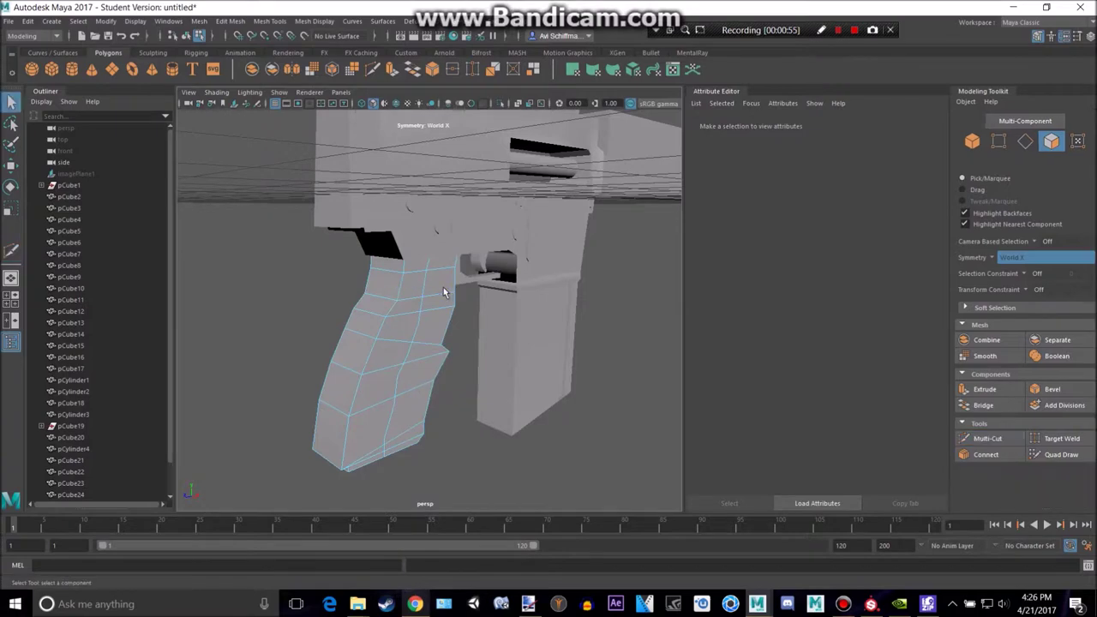
# Hide the Modeling Toolkit and select the front-half faces on both sides of the grip from top to bottom.
pyautogui.click(1038, 37)
pyautogui.keyDown('alt'); pyautogui.moveTo(508, 332); pyautogui.dragTo(588, 343); pyautogui.keyUp('alt')
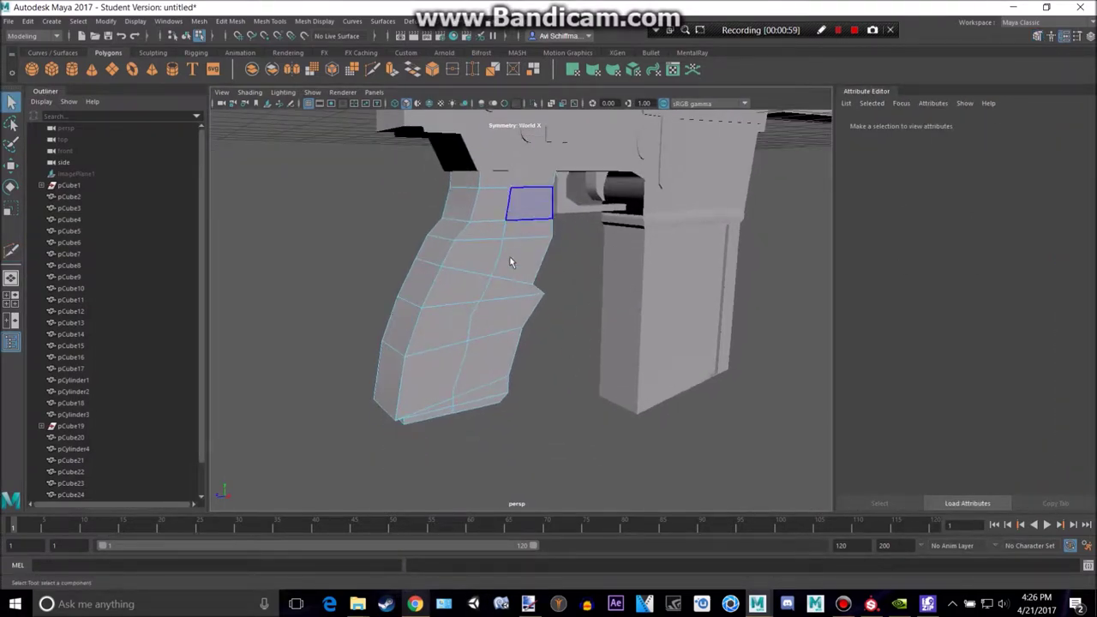
pyautogui.keyDown('alt'); pyautogui.moveTo(523, 237); pyautogui.dragTo(485, 248); pyautogui.keyUp('alt')
pyautogui.keyDown('ctrl'); pyautogui.keyDown('shift'); pyautogui.moveTo(485, 247); pyautogui.dragTo(495, 186, button='right'); pyautogui.keyUp('shift'); pyautogui.keyUp('ctrl')
pyautogui.click(529, 181)
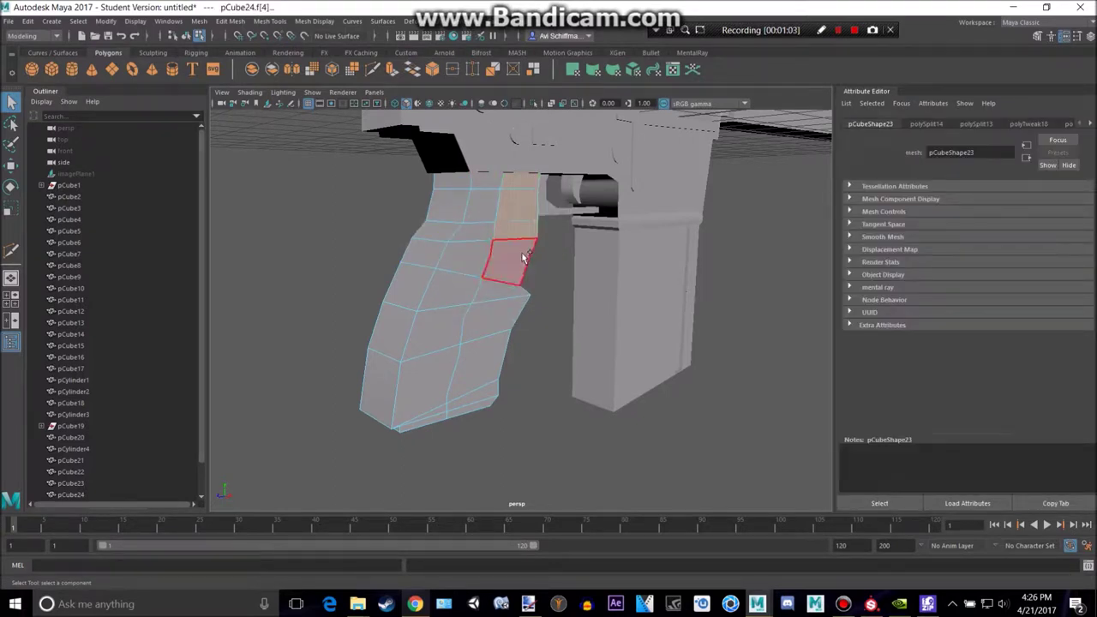
pyautogui.keyDown('alt'); pyautogui.moveTo(357, 320); pyautogui.dragTo(517, 312); pyautogui.keyUp('alt')
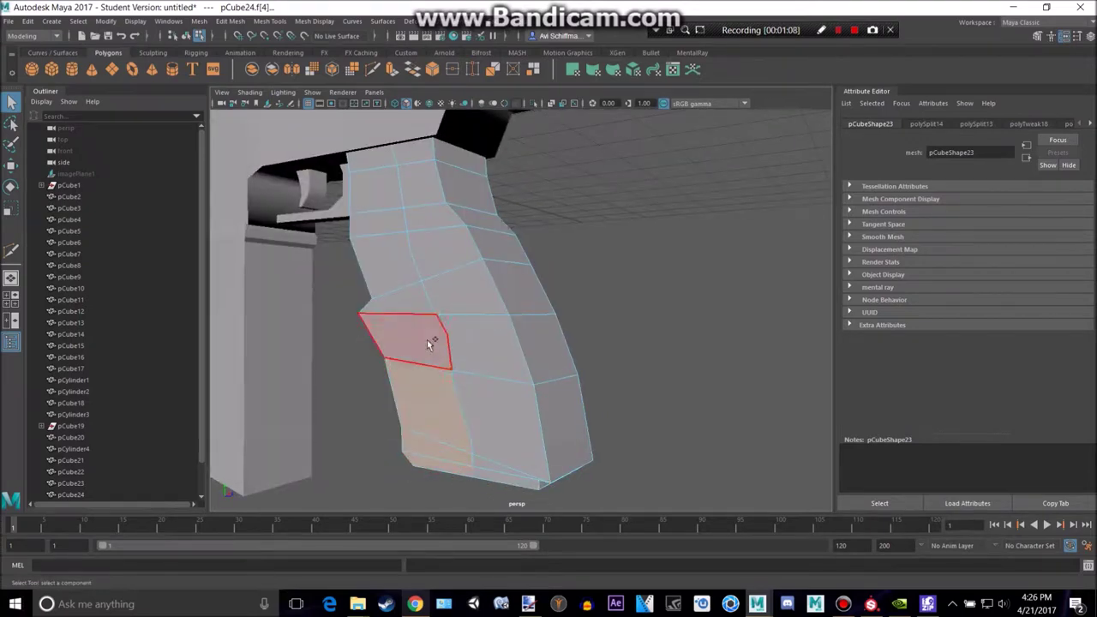
pyautogui.keyDown('alt'); pyautogui.moveTo(665, 183); pyautogui.dragTo(775, 307); pyautogui.keyUp('alt')
pyautogui.scroll(5, 775, 306)
pyautogui.keyDown('alt'); pyautogui.moveTo(775, 308); pyautogui.dragTo(683, 233, button='middle'); pyautogui.keyUp('alt')
pyautogui.keyDown('alt'); pyautogui.moveTo(683, 233); pyautogui.dragTo(537, 184); pyautogui.keyUp('alt')
pyautogui.scroll(-4, 538, 184)
pyautogui.moveTo(541, 244)
pyautogui.keyDown('alt'); pyautogui.mouseDown()
pyautogui.moveTo(553, 236)
pyautogui.moveTo(528, 238)
pyautogui.moveTo(563, 237)
pyautogui.moveTo(548, 242)
pyautogui.mouseUp(); pyautogui.keyUp('alt')
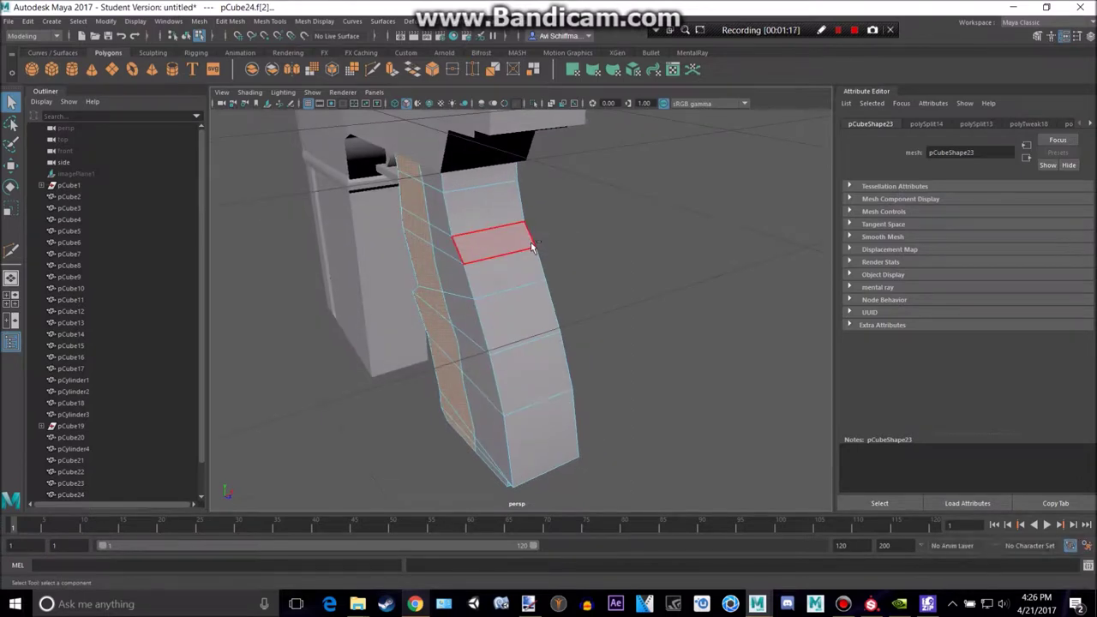
# Try extruding the selected grip faces with a shift along X, and undo the shift.
pyautogui.hotkey('ctrl', 'e')
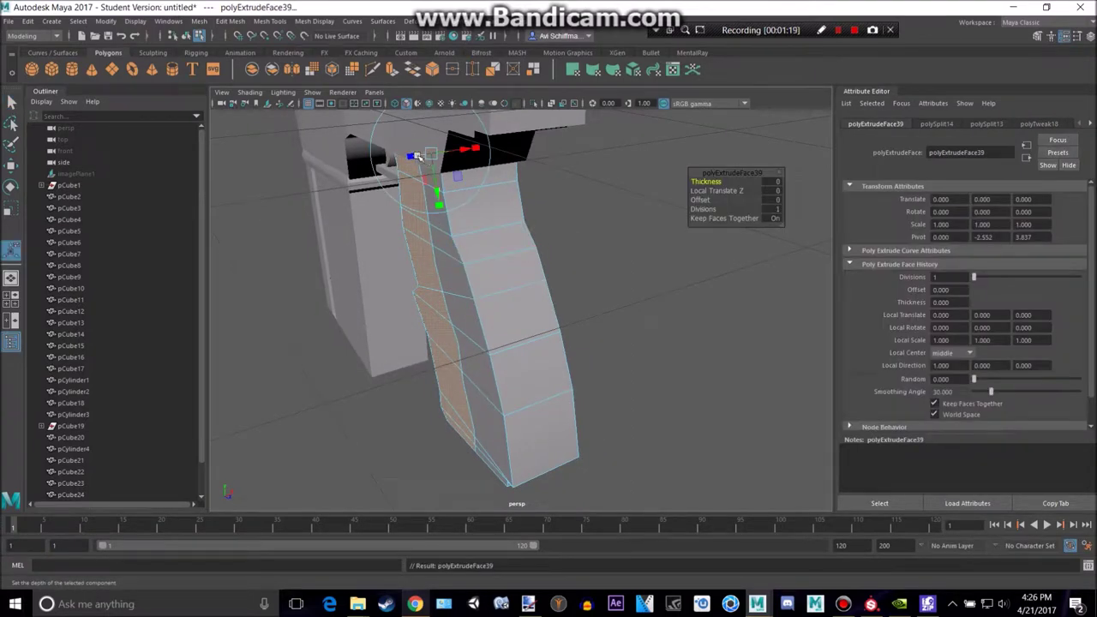
pyautogui.keyDown('alt'); pyautogui.moveTo(418, 156); pyautogui.dragTo(397, 195); pyautogui.keyUp('alt')
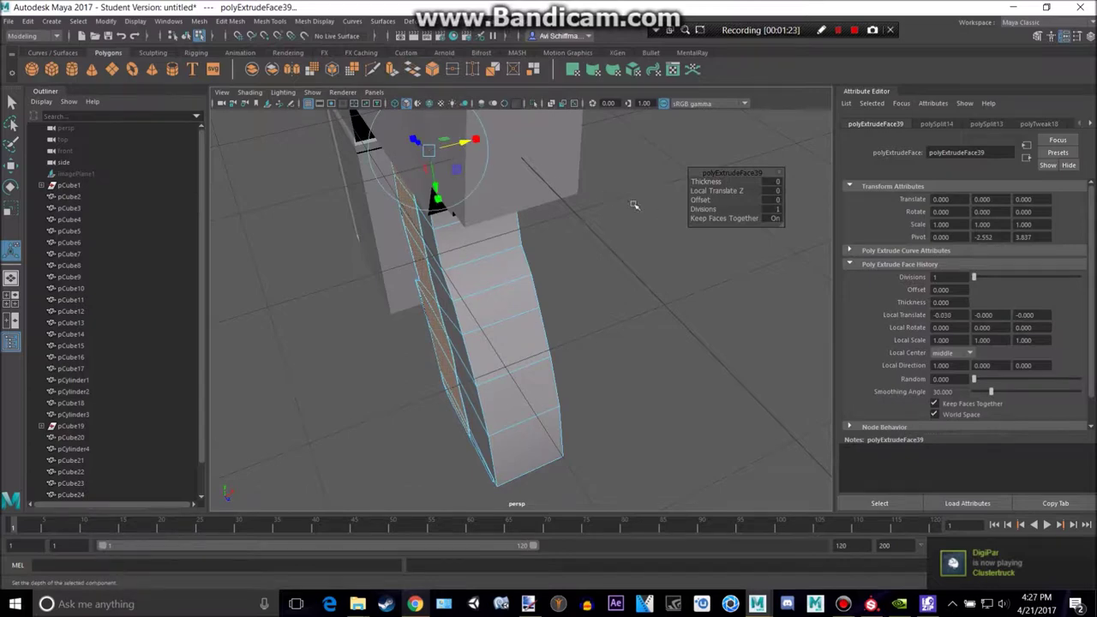
pyautogui.keyDown('alt'); pyautogui.moveTo(643, 206); pyautogui.dragTo(587, 186); pyautogui.keyUp('alt')
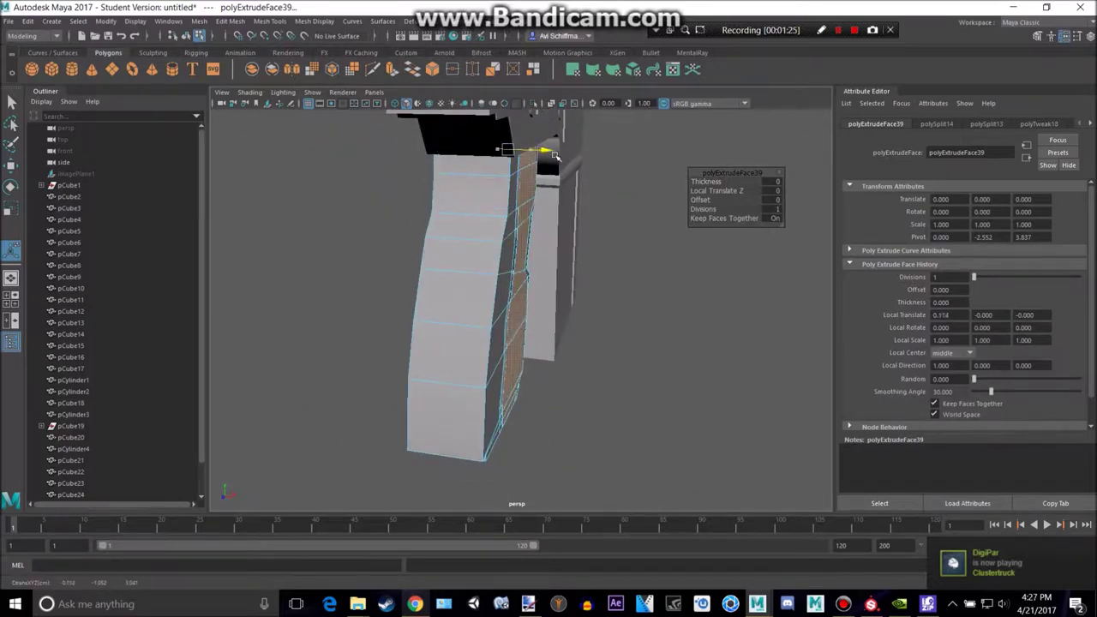
pyautogui.moveTo(553, 154); pyautogui.dragTo(569, 163)
pyautogui.hotkey('ctrl', 'z')
# Remove the stray face on the grip's front edge from the selection, keeping the side faces selected.
pyautogui.keyDown('alt'); pyautogui.moveTo(616, 263); pyautogui.dragTo(492, 227); pyautogui.keyUp('alt')
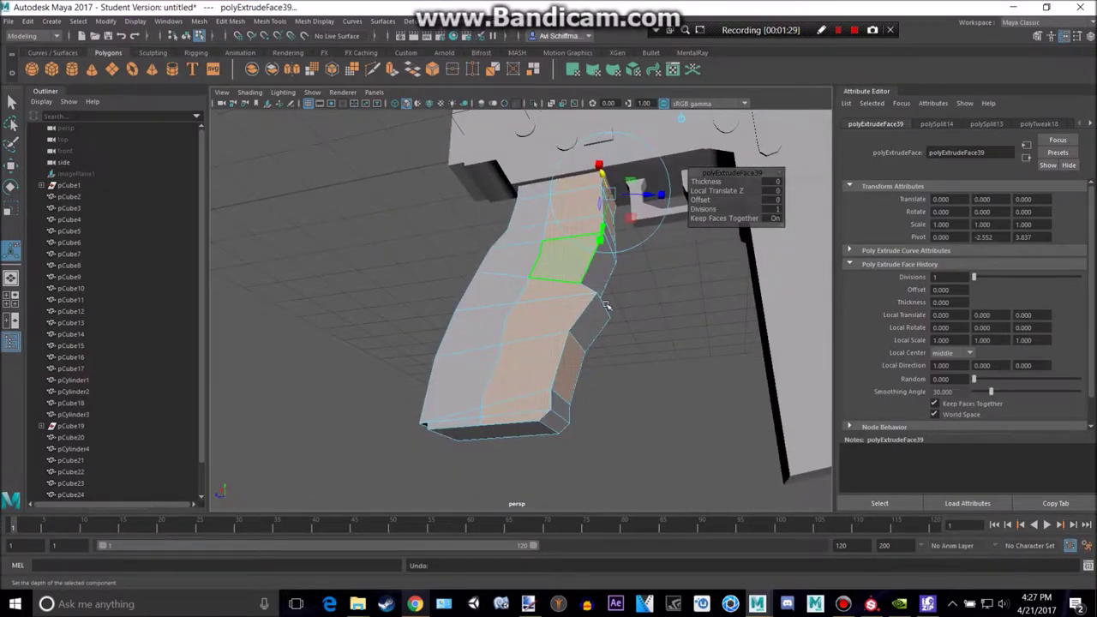
pyautogui.keyDown('alt'); pyautogui.moveTo(667, 332); pyautogui.dragTo(608, 350); pyautogui.keyUp('alt')
pyautogui.keyDown('ctrl'); pyautogui.click(597, 361); pyautogui.keyUp('ctrl')
pyautogui.keyDown('alt'); pyautogui.moveTo(673, 268); pyautogui.dragTo(626, 384, button='middle'); pyautogui.keyUp('alt')
pyautogui.press('q')
pyautogui.keyDown('alt'); pyautogui.moveTo(570, 301); pyautogui.dragTo(563, 339); pyautogui.keyUp('alt')
pyautogui.scroll(-4, 562, 340)
pyautogui.keyDown('alt'); pyautogui.moveTo(562, 341); pyautogui.dragTo(588, 304, button='middle'); pyautogui.keyUp('alt')
pyautogui.scroll(2, 581, 307)
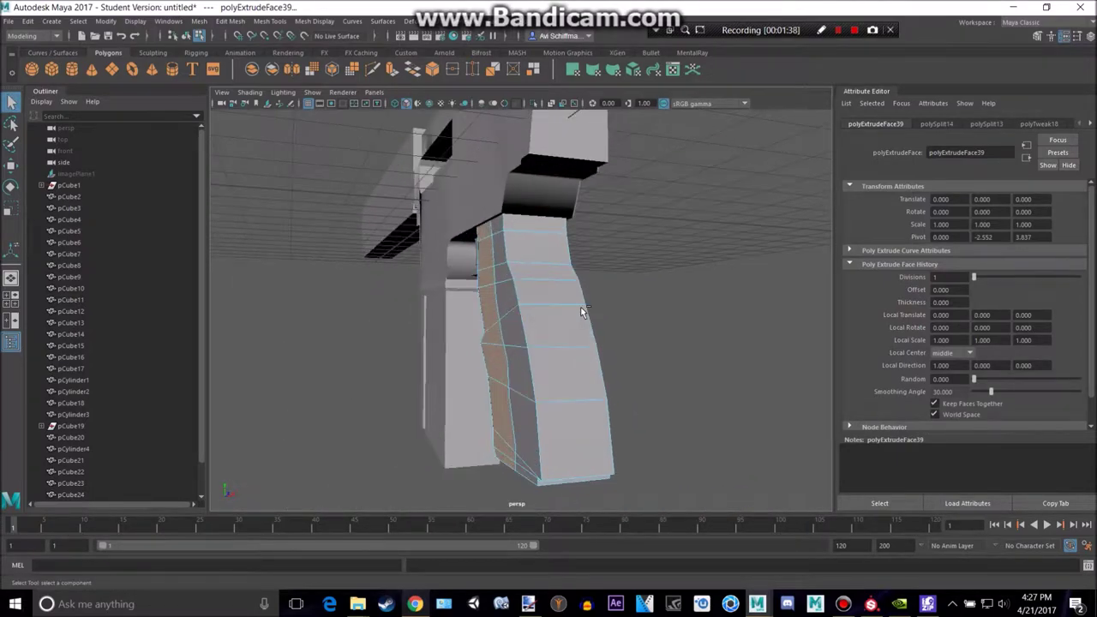
# Extrude the selected grip side faces outward with a local Z translation of about 0.028 and return to object mode.
pyautogui.hotkey('ctrl', 'e')
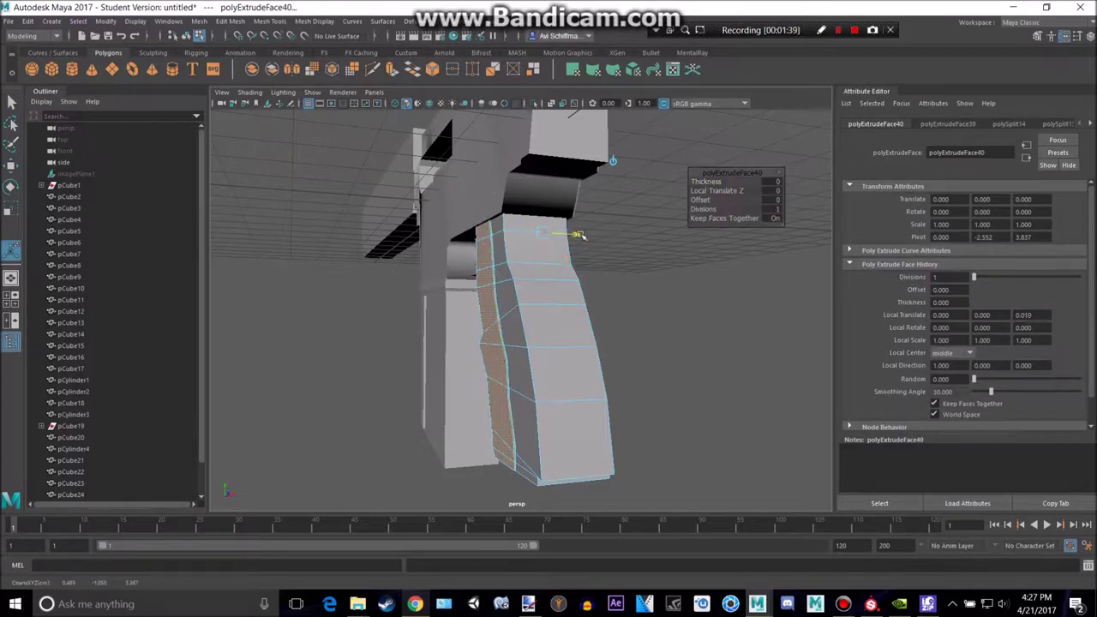
pyautogui.keyDown('alt'); pyautogui.moveTo(585, 237); pyautogui.dragTo(558, 249); pyautogui.keyUp('alt')
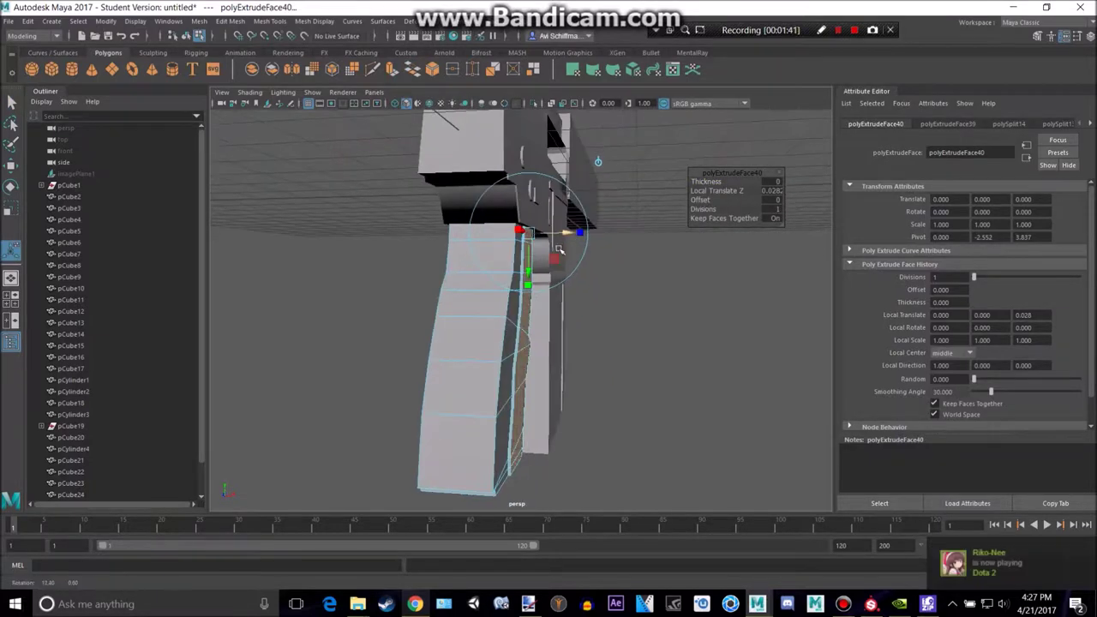
pyautogui.moveTo(517, 249); pyautogui.dragTo(565, 229, button='right')
pyautogui.click(685, 281)
pyautogui.moveTo(646, 265)
pyautogui.keyDown('alt'); pyautogui.mouseDown()
pyautogui.moveTo(546, 260)
pyautogui.moveTo(523, 217)
pyautogui.moveTo(490, 276)
pyautogui.moveTo(648, 264)
pyautogui.mouseUp(); pyautogui.keyUp('alt')
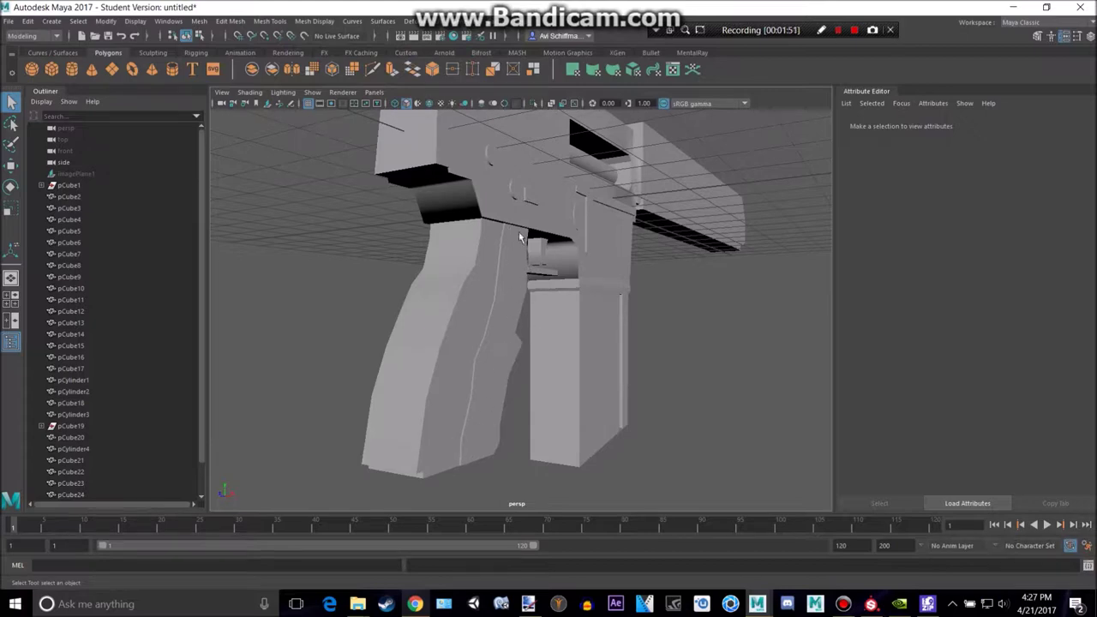
# Switch to Chrome, examine the Sig Sauer hand gun close-up for the grip's surface texture, and return to Maya.
pyautogui.keyDown('alt'); pyautogui.moveTo(541, 286); pyautogui.dragTo(504, 343); pyautogui.keyUp('alt')
pyautogui.hotkey('alt', 'Tab')
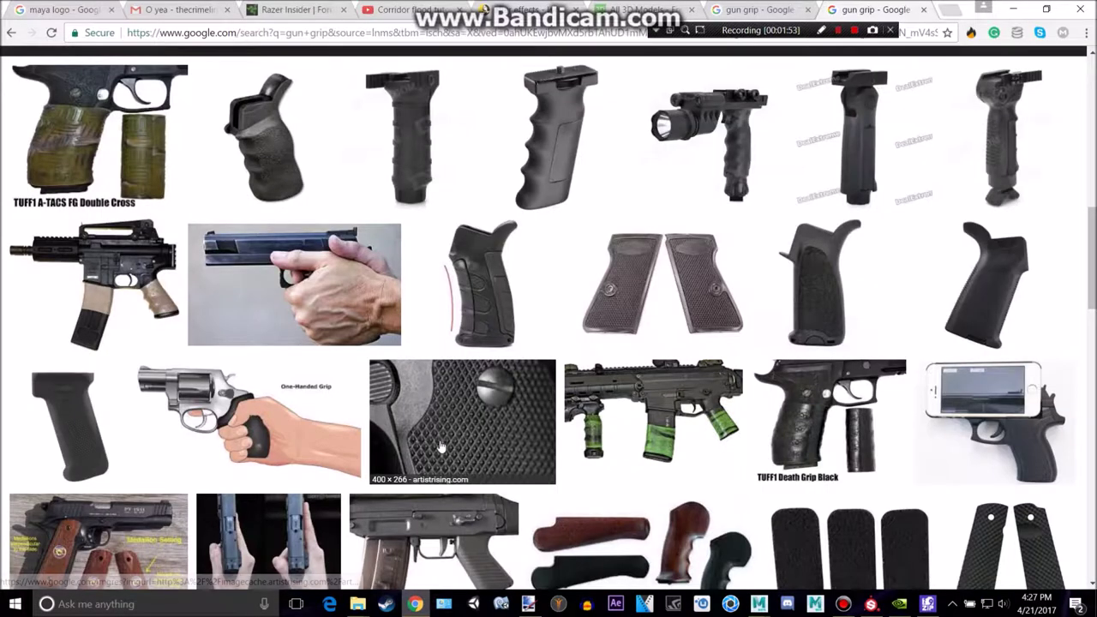
pyautogui.click(476, 437)
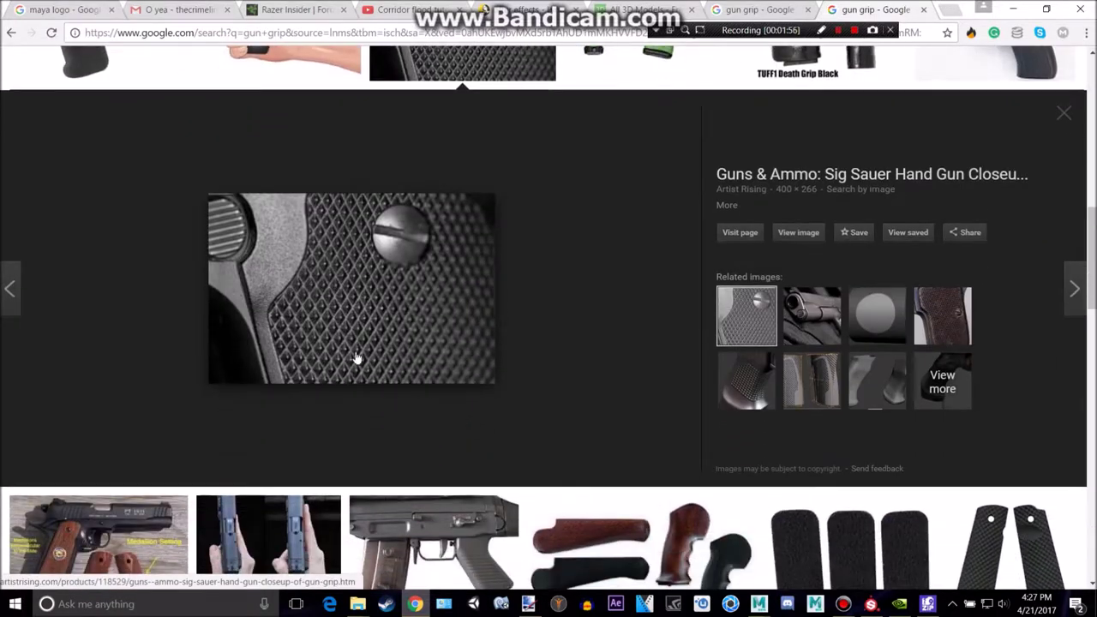
pyautogui.scroll(-3, 380, 356)
pyautogui.scroll(3, 411, 368)
pyautogui.hotkey('alt', 'Tab')
# Render the current frame from a rear three-quarter view of the gun, examine it and close the render window.
pyautogui.keyDown('alt'); pyautogui.moveTo(586, 354); pyautogui.dragTo(494, 290); pyautogui.keyUp('alt')
pyautogui.scroll(-5, 623, 336)
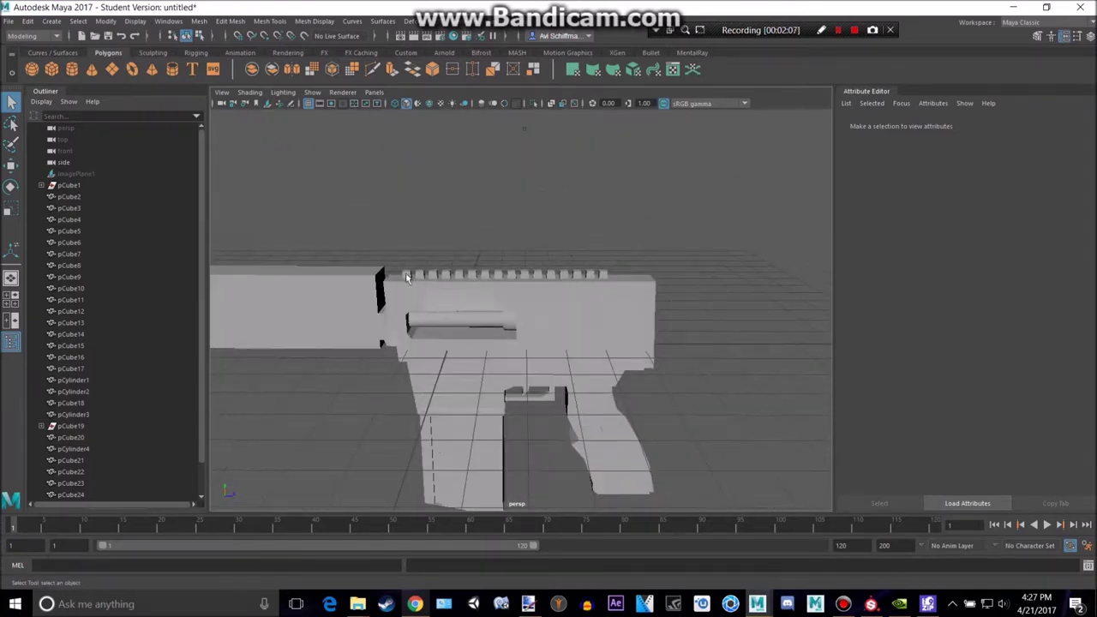
pyautogui.keyDown('alt'); pyautogui.moveTo(407, 277); pyautogui.dragTo(310, 254); pyautogui.keyUp('alt')
pyautogui.keyDown('alt'); pyautogui.moveTo(486, 260); pyautogui.dragTo(394, 257); pyautogui.keyUp('alt')
pyautogui.scroll(4, 415, 253)
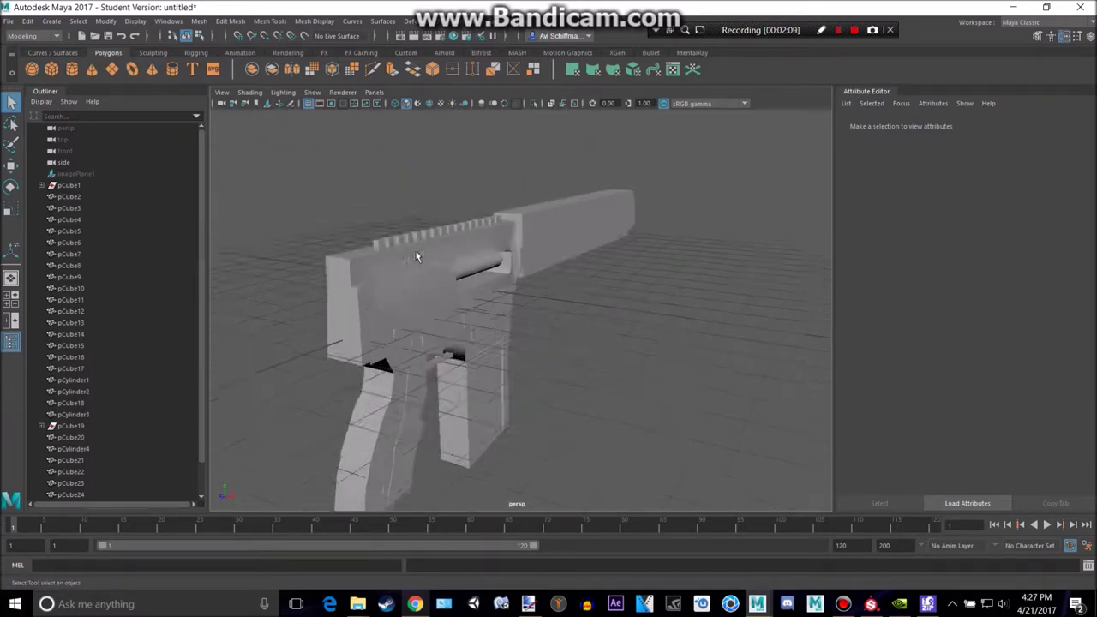
pyautogui.click(412, 38)
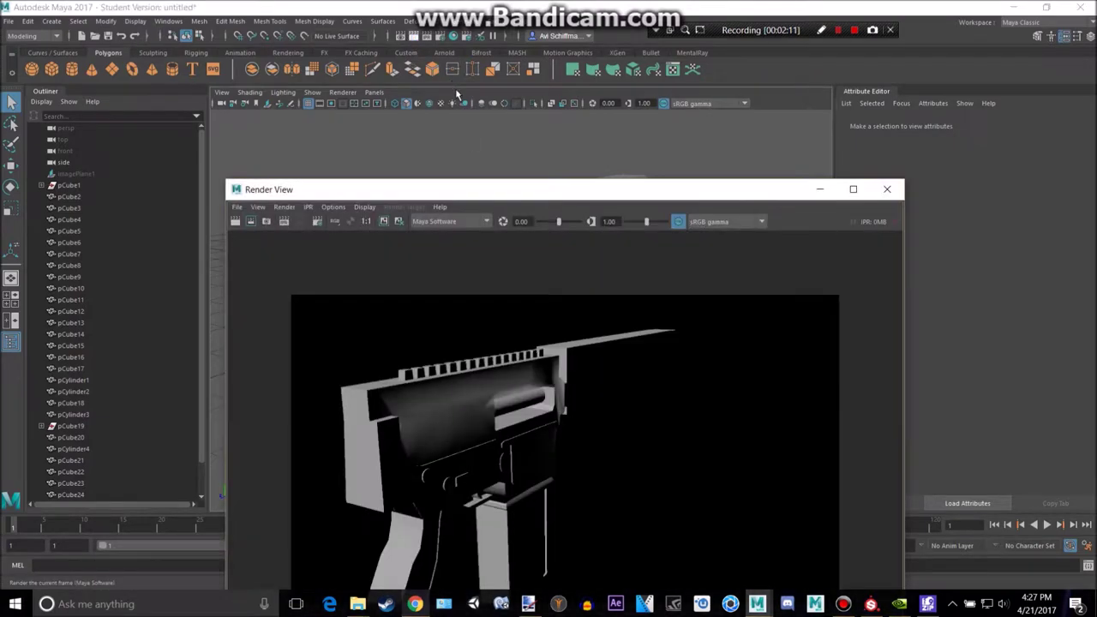
pyautogui.moveTo(602, 192); pyautogui.dragTo(568, 118)
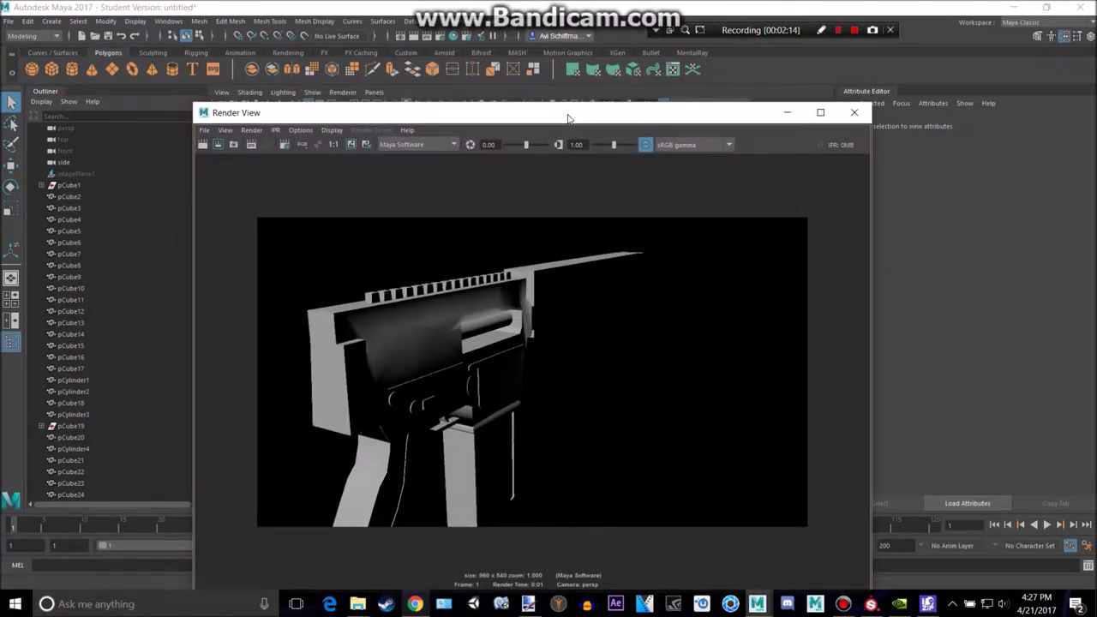
pyautogui.click(860, 117)
pyautogui.click(598, 234)
# Select the strip of faces along the upper edge of the receiver's ejection port.
pyautogui.keyDown('alt'); pyautogui.moveTo(565, 298); pyautogui.dragTo(517, 228); pyautogui.keyUp('alt')
pyautogui.scroll(4, 565, 327)
pyautogui.keyDown('alt'); pyautogui.moveTo(557, 327); pyautogui.dragTo(544, 377); pyautogui.keyUp('alt')
pyautogui.keyDown('alt'); pyautogui.moveTo(545, 377); pyautogui.dragTo(543, 272, button='middle'); pyautogui.keyUp('alt')
pyautogui.keyDown('alt'); pyautogui.moveTo(543, 271); pyautogui.dragTo(540, 363); pyautogui.keyUp('alt')
pyautogui.keyDown('alt'); pyautogui.moveTo(541, 362); pyautogui.dragTo(494, 286, button='middle'); pyautogui.keyUp('alt')
pyautogui.scroll(2, 494, 285)
pyautogui.moveTo(426, 226); pyautogui.dragTo(427, 258, button='right')
pyautogui.click(454, 227)
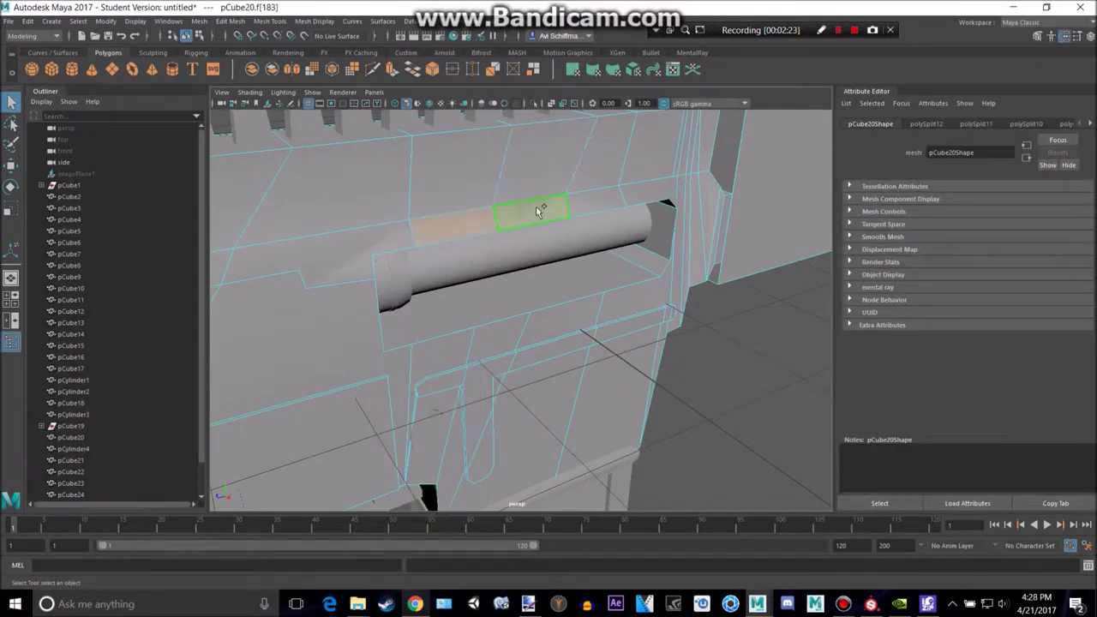
pyautogui.keyDown('shift'); pyautogui.click(641, 197); pyautogui.keyUp('shift')
pyautogui.keyDown('shift'); pyautogui.click(658, 196); pyautogui.keyUp('shift')
pyautogui.keyDown('alt'); pyautogui.moveTo(387, 187); pyautogui.dragTo(702, 221); pyautogui.keyUp('alt')
pyautogui.scroll(-5, 703, 221)
pyautogui.keyDown('alt'); pyautogui.moveTo(470, 358); pyautogui.dragTo(553, 240); pyautogui.keyUp('alt')
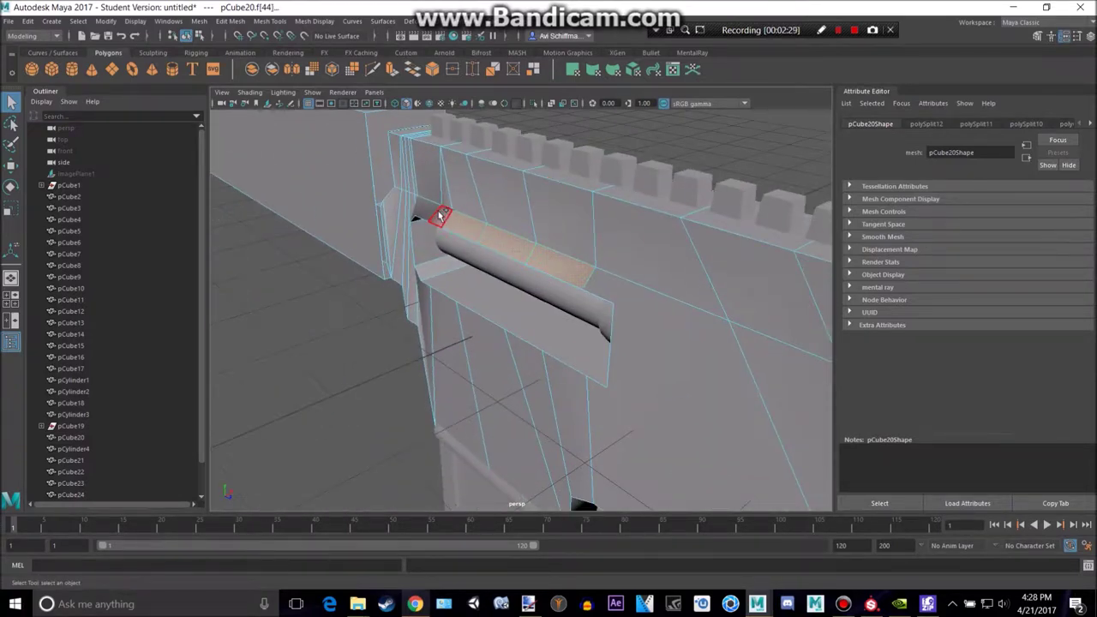
# Try scaling the selected faces above the ejection port across the receiver's width.
pyautogui.keyDown('alt'); pyautogui.moveTo(578, 241); pyautogui.dragTo(480, 215); pyautogui.keyUp('alt')
pyautogui.press('r')
pyautogui.moveTo(584, 227); pyautogui.dragTo(580, 227)
pyautogui.press('e')
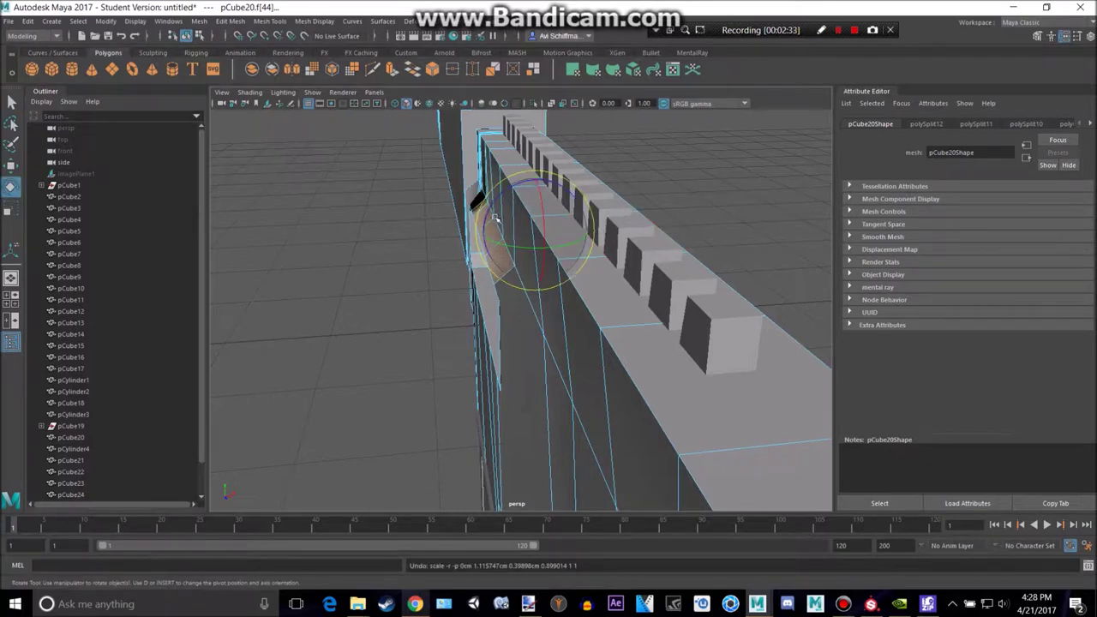
pyautogui.keyDown('alt'); pyautogui.moveTo(549, 224); pyautogui.dragTo(661, 214); pyautogui.keyUp('alt')
pyautogui.press('w')
pyautogui.press('r')
pyautogui.moveTo(581, 246); pyautogui.dragTo(571, 243)
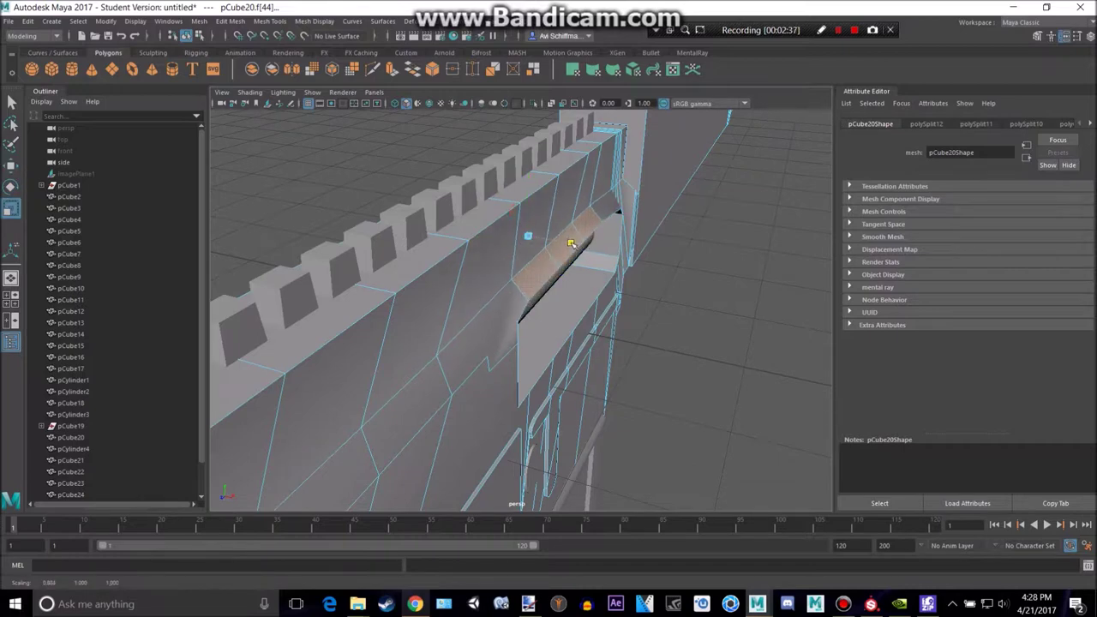
# Try moving the faces above the ejection port vertically, undo the changes and clear the selection.
pyautogui.press('w')
pyautogui.click(544, 202)
pyautogui.keyDown('alt'); pyautogui.moveTo(725, 220); pyautogui.dragTo(657, 192); pyautogui.keyUp('alt')
pyautogui.hotkey('ctrl', 'z')
pyautogui.moveTo(521, 166); pyautogui.dragTo(521, 166)
pyautogui.hotkey('ctrl', 'z')
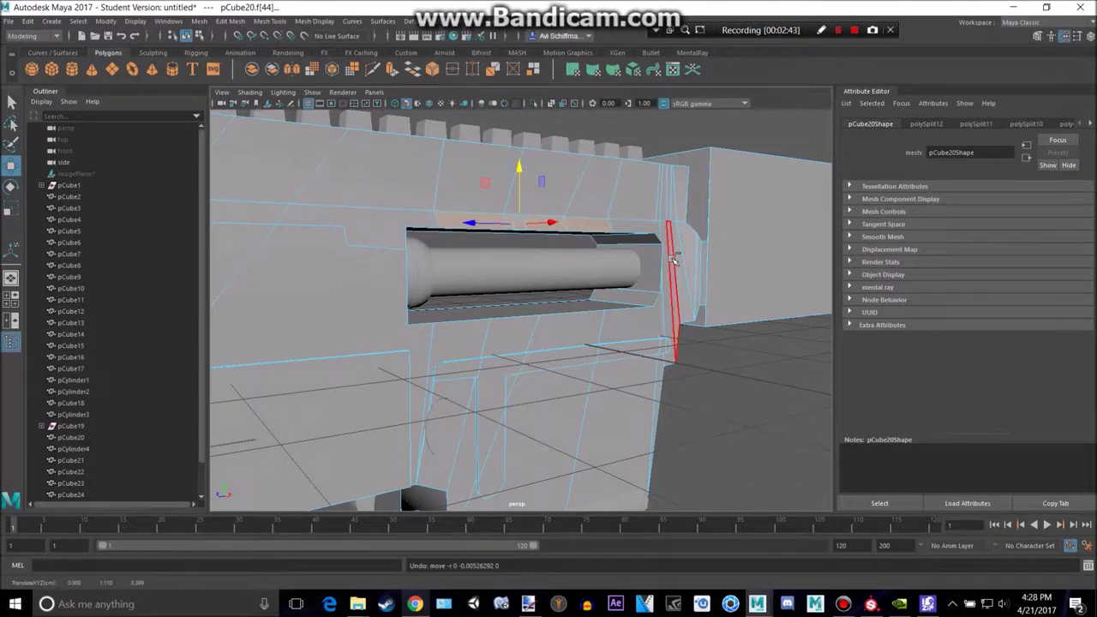
pyautogui.click(753, 394)
# Switch to the side view and unhide the reference image plane imagePlane1.
pyautogui.scroll(-6, 607, 404)
pyautogui.keyDown('alt'); pyautogui.moveTo(606, 404); pyautogui.dragTo(601, 318); pyautogui.keyUp('alt')
pyautogui.press('space')
pyautogui.press('space')
pyautogui.scroll(-6, 634, 389)
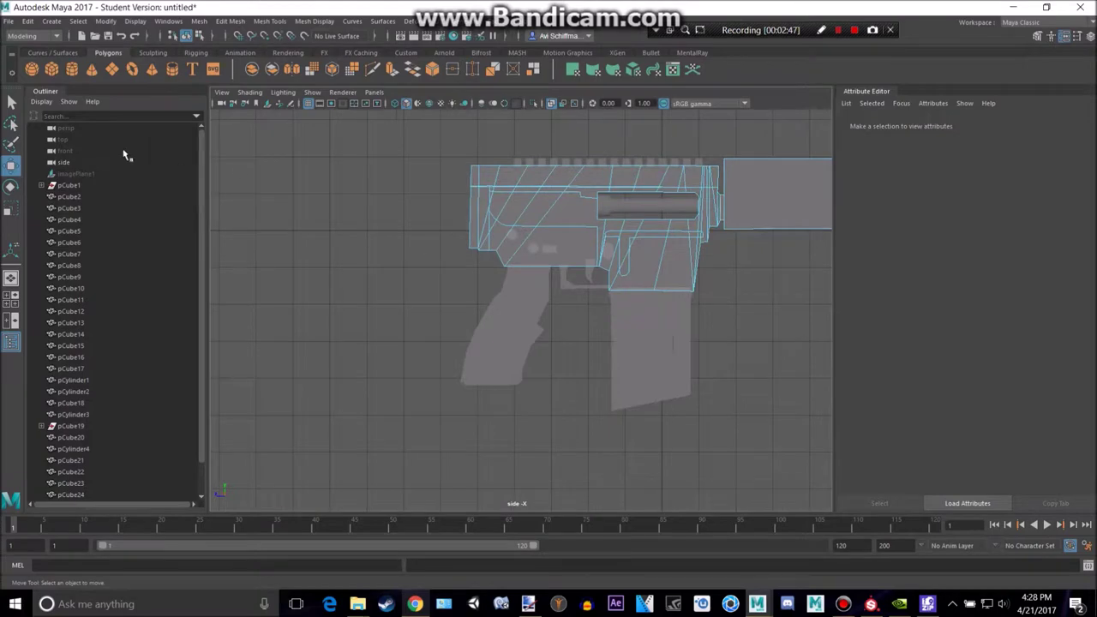
pyautogui.click(90, 165)
pyautogui.click(138, 175)
pyautogui.hotkey('shift', 'h')
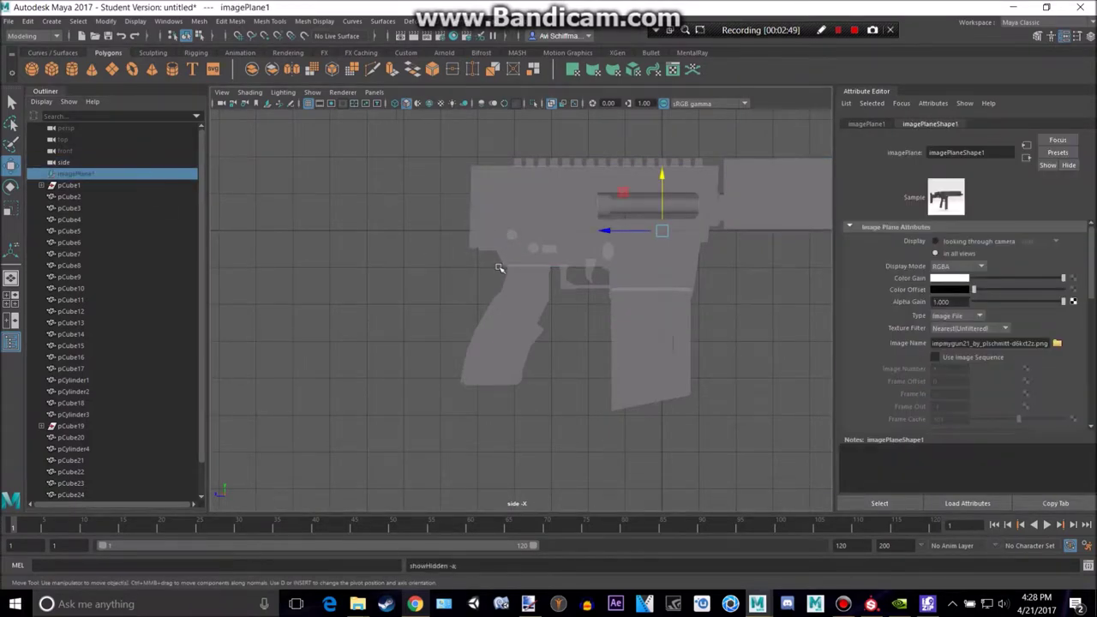
pyautogui.scroll(-3, 574, 306)
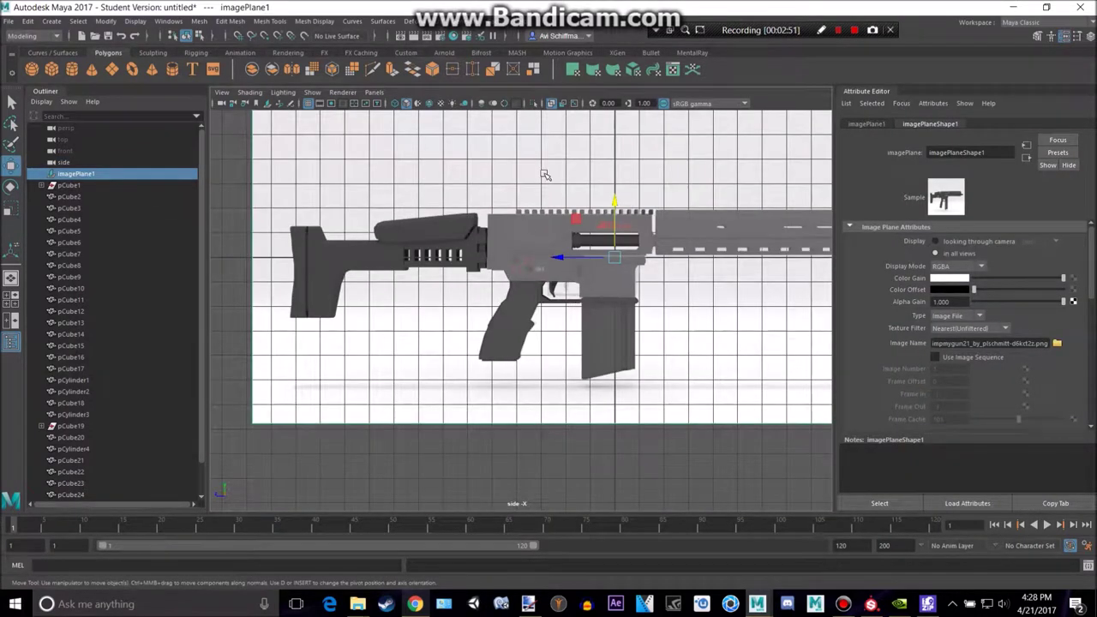
# Select the mesh that forms the receiver and handguard and switch it to face selection.
pyautogui.click(530, 324)
pyautogui.click(607, 332)
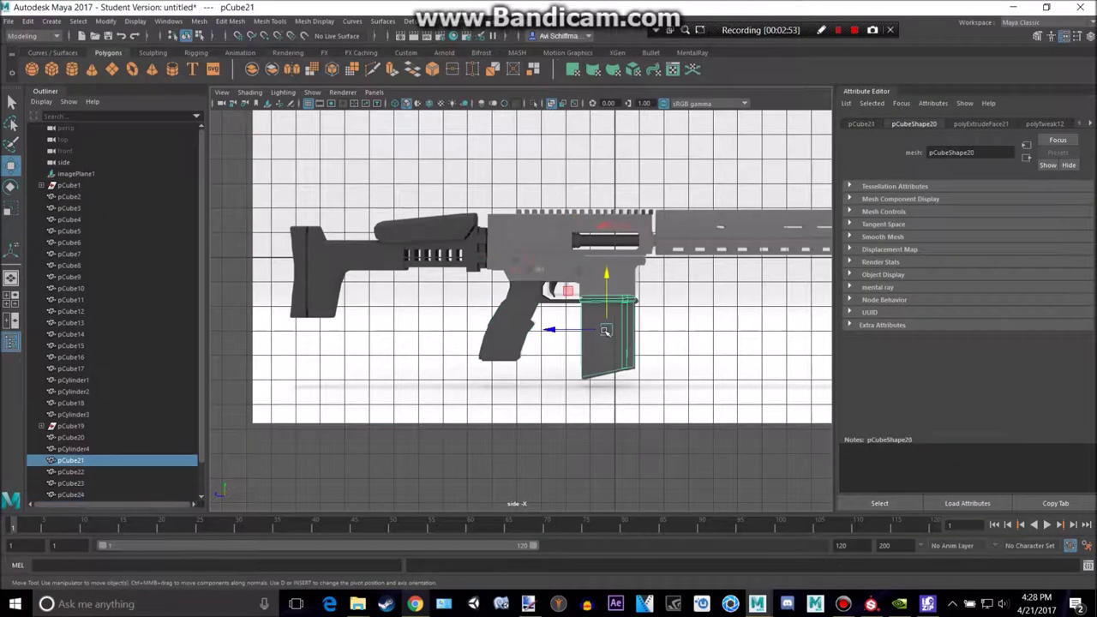
pyautogui.scroll(3, 605, 330)
pyautogui.keyDown('alt'); pyautogui.moveTo(610, 276); pyautogui.dragTo(446, 360, button='middle'); pyautogui.keyUp('alt')
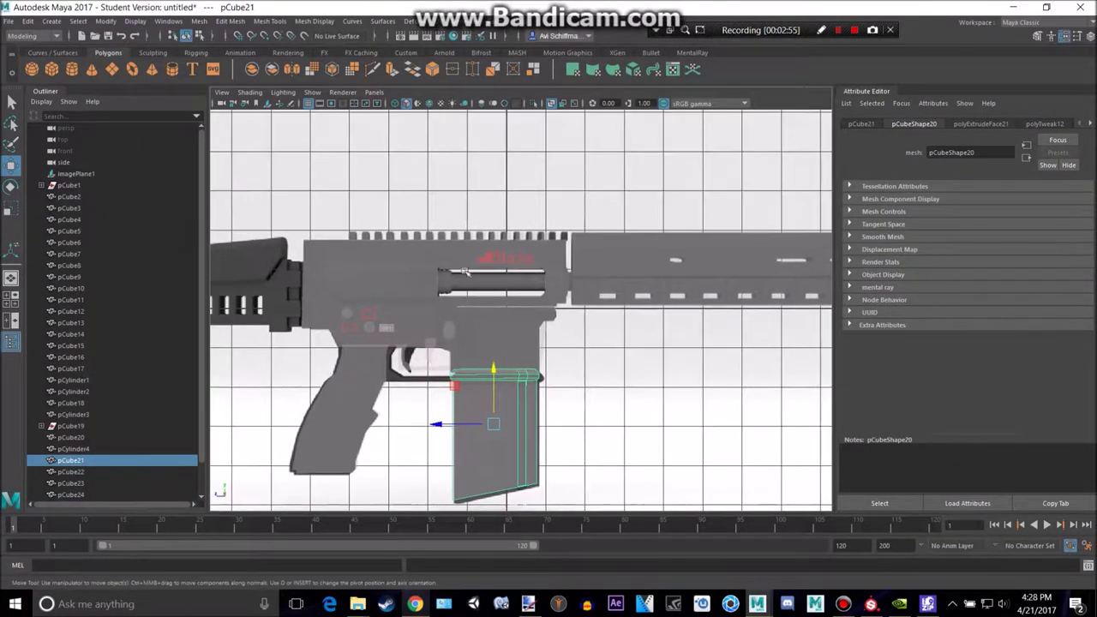
pyautogui.keyDown('alt'); pyautogui.moveTo(729, 264); pyautogui.dragTo(658, 314, button='middle'); pyautogui.keyUp('alt')
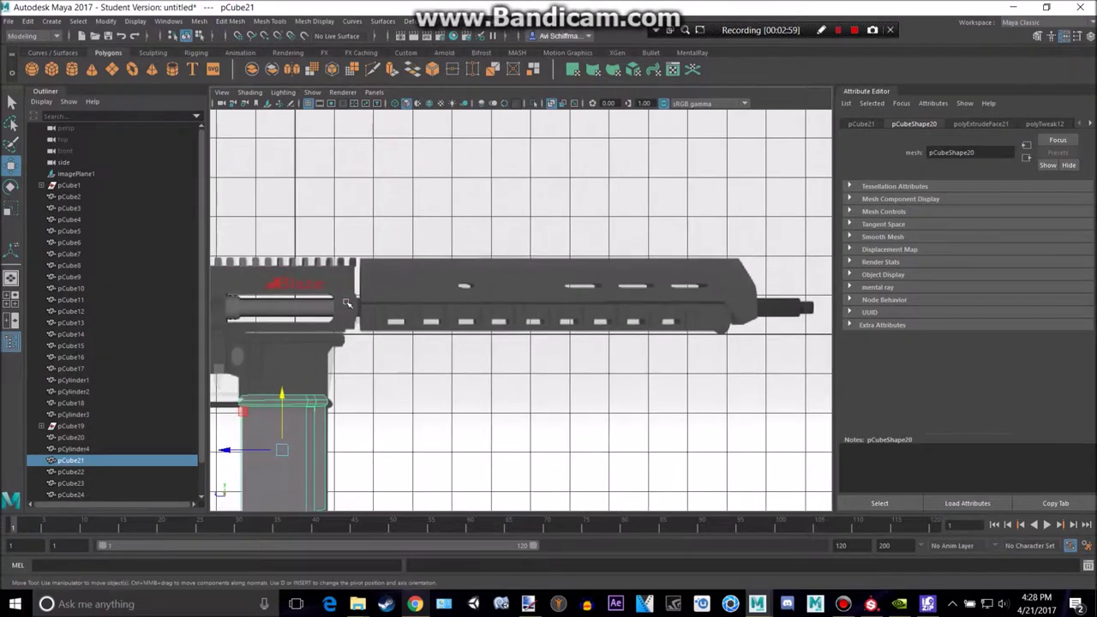
pyautogui.scroll(2, 411, 300)
pyautogui.click(415, 297)
pyautogui.rightClick(532, 268)
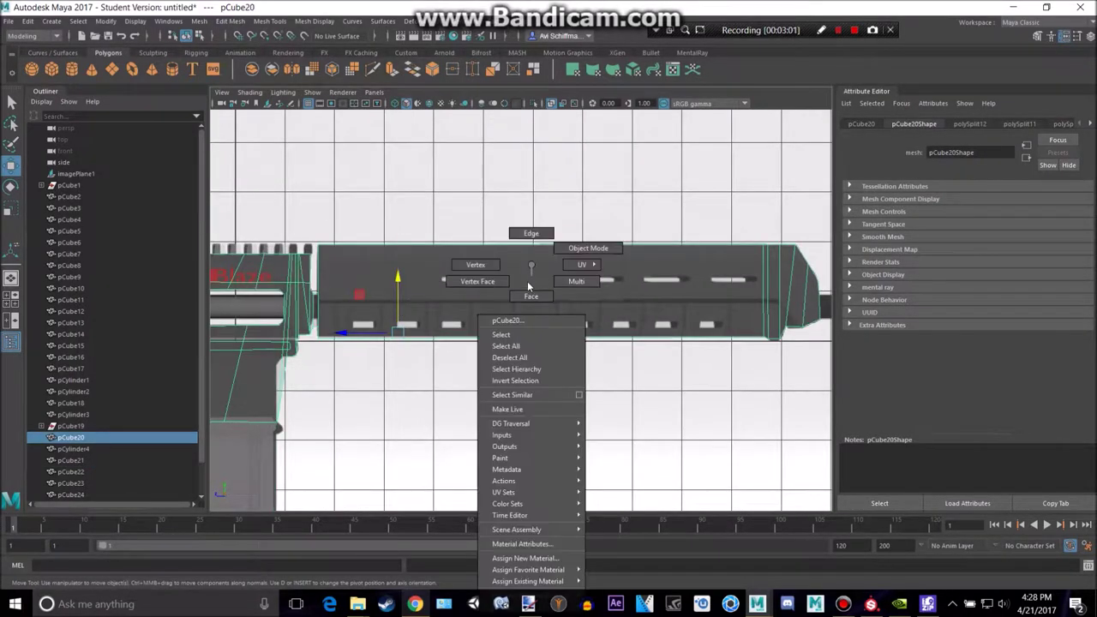
pyautogui.moveTo(527, 285); pyautogui.dragTo(526, 296, button='right')
pyautogui.scroll(3, 394, 311)
pyautogui.keyDown('alt'); pyautogui.moveTo(635, 300); pyautogui.dragTo(776, 337, button='middle'); pyautogui.keyUp('alt')
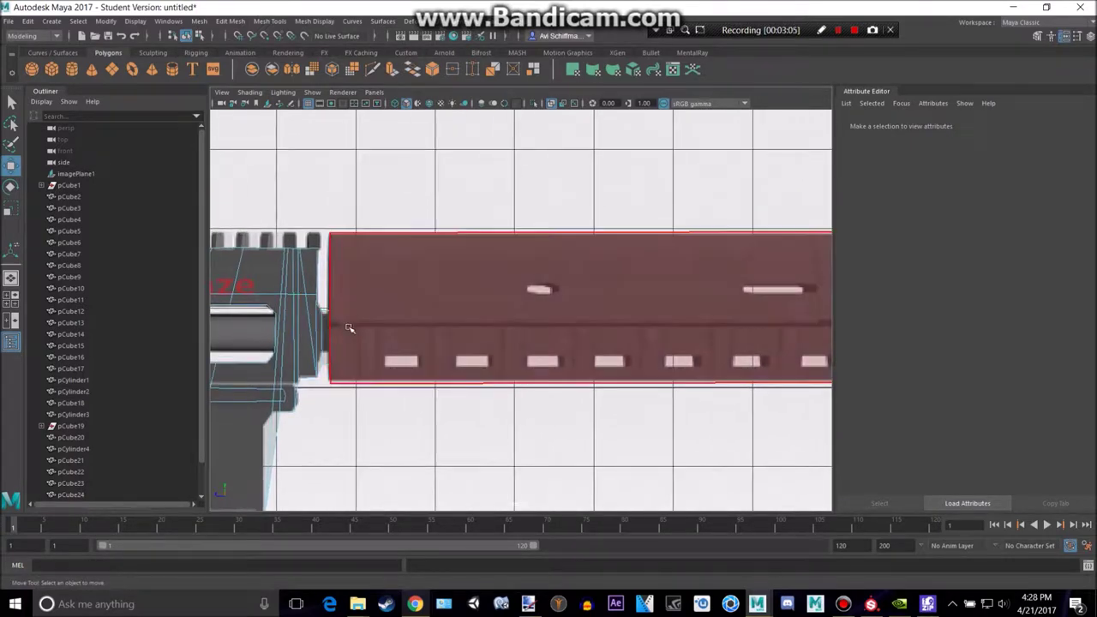
pyautogui.keyDown('alt'); pyautogui.moveTo(674, 318); pyautogui.dragTo(640, 318, button='middle'); pyautogui.keyUp('alt')
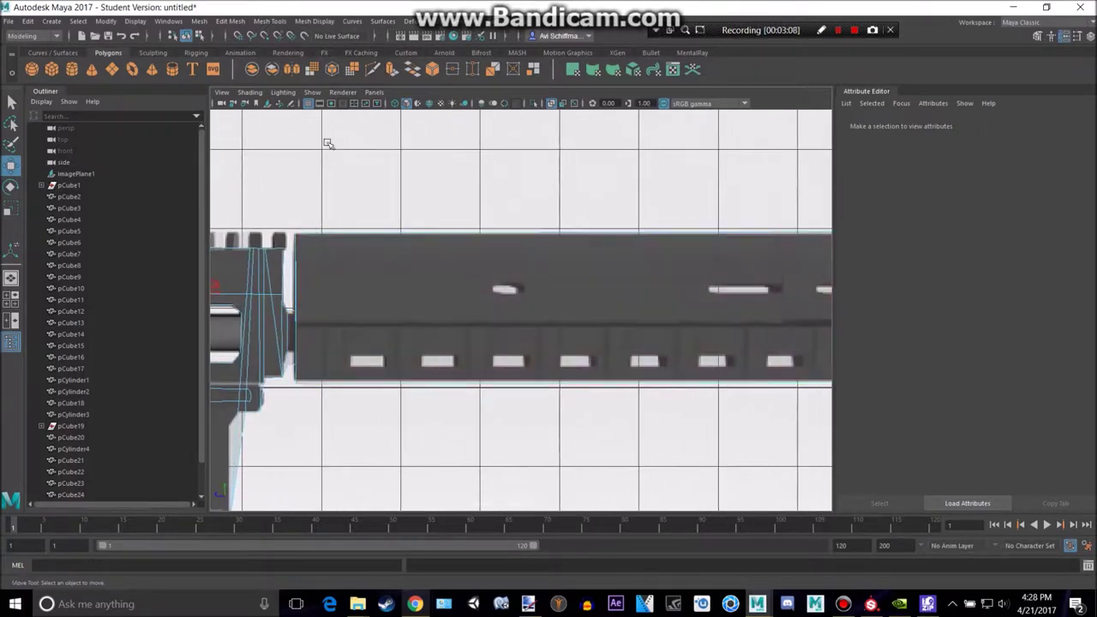
# Try to insert an edge loop along the handguard's horizontal seam from its rear edge and undo it.
pyautogui.click(271, 21)
pyautogui.click(305, 108)
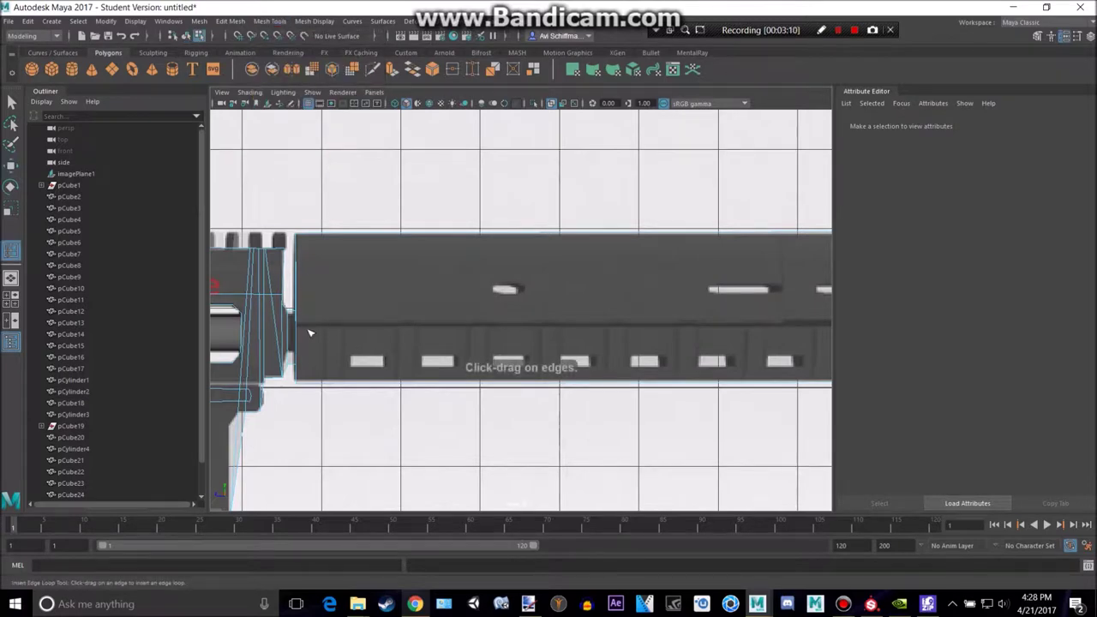
pyautogui.click(299, 327)
pyautogui.hotkey('ctrl', 'z')
pyautogui.click(298, 325)
pyautogui.hotkey('ctrl', 'z')
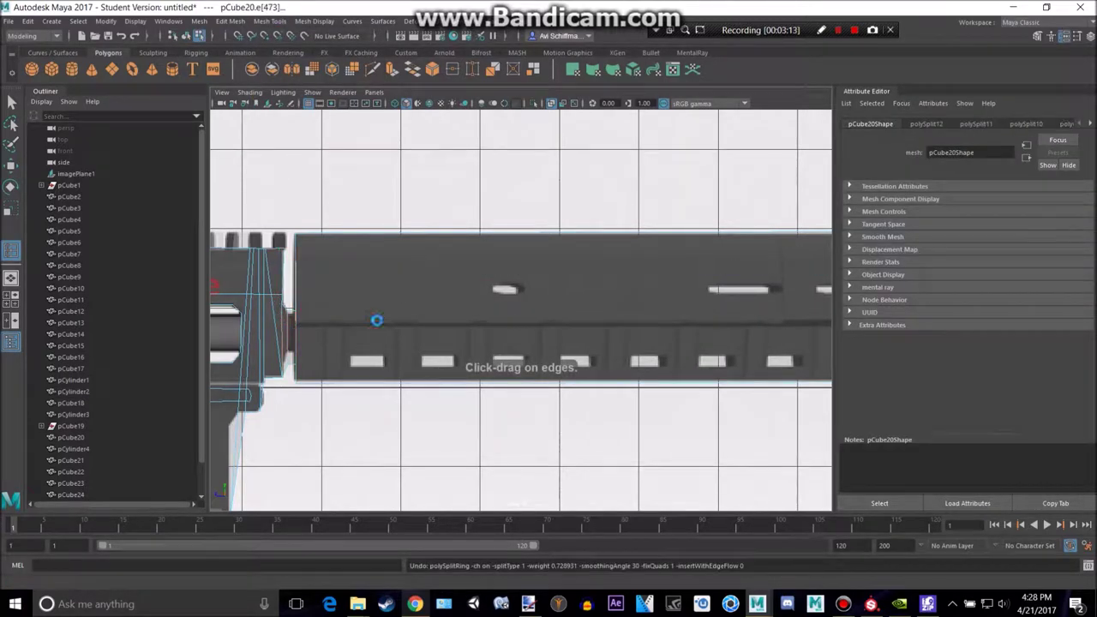
# Leave the edge loop tool and return the handguard mesh to face selection.
pyautogui.keyDown('alt'); pyautogui.moveTo(293, 350); pyautogui.dragTo(555, 344, button='middle'); pyautogui.keyUp('alt')
pyautogui.keyDown('alt'); pyautogui.moveTo(588, 282); pyautogui.dragTo(300, 261, button='middle'); pyautogui.keyUp('alt')
pyautogui.moveTo(338, 267); pyautogui.dragTo(340, 290, button='right')
pyautogui.press('q')
pyautogui.keyDown('alt'); pyautogui.moveTo(508, 271); pyautogui.dragTo(159, 235, button='middle'); pyautogui.keyUp('alt')
pyautogui.scroll(-4, 458, 233)
pyautogui.scroll(3, 464, 278)
pyautogui.keyDown('alt'); pyautogui.moveTo(420, 303); pyautogui.dragTo(847, 308, button='middle'); pyautogui.keyUp('alt')
pyautogui.keyDown('alt'); pyautogui.moveTo(475, 307); pyautogui.dragTo(489, 305); pyautogui.keyUp('alt')
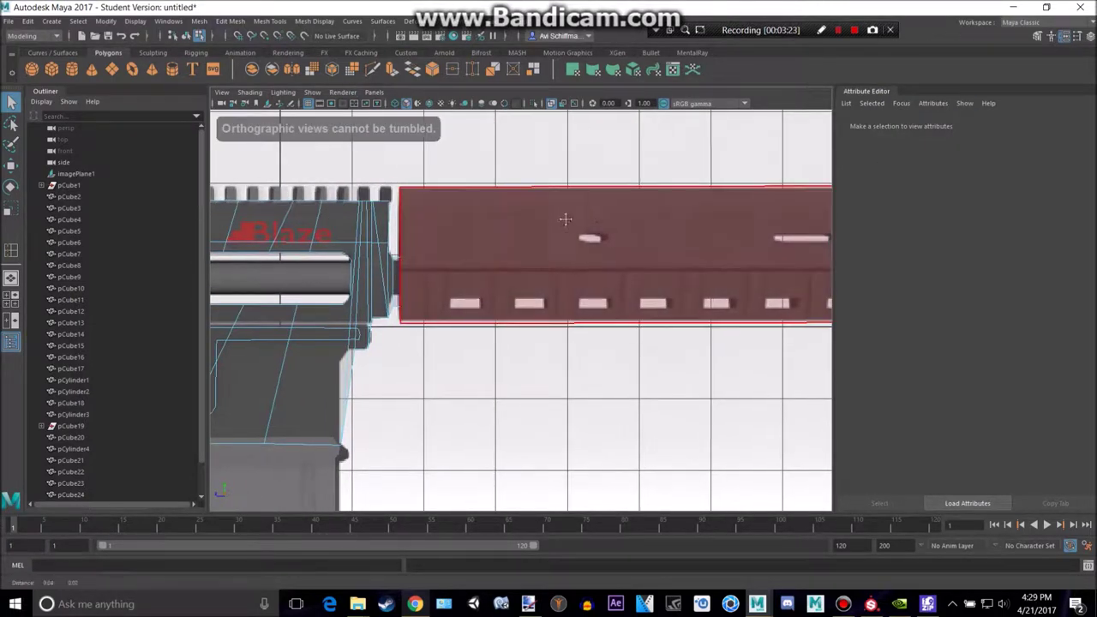
# Reselect the handguard mesh and select the faces of its long side.
pyautogui.keyDown('alt'); pyautogui.moveTo(569, 221); pyautogui.dragTo(518, 227, button='middle'); pyautogui.keyUp('alt')
pyautogui.click(529, 228)
pyautogui.moveTo(539, 237); pyautogui.dragTo(556, 225, button='right')
pyautogui.scroll(-6, 556, 229)
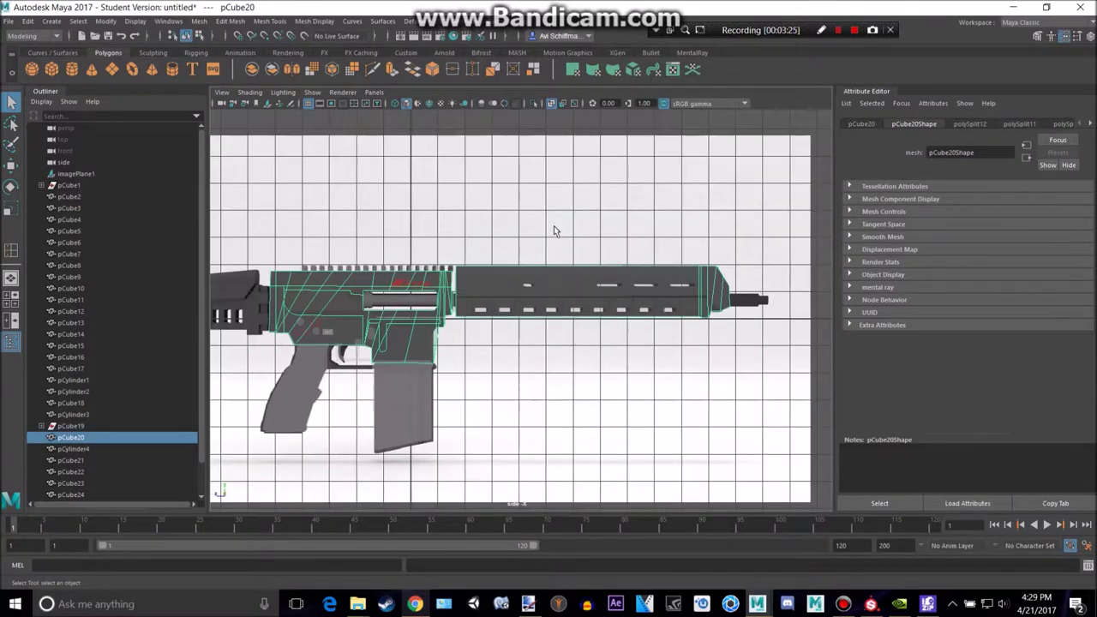
pyautogui.scroll(3, 615, 297)
pyautogui.moveTo(614, 266); pyautogui.dragTo(615, 305, button='right')
pyautogui.click(616, 306)
pyautogui.scroll(-3, 630, 302)
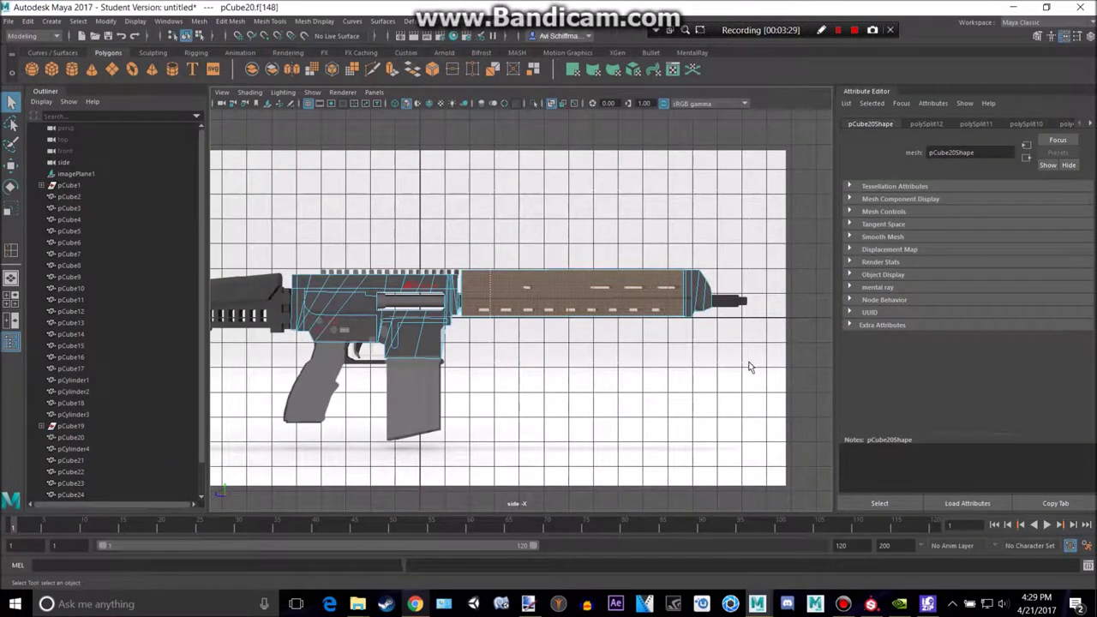
pyautogui.scroll(6, 695, 345)
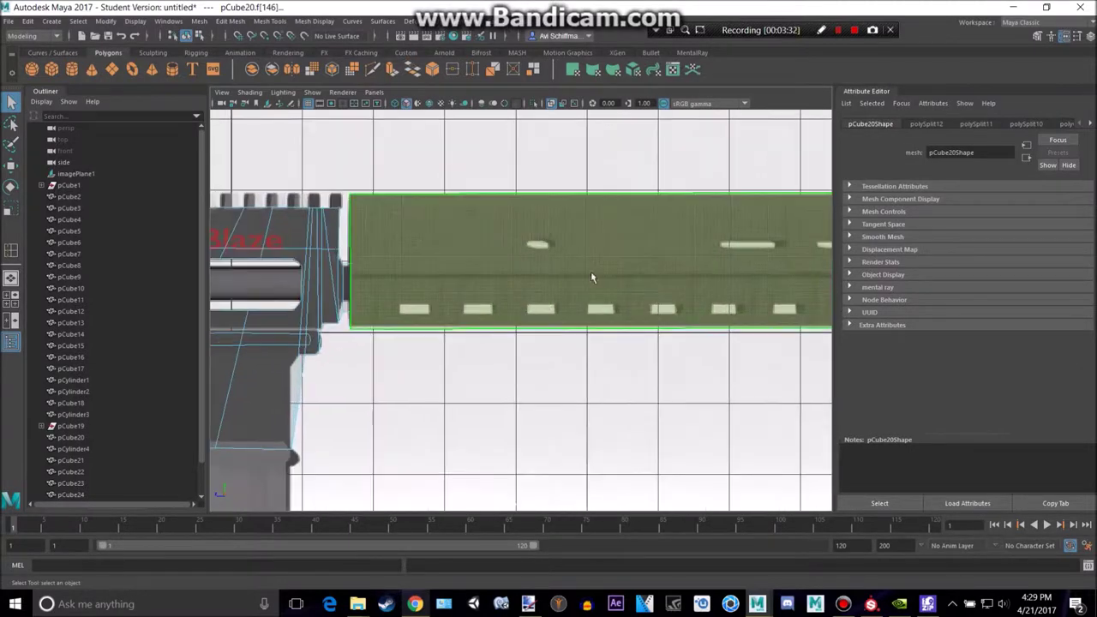
# Cut a horizontal edge along the handguard's seam line from its rear edge to the angled front end using Multi-Cut.
pyautogui.keyDown('ctrl'); pyautogui.keyDown('shift'); pyautogui.moveTo(587, 281); pyautogui.dragTo(587, 220, button='right'); pyautogui.keyUp('shift'); pyautogui.keyUp('ctrl')
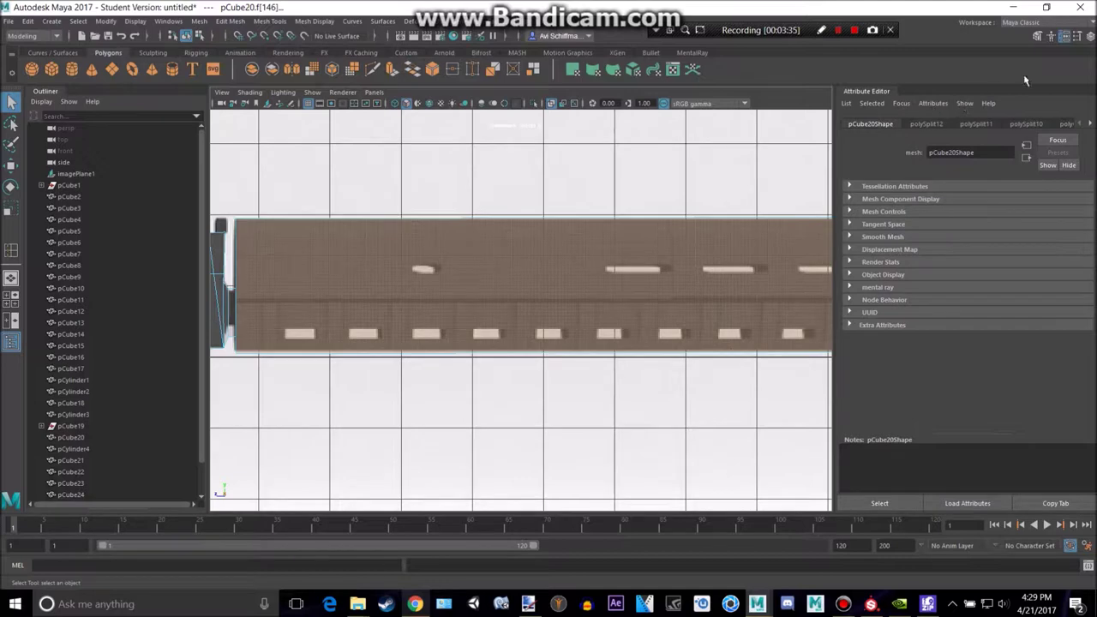
pyautogui.click(1037, 37)
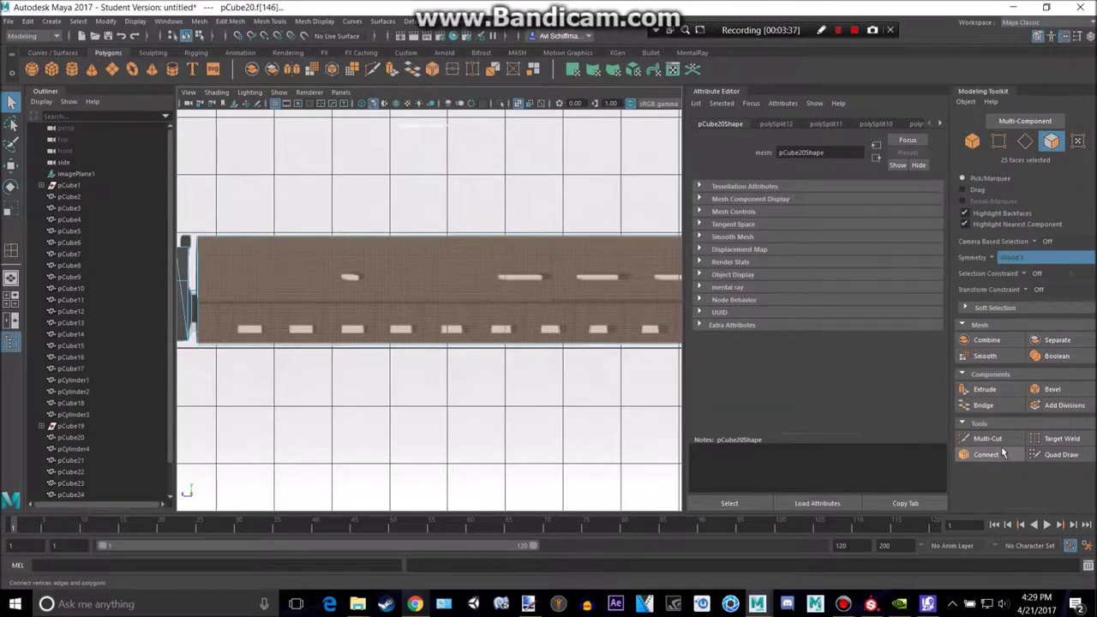
pyautogui.click(987, 438)
pyautogui.scroll(4, 434, 306)
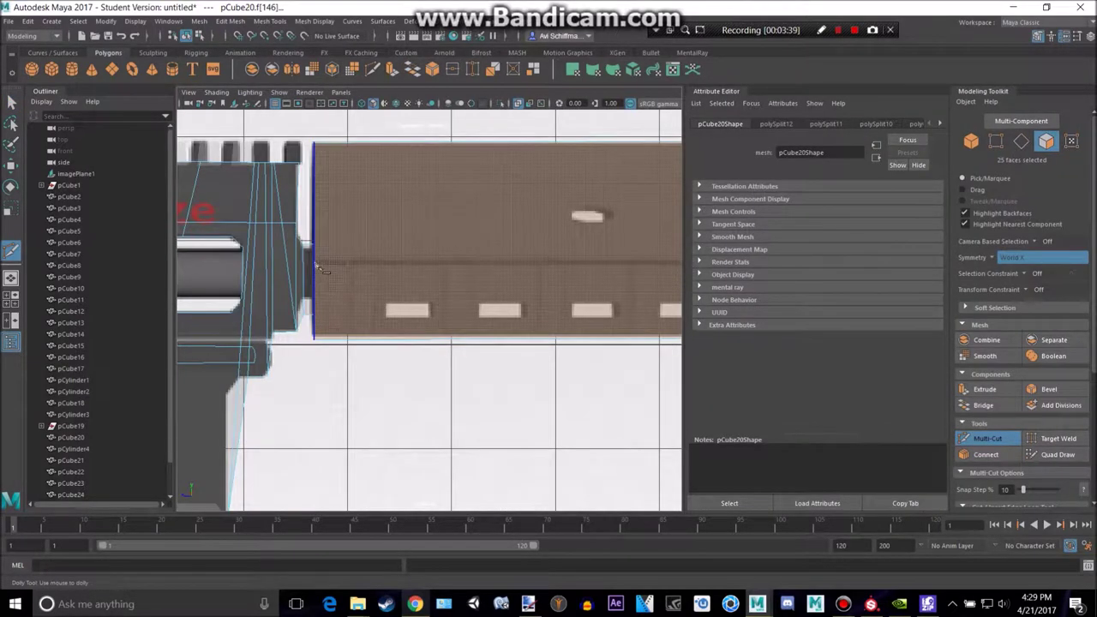
pyautogui.click(315, 264)
pyautogui.keyDown('alt'); pyautogui.moveTo(586, 233); pyautogui.dragTo(243, 257, button='middle'); pyautogui.keyUp('alt')
pyautogui.keyDown('alt'); pyautogui.moveTo(561, 215); pyautogui.dragTo(228, 197, button='middle'); pyautogui.keyUp('alt')
pyautogui.keyDown('alt'); pyautogui.moveTo(421, 235); pyautogui.dragTo(284, 236, button='middle'); pyautogui.keyUp('alt')
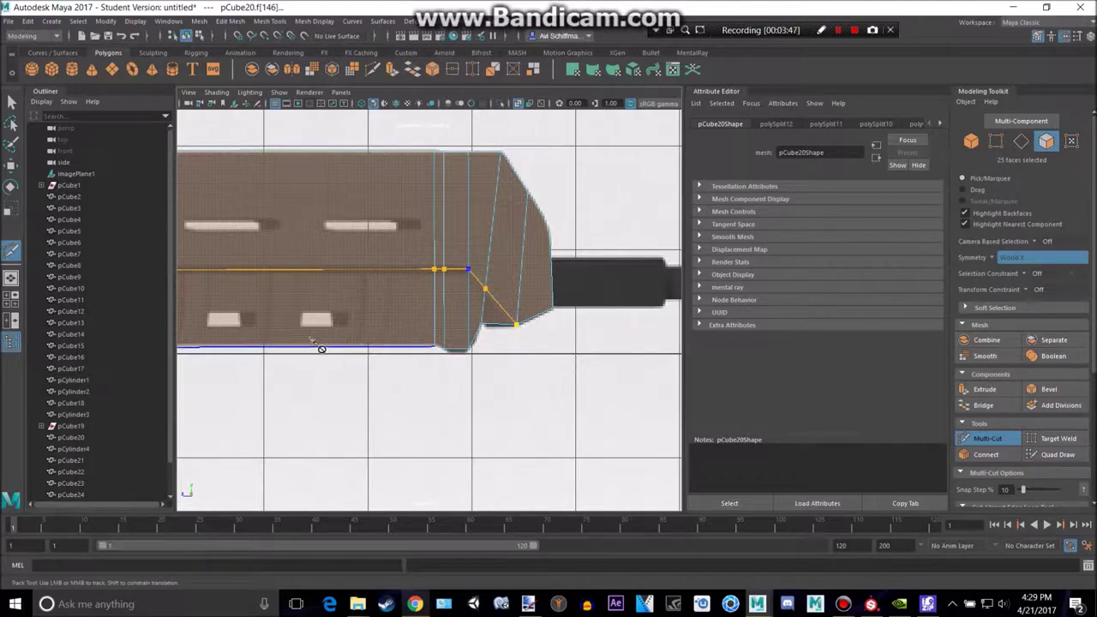
pyautogui.keyDown('alt'); pyautogui.moveTo(316, 344); pyautogui.dragTo(636, 311); pyautogui.keyUp('alt')
pyautogui.scroll(-5, 365, 285)
pyautogui.press('Return')
# Clear the selection and examine the new handguard cut in the perspective view.
pyautogui.press('q')
pyautogui.moveTo(453, 267); pyautogui.dragTo(454, 211)
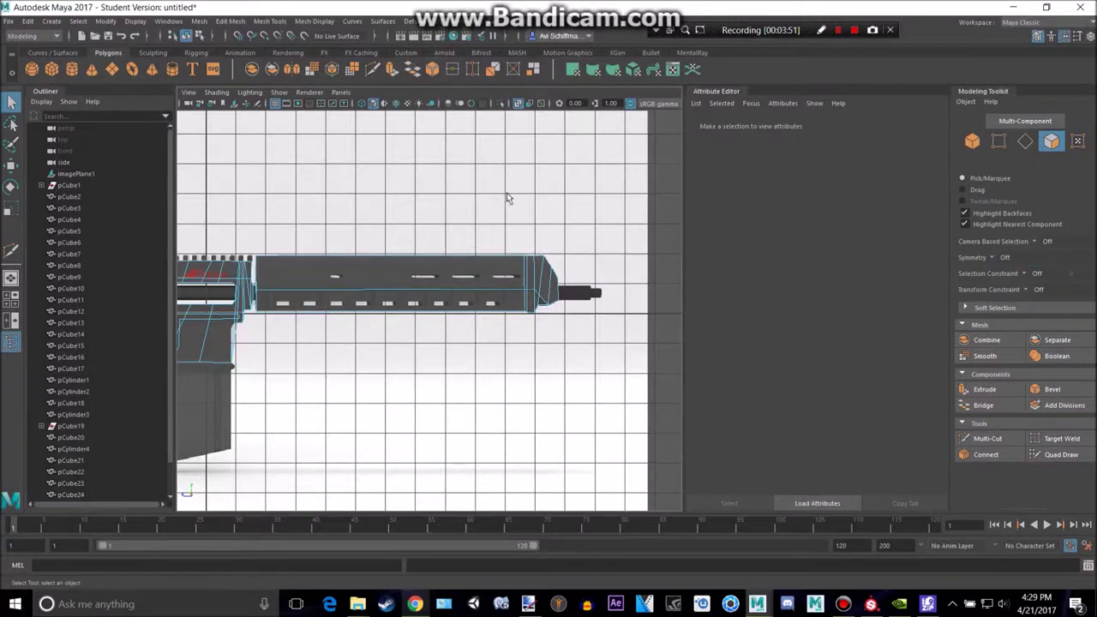
pyautogui.press('space')
pyautogui.press('space')
pyautogui.keyDown('alt'); pyautogui.moveTo(533, 227); pyautogui.dragTo(339, 253); pyautogui.keyUp('alt')
pyautogui.press('space')
pyautogui.press('space')
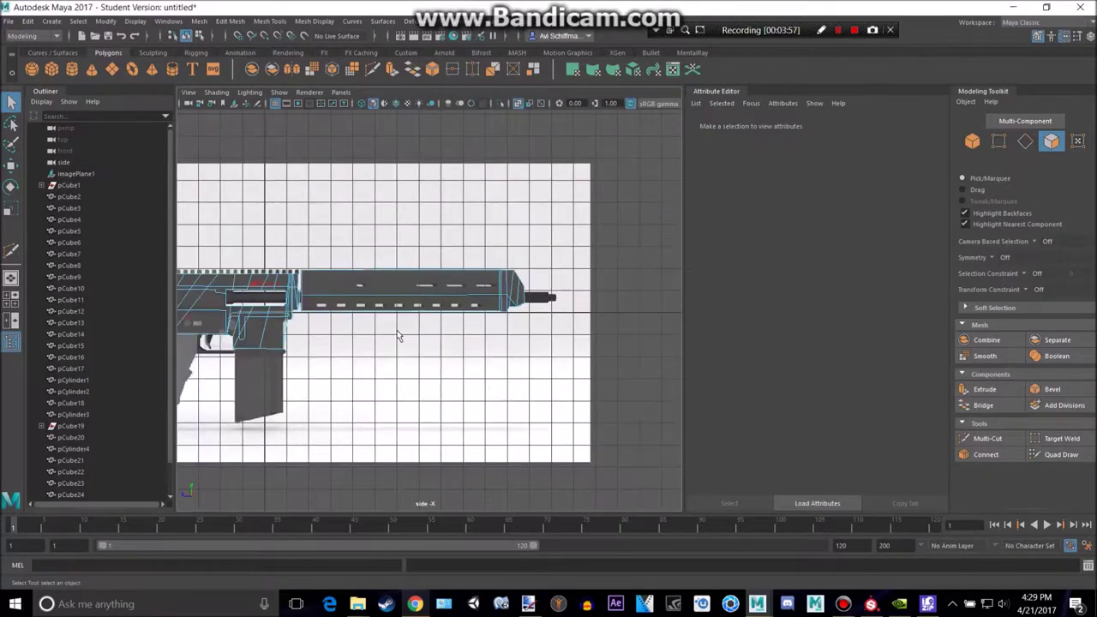
# Select two faces of the handguard's lower section and activate the Scale tool.
pyautogui.scroll(5, 403, 301)
pyautogui.keyDown('alt'); pyautogui.moveTo(437, 293); pyautogui.dragTo(594, 284, button='middle'); pyautogui.keyUp('alt')
pyautogui.click(527, 291)
pyautogui.keyDown('alt'); pyautogui.moveTo(548, 206); pyautogui.dragTo(375, 257); pyautogui.keyUp('alt')
pyautogui.press('space')
pyautogui.press('space')
pyautogui.keyDown('alt'); pyautogui.moveTo(442, 341); pyautogui.dragTo(488, 343); pyautogui.keyUp('alt')
pyautogui.keyDown('shift'); pyautogui.click(422, 312); pyautogui.keyUp('shift')
pyautogui.press('r')
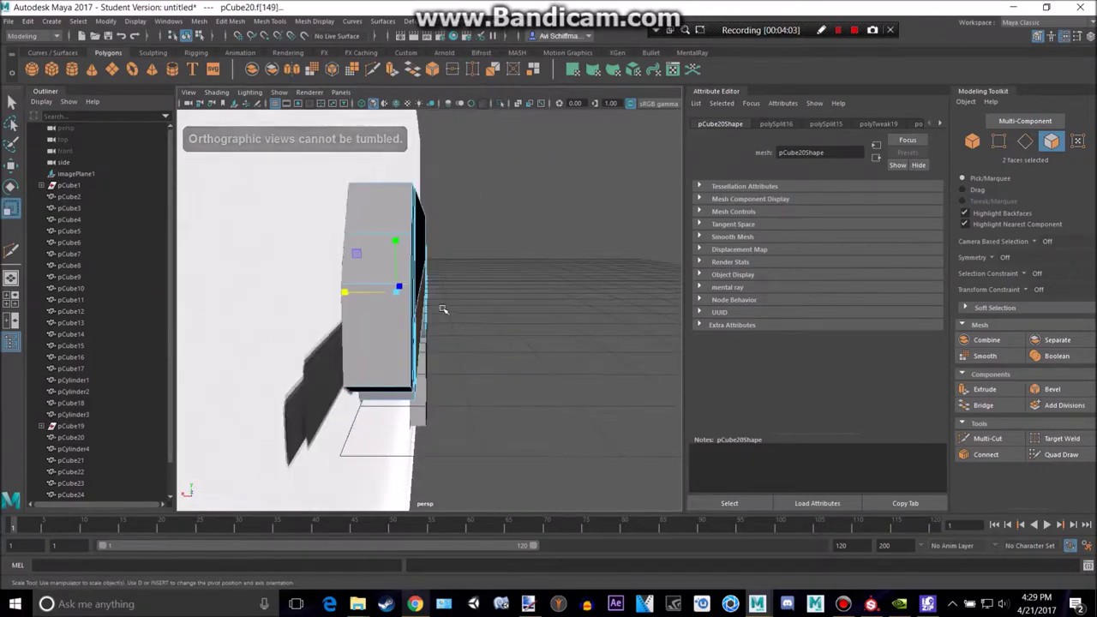
pyautogui.keyDown('alt'); pyautogui.moveTo(443, 309); pyautogui.dragTo(407, 302); pyautogui.keyUp('alt')
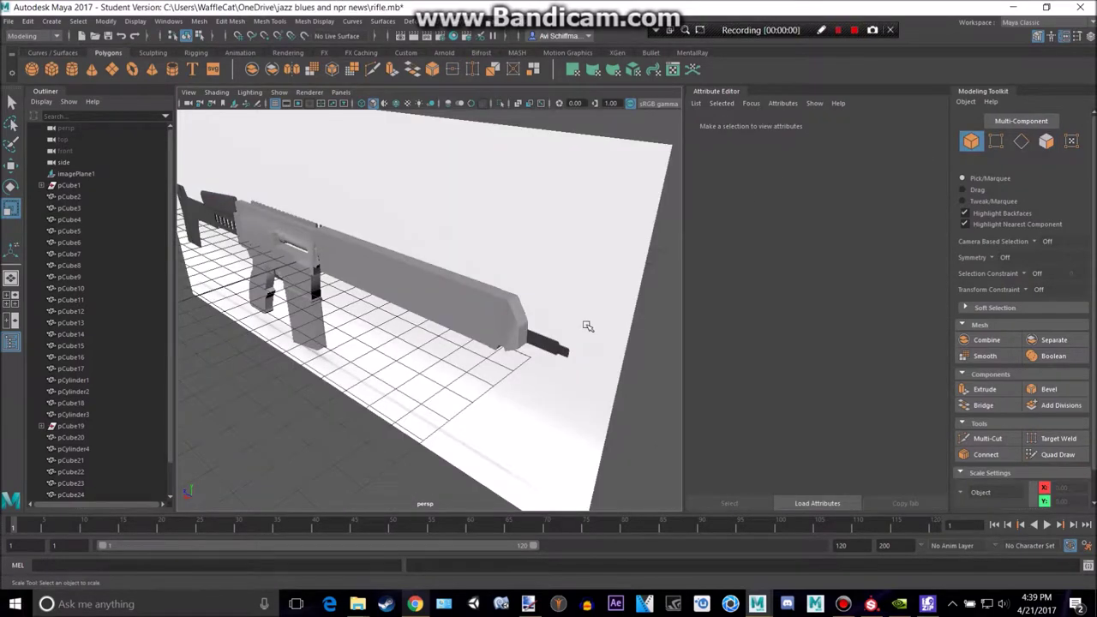
# Check the handguard's lower section in the reference image in Chrome and switch back to Maya.
pyautogui.keyDown('alt'); pyautogui.moveTo(442, 305); pyautogui.dragTo(440, 248); pyautogui.keyUp('alt')
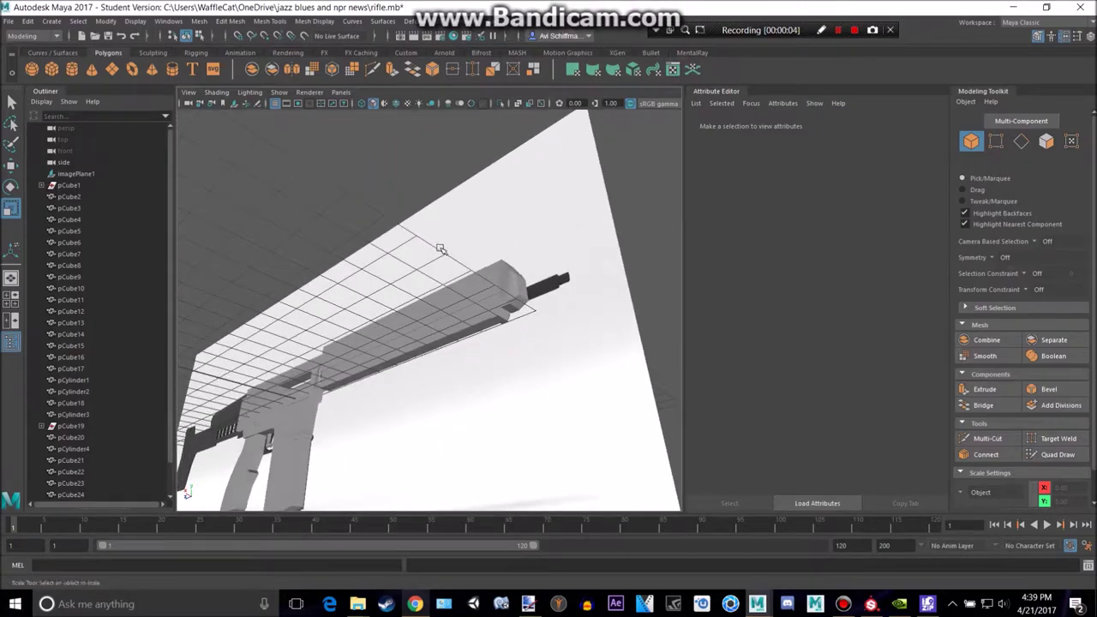
pyautogui.hotkey('alt', 'Tab')
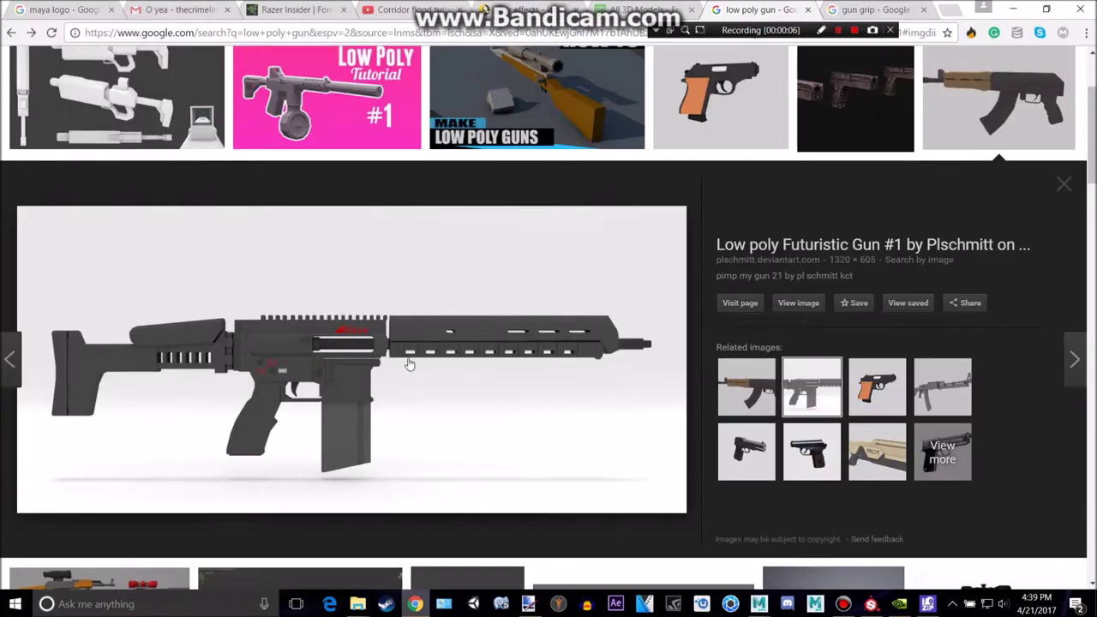
pyautogui.hotkey('alt', 'Tab')
# Put the receiver and handguard mesh into face selection and select the handguard's lower side faces.
pyautogui.keyDown('alt'); pyautogui.moveTo(508, 327); pyautogui.dragTo(428, 382); pyautogui.keyUp('alt')
pyautogui.scroll(4, 472, 348)
pyautogui.click(472, 348)
pyautogui.moveTo(426, 265); pyautogui.dragTo(432, 315, button='right')
pyautogui.click(425, 315)
pyautogui.keyDown('alt'); pyautogui.moveTo(417, 302); pyautogui.dragTo(468, 293); pyautogui.keyUp('alt')
pyautogui.keyDown('alt'); pyautogui.moveTo(457, 310); pyautogui.dragTo(615, 277, button='middle'); pyautogui.keyUp('alt')
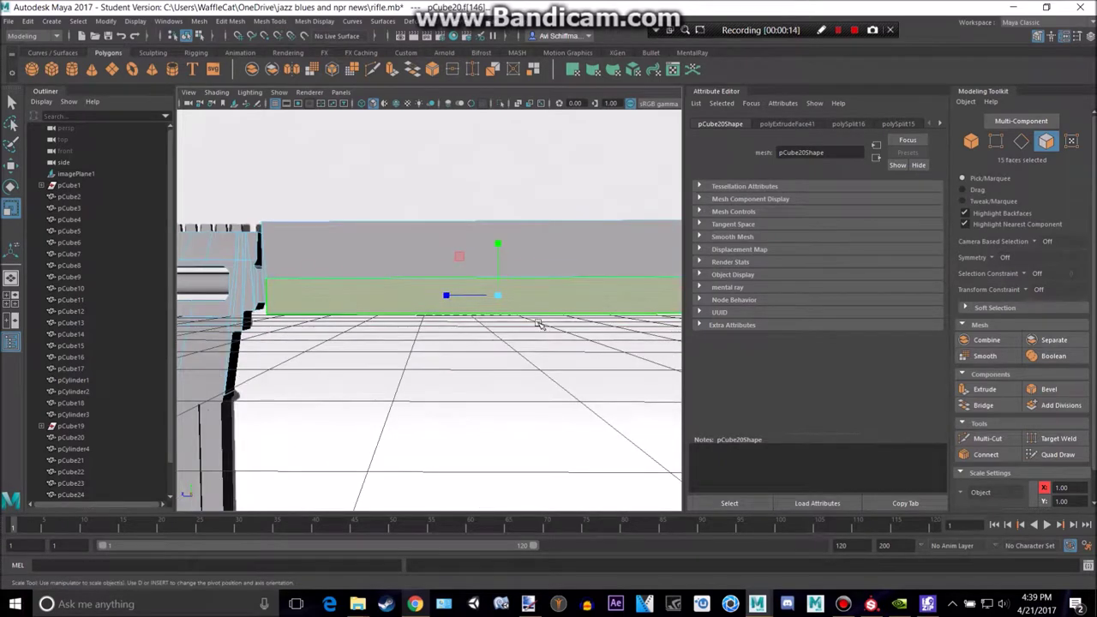
# Extend the face selection to the lower faces at the handguard's front end.
pyautogui.keyDown('alt'); pyautogui.moveTo(541, 324); pyautogui.dragTo(503, 330); pyautogui.keyUp('alt')
pyautogui.keyDown('alt'); pyautogui.moveTo(567, 305); pyautogui.dragTo(458, 300, button='middle'); pyautogui.keyUp('alt')
pyautogui.scroll(-2, 364, 306)
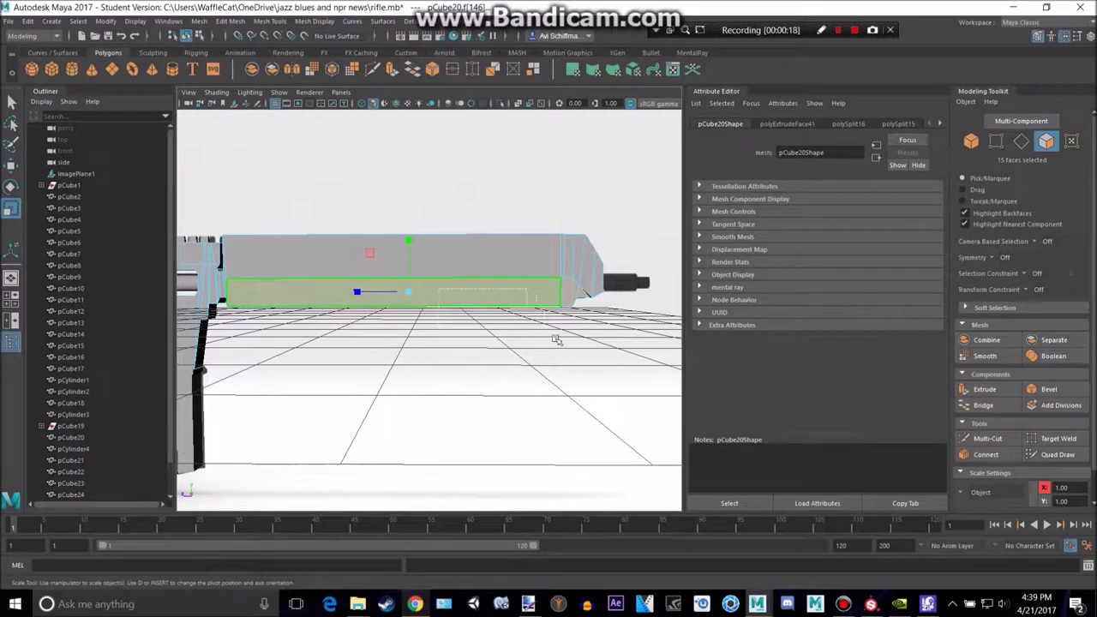
pyautogui.keyDown('shift'); pyautogui.moveTo(583, 346); pyautogui.dragTo(603, 269); pyautogui.keyUp('shift')
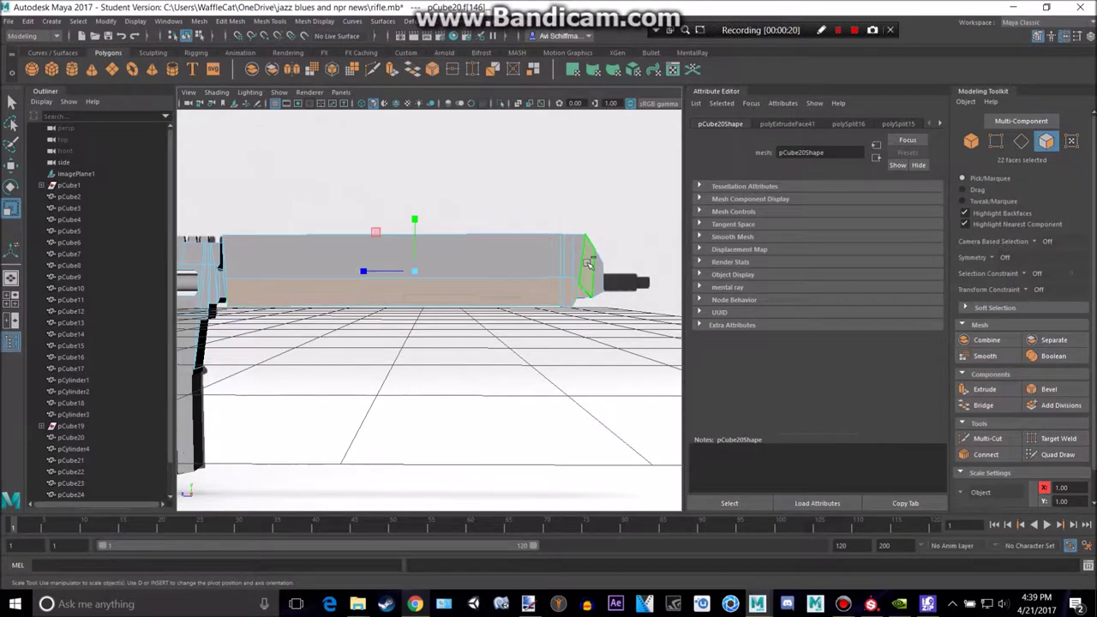
pyautogui.press('space')
pyautogui.press('space')
pyautogui.keyDown('alt'); pyautogui.moveTo(588, 282); pyautogui.dragTo(573, 245); pyautogui.keyUp('alt')
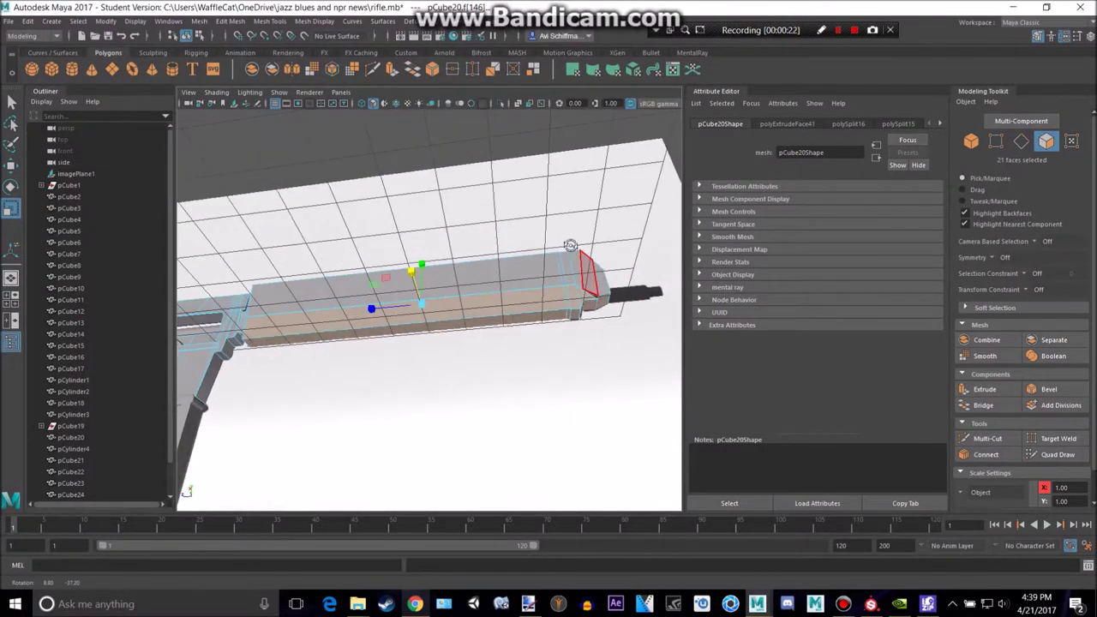
# Remove the unwanted faces around the handguard's front tip from the lower face selection.
pyautogui.scroll(4, 615, 277)
pyautogui.keyDown('alt'); pyautogui.moveTo(614, 277); pyautogui.dragTo(388, 251, button='middle'); pyautogui.keyUp('alt')
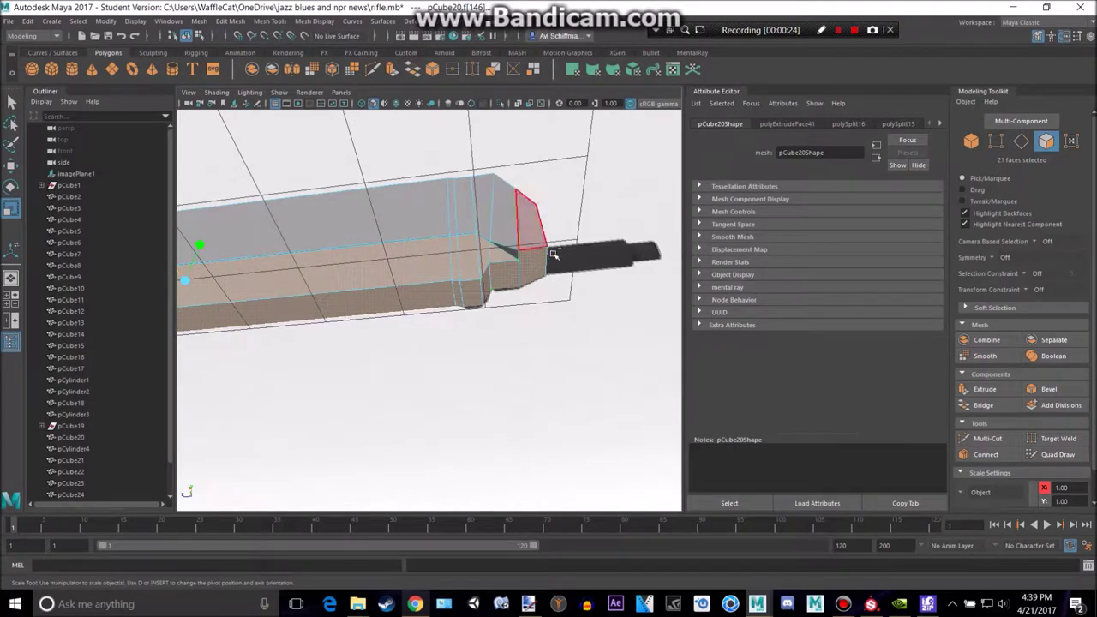
pyautogui.keyDown('alt'); pyautogui.moveTo(527, 152); pyautogui.dragTo(359, 163); pyautogui.keyUp('alt')
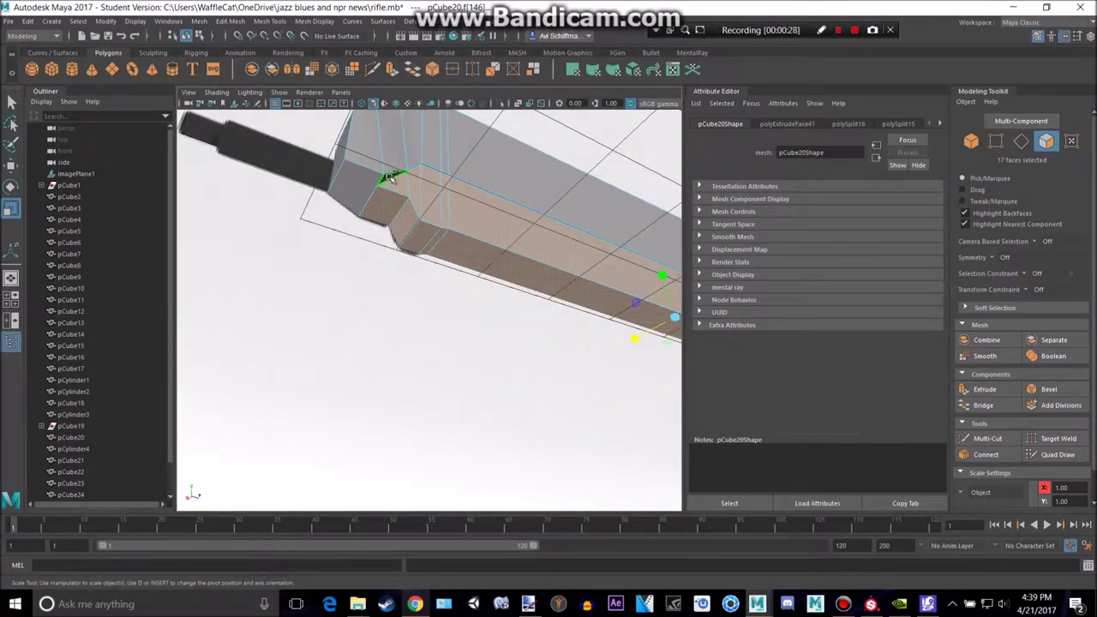
pyautogui.keyDown('alt'); pyautogui.moveTo(317, 295); pyautogui.dragTo(538, 297); pyautogui.keyUp('alt')
pyautogui.keyDown('alt'); pyautogui.moveTo(537, 296); pyautogui.dragTo(668, 307, button='middle'); pyautogui.keyUp('alt')
pyautogui.keyDown('alt'); pyautogui.moveTo(292, 266); pyautogui.dragTo(480, 276); pyautogui.keyUp('alt')
pyautogui.keyDown('alt'); pyautogui.moveTo(493, 276); pyautogui.dragTo(299, 306, button='middle'); pyautogui.keyUp('alt')
pyautogui.keyDown('alt'); pyautogui.moveTo(557, 304); pyautogui.dragTo(387, 316); pyautogui.keyUp('alt')
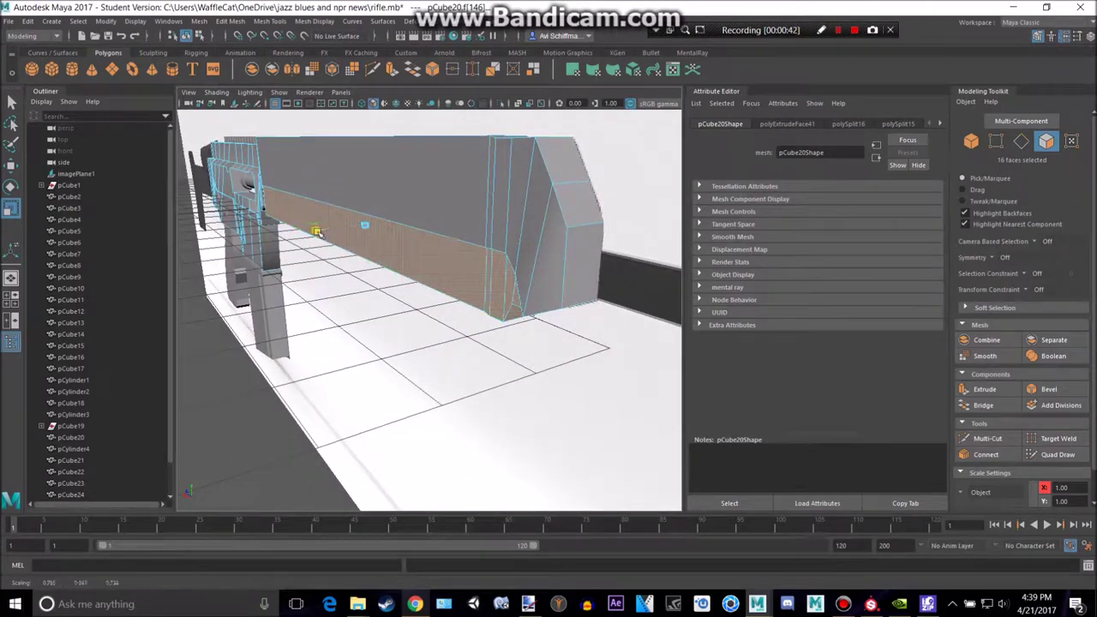
# Scale the selected lower handguard faces across the rifle's width.
pyautogui.keyDown('alt'); pyautogui.moveTo(342, 229); pyautogui.dragTo(397, 411); pyautogui.keyUp('alt')
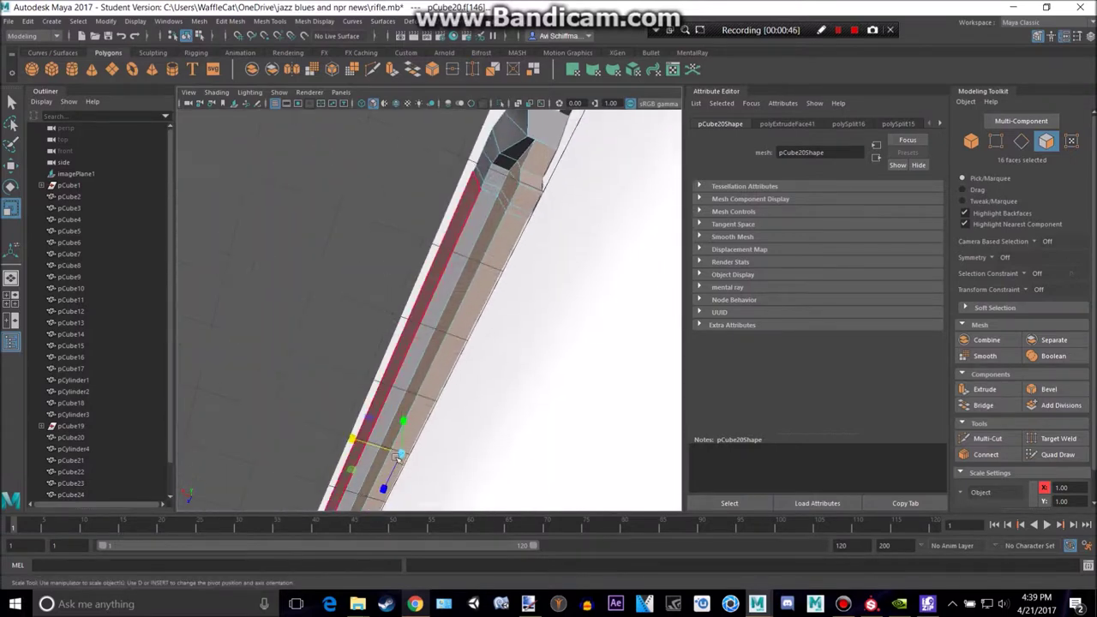
pyautogui.moveTo(362, 447); pyautogui.dragTo(346, 439)
pyautogui.keyDown('alt'); pyautogui.moveTo(354, 424); pyautogui.dragTo(468, 244, button='middle'); pyautogui.keyUp('alt')
pyautogui.scroll(3, 456, 487)
pyautogui.keyDown('alt'); pyautogui.moveTo(455, 411); pyautogui.dragTo(469, 334, button='middle'); pyautogui.keyUp('alt')
pyautogui.keyDown('alt'); pyautogui.moveTo(469, 335); pyautogui.dragTo(315, 297); pyautogui.keyUp('alt')
pyautogui.keyDown('alt'); pyautogui.moveTo(332, 364); pyautogui.dragTo(426, 377); pyautogui.keyUp('alt')
pyautogui.keyDown('alt'); pyautogui.moveTo(265, 339); pyautogui.dragTo(352, 380, button='middle'); pyautogui.keyUp('alt')
pyautogui.keyDown('alt'); pyautogui.moveTo(263, 310); pyautogui.dragTo(647, 377, button='middle'); pyautogui.keyUp('alt')
pyautogui.keyDown('alt'); pyautogui.moveTo(450, 367); pyautogui.dragTo(744, 289); pyautogui.keyUp('alt')
# Select the two lower rear corner vertices where the handguard meets the receiver and scale them across the width.
pyautogui.click(565, 279)
pyautogui.press('f')
pyautogui.keyDown('alt'); pyautogui.moveTo(437, 342); pyautogui.dragTo(531, 337); pyautogui.keyUp('alt')
pyautogui.keyDown('shift'); pyautogui.click(588, 278); pyautogui.keyUp('shift')
pyautogui.keyDown('alt'); pyautogui.moveTo(564, 373); pyautogui.dragTo(301, 315); pyautogui.keyUp('alt')
pyautogui.moveTo(308, 265); pyautogui.dragTo(255, 265, button='right')
pyautogui.click(303, 305)
pyautogui.keyDown('alt'); pyautogui.moveTo(375, 360); pyautogui.dragTo(391, 387); pyautogui.keyUp('alt')
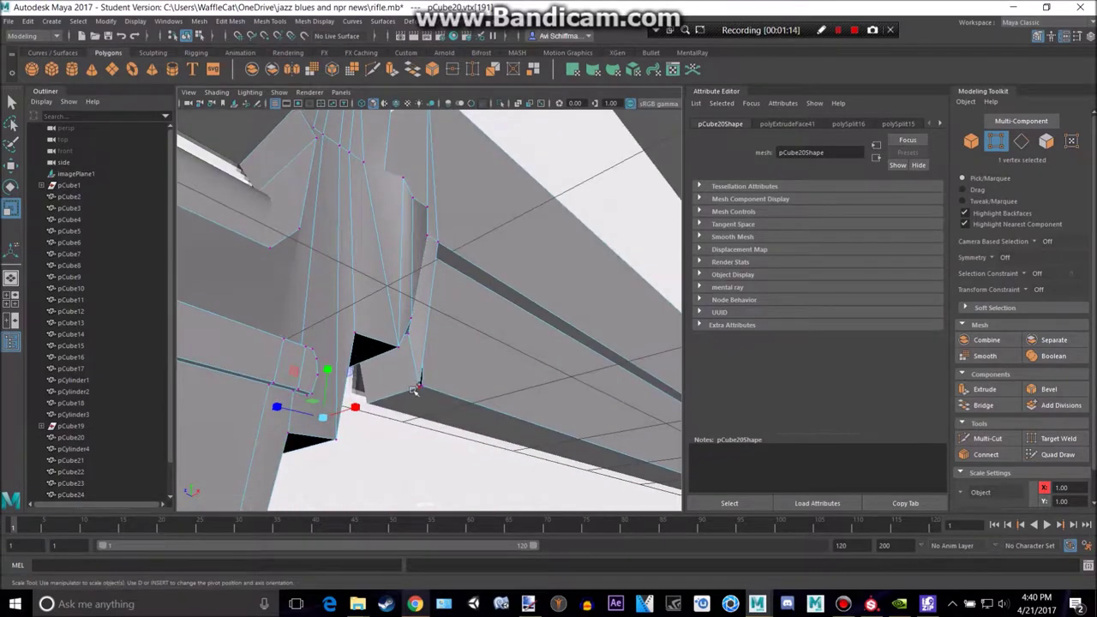
pyautogui.keyDown('alt'); pyautogui.moveTo(407, 393); pyautogui.dragTo(385, 416); pyautogui.keyUp('alt')
pyautogui.keyDown('alt'); pyautogui.moveTo(449, 388); pyautogui.dragTo(396, 392); pyautogui.keyUp('alt')
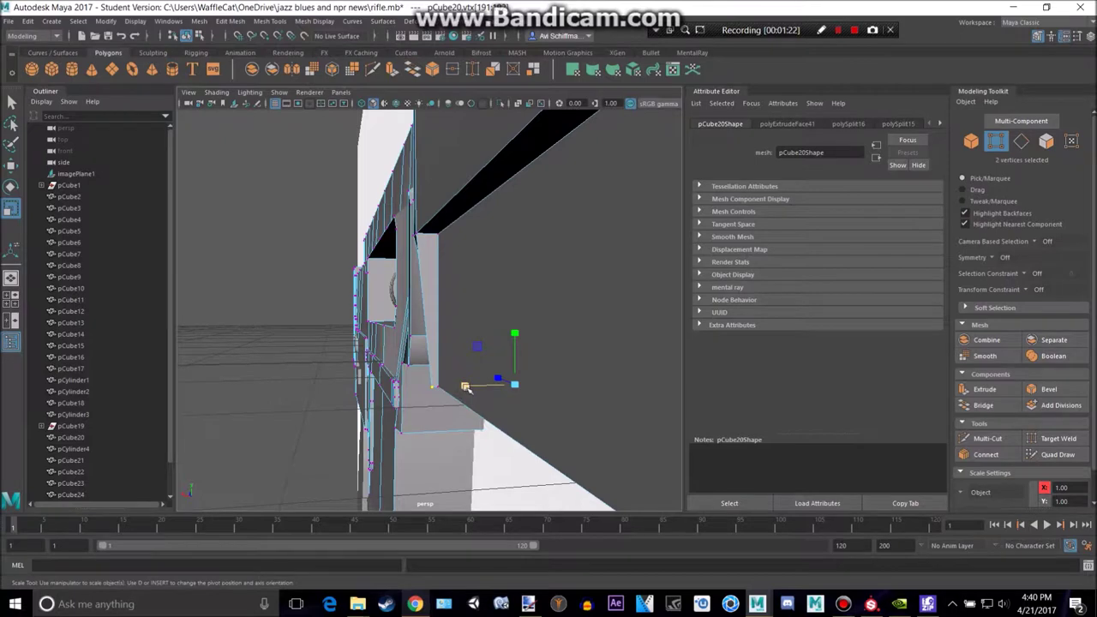
pyautogui.keyDown('alt'); pyautogui.moveTo(446, 391); pyautogui.dragTo(537, 371); pyautogui.keyUp('alt')
pyautogui.scroll(-10, 537, 370)
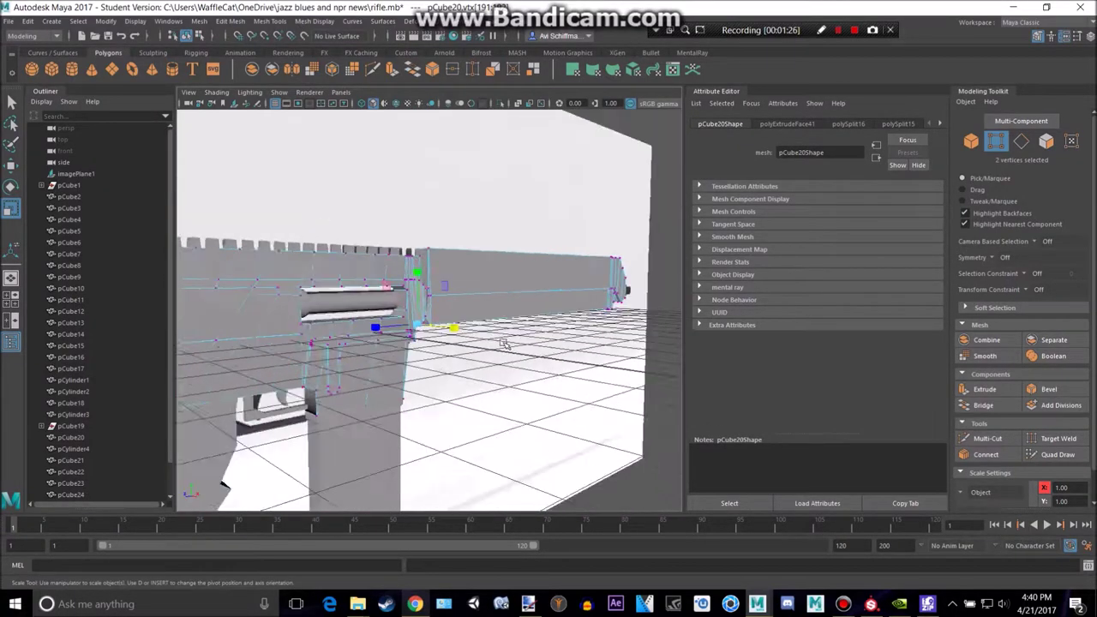
# Return the mesh to object mode, clear the selection and switch to the reference image in Chrome.
pyautogui.click(635, 236)
pyautogui.scroll(5, 562, 306)
pyautogui.moveTo(530, 264); pyautogui.dragTo(576, 251, button='right')
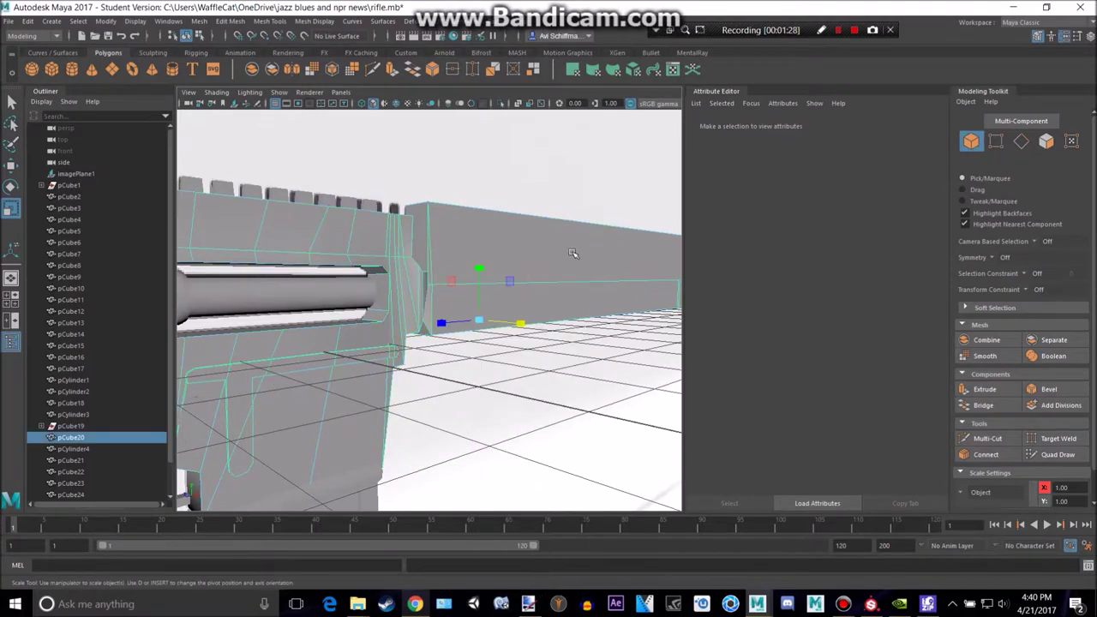
pyautogui.scroll(-8, 582, 251)
pyautogui.click(658, 230)
pyautogui.keyDown('alt'); pyautogui.moveTo(637, 240); pyautogui.dragTo(494, 224); pyautogui.keyUp('alt')
pyautogui.hotkey('alt', 'Tab')
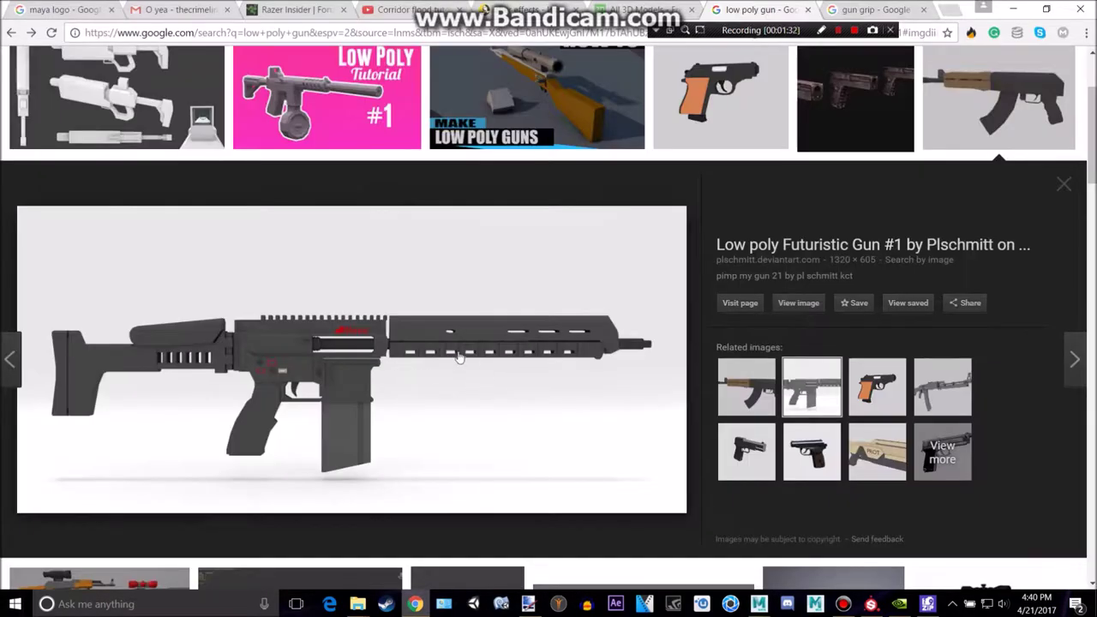
# Return to Maya and examine the barrel tip at the front of the handguard on the side-view reference image.
pyautogui.hotkey('alt', 'Tab')
pyautogui.keyDown('alt'); pyautogui.moveTo(471, 348); pyautogui.dragTo(534, 409); pyautogui.keyUp('alt')
pyautogui.press('space')
pyautogui.press('space')
pyautogui.scroll(-9, 538, 411)
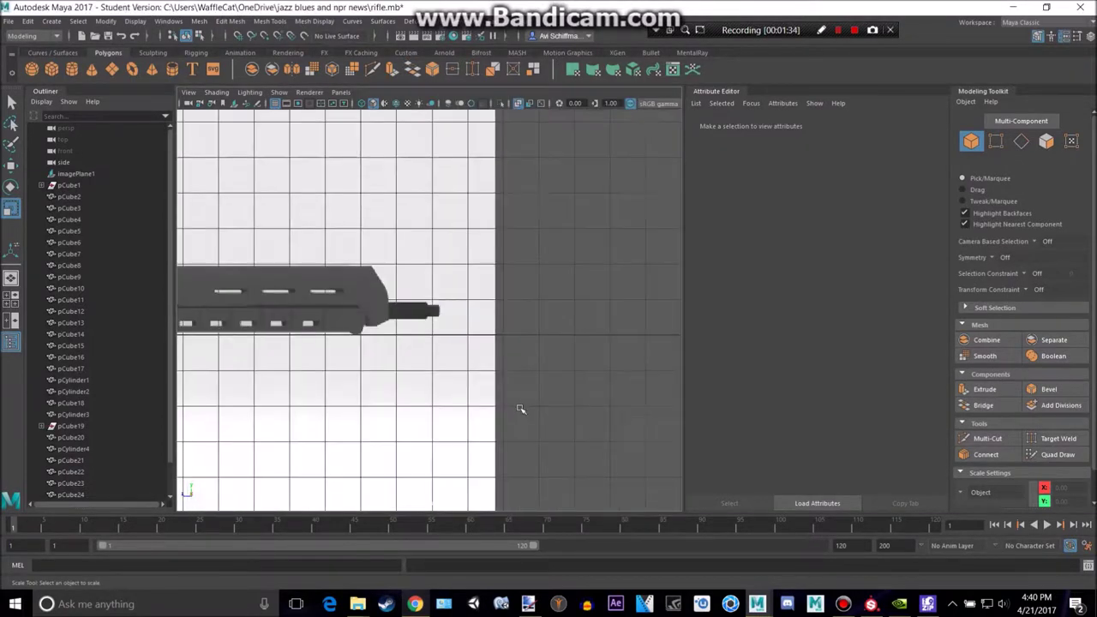
pyautogui.keyDown('alt'); pyautogui.moveTo(378, 398); pyautogui.dragTo(575, 364, button='middle'); pyautogui.keyUp('alt')
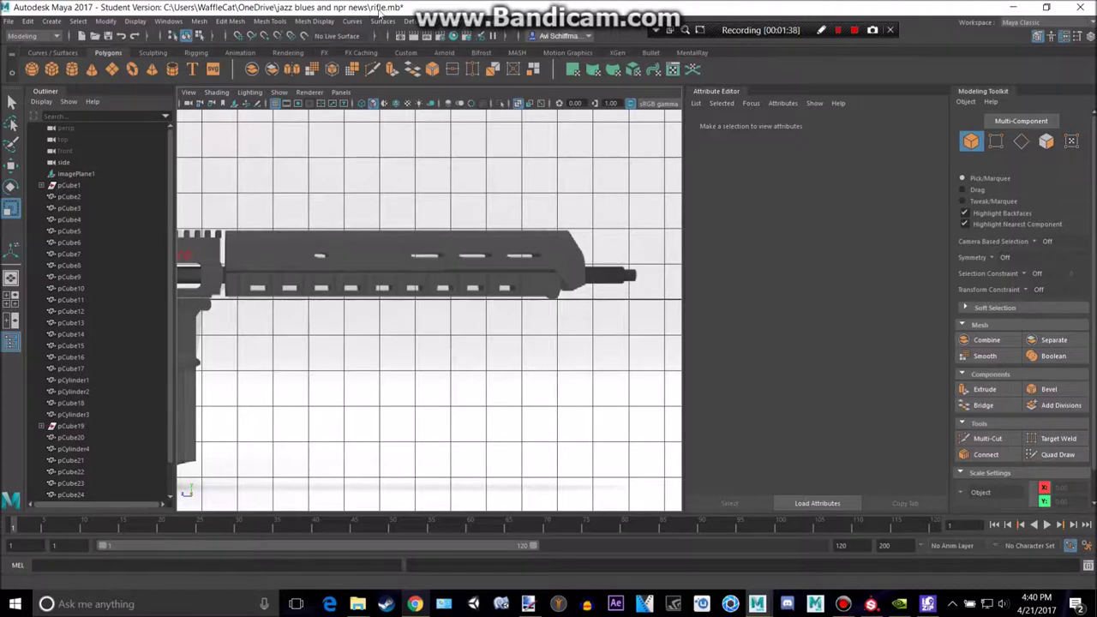
pyautogui.scroll(4, 420, 247)
pyautogui.keyDown('alt'); pyautogui.moveTo(591, 245); pyautogui.dragTo(336, 247, button='middle'); pyautogui.keyUp('alt')
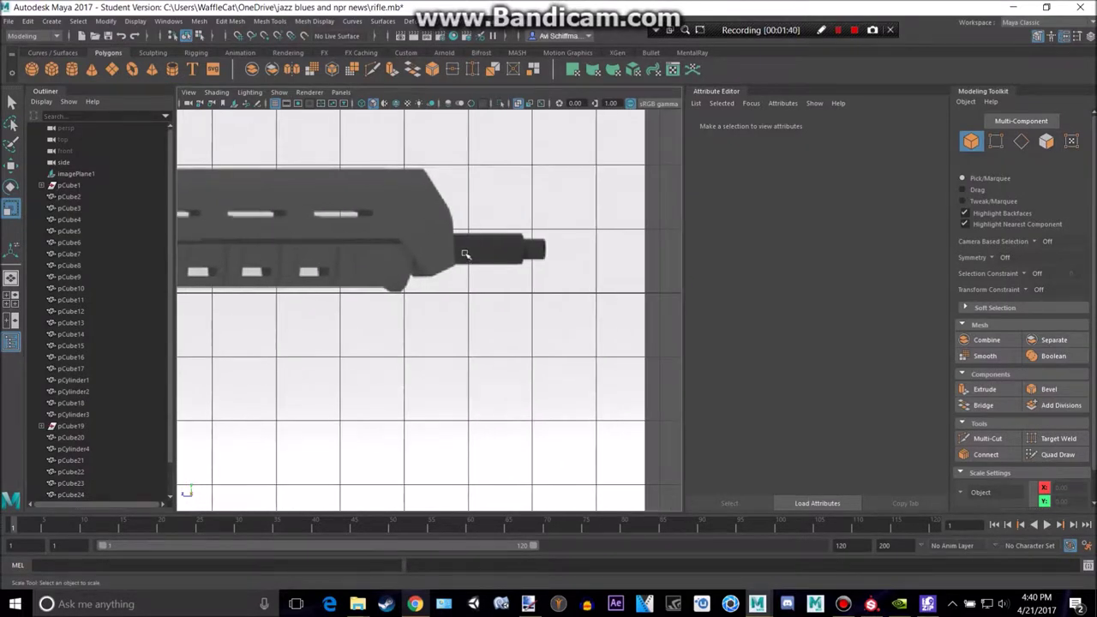
pyautogui.click(464, 255)
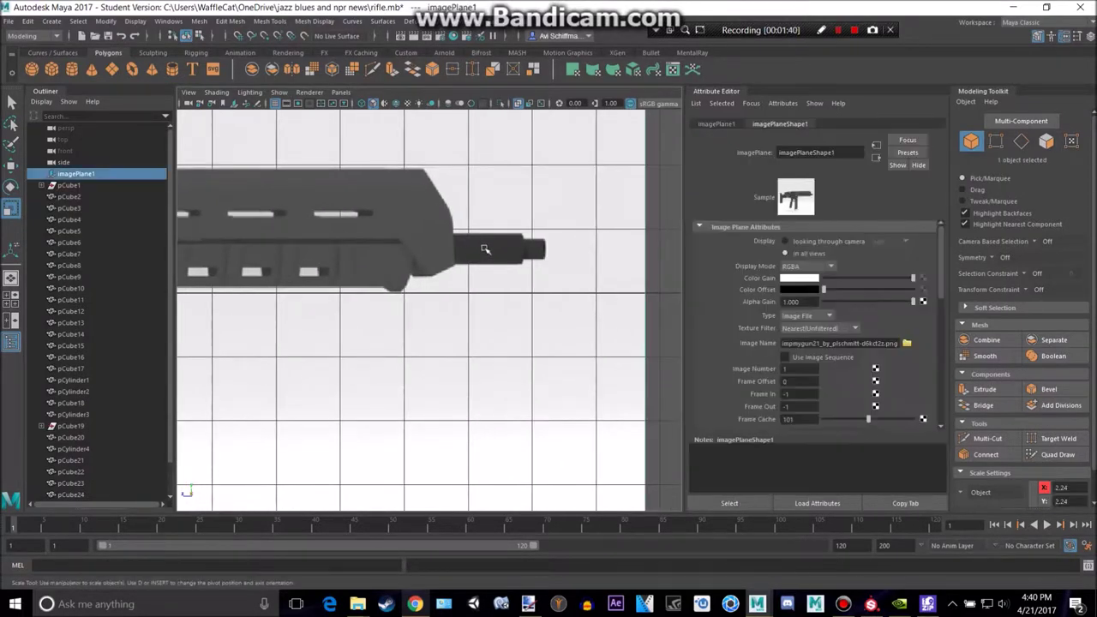
pyautogui.click(53, 69)
pyautogui.scroll(-10, 320, 253)
pyautogui.press('Delete')
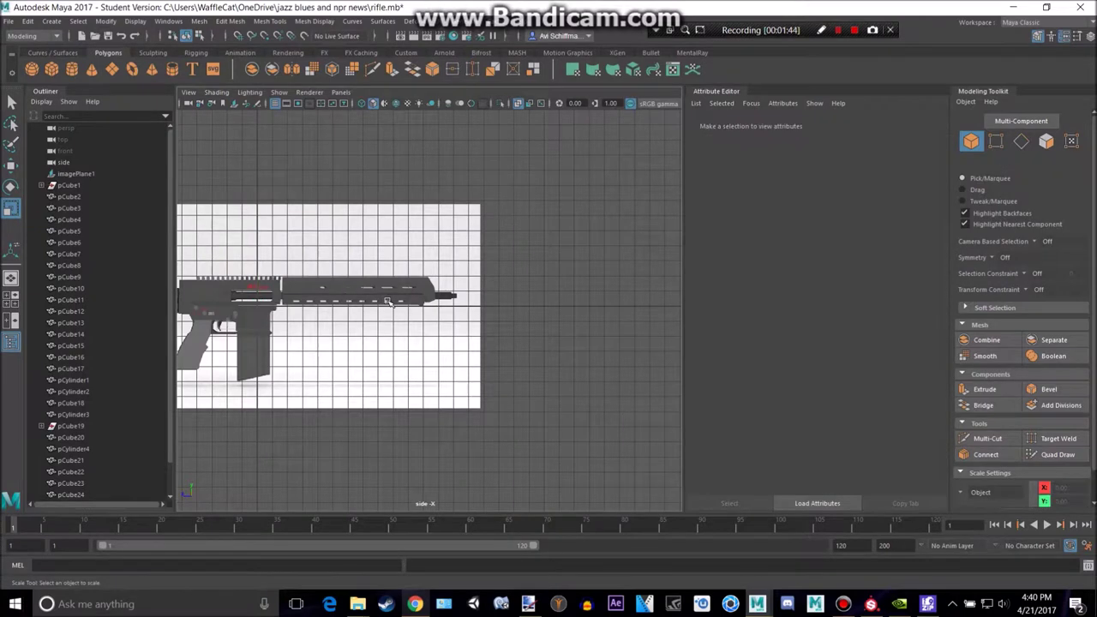
# Create a polygon cylinder and move it over the barrel tip in the side-view reference.
pyautogui.click(74, 75)
pyautogui.keyDown('alt'); pyautogui.moveTo(322, 302); pyautogui.dragTo(392, 305, button='middle'); pyautogui.keyUp('alt')
pyautogui.press('e')
pyautogui.scroll(1, 315, 307)
pyautogui.press('w')
pyautogui.moveTo(318, 310); pyautogui.dragTo(557, 307)
pyautogui.scroll(5, 532, 300)
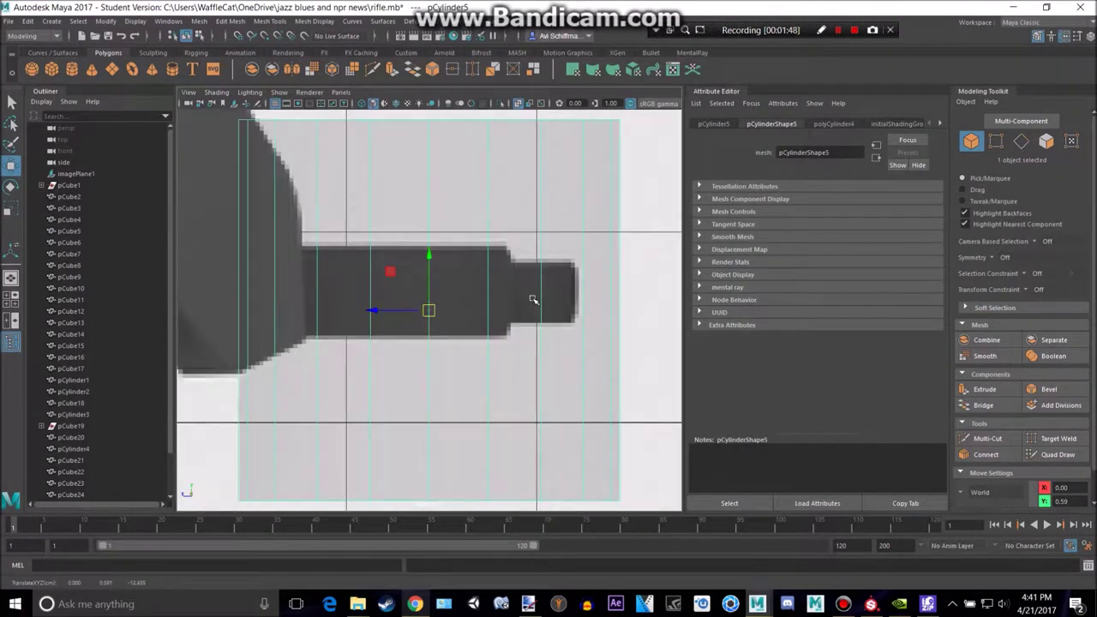
# Rotate the cylinder 90 degrees about the X axis so its length runs along the barrel.
pyautogui.press('e')
pyautogui.moveTo(484, 278); pyautogui.dragTo(504, 315)
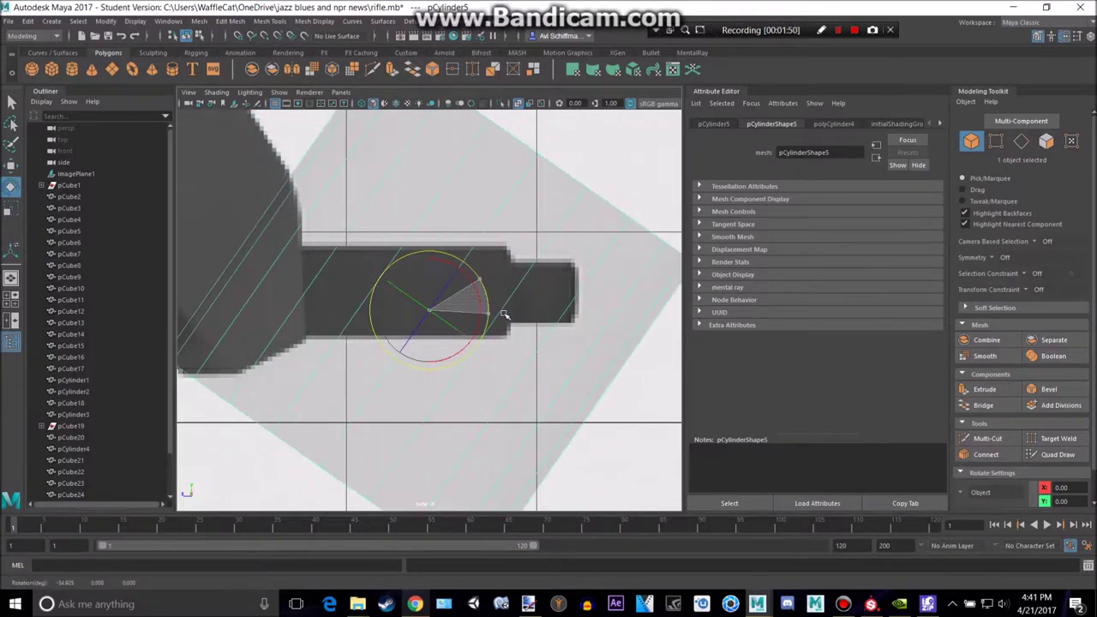
pyautogui.hotkey('ctrl', 'z')
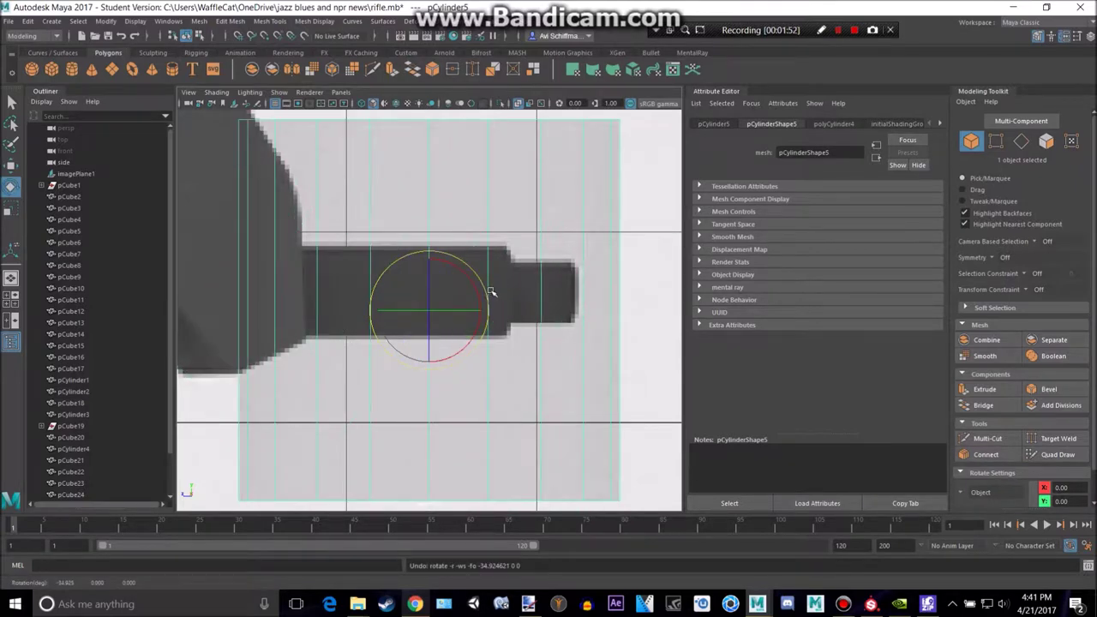
pyautogui.moveTo(484, 285); pyautogui.dragTo(512, 358)
pyautogui.hotkey('ctrl', 'z')
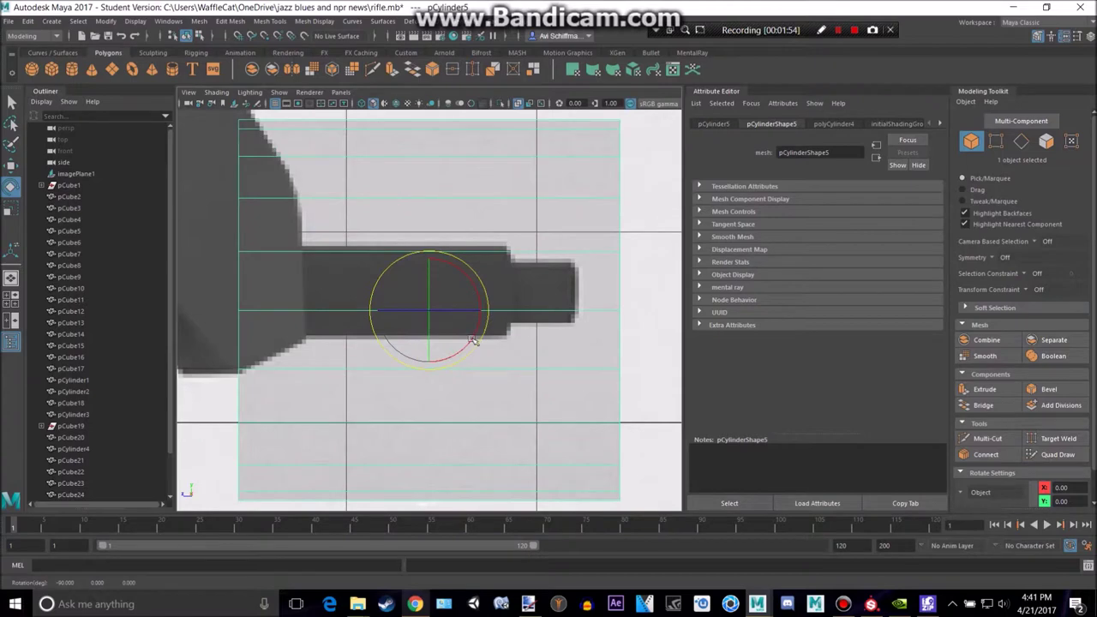
# Shrink the cylinder, align it with the thick barrel section of the reference and stretch it to that section's length.
pyautogui.press('r')
pyautogui.moveTo(431, 309); pyautogui.dragTo(202, 337)
pyautogui.scroll(3, 387, 330)
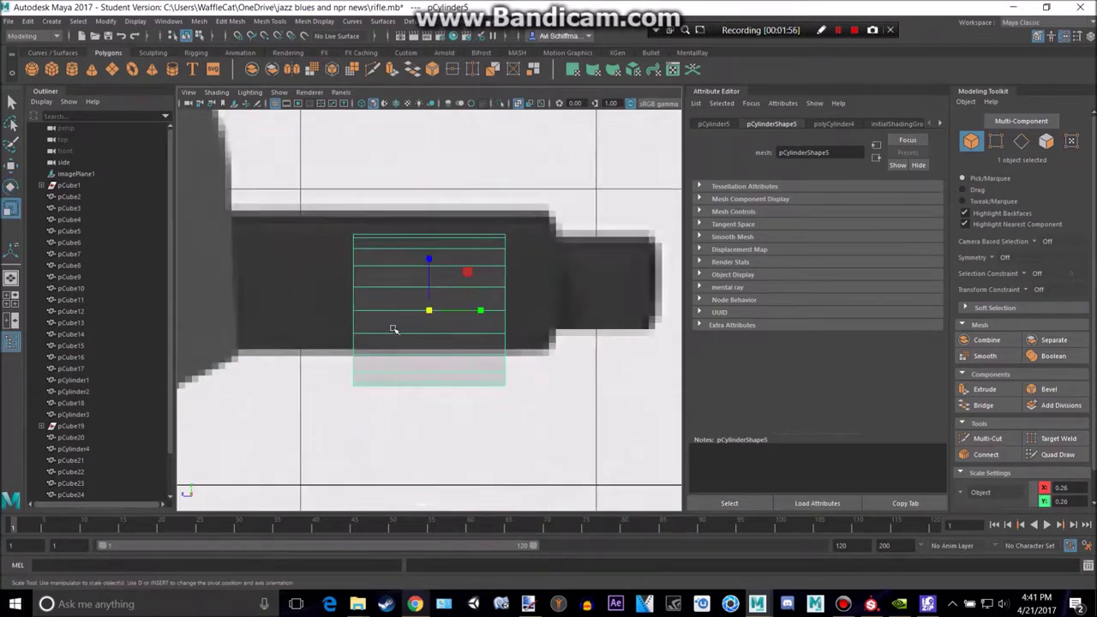
pyautogui.keyDown('alt'); pyautogui.moveTo(409, 315); pyautogui.dragTo(454, 324, button='middle'); pyautogui.keyUp('alt')
pyautogui.press('w')
pyautogui.moveTo(473, 320); pyautogui.dragTo(539, 293)
pyautogui.press('r')
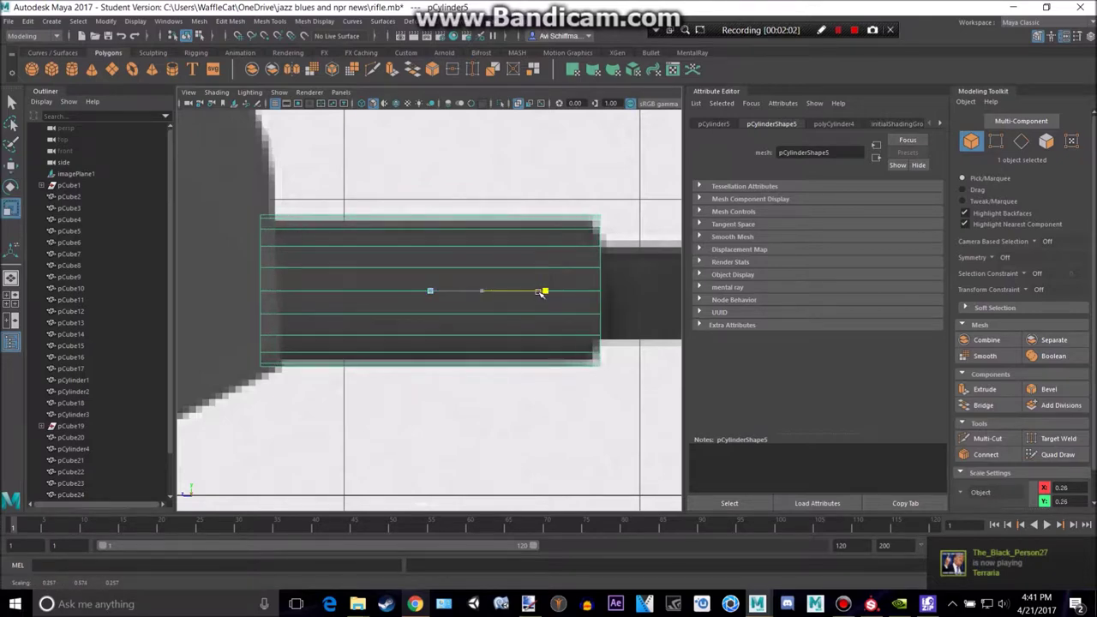
# Try to taper the whole cylinder by selecting its front cap faces and scaling down their height.
pyautogui.keyDown('alt'); pyautogui.moveTo(602, 301); pyautogui.dragTo(575, 305, button='middle'); pyautogui.keyUp('alt')
pyautogui.moveTo(513, 266); pyautogui.dragTo(512, 297, button='right')
pyautogui.moveTo(539, 204); pyautogui.dragTo(613, 430)
pyautogui.keyDown('ctrl'); pyautogui.moveTo(463, 422); pyautogui.dragTo(505, 203); pyautogui.keyUp('ctrl')
pyautogui.scroll(4, 539, 347)
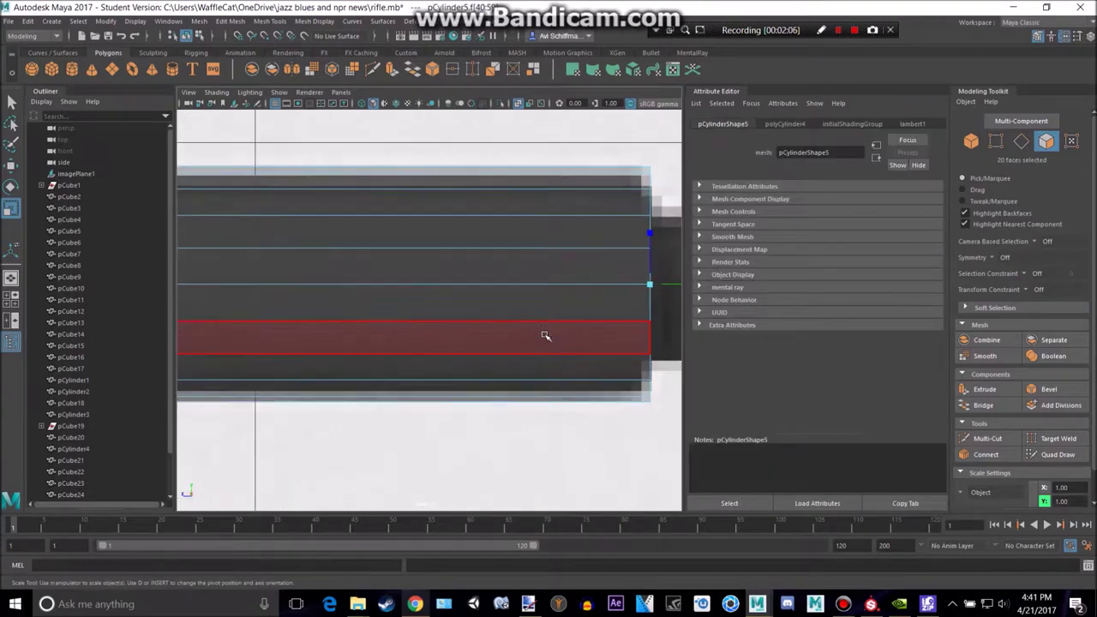
pyautogui.keyDown('alt'); pyautogui.moveTo(546, 335); pyautogui.dragTo(475, 352, button='middle'); pyautogui.keyUp('alt')
pyautogui.moveTo(577, 255); pyautogui.dragTo(577, 267)
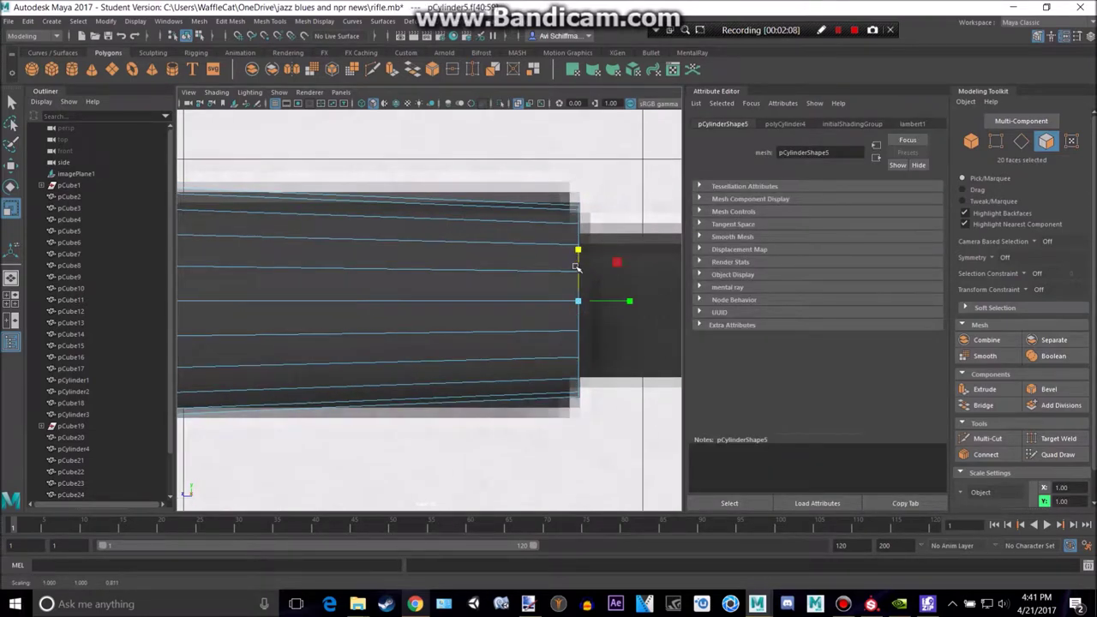
pyautogui.hotkey('ctrl', 'z')
# Insert an edge loop around the cylinder just behind its front end.
pyautogui.click(280, 25)
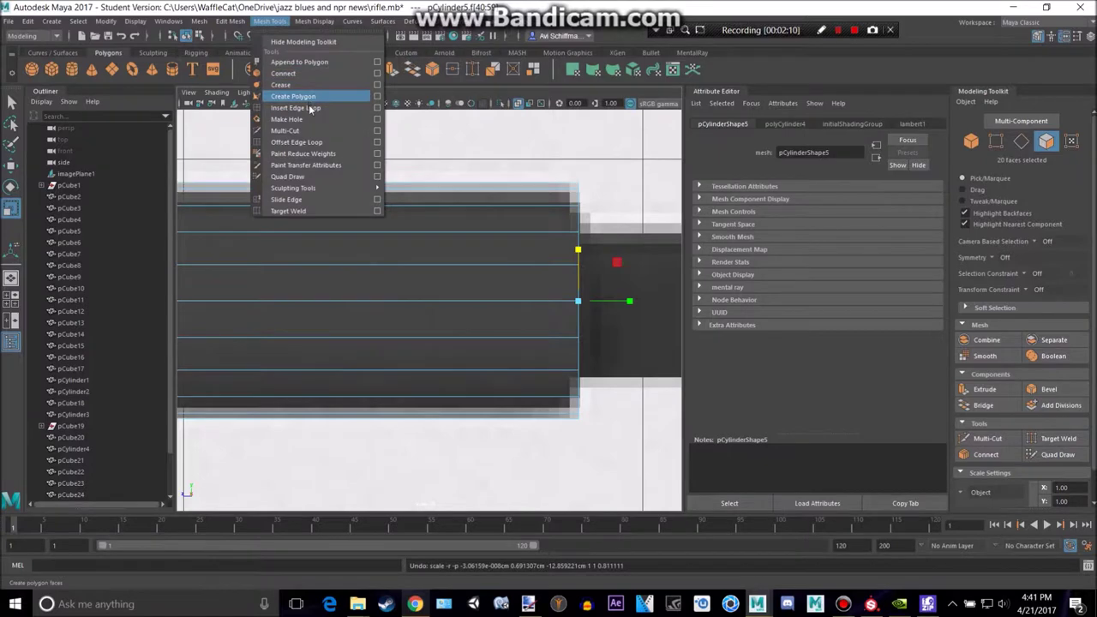
pyautogui.click(309, 95)
pyautogui.click(566, 232)
pyautogui.press('q')
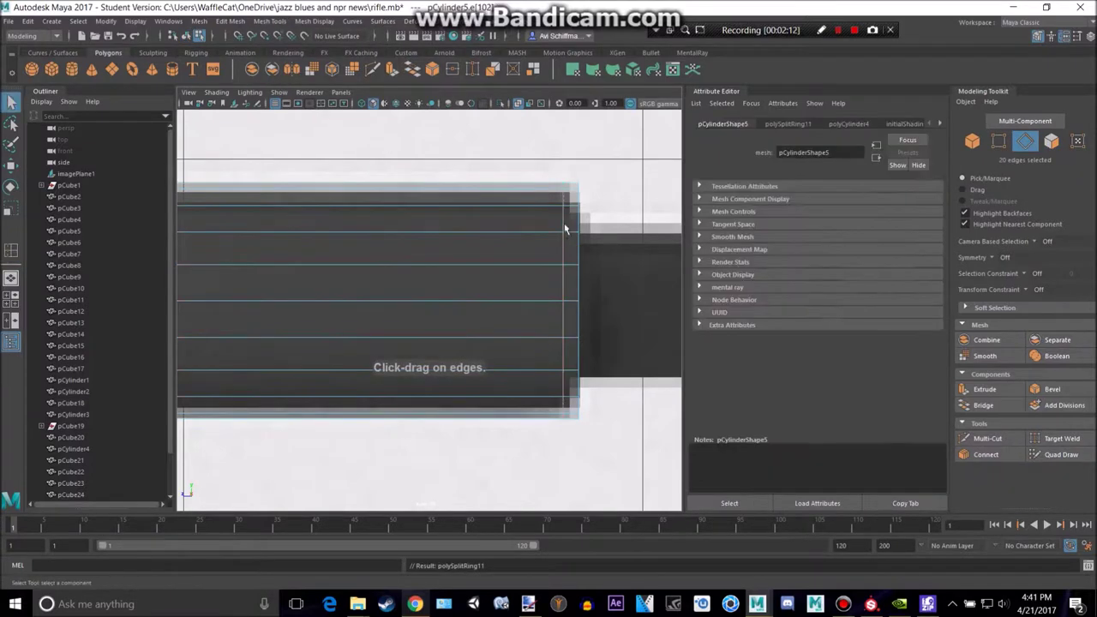
# Select only the front cap faces and scale down their height to chamfer the cylinder's front edge.
pyautogui.moveTo(569, 191); pyautogui.dragTo(573, 230, button='right')
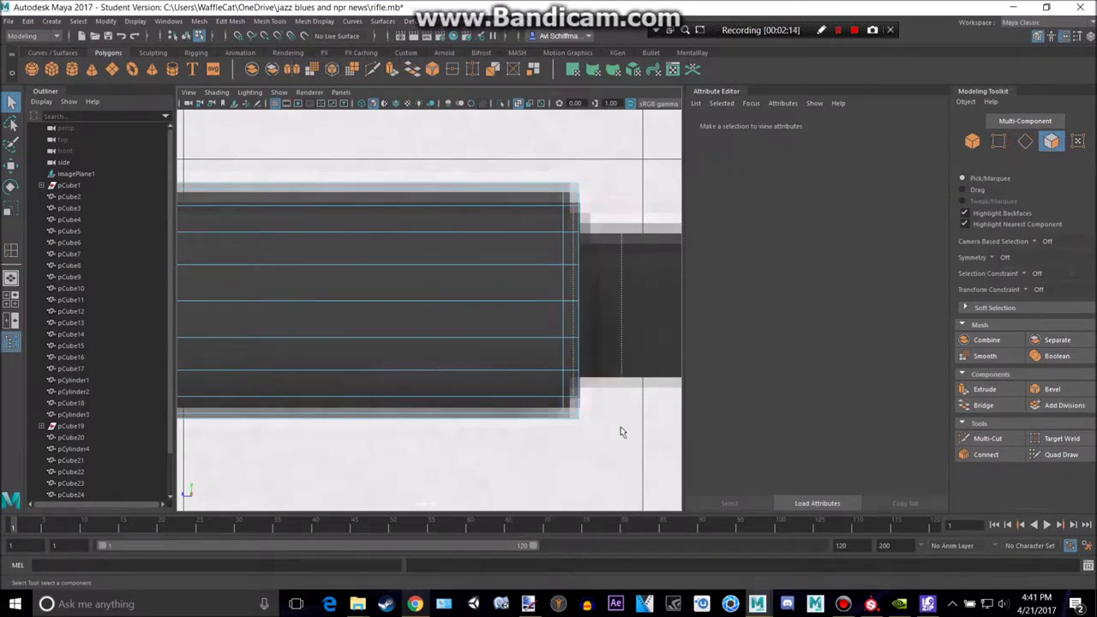
pyautogui.moveTo(620, 416); pyautogui.dragTo(630, 418)
pyautogui.keyDown('ctrl'); pyautogui.moveTo(570, 443); pyautogui.dragTo(573, 462); pyautogui.keyUp('ctrl')
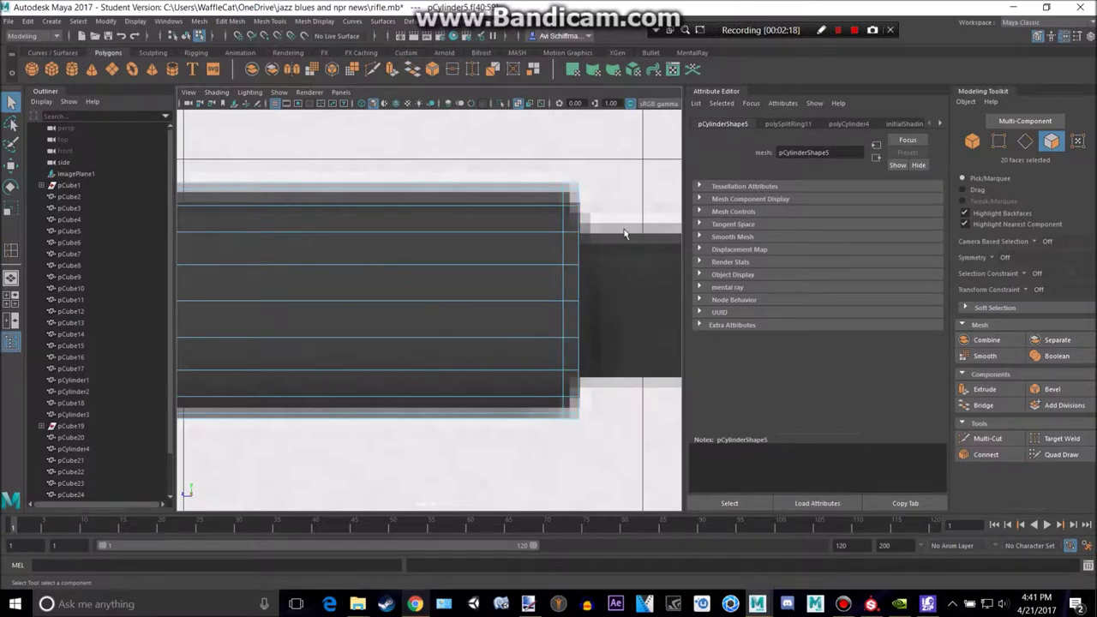
pyautogui.press('w')
pyautogui.press('r')
pyautogui.moveTo(575, 252); pyautogui.dragTo(575, 261)
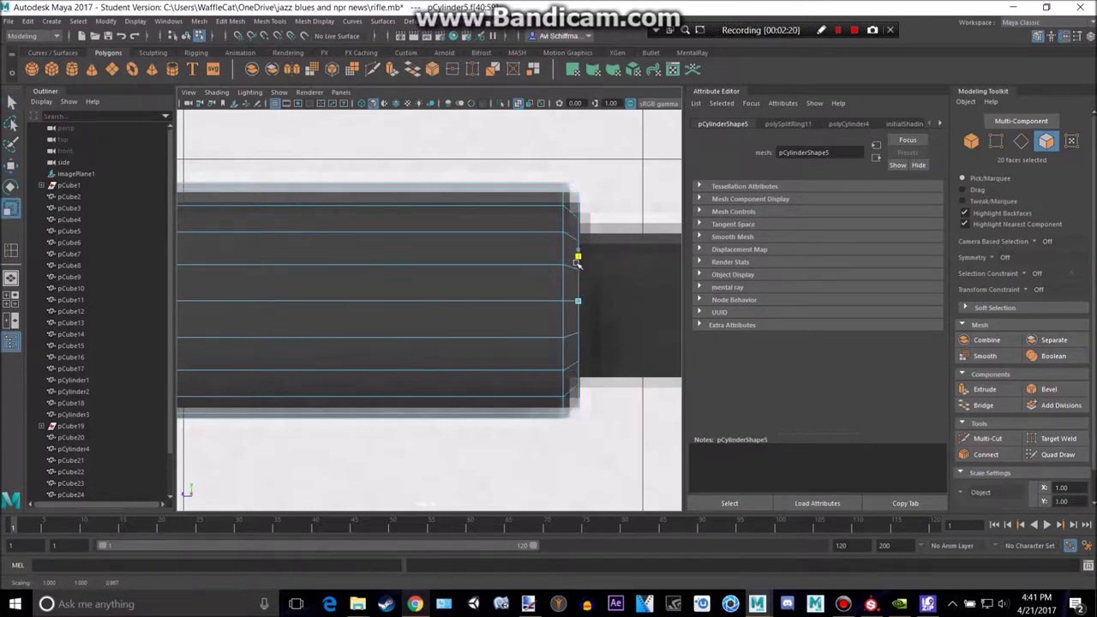
# Try to extrude the front cap faces forward over the thin barrel section, then undo the forward offset.
pyautogui.keyDown('alt'); pyautogui.moveTo(589, 272); pyautogui.dragTo(478, 276, button='middle'); pyautogui.keyUp('alt')
pyautogui.hotkey('ctrl', 'e')
pyautogui.moveTo(486, 325); pyautogui.dragTo(643, 327)
pyautogui.press('r')
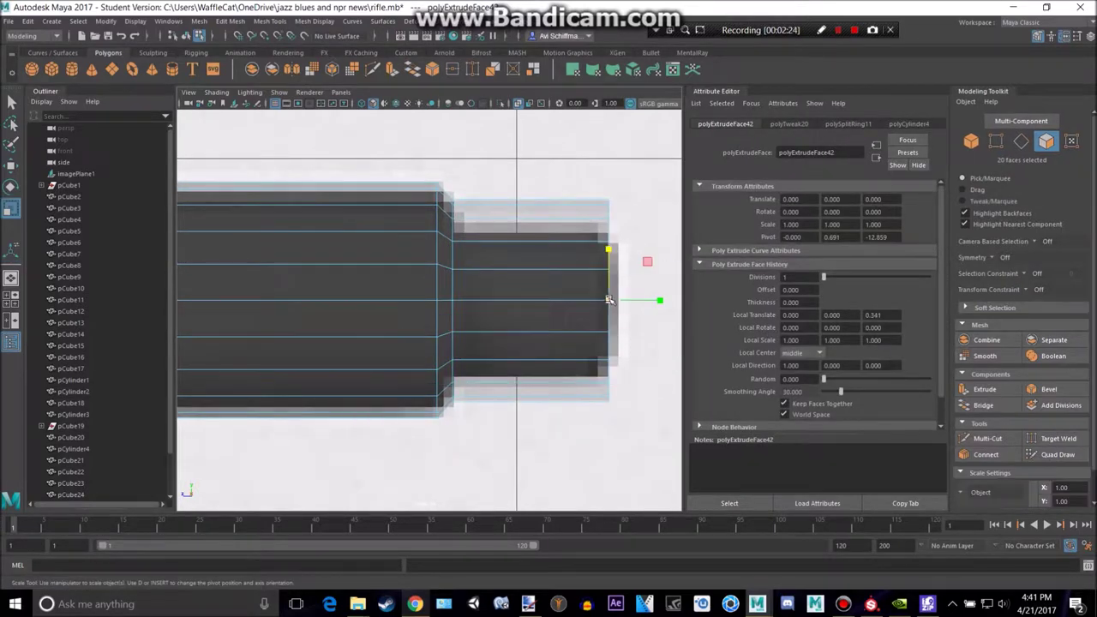
pyautogui.hotkey('ctrl', 'z')
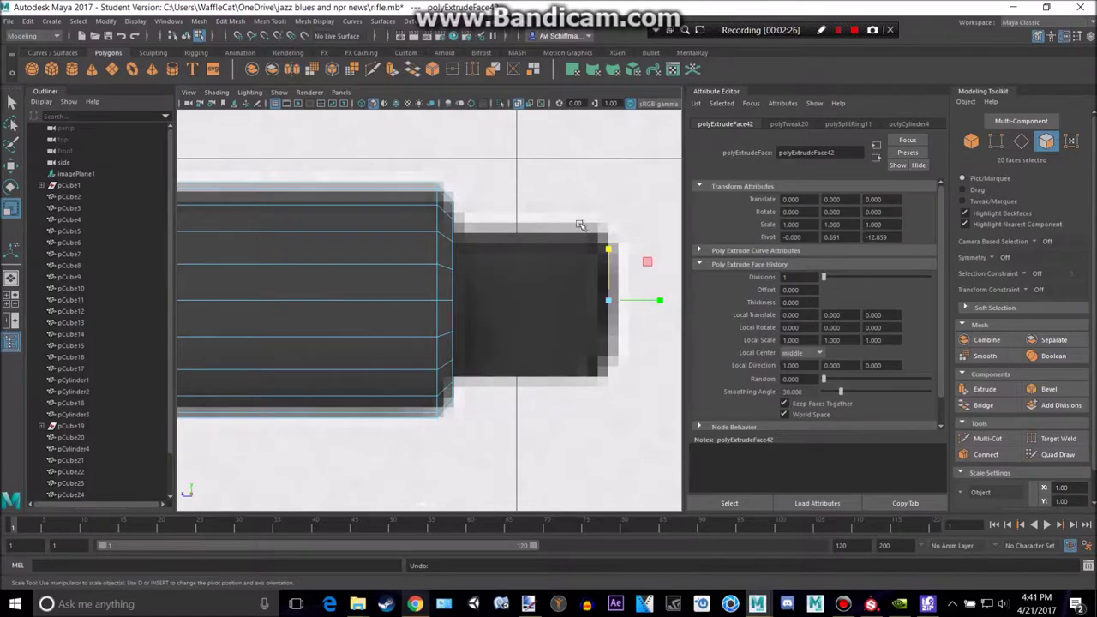
# Scale the front cap faces inward in the perspective view to match the thinner muzzle tip.
pyautogui.press('space')
pyautogui.press('space')
pyautogui.keyDown('alt'); pyautogui.moveTo(599, 262); pyautogui.dragTo(554, 383); pyautogui.keyUp('alt')
pyautogui.scroll(4, 569, 290)
pyautogui.press('space')
pyautogui.press('space')
pyautogui.press('space')
pyautogui.press('space')
pyautogui.keyDown('alt'); pyautogui.moveTo(567, 254); pyautogui.dragTo(754, 252); pyautogui.keyUp('alt')
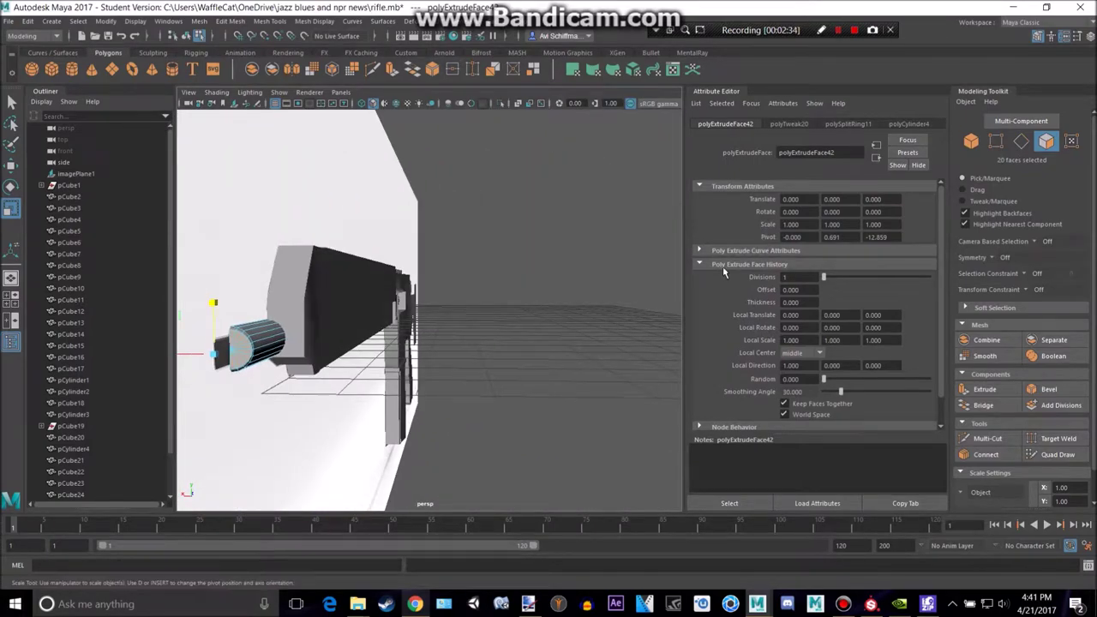
pyautogui.keyDown('alt'); pyautogui.moveTo(305, 318); pyautogui.dragTo(346, 307); pyautogui.keyUp('alt')
pyautogui.scroll(5, 346, 307)
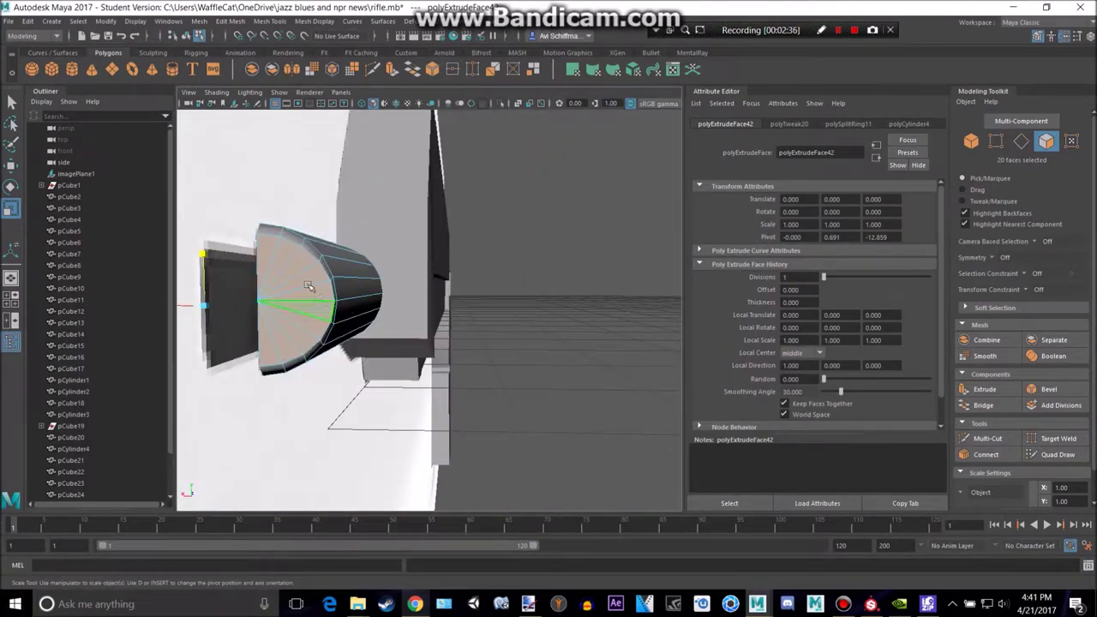
pyautogui.keyDown('alt'); pyautogui.moveTo(205, 311); pyautogui.dragTo(258, 316); pyautogui.keyUp('alt')
pyautogui.moveTo(378, 323); pyautogui.dragTo(367, 328)
pyautogui.moveTo(213, 282); pyautogui.dragTo(212, 282)
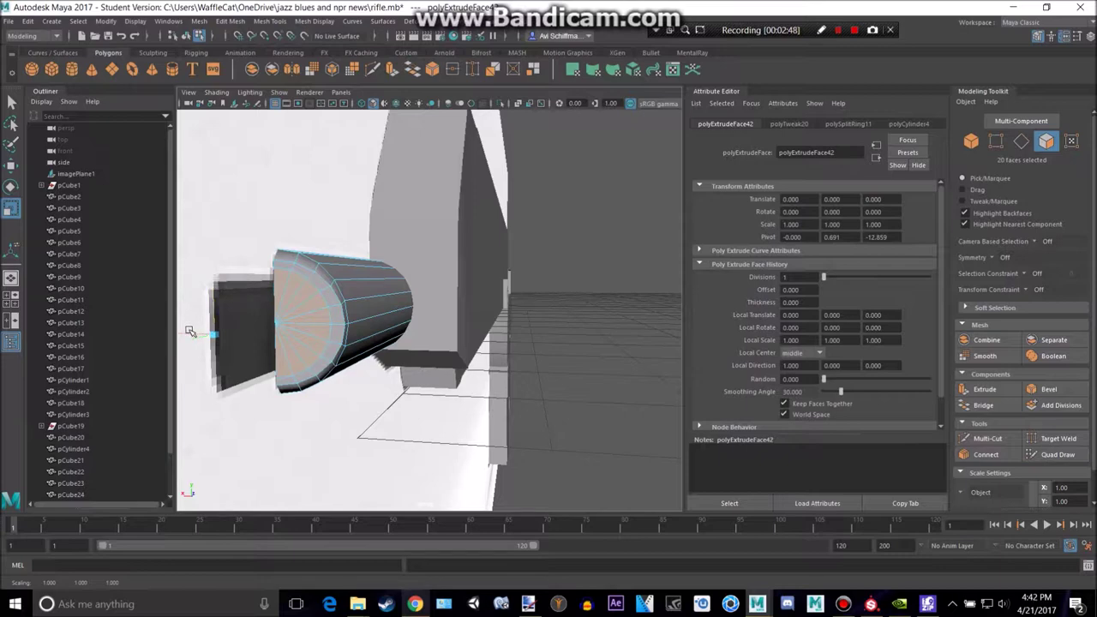
pyautogui.keyDown('alt'); pyautogui.moveTo(468, 294); pyautogui.dragTo(468, 295); pyautogui.keyUp('alt')
# Extrude the cap faces forward about 0.36 to form the thin muzzle tip in the reference.
pyautogui.press('space')
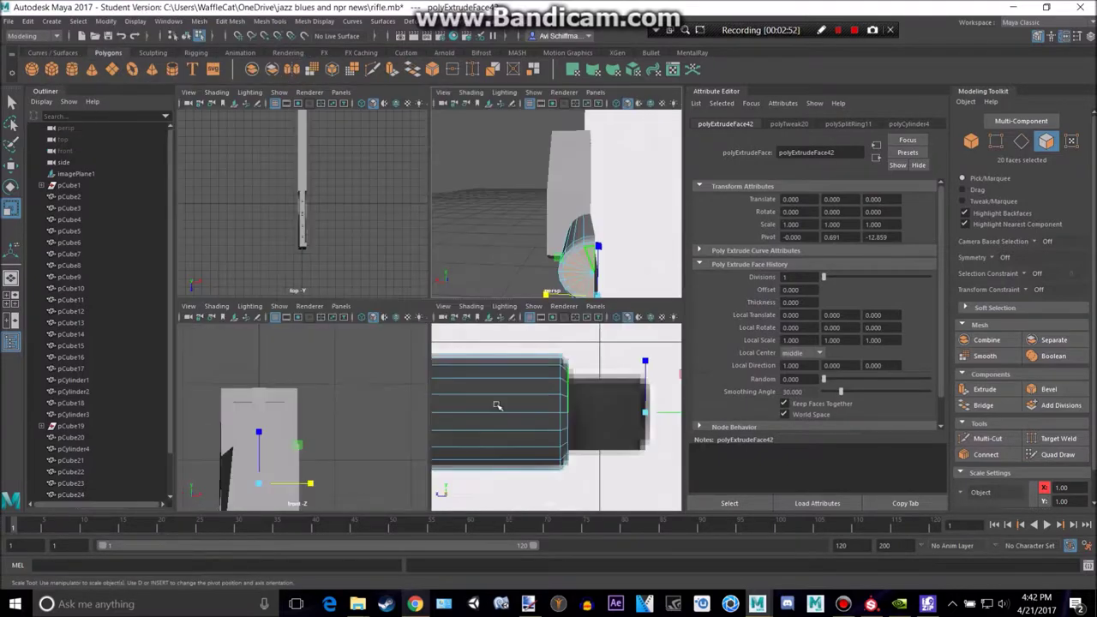
pyautogui.press('space')
pyautogui.keyDown('alt'); pyautogui.moveTo(520, 314); pyautogui.dragTo(495, 318, button='middle'); pyautogui.keyUp('alt')
pyautogui.hotkey('ctrl', 'e')
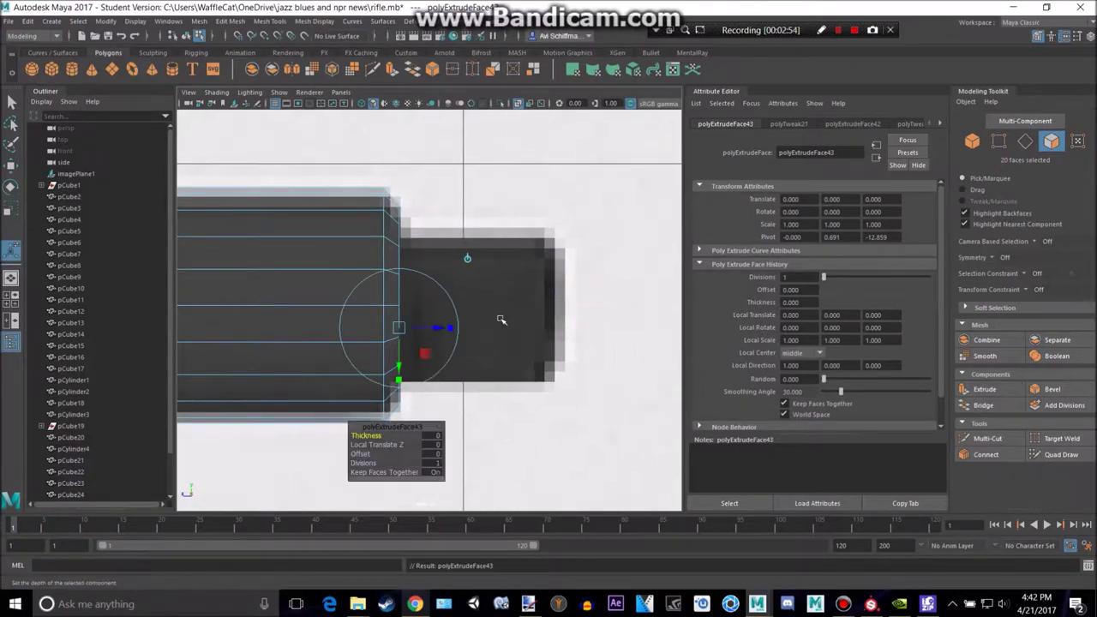
pyautogui.moveTo(437, 329); pyautogui.dragTo(602, 345)
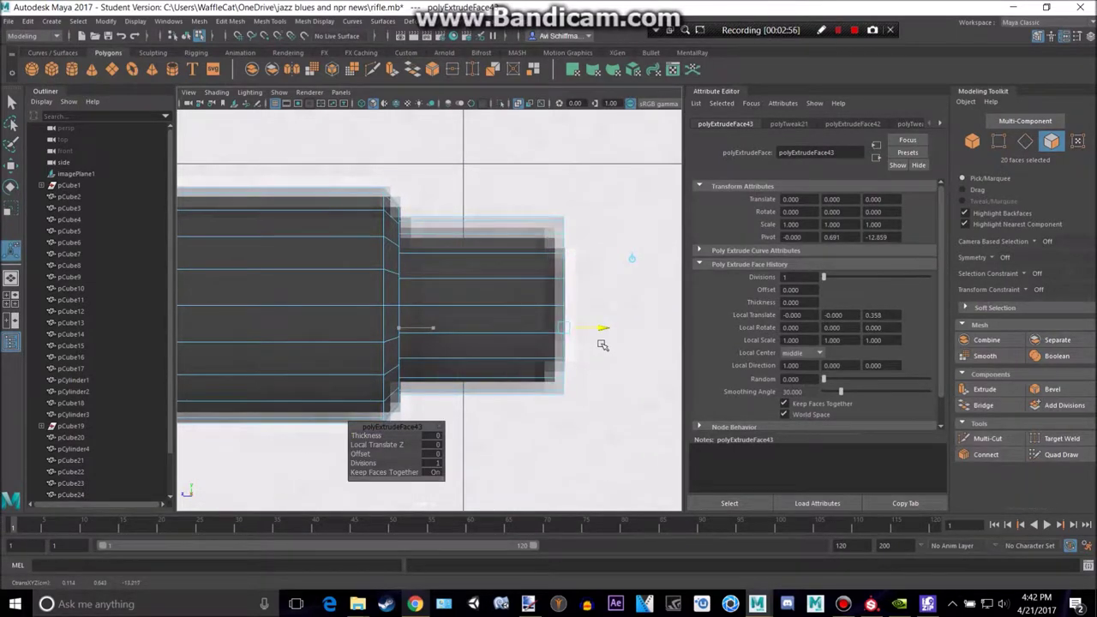
pyautogui.press('r')
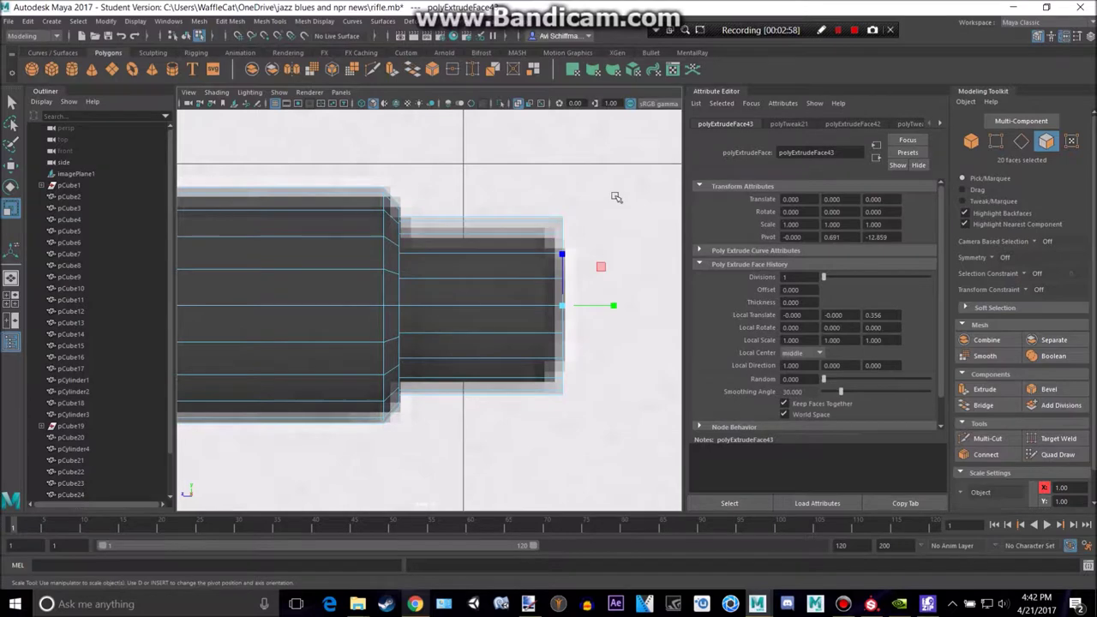
# Insert an edge loop around the thin muzzle tip just behind its front end.
pyautogui.press('space')
pyautogui.press('space')
pyautogui.keyDown('alt'); pyautogui.moveTo(583, 215); pyautogui.dragTo(495, 234); pyautogui.keyUp('alt')
pyautogui.keyDown('alt'); pyautogui.moveTo(570, 259); pyautogui.dragTo(532, 276); pyautogui.keyUp('alt')
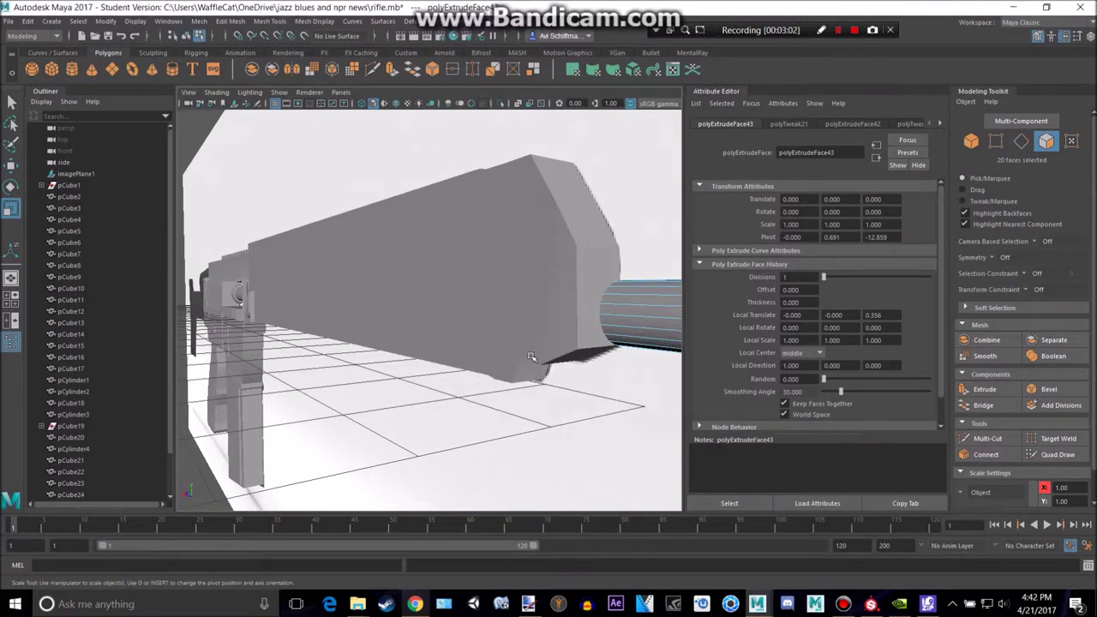
pyautogui.press('space')
pyautogui.press('space')
pyautogui.click(269, 22)
pyautogui.click(318, 108)
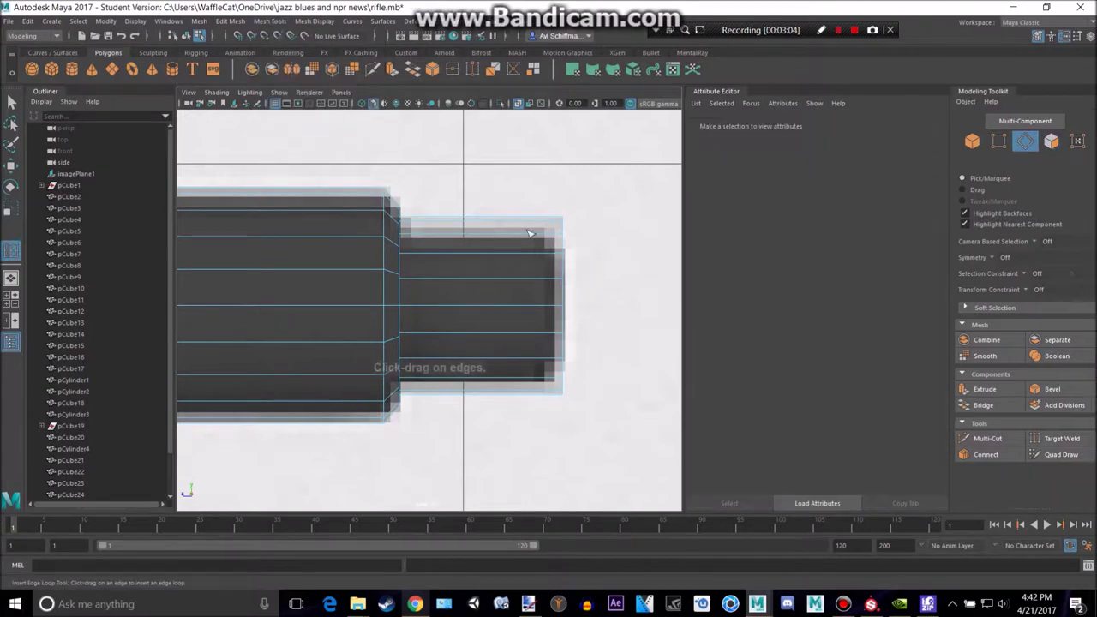
pyautogui.click(555, 254)
pyautogui.press('q')
# Select the muzzle tip's front cap faces and scale down their height to chamfer the edge.
pyautogui.moveTo(558, 246); pyautogui.dragTo(559, 272, button='right')
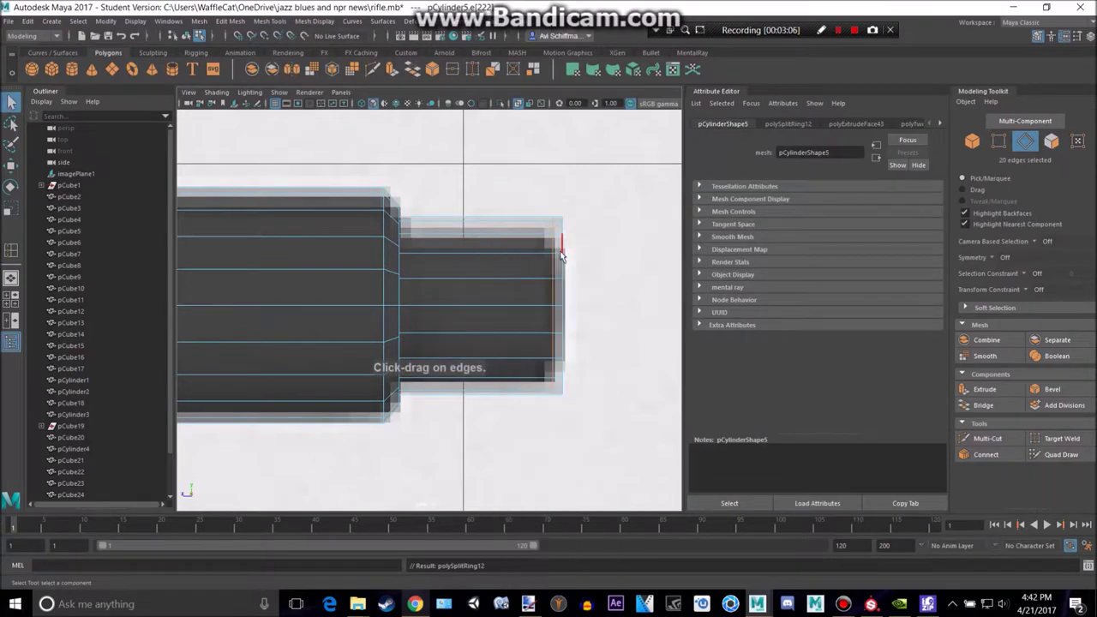
pyautogui.moveTo(614, 393); pyautogui.dragTo(557, 214)
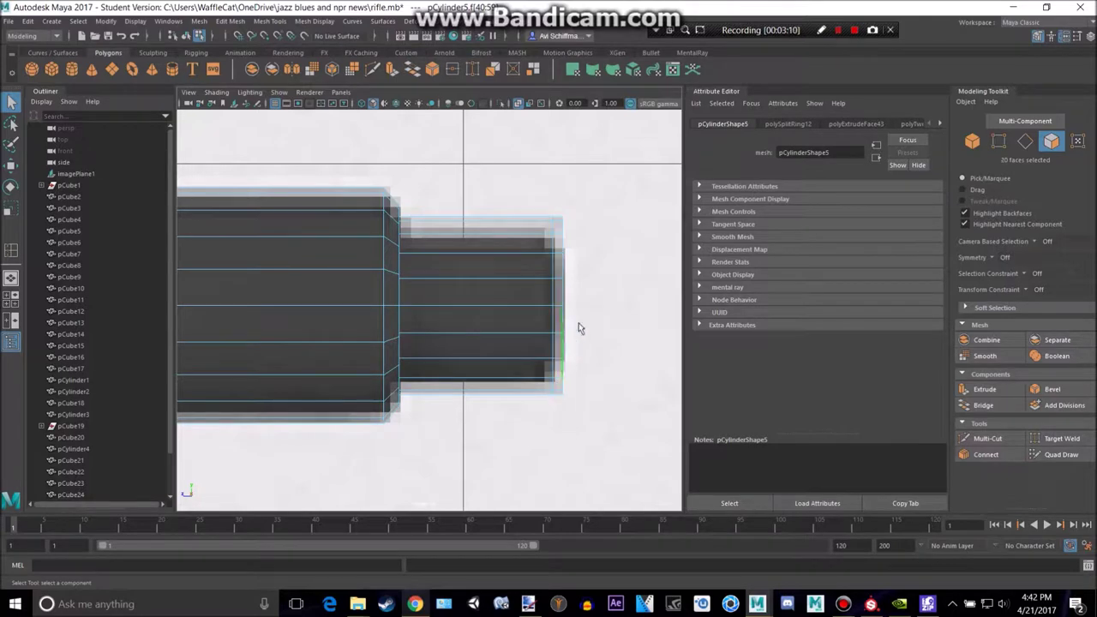
pyautogui.press('r')
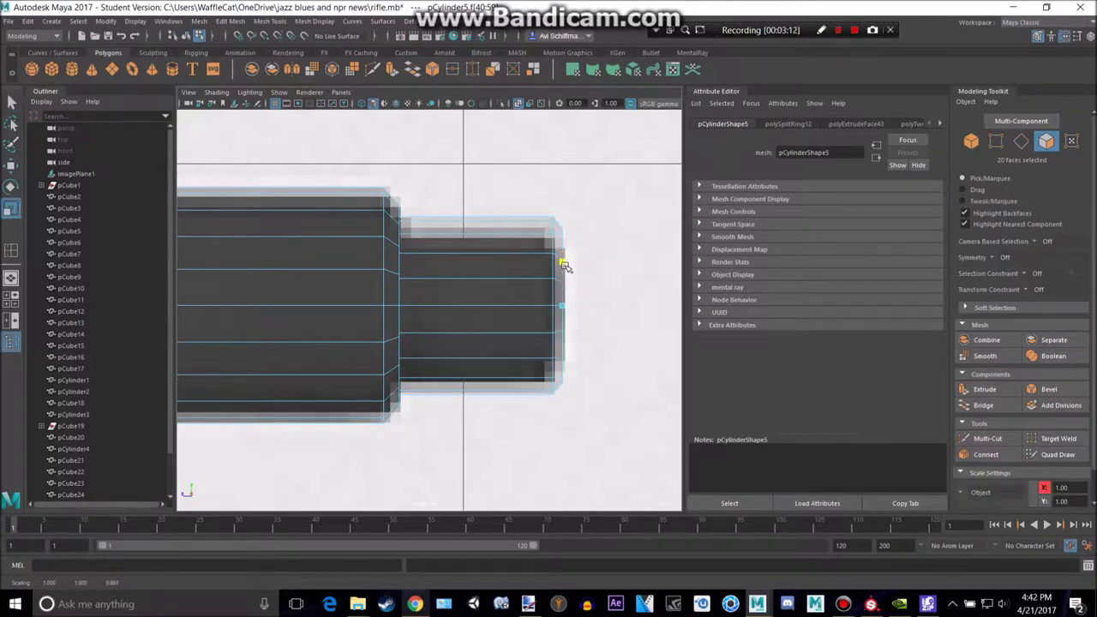
# Scale the muzzle tip's front cap faces across the rifle's width in the perspective view.
pyautogui.press('space')
pyautogui.moveTo(563, 266); pyautogui.dragTo(480, 246)
pyautogui.press('space')
pyautogui.press('w')
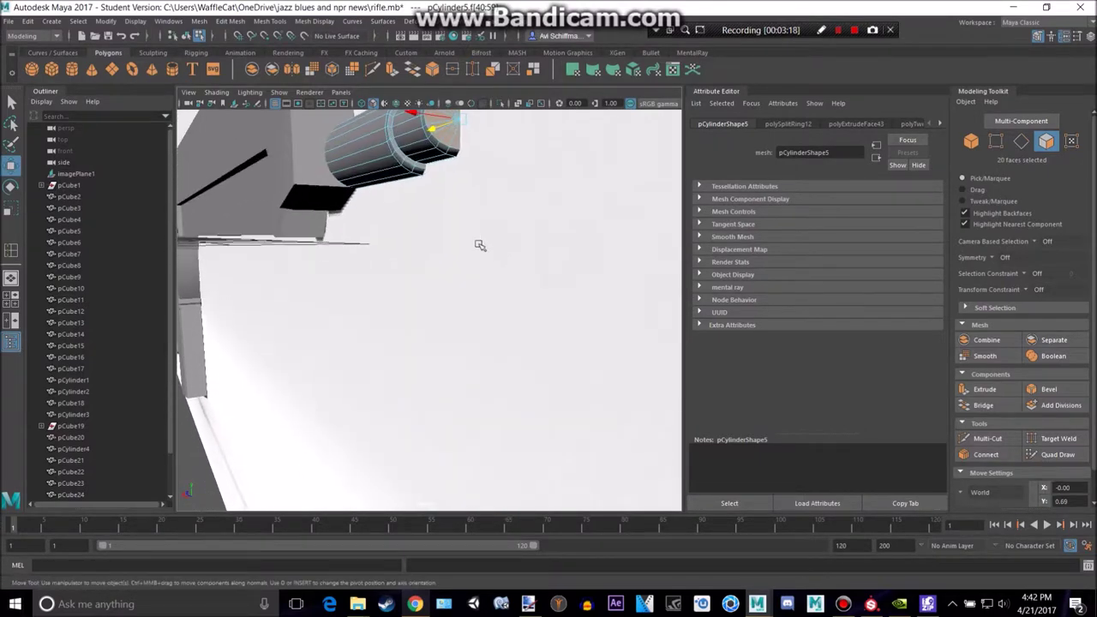
pyautogui.keyDown('alt'); pyautogui.moveTo(472, 258); pyautogui.dragTo(469, 273, button='middle'); pyautogui.keyUp('alt')
pyautogui.press('r')
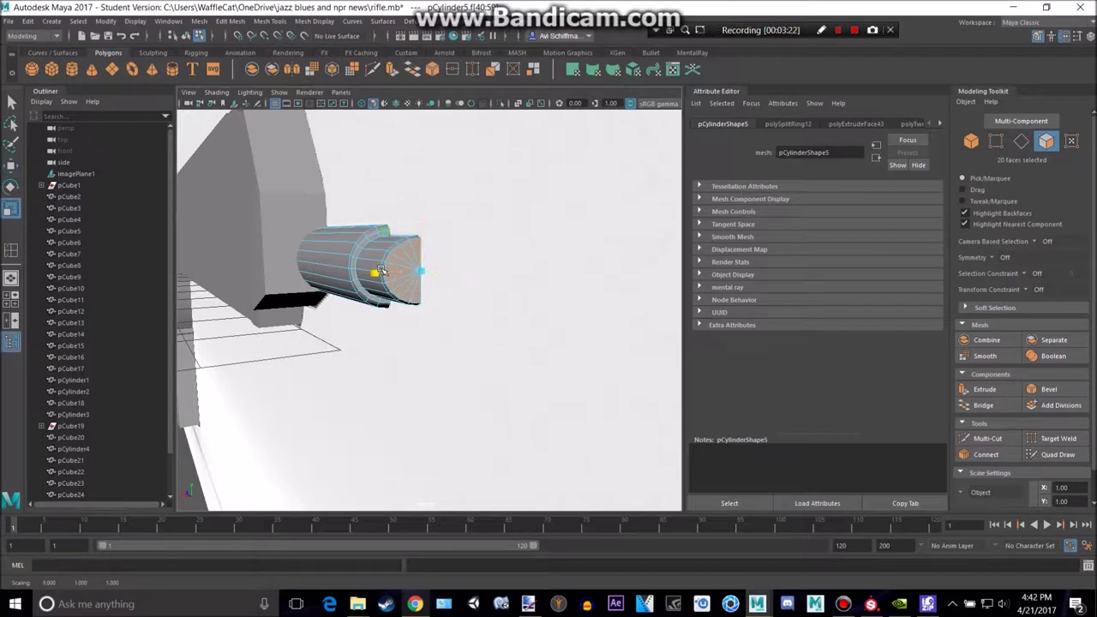
# Return the barrel mesh to object mode and hide the reference image plane.
pyautogui.scroll(-10, 384, 271)
pyautogui.moveTo(406, 265); pyautogui.dragTo(439, 243, button='right')
pyautogui.click(438, 232)
pyautogui.hotkey('ctrl', 'h')
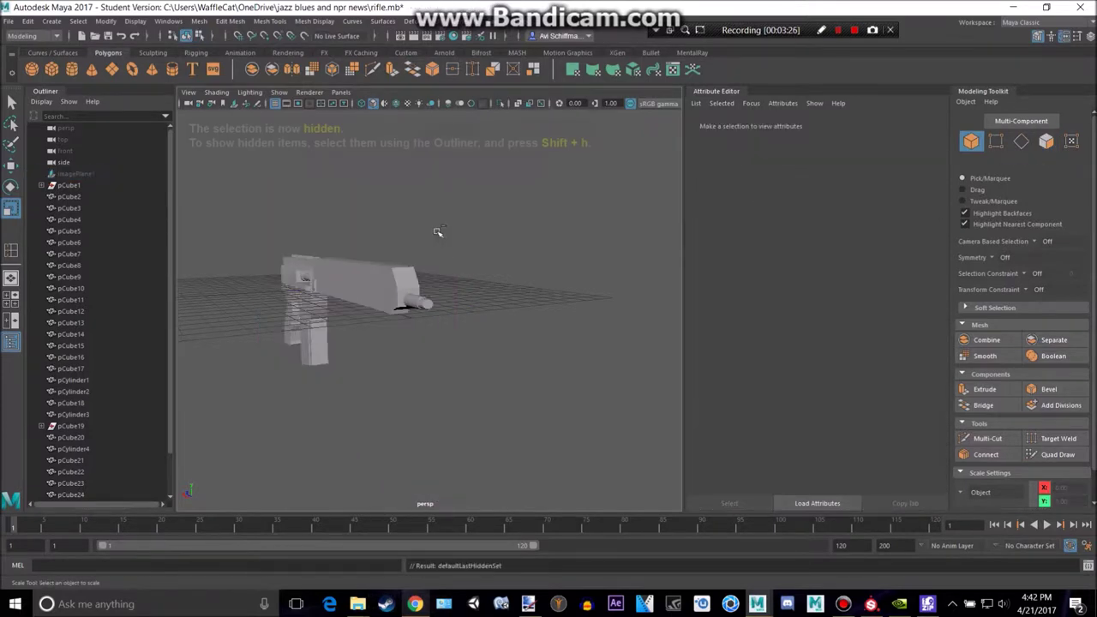
# Examine the stepped barrel tip and its chamfered muzzle end from several angles in the perspective view.
pyautogui.scroll(10, 439, 233)
pyautogui.keyDown('alt'); pyautogui.moveTo(446, 266); pyautogui.dragTo(457, 277); pyautogui.keyUp('alt')
pyautogui.scroll(-8, 457, 277)
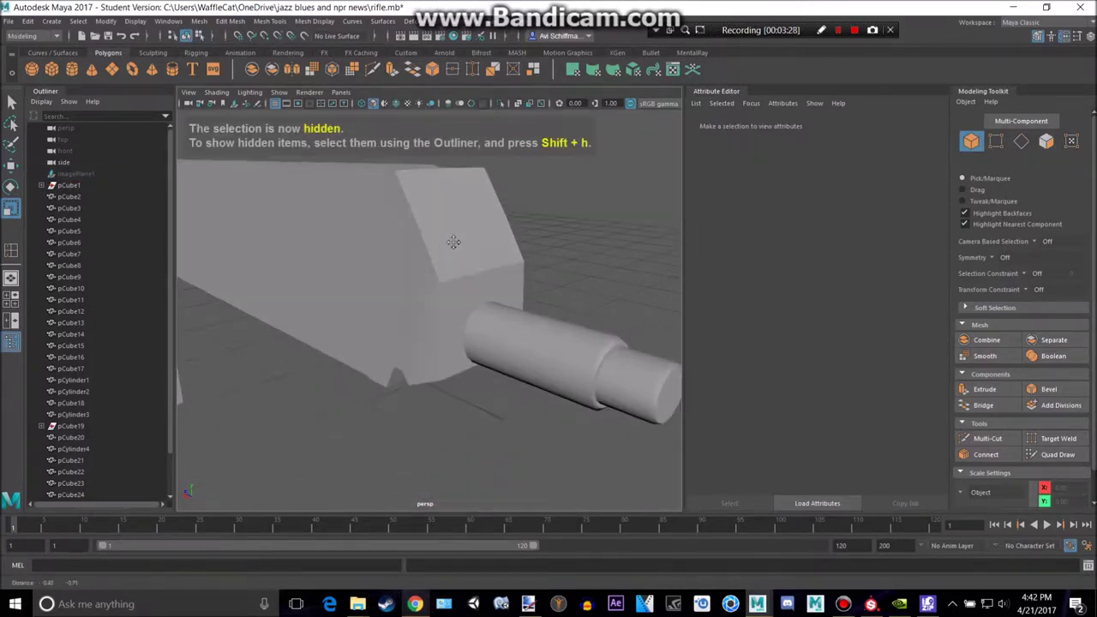
pyautogui.click(443, 319)
pyautogui.press('f')
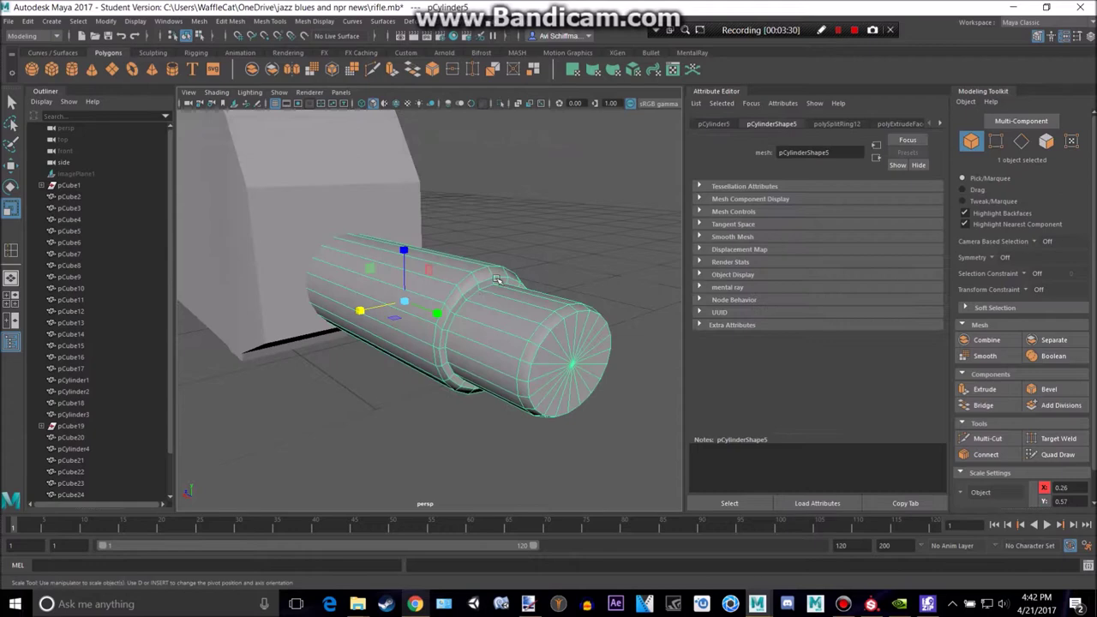
pyautogui.keyDown('alt'); pyautogui.moveTo(454, 316); pyautogui.dragTo(444, 310); pyautogui.keyUp('alt')
pyautogui.click(546, 255)
pyautogui.keyDown('alt'); pyautogui.moveTo(546, 255); pyautogui.dragTo(468, 246); pyautogui.keyUp('alt')
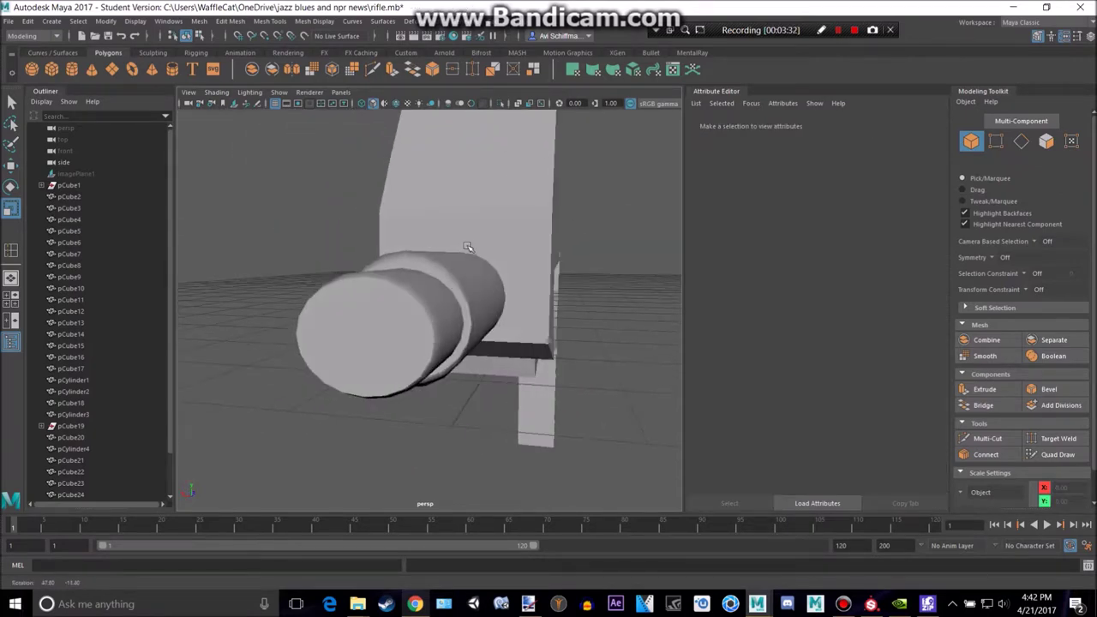
pyautogui.click(417, 318)
pyautogui.keyDown('alt'); pyautogui.moveTo(418, 318); pyautogui.dragTo(263, 313); pyautogui.keyUp('alt')
pyautogui.moveTo(262, 282); pyautogui.dragTo(264, 317, button='right')
pyautogui.moveTo(206, 232); pyautogui.dragTo(304, 452)
pyautogui.keyDown('alt'); pyautogui.moveTo(290, 394); pyautogui.dragTo(397, 378); pyautogui.keyUp('alt')
pyautogui.keyDown('alt'); pyautogui.moveTo(397, 378); pyautogui.dragTo(455, 343); pyautogui.keyUp('alt')
pyautogui.keyDown('alt'); pyautogui.moveTo(442, 291); pyautogui.dragTo(429, 310); pyautogui.keyUp('alt')
pyautogui.rightClick(429, 310)
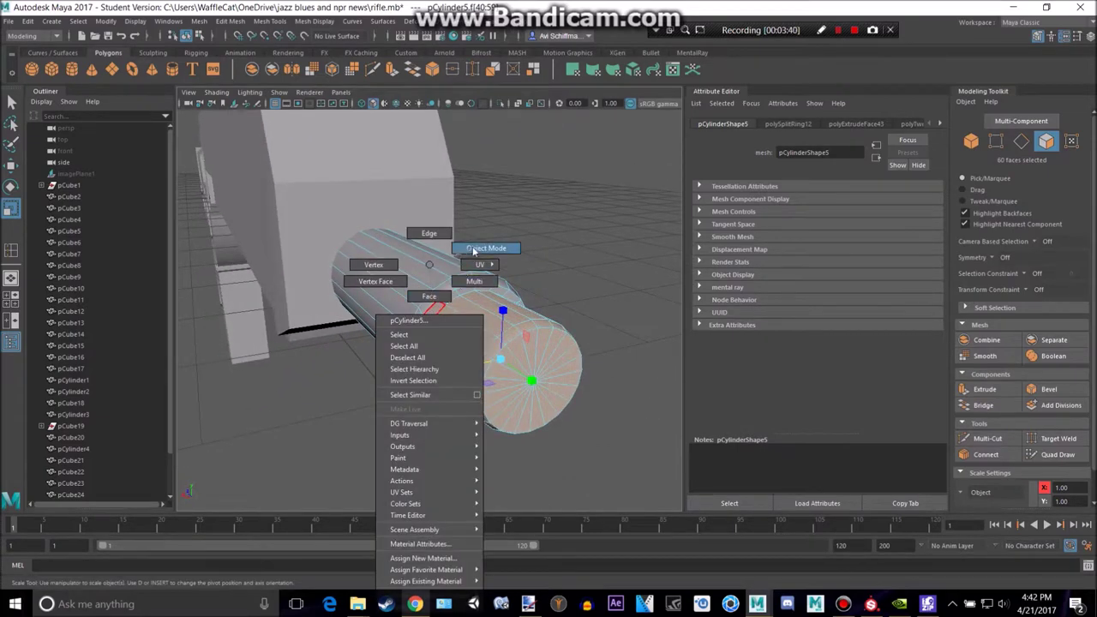
pyautogui.click(473, 249)
pyautogui.keyDown('alt'); pyautogui.moveTo(526, 228); pyautogui.dragTo(356, 304); pyautogui.keyUp('alt')
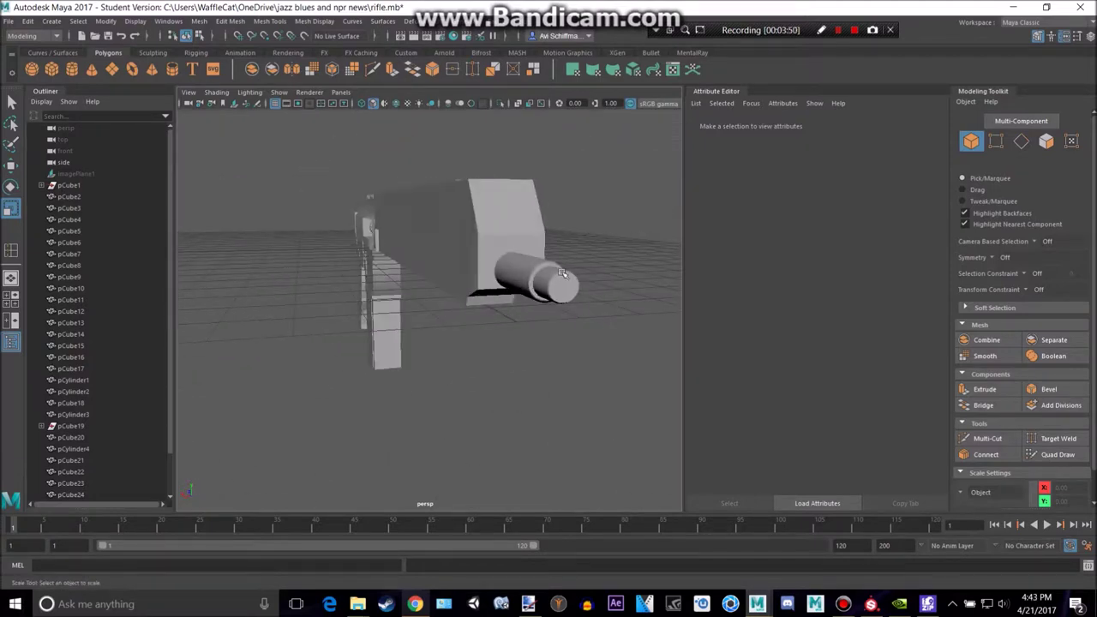
# Bevel the centre vertex of the muzzle's front cap to form a small round face.
pyautogui.click(562, 273)
pyautogui.scroll(4, 591, 296)
pyautogui.keyDown('alt'); pyautogui.moveTo(602, 297); pyautogui.dragTo(505, 297); pyautogui.keyUp('alt')
pyautogui.moveTo(584, 257); pyautogui.dragTo(547, 249, button='right')
pyautogui.click(601, 276)
pyautogui.click(242, 23)
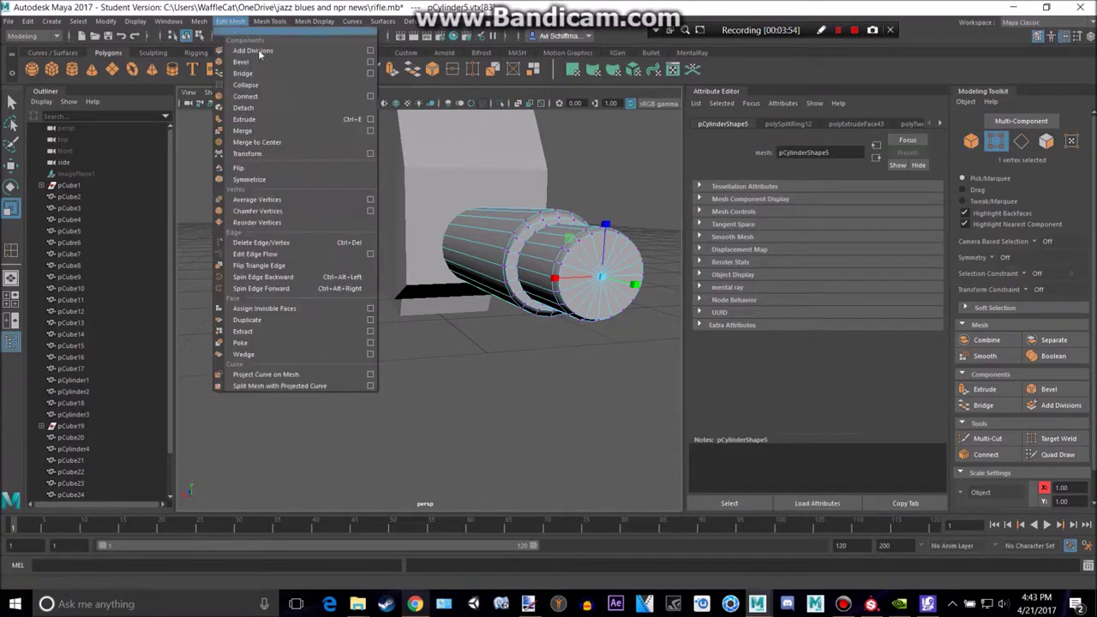
pyautogui.click(260, 60)
# Select the round centre face of the muzzle cap and scale it up within the rim.
pyautogui.moveTo(595, 263); pyautogui.dragTo(598, 294, button='right')
pyautogui.click(602, 277)
pyautogui.press('r')
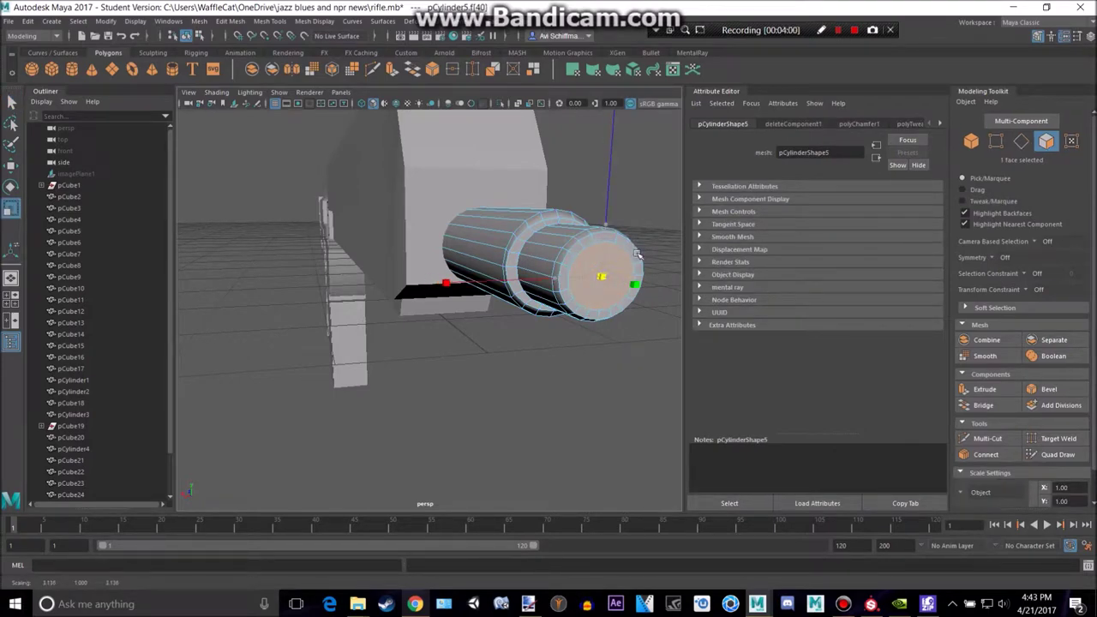
pyautogui.keyDown('alt'); pyautogui.moveTo(619, 264); pyautogui.dragTo(611, 290); pyautogui.keyUp('alt')
# Extrude the muzzle's round centre face about 0.73 units back into the barrel to hollow out the bore.
pyautogui.hotkey('ctrl', 'e')
pyautogui.moveTo(570, 348); pyautogui.dragTo(512, 316)
pyautogui.keyDown('alt'); pyautogui.moveTo(505, 312); pyautogui.dragTo(462, 308); pyautogui.keyUp('alt')
pyautogui.moveTo(509, 384)
pyautogui.keyDown('alt'); pyautogui.mouseDown()
pyautogui.moveTo(487, 382)
pyautogui.moveTo(459, 327)
pyautogui.moveTo(412, 300)
pyautogui.moveTo(448, 285)
pyautogui.moveTo(503, 362)
pyautogui.moveTo(524, 371)
pyautogui.mouseUp(); pyautogui.keyUp('alt')
pyautogui.keyDown('alt'); pyautogui.moveTo(524, 371); pyautogui.dragTo(445, 291); pyautogui.keyUp('alt')
pyautogui.press('e')
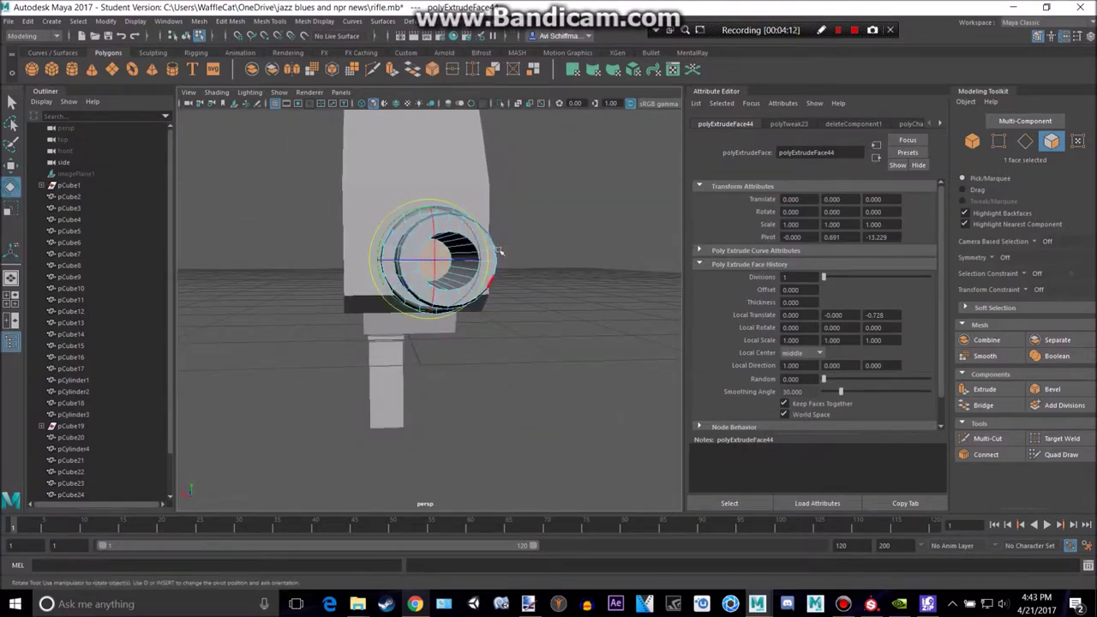
pyautogui.moveTo(483, 232); pyautogui.dragTo(484, 239)
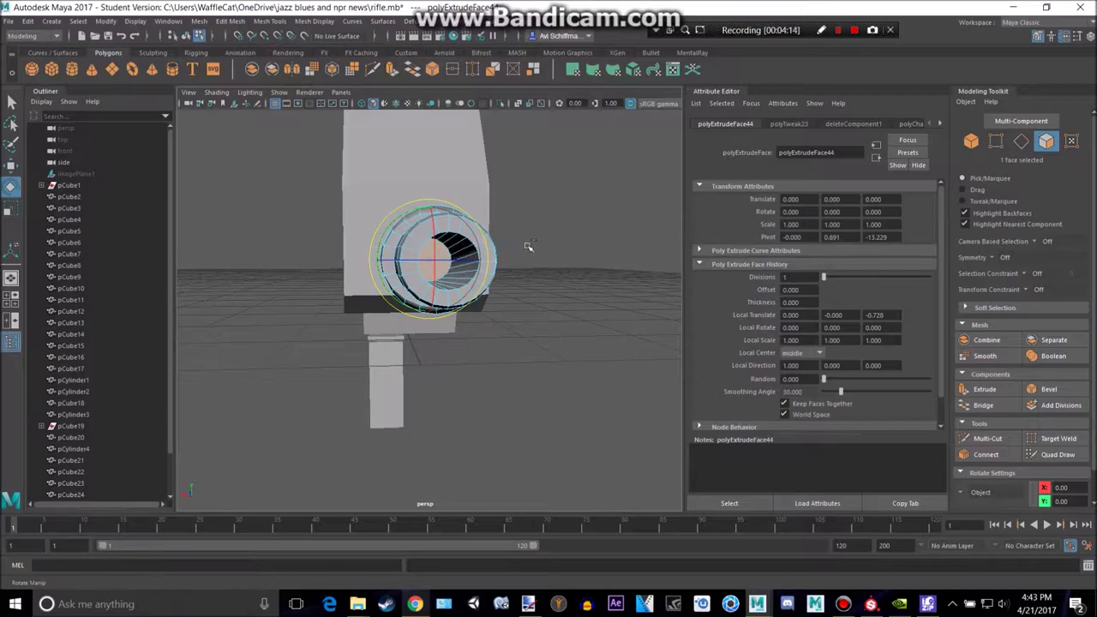
# Check the hollowed muzzle bore up close and return the barrel mesh to object mode.
pyautogui.scroll(5, 545, 276)
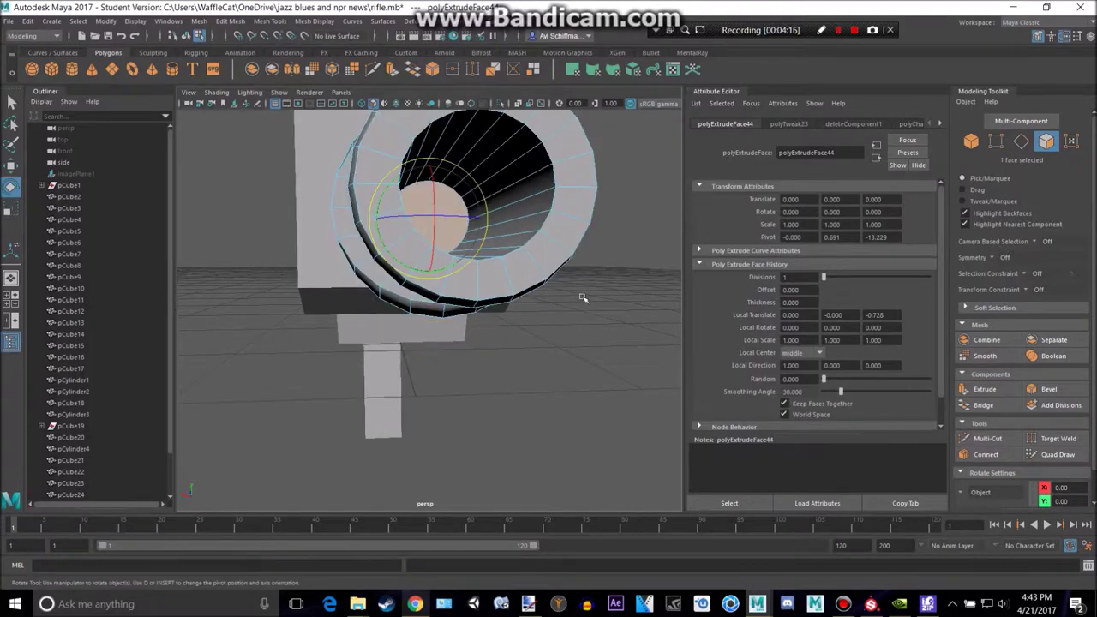
pyautogui.keyDown('alt'); pyautogui.moveTo(581, 297); pyautogui.dragTo(573, 302); pyautogui.keyUp('alt')
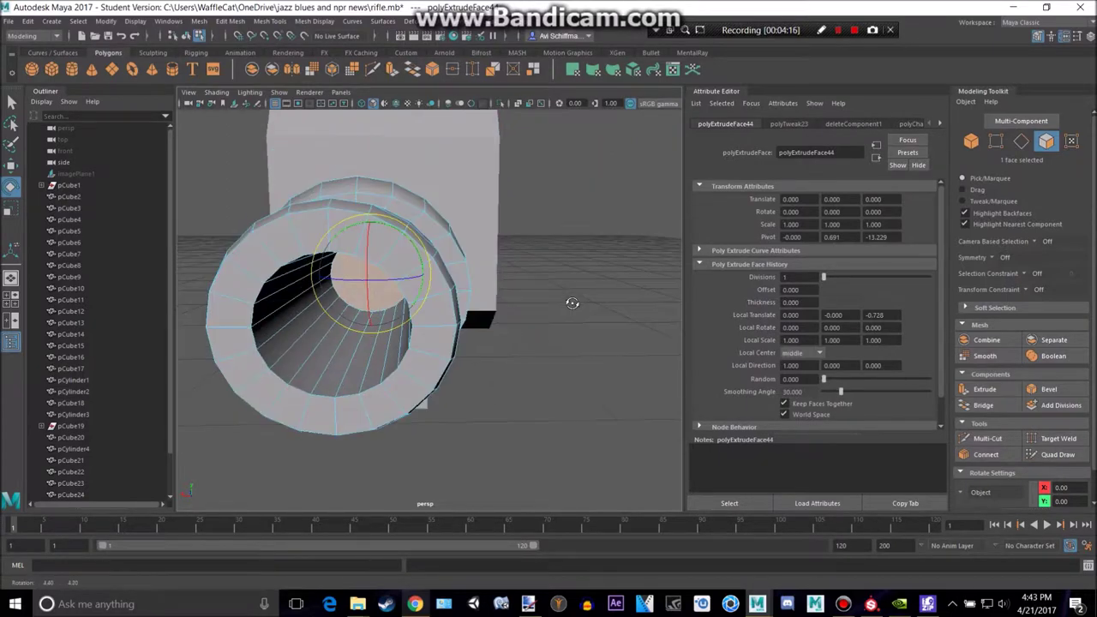
pyautogui.click(529, 387)
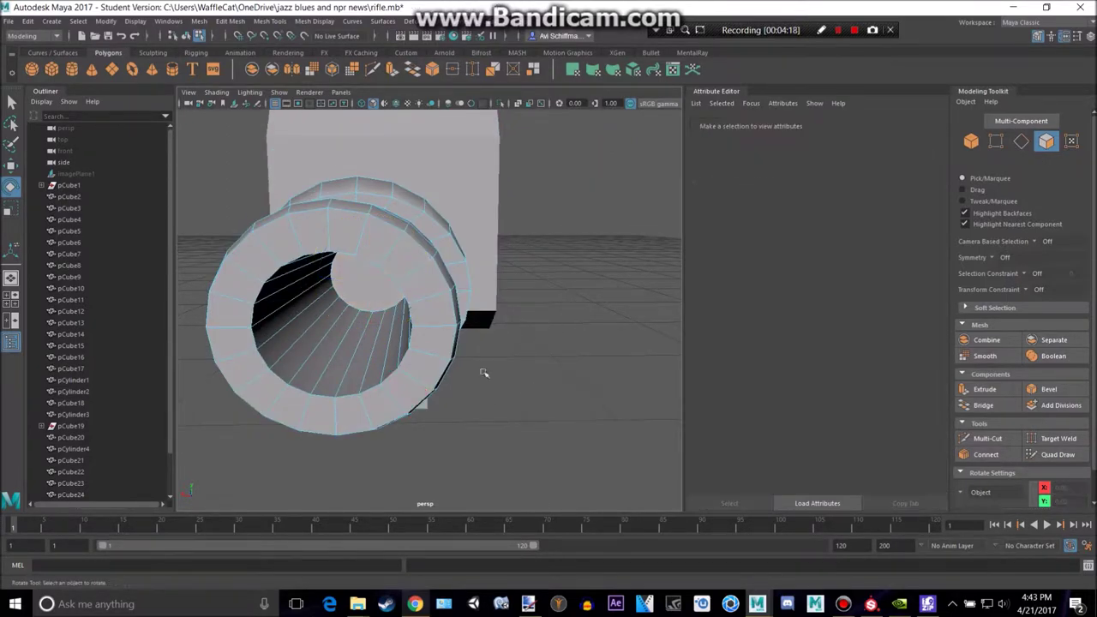
pyautogui.scroll(-5, 483, 373)
pyautogui.moveTo(411, 264); pyautogui.dragTo(491, 252, button='right')
pyautogui.click(485, 320)
pyautogui.keyDown('alt'); pyautogui.moveTo(488, 320); pyautogui.dragTo(598, 314); pyautogui.keyUp('alt')
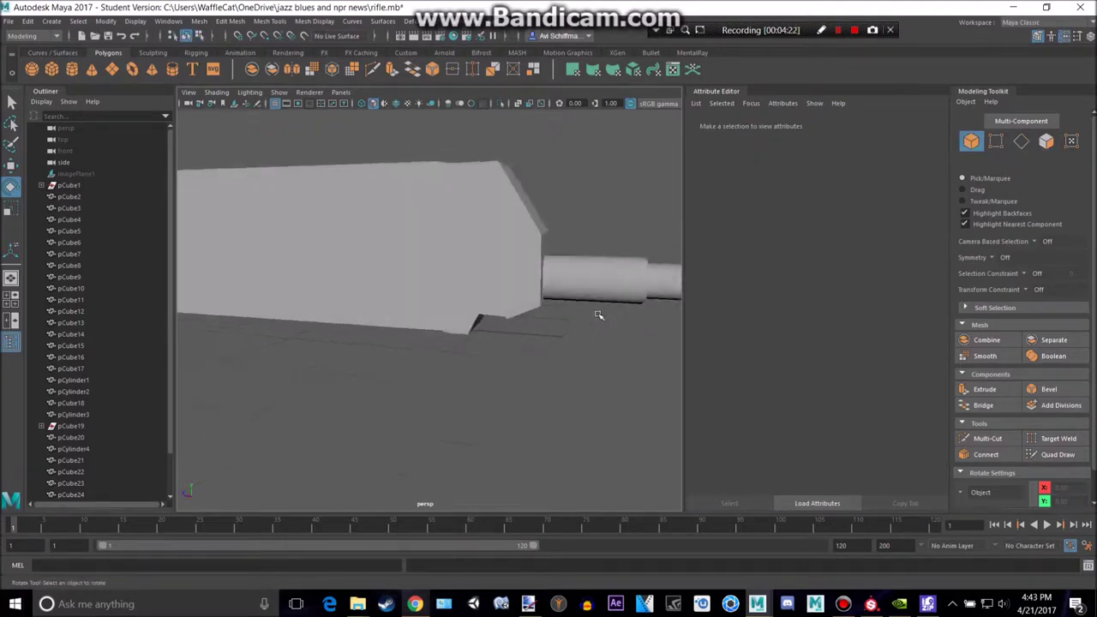
# Try smooth mesh preview on the rifle body and handguard mesh.
pyautogui.scroll(-4, 599, 313)
pyautogui.click(515, 301)
pyautogui.click(557, 377)
pyautogui.keyDown('alt'); pyautogui.moveTo(560, 377); pyautogui.dragTo(460, 367); pyautogui.keyUp('alt')
pyautogui.click(435, 262)
pyautogui.press('3')
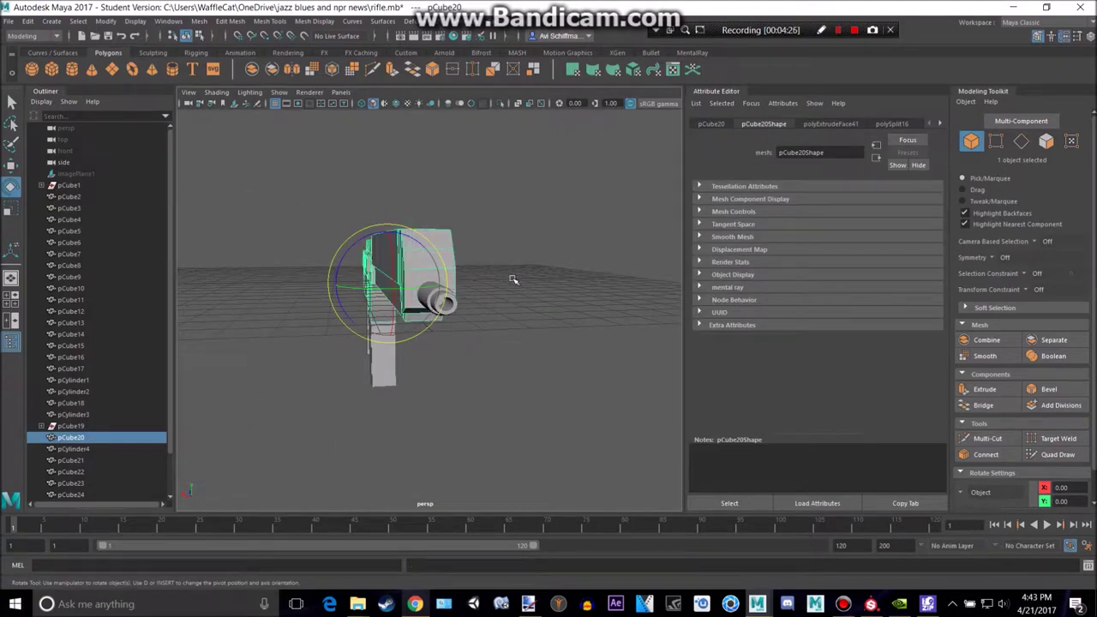
pyautogui.click(513, 280)
# Turn on smooth mesh preview for the barrel tip and deselect it.
pyautogui.click(444, 302)
pyautogui.press('3')
pyautogui.click(550, 277)
# Switch the rifle body and handguard mesh back to unsmoothed display and deselect it.
pyautogui.scroll(2, 547, 274)
pyautogui.keyDown('alt'); pyautogui.moveTo(547, 275); pyautogui.dragTo(444, 255); pyautogui.keyUp('alt')
pyautogui.click(319, 275)
pyautogui.press('1')
pyautogui.click(248, 167)
# Look over the rifle's body, handguard and barrel from several angles in the perspective view.
pyautogui.keyDown('alt'); pyautogui.moveTo(248, 167); pyautogui.dragTo(416, 251); pyautogui.keyUp('alt')
pyautogui.keyDown('alt'); pyautogui.moveTo(345, 291); pyautogui.dragTo(517, 267, button='middle'); pyautogui.keyUp('alt')
pyautogui.keyDown('alt'); pyautogui.moveTo(517, 267); pyautogui.dragTo(419, 245); pyautogui.keyUp('alt')
pyautogui.keyDown('alt'); pyautogui.moveTo(418, 244); pyautogui.dragTo(253, 296, button='middle'); pyautogui.keyUp('alt')
pyautogui.click(838, 31)
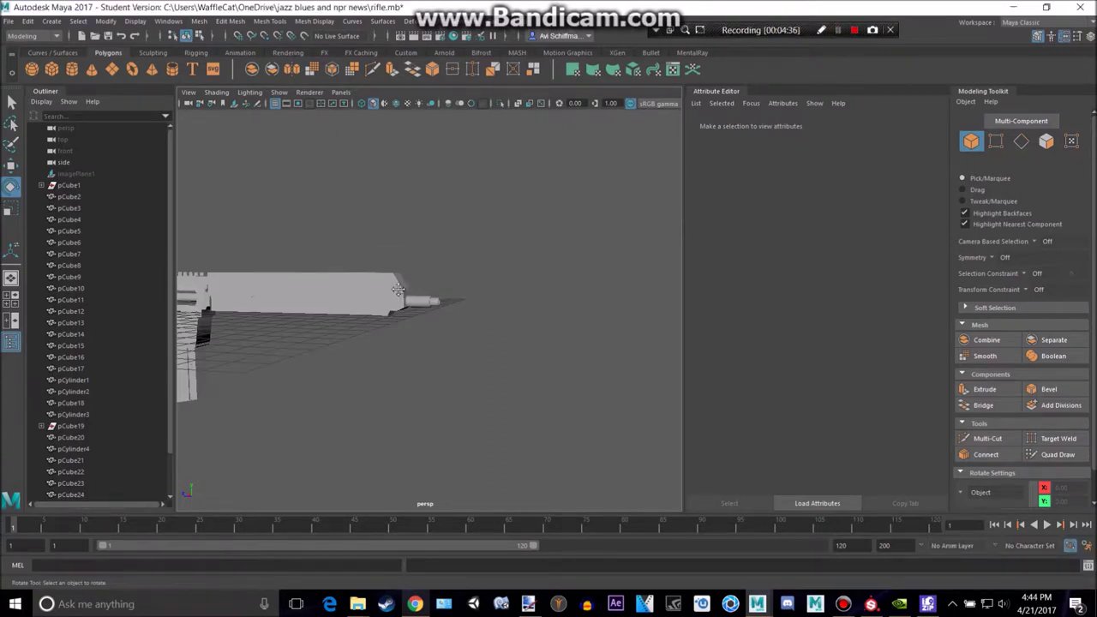
pyautogui.keyDown('alt'); pyautogui.moveTo(408, 283); pyautogui.dragTo(483, 240, button='middle'); pyautogui.keyUp('alt')
pyautogui.keyDown('alt'); pyautogui.moveTo(483, 240); pyautogui.dragTo(433, 198); pyautogui.keyUp('alt')
# Switch to the side view and show the hidden reference image plane again.
pyautogui.press('space')
pyautogui.press('space')
pyautogui.scroll(-2, 515, 375)
pyautogui.keyDown('alt'); pyautogui.moveTo(351, 326); pyautogui.dragTo(427, 312, button='middle'); pyautogui.keyUp('alt')
pyautogui.click(90, 174)
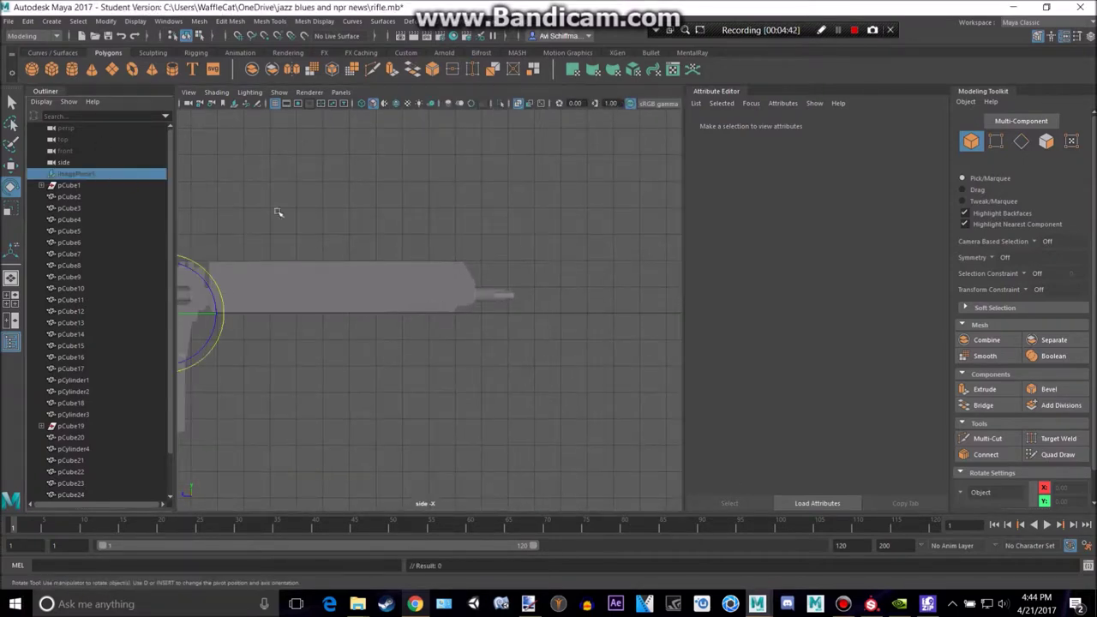
pyautogui.hotkey('shift', 'h')
# Select the rifle body and handguard mesh in the side view, framed at the handguard's rear slots.
pyautogui.scroll(6, 342, 243)
pyautogui.keyDown('alt'); pyautogui.moveTo(385, 276); pyautogui.dragTo(672, 264, button='middle'); pyautogui.keyUp('alt')
pyautogui.click(260, 278)
pyautogui.keyDown('alt'); pyautogui.moveTo(313, 270); pyautogui.dragTo(514, 256, button='middle'); pyautogui.keyUp('alt')
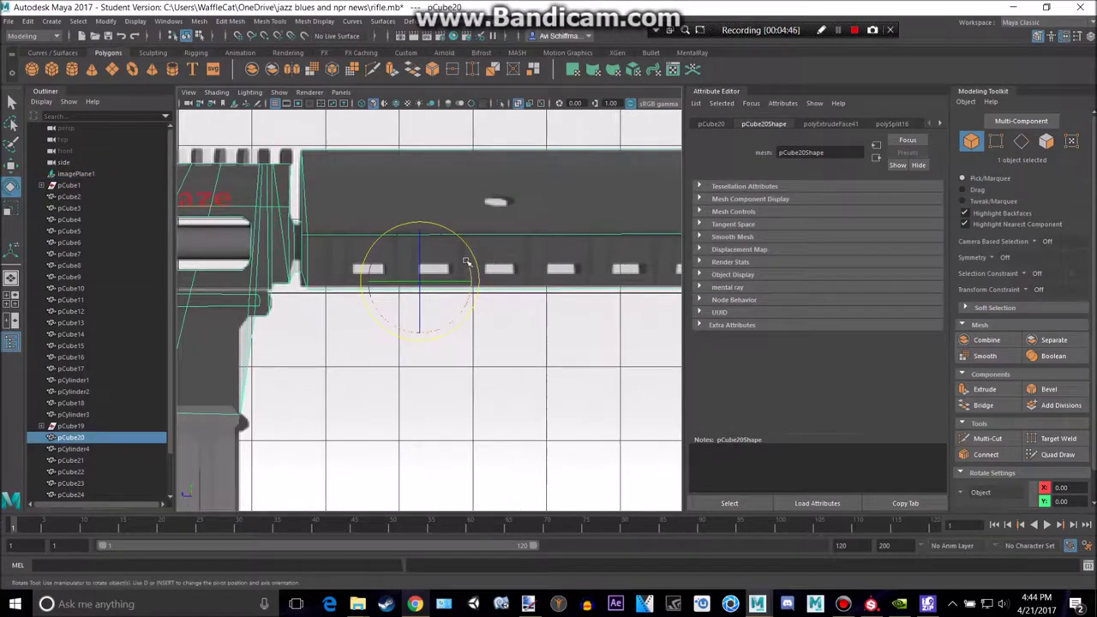
pyautogui.scroll(3, 345, 241)
pyautogui.click(260, 21)
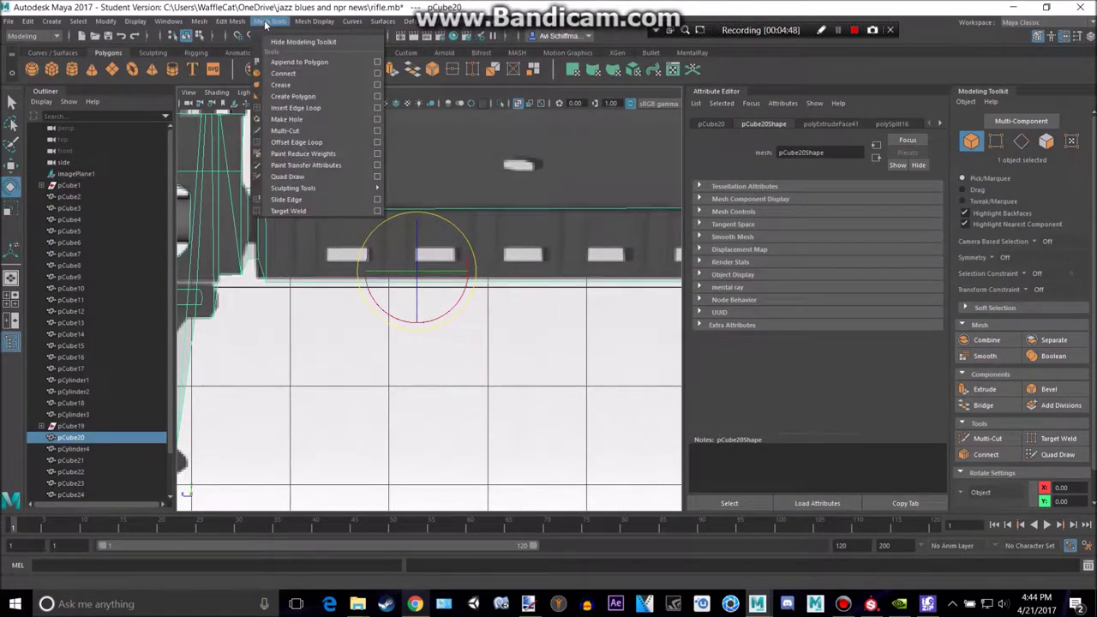
pyautogui.click(315, 110)
pyautogui.hotkey('ctrl', 'z')
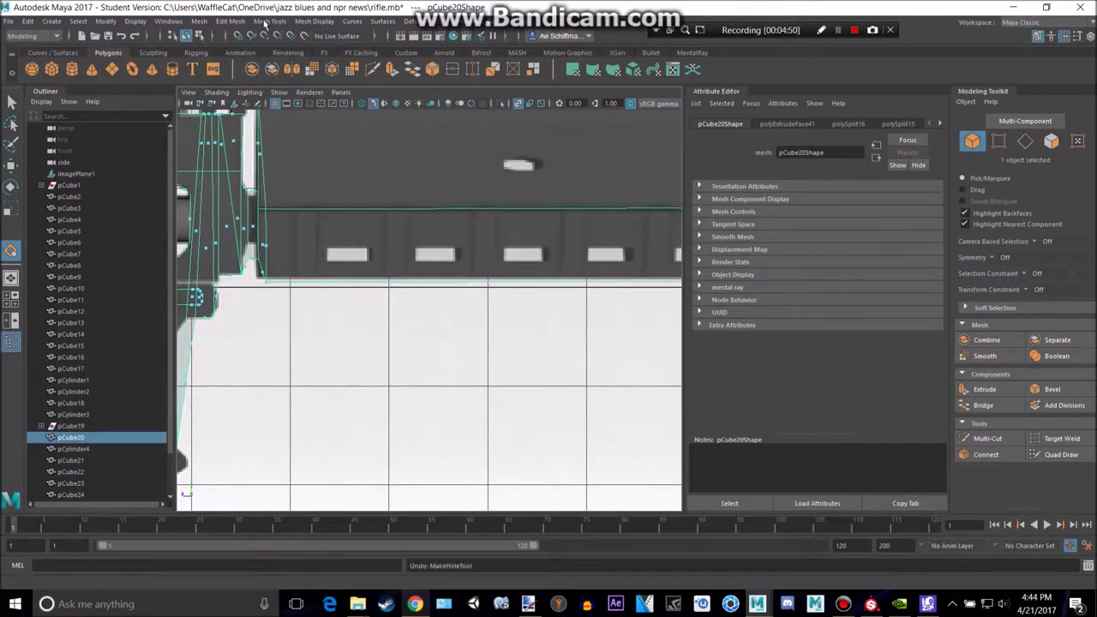
# Insert vertical edge loops on the handguard beside the first lower slots, starting from the receiver end, with Insert Edge Loop.
pyautogui.click(271, 22)
pyautogui.click(315, 108)
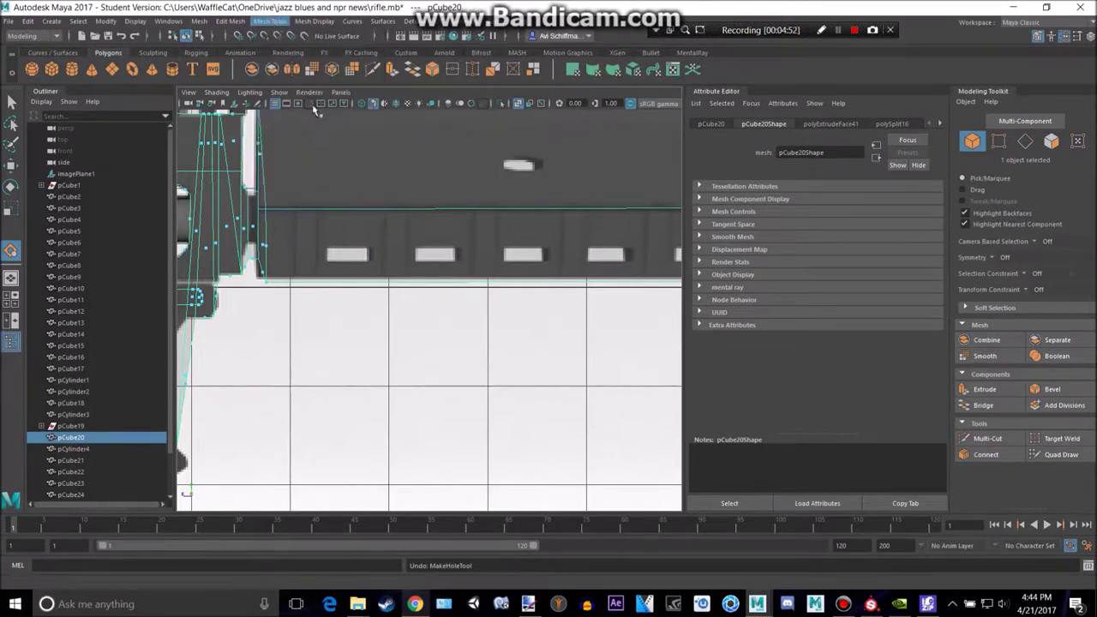
pyautogui.click(320, 215)
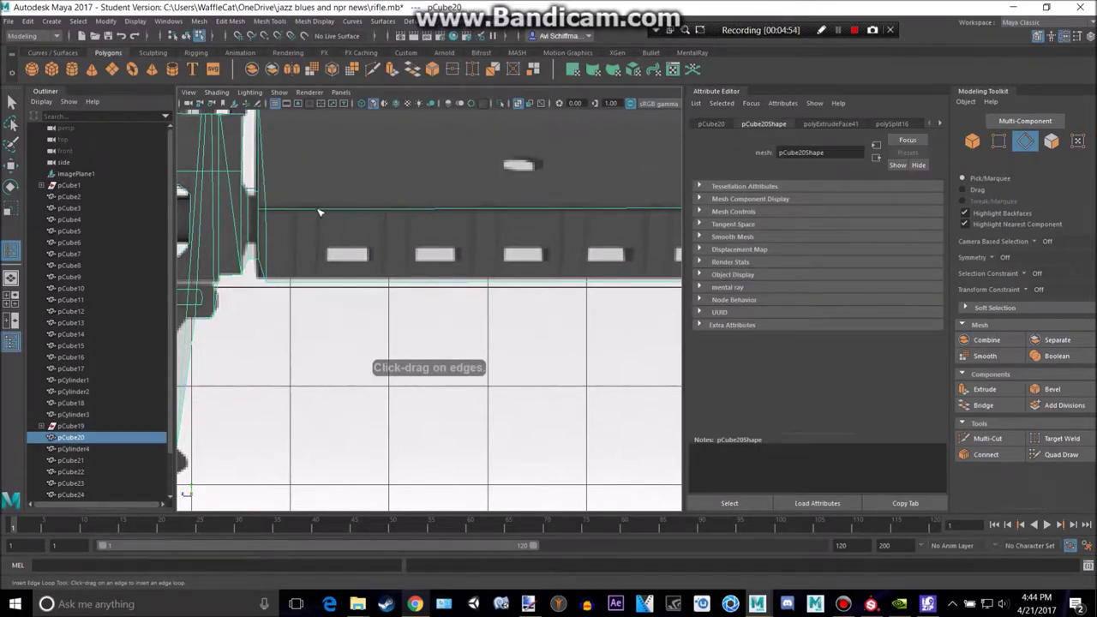
pyautogui.click(319, 211)
pyautogui.click(409, 210)
pyautogui.click(388, 211)
pyautogui.keyDown('alt'); pyautogui.moveTo(486, 212); pyautogui.dragTo(343, 218, button='middle'); pyautogui.keyUp('alt')
pyautogui.click(353, 214)
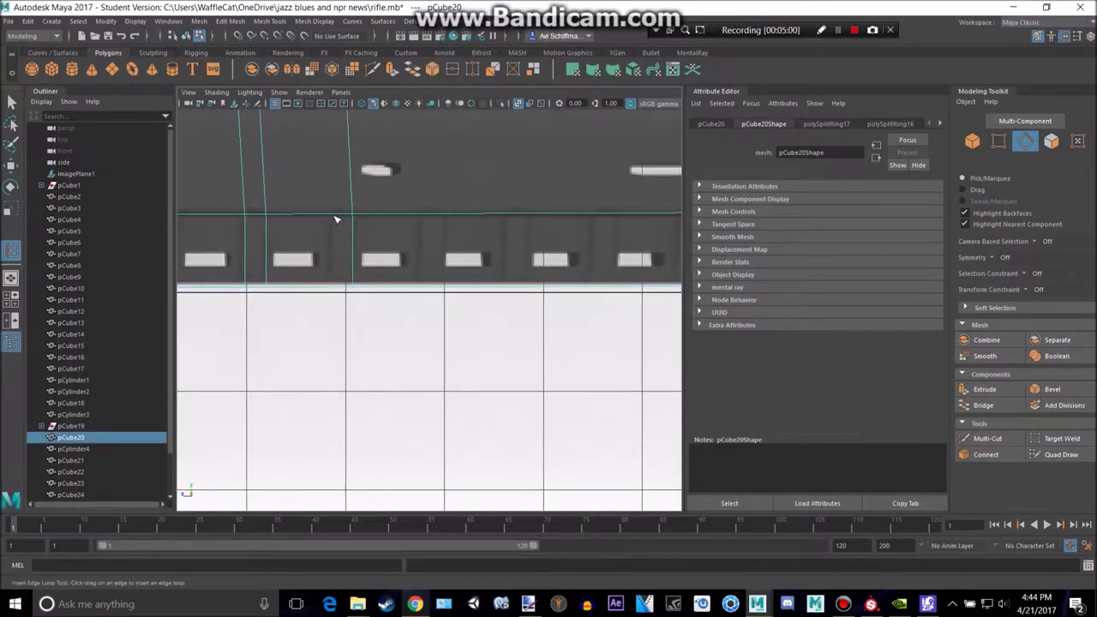
pyautogui.click(335, 216)
# Add further vertical edge loops on both sides of the gaps between the lower slots in the middle of the handguard.
pyautogui.keyDown('alt'); pyautogui.moveTo(379, 187); pyautogui.dragTo(295, 192, button='middle'); pyautogui.keyUp('alt')
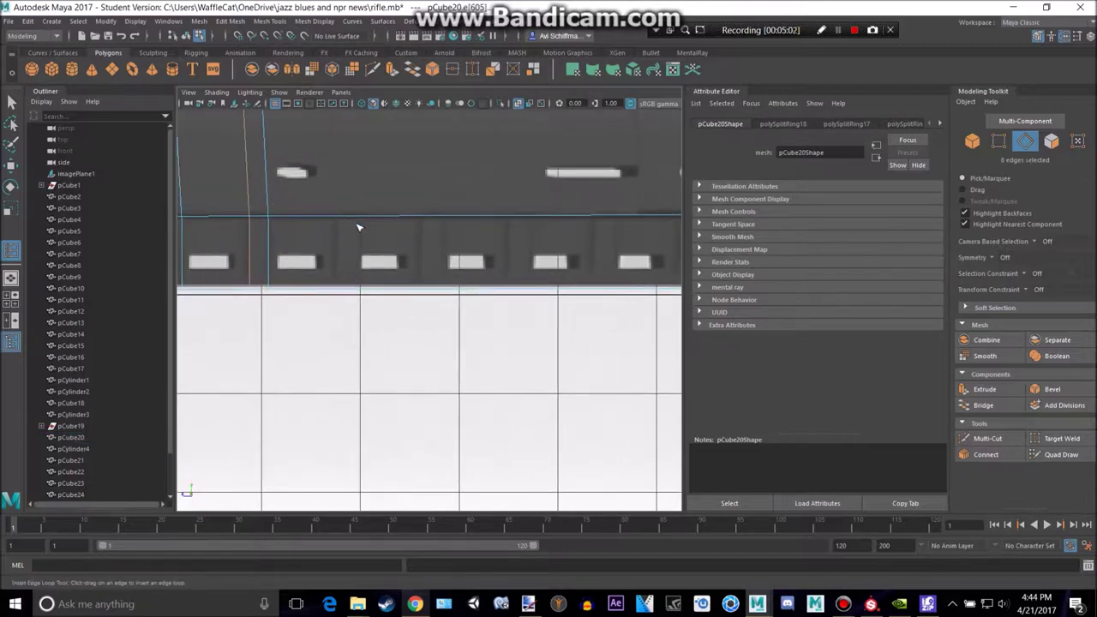
pyautogui.click(361, 218)
pyautogui.click(339, 217)
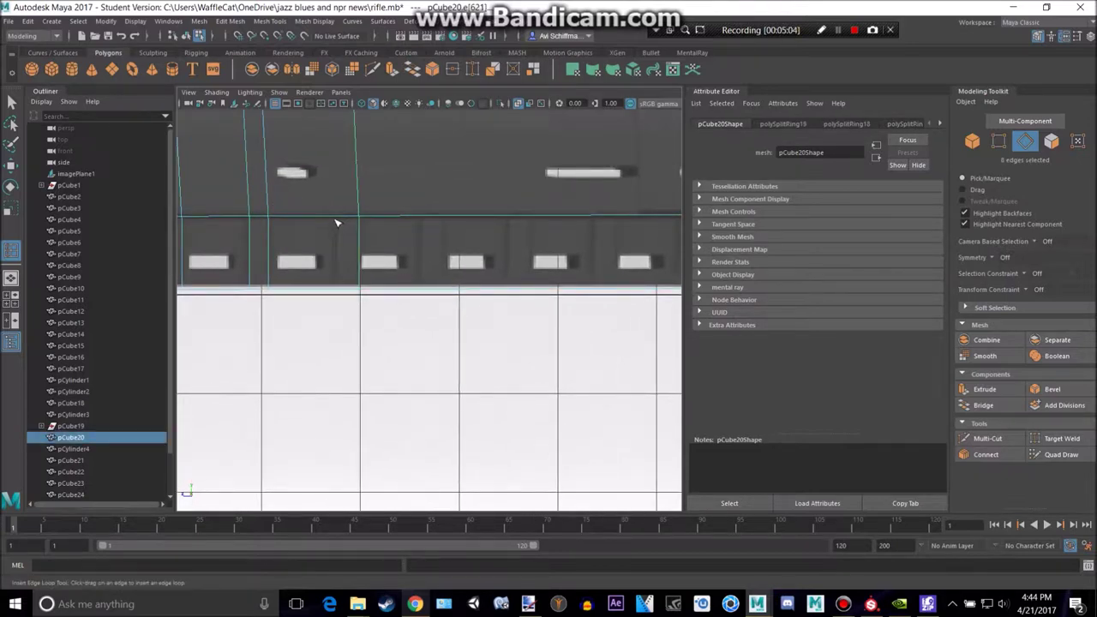
pyautogui.click(420, 217)
pyautogui.click(420, 219)
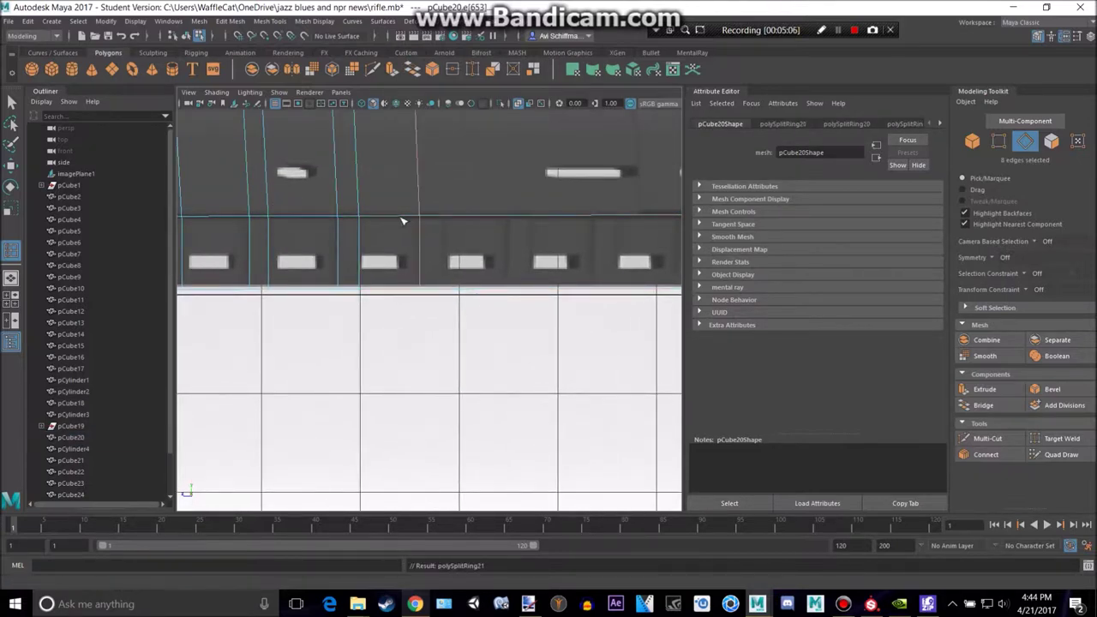
pyautogui.click(443, 220)
pyautogui.click(510, 217)
pyautogui.click(619, 217)
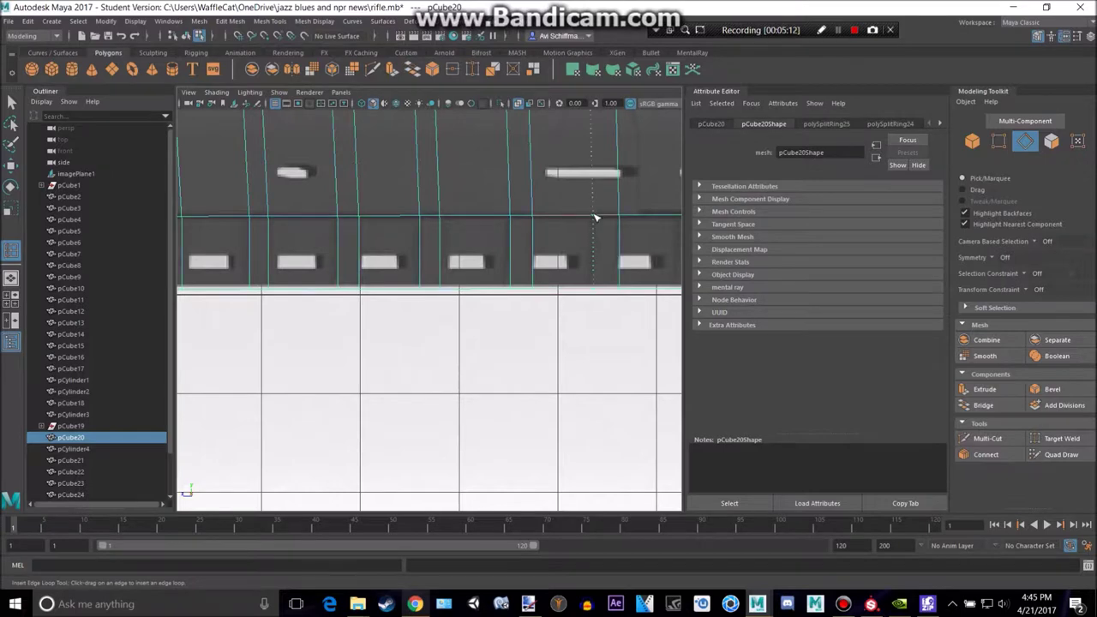
pyautogui.click(595, 217)
# Insert the remaining vertical edge loops around the last lower slots towards the muzzle end of the handguard.
pyautogui.keyDown('alt'); pyautogui.moveTo(637, 199); pyautogui.dragTo(405, 225, button='middle'); pyautogui.keyUp('alt')
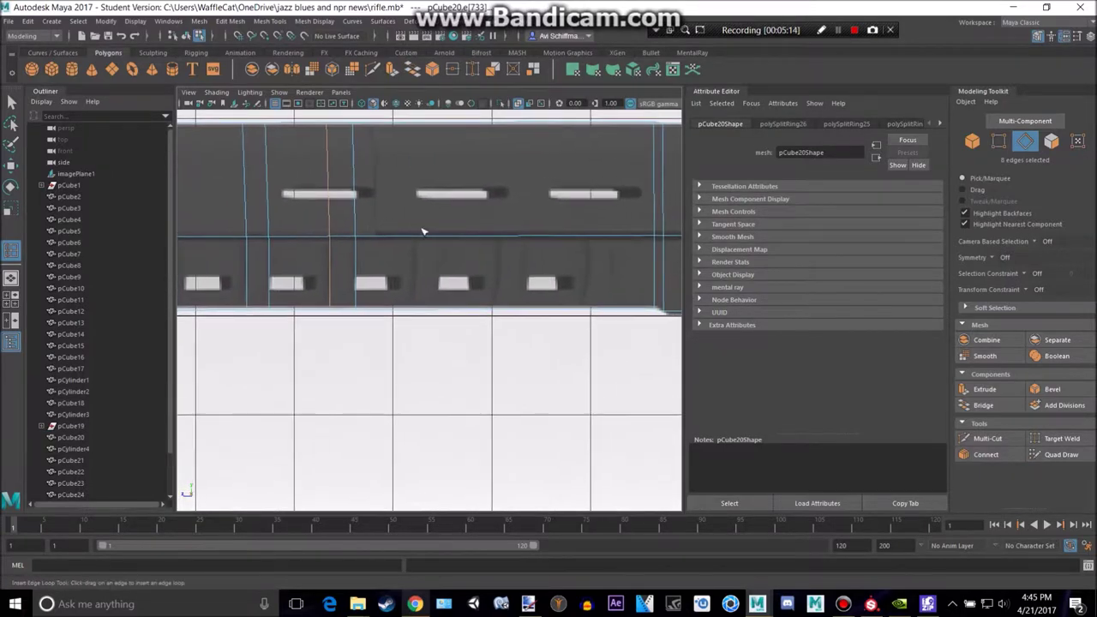
pyautogui.click(434, 241)
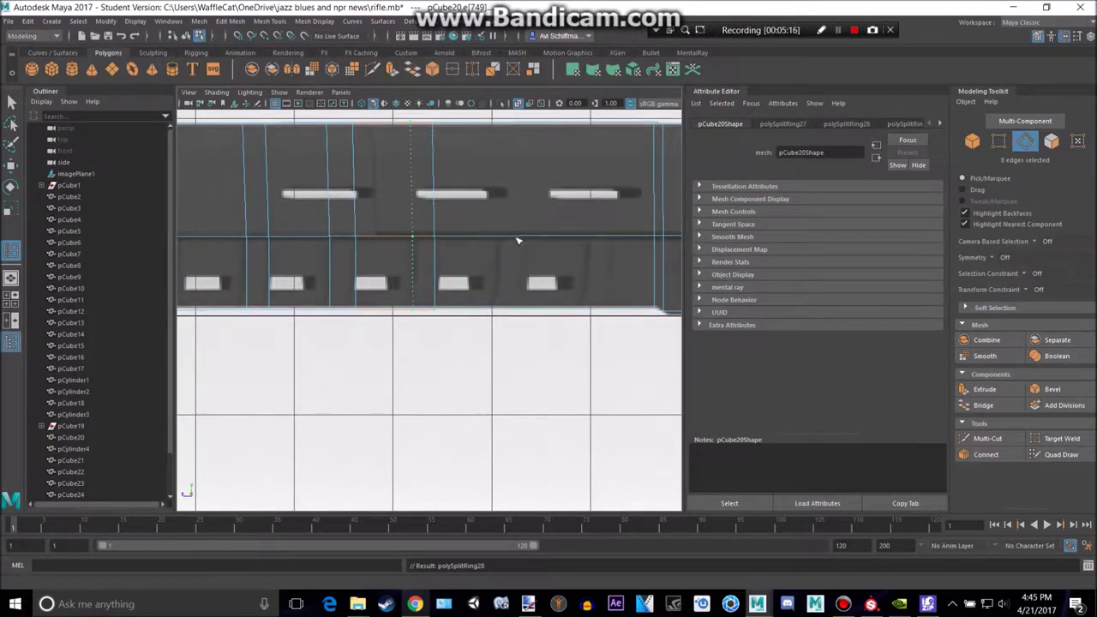
pyautogui.click(524, 239)
pyautogui.click(525, 240)
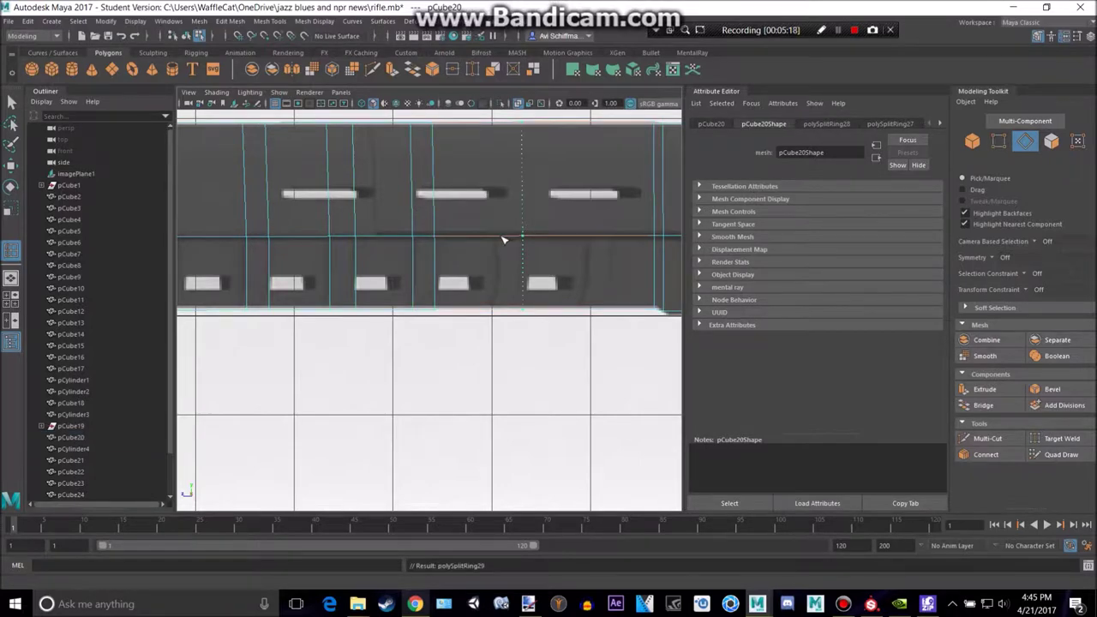
pyautogui.keyDown('alt'); pyautogui.moveTo(606, 229); pyautogui.dragTo(466, 232, button='middle'); pyautogui.keyUp('alt')
pyautogui.click(469, 238)
pyautogui.press('space')
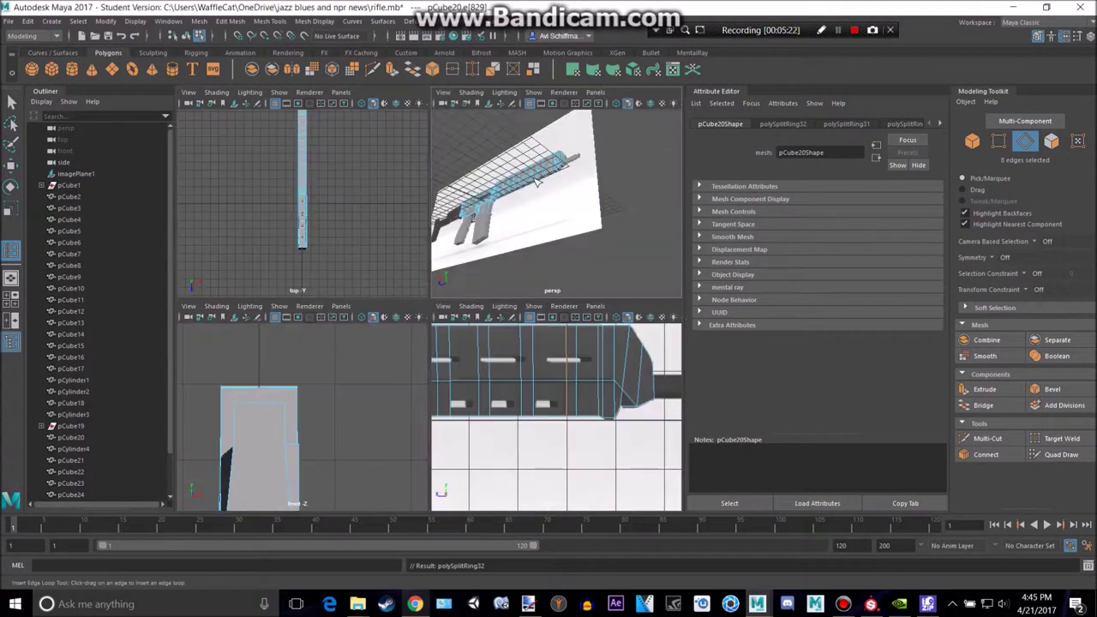
# Switch to the perspective view and put the rifle body in face selection mode.
pyautogui.press('space')
pyautogui.keyDown('alt'); pyautogui.moveTo(485, 209); pyautogui.dragTo(467, 221); pyautogui.keyUp('alt')
pyautogui.moveTo(400, 246); pyautogui.dragTo(444, 226, button='right')
pyautogui.click(503, 208)
pyautogui.keyDown('alt'); pyautogui.moveTo(503, 208); pyautogui.dragTo(356, 215); pyautogui.keyUp('alt')
pyautogui.click(357, 215)
pyautogui.moveTo(356, 215); pyautogui.dragTo(356, 245, button='right')
pyautogui.keyDown('alt'); pyautogui.moveTo(386, 234); pyautogui.dragTo(369, 197); pyautogui.keyUp('alt')
pyautogui.keyDown('alt'); pyautogui.moveTo(331, 145); pyautogui.dragTo(470, 257); pyautogui.keyUp('alt')
pyautogui.moveTo(482, 251); pyautogui.dragTo(481, 278, button='right')
pyautogui.press('q')
# Select the faces along the handguard's underside, working from the muzzle end towards the receiver.
pyautogui.keyDown('alt'); pyautogui.moveTo(458, 279); pyautogui.dragTo(472, 235); pyautogui.keyUp('alt')
pyautogui.keyDown('shift'); pyautogui.click(498, 225); pyautogui.keyUp('shift')
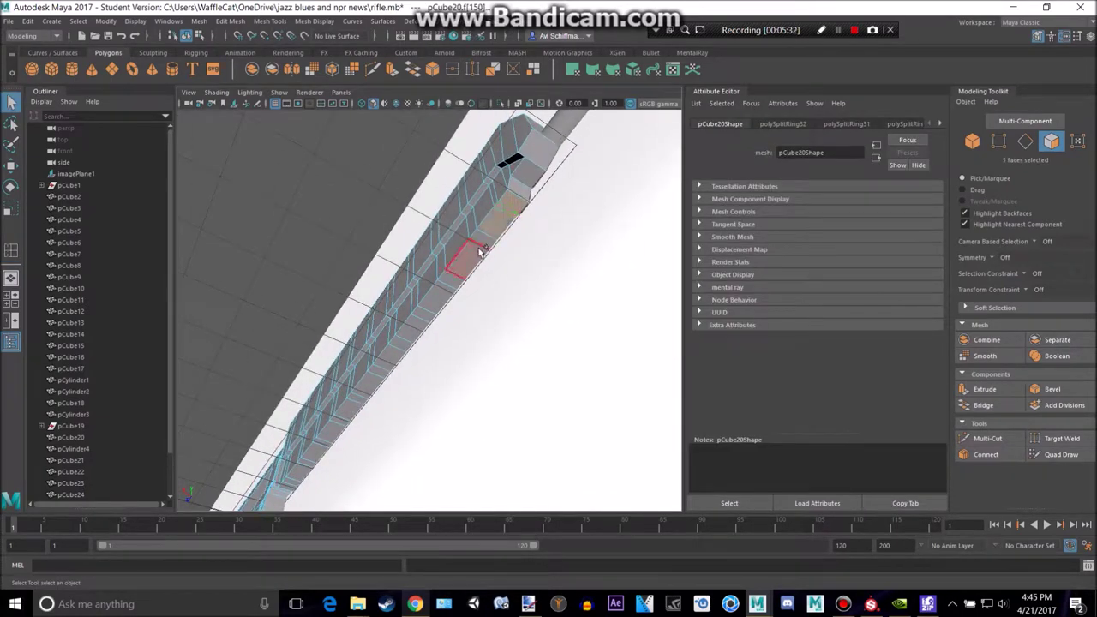
pyautogui.keyDown('shift'); pyautogui.click(469, 272); pyautogui.keyUp('shift')
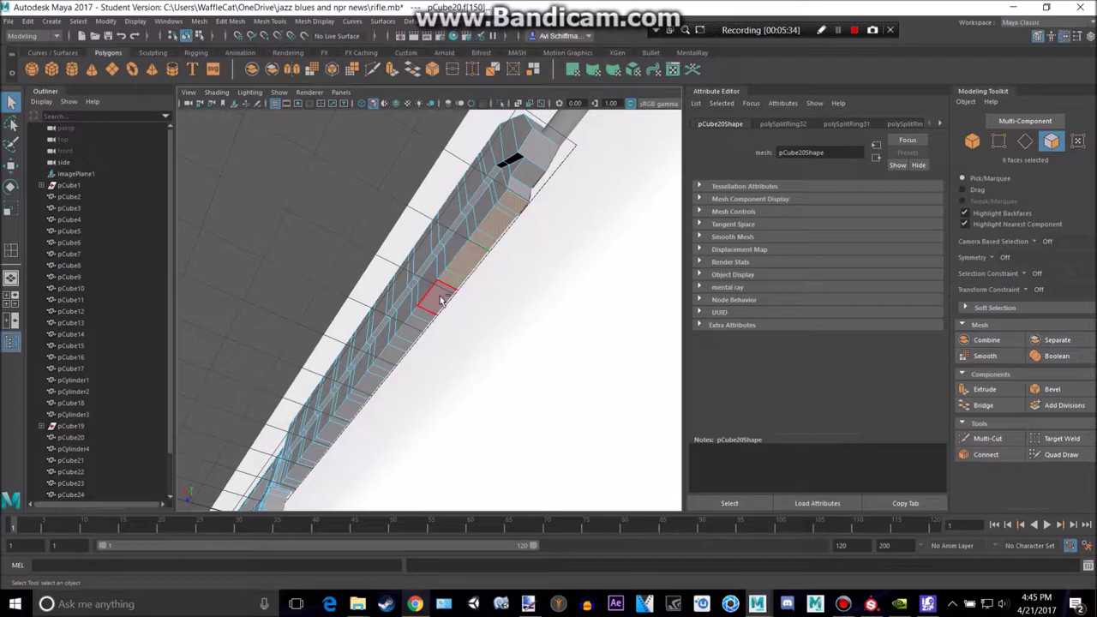
pyautogui.keyDown('shift'); pyautogui.click(411, 332); pyautogui.keyUp('shift')
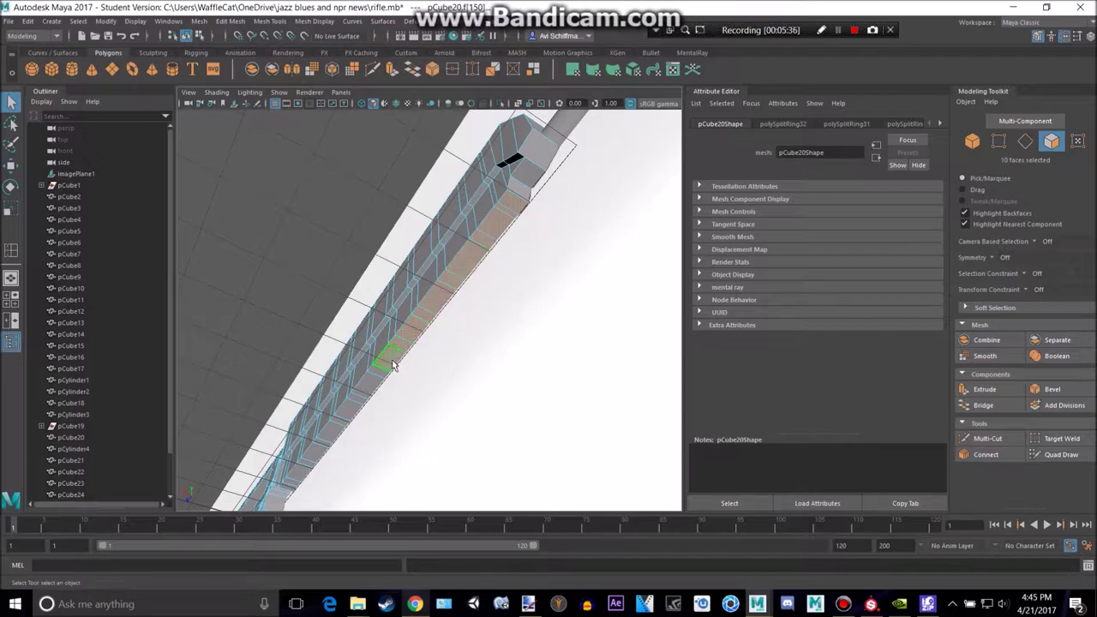
pyautogui.keyDown('alt'); pyautogui.moveTo(465, 351); pyautogui.dragTo(532, 273, button='middle'); pyautogui.keyUp('alt')
pyautogui.keyDown('shift'); pyautogui.click(470, 288); pyautogui.keyUp('shift')
pyautogui.keyDown('shift'); pyautogui.click(454, 303); pyautogui.keyUp('shift')
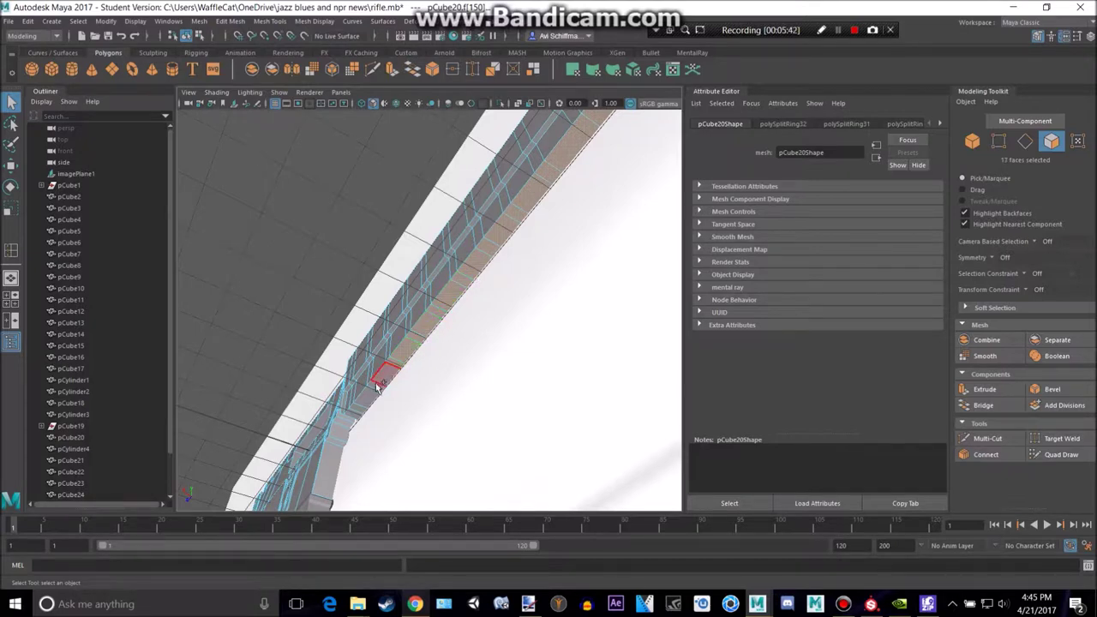
# Extend the underside face selection along the rest of the handguard to the receiver end.
pyautogui.keyDown('shift'); pyautogui.click(363, 411); pyautogui.keyUp('shift')
pyautogui.keyDown('alt'); pyautogui.moveTo(394, 401); pyautogui.dragTo(504, 339); pyautogui.keyUp('alt')
pyautogui.keyDown('alt'); pyautogui.moveTo(410, 335); pyautogui.dragTo(507, 354, button='middle'); pyautogui.keyUp('alt')
pyautogui.keyDown('alt'); pyautogui.moveTo(504, 357); pyautogui.dragTo(437, 341); pyautogui.keyUp('alt')
pyautogui.keyDown('shift'); pyautogui.click(433, 337); pyautogui.keyUp('shift')
pyautogui.keyDown('alt'); pyautogui.moveTo(488, 369); pyautogui.dragTo(549, 387); pyautogui.keyUp('alt')
# Try moving and scaling the selected underside faces of the handguard.
pyautogui.press('w')
pyautogui.scroll(-3, 552, 368)
pyautogui.moveTo(543, 326); pyautogui.dragTo(643, 250)
pyautogui.hotkey('ctrl', 'z')
pyautogui.keyDown('alt'); pyautogui.moveTo(594, 295); pyautogui.dragTo(470, 324); pyautogui.keyUp('alt')
pyautogui.scroll(4, 580, 300)
pyautogui.press('r')
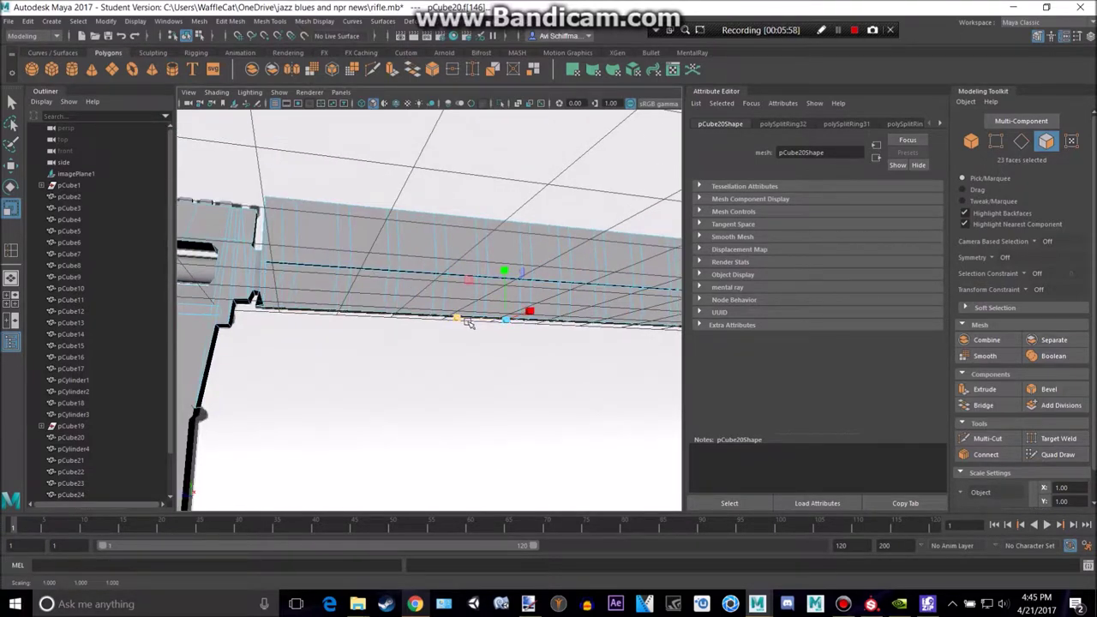
pyautogui.press('w')
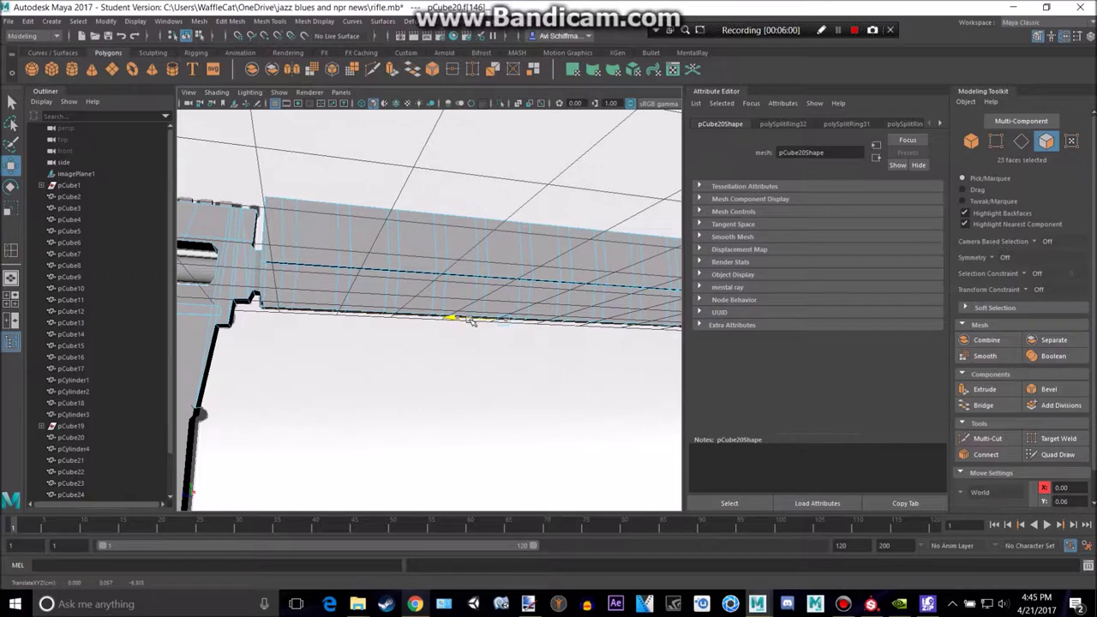
pyautogui.moveTo(470, 321)
pyautogui.keyDown('alt'); pyautogui.mouseDown()
pyautogui.moveTo(440, 318)
pyautogui.moveTo(479, 318)
pyautogui.mouseUp(); pyautogui.keyUp('alt')
pyautogui.scroll(3, 422, 273)
# Turn on World X symmetry and show the handguard's slots in the side view.
pyautogui.moveTo(420, 265)
pyautogui.mouseDown(button='right')
pyautogui.moveTo(421, 300)
pyautogui.moveTo(421, 268)
pyautogui.mouseUp(button='right')
pyautogui.keyDown('alt'); pyautogui.moveTo(389, 282); pyautogui.dragTo(391, 155); pyautogui.keyUp('alt')
pyautogui.press('q')
pyautogui.press('space')
pyautogui.press('space')
pyautogui.scroll(8, 475, 290)
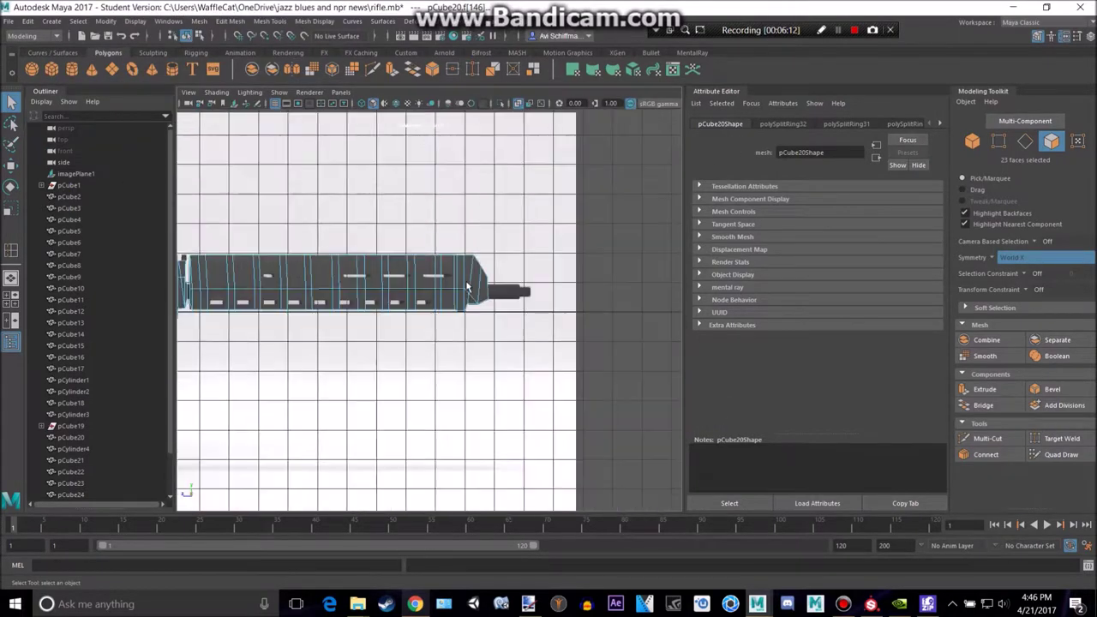
pyautogui.keyDown('alt'); pyautogui.moveTo(393, 272); pyautogui.dragTo(557, 264, button='middle'); pyautogui.keyUp('alt')
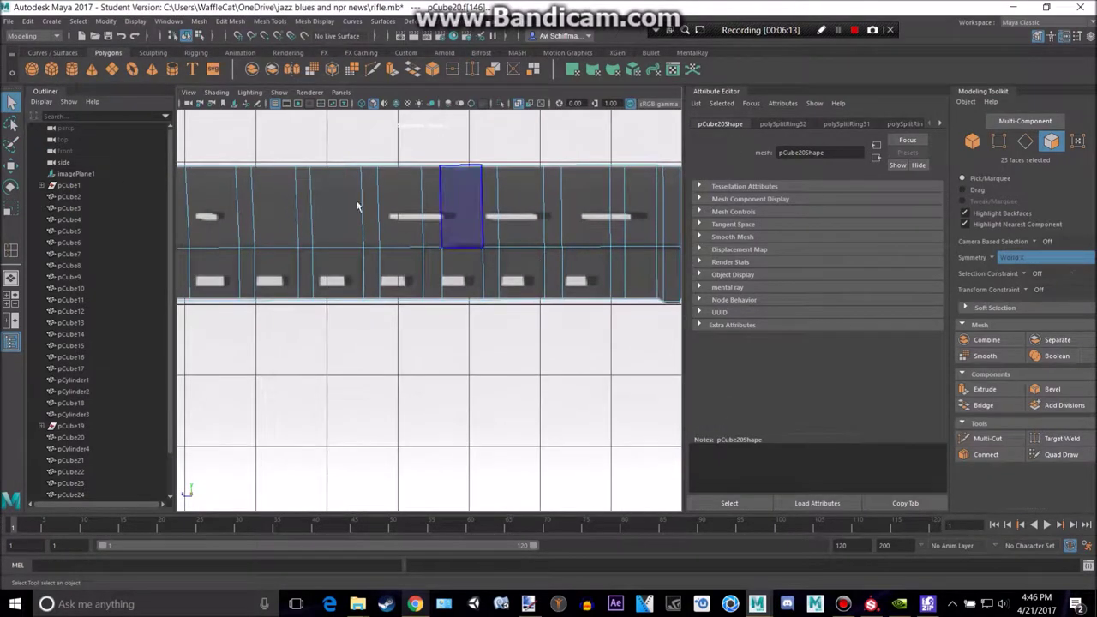
# Insert a lengthwise edge loop along the handguard's lower slot row with Insert Edge Loop.
pyautogui.click(276, 22)
pyautogui.click(319, 107)
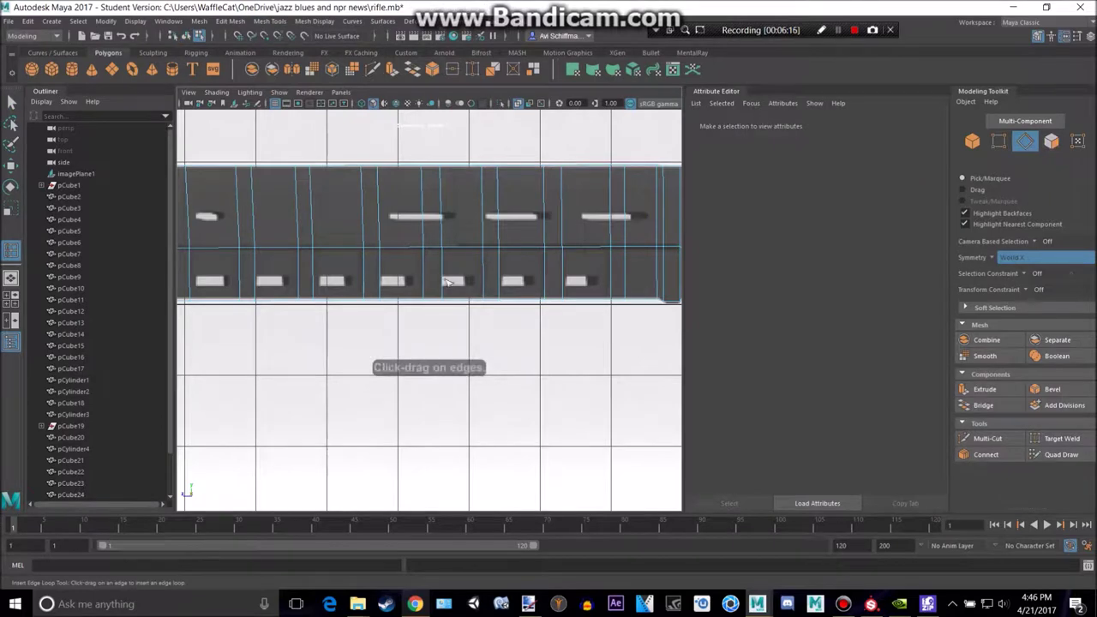
pyautogui.scroll(4, 445, 280)
pyautogui.click(461, 232)
pyautogui.press('q')
pyautogui.press('space')
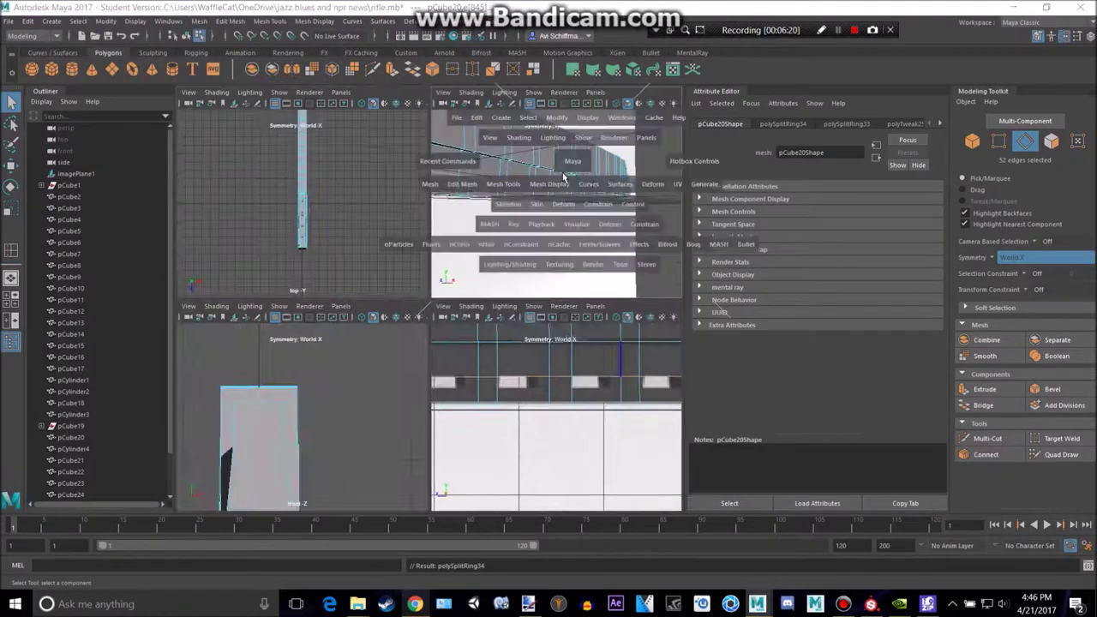
# Select the new lengthwise edge loop on one side of the handguard in the perspective view, leaving out its end edge.
pyautogui.press('space')
pyautogui.keyDown('alt'); pyautogui.moveTo(366, 247); pyautogui.dragTo(455, 252); pyautogui.keyUp('alt')
pyautogui.keyDown('ctrl'); pyautogui.keyDown('shift'); pyautogui.moveTo(430, 249); pyautogui.dragTo(437, 181, button='right'); pyautogui.keyUp('shift'); pyautogui.keyUp('ctrl')
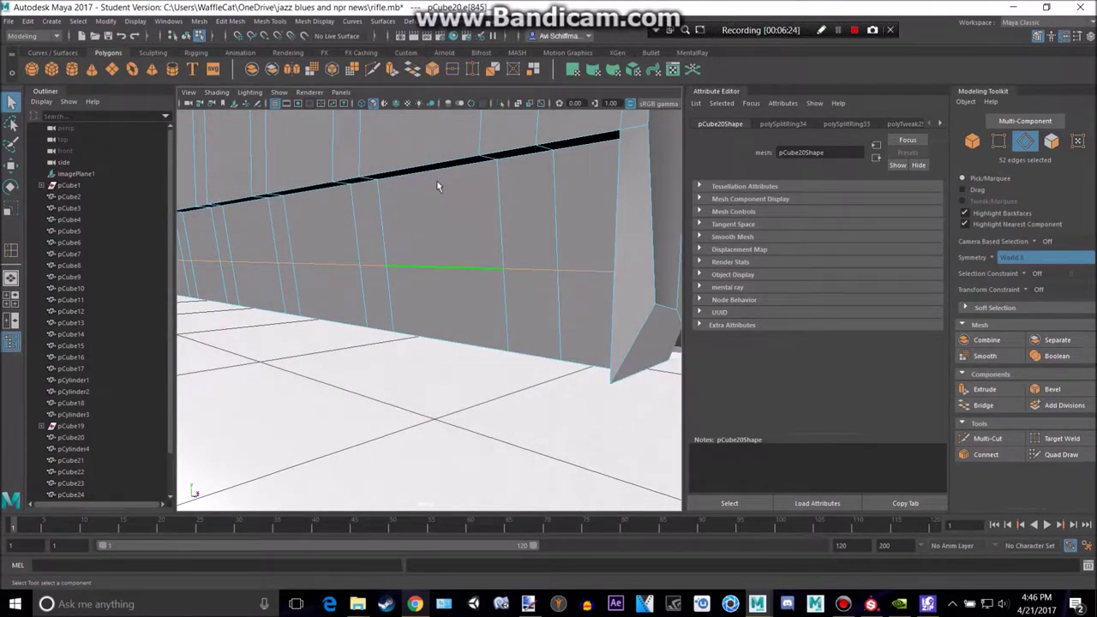
pyautogui.moveTo(438, 265); pyautogui.dragTo(439, 237, button='right')
pyautogui.click(597, 275)
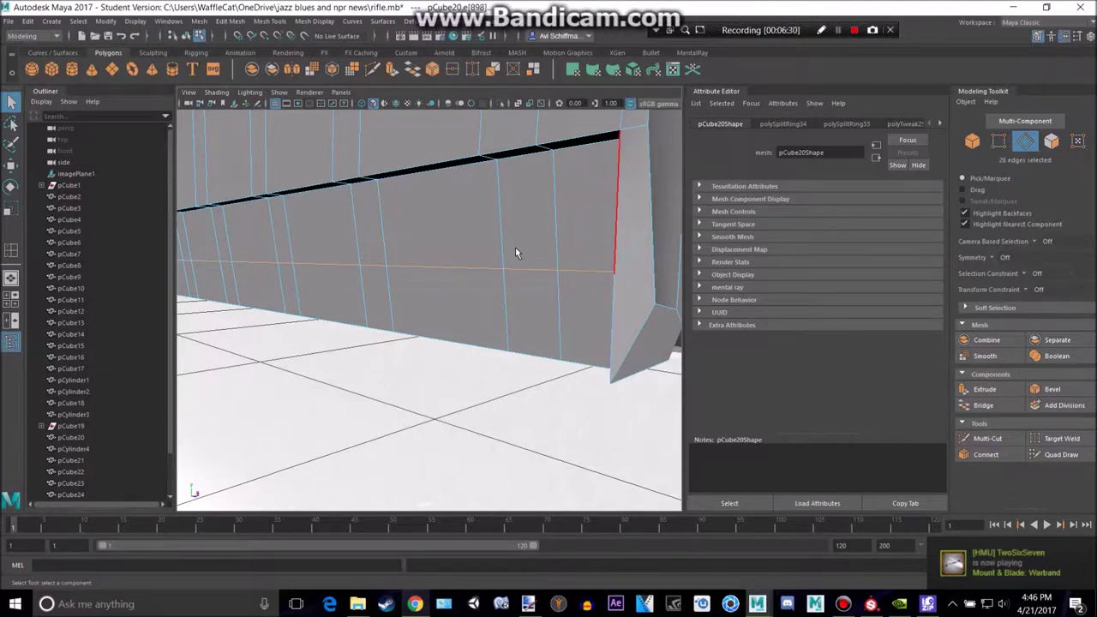
pyautogui.keyDown('alt'); pyautogui.moveTo(515, 249); pyautogui.dragTo(480, 248); pyautogui.keyUp('alt')
pyautogui.keyDown('alt'); pyautogui.moveTo(480, 248); pyautogui.dragTo(534, 260, button='middle'); pyautogui.keyUp('alt')
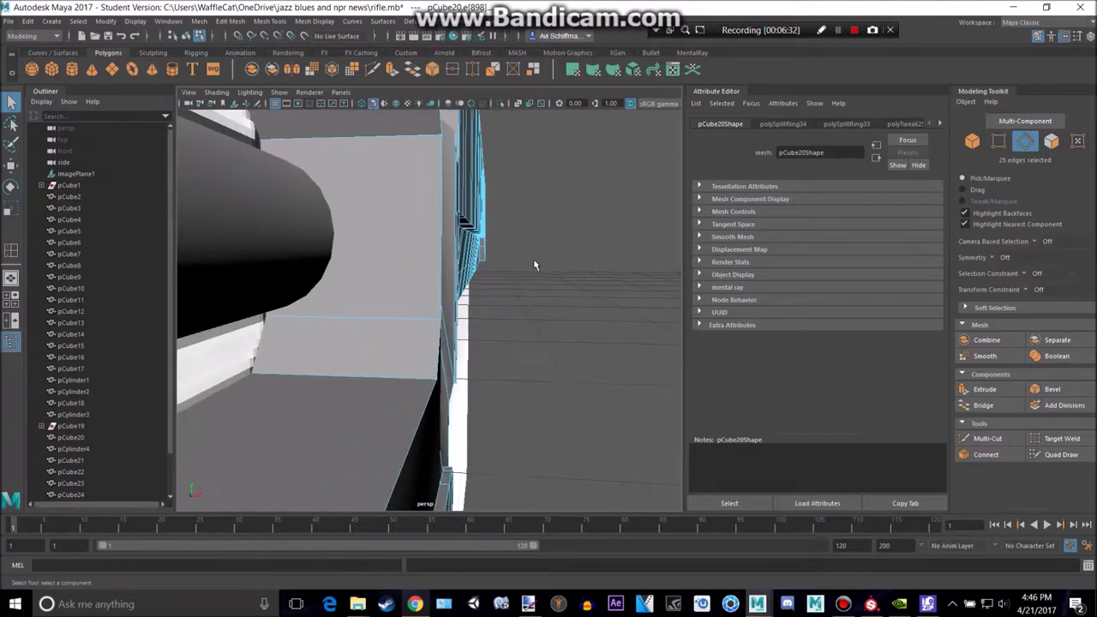
# Add the matching lengthwise edge loop on the opposite side of the handguard to the selection.
pyautogui.keyDown('alt'); pyautogui.moveTo(534, 261); pyautogui.dragTo(470, 250); pyautogui.keyUp('alt')
pyautogui.keyDown('alt'); pyautogui.moveTo(469, 250); pyautogui.dragTo(434, 243, button='right'); pyautogui.keyUp('alt')
pyautogui.keyDown('alt'); pyautogui.moveTo(433, 243); pyautogui.dragTo(489, 249, button='middle'); pyautogui.keyUp('alt')
pyautogui.keyDown('alt'); pyautogui.moveTo(490, 250); pyautogui.dragTo(421, 258); pyautogui.keyUp('alt')
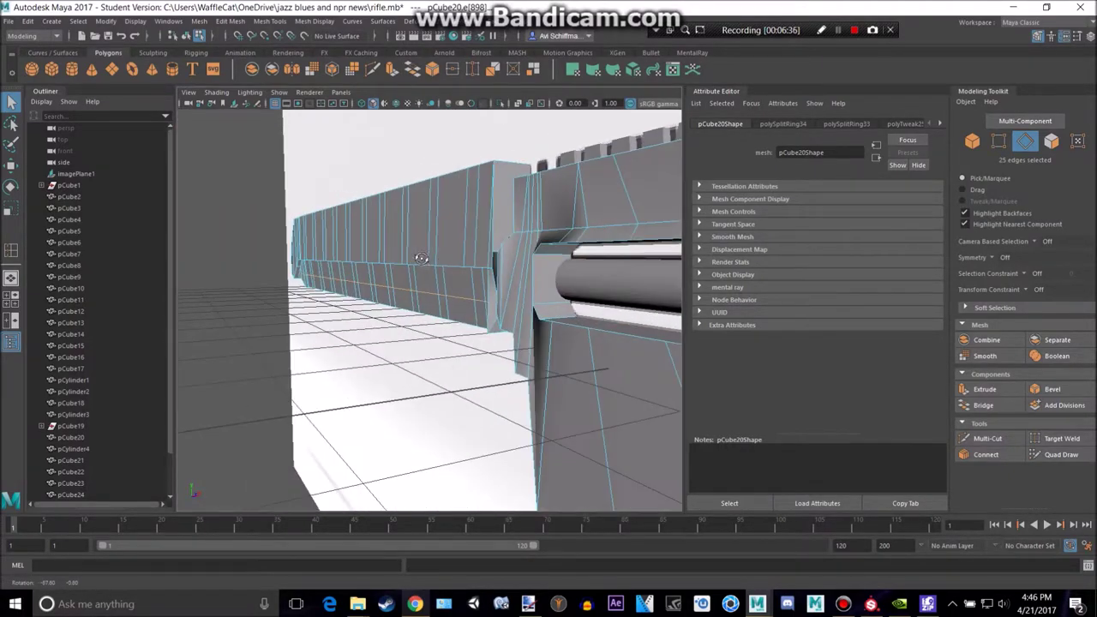
pyautogui.keyDown('shift'); pyautogui.click(495, 295); pyautogui.keyUp('shift')
pyautogui.keyDown('alt'); pyautogui.moveTo(580, 242); pyautogui.dragTo(476, 246); pyautogui.keyUp('alt')
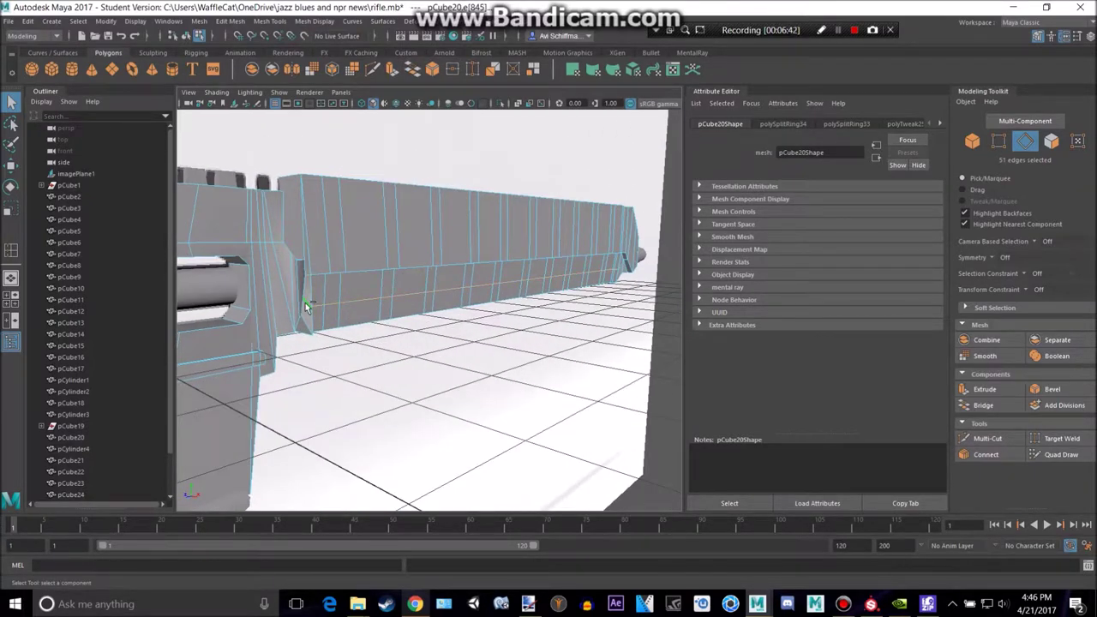
# Remove the unwanted edges at the muzzle end of the handguard from the edge selection.
pyautogui.keyDown('alt'); pyautogui.moveTo(479, 260); pyautogui.dragTo(606, 206); pyautogui.keyUp('alt')
pyautogui.scroll(-2, 364, 259)
pyautogui.keyDown('alt'); pyautogui.moveTo(528, 202); pyautogui.dragTo(431, 208, button='middle'); pyautogui.keyUp('alt')
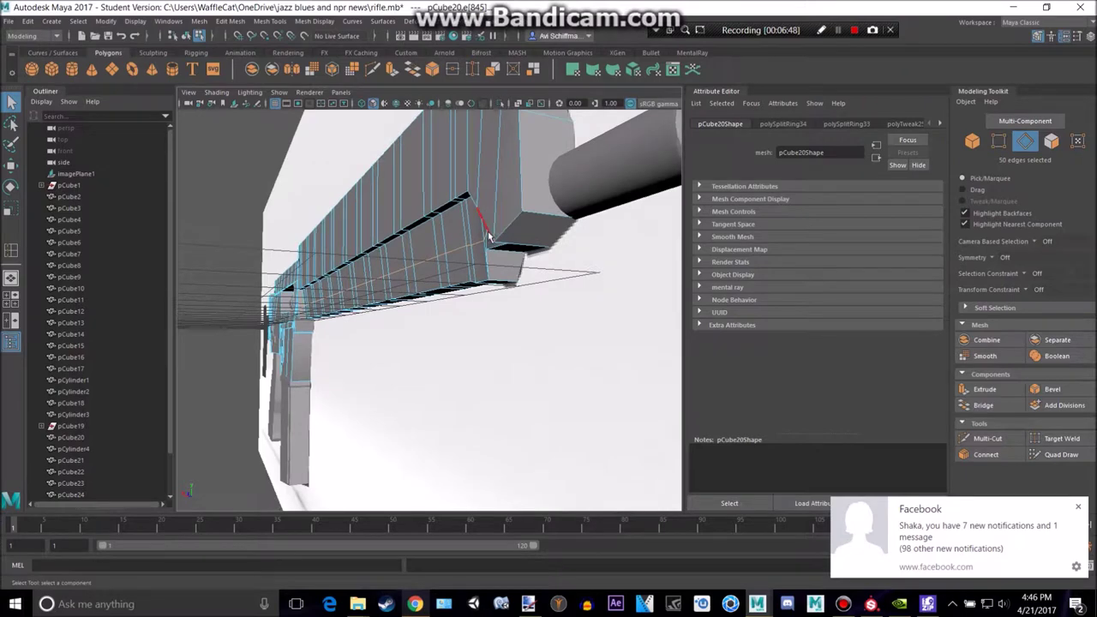
pyautogui.keyDown('alt'); pyautogui.moveTo(524, 264); pyautogui.dragTo(610, 274); pyautogui.keyUp('alt')
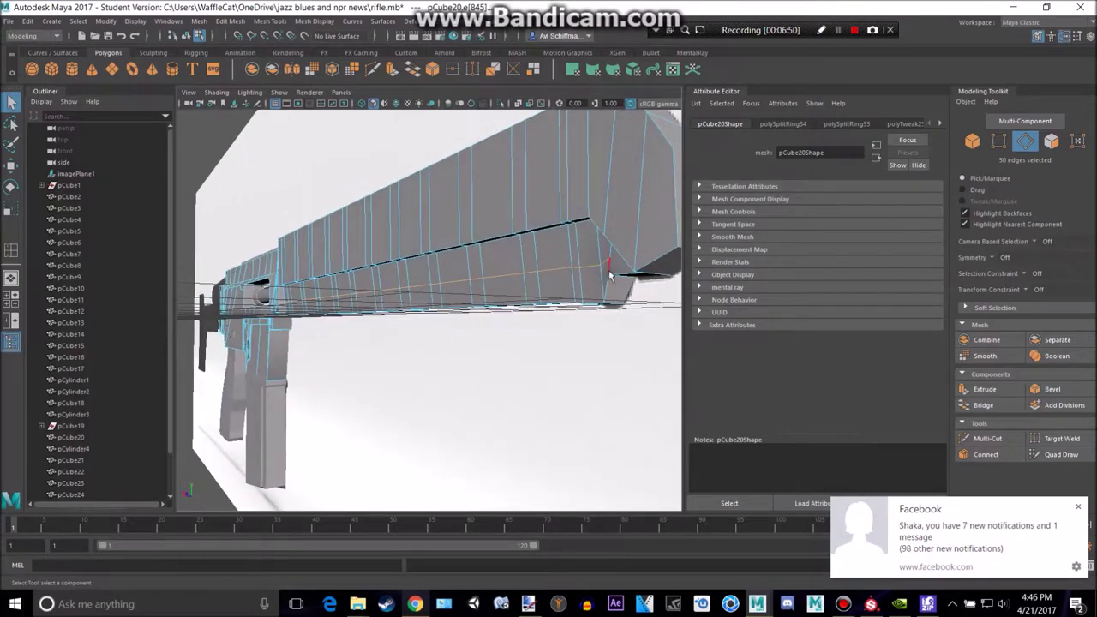
pyautogui.keyDown('alt'); pyautogui.moveTo(572, 174); pyautogui.dragTo(422, 202); pyautogui.keyUp('alt')
pyautogui.keyDown('alt'); pyautogui.moveTo(425, 234); pyautogui.dragTo(474, 228, button='middle'); pyautogui.keyUp('alt')
pyautogui.keyDown('shift'); pyautogui.click(198, 302); pyautogui.keyUp('shift')
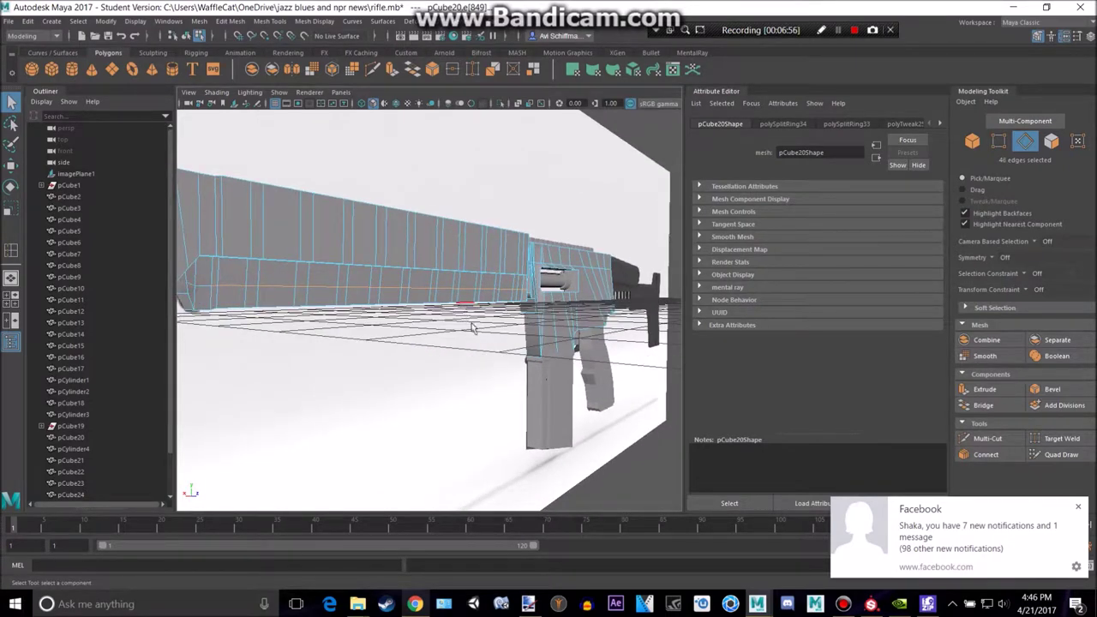
# Try the Rotate and Move tools on the selected lengthwise edges of the handguard.
pyautogui.keyDown('alt'); pyautogui.moveTo(461, 322); pyautogui.dragTo(425, 331); pyautogui.keyUp('alt')
pyautogui.press('e')
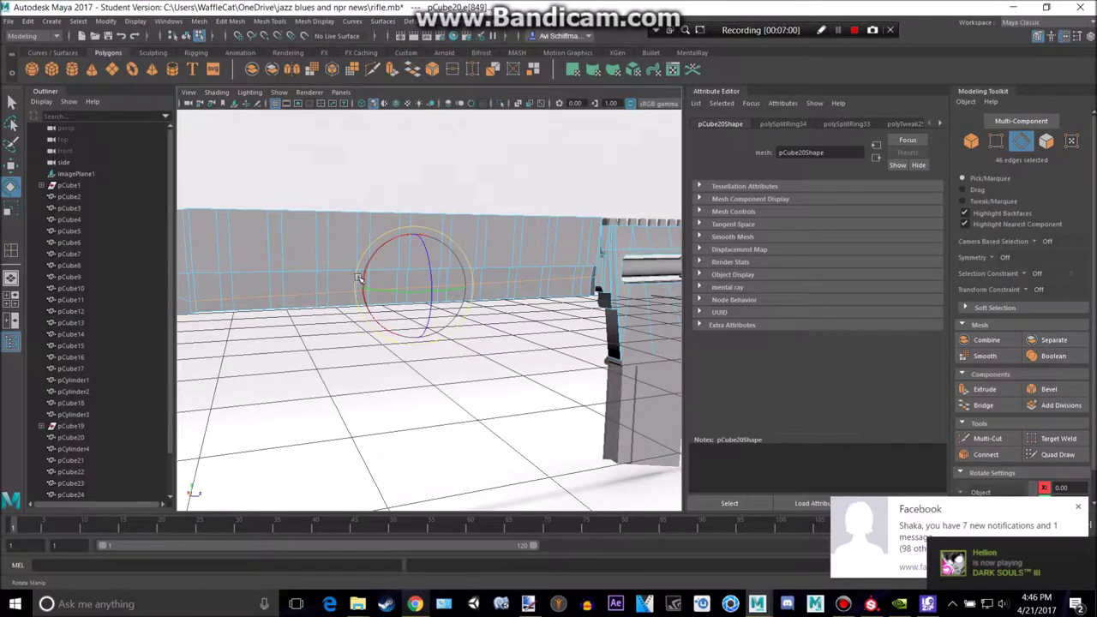
pyautogui.press('w')
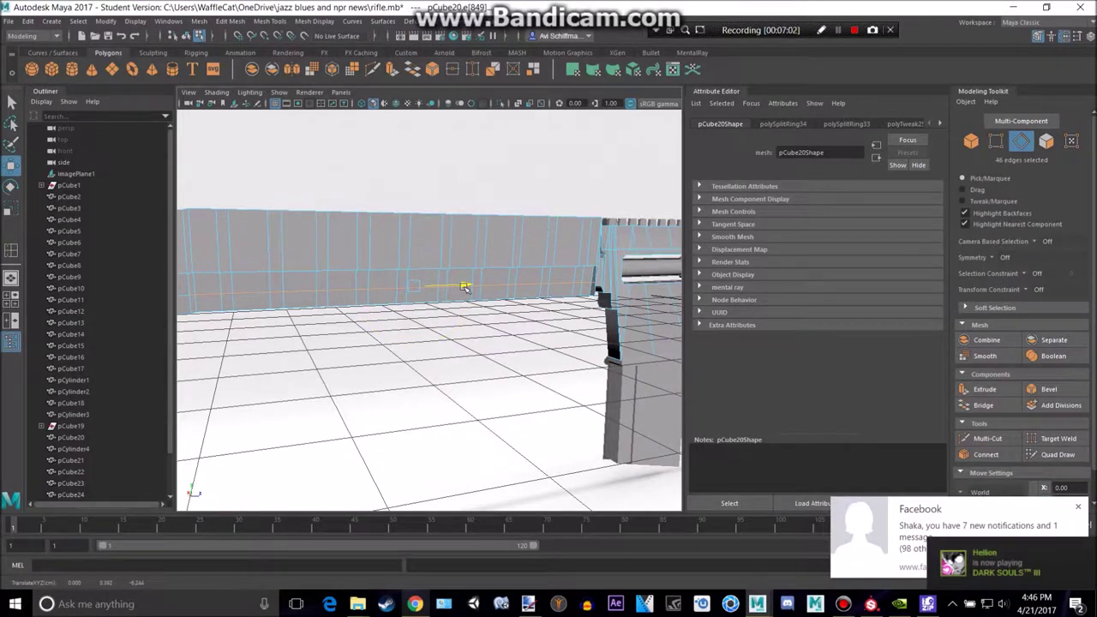
pyautogui.moveTo(465, 287)
pyautogui.keyDown('alt'); pyautogui.mouseDown()
pyautogui.moveTo(490, 290)
pyautogui.moveTo(473, 275)
pyautogui.moveTo(482, 292)
pyautogui.mouseUp(); pyautogui.keyUp('alt')
# Reselect the rifle body as a whole object and switch to Chrome to check the reference gun image.
pyautogui.moveTo(480, 263); pyautogui.dragTo(514, 247, button='right')
pyautogui.scroll(-10, 511, 231)
pyautogui.click(507, 217)
pyautogui.scroll(10, 541, 276)
pyautogui.keyDown('alt'); pyautogui.moveTo(468, 265); pyautogui.dragTo(450, 245); pyautogui.keyUp('alt')
pyautogui.click(463, 296)
pyautogui.scroll(4, 463, 301)
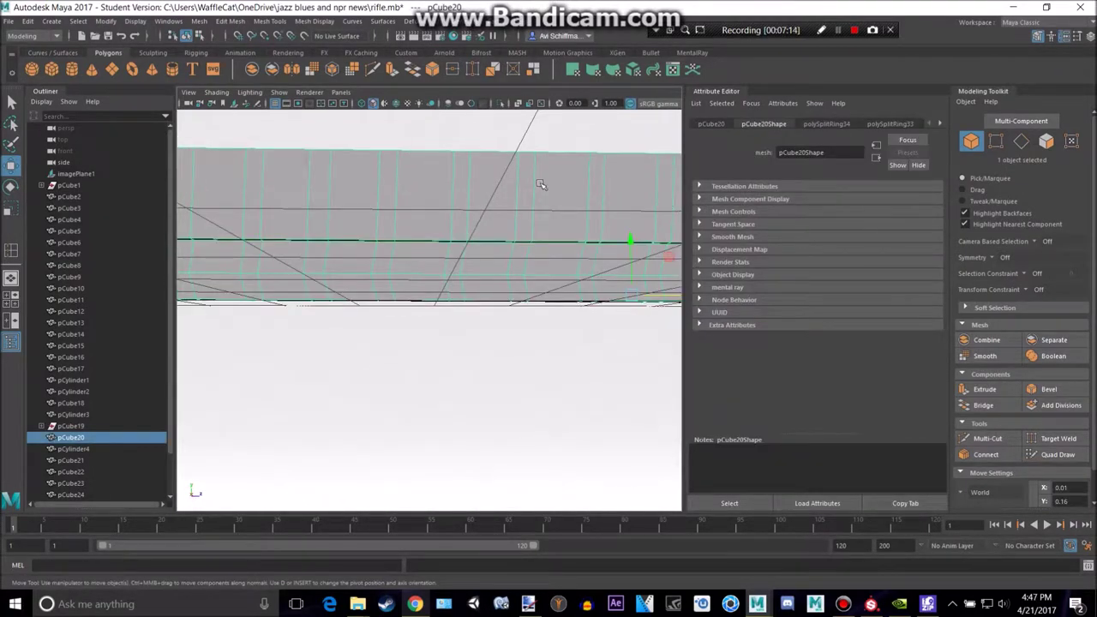
pyautogui.hotkey('alt', 'Tab')
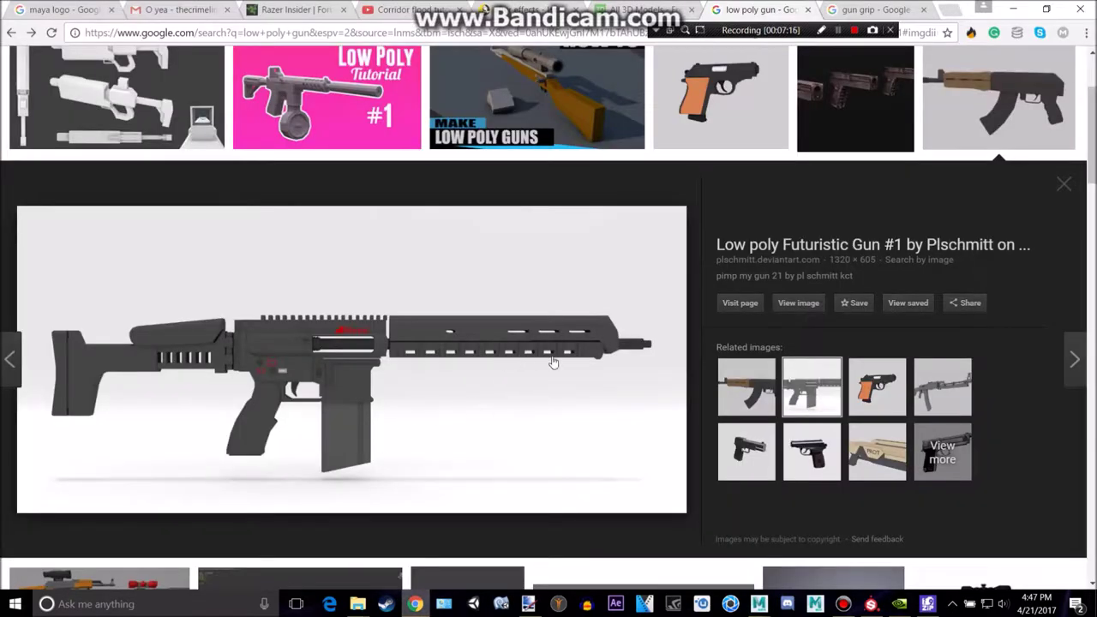
# Switch back to Maya and set the handguard to face selection in the side view.
pyautogui.hotkey('alt', 'Tab')
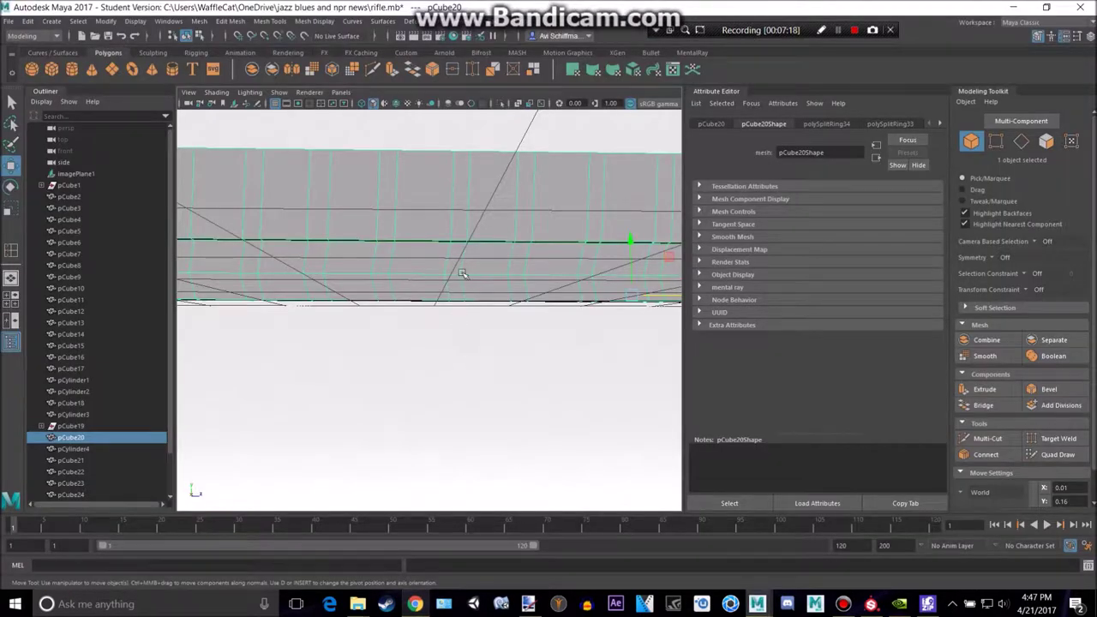
pyautogui.press('q')
pyautogui.moveTo(459, 267); pyautogui.dragTo(462, 220)
pyautogui.moveTo(456, 265); pyautogui.dragTo(456, 293, button='right')
pyautogui.press('space')
pyautogui.press('space')
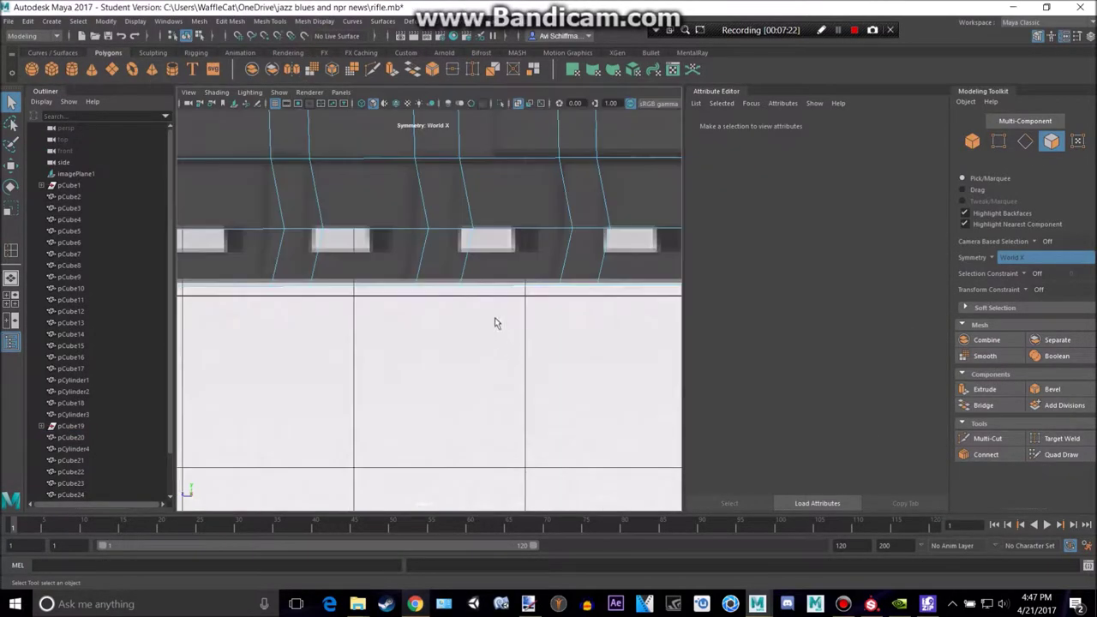
# Select the narrow face strips between the slots at the muzzle end of the handguard's lower rail.
pyautogui.scroll(-8, 503, 328)
pyautogui.scroll(4, 443, 312)
pyautogui.scroll(-3, 518, 277)
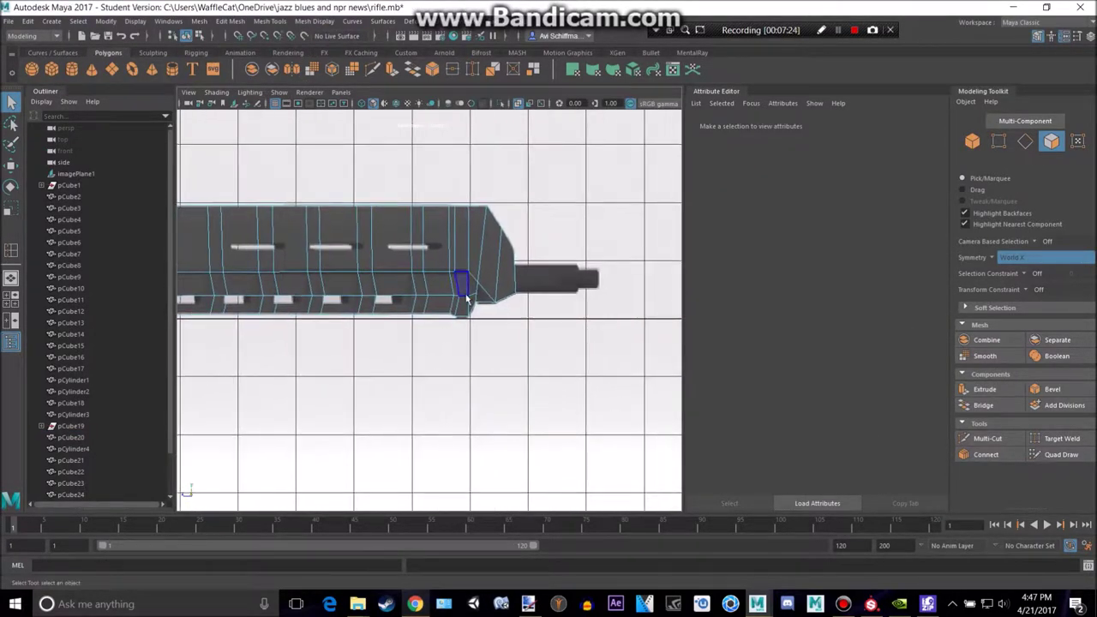
pyautogui.scroll(4, 470, 269)
pyautogui.click(469, 271)
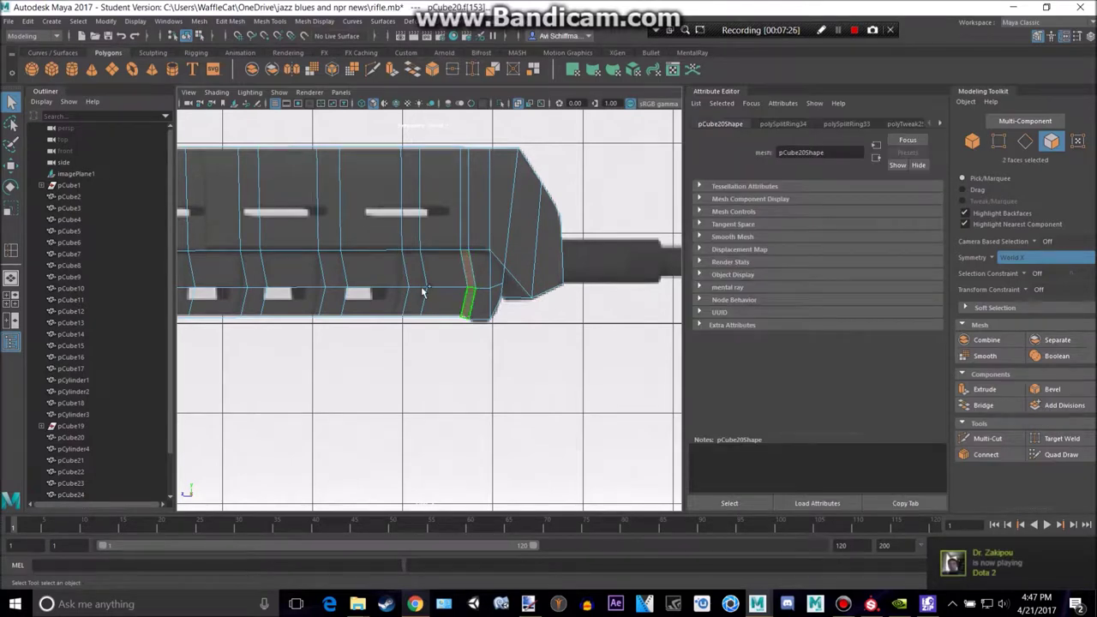
pyautogui.keyDown('shift'); pyautogui.click(415, 273); pyautogui.keyUp('shift')
pyautogui.keyDown('shift'); pyautogui.click(328, 263); pyautogui.keyUp('shift')
pyautogui.keyDown('shift'); pyautogui.click(328, 298); pyautogui.keyUp('shift')
# Add the narrow face strips along the middle of the handguard's lower rail to the selection.
pyautogui.keyDown('alt'); pyautogui.moveTo(315, 349); pyautogui.dragTo(591, 334, button='middle'); pyautogui.keyUp('alt')
pyautogui.keyDown('shift'); pyautogui.click(533, 263); pyautogui.keyUp('shift')
pyautogui.keyDown('shift'); pyautogui.click(528, 287); pyautogui.keyUp('shift')
pyautogui.keyDown('shift'); pyautogui.click(454, 255); pyautogui.keyUp('shift')
pyautogui.keyDown('shift'); pyautogui.click(459, 292); pyautogui.keyUp('shift')
pyautogui.keyDown('shift'); pyautogui.click(382, 267); pyautogui.keyUp('shift')
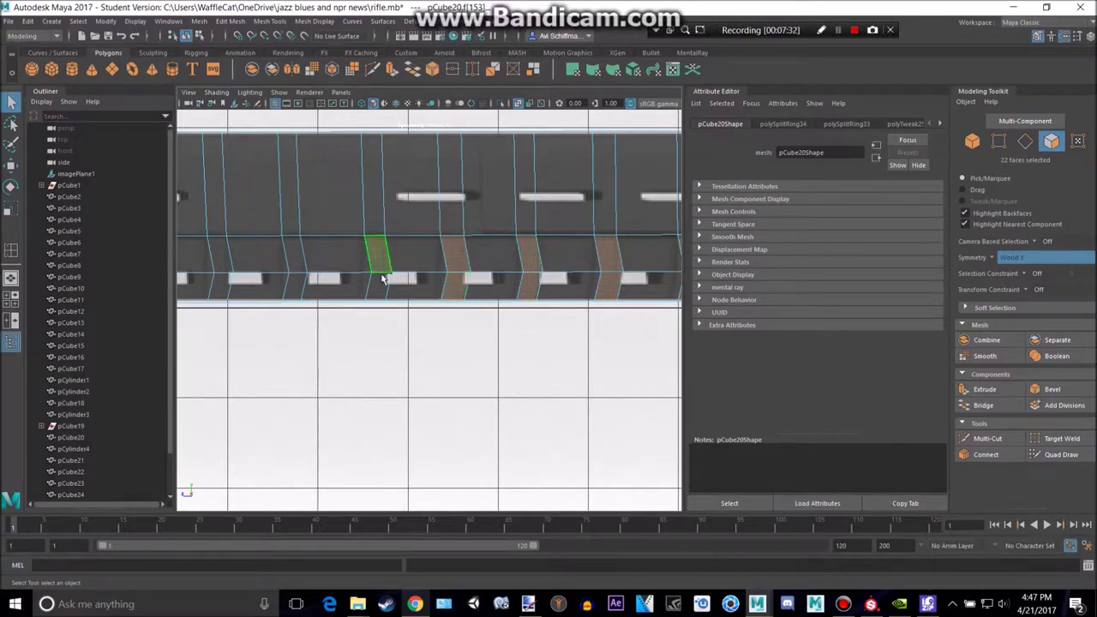
pyautogui.keyDown('shift'); pyautogui.click(294, 256); pyautogui.keyUp('shift')
pyautogui.keyDown('shift'); pyautogui.click(296, 288); pyautogui.keyUp('shift')
pyautogui.keyDown('shift'); pyautogui.click(220, 260); pyautogui.keyUp('shift')
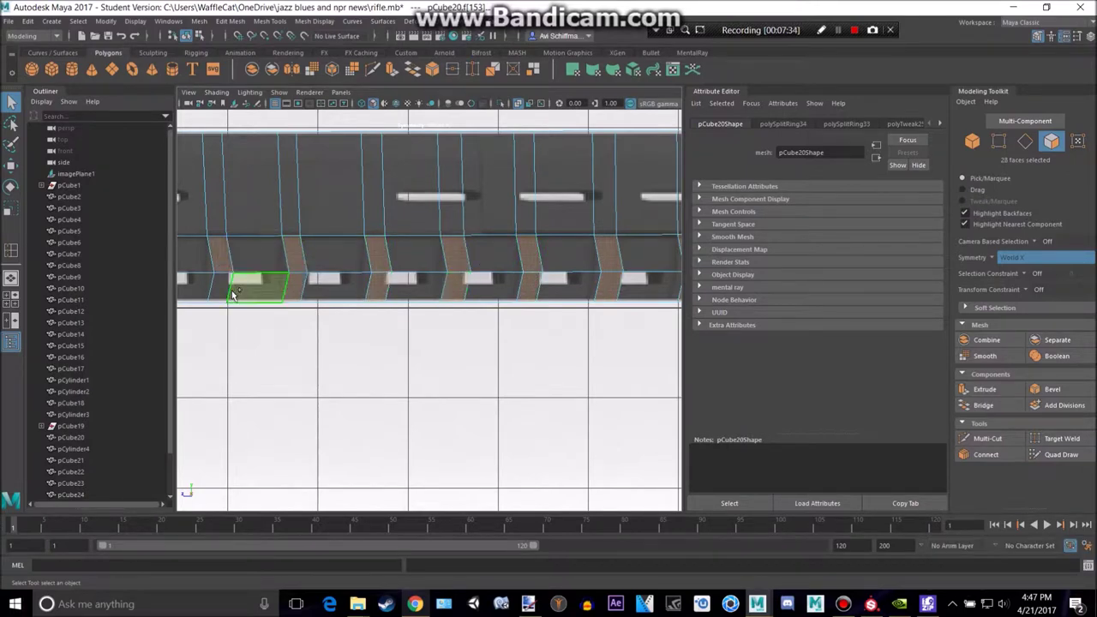
pyautogui.hotkey('ctrl', 'z')
pyautogui.keyDown('shift'); pyautogui.click(221, 294); pyautogui.keyUp('shift')
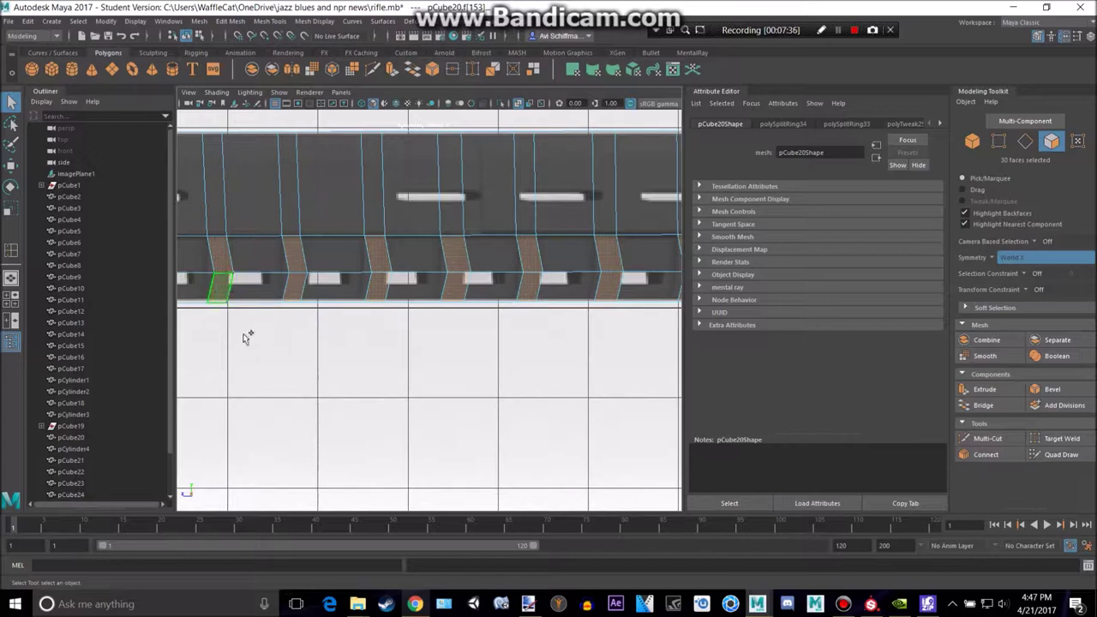
# Add the remaining narrow face strips near the receiver end of the handguard to the selection.
pyautogui.keyDown('alt'); pyautogui.moveTo(298, 395); pyautogui.dragTo(665, 419, button='middle'); pyautogui.keyUp('alt')
pyautogui.keyDown('shift'); pyautogui.click(506, 280); pyautogui.keyUp('shift')
pyautogui.keyDown('shift'); pyautogui.click(507, 311); pyautogui.keyUp('shift')
pyautogui.keyDown('shift'); pyautogui.click(425, 282); pyautogui.keyUp('shift')
pyautogui.keyDown('shift'); pyautogui.click(423, 313); pyautogui.keyUp('shift')
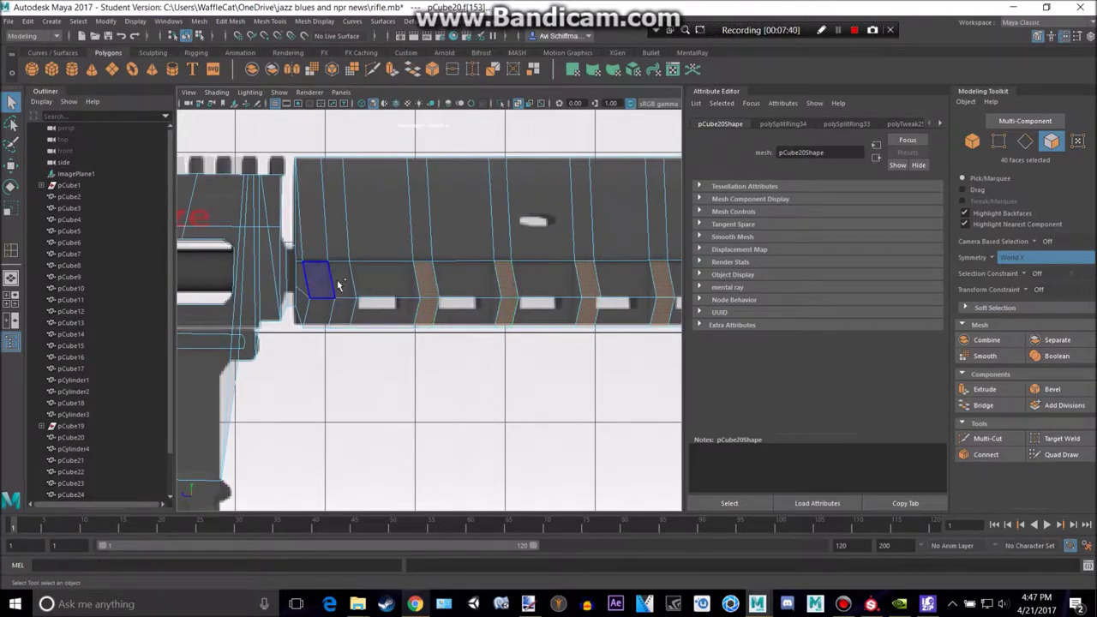
pyautogui.keyDown('shift'); pyautogui.click(344, 310); pyautogui.keyUp('shift')
# Turn off symmetry, extrude the selected strip faces by a local Z translate of 0.019, and return to object mode.
pyautogui.press('space')
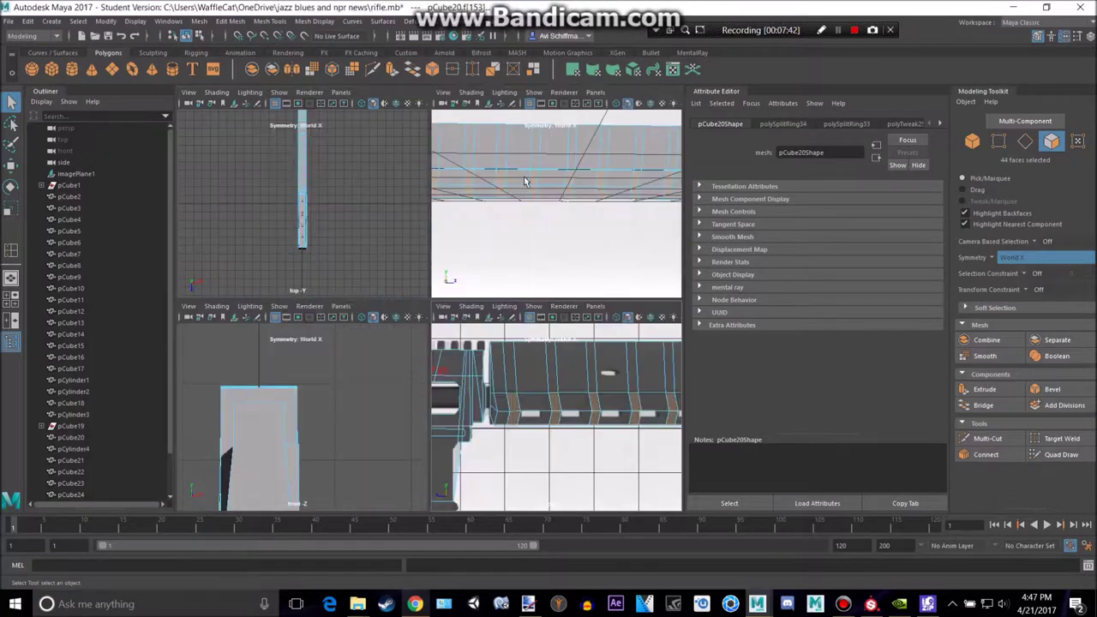
pyautogui.press('space')
pyautogui.keyDown('alt'); pyautogui.moveTo(580, 230); pyautogui.dragTo(397, 237); pyautogui.keyUp('alt')
pyautogui.keyDown('ctrl'); pyautogui.keyDown('shift'); pyautogui.moveTo(436, 251); pyautogui.dragTo(446, 233, button='right'); pyautogui.keyUp('shift'); pyautogui.keyUp('ctrl')
pyautogui.moveTo(443, 220); pyautogui.dragTo(443, 192)
pyautogui.keyDown('alt'); pyautogui.moveTo(448, 274); pyautogui.dragTo(462, 302); pyautogui.keyUp('alt')
pyautogui.hotkey('ctrl', 'e')
pyautogui.moveTo(506, 253); pyautogui.dragTo(502, 252)
pyautogui.moveTo(388, 264); pyautogui.dragTo(439, 252, button='right')
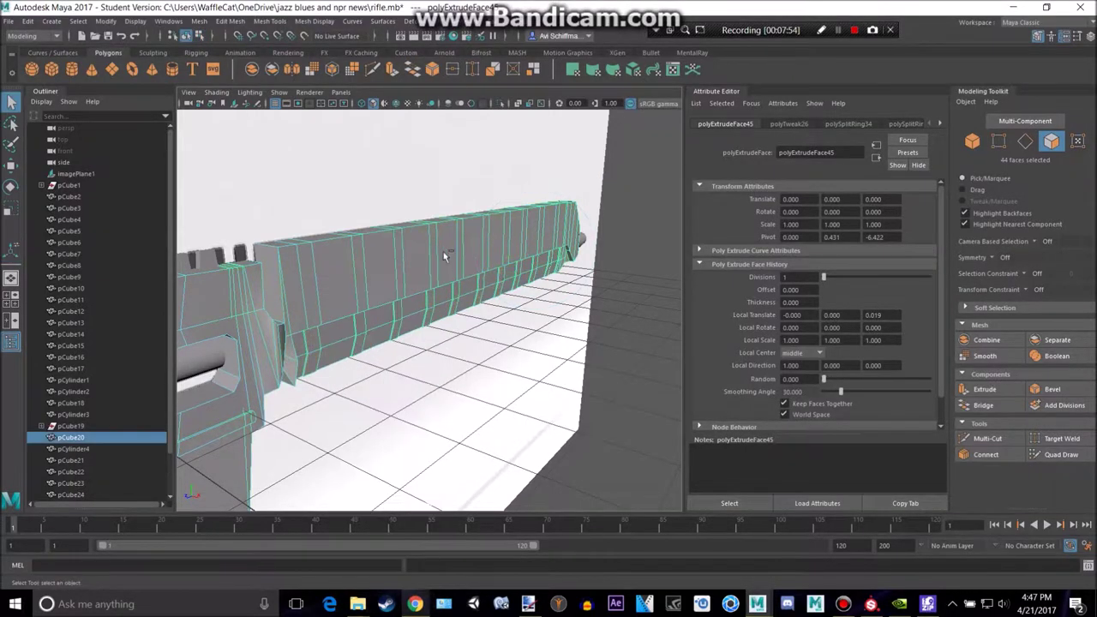
# Deselect the handguard, hide the perspective grid and examine the extruded ribs from several angles.
pyautogui.scroll(-5, 624, 261)
pyautogui.click(624, 261)
pyautogui.keyDown('alt'); pyautogui.moveTo(518, 271); pyautogui.dragTo(470, 236); pyautogui.keyUp('alt')
pyautogui.scroll(6, 451, 304)
pyautogui.keyDown('alt'); pyautogui.moveTo(447, 292); pyautogui.dragTo(412, 278); pyautogui.keyUp('alt')
pyautogui.click(274, 103)
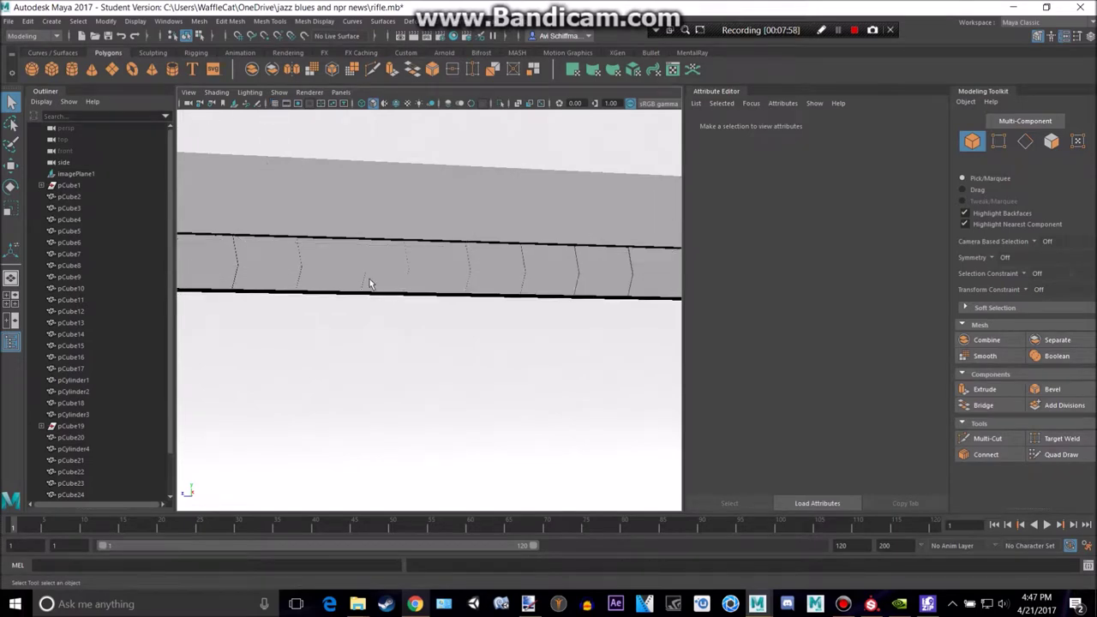
pyautogui.scroll(-8, 439, 334)
pyautogui.keyDown('alt'); pyautogui.moveTo(442, 335); pyautogui.dragTo(418, 320); pyautogui.keyUp('alt')
pyautogui.scroll(7, 469, 345)
# Check the handguard slots in the reference gun image in Chrome and return to Maya.
pyautogui.hotkey('alt', 'Tab')
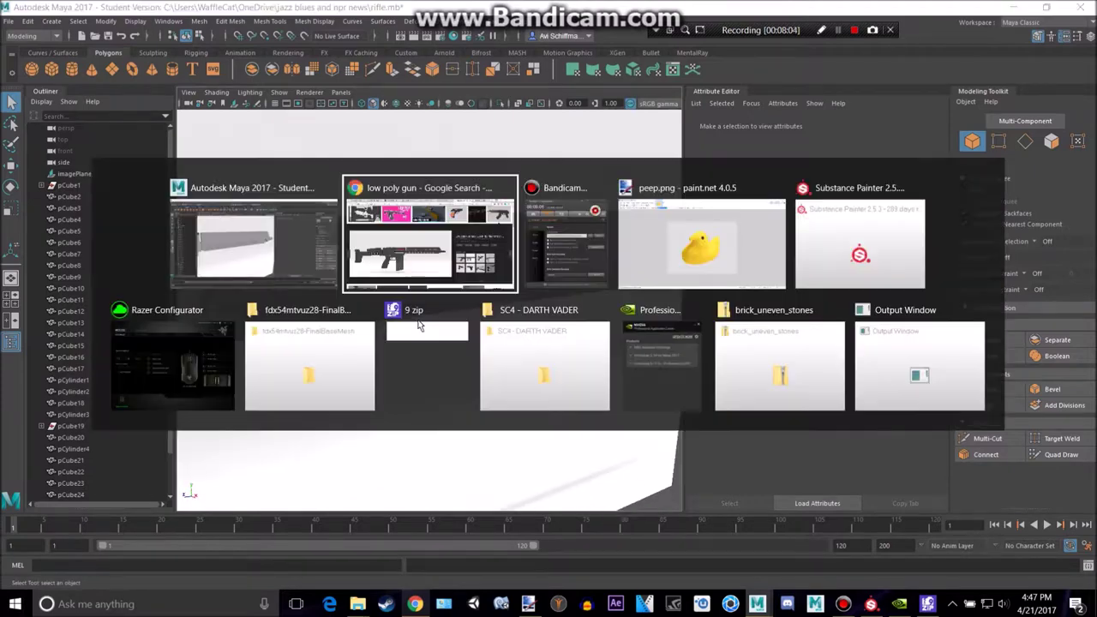
pyautogui.scroll(1, 412, 372)
pyautogui.scroll(-1, 454, 382)
pyautogui.hotkey('alt', 'Tab')
# Create a polygon cube scaled to about 0.18 and place it over the handguard's first lower slot in the side view.
pyautogui.press('space')
pyautogui.press('space')
pyautogui.keyDown('alt'); pyautogui.moveTo(483, 399); pyautogui.dragTo(326, 296, button='right'); pyautogui.keyUp('alt')
pyautogui.click(52, 71)
pyautogui.press('w')
pyautogui.moveTo(225, 326); pyautogui.dragTo(185, 373)
pyautogui.press('f')
pyautogui.press('r')
pyautogui.press('w')
pyautogui.press('r')
pyautogui.moveTo(430, 311); pyautogui.dragTo(427, 315)
pyautogui.moveTo(428, 316); pyautogui.dragTo(432, 300)
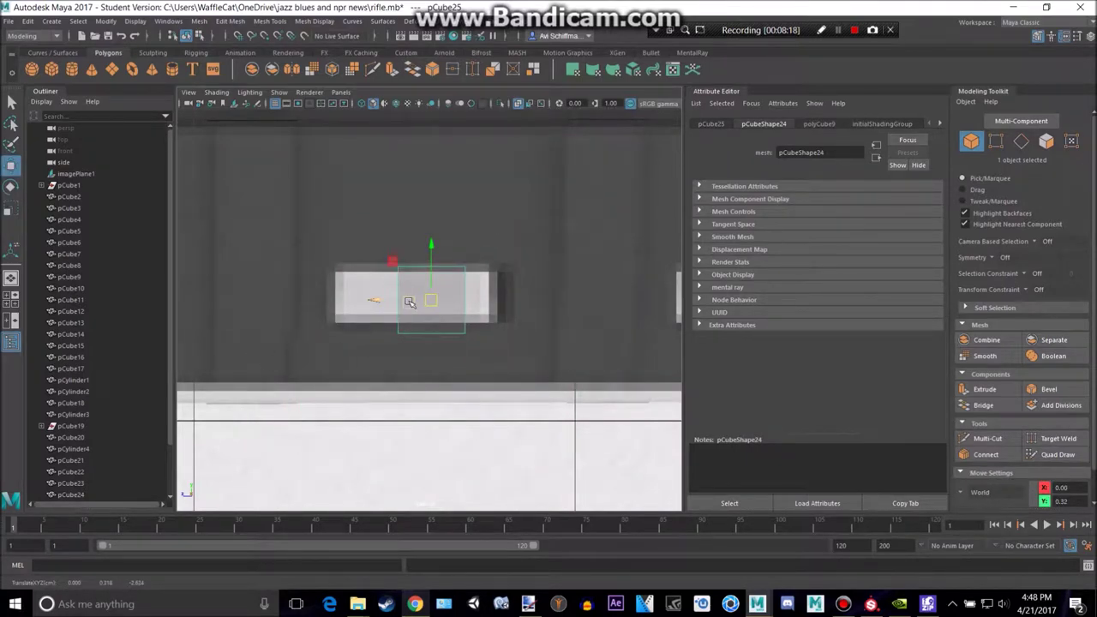
# Scale the cube to about 0.14 high and 0.46 long and fit it over the first slot.
pyautogui.moveTo(427, 301); pyautogui.dragTo(311, 304)
pyautogui.press('r')
pyautogui.press('w')
pyautogui.moveTo(427, 297); pyautogui.dragTo(419, 296)
pyautogui.press('r')
pyautogui.moveTo(419, 245); pyautogui.dragTo(418, 256)
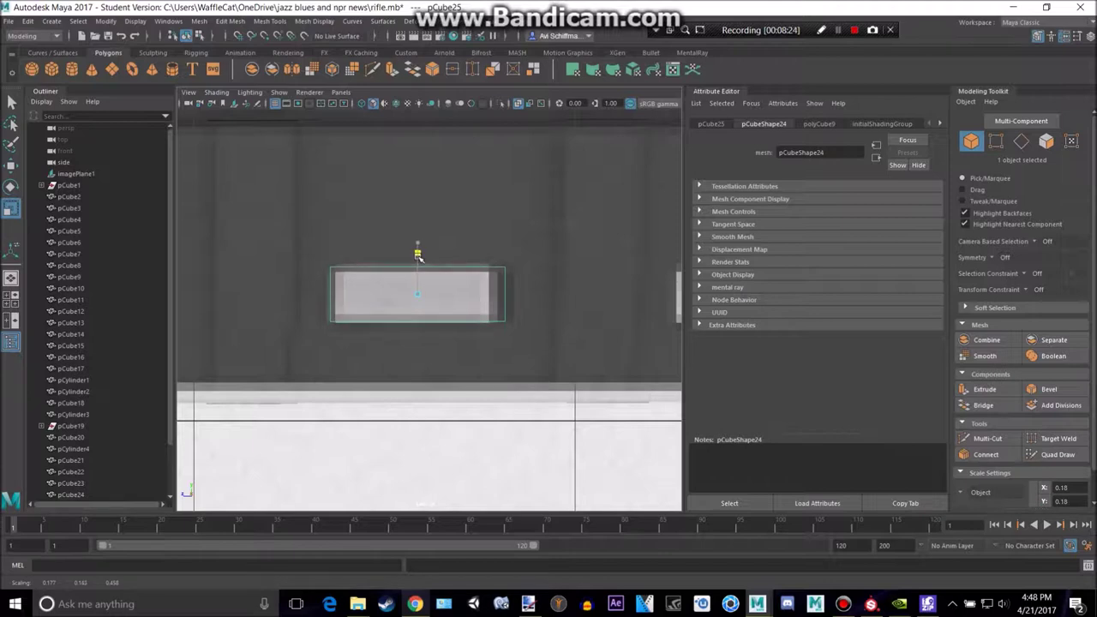
pyautogui.press('w')
pyautogui.moveTo(419, 295); pyautogui.dragTo(418, 294)
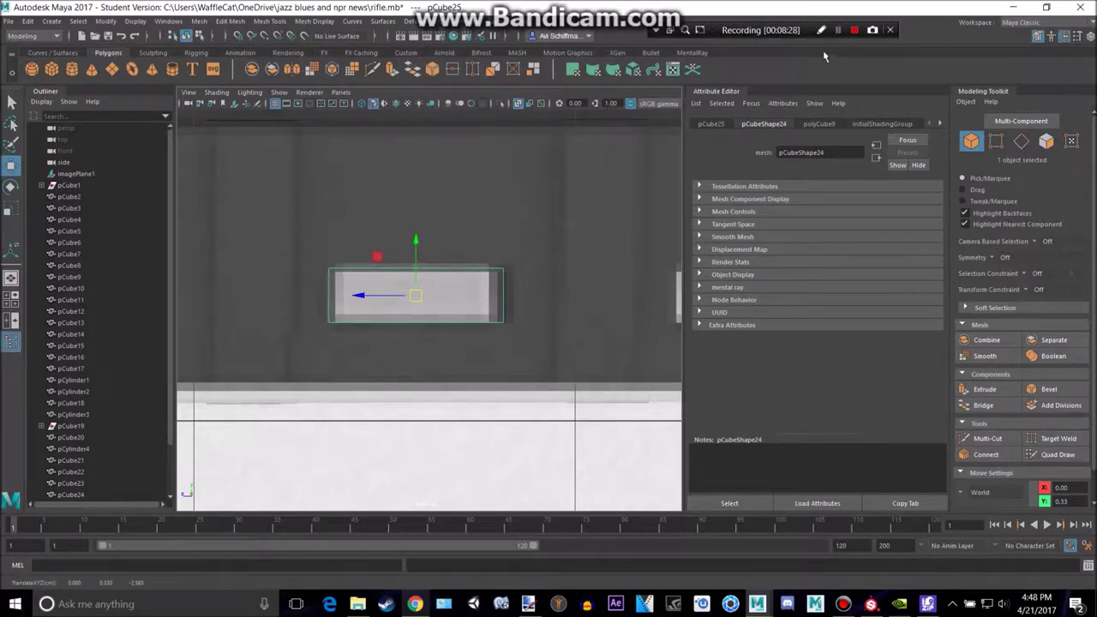
# Duplicate the slot cube and move the copy onto the second slot.
pyautogui.keyDown('alt'); pyautogui.moveTo(570, 249); pyautogui.dragTo(460, 252, button='middle'); pyautogui.keyUp('alt')
pyautogui.scroll(-7, 462, 257)
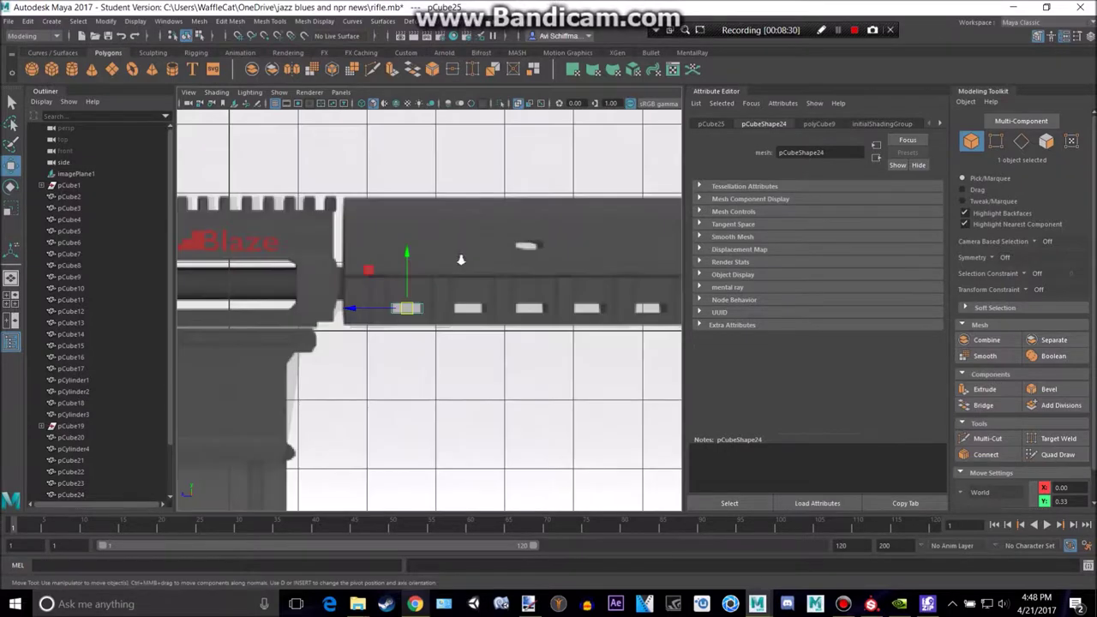
pyautogui.scroll(3, 463, 261)
pyautogui.hotkey('ctrl', 'd')
pyautogui.moveTo(352, 311); pyautogui.dragTo(469, 314)
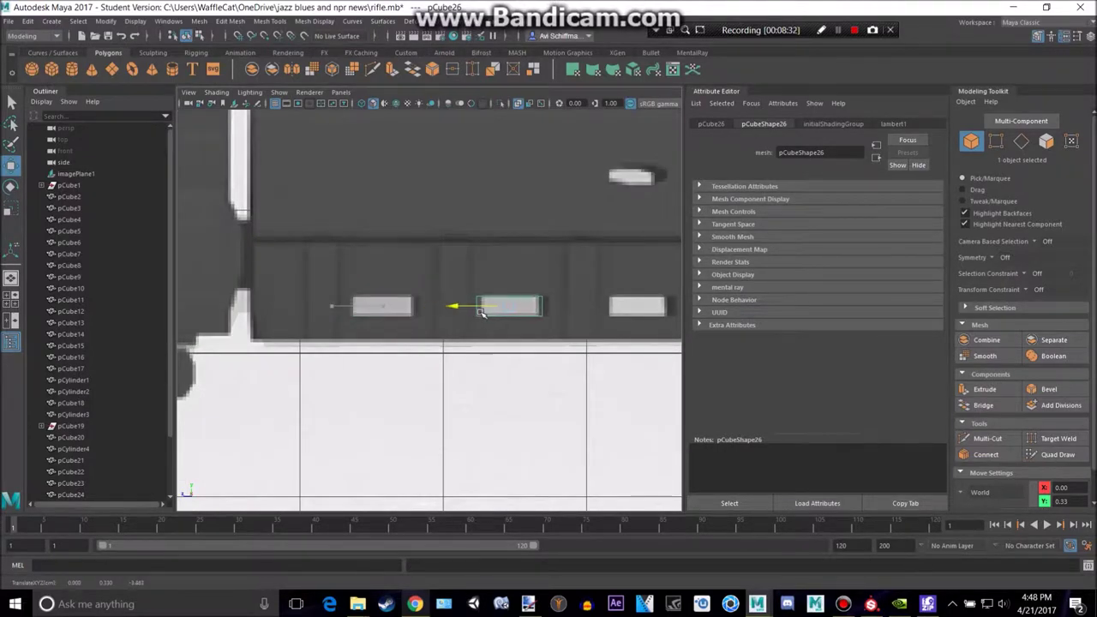
# Repeat the duplicate with the same offset seven times along the lower rail of the handguard.
pyautogui.keyDown('alt'); pyautogui.moveTo(583, 305); pyautogui.dragTo(419, 307, button='middle'); pyautogui.keyUp('alt')
pyautogui.hotkey('shift', 'd')
pyautogui.hotkey('shift', 'd')
pyautogui.keyDown('alt'); pyautogui.moveTo(552, 284); pyautogui.dragTo(249, 283, button='middle'); pyautogui.keyUp('alt')
pyautogui.hotkey('shift', 'd')
pyautogui.hotkey('shift', 'd')
pyautogui.keyDown('alt'); pyautogui.moveTo(558, 294); pyautogui.dragTo(312, 293, button='middle'); pyautogui.keyUp('alt')
pyautogui.hotkey('shift', 'd')
pyautogui.hotkey('shift', 'd')
pyautogui.keyDown('alt'); pyautogui.moveTo(512, 289); pyautogui.dragTo(260, 281, button='middle'); pyautogui.keyUp('alt')
pyautogui.hotkey('shift', 'd')
# Select all nine slot cubes, pCube25 through pCube33.
pyautogui.press('space')
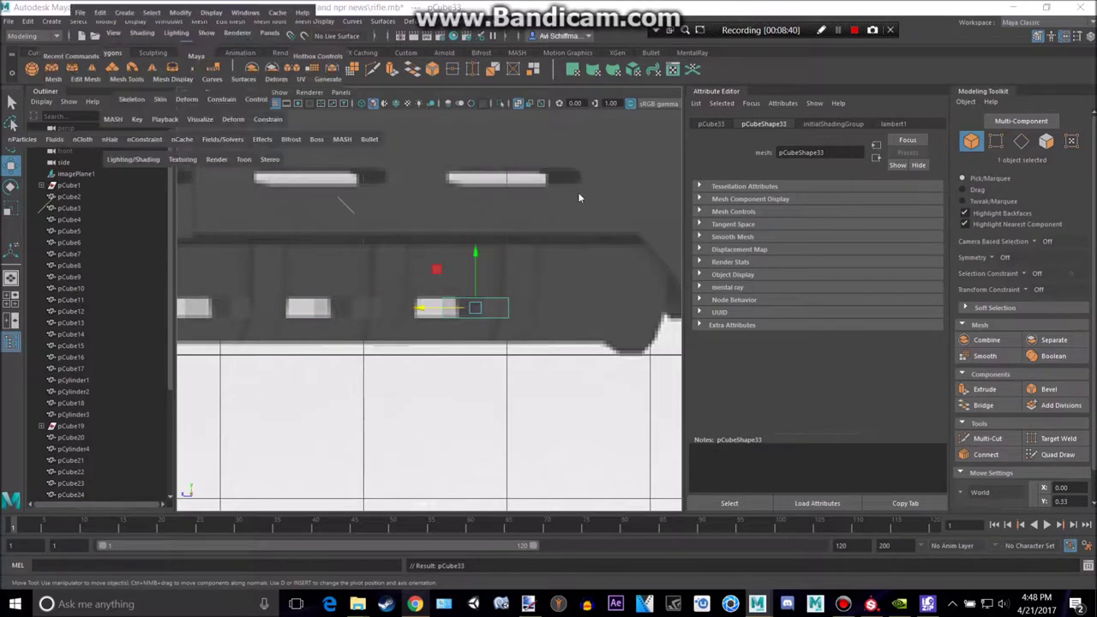
pyautogui.press('space')
pyautogui.keyDown('alt'); pyautogui.moveTo(569, 236); pyautogui.dragTo(264, 385); pyautogui.keyUp('alt')
pyautogui.scroll(-5, 104, 435)
pyautogui.keyDown('shift'); pyautogui.click(78, 413); pyautogui.keyUp('shift')
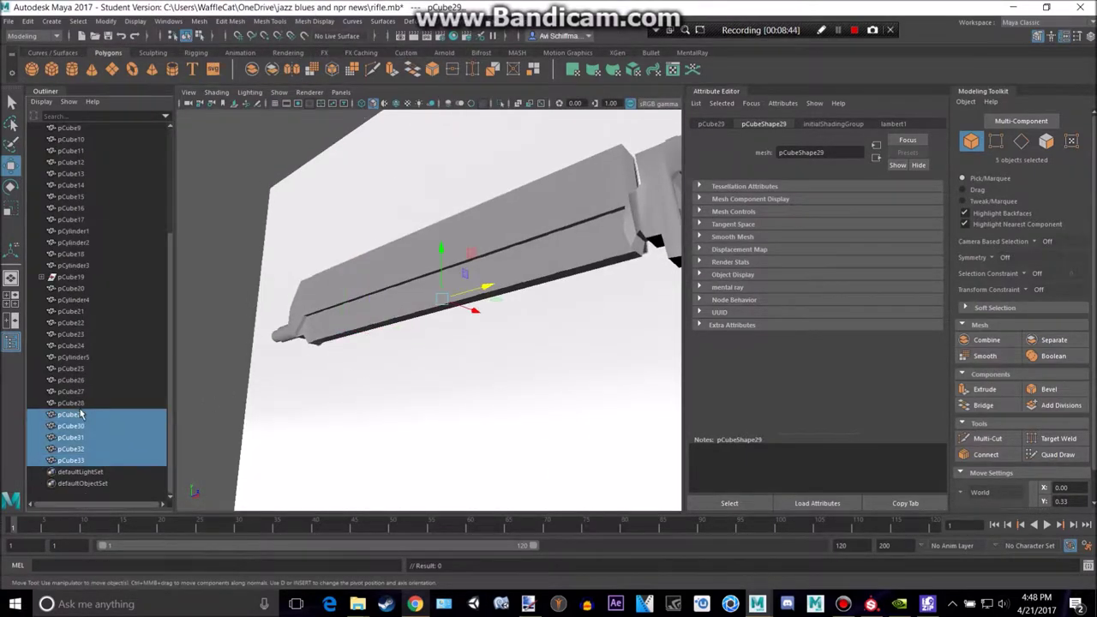
pyautogui.press('space')
pyautogui.press('space')
pyautogui.scroll(-5, 459, 402)
pyautogui.scroll(5, 324, 365)
pyautogui.keyDown('alt'); pyautogui.moveTo(317, 340); pyautogui.dragTo(641, 323, button='middle'); pyautogui.keyUp('alt')
pyautogui.keyDown('shift'); pyautogui.click(93, 404); pyautogui.keyUp('shift')
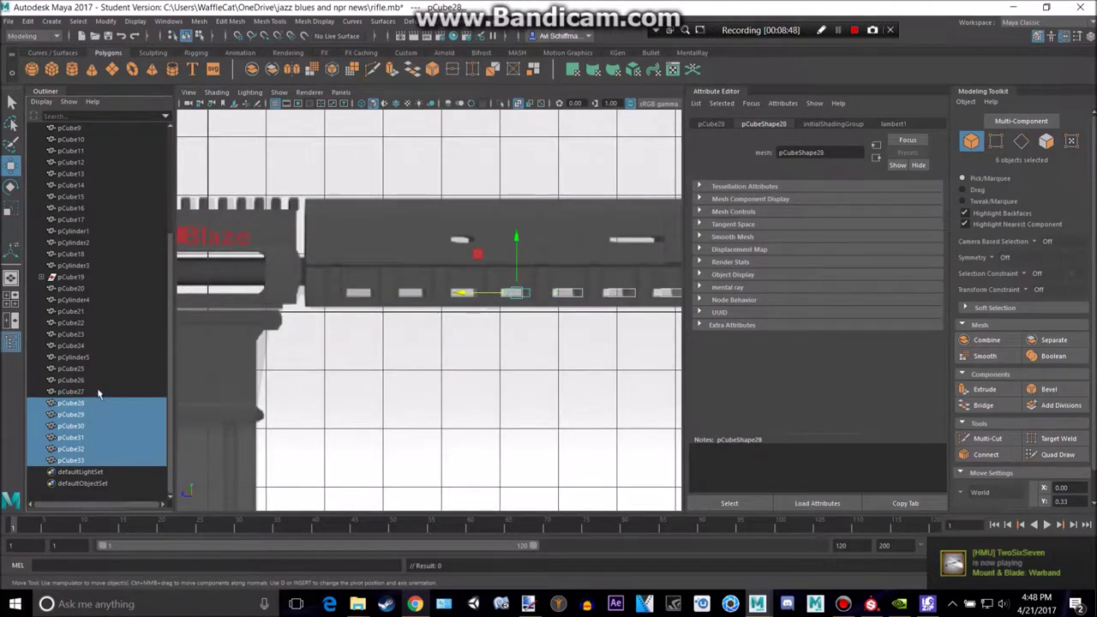
pyautogui.keyDown('shift'); pyautogui.click(95, 381); pyautogui.keyUp('shift')
pyautogui.keyDown('shift'); pyautogui.click(94, 368); pyautogui.keyUp('shift')
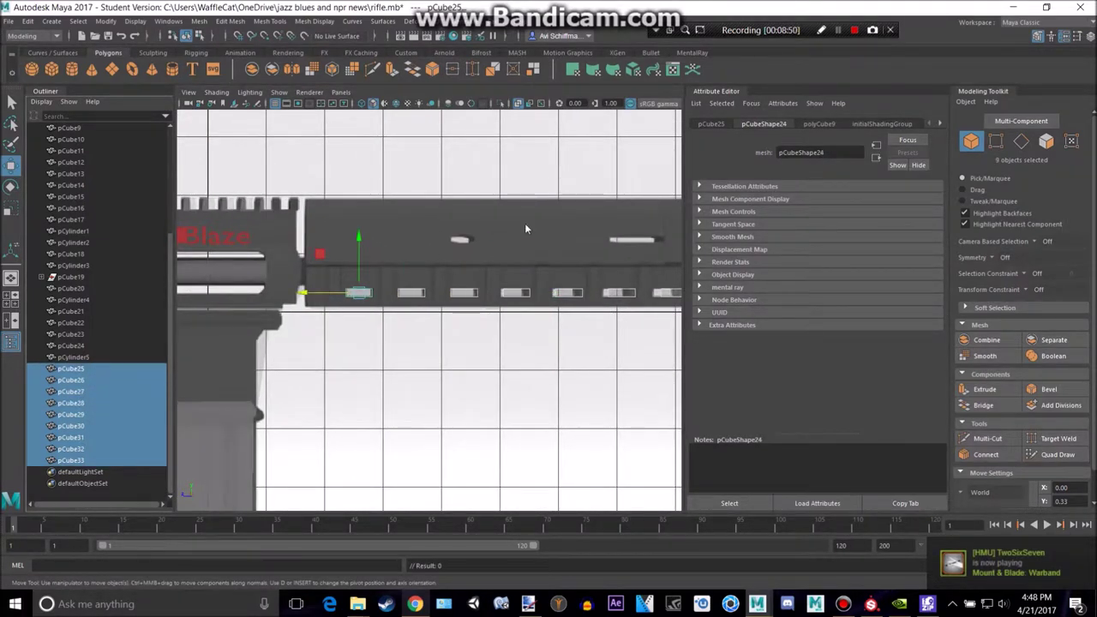
# Scale the nine slot cubes in X to about 0.86 so they pass through the handguard.
pyautogui.press('space')
pyautogui.press('space')
pyautogui.keyDown('alt'); pyautogui.moveTo(530, 255); pyautogui.dragTo(413, 310); pyautogui.keyUp('alt')
pyautogui.press('r')
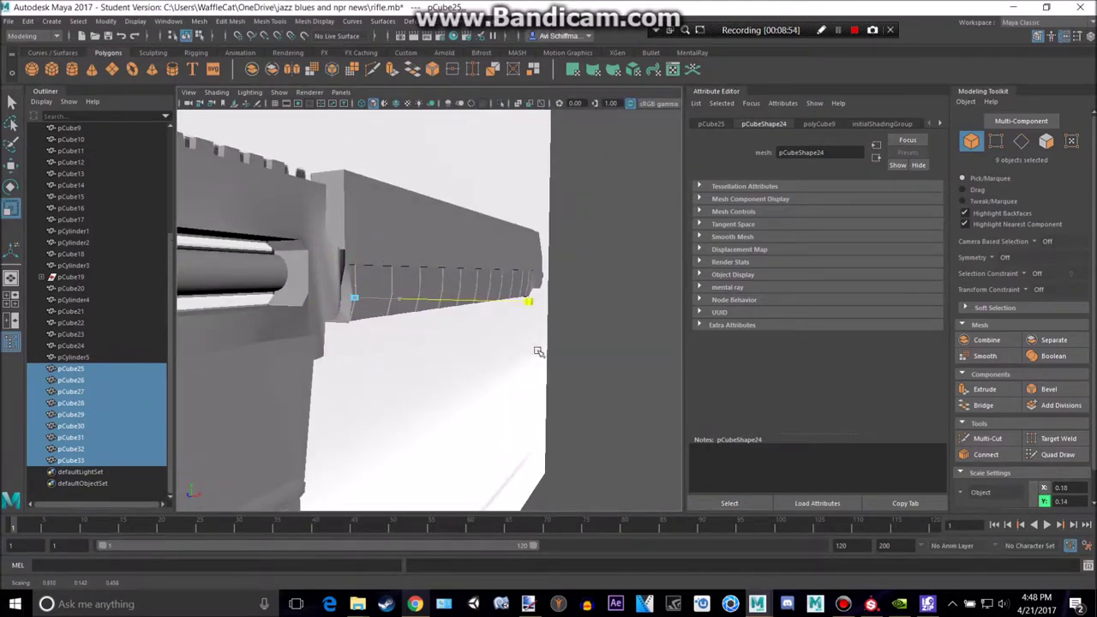
pyautogui.moveTo(607, 363); pyautogui.dragTo(608, 364)
pyautogui.keyDown('alt'); pyautogui.moveTo(394, 356); pyautogui.dragTo(305, 363); pyautogui.keyUp('alt')
# Go through the cubes along the slots in the side view and move the sixth one onto its reference slot.
pyautogui.press('space')
pyautogui.press('space')
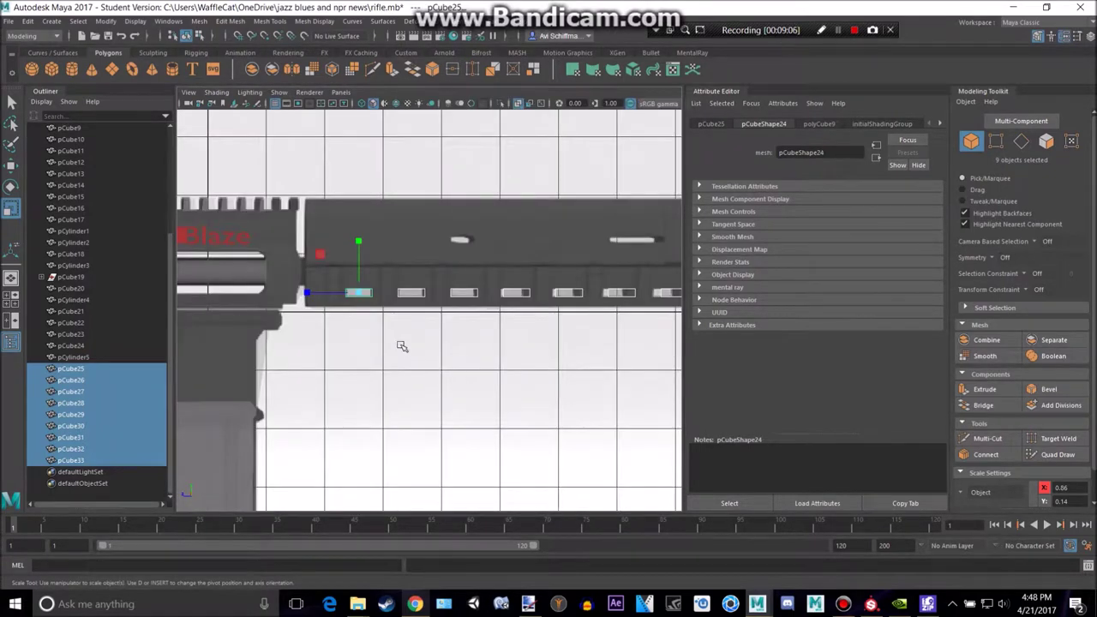
pyautogui.scroll(4, 402, 317)
pyautogui.click(403, 282)
pyautogui.keyDown('alt'); pyautogui.moveTo(432, 293); pyautogui.dragTo(310, 312, button='middle'); pyautogui.keyUp('alt')
pyautogui.click(378, 289)
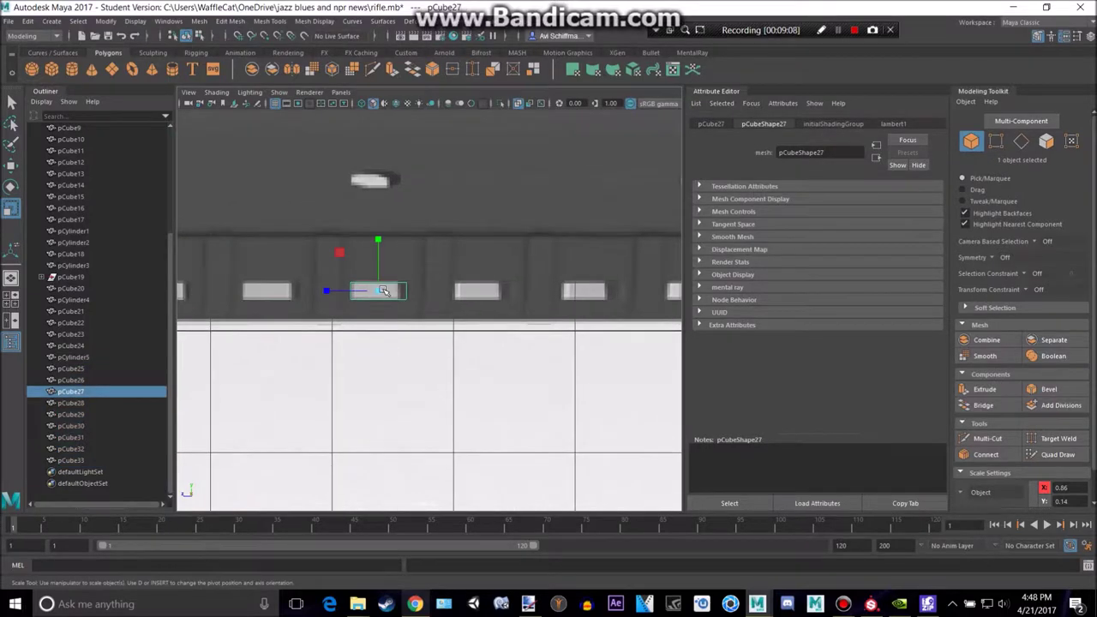
pyautogui.click(476, 292)
pyautogui.keyDown('alt'); pyautogui.moveTo(485, 294); pyautogui.dragTo(317, 312, button='middle'); pyautogui.keyUp('alt')
pyautogui.press('w')
pyautogui.click(420, 308)
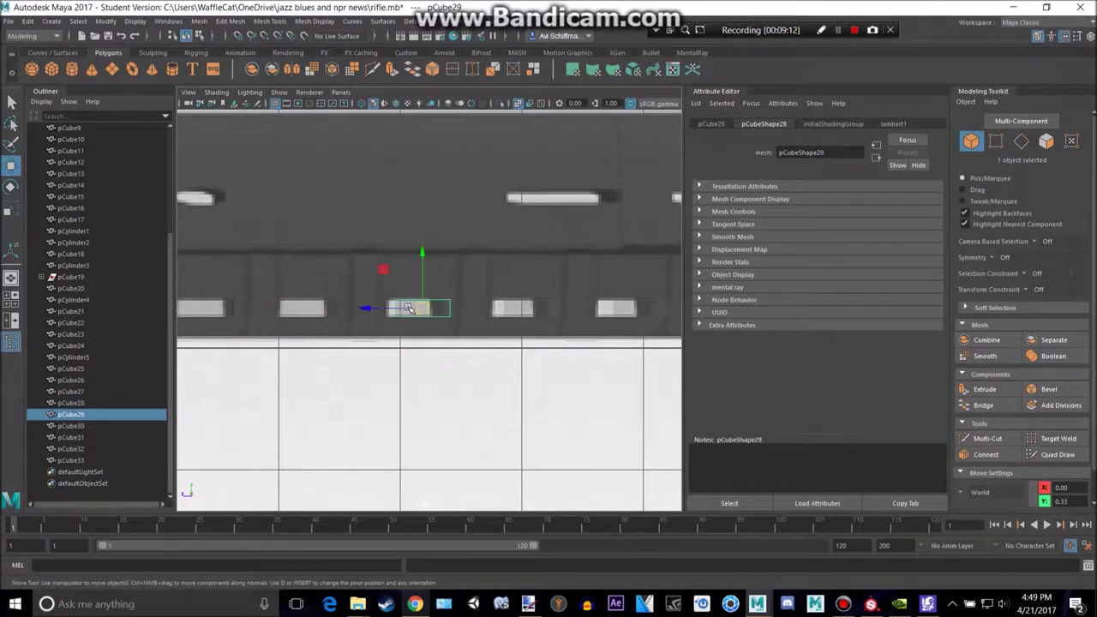
pyautogui.click(503, 309)
pyautogui.moveTo(529, 309); pyautogui.dragTo(516, 307)
# Try to move the seventh and eighth cubes freely onto their reference slots.
pyautogui.click(573, 287)
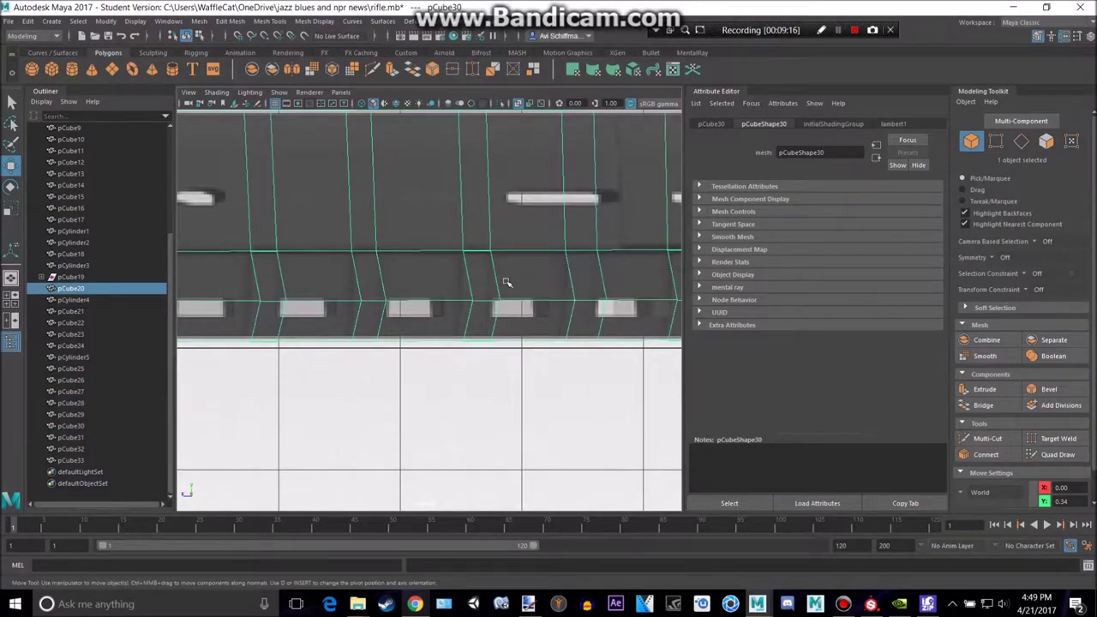
pyautogui.keyDown('alt'); pyautogui.moveTo(507, 282); pyautogui.dragTo(313, 274, button='middle'); pyautogui.keyUp('alt')
pyautogui.click(535, 303)
pyautogui.scroll(3, 548, 283)
pyautogui.keyDown('alt'); pyautogui.moveTo(549, 281); pyautogui.dragTo(477, 294, button='middle'); pyautogui.keyUp('alt')
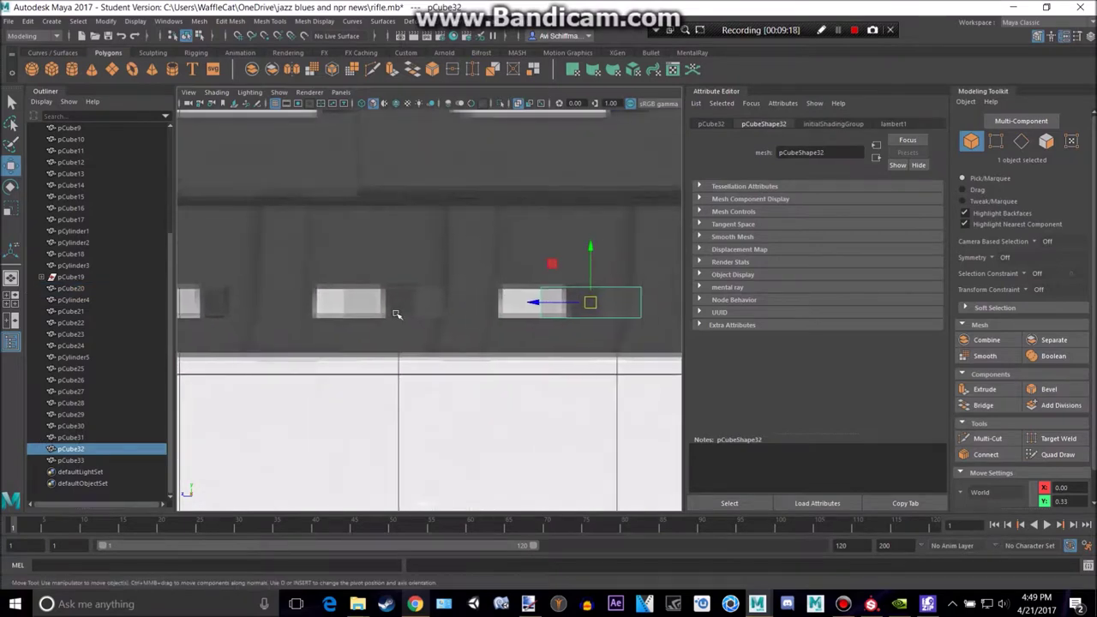
pyautogui.click(395, 313)
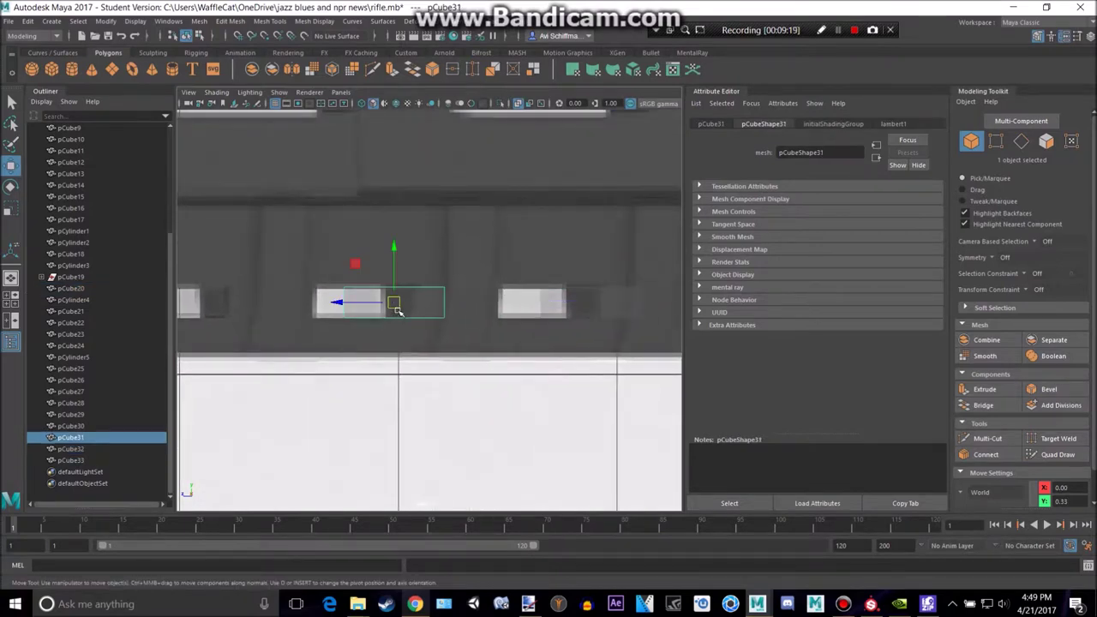
pyautogui.click(223, 310)
pyautogui.keyDown('alt'); pyautogui.moveTo(276, 303); pyautogui.dragTo(290, 302, button='middle'); pyautogui.keyUp('alt')
pyautogui.click(584, 298)
pyautogui.click(597, 304)
pyautogui.click(573, 304)
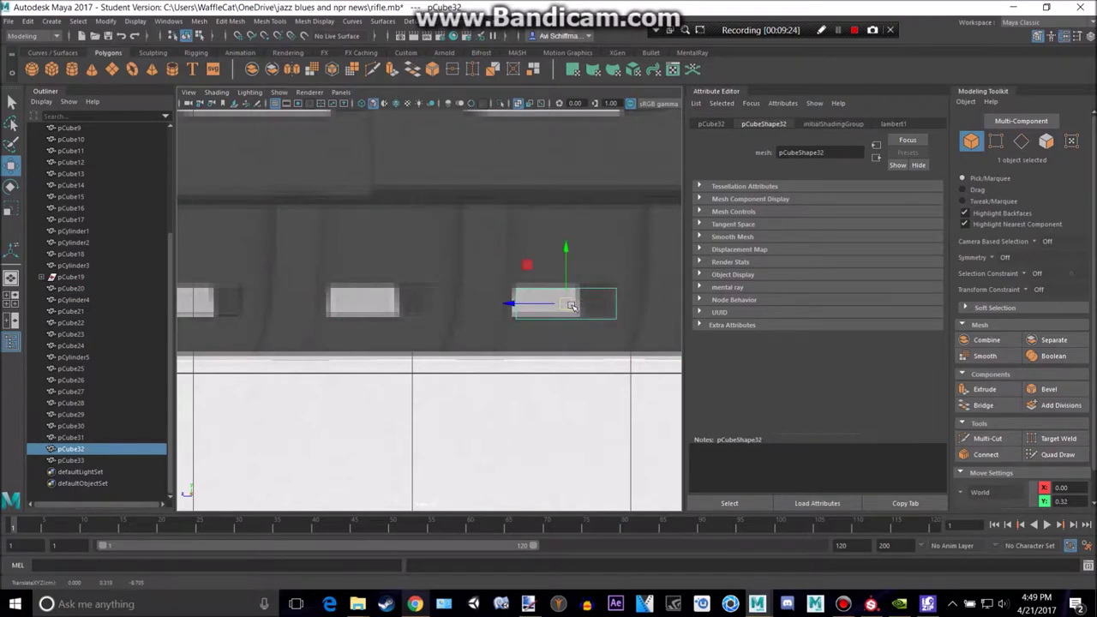
pyautogui.moveTo(572, 306); pyautogui.dragTo(608, 303)
# Undo the last moves of the seventh and eighth cubes.
pyautogui.hotkey('ctrl', 'z')
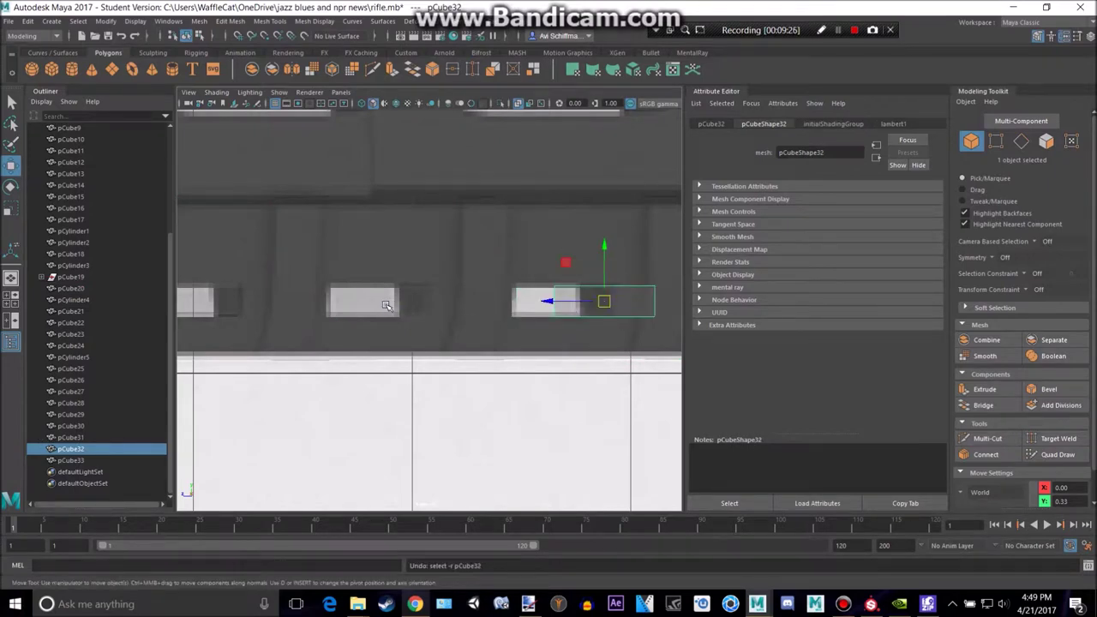
pyautogui.hotkey('ctrl', 'z')
pyautogui.hotkey('ctrl', 'z')
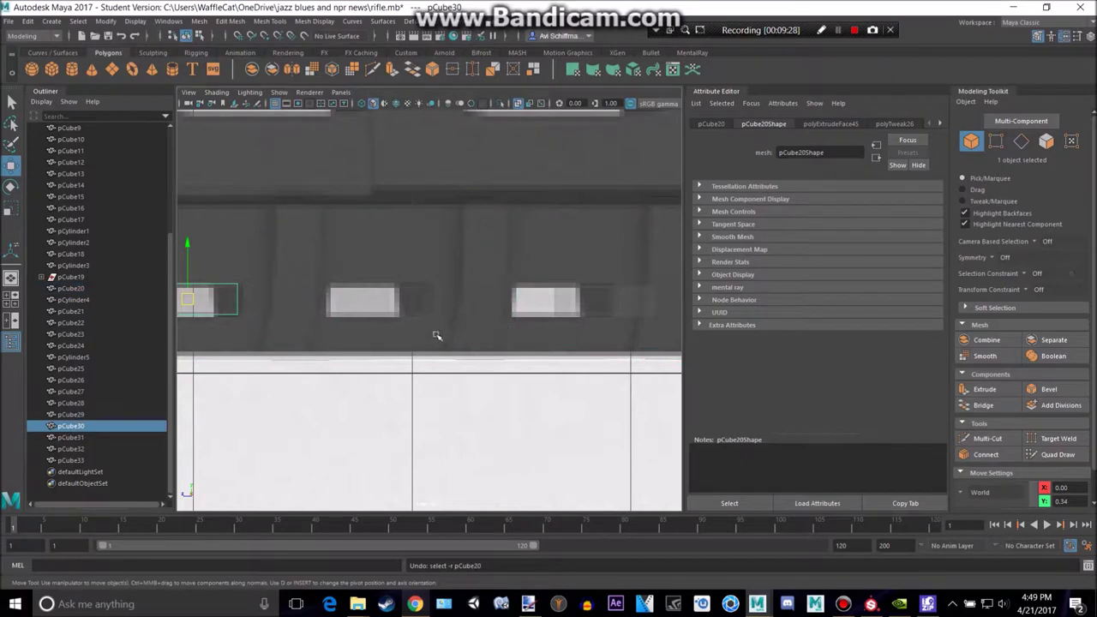
pyautogui.hotkey('ctrl', 'z')
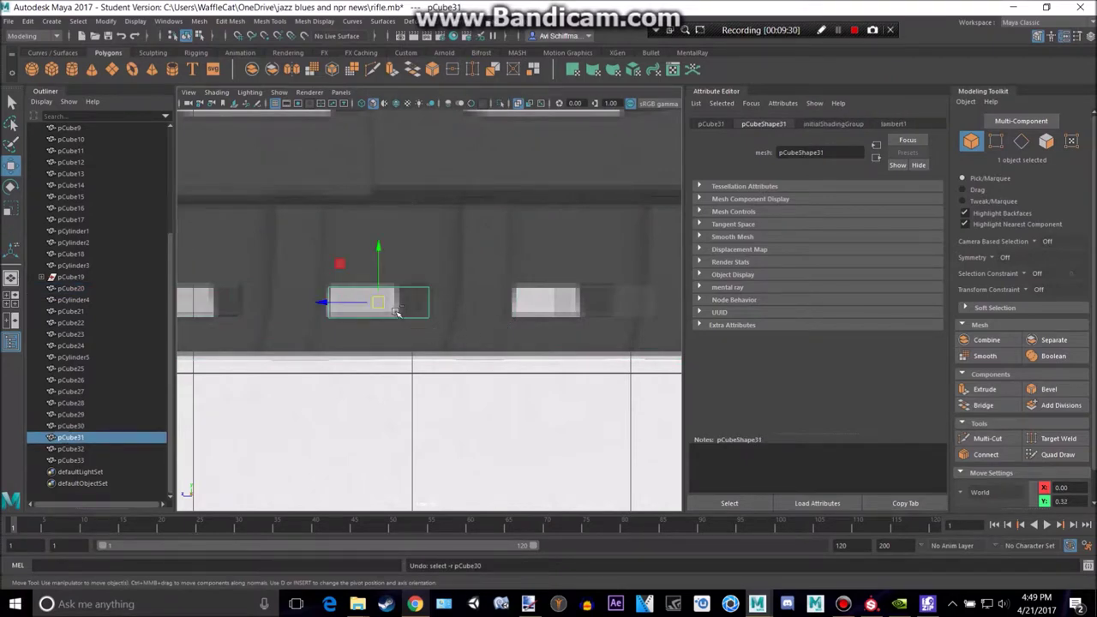
pyautogui.hotkey('ctrl', 'z')
# Reselect the sixth slot cube and hide the Modeling Toolkit.
pyautogui.click(210, 306)
pyautogui.click(373, 307)
pyautogui.click(217, 301)
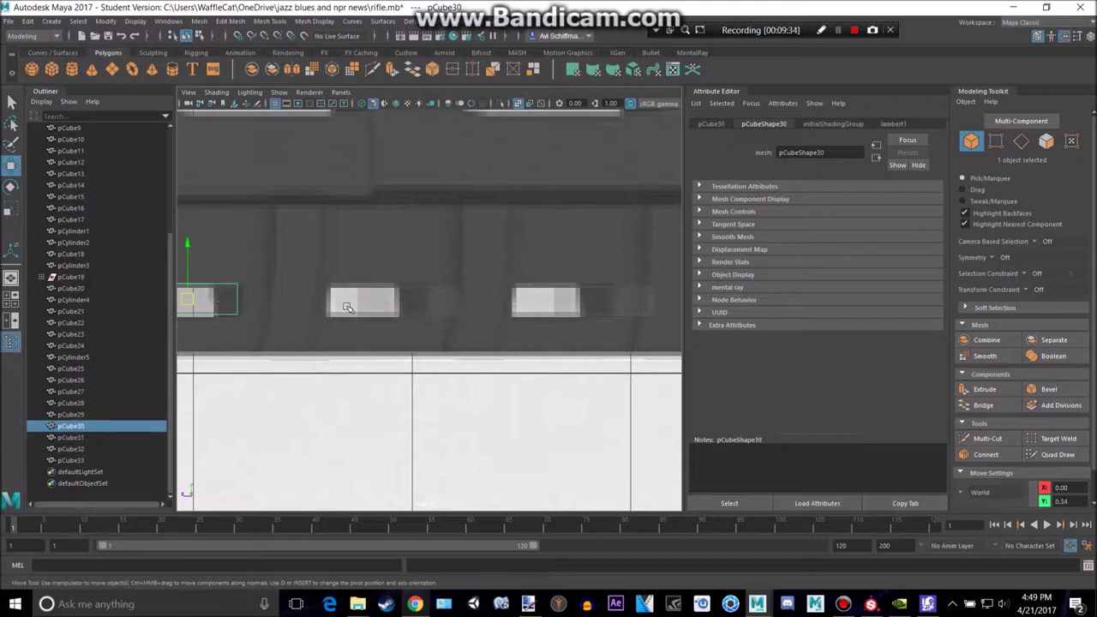
pyautogui.click(1039, 38)
# Move the seventh cube along the handguard's length onto its reference slot.
pyautogui.click(436, 301)
pyautogui.click(258, 307)
pyautogui.click(439, 299)
pyautogui.hotkey('ctrl', 'z')
pyautogui.click(443, 299)
pyautogui.moveTo(454, 298); pyautogui.dragTo(414, 299)
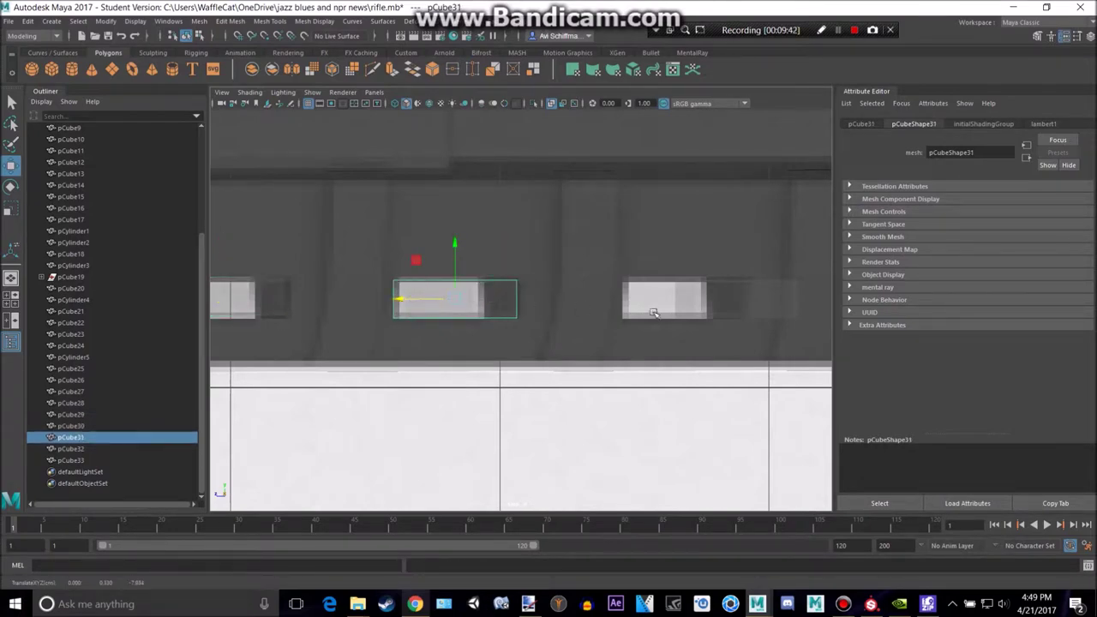
# Move the eighth and ninth slot cubes along the handguard's length onto their reference slots.
pyautogui.click(705, 297)
pyautogui.click(701, 306)
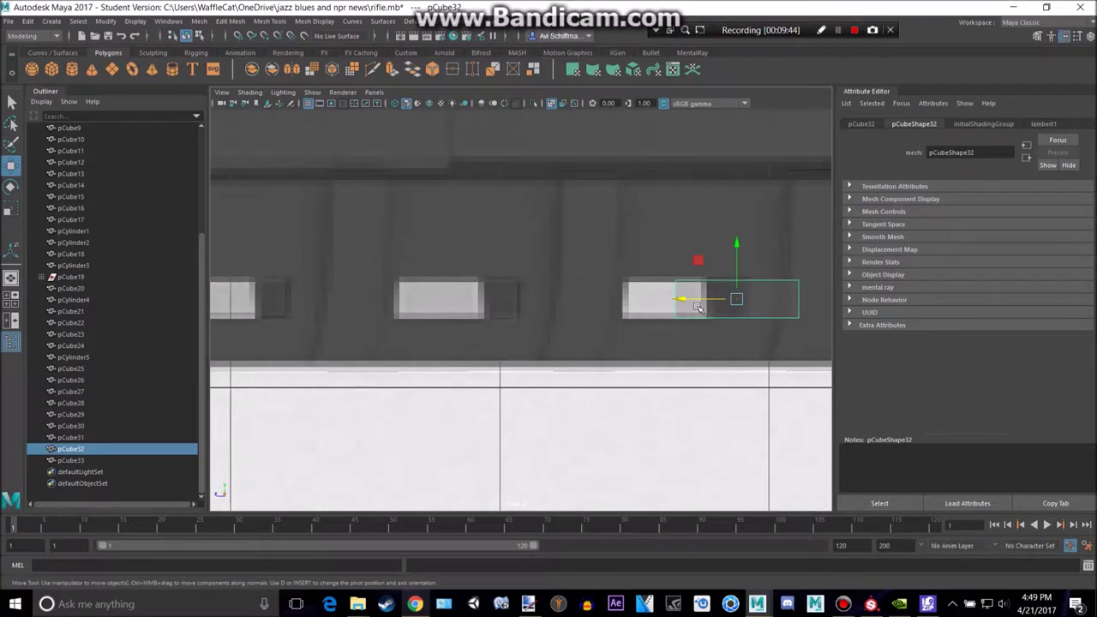
pyautogui.moveTo(687, 302); pyautogui.dragTo(641, 305)
pyautogui.keyDown('alt'); pyautogui.moveTo(761, 295); pyautogui.dragTo(364, 318, button='middle'); pyautogui.keyUp('alt')
pyautogui.click(582, 335)
pyautogui.moveTo(548, 322); pyautogui.dragTo(500, 324)
pyautogui.keyDown('alt'); pyautogui.moveTo(782, 317); pyautogui.dragTo(424, 310, button='middle'); pyautogui.keyUp('alt')
# Select the slot cubes along the handguard's lower edge, from pCube33 through pCube26.
pyautogui.scroll(-8, 423, 311)
pyautogui.press('space')
pyautogui.press('space')
pyautogui.keyDown('alt'); pyautogui.moveTo(582, 296); pyautogui.dragTo(591, 256); pyautogui.keyUp('alt')
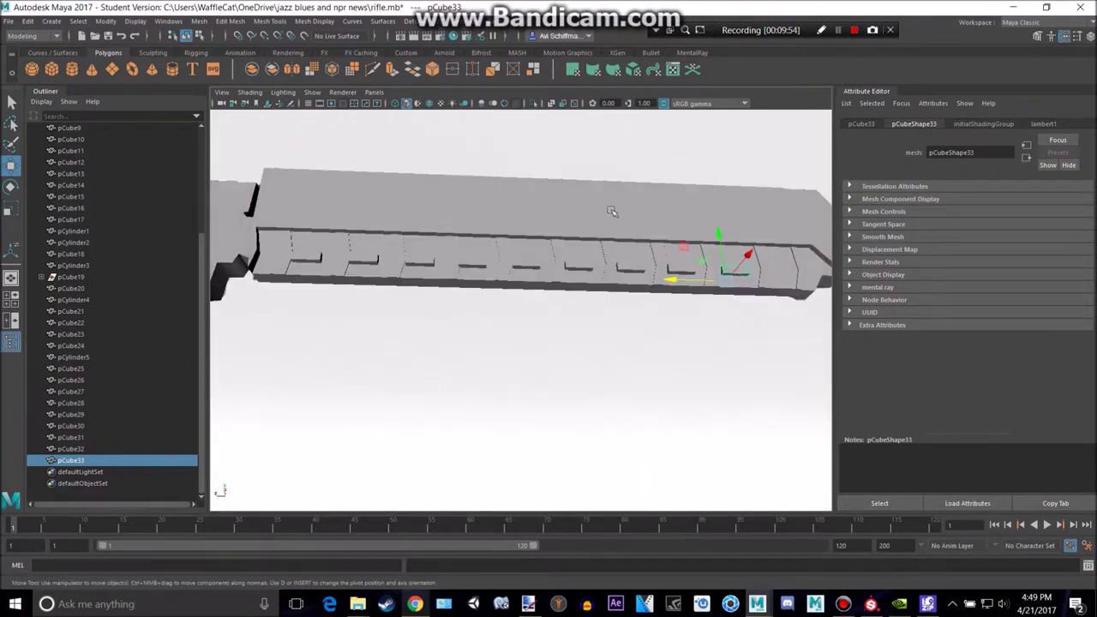
pyautogui.click(612, 211)
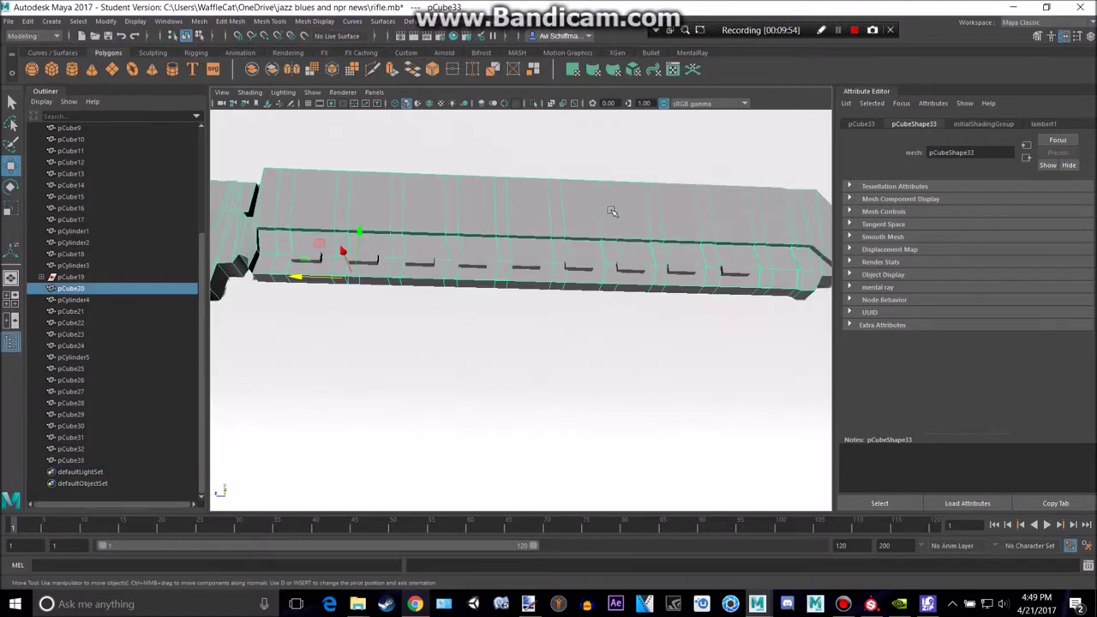
pyautogui.click(72, 460)
pyautogui.keyDown('shift'); pyautogui.click(84, 429); pyautogui.keyUp('shift')
pyautogui.keyDown('shift'); pyautogui.click(85, 416); pyautogui.keyUp('shift')
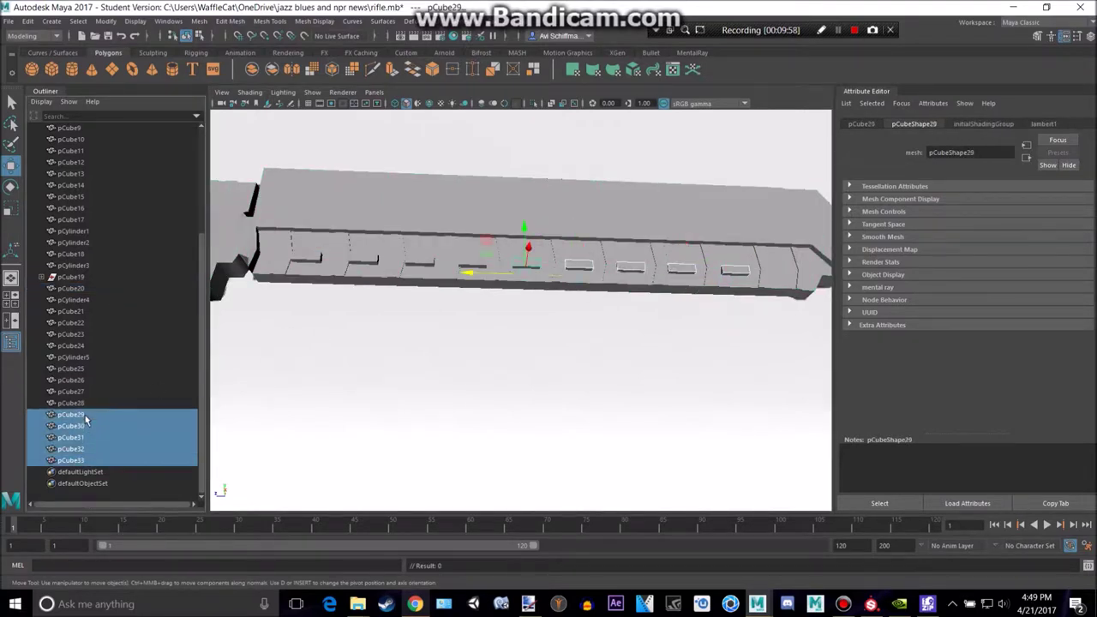
pyautogui.keyDown('shift'); pyautogui.click(90, 403); pyautogui.keyUp('shift')
pyautogui.keyDown('shift'); pyautogui.click(90, 380); pyautogui.keyUp('shift')
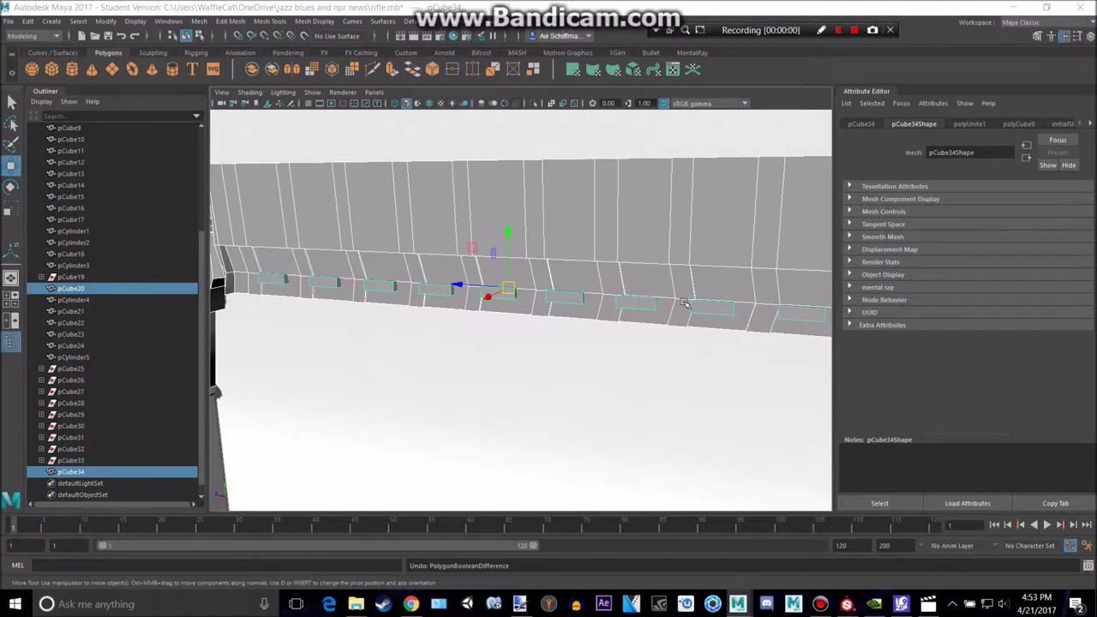
pyautogui.scroll(-5, 672, 307)
pyautogui.scroll(5, 668, 254)
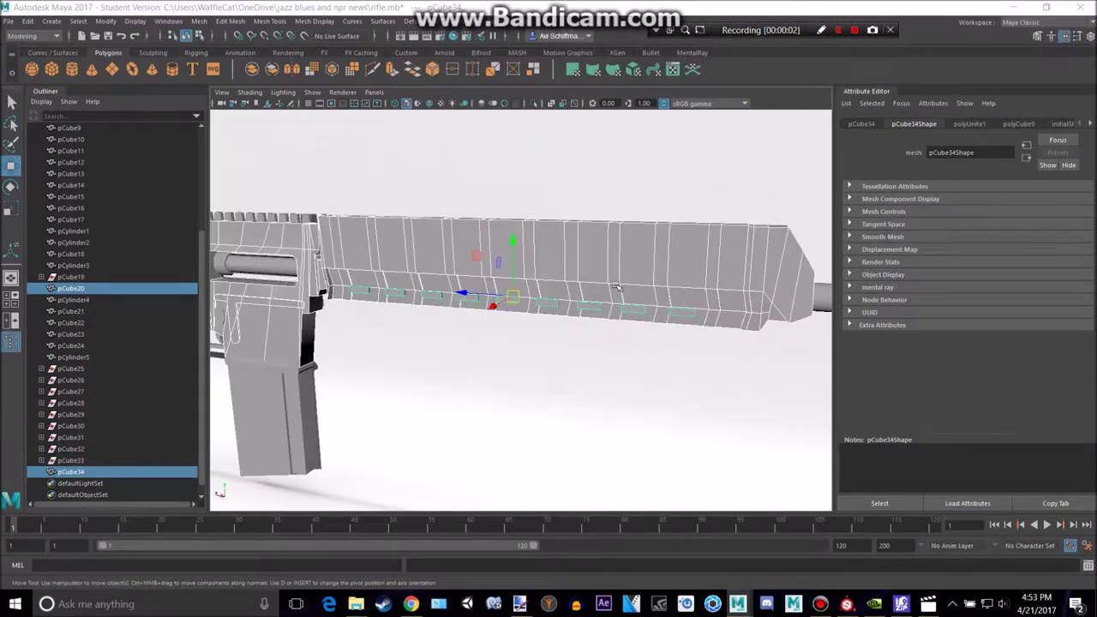
pyautogui.moveTo(612, 282)
pyautogui.keyDown('alt'); pyautogui.mouseDown()
pyautogui.moveTo(557, 311)
pyautogui.moveTo(561, 331)
pyautogui.moveTo(749, 299)
pyautogui.moveTo(526, 287)
pyautogui.moveTo(608, 293)
pyautogui.mouseUp(); pyautogui.keyUp('alt')
pyautogui.scroll(4, 420, 258)
pyautogui.keyDown('alt'); pyautogui.moveTo(391, 295); pyautogui.dragTo(446, 297, button='middle'); pyautogui.keyUp('alt')
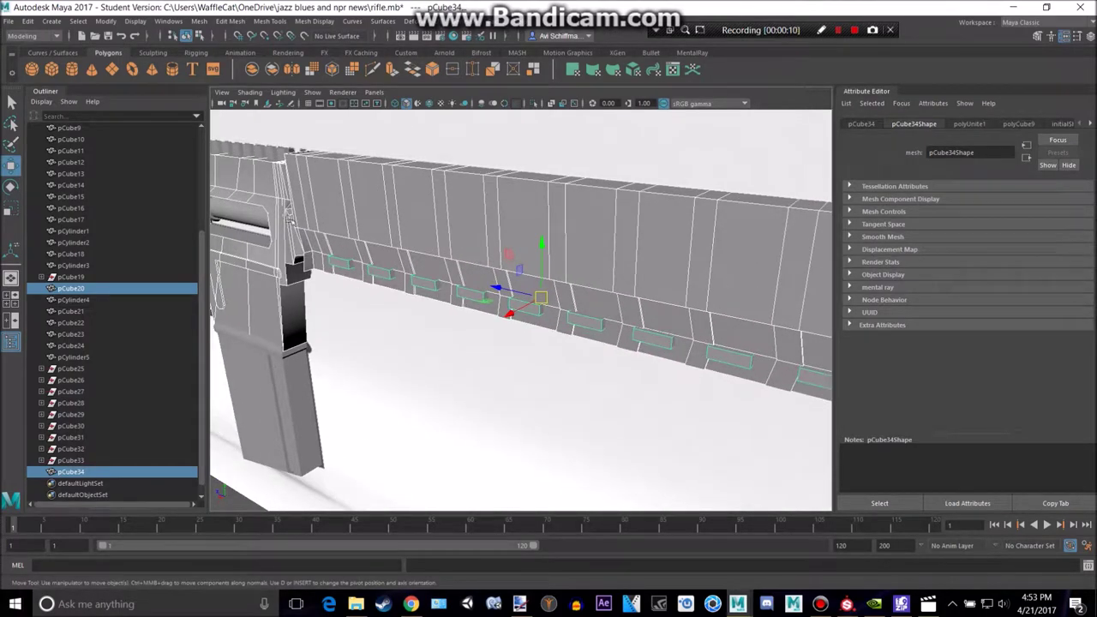
pyautogui.click(199, 21)
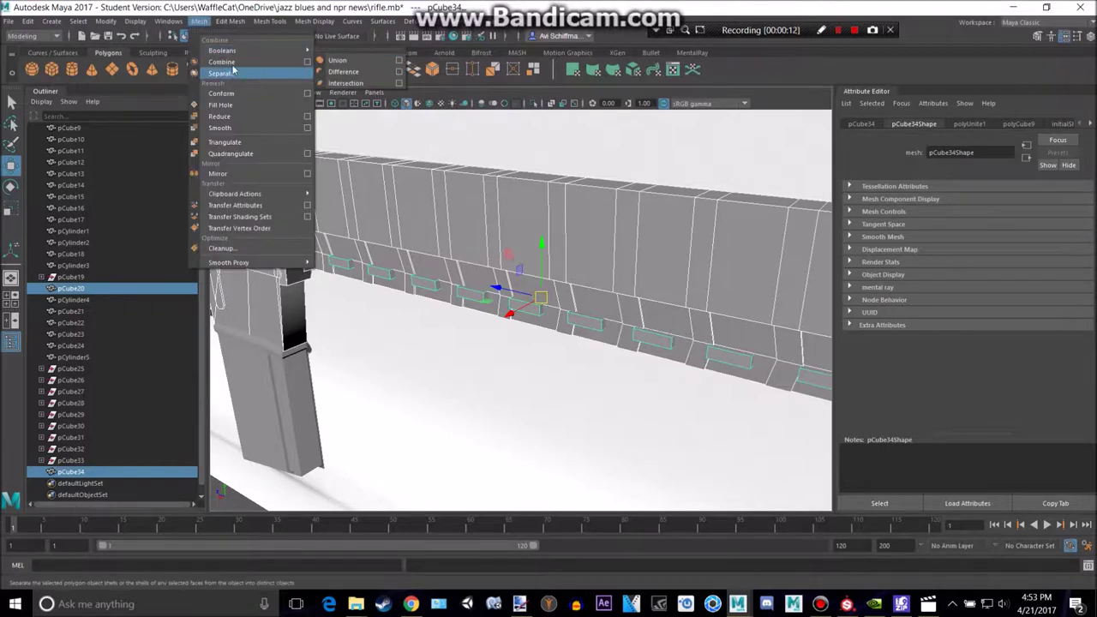
pyautogui.click(622, 287)
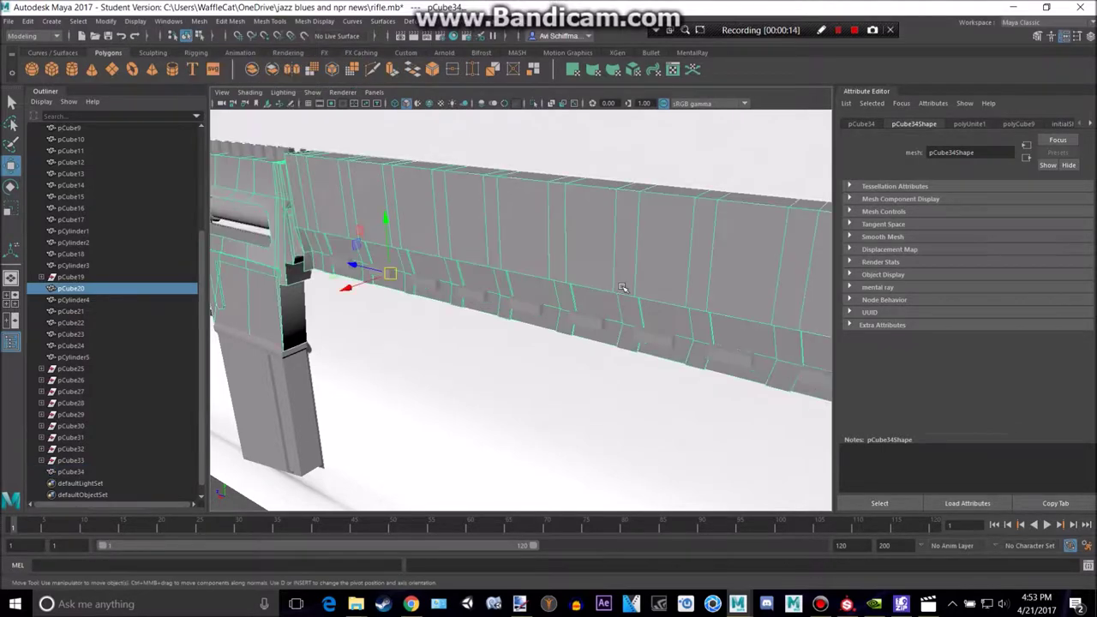
pyautogui.hotkey('ctrl', 'z')
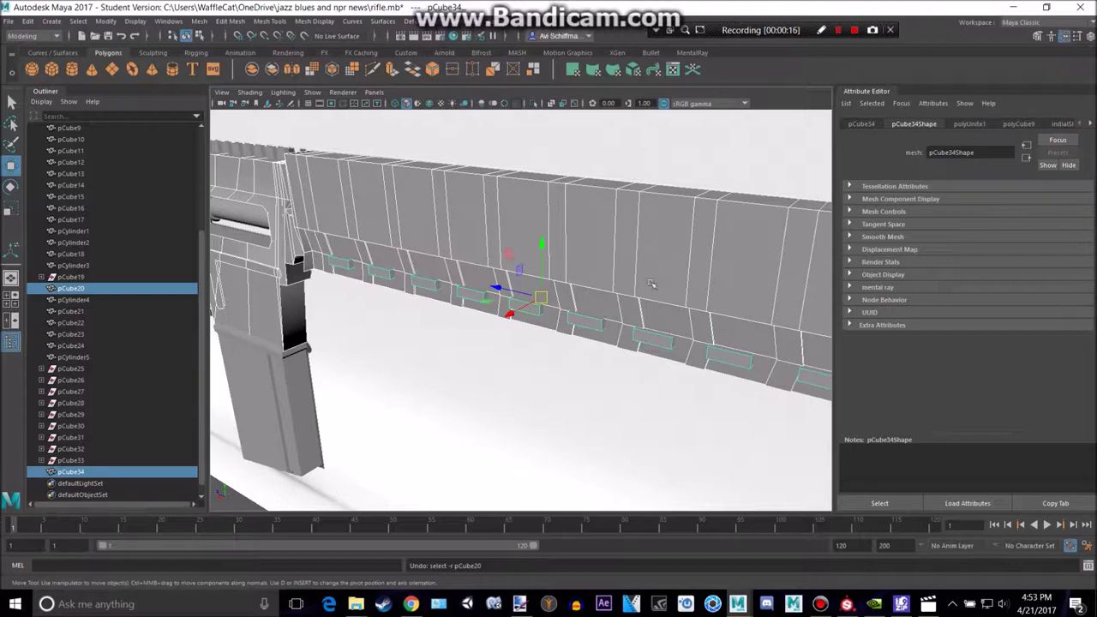
# Subtract the combined slot cubes from the handguard with a Boolean Difference.
pyautogui.click(654, 257)
pyautogui.keyDown('shift'); pyautogui.click(584, 326); pyautogui.keyUp('shift')
pyautogui.click(193, 23)
pyautogui.moveTo(243, 49)
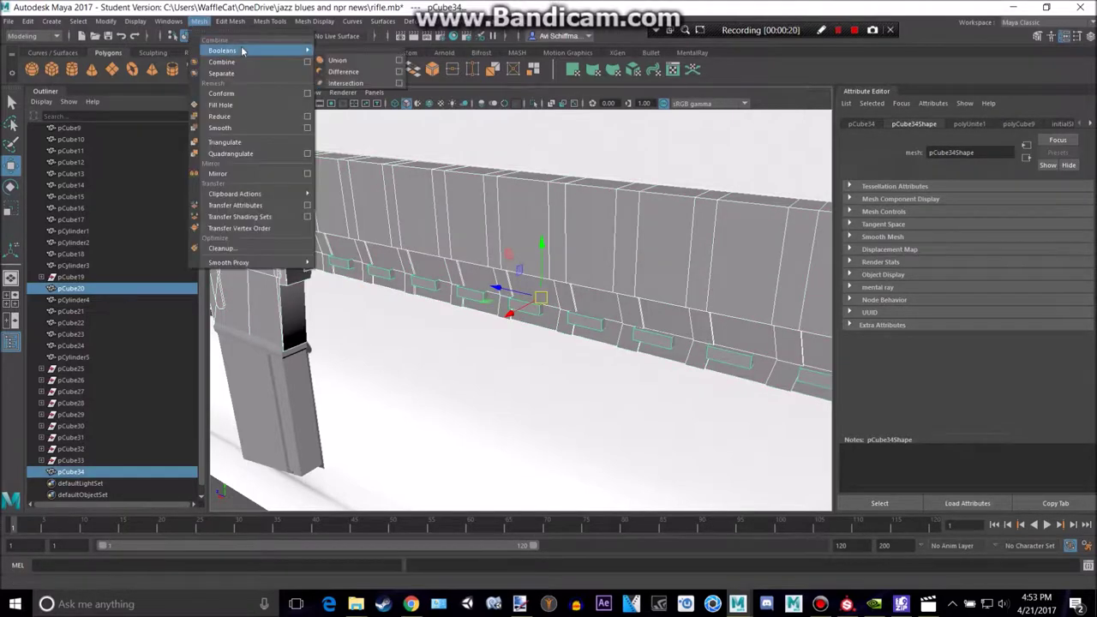
pyautogui.click(350, 73)
# Inspect the cut lower slots and the uncut upper slots along the handguard in side view.
pyautogui.keyDown('alt'); pyautogui.moveTo(502, 301); pyautogui.dragTo(556, 382); pyautogui.keyUp('alt')
pyautogui.press('space')
pyautogui.press('space')
pyautogui.scroll(8, 557, 377)
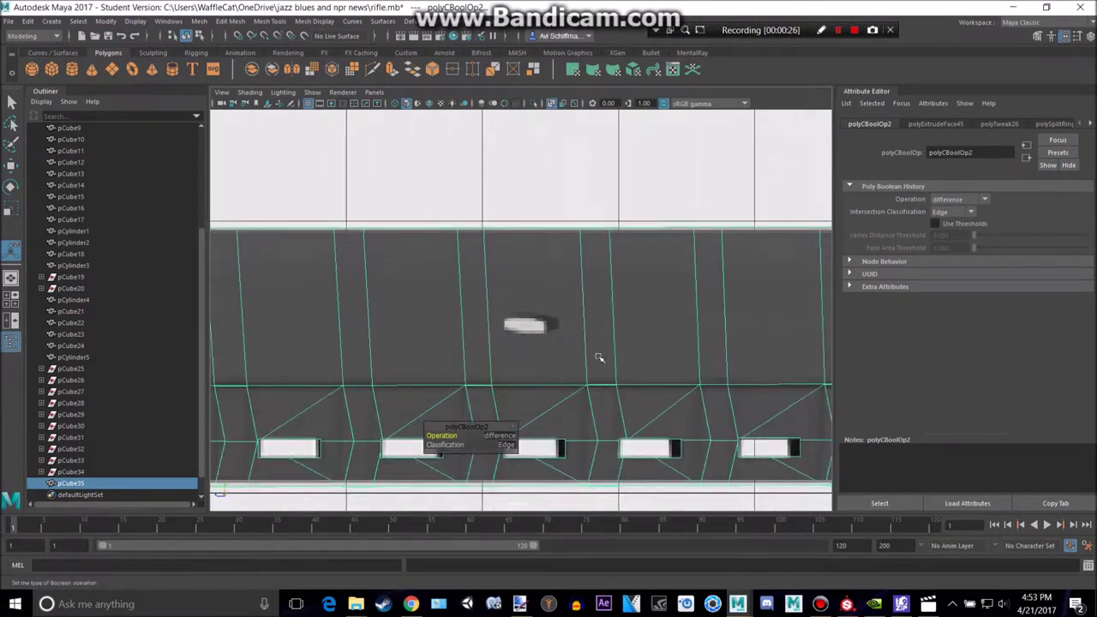
pyautogui.keyDown('alt'); pyautogui.moveTo(776, 344); pyautogui.dragTo(453, 287, button='middle'); pyautogui.keyUp('alt')
pyautogui.keyDown('alt'); pyautogui.moveTo(585, 293); pyautogui.dragTo(419, 308, button='middle'); pyautogui.keyUp('alt')
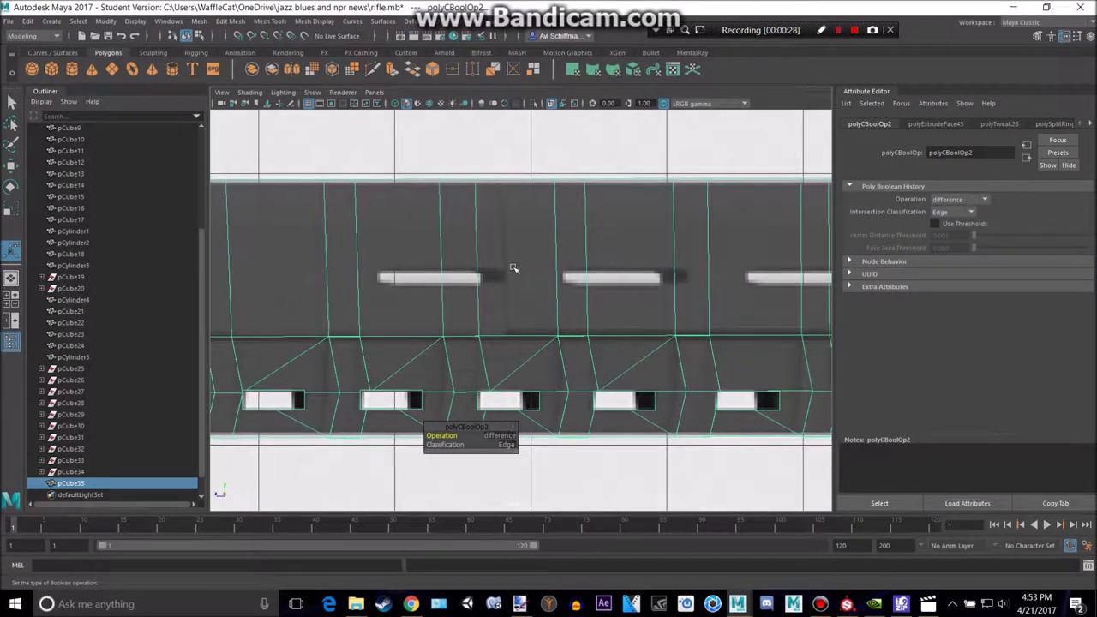
pyautogui.scroll(-5, 513, 269)
pyautogui.scroll(1, 427, 297)
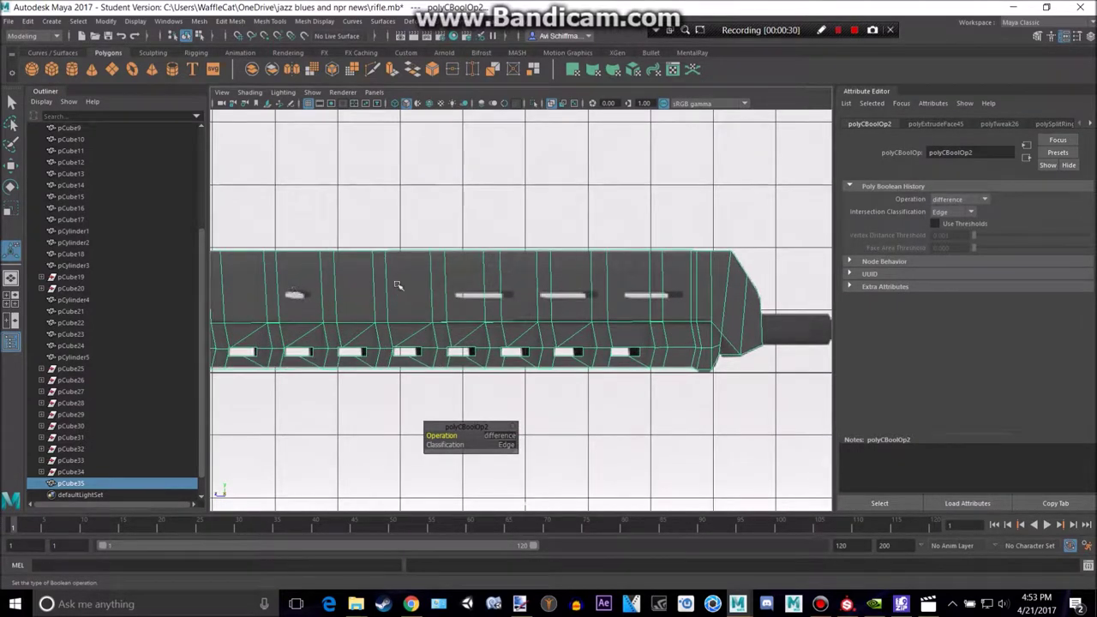
pyautogui.scroll(3, 453, 250)
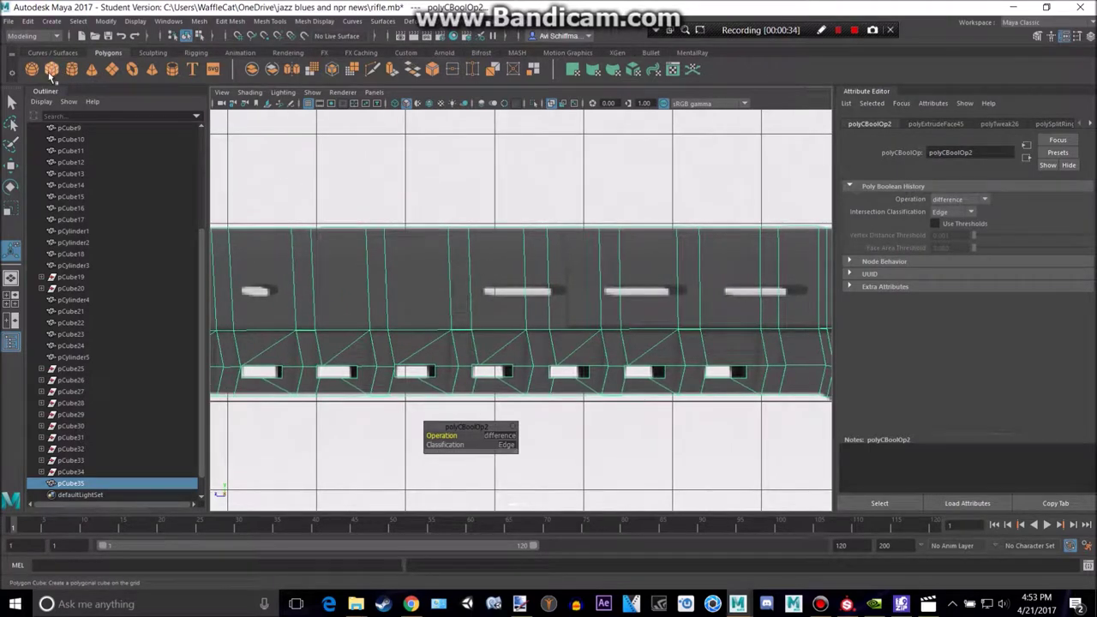
pyautogui.scroll(2, 636, 288)
# Multi-Cut a line up the handguard's side between the first two long upper slots, angling it backward near the upper edge.
pyautogui.press('q')
pyautogui.moveTo(626, 292); pyautogui.dragTo(628, 241)
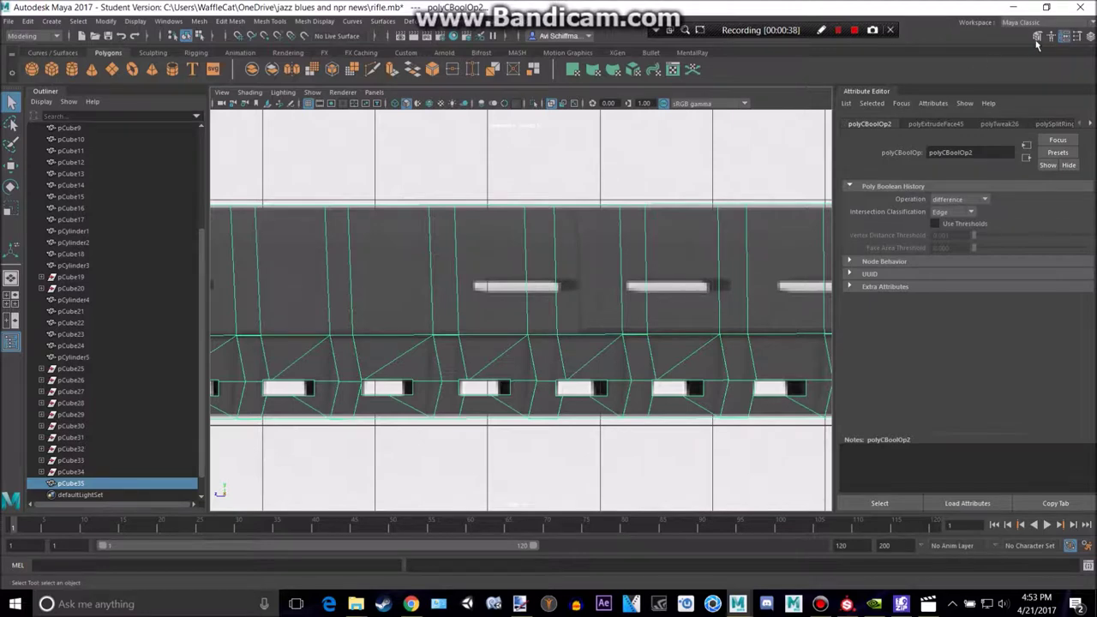
pyautogui.click(1037, 38)
pyautogui.click(985, 439)
pyautogui.scroll(5, 565, 322)
pyautogui.scroll(-6, 563, 320)
pyautogui.scroll(6, 562, 319)
pyautogui.keyDown('alt'); pyautogui.moveTo(599, 336); pyautogui.dragTo(428, 337, button='middle'); pyautogui.keyUp('alt')
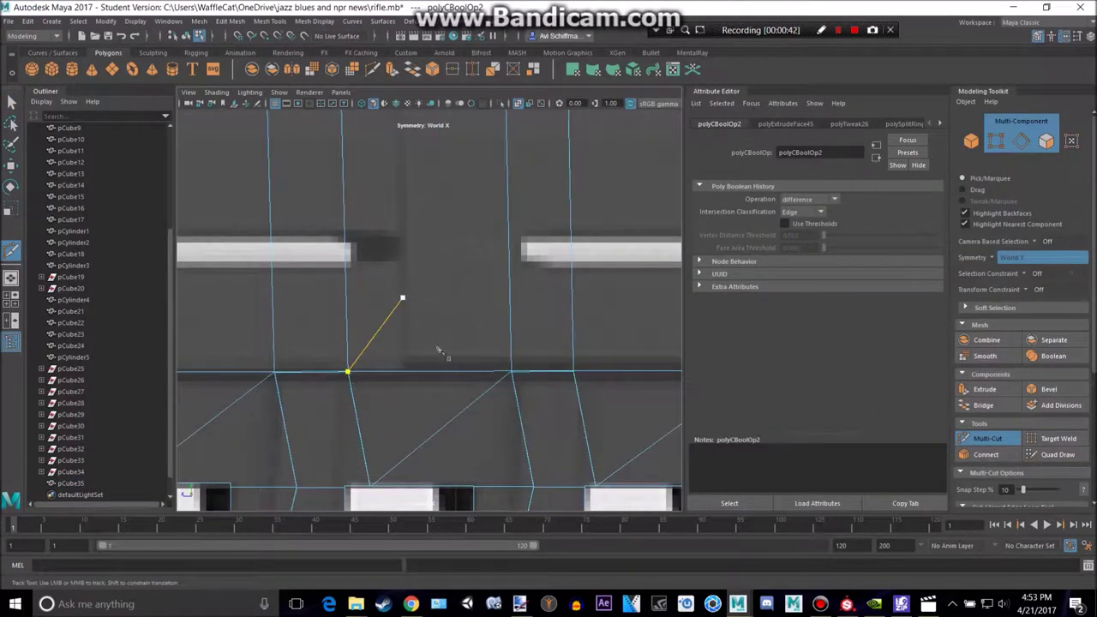
pyautogui.keyDown('alt'); pyautogui.moveTo(489, 218); pyautogui.dragTo(481, 331, button='middle'); pyautogui.keyUp('alt')
pyautogui.click(448, 223)
pyautogui.click(412, 160)
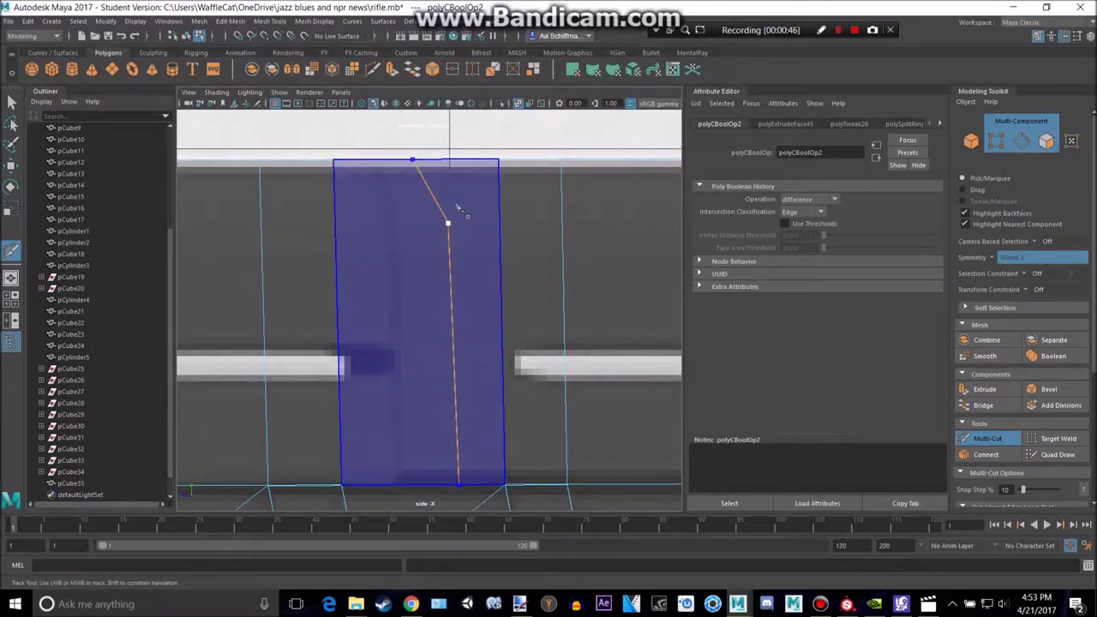
pyautogui.hotkey('ctrl', 'z')
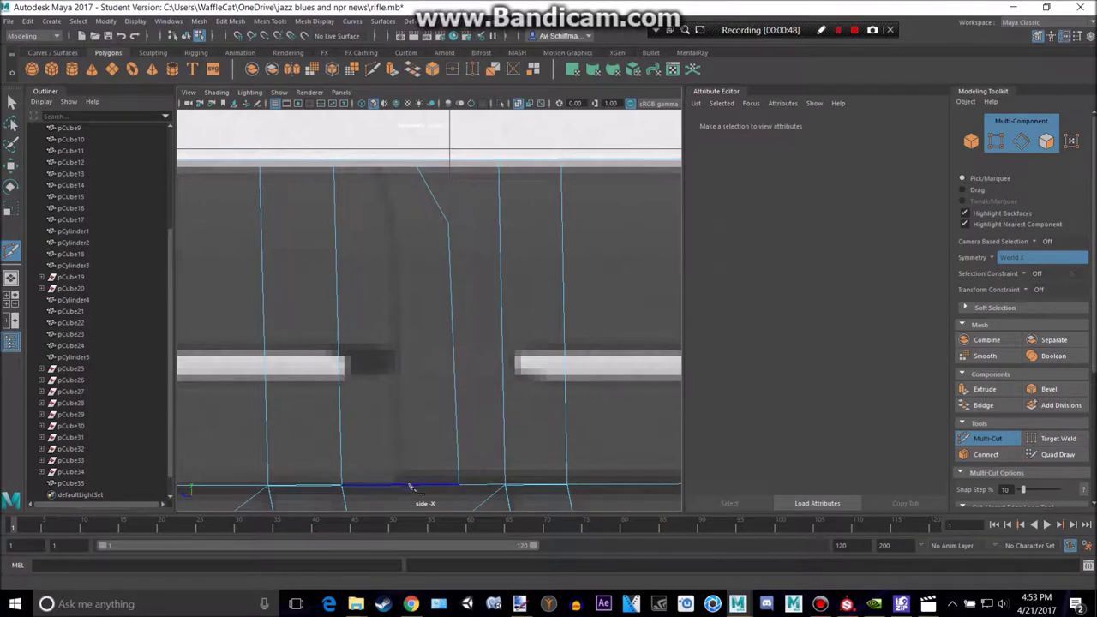
# Multi-Cut a second, roughly parallel bent line beside the first, following the panel seam on the reference.
pyautogui.click(400, 487)
pyautogui.click(398, 247)
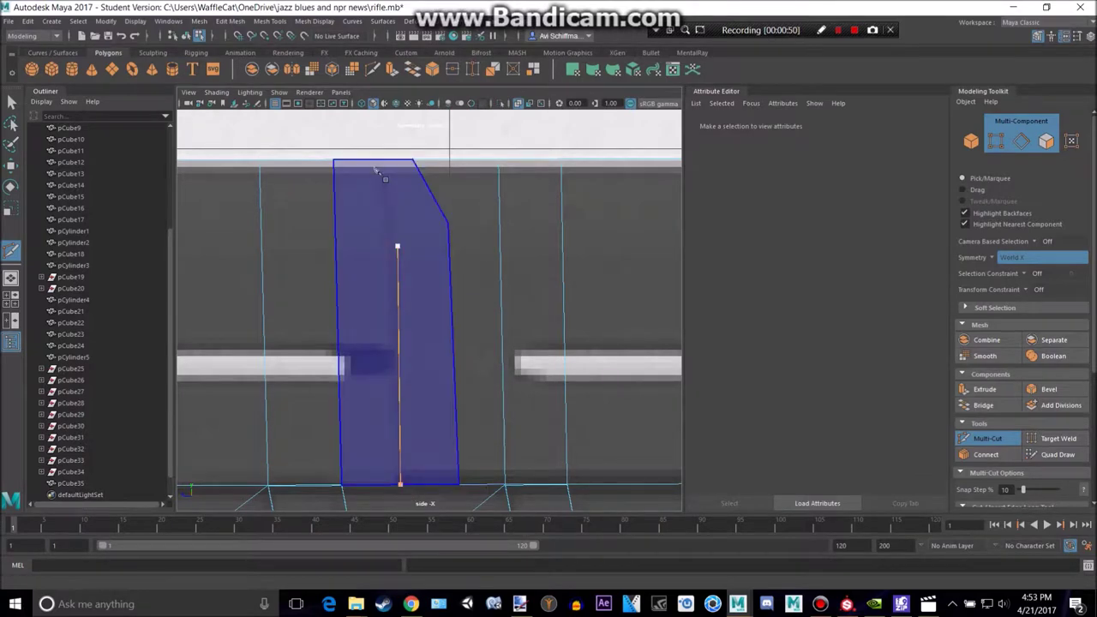
pyautogui.click(372, 160)
pyautogui.press('Return')
pyautogui.click(514, 182)
# Extrude the narrow strip between the two new cuts with a local Z translation of 0.015 and return to object mode.
pyautogui.press('space')
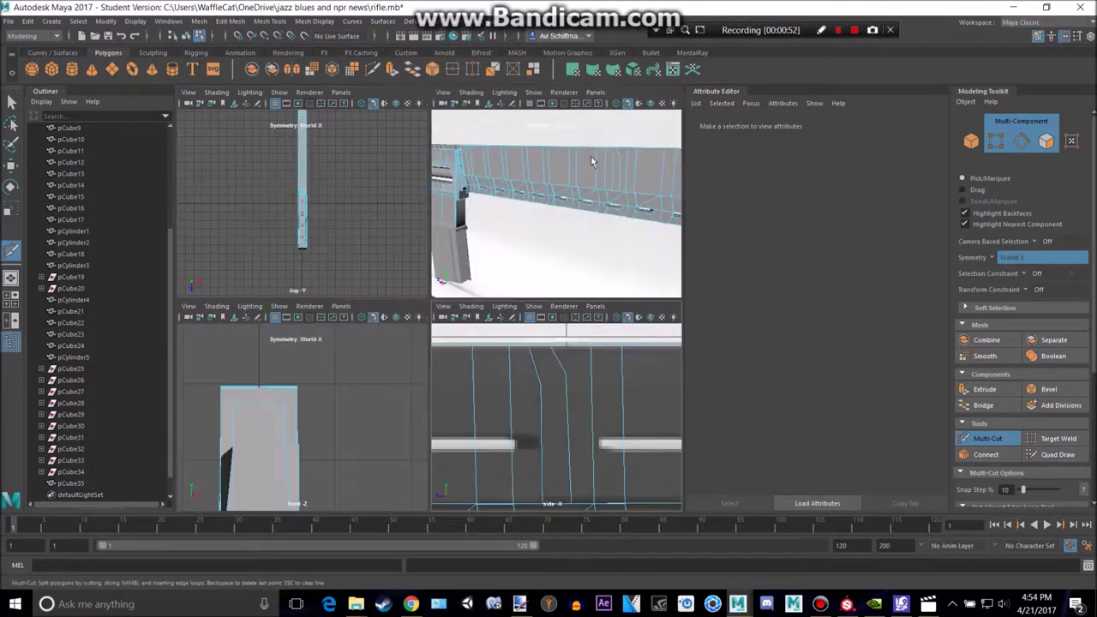
pyautogui.press('space')
pyautogui.keyDown('alt'); pyautogui.moveTo(537, 262); pyautogui.dragTo(512, 272, button='middle'); pyautogui.keyUp('alt')
pyautogui.scroll(5, 512, 272)
pyautogui.press('q')
pyautogui.moveTo(548, 222); pyautogui.dragTo(551, 250, button='right')
pyautogui.keyDown('alt'); pyautogui.moveTo(598, 196); pyautogui.dragTo(502, 243, button='middle'); pyautogui.keyUp('alt')
pyautogui.click(490, 269)
pyautogui.keyDown('ctrl'); pyautogui.keyDown('shift'); pyautogui.moveTo(513, 228); pyautogui.dragTo(520, 167, button='right'); pyautogui.keyUp('shift'); pyautogui.keyUp('ctrl')
pyautogui.keyDown('alt'); pyautogui.moveTo(482, 175); pyautogui.dragTo(456, 189); pyautogui.keyUp('alt')
pyautogui.hotkey('ctrl', 'e')
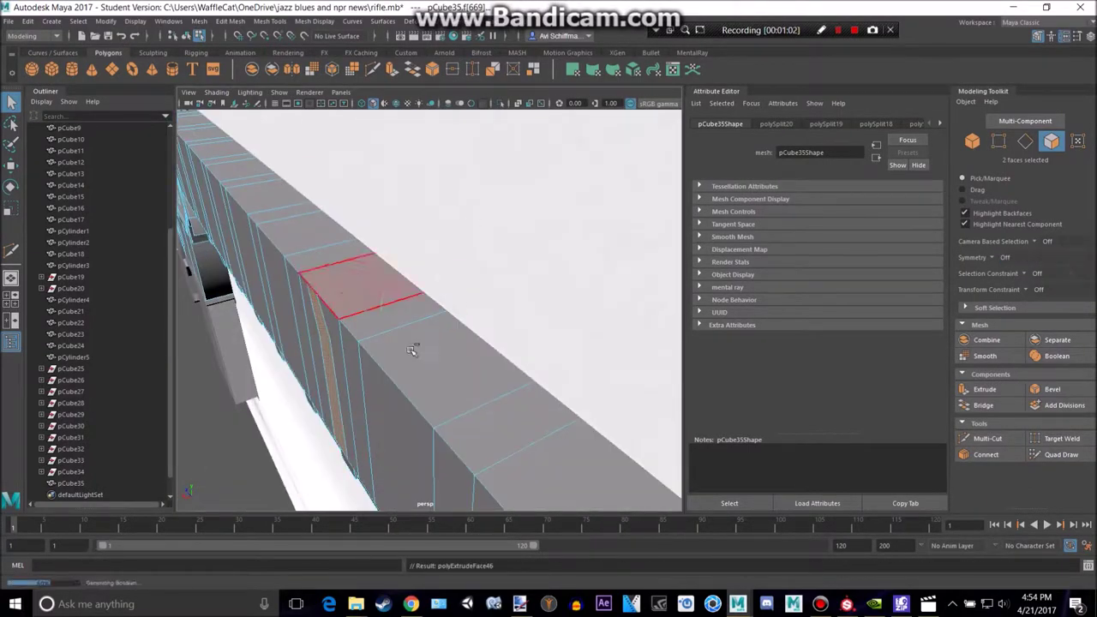
pyautogui.moveTo(498, 318); pyautogui.dragTo(496, 320)
pyautogui.moveTo(376, 315); pyautogui.dragTo(412, 244, button='right')
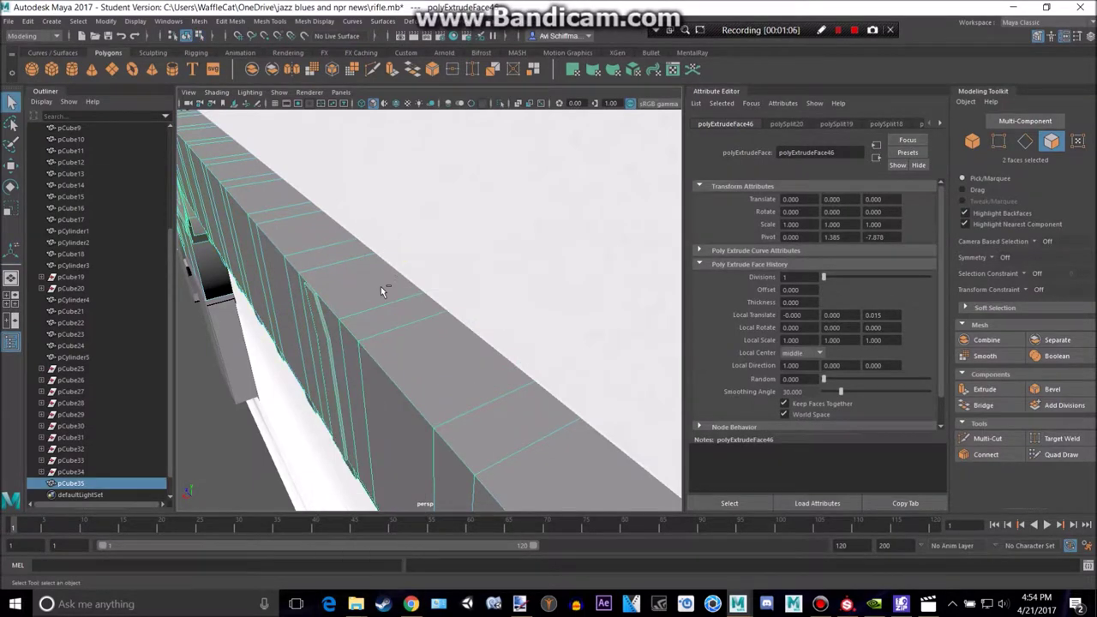
pyautogui.scroll(-4, 383, 283)
pyautogui.click(258, 407)
pyautogui.keyDown('alt'); pyautogui.moveTo(259, 375); pyautogui.dragTo(404, 341); pyautogui.keyUp('alt')
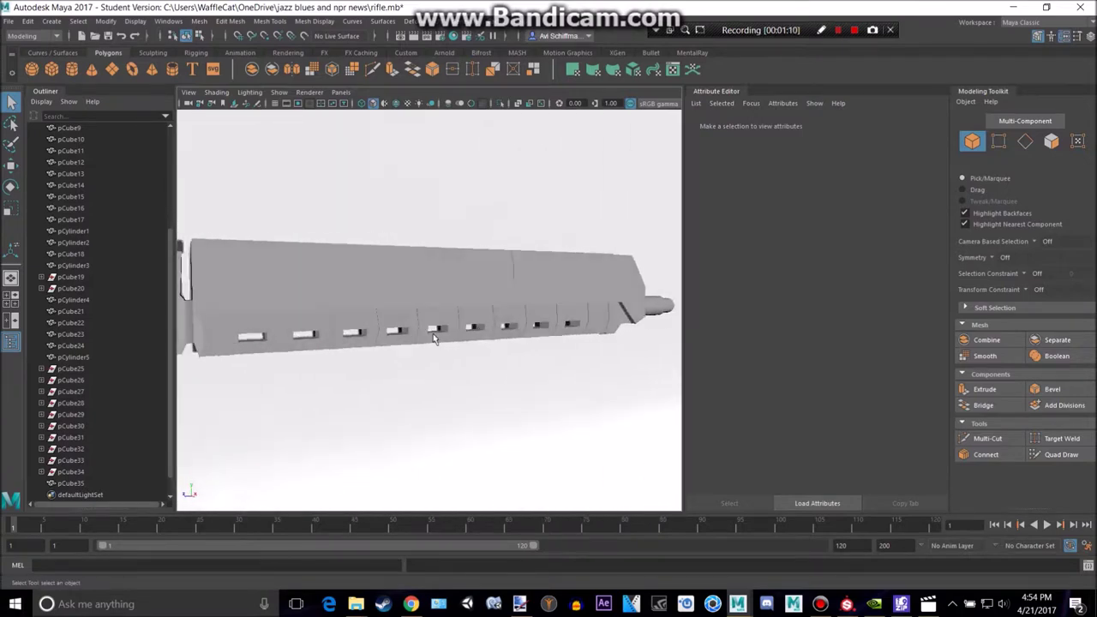
# Create a polygon cylinder and rotate it -90 degrees about Z so it lies across the rifle.
pyautogui.keyDown('alt'); pyautogui.moveTo(493, 307); pyautogui.dragTo(462, 335); pyautogui.keyUp('alt')
pyautogui.press('space')
pyautogui.press('space')
pyautogui.scroll(-10, 387, 304)
pyautogui.scroll(4, 330, 329)
pyautogui.click(74, 71)
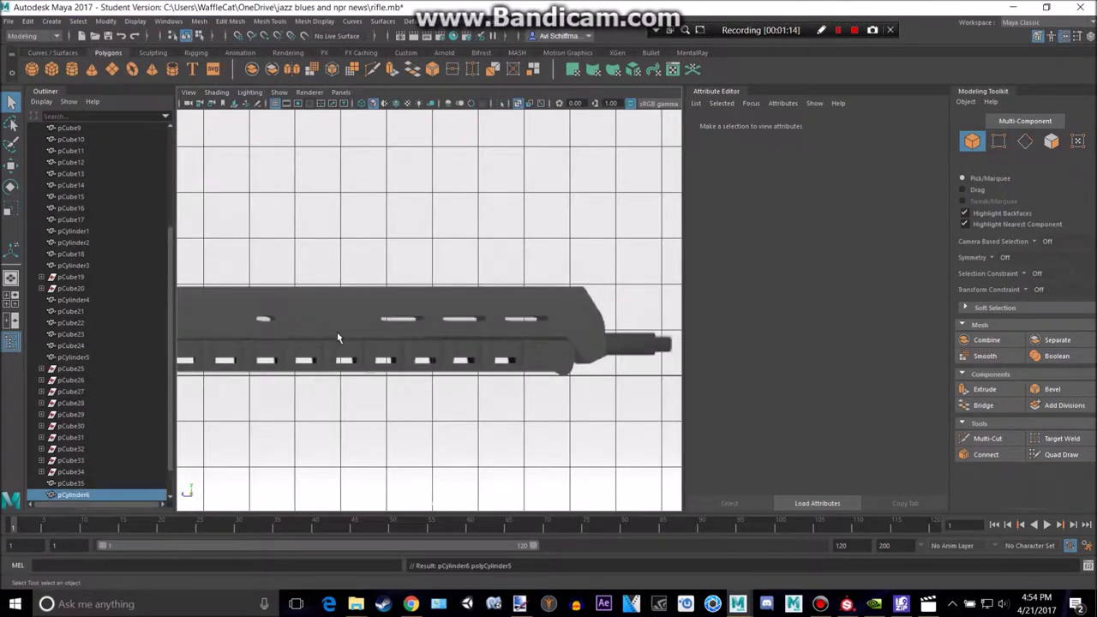
pyautogui.scroll(1, 338, 333)
pyautogui.keyDown('alt'); pyautogui.moveTo(407, 318); pyautogui.dragTo(509, 299, button='middle'); pyautogui.keyUp('alt')
pyautogui.keyDown('alt'); pyautogui.moveTo(299, 394); pyautogui.dragTo(477, 350, button='middle'); pyautogui.keyUp('alt')
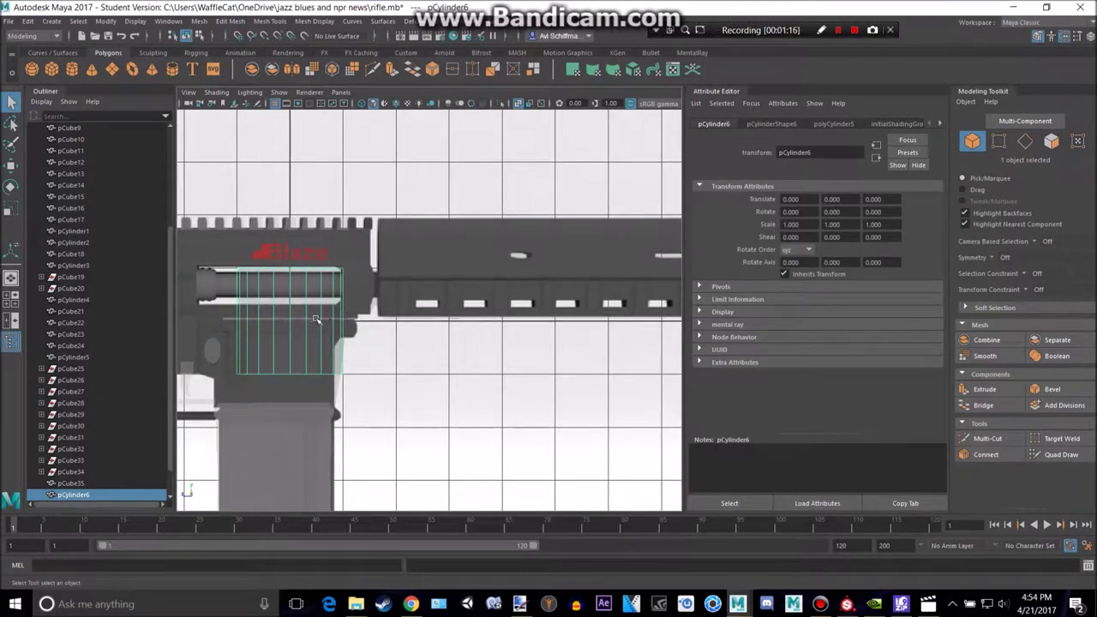
pyautogui.press('e')
pyautogui.moveTo(295, 310); pyautogui.dragTo(297, 372)
# Move the cylinder to the handguard's small upper slot at Y 1.239, Z -4.357 and flatten it to X scale 0.094, Z scale 0.209.
pyautogui.press('w')
pyautogui.moveTo(291, 322); pyautogui.dragTo(521, 252)
pyautogui.press('f')
pyautogui.press('r')
pyautogui.moveTo(430, 312); pyautogui.dragTo(125, 423)
pyautogui.press('w')
pyautogui.scroll(4, 443, 357)
pyautogui.moveTo(432, 313); pyautogui.dragTo(368, 327)
# Lengthen the cylinder through the handguard's thickness to a Y scale of 0.685.
pyautogui.press('r')
pyautogui.press('space')
pyautogui.press('space')
pyautogui.keyDown('alt'); pyautogui.moveTo(498, 272); pyautogui.dragTo(528, 281); pyautogui.keyUp('alt')
pyautogui.moveTo(401, 356); pyautogui.dragTo(626, 427)
# Subtract the flattened cylinder from the handguard with a Boolean Difference and clear the selection.
pyautogui.click(446, 331)
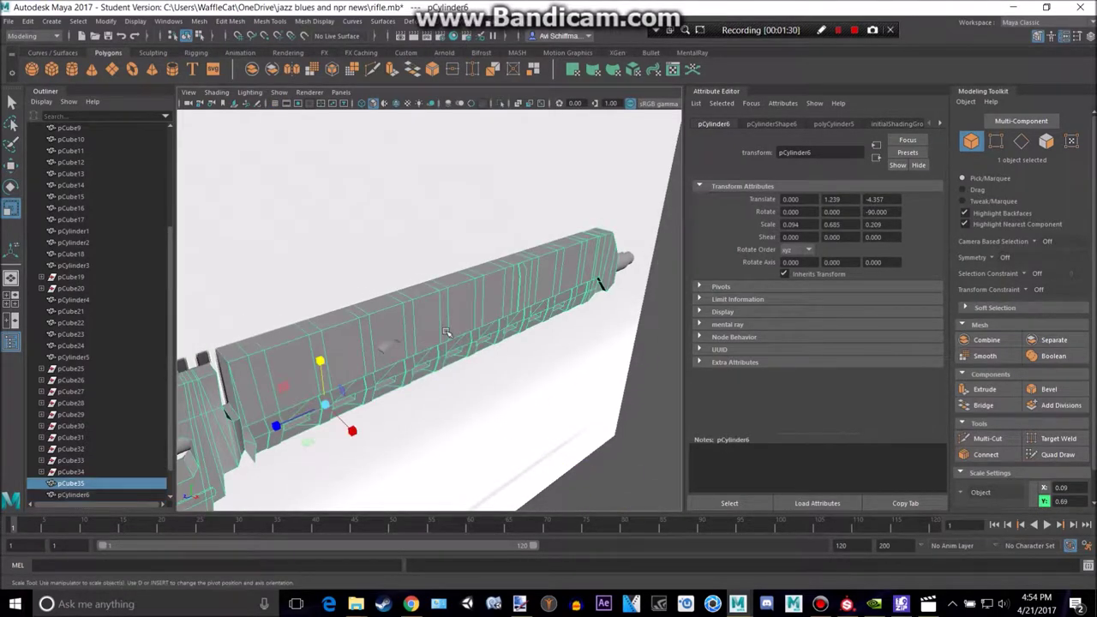
pyautogui.keyDown('shift'); pyautogui.click(387, 345); pyautogui.keyUp('shift')
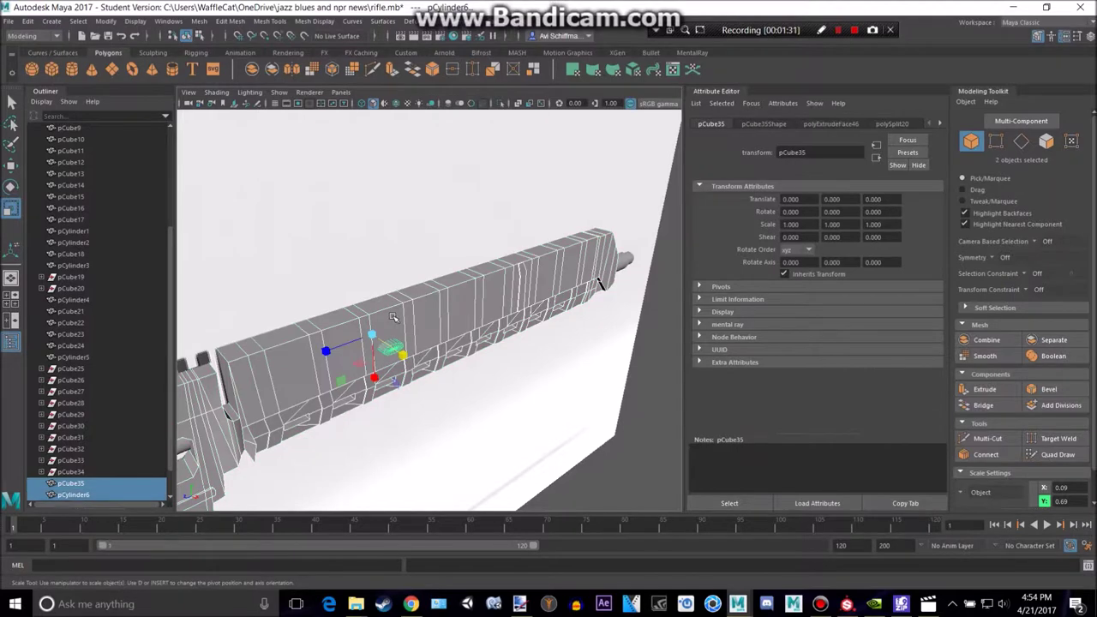
pyautogui.click(201, 21)
pyautogui.moveTo(266, 50)
pyautogui.click(344, 71)
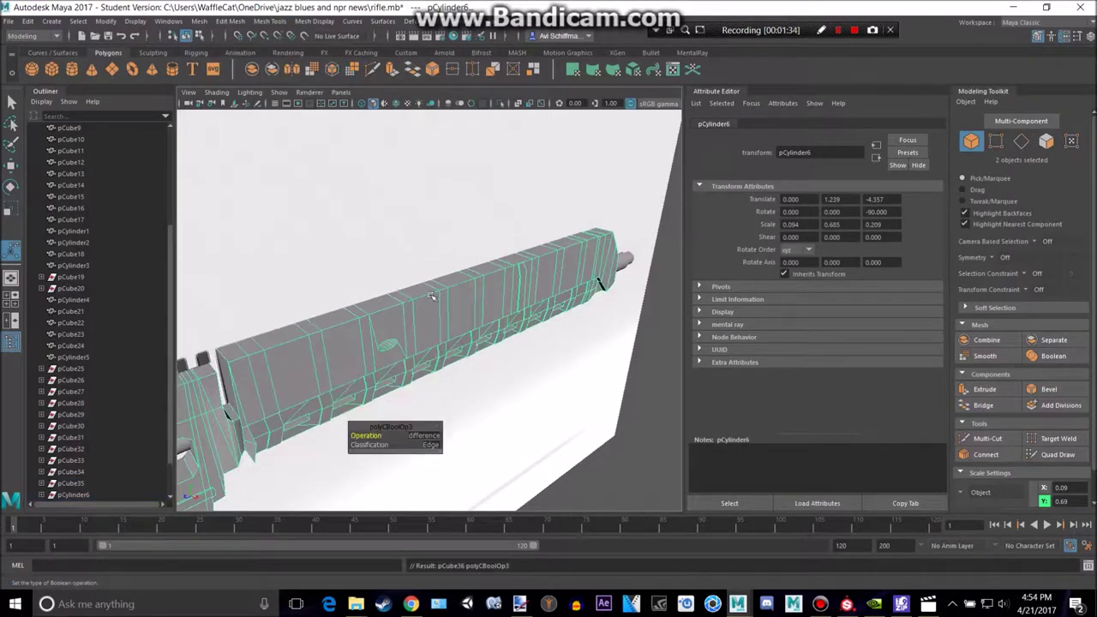
pyautogui.keyDown('alt'); pyautogui.moveTo(553, 375); pyautogui.dragTo(515, 332); pyautogui.keyUp('alt')
pyautogui.keyDown('alt'); pyautogui.moveTo(502, 331); pyautogui.dragTo(552, 359); pyautogui.keyUp('alt')
pyautogui.click(648, 394)
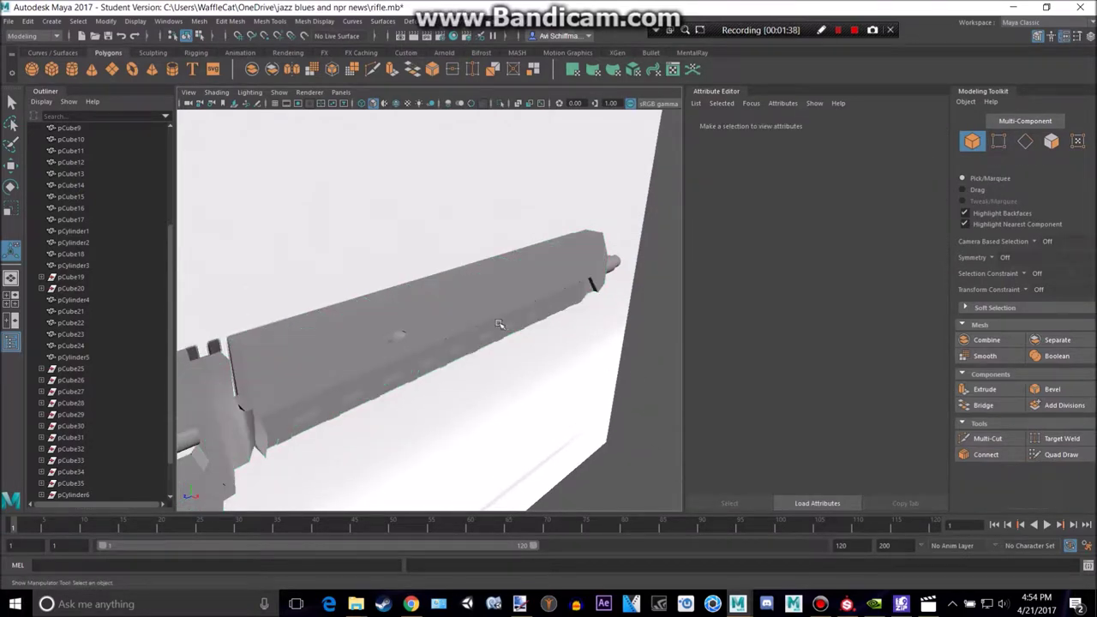
# Create another polygon cylinder and move it over the first long upper slot, at Y 1.254, Z -7.209.
pyautogui.press('space')
pyautogui.press('space')
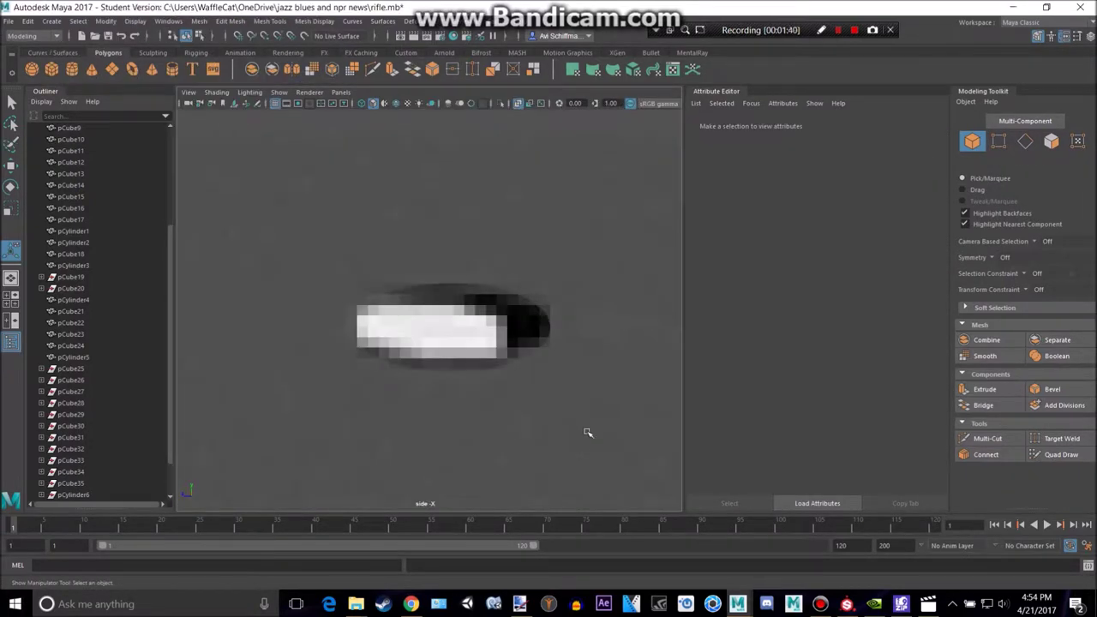
pyautogui.scroll(-15, 523, 376)
pyautogui.scroll(6, 519, 372)
pyautogui.scroll(2, 523, 368)
pyautogui.keyDown('alt'); pyautogui.moveTo(590, 334); pyautogui.dragTo(439, 329, button='middle'); pyautogui.keyUp('alt')
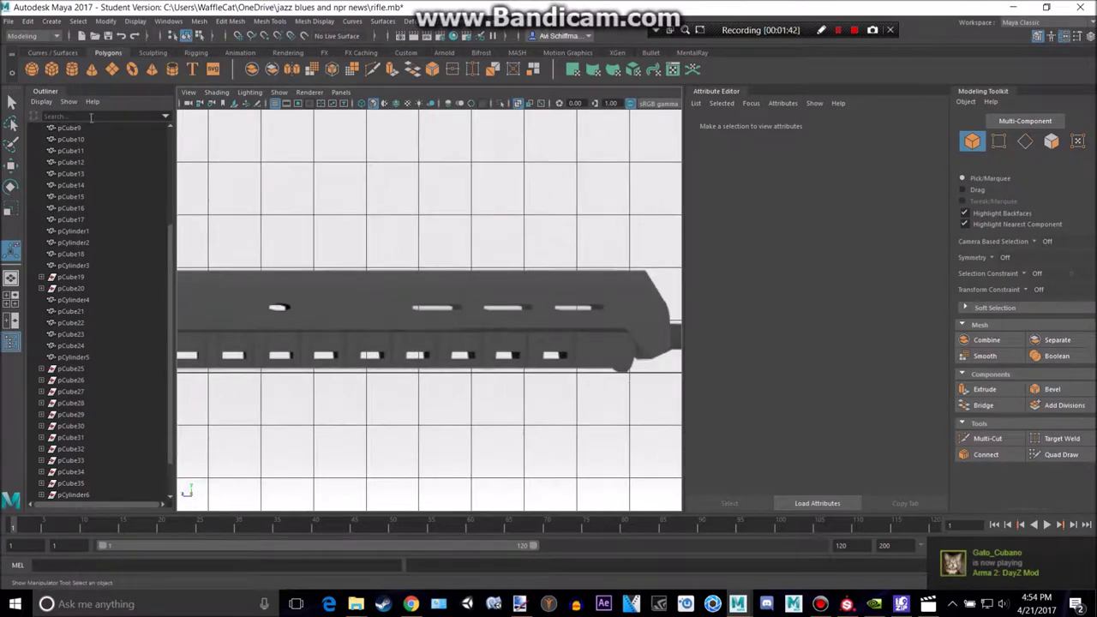
pyautogui.click(76, 73)
pyautogui.scroll(-6, 340, 291)
pyautogui.press('w')
pyautogui.moveTo(298, 333); pyautogui.dragTo(428, 310)
# Rotate the new cylinder -90 degrees about Z and scale it down toward the slot's size.
pyautogui.press('f')
pyautogui.press('e')
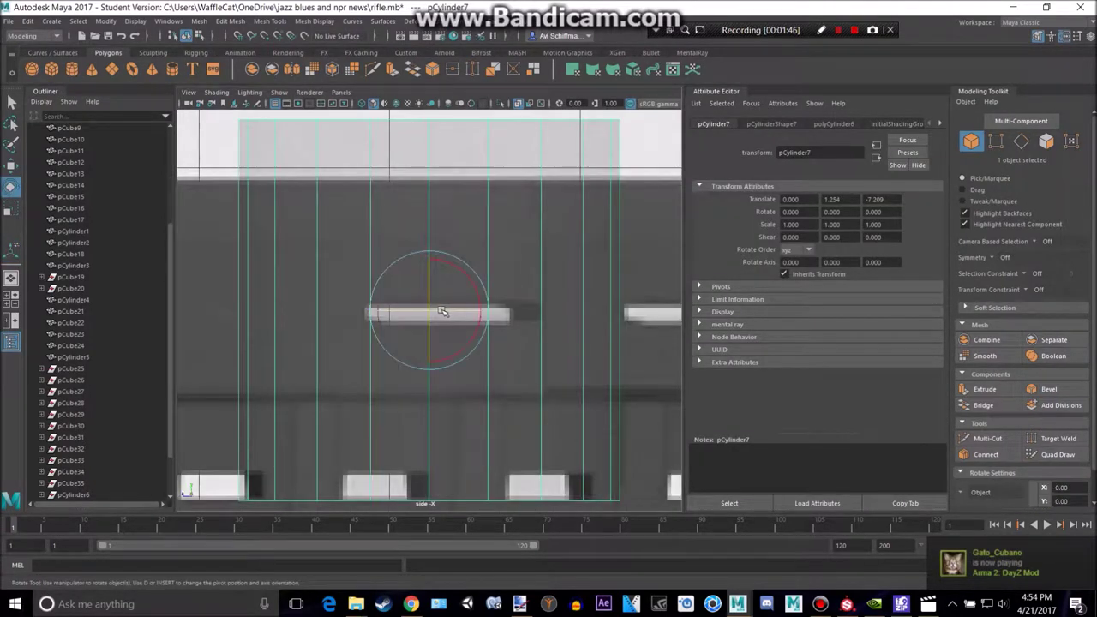
pyautogui.moveTo(430, 302); pyautogui.dragTo(431, 362)
pyautogui.press('r')
pyautogui.moveTo(429, 312); pyautogui.dragTo(144, 361)
# Fit the cylinder to the first long slot at Y 1.231, Z -7.282 with scale 0.073, 0.073, 0.431.
pyautogui.press('w')
pyautogui.scroll(5, 438, 325)
pyautogui.press('r')
pyautogui.moveTo(429, 311); pyautogui.dragTo(215, 309)
pyautogui.press('w')
pyautogui.press('r')
pyautogui.keyDown('alt'); pyautogui.moveTo(463, 322); pyautogui.dragTo(394, 333, button='middle'); pyautogui.keyUp('alt')
pyautogui.press('space')
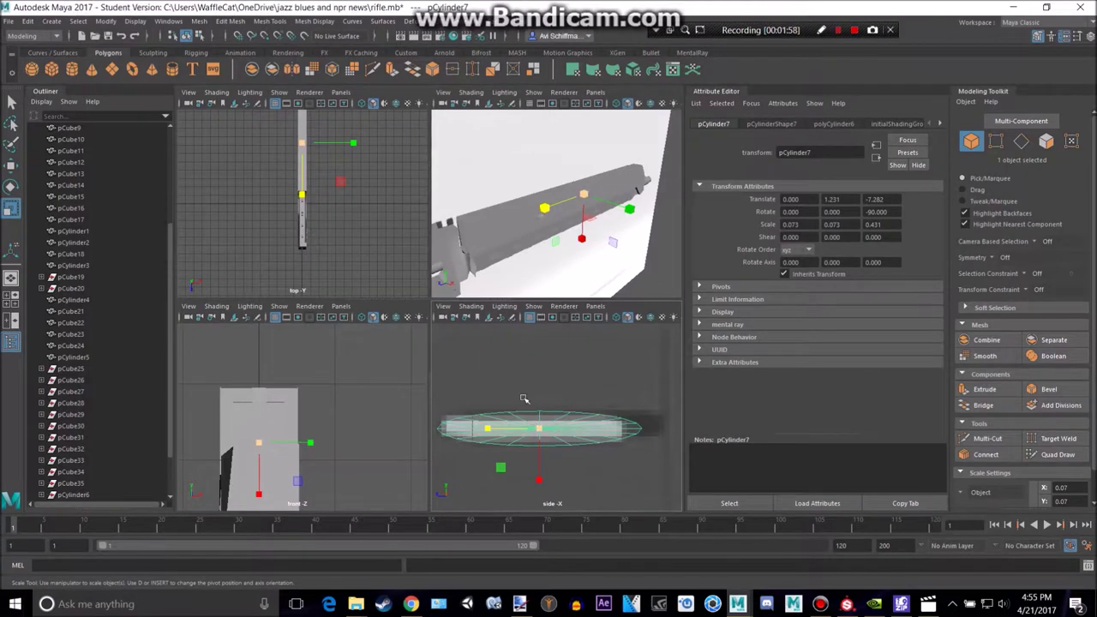
pyautogui.press('space')
pyautogui.scroll(8, 512, 322)
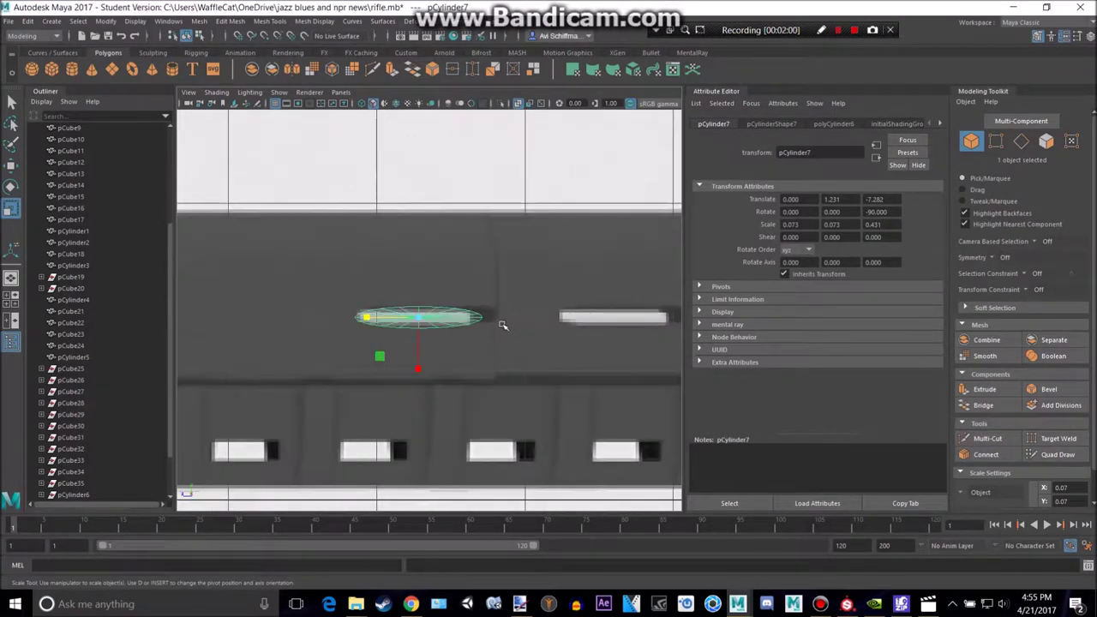
# Nudge the cylinder to Z -7.309 and place duplicates over the second and third long slots, the last at Z -10.026.
pyautogui.press('w')
pyautogui.moveTo(377, 318); pyautogui.dragTo(380, 318)
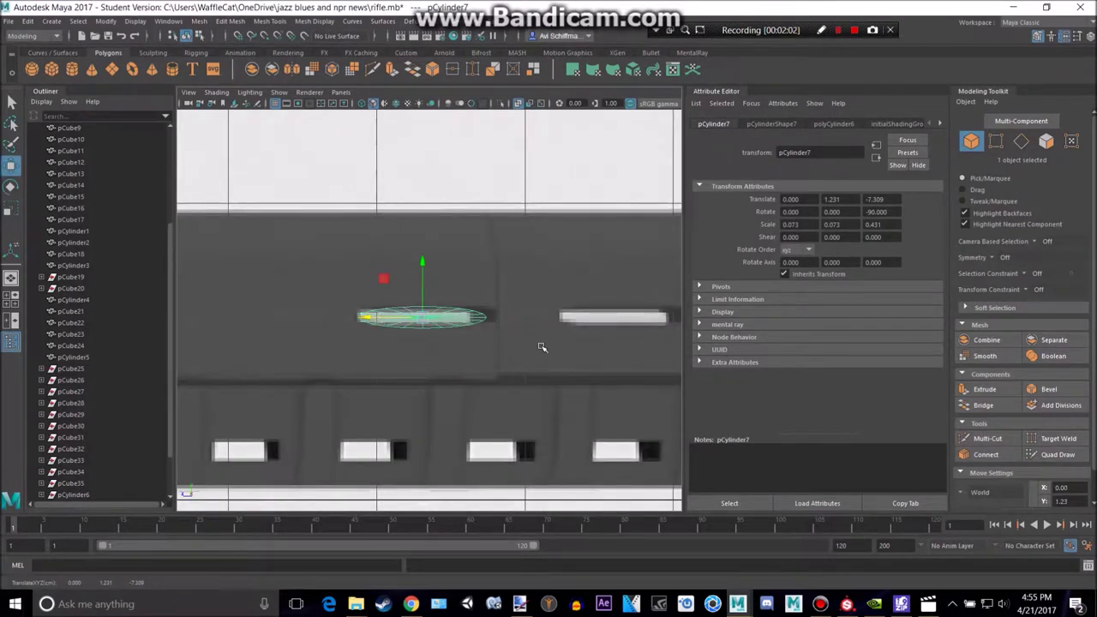
pyautogui.keyDown('alt'); pyautogui.moveTo(541, 346); pyautogui.dragTo(416, 347, button='middle'); pyautogui.keyUp('alt')
pyautogui.hotkey('ctrl', 'd')
pyautogui.moveTo(267, 321); pyautogui.dragTo(464, 324)
pyautogui.keyDown('alt'); pyautogui.moveTo(559, 335); pyautogui.dragTo(324, 354, button='middle'); pyautogui.keyUp('alt')
pyautogui.moveTo(245, 338); pyautogui.dragTo(449, 349)
# Switch to the browser and examine the handguard slots in the low-poly gun reference picture.
pyautogui.hotkey('alt', 'Tab')
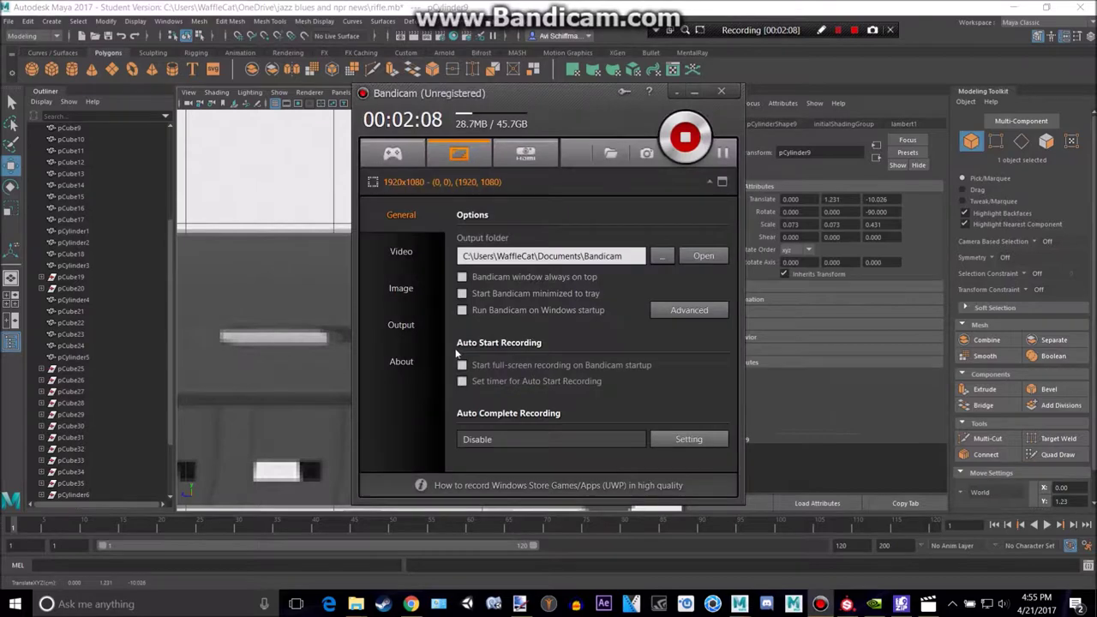
pyautogui.hotkey('alt', 'Tab')
pyautogui.click(728, 217)
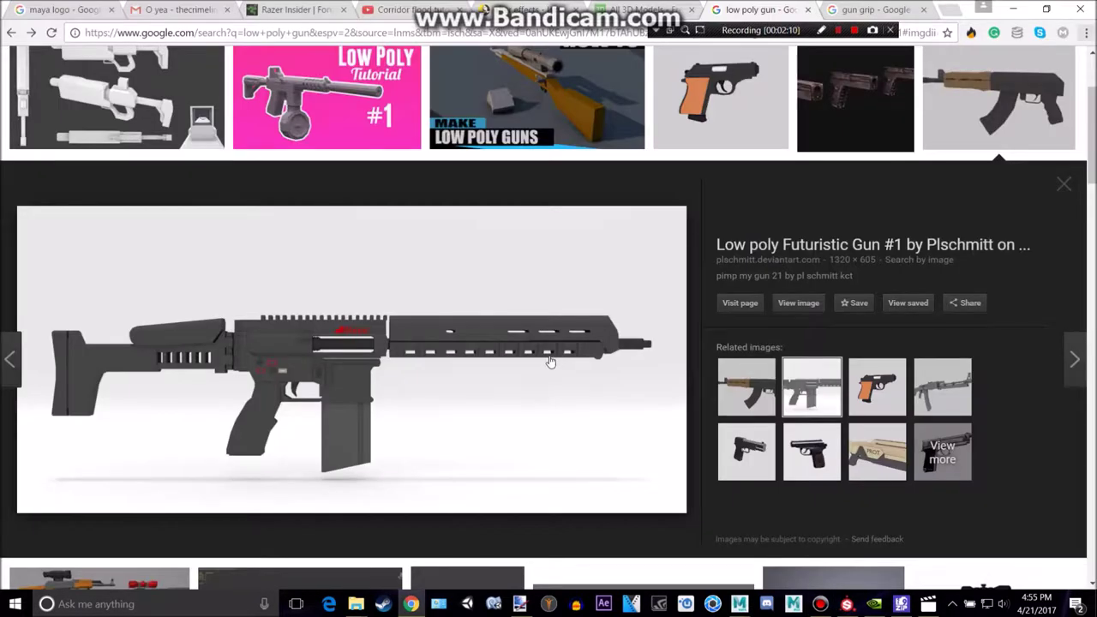
pyautogui.hotkey('alt', 'Tab')
pyautogui.hotkey('alt', 'Tab')
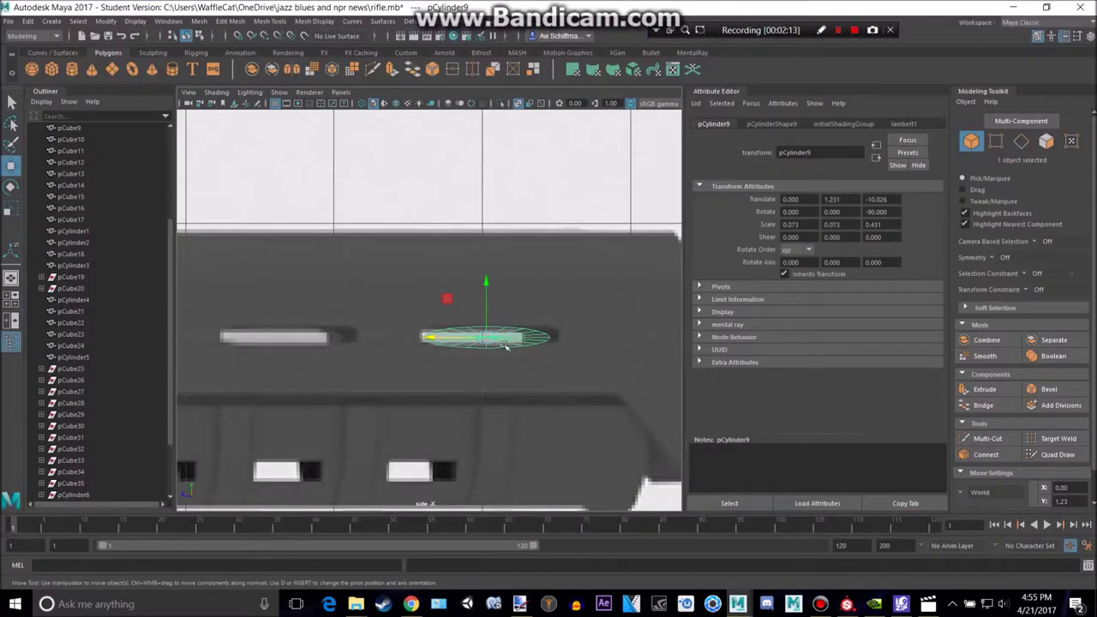
pyautogui.keyDown('alt'); pyautogui.click(570, 377); pyautogui.keyUp('alt')
pyautogui.hotkey('alt', 'Tab')
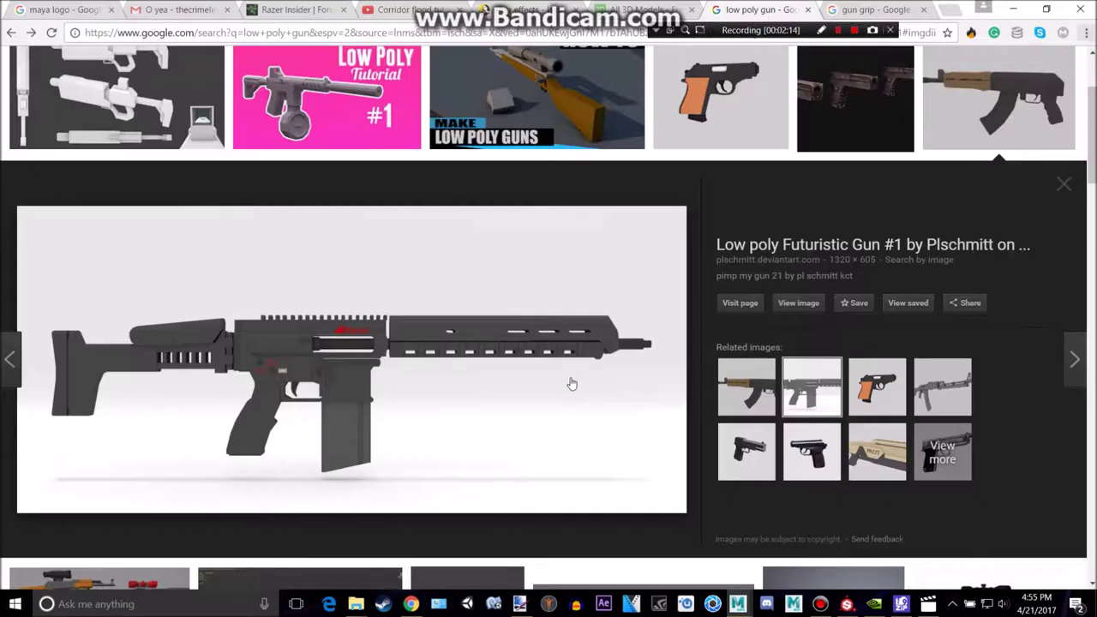
pyautogui.hotkey('alt', 'Tab')
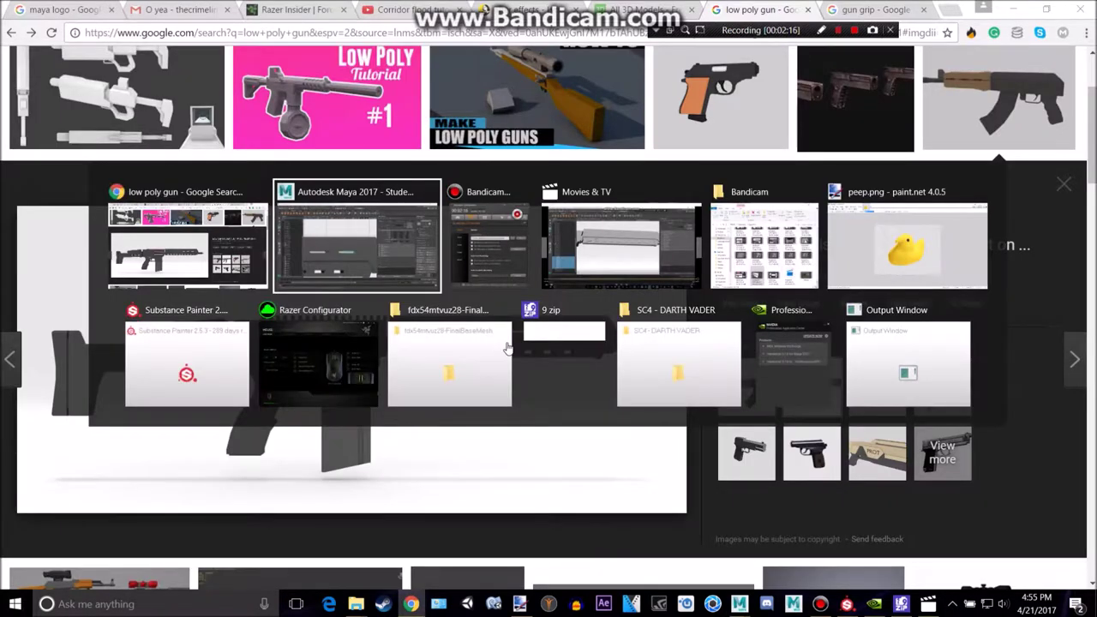
# Select the three slot cylinders and combine them into one mesh.
pyautogui.click(292, 346)
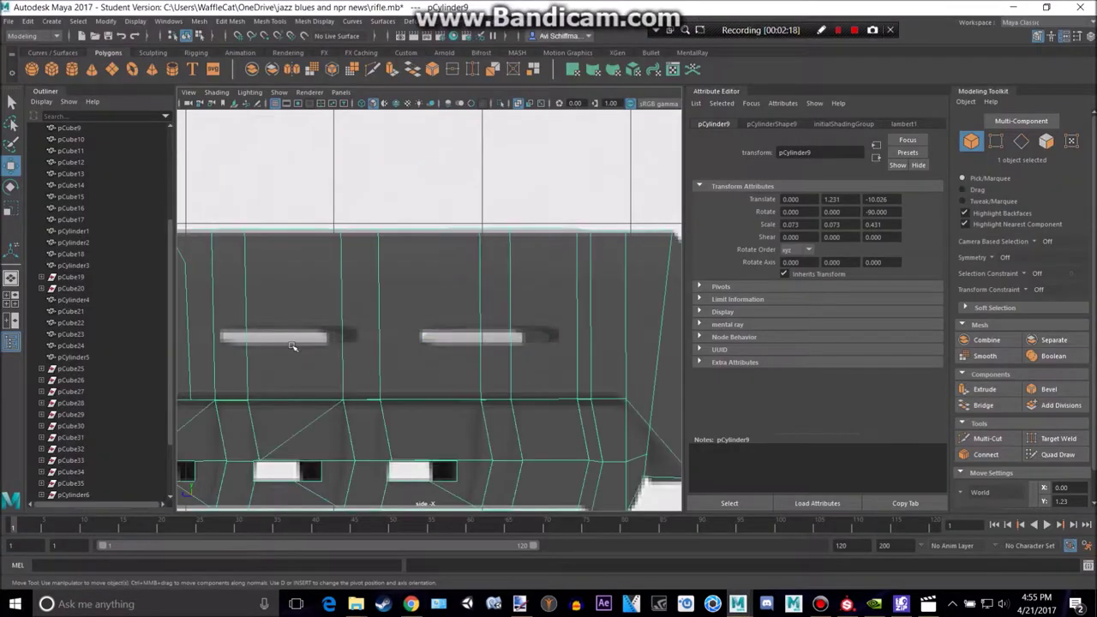
pyautogui.scroll(-3, 93, 489)
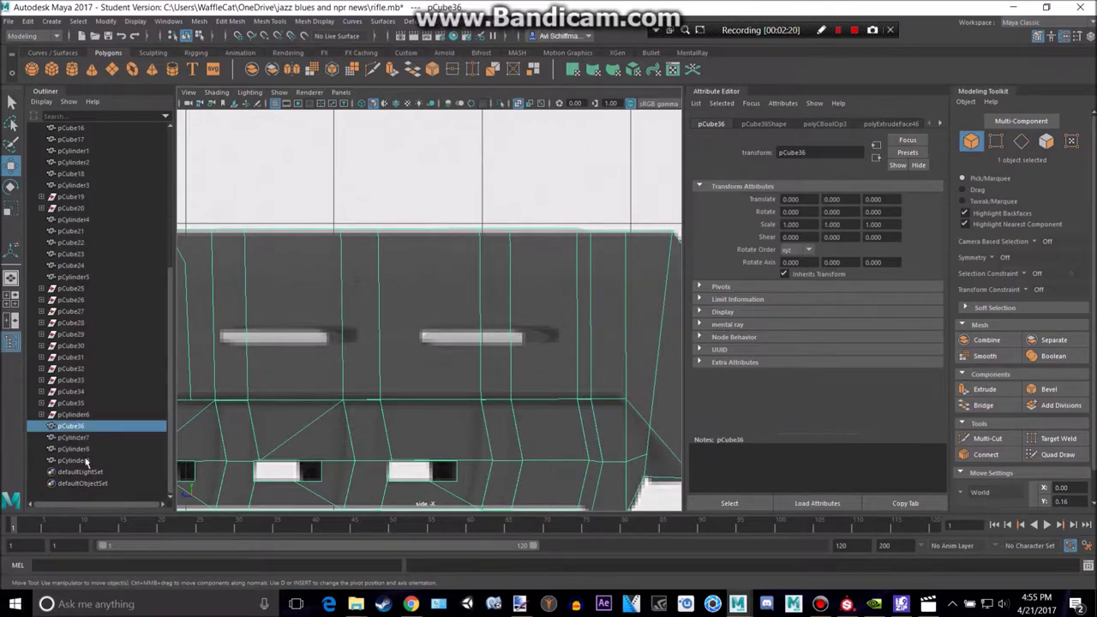
pyautogui.click(86, 461)
pyautogui.keyDown('shift'); pyautogui.click(83, 439); pyautogui.keyUp('shift')
pyautogui.keyDown('alt'); pyautogui.moveTo(379, 377); pyautogui.dragTo(598, 392, button='middle'); pyautogui.keyUp('alt')
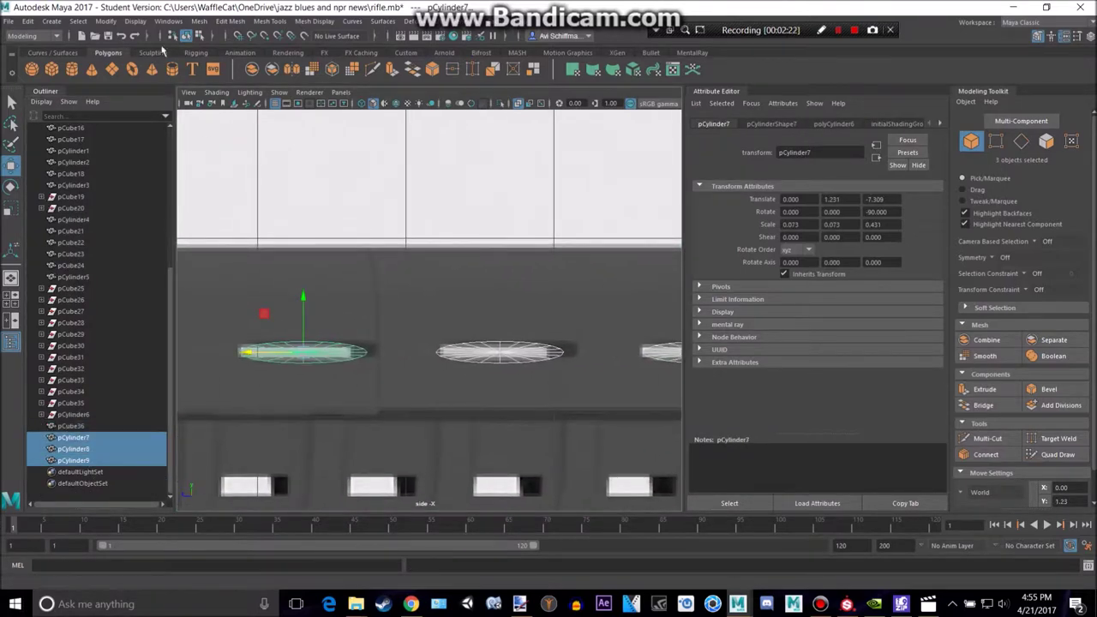
pyautogui.click(200, 23)
pyautogui.click(215, 62)
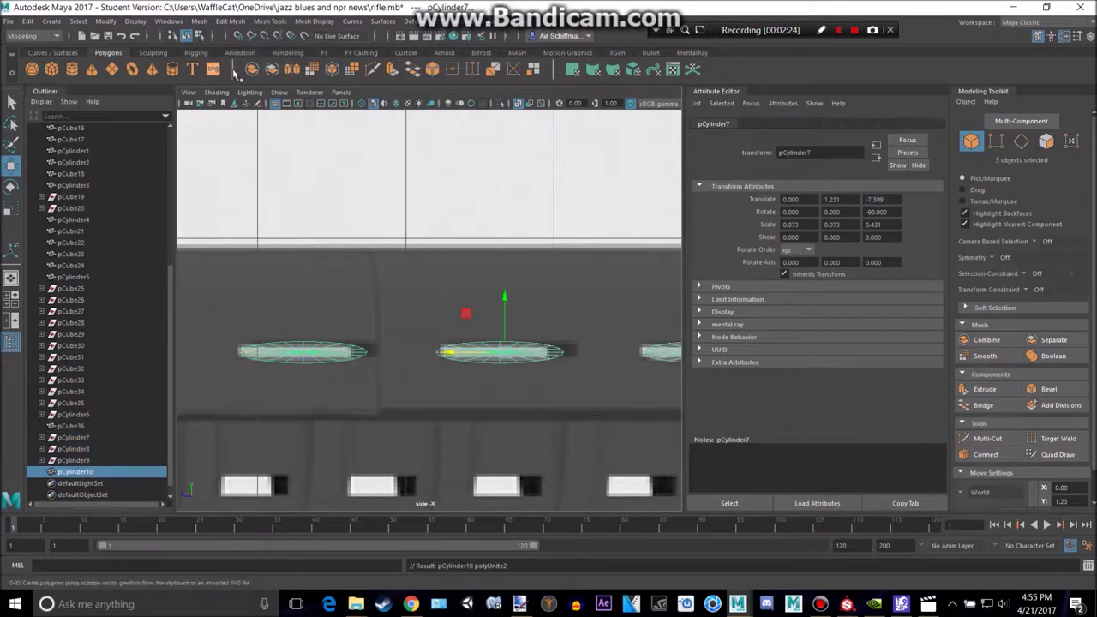
# Lengthen the three original slot cylinders together across the handguard to a Y scale of 0.732.
pyautogui.press('space')
pyautogui.press('space')
pyautogui.click(420, 321)
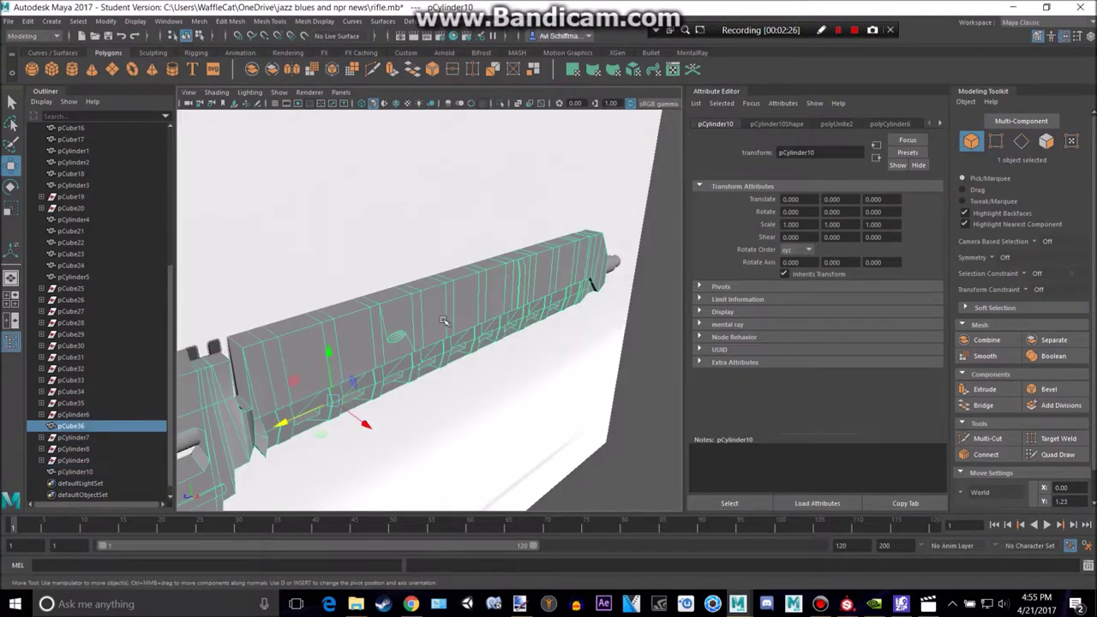
pyautogui.press('f')
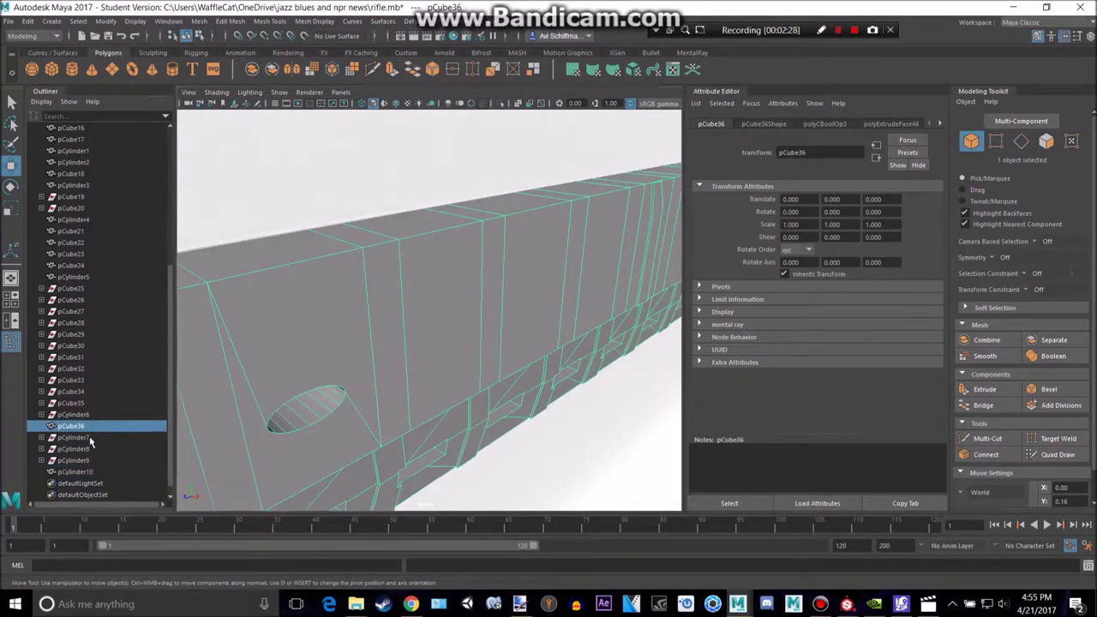
pyautogui.click(91, 438)
pyautogui.keyDown('shift'); pyautogui.click(74, 460); pyautogui.keyUp('shift')
pyautogui.press('r')
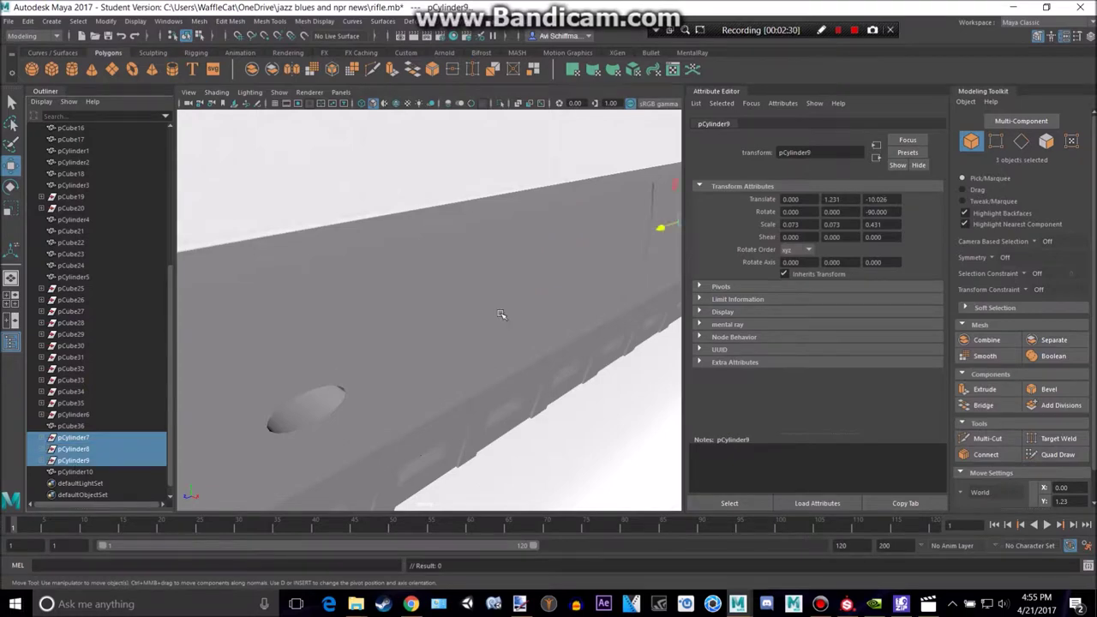
pyautogui.press('f')
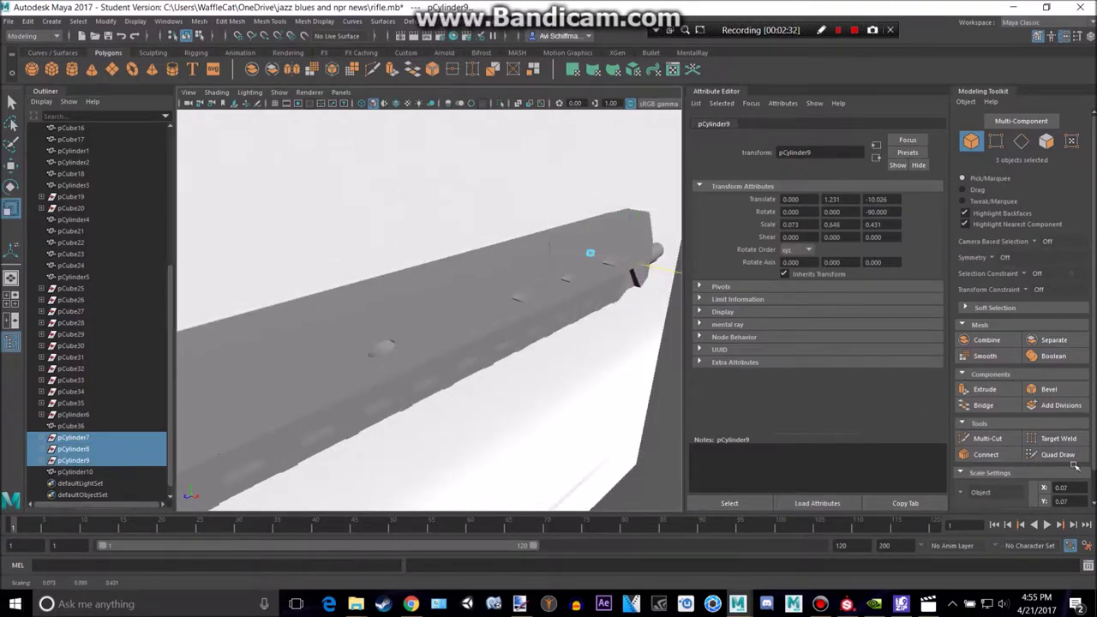
pyautogui.moveTo(1094, 478); pyautogui.dragTo(1088, 476)
# Subtract the combined slot cylinders from the handguard with a Boolean Difference and clear the selection.
pyautogui.click(446, 281)
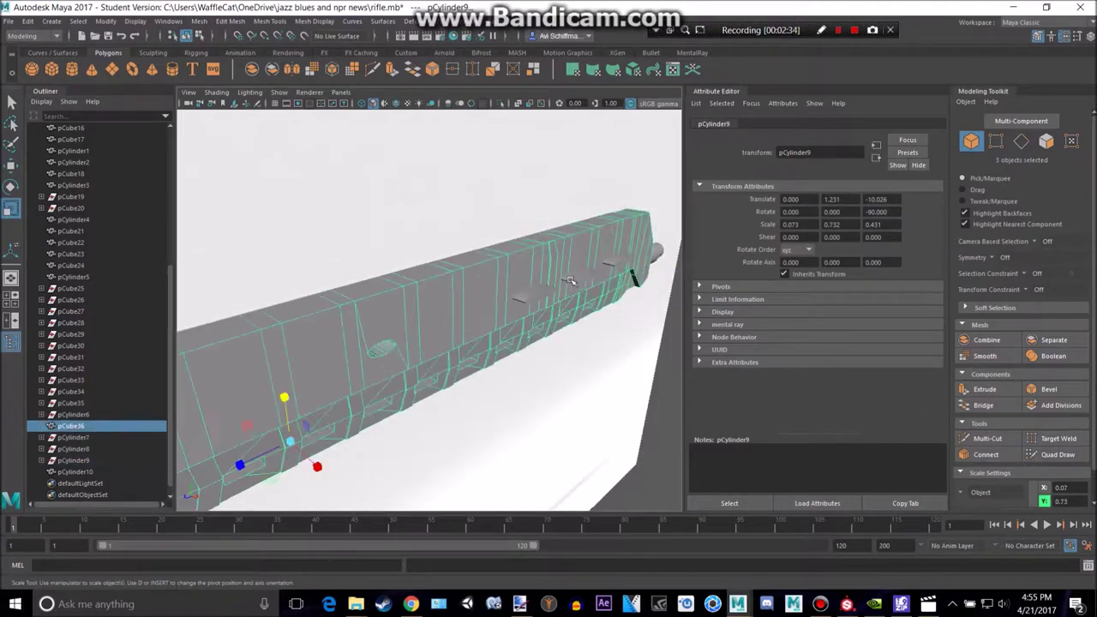
pyautogui.scroll(5, 580, 287)
pyautogui.keyDown('alt'); pyautogui.moveTo(580, 287); pyautogui.dragTo(422, 318, button='middle'); pyautogui.keyUp('alt')
pyautogui.keyDown('shift'); pyautogui.click(527, 303); pyautogui.keyUp('shift')
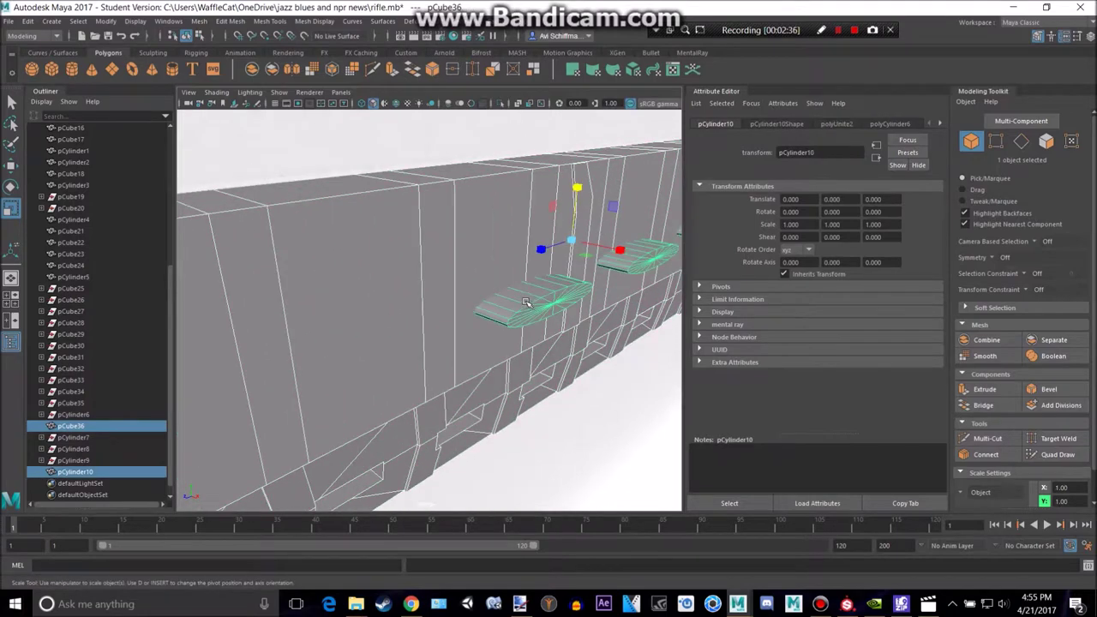
pyautogui.scroll(-2, 527, 303)
pyautogui.click(204, 24)
pyautogui.moveTo(243, 54)
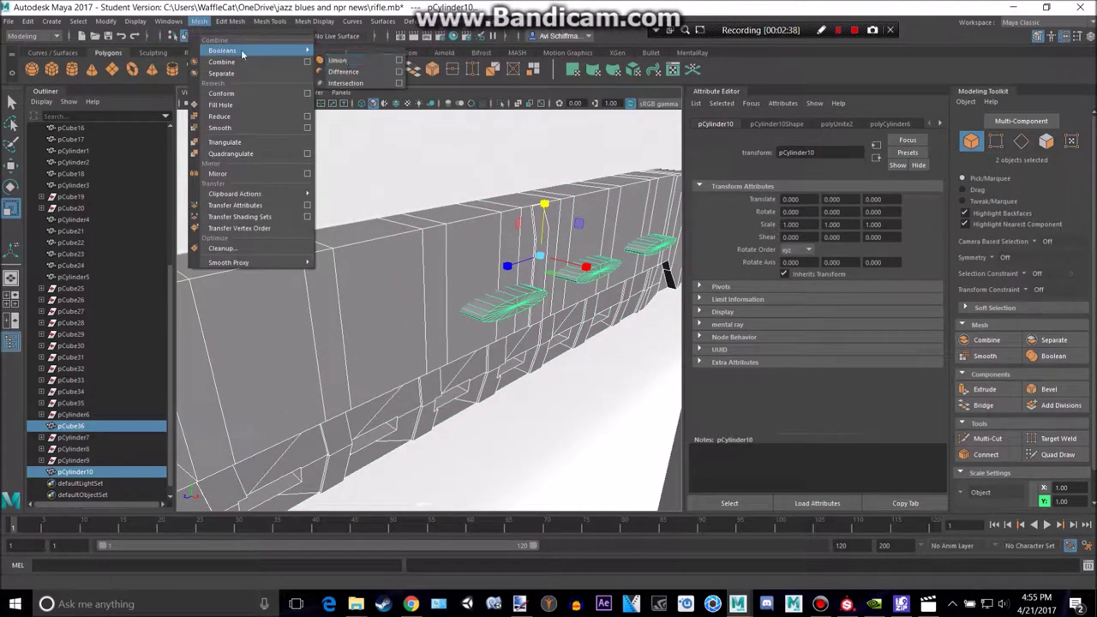
pyautogui.click(363, 72)
pyautogui.scroll(-6, 438, 209)
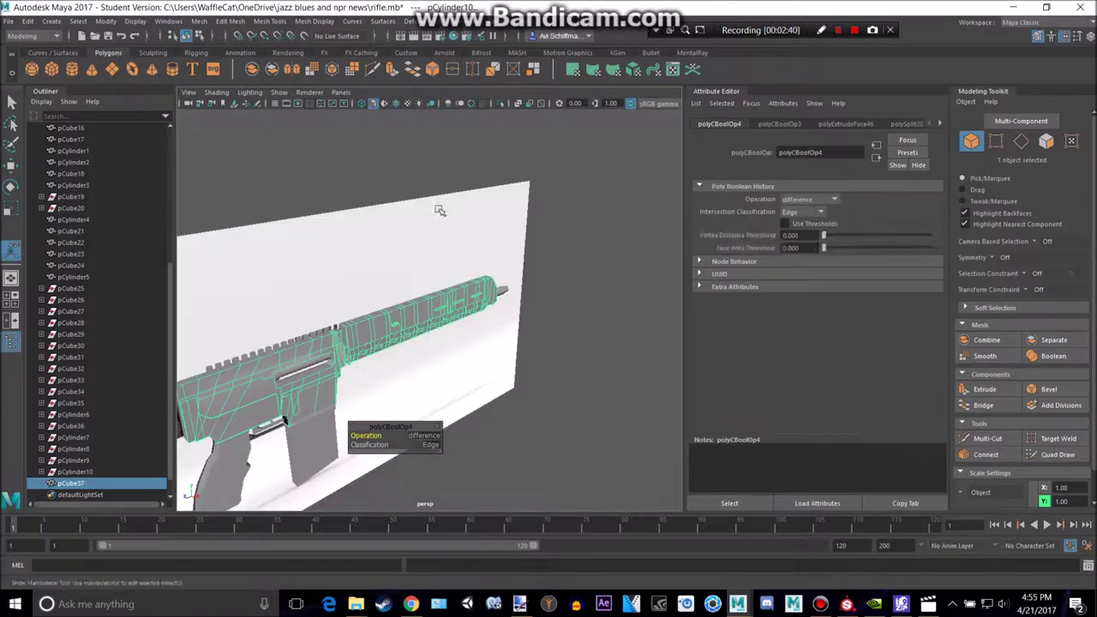
pyautogui.click(579, 204)
# Hide the reference image plane in the perspective view.
pyautogui.keyDown('alt'); pyautogui.moveTo(571, 310); pyautogui.dragTo(533, 288); pyautogui.keyUp('alt')
pyautogui.click(498, 244)
pyautogui.hotkey('ctrl', 'h')
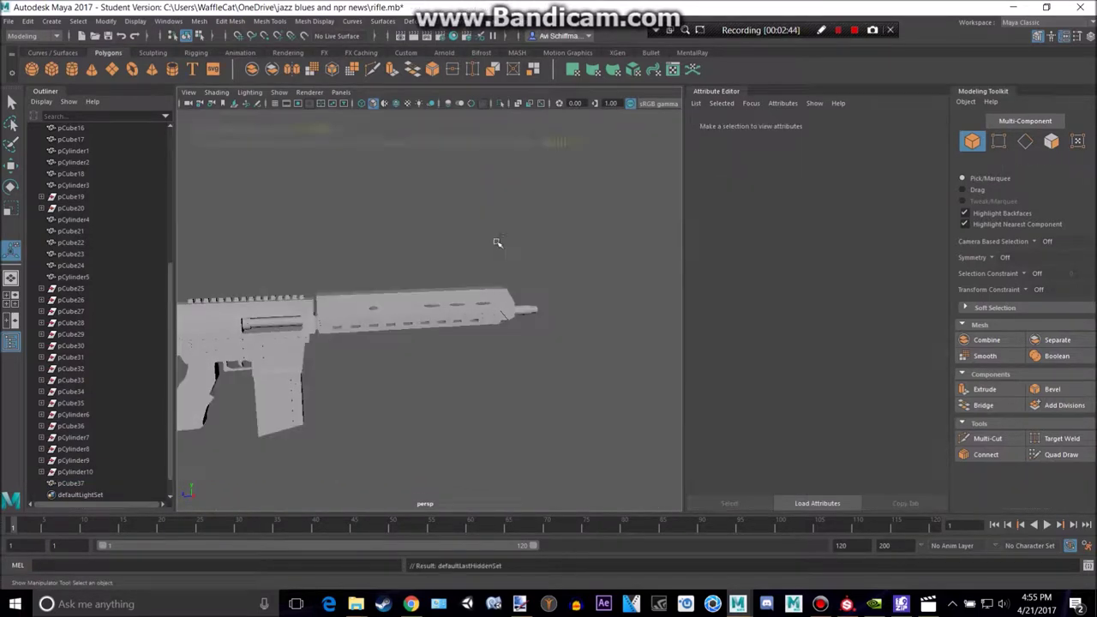
# Examine the rifle model from several angles and compare it with the reference picture in the browser.
pyautogui.keyDown('alt'); pyautogui.moveTo(383, 268); pyautogui.dragTo(390, 216); pyautogui.keyUp('alt')
pyautogui.hotkey('alt', 'Tab')
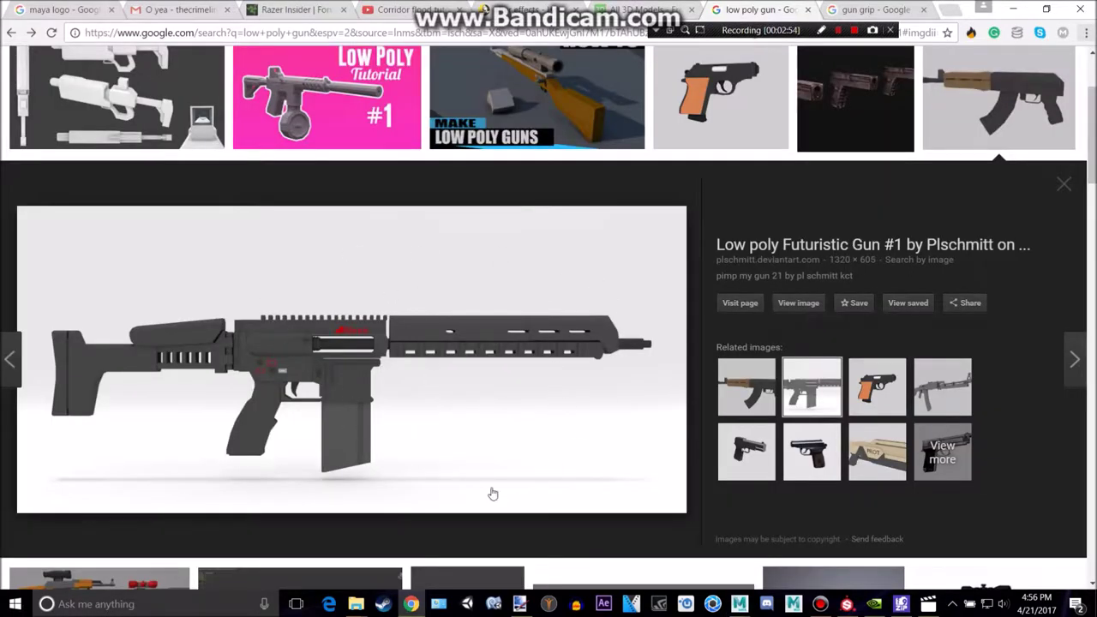
pyautogui.hotkey('alt', 'Tab')
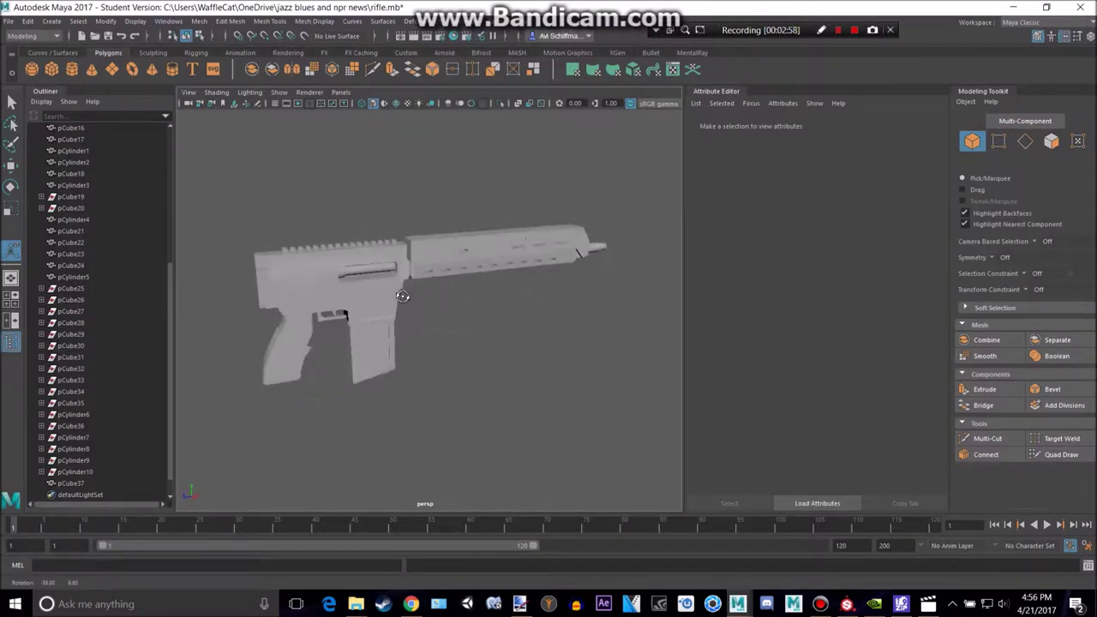
pyautogui.keyDown('alt'); pyautogui.moveTo(410, 228); pyautogui.dragTo(343, 290); pyautogui.keyUp('alt')
pyautogui.scroll(7, 347, 269)
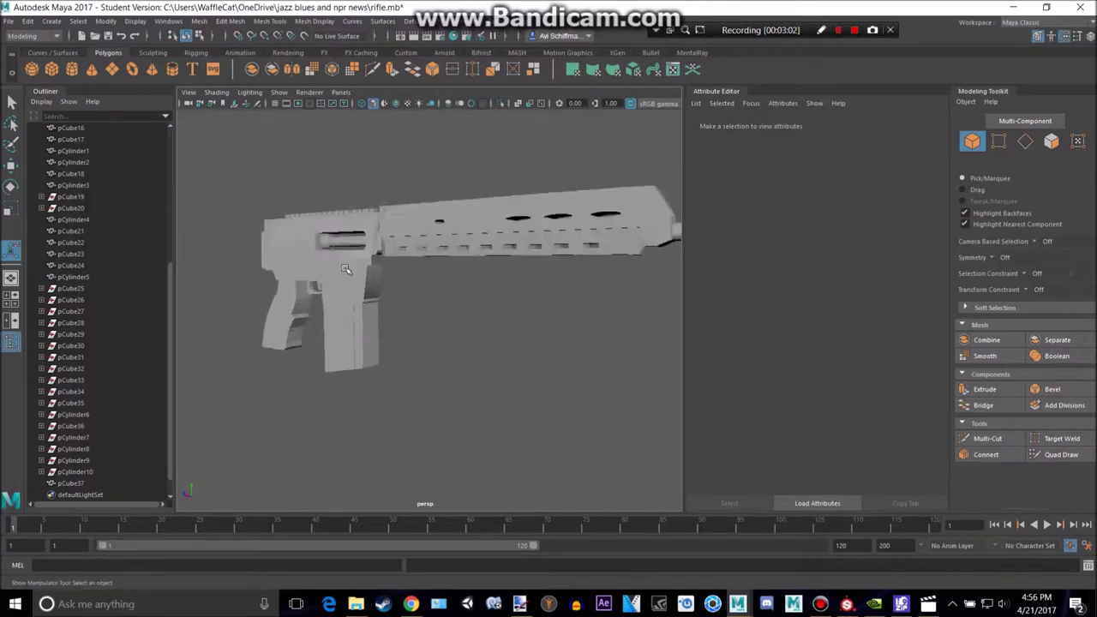
pyautogui.keyDown('alt'); pyautogui.moveTo(299, 228); pyautogui.dragTo(399, 267); pyautogui.keyUp('alt')
pyautogui.scroll(-7, 330, 257)
pyautogui.scroll(4, 346, 282)
pyautogui.scroll(-8, 398, 267)
pyautogui.scroll(6, 394, 267)
pyautogui.keyDown('alt'); pyautogui.moveTo(388, 269); pyautogui.dragTo(579, 283, button='middle'); pyautogui.keyUp('alt')
pyautogui.keyDown('alt'); pyautogui.moveTo(347, 276); pyautogui.dragTo(417, 289); pyautogui.keyUp('alt')
# Show the reference image plane again in the side view and frame the rifle's stock.
pyautogui.press('space')
pyautogui.press('space')
pyautogui.scroll(-6, 434, 385)
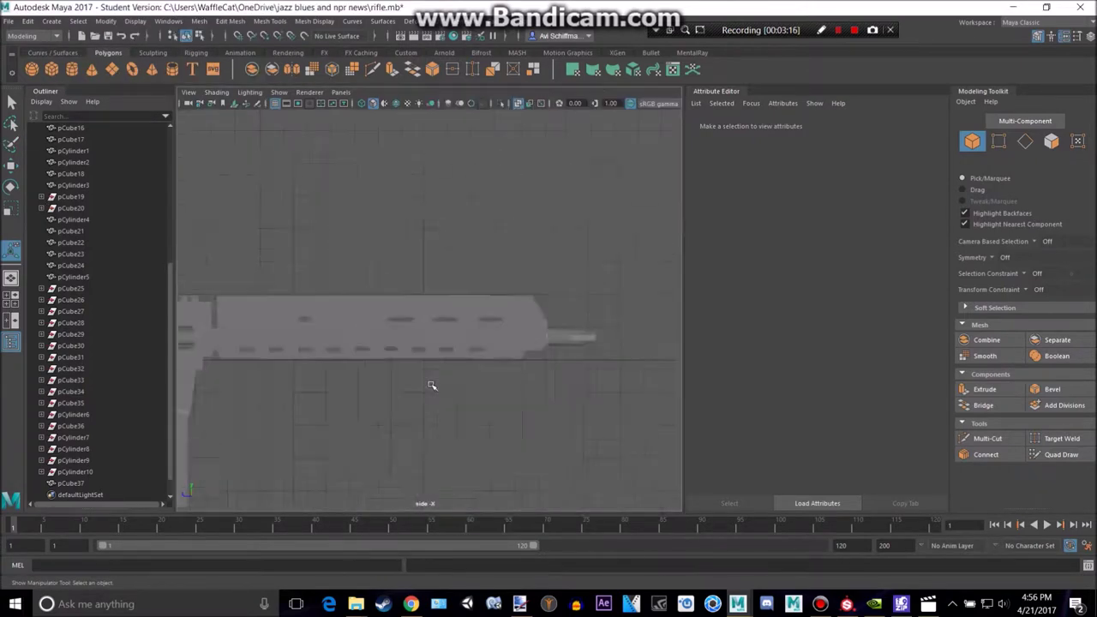
pyautogui.scroll(3, 344, 382)
pyautogui.scroll(-5, 274, 369)
pyautogui.keyDown('alt'); pyautogui.moveTo(273, 369); pyautogui.dragTo(580, 307, button='middle'); pyautogui.keyUp('alt')
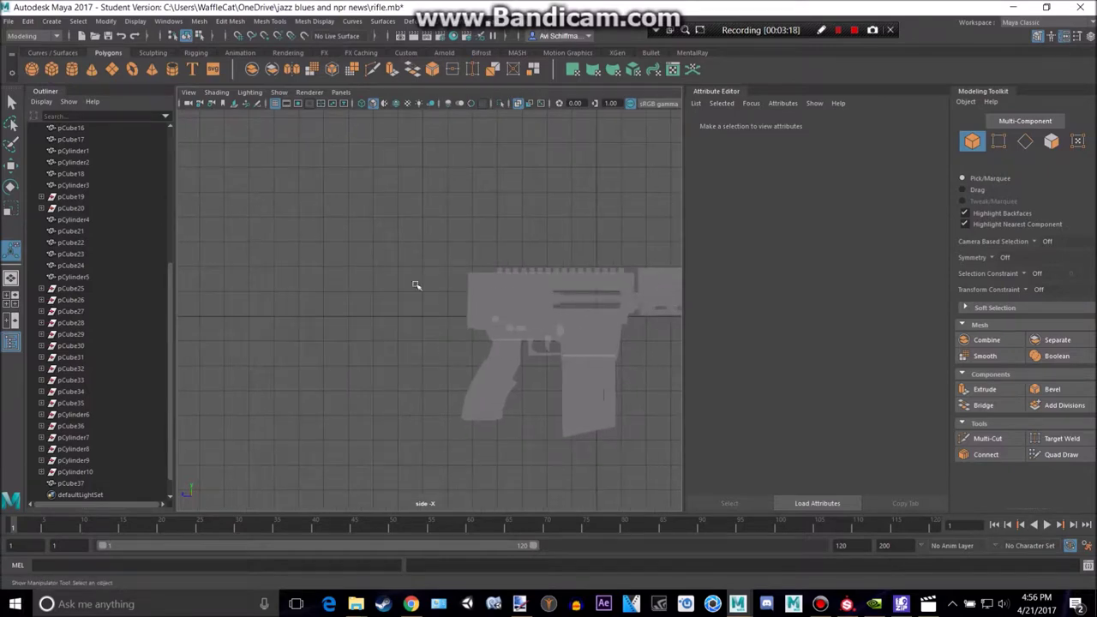
pyautogui.scroll(4, 417, 285)
pyautogui.scroll(7, 77, 139)
pyautogui.click(80, 175)
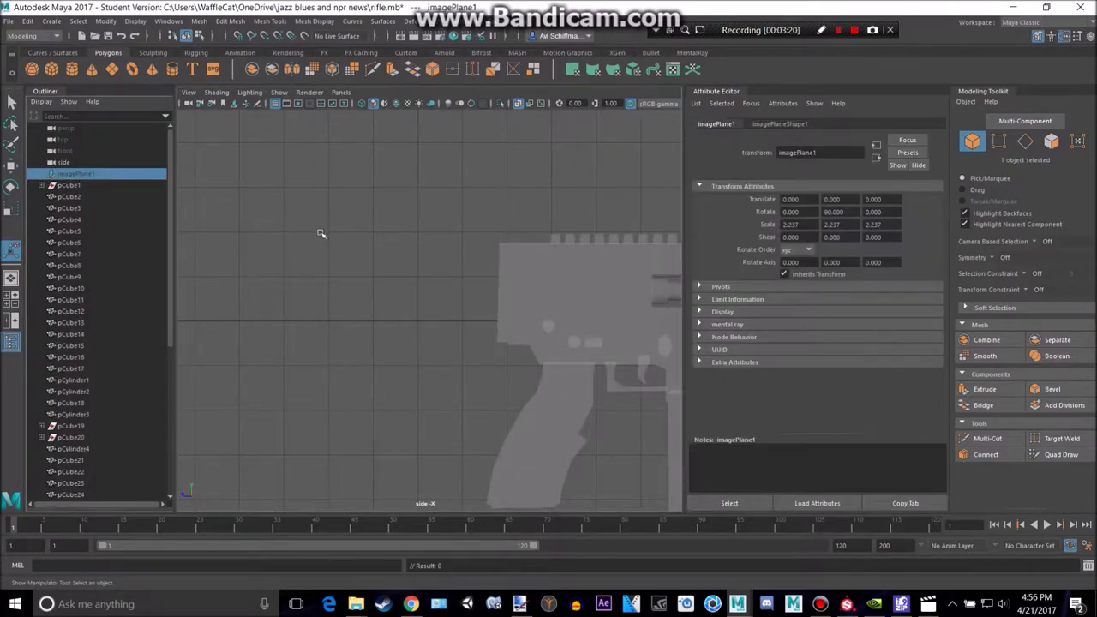
pyautogui.hotkey('shift', 'h')
pyautogui.scroll(5, 414, 284)
pyautogui.keyDown('alt'); pyautogui.moveTo(533, 301); pyautogui.dragTo(757, 337, button='middle'); pyautogui.keyUp('alt')
pyautogui.scroll(-3, 460, 326)
pyautogui.keyDown('alt'); pyautogui.moveTo(499, 321); pyautogui.dragTo(509, 249, button='middle'); pyautogui.keyUp('alt')
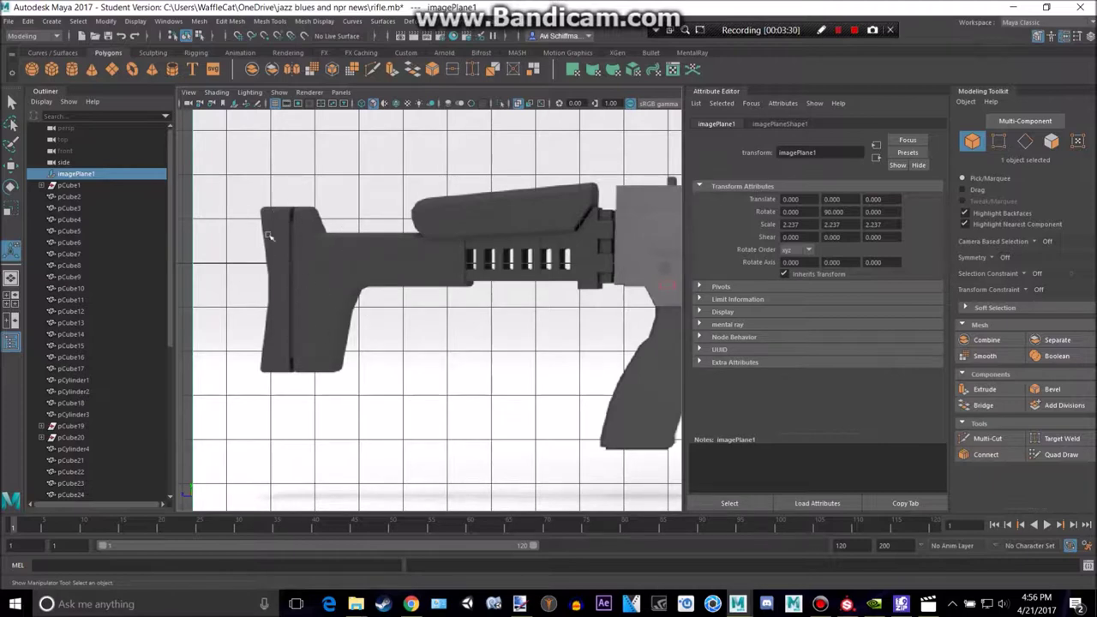
# Create a polygon cube and move it over the rear of the stock at Y 0.360, Z 12.314.
pyautogui.scroll(-5, 404, 308)
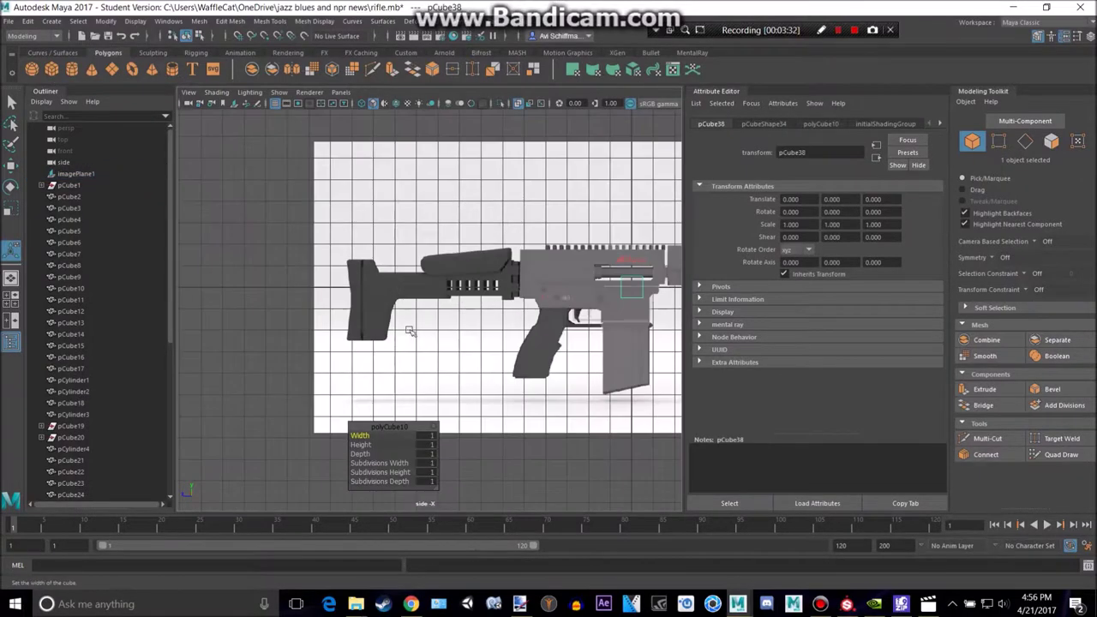
pyautogui.press('w')
pyautogui.scroll(5, 519, 335)
pyautogui.scroll(-6, 519, 335)
pyautogui.moveTo(611, 288); pyautogui.dragTo(375, 282)
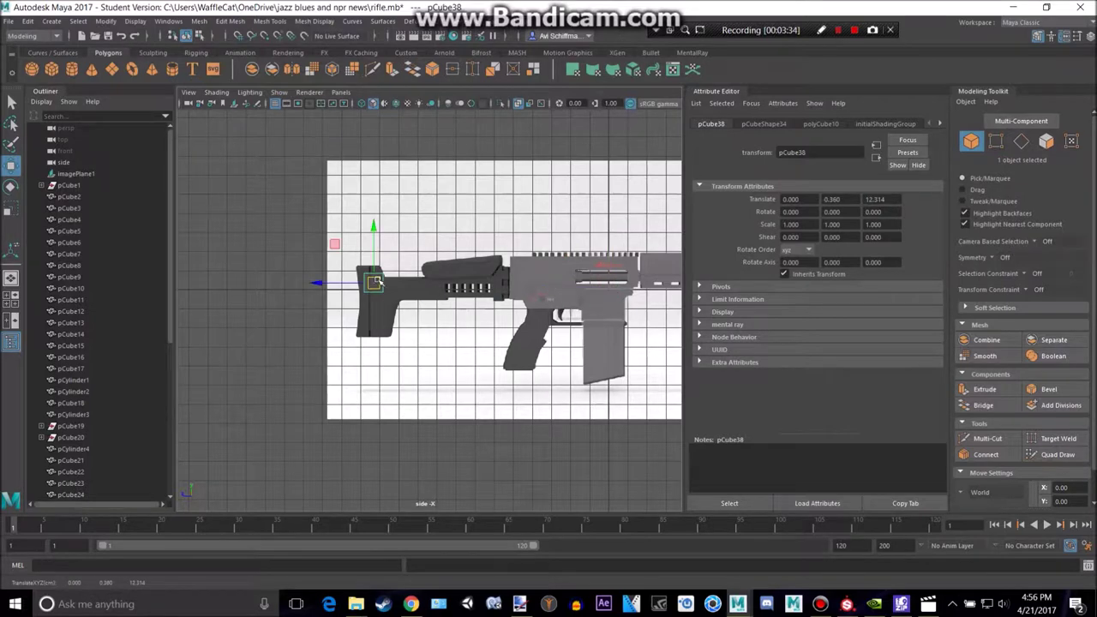
# Move the cube to the front of the butt, where it meets the stock arm, at Y 0.090, Z 11.353.
pyautogui.press('f')
pyautogui.scroll(-9, 417, 302)
pyautogui.scroll(3, 413, 300)
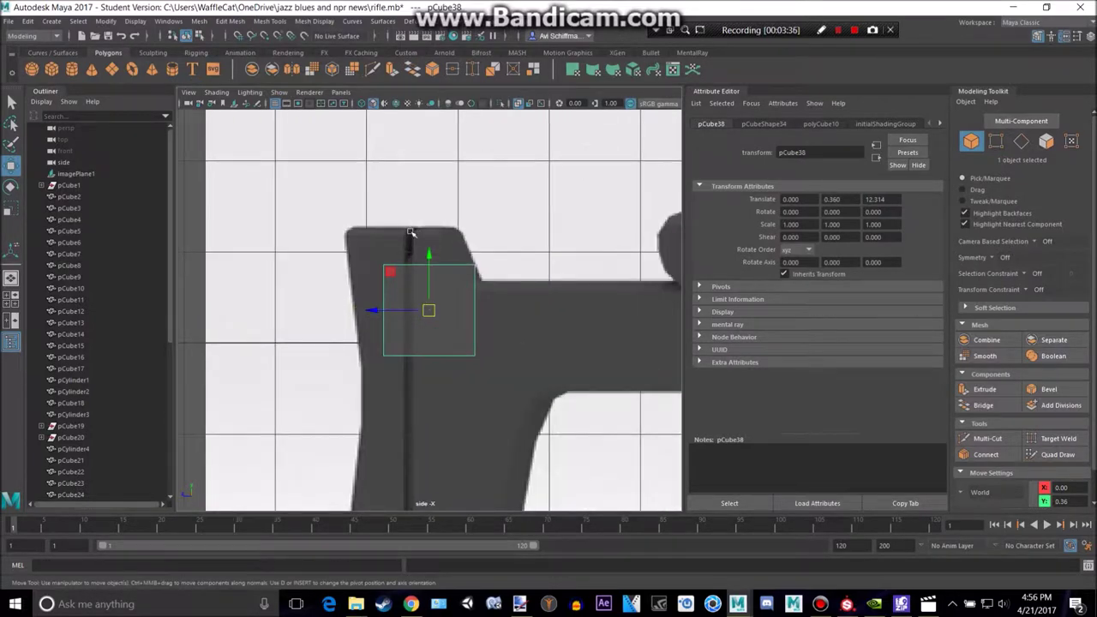
pyautogui.keyDown('alt'); pyautogui.moveTo(546, 343); pyautogui.dragTo(507, 265, button='middle'); pyautogui.keyUp('alt')
pyautogui.moveTo(393, 233); pyautogui.dragTo(530, 282)
pyautogui.keyDown('alt'); pyautogui.moveTo(547, 283); pyautogui.dragTo(400, 286, button='middle'); pyautogui.keyUp('alt')
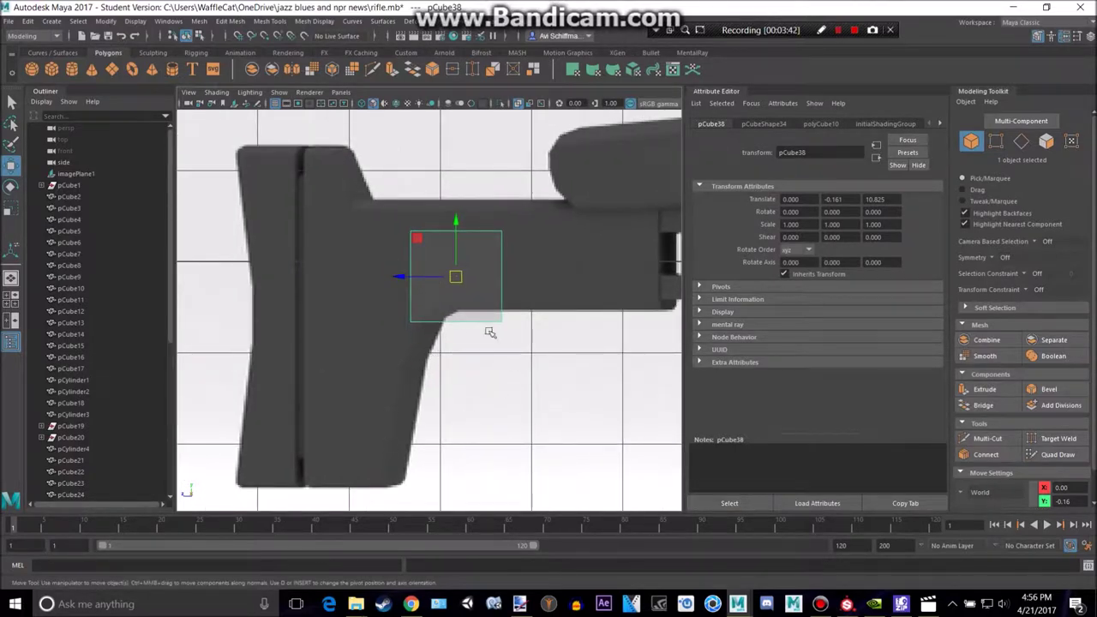
pyautogui.moveTo(444, 277); pyautogui.dragTo(407, 253)
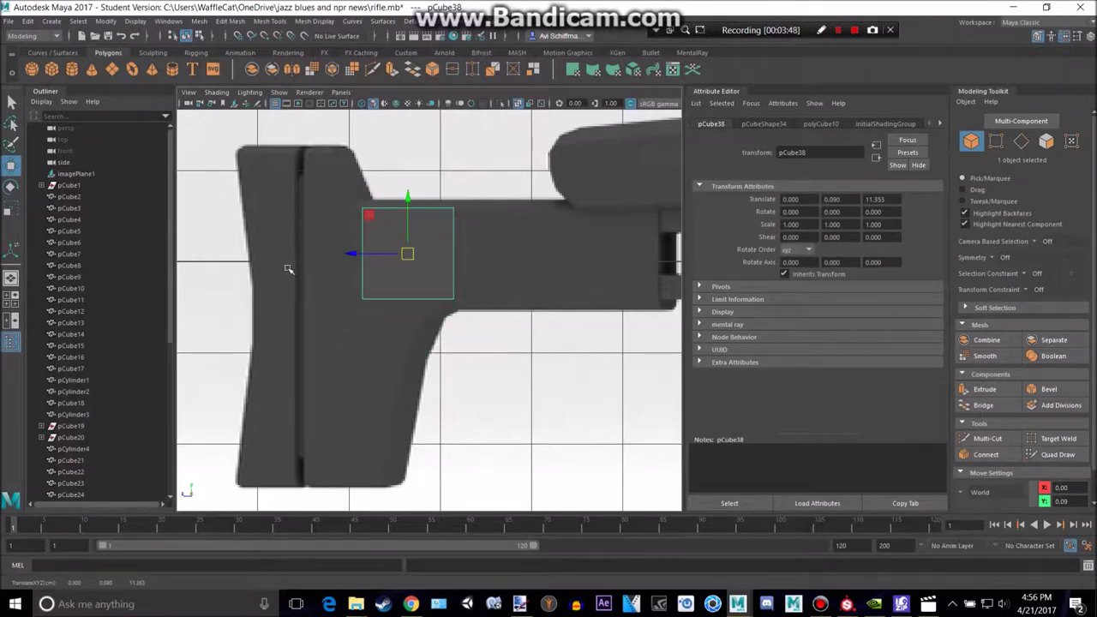
# Move the cube onto the upper end of the butt at Y 0.742, Z 12.501.
pyautogui.scroll(3, 374, 319)
pyautogui.scroll(-6, 374, 320)
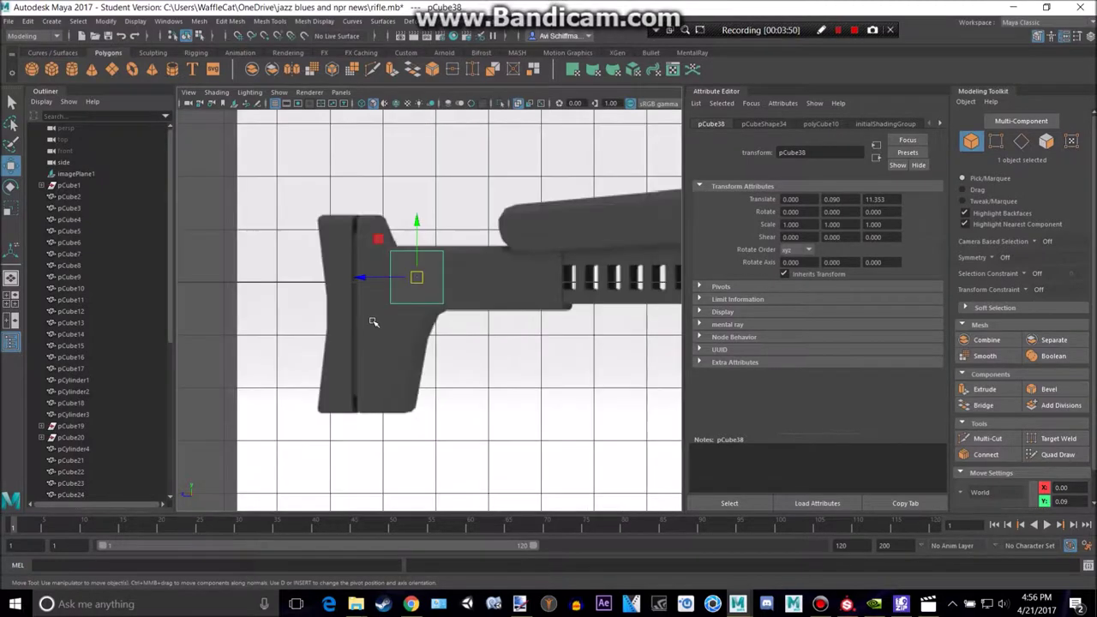
pyautogui.scroll(3, 377, 317)
pyautogui.moveTo(411, 260); pyautogui.dragTo(311, 253)
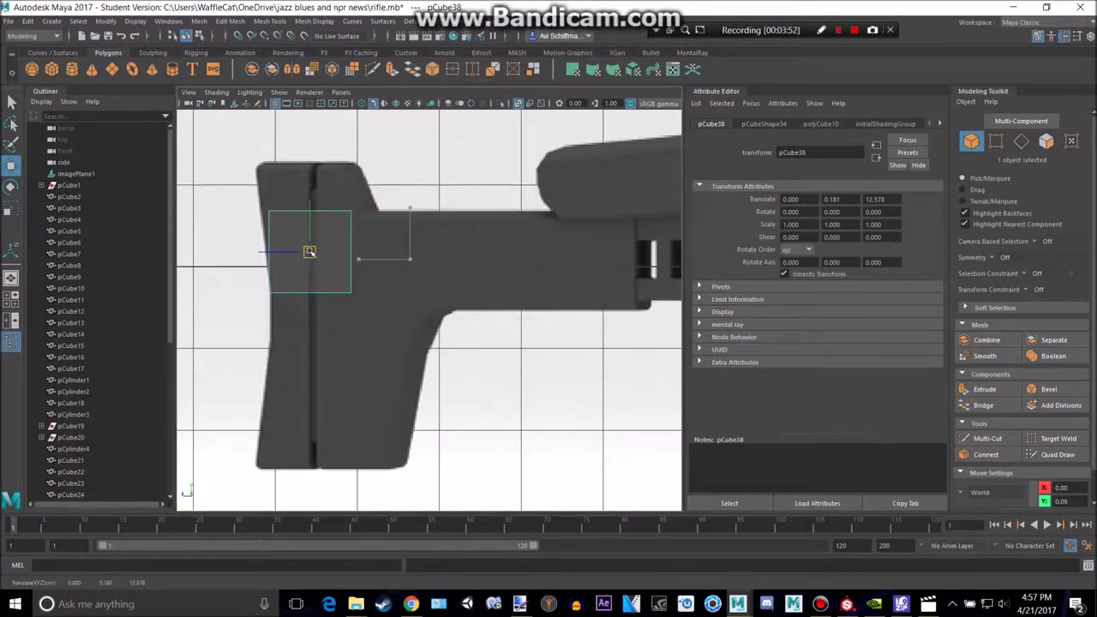
pyautogui.scroll(2, 311, 255)
pyautogui.keyDown('alt'); pyautogui.moveTo(311, 254); pyautogui.dragTo(358, 301, button='middle'); pyautogui.keyUp('alt')
pyautogui.moveTo(349, 288); pyautogui.dragTo(363, 233)
pyautogui.scroll(2, 351, 294)
pyautogui.keyDown('alt'); pyautogui.moveTo(375, 308); pyautogui.dragTo(431, 337, button='middle'); pyautogui.keyUp('alt')
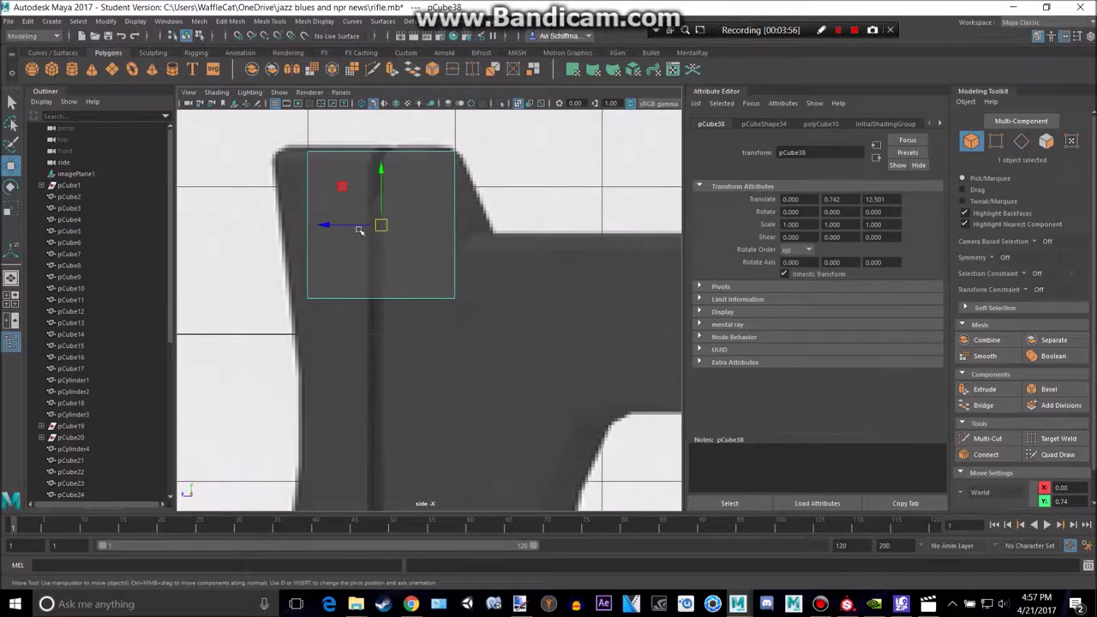
# Rotate the cube about 7 degrees in X and move its corner vertices to fit the outline of the butt's upper end.
pyautogui.press('e')
pyautogui.moveTo(327, 203); pyautogui.dragTo(324, 210)
pyautogui.rightClick(312, 175)
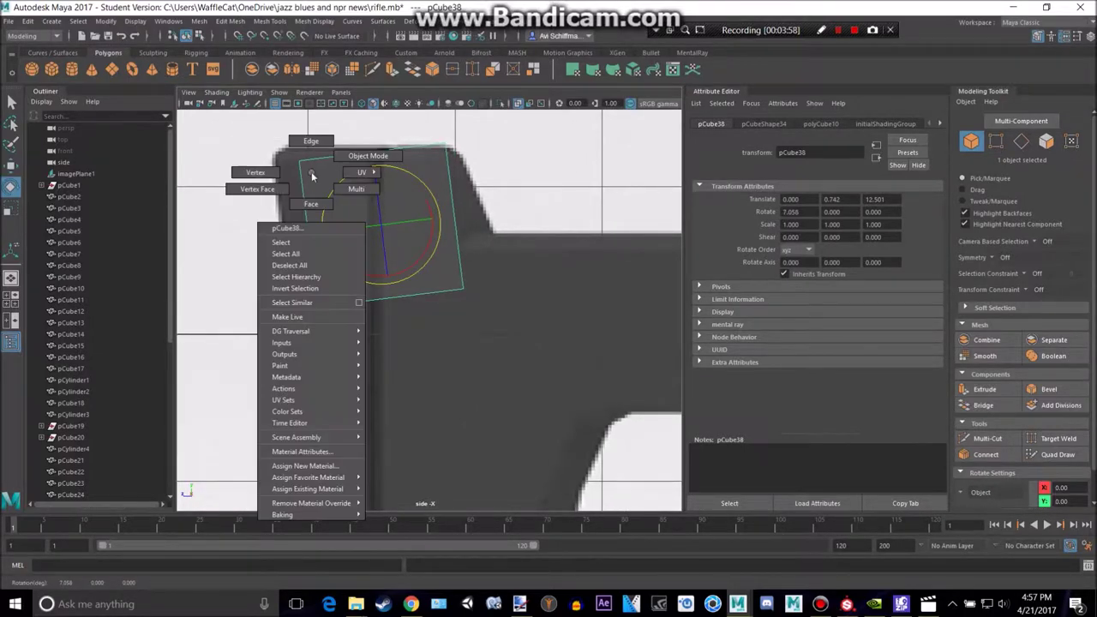
pyautogui.moveTo(281, 171); pyautogui.dragTo(276, 171, button='right')
pyautogui.press('w')
pyautogui.moveTo(287, 146)
pyautogui.mouseDown()
pyautogui.moveTo(314, 177)
pyautogui.moveTo(277, 153)
pyautogui.mouseUp()
pyautogui.moveTo(410, 132); pyautogui.dragTo(468, 168)
pyautogui.moveTo(446, 144); pyautogui.dragTo(454, 146)
pyautogui.moveTo(448, 274); pyautogui.dragTo(493, 232)
pyautogui.moveTo(303, 293); pyautogui.dragTo(281, 230)
# Try to move the fitted block's bottom face down along the butt in the side view.
pyautogui.keyDown('alt'); pyautogui.moveTo(460, 314); pyautogui.dragTo(409, 162); pyautogui.keyUp('alt')
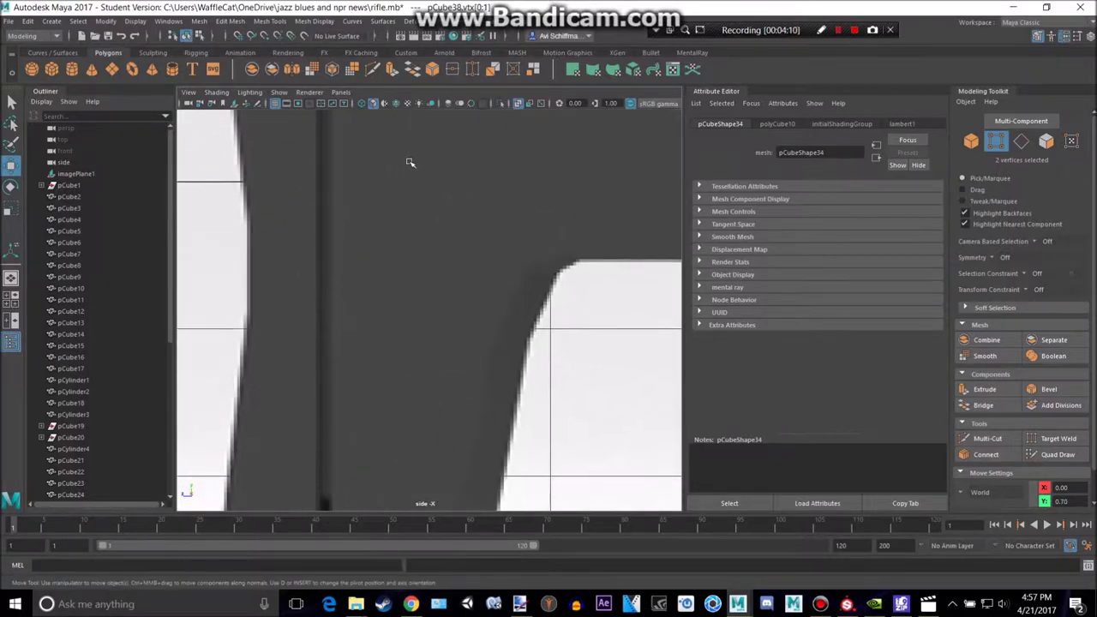
pyautogui.scroll(-5, 434, 241)
pyautogui.scroll(3, 428, 243)
pyautogui.moveTo(352, 132); pyautogui.dragTo(357, 161, button='right')
pyautogui.keyDown('alt'); pyautogui.moveTo(361, 178); pyautogui.dragTo(362, 251, button='middle'); pyautogui.keyUp('alt')
pyautogui.moveTo(283, 213); pyautogui.dragTo(502, 267)
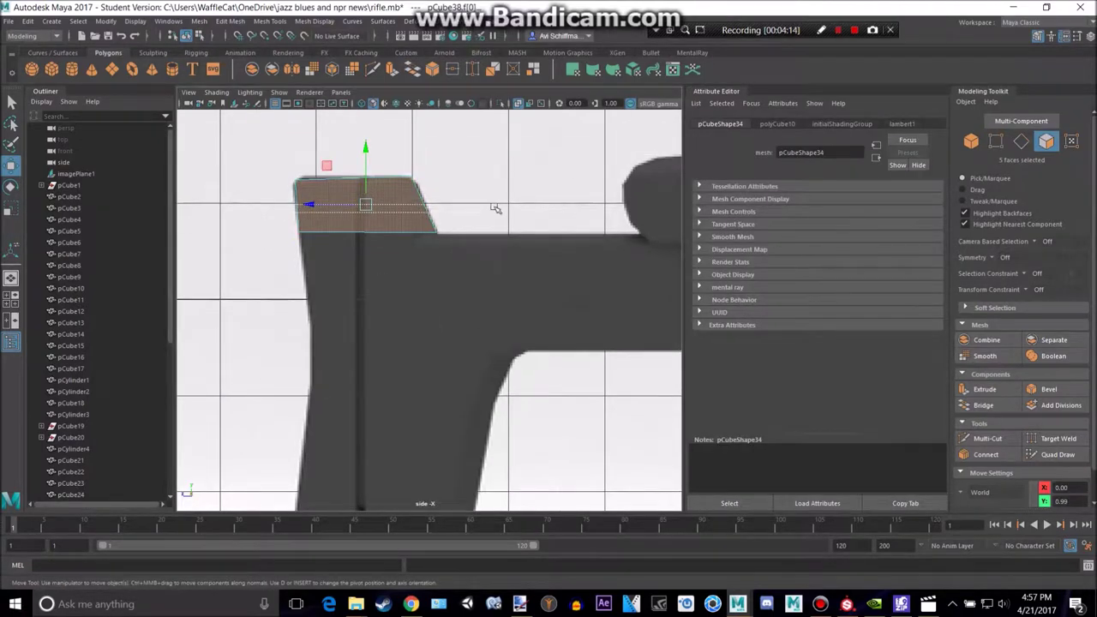
pyautogui.keyDown('ctrl'); pyautogui.moveTo(496, 209); pyautogui.dragTo(497, 213); pyautogui.keyUp('ctrl')
pyautogui.keyDown('alt'); pyautogui.moveTo(468, 340); pyautogui.dragTo(464, 303, button='middle'); pyautogui.keyUp('alt')
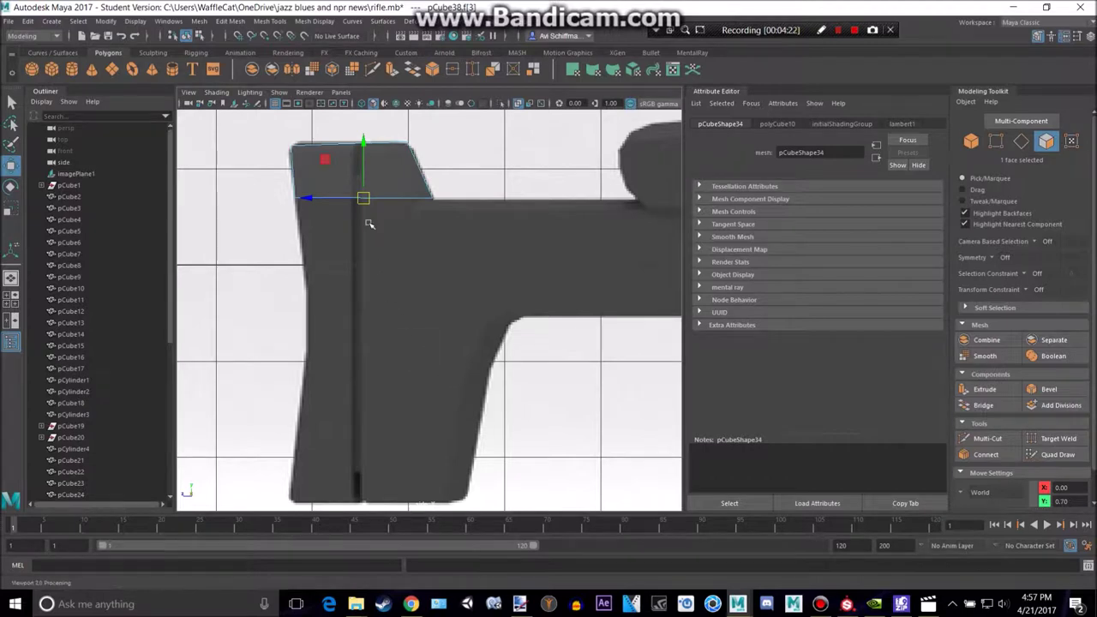
pyautogui.moveTo(364, 198); pyautogui.dragTo(368, 234)
pyautogui.hotkey('ctrl', 'z')
# Pull the overlapping duplicate block up off the butt's upper end and delete it.
pyautogui.press('space')
pyautogui.press('space')
pyautogui.press('f')
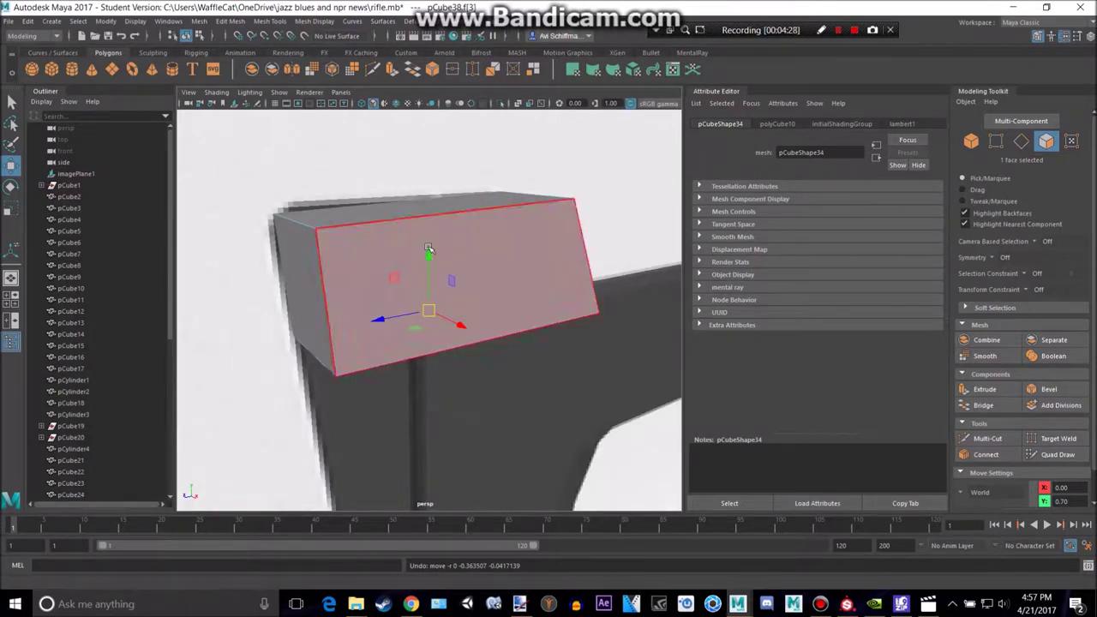
pyautogui.moveTo(425, 254); pyautogui.dragTo(467, 234, button='right')
pyautogui.moveTo(428, 244); pyautogui.dragTo(436, 129)
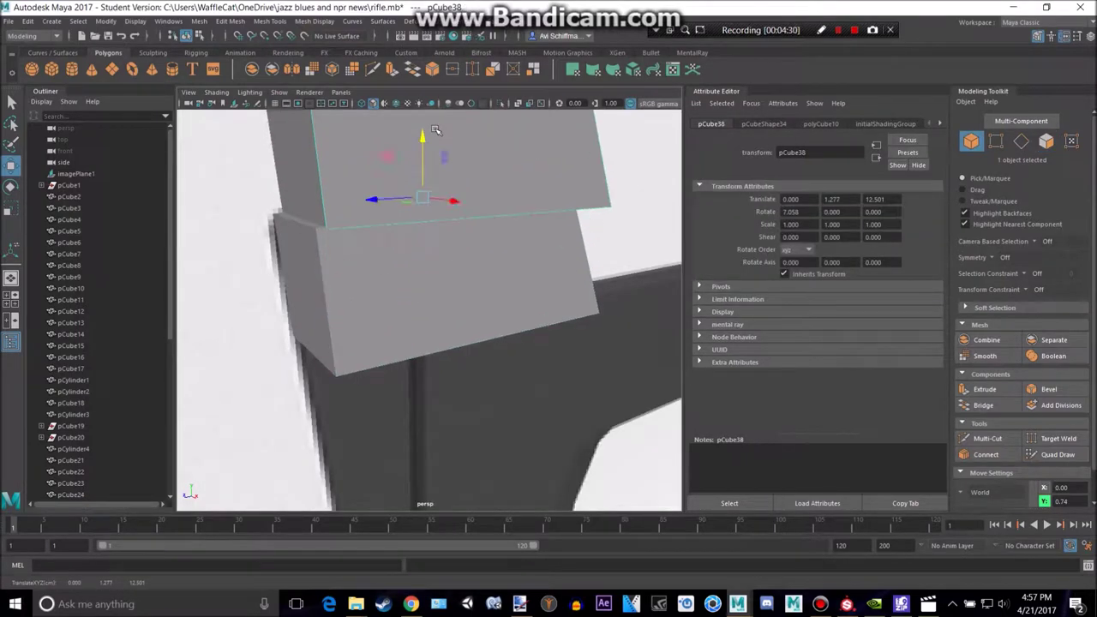
pyautogui.press('Delete')
# Select only the bottom face of the remaining block at the butt's upper end.
pyautogui.click(471, 297)
pyautogui.press('space')
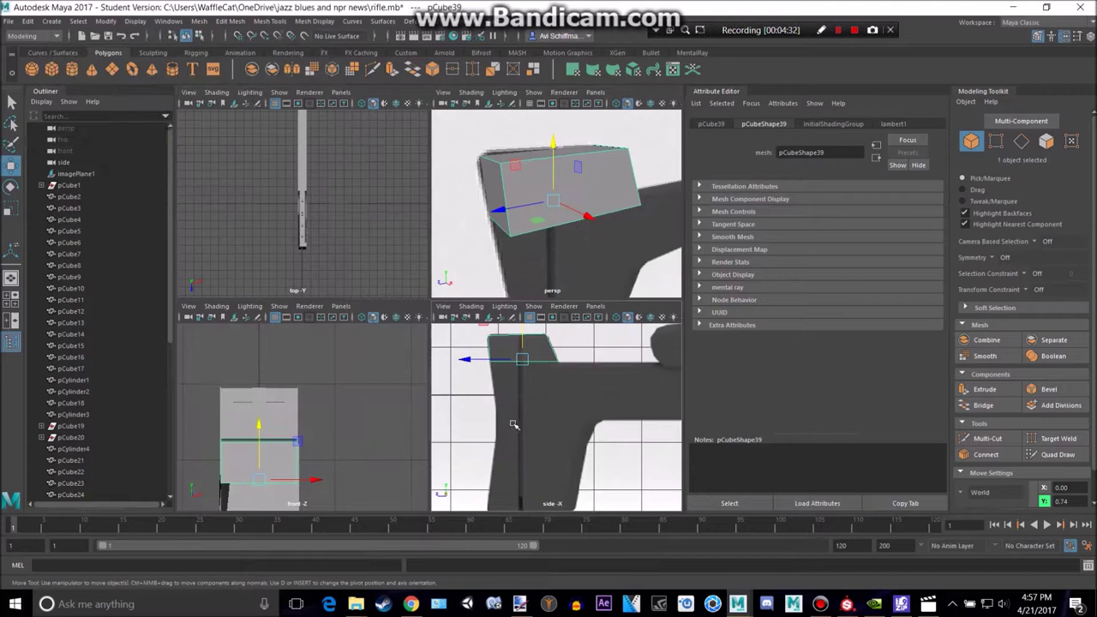
pyautogui.press('space')
pyautogui.moveTo(377, 191); pyautogui.dragTo(378, 220, button='right')
pyautogui.moveTo(269, 163); pyautogui.dragTo(539, 228)
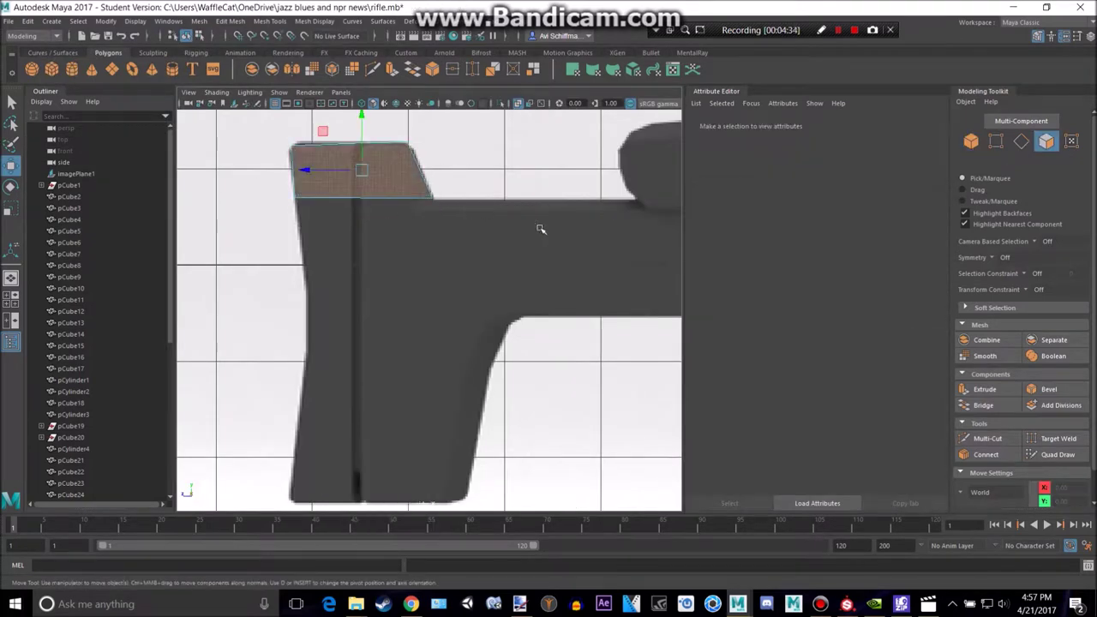
pyautogui.keyDown('ctrl'); pyautogui.moveTo(269, 176); pyautogui.dragTo(486, 183); pyautogui.keyUp('ctrl')
pyautogui.scroll(-8, 586, 281)
pyautogui.keyDown('alt'); pyautogui.moveTo(585, 281); pyautogui.dragTo(459, 244, button='middle'); pyautogui.keyUp('alt')
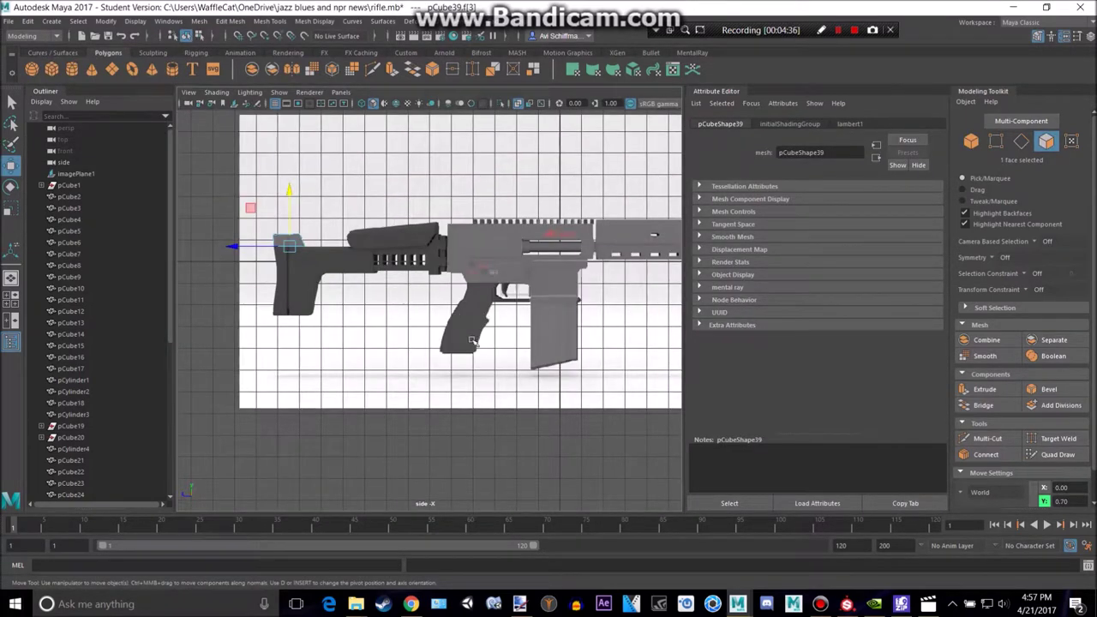
pyautogui.scroll(5, 308, 285)
pyautogui.scroll(3, 435, 291)
pyautogui.keyDown('alt'); pyautogui.moveTo(447, 268); pyautogui.dragTo(445, 300, button='middle'); pyautogui.keyUp('alt')
# Try to stretch the block downward by moving its selected bottom face without extruding it.
pyautogui.moveTo(449, 248); pyautogui.dragTo(461, 370)
pyautogui.keyDown('alt'); pyautogui.moveTo(486, 370); pyautogui.dragTo(491, 305, button='middle'); pyautogui.keyUp('alt')
pyautogui.hotkey('ctrl', 'z')
# Extrude the block's bottom face down 0.498, following the rear outline of the butt.
pyautogui.hotkey('ctrl', 'e')
pyautogui.moveTo(463, 213); pyautogui.dragTo(479, 282)
pyautogui.keyDown('alt'); pyautogui.moveTo(359, 299); pyautogui.dragTo(327, 199, button='middle'); pyautogui.keyUp('alt')
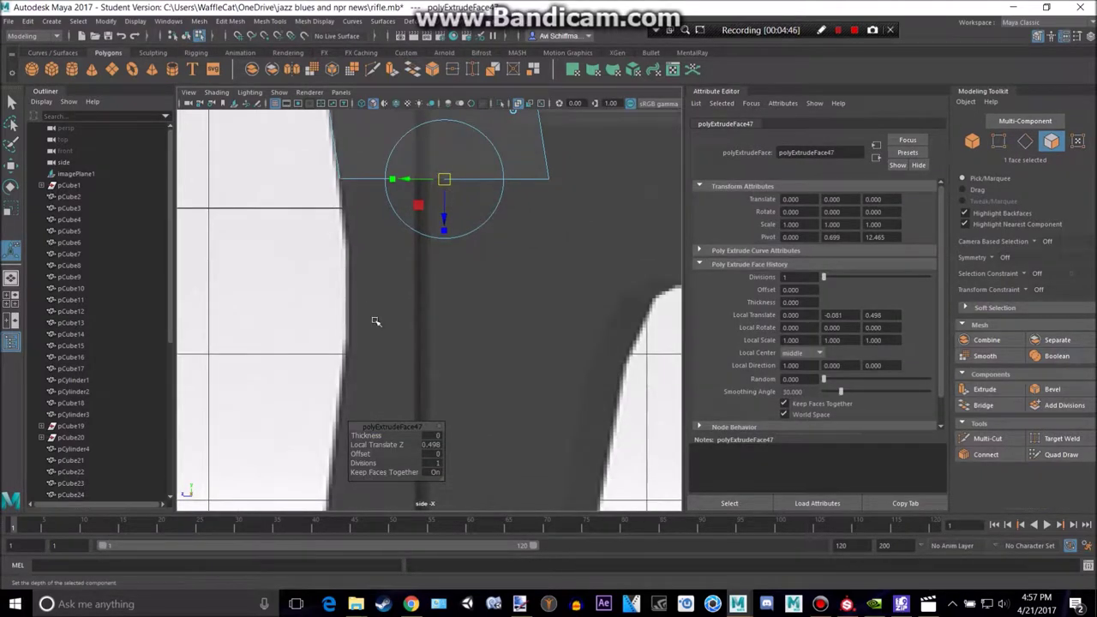
pyautogui.moveTo(444, 180); pyautogui.dragTo(460, 261)
pyautogui.hotkey('ctrl', 'z')
# Extrude the bottom face down in further sections along the rear outline to the lower end of the butt.
pyautogui.hotkey('ctrl', 'e')
pyautogui.keyDown('alt'); pyautogui.moveTo(478, 293); pyautogui.dragTo(467, 193, button='middle'); pyautogui.keyUp('alt')
pyautogui.hotkey('ctrl', 'e')
pyautogui.moveTo(444, 157); pyautogui.dragTo(444, 302)
pyautogui.hotkey('ctrl', 'e')
pyautogui.moveTo(435, 375); pyautogui.dragTo(434, 384)
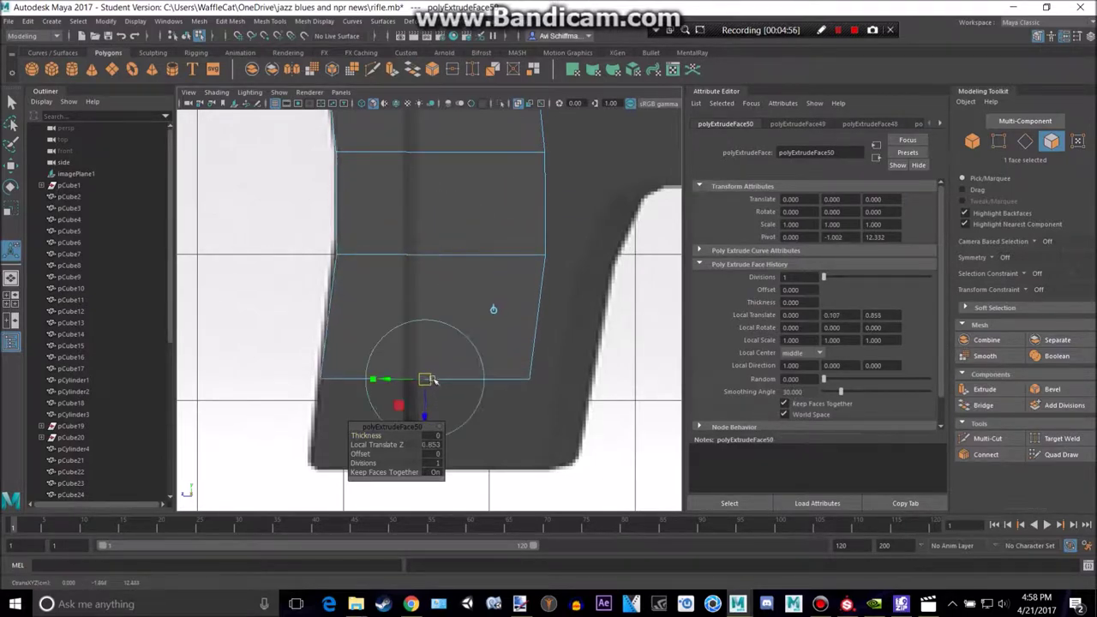
pyautogui.keyDown('alt'); pyautogui.moveTo(437, 382); pyautogui.dragTo(409, 238, button='middle'); pyautogui.keyUp('alt')
pyautogui.hotkey('ctrl', 'e')
pyautogui.moveTo(402, 240); pyautogui.dragTo(397, 334)
# Move the front vertex pairs of the extruded sections onto the butt's front outline, up to the underside of the stock arm.
pyautogui.moveTo(473, 265); pyautogui.dragTo(419, 267, button='right')
pyautogui.moveTo(469, 302); pyautogui.dragTo(534, 325)
pyautogui.press('w')
pyautogui.moveTo(484, 216); pyautogui.dragTo(555, 316)
pyautogui.keyDown('alt'); pyautogui.moveTo(543, 260); pyautogui.dragTo(510, 419, button='middle'); pyautogui.keyUp('alt')
pyautogui.moveTo(457, 247); pyautogui.dragTo(520, 310)
pyautogui.moveTo(489, 272); pyautogui.dragTo(548, 329)
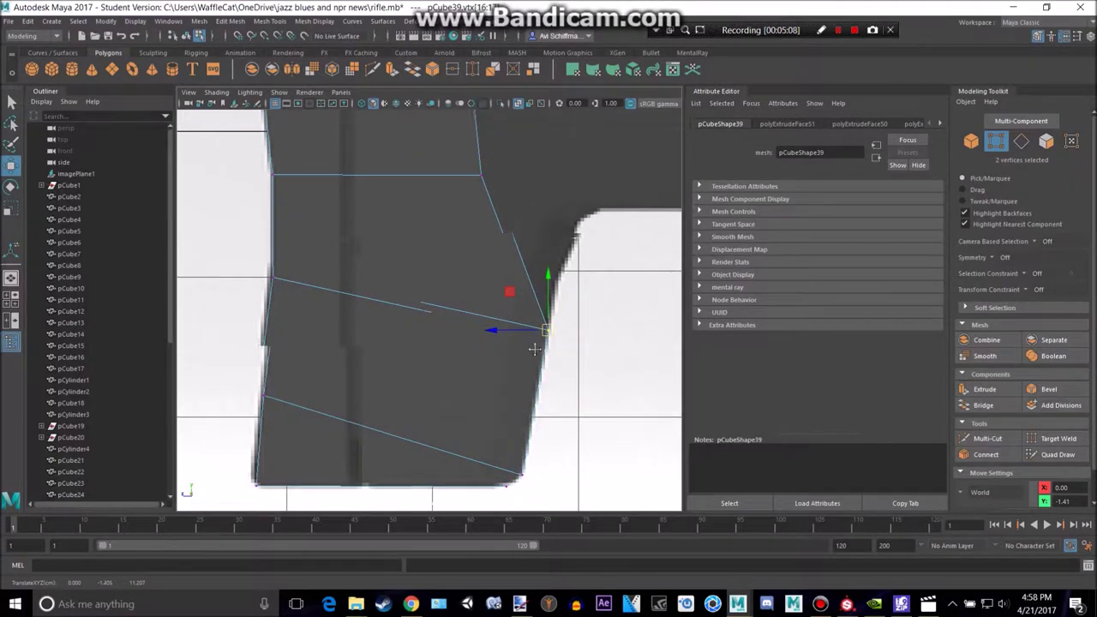
pyautogui.keyDown('alt'); pyautogui.moveTo(563, 315); pyautogui.dragTo(467, 414, button='middle'); pyautogui.keyUp('alt')
pyautogui.moveTo(375, 249); pyautogui.dragTo(466, 360)
pyautogui.moveTo(396, 210); pyautogui.dragTo(501, 312)
pyautogui.keyDown('alt'); pyautogui.moveTo(361, 202); pyautogui.dragTo(402, 329, button='middle'); pyautogui.keyUp('alt')
pyautogui.keyDown('alt'); pyautogui.moveTo(480, 302); pyautogui.dragTo(390, 264, button='middle'); pyautogui.keyUp('alt')
# Select the sloping front face of the butt where it meets the stock arm.
pyautogui.press('space')
pyautogui.press('space')
pyautogui.keyDown('alt'); pyautogui.moveTo(577, 272); pyautogui.dragTo(521, 279); pyautogui.keyUp('alt')
pyautogui.scroll(-4, 559, 361)
pyautogui.keyDown('alt'); pyautogui.moveTo(554, 331); pyautogui.dragTo(409, 309, button='middle'); pyautogui.keyUp('alt')
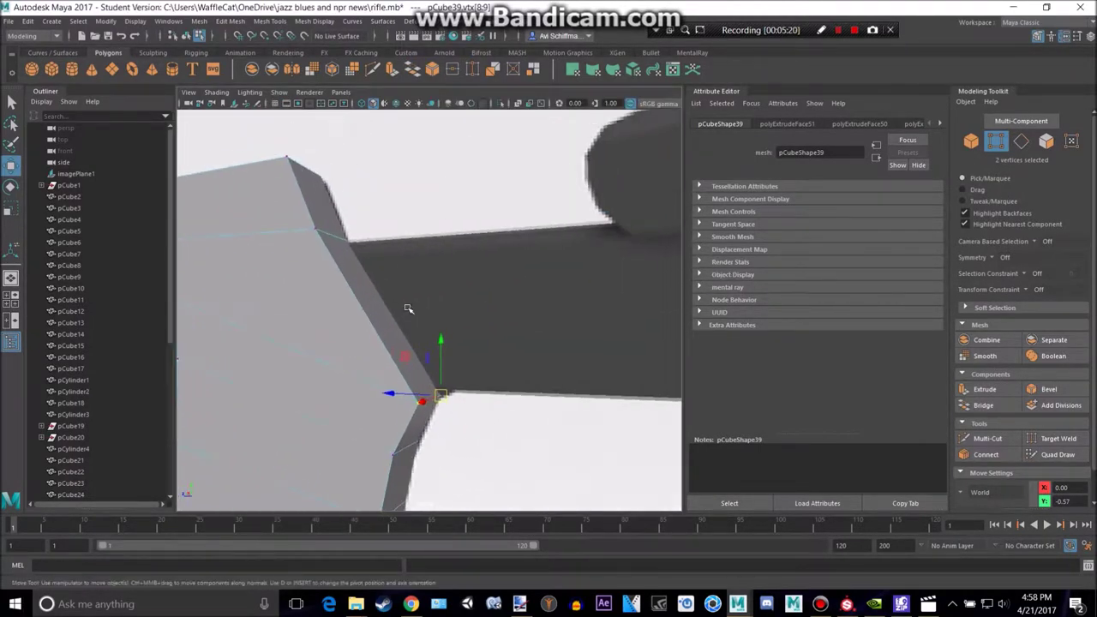
pyautogui.keyDown('alt'); pyautogui.moveTo(391, 312); pyautogui.dragTo(385, 317); pyautogui.keyUp('alt')
pyautogui.moveTo(382, 264); pyautogui.dragTo(388, 307, button='right')
pyautogui.click(373, 315)
pyautogui.press('space')
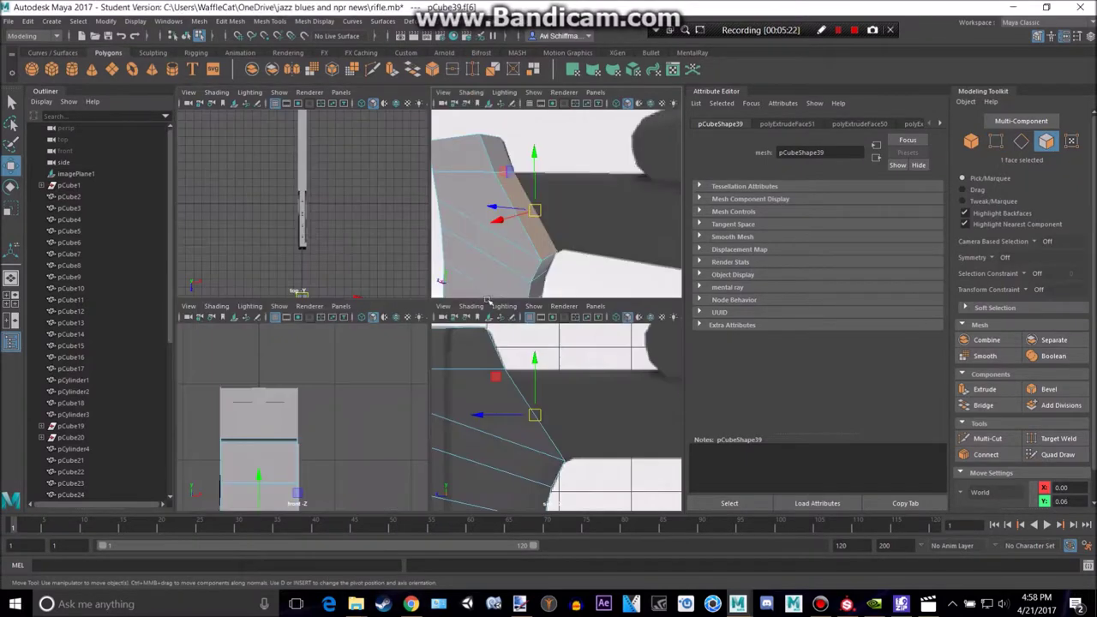
pyautogui.press('space')
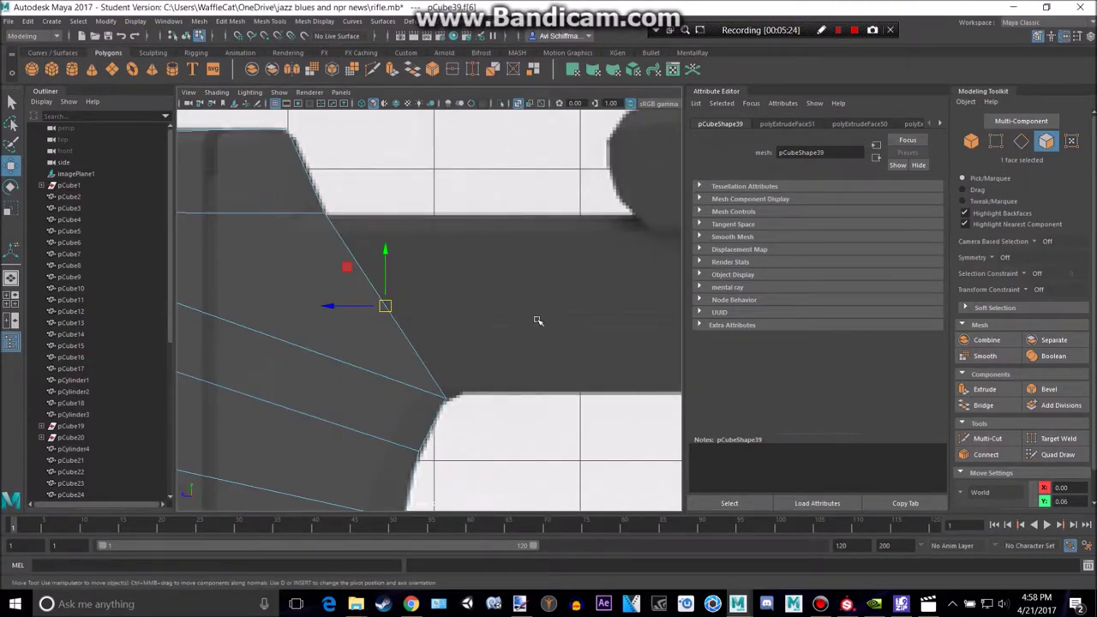
# Extrude the sloping face toward the stock arm, rotate it upright and position it across the arm's height.
pyautogui.scroll(2, 470, 252)
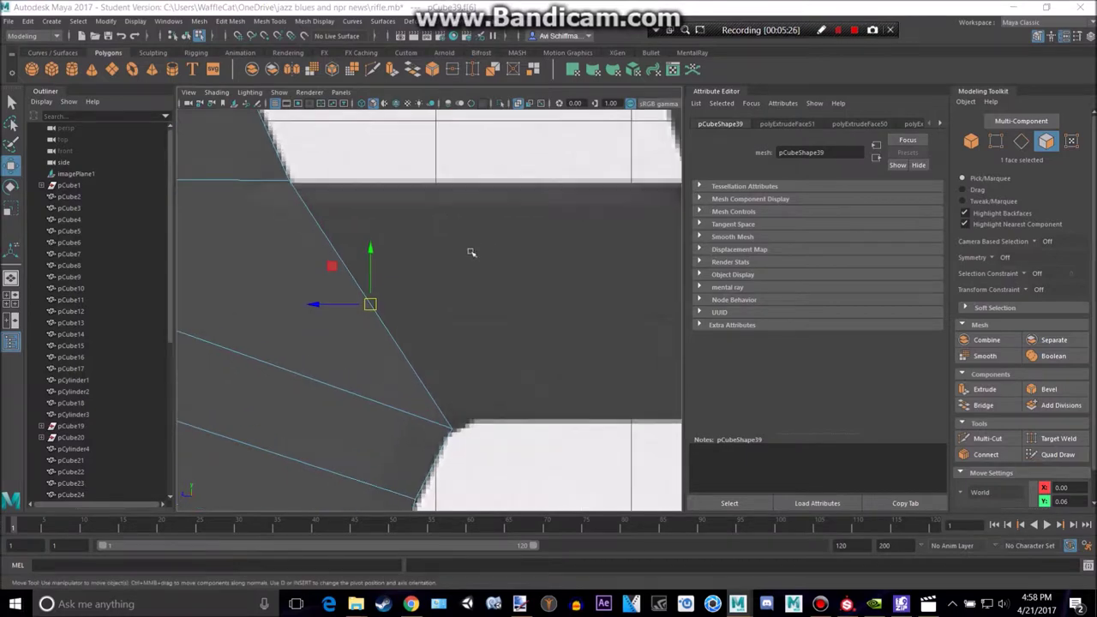
pyautogui.keyDown('alt'); pyautogui.moveTo(485, 290); pyautogui.dragTo(455, 288, button='middle'); pyautogui.keyUp('alt')
pyautogui.hotkey('ctrl', 'e')
pyautogui.moveTo(344, 304); pyautogui.dragTo(491, 281)
pyautogui.press('e')
pyautogui.moveTo(538, 249); pyautogui.dragTo(545, 272)
pyautogui.keyDown('alt'); pyautogui.moveTo(570, 269); pyautogui.dragTo(486, 276, button='middle'); pyautogui.keyUp('alt')
pyautogui.press('w')
pyautogui.moveTo(399, 292); pyautogui.dragTo(466, 270)
pyautogui.press('e')
pyautogui.press('w')
# Extrude the upright face forward along the stock arm to the start of the slotted section.
pyautogui.hotkey('ctrl', 'e')
pyautogui.keyDown('alt'); pyautogui.moveTo(533, 281); pyautogui.dragTo(423, 236, button='middle'); pyautogui.keyUp('alt')
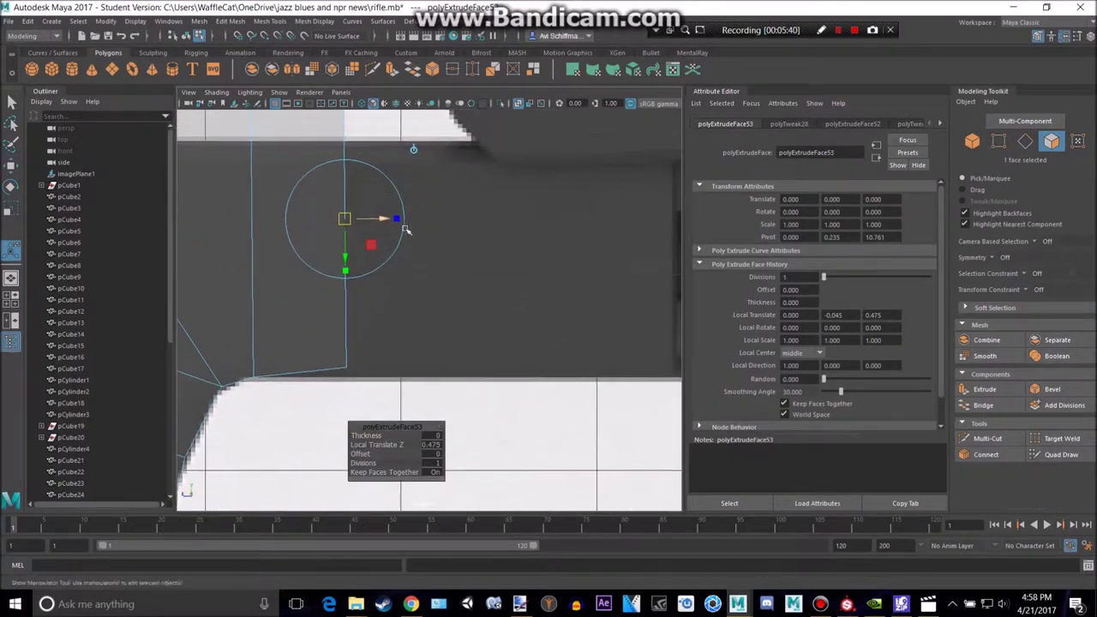
pyautogui.moveTo(345, 221); pyautogui.dragTo(463, 237)
pyautogui.keyDown('alt'); pyautogui.moveTo(514, 234); pyautogui.dragTo(299, 200, button='middle'); pyautogui.keyUp('alt')
pyautogui.moveTo(250, 203); pyautogui.dragTo(492, 200)
pyautogui.keyDown('alt'); pyautogui.moveTo(492, 201); pyautogui.dragTo(741, 348, button='middle'); pyautogui.keyUp('alt')
pyautogui.keyDown('alt'); pyautogui.moveTo(291, 249); pyautogui.dragTo(507, 199, button='middle'); pyautogui.keyUp('alt')
# Move the upper vertices of the extruded arm section down onto the top edge of the stock arm.
pyautogui.moveTo(404, 204); pyautogui.dragTo(359, 201, button='right')
pyautogui.moveTo(465, 141); pyautogui.dragTo(501, 208)
pyautogui.press('w')
pyautogui.keyDown('alt'); pyautogui.moveTo(664, 195); pyautogui.dragTo(386, 182, button='middle'); pyautogui.keyUp('alt')
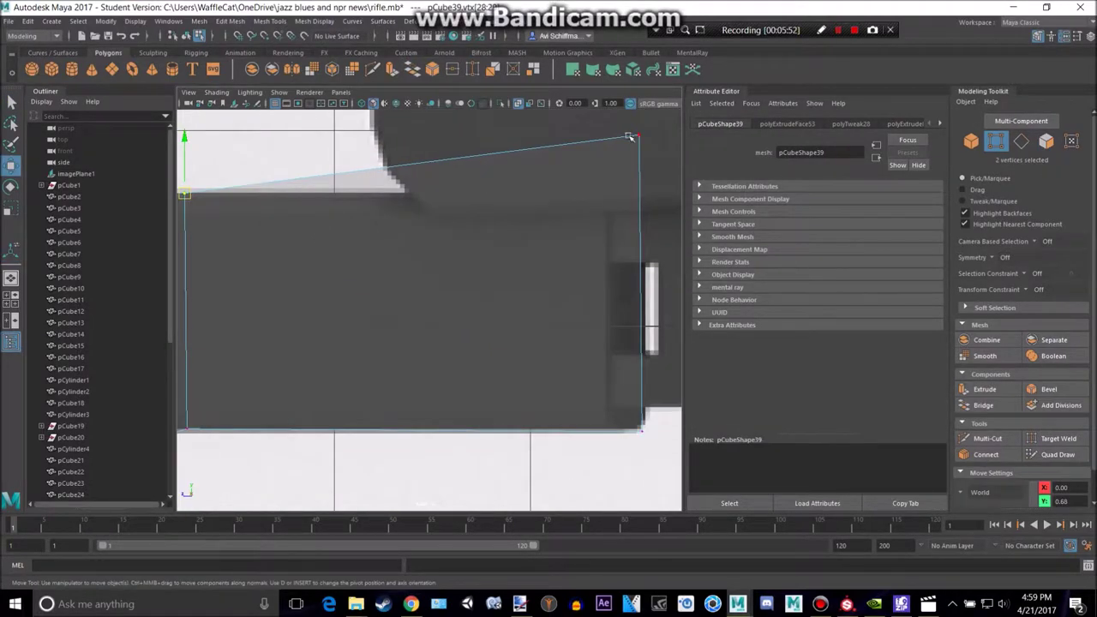
pyautogui.moveTo(655, 156); pyautogui.dragTo(658, 157)
pyautogui.moveTo(640, 138); pyautogui.dragTo(641, 195)
pyautogui.scroll(-5, 620, 339)
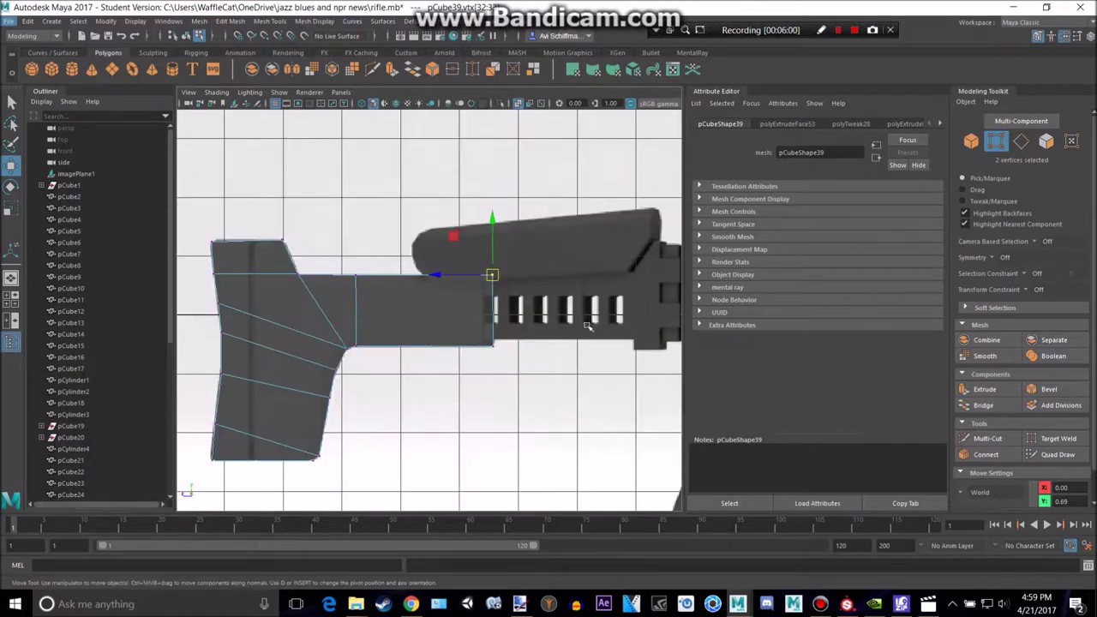
pyautogui.scroll(3, 588, 326)
pyautogui.keyDown('alt'); pyautogui.moveTo(411, 320); pyautogui.dragTo(643, 242, button='middle'); pyautogui.keyUp('alt')
pyautogui.scroll(-6, 498, 279)
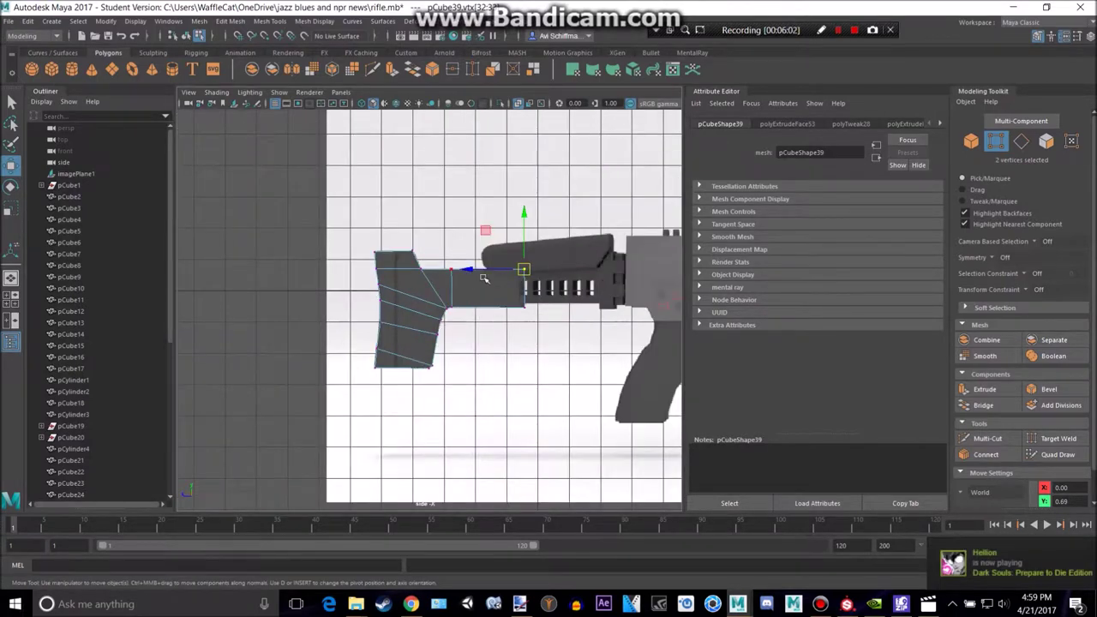
# Preview the stock mesh smoothed in the perspective view, and return it to the unsmoothed display.
pyautogui.press('space')
pyautogui.press('space')
pyautogui.scroll(-6, 482, 265)
pyautogui.moveTo(442, 265); pyautogui.dragTo(490, 254, button='right')
pyautogui.press('3')
pyautogui.click(232, 240)
pyautogui.keyDown('alt'); pyautogui.moveTo(330, 245); pyautogui.dragTo(394, 253); pyautogui.keyUp('alt')
pyautogui.click(400, 304)
pyautogui.press('1')
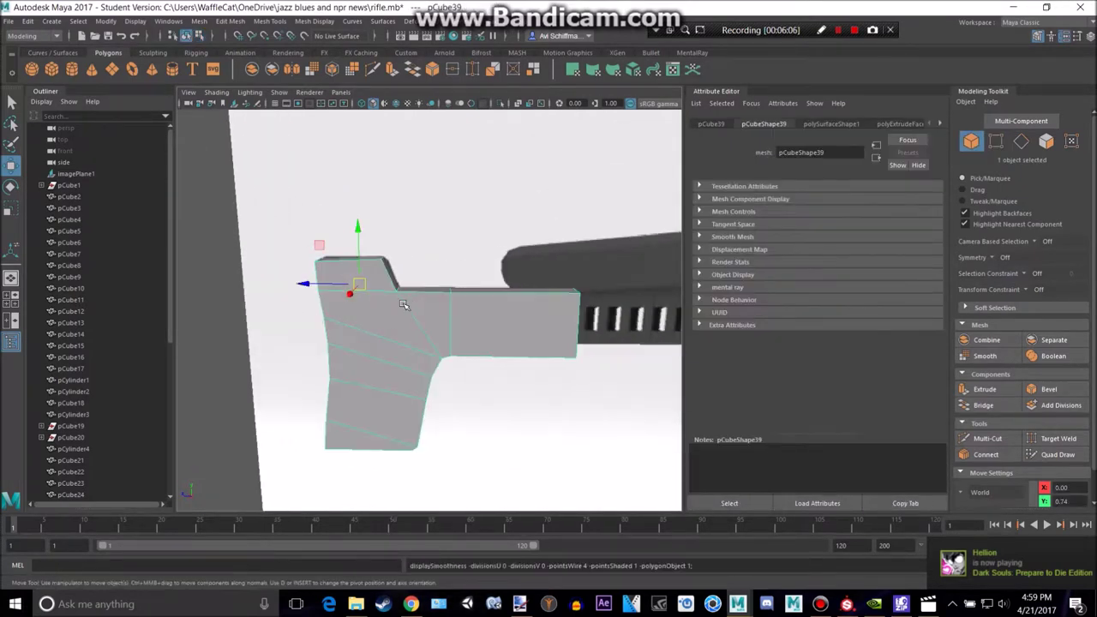
# Compare the butt's vertical groove with the rifle reference image in the web browser, and return to Maya.
pyautogui.press('space')
pyautogui.press('space')
pyautogui.scroll(5, 411, 326)
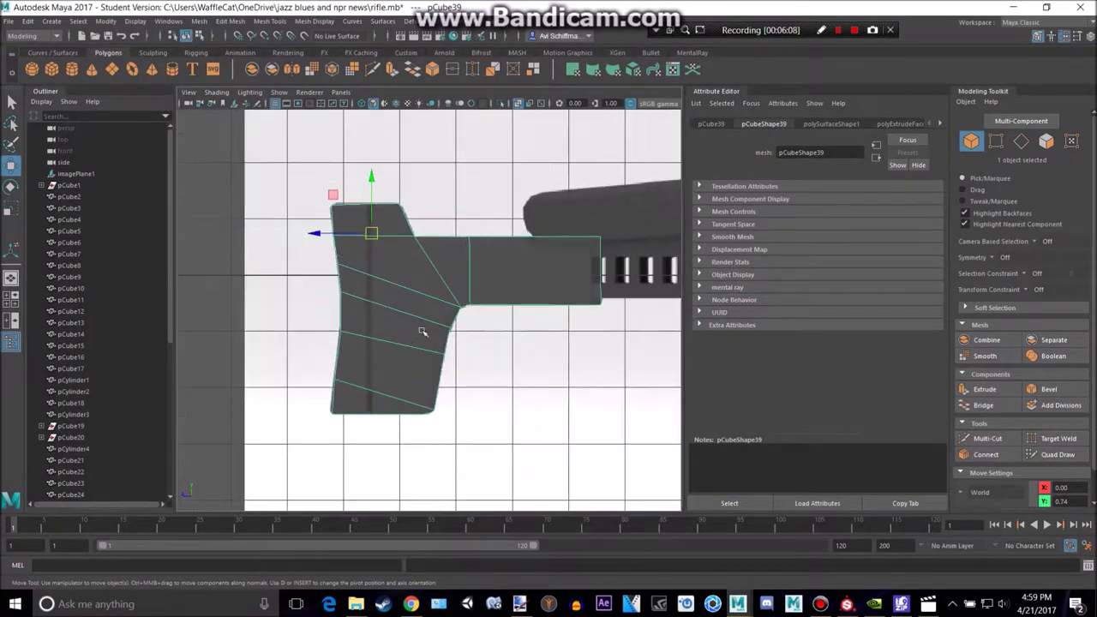
pyautogui.keyDown('alt'); pyautogui.moveTo(350, 201); pyautogui.dragTo(400, 222, button='middle'); pyautogui.keyUp('alt')
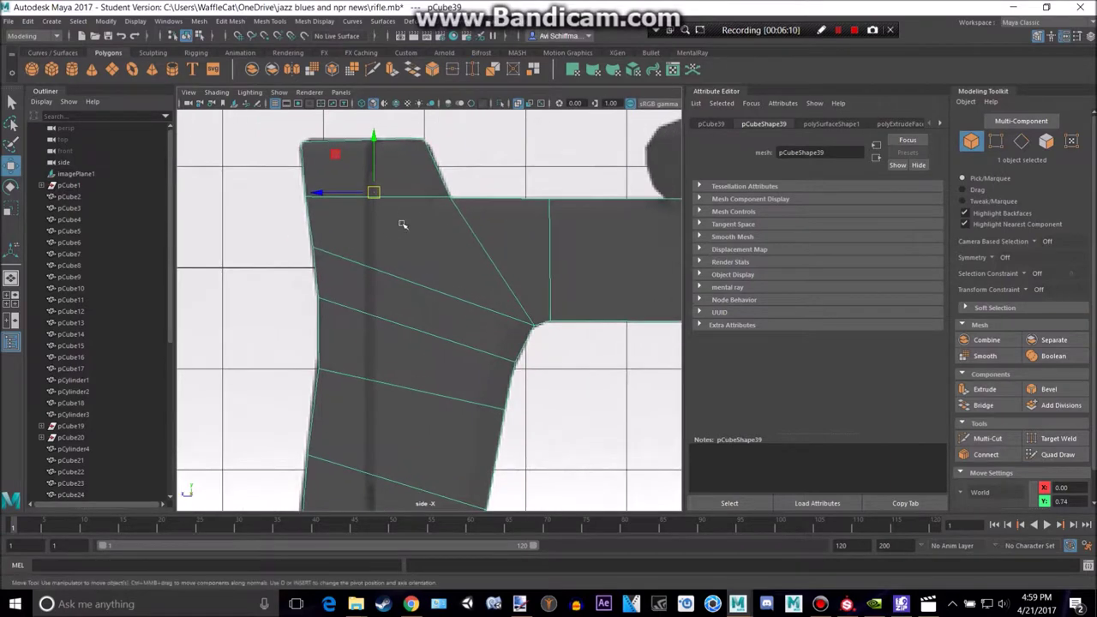
pyautogui.hotkey('alt', 'Tab')
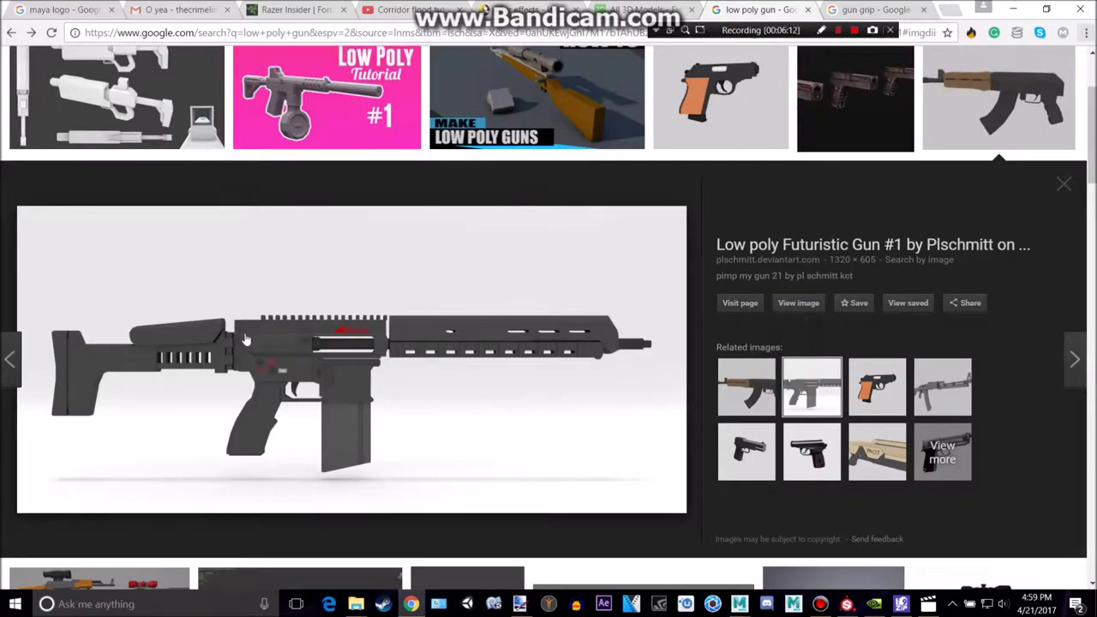
pyautogui.hotkey('alt', 'Tab')
pyautogui.hotkey('alt', 'Tab')
pyautogui.hotkey('alt', 'Tab')
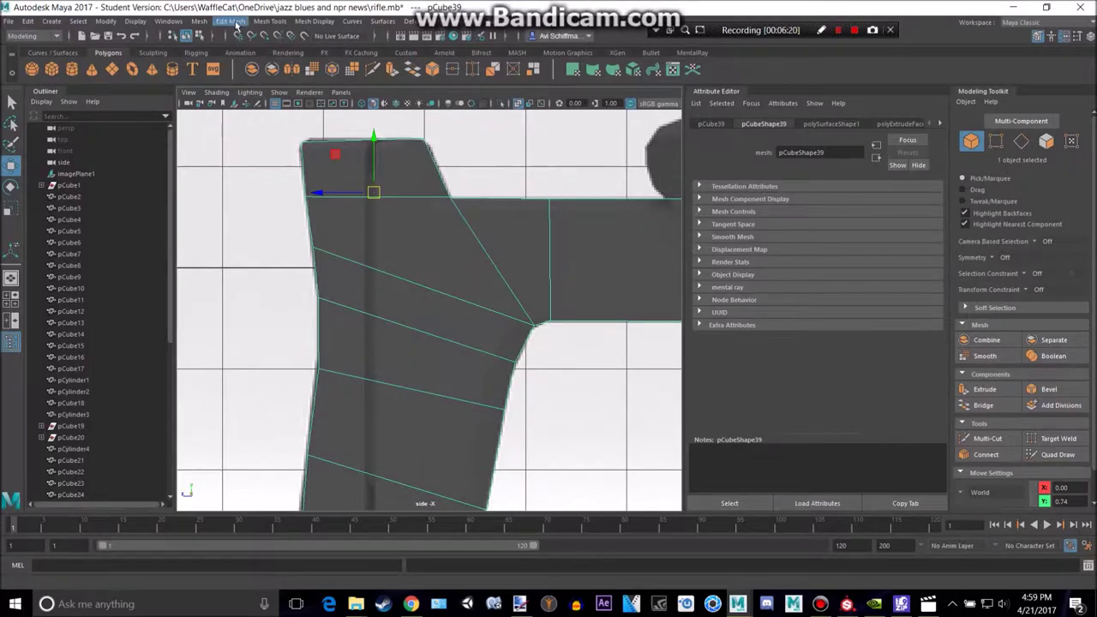
# Try to insert two edge loops down the length of the butt beside its vertical groove.
pyautogui.scroll(-5, 436, 344)
pyautogui.scroll(5, 438, 350)
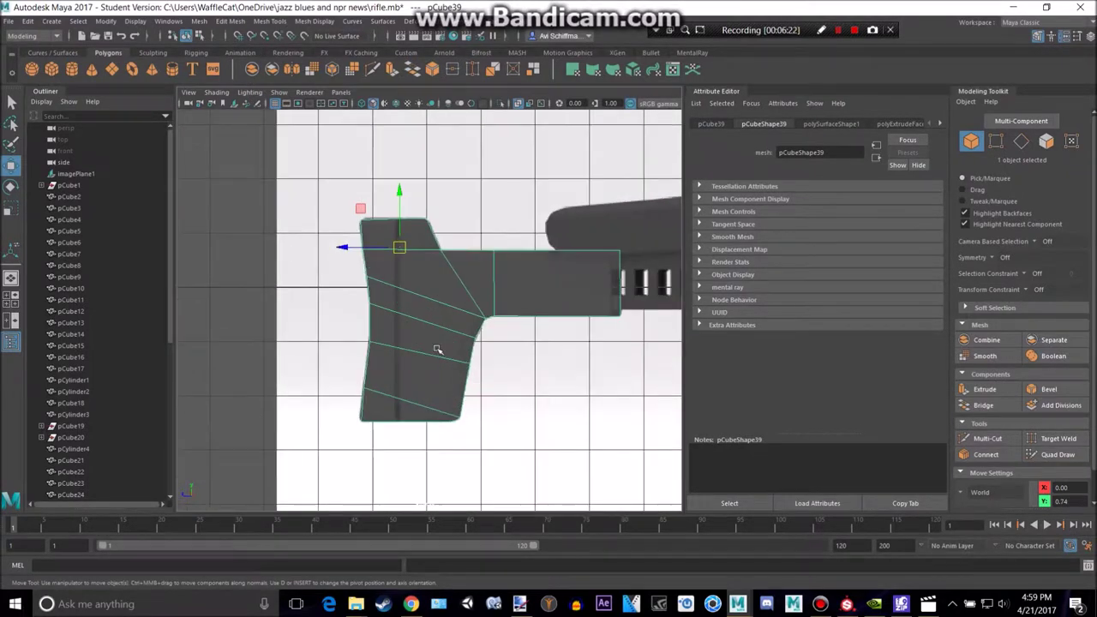
pyautogui.keyDown('alt'); pyautogui.moveTo(434, 258); pyautogui.dragTo(445, 217, button='middle'); pyautogui.keyUp('alt')
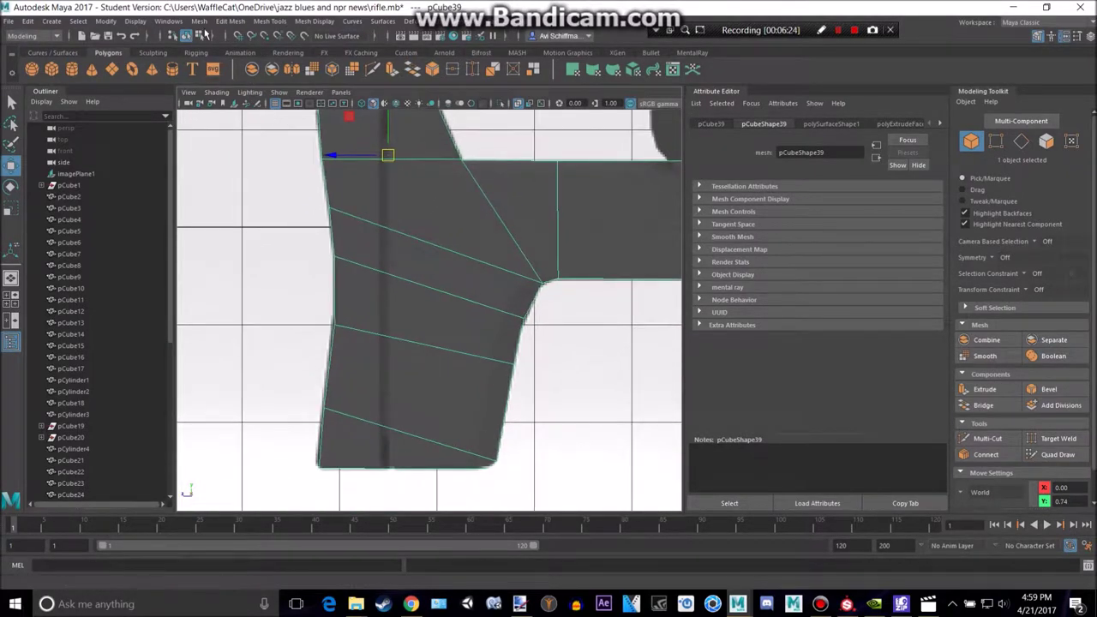
pyautogui.keyDown('alt'); pyautogui.moveTo(377, 118); pyautogui.dragTo(383, 193, button='middle'); pyautogui.keyUp('alt')
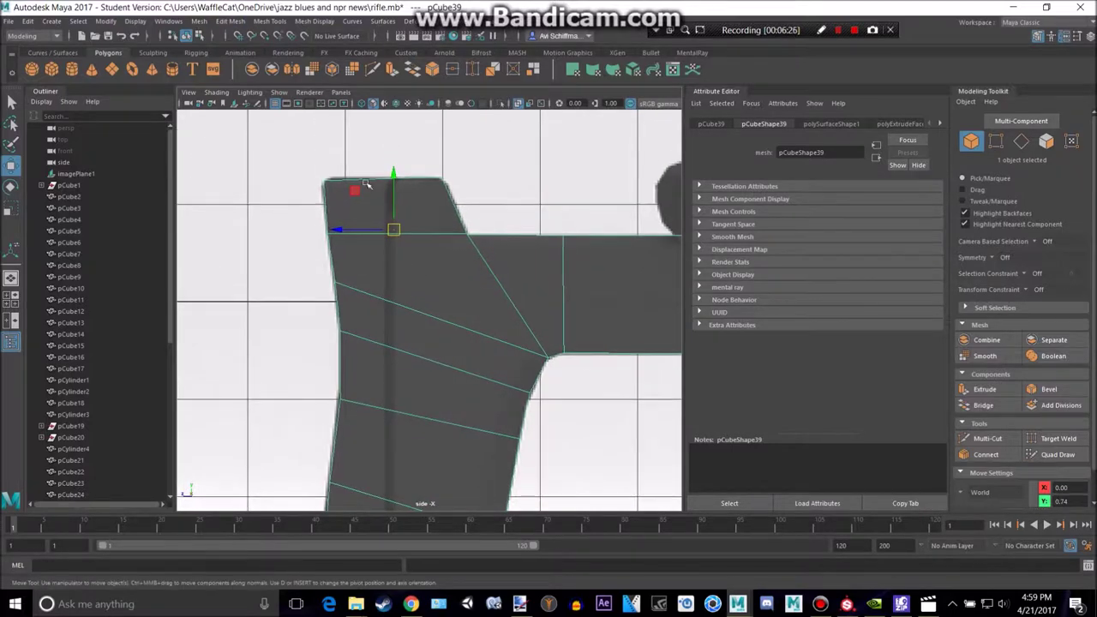
pyautogui.click(269, 22)
pyautogui.click(319, 108)
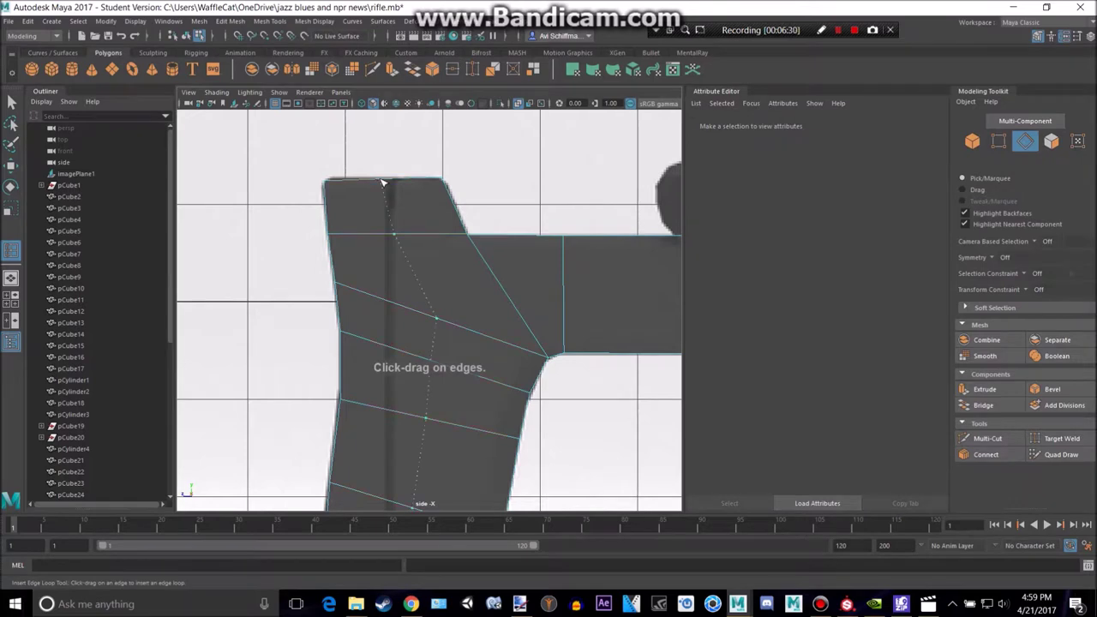
pyautogui.click(384, 182)
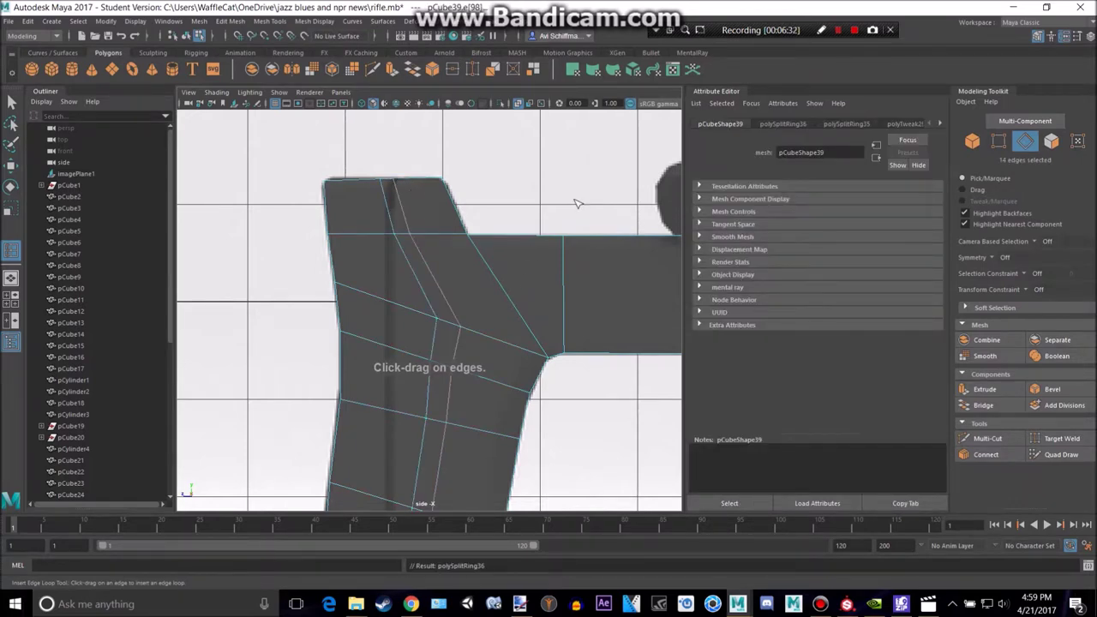
pyautogui.press('space')
pyautogui.press('space')
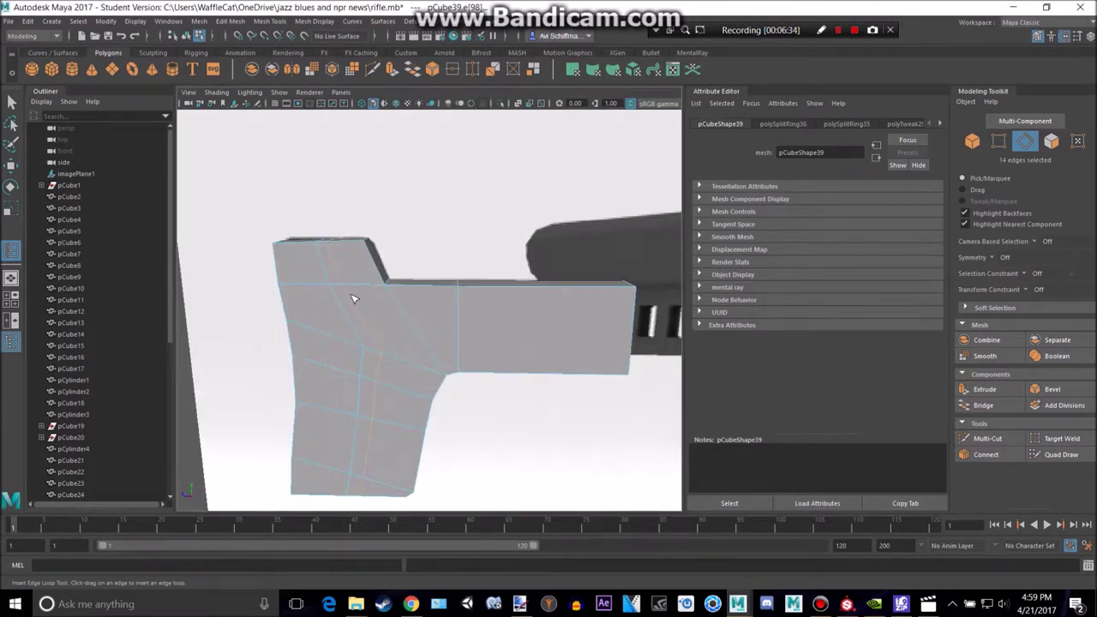
# Undo both edge loops inserted in the butt.
pyautogui.hotkey('ctrl', 'z')
pyautogui.hotkey('ctrl', 'z')
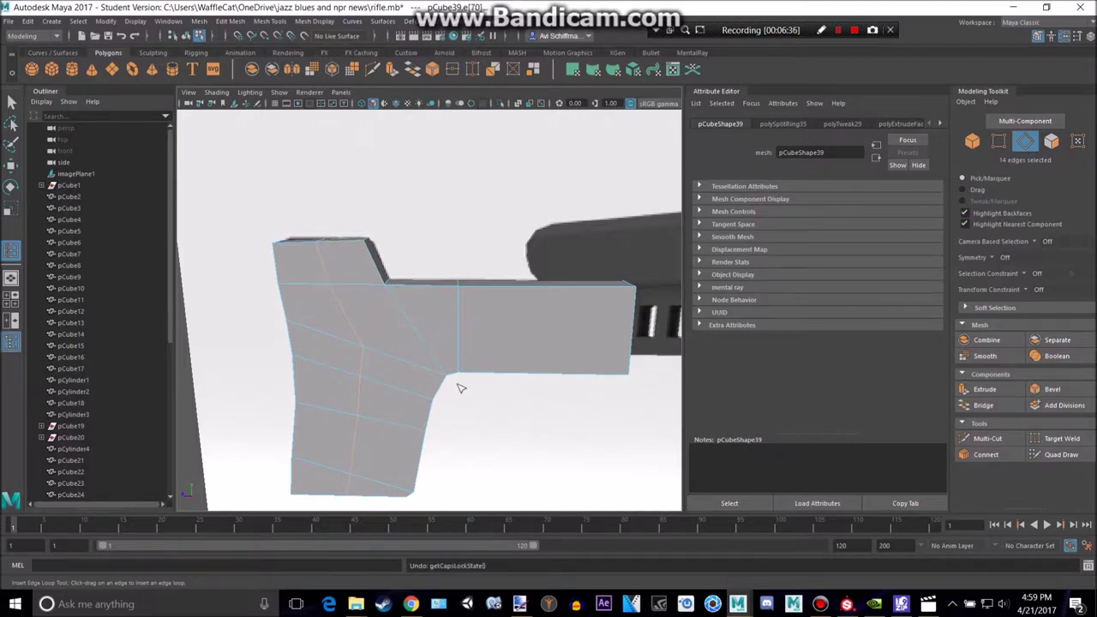
pyautogui.press('space')
pyautogui.press('space')
pyautogui.hotkey('ctrl', 'z')
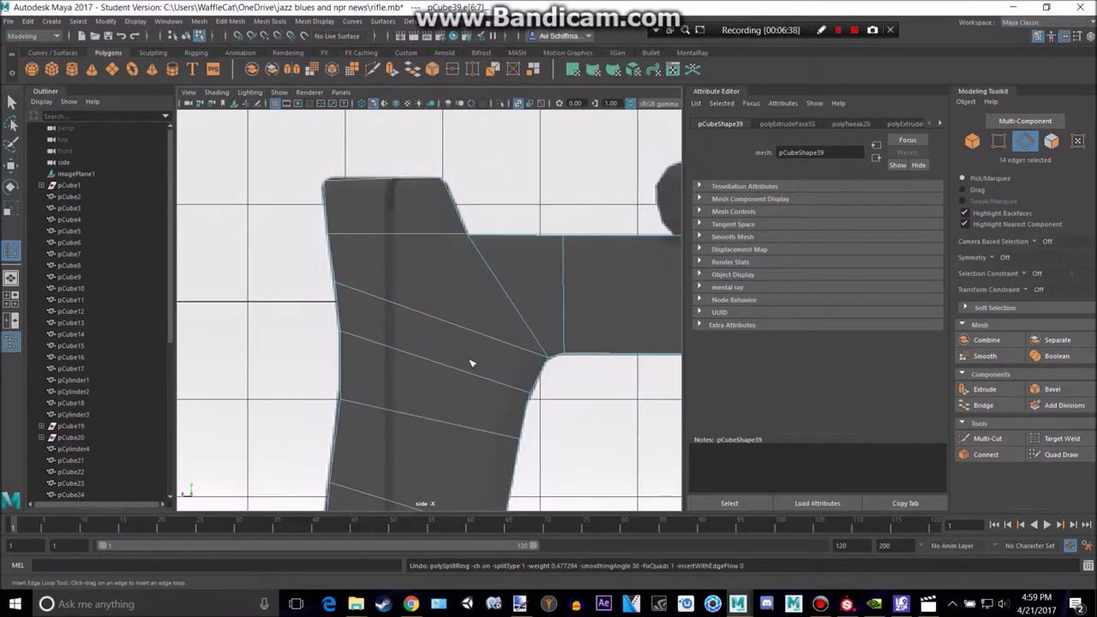
# Switch to the Select tool and turn on World X symmetry.
pyautogui.scroll(-4, 457, 300)
pyautogui.scroll(3, 450, 317)
pyautogui.keyDown('alt'); pyautogui.moveTo(426, 289); pyautogui.dragTo(428, 236, button='middle'); pyautogui.keyUp('alt')
pyautogui.press('q')
pyautogui.click(426, 223)
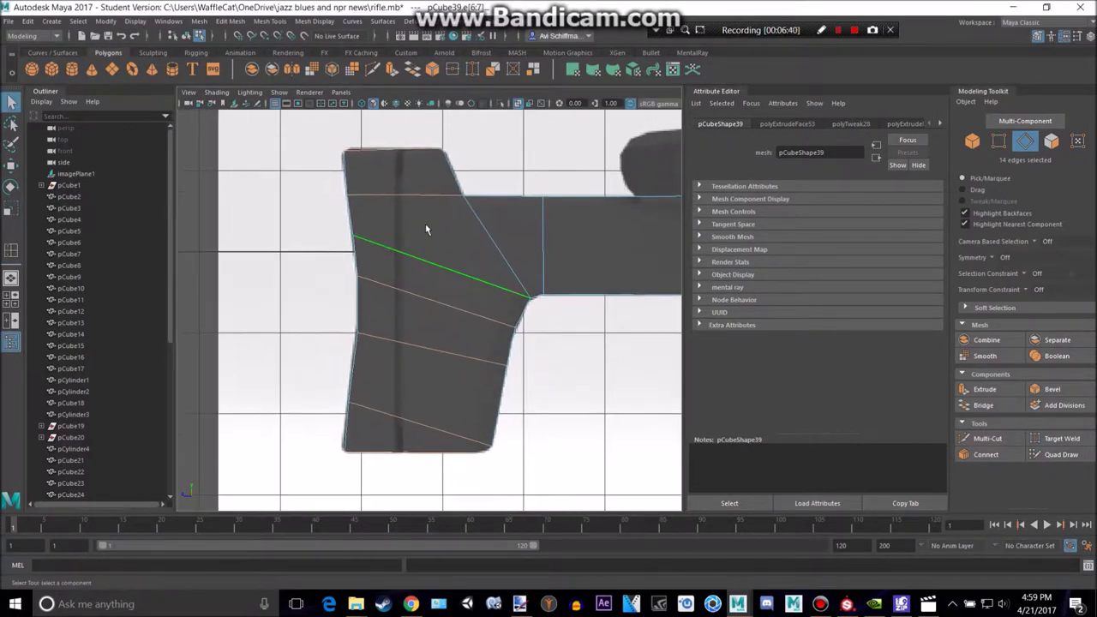
pyautogui.moveTo(429, 212); pyautogui.dragTo(434, 170)
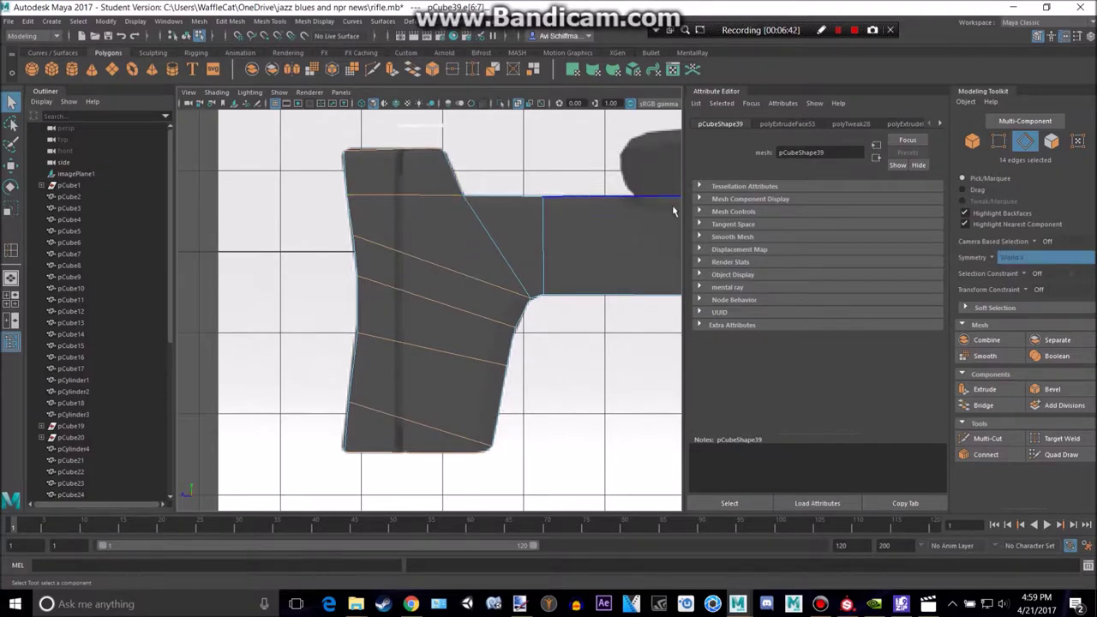
# Cut a vertical edge line from the butt's bottom edge to its top edge with Multi-Cut, along the groove side nearer the arm.
pyautogui.click(988, 438)
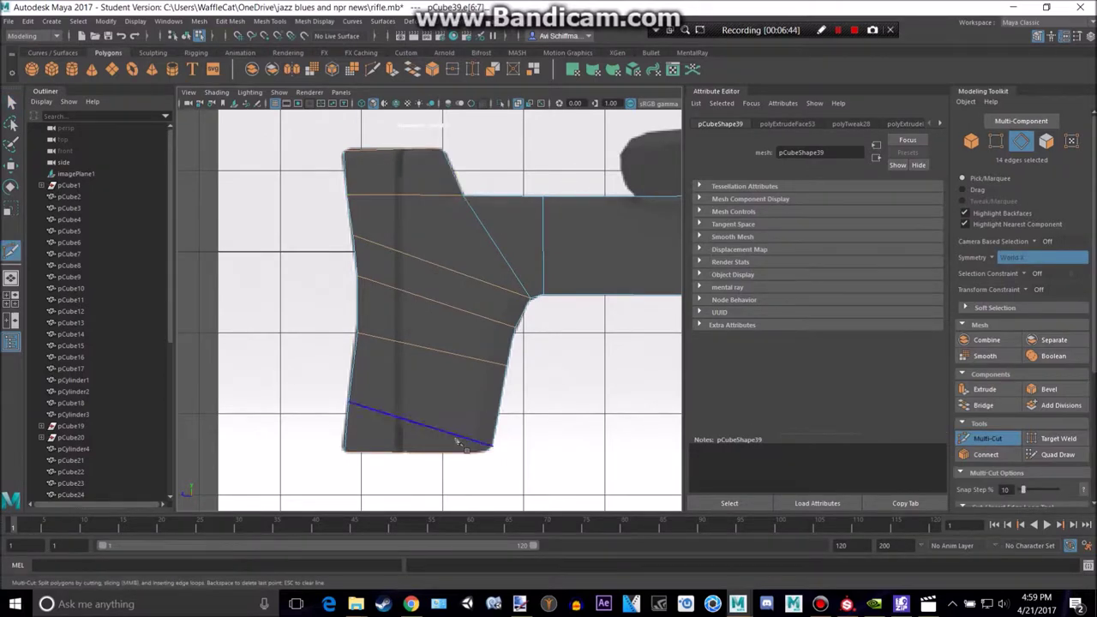
pyautogui.keyDown('ctrl'); pyautogui.click(405, 454); pyautogui.keyUp('ctrl')
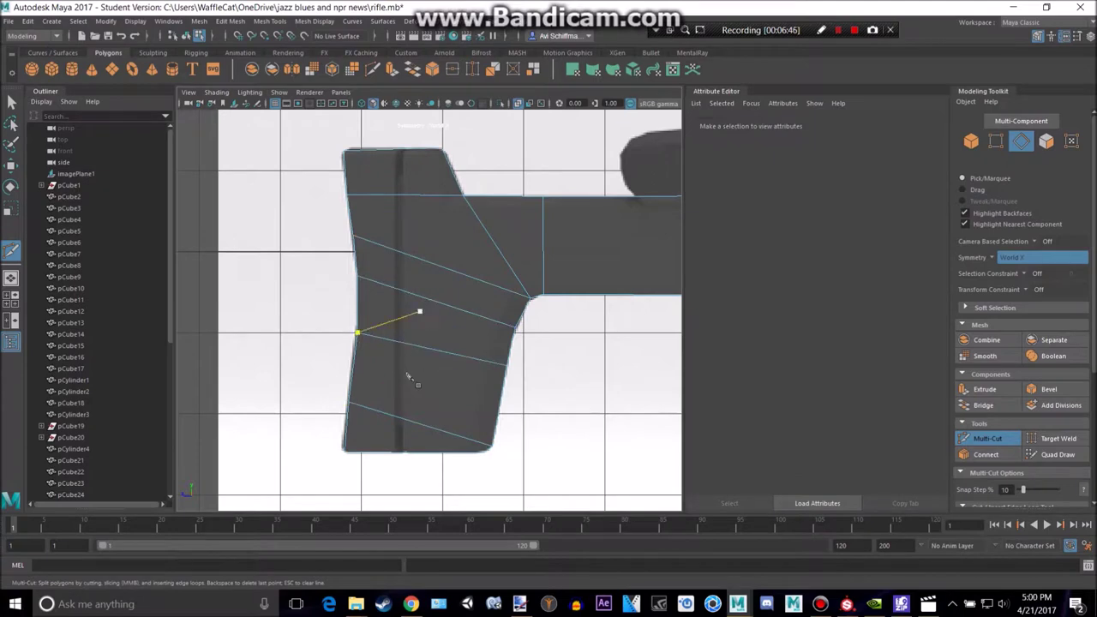
pyautogui.hotkey('ctrl', 'z')
pyautogui.click(405, 452)
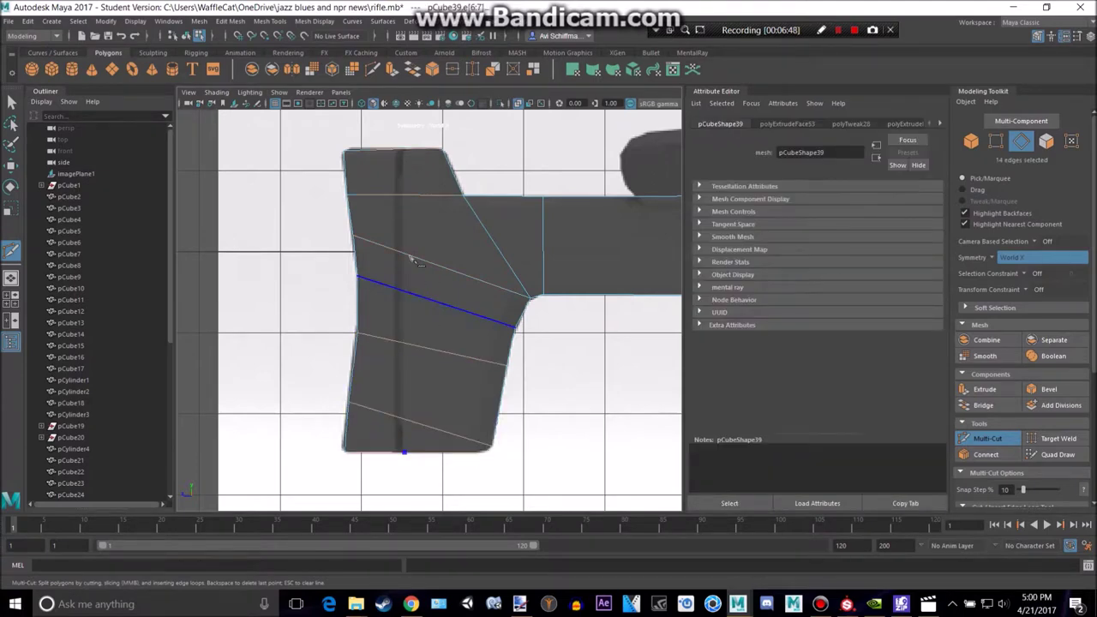
pyautogui.click(406, 150)
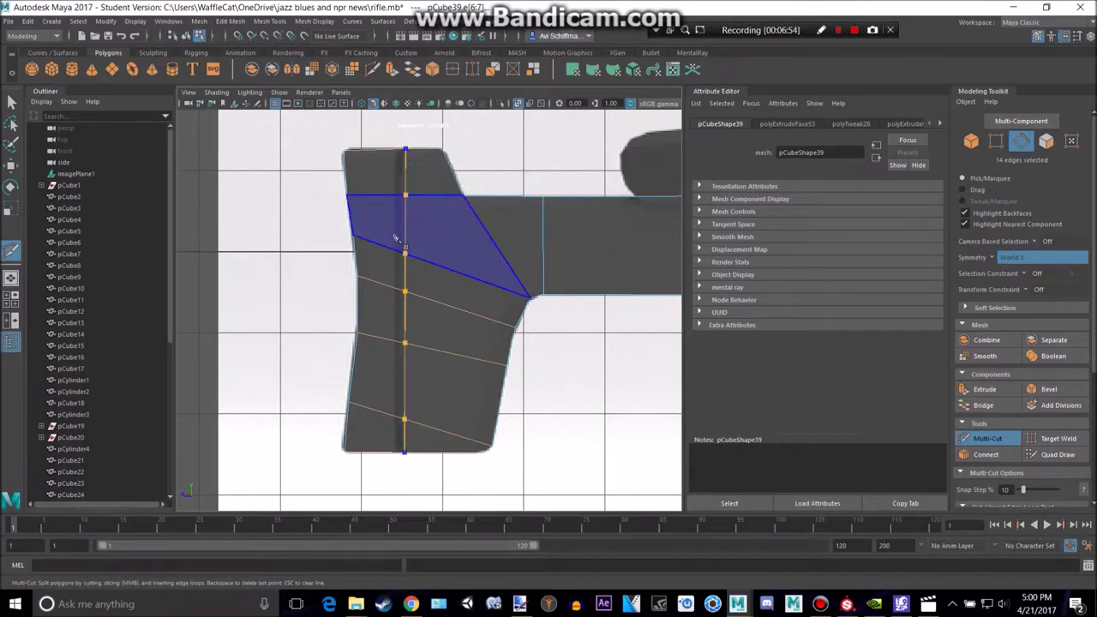
pyautogui.hotkey('ctrl', 'z')
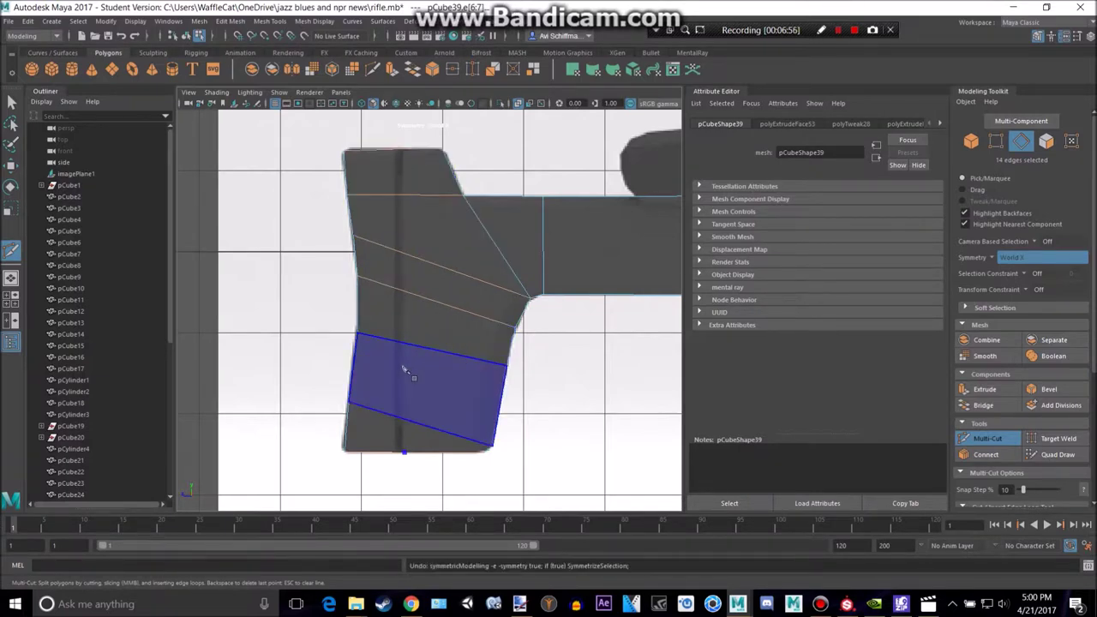
pyautogui.click(403, 312)
pyautogui.click(405, 267)
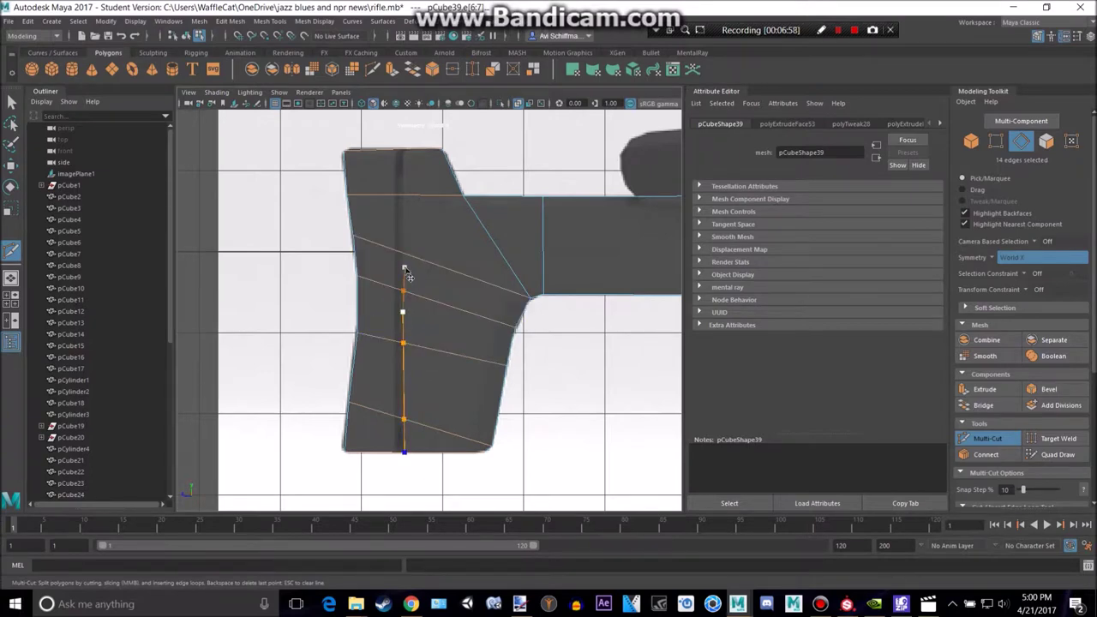
pyautogui.click(402, 229)
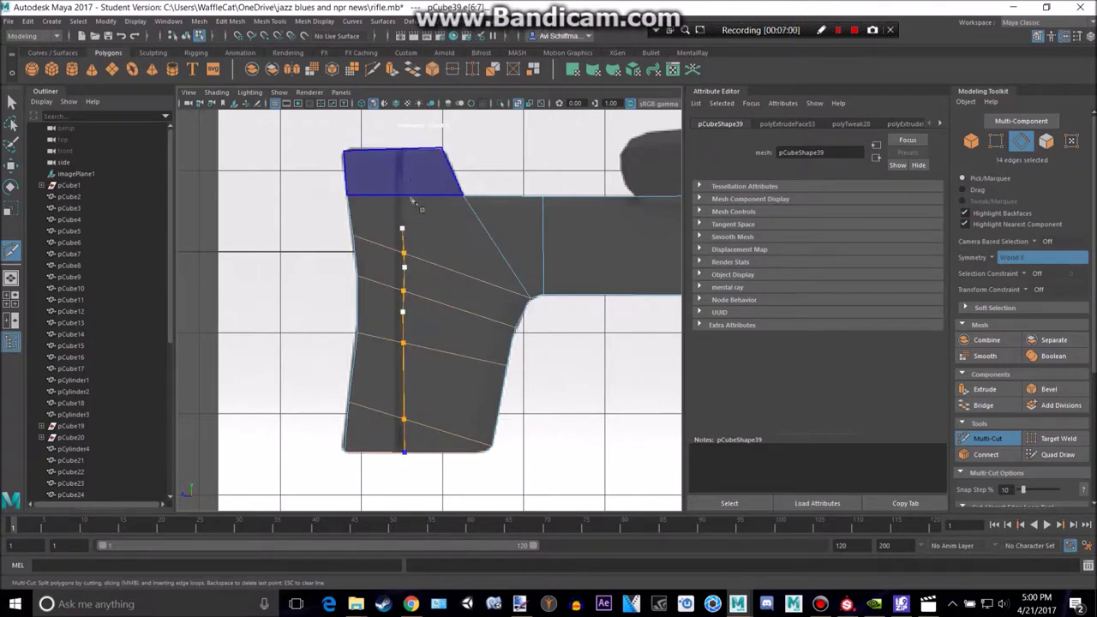
pyautogui.scroll(3, 403, 199)
pyautogui.click(387, 156)
pyautogui.keyDown('alt'); pyautogui.moveTo(387, 156); pyautogui.dragTo(406, 332, button='middle'); pyautogui.keyUp('alt')
pyautogui.click(408, 218)
pyautogui.rightClick(410, 256)
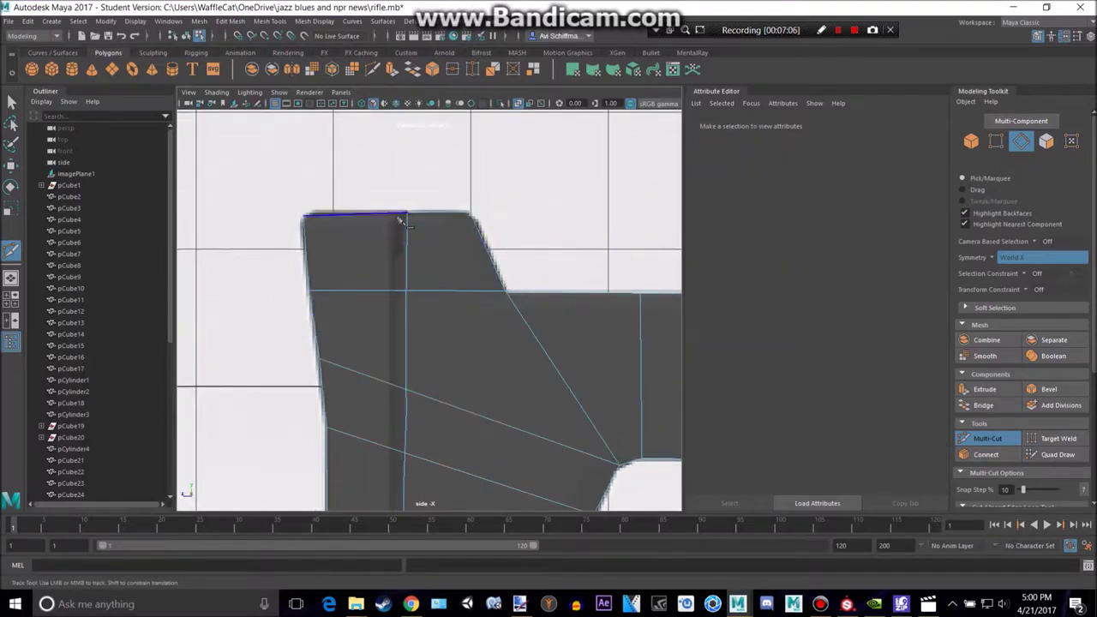
# Cut a second vertical edge line from the butt's top edge to its bottom edge, along the groove side farther from the arm.
pyautogui.keyDown('alt'); pyautogui.moveTo(450, 392); pyautogui.dragTo(467, 199, button='middle'); pyautogui.keyUp('alt')
pyautogui.keyDown('alt'); pyautogui.moveTo(422, 254); pyautogui.dragTo(392, 253, button='middle'); pyautogui.keyUp('alt')
pyautogui.click(380, 259)
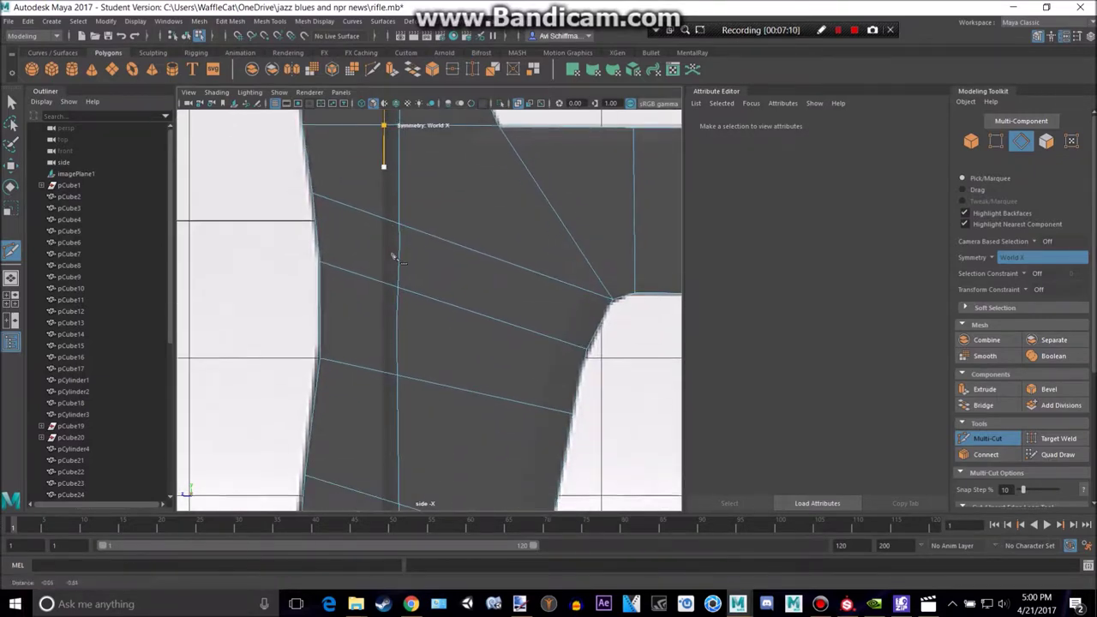
pyautogui.click(382, 246)
pyautogui.keyDown('alt'); pyautogui.moveTo(400, 292); pyautogui.dragTo(397, 231, button='middle'); pyautogui.keyUp('alt')
pyautogui.click(380, 241)
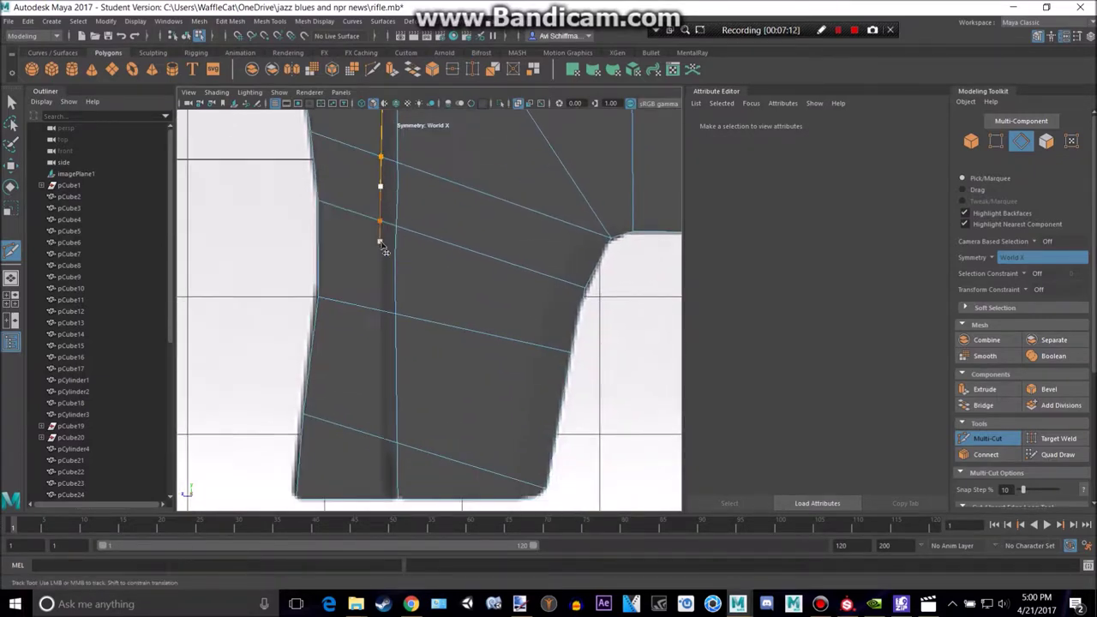
pyautogui.keyDown('alt'); pyautogui.moveTo(403, 294); pyautogui.dragTo(406, 208, button='middle'); pyautogui.keyUp('alt')
pyautogui.click(380, 247)
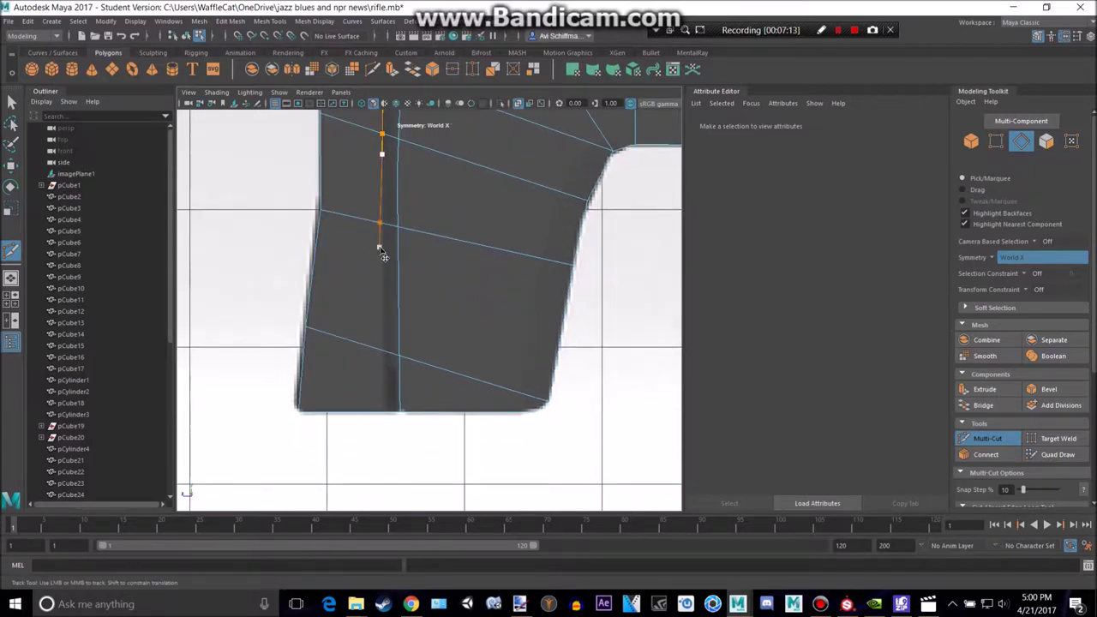
pyautogui.click(383, 334)
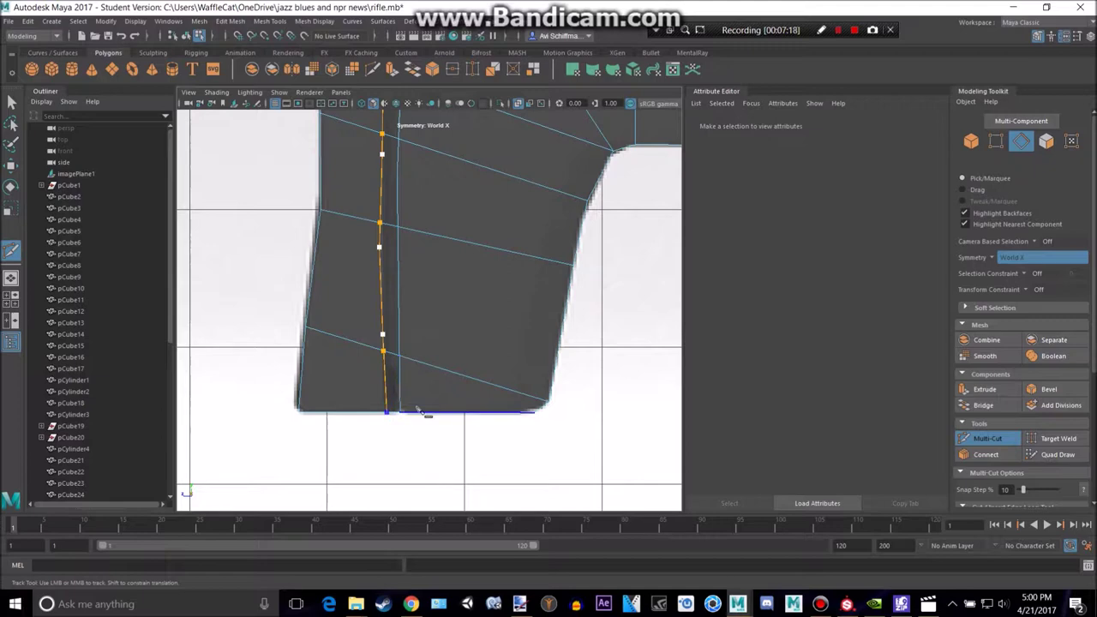
pyautogui.press('q')
# Hide the Modeling Toolkit and the Attribute Editor, and narrow the Outliner to enlarge the viewport.
pyautogui.keyDown('alt'); pyautogui.moveTo(521, 208); pyautogui.dragTo(515, 250, button='middle'); pyautogui.keyUp('alt')
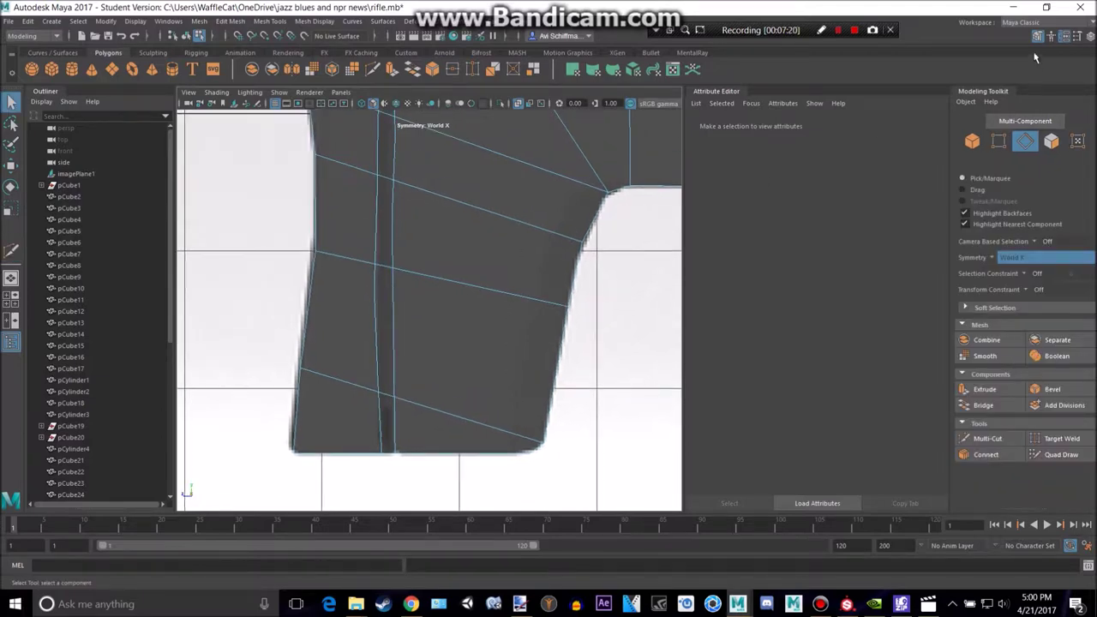
pyautogui.click(1038, 37)
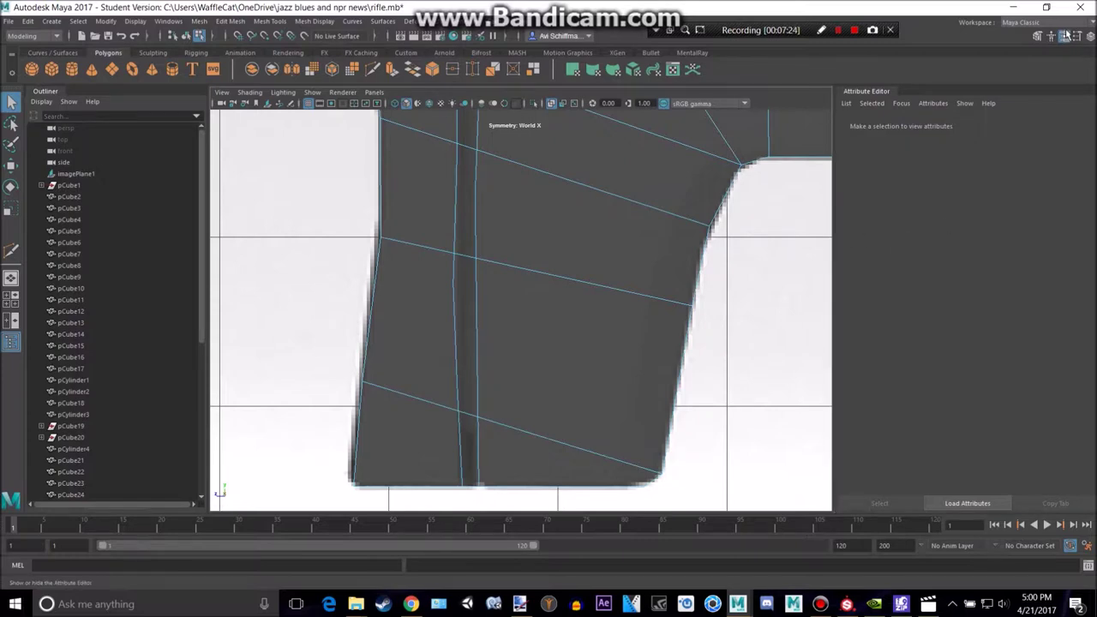
pyautogui.click(1043, 66)
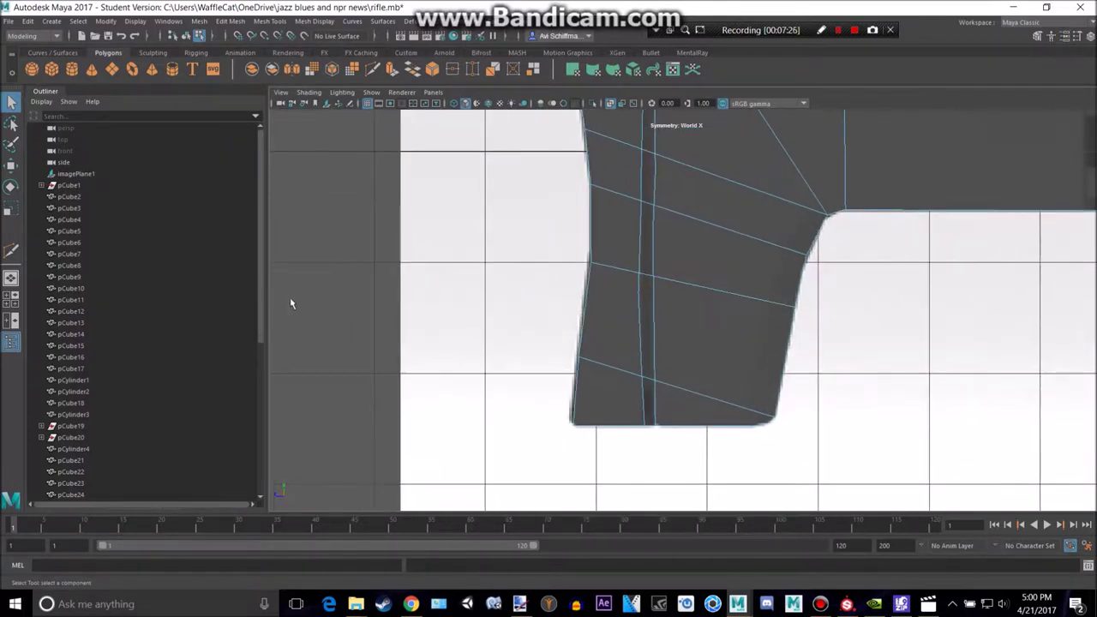
pyautogui.moveTo(267, 283); pyautogui.dragTo(132, 299)
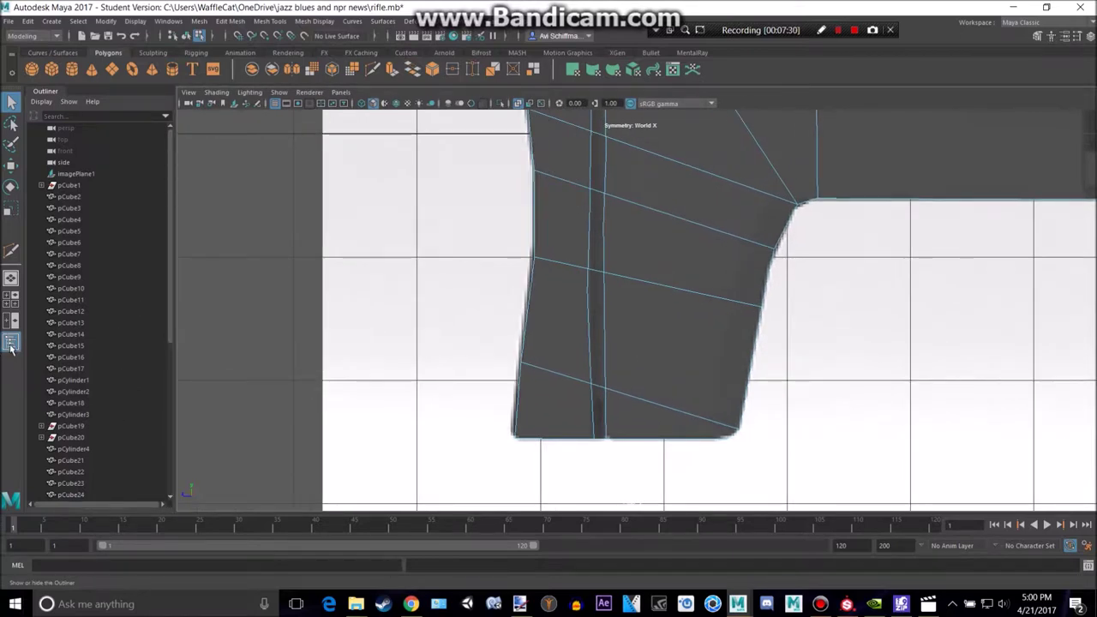
# Select the narrow column of faces between the two vertical cuts, from the bottom to the top of the butt.
pyautogui.keyDown('alt'); pyautogui.moveTo(563, 295); pyautogui.dragTo(521, 287, button='middle'); pyautogui.keyUp('alt')
pyautogui.moveTo(522, 265); pyautogui.dragTo(521, 298, button='right')
pyautogui.click(515, 417)
pyautogui.keyDown('shift'); pyautogui.click(516, 311); pyautogui.keyUp('shift')
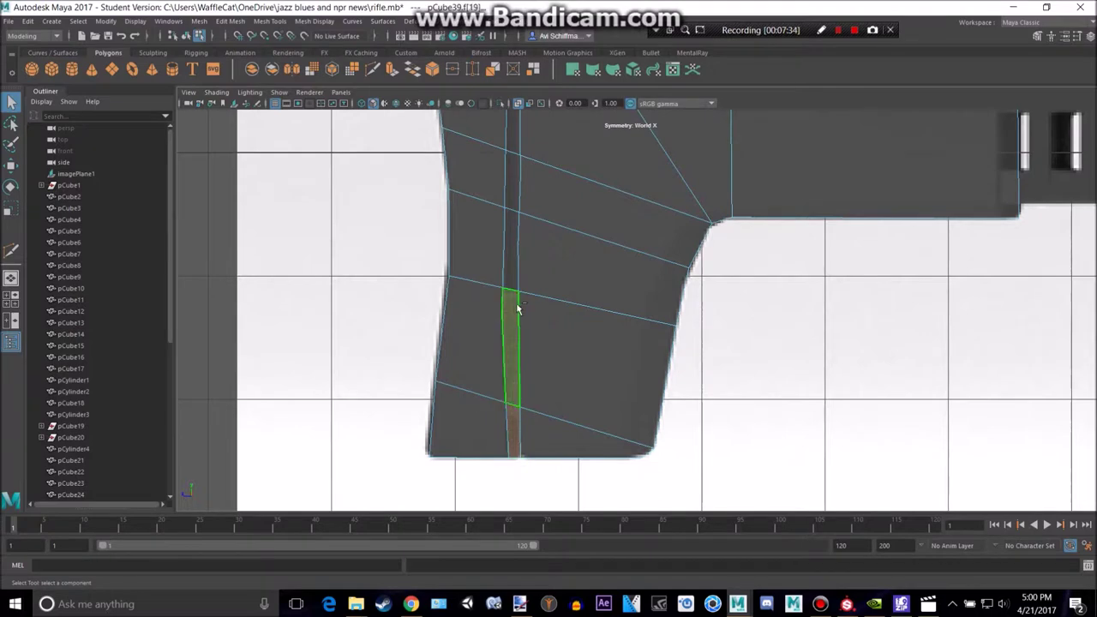
pyautogui.keyDown('shift'); pyautogui.click(514, 254); pyautogui.keyUp('shift')
pyautogui.keyDown('alt'); pyautogui.moveTo(565, 171); pyautogui.dragTo(535, 373, button='middle'); pyautogui.keyUp('alt')
pyautogui.keyDown('shift'); pyautogui.click(481, 381); pyautogui.keyUp('shift')
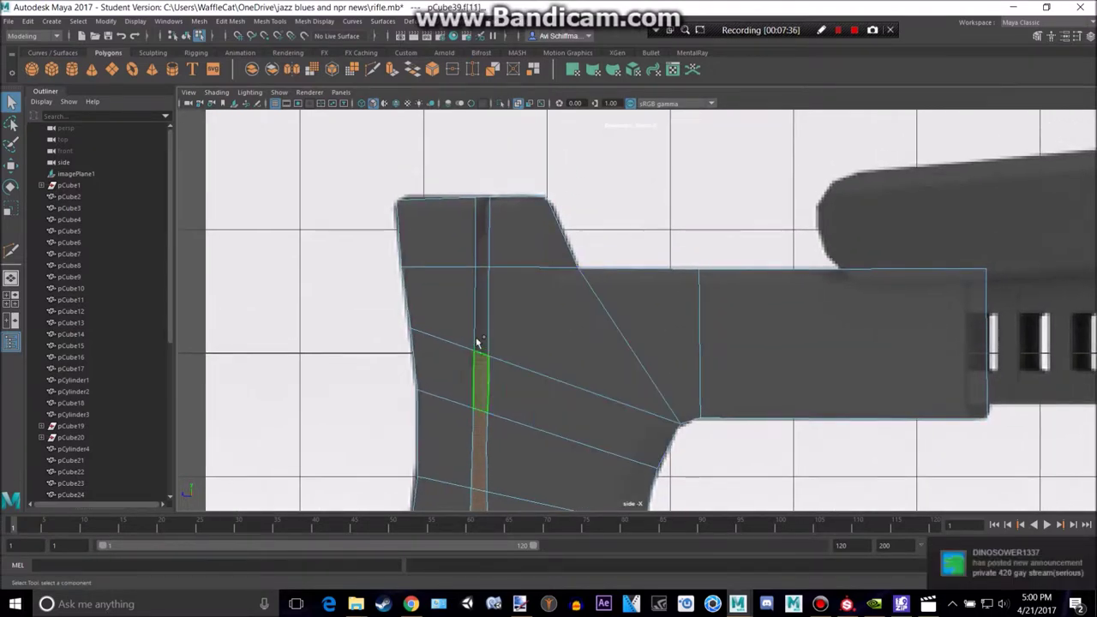
pyautogui.keyDown('shift'); pyautogui.click(480, 314); pyautogui.keyUp('shift')
pyautogui.keyDown('shift'); pyautogui.click(480, 251); pyautogui.keyUp('shift')
pyautogui.keyDown('ctrl'); pyautogui.keyDown('shift'); pyautogui.moveTo(511, 283); pyautogui.dragTo(515, 223, button='right'); pyautogui.keyUp('shift'); pyautogui.keyUp('ctrl')
# Examine the selected groove faces and the top of the butt in the perspective view, and check them against the reference.
pyautogui.press('space')
pyautogui.press('space')
pyautogui.keyDown('alt'); pyautogui.moveTo(423, 268); pyautogui.dragTo(653, 236); pyautogui.keyUp('alt')
pyautogui.press('space')
pyautogui.press('space')
pyautogui.keyDown('alt'); pyautogui.moveTo(415, 237); pyautogui.dragTo(443, 260); pyautogui.keyUp('alt')
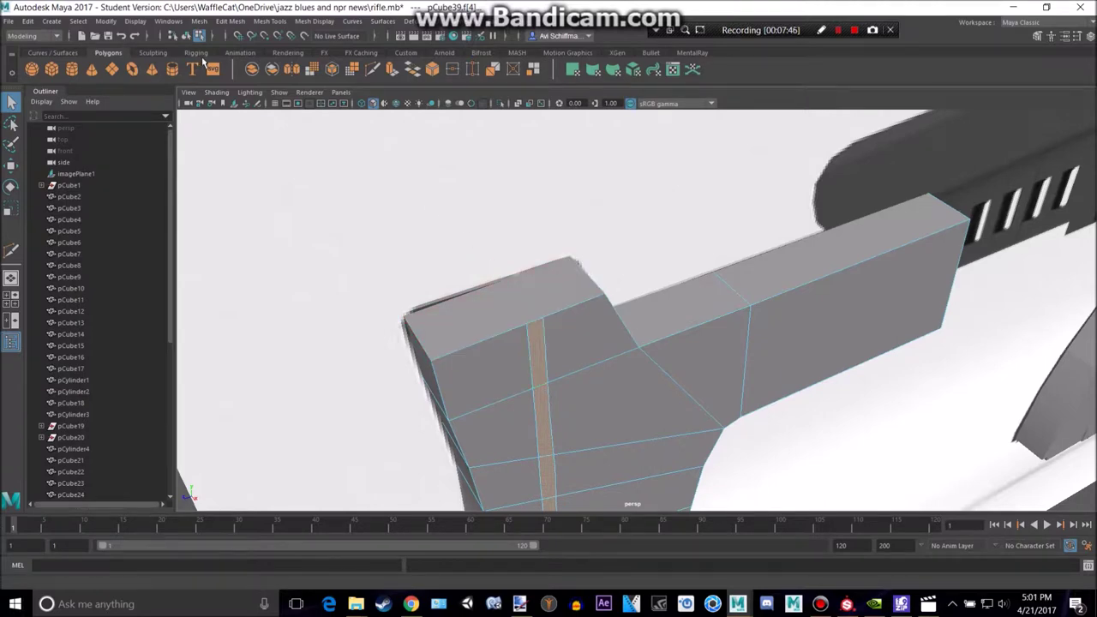
pyautogui.keyDown('alt'); pyautogui.moveTo(487, 281); pyautogui.dragTo(481, 255); pyautogui.keyUp('alt')
pyautogui.hotkey('alt', 'Tab')
pyautogui.hotkey('alt', 'Tab')
pyautogui.keyDown('alt'); pyautogui.moveTo(476, 207); pyautogui.dragTo(448, 244); pyautogui.keyUp('alt')
# Try to insert an edge loop at the groove line on top of the butt with Insert Edge Loop.
pyautogui.click(268, 20)
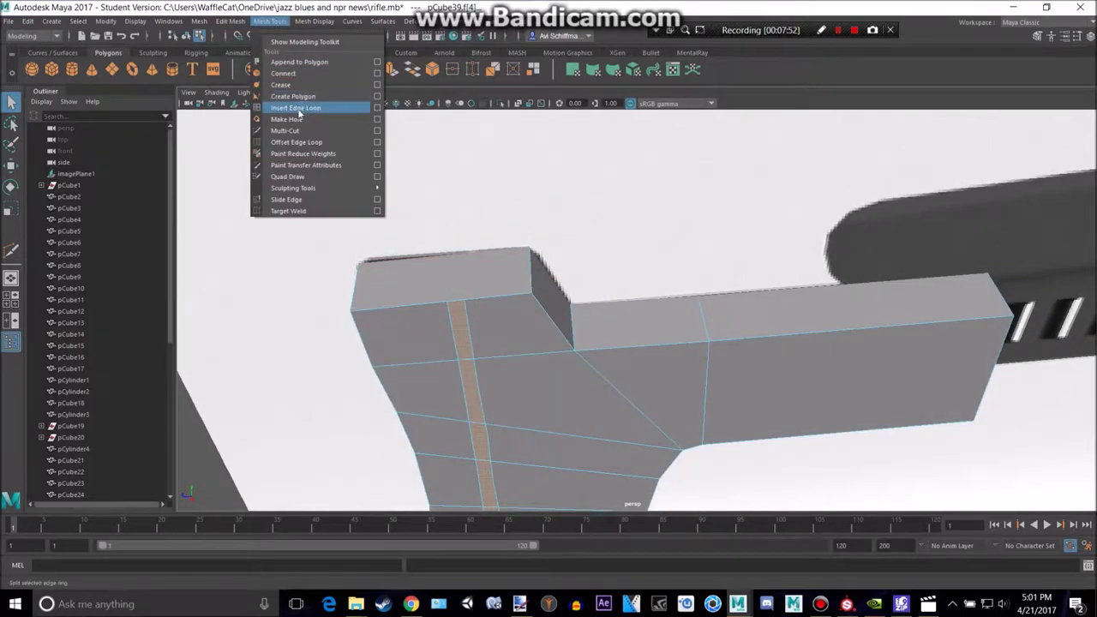
pyautogui.click(295, 108)
pyautogui.scroll(2, 419, 254)
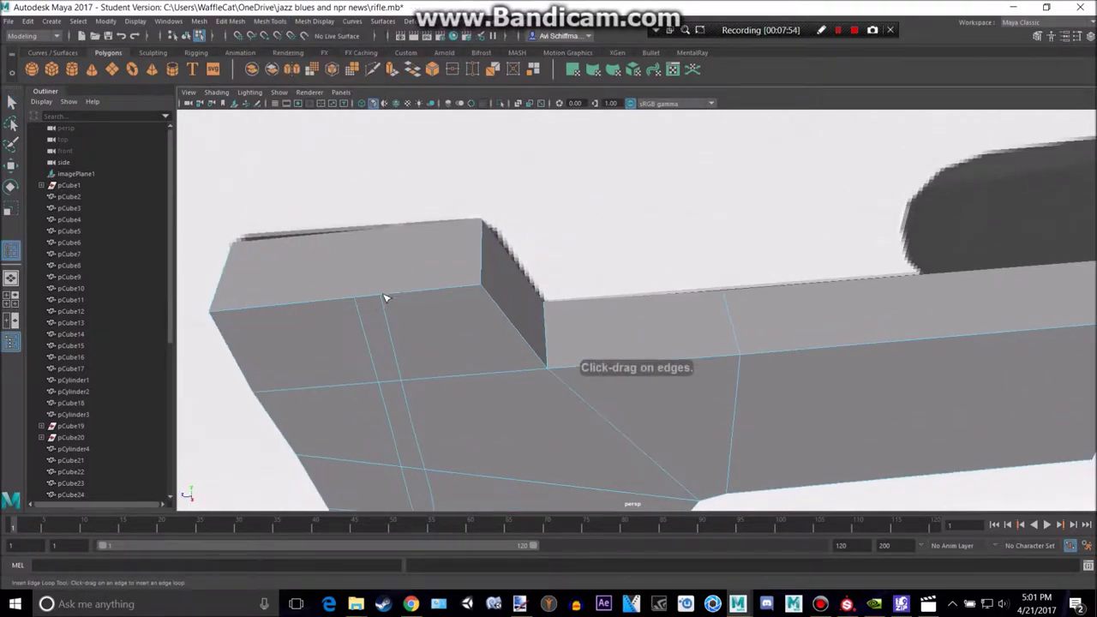
pyautogui.hotkey('ctrl', 'z')
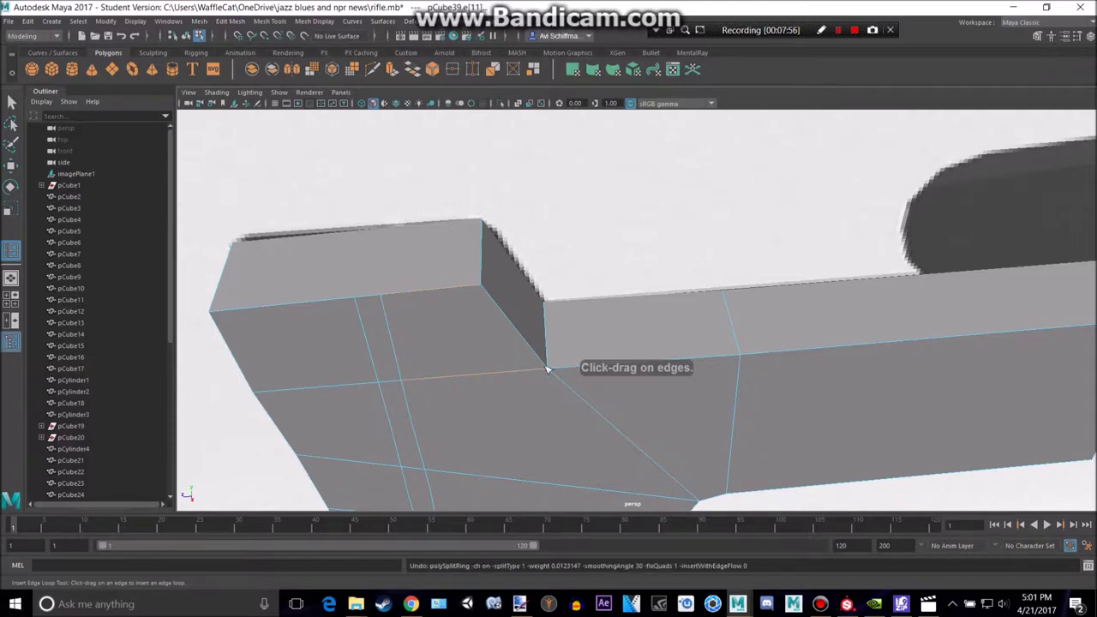
pyautogui.press('space')
pyautogui.press('space')
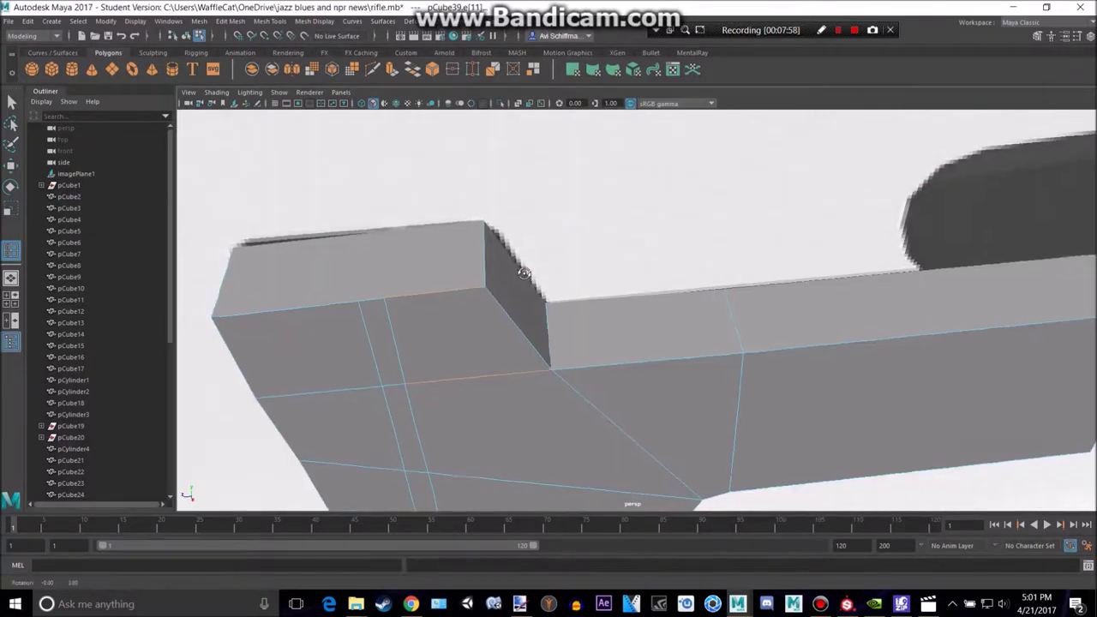
pyautogui.hotkey('ctrl', 'z')
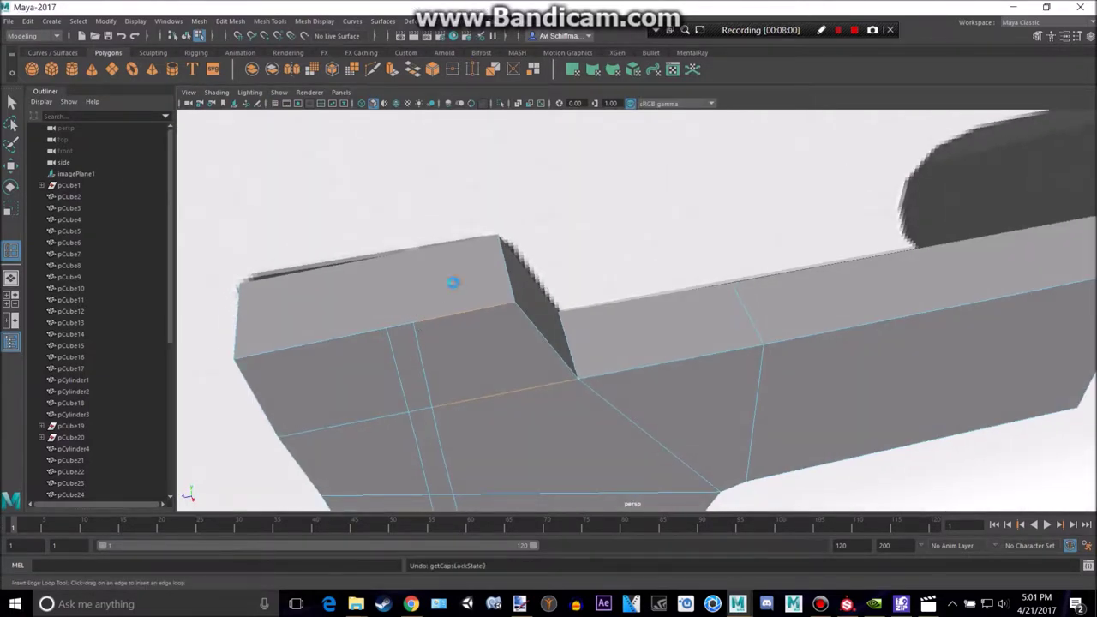
# Cut a straight edge across the top of the butt with Multi-Cut, from the groove line nearer the arm, aligning it in the top view.
pyautogui.click(1038, 37)
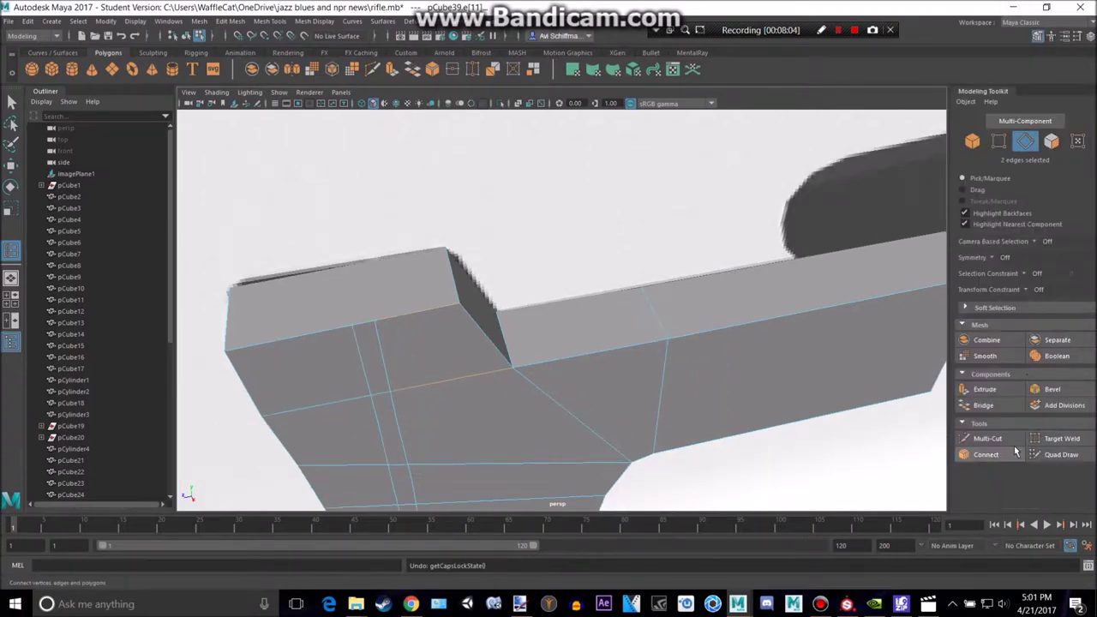
pyautogui.click(988, 438)
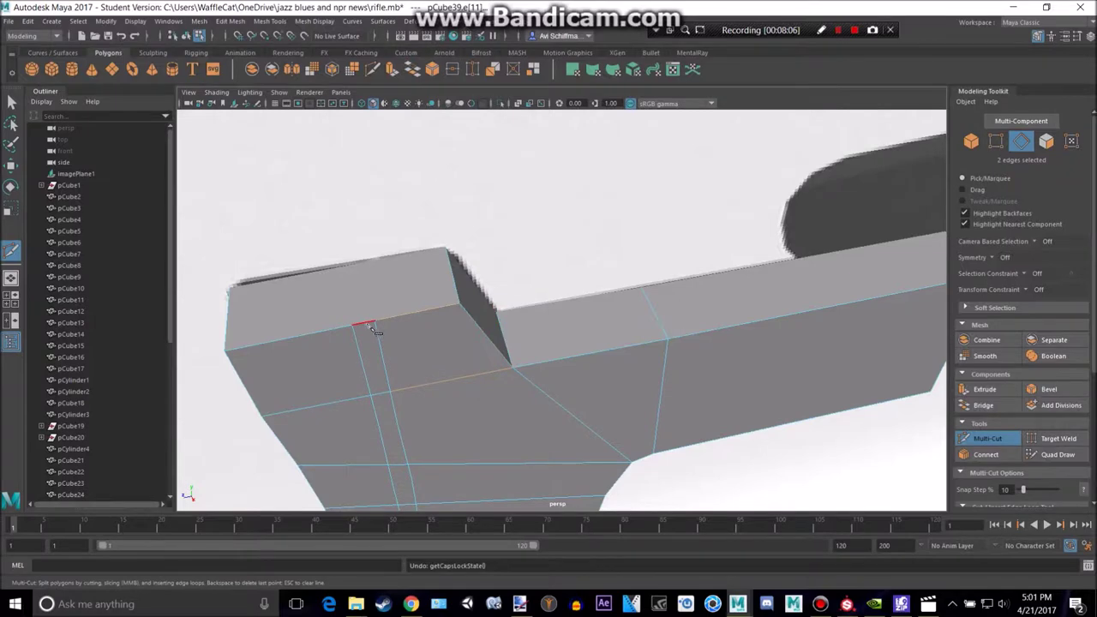
pyautogui.keyDown('alt'); pyautogui.moveTo(360, 228); pyautogui.dragTo(532, 276); pyautogui.keyUp('alt')
pyautogui.press('space')
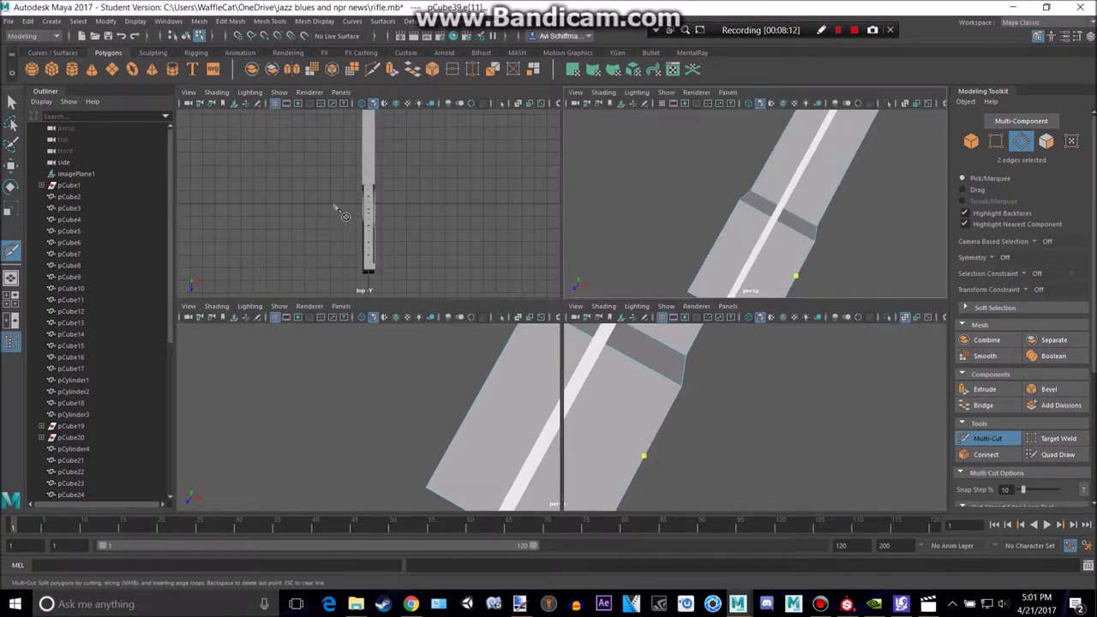
pyautogui.press('space')
pyautogui.keyDown('alt'); pyautogui.moveTo(437, 254); pyautogui.dragTo(494, 281, button='right'); pyautogui.keyUp('alt')
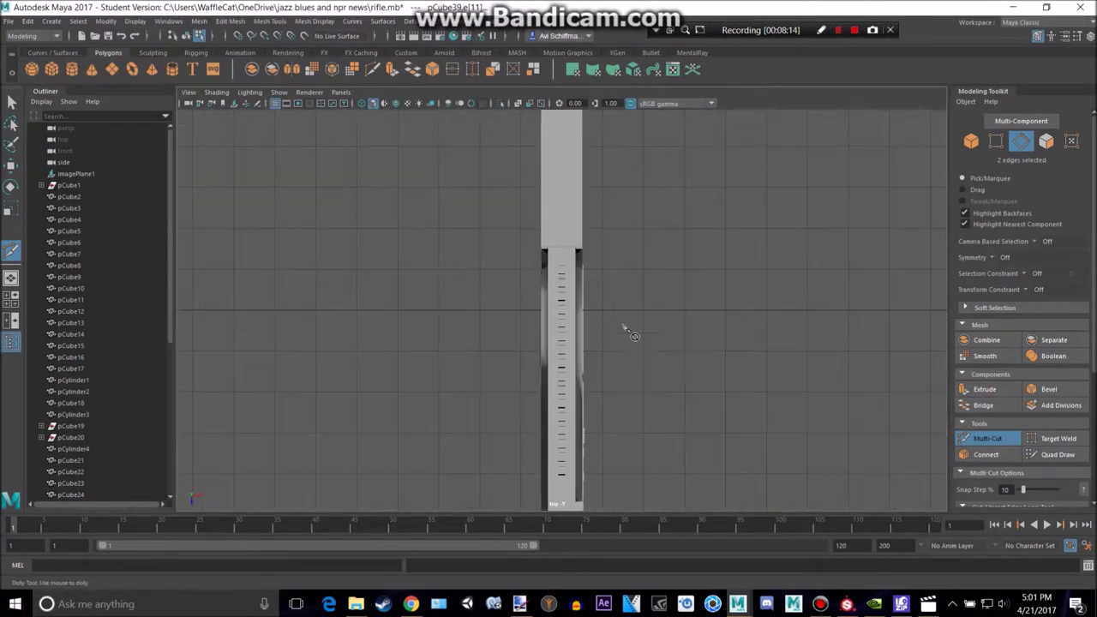
pyautogui.keyDown('alt'); pyautogui.moveTo(599, 411); pyautogui.dragTo(573, 275, button='middle'); pyautogui.keyUp('alt')
pyautogui.keyDown('alt'); pyautogui.moveTo(573, 276); pyautogui.dragTo(665, 276, button='right'); pyautogui.keyUp('alt')
pyautogui.keyDown('alt'); pyautogui.moveTo(665, 276); pyautogui.dragTo(641, 94, button='middle'); pyautogui.keyUp('alt')
pyautogui.keyDown('alt'); pyautogui.moveTo(600, 343); pyautogui.dragTo(596, 233, button='middle'); pyautogui.keyUp('alt')
pyautogui.scroll(1, 590, 321)
pyautogui.scroll(1, 583, 343)
pyautogui.keyDown('alt'); pyautogui.moveTo(572, 368); pyautogui.dragTo(649, 220, button='middle'); pyautogui.keyUp('alt')
pyautogui.scroll(3, 518, 209)
pyautogui.keyDown('alt'); pyautogui.moveTo(514, 202); pyautogui.dragTo(516, 308, button='middle'); pyautogui.keyUp('alt')
pyautogui.scroll(2, 450, 314)
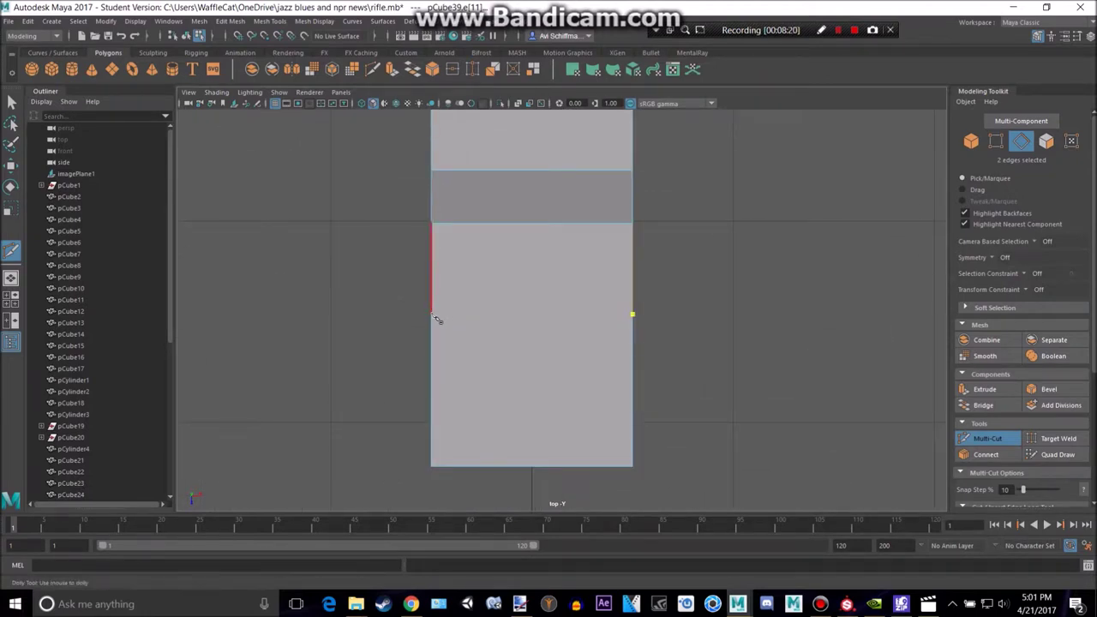
pyautogui.click(432, 315)
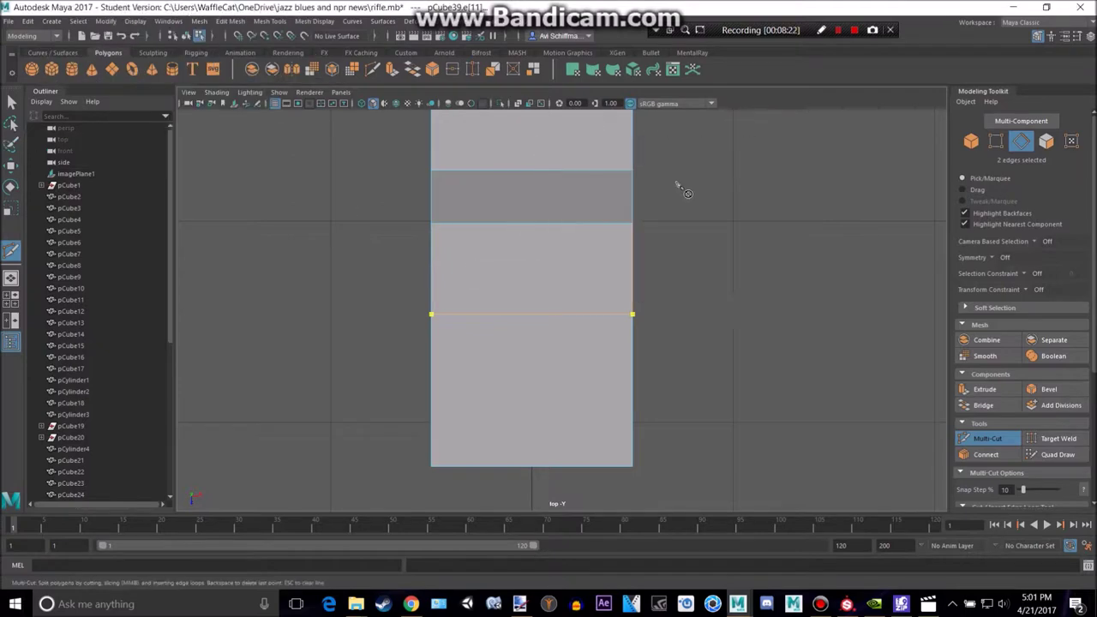
pyautogui.press('space')
pyautogui.press('space')
pyautogui.keyDown('alt'); pyautogui.moveTo(640, 246); pyautogui.dragTo(743, 191); pyautogui.keyUp('alt')
pyautogui.rightClick(733, 191)
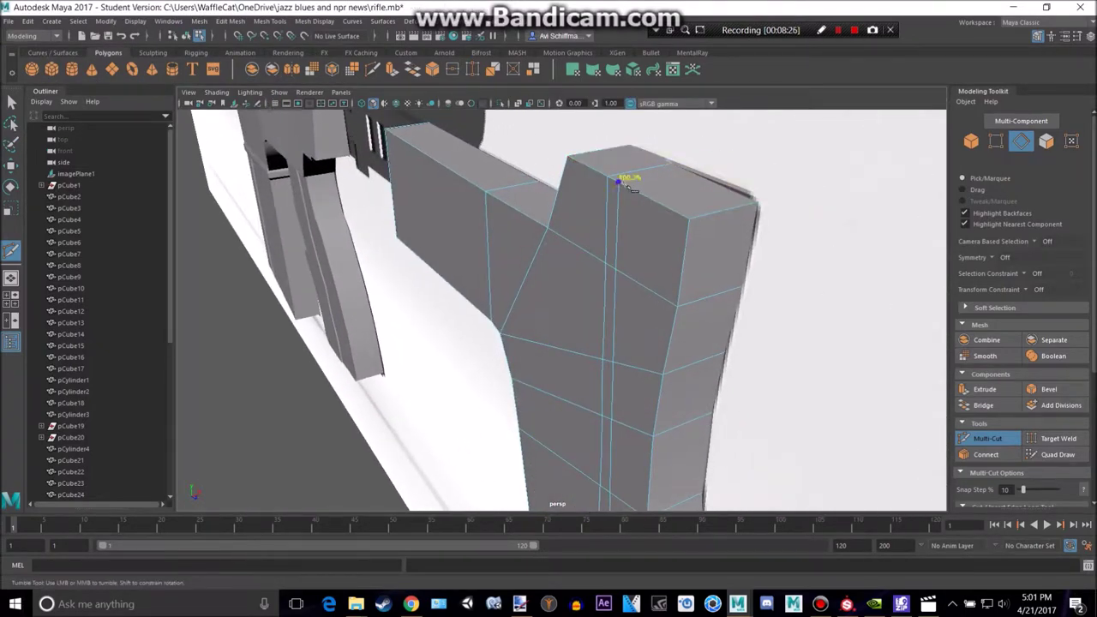
pyautogui.keyDown('alt'); pyautogui.moveTo(708, 161); pyautogui.dragTo(670, 337); pyautogui.keyUp('alt')
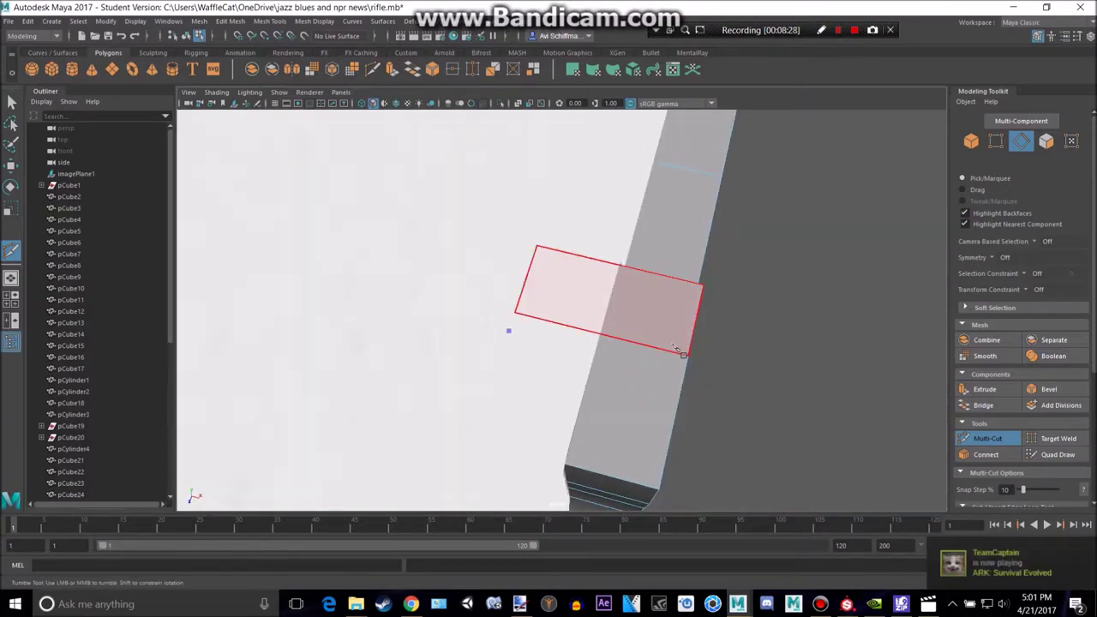
pyautogui.keyDown('alt'); pyautogui.moveTo(797, 337); pyautogui.dragTo(742, 301); pyautogui.keyUp('alt')
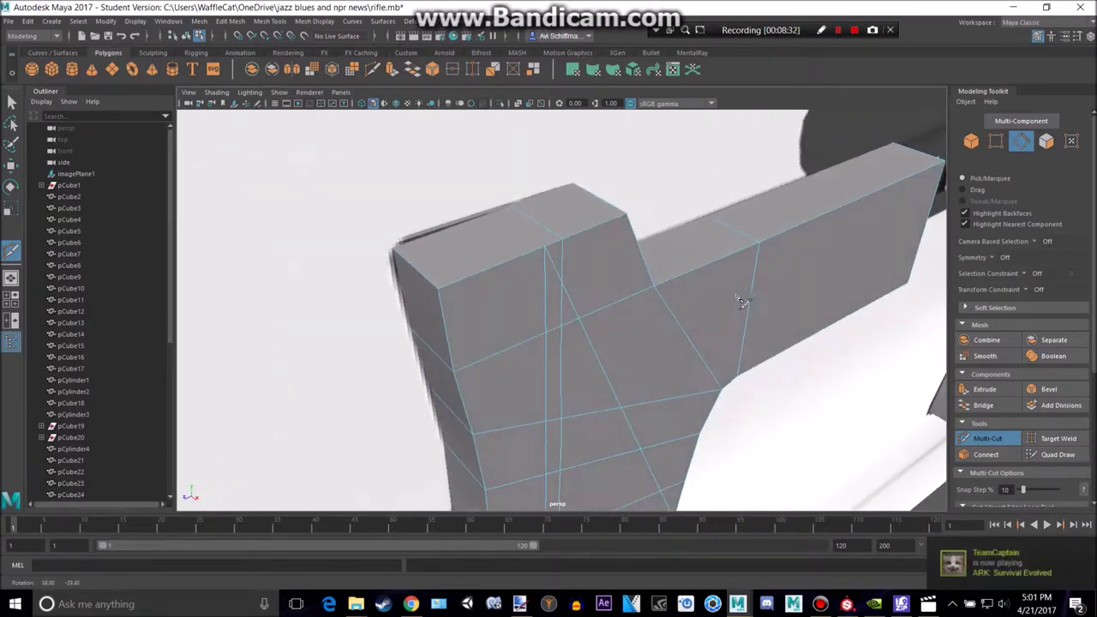
pyautogui.click(758, 243)
pyautogui.hotkey('ctrl', 'z')
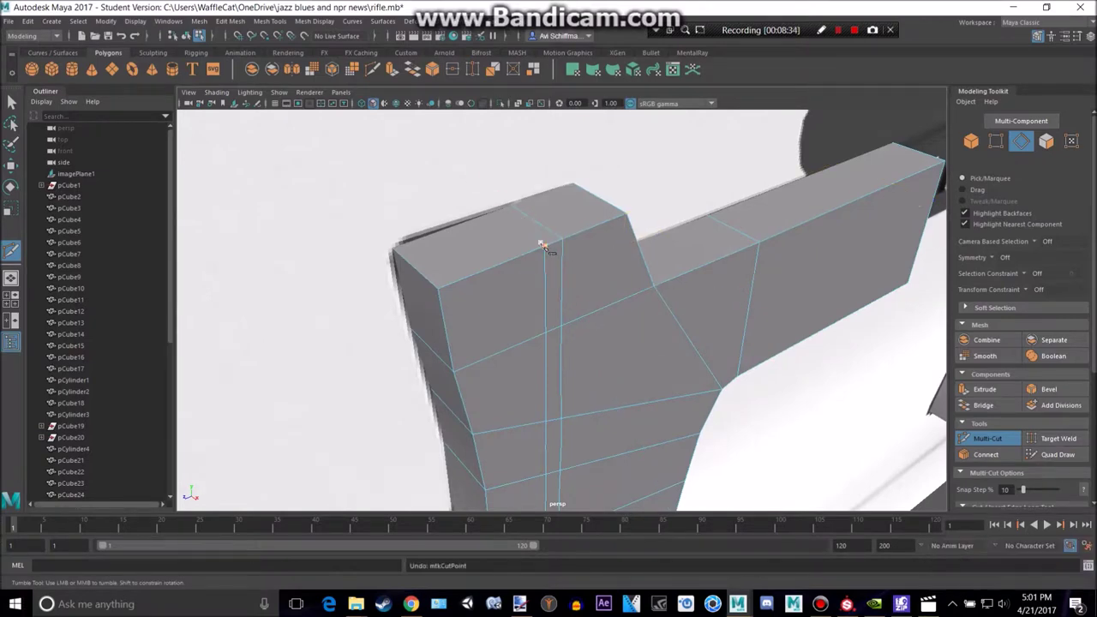
# Cut a second straight edge across the top of the butt from the other groove line with Multi-Cut.
pyautogui.keyDown('alt'); pyautogui.moveTo(480, 198); pyautogui.dragTo(595, 224); pyautogui.keyUp('alt')
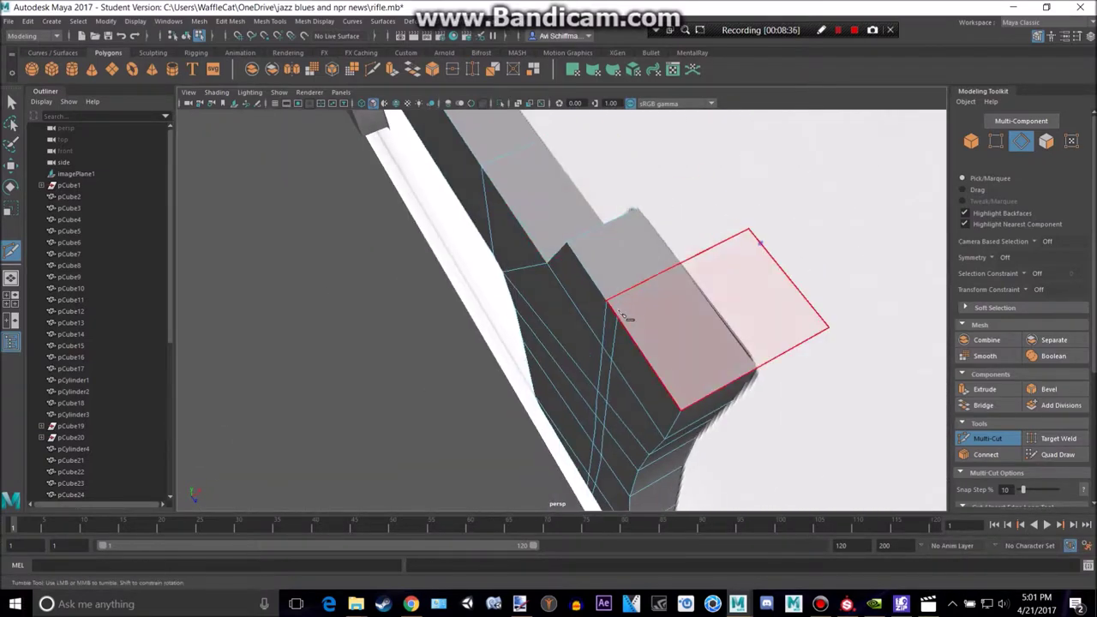
pyautogui.click(618, 318)
pyautogui.keyDown('alt'); pyautogui.moveTo(718, 278); pyautogui.dragTo(580, 248); pyautogui.keyUp('alt')
pyautogui.keyDown('alt'); pyautogui.moveTo(602, 286); pyautogui.dragTo(582, 186, button='middle'); pyautogui.keyUp('alt')
pyautogui.keyDown('alt'); pyautogui.moveTo(582, 186); pyautogui.dragTo(570, 221); pyautogui.keyUp('alt')
pyautogui.click(509, 309)
# Cut two edges across the underside of the butt with Multi-Cut, continuing both vertical groove lines.
pyautogui.keyDown('alt'); pyautogui.moveTo(514, 311); pyautogui.dragTo(666, 330); pyautogui.keyUp('alt')
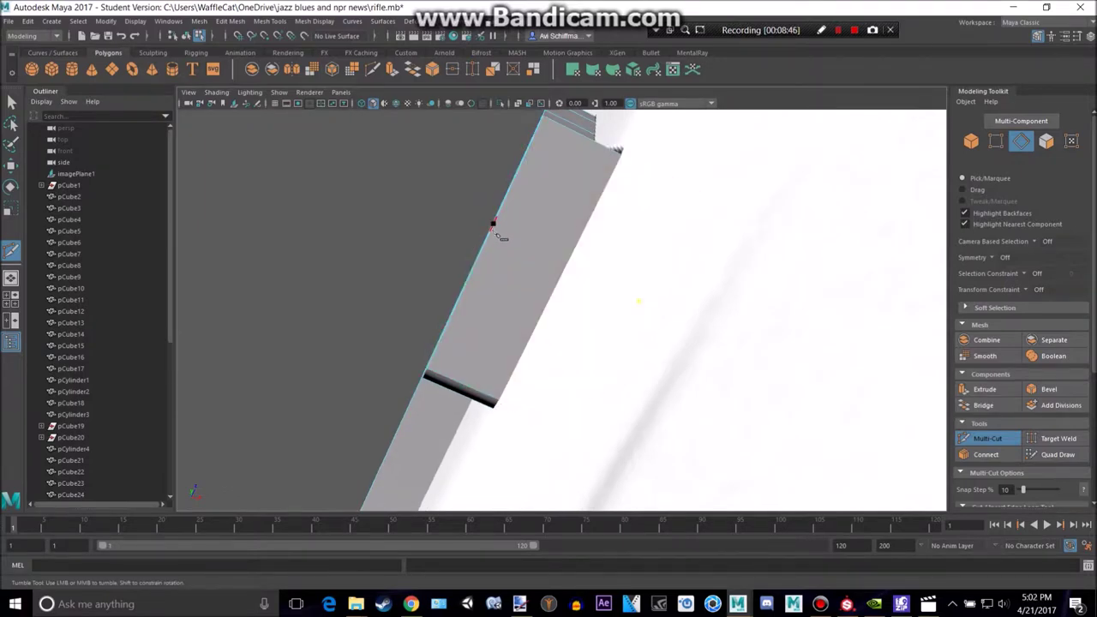
pyautogui.keyDown('alt'); pyautogui.moveTo(579, 238); pyautogui.dragTo(619, 383); pyautogui.keyUp('alt')
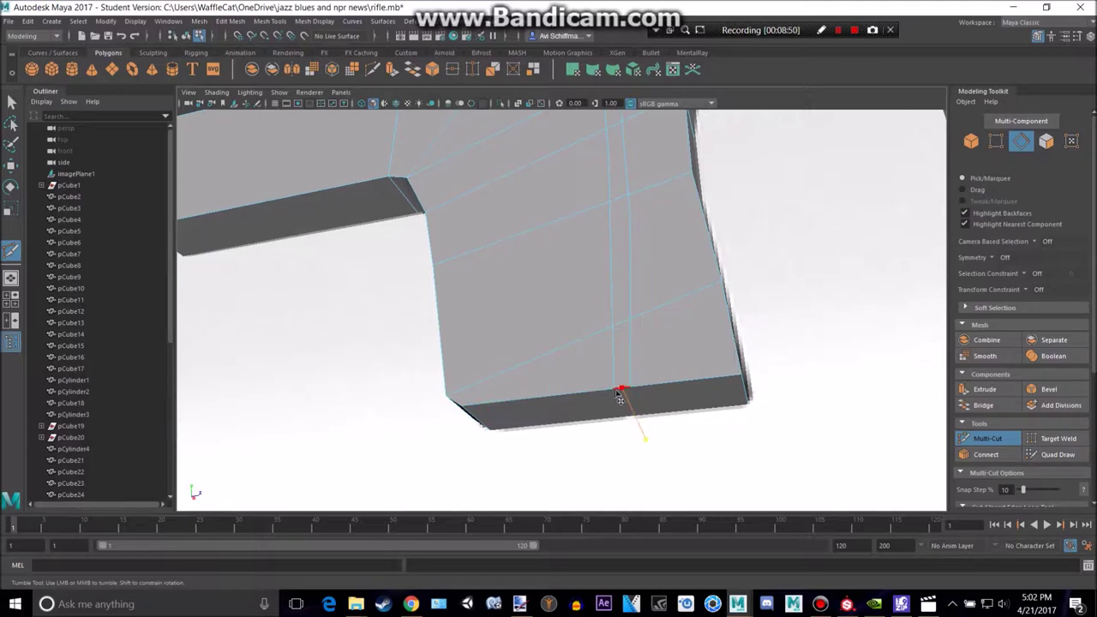
pyautogui.click(620, 391)
pyautogui.rightClick(653, 390)
pyautogui.click(630, 387)
pyautogui.keyDown('alt'); pyautogui.moveTo(725, 443); pyautogui.dragTo(584, 393); pyautogui.keyUp('alt')
pyautogui.keyDown('alt'); pyautogui.moveTo(554, 314); pyautogui.dragTo(469, 324); pyautogui.keyUp('alt')
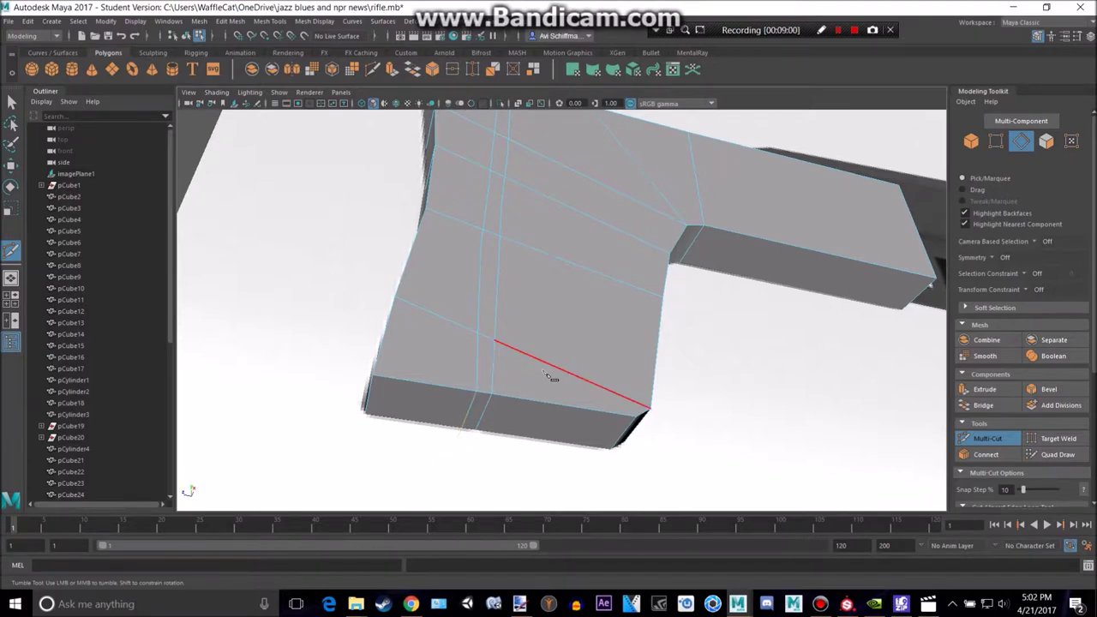
# Leave Multi-Cut, hide the Modeling Toolkit and switch the stock to face selection.
pyautogui.scroll(-3, 569, 356)
pyautogui.keyDown('alt'); pyautogui.moveTo(515, 363); pyautogui.dragTo(658, 341); pyautogui.keyUp('alt')
pyautogui.moveTo(595, 263); pyautogui.dragTo(656, 255, button='right')
pyautogui.scroll(-4, 656, 268)
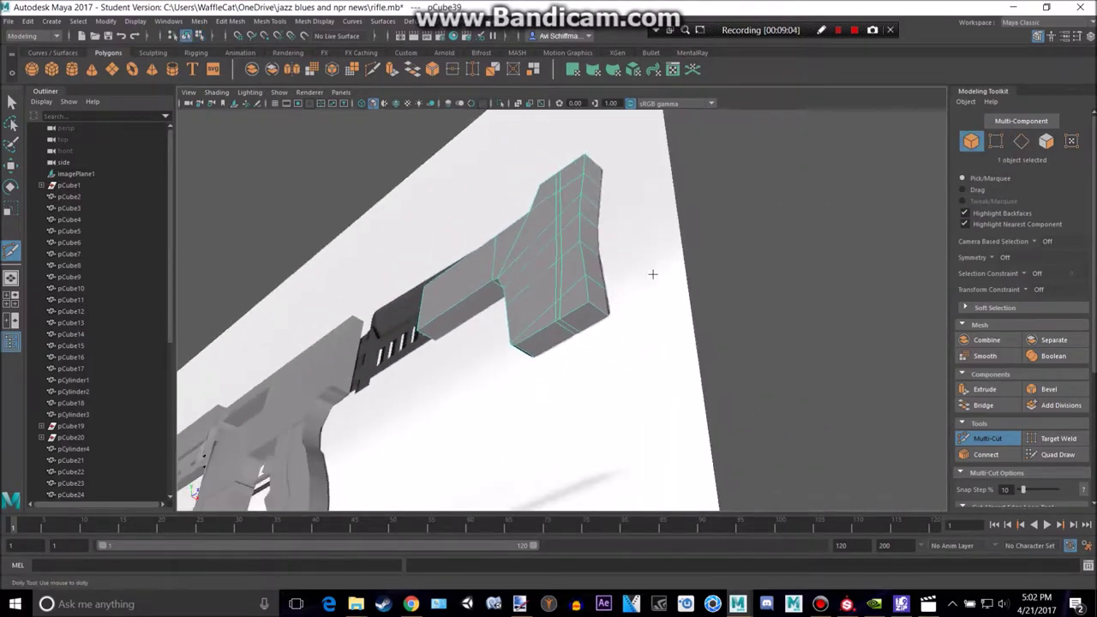
pyautogui.keyDown('alt'); pyautogui.moveTo(655, 271); pyautogui.dragTo(635, 297); pyautogui.keyUp('alt')
pyautogui.press('q')
pyautogui.scroll(5, 571, 312)
pyautogui.click(1036, 38)
pyautogui.moveTo(698, 264); pyautogui.dragTo(698, 307, button='right')
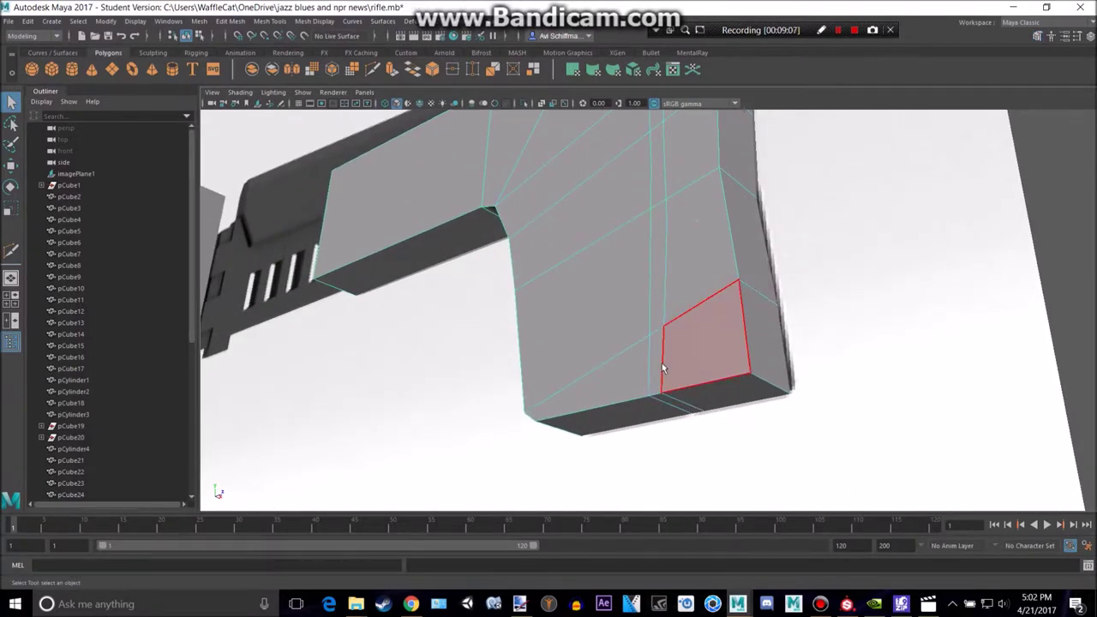
# Select the narrow strip of groove faces on both sides and across the top of the butt.
pyautogui.click(661, 307)
pyautogui.keyDown('alt'); pyautogui.moveTo(820, 233); pyautogui.dragTo(621, 282); pyautogui.keyUp('alt')
pyautogui.keyDown('alt'); pyautogui.moveTo(628, 204); pyautogui.dragTo(625, 343, button='middle'); pyautogui.keyUp('alt')
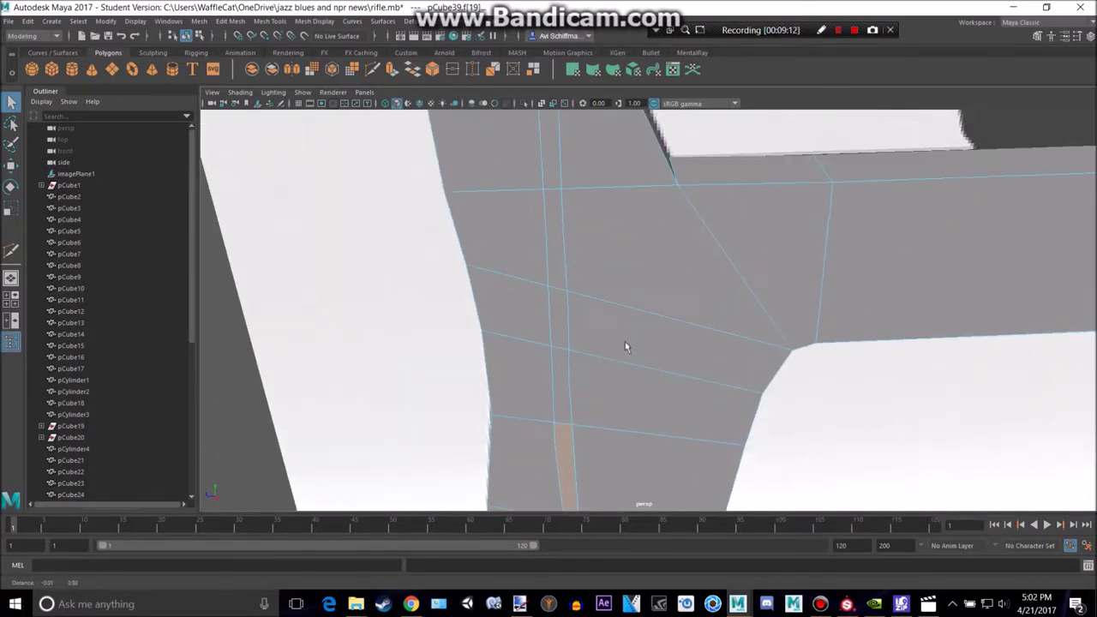
pyautogui.keyDown('shift'); pyautogui.click(563, 377); pyautogui.keyUp('shift')
pyautogui.keyDown('shift'); pyautogui.click(562, 320); pyautogui.keyUp('shift')
pyautogui.keyDown('shift'); pyautogui.click(554, 218); pyautogui.keyUp('shift')
pyautogui.keyDown('alt'); pyautogui.moveTo(610, 156); pyautogui.dragTo(611, 356, button='middle'); pyautogui.keyUp('alt')
pyautogui.keyDown('shift'); pyautogui.click(558, 397); pyautogui.keyUp('shift')
pyautogui.keyDown('alt'); pyautogui.moveTo(452, 283); pyautogui.dragTo(709, 257); pyautogui.keyUp('alt')
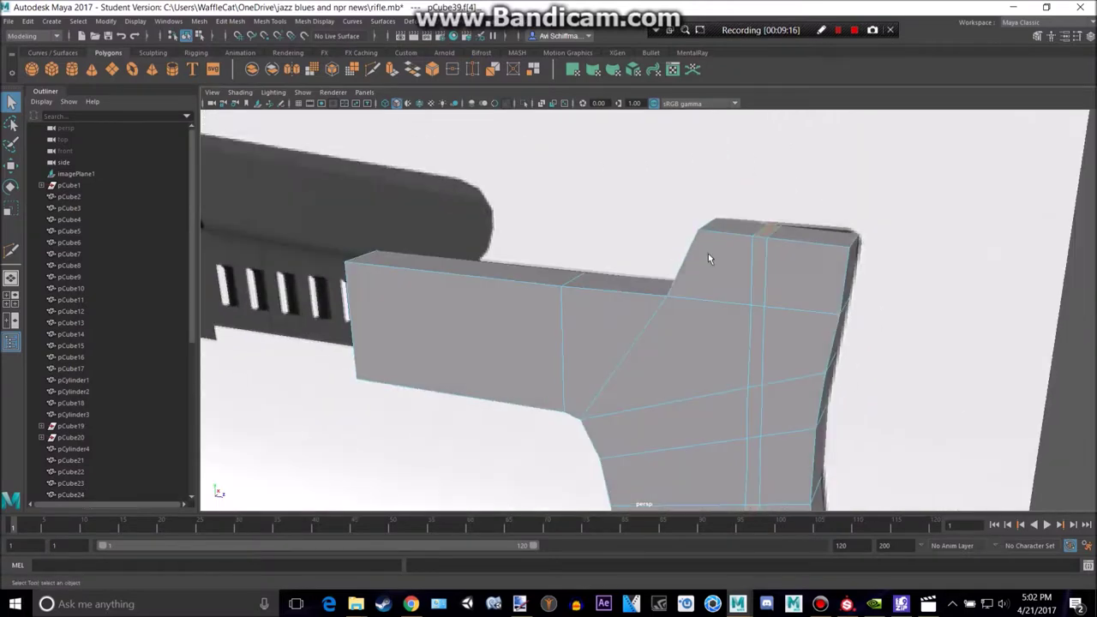
pyautogui.keyDown('shift'); pyautogui.click(756, 293); pyautogui.keyUp('shift')
pyautogui.keyDown('shift'); pyautogui.click(755, 329); pyautogui.keyUp('shift')
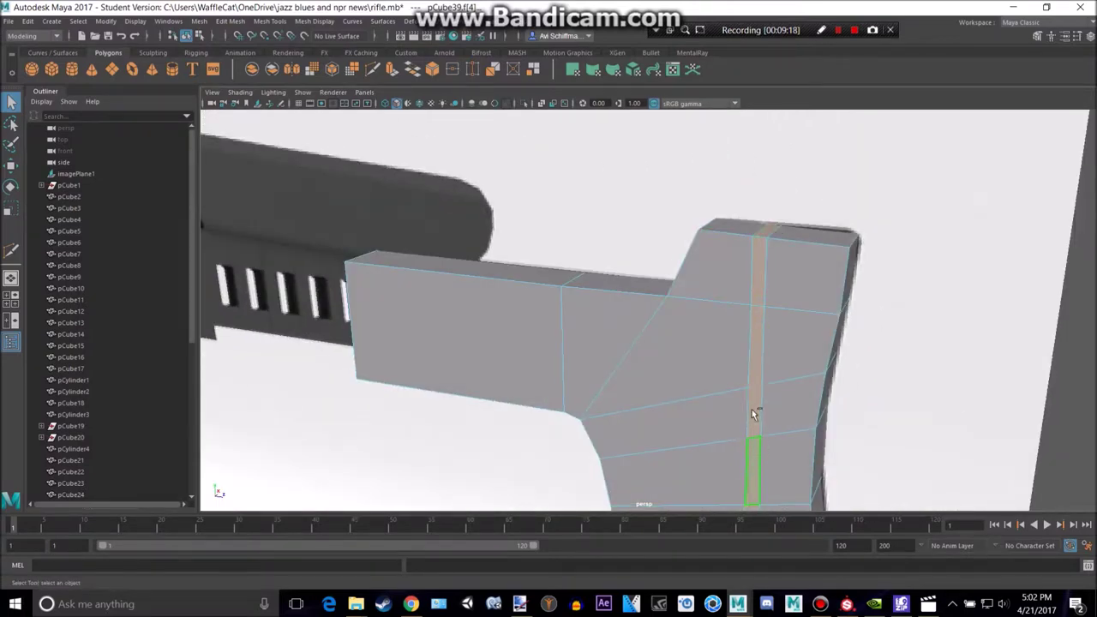
# Extrude the selected groove faces and scale the extrusion to sink the groove into the butt.
pyautogui.scroll(-3, 751, 411)
pyautogui.keyDown('alt'); pyautogui.moveTo(720, 365); pyautogui.dragTo(616, 298, button='middle'); pyautogui.keyUp('alt')
pyautogui.hotkey('ctrl', 'e')
pyautogui.press('r')
pyautogui.moveTo(636, 325); pyautogui.dragTo(669, 317)
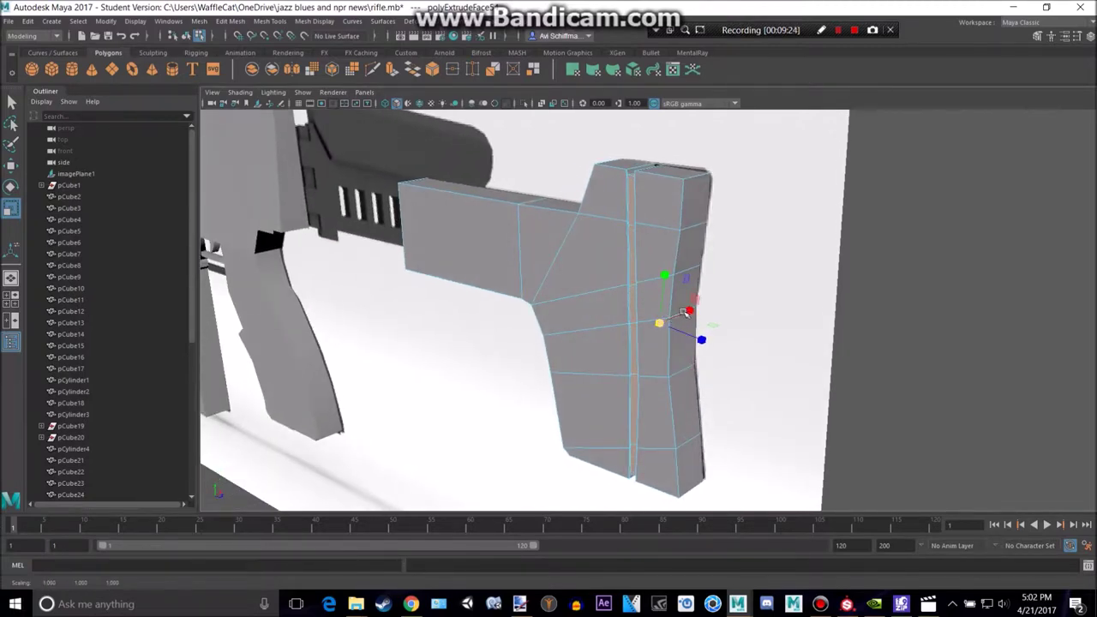
# Return to object selection, preview the stock smoothed, then restore its unsmoothed display and inspect the groove.
pyautogui.keyDown('alt'); pyautogui.moveTo(685, 293); pyautogui.dragTo(654, 257); pyautogui.keyUp('alt')
pyautogui.moveTo(644, 242); pyautogui.dragTo(687, 230, button='right')
pyautogui.scroll(-3, 688, 230)
pyautogui.click(834, 255)
pyautogui.click(665, 281)
pyautogui.press('3')
pyautogui.click(854, 276)
pyautogui.keyDown('alt'); pyautogui.moveTo(818, 278); pyautogui.dragTo(759, 285); pyautogui.keyUp('alt')
pyautogui.click(667, 303)
pyautogui.press('1')
pyautogui.click(840, 259)
pyautogui.keyDown('alt'); pyautogui.moveTo(839, 260); pyautogui.dragTo(776, 258); pyautogui.keyUp('alt')
pyautogui.click(698, 243)
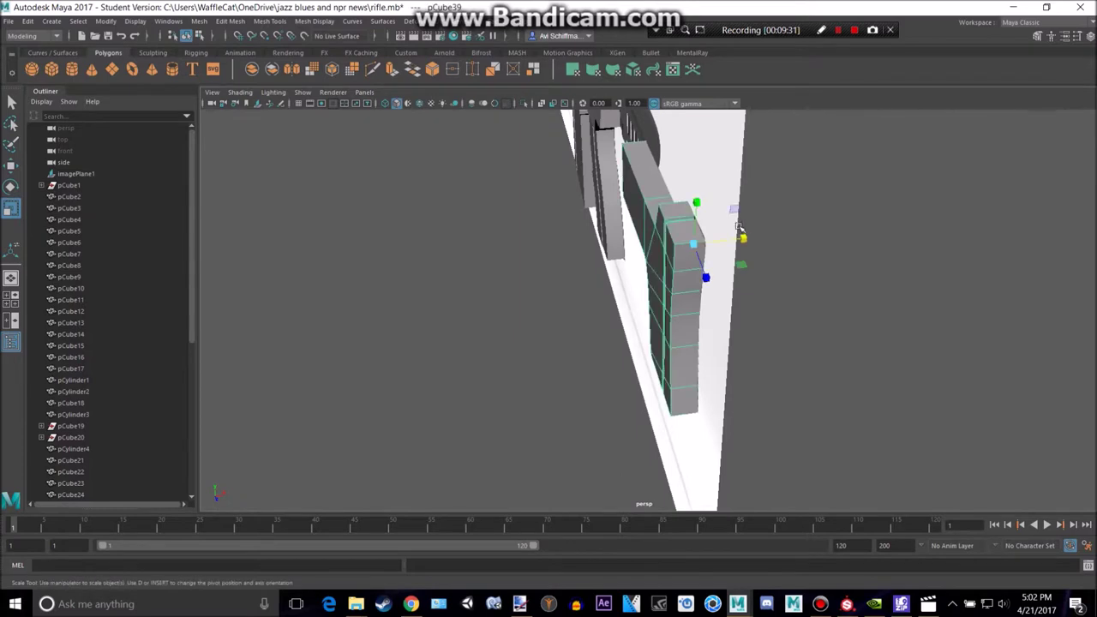
# Hide the reference image plane and bring the whole rifle into view.
pyautogui.click(737, 156)
pyautogui.scroll(-3, 741, 160)
pyautogui.hotkey('ctrl', 'h')
pyautogui.keyDown('alt'); pyautogui.moveTo(742, 161); pyautogui.dragTo(799, 219); pyautogui.keyUp('alt')
pyautogui.keyDown('alt'); pyautogui.moveTo(863, 208); pyautogui.dragTo(739, 183); pyautogui.keyUp('alt')
pyautogui.scroll(-3, 913, 248)
pyautogui.keyDown('alt'); pyautogui.moveTo(918, 248); pyautogui.dragTo(757, 269, button='middle'); pyautogui.keyUp('alt')
pyautogui.keyDown('alt'); pyautogui.moveTo(757, 269); pyautogui.dragTo(925, 283); pyautogui.keyUp('alt')
# Preview the stock smoothed beside the rest of the rifle, then restore its unsmoothed display.
pyautogui.click(814, 421)
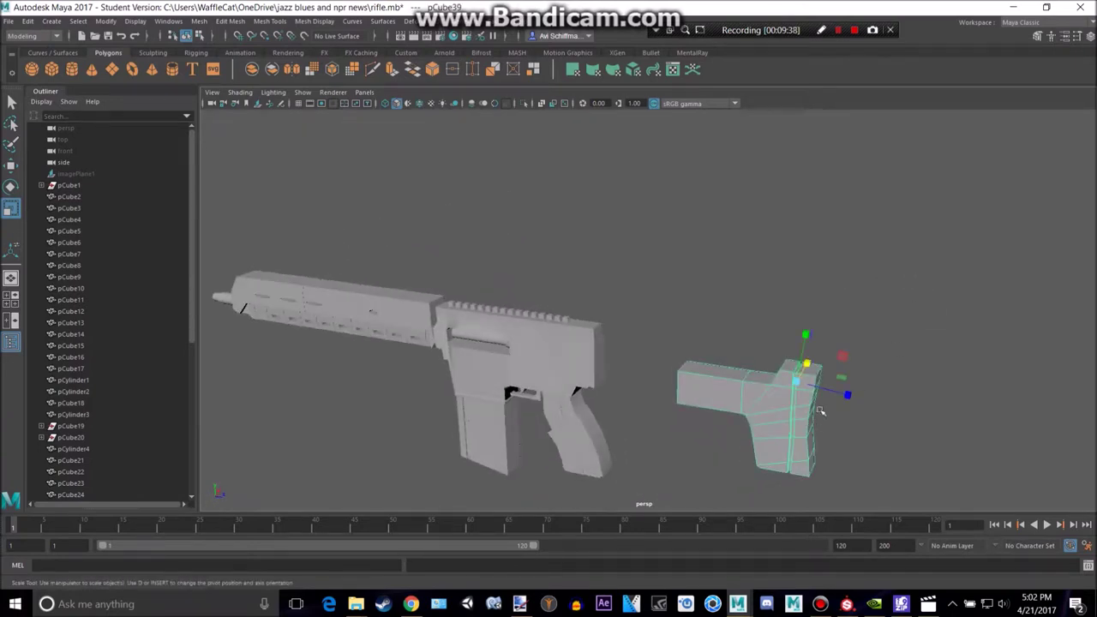
pyautogui.keyDown('alt'); pyautogui.moveTo(809, 335); pyautogui.dragTo(575, 314); pyautogui.keyUp('alt')
pyautogui.click(486, 214)
pyautogui.keyDown('alt'); pyautogui.moveTo(486, 214); pyautogui.dragTo(756, 233); pyautogui.keyUp('alt')
pyautogui.click(838, 318)
pyautogui.press('3')
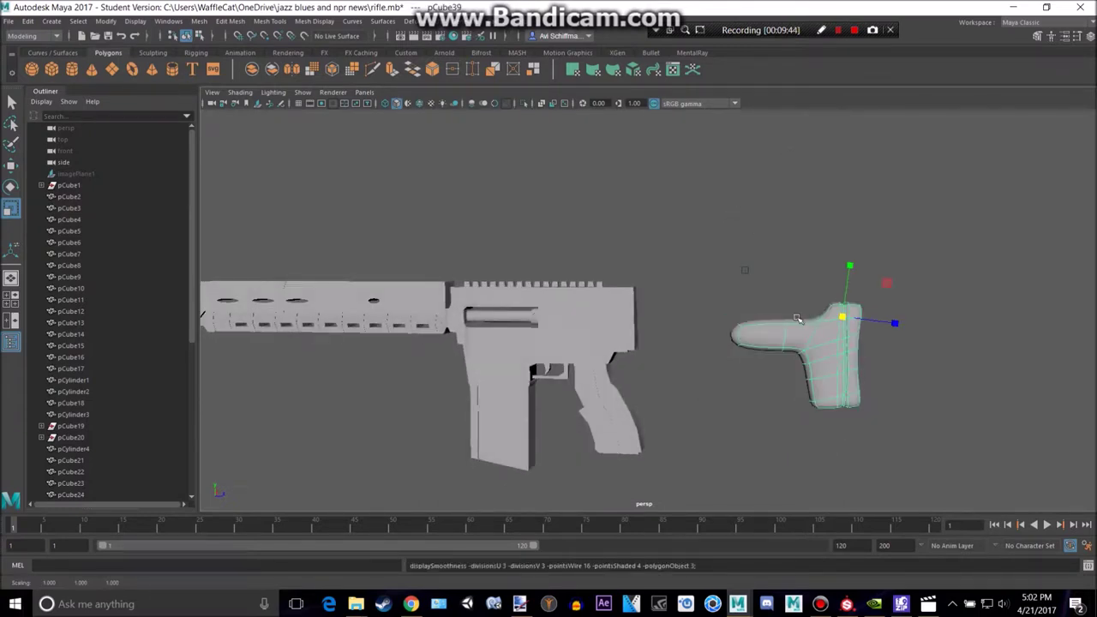
pyautogui.press('1')
# Add divisions to the stock mesh and turn on its smooth preview.
pyautogui.click(231, 22)
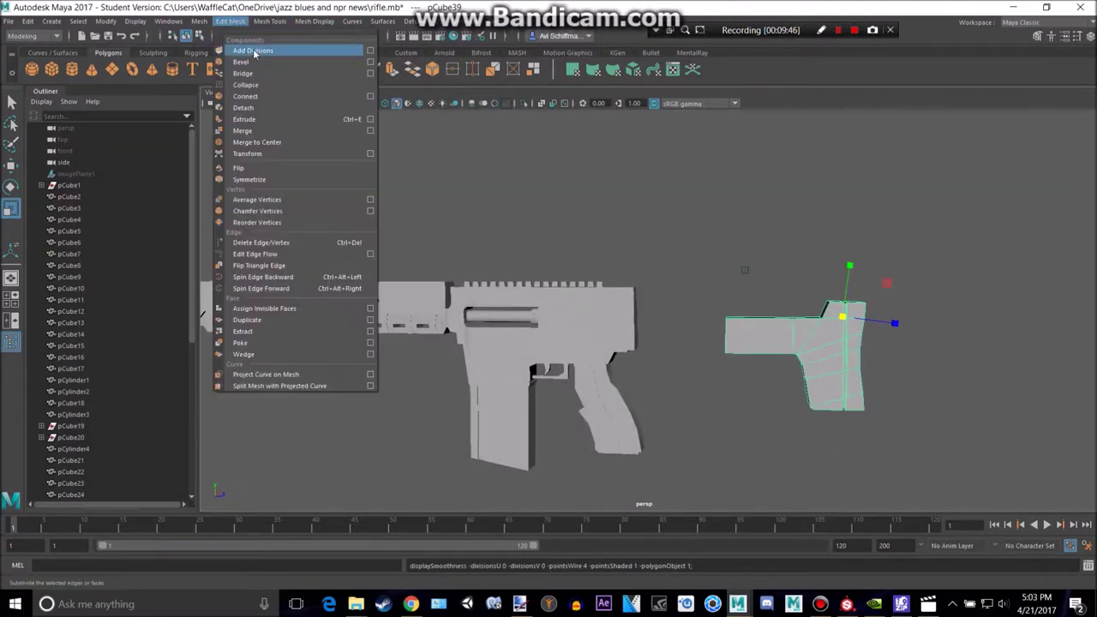
pyautogui.click(257, 49)
pyautogui.keyDown('alt'); pyautogui.moveTo(828, 229); pyautogui.dragTo(693, 220, button='middle'); pyautogui.keyUp('alt')
pyautogui.press('3')
pyautogui.click(815, 275)
pyautogui.keyDown('alt'); pyautogui.moveTo(815, 274); pyautogui.dragTo(742, 333); pyautogui.keyUp('alt')
pyautogui.click(742, 333)
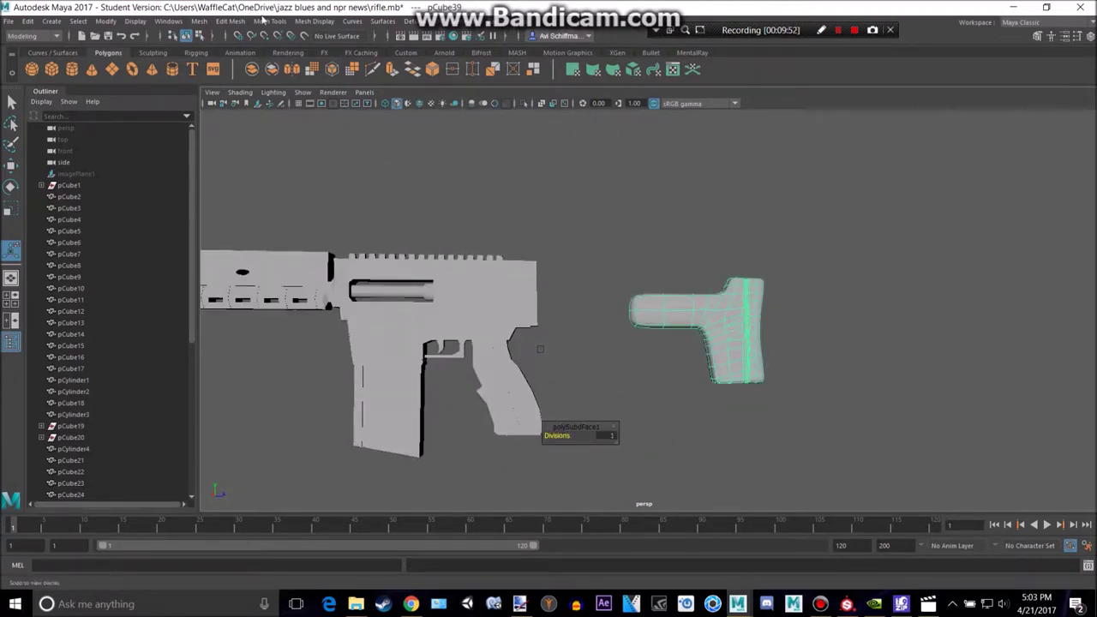
# Try to lower the stock's polygon count with Reduce.
pyautogui.click(204, 23)
pyautogui.click(278, 120)
pyautogui.hotkey('ctrl', 'z')
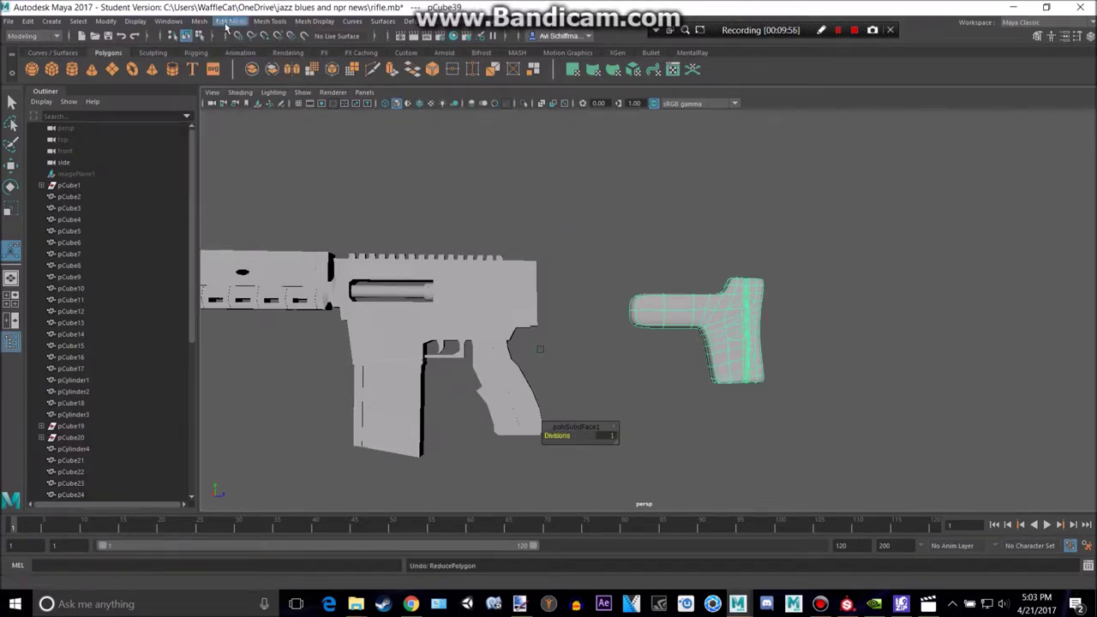
# Apply Smooth to the stock mesh with 1 division.
pyautogui.click(206, 23)
pyautogui.click(249, 128)
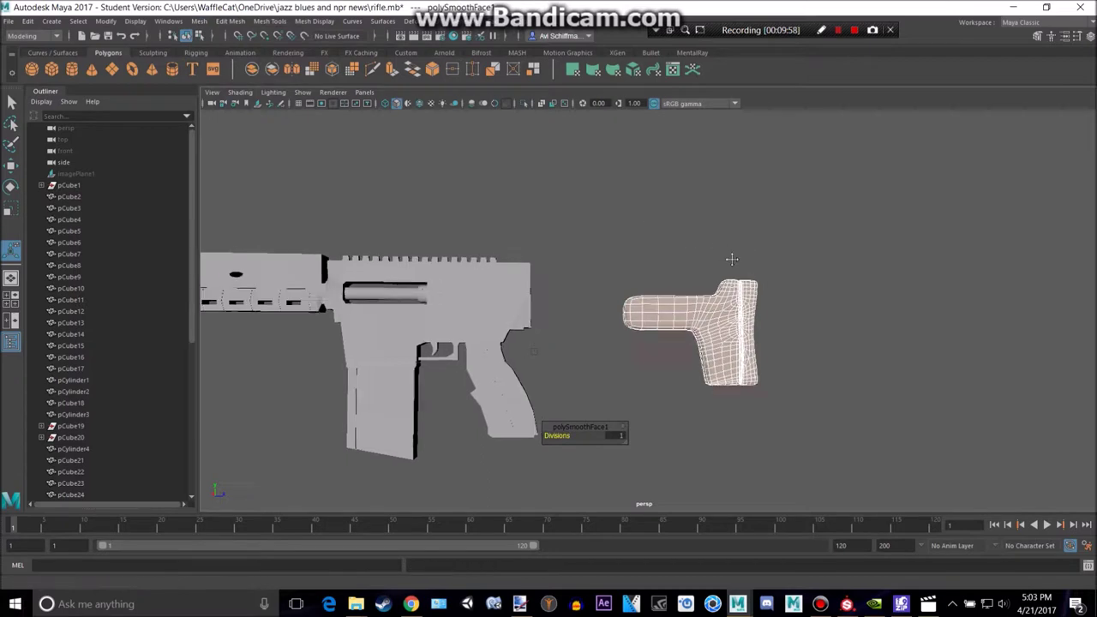
pyautogui.click(767, 283)
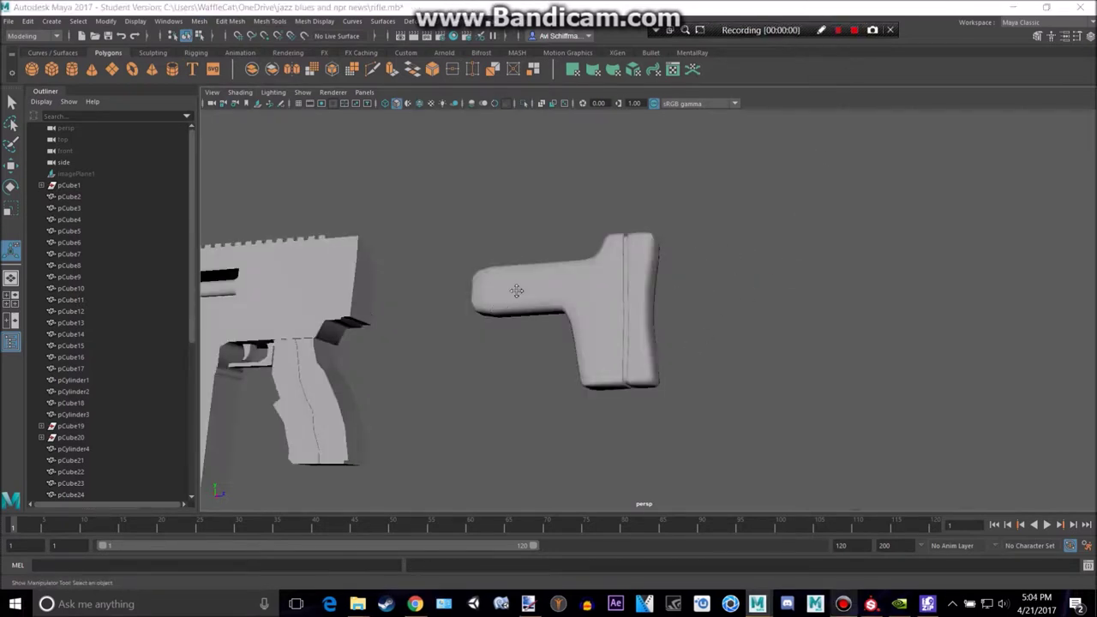
# Examine the smoothed stock from several angles and compare it with the rest of the rifle.
pyautogui.keyDown('alt'); pyautogui.moveTo(503, 301); pyautogui.dragTo(565, 291, button='middle'); pyautogui.keyUp('alt')
pyautogui.keyDown('alt'); pyautogui.moveTo(546, 288); pyautogui.dragTo(634, 374); pyautogui.keyUp('alt')
pyautogui.click(636, 375)
pyautogui.keyDown('alt'); pyautogui.moveTo(761, 390); pyautogui.dragTo(780, 352, button='middle'); pyautogui.keyUp('alt')
pyautogui.click(198, 20)
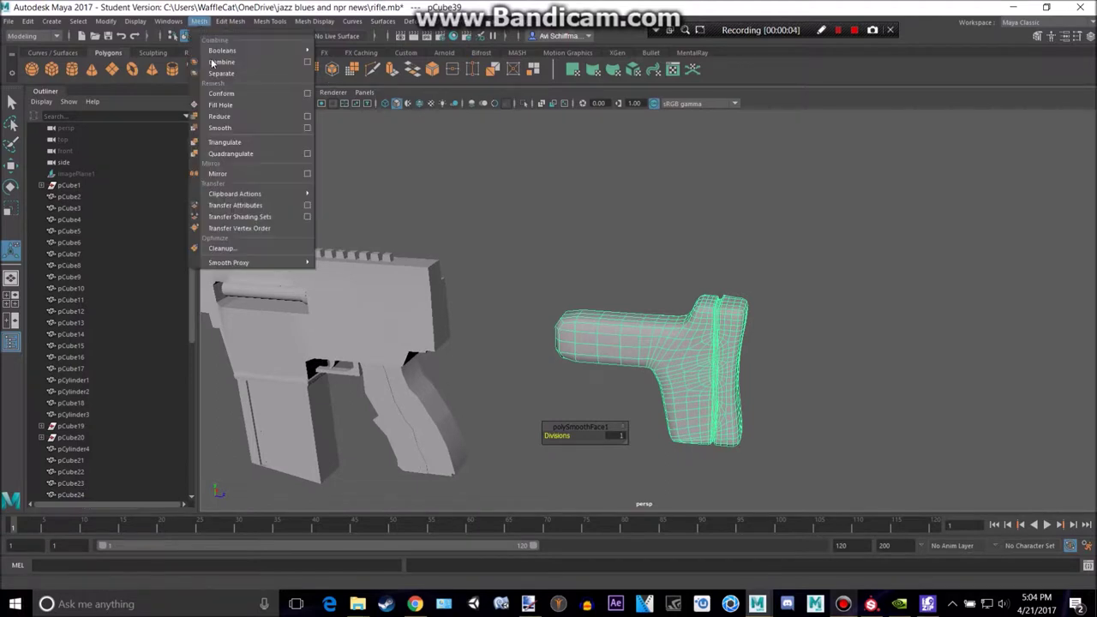
pyautogui.click(707, 225)
pyautogui.click(703, 305)
pyautogui.click(793, 270)
pyautogui.keyDown('alt'); pyautogui.moveTo(787, 336); pyautogui.dragTo(853, 139); pyautogui.keyUp('alt')
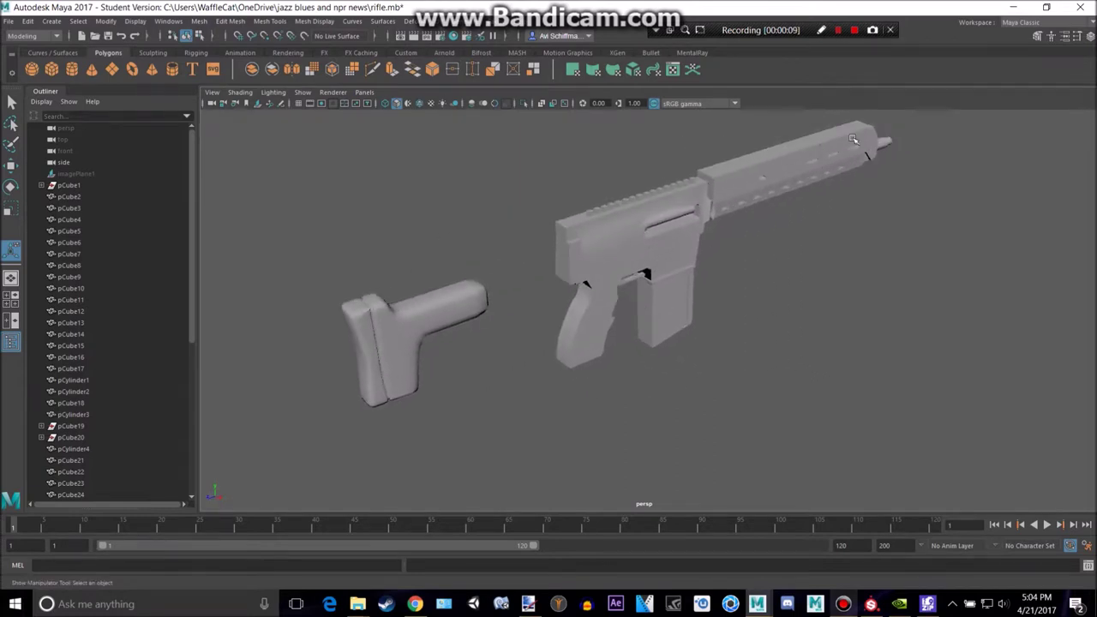
# Try adding divisions to the combined receiver and handguard mesh.
pyautogui.click(753, 186)
pyautogui.moveTo(811, 268)
pyautogui.keyDown('alt'); pyautogui.mouseDown()
pyautogui.moveTo(813, 243)
pyautogui.moveTo(821, 249)
pyautogui.mouseUp(); pyautogui.keyUp('alt')
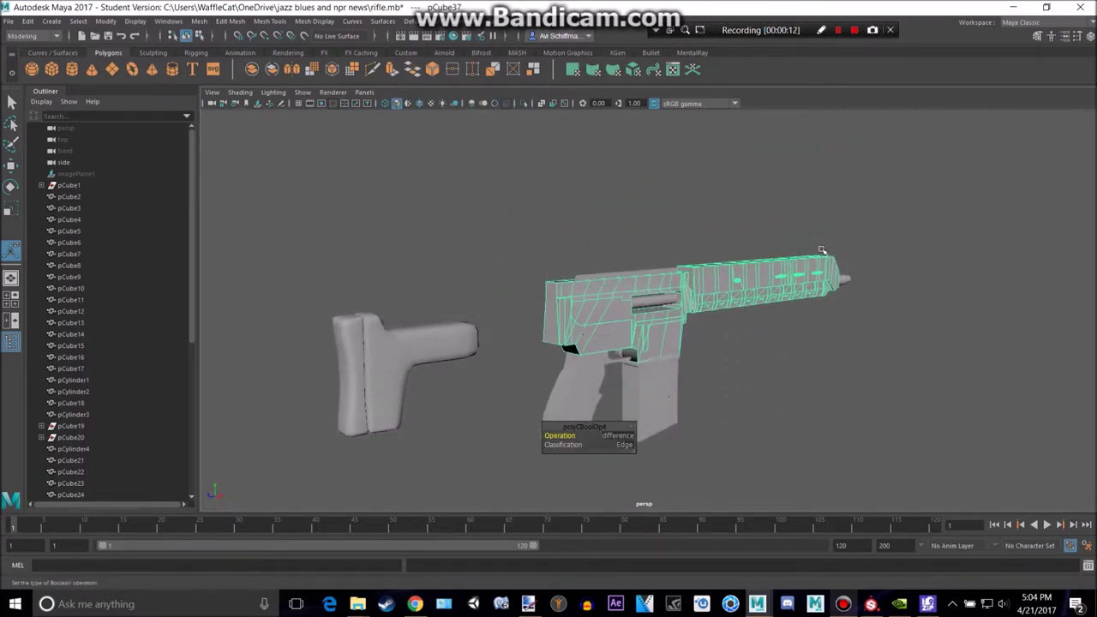
pyautogui.scroll(5, 822, 257)
pyautogui.keyDown('alt'); pyautogui.moveTo(808, 299); pyautogui.dragTo(769, 274); pyautogui.keyUp('alt')
pyautogui.keyDown('alt'); pyautogui.moveTo(768, 273); pyautogui.dragTo(504, 276, button='middle'); pyautogui.keyUp('alt')
pyautogui.click(245, 23)
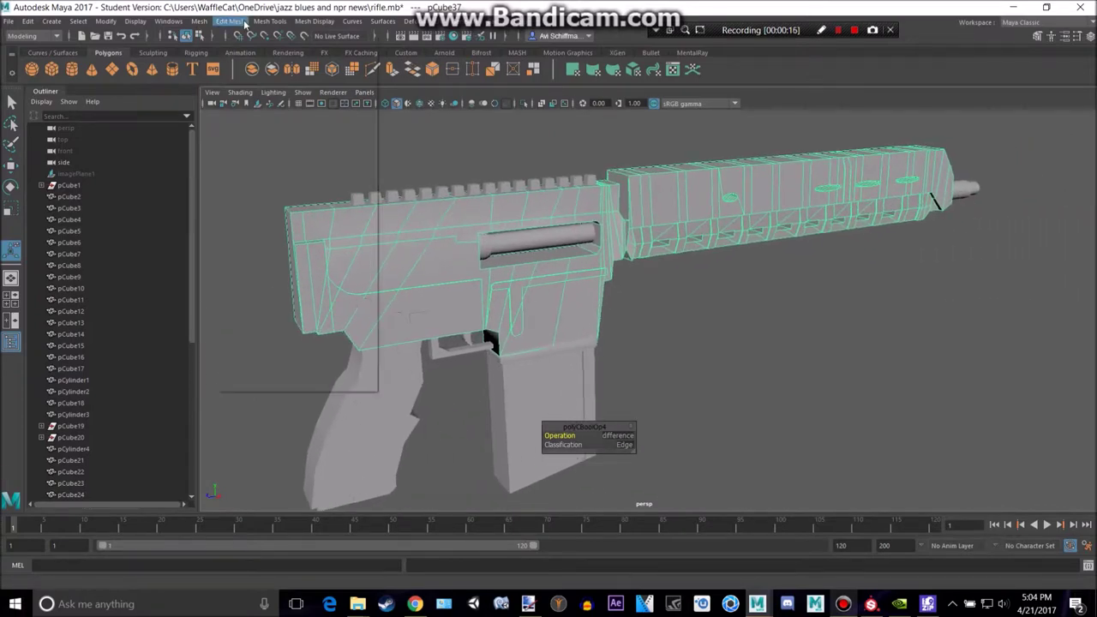
pyautogui.click(254, 49)
# Preview the subdivided receiver and handguard smoothed, inspect the surface, and restore the unsmoothed display.
pyautogui.press('3')
pyautogui.click(705, 301)
pyautogui.keyDown('alt'); pyautogui.moveTo(705, 300); pyautogui.dragTo(703, 249); pyautogui.keyUp('alt')
pyautogui.keyDown('alt'); pyautogui.moveTo(670, 279); pyautogui.dragTo(632, 322, button='middle'); pyautogui.keyUp('alt')
pyautogui.keyDown('alt'); pyautogui.moveTo(652, 250); pyautogui.dragTo(634, 240); pyautogui.keyUp('alt')
pyautogui.keyDown('alt'); pyautogui.moveTo(827, 290); pyautogui.dragTo(778, 289, button='middle'); pyautogui.keyUp('alt')
pyautogui.click(735, 302)
pyautogui.press('1')
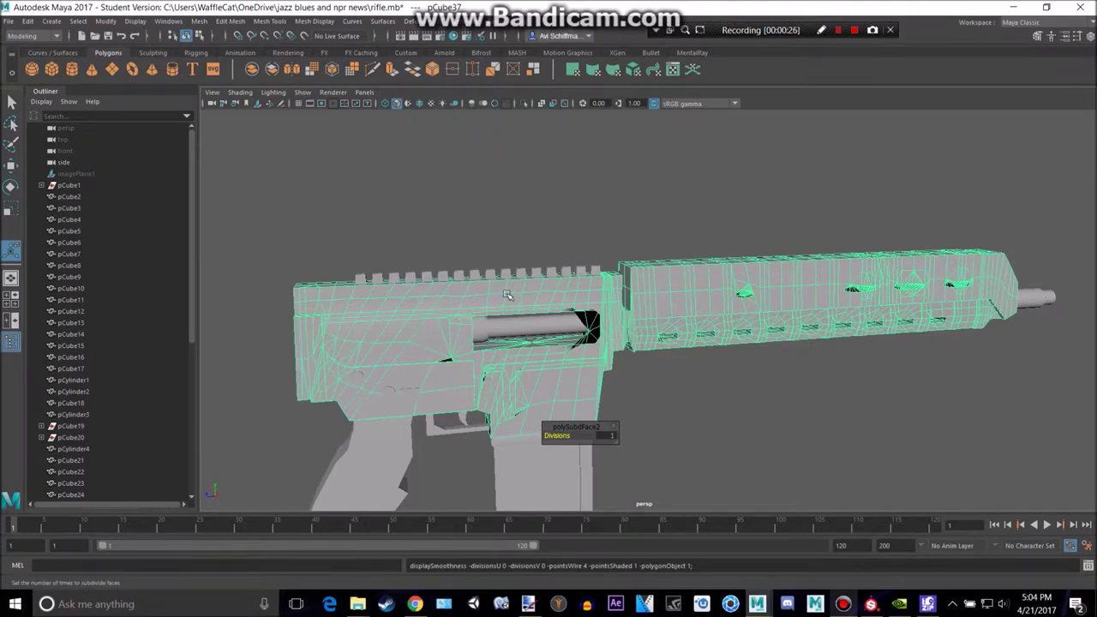
# Undo the smooth preview and the divisions added to the receiver and handguard.
pyautogui.hotkey('ctrl', 'z')
pyautogui.hotkey('ctrl', 'z')
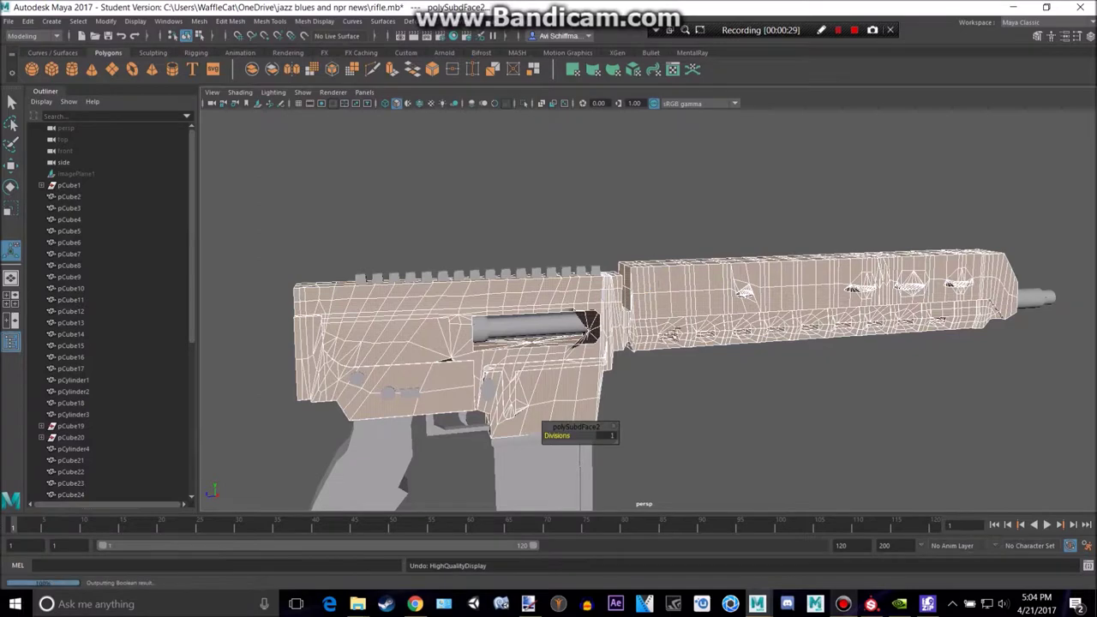
pyautogui.hotkey('ctrl', 'z')
pyautogui.click(693, 404)
# Compare the modelled rifle with the reference gun picture in Chrome's image search results, then return to Maya.
pyautogui.scroll(-2, 694, 404)
pyautogui.keyDown('alt'); pyautogui.moveTo(658, 412); pyautogui.dragTo(511, 297); pyautogui.keyUp('alt')
pyautogui.keyDown('alt'); pyautogui.moveTo(512, 297); pyautogui.dragTo(531, 285, button='middle'); pyautogui.keyUp('alt')
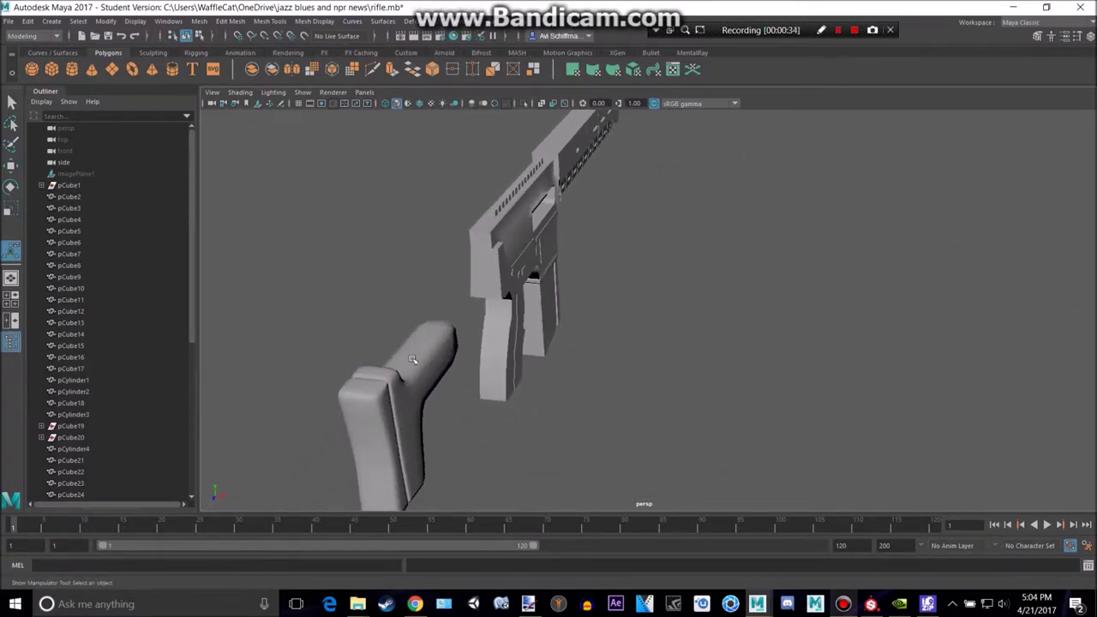
pyautogui.keyDown('alt'); pyautogui.moveTo(413, 361); pyautogui.dragTo(367, 354); pyautogui.keyUp('alt')
pyautogui.hotkey('alt', 'Tab')
pyautogui.hotkey('alt', 'Tab')
pyautogui.hotkey('alt', 'Tab')
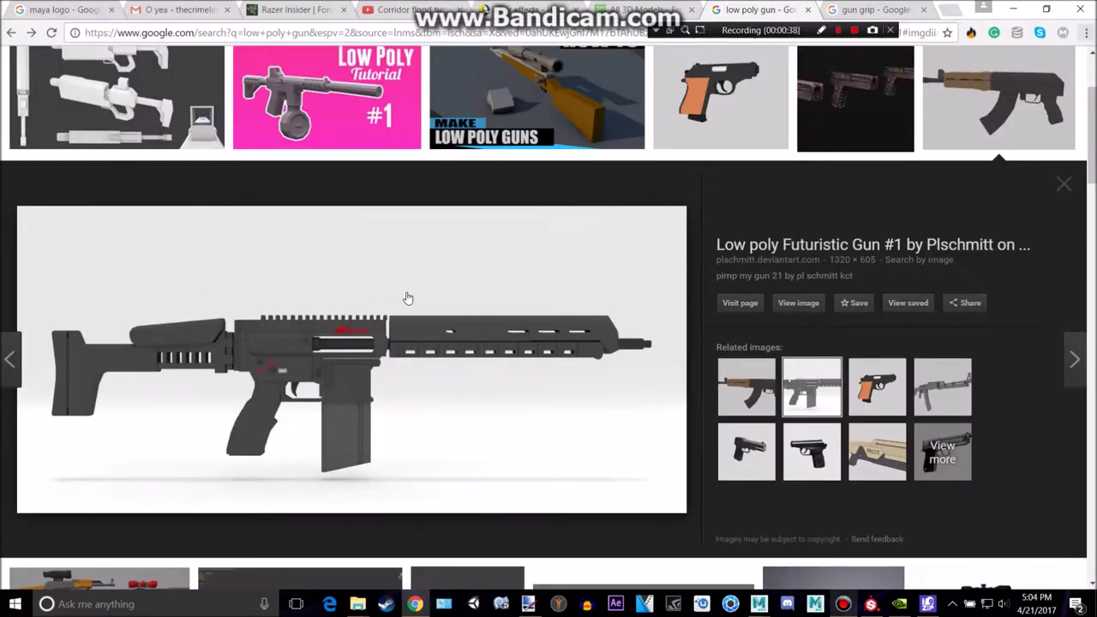
pyautogui.hotkey('alt', 'Tab')
pyautogui.hotkey('alt', 'Tab')
pyautogui.hotkey('alt', 'Tab')
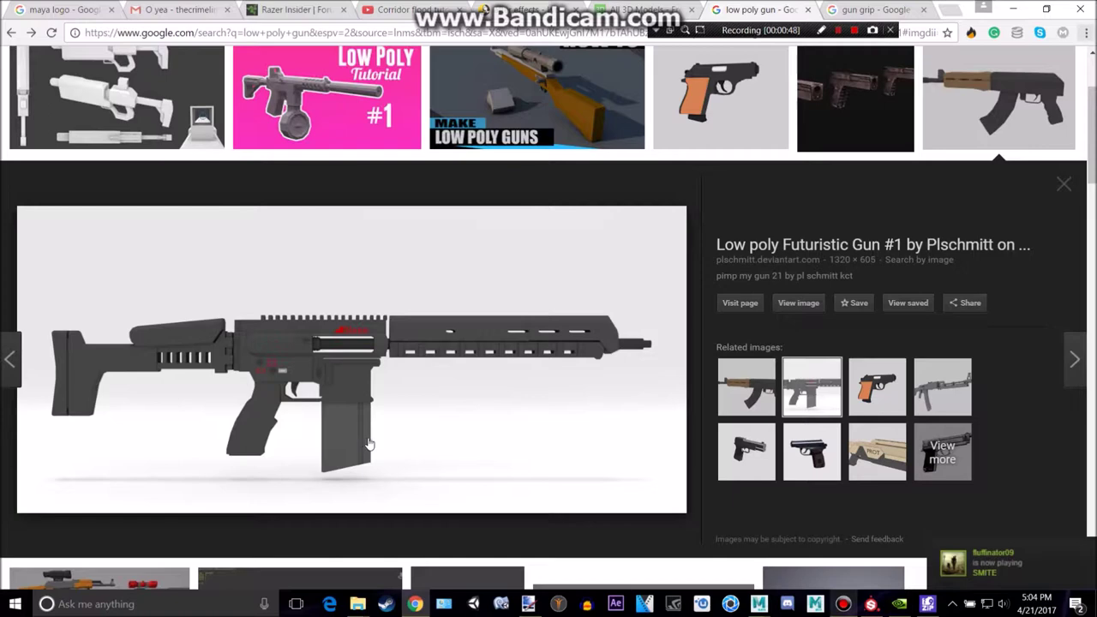
pyautogui.scroll(-3, 163, 336)
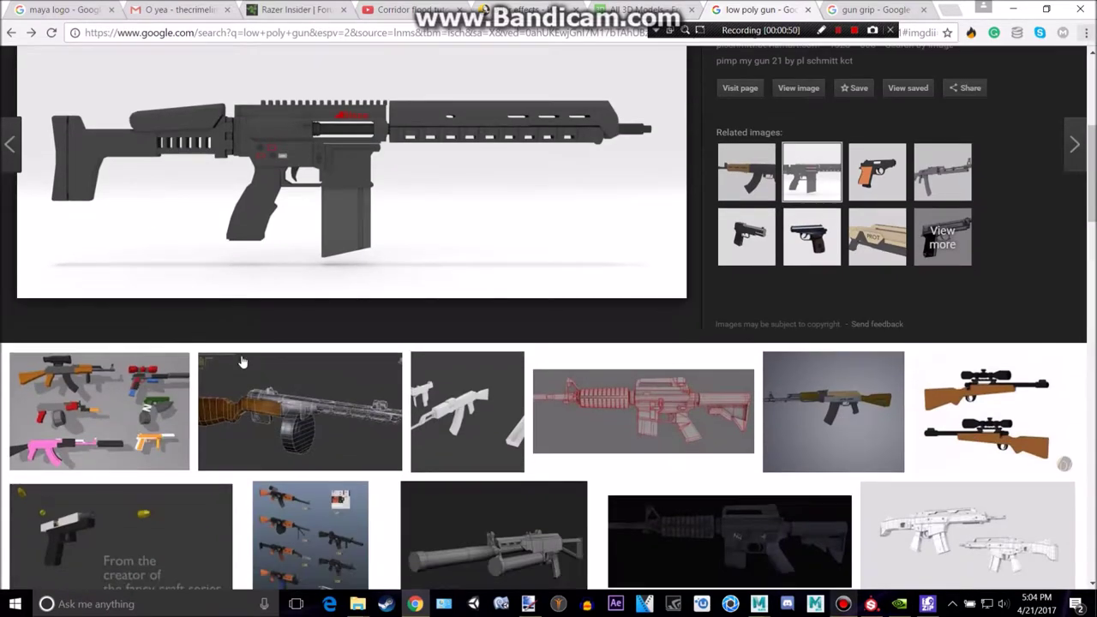
pyautogui.scroll(2, 321, 326)
pyautogui.hotkey('alt', 'Tab')
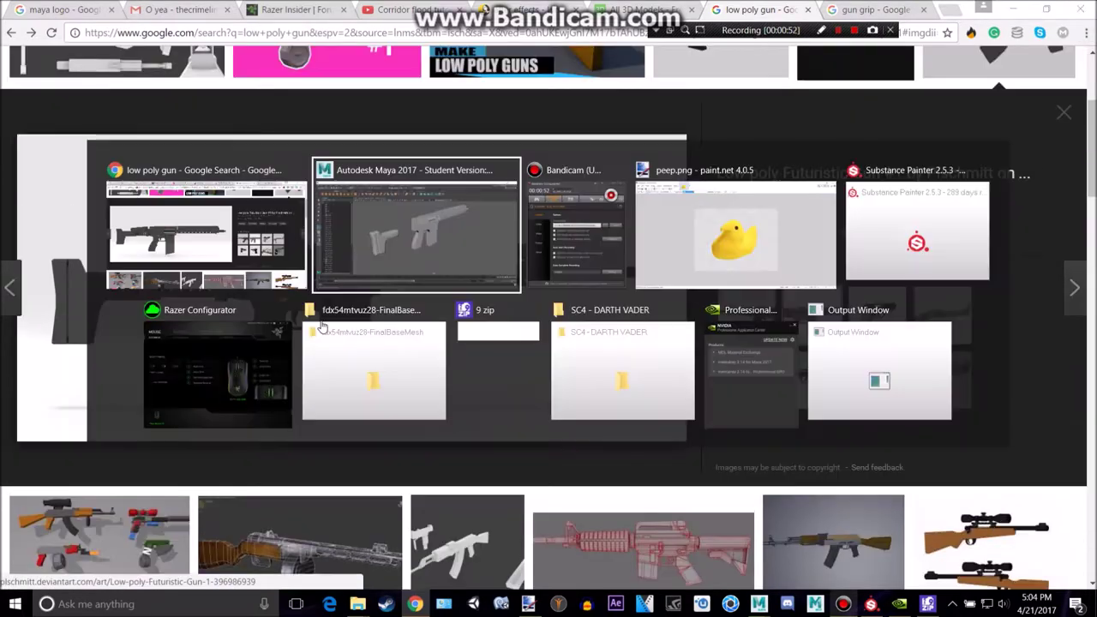
# Switch to the side view, unhide imagePlane1 and frame the reference area between the stock and the receiver.
pyautogui.press('space')
pyautogui.press('space')
pyautogui.scroll(-5, 632, 388)
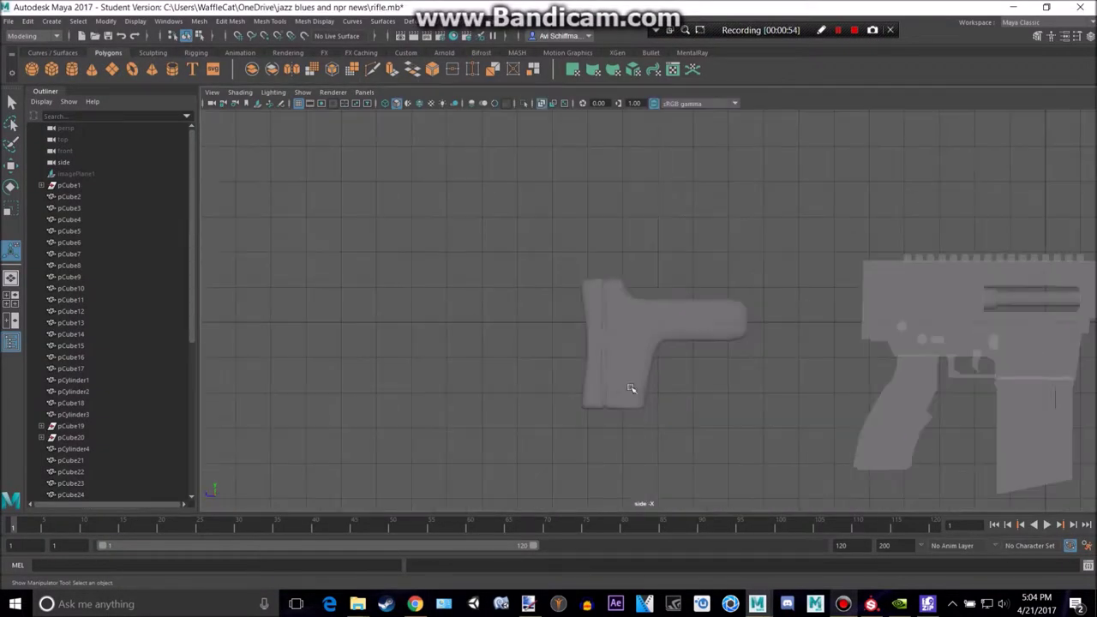
pyautogui.click(100, 174)
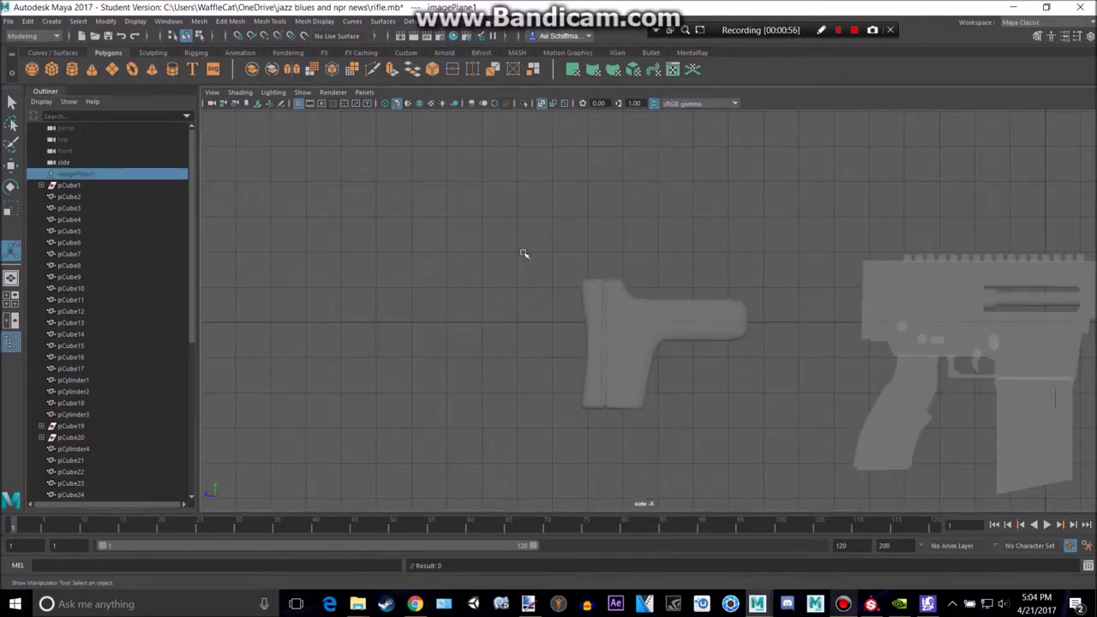
pyautogui.hotkey('shift', 'h')
pyautogui.scroll(5, 613, 298)
pyautogui.keyDown('alt'); pyautogui.moveTo(809, 316); pyautogui.dragTo(557, 324, button='middle'); pyautogui.keyUp('alt')
pyautogui.scroll(3, 471, 288)
pyautogui.scroll(-1, 482, 277)
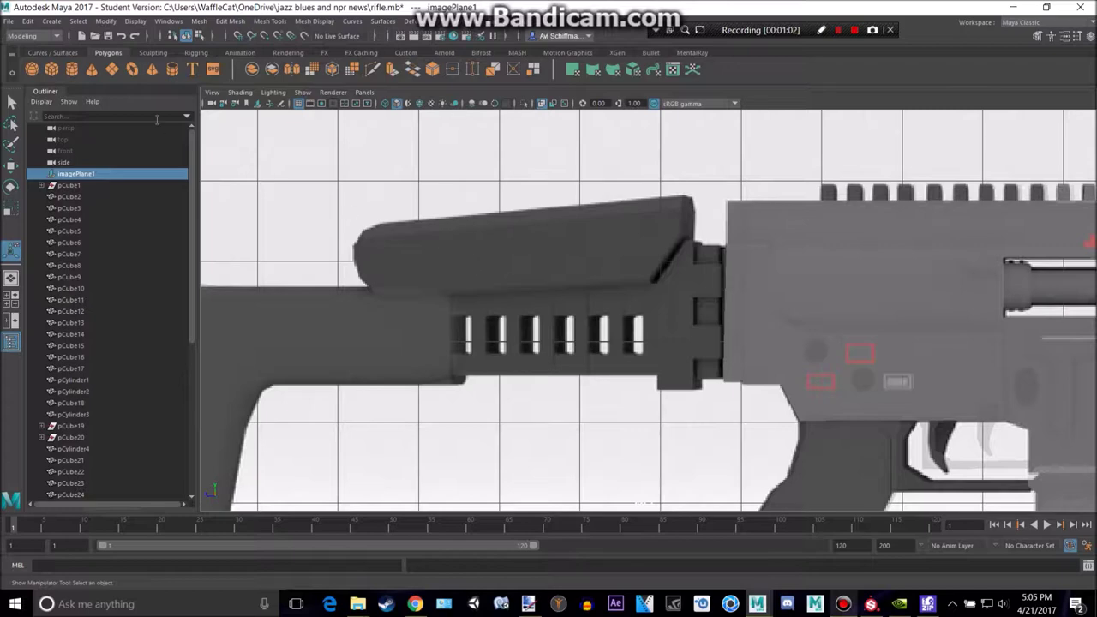
pyautogui.click(67, 71)
pyautogui.scroll(-5, 467, 288)
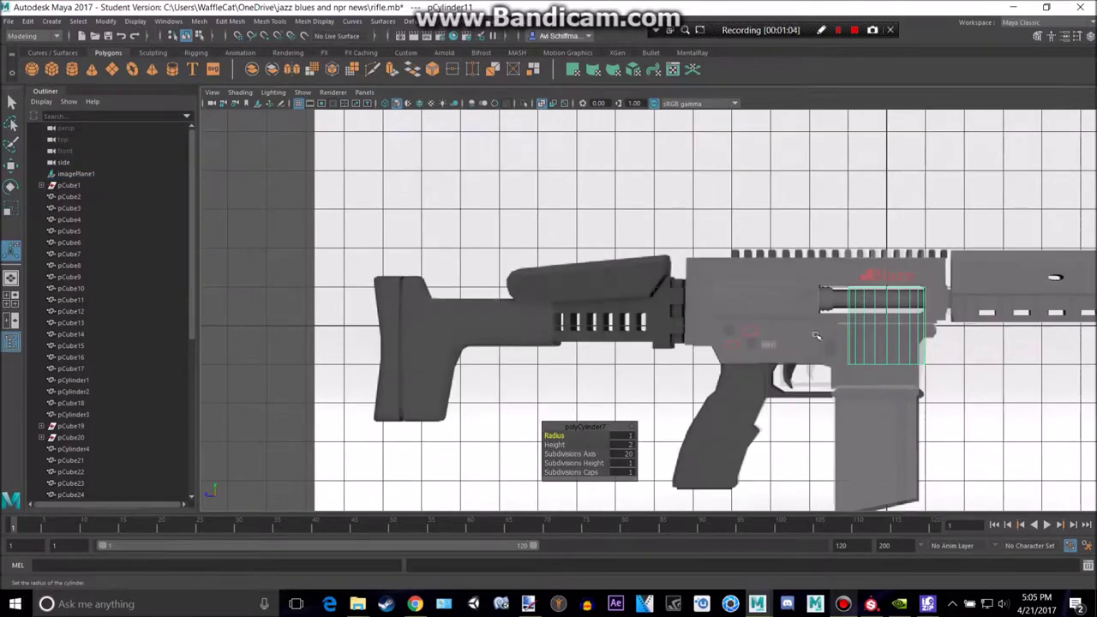
pyautogui.press('w')
pyautogui.click(337, 194)
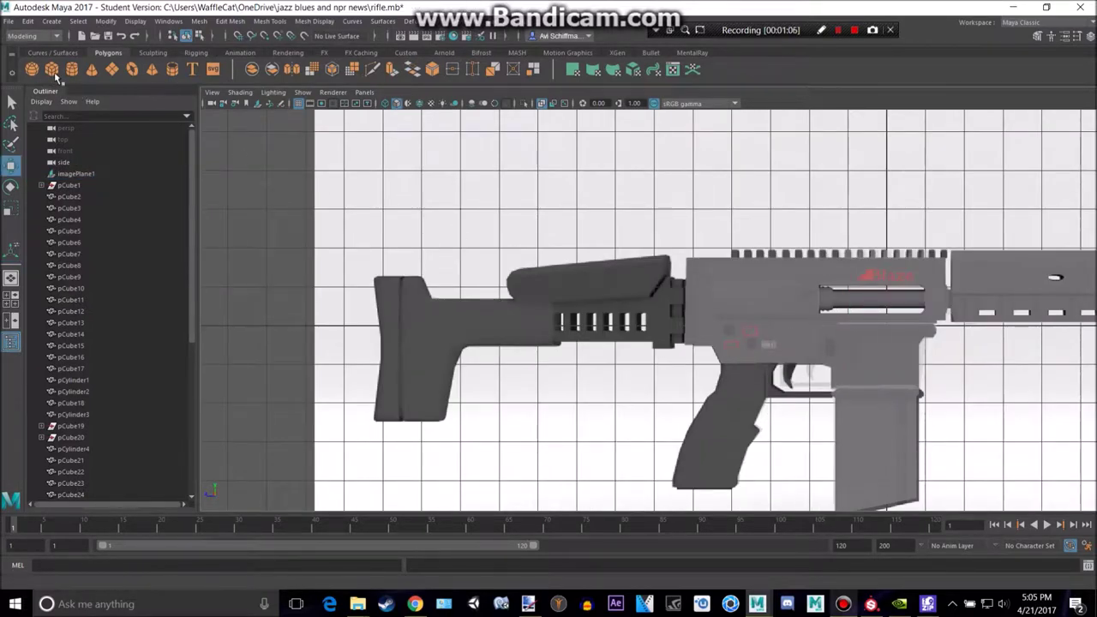
# Create a polygon cube and place it over the rounded rear end of the cheek rest in the side view.
pyautogui.click(850, 333)
pyautogui.moveTo(888, 327); pyautogui.dragTo(572, 289)
pyautogui.press('f')
pyautogui.scroll(-6, 553, 346)
pyautogui.moveTo(648, 311); pyautogui.dragTo(537, 305)
pyautogui.scroll(4, 534, 310)
pyautogui.keyDown('alt'); pyautogui.moveTo(418, 310); pyautogui.dragTo(476, 312, button='middle'); pyautogui.keyUp('alt')
pyautogui.moveTo(477, 308); pyautogui.dragTo(491, 310)
# Move the cube's vertices to follow the rounded rear outline of the cheek rest in the reference.
pyautogui.moveTo(403, 233); pyautogui.dragTo(372, 230, button='right')
pyautogui.moveTo(369, 190); pyautogui.dragTo(403, 264)
pyautogui.moveTo(368, 340); pyautogui.dragTo(412, 424)
pyautogui.moveTo(399, 399); pyautogui.dragTo(403, 328)
pyautogui.moveTo(504, 354); pyautogui.dragTo(449, 399)
pyautogui.moveTo(542, 197); pyautogui.dragTo(446, 227)
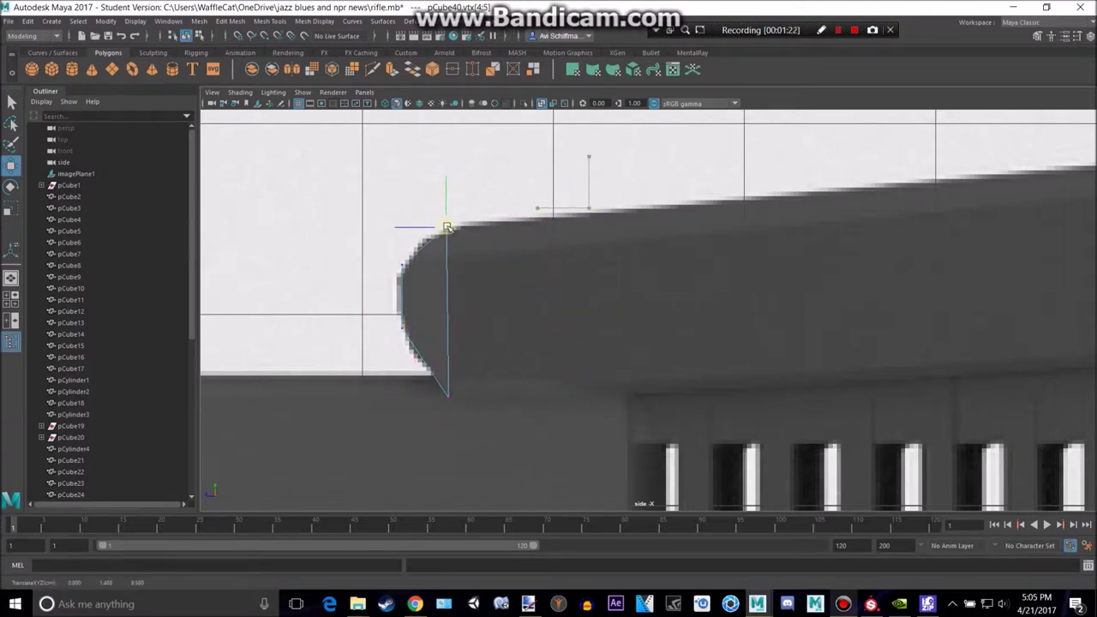
# Extrude the cube's receiver-side face along the cheek rest to its lower front corner.
pyautogui.moveTo(427, 260); pyautogui.dragTo(435, 289, button='right')
pyautogui.moveTo(418, 197); pyautogui.dragTo(501, 493)
pyautogui.keyDown('ctrl'); pyautogui.moveTo(435, 458); pyautogui.dragTo(437, 457); pyautogui.keyUp('ctrl')
pyautogui.keyDown('alt'); pyautogui.moveTo(607, 355); pyautogui.dragTo(472, 380, button='middle'); pyautogui.keyUp('alt')
pyautogui.scroll(-4, 450, 416)
pyautogui.scroll(2, 462, 417)
pyautogui.hotkey('ctrl', 'e')
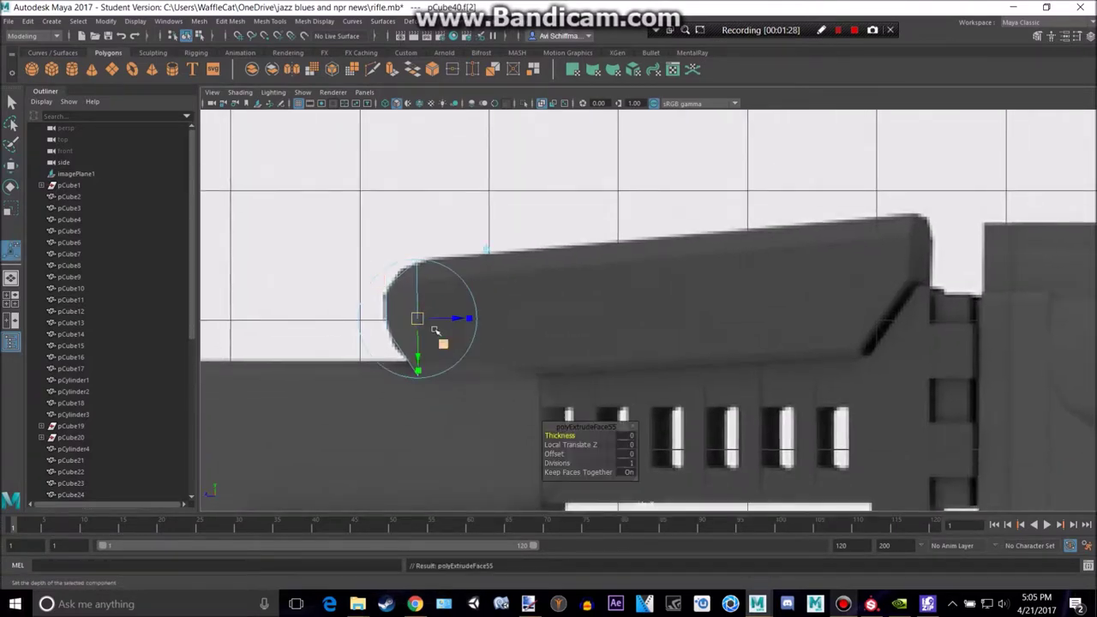
pyautogui.moveTo(420, 319); pyautogui.dragTo(871, 296)
# Extrude the end face a second time toward the upper front corner of the cheek rest.
pyautogui.scroll(4, 903, 291)
pyautogui.keyDown('alt'); pyautogui.moveTo(763, 290); pyautogui.dragTo(642, 328, button='middle'); pyautogui.keyUp('alt')
pyautogui.scroll(5, 649, 353)
pyautogui.keyDown('alt'); pyautogui.moveTo(856, 348); pyautogui.dragTo(686, 283, button='middle'); pyautogui.keyUp('alt')
pyautogui.hotkey('ctrl', 'e')
pyautogui.moveTo(678, 215); pyautogui.dragTo(729, 130)
# Fit the front vertices to the cheek rest's top edge and slanted front end, then return to object selection.
pyautogui.keyDown('alt'); pyautogui.moveTo(760, 217); pyautogui.dragTo(770, 389, button='middle'); pyautogui.keyUp('alt')
pyautogui.moveTo(712, 265); pyautogui.dragTo(663, 270, button='right')
pyautogui.press('w')
pyautogui.moveTo(711, 161); pyautogui.dragTo(744, 284)
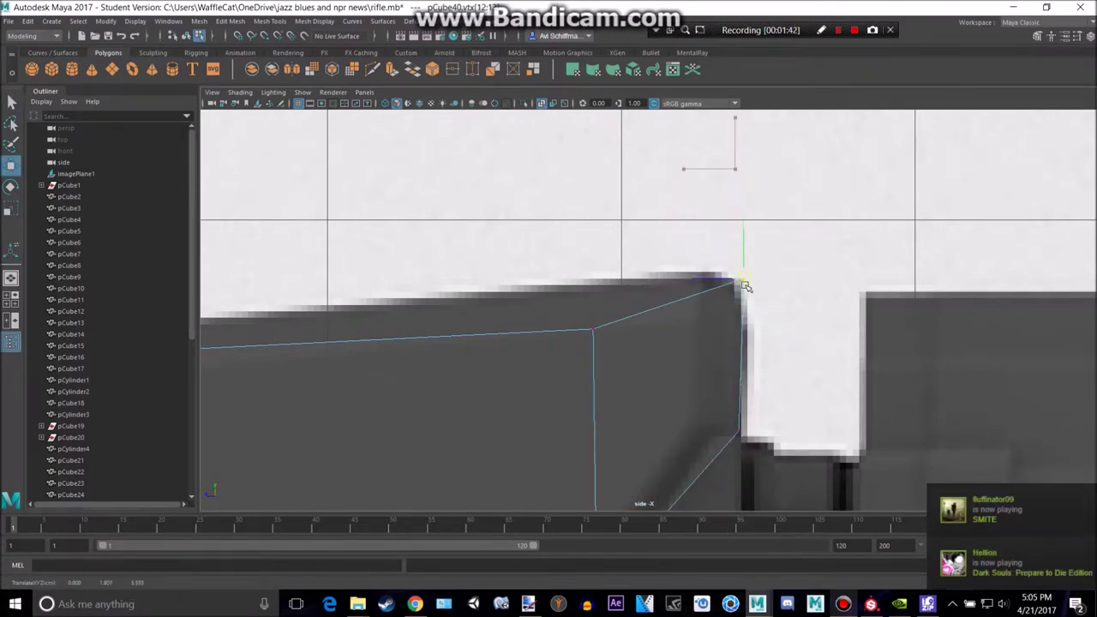
pyautogui.moveTo(623, 374); pyautogui.dragTo(624, 374)
pyautogui.moveTo(592, 329); pyautogui.dragTo(589, 287)
pyautogui.scroll(-5, 575, 364)
pyautogui.scroll(3, 444, 343)
pyautogui.keyDown('alt'); pyautogui.moveTo(453, 331); pyautogui.dragTo(587, 226, button='middle'); pyautogui.keyUp('alt')
pyautogui.keyDown('alt'); pyautogui.moveTo(520, 274); pyautogui.dragTo(648, 286, button='middle'); pyautogui.keyUp('alt')
pyautogui.moveTo(622, 265); pyautogui.dragTo(656, 251, button='right')
# Preview the cheek rest smoothed in the perspective view, then restore its unsmoothed display.
pyautogui.press('space')
pyautogui.press('space')
pyautogui.keyDown('alt'); pyautogui.moveTo(777, 243); pyautogui.dragTo(723, 253); pyautogui.keyUp('alt')
pyautogui.press('space')
pyautogui.press('space')
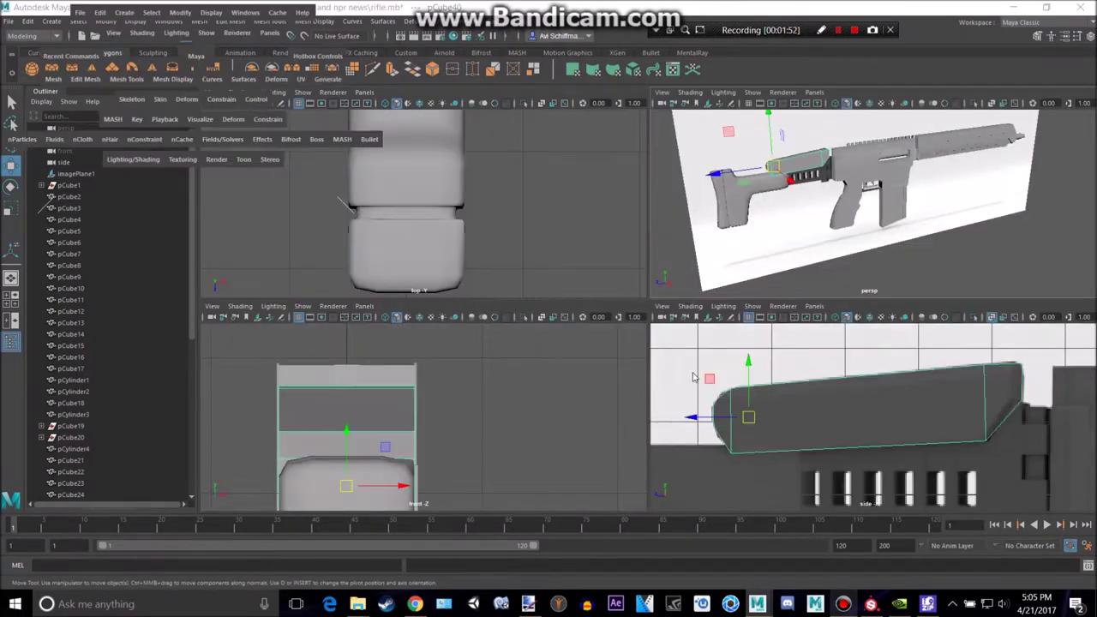
pyautogui.scroll(-4, 668, 381)
pyautogui.scroll(-5, 668, 381)
pyautogui.scroll(2, 619, 384)
pyautogui.press('space')
pyautogui.press('space')
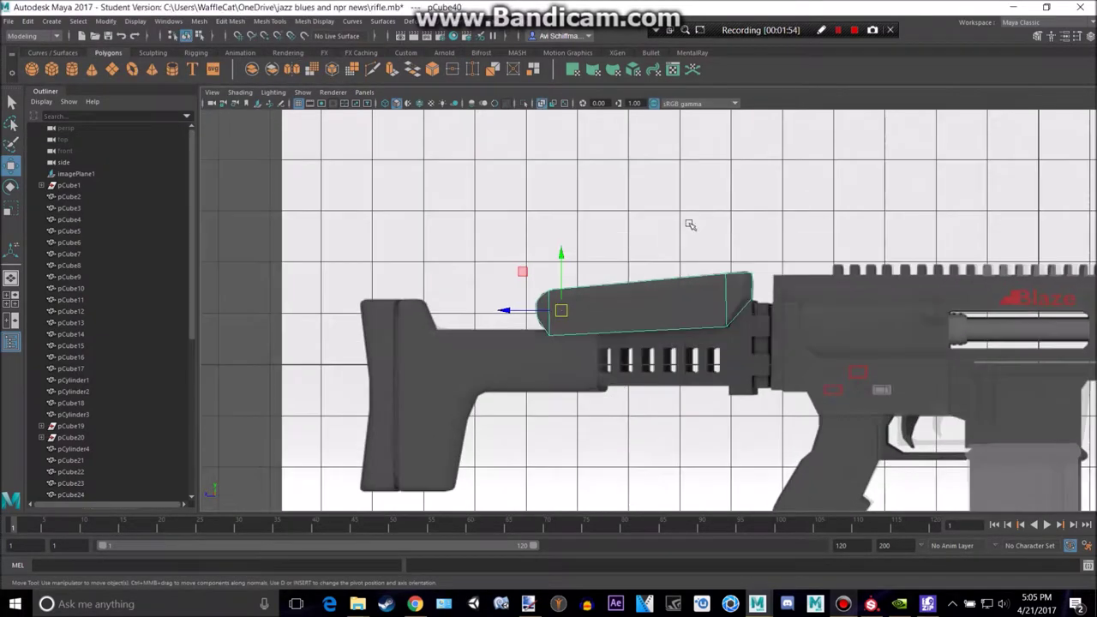
pyautogui.keyDown('alt'); pyautogui.moveTo(585, 260); pyautogui.dragTo(621, 279); pyautogui.keyUp('alt')
pyautogui.press('3')
pyautogui.click(674, 446)
pyautogui.keyDown('alt'); pyautogui.moveTo(567, 350); pyautogui.dragTo(486, 270); pyautogui.keyUp('alt')
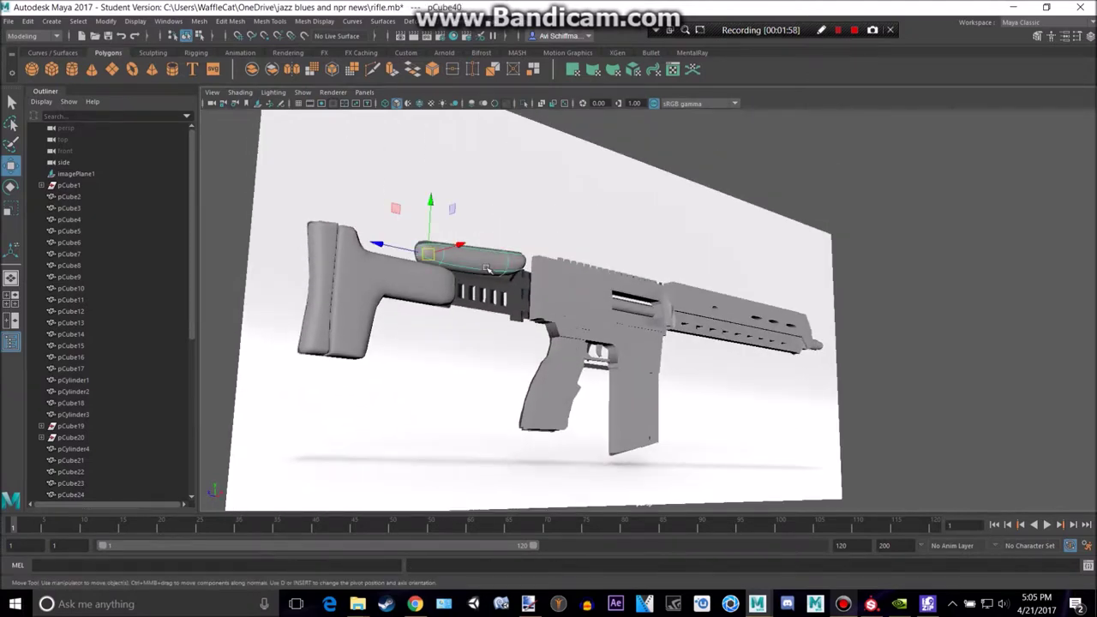
pyautogui.press('1')
# Add divisions to the cheek rest mesh and display it smoothed.
pyautogui.click(229, 22)
pyautogui.click(241, 49)
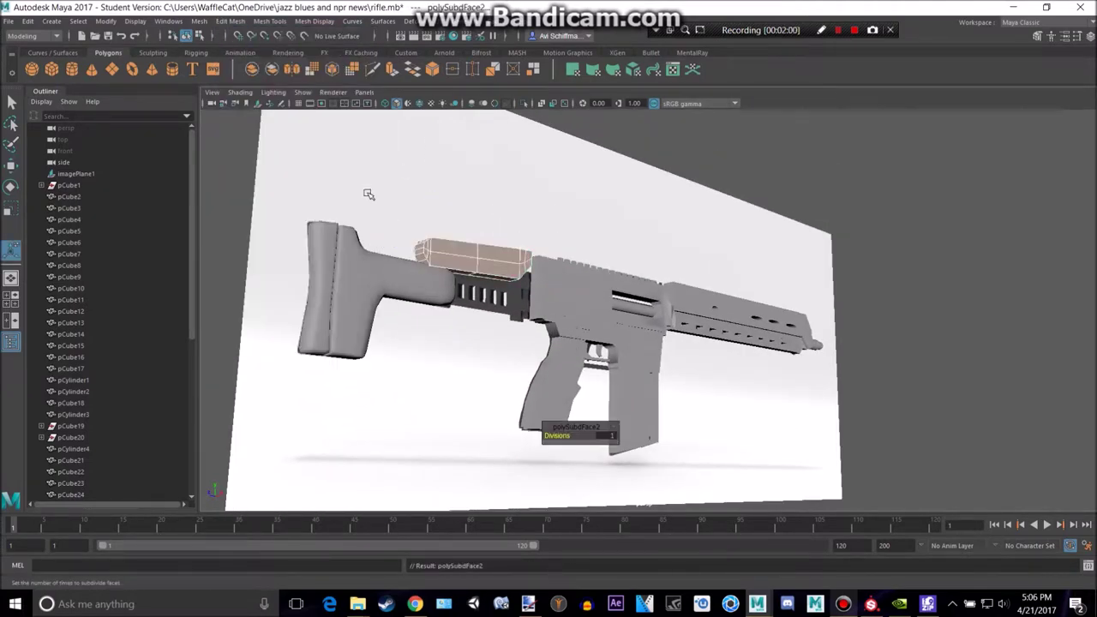
pyautogui.keyDown('alt'); pyautogui.moveTo(771, 184); pyautogui.dragTo(794, 209); pyautogui.keyUp('alt')
pyautogui.click(809, 238)
pyautogui.keyDown('alt'); pyautogui.moveTo(592, 209); pyautogui.dragTo(545, 233); pyautogui.keyUp('alt')
# Inspect the smoothed cheek rest from the front and up close in perspective, checking how it sits above the stock.
pyautogui.press('space')
pyautogui.press('space')
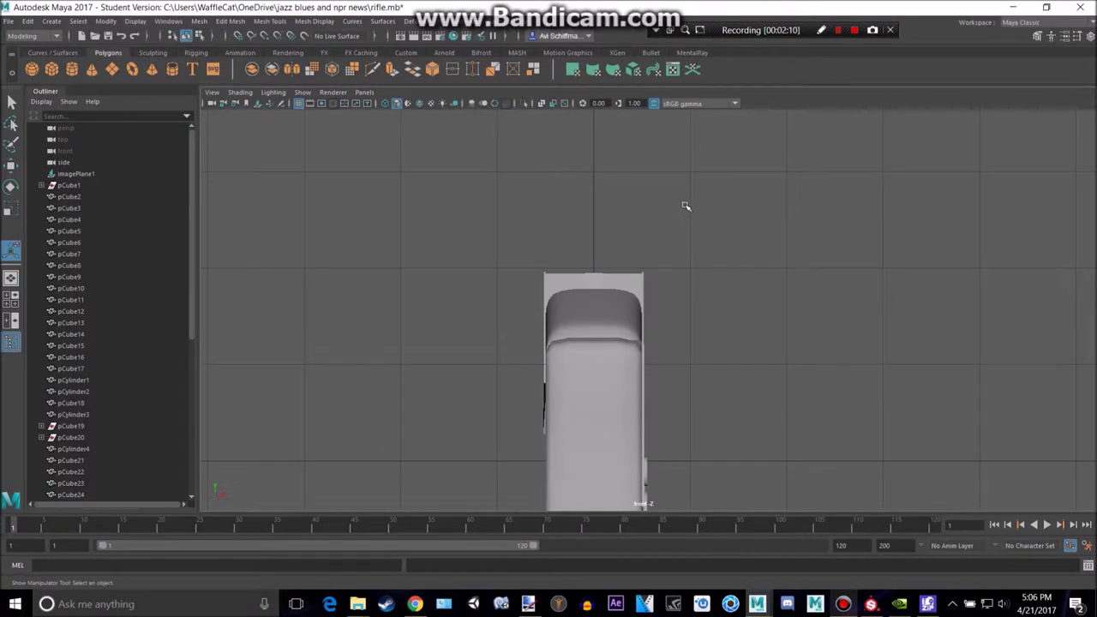
pyautogui.press('space')
pyautogui.press('space')
pyautogui.keyDown('alt'); pyautogui.moveTo(347, 255); pyautogui.dragTo(324, 250); pyautogui.keyUp('alt')
pyautogui.scroll(2, 394, 260)
pyautogui.scroll(3, 326, 262)
pyautogui.keyDown('alt'); pyautogui.moveTo(330, 266); pyautogui.dragTo(480, 340, button='middle'); pyautogui.keyUp('alt')
pyautogui.keyDown('alt'); pyautogui.moveTo(480, 341); pyautogui.dragTo(400, 340); pyautogui.keyUp('alt')
pyautogui.keyDown('alt'); pyautogui.moveTo(401, 339); pyautogui.dragTo(515, 348, button='middle'); pyautogui.keyUp('alt')
pyautogui.moveTo(447, 334)
pyautogui.keyDown('alt'); pyautogui.mouseDown()
pyautogui.moveTo(480, 321)
pyautogui.moveTo(442, 324)
pyautogui.mouseUp(); pyautogui.keyUp('alt')
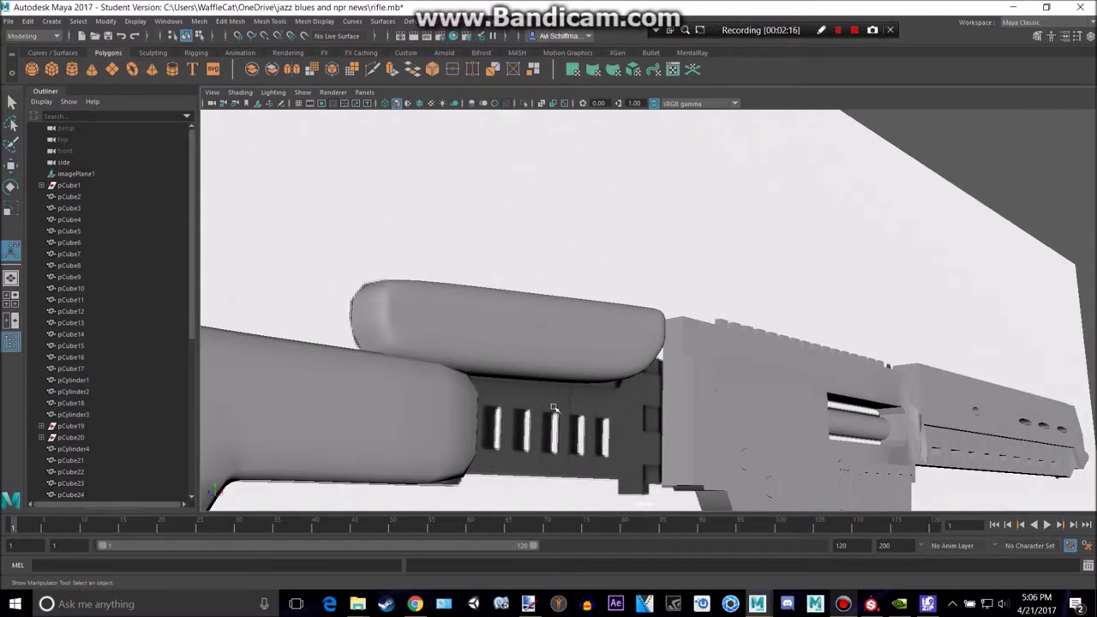
# Create a polygon cube in the side view and move it over the slotted section below the cheek rest.
pyautogui.press('space')
pyautogui.press('space')
pyautogui.scroll(-2, 805, 377)
pyautogui.scroll(3, 677, 399)
pyautogui.click(657, 371)
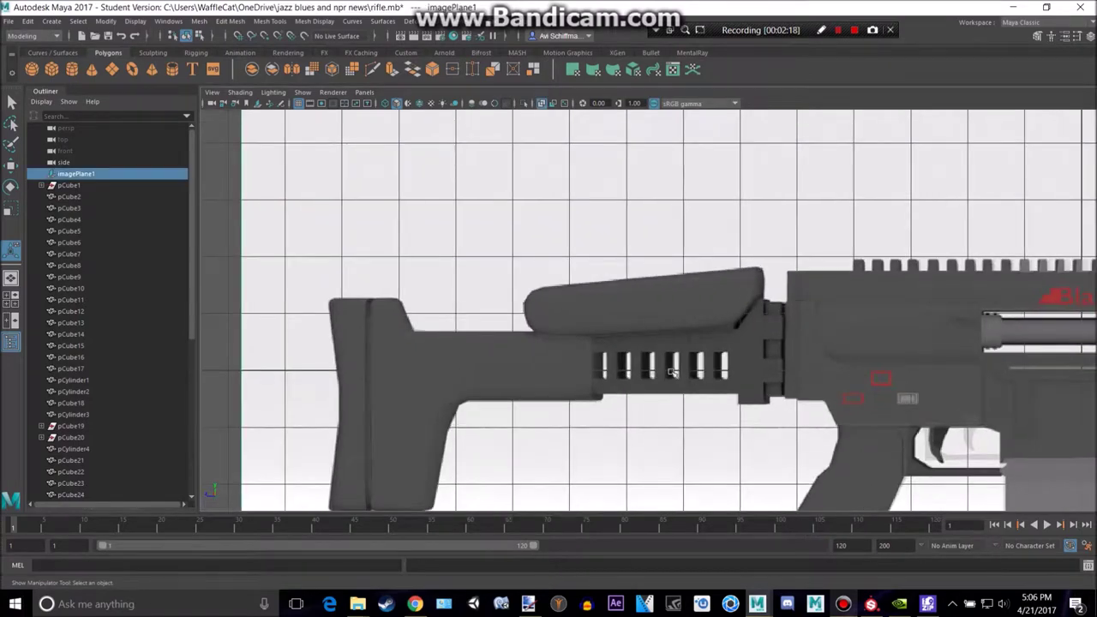
pyautogui.keyDown('alt'); pyautogui.moveTo(725, 371); pyautogui.dragTo(548, 299, button='middle'); pyautogui.keyUp('alt')
pyautogui.scroll(3, 530, 361)
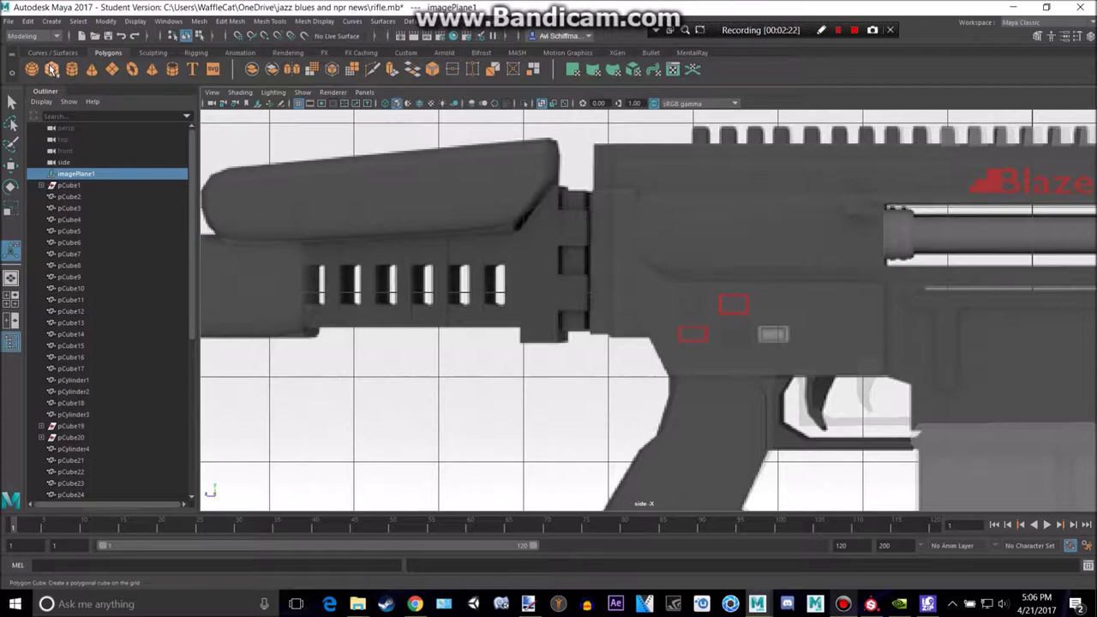
pyautogui.scroll(-3, 577, 310)
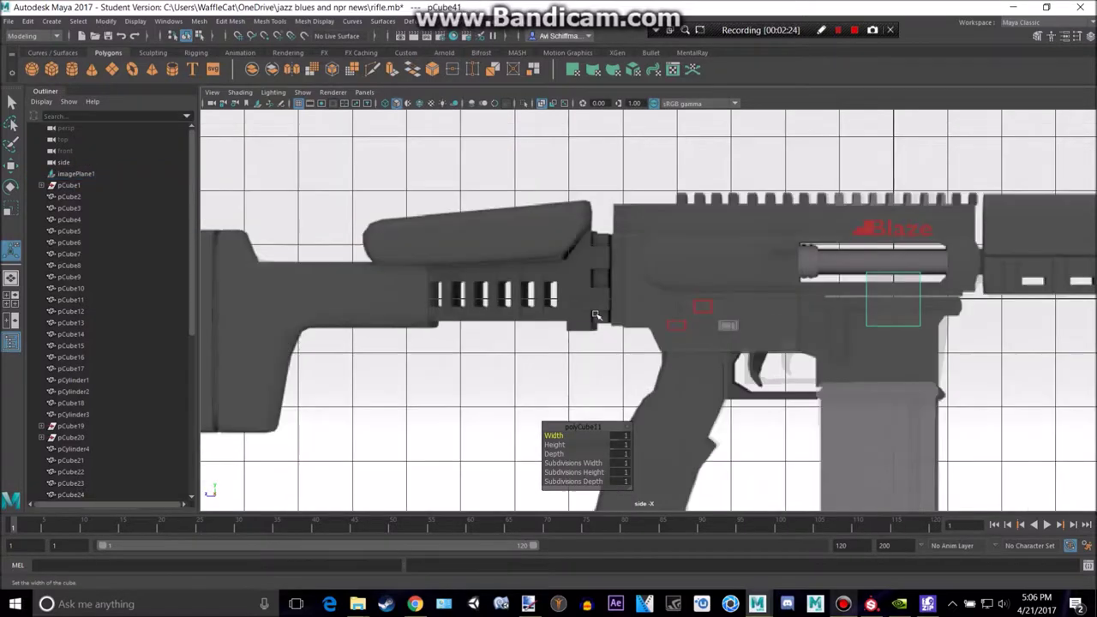
pyautogui.press('w')
pyautogui.moveTo(894, 300); pyautogui.dragTo(478, 299)
pyautogui.press('f')
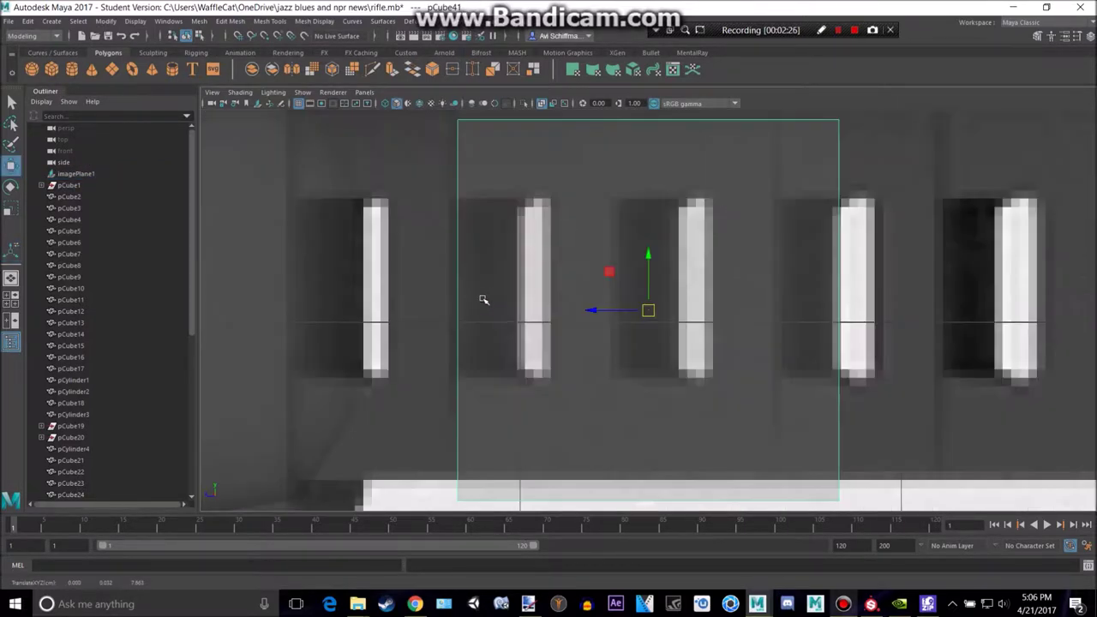
# Shift the cube toward the stock and line up its lower edge with the bottom of the slotted section.
pyautogui.scroll(-5, 514, 303)
pyautogui.keyDown('alt'); pyautogui.moveTo(781, 236); pyautogui.dragTo(554, 302, button='middle'); pyautogui.keyUp('alt')
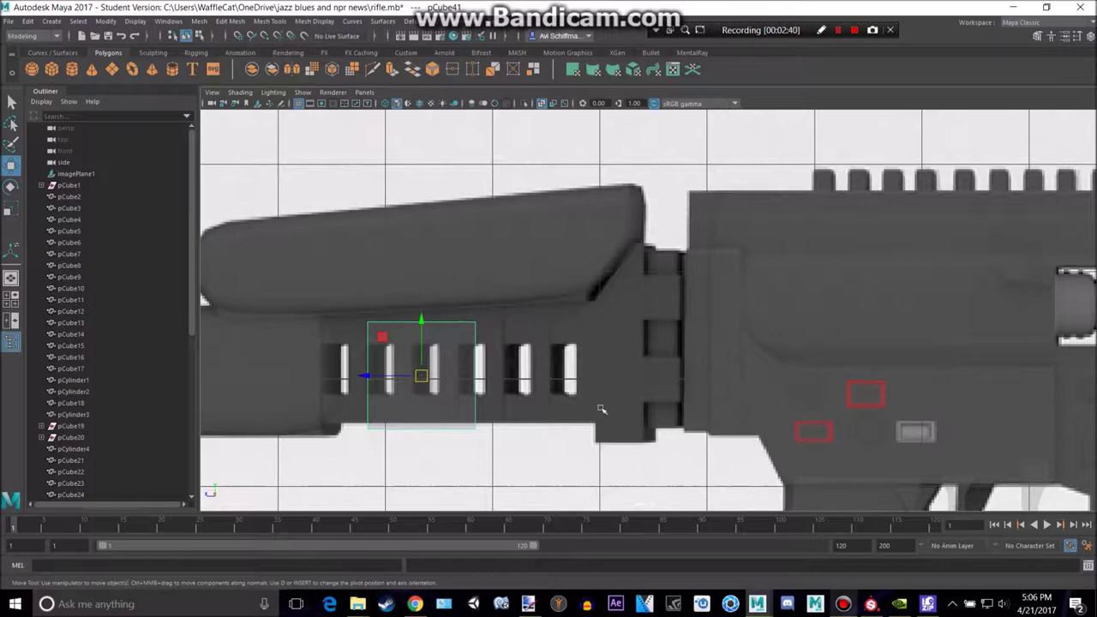
pyautogui.scroll(2, 456, 369)
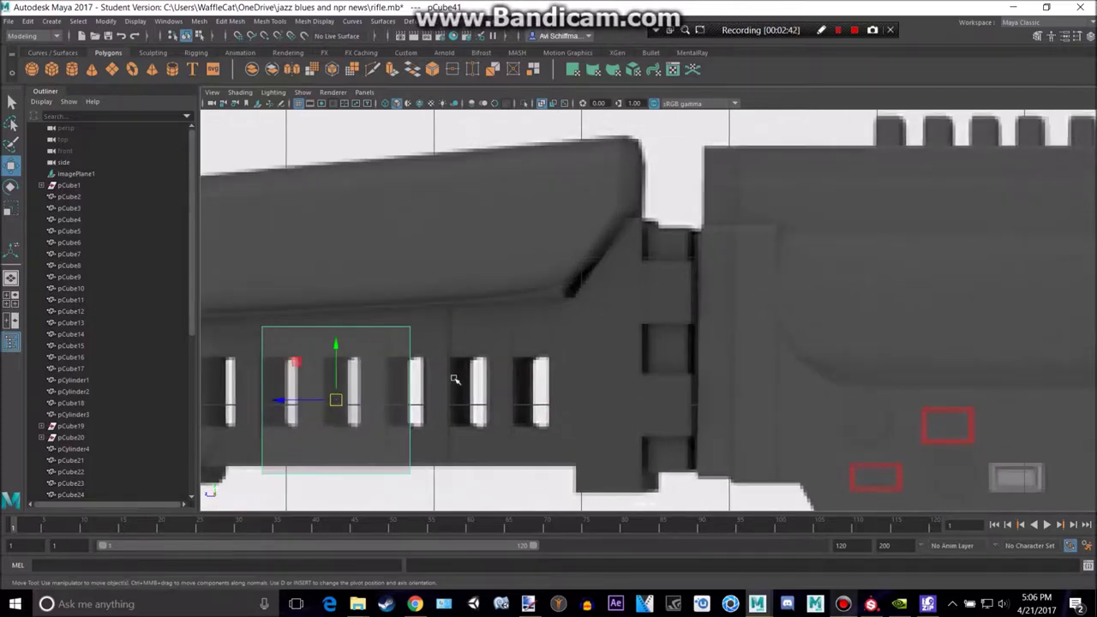
pyautogui.keyDown('alt'); pyautogui.moveTo(434, 398); pyautogui.dragTo(554, 314, button='middle'); pyautogui.keyUp('alt')
pyautogui.moveTo(461, 318); pyautogui.dragTo(396, 307)
pyautogui.scroll(2, 416, 332)
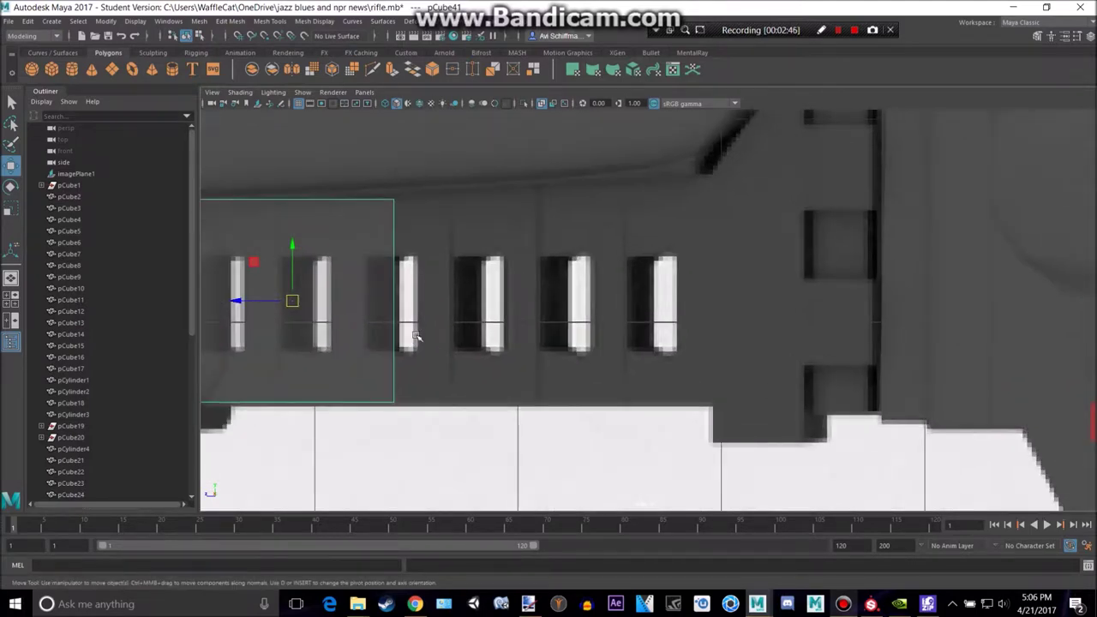
pyautogui.keyDown('alt'); pyautogui.moveTo(417, 336); pyautogui.dragTo(484, 360, button='middle'); pyautogui.keyUp('alt')
# Adjust the cube's upper and lower receiver-side vertices to the edges of the slotted section.
pyautogui.moveTo(423, 262); pyautogui.dragTo(387, 252, button='right')
pyautogui.click(459, 223)
pyautogui.moveTo(463, 224); pyautogui.dragTo(461, 216)
pyautogui.moveTo(426, 387); pyautogui.dragTo(486, 463)
pyautogui.moveTo(465, 427); pyautogui.dragTo(466, 427)
# Select only the cube's end face that points toward the receiver.
pyautogui.moveTo(423, 264); pyautogui.dragTo(421, 298, button='right')
pyautogui.moveTo(421, 187); pyautogui.dragTo(478, 442)
pyautogui.keyDown('ctrl'); pyautogui.moveTo(346, 180); pyautogui.dragTo(371, 503); pyautogui.keyUp('ctrl')
pyautogui.keyDown('alt'); pyautogui.moveTo(528, 365); pyautogui.dragTo(423, 368, button='middle'); pyautogui.keyUp('alt')
pyautogui.hotkey('ctrl', 'e')
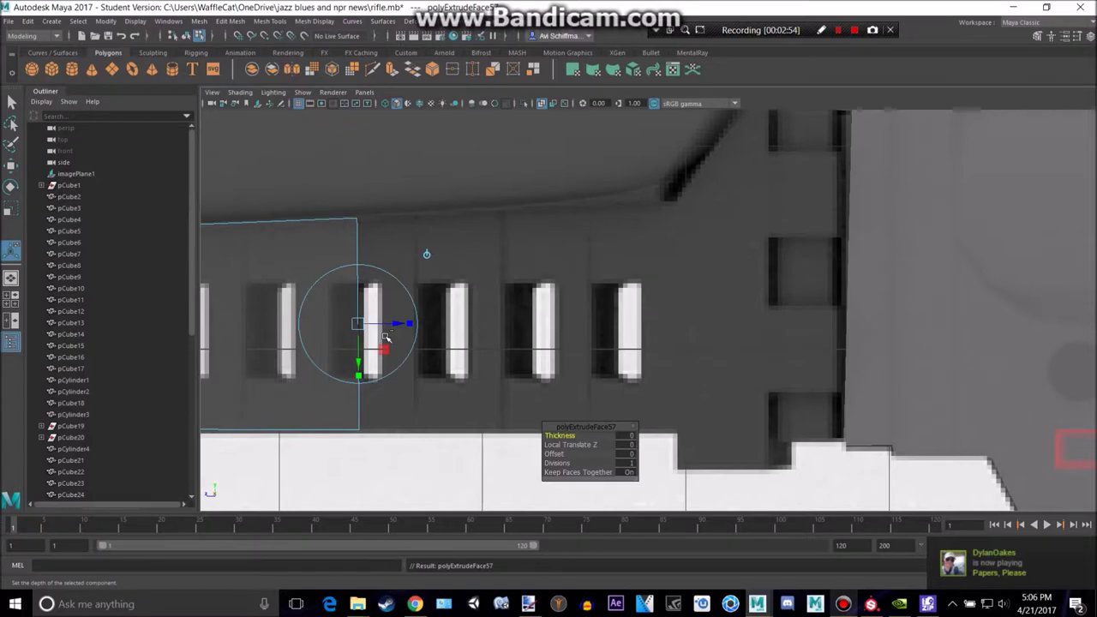
pyautogui.hotkey('ctrl', 'z')
pyautogui.press('w')
pyautogui.moveTo(367, 324); pyautogui.dragTo(536, 323)
pyautogui.hotkey('ctrl', 'z')
# Extrude the end face about 1.551 toward the receiver, past the last slot to the start of the lower lug.
pyautogui.keyDown('alt'); pyautogui.moveTo(332, 390); pyautogui.dragTo(406, 424, button='middle'); pyautogui.keyUp('alt')
pyautogui.hotkey('ctrl', 'e')
pyautogui.moveTo(437, 358); pyautogui.dragTo(751, 360)
pyautogui.keyDown('alt'); pyautogui.moveTo(752, 359); pyautogui.dragTo(584, 307, button='middle'); pyautogui.keyUp('alt')
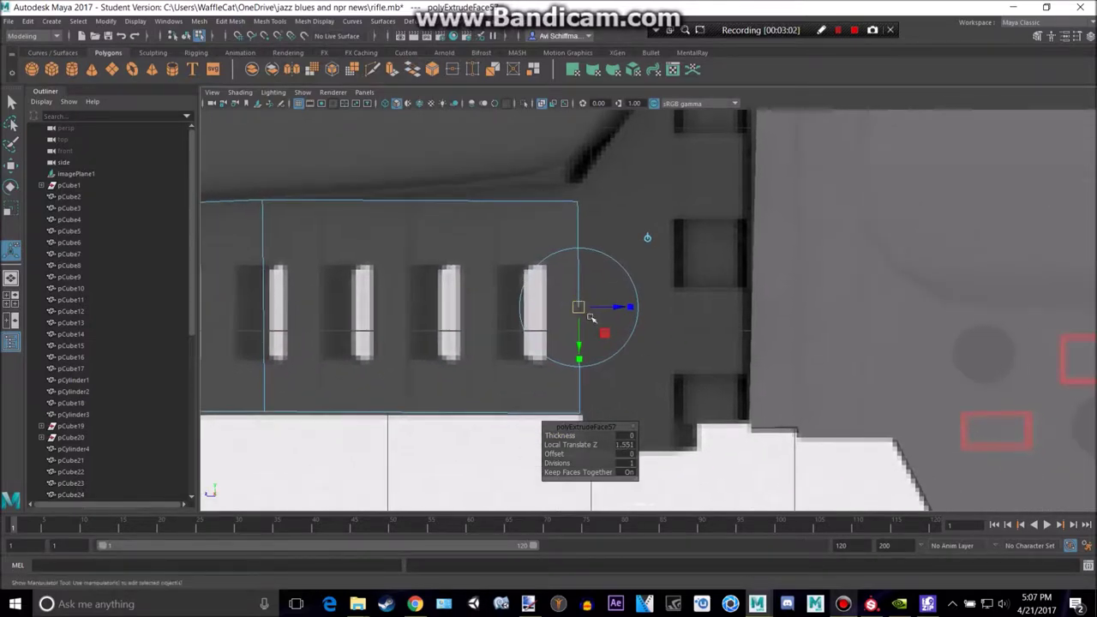
# Extrude the end face in place and scale it vertically to reach the bottom of the lower lug.
pyautogui.keyDown('alt'); pyautogui.moveTo(623, 353); pyautogui.dragTo(563, 263, button='middle'); pyautogui.keyUp('alt')
pyautogui.keyDown('alt'); pyautogui.moveTo(575, 309); pyautogui.dragTo(433, 335, button='middle'); pyautogui.keyUp('alt')
pyautogui.scroll(2, 434, 300)
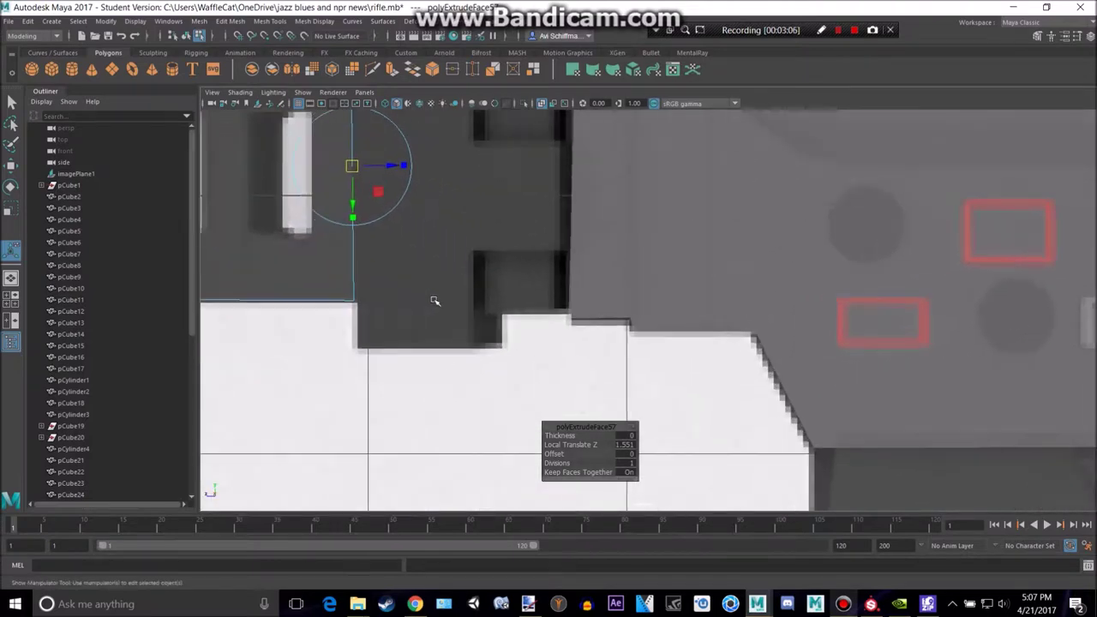
pyautogui.keyDown('alt'); pyautogui.moveTo(409, 253); pyautogui.dragTo(440, 289, button='middle'); pyautogui.keyUp('alt')
pyautogui.keyDown('alt'); pyautogui.moveTo(458, 249); pyautogui.dragTo(487, 289, button='middle'); pyautogui.keyUp('alt')
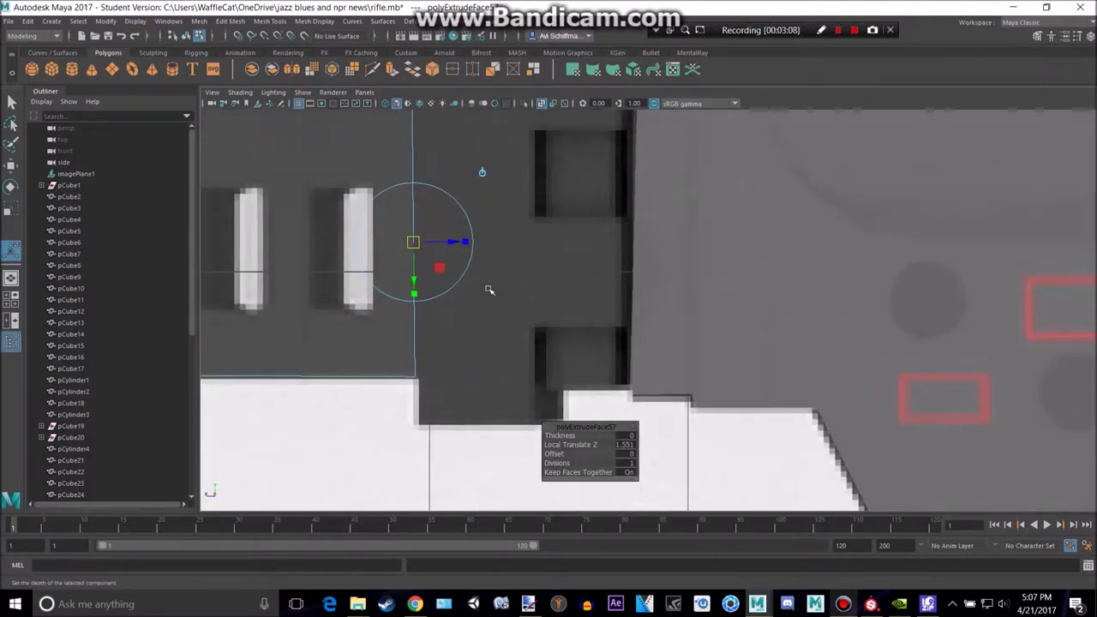
pyautogui.press('r')
pyautogui.hotkey('ctrl', 'e')
pyautogui.press('r')
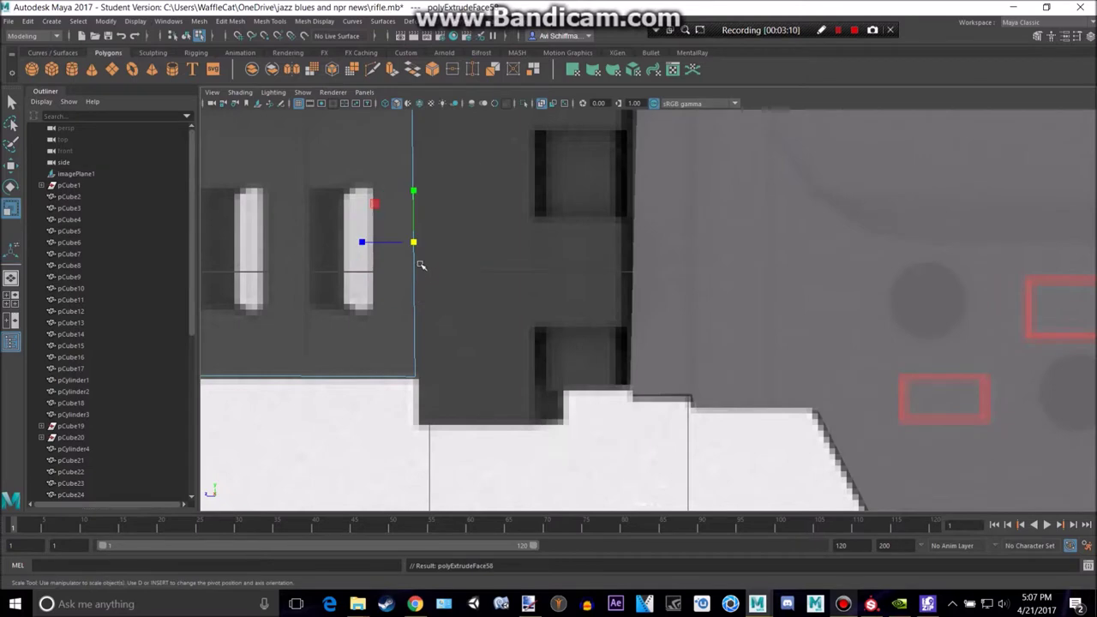
pyautogui.moveTo(416, 206); pyautogui.dragTo(416, 190)
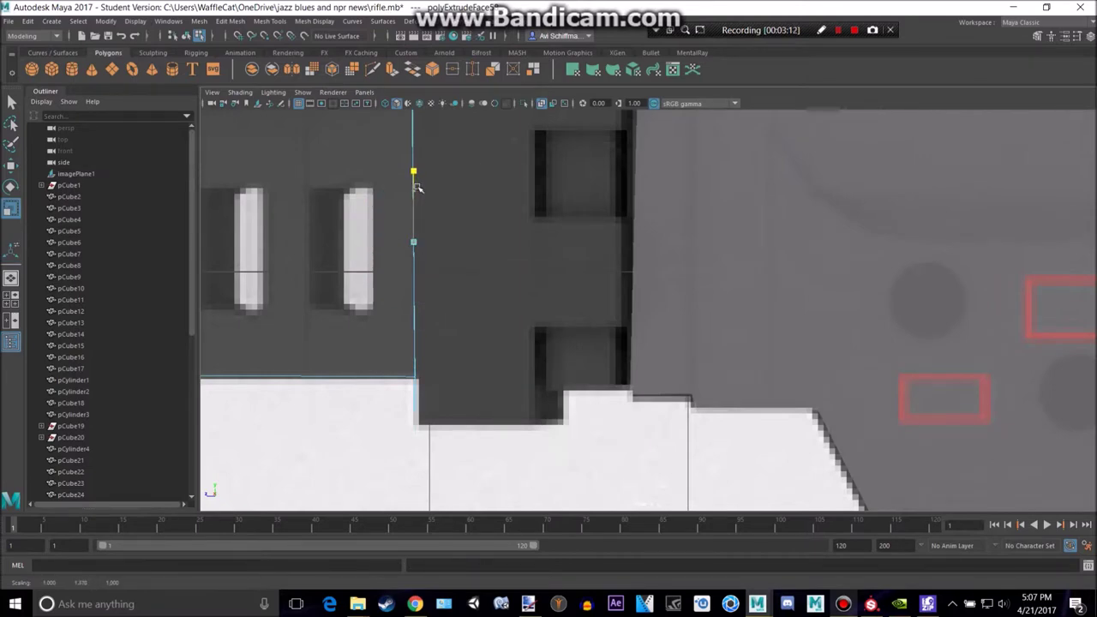
# Extrude the enlarged face about 0.581 toward the receiver, to the far end of the lower lug.
pyautogui.hotkey('ctrl', 'e')
pyautogui.moveTo(413, 243); pyautogui.dragTo(564, 241)
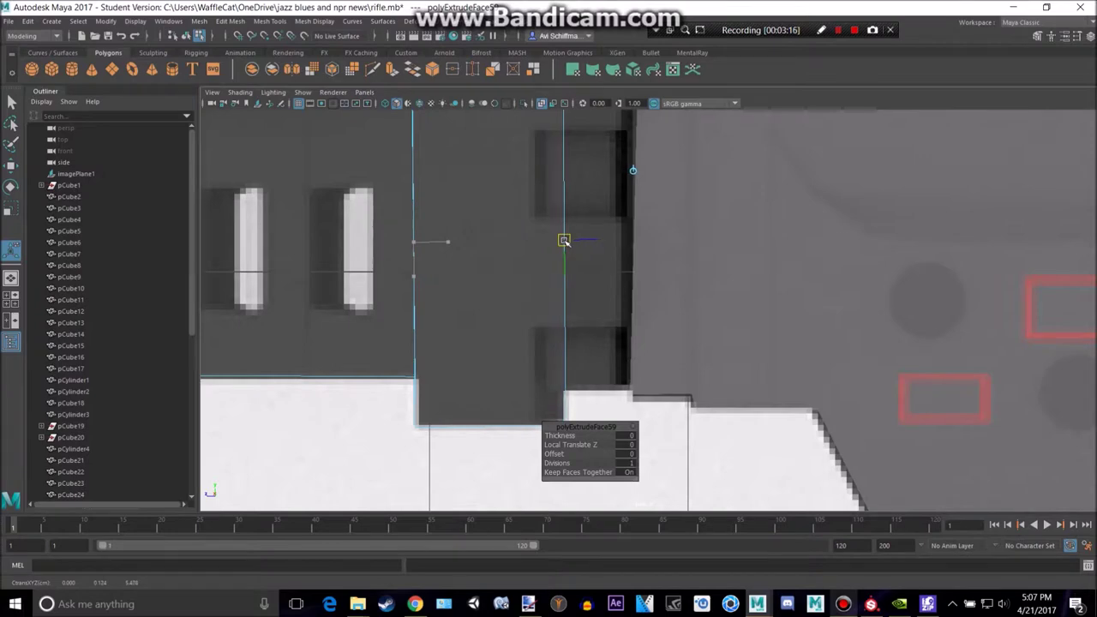
pyautogui.keyDown('alt'); pyautogui.moveTo(564, 241); pyautogui.dragTo(467, 246, button='middle'); pyautogui.keyUp('alt')
pyautogui.scroll(4, 477, 363)
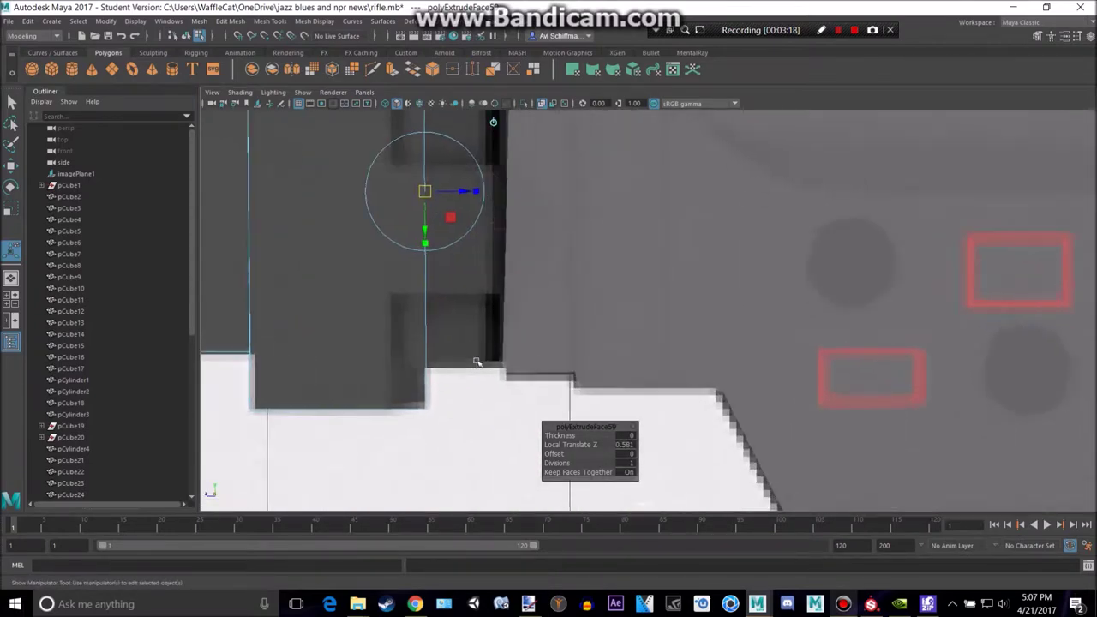
# Extrude the lug's end face in place once more and scale it vertically.
pyautogui.keyDown('alt'); pyautogui.moveTo(449, 345); pyautogui.dragTo(472, 351, button='middle'); pyautogui.keyUp('alt')
pyautogui.press('r')
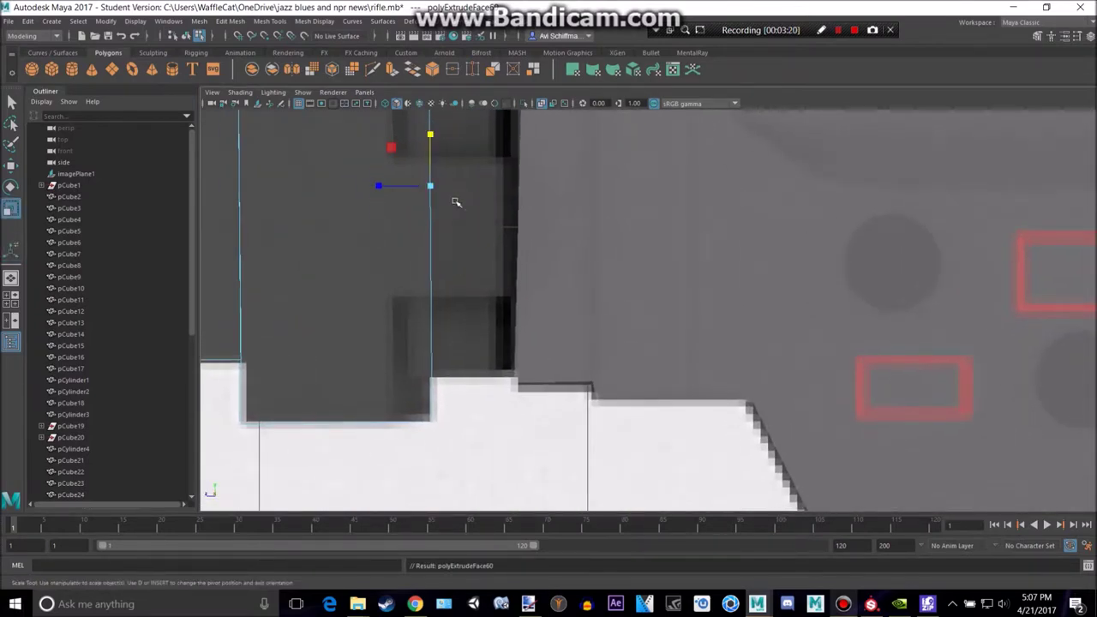
pyautogui.moveTo(434, 143); pyautogui.dragTo(434, 144)
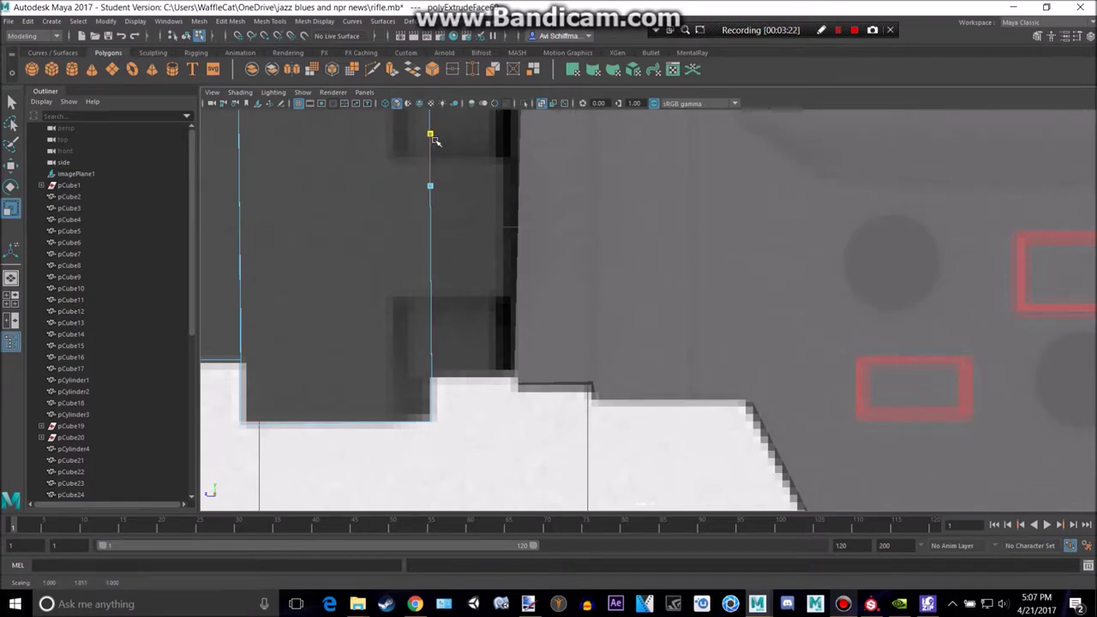
pyautogui.moveTo(434, 132); pyautogui.dragTo(435, 132)
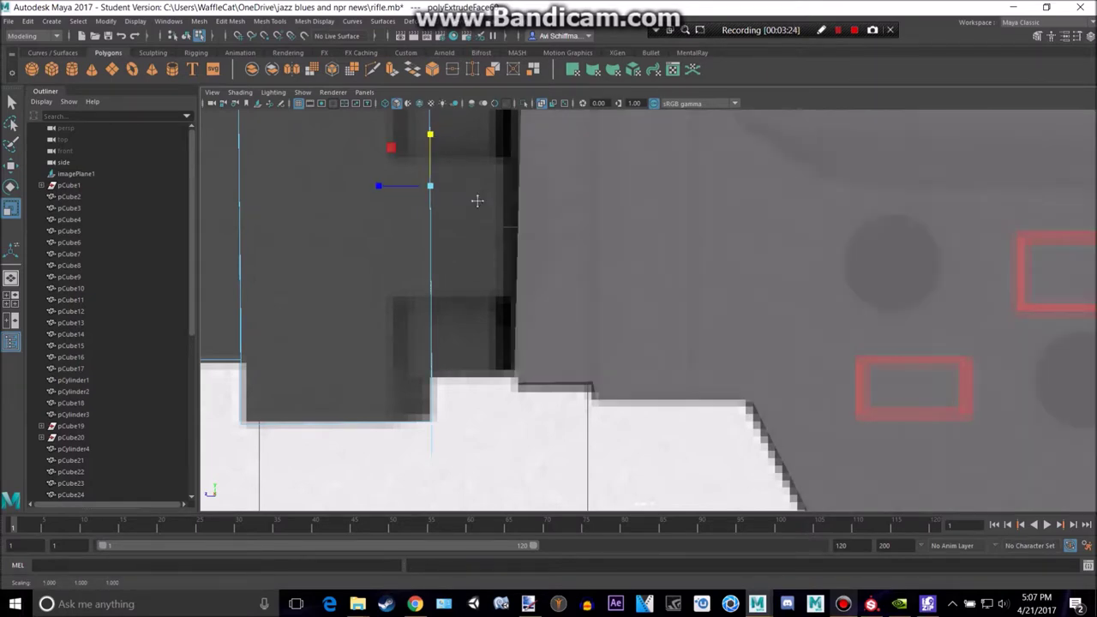
pyautogui.keyDown('alt'); pyautogui.moveTo(477, 194); pyautogui.dragTo(464, 235, button='middle'); pyautogui.keyUp('alt')
pyautogui.hotkey('ctrl', 'e')
pyautogui.moveTo(454, 227); pyautogui.dragTo(498, 229)
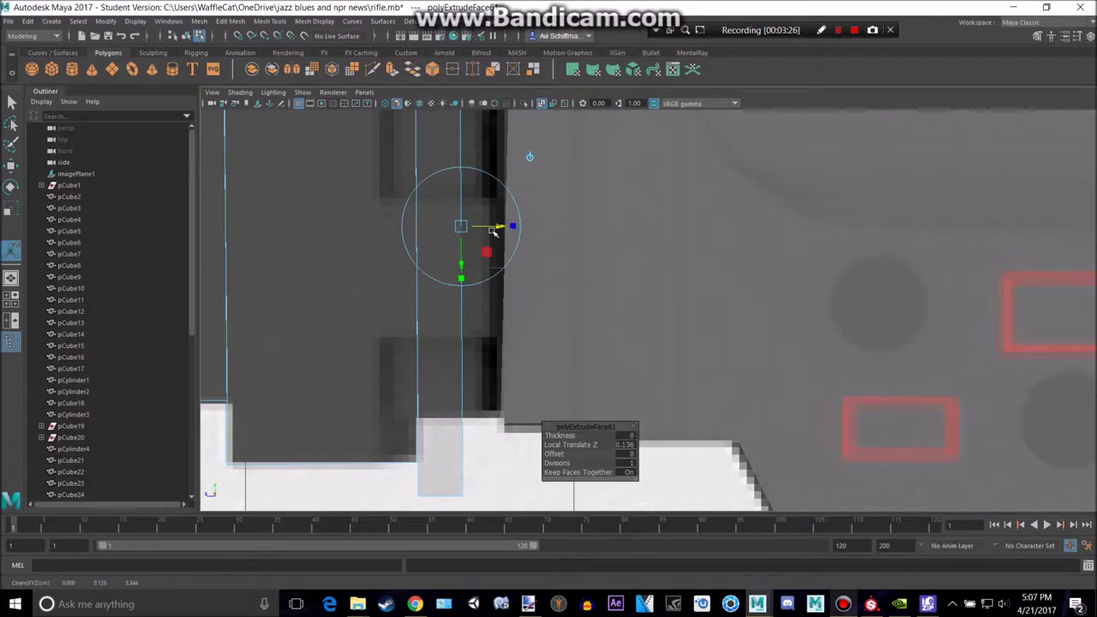
pyautogui.hotkey('ctrl', 'z')
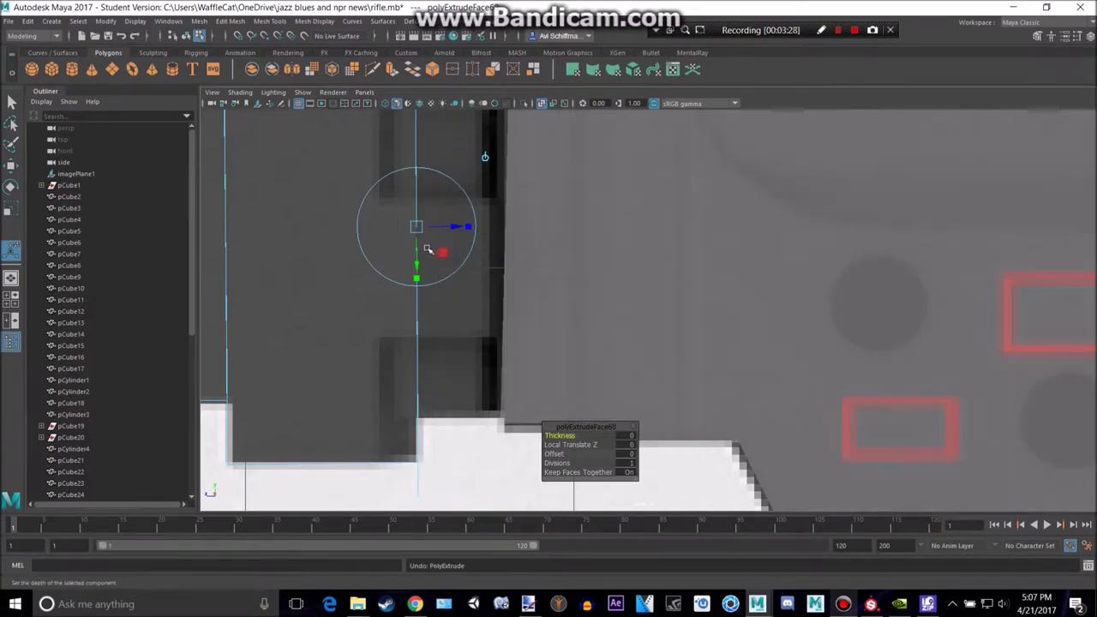
# Raise the new end face until its lower edge matches the bottom of the hinge in the reference.
pyautogui.moveTo(418, 264); pyautogui.dragTo(418, 261)
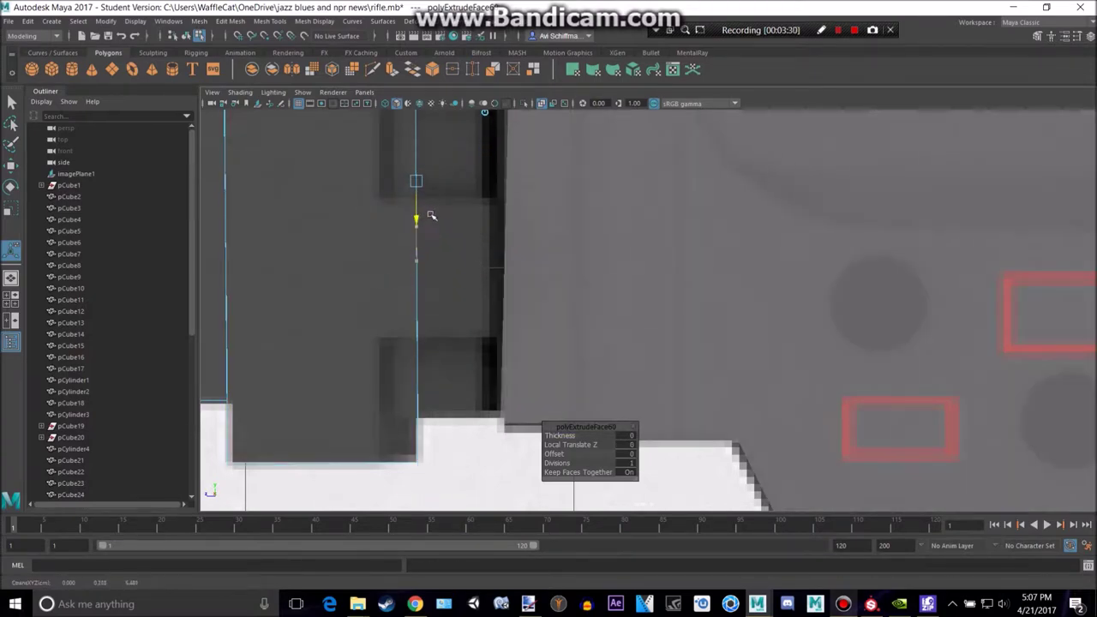
pyautogui.moveTo(437, 183); pyautogui.dragTo(438, 183)
pyautogui.keyDown('alt'); pyautogui.moveTo(485, 224); pyautogui.dragTo(434, 359, button='middle'); pyautogui.keyUp('alt')
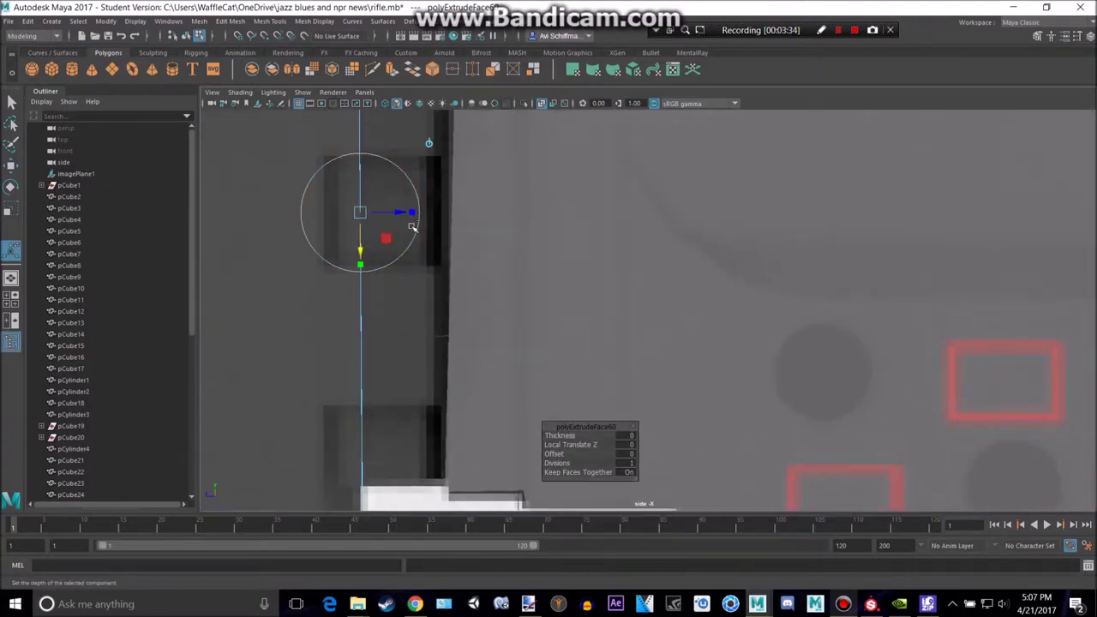
pyautogui.moveTo(409, 214); pyautogui.dragTo(473, 220)
pyautogui.moveTo(486, 319)
pyautogui.keyDown('alt'); pyautogui.mouseDown(button='middle')
pyautogui.moveTo(493, 246)
pyautogui.moveTo(488, 307)
pyautogui.mouseUp(button='middle'); pyautogui.keyUp('alt')
pyautogui.hotkey('ctrl', 'z')
# Extrude the raised end face about 0.279 to meet the receiver and leave the side view.
pyautogui.hotkey('ctrl', 'e')
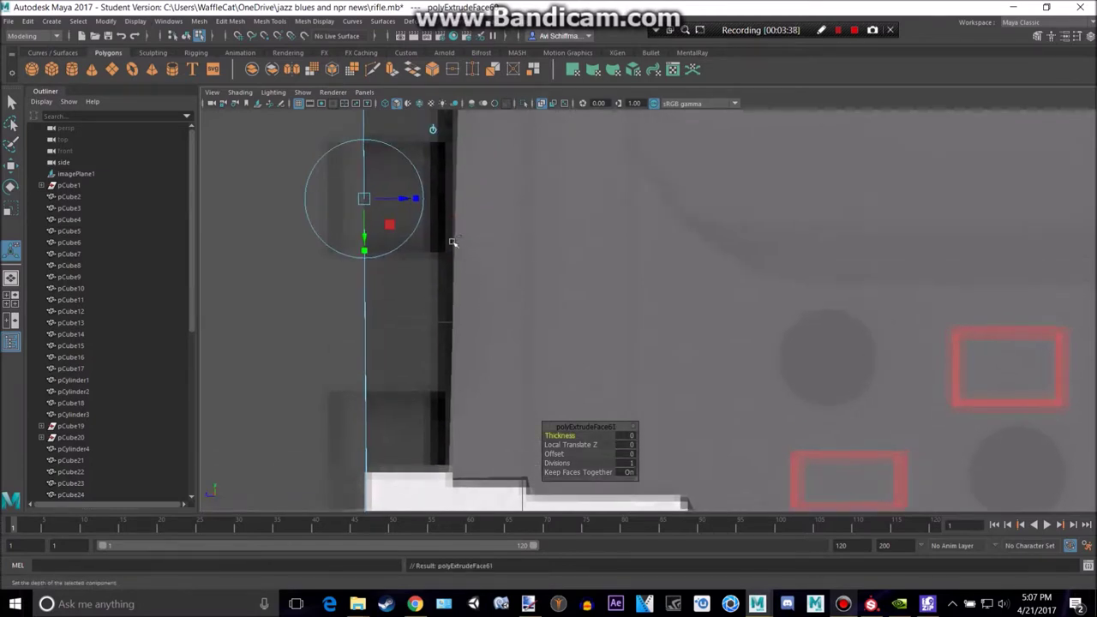
pyautogui.moveTo(413, 200); pyautogui.dragTo(496, 215)
pyautogui.keyDown('alt'); pyautogui.moveTo(495, 243); pyautogui.dragTo(516, 444, button='middle'); pyautogui.keyUp('alt')
pyautogui.keyDown('alt'); pyautogui.moveTo(500, 382); pyautogui.dragTo(481, 311, button='middle'); pyautogui.keyUp('alt')
pyautogui.moveTo(490, 332); pyautogui.dragTo(497, 333)
pyautogui.press('space')
pyautogui.press('space')
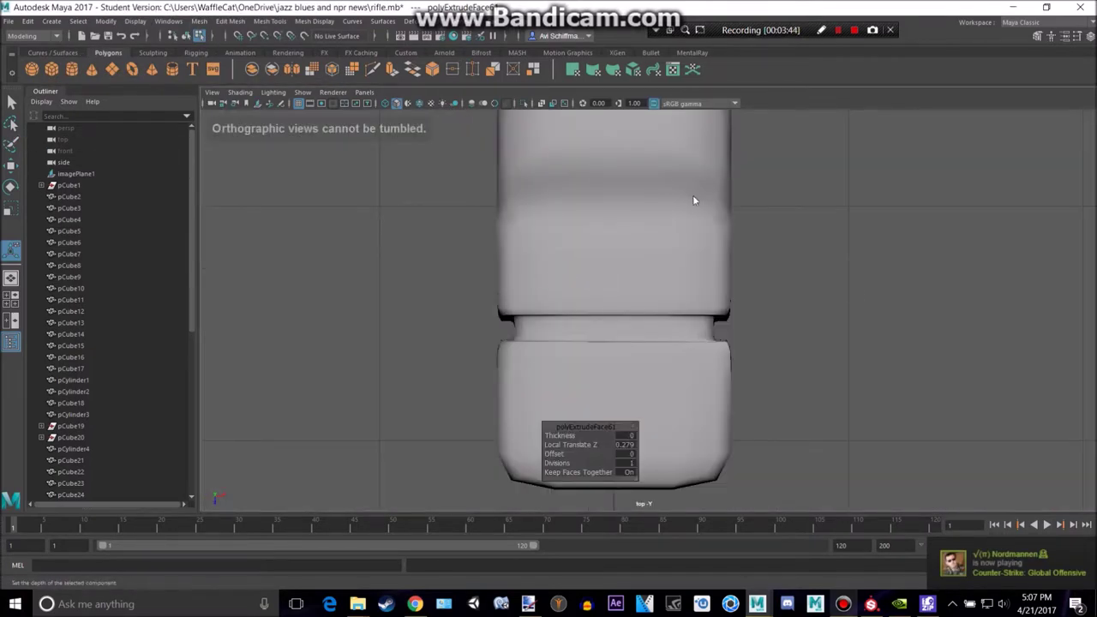
# Slide the new connecting part sideways out of the rifle, delete the old plain block behind it, and reselect the new part.
pyautogui.press('space')
pyautogui.press('space')
pyautogui.moveTo(621, 346); pyautogui.dragTo(668, 250, button='right')
pyautogui.scroll(-3, 649, 317)
pyautogui.press('w')
pyautogui.moveTo(587, 371); pyautogui.dragTo(703, 470)
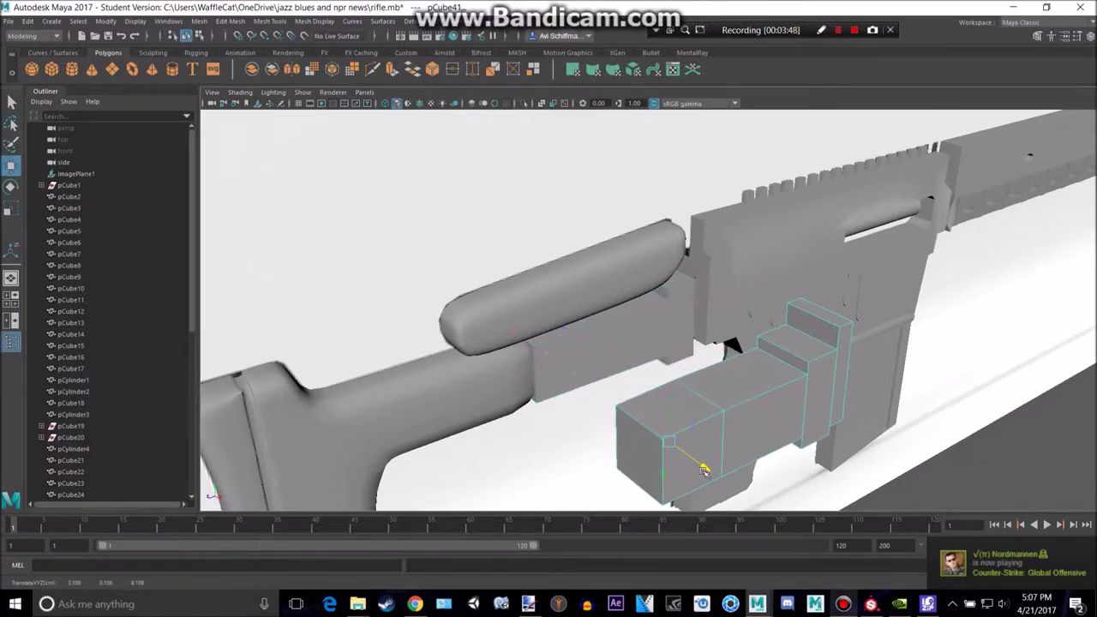
pyautogui.click(636, 348)
pyautogui.press('Delete')
pyautogui.click(712, 402)
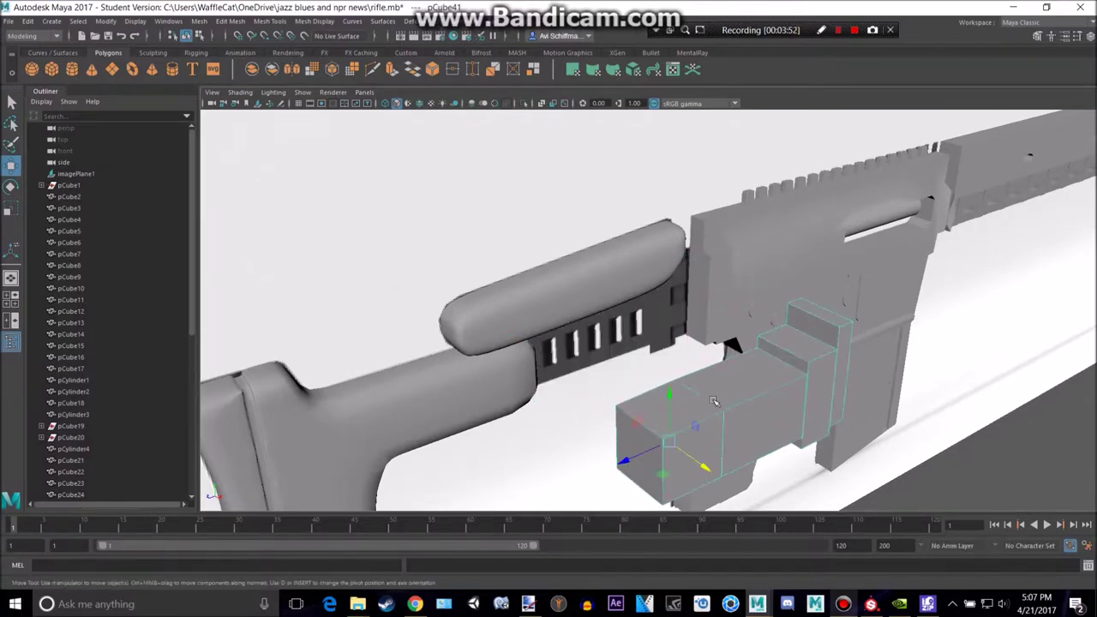
# Centre the new connecting part on the rifle by setting its Translate X to 0 in the Attribute Editor, then hide the editor.
pyautogui.click(1075, 39)
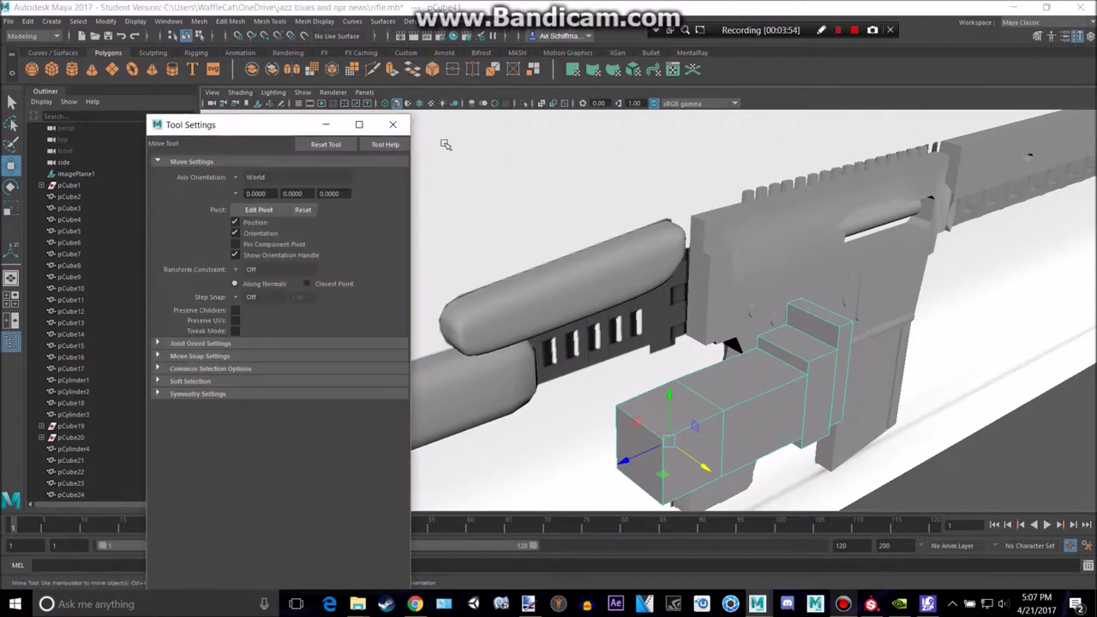
pyautogui.click(391, 126)
pyautogui.click(1064, 39)
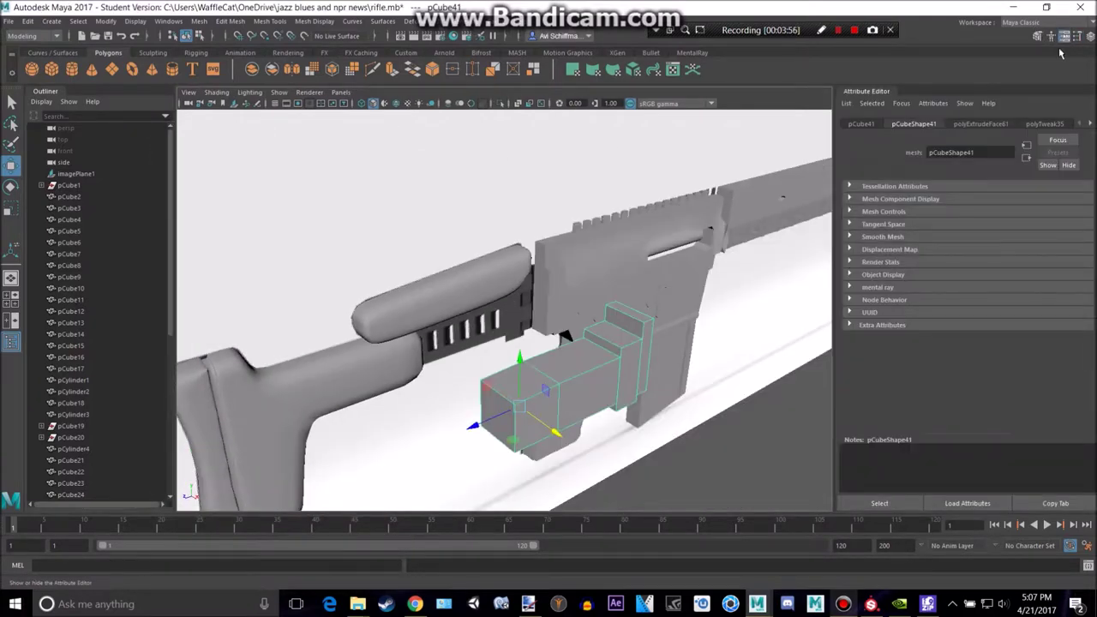
pyautogui.click(976, 126)
pyautogui.click(872, 127)
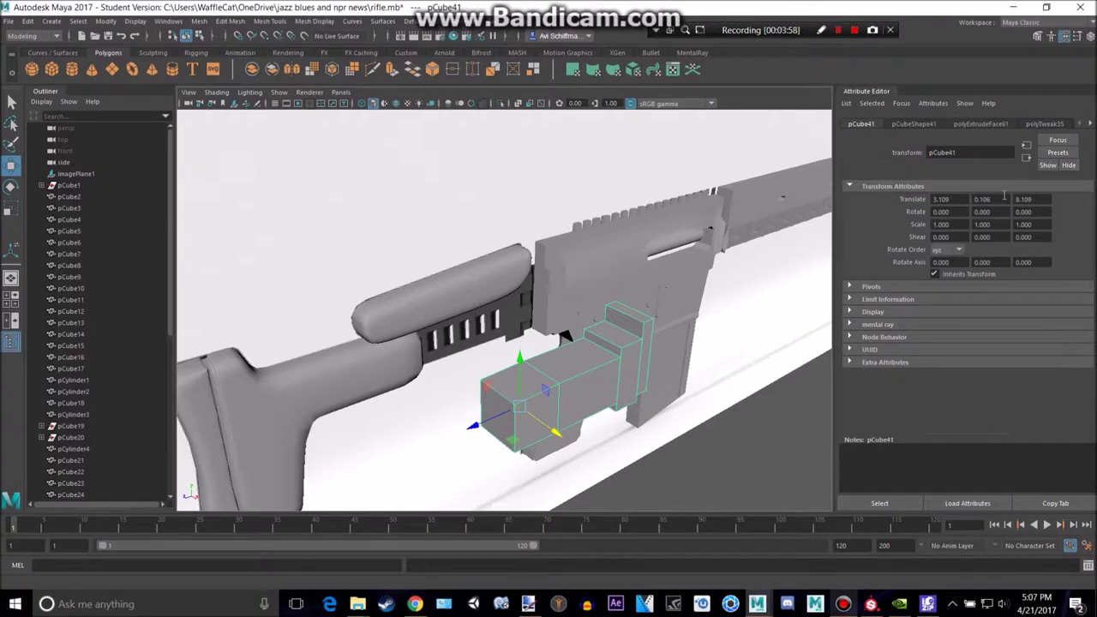
pyautogui.keyDown('shift'); pyautogui.click(555, 438); pyautogui.keyUp('shift')
pyautogui.hotkey('ctrl', 'z')
pyautogui.moveTo(557, 436); pyautogui.dragTo(523, 411)
pyautogui.click(951, 198)
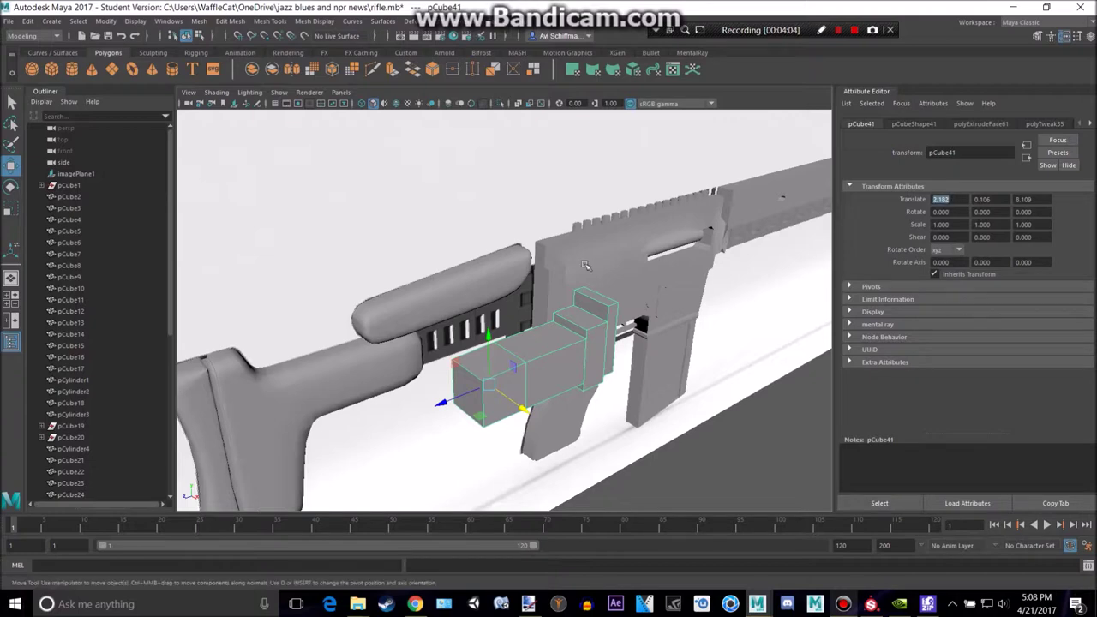
pyautogui.write('0')
pyautogui.press('Return')
pyautogui.press('space')
pyautogui.press('space')
pyautogui.click(1063, 36)
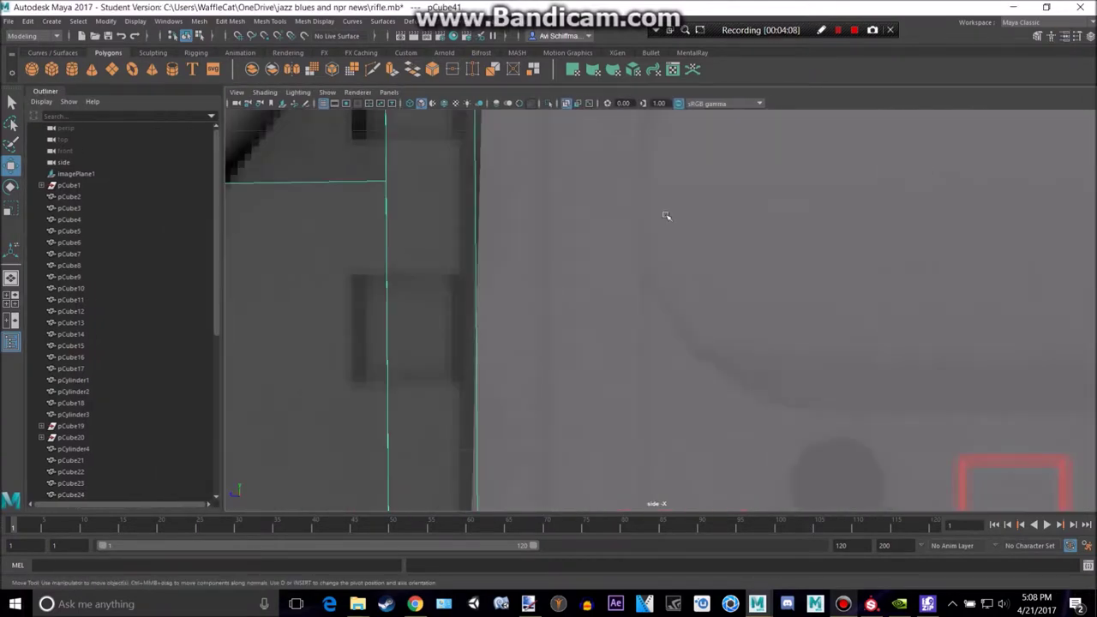
# Edit the connecting part's vertices and fit the end section's upper corner at the receiver to the reference.
pyautogui.scroll(-8, 705, 213)
pyautogui.scroll(5, 611, 234)
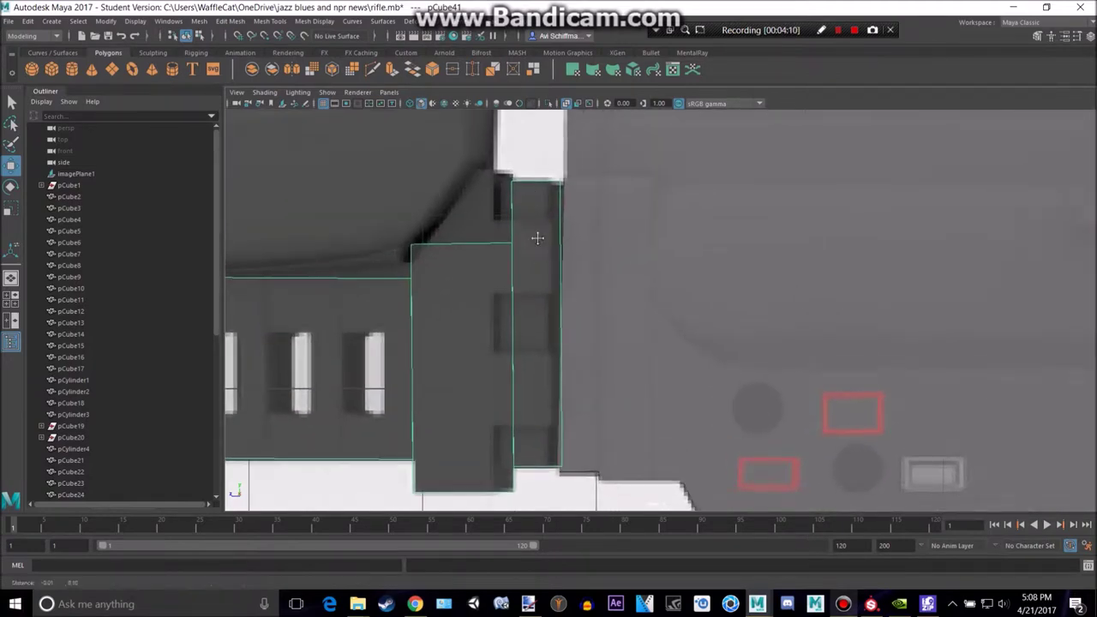
pyautogui.keyDown('alt'); pyautogui.moveTo(537, 235); pyautogui.dragTo(553, 360, button='middle'); pyautogui.keyUp('alt')
pyautogui.scroll(1, 560, 343)
pyautogui.moveTo(560, 344); pyautogui.dragTo(507, 265, button='right')
pyautogui.scroll(2, 523, 274)
pyautogui.scroll(2, 523, 274)
pyautogui.moveTo(523, 324)
pyautogui.mouseDown()
pyautogui.moveTo(494, 290)
pyautogui.moveTo(517, 307)
pyautogui.mouseUp()
# Try to move the end section's upper inner vertices diagonally down and toward the receiver in the side view.
pyautogui.moveTo(399, 285); pyautogui.dragTo(474, 361)
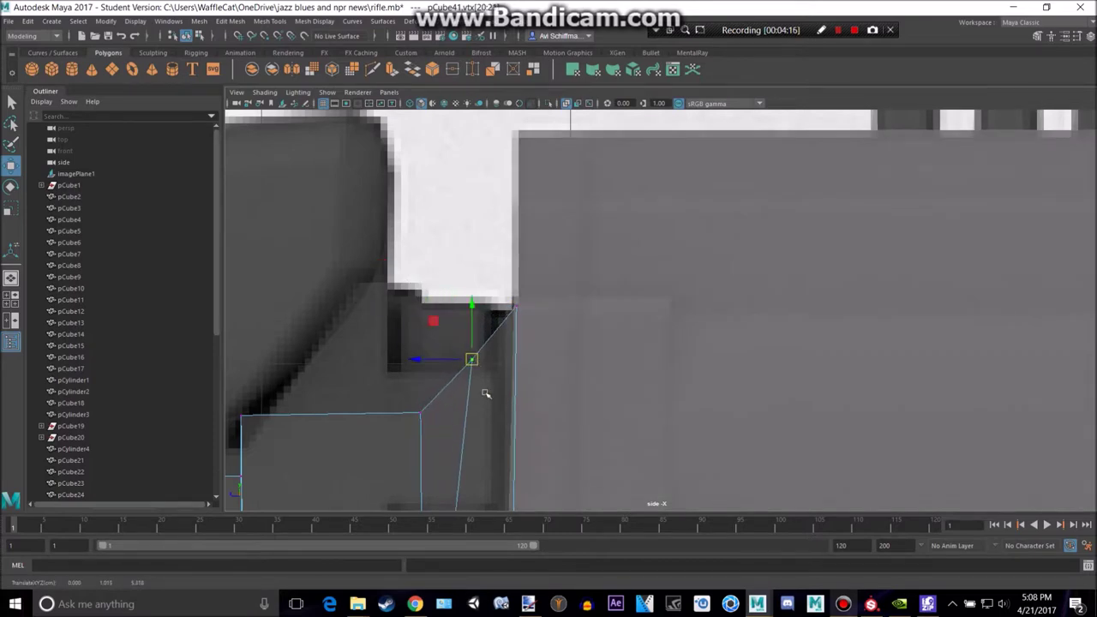
pyautogui.keyDown('alt'); pyautogui.moveTo(485, 393); pyautogui.dragTo(494, 89, button='middle'); pyautogui.keyUp('alt')
pyautogui.hotkey('ctrl', 'z')
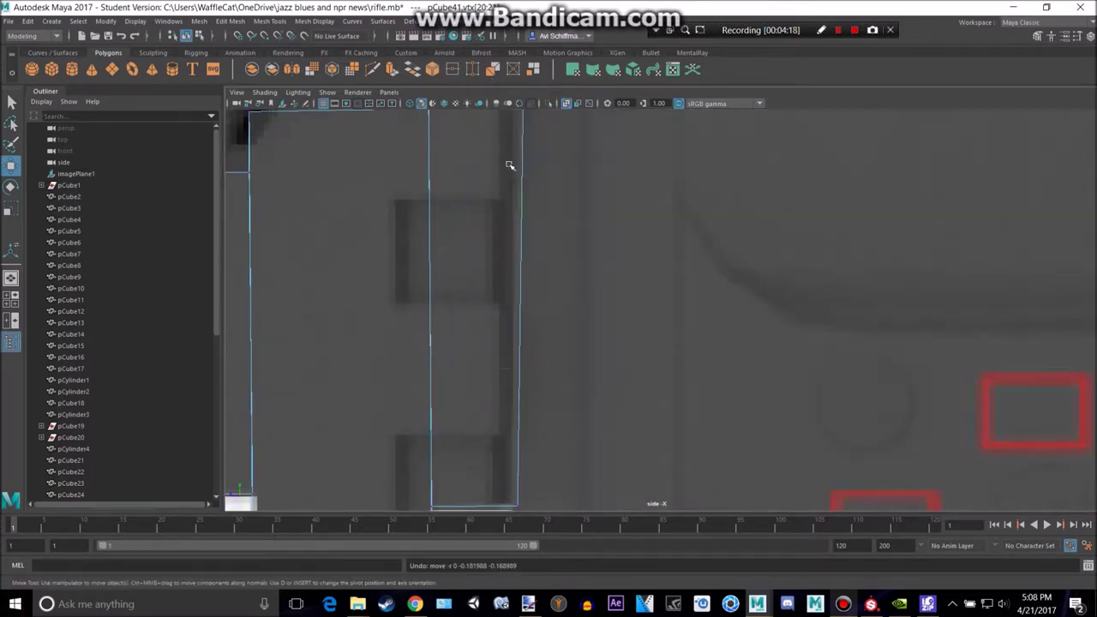
pyautogui.keyDown('alt'); pyautogui.moveTo(483, 144); pyautogui.dragTo(501, 306, button='middle'); pyautogui.keyUp('alt')
pyautogui.press('space')
pyautogui.press('space')
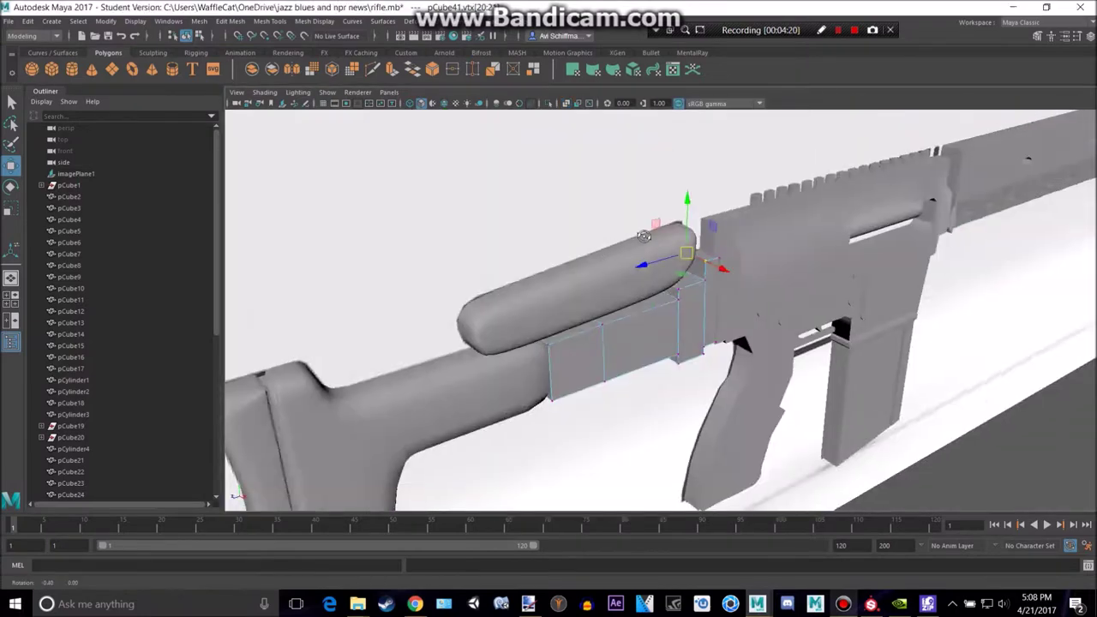
# Try to slide the end section's upper inner vertices toward the receiver in the perspective view.
pyautogui.keyDown('alt'); pyautogui.moveTo(744, 359); pyautogui.dragTo(688, 299); pyautogui.keyUp('alt')
pyautogui.scroll(5, 683, 293)
pyautogui.keyDown('alt'); pyautogui.moveTo(673, 288); pyautogui.dragTo(677, 288, button='middle'); pyautogui.keyUp('alt')
pyautogui.keyDown('alt'); pyautogui.moveTo(677, 288); pyautogui.dragTo(590, 281); pyautogui.keyUp('alt')
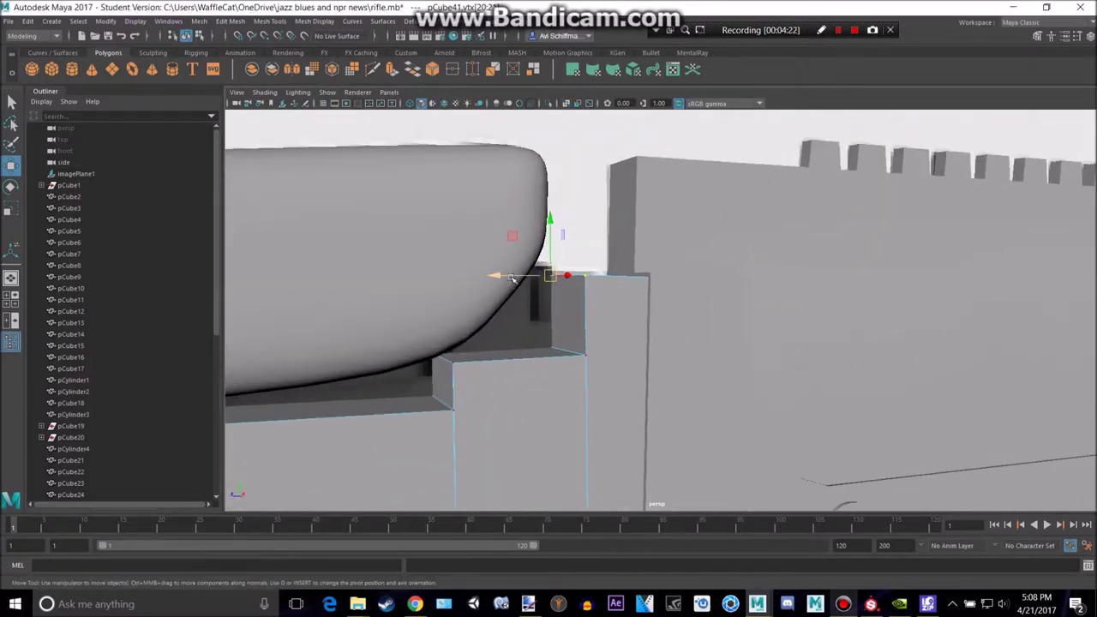
pyautogui.moveTo(510, 278); pyautogui.dragTo(533, 277)
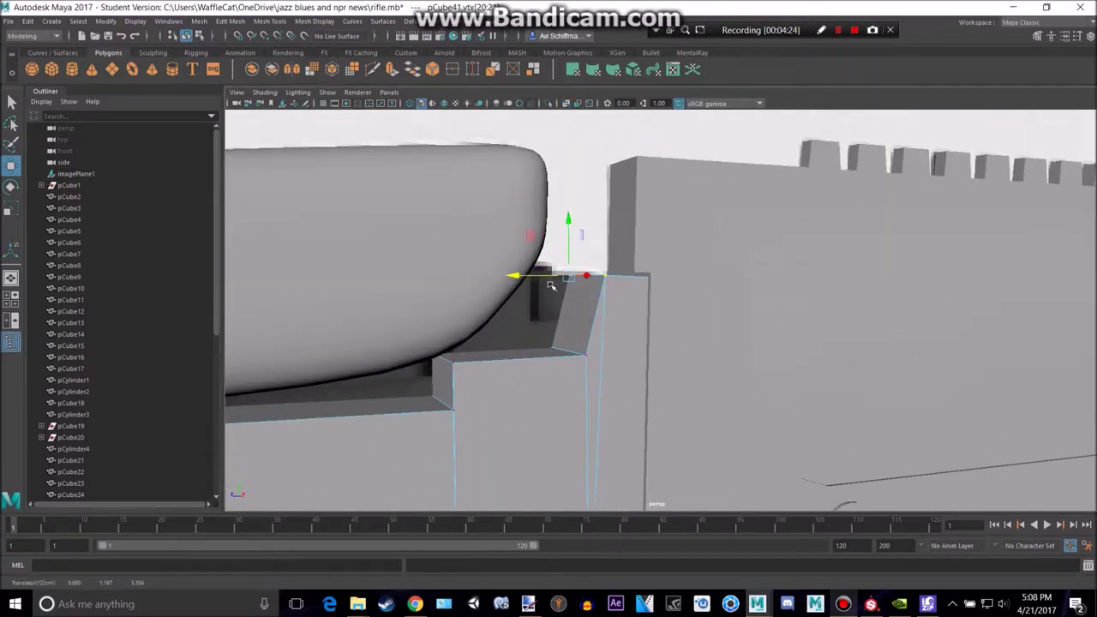
pyautogui.hotkey('ctrl', 'z')
pyautogui.keyDown('alt'); pyautogui.moveTo(635, 330); pyautogui.dragTo(600, 320); pyautogui.keyUp('alt')
pyautogui.moveTo(717, 318); pyautogui.dragTo(722, 321)
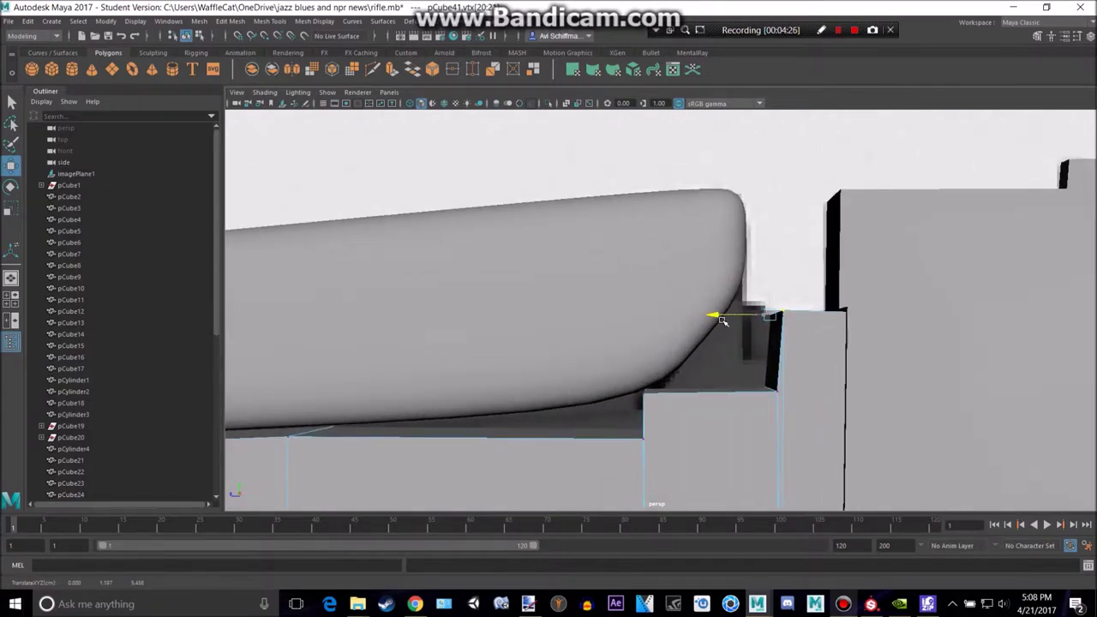
pyautogui.hotkey('ctrl', 'z')
# Try to shift the end section's lower inner vertex toward the receiver in the side view.
pyautogui.keyDown('alt'); pyautogui.moveTo(754, 420); pyautogui.dragTo(666, 340, button='middle'); pyautogui.keyUp('alt')
pyautogui.press('space')
pyautogui.press('space')
pyautogui.keyDown('alt'); pyautogui.moveTo(710, 287); pyautogui.dragTo(709, 3, button='middle'); pyautogui.keyUp('alt')
pyautogui.click(447, 335)
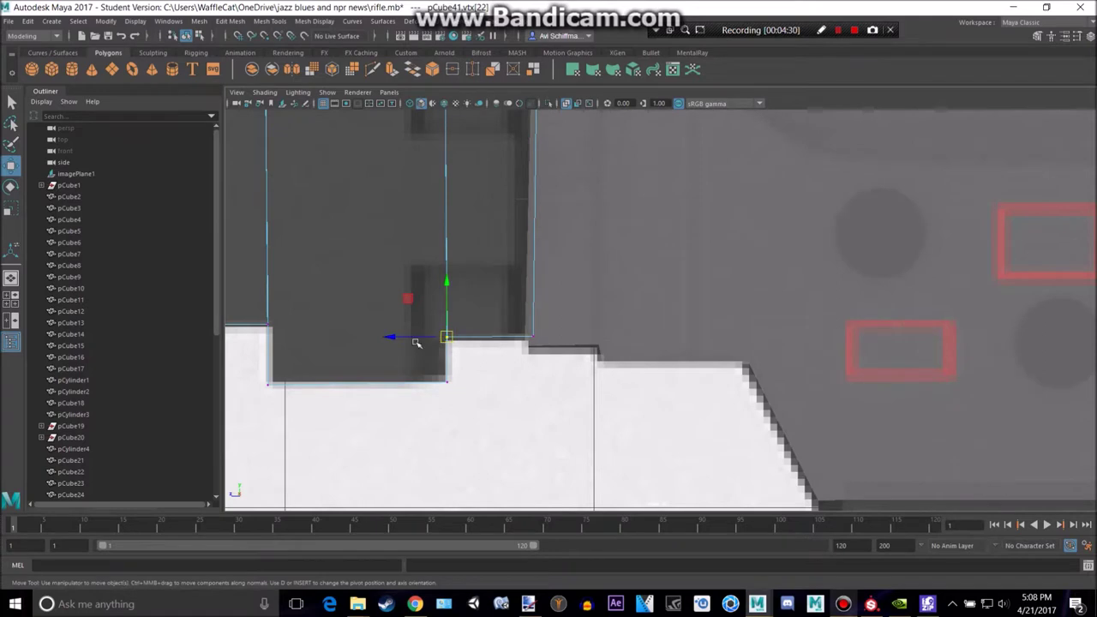
pyautogui.click(406, 333)
pyautogui.click(448, 335)
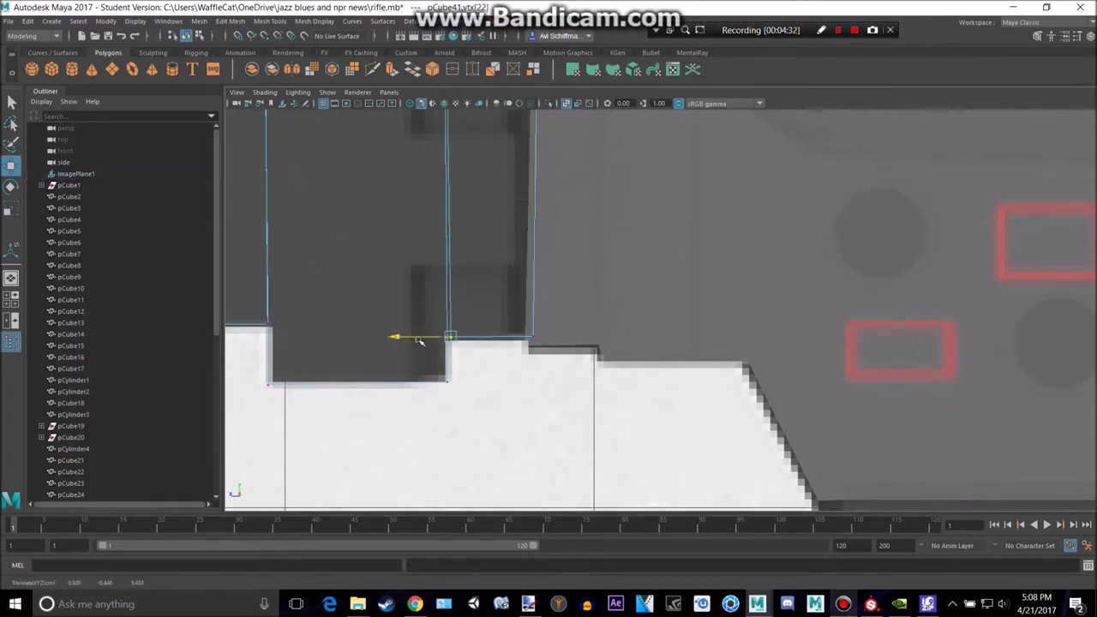
pyautogui.hotkey('ctrl', 'z')
# Move the end section's upper and lower inner vertex pairs toward the receiver and adjust its lower corner at the receiver.
pyautogui.keyDown('alt'); pyautogui.moveTo(531, 165); pyautogui.dragTo(533, 461, button='middle'); pyautogui.keyUp('alt')
pyautogui.keyDown('alt'); pyautogui.moveTo(494, 258); pyautogui.dragTo(492, 341, button='middle'); pyautogui.keyUp('alt')
pyautogui.moveTo(429, 178); pyautogui.dragTo(475, 205)
pyautogui.keyDown('alt'); pyautogui.moveTo(513, 446); pyautogui.dragTo(523, 174, button='middle'); pyautogui.keyUp('alt')
pyautogui.scroll(1, 474, 410)
pyautogui.keyDown('alt'); pyautogui.moveTo(471, 418); pyautogui.dragTo(479, 297, button='middle'); pyautogui.keyUp('alt')
pyautogui.moveTo(443, 310); pyautogui.dragTo(468, 331)
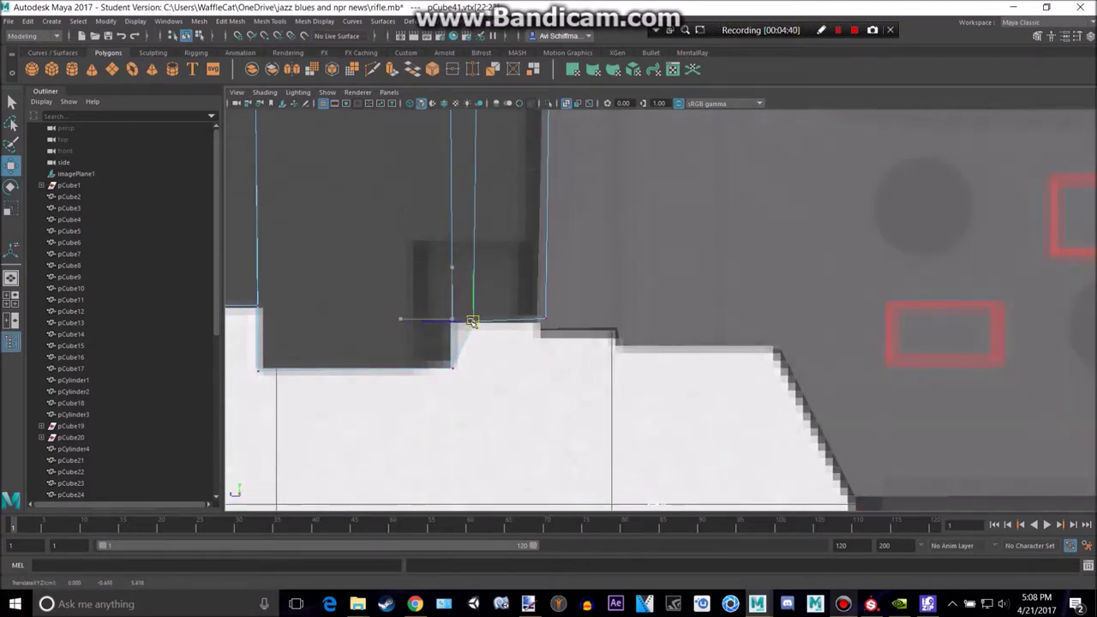
pyautogui.moveTo(530, 302); pyautogui.dragTo(548, 324)
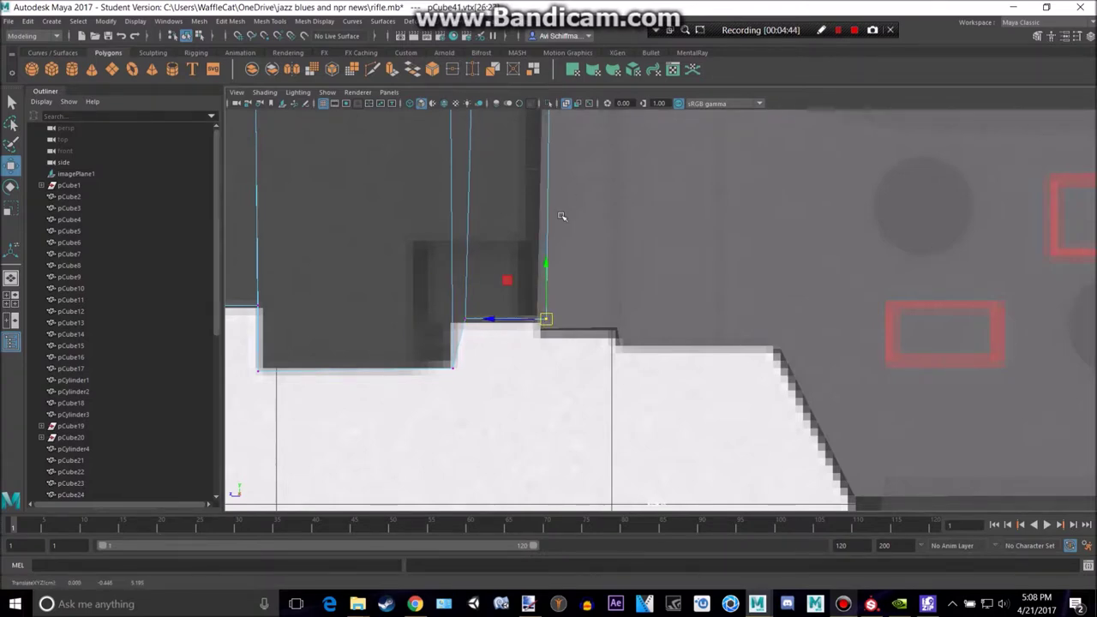
# Check the end section in perspective and raise its upper inner vertices level with its top corner at the receiver.
pyautogui.keyDown('alt'); pyautogui.moveTo(561, 216); pyautogui.dragTo(553, 454, button='middle'); pyautogui.keyUp('alt')
pyautogui.keyDown('alt'); pyautogui.moveTo(511, 116); pyautogui.dragTo(485, 305, button='middle'); pyautogui.keyUp('alt')
pyautogui.press('space')
pyautogui.press('space')
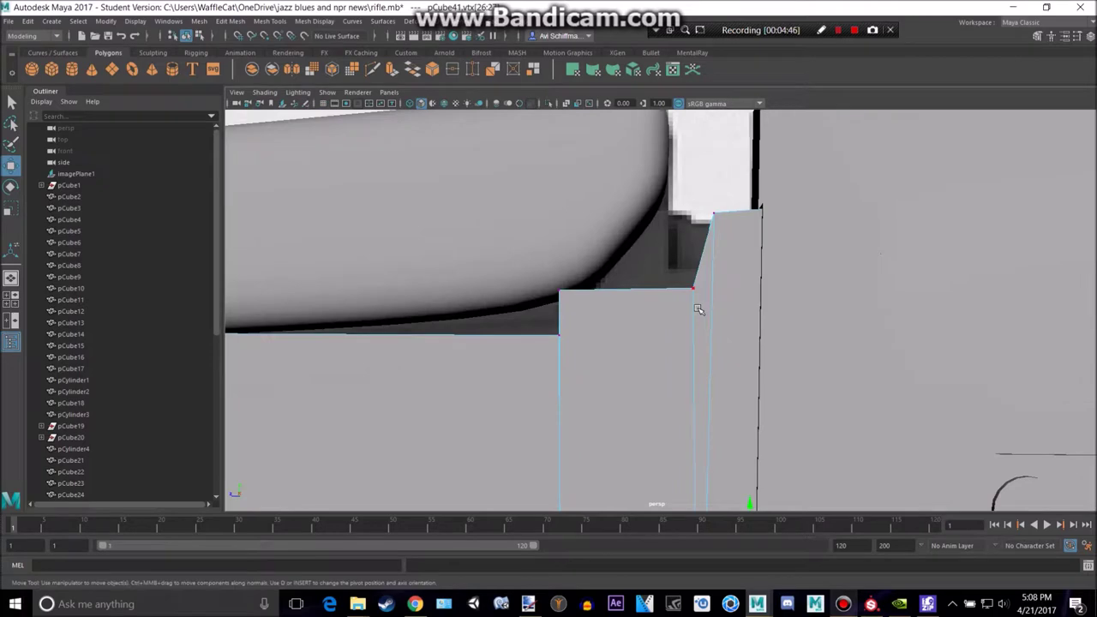
pyautogui.keyDown('alt'); pyautogui.moveTo(698, 310); pyautogui.dragTo(695, 338); pyautogui.keyUp('alt')
pyautogui.keyDown('alt'); pyautogui.moveTo(710, 501); pyautogui.dragTo(703, 379, button='middle'); pyautogui.keyUp('alt')
pyautogui.keyDown('alt'); pyautogui.moveTo(747, 377); pyautogui.dragTo(727, 414); pyautogui.keyUp('alt')
pyautogui.press('space')
pyautogui.press('space')
pyautogui.scroll(-5, 546, 349)
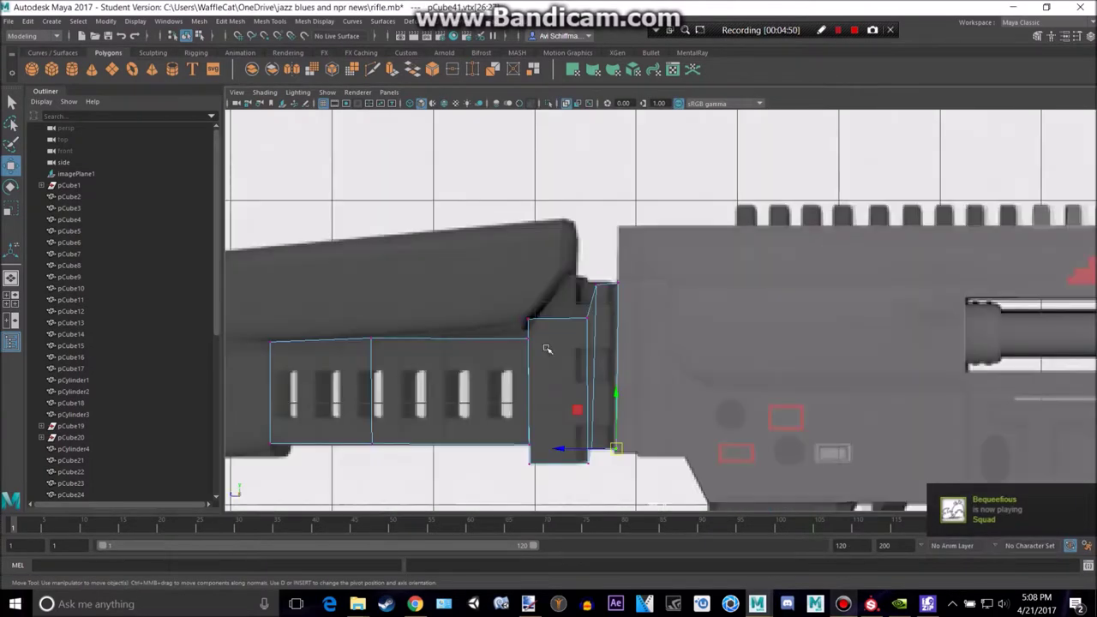
pyautogui.scroll(8, 547, 348)
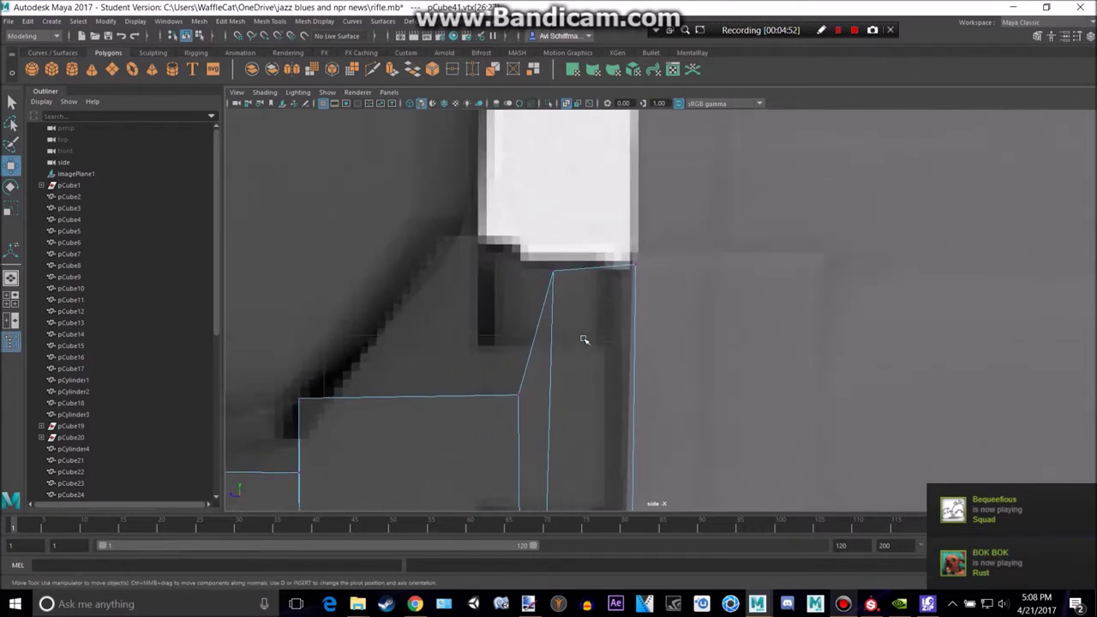
pyautogui.scroll(1, 584, 340)
pyautogui.moveTo(529, 245); pyautogui.dragTo(543, 265)
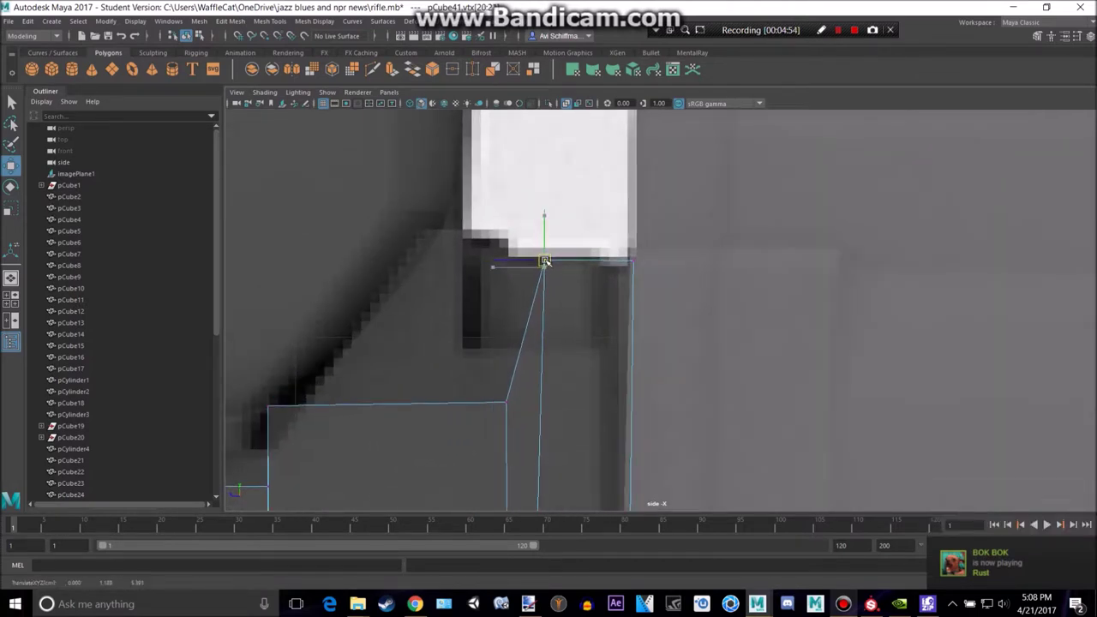
# Move the lug's upper receiver-side vertices and the end section's upper inner vertices to the lower corners of the top hinge block.
pyautogui.keyDown('alt'); pyautogui.moveTo(605, 367); pyautogui.dragTo(615, 279, button='middle'); pyautogui.keyUp('alt')
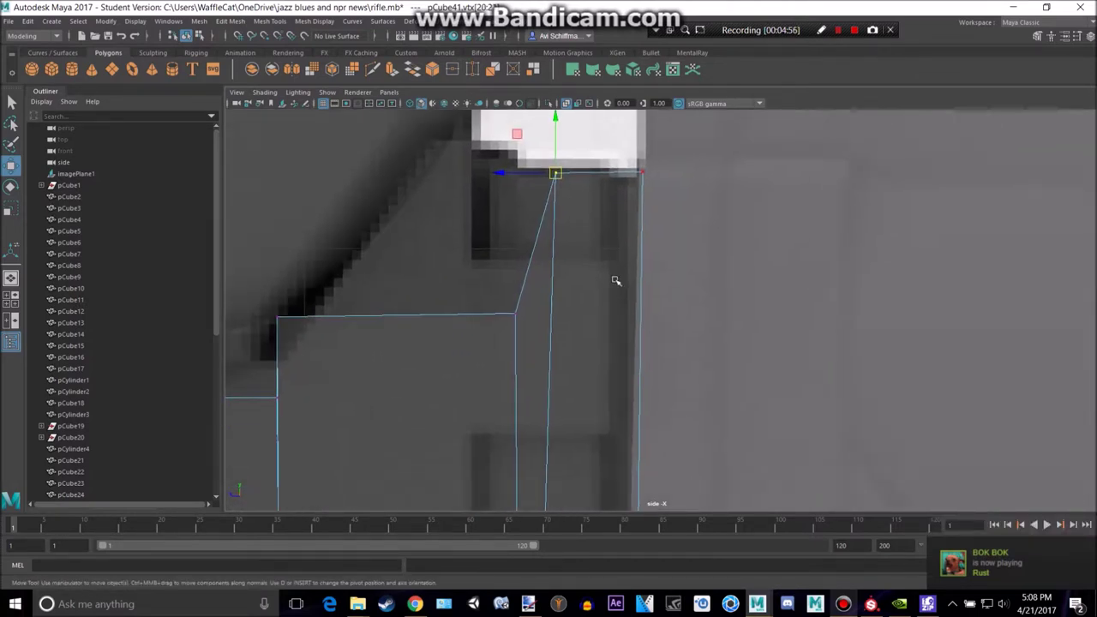
pyautogui.moveTo(485, 298); pyautogui.dragTo(530, 355)
pyautogui.moveTo(515, 315); pyautogui.dragTo(497, 217)
pyautogui.moveTo(549, 159); pyautogui.dragTo(567, 186)
pyautogui.moveTo(556, 173); pyautogui.dragTo(617, 259)
pyautogui.click(497, 220)
pyautogui.moveTo(497, 220); pyautogui.dragTo(474, 258)
# Move the lug's upper stock-side vertices onto the cheek rest's slanted edge, about level with the bottom of the top hinge block.
pyautogui.keyDown('alt'); pyautogui.moveTo(441, 267); pyautogui.dragTo(596, 219, button='middle'); pyautogui.keyUp('alt')
pyautogui.moveTo(414, 247); pyautogui.dragTo(519, 206)
pyautogui.scroll(-8, 554, 208)
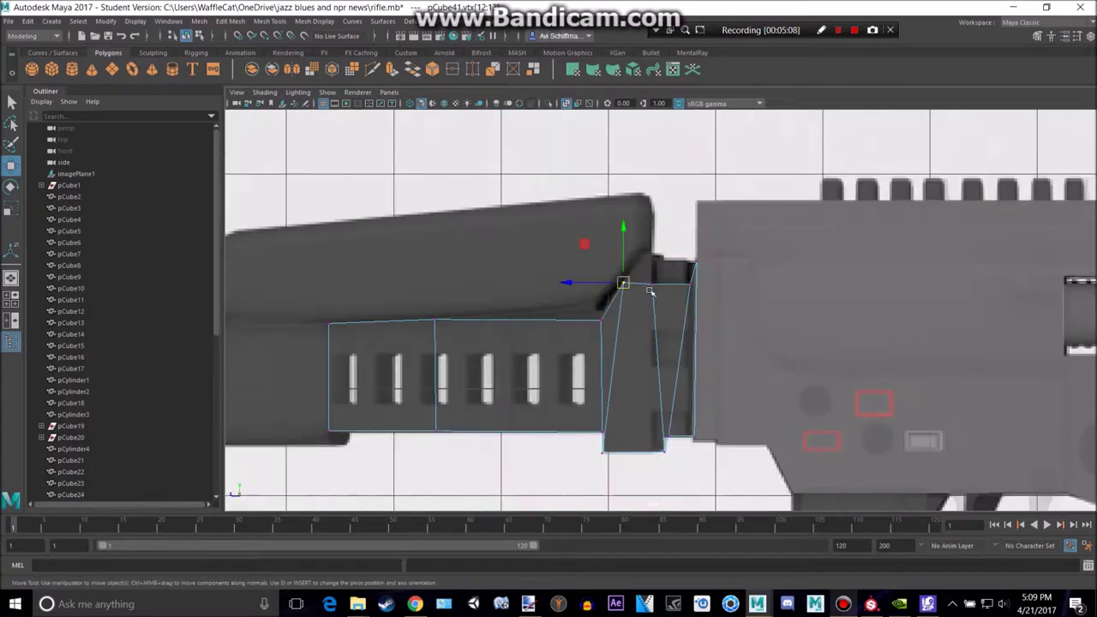
pyautogui.scroll(6, 647, 289)
pyautogui.keyDown('alt'); pyautogui.moveTo(641, 267); pyautogui.dragTo(611, 350, button='middle'); pyautogui.keyUp('alt')
pyautogui.scroll(3, 591, 305)
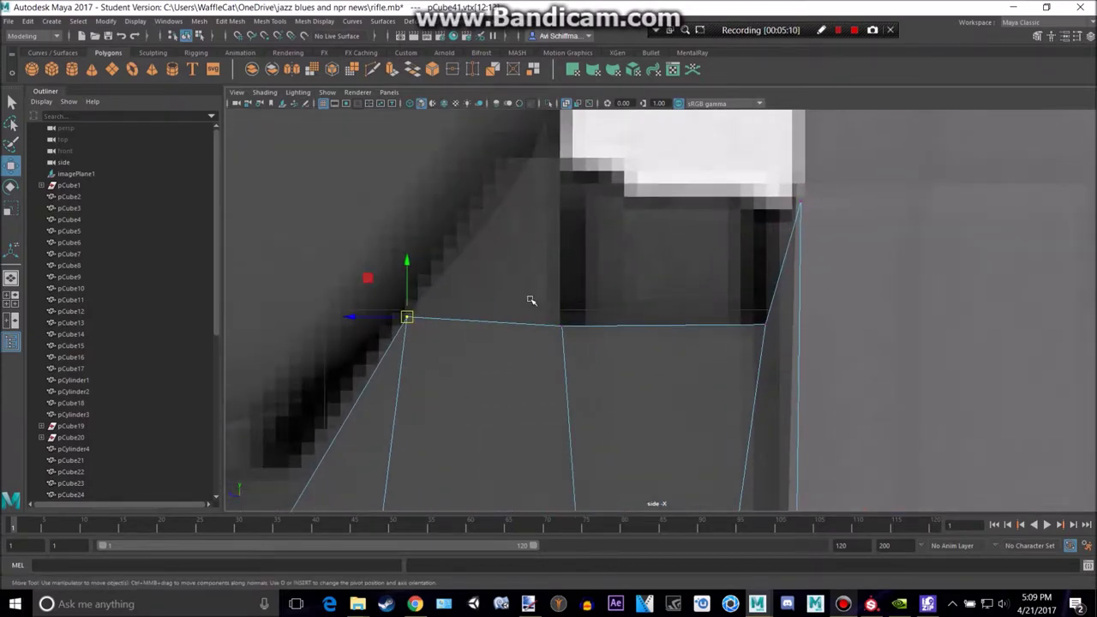
pyautogui.moveTo(407, 317); pyautogui.dragTo(404, 322)
# Select the lug's top face beside the cheek rest for editing in the side view.
pyautogui.rightClick(483, 305)
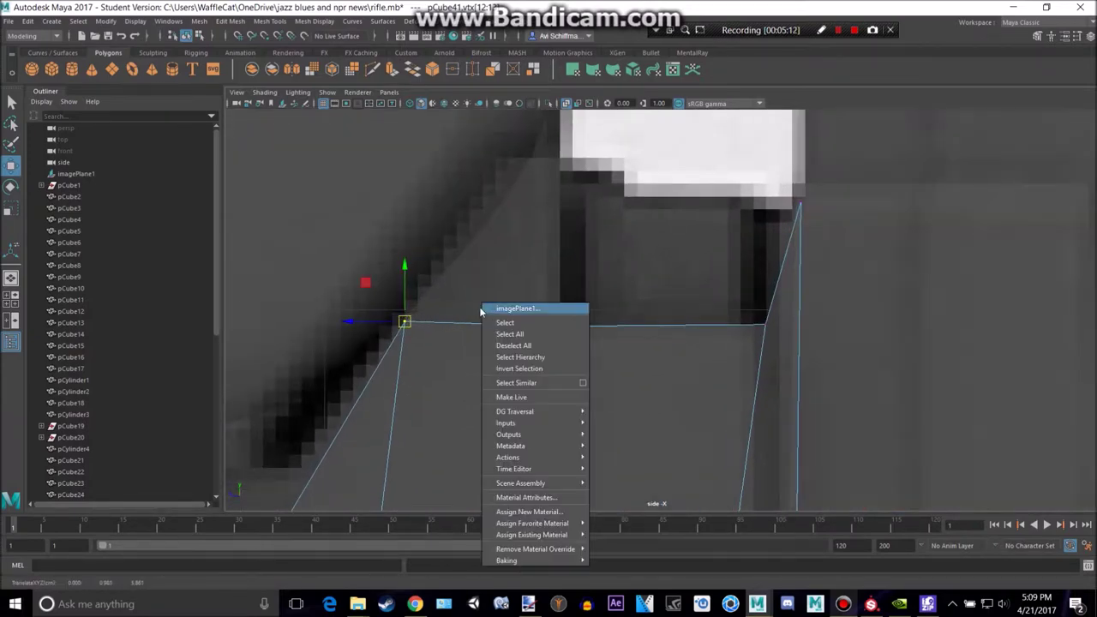
pyautogui.click(438, 332)
pyautogui.moveTo(438, 264); pyautogui.dragTo(440, 296, button='right')
pyautogui.press('space')
pyautogui.press('space')
pyautogui.keyDown('alt'); pyautogui.moveTo(680, 245); pyautogui.dragTo(644, 307); pyautogui.keyUp('alt')
pyautogui.keyDown('alt'); pyautogui.moveTo(761, 184); pyautogui.dragTo(690, 377, button='middle'); pyautogui.keyUp('alt')
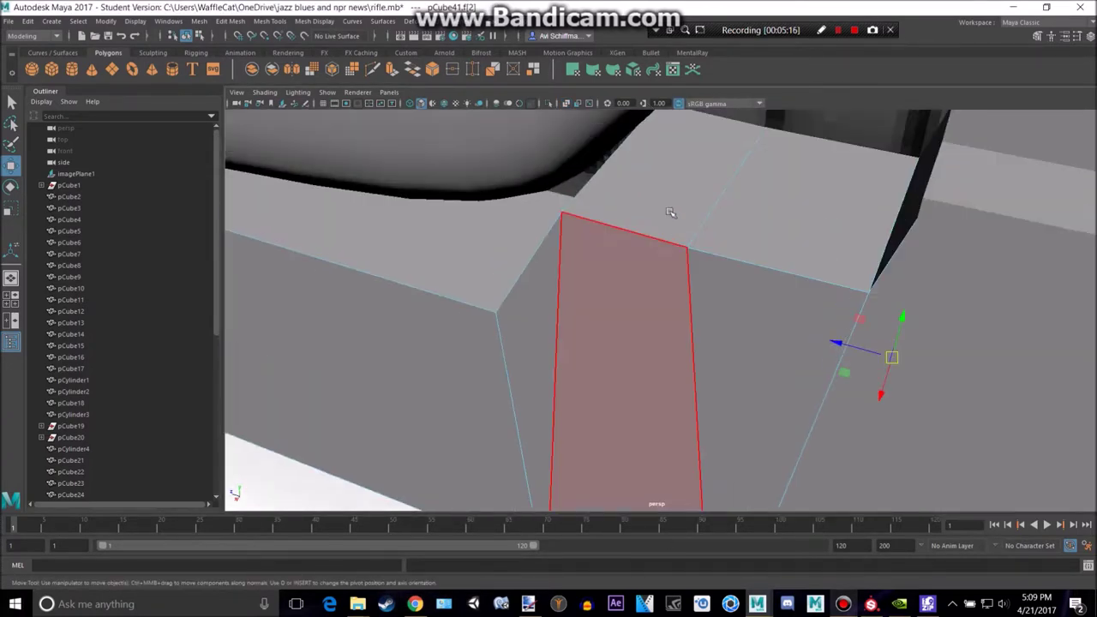
pyautogui.click(811, 251)
pyautogui.press('space')
pyautogui.press('space')
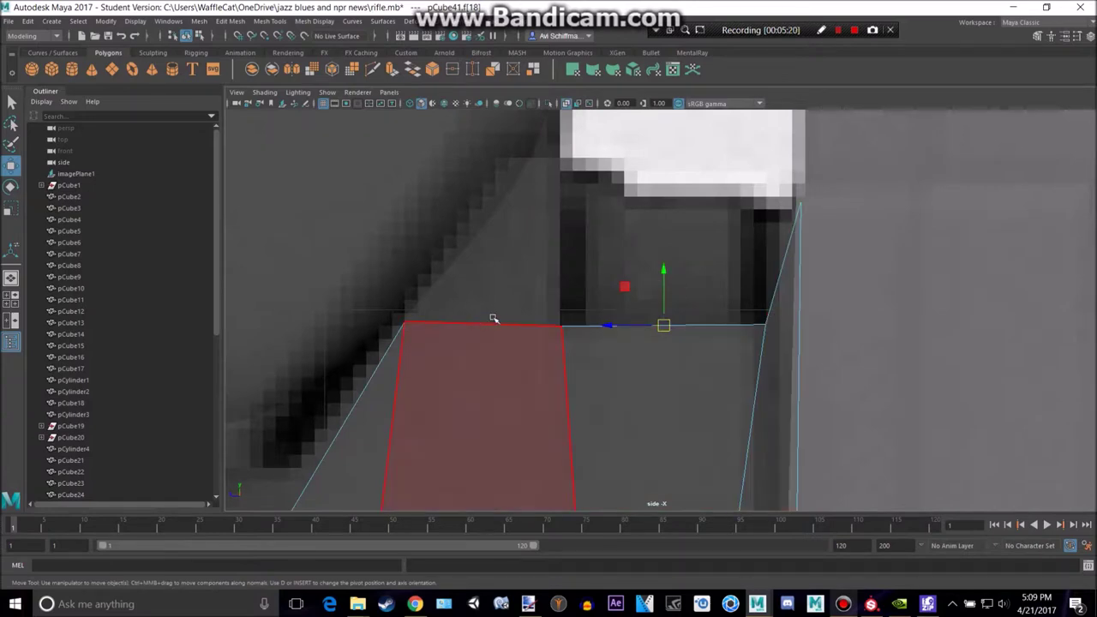
pyautogui.press('space')
pyautogui.press('space')
pyautogui.keyDown('alt'); pyautogui.moveTo(792, 222); pyautogui.dragTo(756, 282, button='middle'); pyautogui.keyUp('alt')
pyautogui.click(658, 297)
pyautogui.press('space')
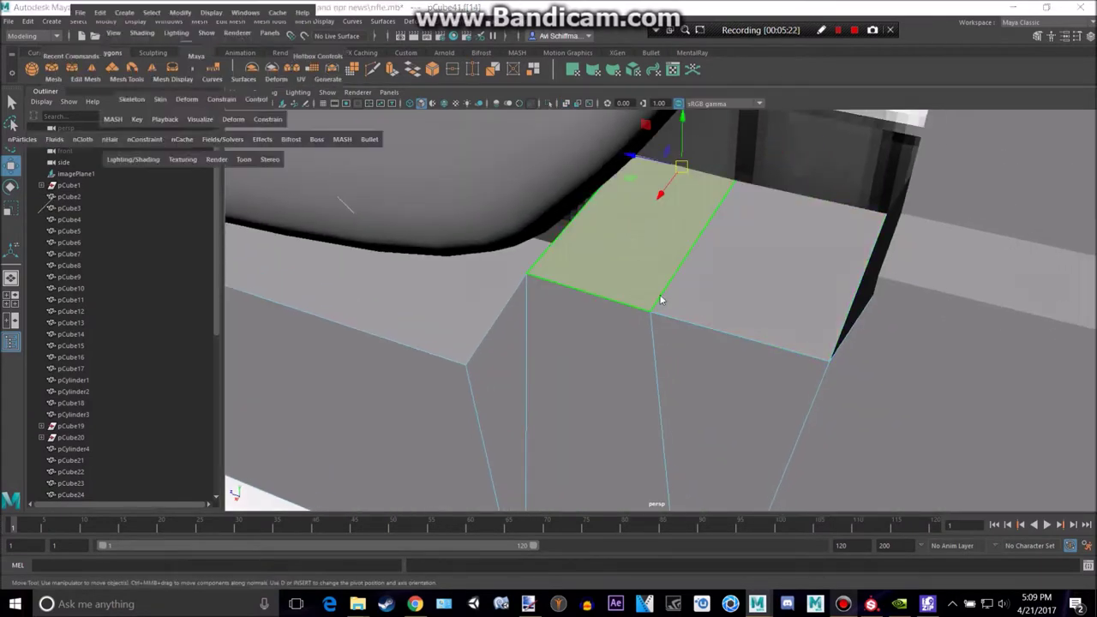
pyautogui.press('space')
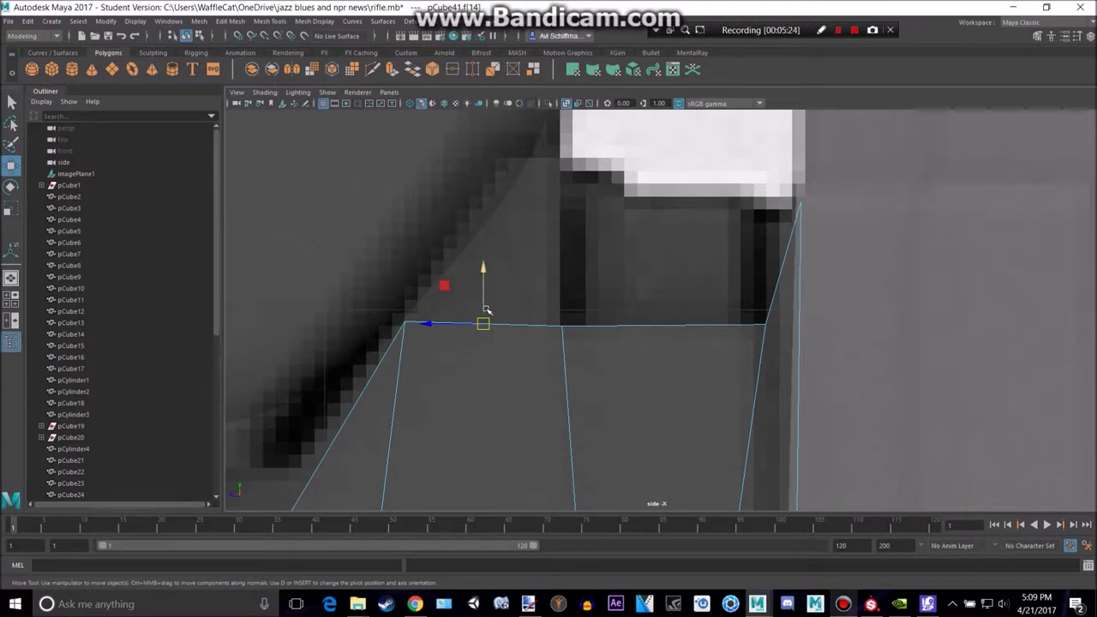
# Extrude the selected top face upward along the cheek rest and align its receiver-side vertices with the top hinge block's near edge.
pyautogui.hotkey('ctrl', 'e')
pyautogui.moveTo(486, 317); pyautogui.dragTo(610, 161)
pyautogui.moveTo(574, 195); pyautogui.dragTo(546, 195, button='right')
pyautogui.press('w')
pyautogui.moveTo(723, 199); pyautogui.dragTo(563, 157)
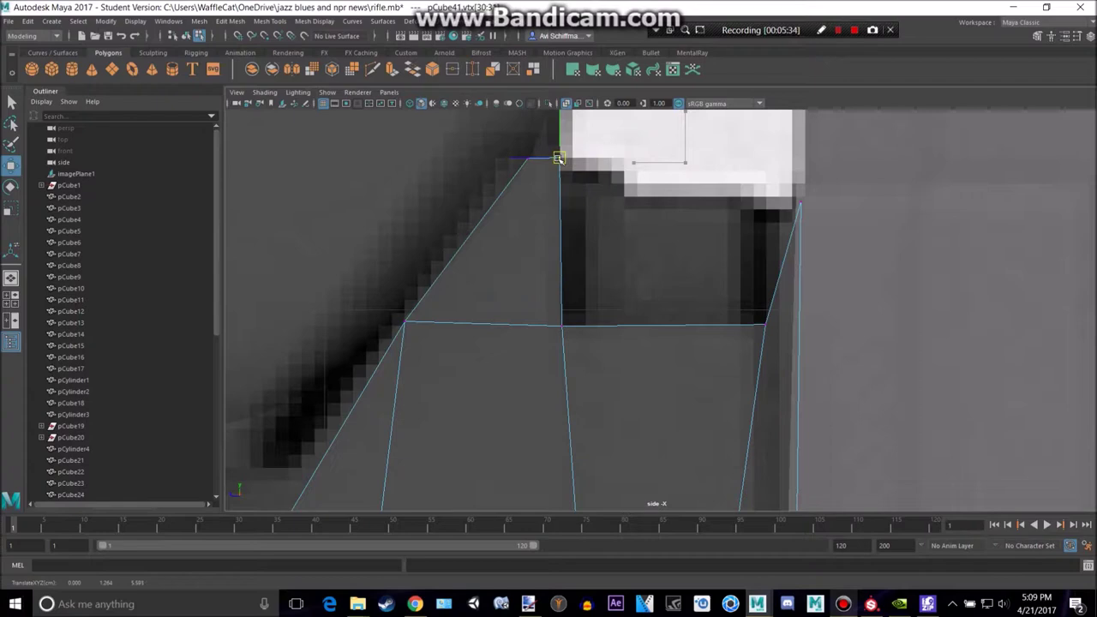
# Show the Modeling Toolkit and set the selection symmetry to World X for the hinge section.
pyautogui.scroll(-8, 655, 291)
pyautogui.scroll(3, 666, 325)
pyautogui.keyDown('alt'); pyautogui.moveTo(729, 387); pyautogui.dragTo(665, 282, button='middle'); pyautogui.keyUp('alt')
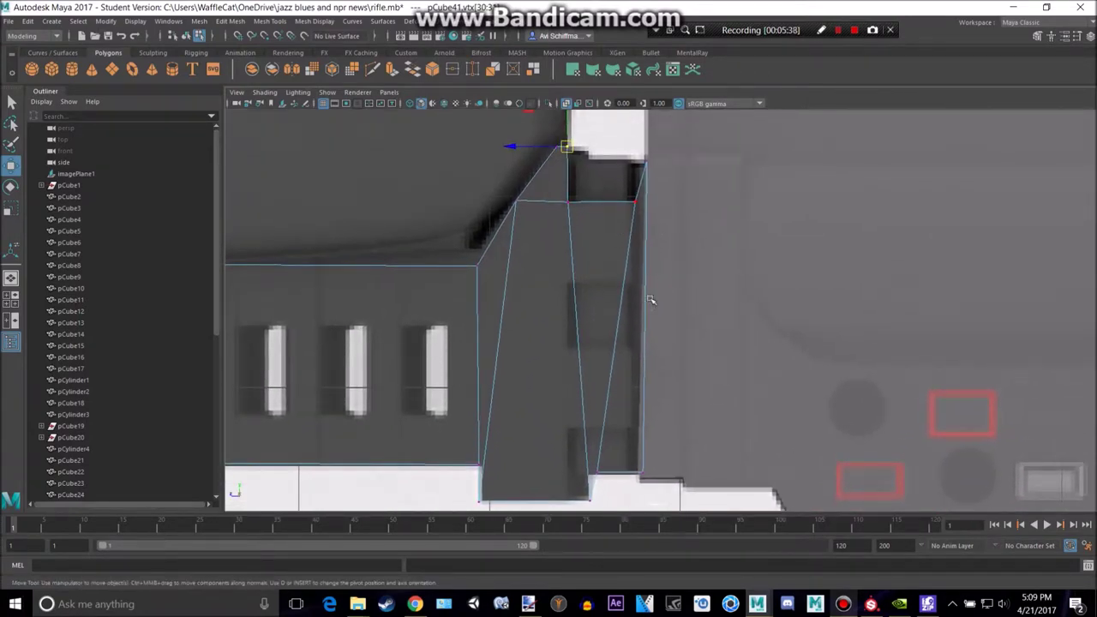
pyautogui.scroll(2, 656, 292)
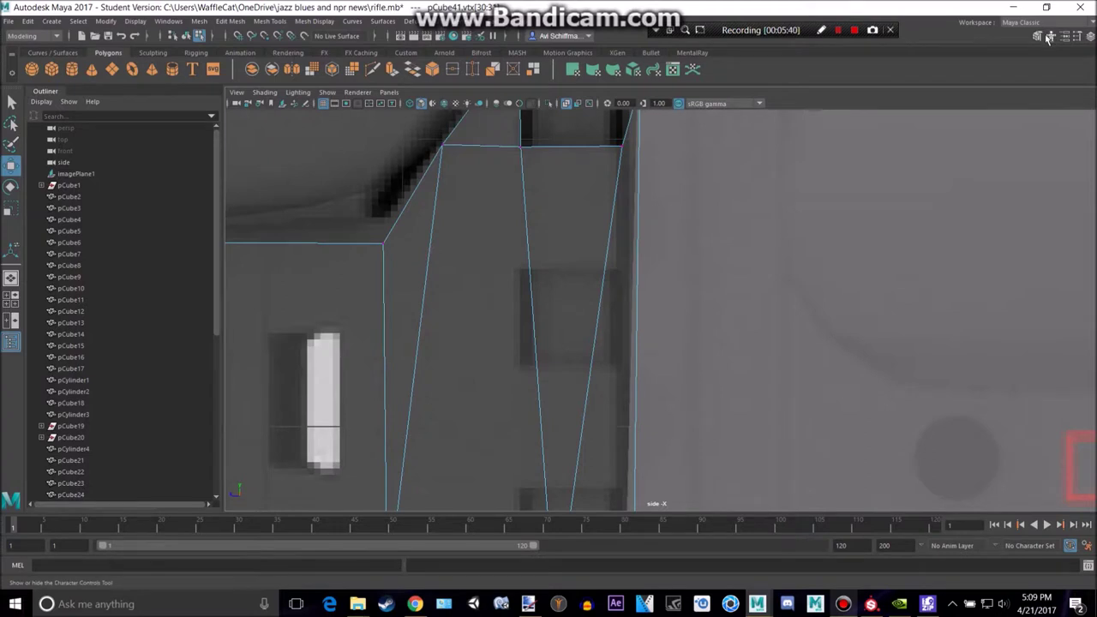
pyautogui.click(1038, 37)
pyautogui.keyDown('alt'); pyautogui.moveTo(700, 324); pyautogui.dragTo(829, 304, button='middle'); pyautogui.keyUp('alt')
pyautogui.press('q')
pyautogui.moveTo(499, 248); pyautogui.dragTo(500, 186)
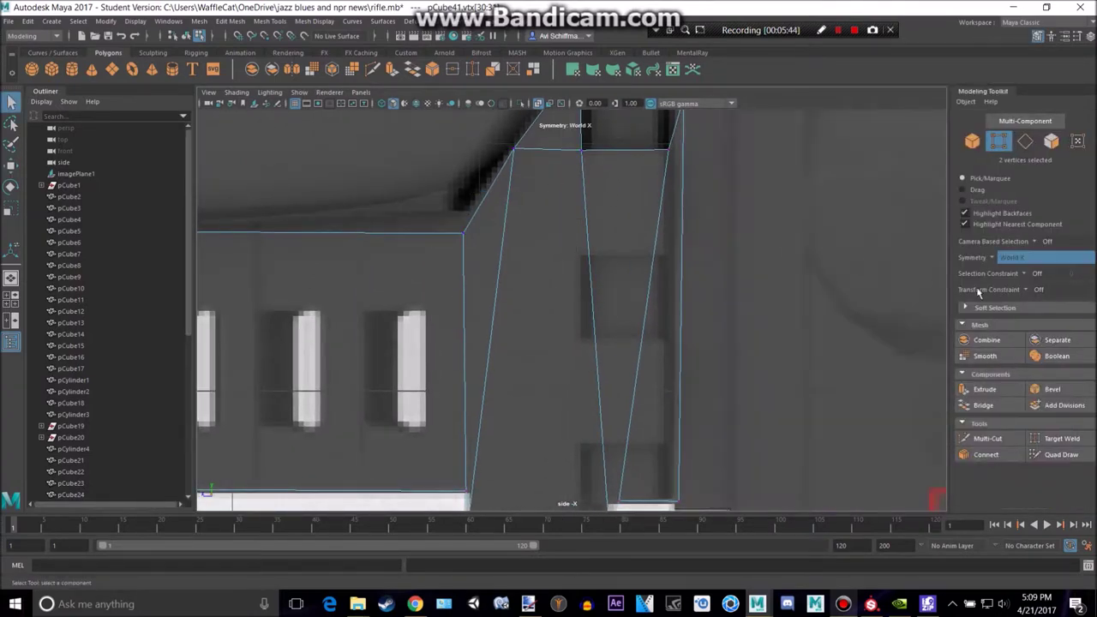
# Cut the rectangular outline of the middle hinge block into the side faces with Multi-Cut, starting and ending on the receiver-side edge.
pyautogui.click(987, 438)
pyautogui.scroll(1, 703, 257)
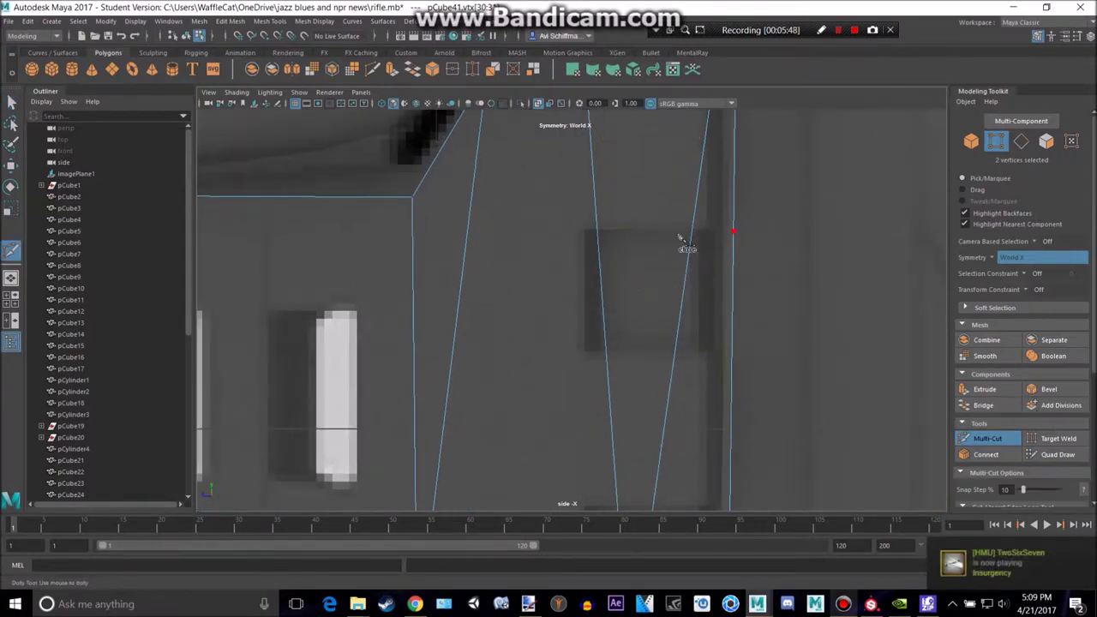
pyautogui.click(585, 230)
pyautogui.click(585, 354)
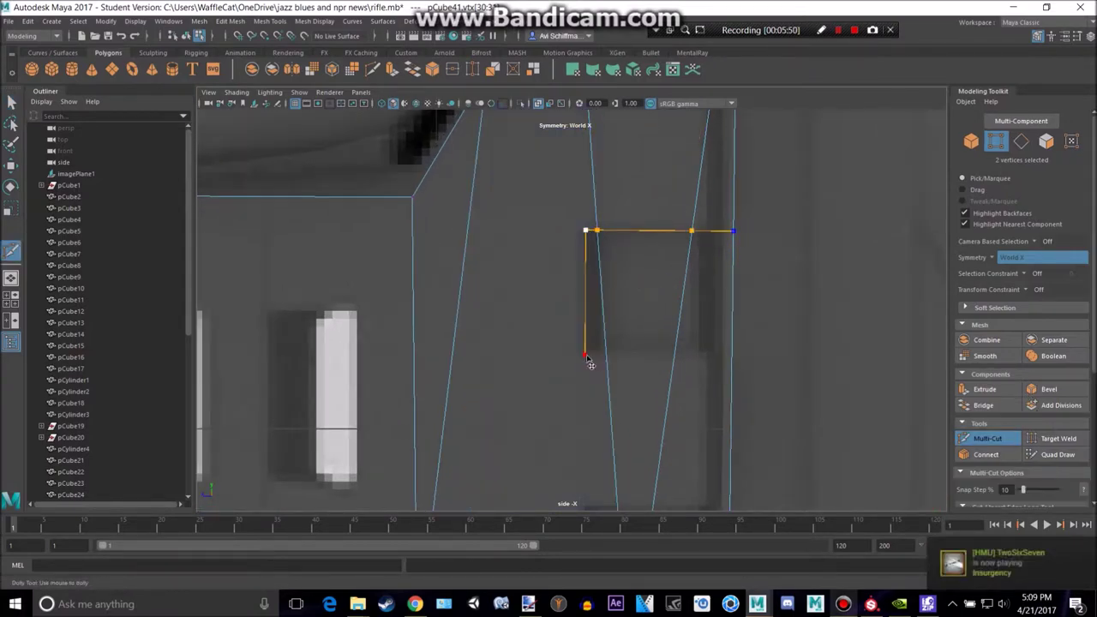
pyautogui.click(732, 360)
pyautogui.keyDown('alt'); pyautogui.moveTo(745, 372); pyautogui.dragTo(688, 245, button='middle'); pyautogui.keyUp('alt')
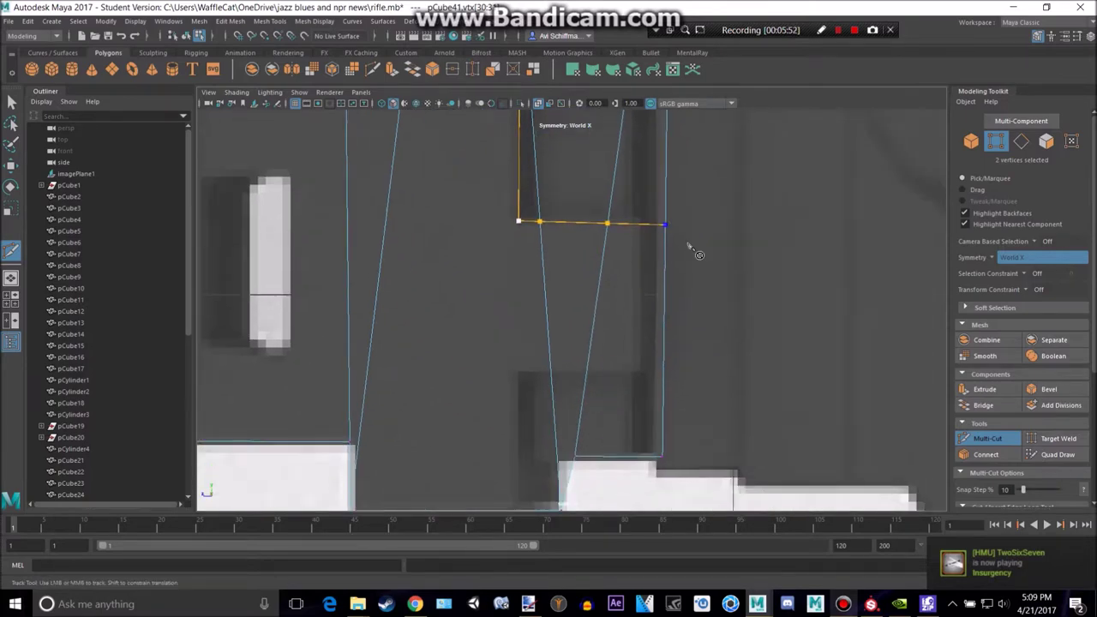
pyautogui.rightClick(688, 244)
# Cut the rectangular outline of the bottom hinge block from the receiver-side edge to the section's lower inner corner with Multi-Cut.
pyautogui.keyDown('alt'); pyautogui.moveTo(668, 360); pyautogui.dragTo(641, 297, button='middle'); pyautogui.keyUp('alt')
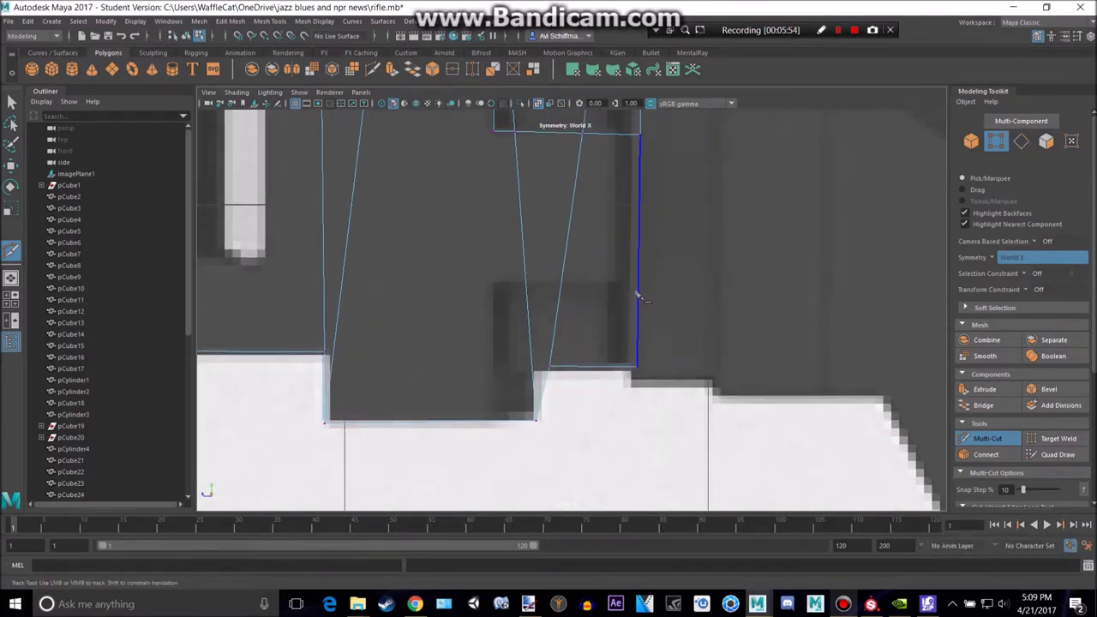
pyautogui.scroll(-8, 639, 293)
pyautogui.click(566, 323)
pyautogui.scroll(9, 585, 317)
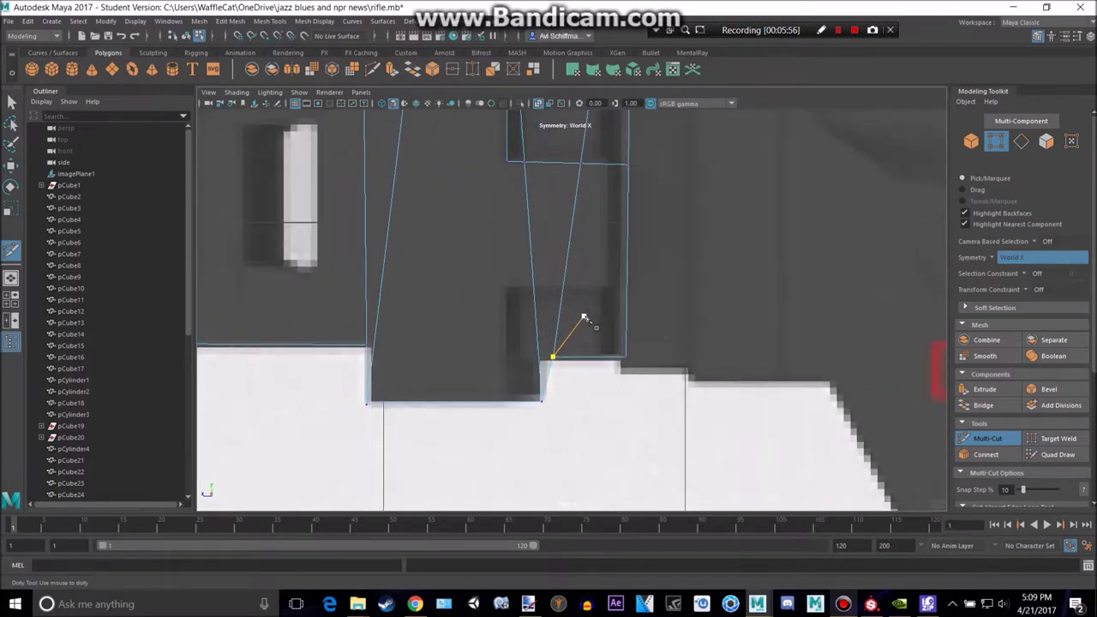
pyautogui.click(493, 281)
pyautogui.click(492, 382)
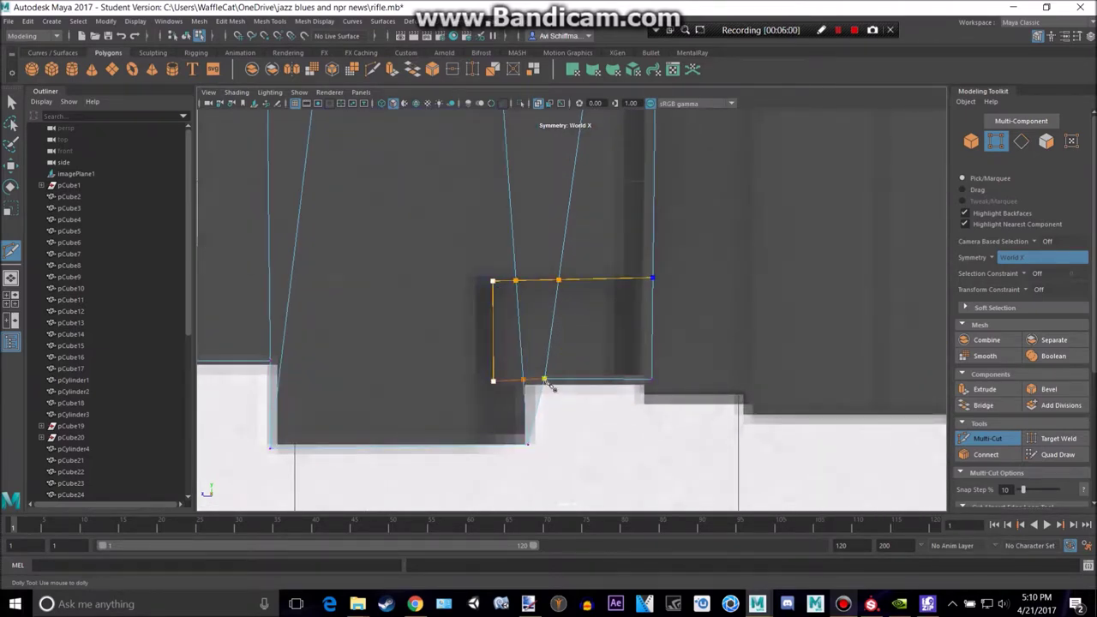
pyautogui.press('q')
# Select all side faces inside the bottom and middle hinge block outlines.
pyautogui.moveTo(567, 266); pyautogui.dragTo(570, 300, button='right')
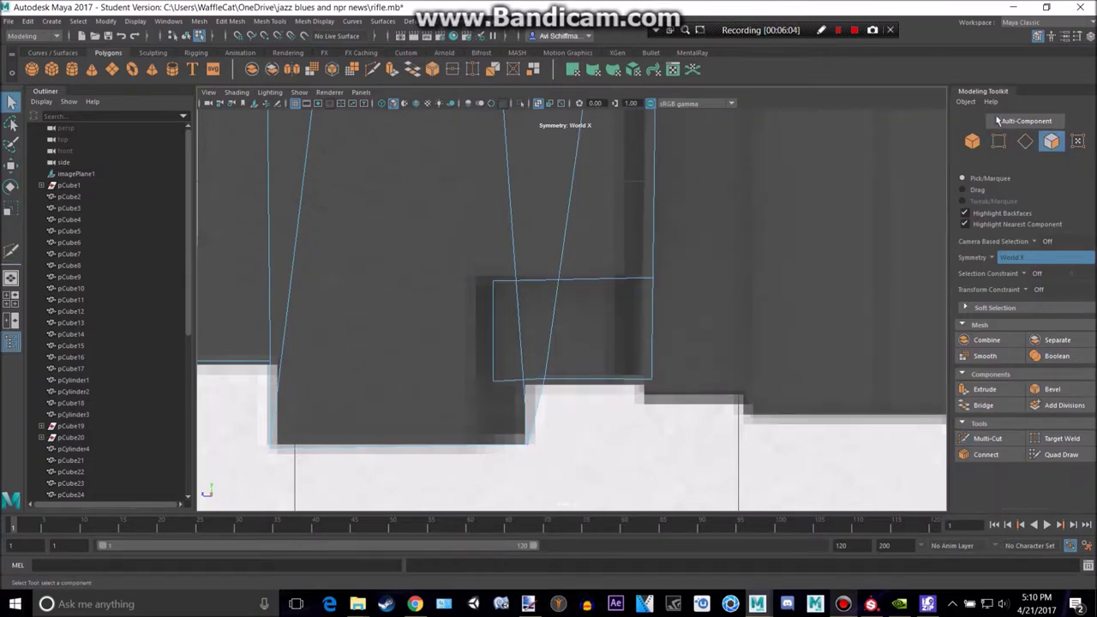
pyautogui.click(1038, 36)
pyautogui.click(685, 306)
pyautogui.keyDown('shift'); pyautogui.click(612, 310); pyautogui.keyUp('shift')
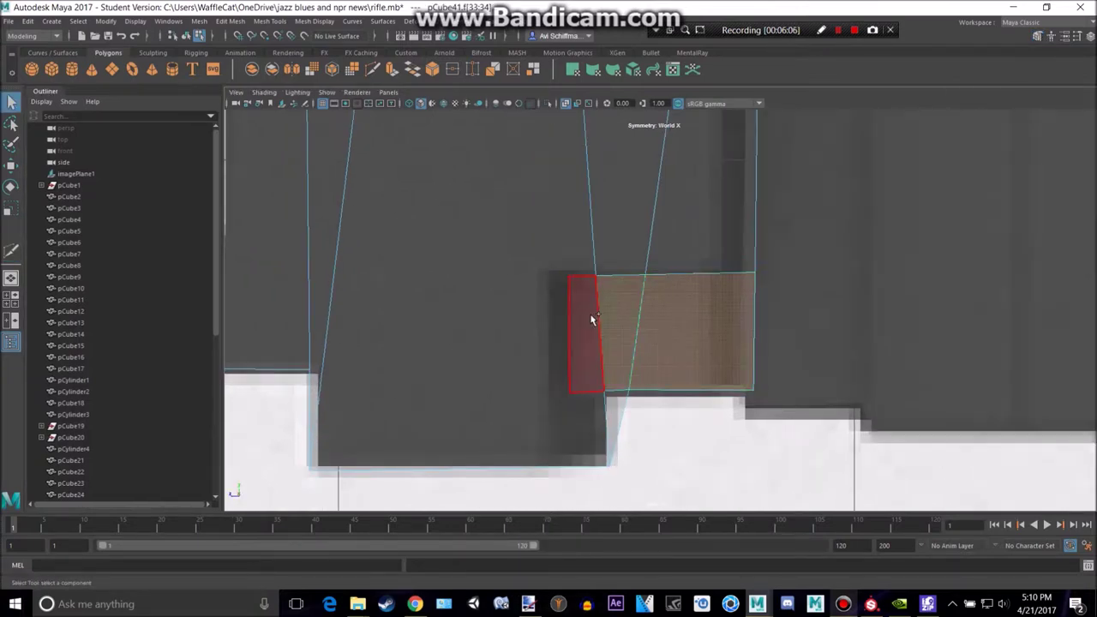
pyautogui.keyDown('shift'); pyautogui.click(591, 319); pyautogui.keyUp('shift')
pyautogui.keyDown('alt'); pyautogui.moveTo(683, 118); pyautogui.dragTo(621, 322, button='middle'); pyautogui.keyUp('alt')
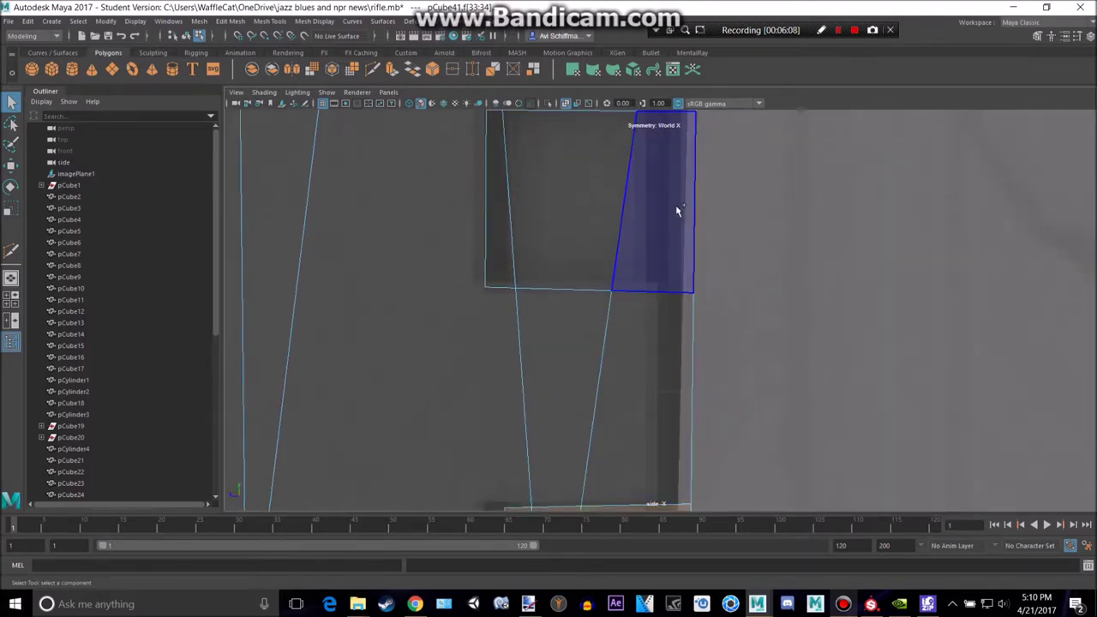
pyautogui.keyDown('shift'); pyautogui.click(676, 212); pyautogui.keyUp('shift')
pyautogui.keyDown('shift'); pyautogui.click(570, 219); pyautogui.keyUp('shift')
pyautogui.keyDown('shift'); pyautogui.click(503, 225); pyautogui.keyUp('shift')
# Switch to the perspective view of the selected hinge block faces and turn off World X symmetry.
pyautogui.press('space')
pyautogui.press('space')
pyautogui.keyDown('alt'); pyautogui.moveTo(767, 254); pyautogui.dragTo(763, 257); pyautogui.keyUp('alt')
pyautogui.scroll(-5, 764, 292)
pyautogui.keyDown('alt'); pyautogui.moveTo(750, 391); pyautogui.dragTo(666, 322, button='middle'); pyautogui.keyUp('alt')
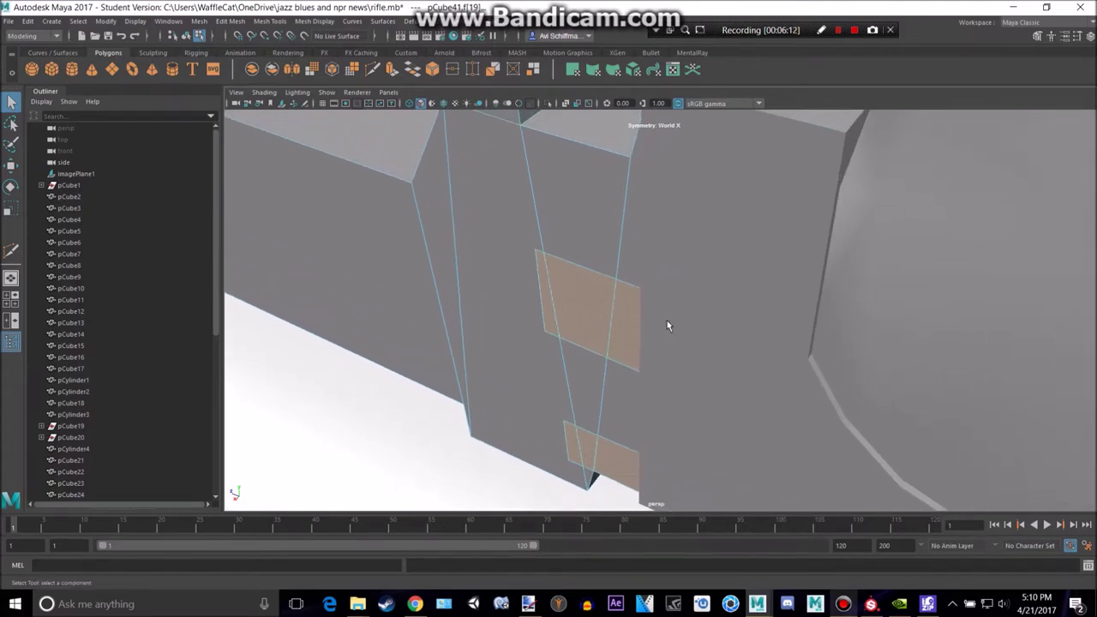
pyautogui.moveTo(658, 323)
pyautogui.keyDown('alt'); pyautogui.mouseDown()
pyautogui.moveTo(640, 314)
pyautogui.moveTo(670, 328)
pyautogui.mouseUp(); pyautogui.keyUp('alt')
pyautogui.keyDown('alt'); pyautogui.moveTo(670, 328); pyautogui.dragTo(657, 284, button='middle'); pyautogui.keyUp('alt')
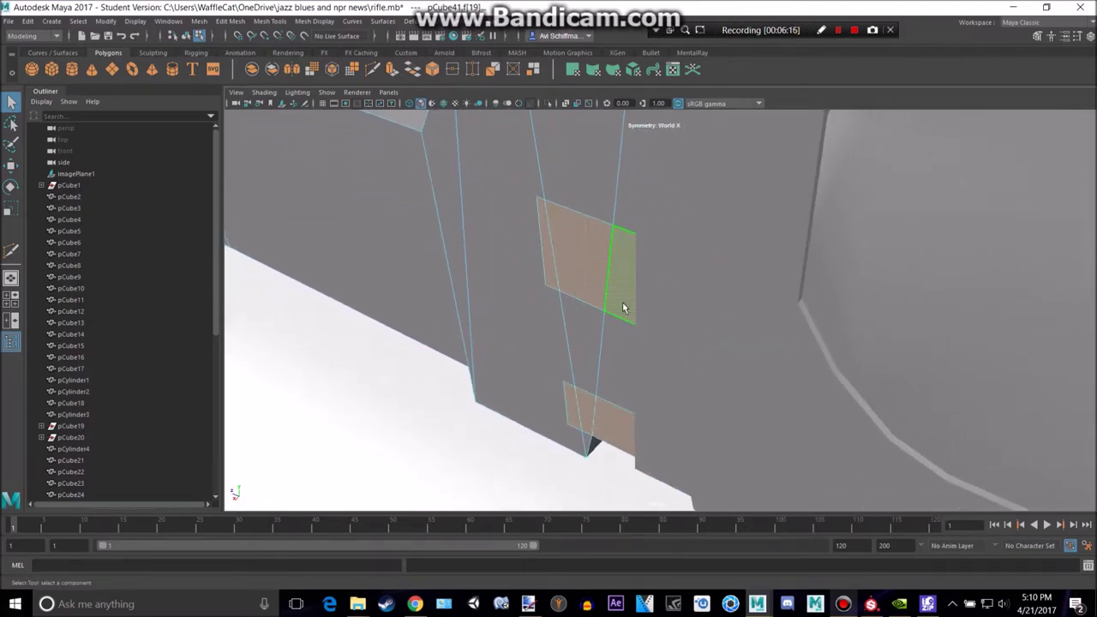
pyautogui.press('q')
pyautogui.moveTo(623, 229); pyautogui.dragTo(622, 158)
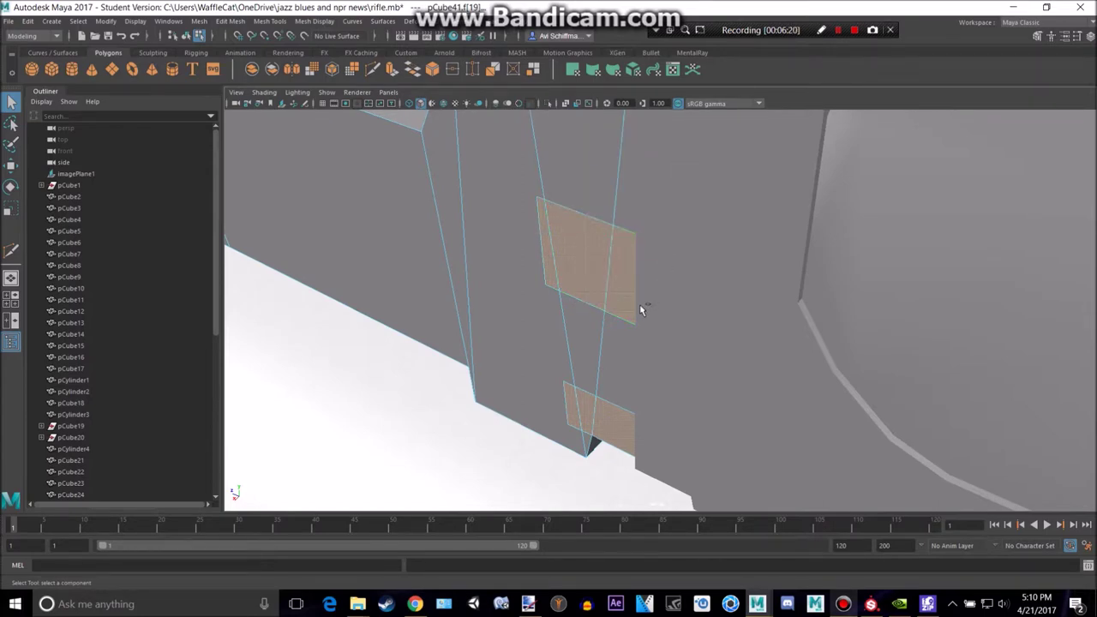
# Extrude the middle and bottom hinge block faces, try scaling them inward across the rifle's width, and undo the scaling.
pyautogui.hotkey('ctrl', 'e')
pyautogui.moveTo(551, 283); pyautogui.dragTo(556, 279)
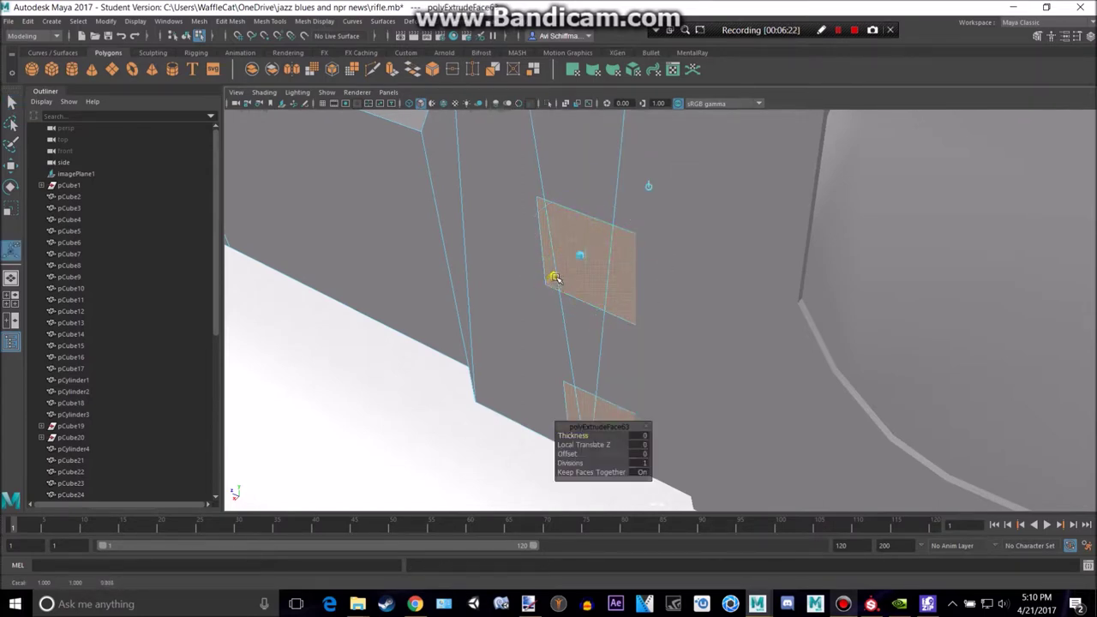
pyautogui.press('r')
pyautogui.moveTo(647, 291); pyautogui.dragTo(651, 287)
pyautogui.keyDown('alt'); pyautogui.moveTo(573, 275); pyautogui.dragTo(610, 250); pyautogui.keyUp('alt')
pyautogui.keyDown('alt'); pyautogui.moveTo(621, 364); pyautogui.dragTo(631, 253, button='middle'); pyautogui.keyUp('alt')
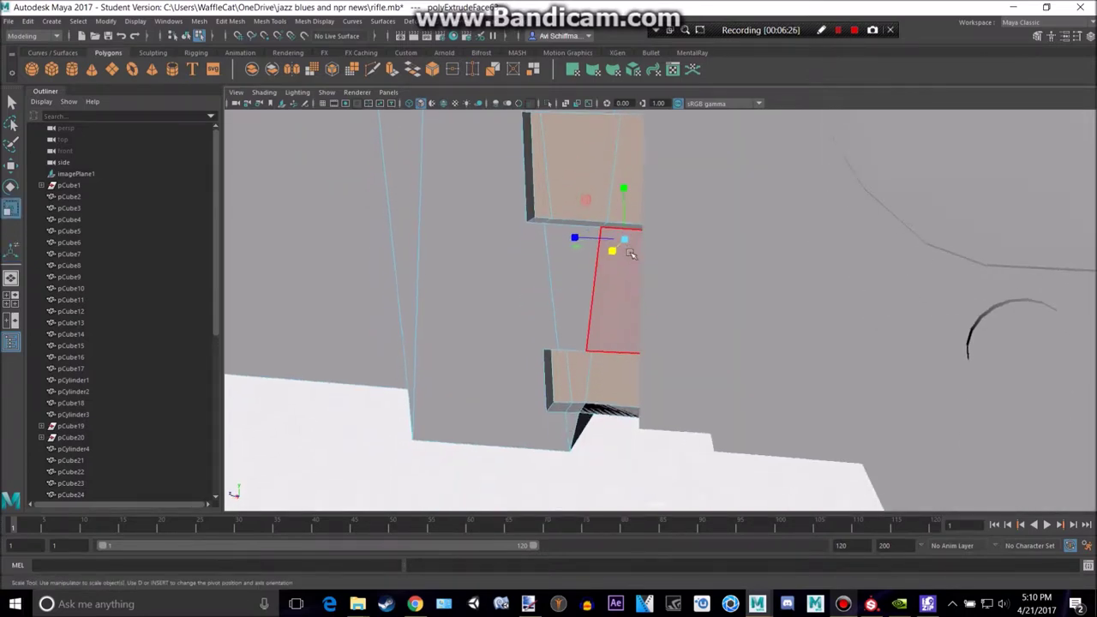
pyautogui.hotkey('ctrl', 'z')
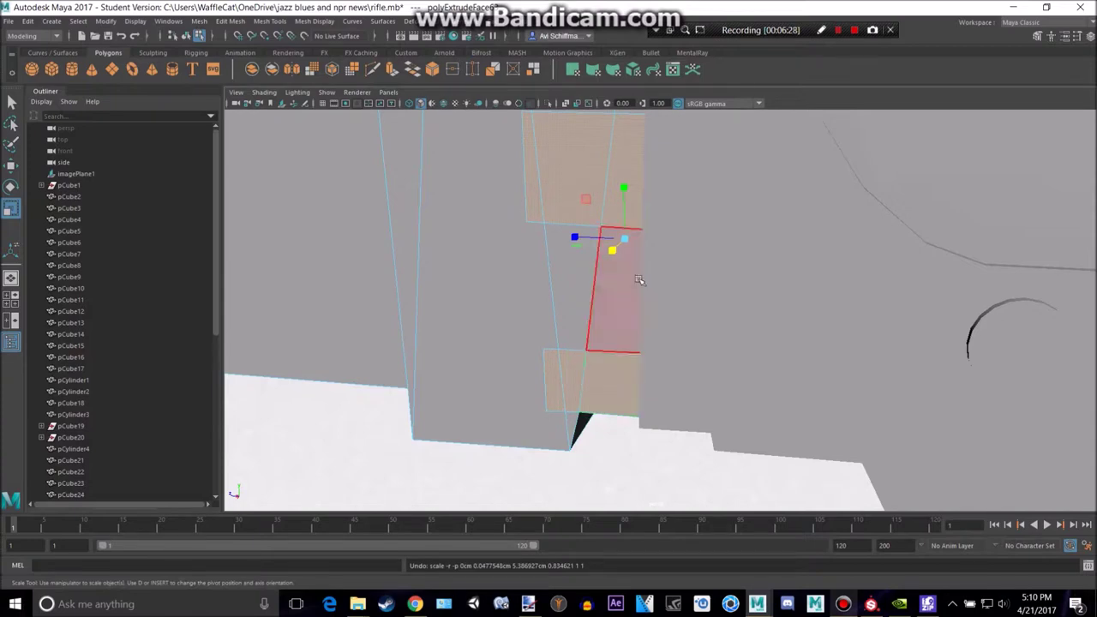
# Try to shrink the two selected side faces of the connector vertically, including with a fresh extrusion, and undo the scaling.
pyautogui.moveTo(623, 191); pyautogui.dragTo(624, 196)
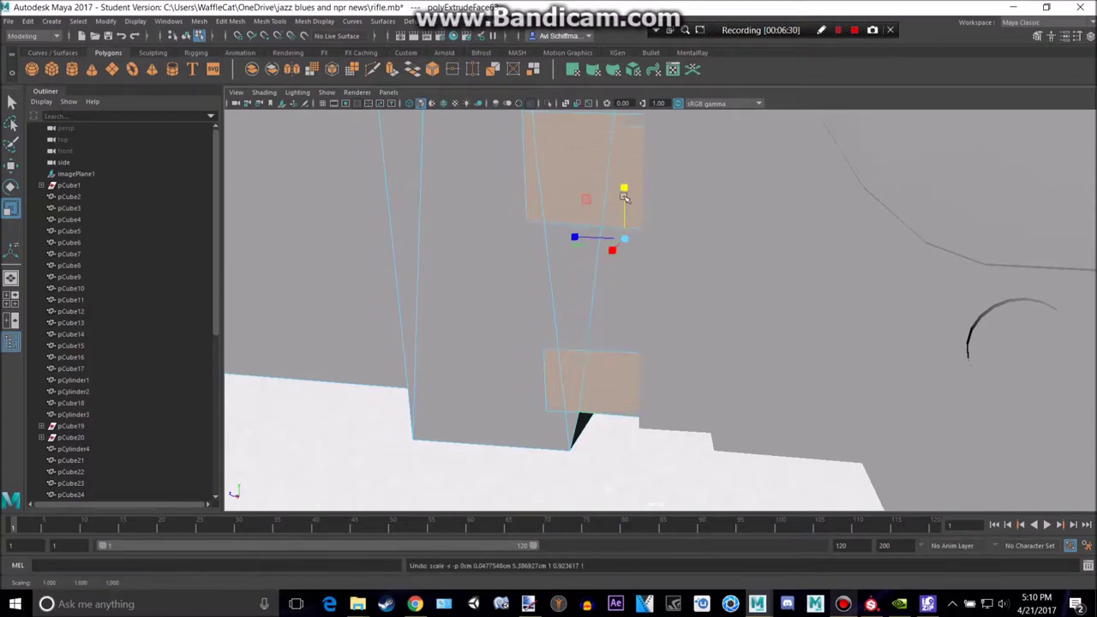
pyautogui.hotkey('ctrl', 'z')
pyautogui.keyDown('alt'); pyautogui.moveTo(681, 188); pyautogui.dragTo(671, 210, button='middle'); pyautogui.keyUp('alt')
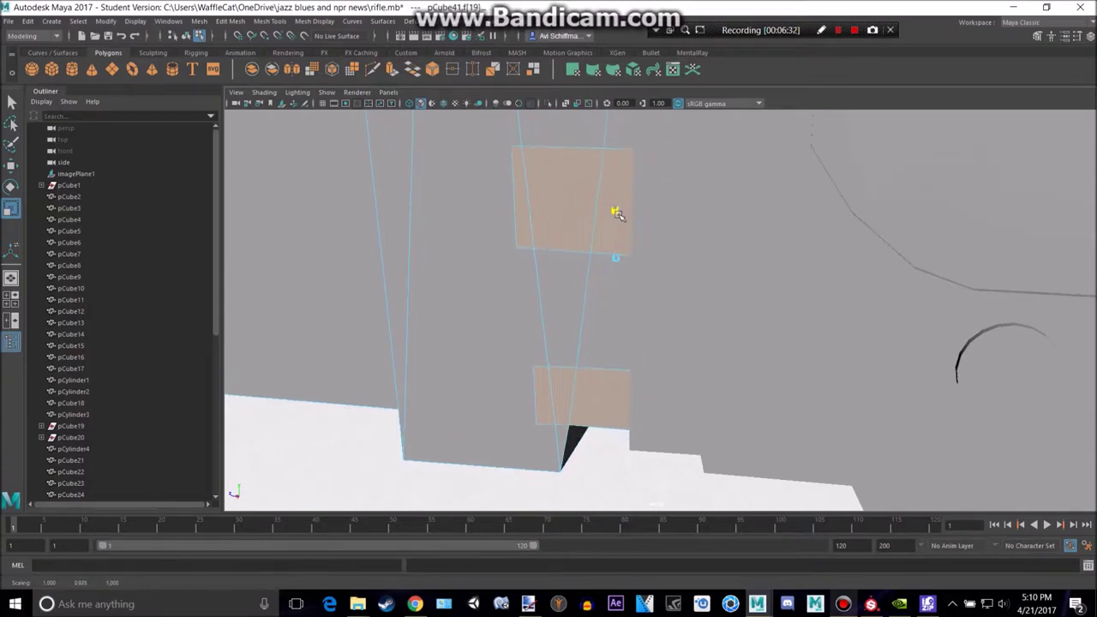
pyautogui.keyDown('alt'); pyautogui.moveTo(631, 175); pyautogui.dragTo(636, 202, button='middle'); pyautogui.keyUp('alt')
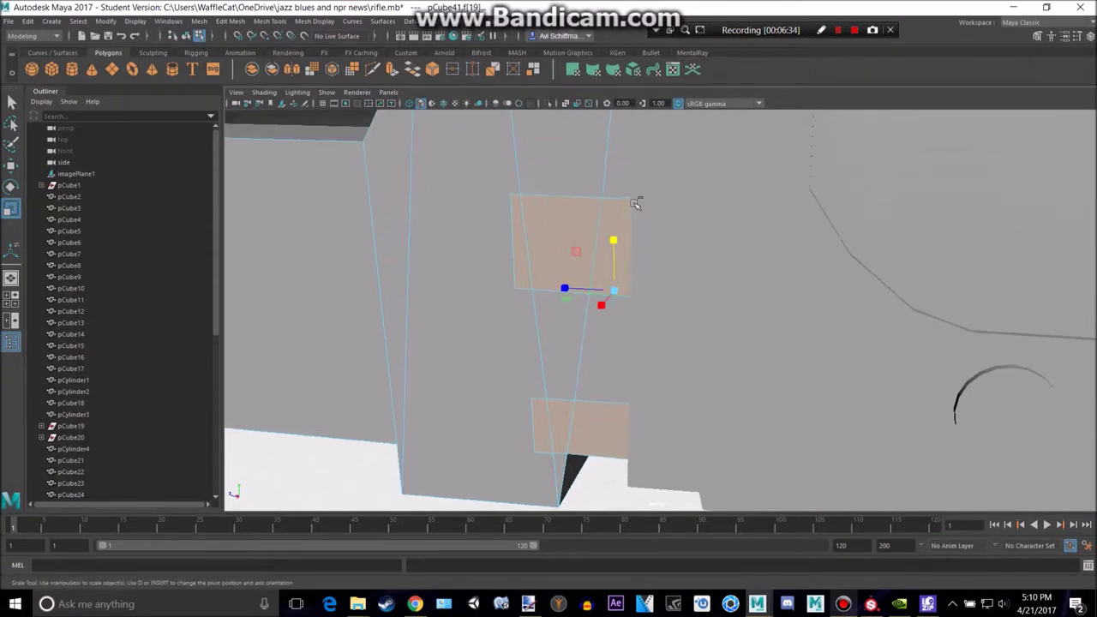
pyautogui.hotkey('ctrl', 'z')
pyautogui.hotkey('ctrl', 'e')
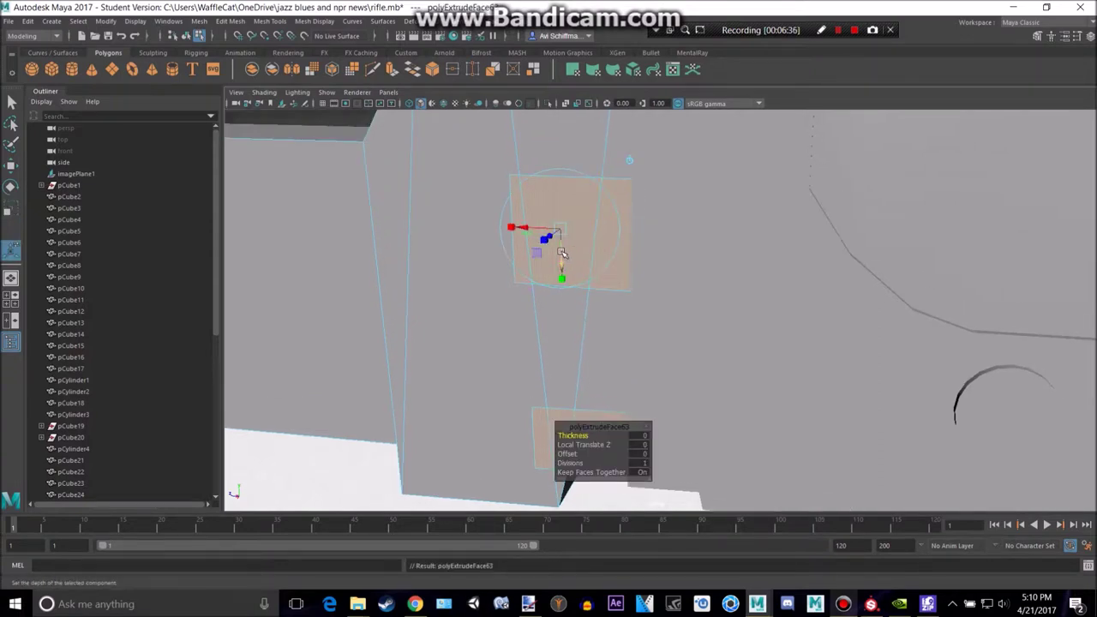
pyautogui.press('r')
pyautogui.moveTo(613, 241); pyautogui.dragTo(614, 246)
pyautogui.hotkey('ctrl', 'z')
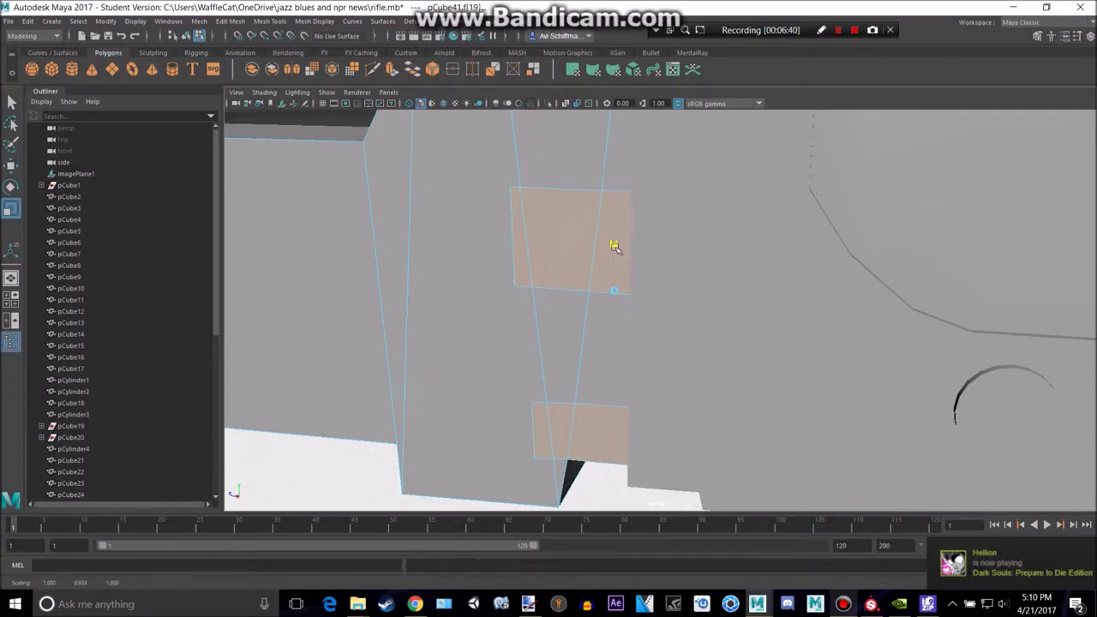
# Try to scale the two selected connector faces along the rifle's width axis.
pyautogui.keyDown('alt'); pyautogui.moveTo(672, 318); pyautogui.dragTo(830, 316); pyautogui.keyUp('alt')
pyautogui.scroll(-5, 830, 316)
pyautogui.keyDown('alt'); pyautogui.moveTo(732, 350); pyautogui.dragTo(728, 363); pyautogui.keyUp('alt')
pyautogui.keyDown('alt'); pyautogui.moveTo(728, 363); pyautogui.dragTo(730, 284, button='middle'); pyautogui.keyUp('alt')
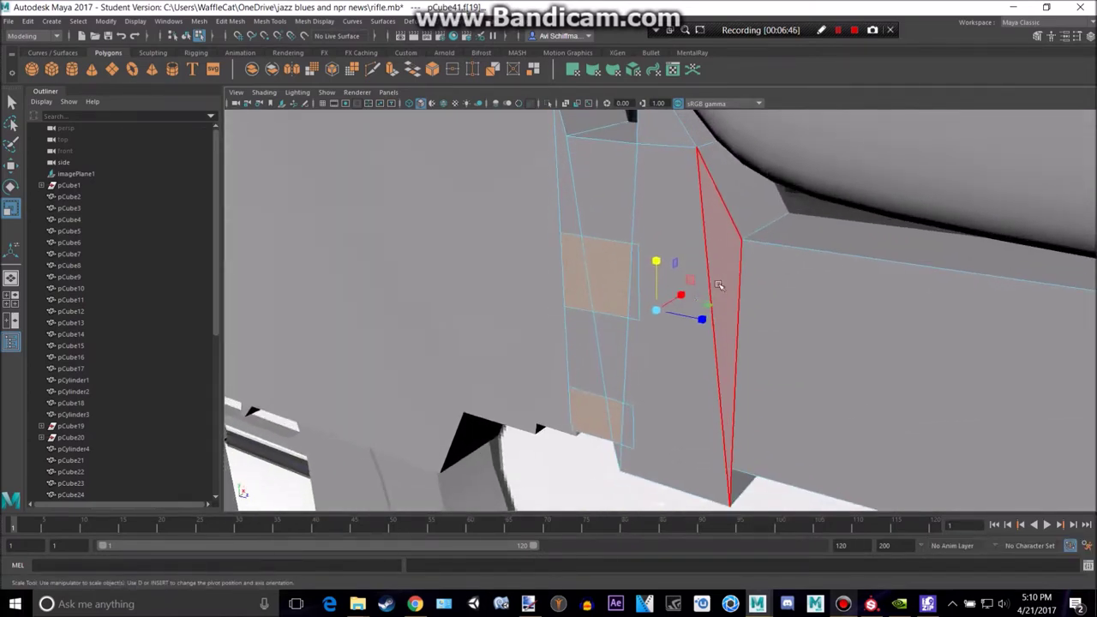
pyautogui.scroll(2, 729, 282)
pyautogui.hotkey('ctrl', 'd')
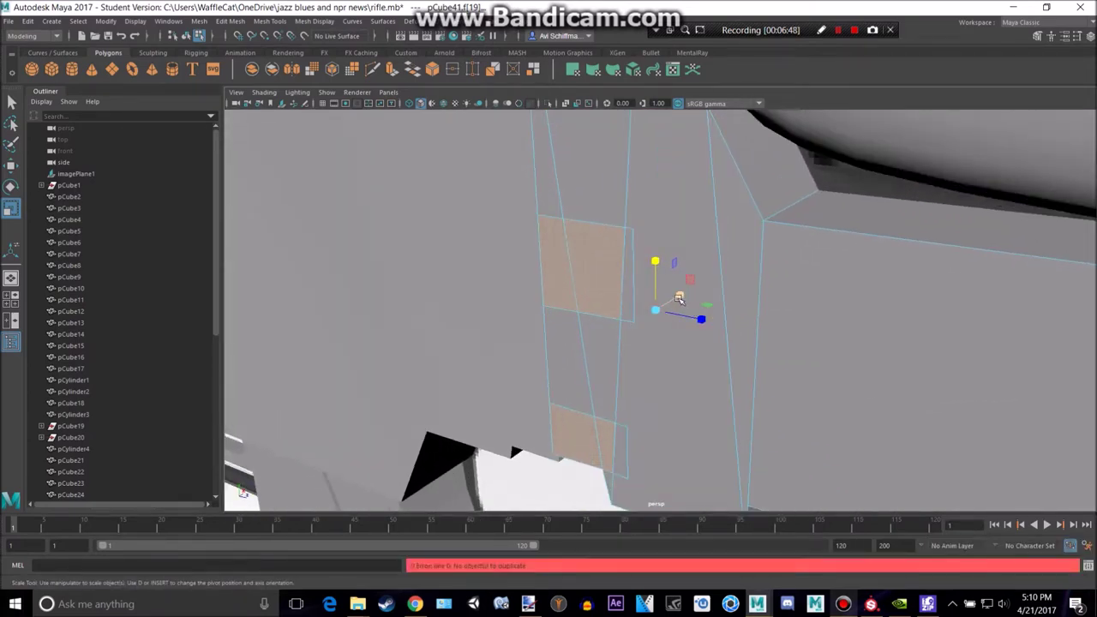
pyautogui.moveTo(678, 299); pyautogui.dragTo(673, 301)
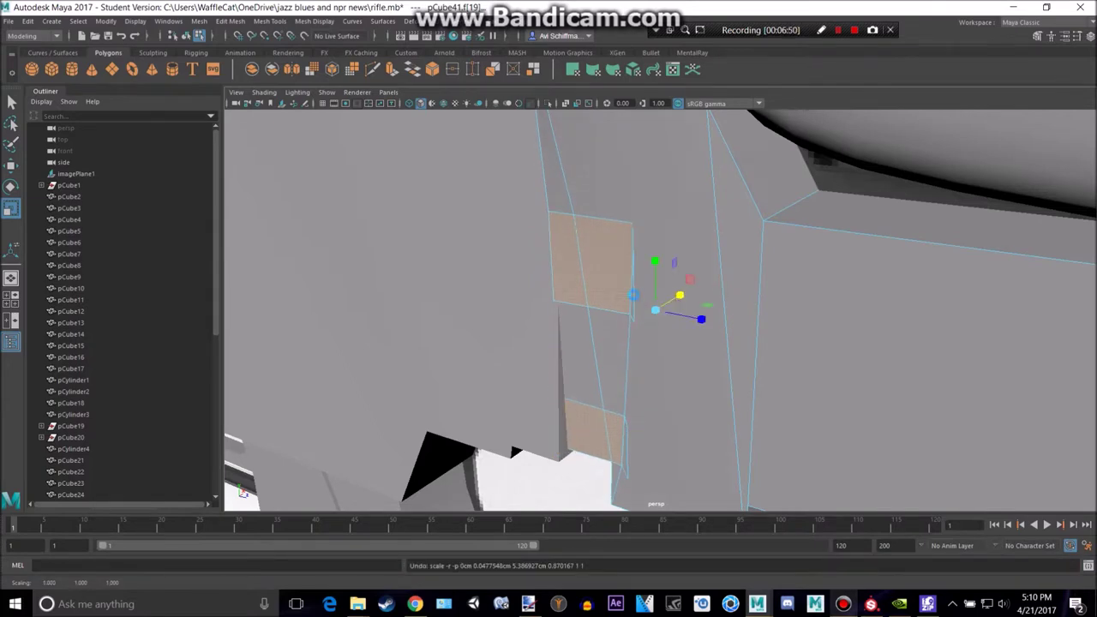
# Extrude the two selected connector faces inward to form two recesses in its side.
pyautogui.hotkey('ctrl', 'e')
pyautogui.moveTo(735, 203); pyautogui.dragTo(569, 244)
pyautogui.click(521, 242)
pyautogui.press('w')
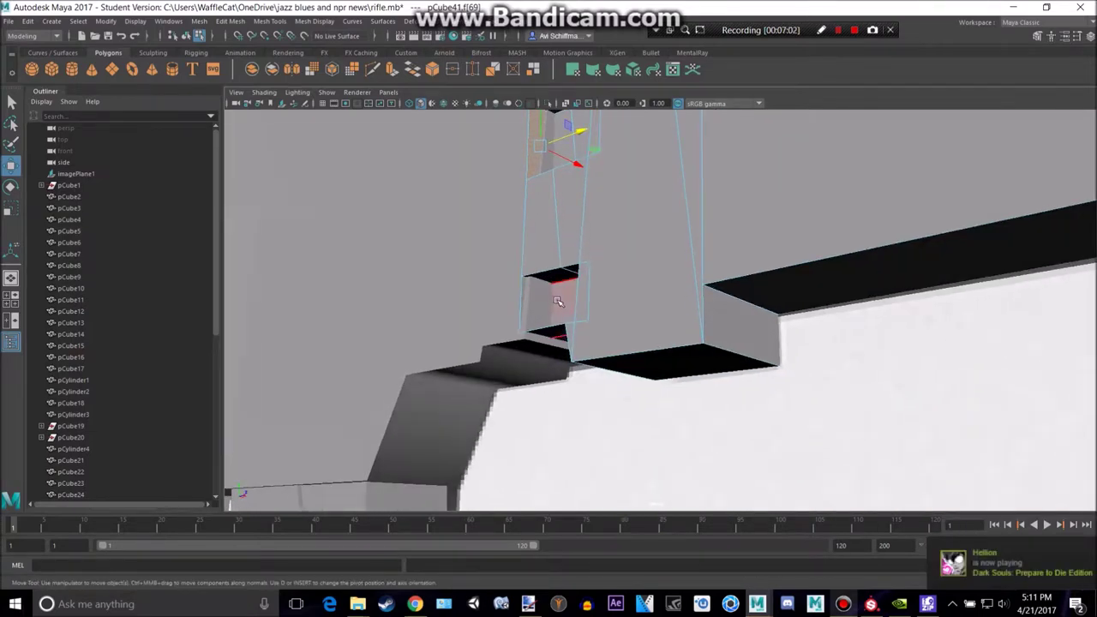
# Move the small underside face below the connector's lower recess upward toward the recess.
pyautogui.keyDown('alt'); pyautogui.moveTo(557, 301); pyautogui.dragTo(580, 340); pyautogui.keyUp('alt')
pyautogui.keyDown('alt'); pyautogui.moveTo(669, 385); pyautogui.dragTo(616, 265, button='middle'); pyautogui.keyUp('alt')
pyautogui.click(572, 366)
pyautogui.keyDown('alt'); pyautogui.moveTo(574, 366); pyautogui.dragTo(611, 313); pyautogui.keyUp('alt')
pyautogui.moveTo(614, 232); pyautogui.dragTo(615, 230)
pyautogui.keyDown('alt'); pyautogui.moveTo(632, 292); pyautogui.dragTo(493, 287); pyautogui.keyUp('alt')
pyautogui.hotkey('ctrl', 'z')
pyautogui.scroll(3, 663, 296)
pyautogui.keyDown('alt'); pyautogui.moveTo(655, 296); pyautogui.dragTo(539, 310, button='middle'); pyautogui.keyUp('alt')
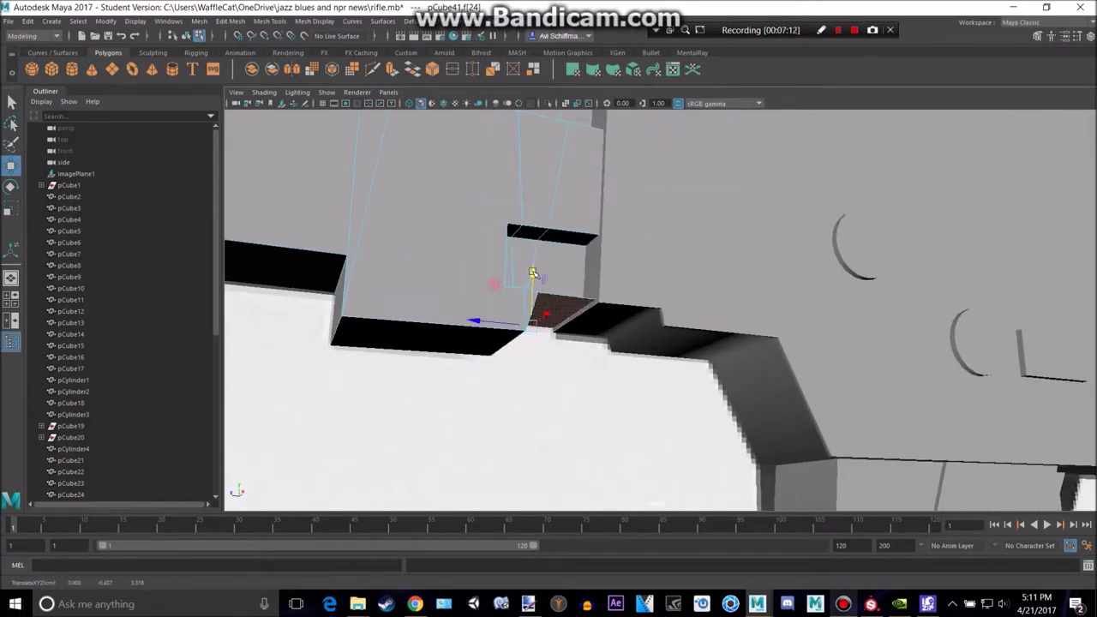
pyautogui.keyDown('alt'); pyautogui.moveTo(612, 274); pyautogui.dragTo(590, 286); pyautogui.keyUp('alt')
pyautogui.scroll(4, 589, 284)
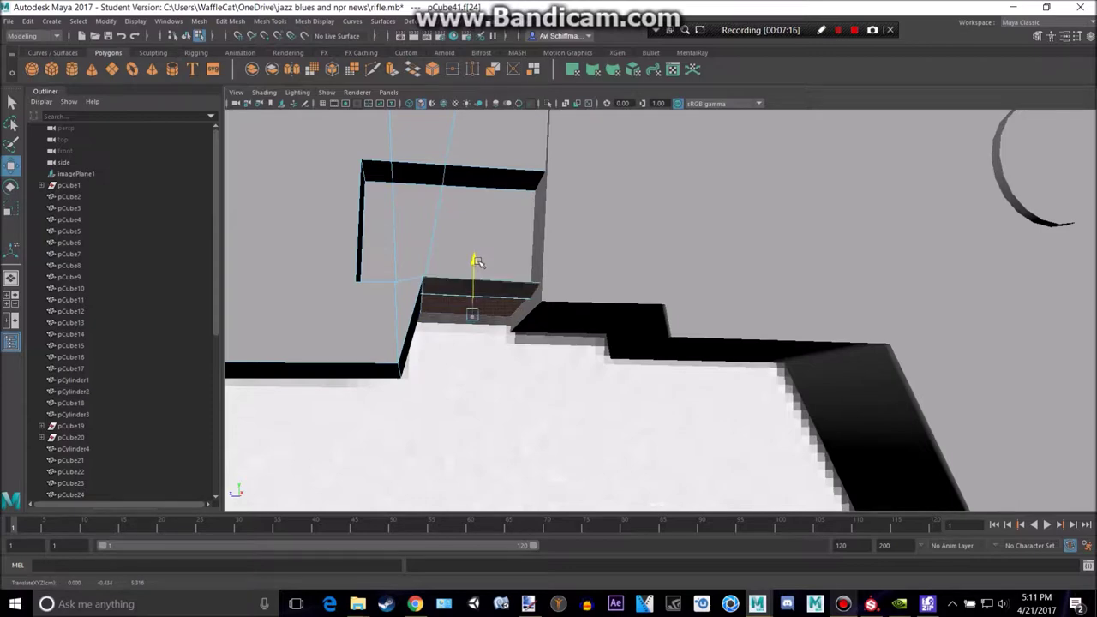
pyautogui.keyDown('alt'); pyautogui.moveTo(479, 255); pyautogui.dragTo(484, 194); pyautogui.keyUp('alt')
# Return the connector to object mode and clear the selection.
pyautogui.scroll(-6, 532, 216)
pyautogui.scroll(-8, 533, 216)
pyautogui.click(650, 124)
pyautogui.scroll(6, 690, 314)
pyautogui.moveTo(611, 263); pyautogui.dragTo(643, 245, button='right')
pyautogui.scroll(-5, 644, 241)
pyautogui.scroll(-5, 636, 165)
pyautogui.click(664, 169)
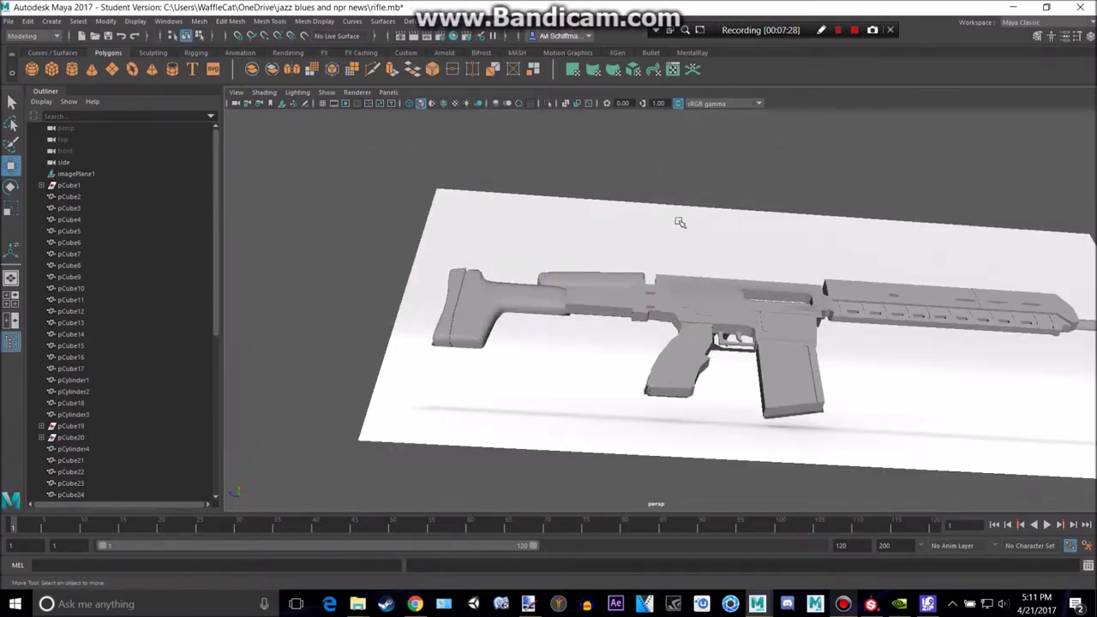
# Reselect the underside face at the connector's lower recess, then return the part to object mode.
pyautogui.scroll(12, 649, 337)
pyautogui.keyDown('alt'); pyautogui.moveTo(651, 340); pyautogui.dragTo(674, 358); pyautogui.keyUp('alt')
pyautogui.click(552, 315)
pyautogui.moveTo(552, 313); pyautogui.dragTo(553, 315, button='right')
pyautogui.moveTo(486, 294); pyautogui.dragTo(508, 306)
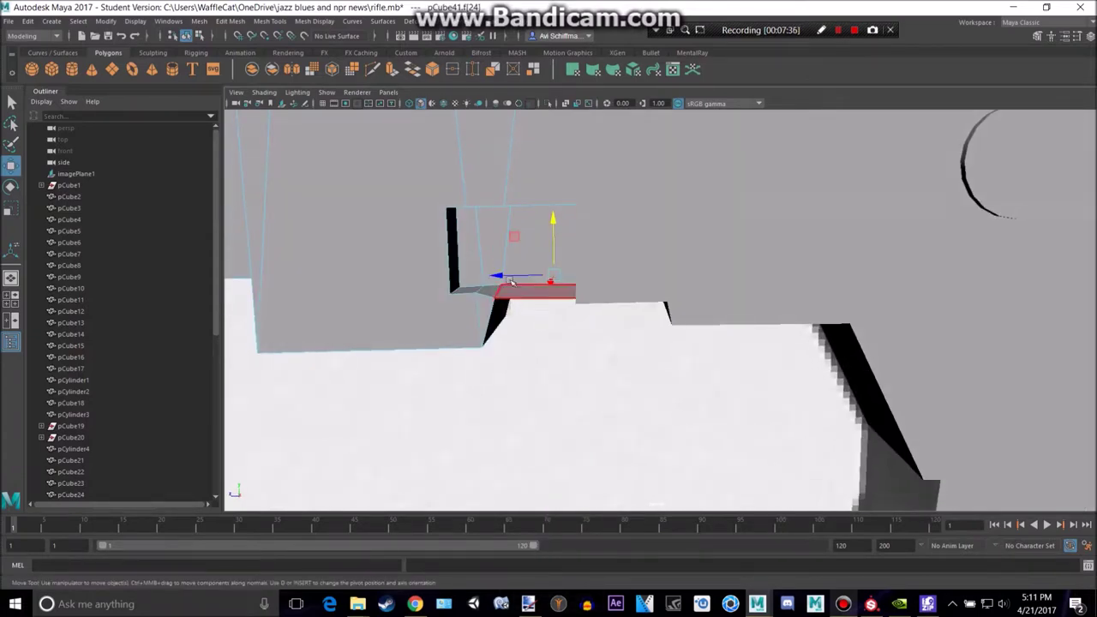
pyautogui.press('e')
pyautogui.keyDown('alt'); pyautogui.moveTo(495, 266); pyautogui.dragTo(564, 263); pyautogui.keyUp('alt')
pyautogui.moveTo(455, 246); pyautogui.dragTo(490, 226, button='right')
pyautogui.scroll(-5, 484, 248)
pyautogui.scroll(-5, 485, 248)
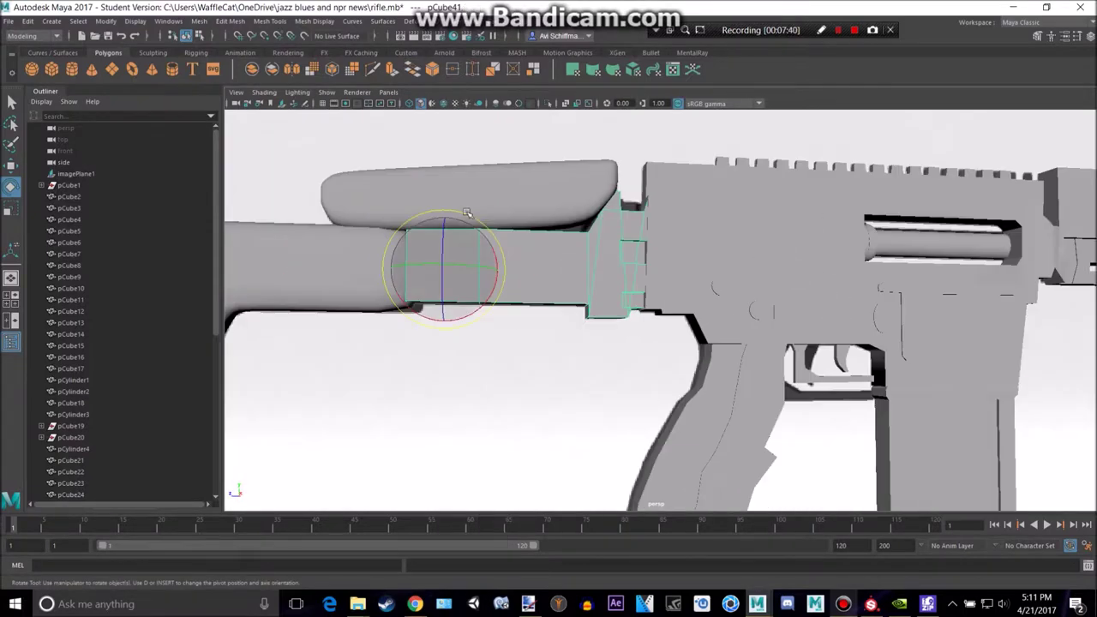
# Examine the connector between the stock and the receiver from several distances.
pyautogui.scroll(-7, 503, 183)
pyautogui.click(573, 155)
pyautogui.scroll(5, 631, 300)
pyautogui.scroll(6, 633, 301)
pyautogui.keyDown('alt'); pyautogui.moveTo(628, 301); pyautogui.dragTo(654, 313); pyautogui.keyUp('alt')
pyautogui.scroll(-6, 514, 294)
pyautogui.click(572, 340)
pyautogui.keyDown('alt'); pyautogui.moveTo(611, 347); pyautogui.dragTo(652, 329); pyautogui.keyUp('alt')
# Check the stock's slots in the reference gun image in Chrome, then return to Maya and frame them in the side view.
pyautogui.hotkey('alt', 'Tab')
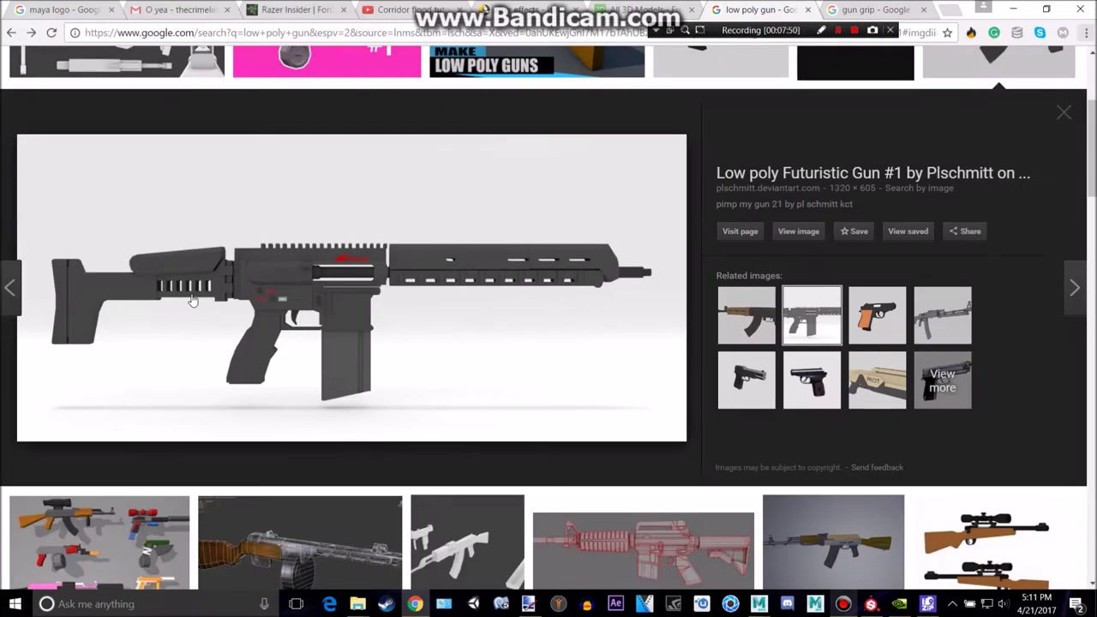
pyautogui.hotkey('alt', 'Tab')
pyautogui.keyDown('alt'); pyautogui.moveTo(420, 332); pyautogui.dragTo(445, 339); pyautogui.keyUp('alt')
pyautogui.hotkey('alt', 'Tab')
pyautogui.hotkey('alt', 'Tab')
pyautogui.press('space')
pyautogui.press('space')
pyautogui.keyDown('alt'); pyautogui.moveTo(720, 460); pyautogui.dragTo(580, 377, button='right'); pyautogui.keyUp('alt')
pyautogui.scroll(3, 510, 344)
pyautogui.hotkey('alt', 'Tab')
pyautogui.hotkey('alt', 'Tab')
pyautogui.scroll(4, 358, 310)
pyautogui.keyDown('alt'); pyautogui.moveTo(428, 294); pyautogui.dragTo(756, 294, button='middle'); pyautogui.keyUp('alt')
# Create a polygon cube and move it over the slots at the front of the stock.
pyautogui.click(55, 73)
pyautogui.scroll(-5, 544, 297)
pyautogui.scroll(2, 896, 348)
pyautogui.press('w')
pyautogui.keyDown('alt'); pyautogui.moveTo(788, 330); pyautogui.dragTo(549, 326, button='middle'); pyautogui.keyUp('alt')
pyautogui.moveTo(945, 321); pyautogui.dragTo(482, 320)
pyautogui.press('f')
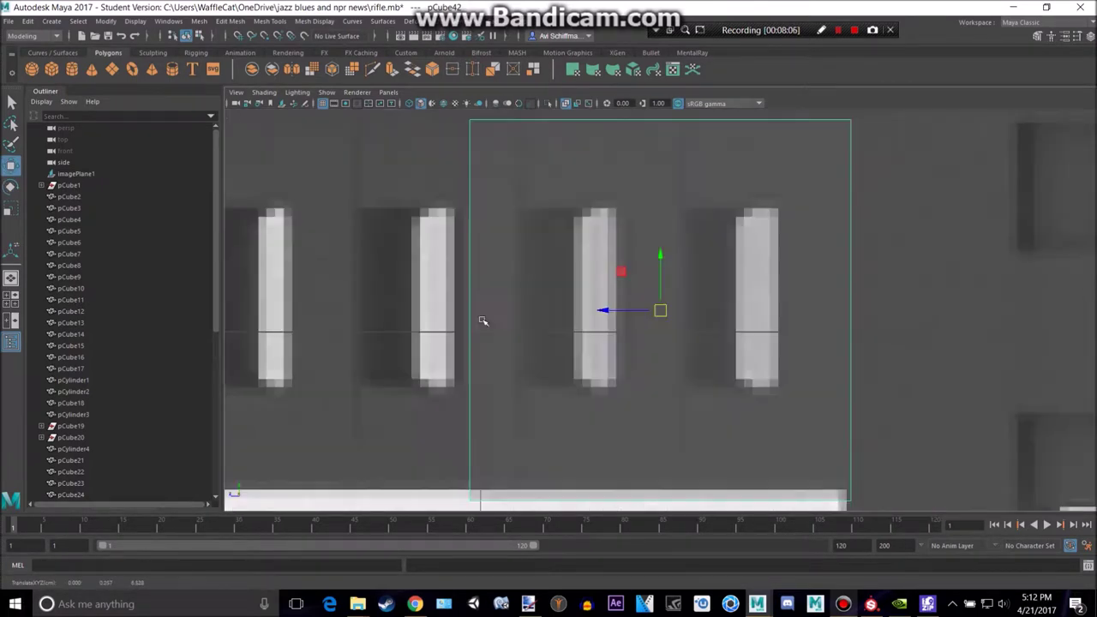
# Scale the cube down to a narrow upright block and align it with the frontmost slot.
pyautogui.press('r')
pyautogui.moveTo(608, 312)
pyautogui.mouseDown()
pyautogui.moveTo(727, 301)
pyautogui.moveTo(627, 311)
pyautogui.mouseUp()
pyautogui.press('w')
pyautogui.press('r')
pyautogui.press('w')
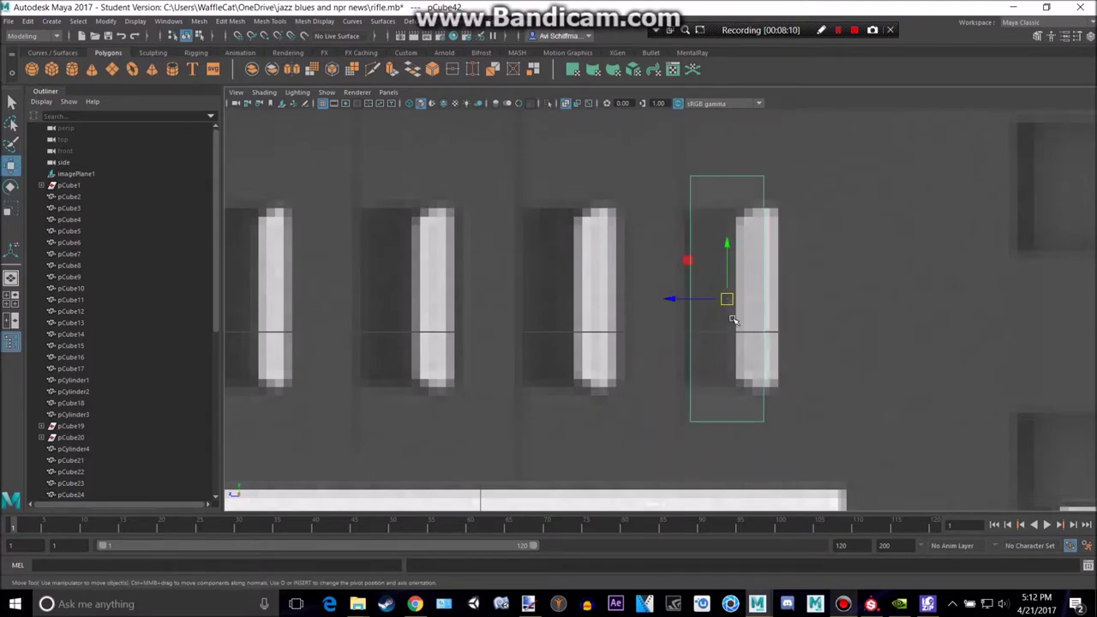
pyautogui.moveTo(727, 299); pyautogui.dragTo(743, 297)
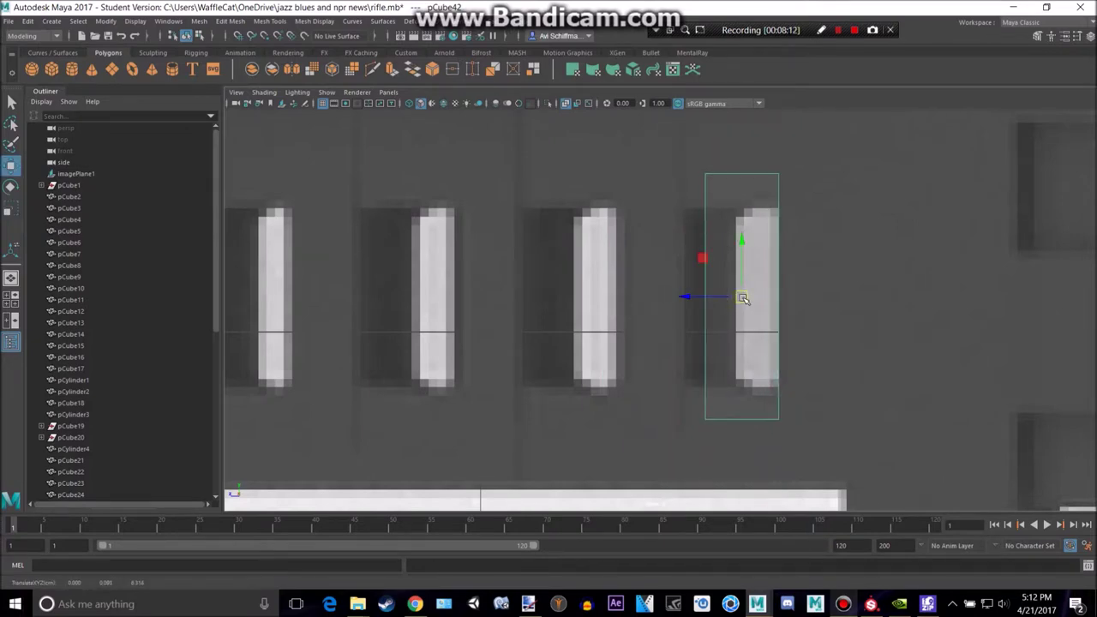
# Refine the block's height and width to match the frontmost slot in the reference image.
pyautogui.keyDown('alt'); pyautogui.moveTo(820, 306); pyautogui.dragTo(715, 335, button='middle'); pyautogui.keyUp('alt')
pyautogui.press('r')
pyautogui.keyDown('shift'); pyautogui.click(645, 285); pyautogui.keyUp('shift')
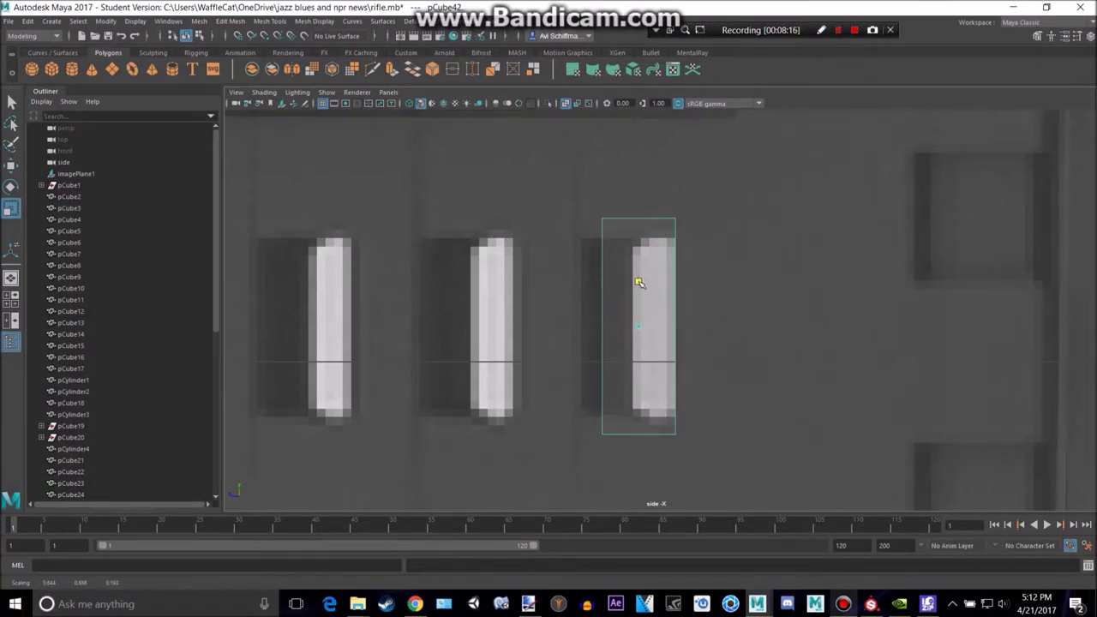
pyautogui.keyDown('alt'); pyautogui.moveTo(641, 288); pyautogui.dragTo(706, 309, button='middle'); pyautogui.keyUp('alt')
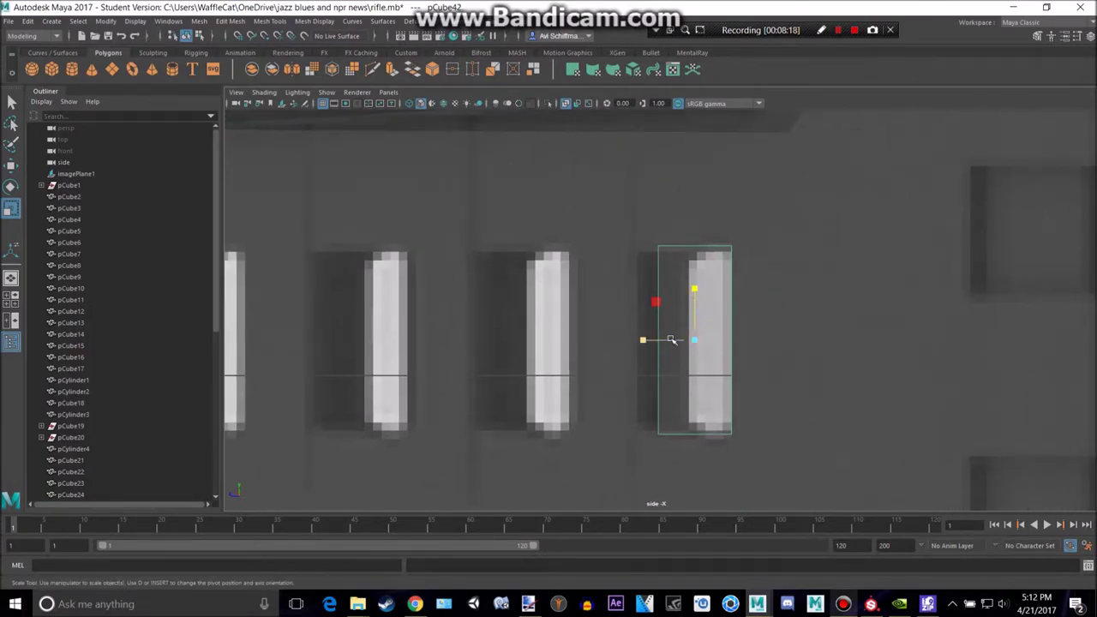
pyautogui.moveTo(662, 341); pyautogui.dragTo(678, 343)
pyautogui.press('w')
pyautogui.scroll(-7, 677, 344)
pyautogui.scroll(5, 677, 344)
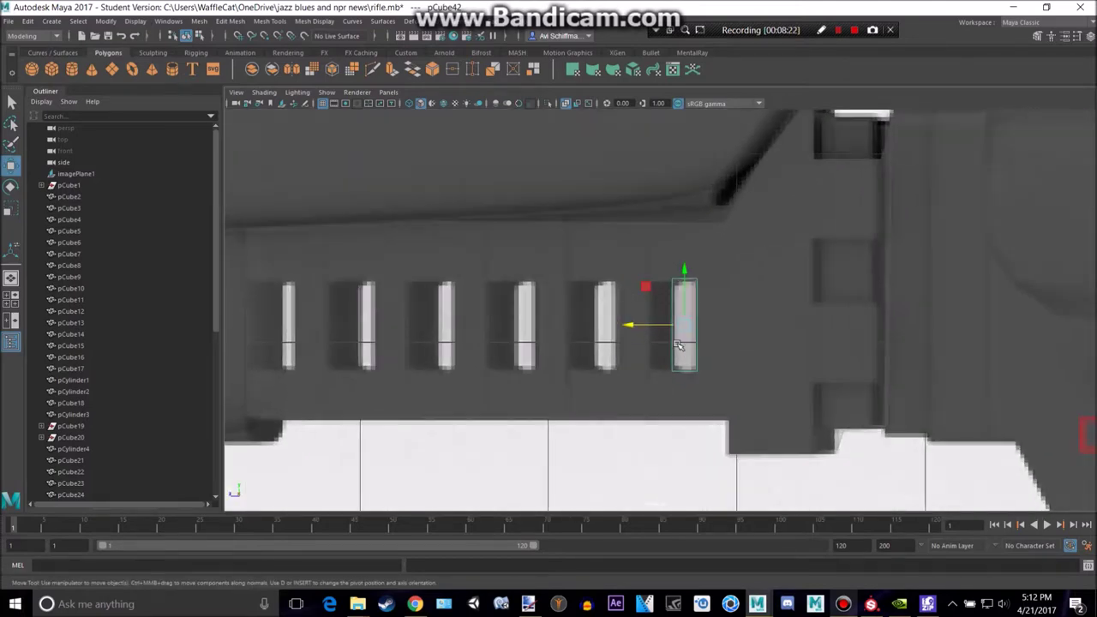
# Duplicate the slot block five times and place the copies along the row of slots toward the rear.
pyautogui.keyDown('alt'); pyautogui.moveTo(677, 345); pyautogui.dragTo(727, 350, button='middle'); pyautogui.keyUp('alt')
pyautogui.hotkey('ctrl', 'd')
pyautogui.moveTo(704, 343); pyautogui.dragTo(461, 333)
pyautogui.hotkey('ctrl', 'd')
pyautogui.keyDown('alt'); pyautogui.moveTo(471, 330); pyautogui.dragTo(684, 345, button='middle'); pyautogui.keyUp('alt')
pyautogui.hotkey('ctrl', 'd')
pyautogui.moveTo(665, 353); pyautogui.dragTo(314, 350)
pyautogui.hotkey('ctrl', 'd')
pyautogui.hotkey('ctrl', 'd')
pyautogui.keyDown('alt'); pyautogui.moveTo(435, 325); pyautogui.dragTo(669, 294, button='middle'); pyautogui.keyUp('alt')
# Move the rearmost slot block slightly further back along the stock in the perspective view.
pyautogui.press('space')
pyautogui.press('space')
pyautogui.keyDown('alt'); pyautogui.moveTo(720, 253); pyautogui.dragTo(668, 260); pyautogui.keyUp('alt')
pyautogui.scroll(5, 464, 311)
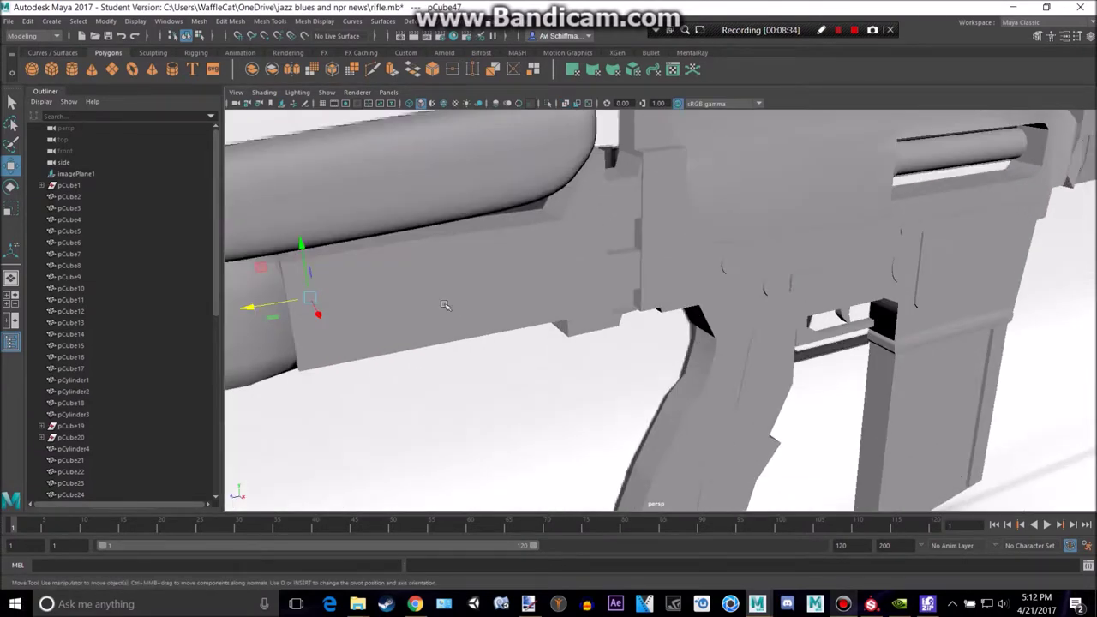
pyautogui.press('r')
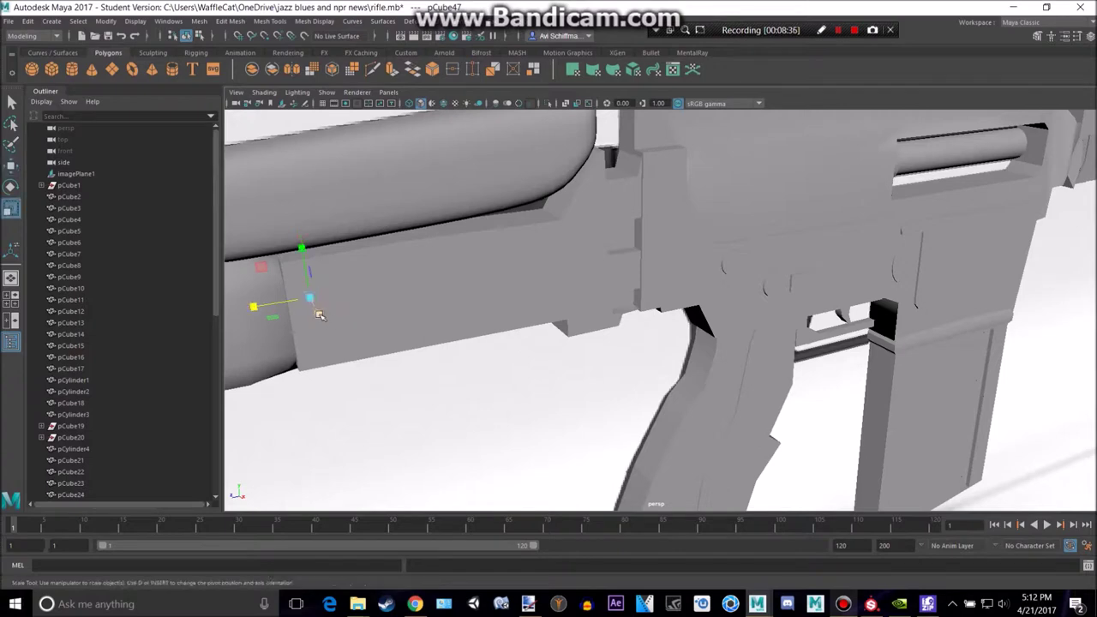
pyautogui.press('w')
pyautogui.moveTo(273, 310); pyautogui.dragTo(262, 313)
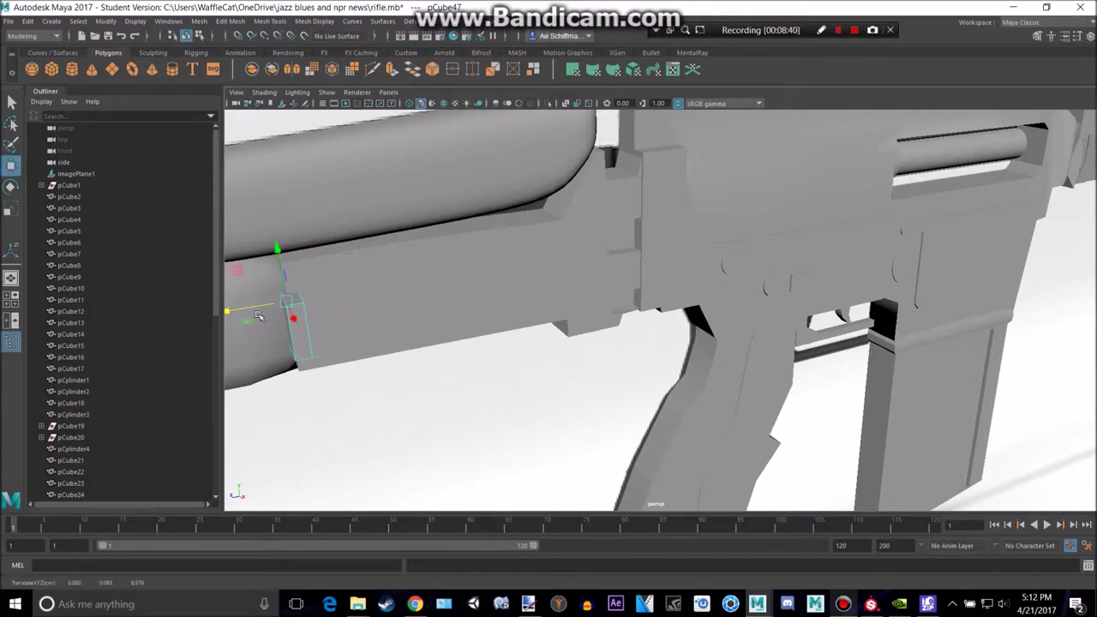
# Select the six slot blocks, pCube42 through pCube47, and combine them into one mesh.
pyautogui.scroll(-10, 156, 440)
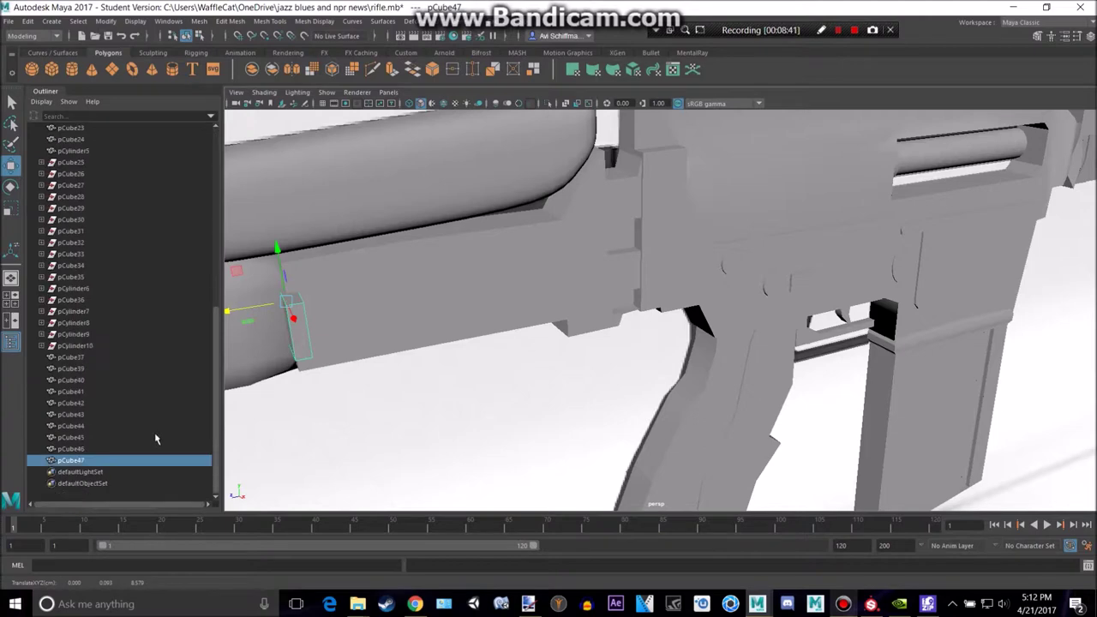
pyautogui.keyDown('shift'); pyautogui.click(77, 368); pyautogui.keyUp('shift')
pyautogui.press('f')
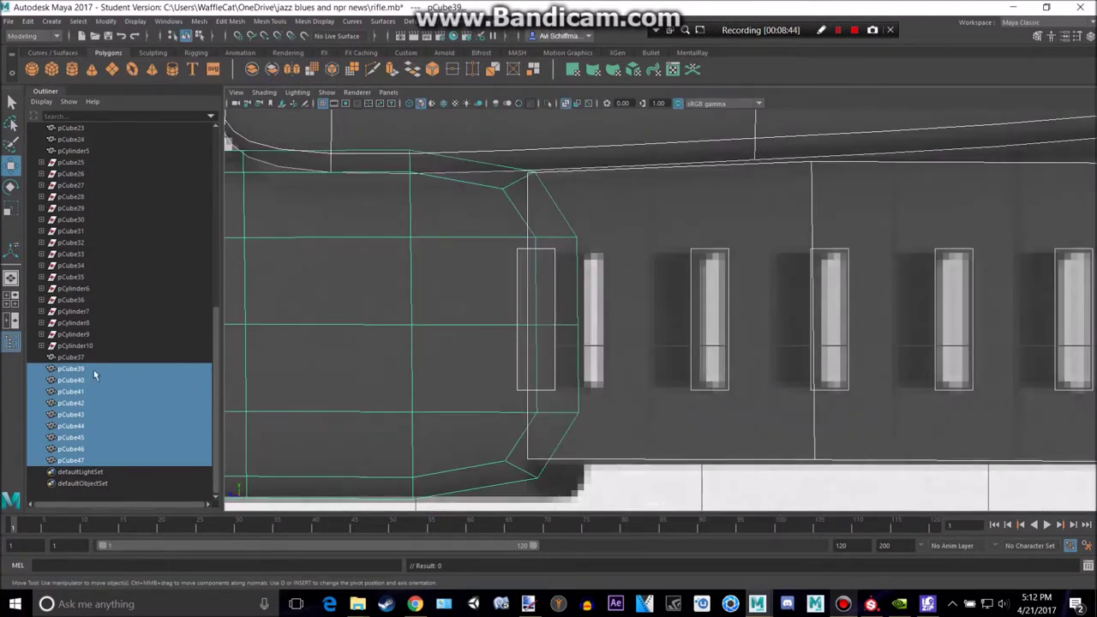
pyautogui.click(70, 382)
pyautogui.click(84, 460)
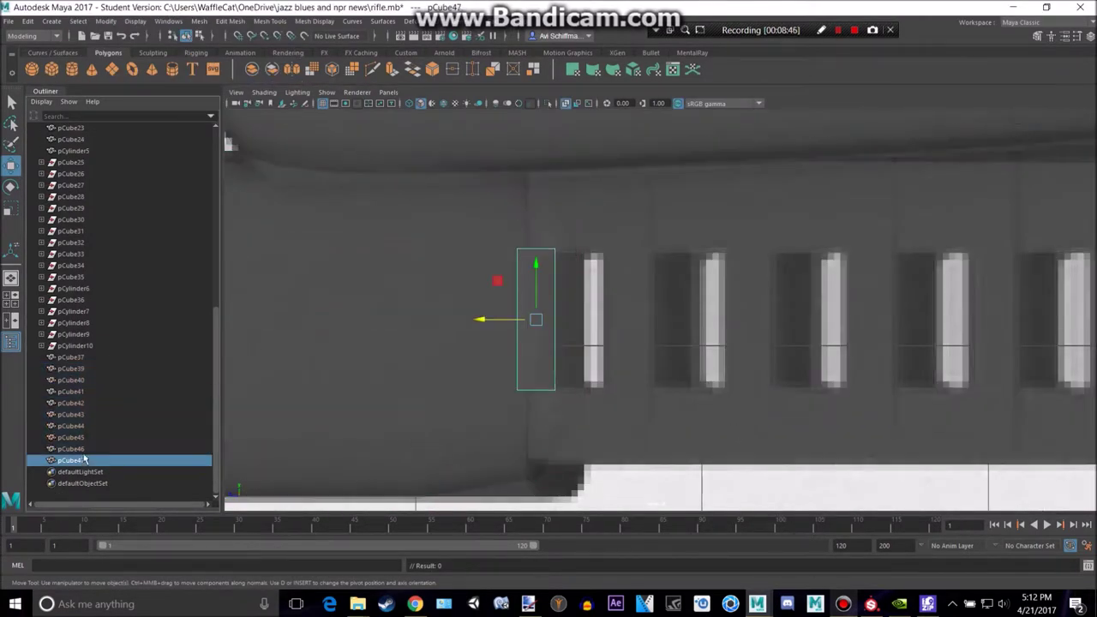
pyautogui.keyDown('shift'); pyautogui.click(77, 402); pyautogui.keyUp('shift')
pyautogui.press('f')
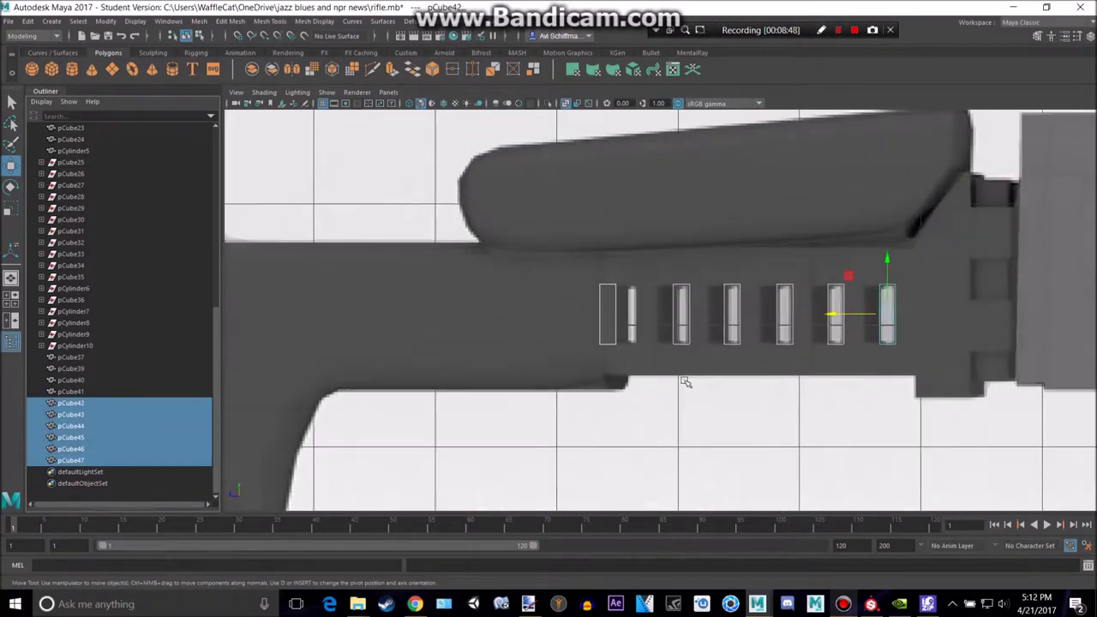
pyautogui.click(199, 21)
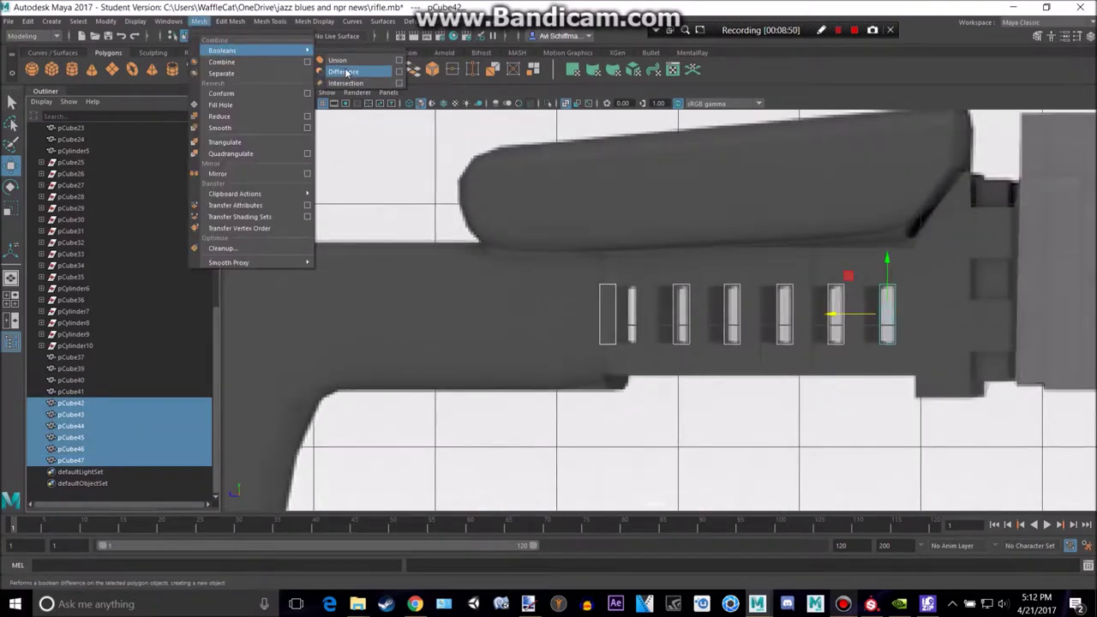
pyautogui.click(272, 67)
# Scale the combined slot blocks along the width axis so they extend out through the side of the stock.
pyautogui.press('r')
pyautogui.press('space')
pyautogui.press('space')
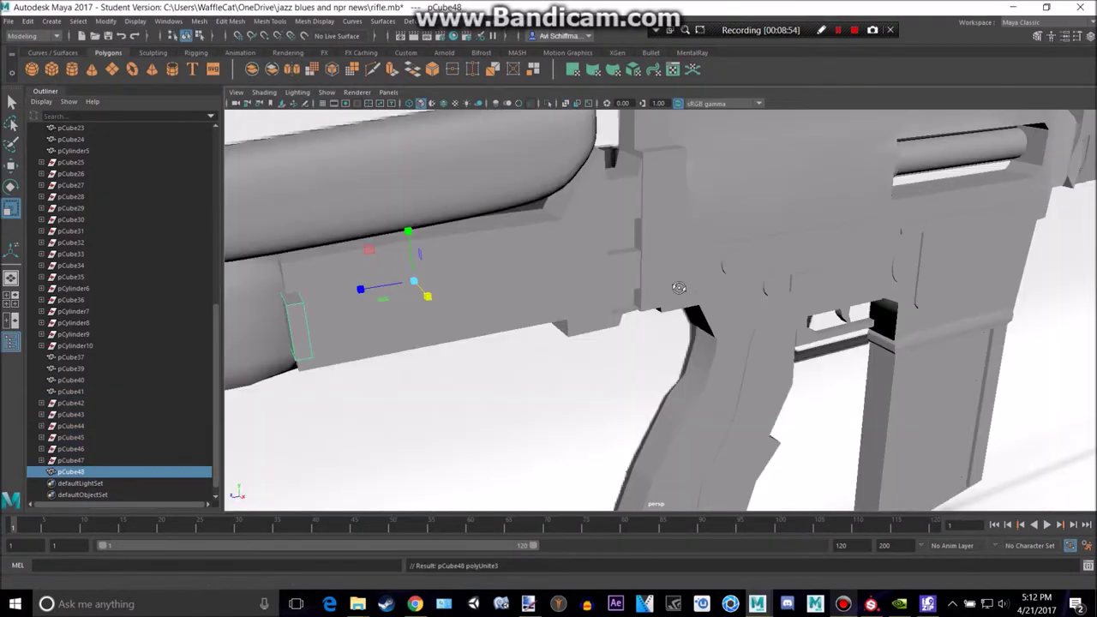
pyautogui.keyDown('alt'); pyautogui.moveTo(685, 288); pyautogui.dragTo(686, 298); pyautogui.keyUp('alt')
pyautogui.moveTo(440, 324); pyautogui.dragTo(567, 403)
pyautogui.scroll(-5, 548, 377)
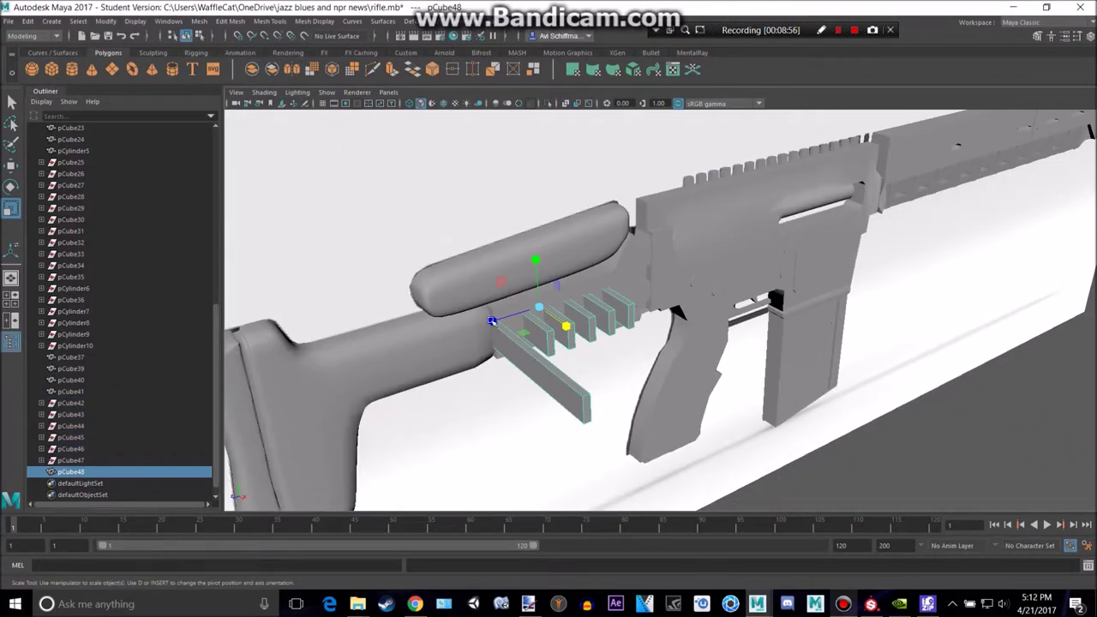
pyautogui.keyDown('alt'); pyautogui.moveTo(466, 315); pyautogui.dragTo(507, 325); pyautogui.keyUp('alt')
pyautogui.keyDown('alt'); pyautogui.moveTo(886, 430); pyautogui.dragTo(775, 371); pyautogui.keyUp('alt')
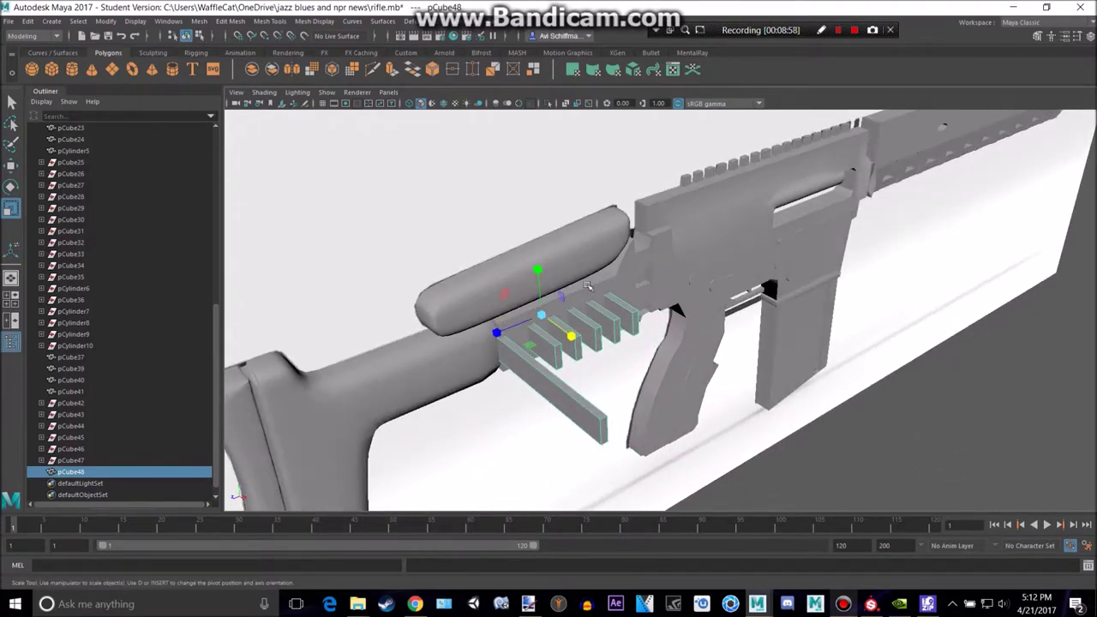
# Subtract the combined slot blocks from the stock connector with a Boolean Difference.
pyautogui.click(628, 267)
pyautogui.scroll(3, 458, 393)
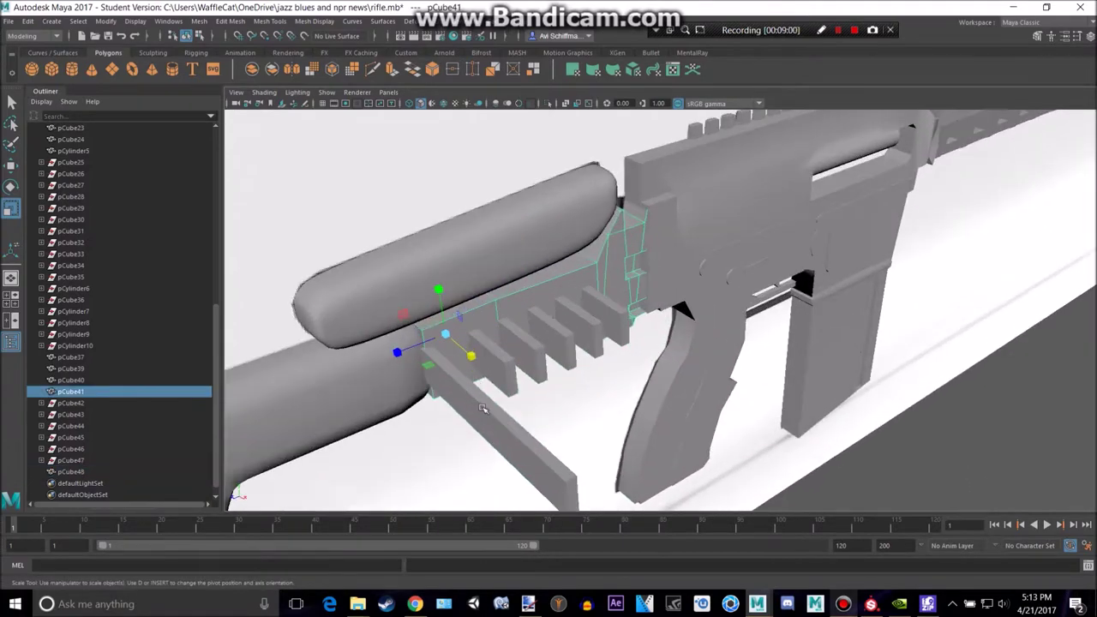
pyautogui.keyDown('shift'); pyautogui.click(487, 404); pyautogui.keyUp('shift')
pyautogui.click(198, 20)
pyautogui.moveTo(243, 54)
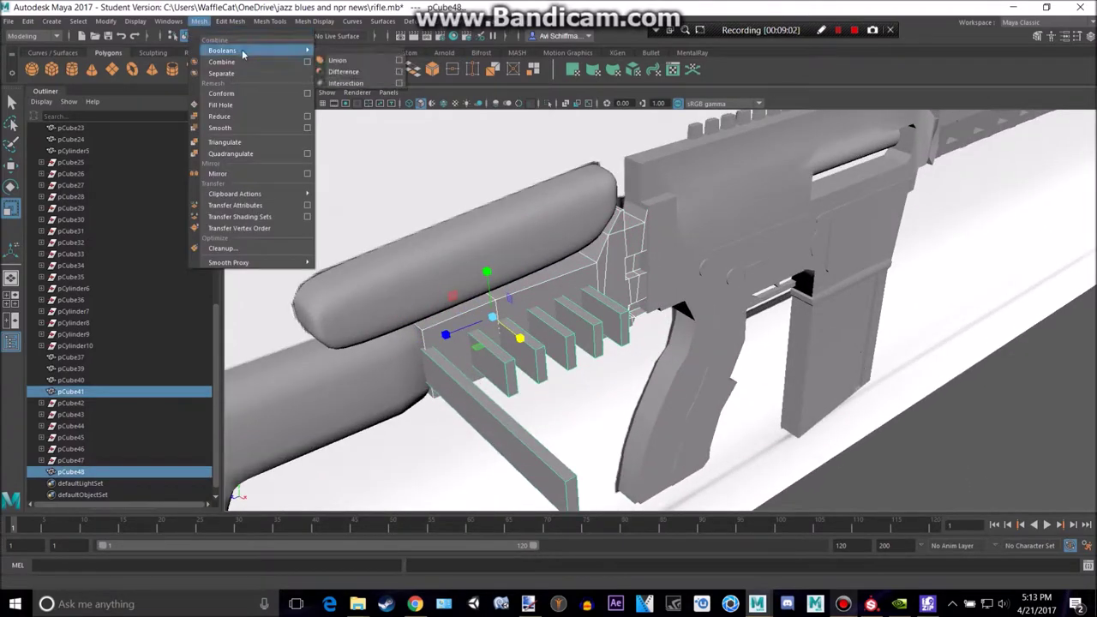
pyautogui.click(342, 71)
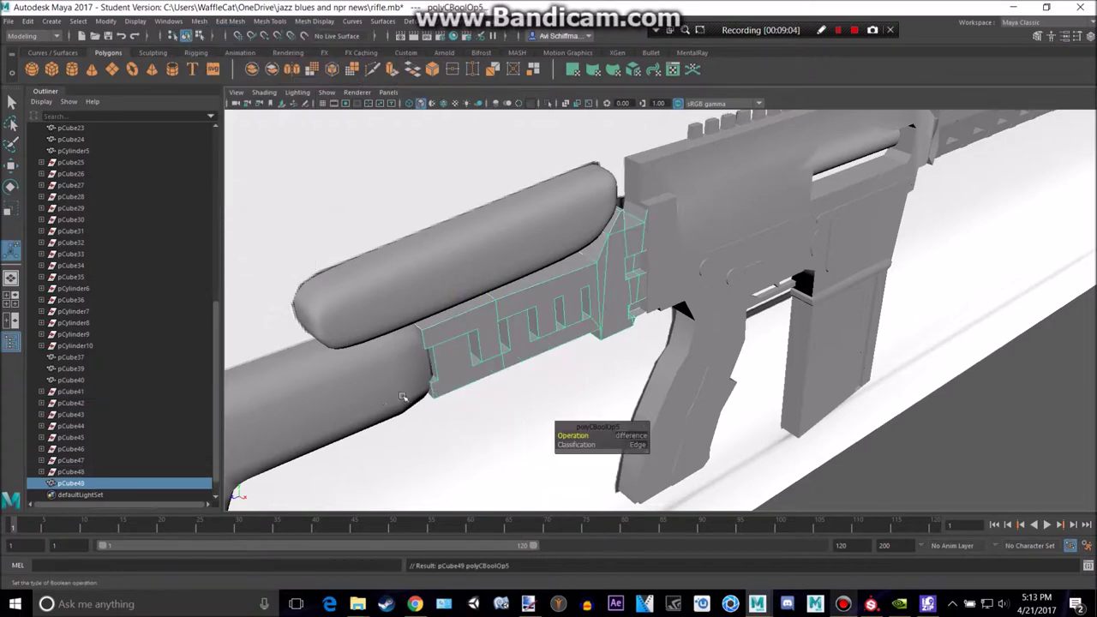
# Undo the last Boolean cut and separate the combined slot blocks into individual meshes.
pyautogui.keyDown('alt'); pyautogui.moveTo(482, 312); pyautogui.dragTo(367, 281); pyautogui.keyUp('alt')
pyautogui.hotkey('ctrl', 'z')
pyautogui.click(366, 281)
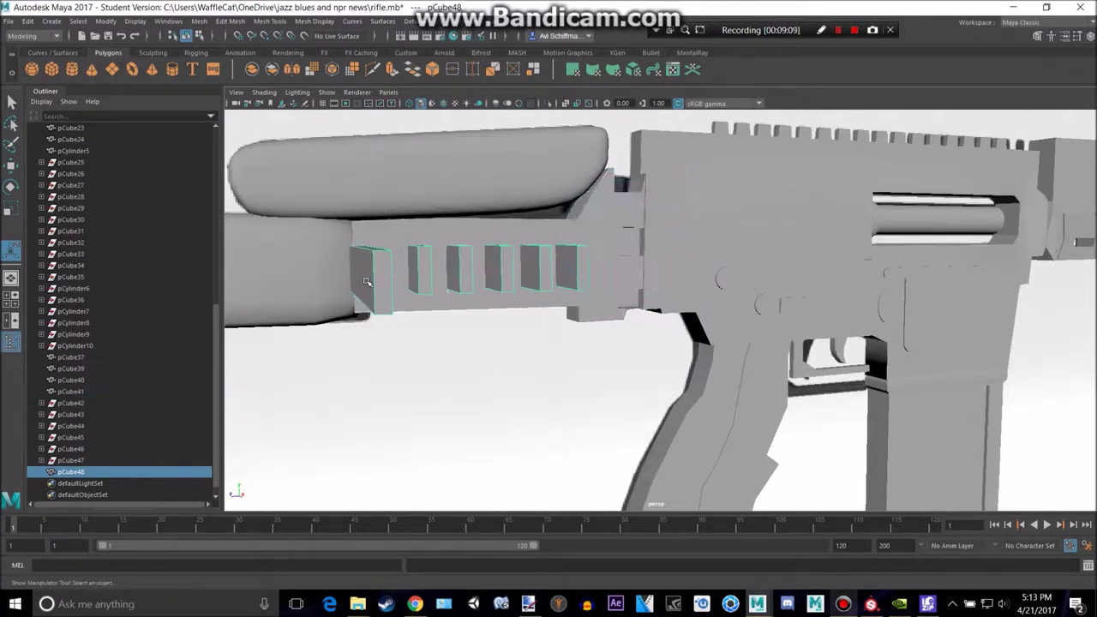
pyautogui.click(205, 22)
pyautogui.click(223, 74)
# Move the rearmost slot block further back along the stock connector, toward the shoulder stock.
pyautogui.click(376, 277)
pyautogui.press('w')
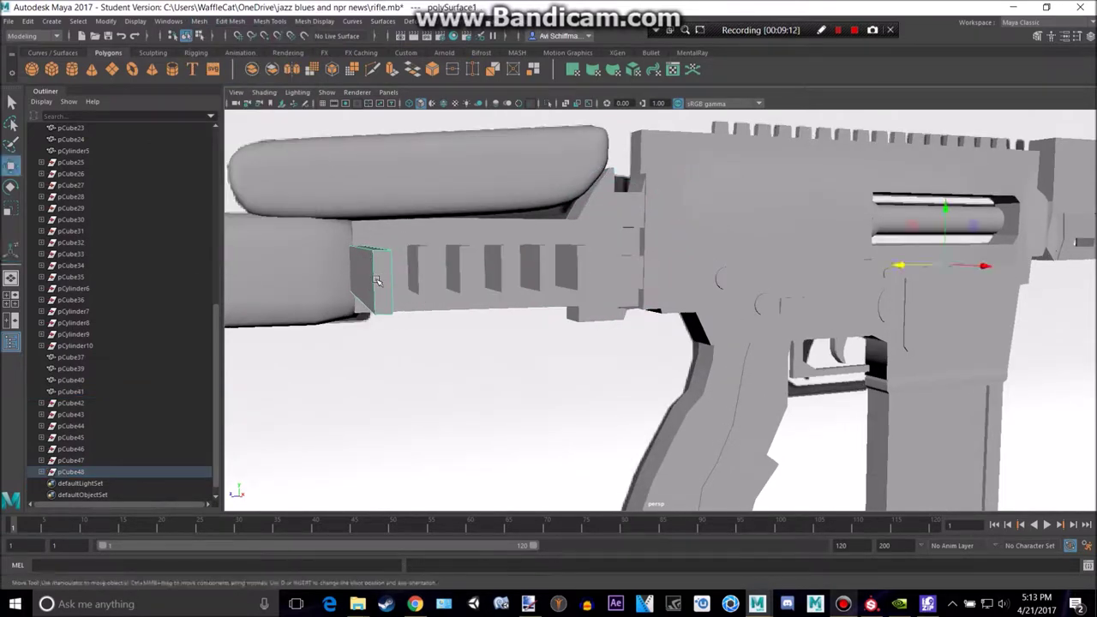
pyautogui.moveTo(929, 268); pyautogui.dragTo(917, 265)
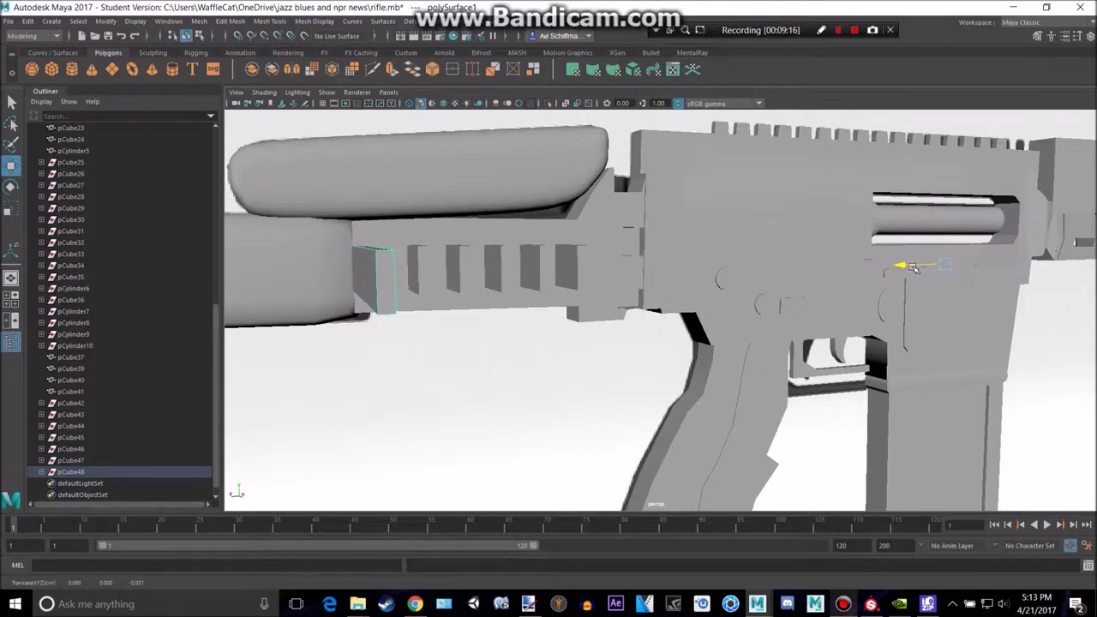
pyautogui.press('r')
pyautogui.moveTo(915, 265); pyautogui.dragTo(915, 266)
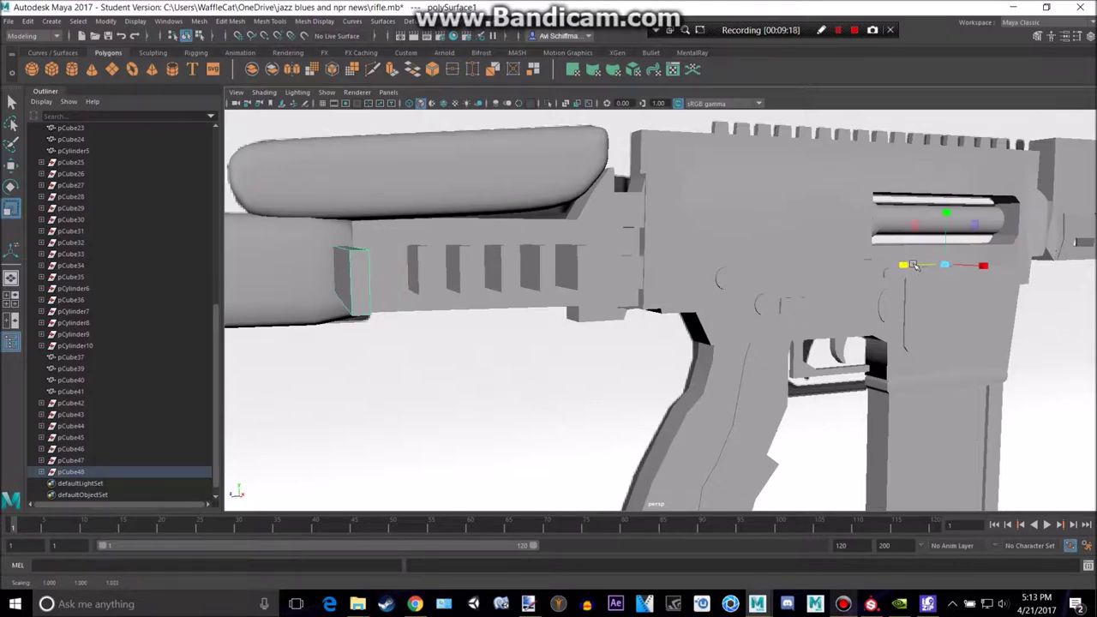
pyautogui.keyDown('alt'); pyautogui.moveTo(658, 285); pyautogui.dragTo(688, 299); pyautogui.keyUp('alt')
pyautogui.moveTo(927, 229); pyautogui.dragTo(926, 234)
pyautogui.hotkey('ctrl', 'z')
pyautogui.press('w')
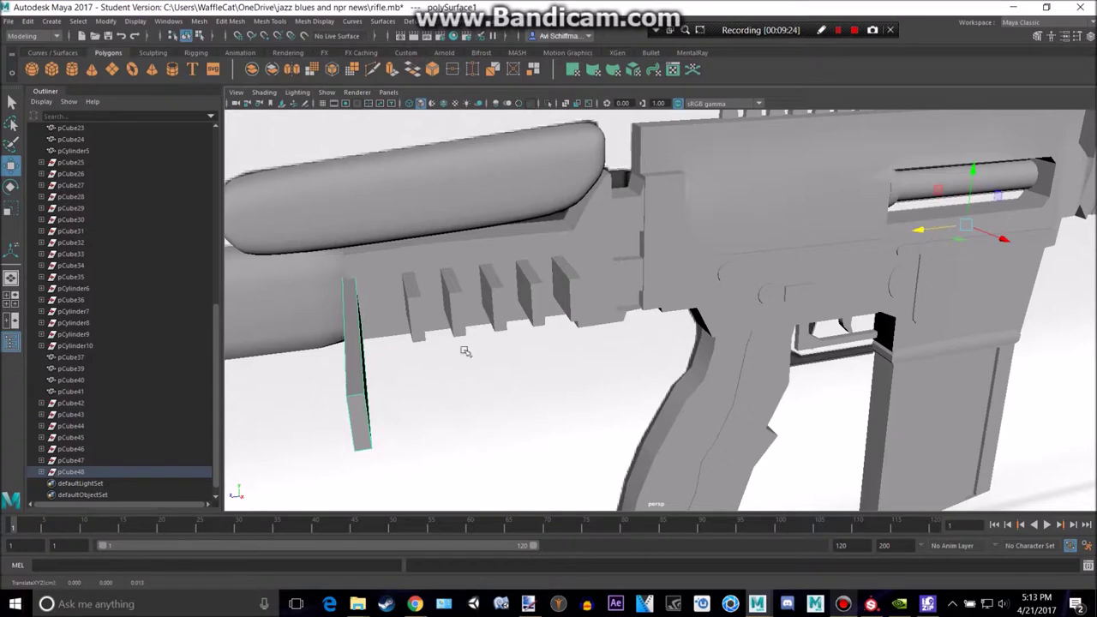
# Thicken the rearmost slot block by pulling its rear side face backward, and fine-tune the block's position along the connector.
pyautogui.click(342, 352)
pyautogui.keyDown('alt'); pyautogui.moveTo(348, 344); pyautogui.dragTo(452, 314); pyautogui.keyUp('alt')
pyautogui.click(452, 314)
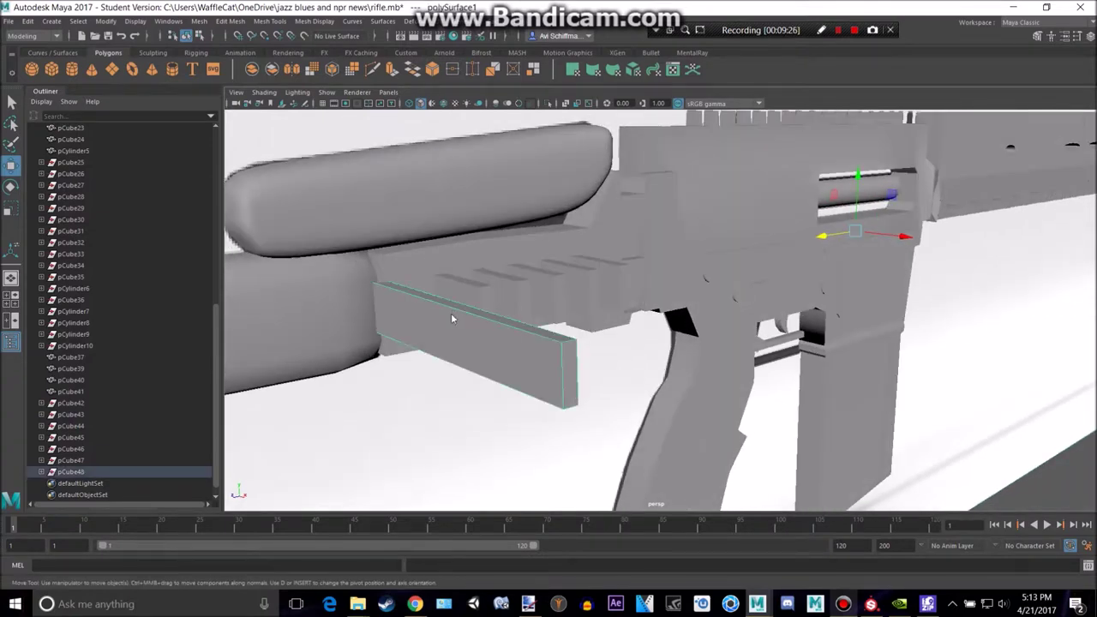
pyautogui.moveTo(451, 315); pyautogui.dragTo(452, 303, button='right')
pyautogui.click(446, 325)
pyautogui.moveTo(311, 307); pyautogui.dragTo(297, 304)
pyautogui.moveTo(375, 334); pyautogui.dragTo(419, 255, button='right')
pyautogui.moveTo(902, 224); pyautogui.dragTo(907, 224)
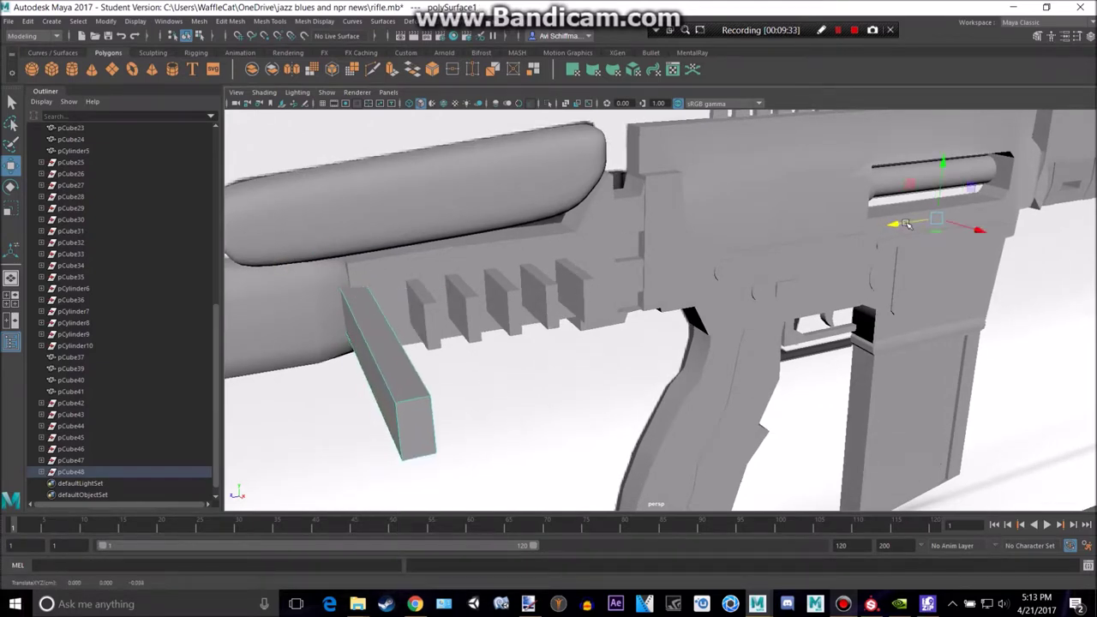
# Add the other five slot blocks to the selection and combine all six into one mesh.
pyautogui.keyDown('shift'); pyautogui.click(429, 311); pyautogui.keyUp('shift')
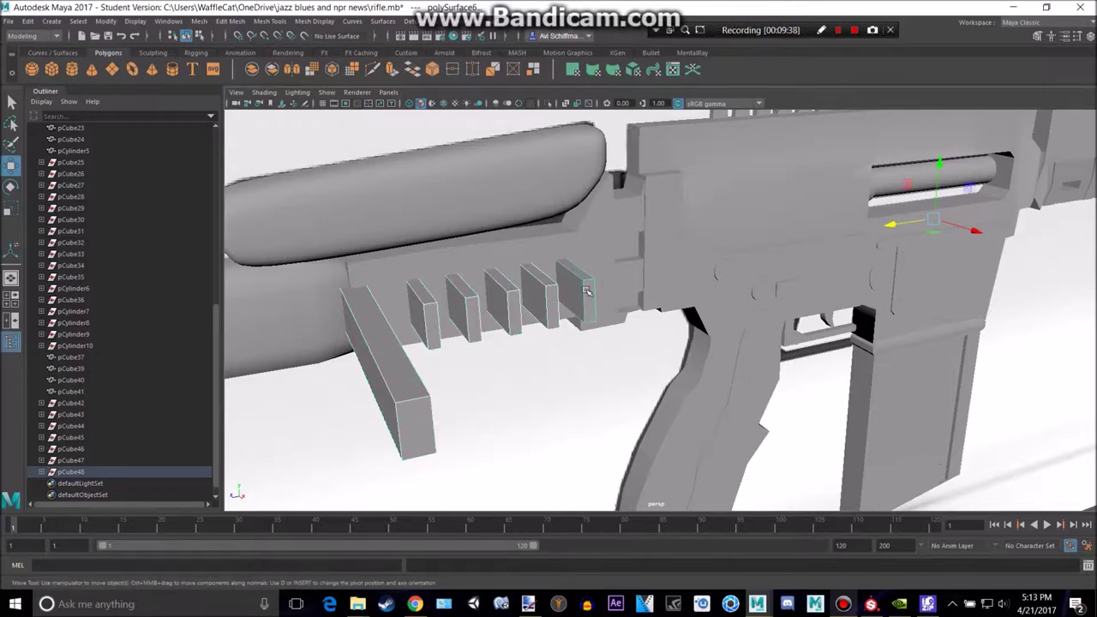
pyautogui.click(198, 21)
pyautogui.click(236, 60)
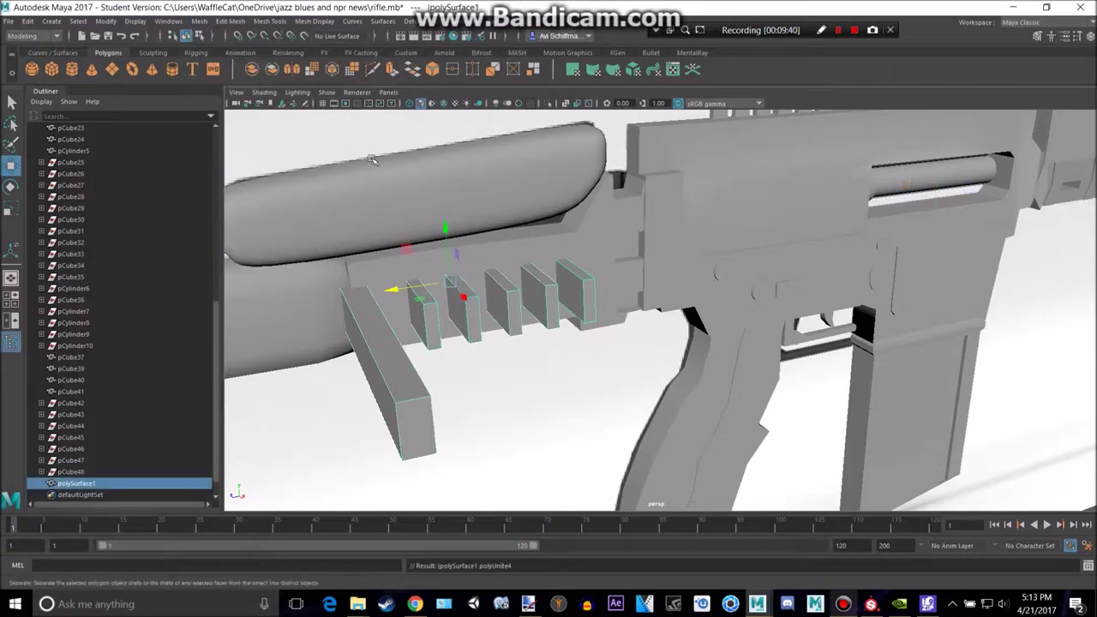
# Subtract the combined slot blocks from the stock connector with a Boolean Difference.
pyautogui.click(566, 215)
pyautogui.keyDown('shift'); pyautogui.click(548, 302); pyautogui.keyUp('shift')
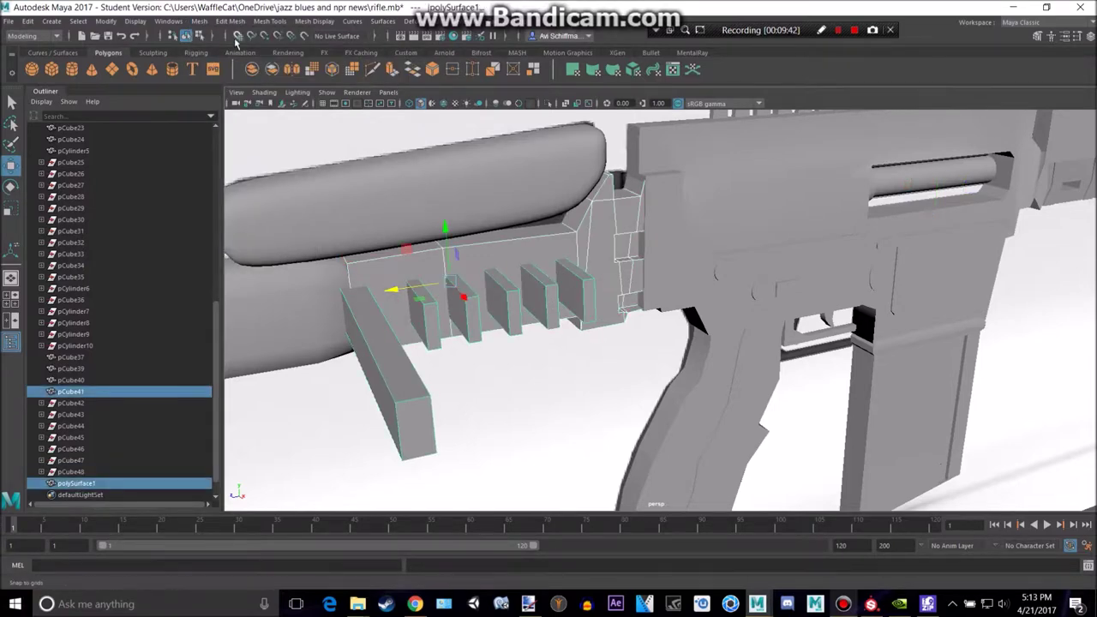
pyautogui.click(200, 23)
pyautogui.moveTo(265, 52)
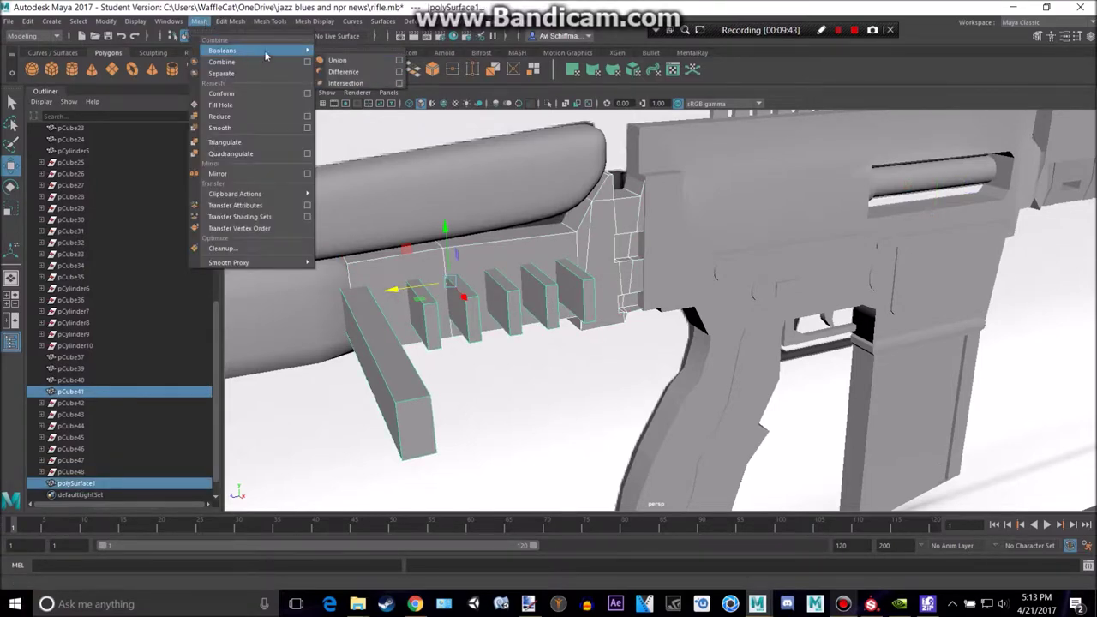
pyautogui.click(344, 73)
# Display the shoulder stock pCube39 in smooth mesh preview and deselect it.
pyautogui.keyDown('alt'); pyautogui.moveTo(424, 257); pyautogui.dragTo(370, 274); pyautogui.keyUp('alt')
pyautogui.click(323, 283)
pyautogui.keyDown('alt'); pyautogui.moveTo(323, 283); pyautogui.dragTo(506, 248, button='middle'); pyautogui.keyUp('alt')
pyautogui.scroll(-5, 551, 262)
pyautogui.press('3')
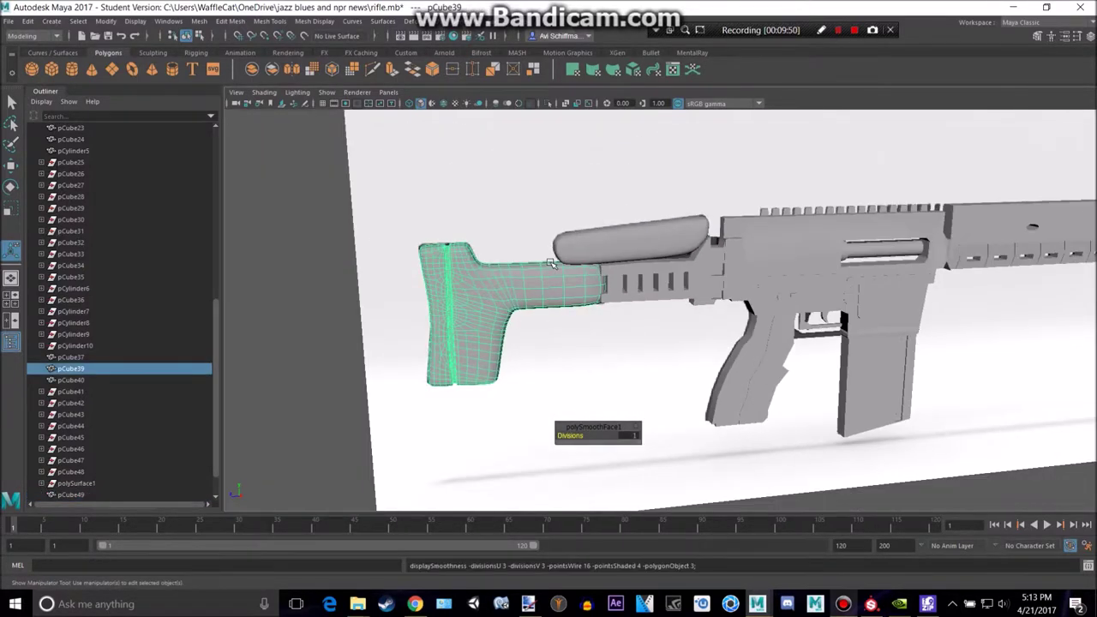
pyautogui.click(296, 243)
# Examine the slotted stock connector and its fit with the shoulder stock from several angles.
pyautogui.scroll(8, 534, 284)
pyautogui.keyDown('alt'); pyautogui.moveTo(597, 252); pyautogui.dragTo(666, 257); pyautogui.keyUp('alt')
pyautogui.click(644, 253)
pyautogui.moveTo(690, 216); pyautogui.dragTo(610, 196)
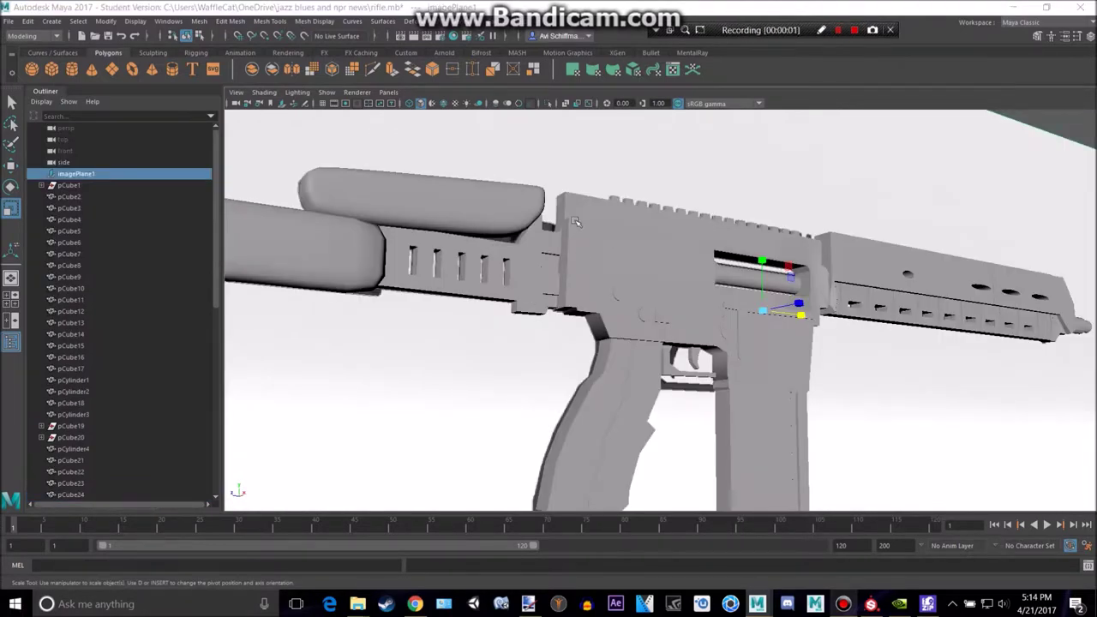
pyautogui.keyDown('alt'); pyautogui.moveTo(572, 224); pyautogui.dragTo(591, 313); pyautogui.keyUp('alt')
pyautogui.scroll(4, 427, 243)
pyautogui.click(429, 226)
pyautogui.moveTo(501, 274); pyautogui.dragTo(330, 279)
pyautogui.keyDown('alt'); pyautogui.moveTo(331, 279); pyautogui.dragTo(420, 332, button='middle'); pyautogui.keyUp('alt')
pyautogui.keyDown('alt'); pyautogui.moveTo(420, 332); pyautogui.dragTo(394, 326); pyautogui.keyUp('alt')
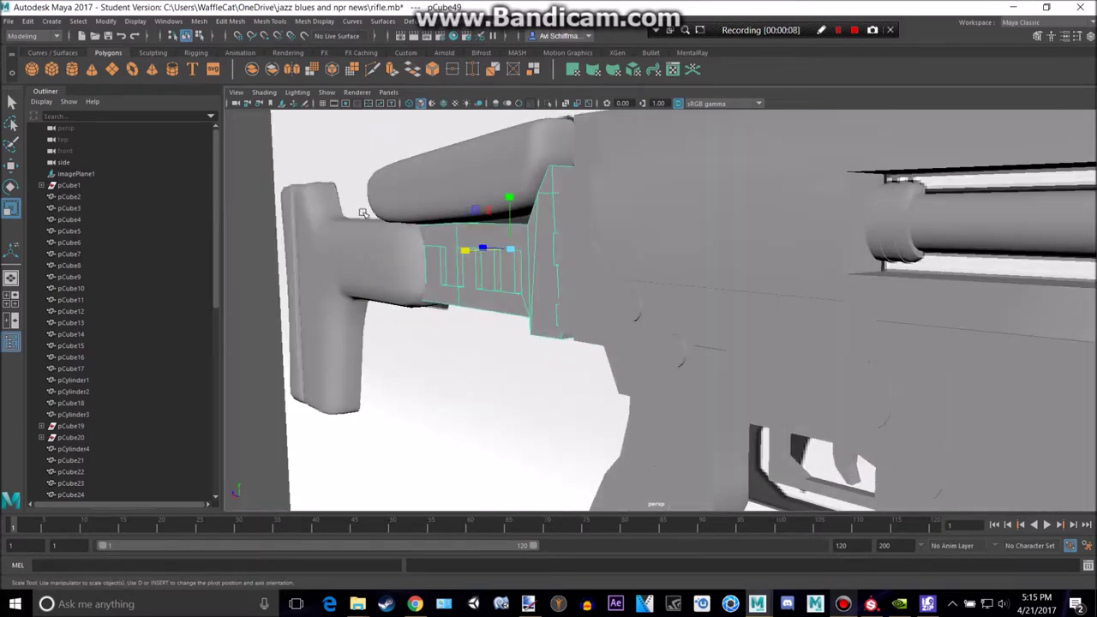
# Narrow the slotted stock connector by scaling it to about 0.77 along its width.
pyautogui.scroll(-4, 352, 214)
pyautogui.click(304, 217)
pyautogui.scroll(5, 347, 243)
pyautogui.keyDown('alt'); pyautogui.moveTo(348, 245); pyautogui.dragTo(482, 285); pyautogui.keyUp('alt')
pyautogui.click(482, 285)
pyautogui.moveTo(602, 274)
pyautogui.keyDown('alt'); pyautogui.mouseDown()
pyautogui.moveTo(588, 267)
pyautogui.moveTo(603, 286)
pyautogui.mouseUp(); pyautogui.keyUp('alt')
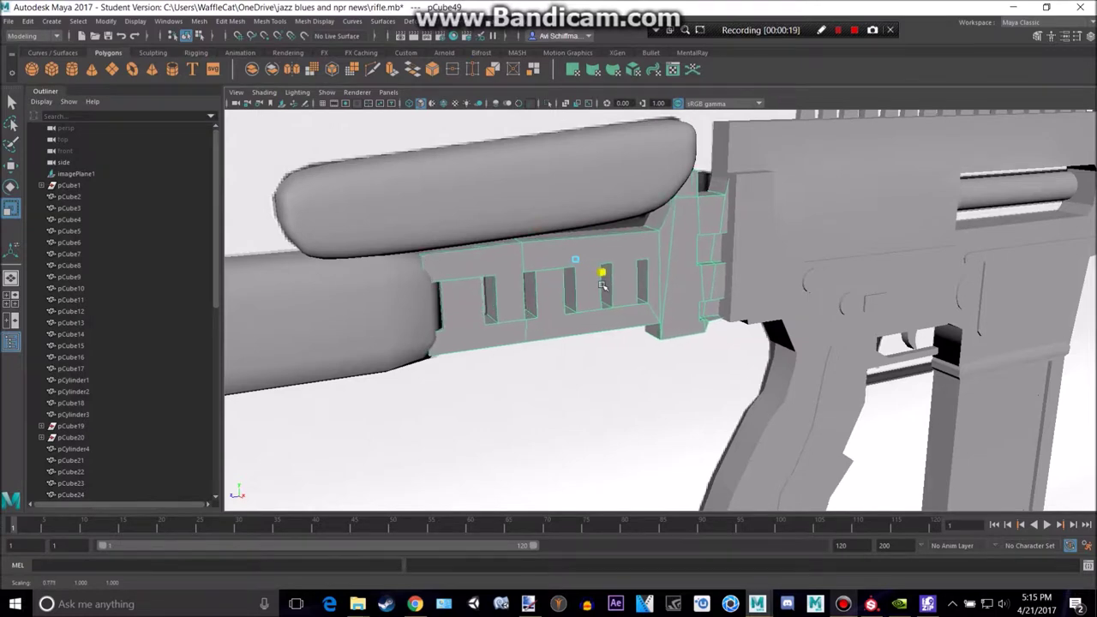
# Hide the reference image plane behind the rifle.
pyautogui.press('w')
pyautogui.moveTo(533, 268); pyautogui.dragTo(509, 296)
pyautogui.click(519, 421)
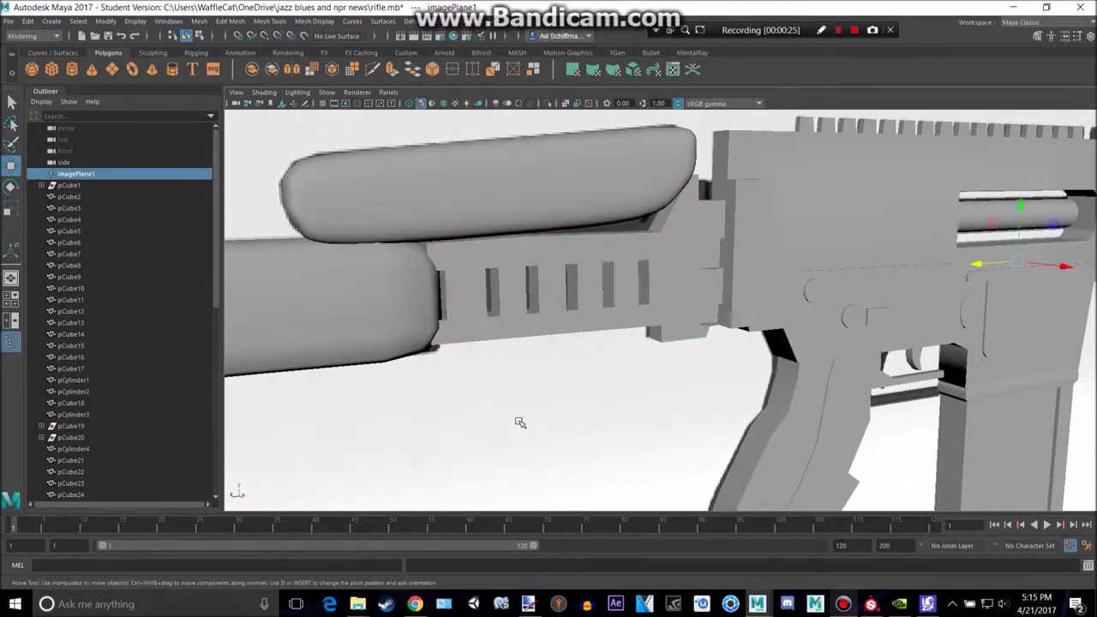
pyautogui.hotkey('ctrl', 'h')
# Examine the whole rifle from barrel to stock without the reference plane.
pyautogui.keyDown('alt'); pyautogui.moveTo(521, 420); pyautogui.dragTo(591, 406); pyautogui.keyUp('alt')
pyautogui.scroll(-5, 600, 407)
pyautogui.keyDown('alt'); pyautogui.moveTo(712, 409); pyautogui.dragTo(653, 351); pyautogui.keyUp('alt')
pyautogui.keyDown('alt'); pyautogui.moveTo(889, 300); pyautogui.dragTo(651, 330, button='middle'); pyautogui.keyUp('alt')
pyautogui.keyDown('alt'); pyautogui.moveTo(652, 330); pyautogui.dragTo(763, 411); pyautogui.keyUp('alt')
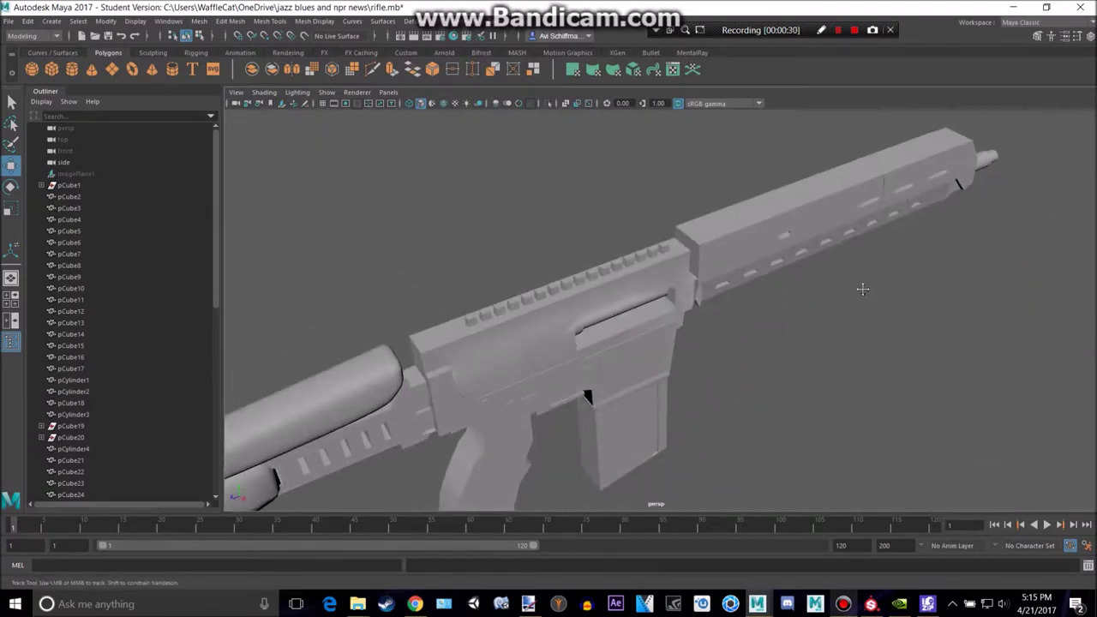
pyautogui.keyDown('alt'); pyautogui.moveTo(862, 289); pyautogui.dragTo(757, 351, button='middle'); pyautogui.keyUp('alt')
pyautogui.keyDown('alt'); pyautogui.moveTo(663, 271); pyautogui.dragTo(671, 231); pyautogui.keyUp('alt')
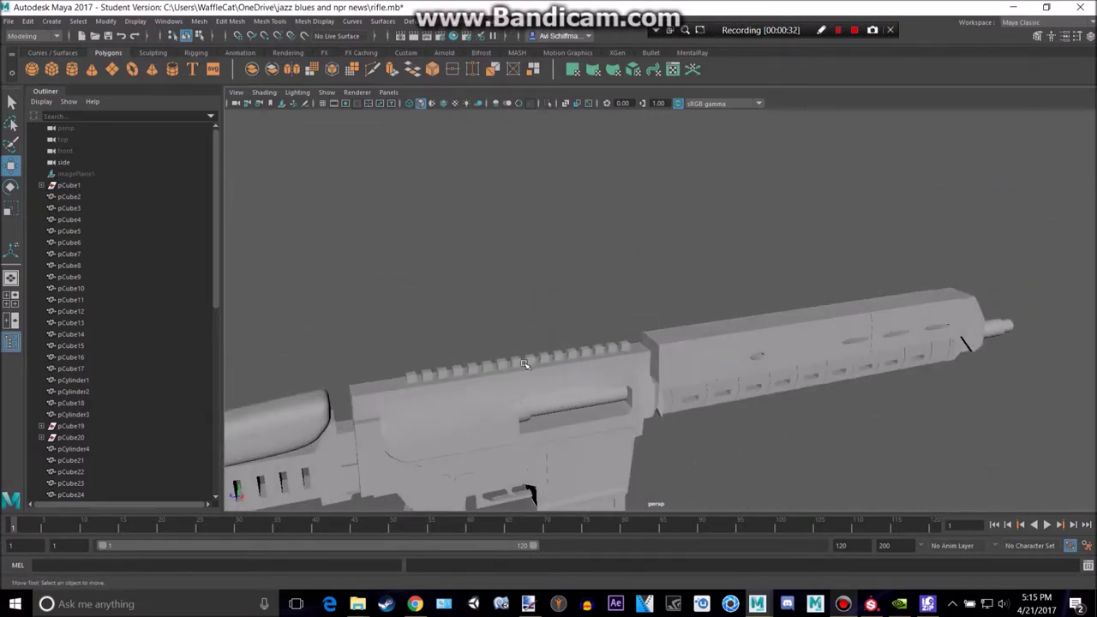
pyautogui.keyDown('alt'); pyautogui.moveTo(525, 364); pyautogui.dragTo(752, 201, button='middle'); pyautogui.keyUp('alt')
pyautogui.keyDown('alt'); pyautogui.moveTo(507, 272); pyautogui.dragTo(429, 257); pyautogui.keyUp('alt')
pyautogui.keyDown('alt'); pyautogui.moveTo(377, 300); pyautogui.dragTo(422, 344, button='right'); pyautogui.keyUp('alt')
pyautogui.keyDown('alt'); pyautogui.moveTo(489, 352); pyautogui.dragTo(789, 284, button='middle'); pyautogui.keyUp('alt')
pyautogui.keyDown('alt'); pyautogui.moveTo(449, 290); pyautogui.dragTo(474, 299); pyautogui.keyUp('alt')
# Move the shoulder stock pCube39 slightly rearward along the rifle's length.
pyautogui.click(359, 323)
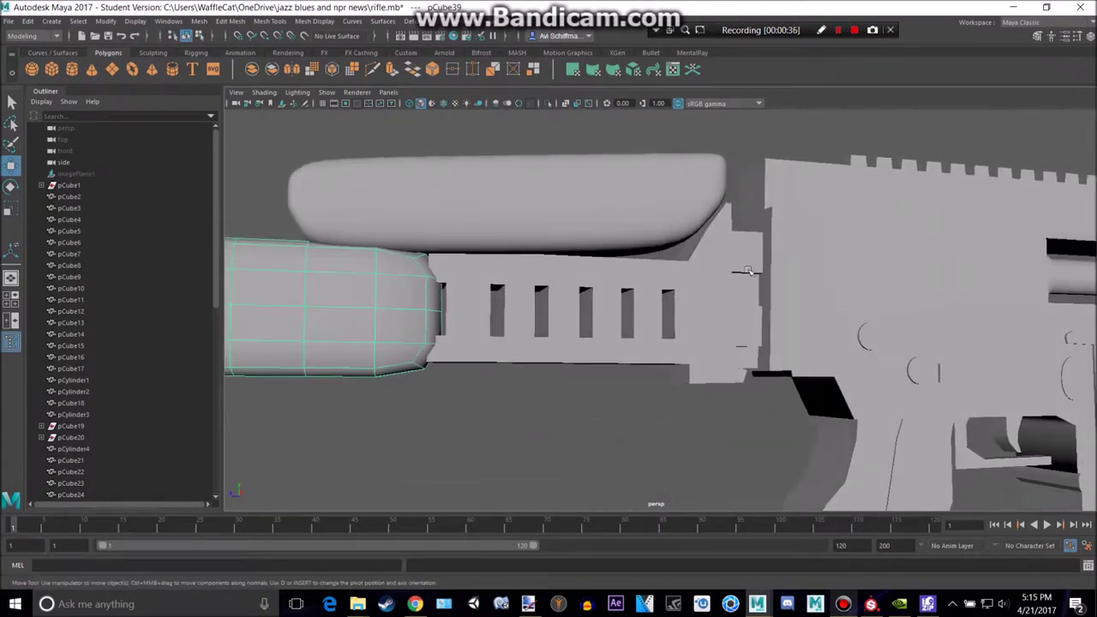
pyautogui.keyDown('alt'); pyautogui.moveTo(452, 318); pyautogui.dragTo(662, 329, button='middle'); pyautogui.keyUp('alt')
pyautogui.keyDown('alt'); pyautogui.moveTo(475, 335); pyautogui.dragTo(409, 321, button='right'); pyautogui.keyUp('alt')
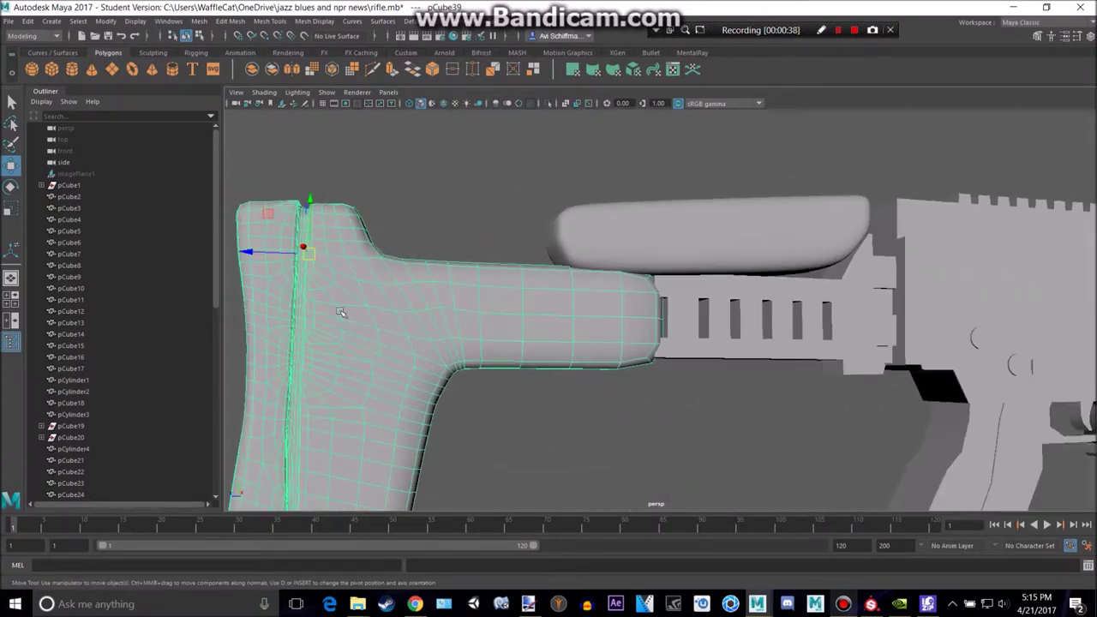
pyautogui.moveTo(255, 249); pyautogui.dragTo(249, 248)
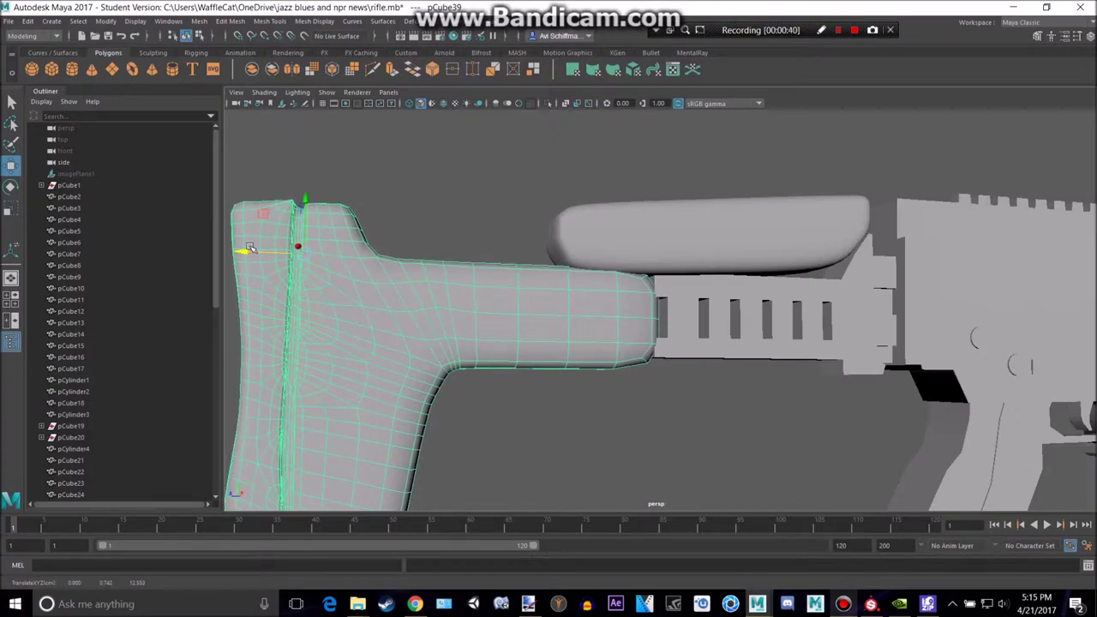
# Scale the slotted stock connector further down along its width to about 0.62, then deselect it.
pyautogui.click(740, 337)
pyautogui.keyDown('alt'); pyautogui.moveTo(711, 343); pyautogui.dragTo(724, 341); pyautogui.keyUp('alt')
pyautogui.press('r')
pyautogui.moveTo(761, 277); pyautogui.dragTo(757, 278)
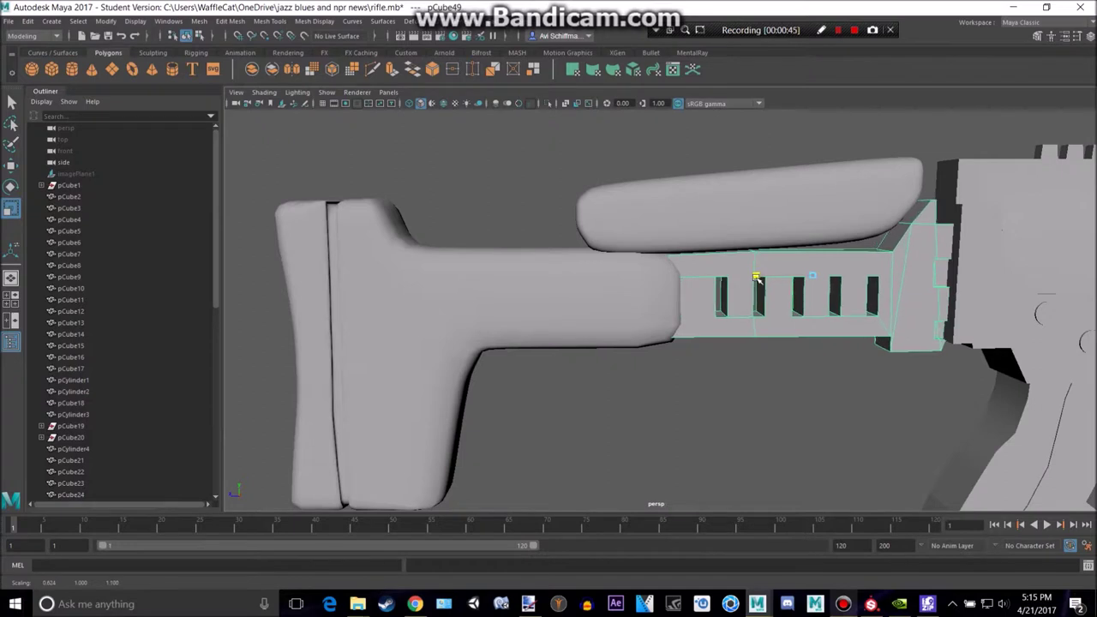
pyautogui.click(956, 150)
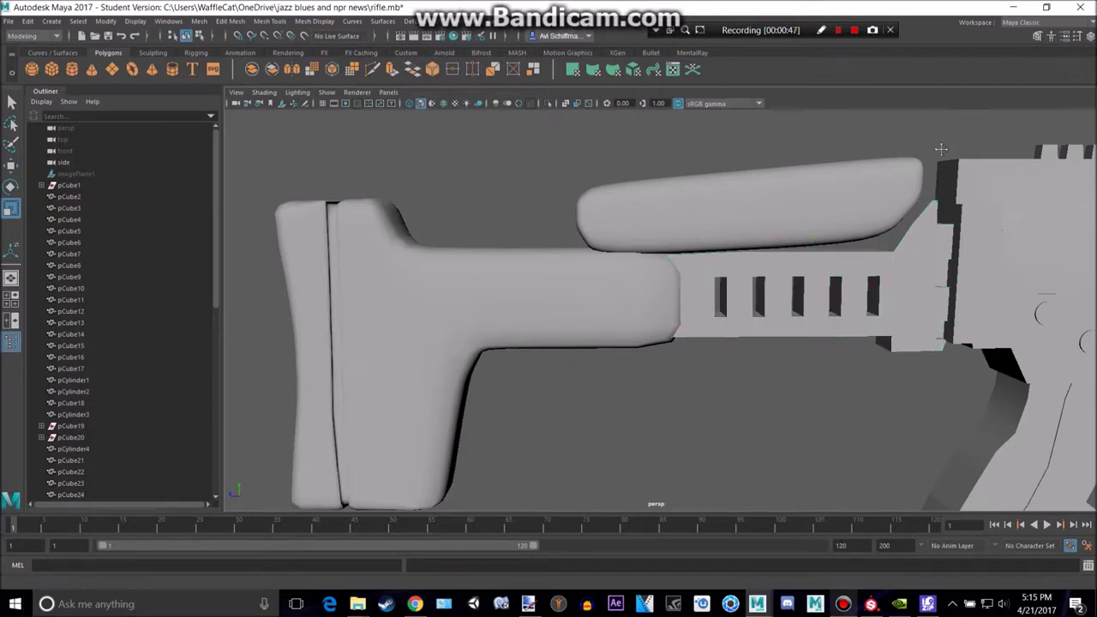
pyautogui.keyDown('alt'); pyautogui.moveTo(950, 151); pyautogui.dragTo(793, 149, button='middle'); pyautogui.keyUp('alt')
pyautogui.click(751, 294)
pyautogui.press('w')
pyautogui.moveTo(630, 277); pyautogui.dragTo(646, 312)
pyautogui.press('r')
pyautogui.press('w')
pyautogui.press('r')
pyautogui.moveTo(652, 256); pyautogui.dragTo(715, 356)
pyautogui.click(646, 374)
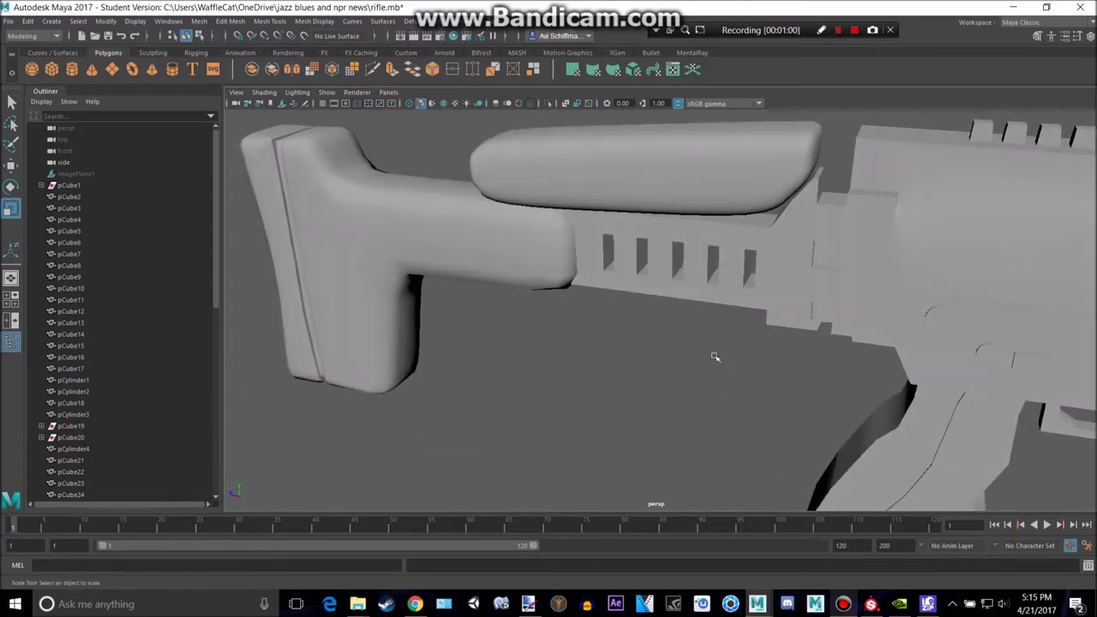
# Compare the connector's joint with the receiver against the reference rifle image in the browser.
pyautogui.keyDown('alt'); pyautogui.moveTo(806, 298); pyautogui.dragTo(734, 336, button='middle'); pyautogui.keyUp('alt')
pyautogui.scroll(5, 797, 307)
pyautogui.click(816, 296)
pyautogui.hotkey('alt', 'Tab')
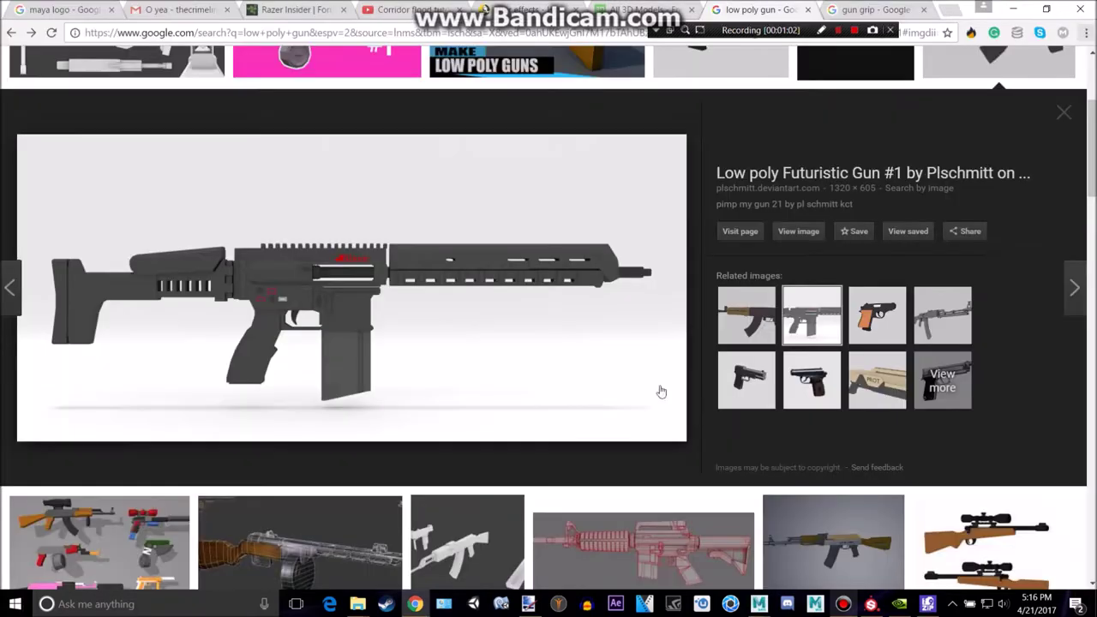
pyautogui.hotkey('alt', 'Tab')
pyautogui.keyDown('alt'); pyautogui.moveTo(683, 259); pyautogui.dragTo(641, 269, button='middle'); pyautogui.keyUp('alt')
pyautogui.moveTo(778, 290)
pyautogui.keyDown('alt'); pyautogui.mouseDown()
pyautogui.moveTo(803, 274)
pyautogui.moveTo(794, 297)
pyautogui.mouseUp(); pyautogui.keyUp('alt')
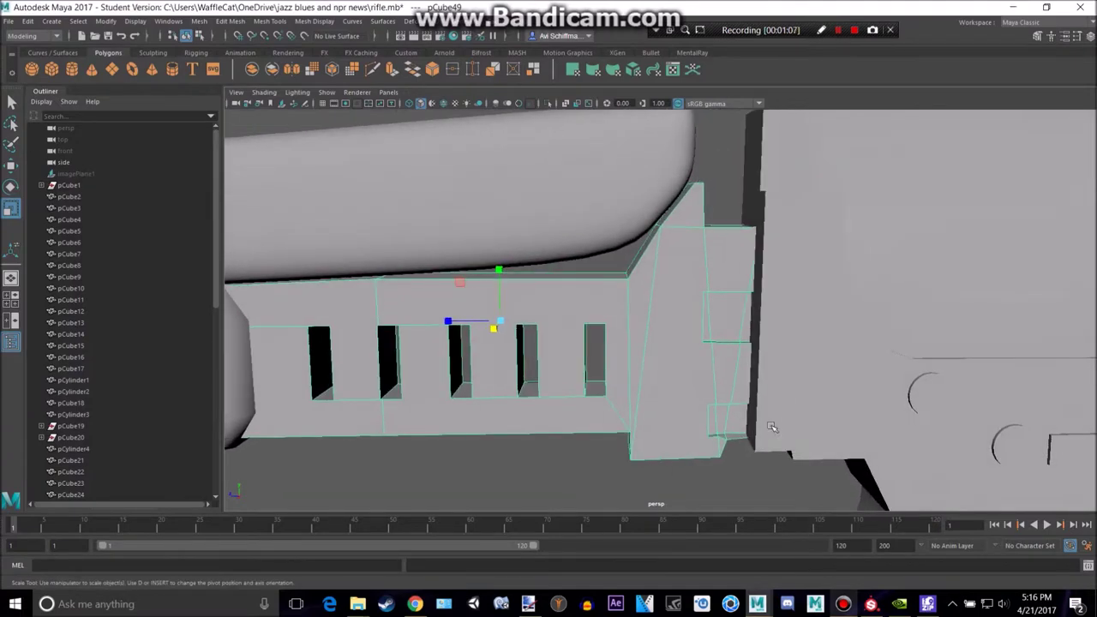
# Create a polygon cube in the side view and move it over the connector's front end next to the receiver.
pyautogui.press('space')
pyautogui.press('space')
pyautogui.scroll(5, 732, 377)
pyautogui.keyDown('alt'); pyautogui.moveTo(624, 337); pyautogui.dragTo(514, 334); pyautogui.keyUp('alt')
pyautogui.scroll(-12, 626, 323)
pyautogui.scroll(2, 754, 289)
pyautogui.scroll(4, 780, 284)
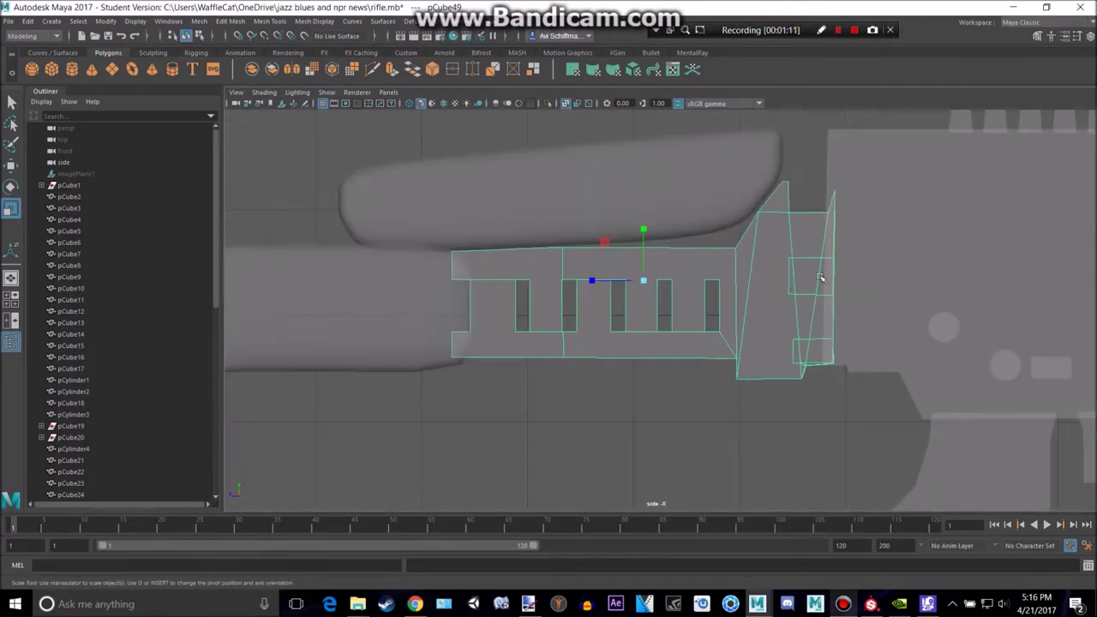
pyautogui.keyDown('alt'); pyautogui.moveTo(660, 269); pyautogui.dragTo(459, 283, button='middle'); pyautogui.keyUp('alt')
pyautogui.scroll(4, 642, 314)
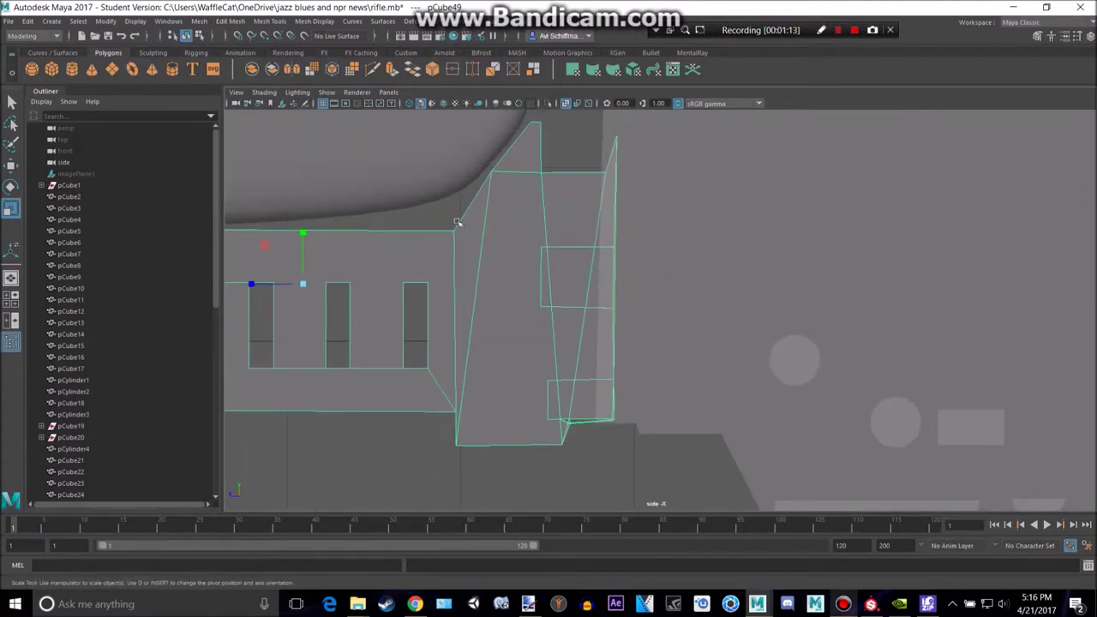
pyautogui.click(52, 71)
pyautogui.scroll(-10, 538, 329)
pyautogui.press('w')
pyautogui.moveTo(914, 322); pyautogui.dragTo(644, 304)
pyautogui.scroll(3, 617, 333)
# Check the joint in the browser's reference image and shift the new cube slightly rearward over the connector's front end.
pyautogui.hotkey('alt', 'Tab')
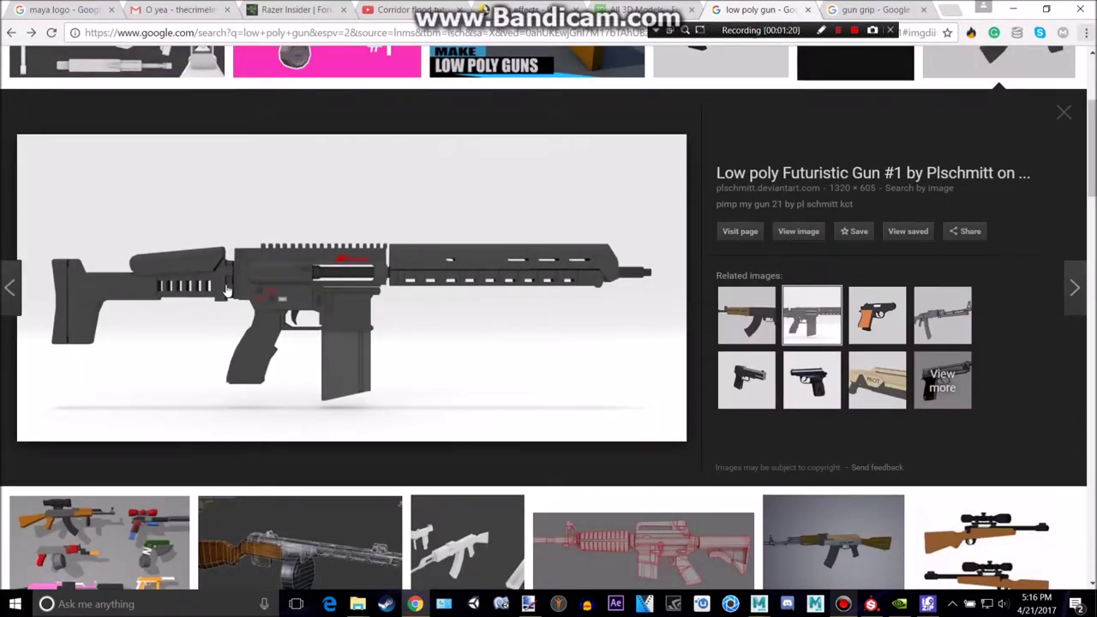
pyautogui.hotkey('alt', 'Tab')
pyautogui.scroll(6, 618, 295)
pyautogui.click(580, 369)
pyautogui.scroll(3, 577, 359)
pyautogui.click(602, 281)
pyautogui.click(428, 390)
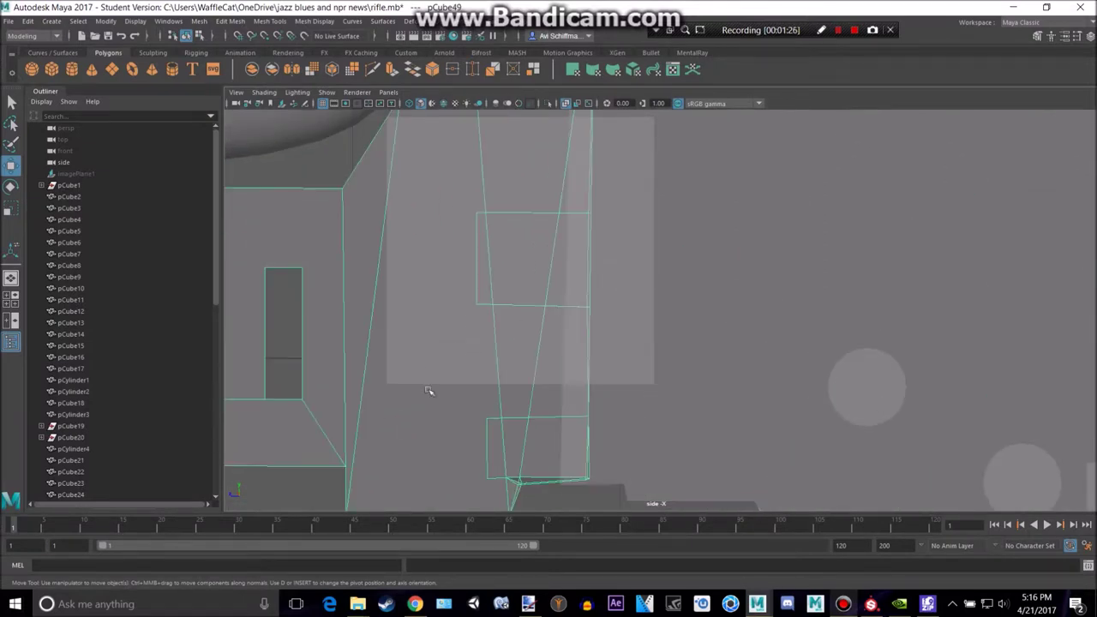
pyautogui.click(635, 271)
pyautogui.click(517, 352)
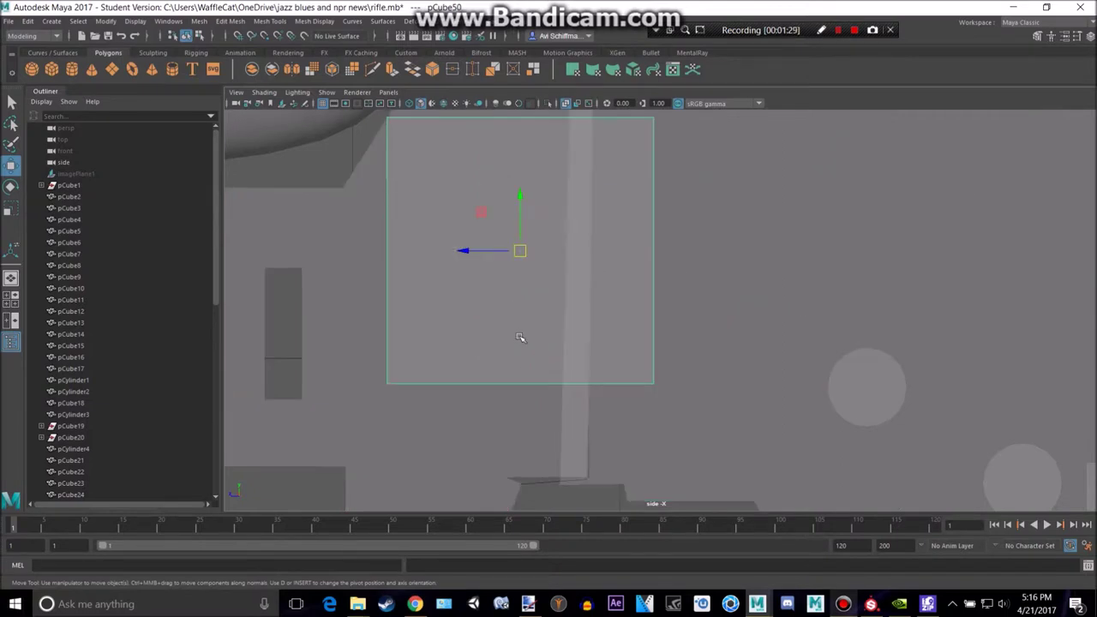
pyautogui.moveTo(523, 258); pyautogui.dragTo(494, 259)
# Move the new cube straight up, clear of the connector, in the perspective view.
pyautogui.scroll(-10, 435, 393)
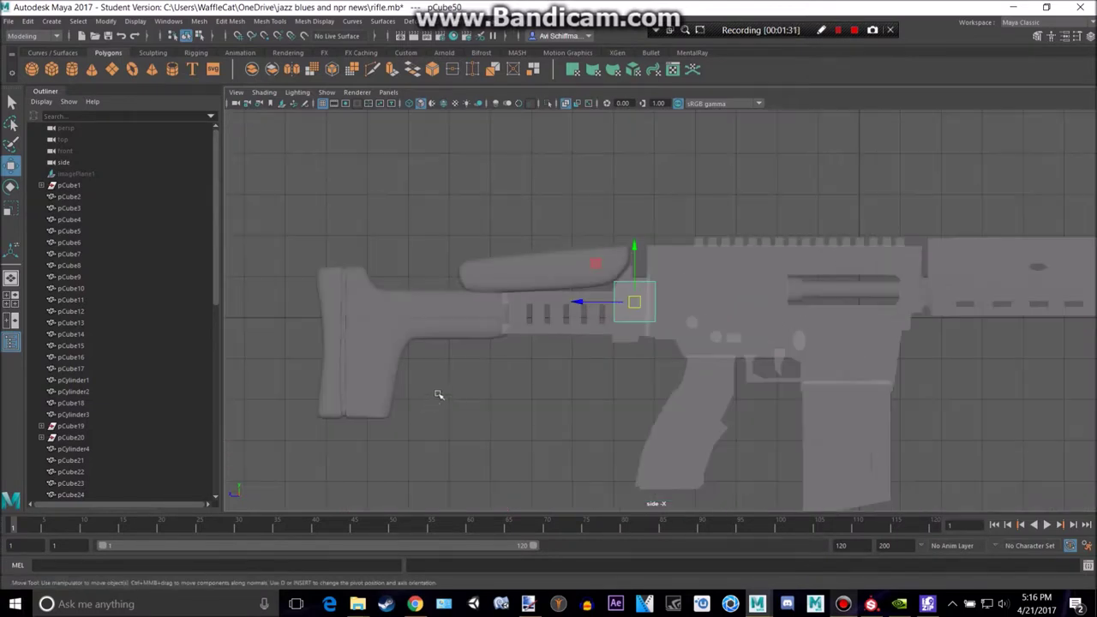
pyautogui.scroll(4, 524, 345)
pyautogui.click(570, 377)
pyautogui.press('space')
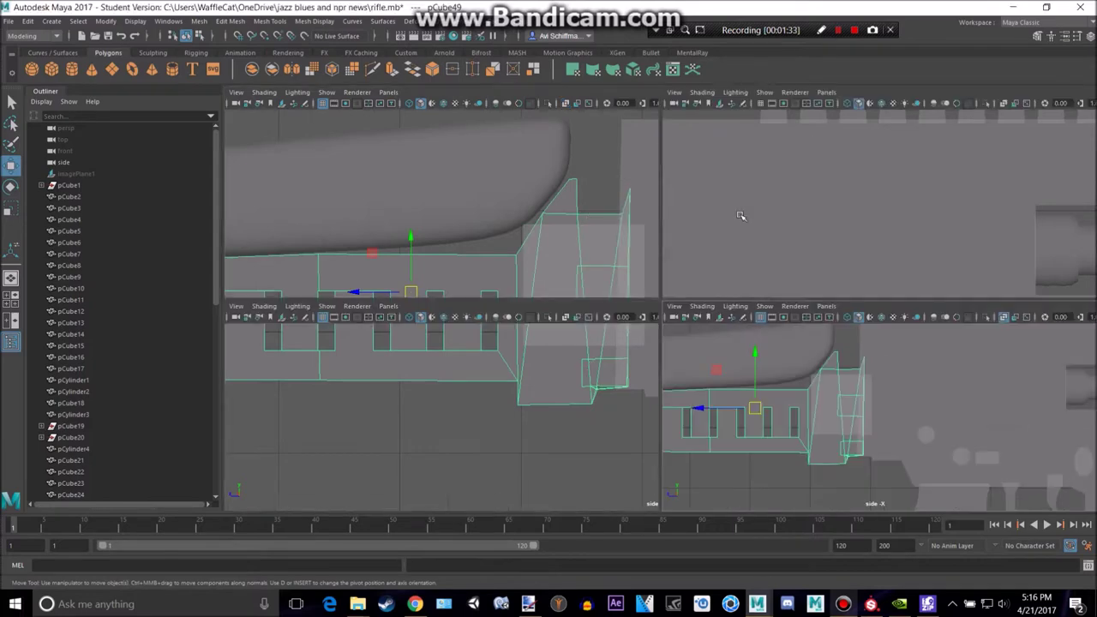
pyautogui.press('space')
pyautogui.keyDown('alt'); pyautogui.moveTo(711, 331); pyautogui.dragTo(729, 324); pyautogui.keyUp('alt')
pyautogui.click(619, 315)
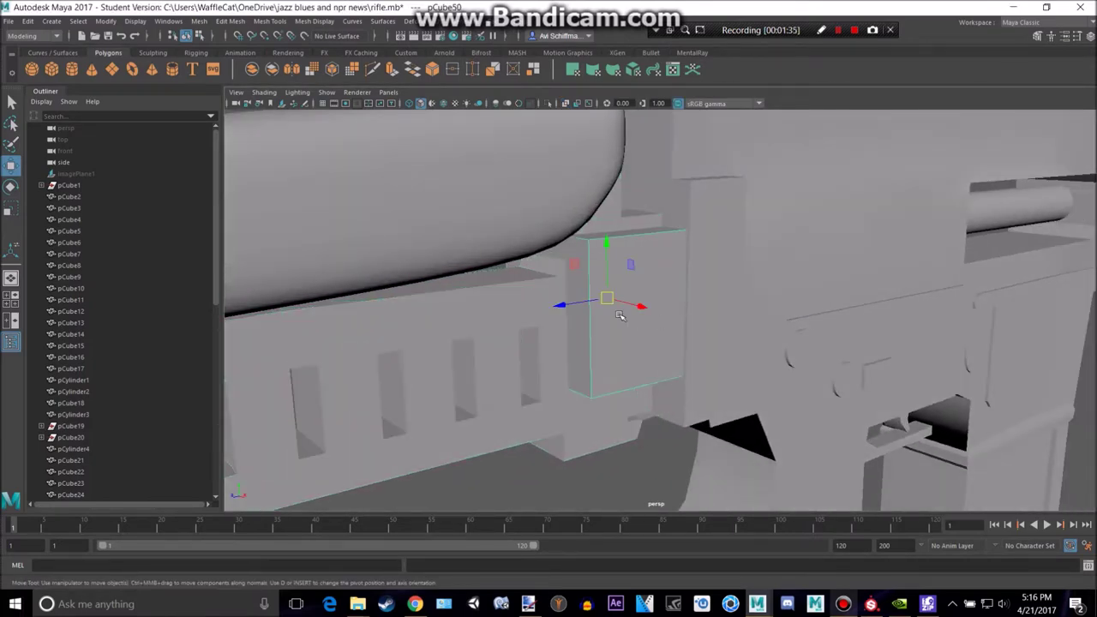
pyautogui.moveTo(606, 230); pyautogui.dragTo(607, 71)
# Select the small face at the connector's front end and examine how it meets the receiver up close.
pyautogui.click(625, 324)
pyautogui.scroll(4, 630, 309)
pyautogui.moveTo(631, 264); pyautogui.dragTo(632, 300, button='right')
pyautogui.click(631, 308)
pyautogui.moveTo(632, 309)
pyautogui.keyDown('alt'); pyautogui.mouseDown()
pyautogui.moveTo(697, 309)
pyautogui.moveTo(549, 288)
pyautogui.moveTo(639, 312)
pyautogui.mouseUp(); pyautogui.keyUp('alt')
pyautogui.keyDown('alt'); pyautogui.moveTo(683, 326); pyautogui.dragTo(609, 308, button='middle'); pyautogui.keyUp('alt')
pyautogui.keyDown('alt'); pyautogui.moveTo(614, 313); pyautogui.dragTo(579, 309); pyautogui.keyUp('alt')
pyautogui.scroll(4, 711, 353)
pyautogui.keyDown('alt'); pyautogui.moveTo(715, 355); pyautogui.dragTo(655, 329, button='middle'); pyautogui.keyUp('alt')
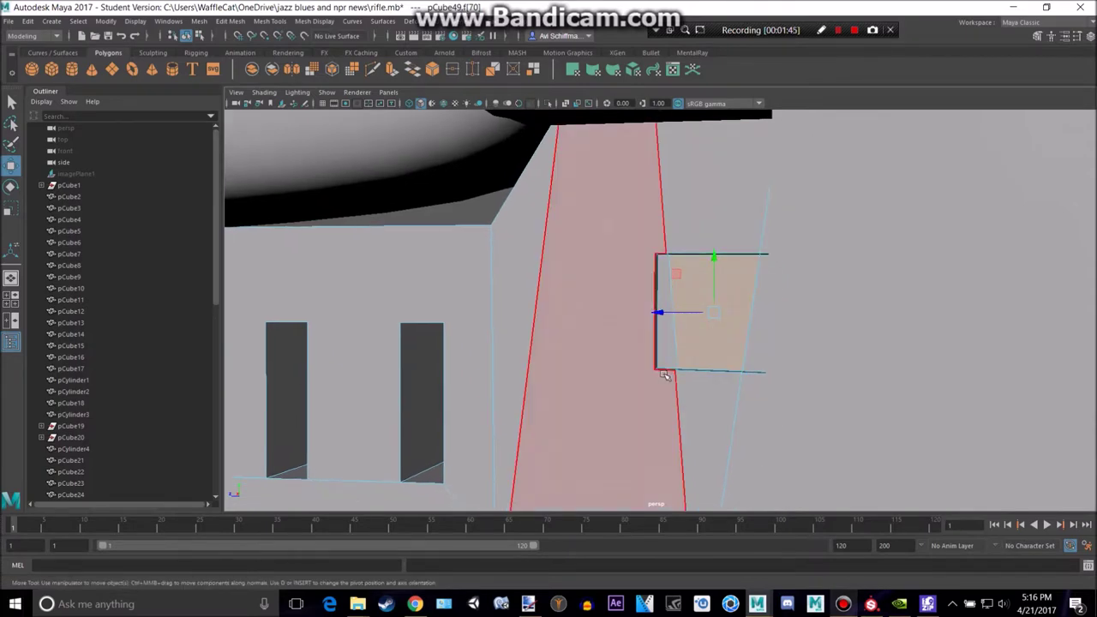
pyautogui.keyDown('alt'); pyautogui.moveTo(688, 261); pyautogui.dragTo(714, 273); pyautogui.keyUp('alt')
pyautogui.scroll(-3, 656, 276)
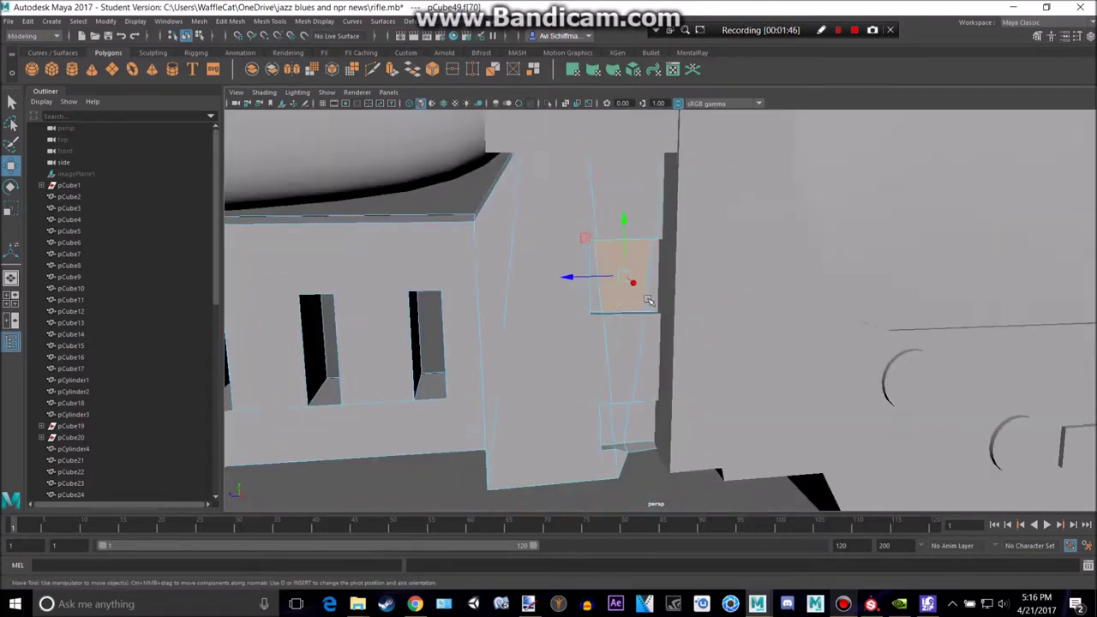
# Select the raised cube, lower it over the connector's front end, and check the joint against the browser's reference rifle image.
pyautogui.click(621, 136)
pyautogui.moveTo(623, 137); pyautogui.dragTo(660, 120, button='right')
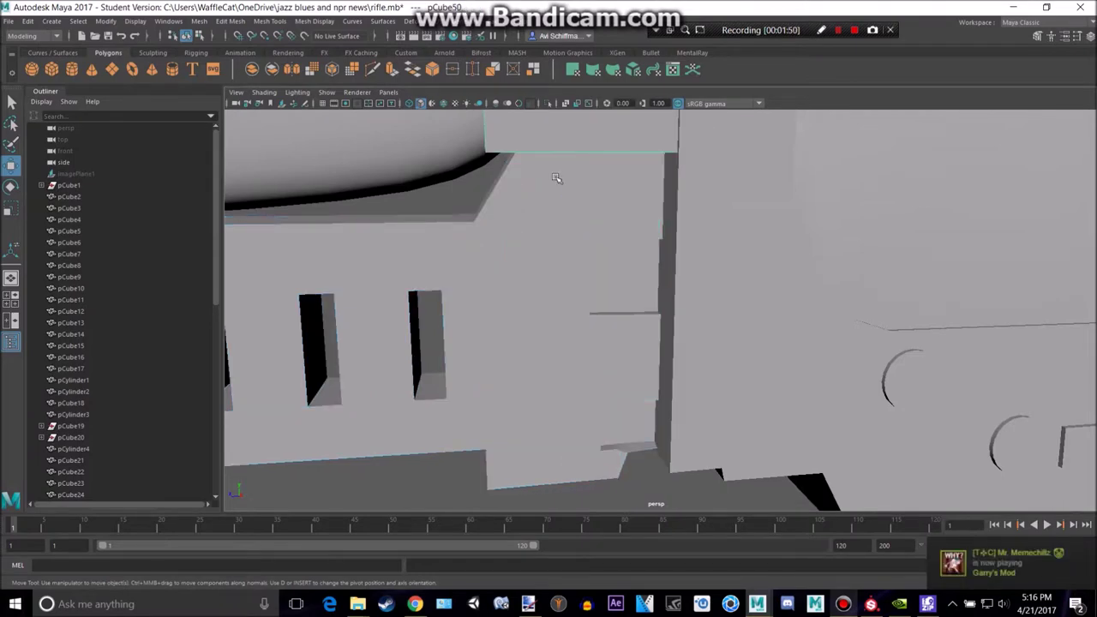
pyautogui.press('space')
pyautogui.press('space')
pyautogui.keyDown('alt'); pyautogui.moveTo(571, 216); pyautogui.dragTo(591, 333, button='middle'); pyautogui.keyUp('alt')
pyautogui.moveTo(554, 176); pyautogui.dragTo(485, 380)
pyautogui.press('r')
pyautogui.hotkey('alt', 'Tab')
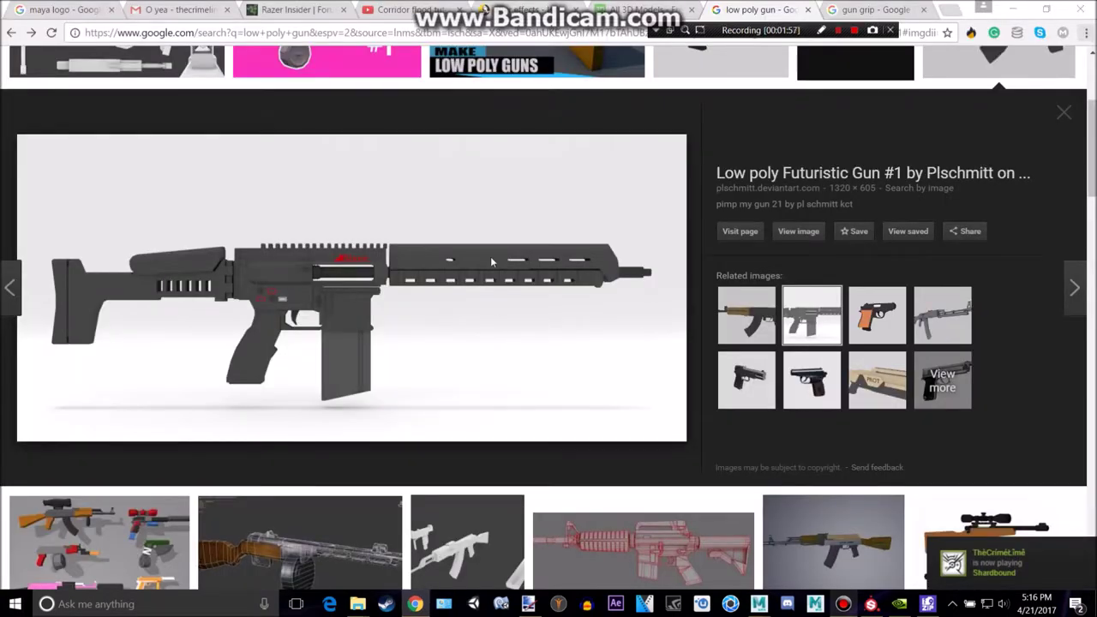
# Return to Maya, scale the cube down uniformly, and reposition it on the connector's side beside the receiver.
pyautogui.hotkey('alt', 'Tab')
pyautogui.press('space')
pyautogui.press('space')
pyautogui.keyDown('alt'); pyautogui.moveTo(708, 243); pyautogui.dragTo(707, 295); pyautogui.keyUp('alt')
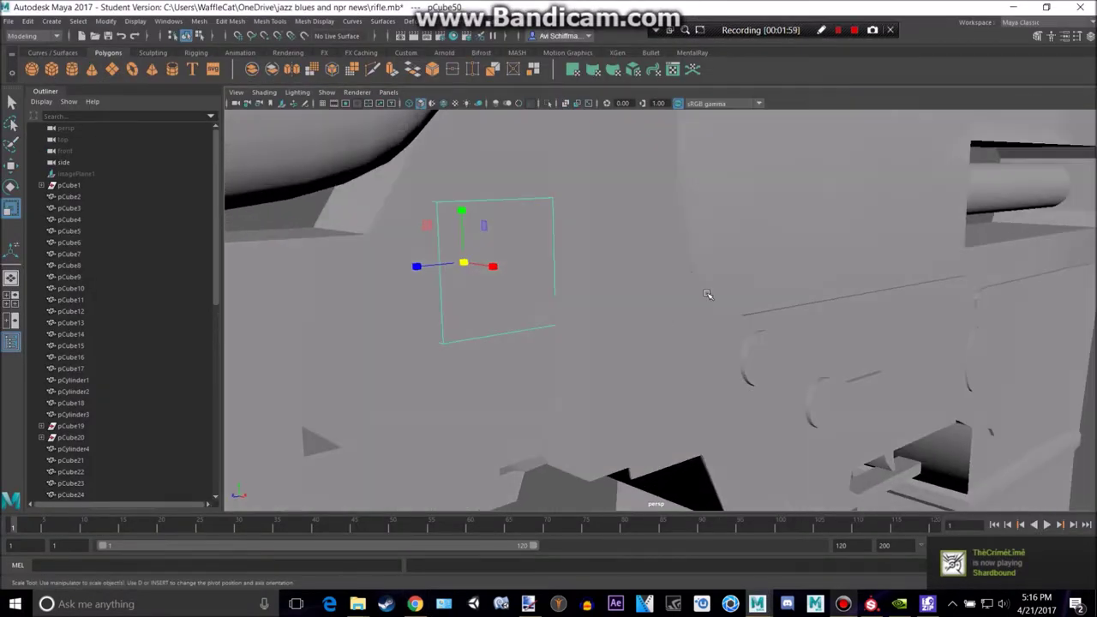
pyautogui.moveTo(491, 268); pyautogui.dragTo(433, 285)
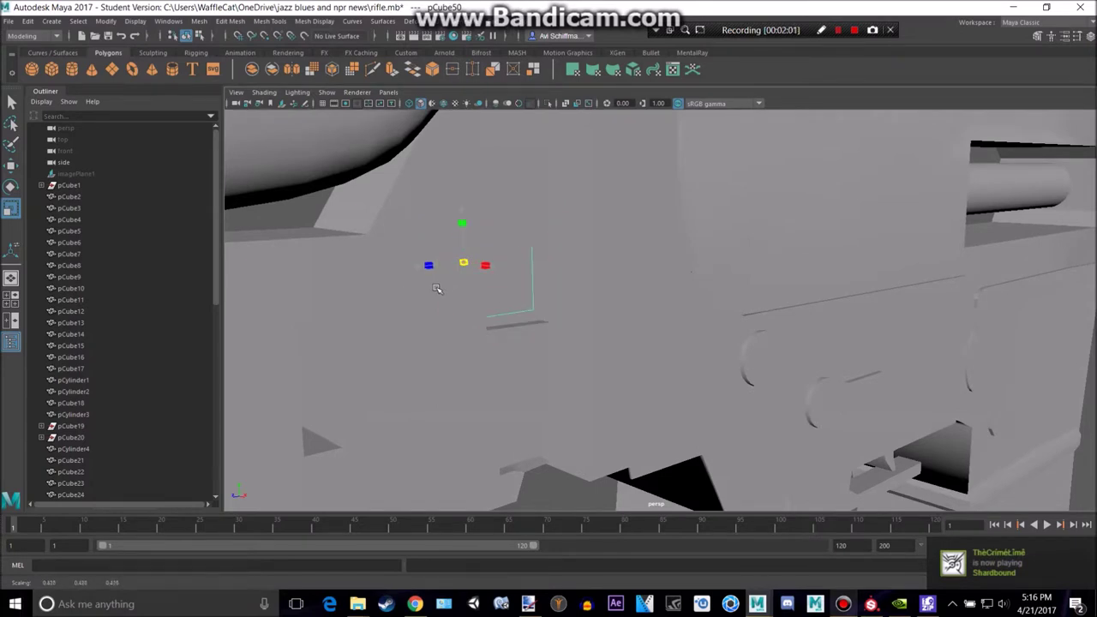
pyautogui.press('w')
pyautogui.moveTo(459, 210); pyautogui.dragTo(458, 233)
pyautogui.moveTo(429, 289); pyautogui.dragTo(438, 288)
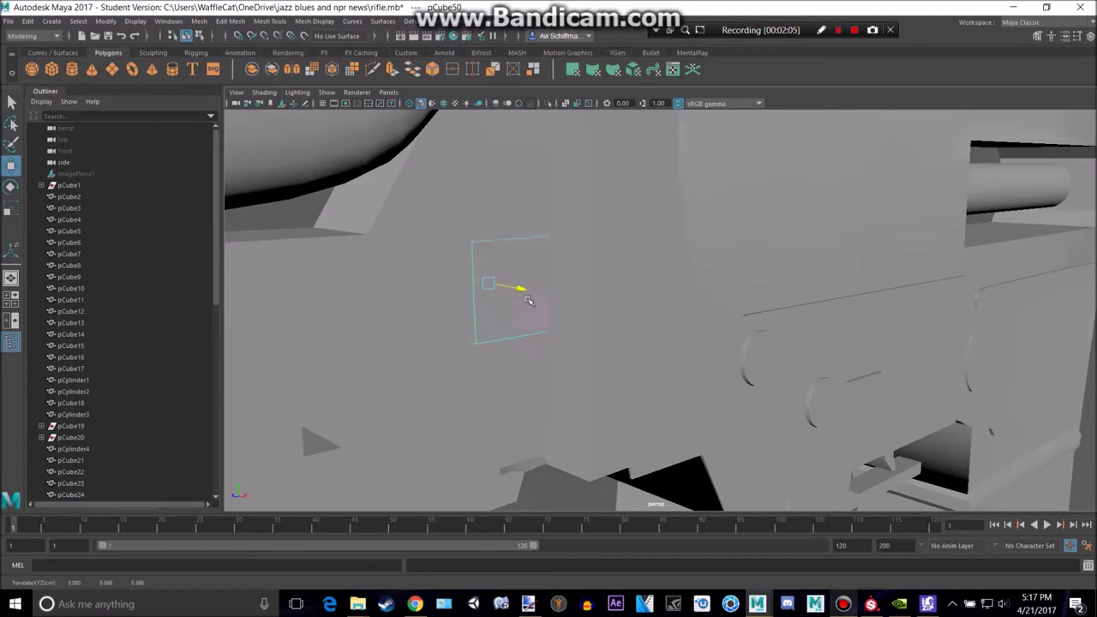
# Shrink the cube further and slide it along the connector to sit against the receiver's rear edge.
pyautogui.keyDown('alt'); pyautogui.moveTo(530, 306); pyautogui.dragTo(476, 329); pyautogui.keyUp('alt')
pyautogui.keyDown('alt'); pyautogui.moveTo(598, 266); pyautogui.dragTo(582, 344, button='middle'); pyautogui.keyUp('alt')
pyautogui.moveTo(532, 291); pyautogui.dragTo(487, 288)
pyautogui.moveTo(571, 295); pyautogui.dragTo(580, 298)
pyautogui.press('r')
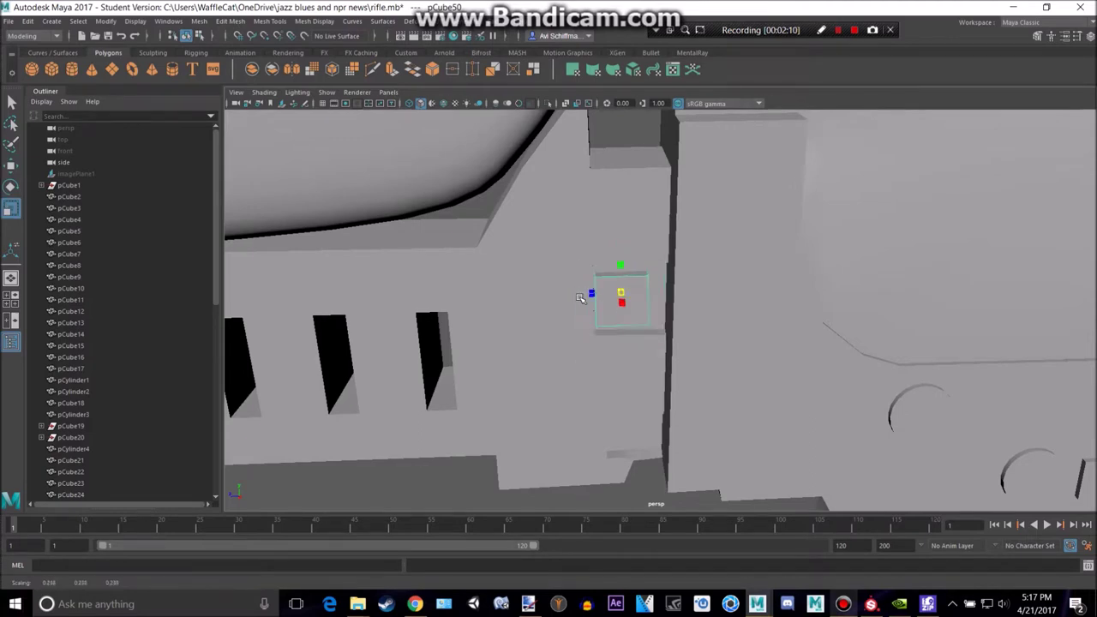
pyautogui.press('w')
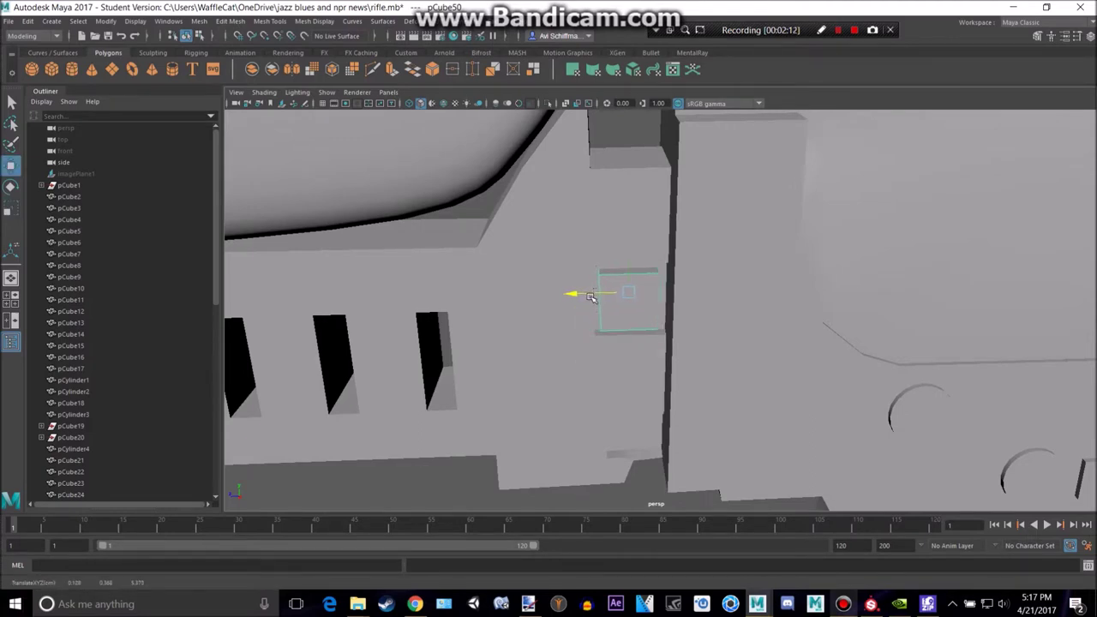
# Stretch the cube vertically, nudge its position, and adjust its length along the connector's front end.
pyautogui.press('r')
pyautogui.moveTo(630, 249); pyautogui.dragTo(639, 216)
pyautogui.keyDown('alt'); pyautogui.moveTo(639, 215); pyautogui.dragTo(691, 346, button='right'); pyautogui.keyUp('alt')
pyautogui.keyDown('alt'); pyautogui.moveTo(691, 346); pyautogui.dragTo(691, 321, button='middle'); pyautogui.keyUp('alt')
pyautogui.press('w')
pyautogui.moveTo(610, 284); pyautogui.dragTo(607, 277)
pyautogui.press('r')
pyautogui.moveTo(562, 320); pyautogui.dragTo(557, 319)
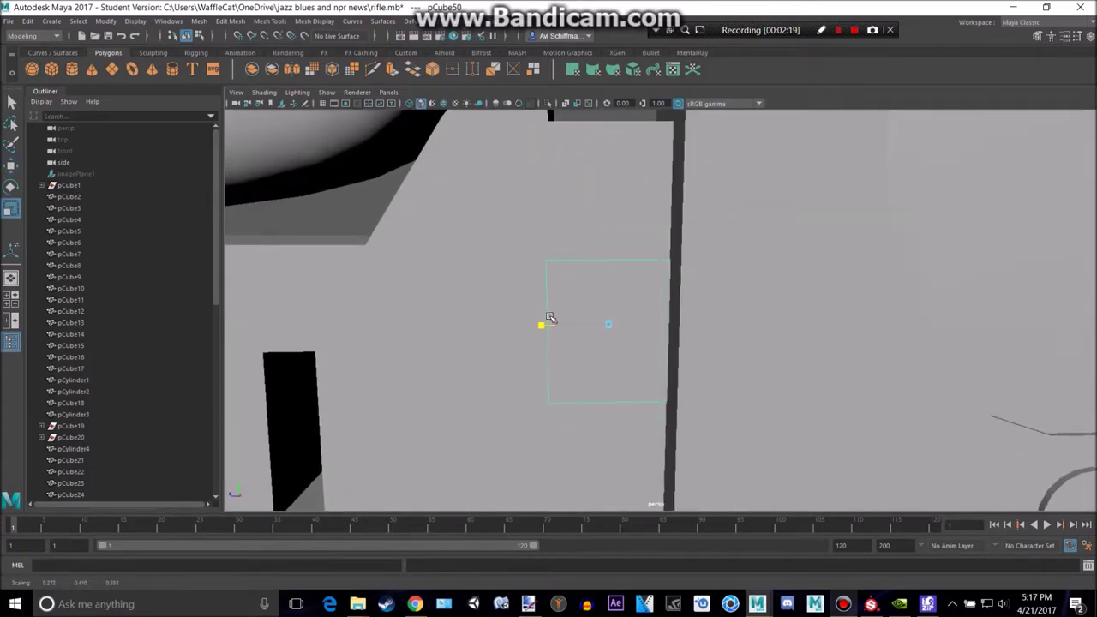
# Fine-tune the cube's length and placement in the side view so it spans the connector's front edge.
pyautogui.press('space')
pyautogui.press('space')
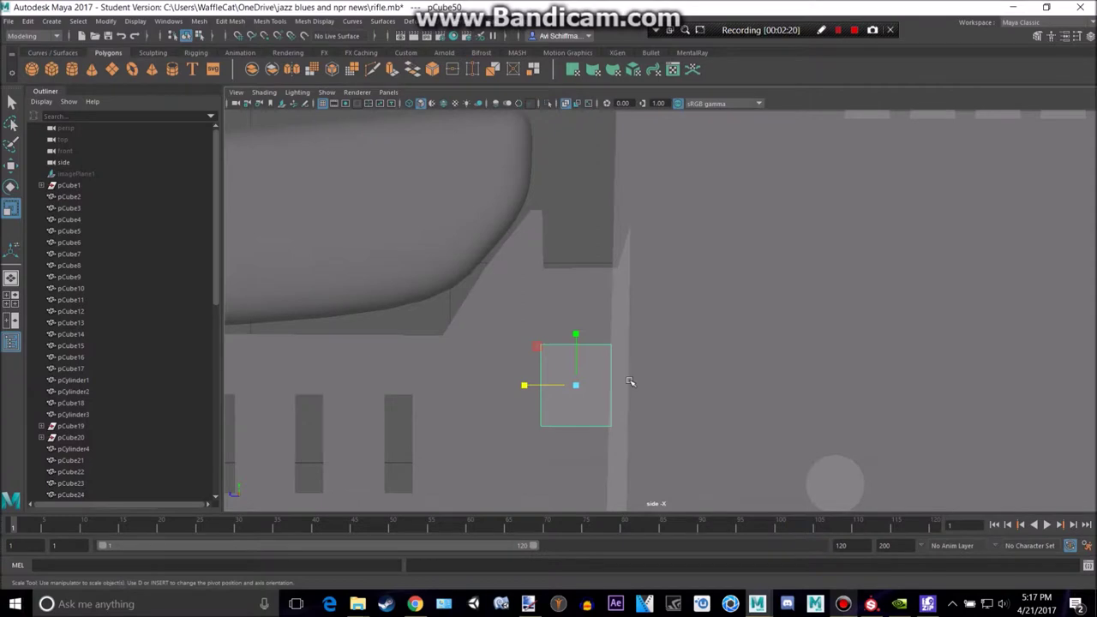
pyautogui.scroll(2, 630, 381)
pyautogui.keyDown('alt'); pyautogui.moveTo(630, 412); pyautogui.dragTo(644, 324, button='middle'); pyautogui.keyUp('alt')
pyautogui.press('w')
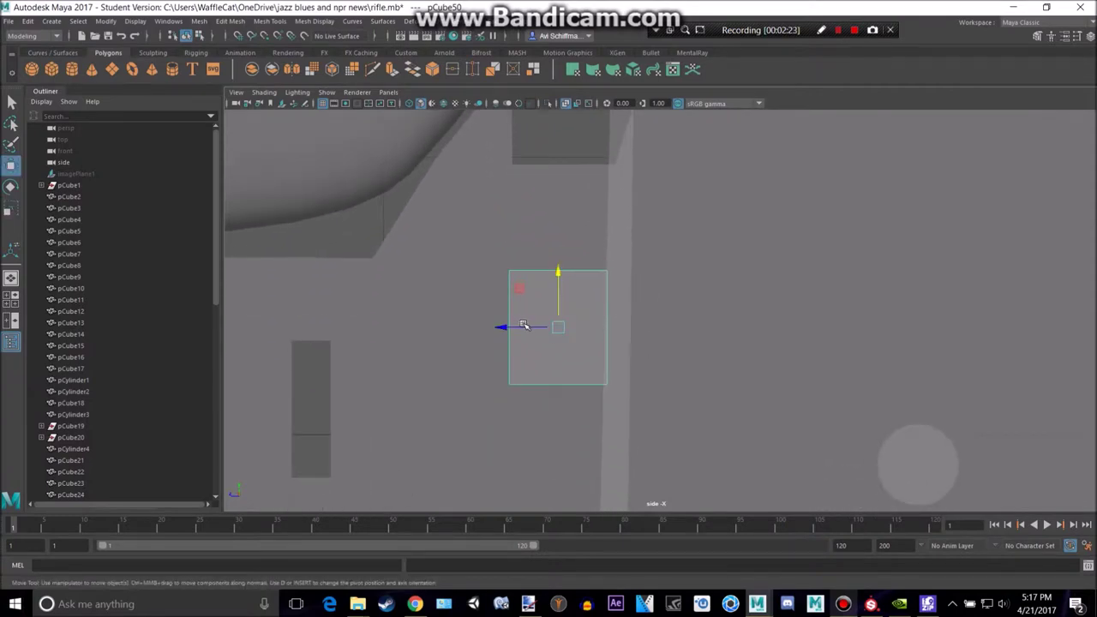
pyautogui.press('r')
pyautogui.moveTo(506, 328); pyautogui.dragTo(513, 329)
pyautogui.press('w')
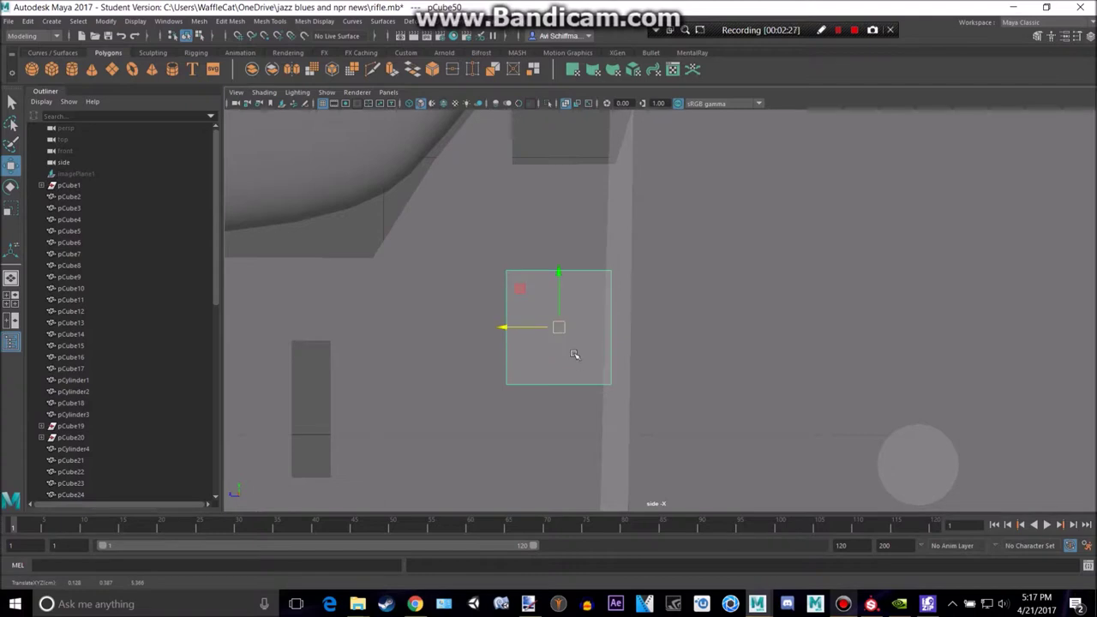
# Duplicate the cube and move the copy straight down below the original in the side view.
pyautogui.press('space')
pyautogui.press('space')
pyautogui.press('space')
pyautogui.press('space')
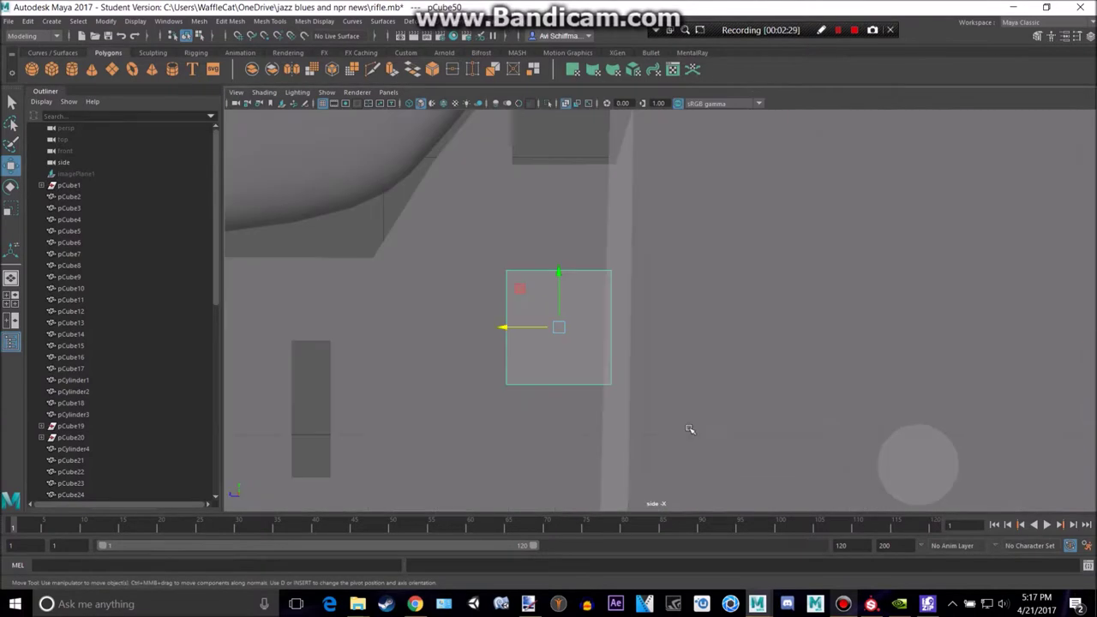
pyautogui.scroll(-5, 658, 406)
pyautogui.scroll(4, 654, 404)
pyautogui.hotkey('ctrl', 'd')
pyautogui.moveTo(600, 268); pyautogui.dragTo(601, 344)
# Lower the duplicate cube in the perspective view to the connector's bottom front corner.
pyautogui.press('space')
pyautogui.press('space')
pyautogui.keyDown('alt'); pyautogui.moveTo(682, 252); pyautogui.dragTo(655, 384); pyautogui.keyUp('alt')
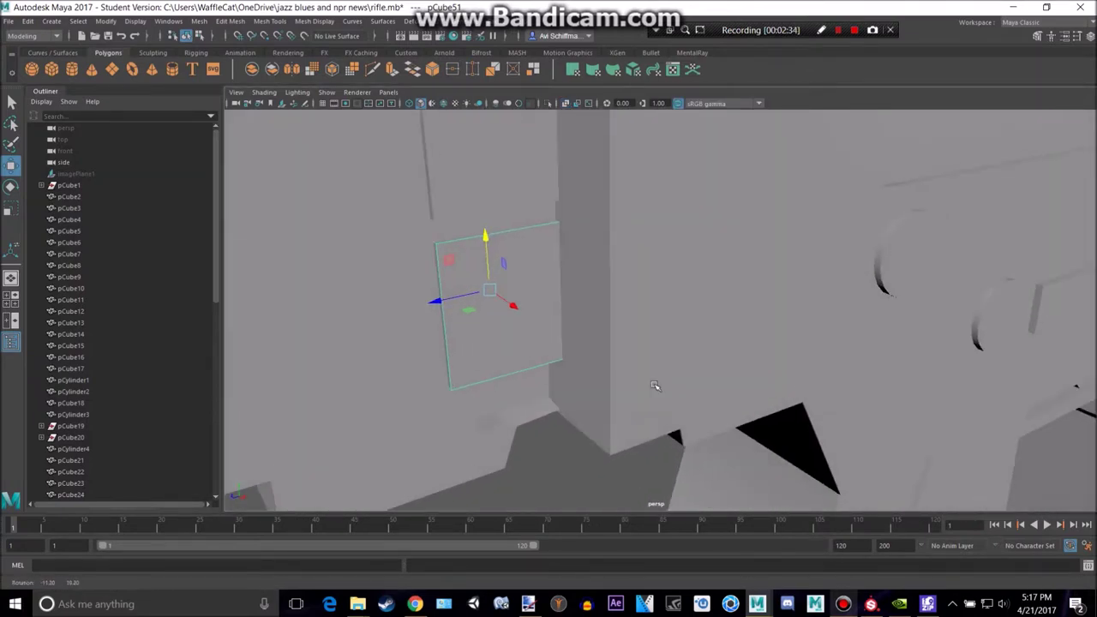
pyautogui.moveTo(486, 244); pyautogui.dragTo(598, 345)
pyautogui.keyDown('alt'); pyautogui.moveTo(597, 345); pyautogui.dragTo(541, 367, button='right'); pyautogui.keyUp('alt')
pyautogui.keyDown('alt'); pyautogui.moveTo(541, 368); pyautogui.dragTo(598, 342, button='middle'); pyautogui.keyUp('alt')
pyautogui.keyDown('alt'); pyautogui.moveTo(522, 424); pyautogui.dragTo(598, 326); pyautogui.keyUp('alt')
pyautogui.keyDown('alt'); pyautogui.moveTo(598, 327); pyautogui.dragTo(560, 232, button='middle'); pyautogui.keyUp('alt')
pyautogui.moveTo(512, 334); pyautogui.dragTo(512, 404)
pyautogui.keyDown('alt'); pyautogui.moveTo(512, 403); pyautogui.dragTo(552, 260); pyautogui.keyUp('alt')
# Scale the duplicate cube down and fine-tune its height at the connector's lower front corner.
pyautogui.press('r')
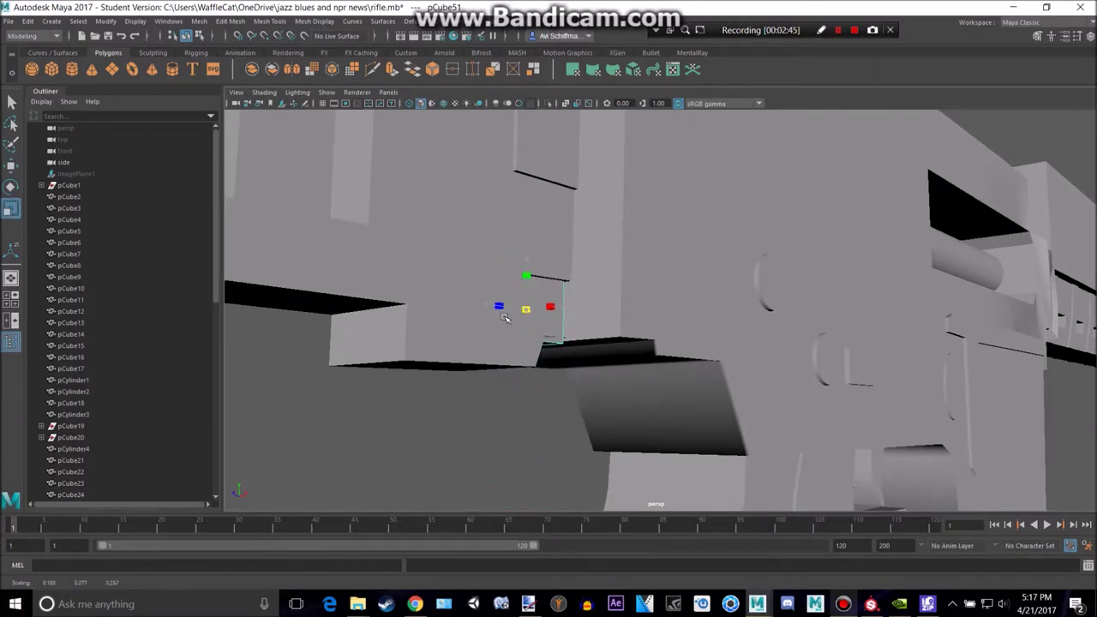
pyautogui.keyDown('alt'); pyautogui.moveTo(525, 318); pyautogui.dragTo(605, 338); pyautogui.keyUp('alt')
pyautogui.scroll(5, 605, 337)
pyautogui.press('w')
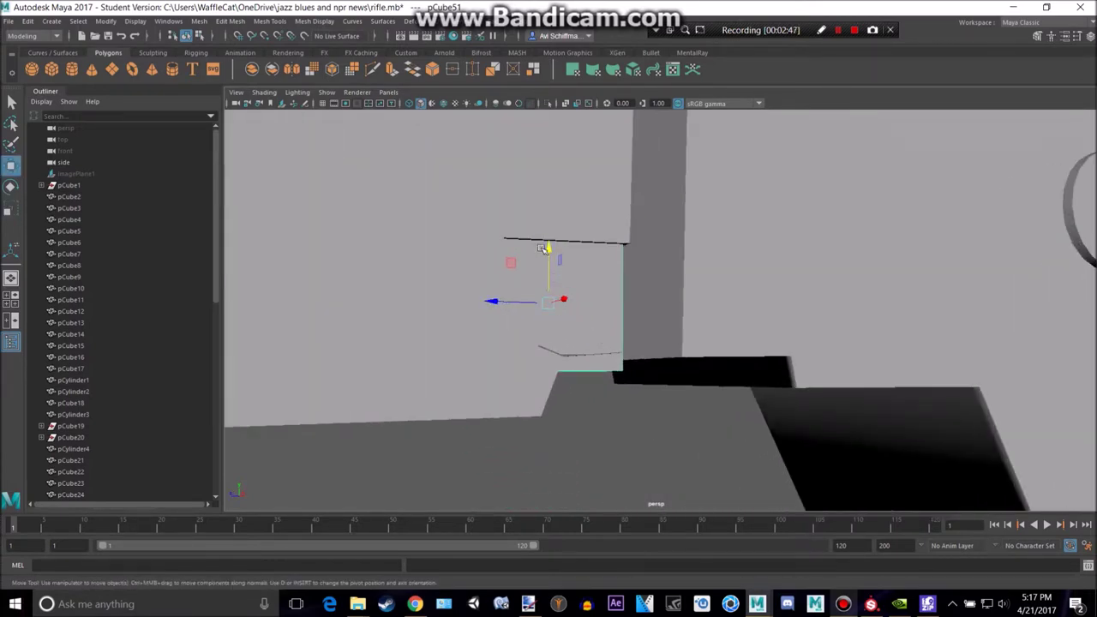
pyautogui.moveTo(549, 234); pyautogui.dragTo(578, 327)
pyautogui.hotkey('ctrl', 'z')
pyautogui.moveTo(555, 246)
pyautogui.mouseDown()
pyautogui.moveTo(556, 231)
pyautogui.moveTo(529, 245)
pyautogui.moveTo(551, 246)
pyautogui.mouseUp()
pyautogui.scroll(3, 566, 240)
pyautogui.keyDown('alt'); pyautogui.moveTo(567, 239); pyautogui.dragTo(588, 391, button='middle'); pyautogui.keyUp('alt')
pyautogui.keyDown('alt'); pyautogui.moveTo(588, 392); pyautogui.dragTo(614, 394); pyautogui.keyUp('alt')
pyautogui.keyDown('alt'); pyautogui.moveTo(529, 354); pyautogui.dragTo(593, 283); pyautogui.keyUp('alt')
pyautogui.press('f')
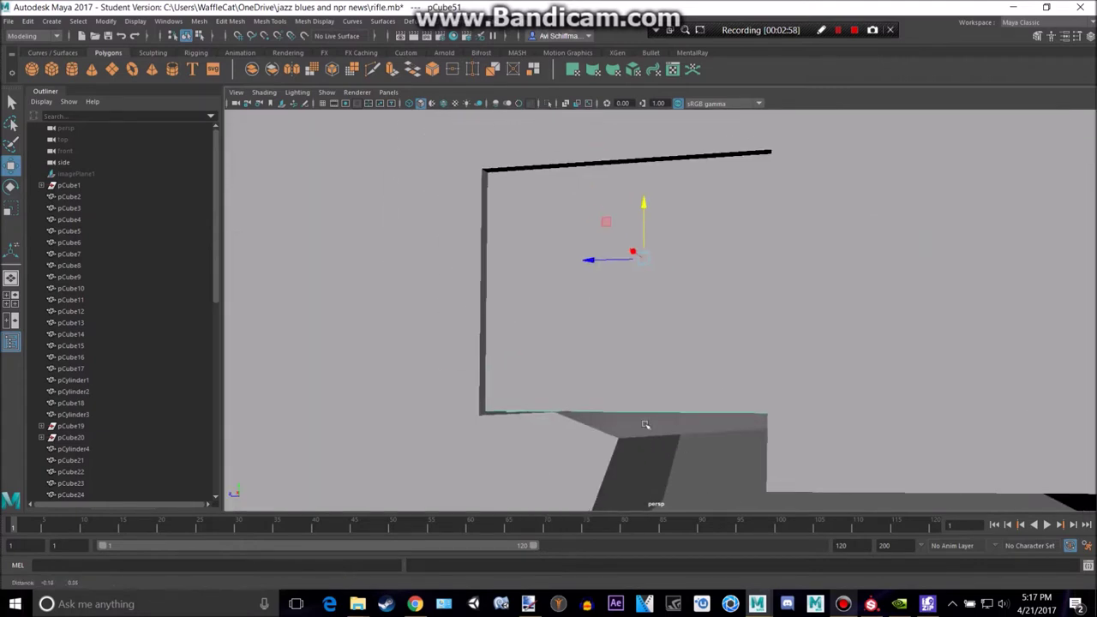
# Try to cut the duplicate cube out of the connector's lower front corner with a Boolean Difference.
pyautogui.click(200, 21)
pyautogui.moveTo(248, 48)
pyautogui.click(343, 63)
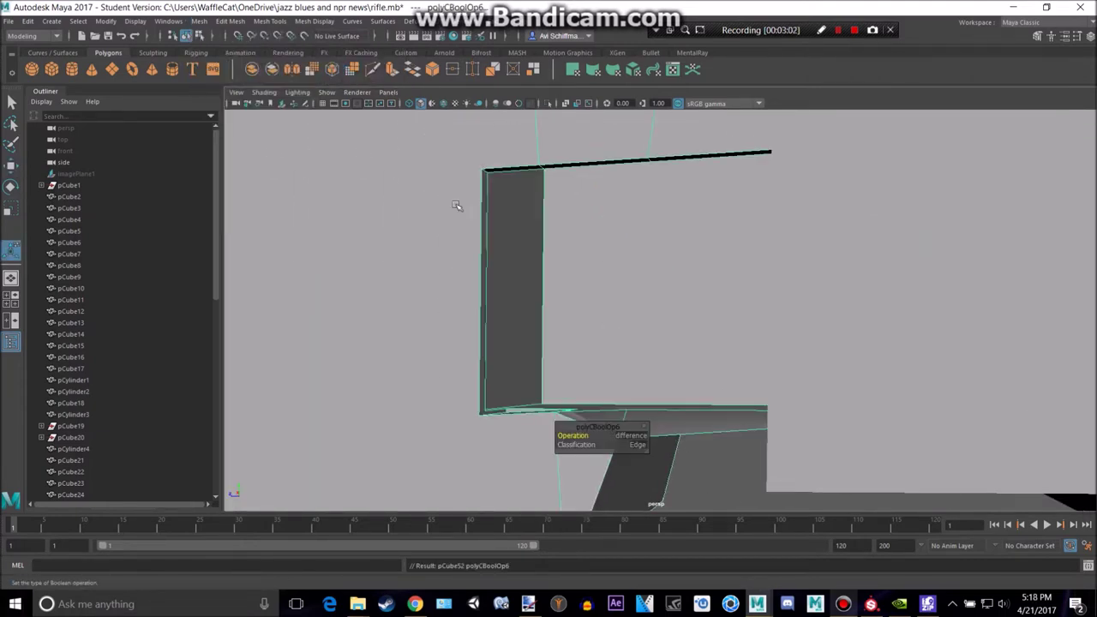
pyautogui.scroll(-5, 608, 382)
pyautogui.click(695, 419)
pyautogui.keyDown('alt'); pyautogui.moveTo(695, 419); pyautogui.dragTo(642, 379); pyautogui.keyUp('alt')
pyautogui.click(590, 301)
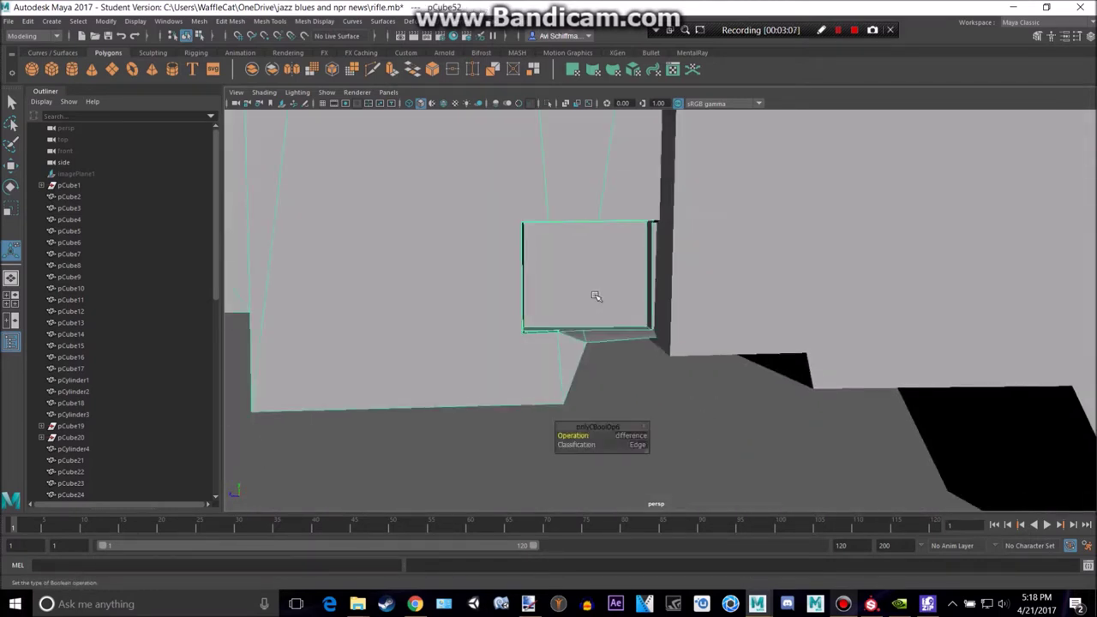
pyautogui.moveTo(593, 264); pyautogui.dragTo(595, 280, button='right')
# Undo the Boolean Difference to restore the duplicate cube.
pyautogui.hotkey('ctrl', 'z')
pyautogui.hotkey('ctrl', 'z')
pyautogui.hotkey('ctrl', 'z')
pyautogui.hotkey('ctrl', 'z')
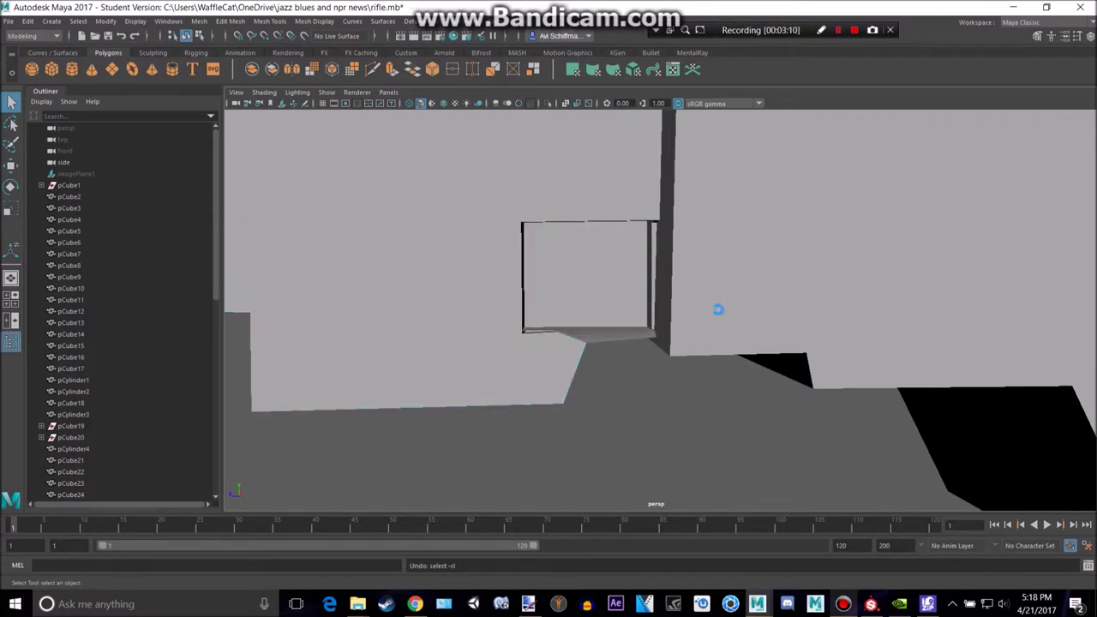
pyautogui.hotkey('ctrl', 'z')
# Scale the lower cube sideways through the connector's full thickness, and select the connector followed by the cube.
pyautogui.keyDown('alt'); pyautogui.moveTo(719, 306); pyautogui.dragTo(771, 276); pyautogui.keyUp('alt')
pyautogui.click(460, 338)
pyautogui.press('w')
pyautogui.press('r')
pyautogui.moveTo(460, 321); pyautogui.dragTo(674, 252)
pyautogui.click(352, 427)
pyautogui.keyDown('shift'); pyautogui.click(551, 309); pyautogui.keyUp('shift')
pyautogui.scroll(-4, 382, 302)
pyautogui.keyDown('alt'); pyautogui.moveTo(383, 302); pyautogui.dragTo(360, 304); pyautogui.keyUp('alt')
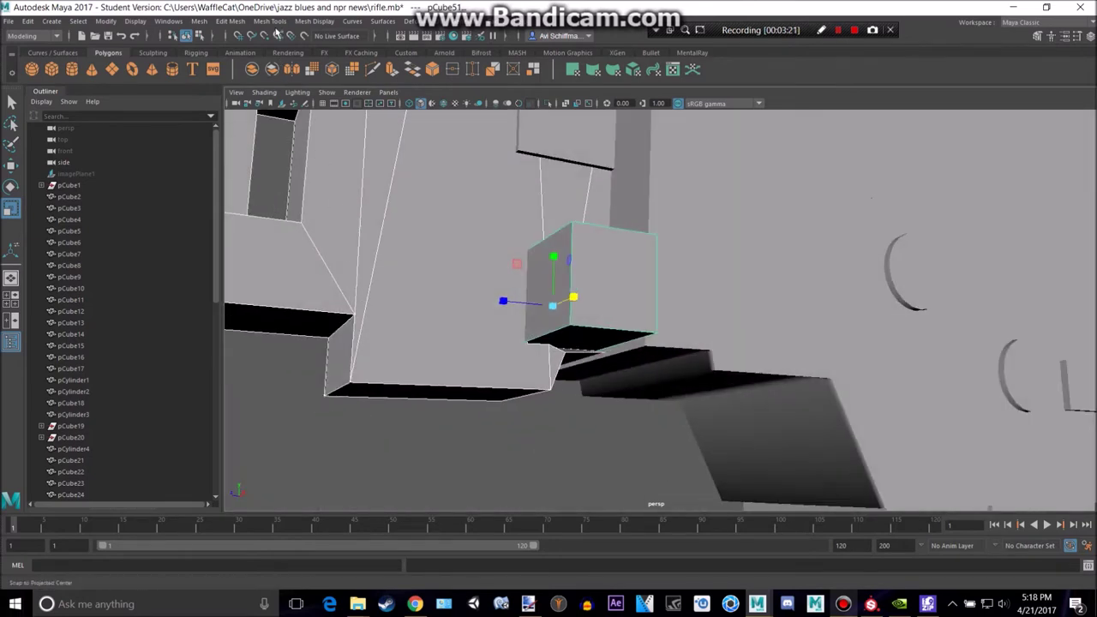
# Try subtracting the thickened cube from the connector with a Boolean Difference, inspect the cut, and undo it.
pyautogui.click(201, 20)
pyautogui.moveTo(254, 50)
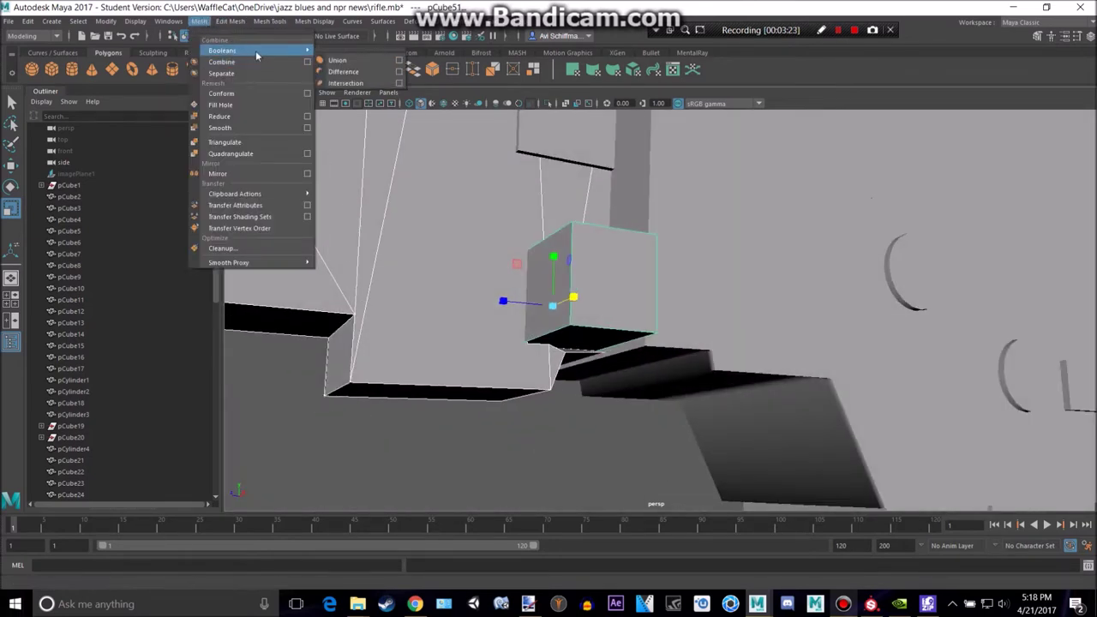
pyautogui.click(341, 72)
pyautogui.click(526, 464)
pyautogui.keyDown('alt'); pyautogui.moveTo(525, 464); pyautogui.dragTo(500, 319); pyautogui.keyUp('alt')
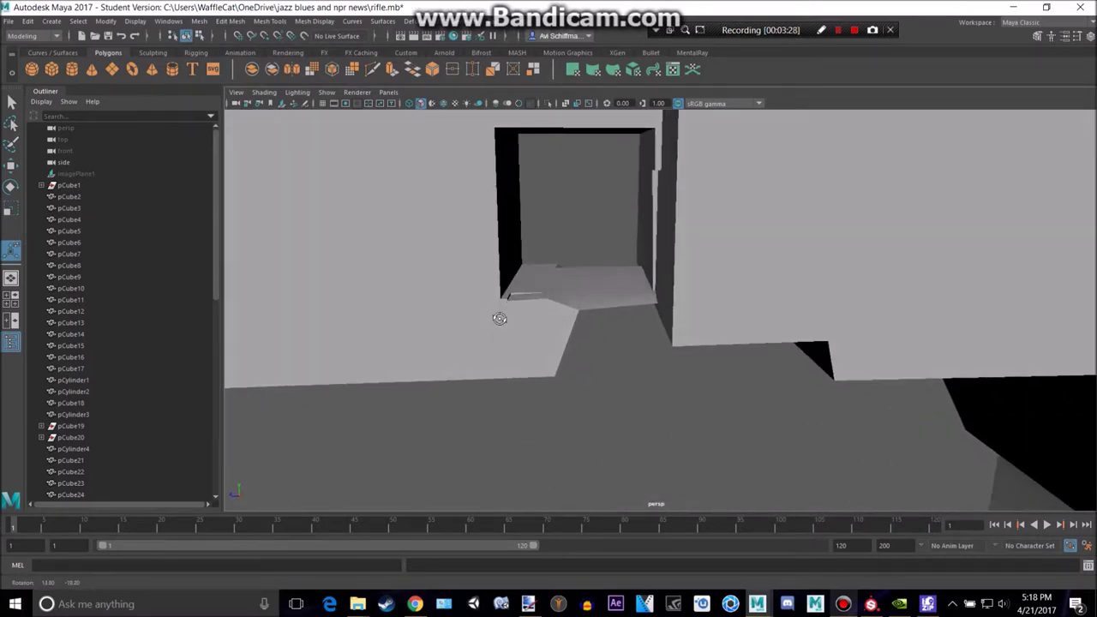
pyautogui.click(527, 312)
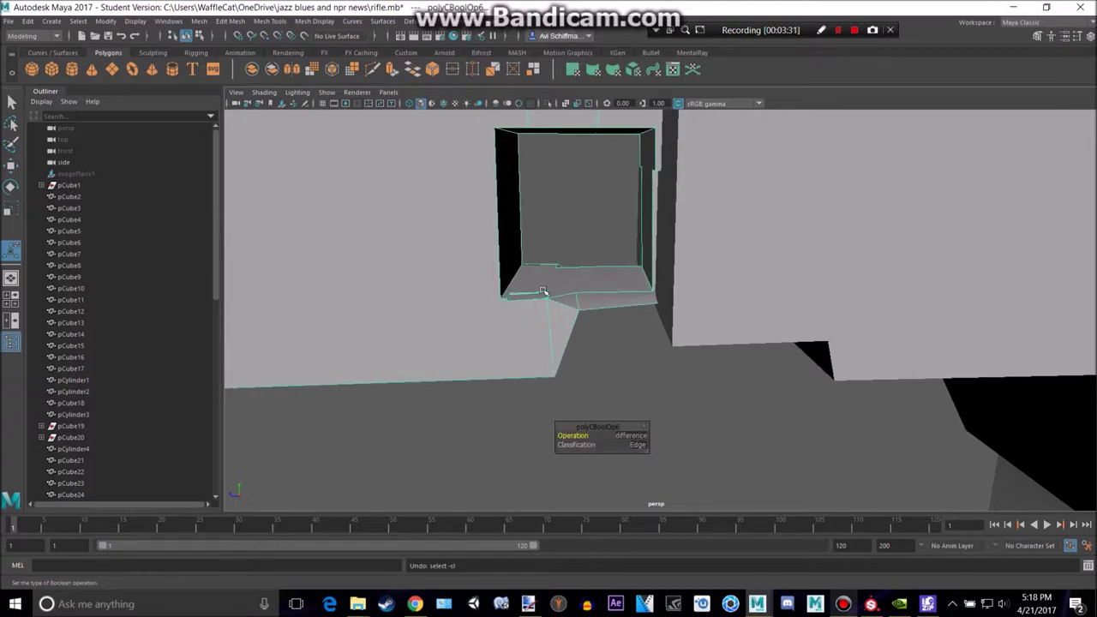
pyautogui.hotkey('ctrl', 'z')
# Lengthen the lower cube slightly and shift it toward the receiver so it overlaps the connector's front edge.
pyautogui.click(591, 241)
pyautogui.press('e')
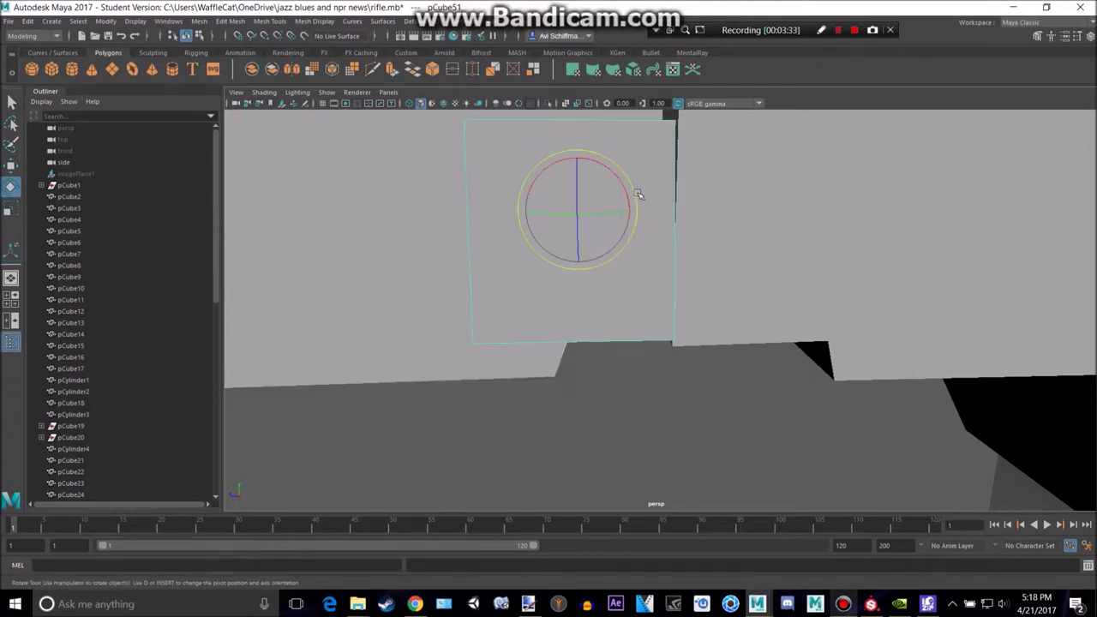
pyautogui.press('w')
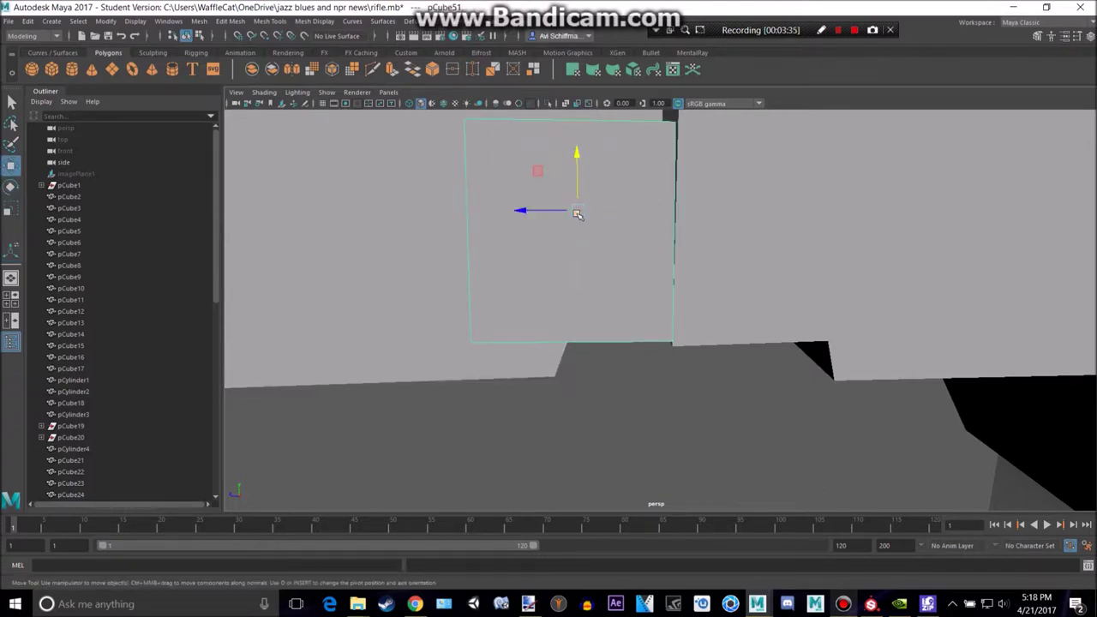
pyautogui.press('r')
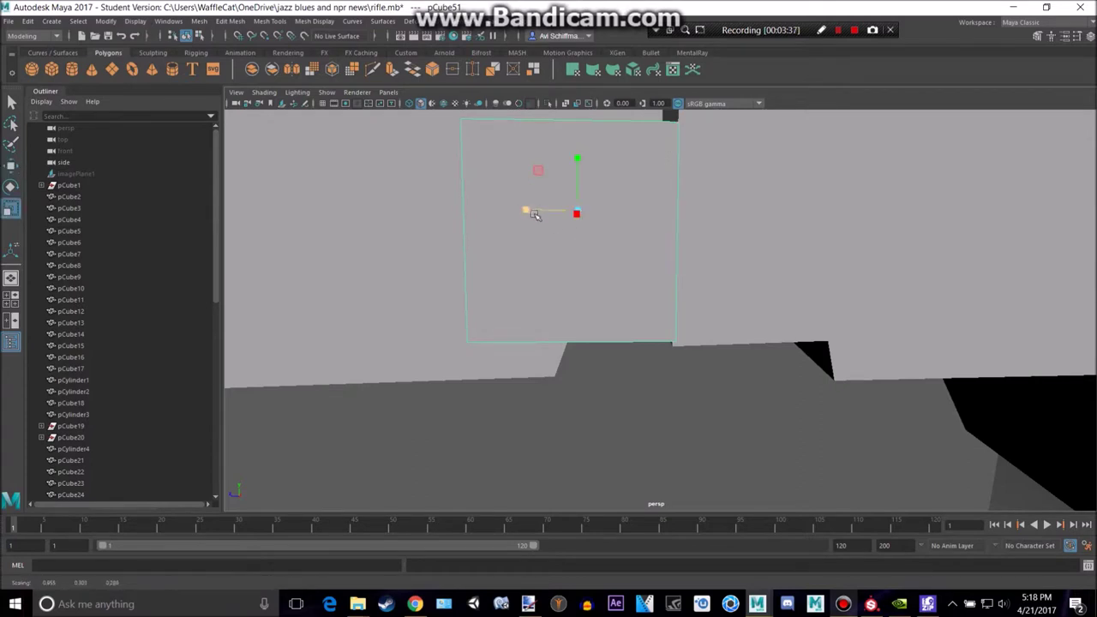
pyautogui.press('w')
pyautogui.moveTo(538, 212); pyautogui.dragTo(540, 212)
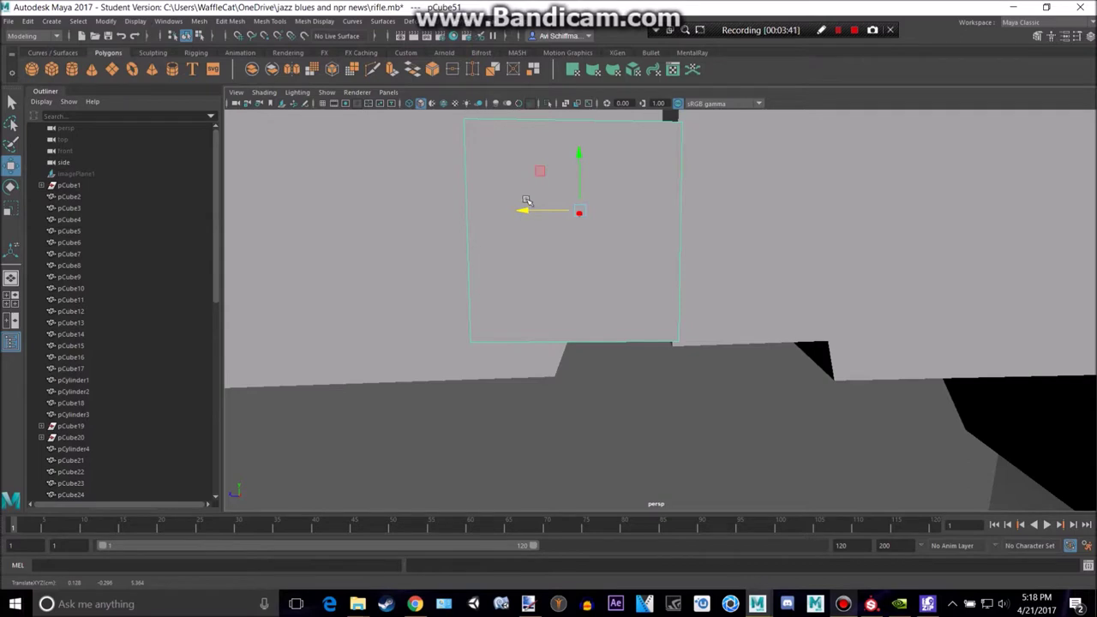
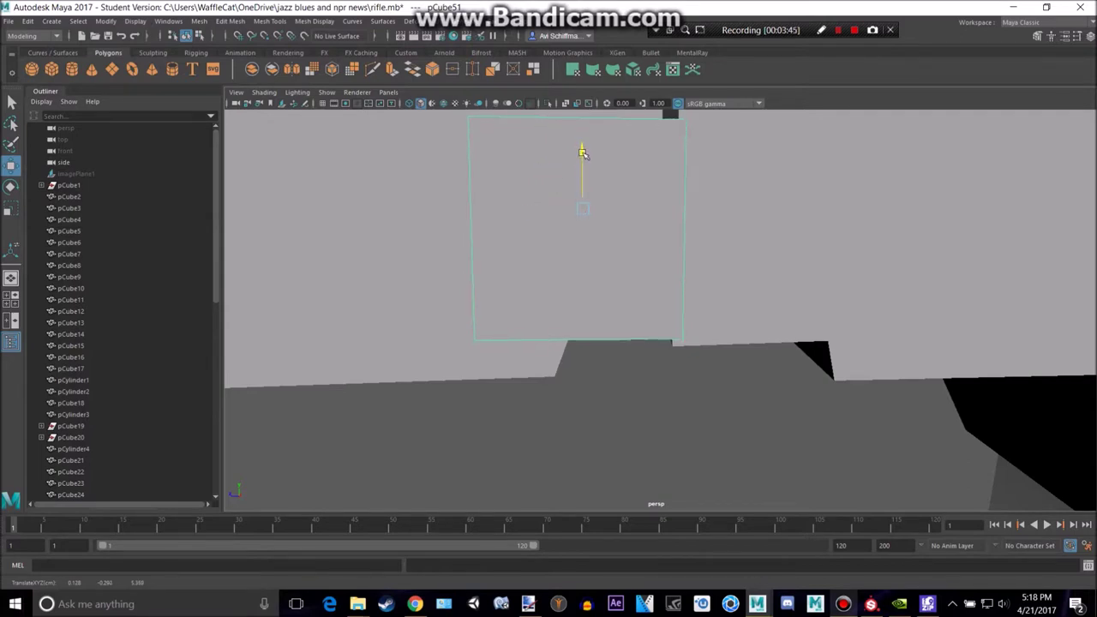
# Subtract the adjusted lower cube from the connector with a Boolean Difference to open a notch beside the receiver.
pyautogui.click(410, 167)
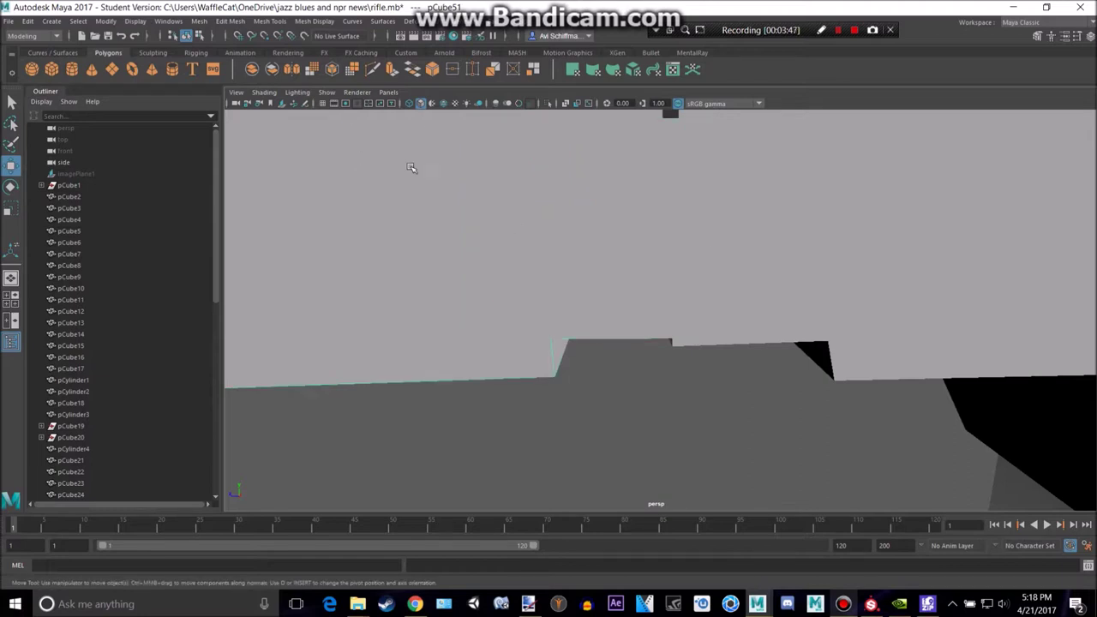
pyautogui.click(196, 23)
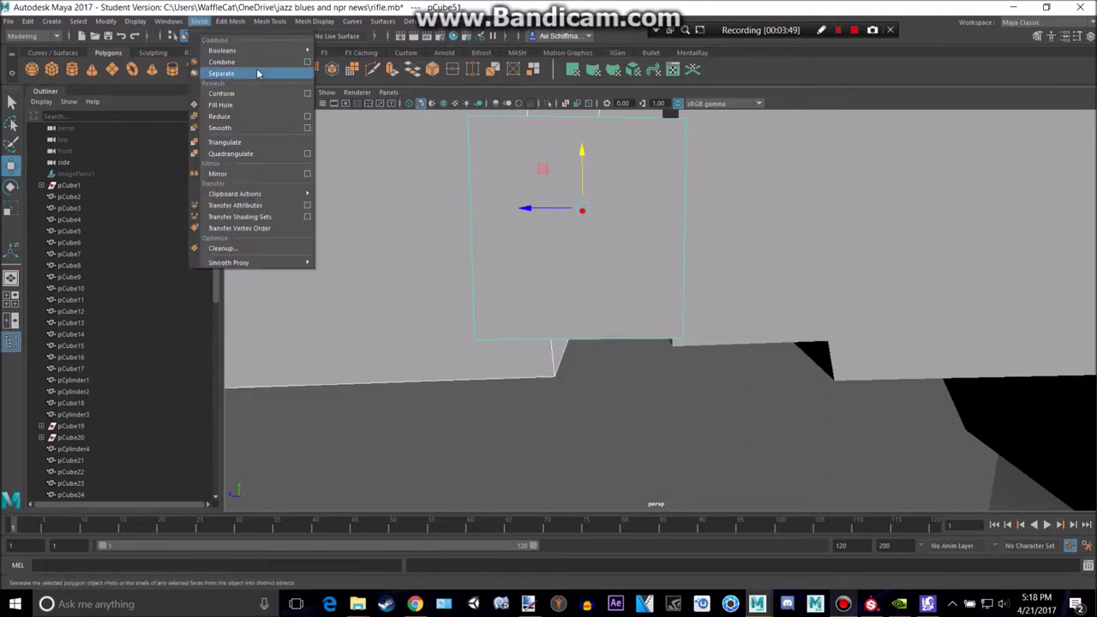
pyautogui.moveTo(272, 49)
pyautogui.click(336, 73)
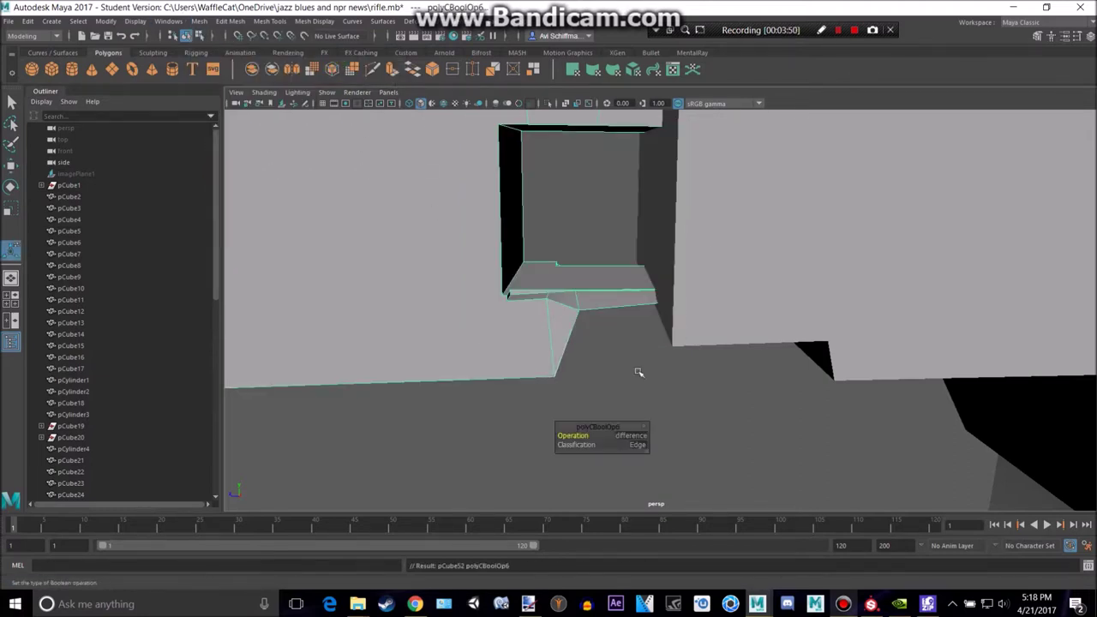
# Inspect the connector's new notch and compare it with the reference rifle image in the browser.
pyautogui.keyDown('alt'); pyautogui.moveTo(629, 392); pyautogui.dragTo(525, 239); pyautogui.keyUp('alt')
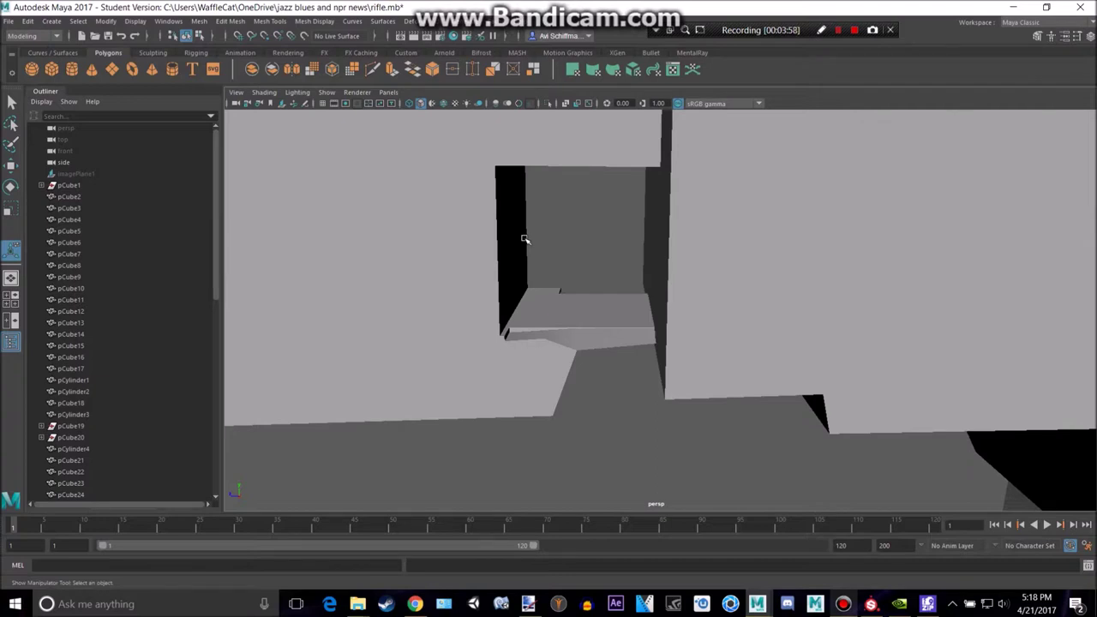
pyautogui.keyDown('alt'); pyautogui.moveTo(525, 239); pyautogui.dragTo(573, 234); pyautogui.keyUp('alt')
pyautogui.scroll(2, 572, 235)
pyautogui.hotkey('alt', 'Tab')
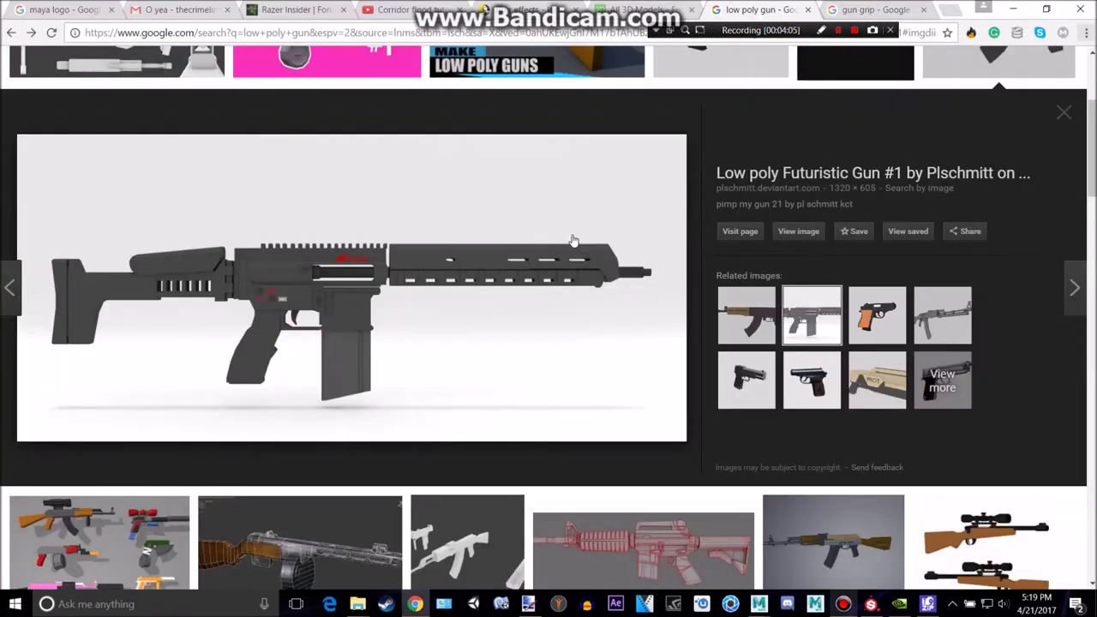
# Compare the stock joint with the reference rifle image and turn off smooth preview on the cheek rest.
pyautogui.hotkey('alt', 'Tab')
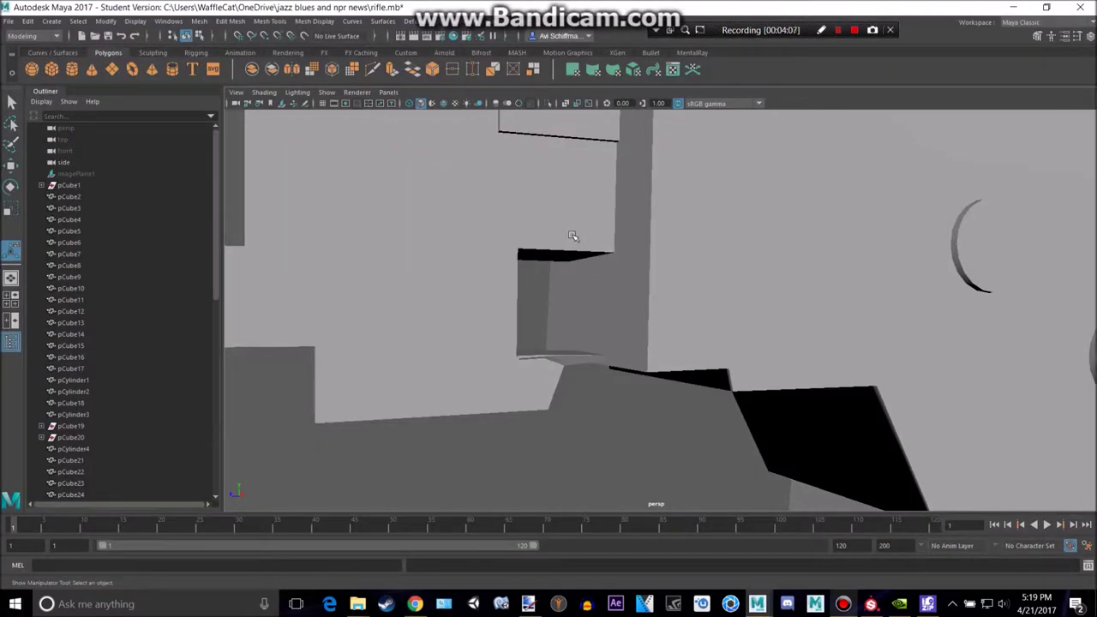
pyautogui.scroll(-8, 595, 303)
pyautogui.scroll(3, 557, 278)
pyautogui.hotkey('alt', 'Tab')
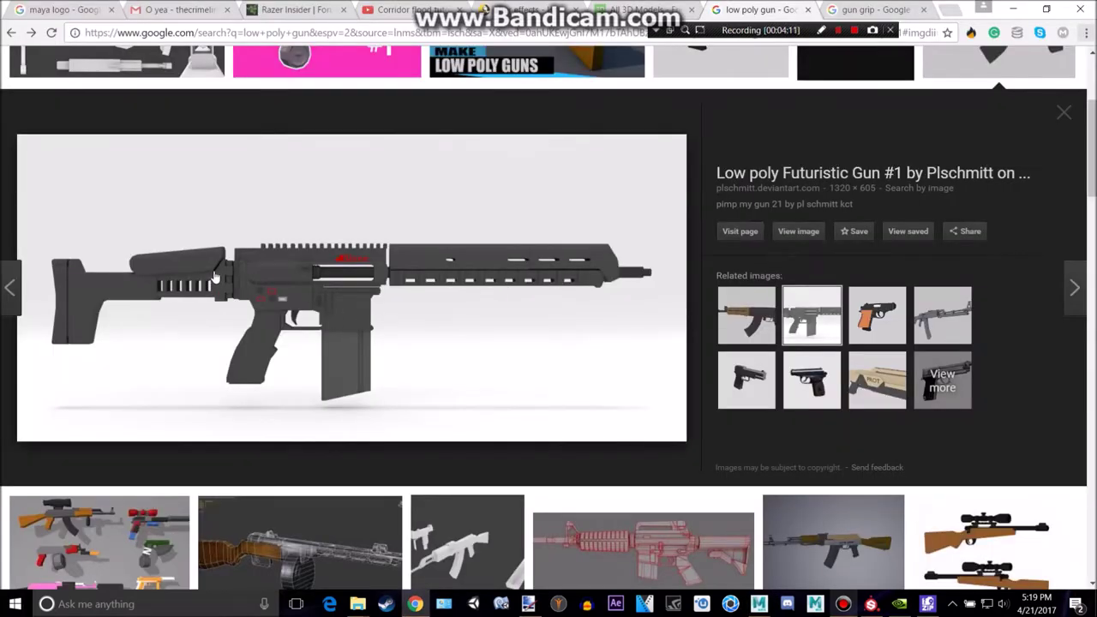
pyautogui.hotkey('alt', 'Tab')
pyautogui.keyDown('alt'); pyautogui.moveTo(520, 201); pyautogui.dragTo(518, 283, button='middle'); pyautogui.keyUp('alt')
pyautogui.click(506, 218)
pyautogui.press('1')
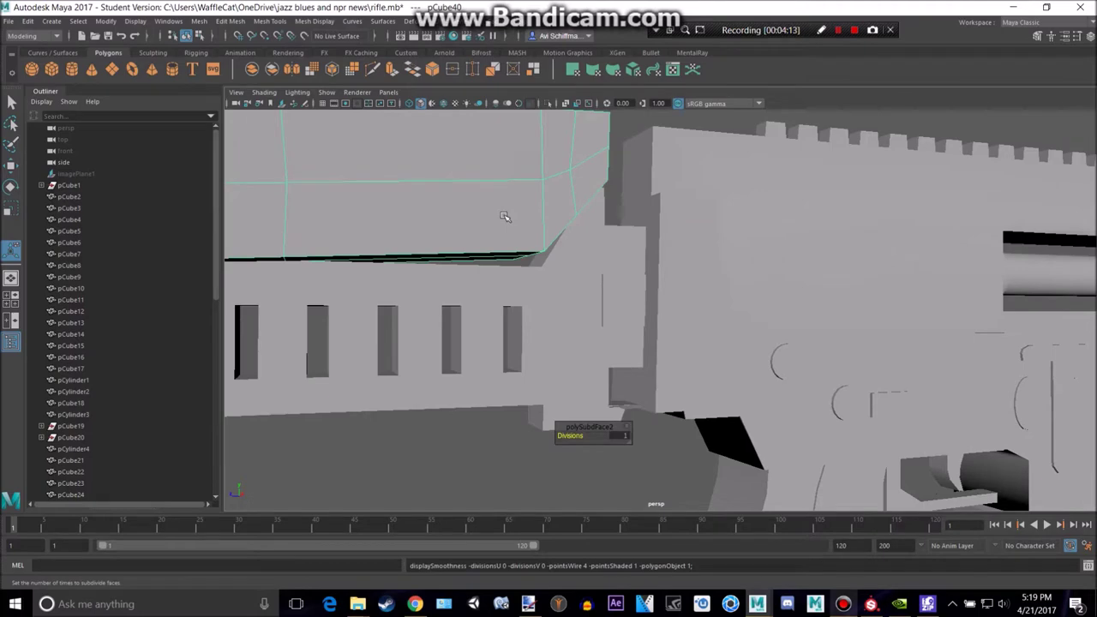
# Tilt the unsmoothed cheek rest slightly, about 1.6 degrees around the X axis, to adjust its slope above the connector.
pyautogui.scroll(-4, 551, 223)
pyautogui.keyDown('alt'); pyautogui.moveTo(565, 208); pyautogui.dragTo(555, 219); pyautogui.keyUp('alt')
pyautogui.scroll(5, 557, 219)
pyautogui.keyDown('alt'); pyautogui.moveTo(575, 225); pyautogui.dragTo(683, 259, button='middle'); pyautogui.keyUp('alt')
pyautogui.press('e')
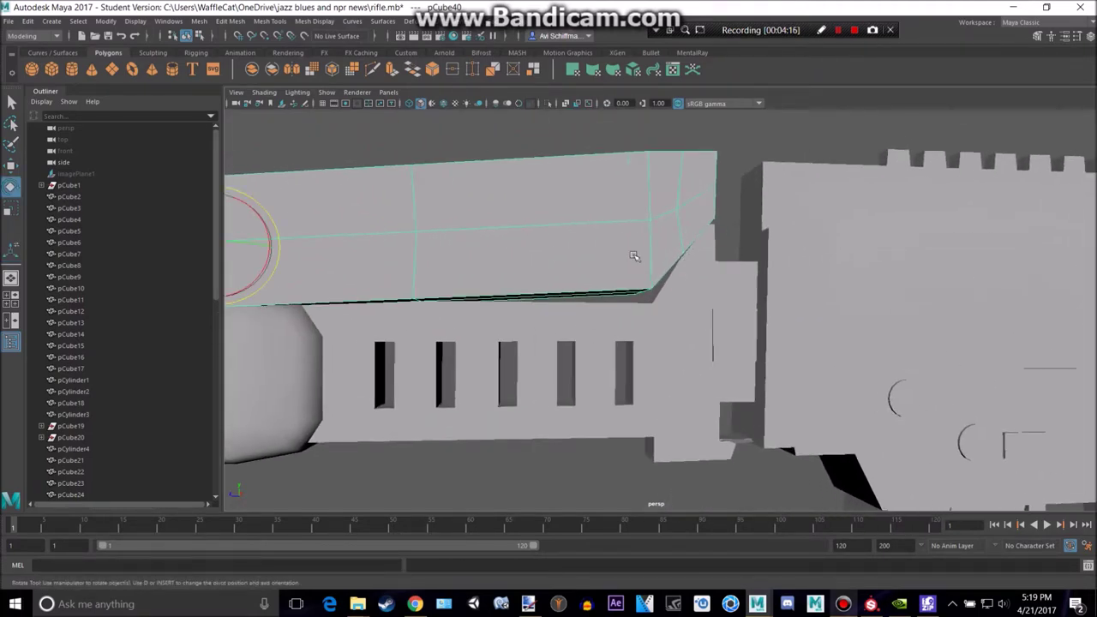
pyautogui.scroll(-1, 382, 257)
pyautogui.keyDown('alt'); pyautogui.moveTo(340, 245); pyautogui.dragTo(311, 265); pyautogui.keyUp('alt')
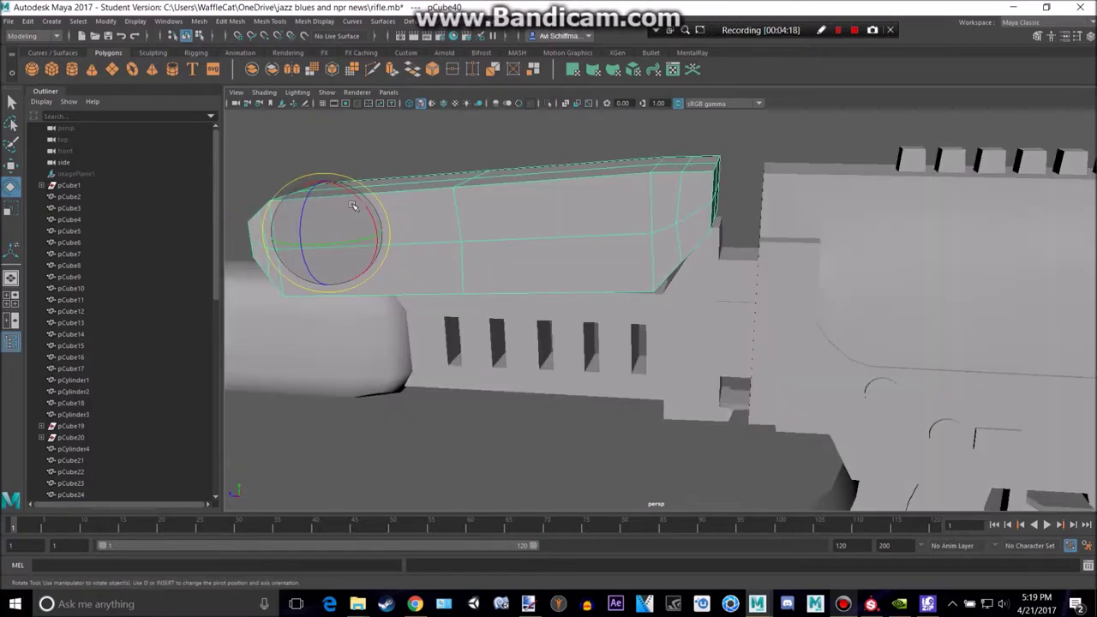
pyautogui.moveTo(363, 208); pyautogui.dragTo(419, 176)
pyautogui.keyDown('alt'); pyautogui.moveTo(344, 252); pyautogui.dragTo(392, 234); pyautogui.keyUp('alt')
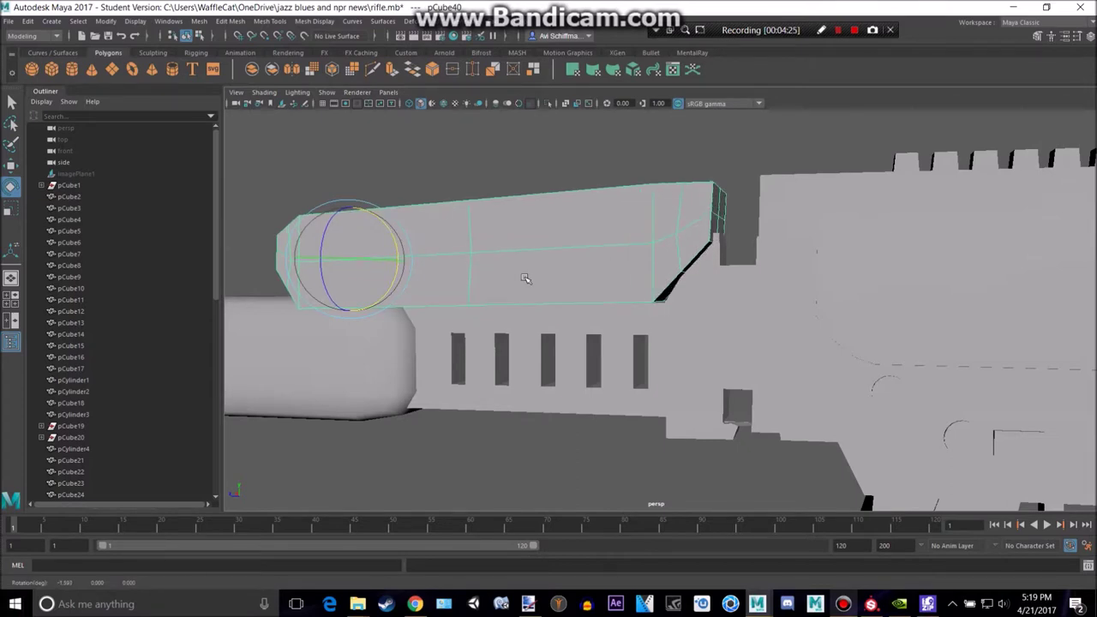
# Shift the cheek rest slightly forward along the stock toward the receiver.
pyautogui.scroll(3, 524, 278)
pyautogui.keyDown('alt'); pyautogui.moveTo(524, 277); pyautogui.dragTo(555, 279); pyautogui.keyUp('alt')
pyautogui.scroll(-1, 310, 274)
pyautogui.press('w')
pyautogui.scroll(-2, 293, 275)
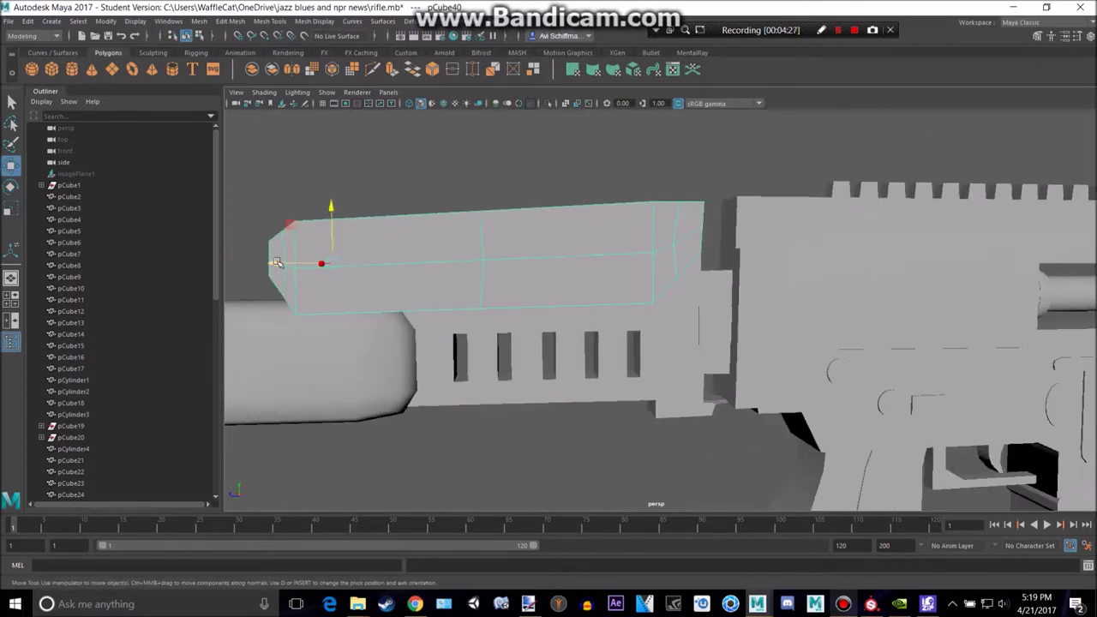
pyautogui.moveTo(277, 262); pyautogui.dragTo(281, 263)
pyautogui.keyDown('alt'); pyautogui.moveTo(593, 235); pyautogui.dragTo(628, 228); pyautogui.keyUp('alt')
# Raise the connector, buttstock and cheek rest together slightly relative to the receiver.
pyautogui.click(643, 359)
pyautogui.scroll(-4, 401, 352)
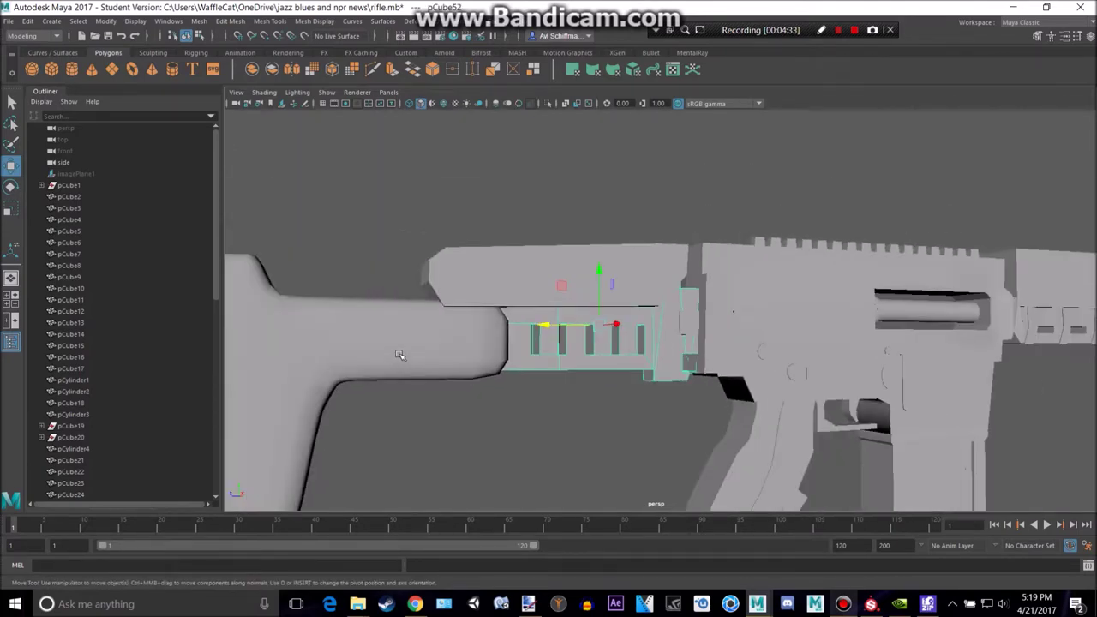
pyautogui.scroll(-4, 401, 353)
pyautogui.scroll(3, 437, 334)
pyautogui.click(443, 333)
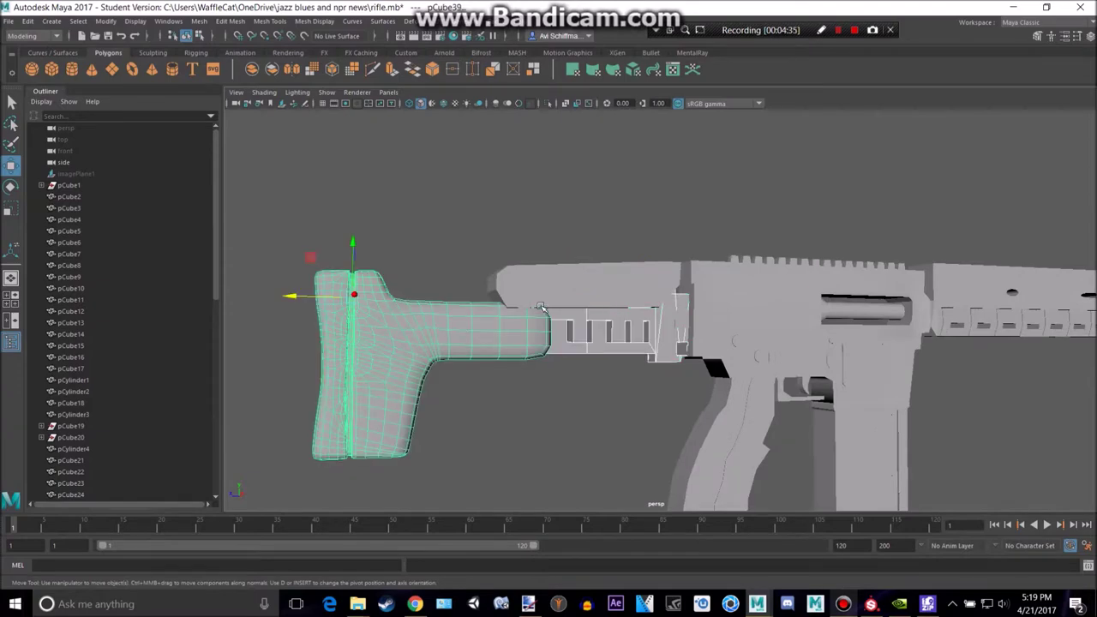
pyautogui.scroll(4, 541, 307)
pyautogui.click(518, 251)
pyautogui.scroll(-3, 518, 251)
pyautogui.moveTo(461, 228); pyautogui.dragTo(467, 212)
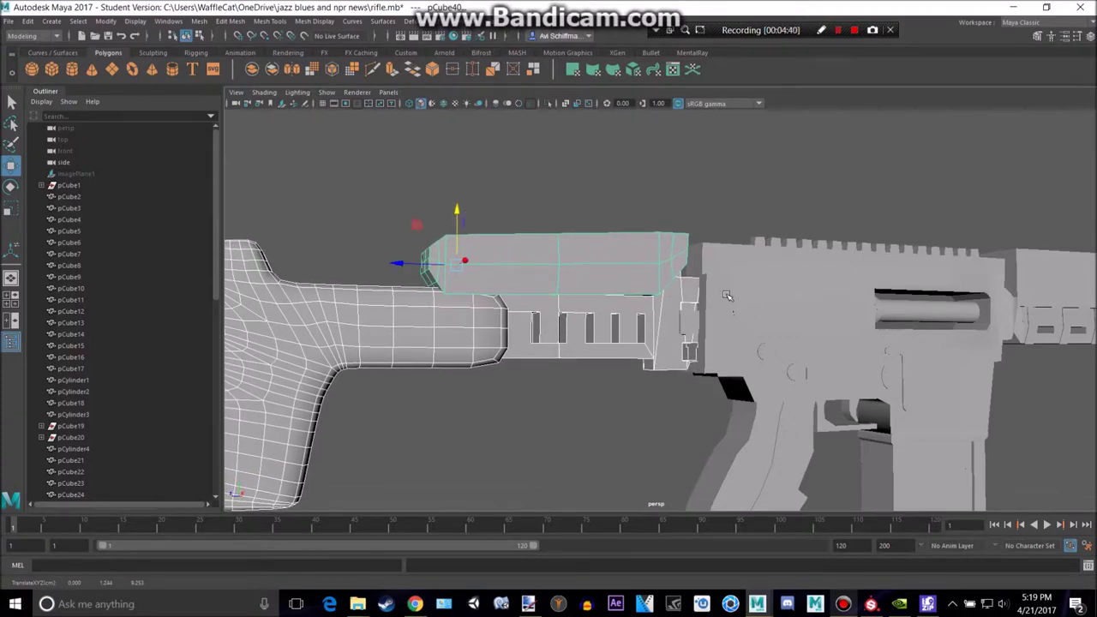
# Raise the remaining cutter cube along the connector's front edge, above the existing lower notch.
pyautogui.scroll(3, 659, 272)
pyautogui.click(606, 293)
pyautogui.moveTo(602, 240); pyautogui.dragTo(604, 216)
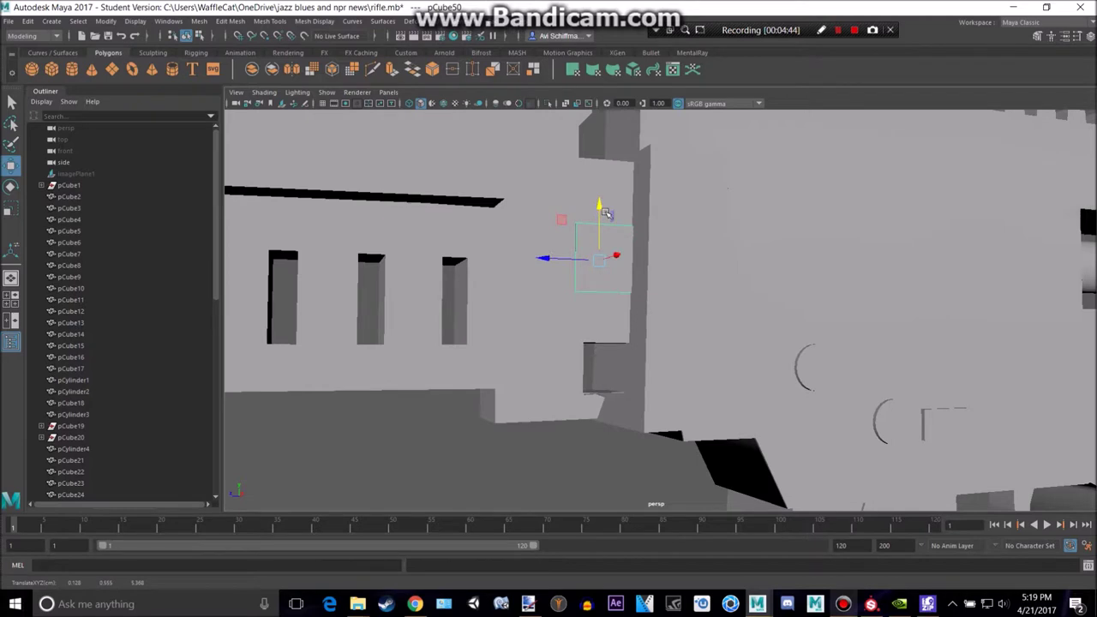
# Try subtracting the raised cutter cube from the connector with a Boolean Difference, and undo it.
pyautogui.press('r')
pyautogui.keyDown('alt'); pyautogui.moveTo(635, 353); pyautogui.dragTo(605, 382); pyautogui.keyUp('alt')
pyautogui.scroll(3, 611, 375)
pyautogui.scroll(2, 611, 376)
pyautogui.click(425, 211)
pyautogui.keyDown('shift'); pyautogui.click(614, 204); pyautogui.keyUp('shift')
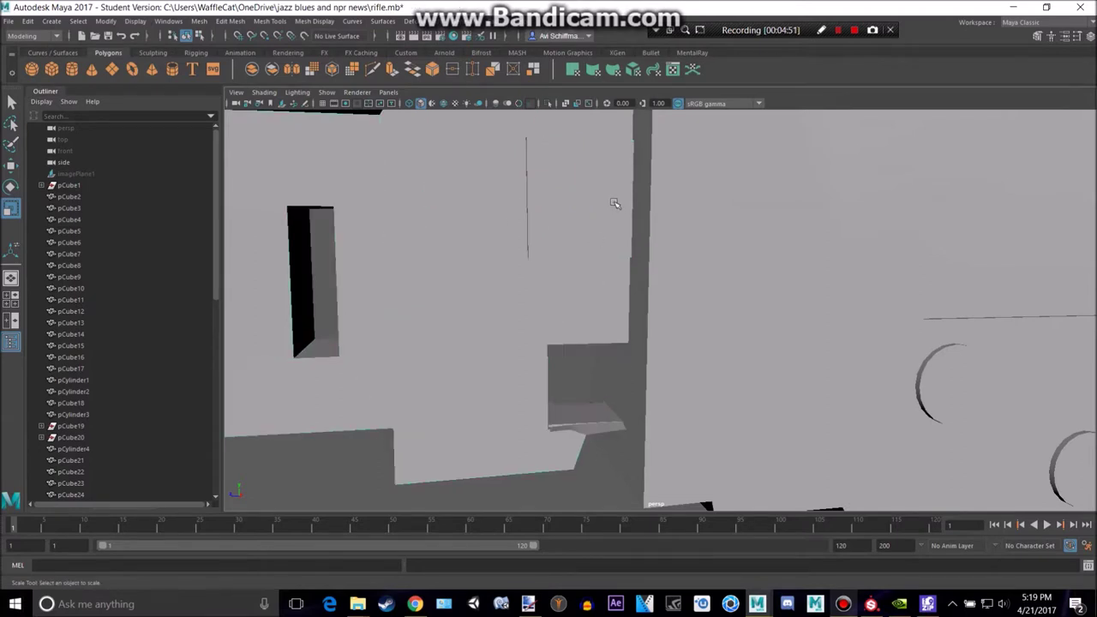
pyautogui.click(506, 221)
pyautogui.keyDown('shift'); pyautogui.click(594, 201); pyautogui.keyUp('shift')
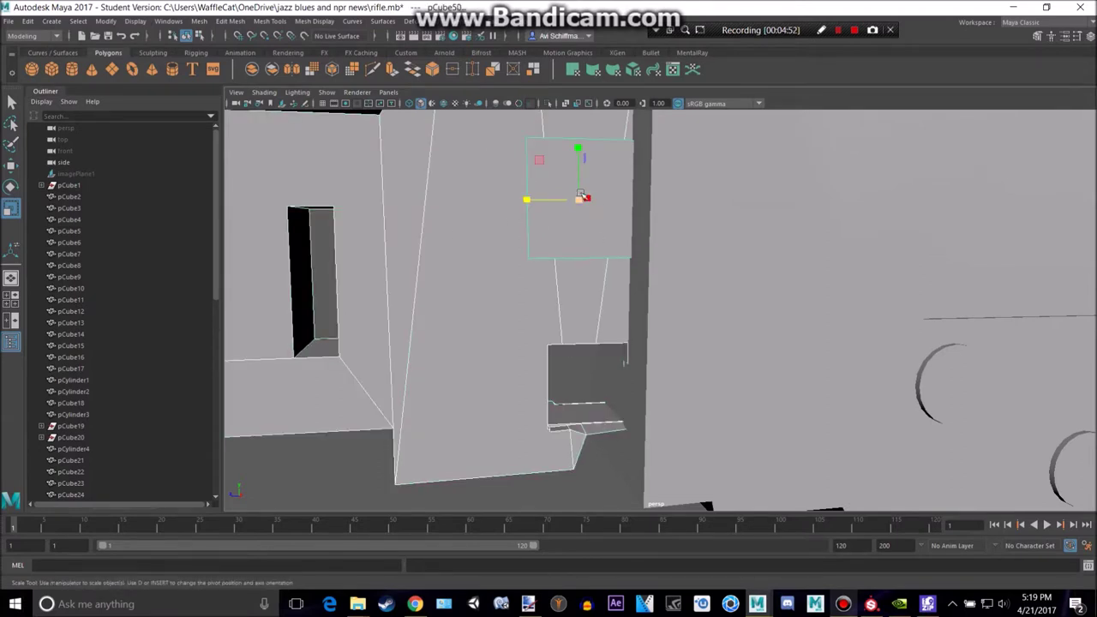
pyautogui.click(199, 21)
pyautogui.moveTo(257, 51)
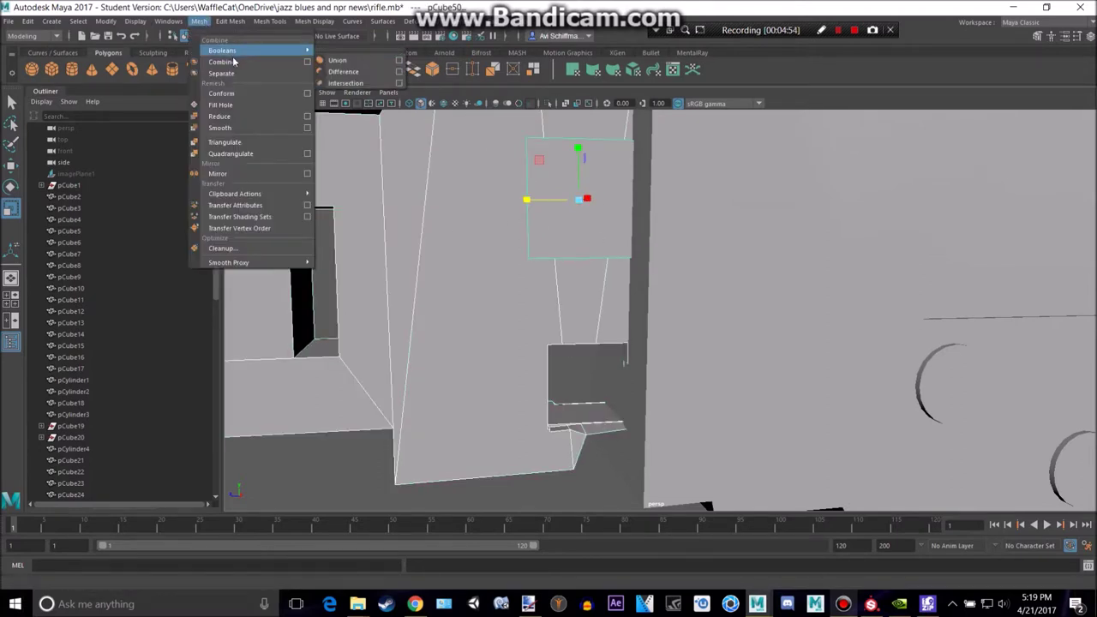
pyautogui.click(344, 71)
pyautogui.keyDown('alt'); pyautogui.moveTo(572, 264); pyautogui.dragTo(569, 265); pyautogui.keyUp('alt')
pyautogui.hotkey('ctrl', 'z')
# Stretch the cutter cube sideways so it extends well past the side of the connector.
pyautogui.click(644, 255)
pyautogui.press('r')
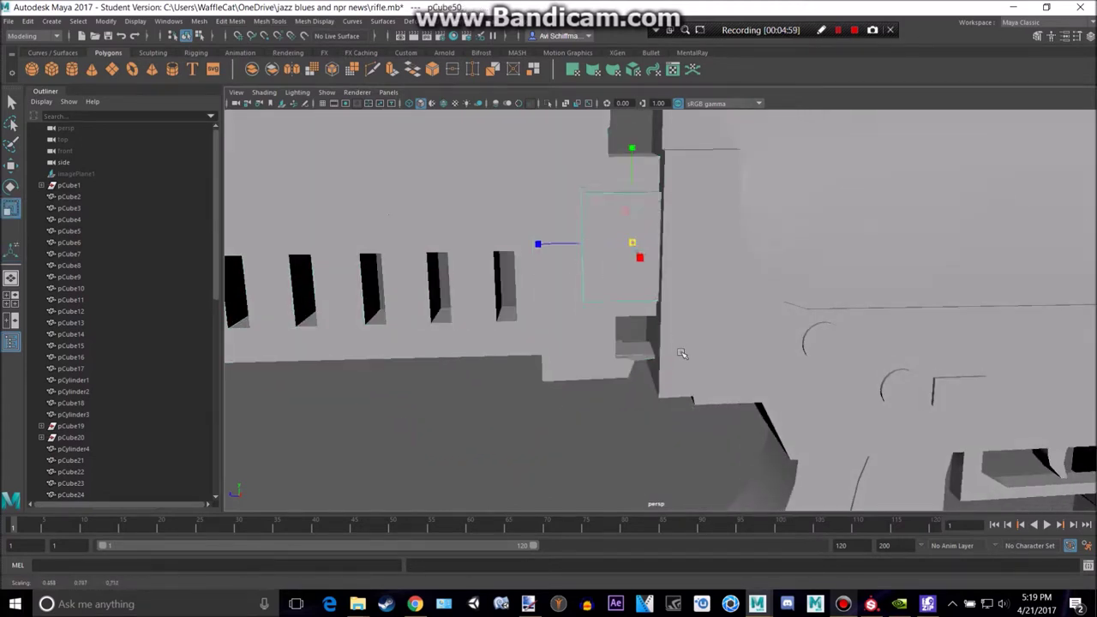
pyautogui.keyDown('alt'); pyautogui.moveTo(652, 288); pyautogui.dragTo(696, 300); pyautogui.keyUp('alt')
pyautogui.moveTo(617, 248); pyautogui.dragTo(831, 432)
# Try a Boolean Difference between the cheek rest and the stretched cutter cube, and undo it.
pyautogui.keyDown('alt'); pyautogui.moveTo(453, 276); pyautogui.dragTo(529, 265); pyautogui.keyUp('alt')
pyautogui.click(385, 260)
pyautogui.click(687, 266)
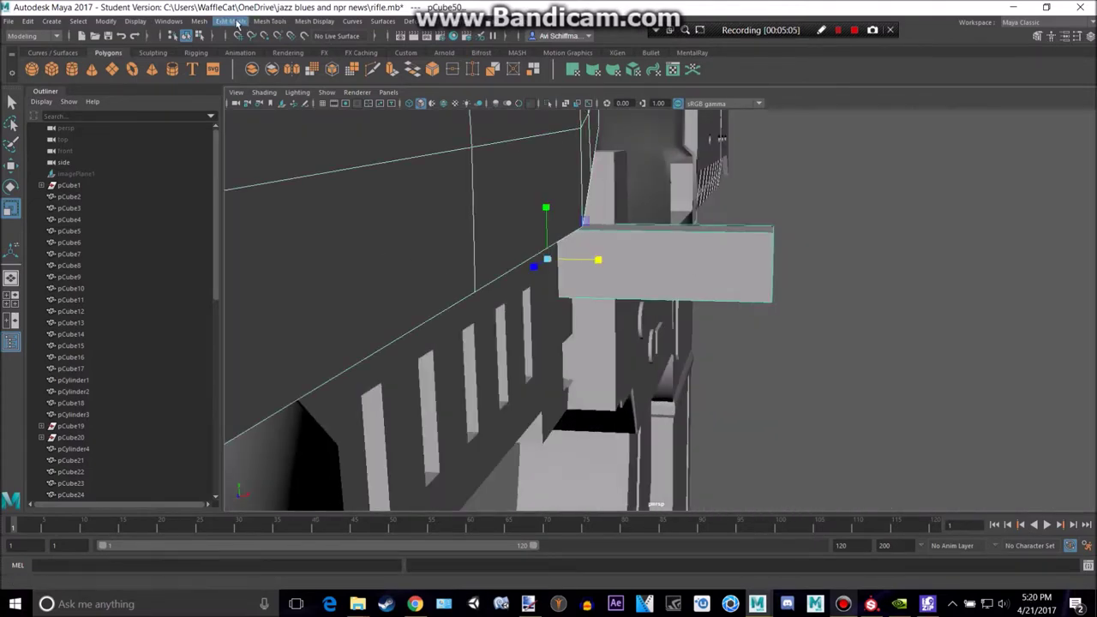
pyautogui.click(198, 20)
pyautogui.moveTo(257, 50)
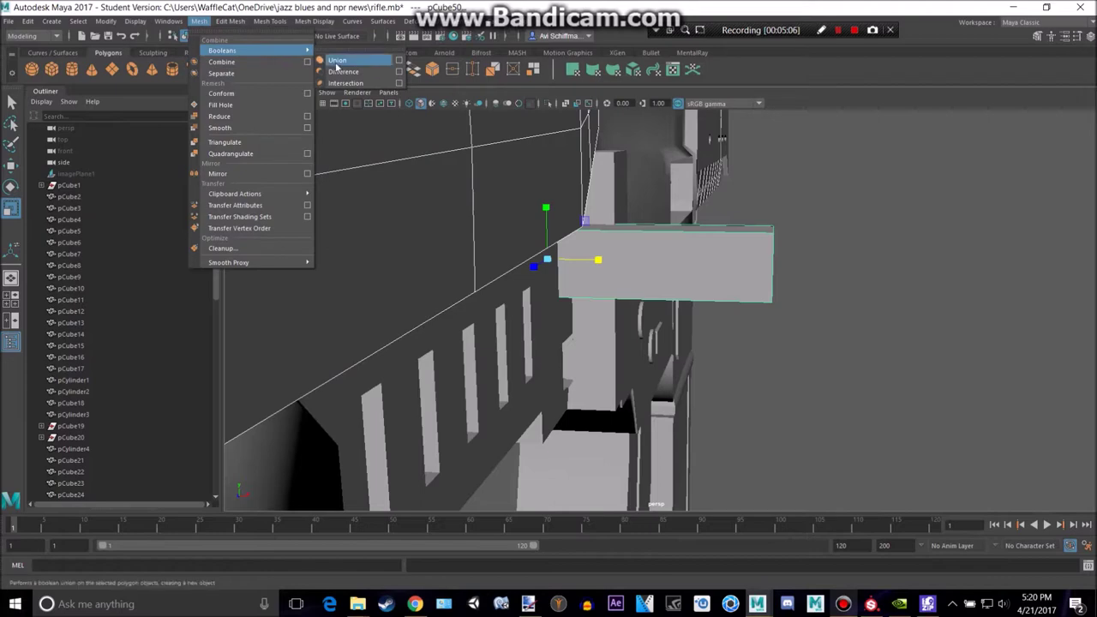
pyautogui.click(346, 75)
pyautogui.click(820, 253)
pyautogui.keyDown('alt'); pyautogui.moveTo(820, 252); pyautogui.dragTo(707, 276); pyautogui.keyUp('alt')
pyautogui.hotkey('ctrl', 'z')
pyautogui.hotkey('ctrl', 'z')
# Subtract the stretched cutter cube from the connector with a Boolean Difference to open a second notch above the lower one.
pyautogui.keyDown('alt'); pyautogui.moveTo(527, 275); pyautogui.dragTo(492, 208); pyautogui.keyUp('alt')
pyautogui.scroll(-5, 492, 208)
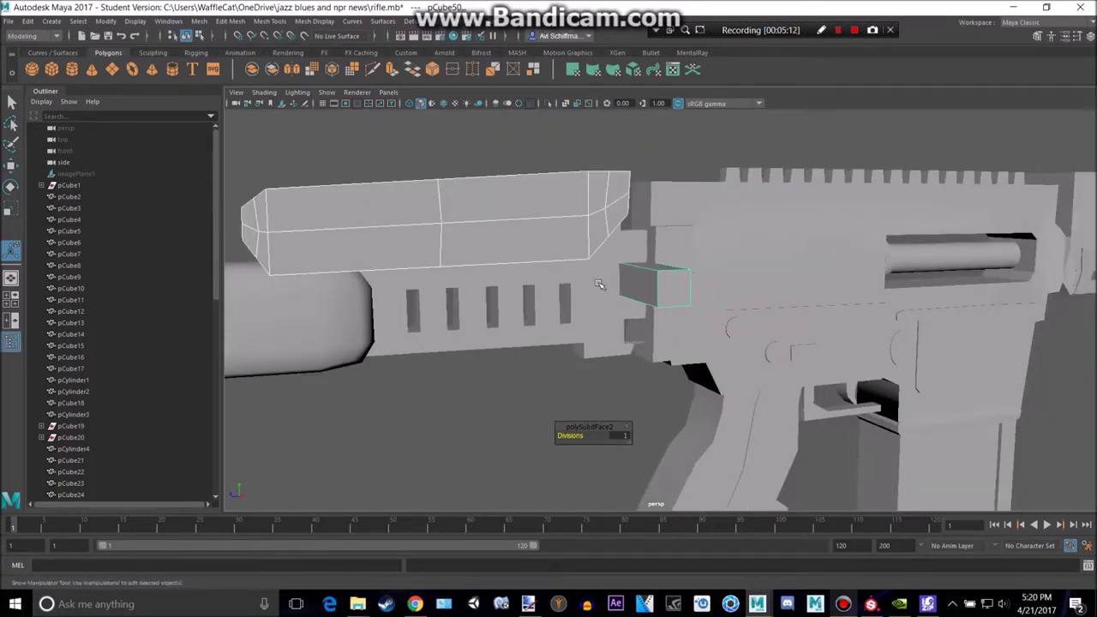
pyautogui.click(599, 283)
pyautogui.keyDown('shift'); pyautogui.click(645, 281); pyautogui.keyUp('shift')
pyautogui.click(204, 22)
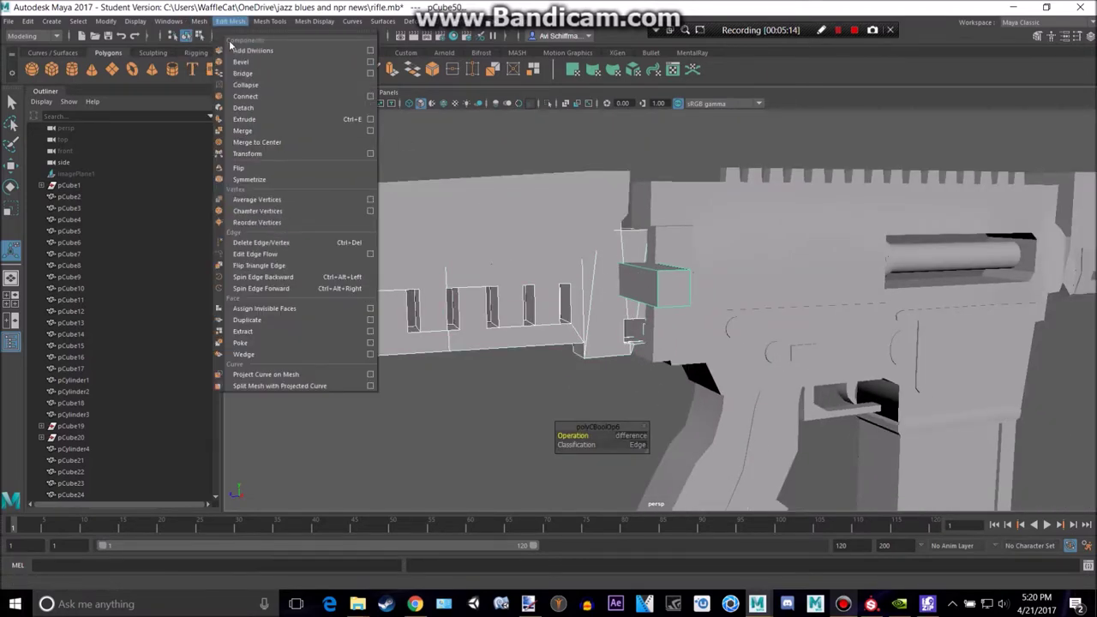
pyautogui.moveTo(229, 54)
pyautogui.click(341, 71)
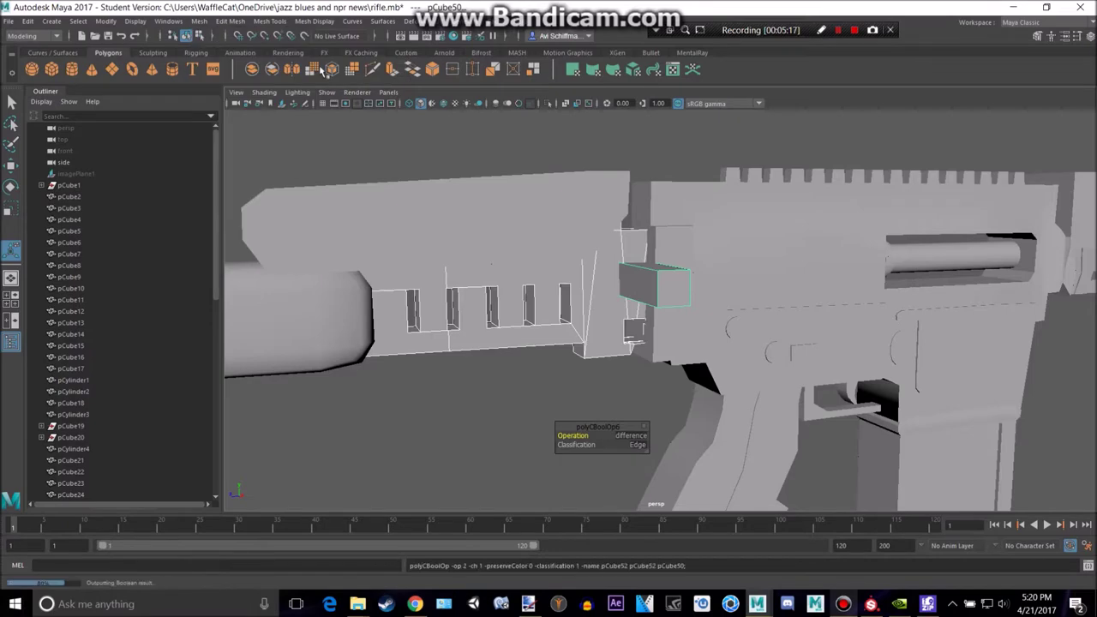
pyautogui.keyDown('alt'); pyautogui.moveTo(609, 177); pyautogui.dragTo(568, 289); pyautogui.keyUp('alt')
pyautogui.click(642, 145)
# Turn on smooth preview for the cheek rest and fine-tune its position and tilt above the connector.
pyautogui.click(545, 192)
pyautogui.press('3')
pyautogui.click(636, 156)
pyautogui.keyDown('alt'); pyautogui.moveTo(549, 187); pyautogui.dragTo(565, 182); pyautogui.keyUp('alt')
pyautogui.click(564, 182)
pyautogui.press('w')
pyautogui.moveTo(267, 163); pyautogui.dragTo(282, 206)
pyautogui.press('e')
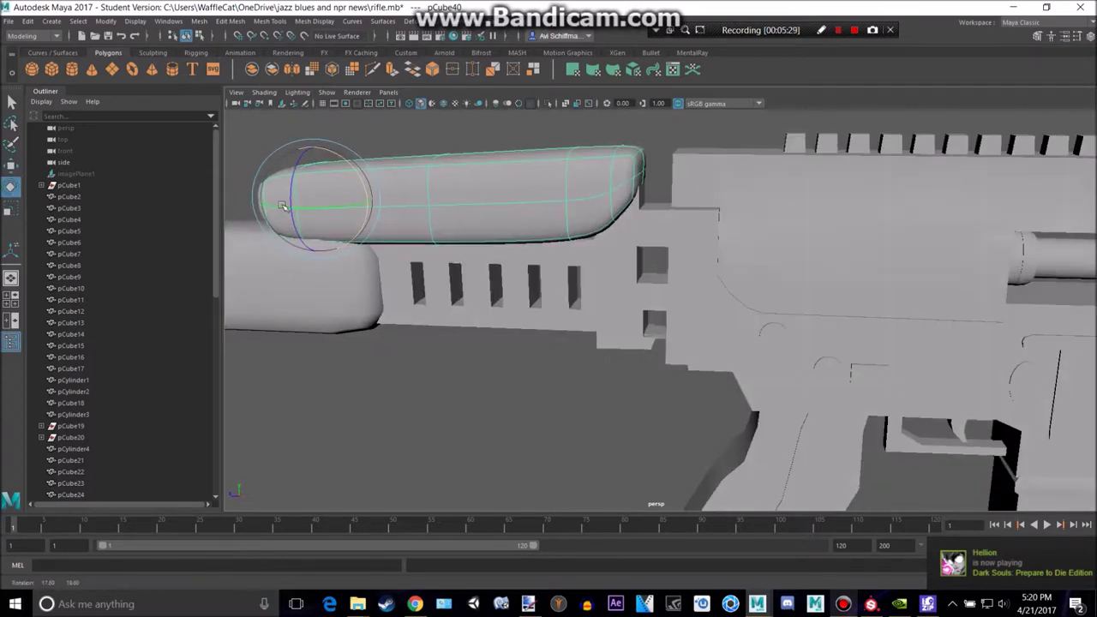
pyautogui.moveTo(358, 172); pyautogui.dragTo(360, 175)
pyautogui.press('w')
pyautogui.moveTo(265, 199); pyautogui.dragTo(258, 199)
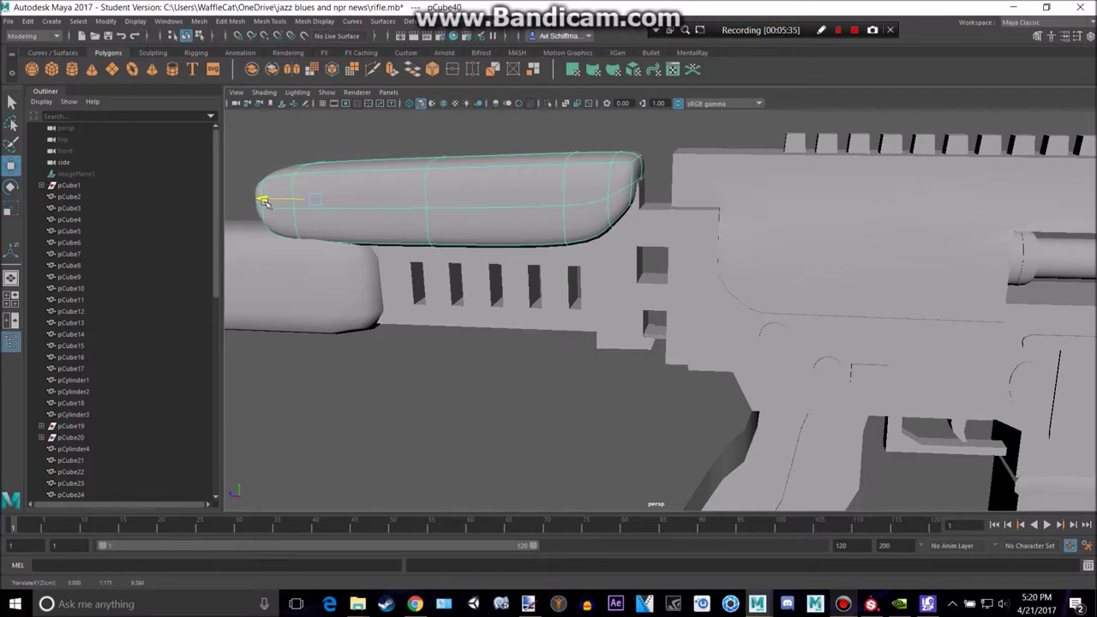
# Nudge the smoothed cheek rest slightly back toward the buttstock.
pyautogui.keyDown('alt'); pyautogui.moveTo(548, 221); pyautogui.dragTo(463, 257); pyautogui.keyUp('alt')
pyautogui.scroll(4, 429, 210)
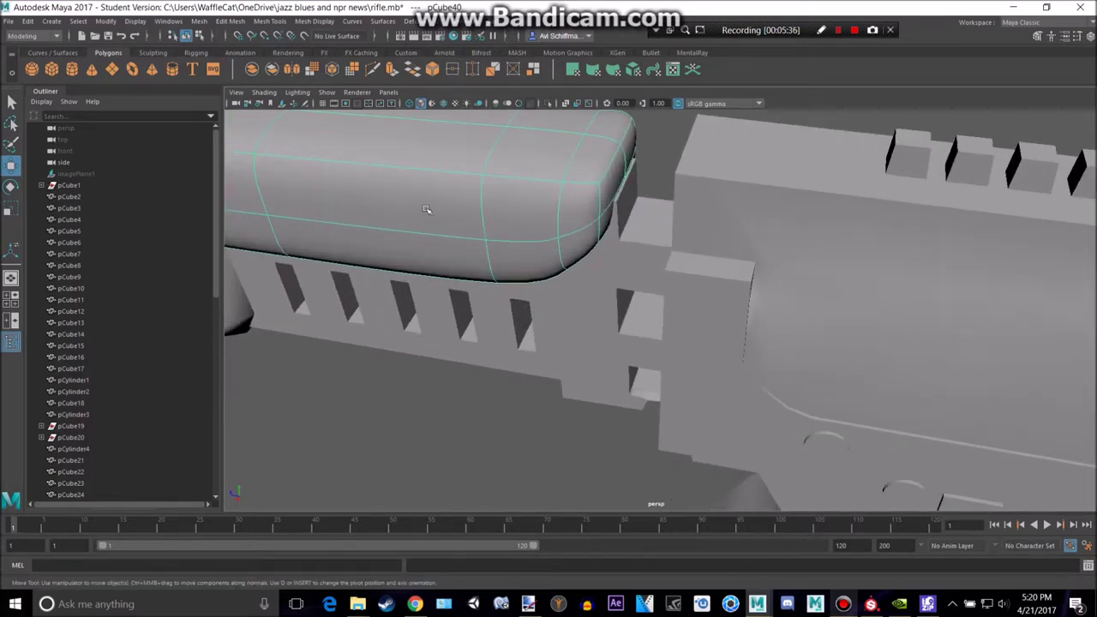
pyautogui.keyDown('alt'); pyautogui.moveTo(610, 204); pyautogui.dragTo(790, 254, button='middle'); pyautogui.keyUp('alt')
pyautogui.keyDown('alt'); pyautogui.moveTo(720, 254); pyautogui.dragTo(678, 257, button='middle'); pyautogui.keyUp('alt')
pyautogui.scroll(-1, 445, 213)
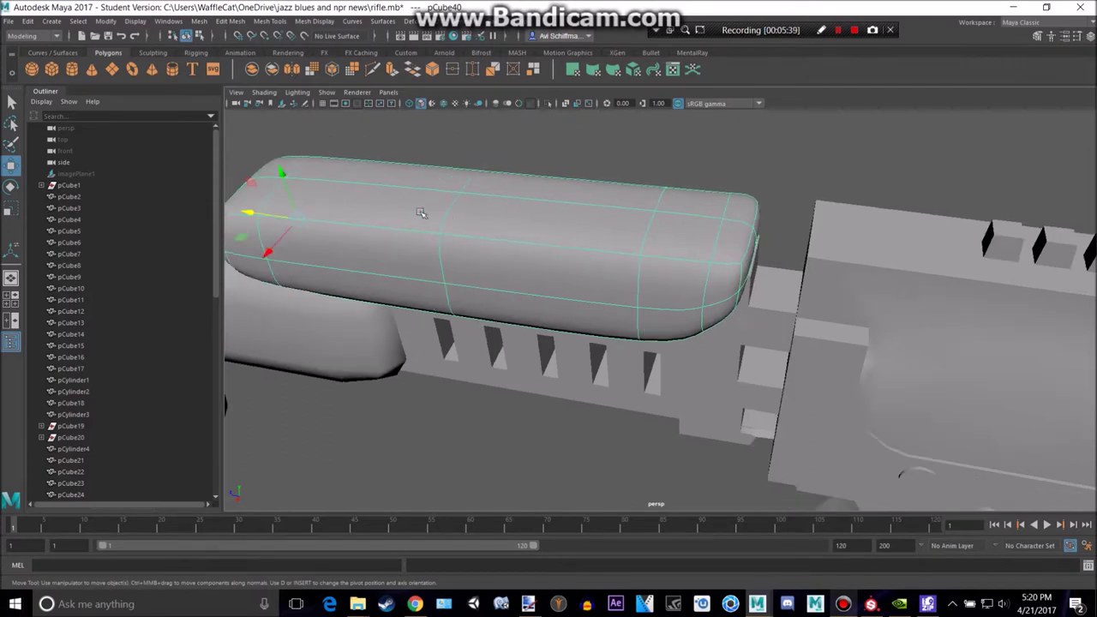
pyautogui.keyDown('alt'); pyautogui.moveTo(247, 215); pyautogui.dragTo(376, 225); pyautogui.keyUp('alt')
pyautogui.moveTo(289, 193); pyautogui.dragTo(286, 193)
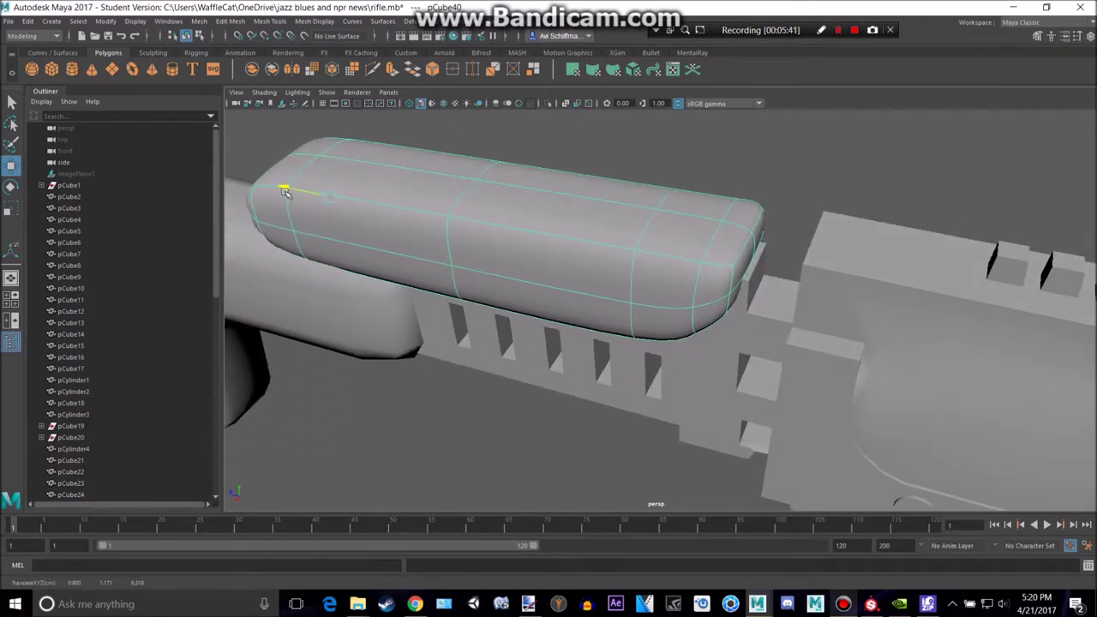
# Apply Mesh Smooth with 1 division to the cheek rest and check it with and without smooth preview.
pyautogui.click(198, 22)
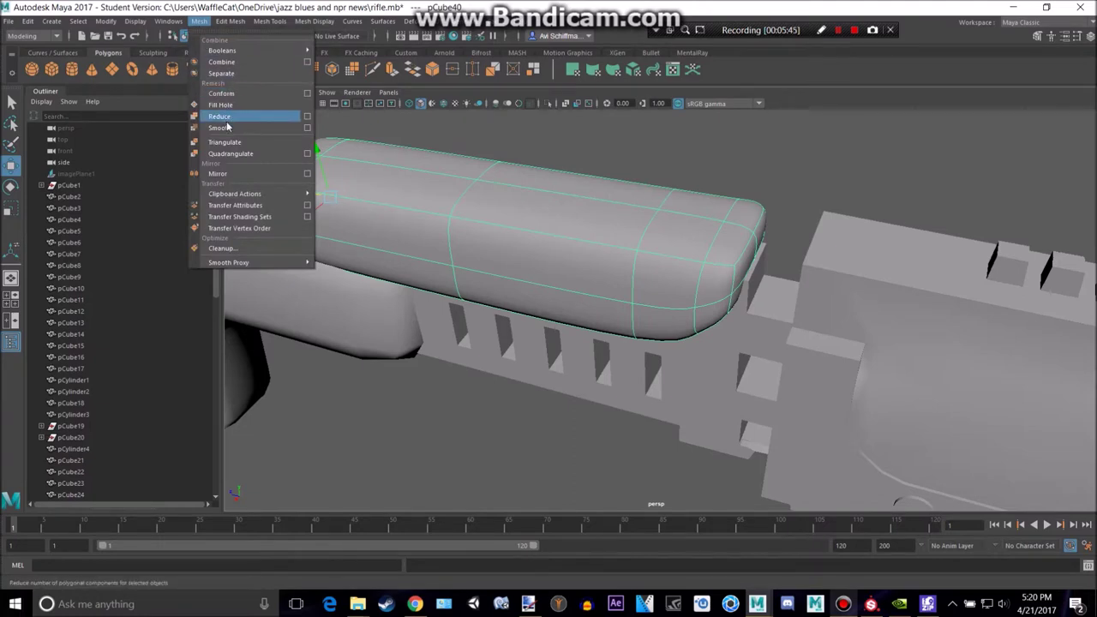
pyautogui.click(226, 126)
pyautogui.press('1')
pyautogui.click(749, 201)
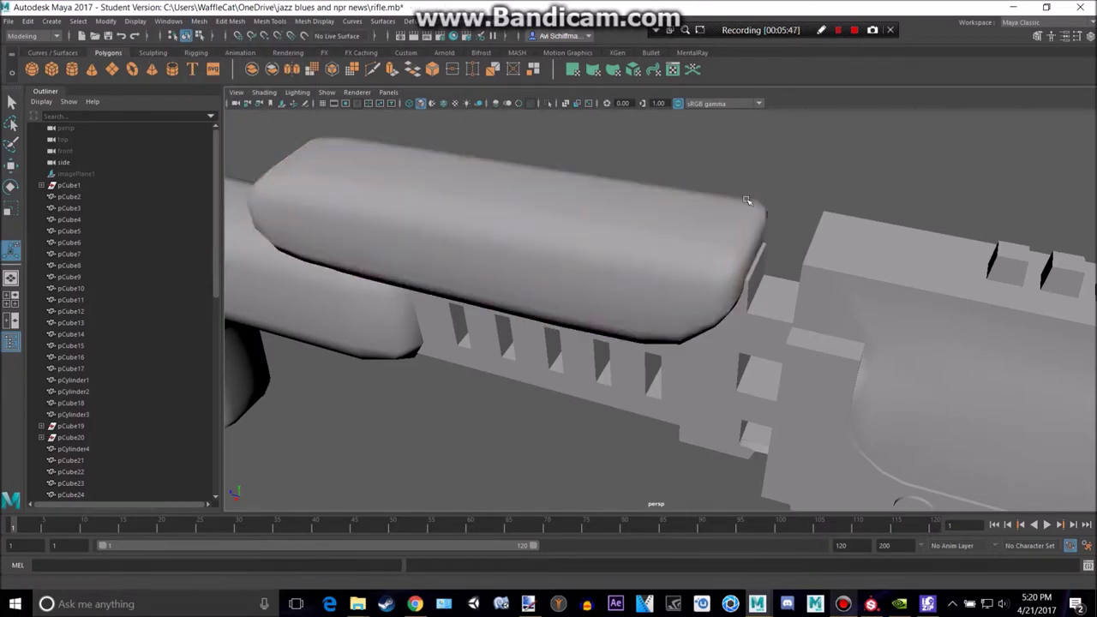
pyautogui.keyDown('alt'); pyautogui.moveTo(749, 201); pyautogui.dragTo(723, 206); pyautogui.keyUp('alt')
pyautogui.click(722, 209)
pyautogui.press('3')
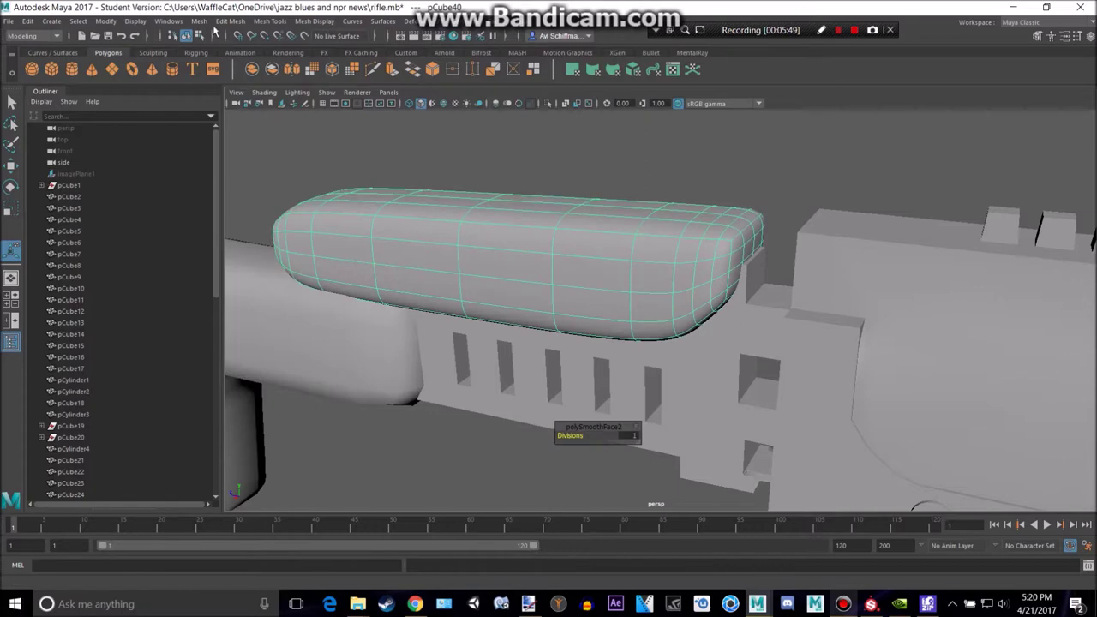
# Smooth the cheek rest mesh a second time and review the whole stock from the side.
pyautogui.click(198, 21)
pyautogui.click(242, 128)
pyautogui.click(614, 163)
pyautogui.click(660, 237)
pyautogui.click(775, 191)
pyautogui.keyDown('alt'); pyautogui.moveTo(775, 190); pyautogui.dragTo(314, 254); pyautogui.keyUp('alt')
pyautogui.keyDown('alt'); pyautogui.moveTo(651, 294); pyautogui.dragTo(592, 294, button='middle'); pyautogui.keyUp('alt')
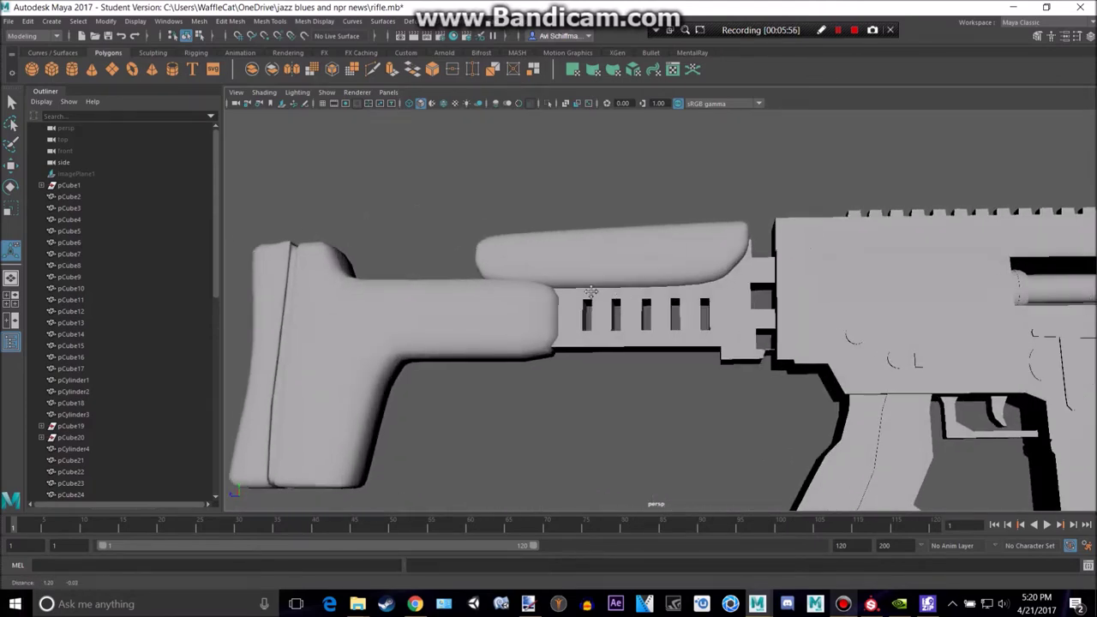
# Slide the new cube along the rifle into the joint between the connector and the receiver.
pyautogui.scroll(5, 605, 294)
pyautogui.keyDown('alt'); pyautogui.moveTo(605, 294); pyautogui.dragTo(583, 283); pyautogui.keyUp('alt')
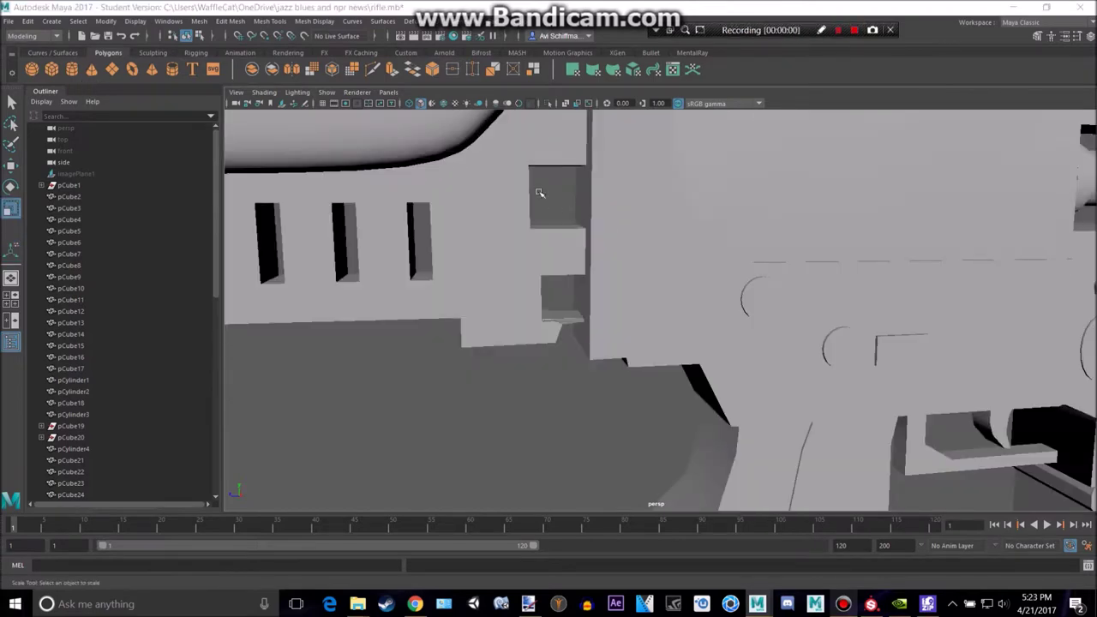
pyautogui.keyDown('alt'); pyautogui.moveTo(539, 193); pyautogui.dragTo(564, 199); pyautogui.keyUp('alt')
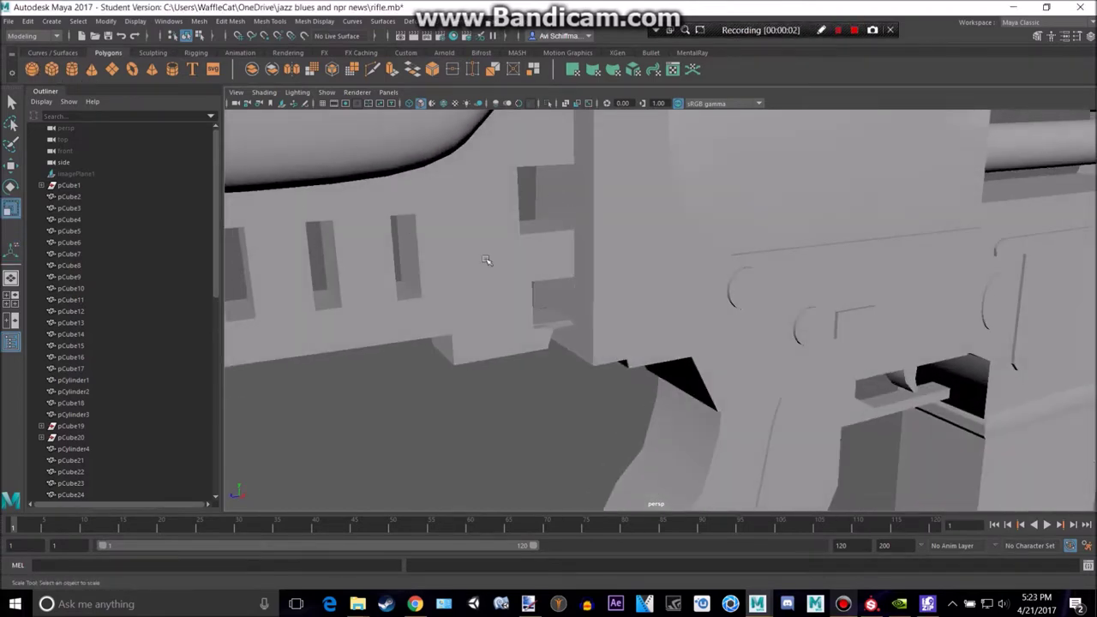
pyautogui.hotkey('ctrl', 'z')
pyautogui.scroll(-3, 486, 261)
pyautogui.press('w')
pyautogui.moveTo(944, 239); pyautogui.dragTo(701, 294)
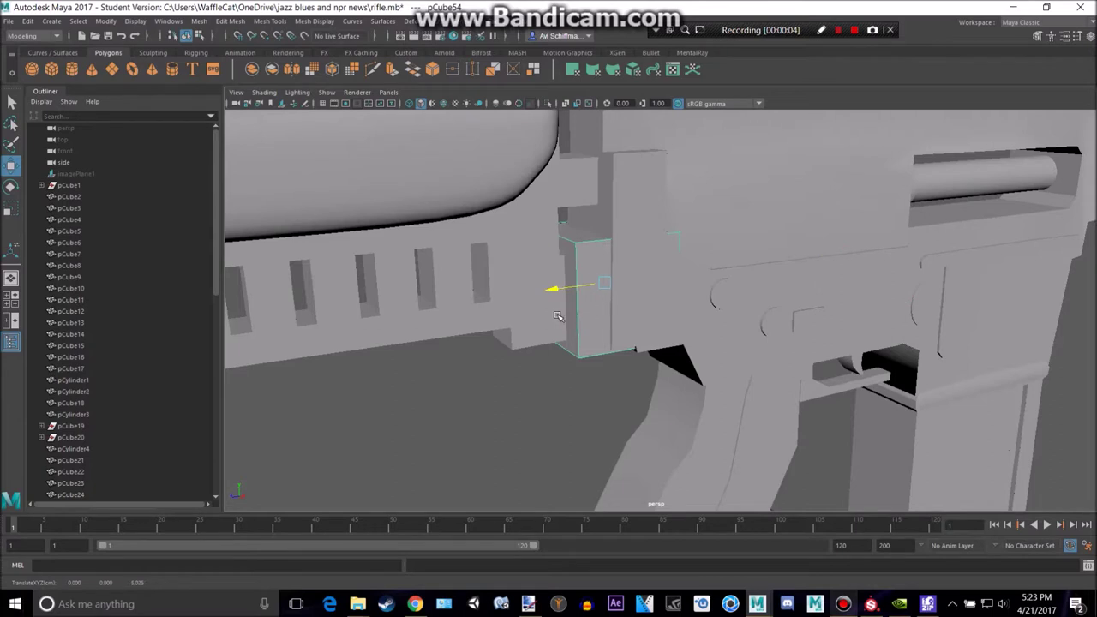
pyautogui.moveTo(557, 316); pyautogui.dragTo(553, 317)
pyautogui.press('f')
pyautogui.moveTo(626, 319); pyautogui.dragTo(564, 313)
# In the side view, raise the new cube so it lines up with the connector's two notches.
pyautogui.press('r')
pyautogui.press('w')
pyautogui.press('r')
pyautogui.press('space')
pyautogui.press('space')
pyautogui.scroll(1, 705, 380)
pyautogui.keyDown('alt'); pyautogui.moveTo(673, 377); pyautogui.dragTo(643, 281, button='middle'); pyautogui.keyUp('alt')
pyautogui.press('w')
pyautogui.moveTo(584, 265); pyautogui.dragTo(584, 197)
pyautogui.keyDown('alt'); pyautogui.moveTo(584, 230); pyautogui.dragTo(589, 303, button='middle'); pyautogui.keyUp('alt')
# Scale the cube's height and depth in the side view so it covers both connector notches.
pyautogui.press('r')
pyautogui.moveTo(586, 273); pyautogui.dragTo(586, 263)
pyautogui.press('w')
pyautogui.press('r')
pyautogui.moveTo(554, 324); pyautogui.dragTo(538, 324)
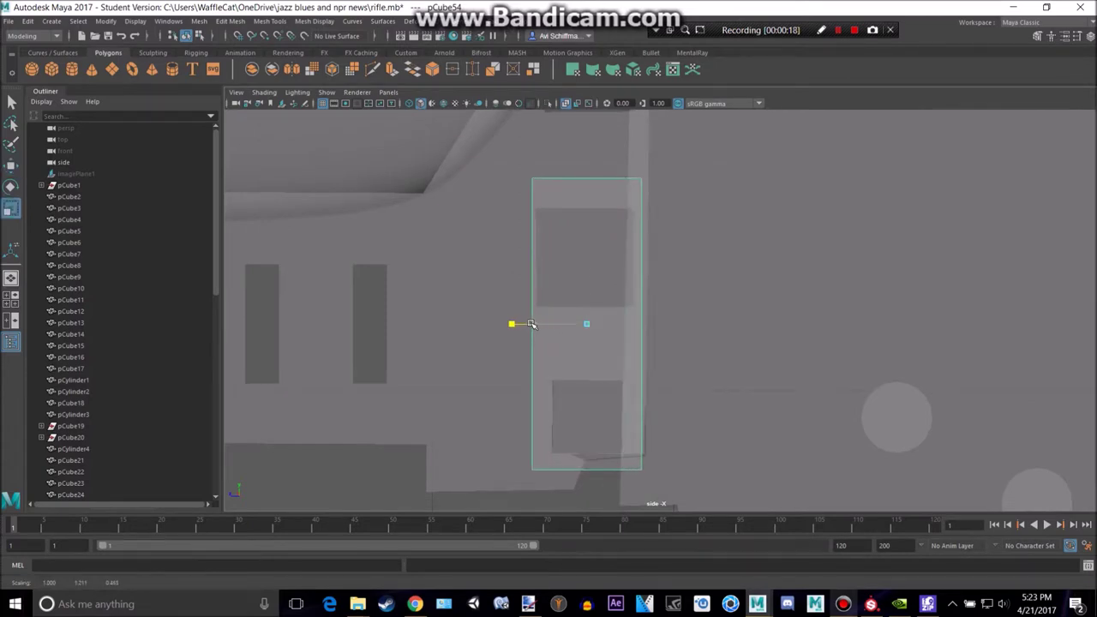
pyautogui.press('w')
# In the perspective view, move the new cube's side face inward so the block fits within the connector at the receiver joint.
pyautogui.press('space')
pyautogui.press('space')
pyautogui.keyDown('alt'); pyautogui.moveTo(737, 249); pyautogui.dragTo(711, 269); pyautogui.keyUp('alt')
pyautogui.press('r')
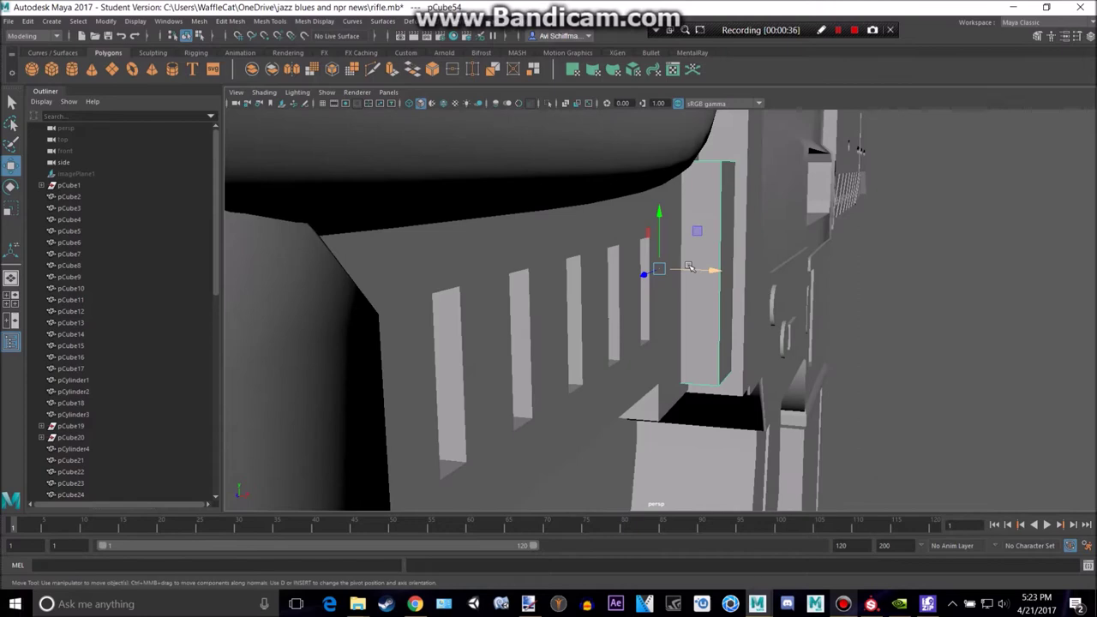
pyautogui.moveTo(730, 246); pyautogui.dragTo(728, 273, button='right')
pyautogui.click(731, 248)
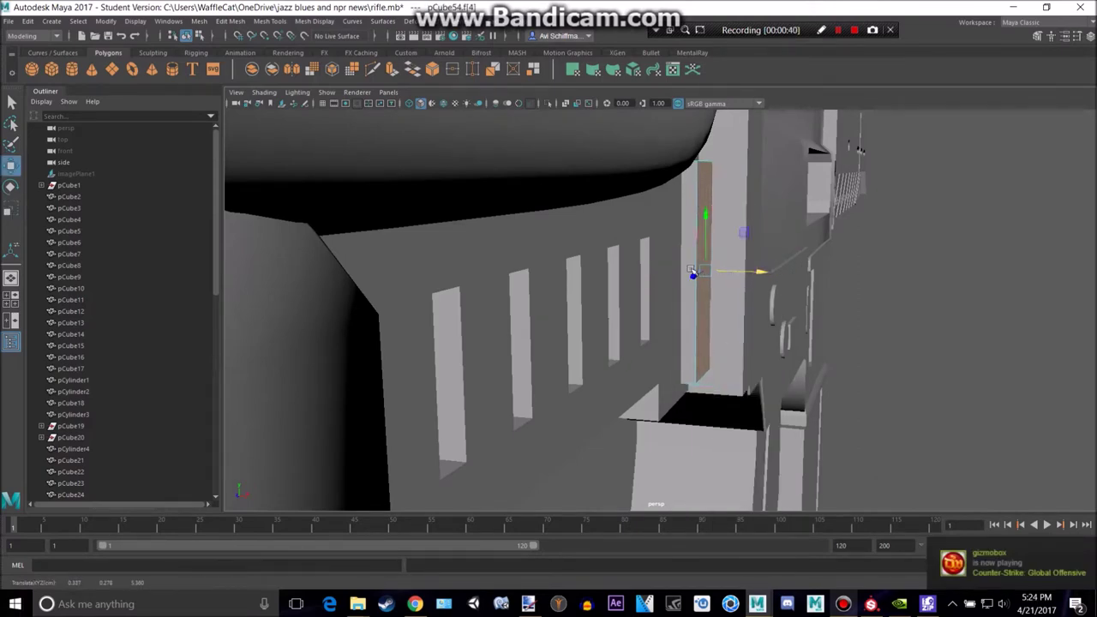
pyautogui.keyDown('alt'); pyautogui.moveTo(691, 271); pyautogui.dragTo(757, 265); pyautogui.keyUp('alt')
pyautogui.moveTo(634, 231); pyautogui.dragTo(728, 225, button='right')
pyautogui.scroll(-4, 924, 318)
pyautogui.rightClick(642, 246)
pyautogui.click(863, 232)
# Review the rifle's side, then switch to the browser and look through the low poly gun images for other weapon designs.
pyautogui.keyDown('alt'); pyautogui.moveTo(612, 296); pyautogui.dragTo(571, 313); pyautogui.keyUp('alt')
pyautogui.scroll(-5, 579, 314)
pyautogui.keyDown('alt'); pyautogui.moveTo(818, 296); pyautogui.dragTo(749, 293); pyautogui.keyUp('alt')
pyautogui.keyDown('alt'); pyautogui.moveTo(820, 291); pyautogui.dragTo(609, 296, button='middle'); pyautogui.keyUp('alt')
pyautogui.hotkey('alt', 'Tab')
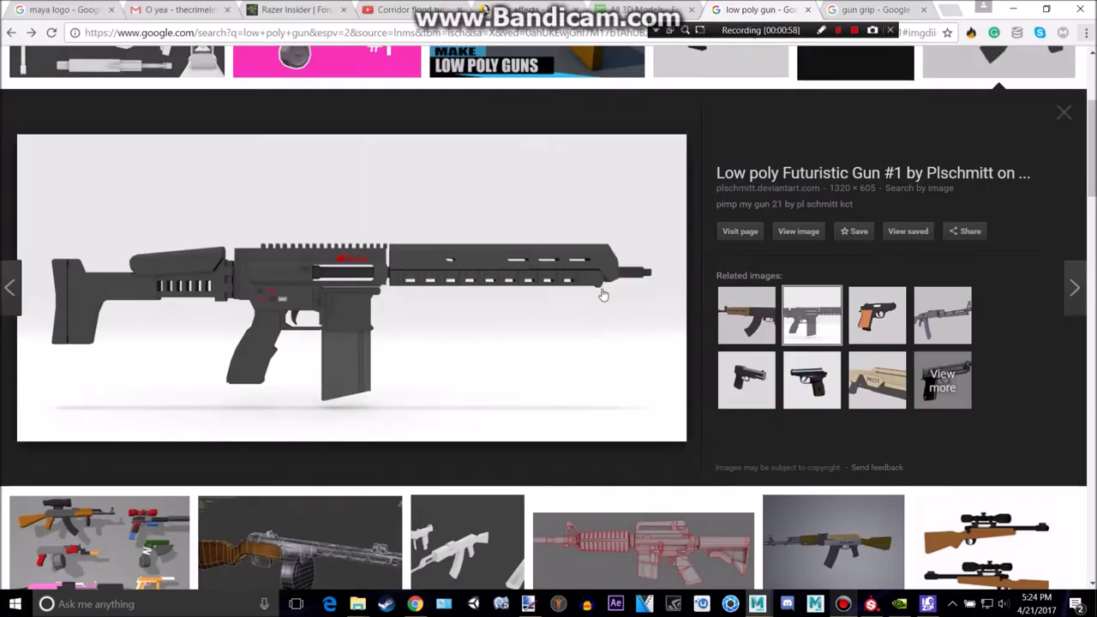
pyautogui.scroll(4, 405, 258)
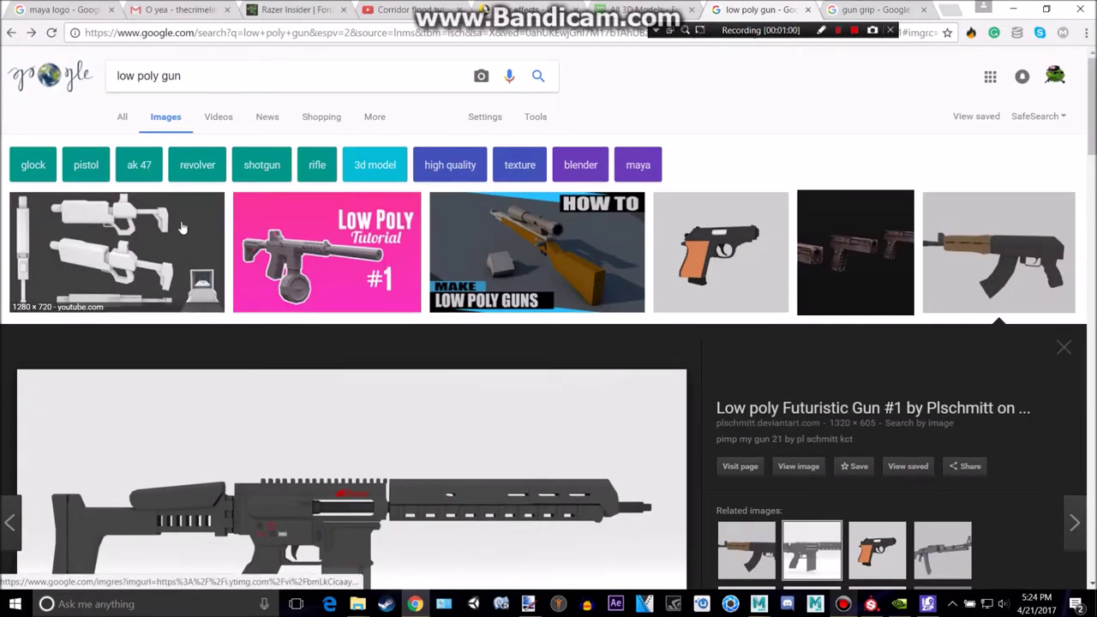
pyautogui.click(184, 219)
pyautogui.scroll(-5, 574, 454)
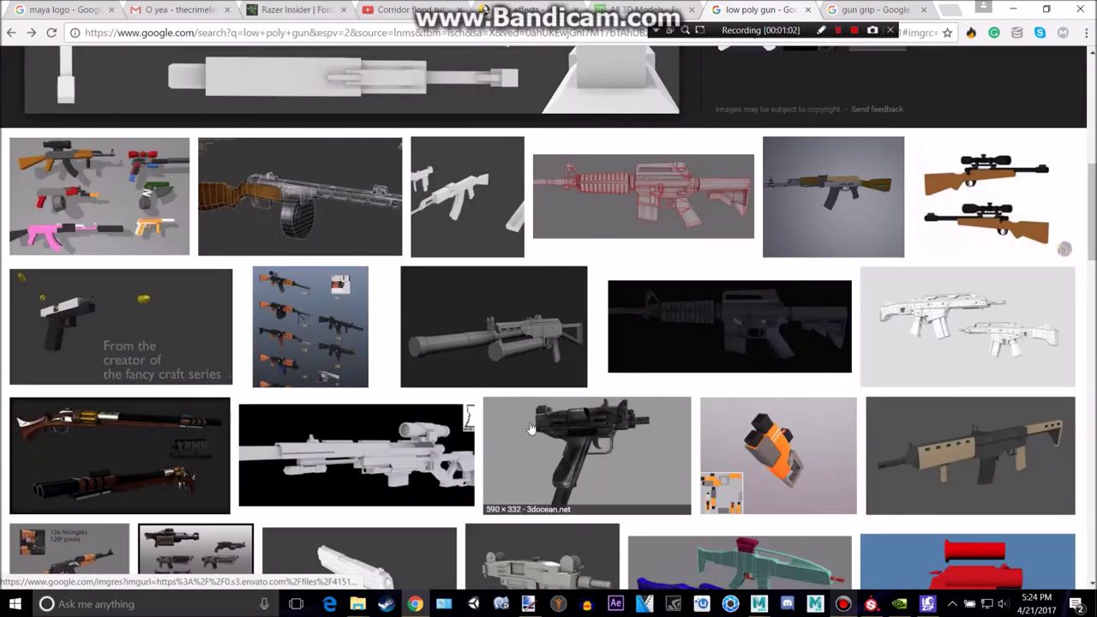
pyautogui.click(528, 335)
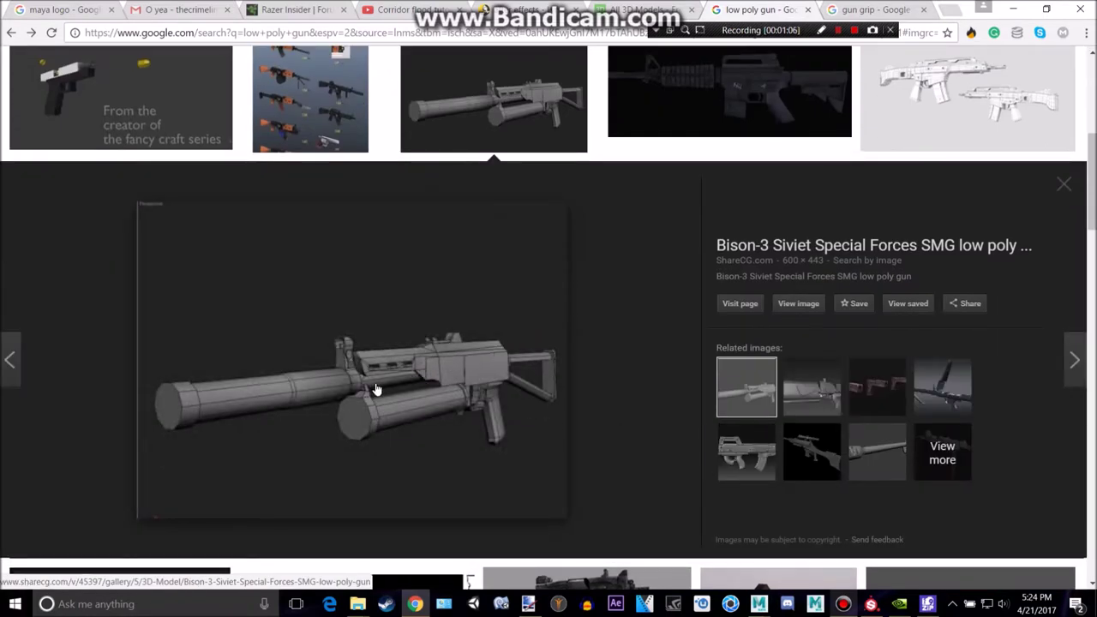
pyautogui.scroll(4, 376, 389)
pyautogui.click(334, 368)
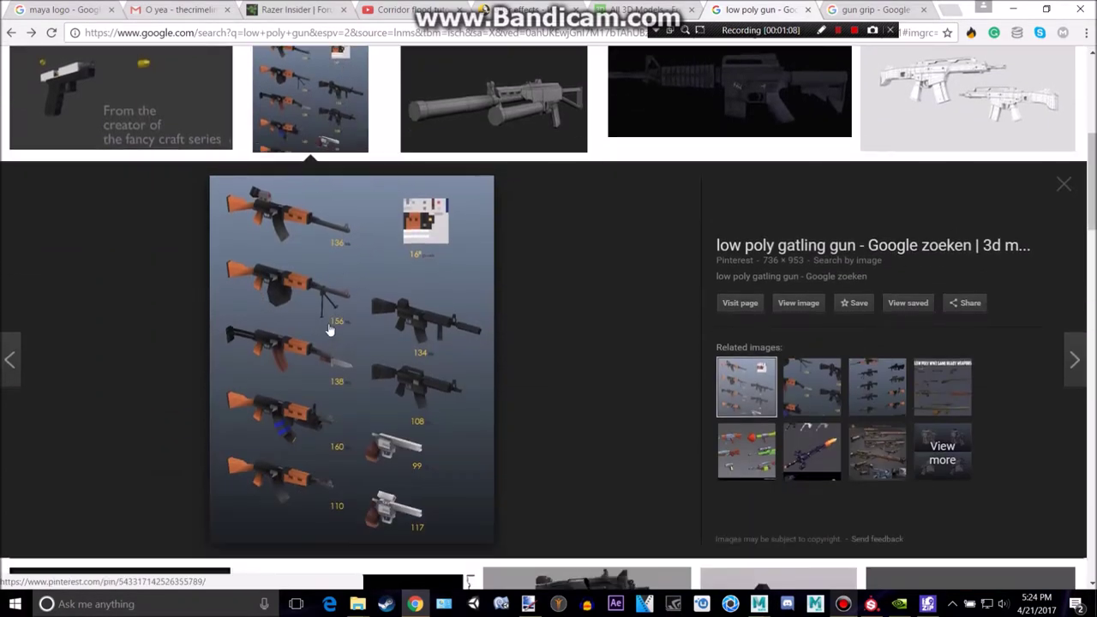
pyautogui.scroll(6, 331, 328)
pyautogui.scroll(-5, 207, 138)
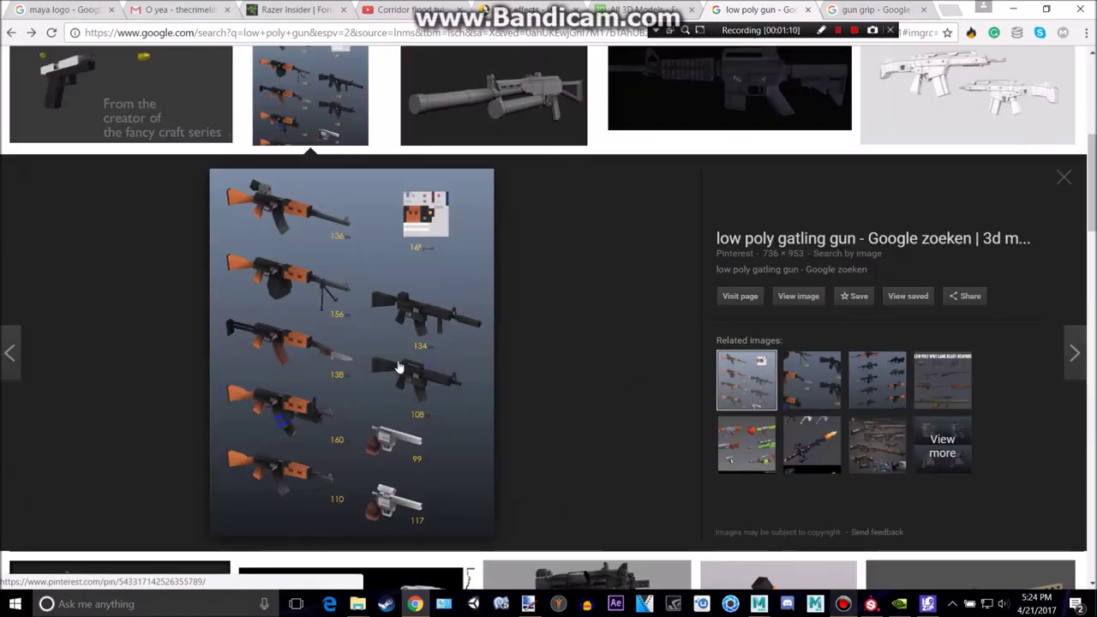
pyautogui.scroll(5, 316, 283)
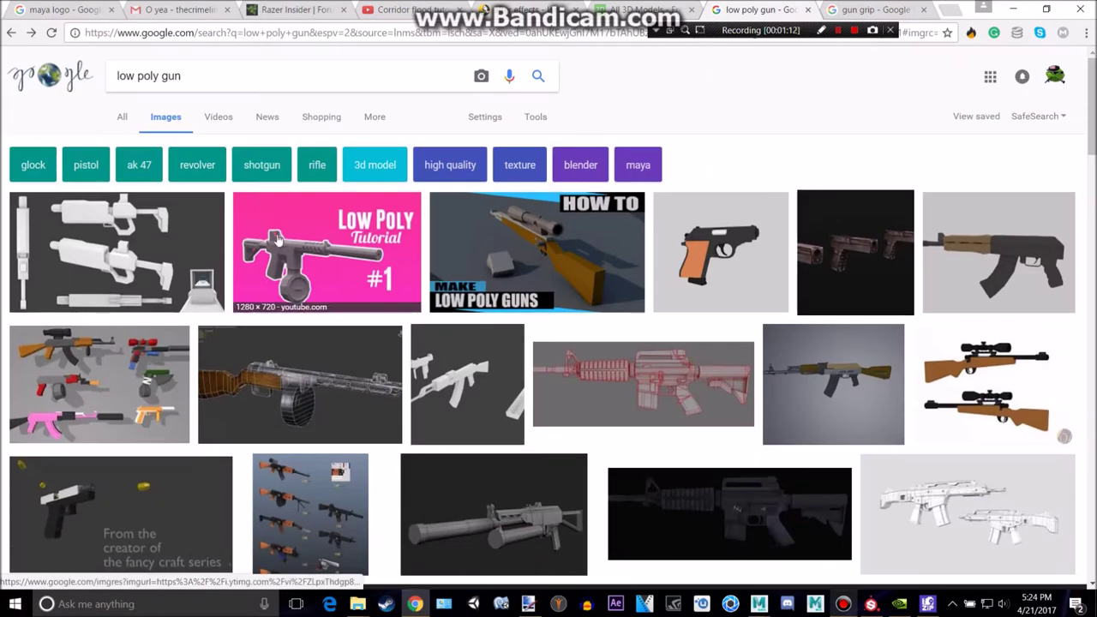
# Search Google Images for "gun scope" and look through the scope pictures.
pyautogui.click(209, 73)
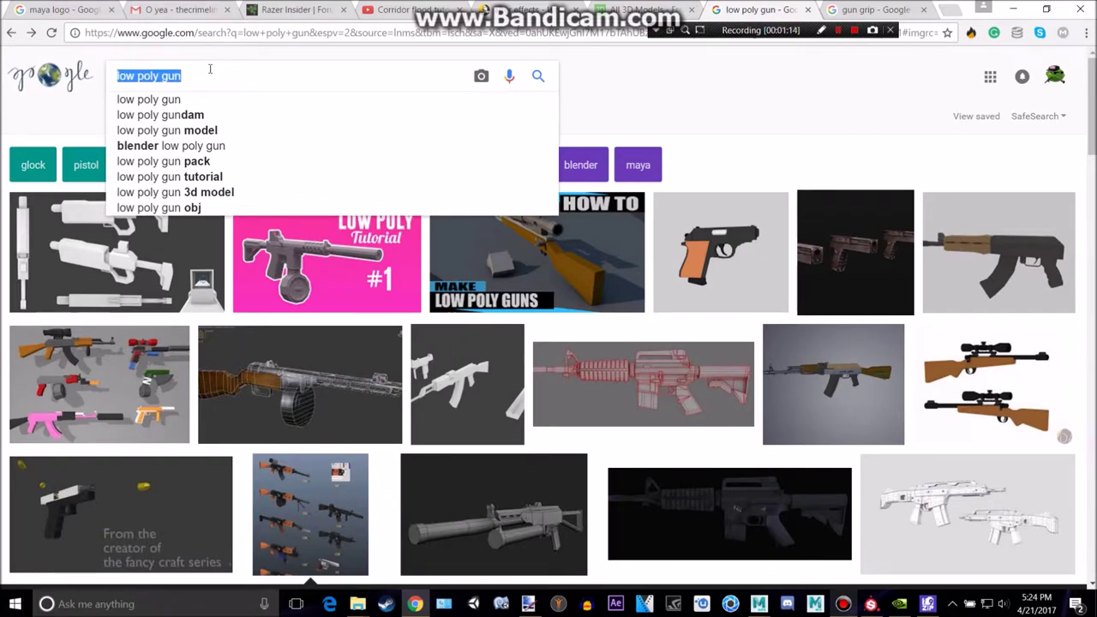
pyautogui.write('gun sco')
pyautogui.press('BackSpace')
pyautogui.write('ope')
pyautogui.press('Return')
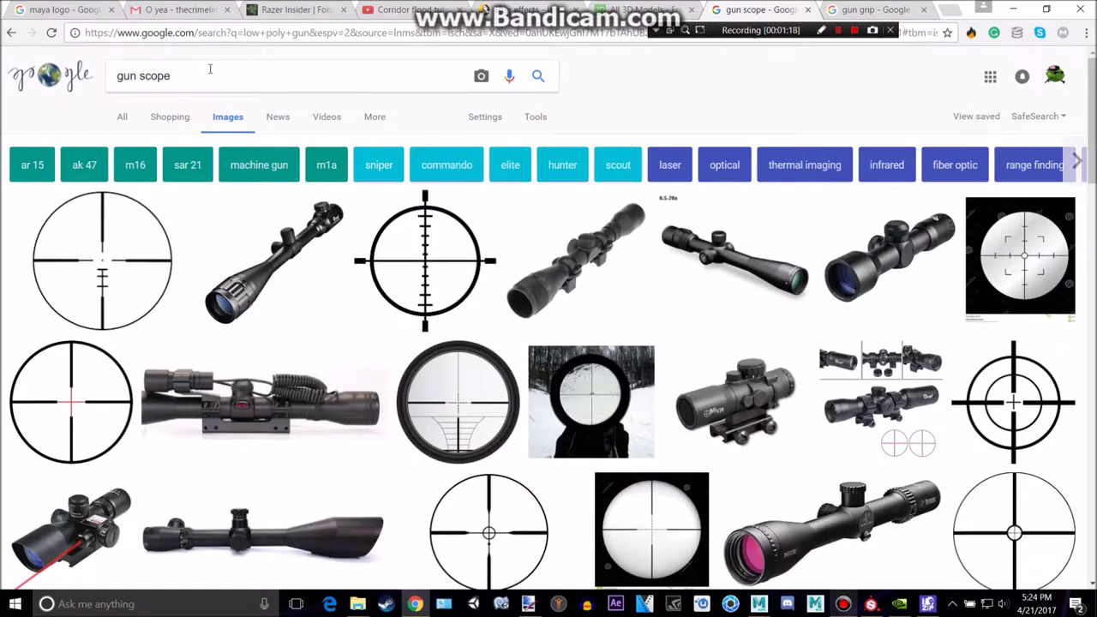
pyautogui.scroll(-8, 549, 283)
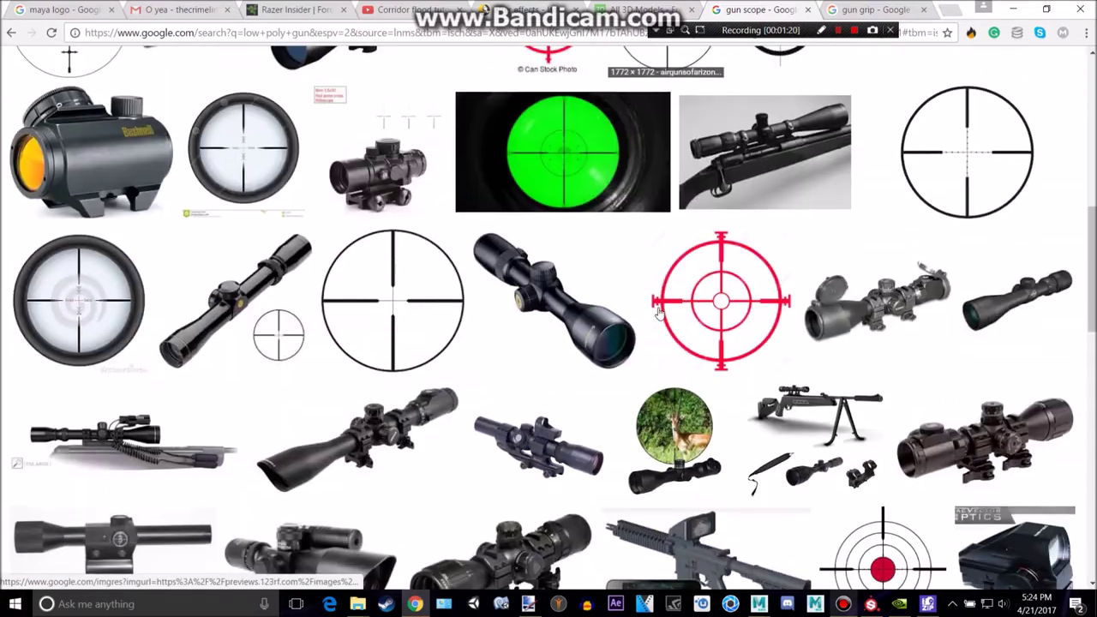
pyautogui.scroll(10, 497, 343)
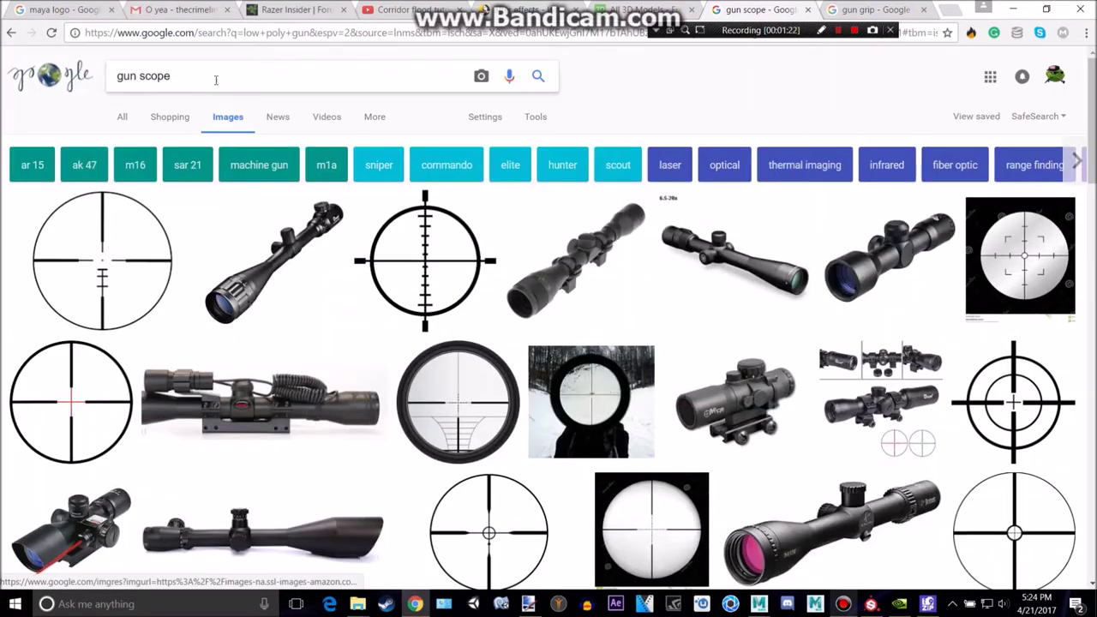
# Refine the image search to "low poly gun scope" and open the OpenGameArt "Lowpoly gun Attachments" picture as a scope reference.
pyautogui.click(115, 77)
pyautogui.write('low poly')
pyautogui.press('Return')
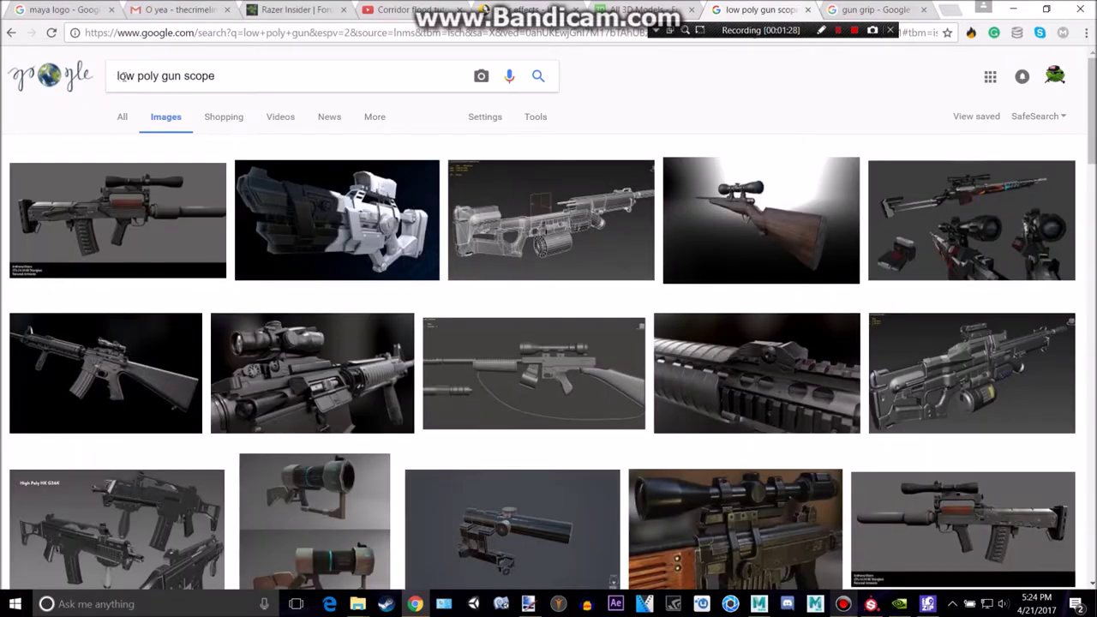
pyautogui.scroll(-6, 639, 399)
pyautogui.scroll(6, 479, 326)
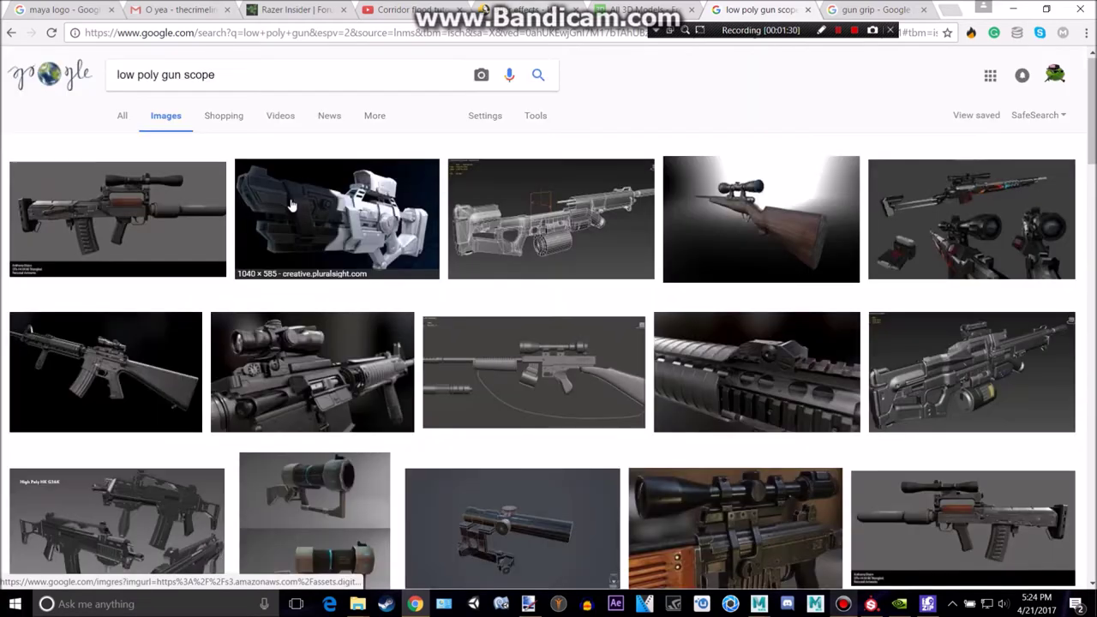
pyautogui.scroll(-4, 377, 218)
pyautogui.scroll(-5, 403, 231)
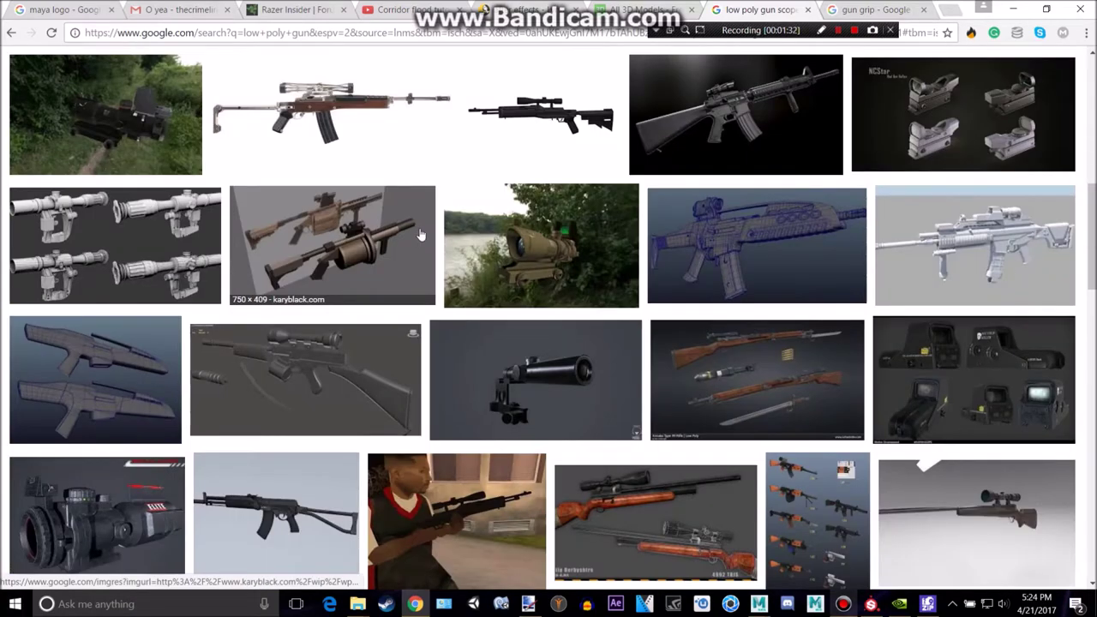
pyautogui.scroll(-3, 420, 234)
pyautogui.scroll(-4, 420, 232)
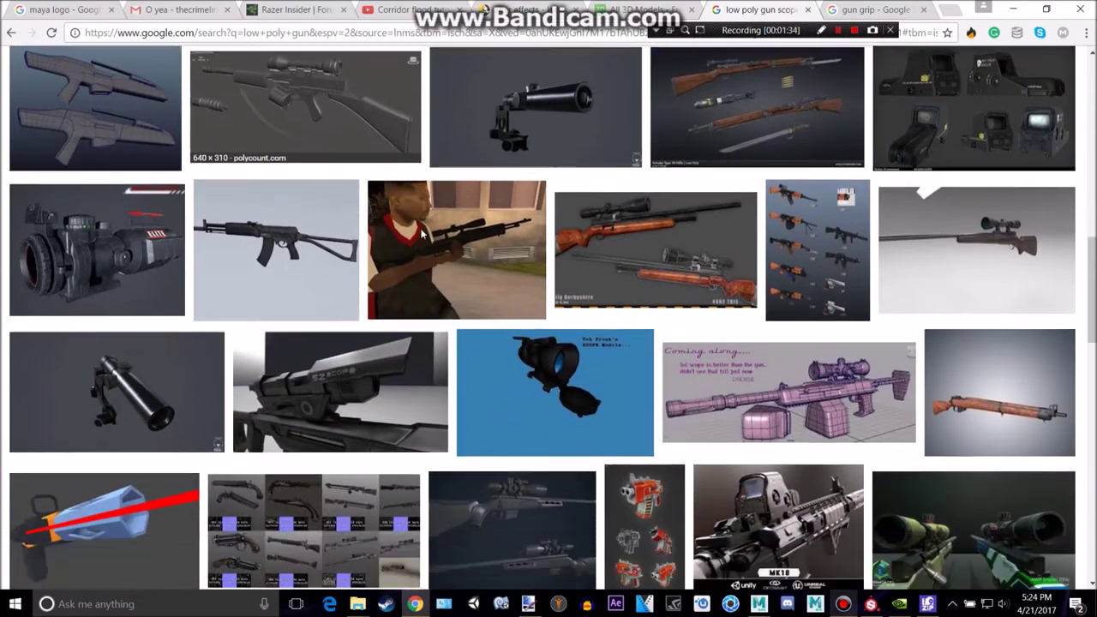
pyautogui.click(557, 442)
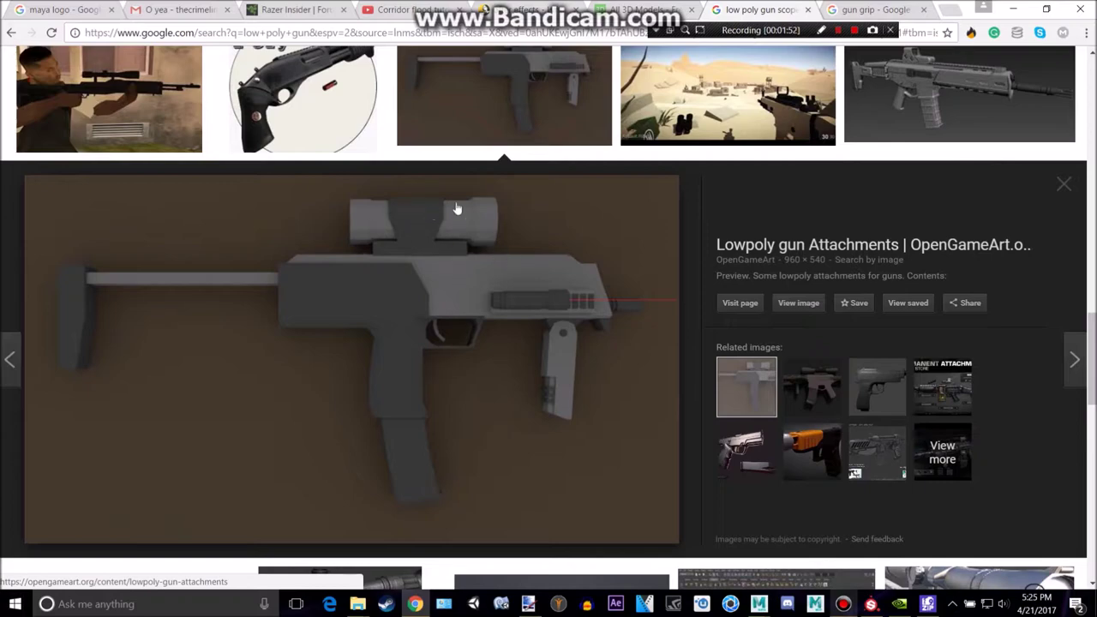
# Switch back to Maya and delete the five front blocks of the rail on top of the receiver.
pyautogui.hotkey('alt', 'Tab')
pyautogui.keyDown('alt'); pyautogui.moveTo(576, 287); pyautogui.dragTo(506, 258); pyautogui.keyUp('alt')
pyautogui.hotkey('alt', 'Tab')
pyautogui.hotkey('alt', 'Tab')
pyautogui.scroll(5, 507, 258)
pyautogui.keyDown('alt'); pyautogui.moveTo(551, 272); pyautogui.dragTo(634, 310, button='middle'); pyautogui.keyUp('alt')
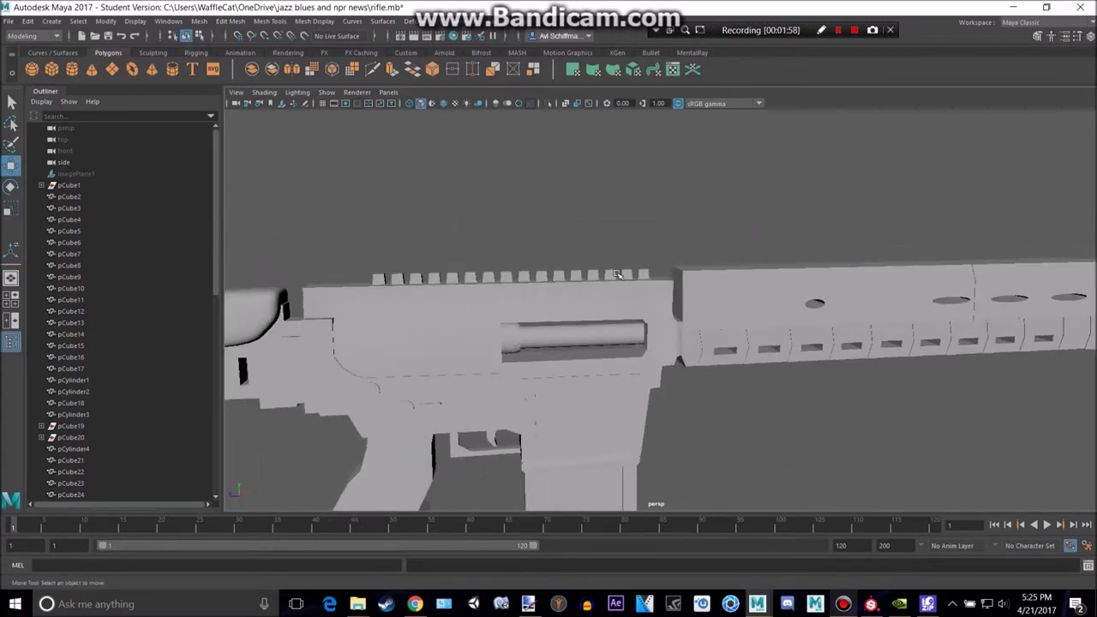
pyautogui.click(615, 273)
pyautogui.scroll(3, 615, 272)
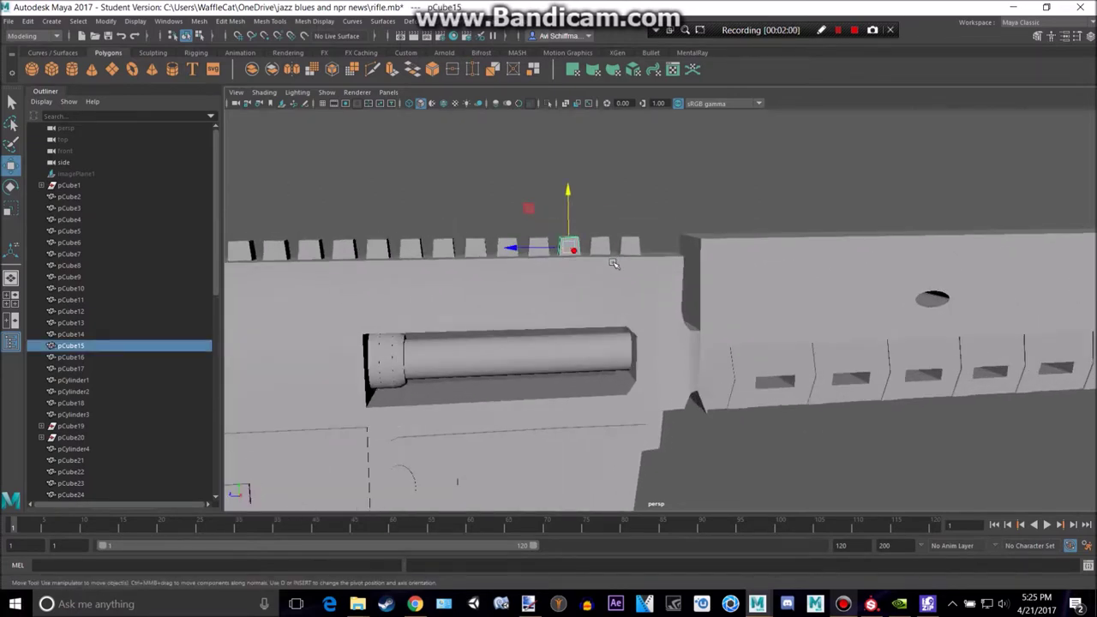
pyautogui.press('Delete')
pyautogui.press('Delete')
pyautogui.click(541, 249)
pyautogui.press('Delete')
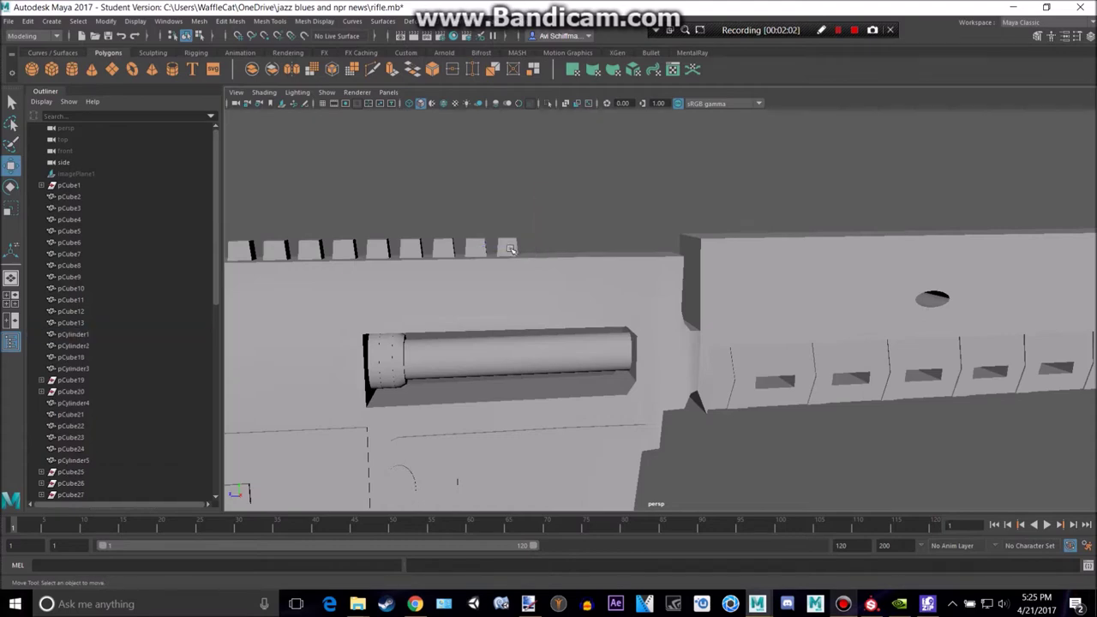
pyautogui.click(509, 246)
pyautogui.press('Delete')
# Create a polygon cube and place it on top of the receiver, just ahead of the remaining rail blocks.
pyautogui.scroll(-4, 522, 238)
pyautogui.keyDown('alt'); pyautogui.moveTo(595, 269); pyautogui.dragTo(580, 279); pyautogui.keyUp('alt')
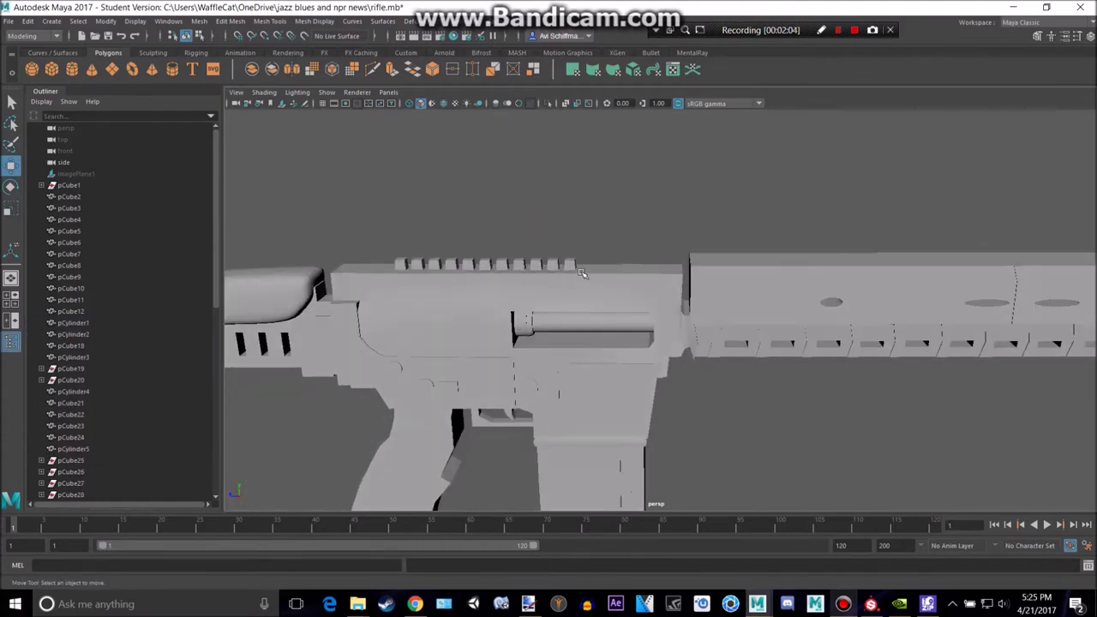
pyautogui.scroll(-3, 607, 266)
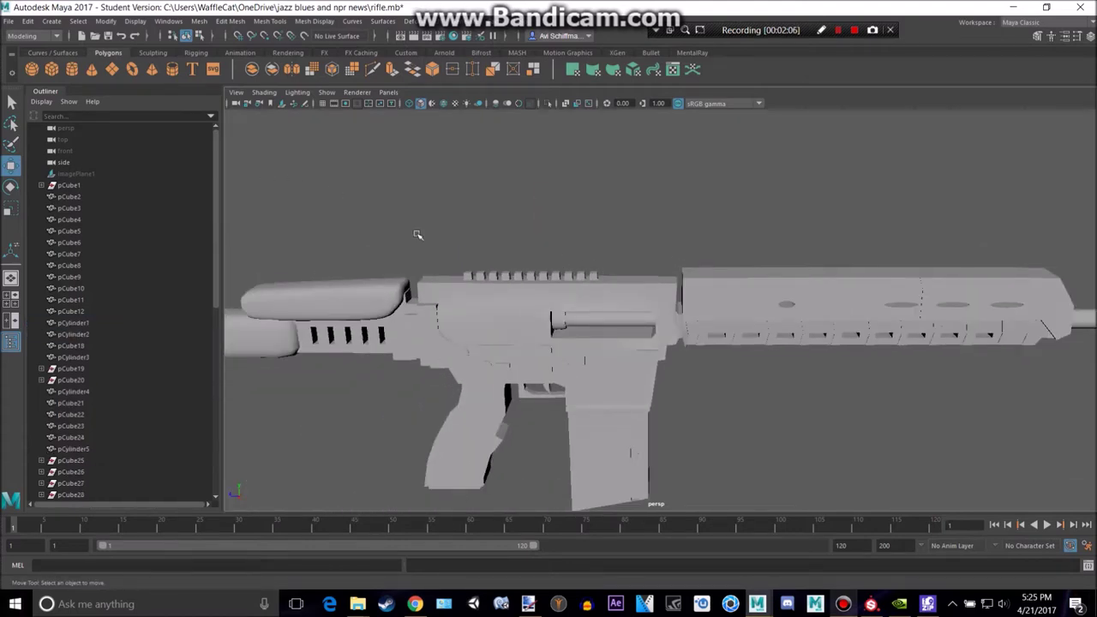
pyautogui.hotkey('alt', 'Tab')
pyautogui.hotkey('alt', 'Tab')
pyautogui.click(52, 70)
pyautogui.moveTo(620, 294); pyautogui.dragTo(626, 250)
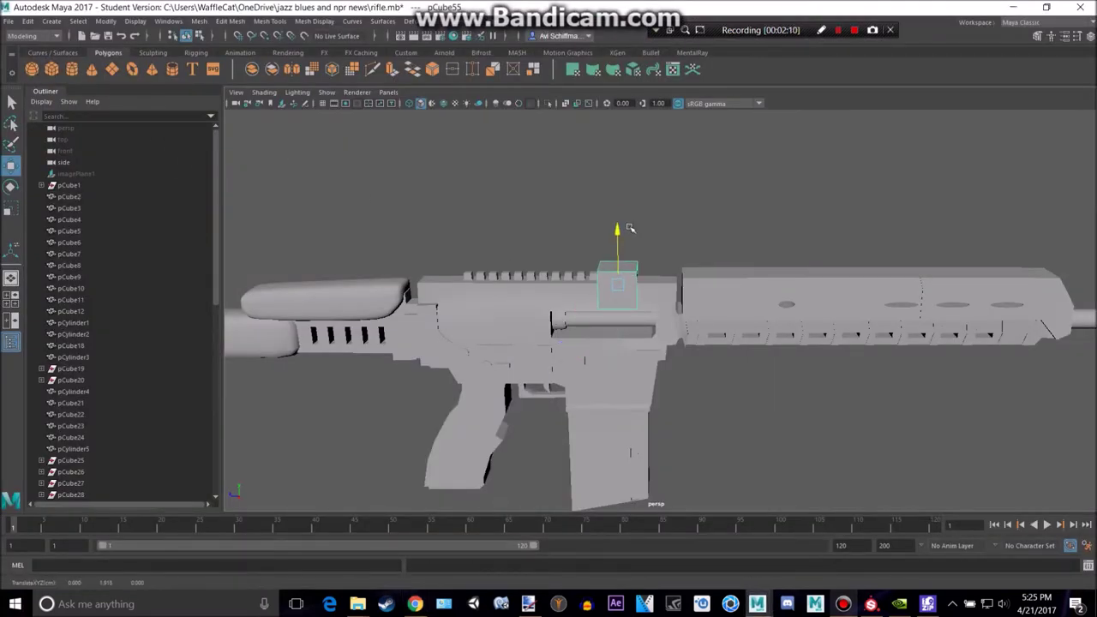
pyautogui.press('f')
pyautogui.moveTo(606, 312); pyautogui.dragTo(706, 305)
# Scale down the cube's height and width for the scope mount base, comparing it with the reference image.
pyautogui.moveTo(747, 259); pyautogui.dragTo(746, 289)
pyautogui.hotkey('alt', 'Tab')
pyautogui.hotkey('alt', 'Tab')
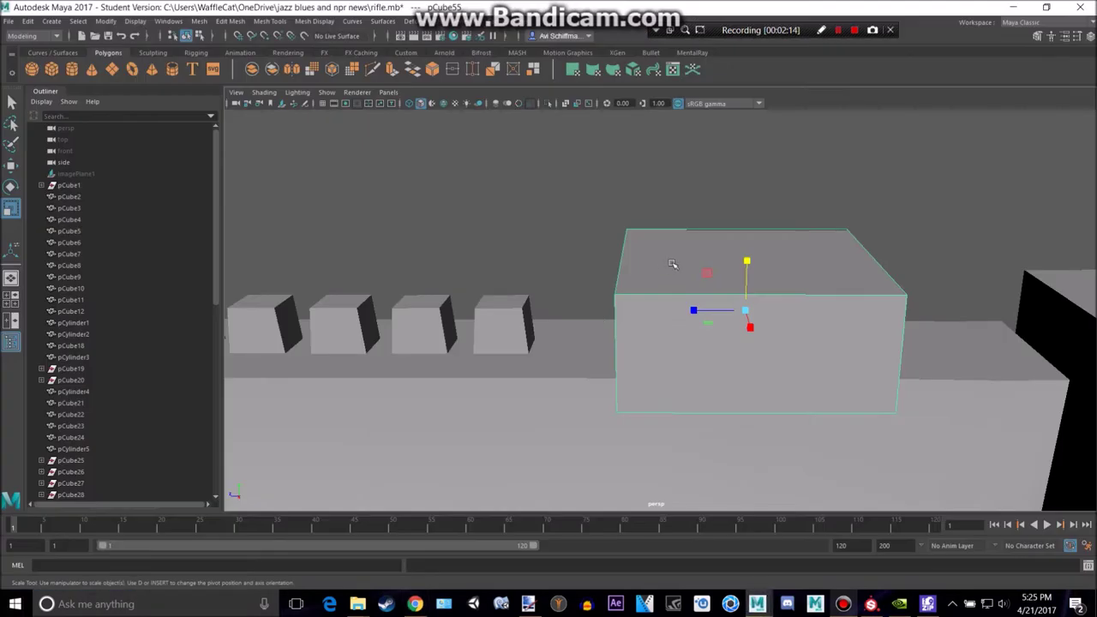
pyautogui.moveTo(749, 260); pyautogui.dragTo(749, 273)
pyautogui.keyDown('alt'); pyautogui.moveTo(752, 277); pyautogui.dragTo(862, 269); pyautogui.keyUp('alt')
pyautogui.moveTo(719, 292); pyautogui.dragTo(610, 262)
pyautogui.press('w')
pyautogui.hotkey('alt', 'Tab')
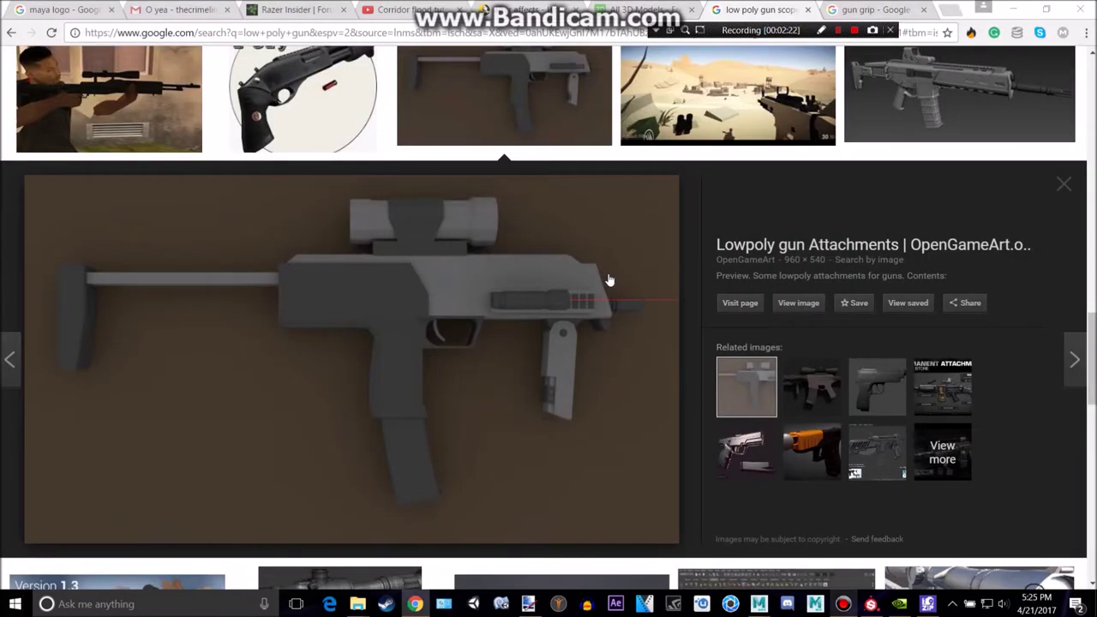
# Flatten the cube further into a low slab and lower it so it rests on the receiver's top surface.
pyautogui.hotkey('alt', 'Tab')
pyautogui.press('r')
pyautogui.moveTo(744, 270); pyautogui.dragTo(744, 285)
pyautogui.press('w')
pyautogui.press('r')
pyautogui.press('w')
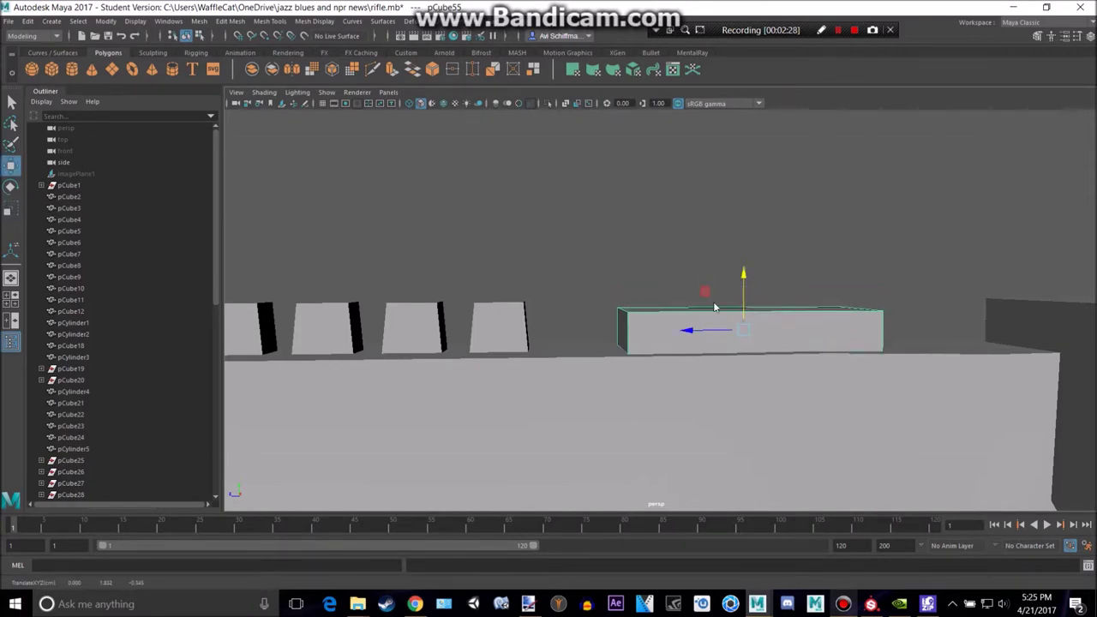
pyautogui.hotkey('alt', 'Tab')
pyautogui.hotkey('alt', 'Tab')
pyautogui.moveTo(740, 275); pyautogui.dragTo(739, 276)
# Examine the scope and mount shapes in the reference image and in its related rifle picture.
pyautogui.hotkey('alt', 'Tab')
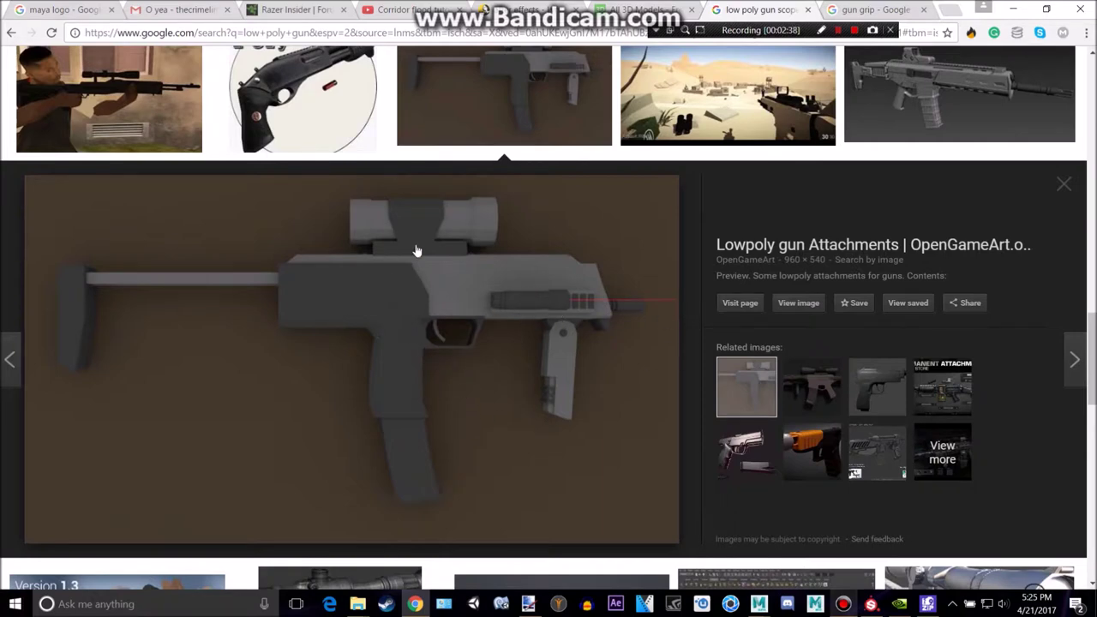
pyautogui.hotkey('alt', 'Tab')
pyautogui.hotkey('alt', 'Tab')
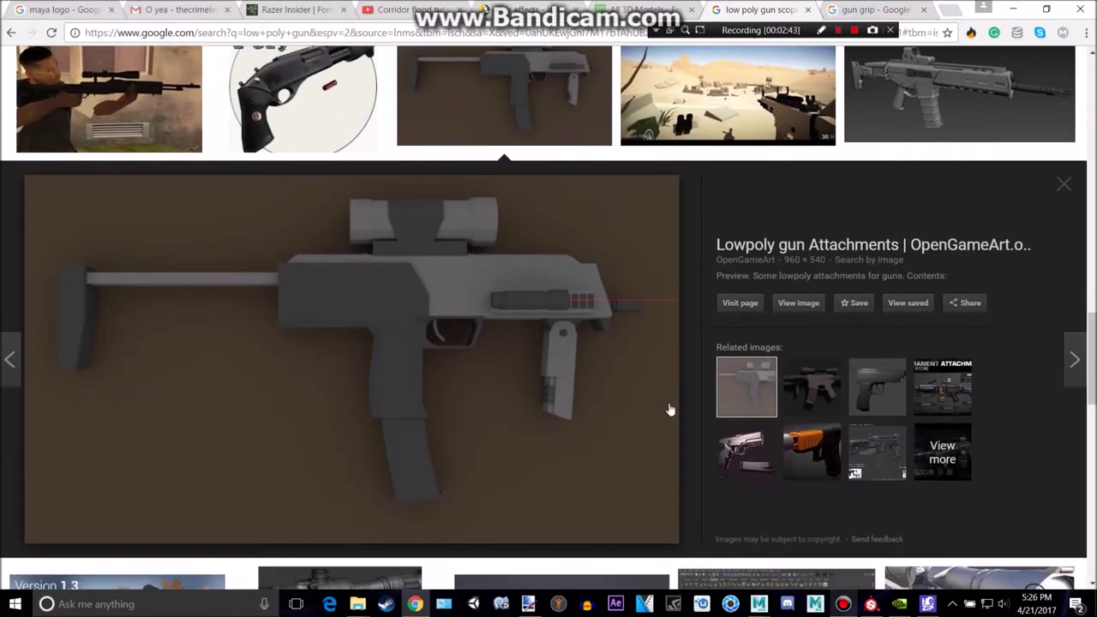
pyautogui.click(811, 395)
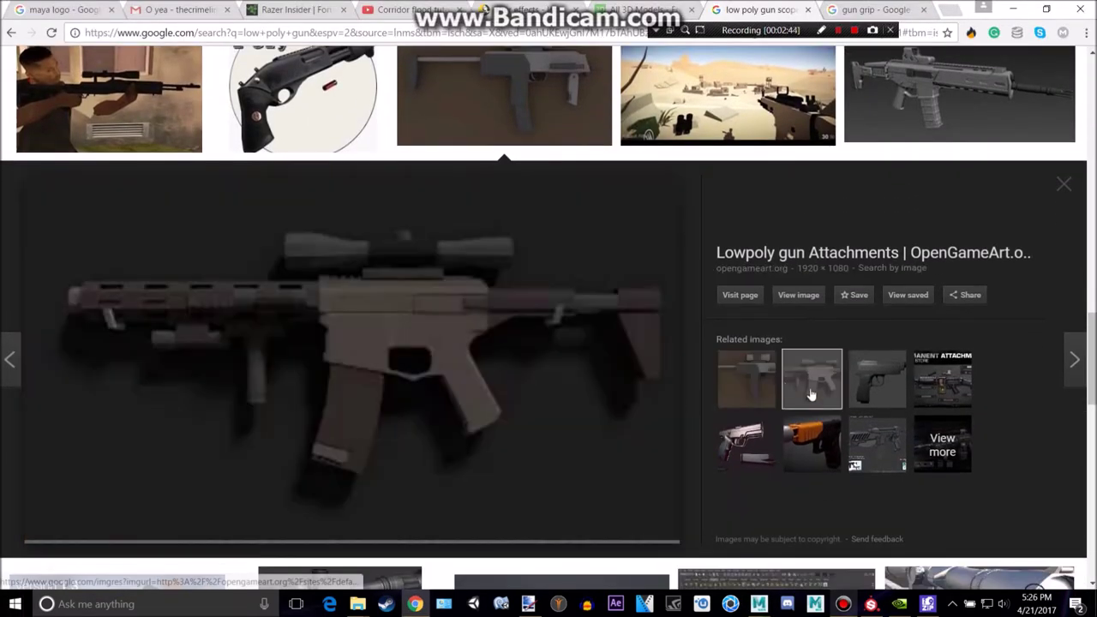
pyautogui.click(762, 384)
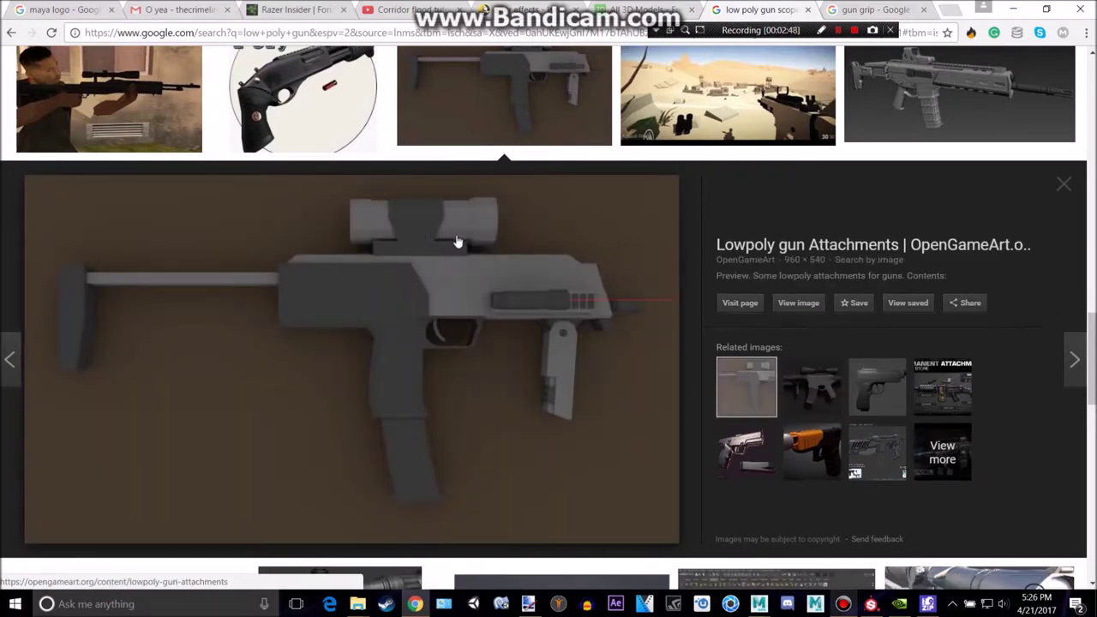
pyautogui.hotkey('alt', 'Tab')
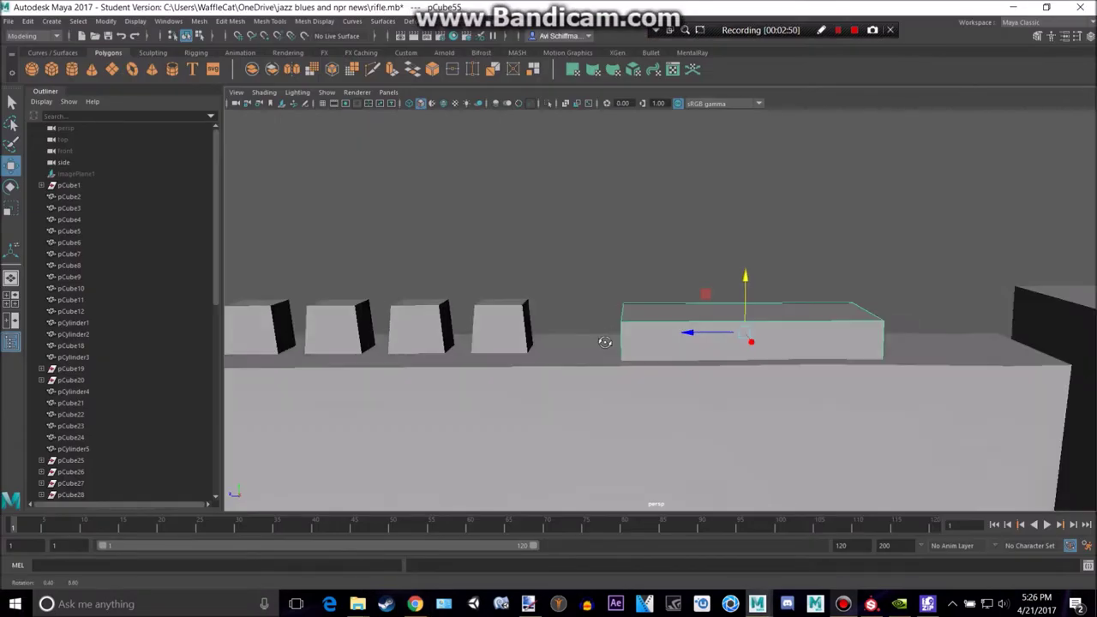
# Extrude the slab's top face in place and narrow the new face lengthwise to a central section.
pyautogui.keyDown('alt'); pyautogui.moveTo(794, 254); pyautogui.dragTo(786, 297); pyautogui.keyUp('alt')
pyautogui.moveTo(777, 331); pyautogui.dragTo(777, 305, button='right')
pyautogui.click(787, 330)
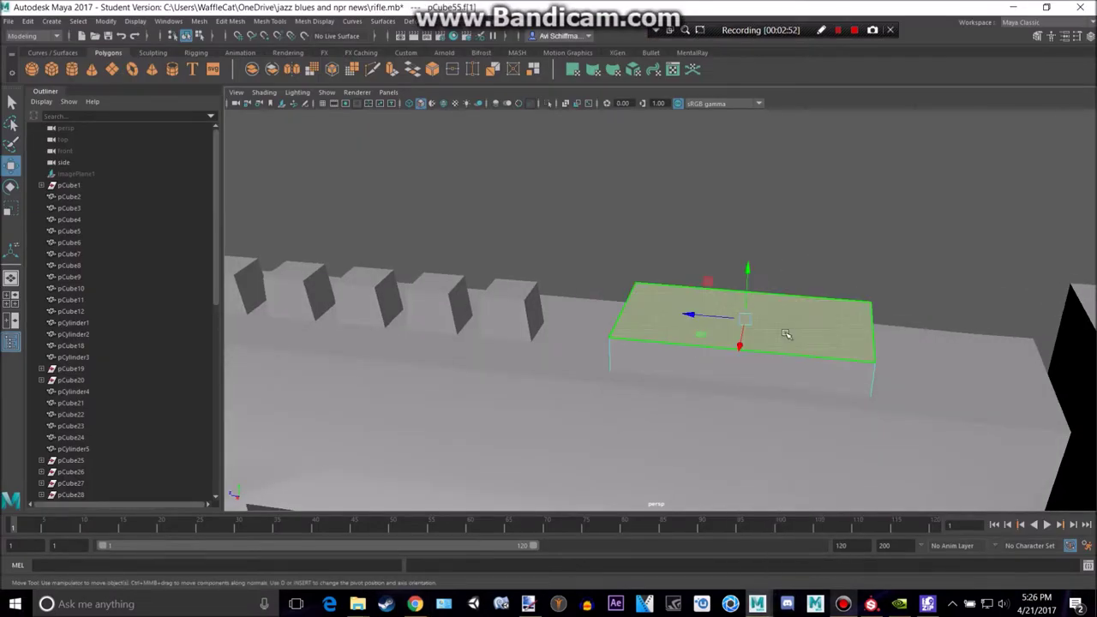
pyautogui.press('r')
pyautogui.hotkey('ctrl', 'e')
pyautogui.press('r')
pyautogui.moveTo(708, 317); pyautogui.dragTo(736, 318)
# Extrude the central face upward by 0.468 to form the mount's post, comparing the shape with the reference image.
pyautogui.hotkey('alt', 'Tab')
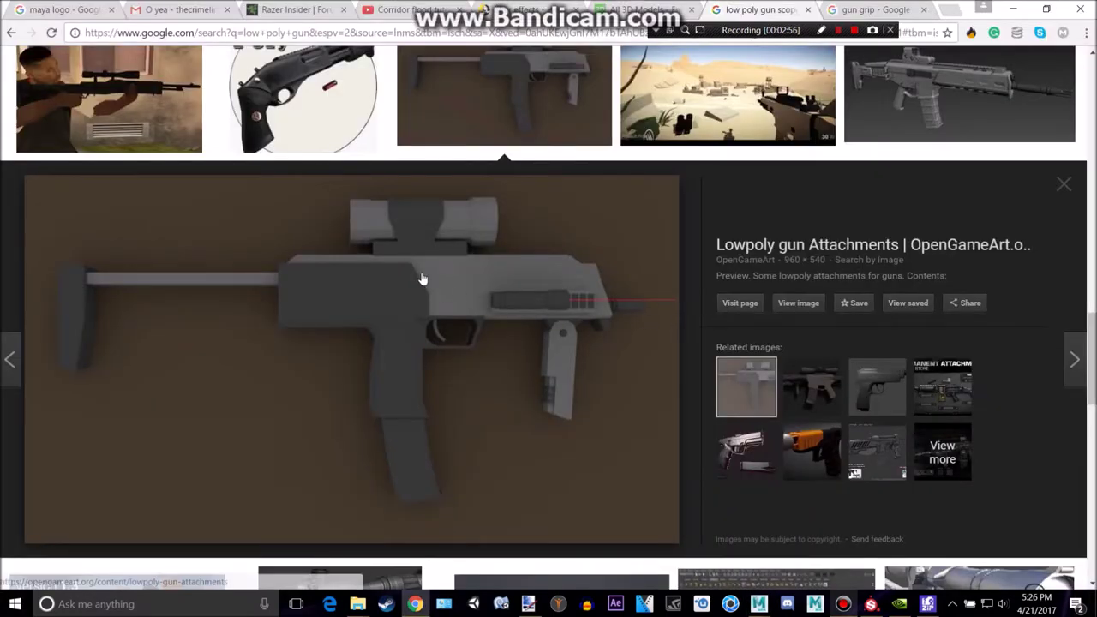
pyautogui.hotkey('alt', 'Tab')
pyautogui.hotkey('alt', 'Tab')
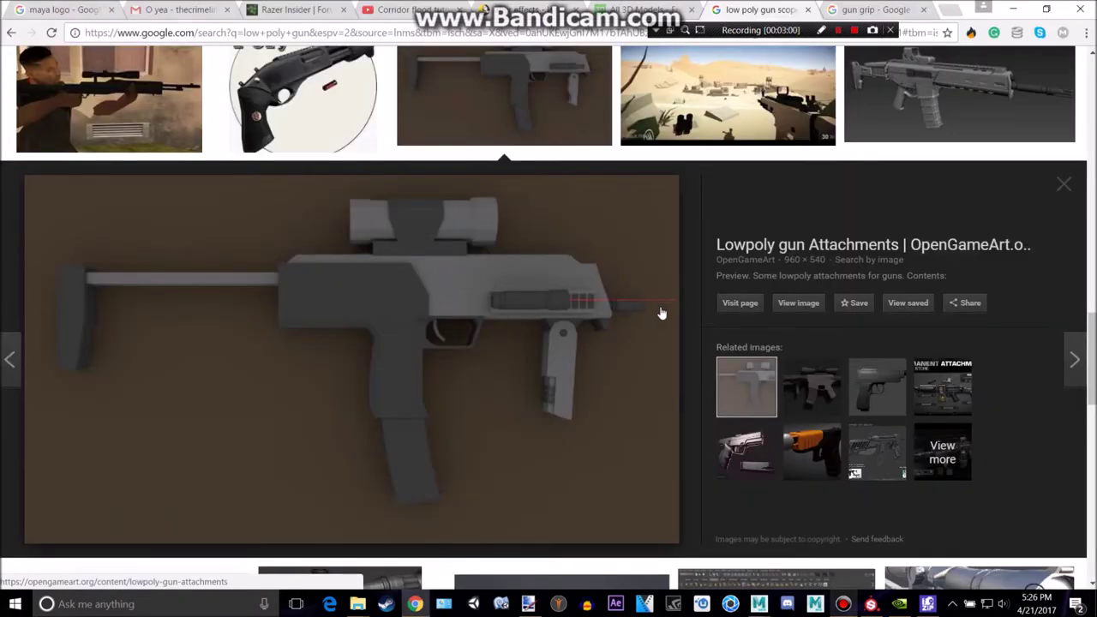
pyautogui.hotkey('alt', 'Tab')
pyautogui.hotkey('ctrl', 'e')
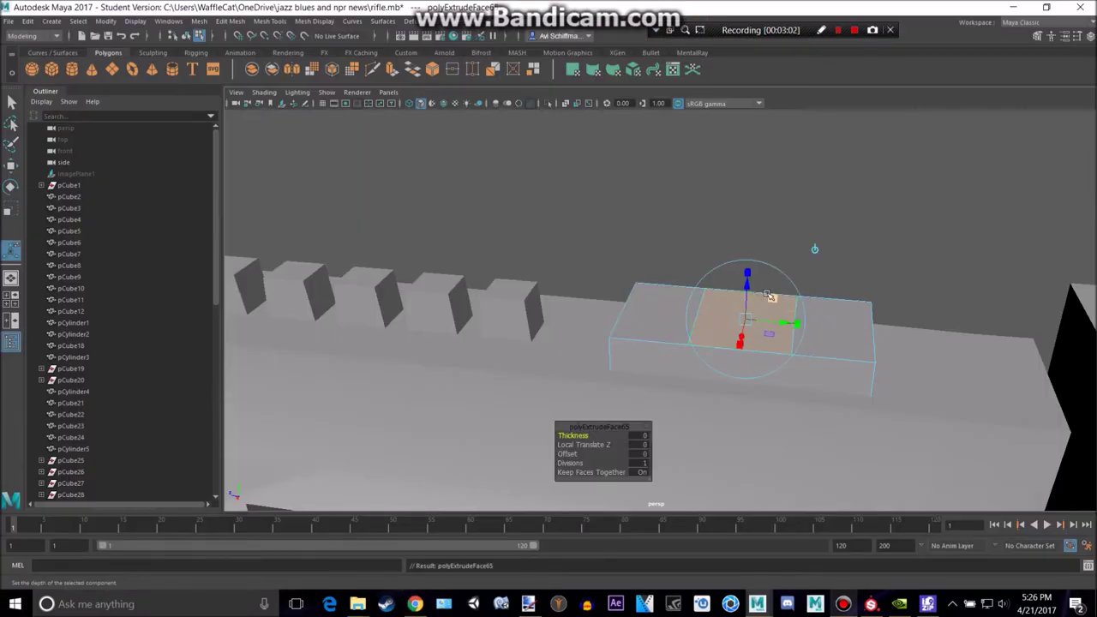
pyautogui.moveTo(749, 285); pyautogui.dragTo(752, 182)
pyautogui.hotkey('alt', 'Tab')
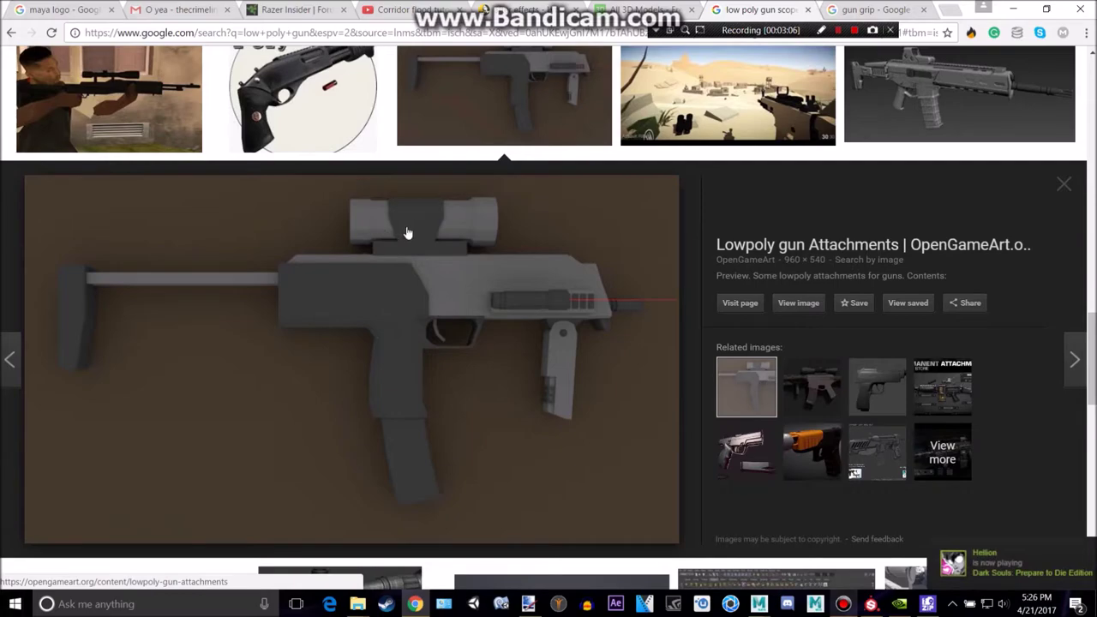
pyautogui.hotkey('alt', 'Tab')
pyautogui.hotkey('alt', 'Tab')
pyautogui.hotkey('alt', 'Tab')
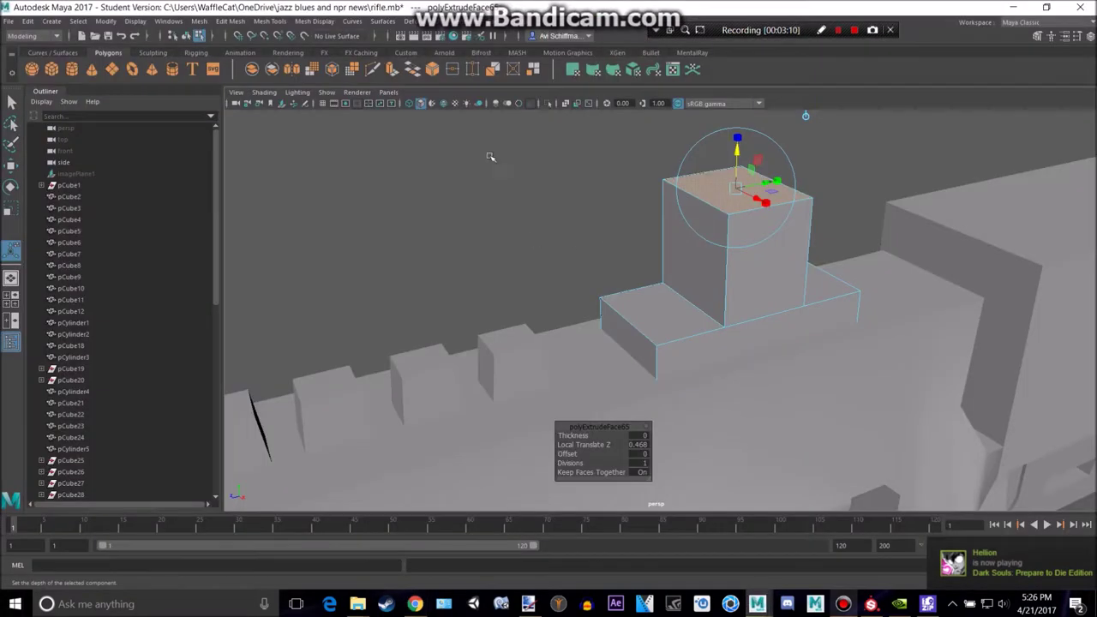
# Insert two horizontal edge loops around the upper half of the mount post, checking them against the reference image.
pyautogui.click(257, 22)
pyautogui.click(313, 103)
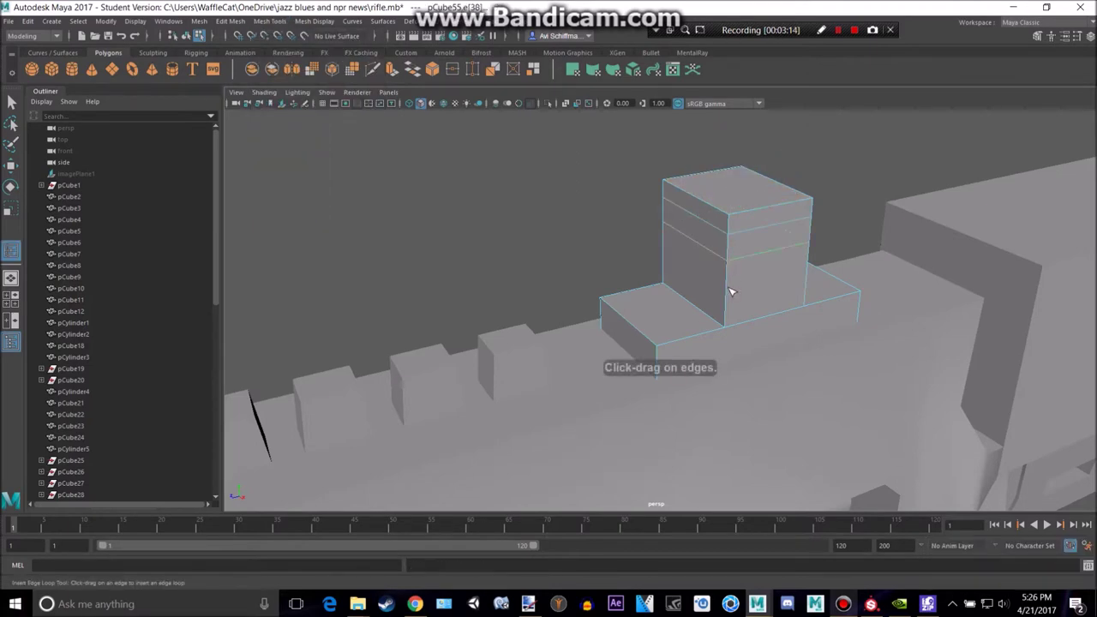
pyautogui.hotkey('alt', 'Tab')
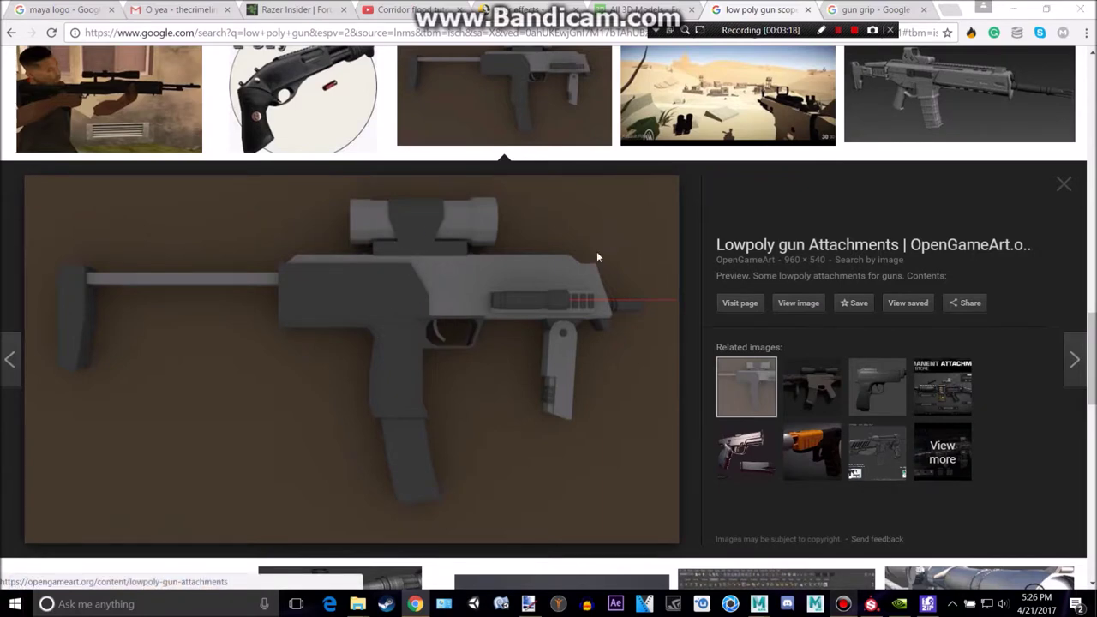
pyautogui.hotkey('alt', 'Tab')
pyautogui.moveTo(769, 235); pyautogui.dragTo(739, 232, button='right')
pyautogui.keyDown('alt'); pyautogui.moveTo(739, 232); pyautogui.dragTo(862, 224); pyautogui.keyUp('alt')
pyautogui.hotkey('ctrl', 'z')
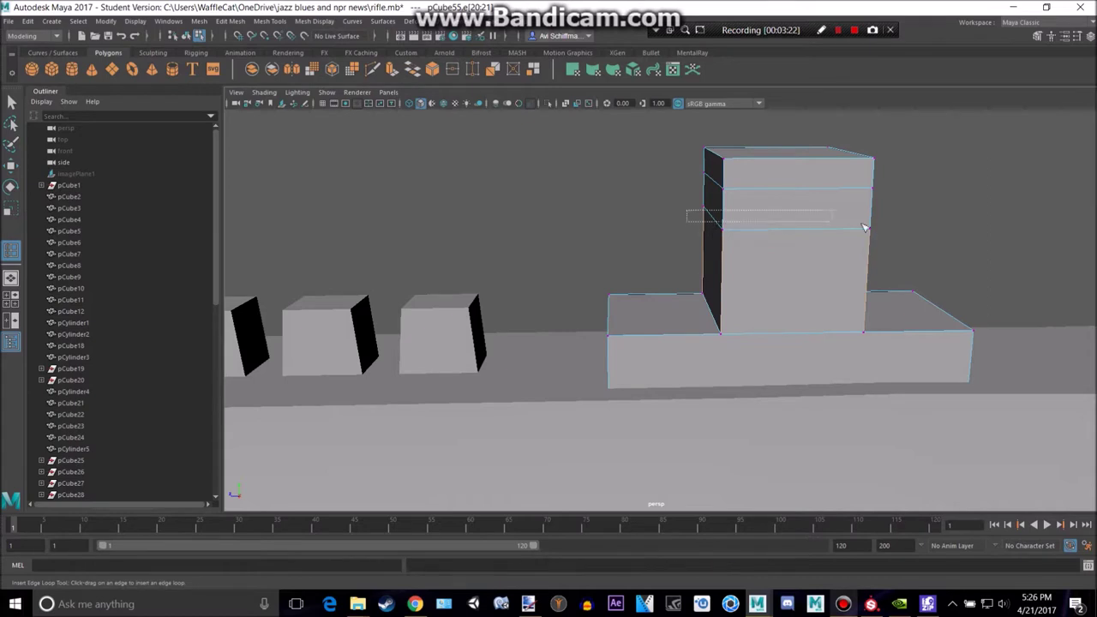
pyautogui.keyDown('alt'); pyautogui.moveTo(940, 243); pyautogui.dragTo(921, 228); pyautogui.keyUp('alt')
pyautogui.moveTo(774, 218); pyautogui.dragTo(746, 216, button='right')
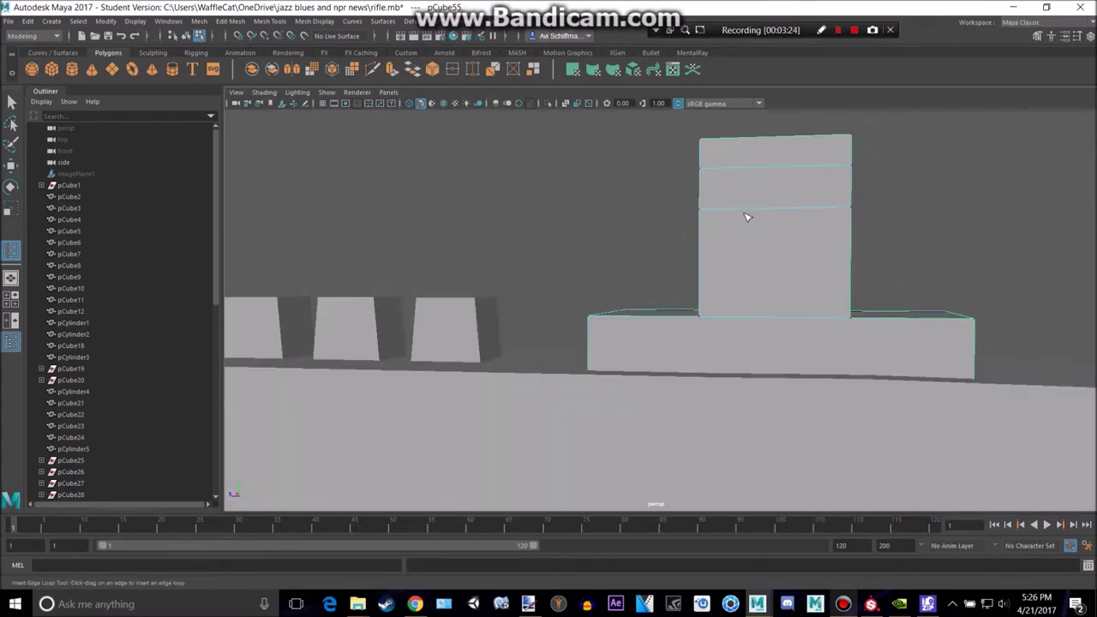
pyautogui.moveTo(691, 203)
pyautogui.mouseDown()
pyautogui.moveTo(912, 235)
pyautogui.moveTo(873, 249)
pyautogui.mouseUp()
pyautogui.moveTo(715, 222); pyautogui.dragTo(695, 219, button='right')
pyautogui.keyDown('alt'); pyautogui.moveTo(695, 222); pyautogui.dragTo(795, 213); pyautogui.keyUp('alt')
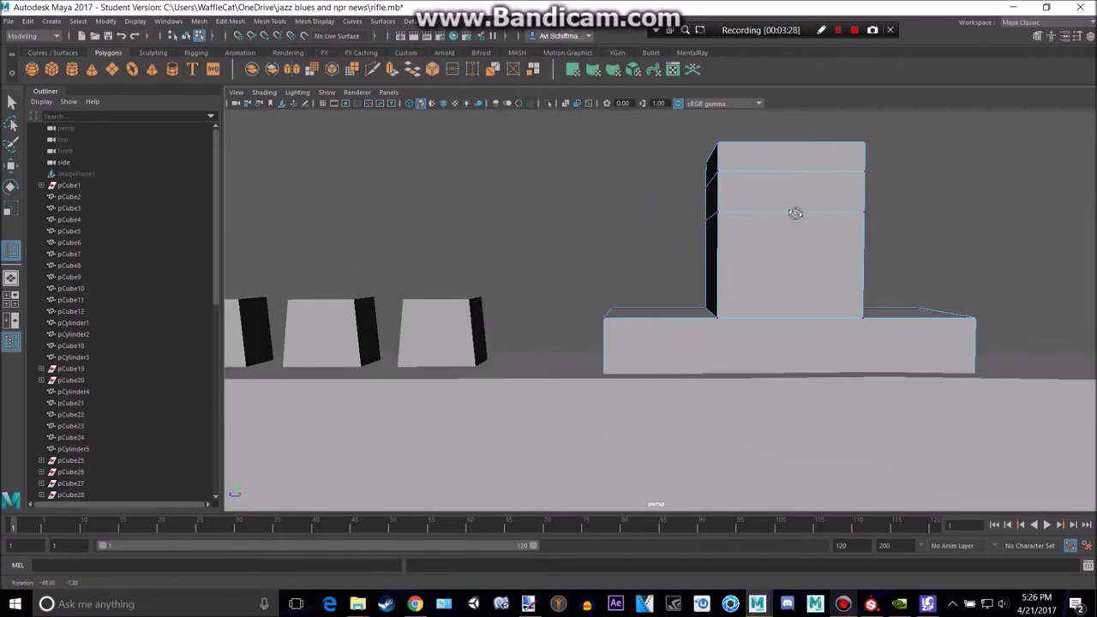
pyautogui.moveTo(731, 216); pyautogui.dragTo(718, 221, button='right')
pyautogui.click(719, 218)
pyautogui.keyDown('alt'); pyautogui.moveTo(657, 246); pyautogui.dragTo(674, 253); pyautogui.keyUp('alt')
pyautogui.hotkey('ctrl', 'z')
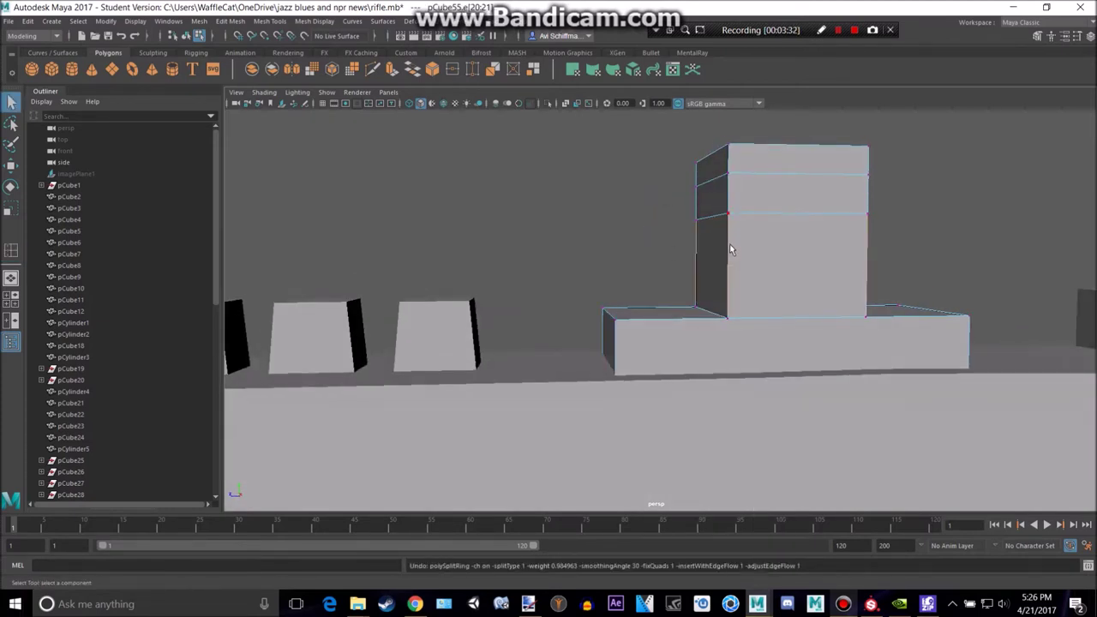
# Select the vertices of the lower edge loop around the mount post.
pyautogui.scroll(5, 746, 186)
pyautogui.keyDown('alt'); pyautogui.moveTo(746, 186); pyautogui.dragTo(644, 233, button='middle'); pyautogui.keyUp('alt')
pyautogui.keyDown('alt'); pyautogui.moveTo(643, 232); pyautogui.dragTo(636, 233); pyautogui.keyUp('alt')
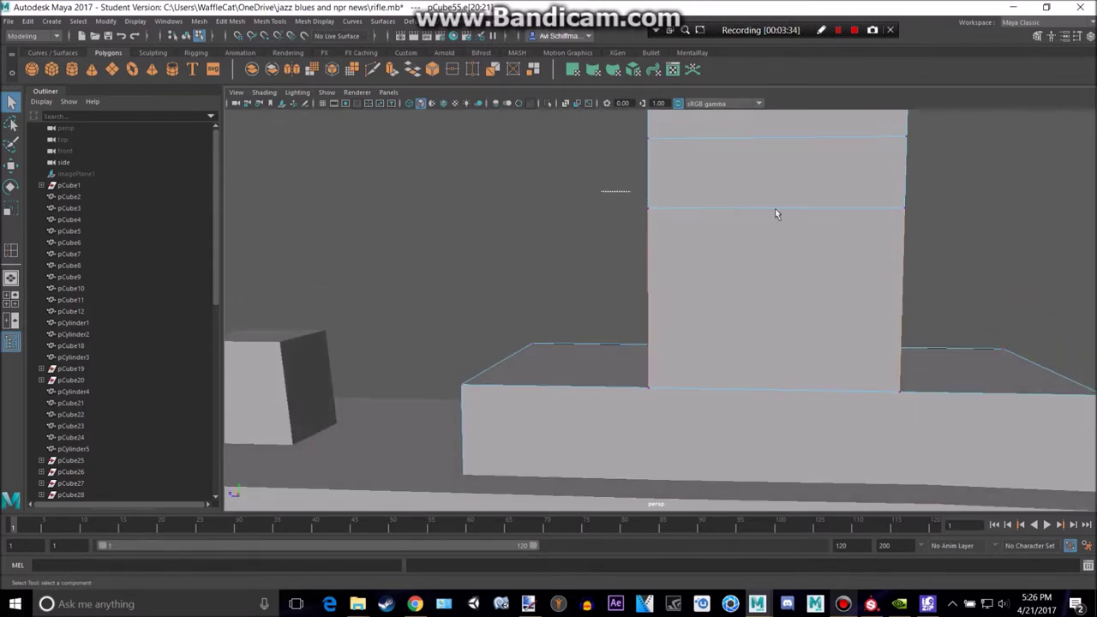
pyautogui.keyDown('alt'); pyautogui.moveTo(980, 263); pyautogui.dragTo(857, 280); pyautogui.keyUp('alt')
pyautogui.hotkey('alt', 'Tab')
pyautogui.hotkey('alt', 'Tab')
pyautogui.scroll(-3, 642, 311)
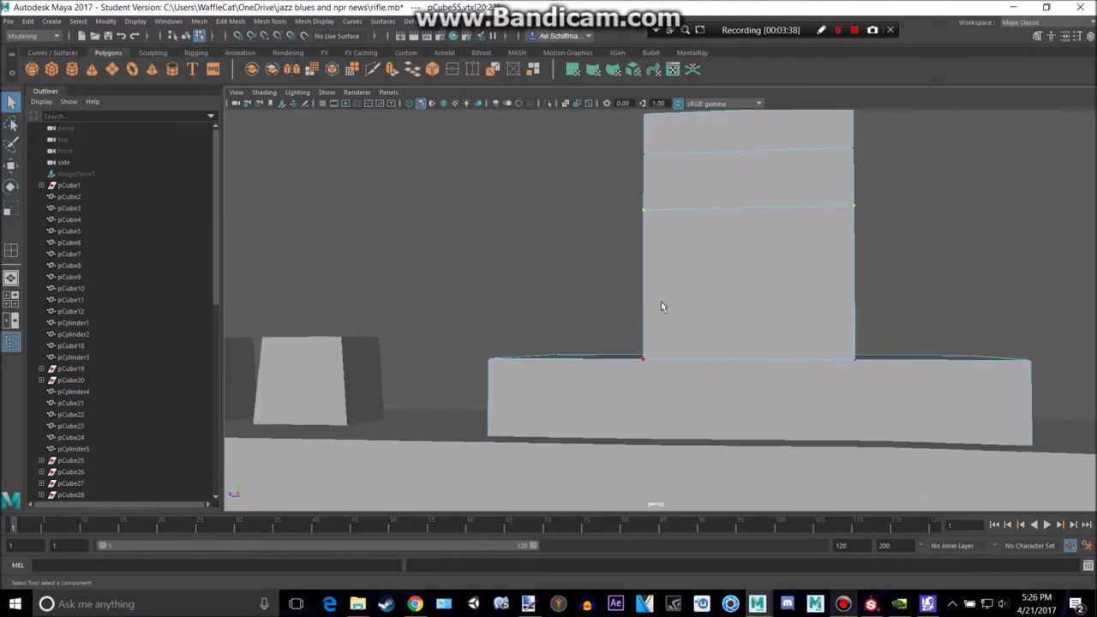
pyautogui.keyDown('alt'); pyautogui.moveTo(656, 306); pyautogui.dragTo(761, 283); pyautogui.keyUp('alt')
pyautogui.press('w')
pyautogui.click(715, 224)
pyautogui.hotkey('ctrl', 'z')
pyautogui.moveTo(699, 229); pyautogui.dragTo(717, 232)
pyautogui.hotkey('ctrl', 'z')
# Scale the lower loop's vertices inward and lower them to give the post a narrow waist like the reference.
pyautogui.press('r')
pyautogui.hotkey('alt', 'Tab')
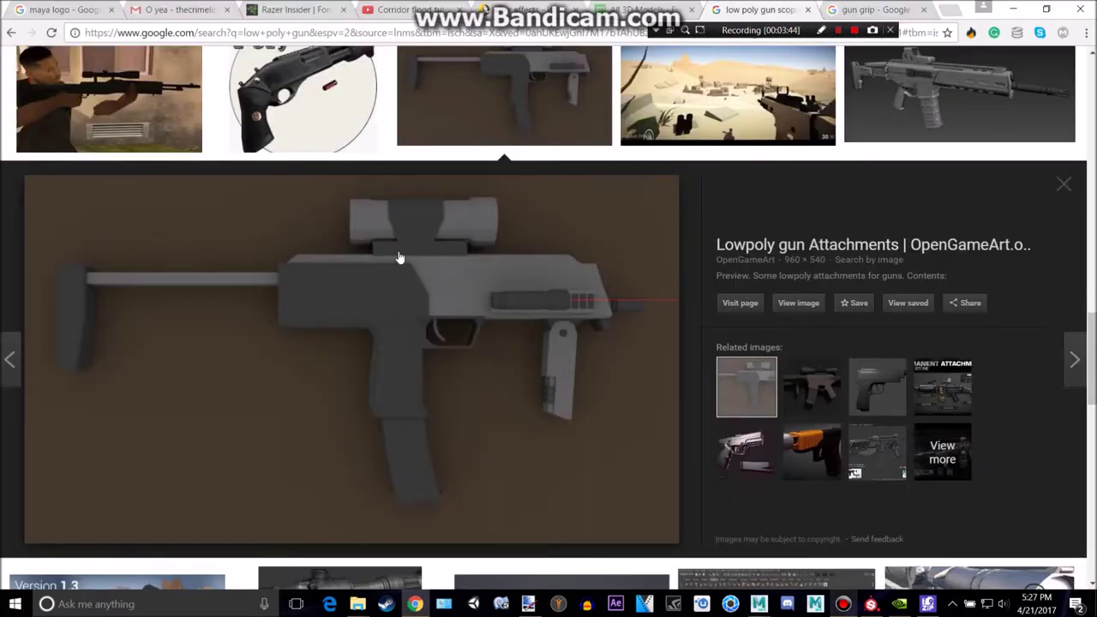
pyautogui.hotkey('alt', 'Tab')
pyautogui.press('w')
pyautogui.moveTo(753, 183); pyautogui.dragTo(796, 245)
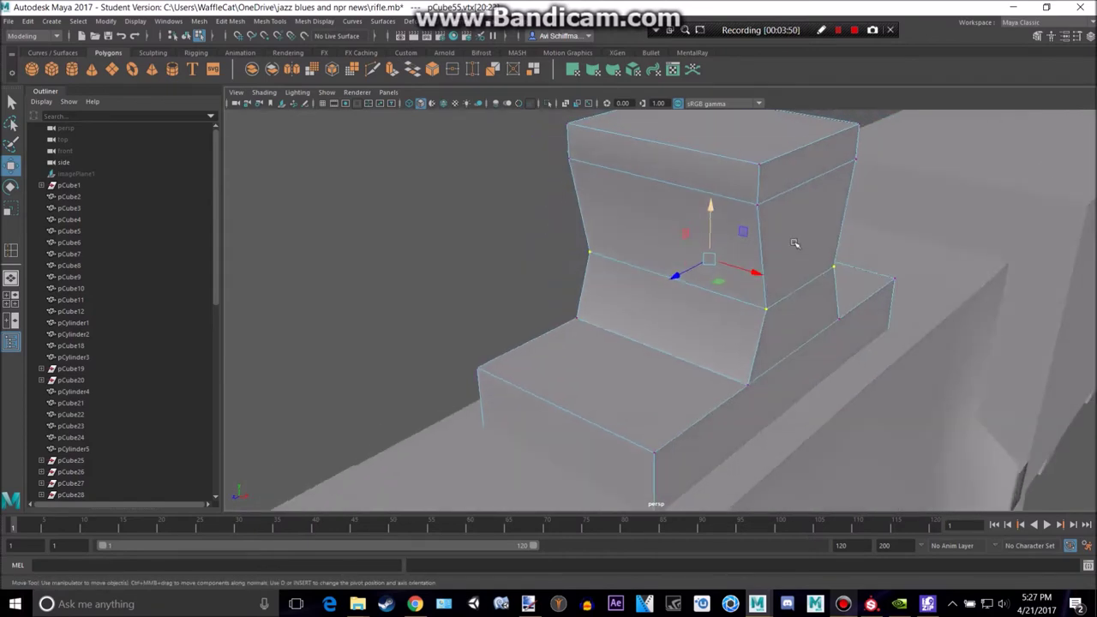
pyautogui.hotkey('alt', 'Tab')
pyautogui.hotkey('alt', 'Tab')
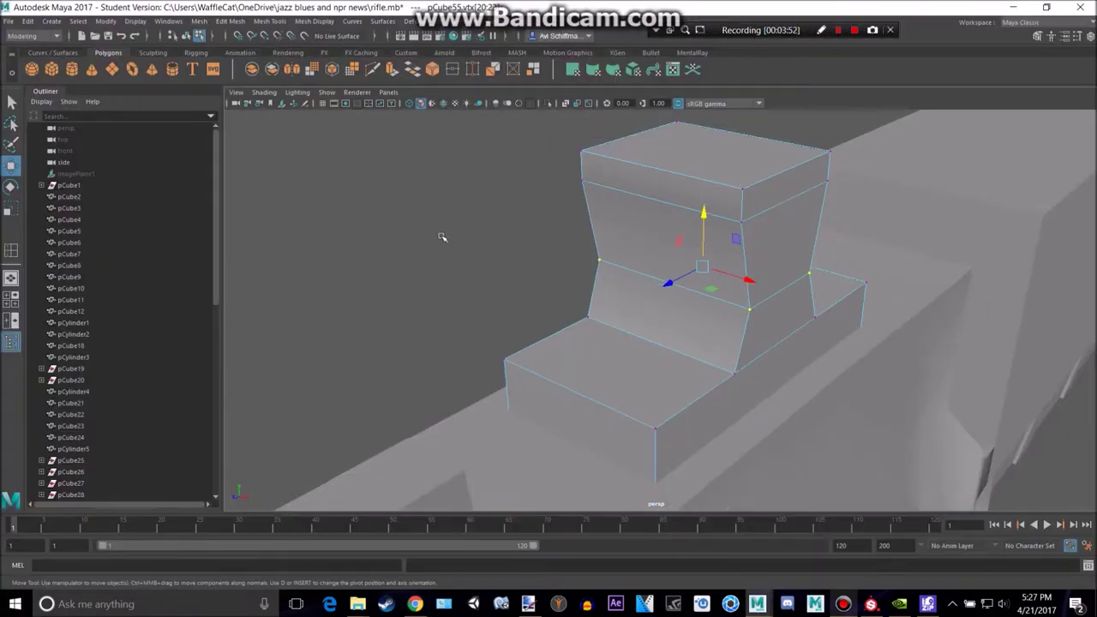
pyautogui.click(53, 70)
pyautogui.scroll(-11, 693, 328)
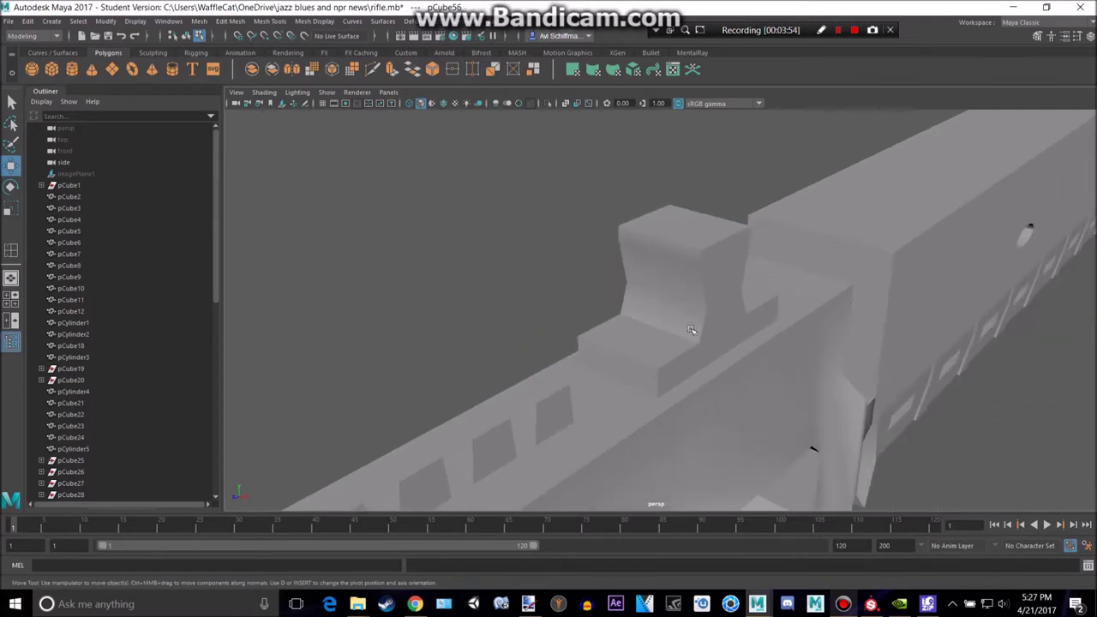
pyautogui.moveTo(655, 385); pyautogui.dragTo(655, 254)
pyautogui.press('f')
pyautogui.press('r')
pyautogui.moveTo(661, 312); pyautogui.dragTo(541, 356)
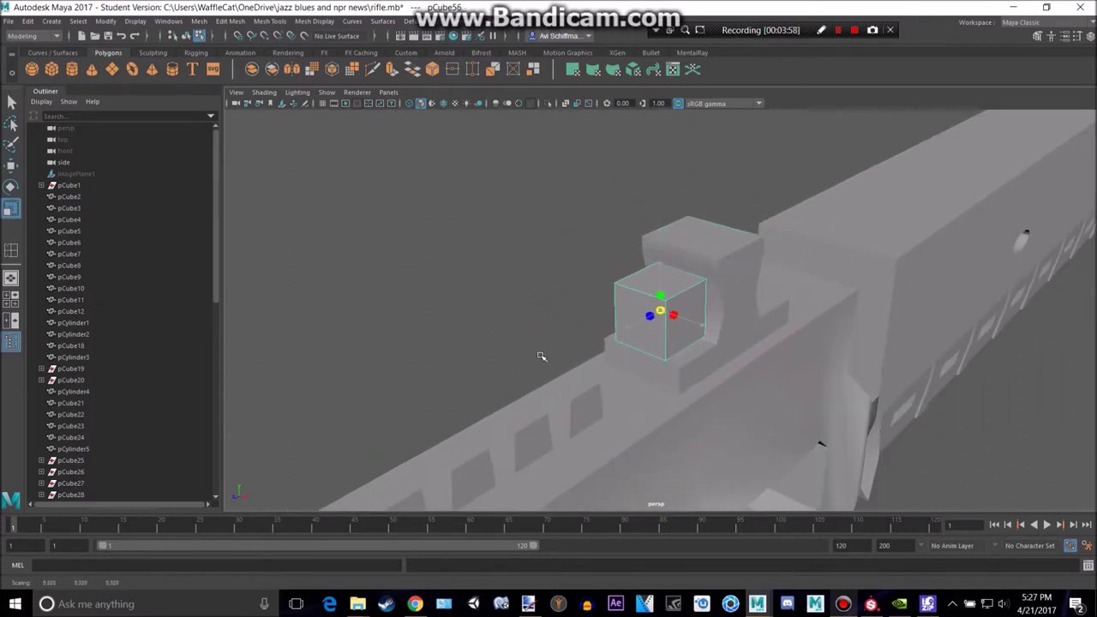
pyautogui.moveTo(627, 326); pyautogui.dragTo(759, 308)
pyautogui.press('w')
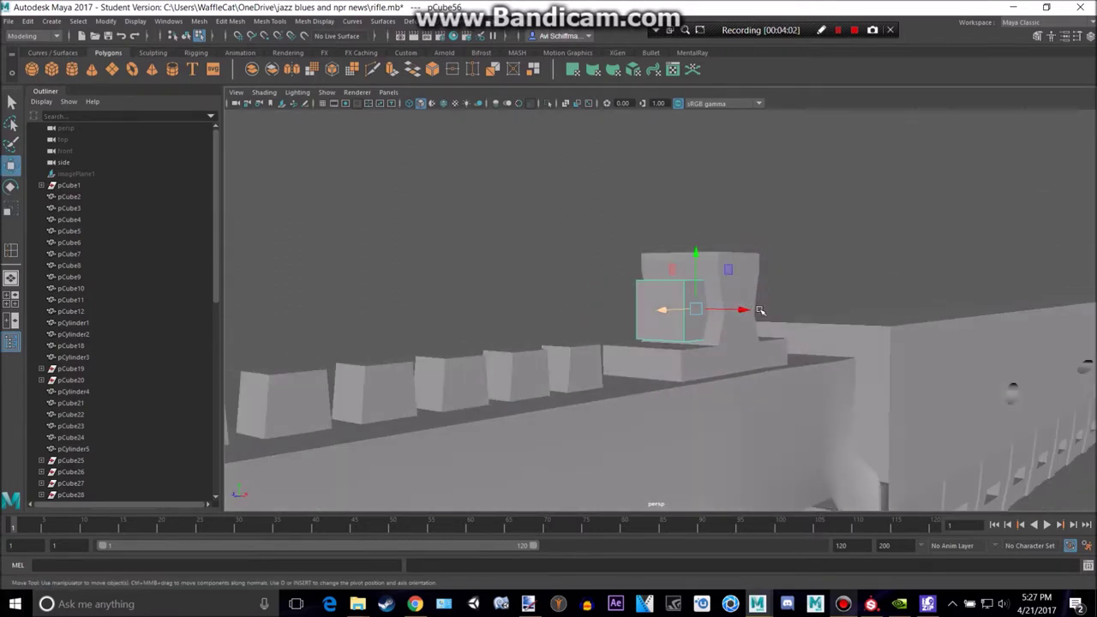
pyautogui.scroll(3, 758, 308)
pyautogui.press('Delete')
pyautogui.moveTo(706, 305)
pyautogui.mouseDown(button='right')
pyautogui.moveTo(683, 283)
pyautogui.moveTo(690, 296)
pyautogui.mouseUp(button='right')
pyautogui.click(693, 284)
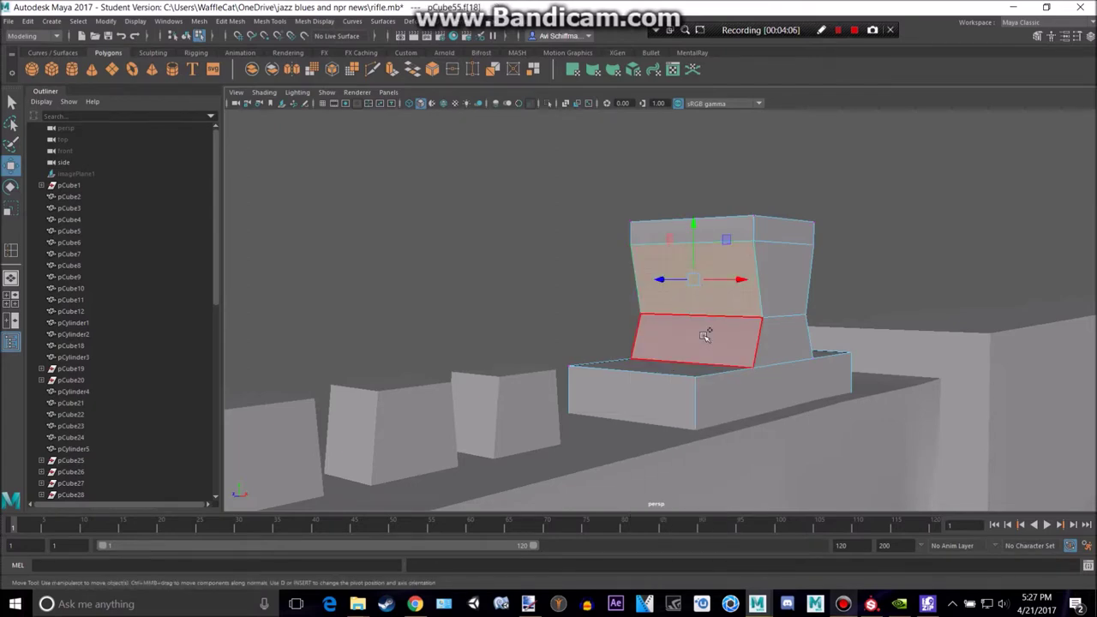
pyautogui.keyDown('shift'); pyautogui.click(705, 337); pyautogui.keyUp('shift')
pyautogui.keyDown('alt'); pyautogui.moveTo(857, 207); pyautogui.dragTo(695, 223); pyautogui.keyUp('alt')
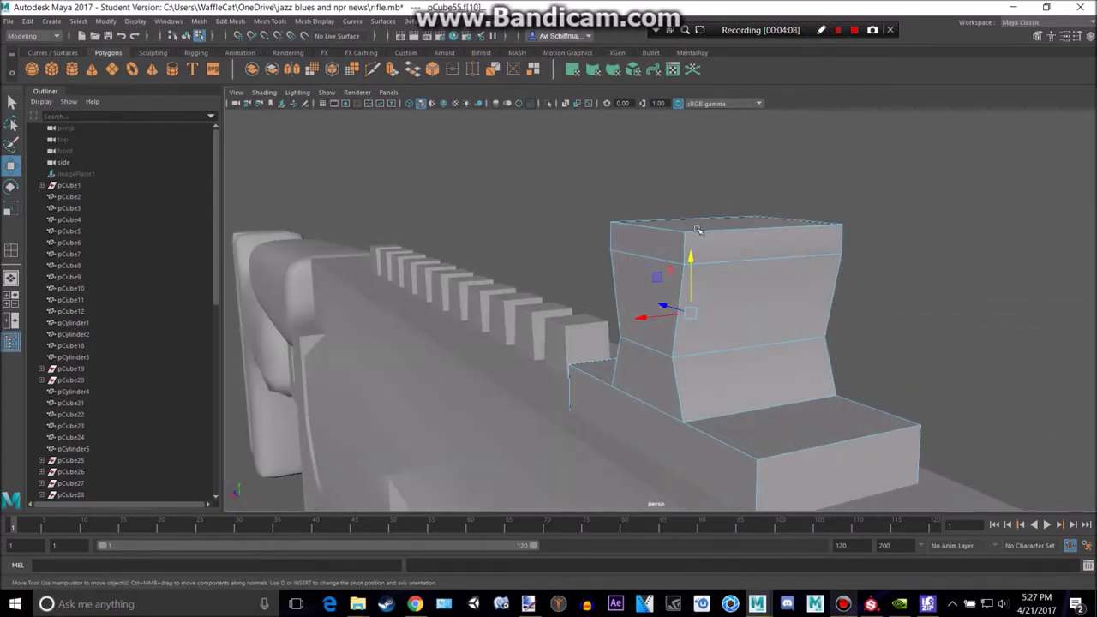
pyautogui.keyDown('alt'); pyautogui.moveTo(558, 262); pyautogui.dragTo(749, 251); pyautogui.keyUp('alt')
# Select the post's upper edge loop and raise it close to the top face, comparing it with the reference image.
pyautogui.moveTo(743, 242); pyautogui.dragTo(742, 211, button='right')
pyautogui.click(749, 241)
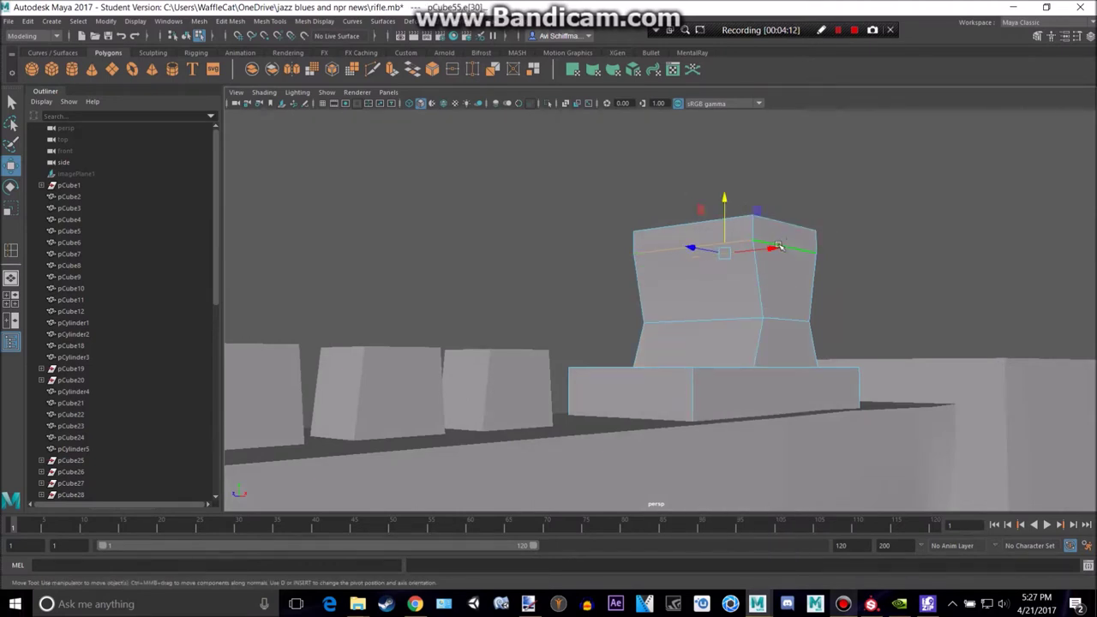
pyautogui.hotkey('ctrl', 'z')
pyautogui.hotkey('ctrl', 'z')
pyautogui.moveTo(725, 195); pyautogui.dragTo(728, 185)
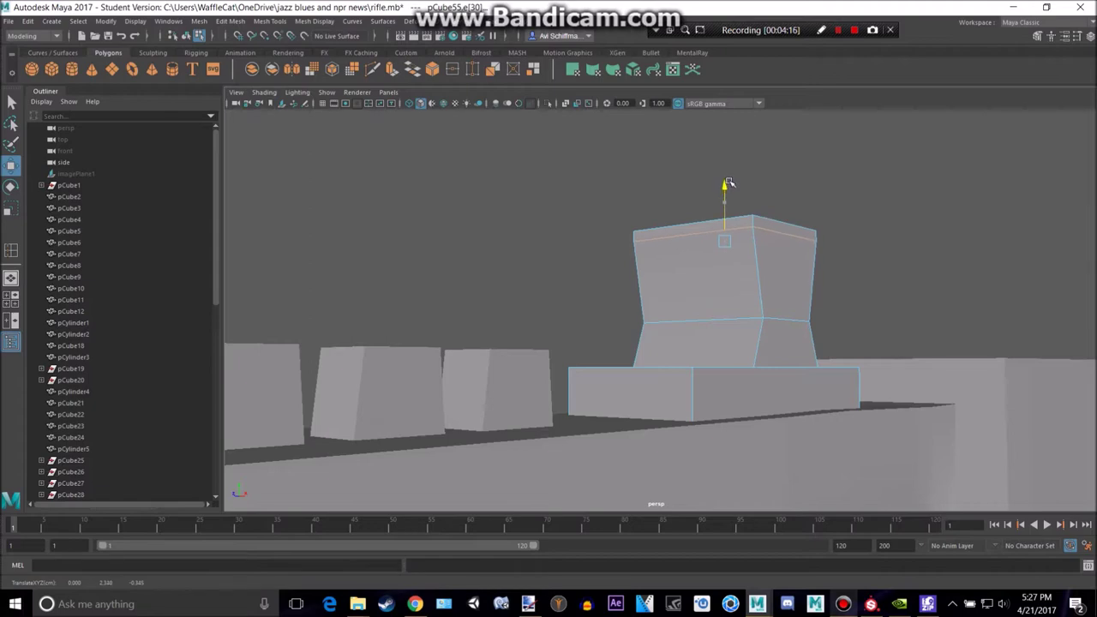
pyautogui.hotkey('alt', 'Tab')
pyautogui.hotkey('alt', 'Tab')
# Try to extrude and inset the upper and lower sloped end faces of the mount post.
pyautogui.scroll(3, 758, 250)
pyautogui.moveTo(755, 252); pyautogui.dragTo(755, 267, button='right')
pyautogui.keyDown('alt'); pyautogui.moveTo(831, 244); pyautogui.dragTo(632, 258); pyautogui.keyUp('alt')
pyautogui.click(766, 301)
pyautogui.keyDown('shift'); pyautogui.click(779, 369); pyautogui.keyUp('shift')
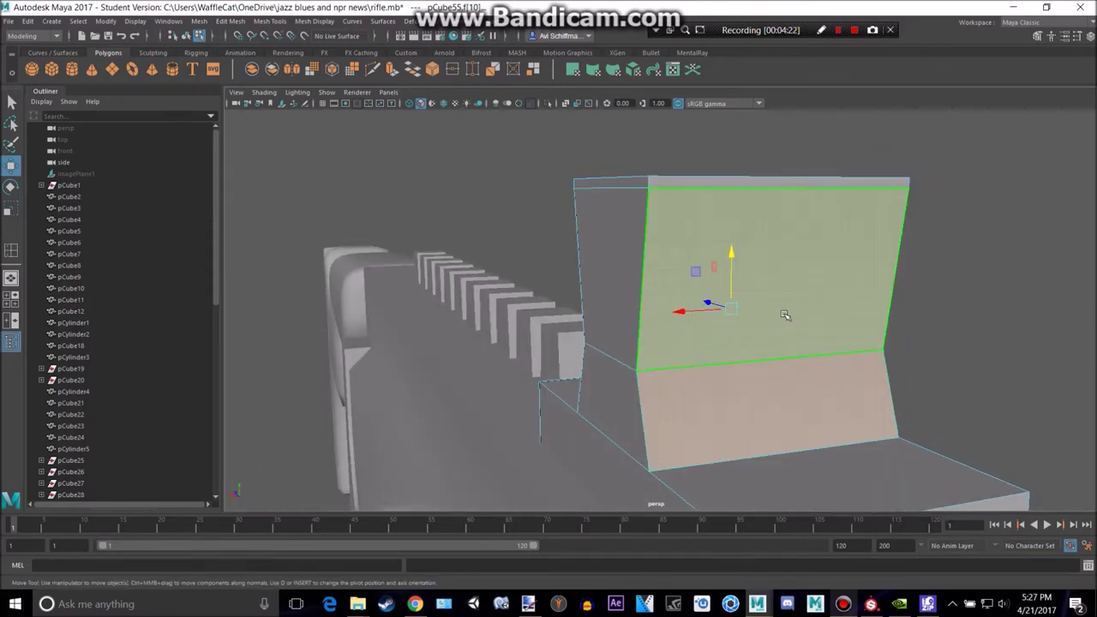
pyautogui.hotkey('ctrl', 'e')
pyautogui.keyDown('alt'); pyautogui.moveTo(725, 318); pyautogui.dragTo(652, 307); pyautogui.keyUp('alt')
pyautogui.press('r')
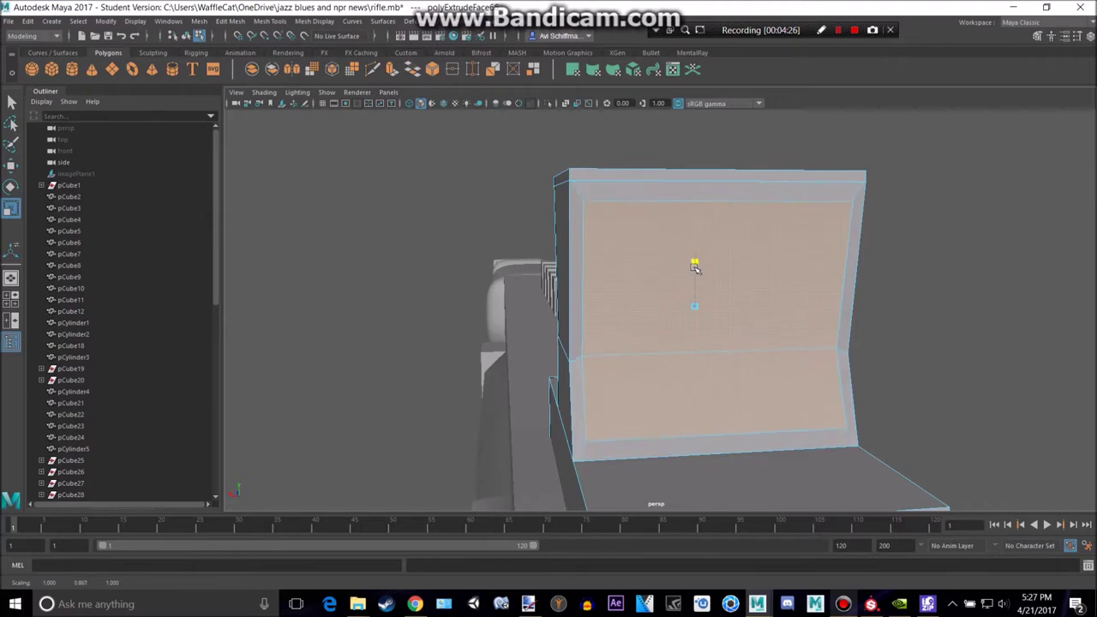
pyautogui.keyDown('alt'); pyautogui.moveTo(587, 270); pyautogui.dragTo(699, 261); pyautogui.keyUp('alt')
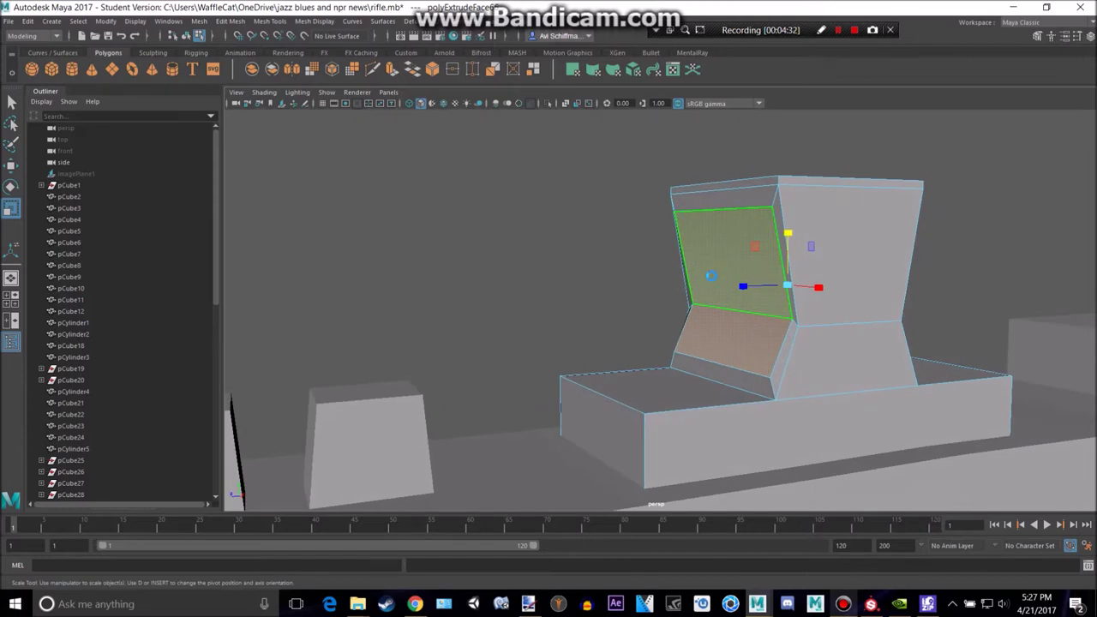
pyautogui.hotkey('ctrl', 'z')
pyautogui.hotkey('ctrl', 'z')
pyautogui.click(527, 225)
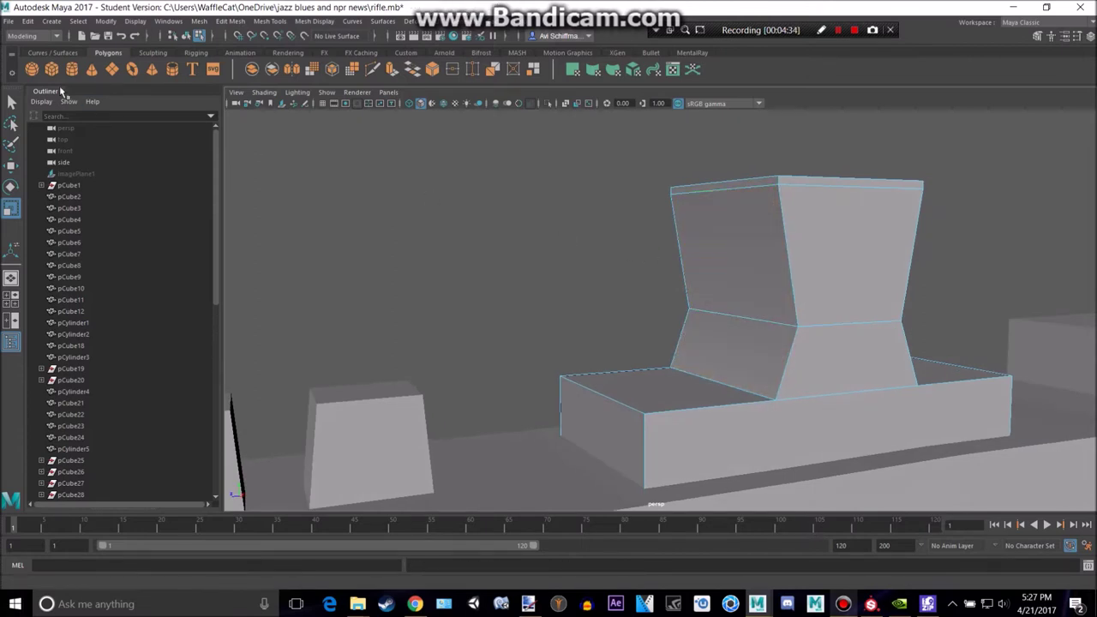
# Create a polygon cube, scale it down and raise it to the level of the mount post.
pyautogui.scroll(-14, 606, 302)
pyautogui.press('w')
pyautogui.moveTo(663, 372); pyautogui.dragTo(674, 263)
pyautogui.press('f')
pyautogui.press('r')
pyautogui.moveTo(660, 311); pyautogui.dragTo(556, 349)
pyautogui.moveTo(658, 313); pyautogui.dragTo(754, 360)
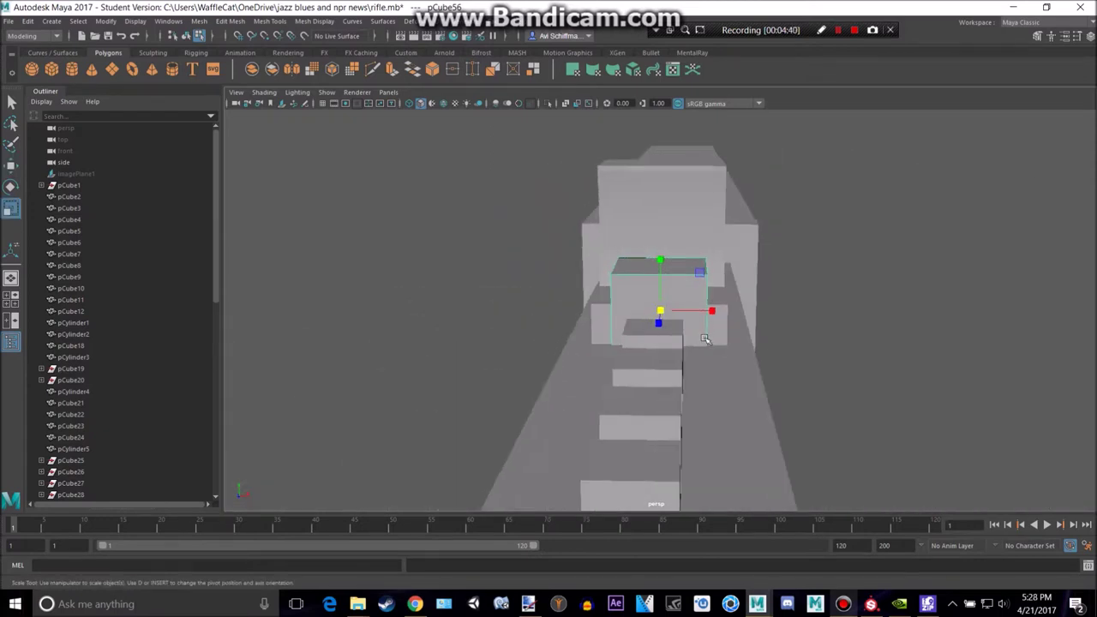
pyautogui.press('w')
pyautogui.moveTo(664, 266); pyautogui.dragTo(665, 210)
# In the front view, centre the cube on the post and resize it to nearly fill the post's width.
pyautogui.press('space')
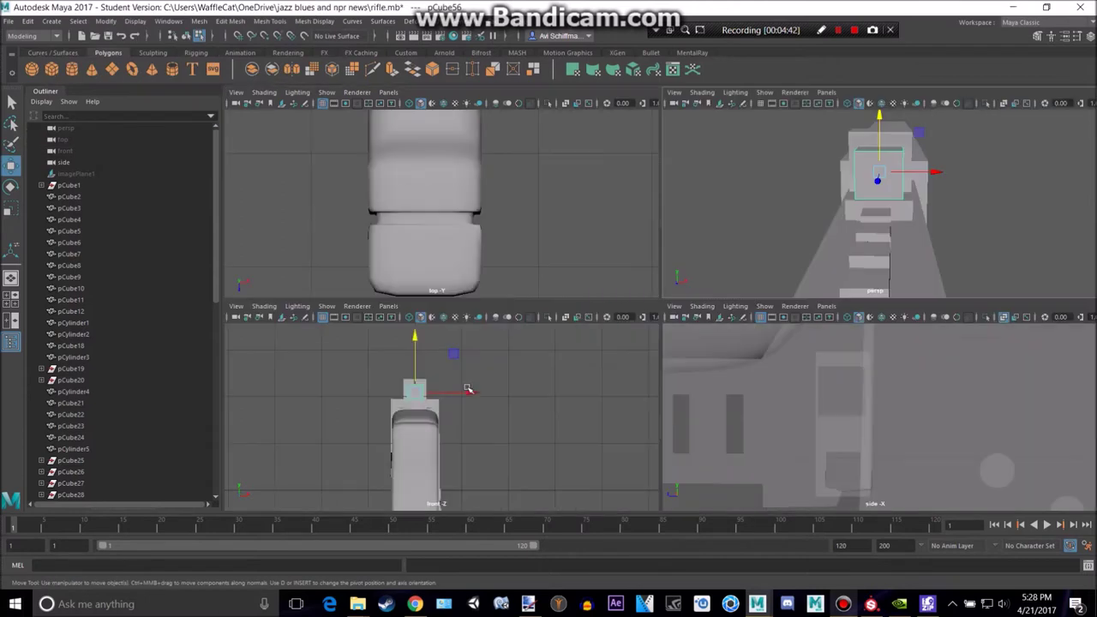
pyautogui.press('space')
pyautogui.scroll(6, 473, 397)
pyautogui.keyDown('alt'); pyautogui.moveTo(529, 188); pyautogui.dragTo(595, 323, button='middle'); pyautogui.keyUp('alt')
pyautogui.scroll(3, 594, 323)
pyautogui.moveTo(527, 289); pyautogui.dragTo(529, 280)
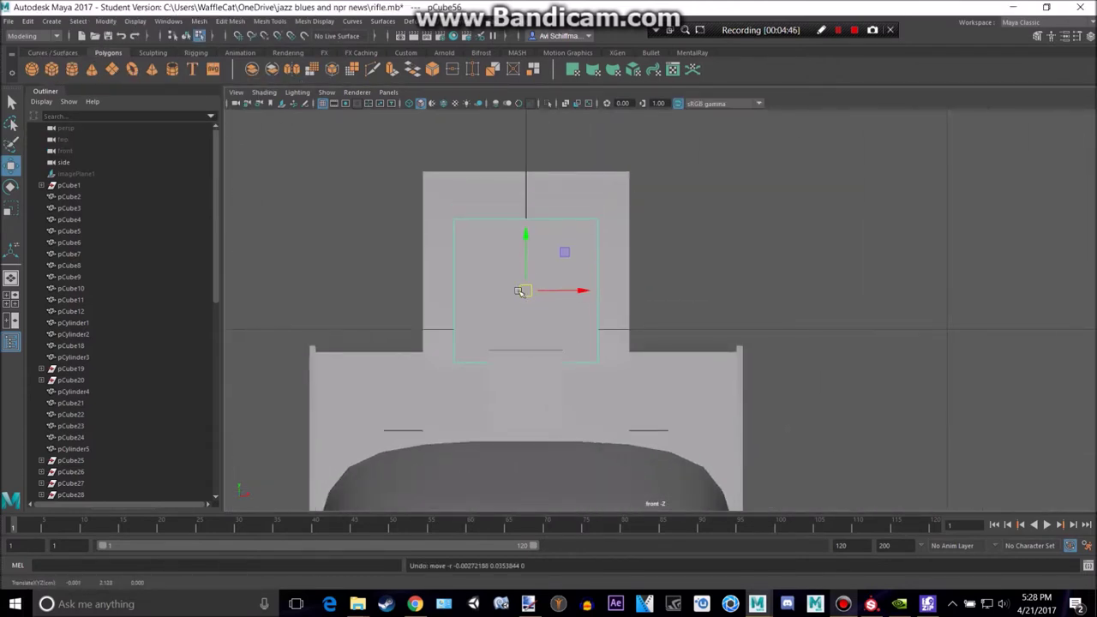
pyautogui.press('r')
pyautogui.moveTo(577, 268); pyautogui.dragTo(583, 271)
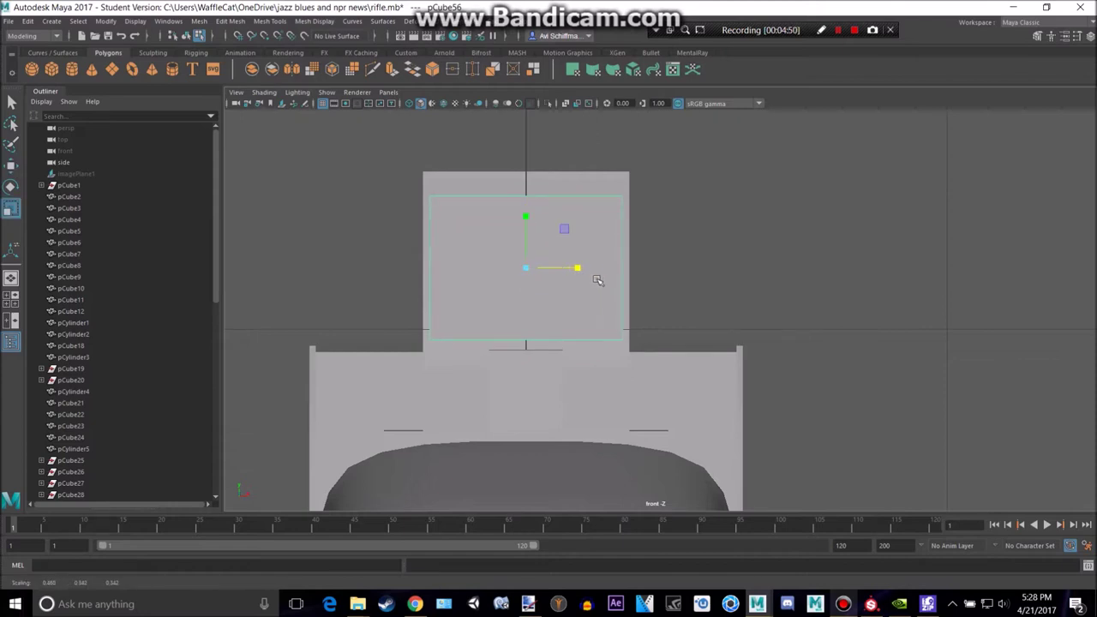
pyautogui.press('w')
pyautogui.moveTo(526, 221); pyautogui.dragTo(529, 218)
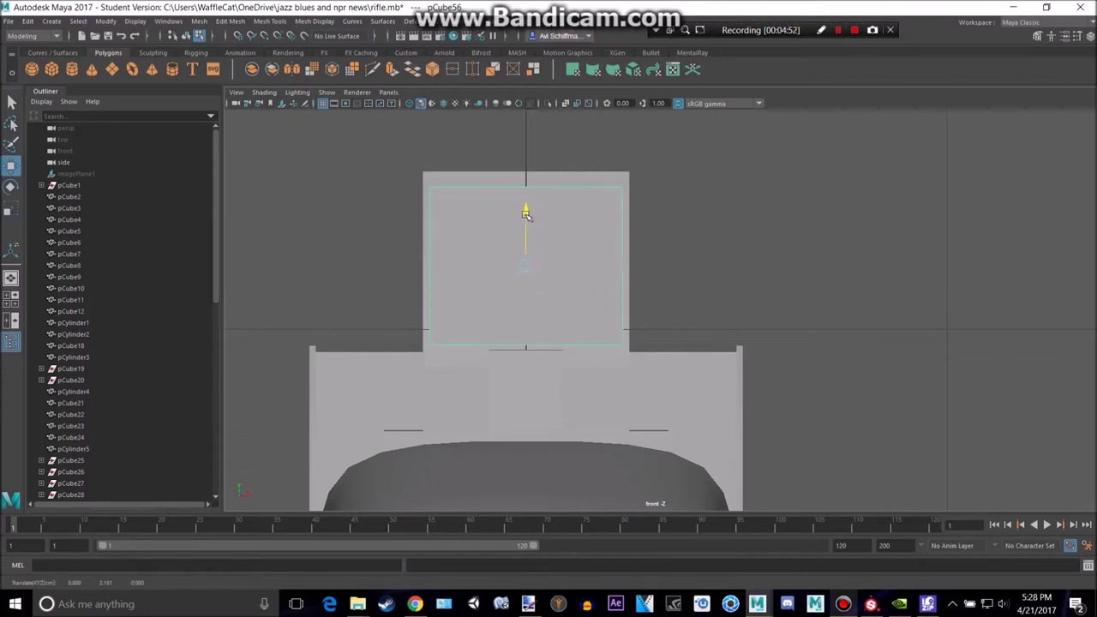
# Back in the perspective view, lengthen the cube along the rifle so it passes through both ends of the post.
pyautogui.press('space')
pyautogui.press('space')
pyautogui.keyDown('alt'); pyautogui.moveTo(714, 193); pyautogui.dragTo(581, 189); pyautogui.keyUp('alt')
pyautogui.press('r')
pyautogui.moveTo(612, 230)
pyautogui.mouseDown()
pyautogui.moveTo(458, 229)
pyautogui.moveTo(593, 237)
pyautogui.mouseUp()
pyautogui.keyDown('alt'); pyautogui.moveTo(718, 292); pyautogui.dragTo(743, 299); pyautogui.keyUp('alt')
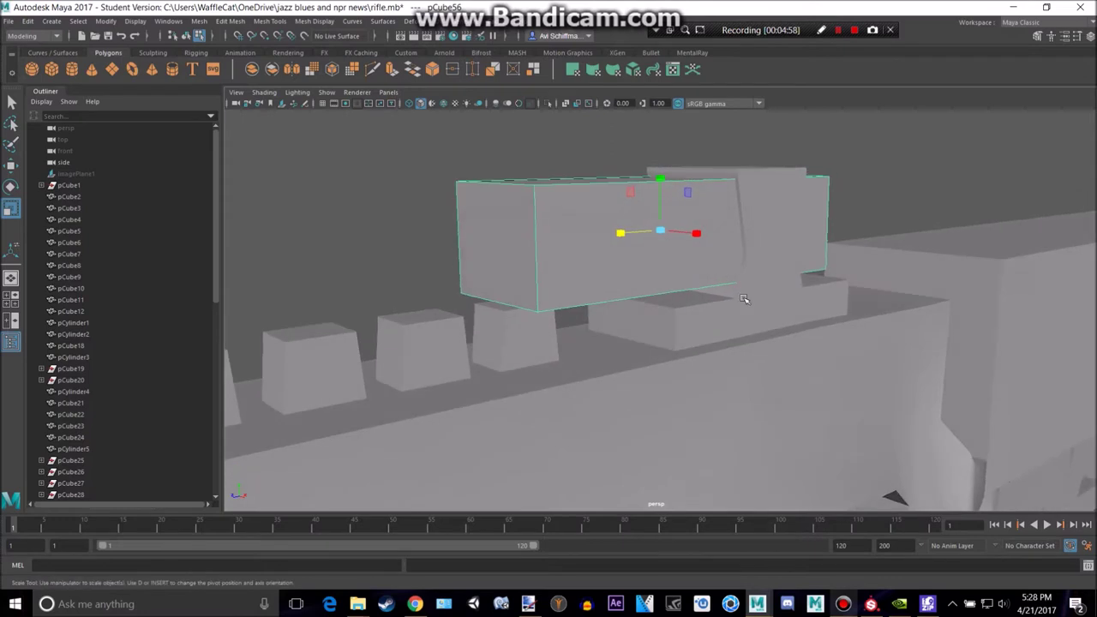
# Subtract the long cube from the scope mount with a Boolean difference to cut an opening through the post.
pyautogui.moveTo(777, 239); pyautogui.dragTo(830, 219, button='right')
pyautogui.click(847, 165)
pyautogui.click(788, 320)
pyautogui.click(765, 309)
pyautogui.click(586, 231)
pyautogui.click(204, 20)
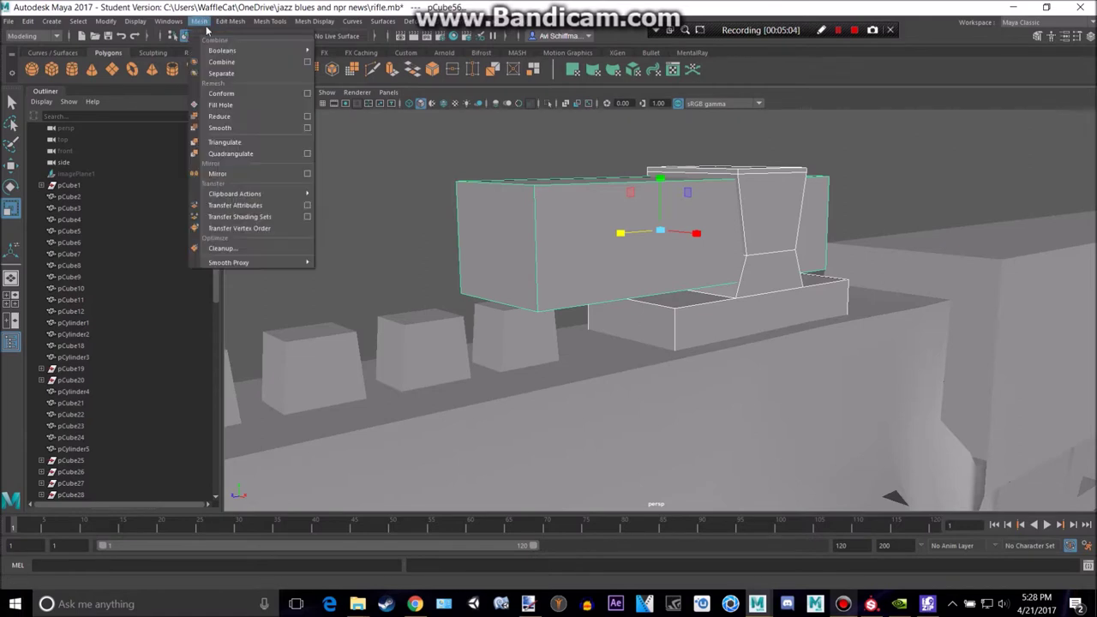
pyautogui.moveTo(240, 52)
pyautogui.click(352, 74)
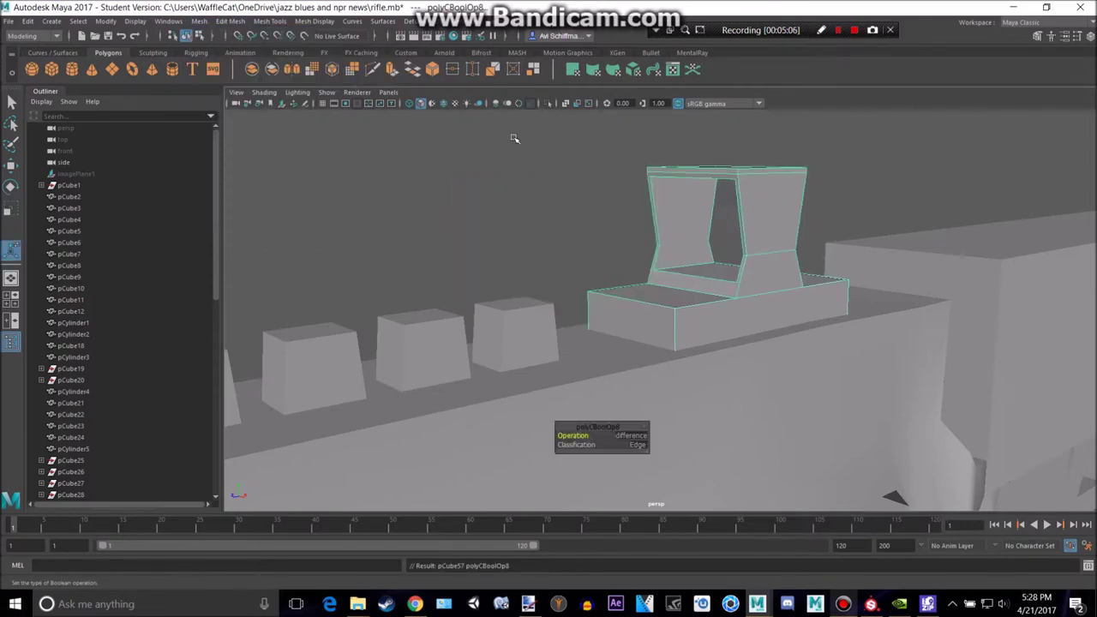
# Examine the opening cut through the scope mount from the front view and from several perspective angles.
pyautogui.keyDown('alt'); pyautogui.moveTo(515, 138); pyautogui.dragTo(620, 132); pyautogui.keyUp('alt')
pyautogui.click(664, 153)
pyautogui.keyDown('alt'); pyautogui.moveTo(758, 170); pyautogui.dragTo(781, 172); pyautogui.keyUp('alt')
pyautogui.press('space')
pyautogui.press('space')
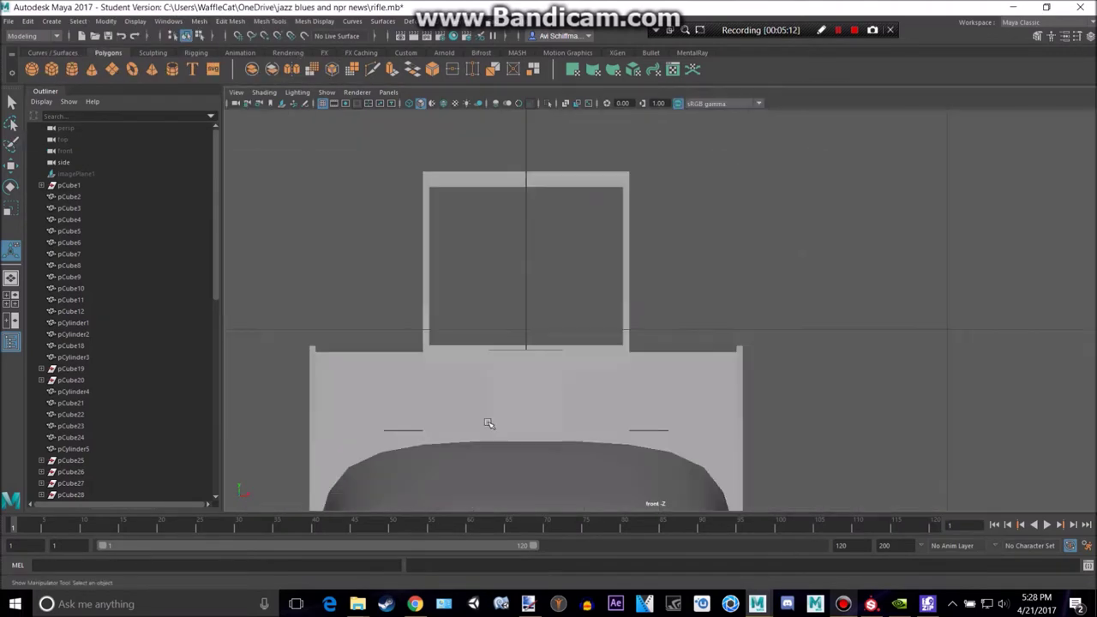
pyautogui.scroll(-3, 492, 417)
pyautogui.scroll(1, 589, 343)
pyautogui.press('space')
pyautogui.press('space')
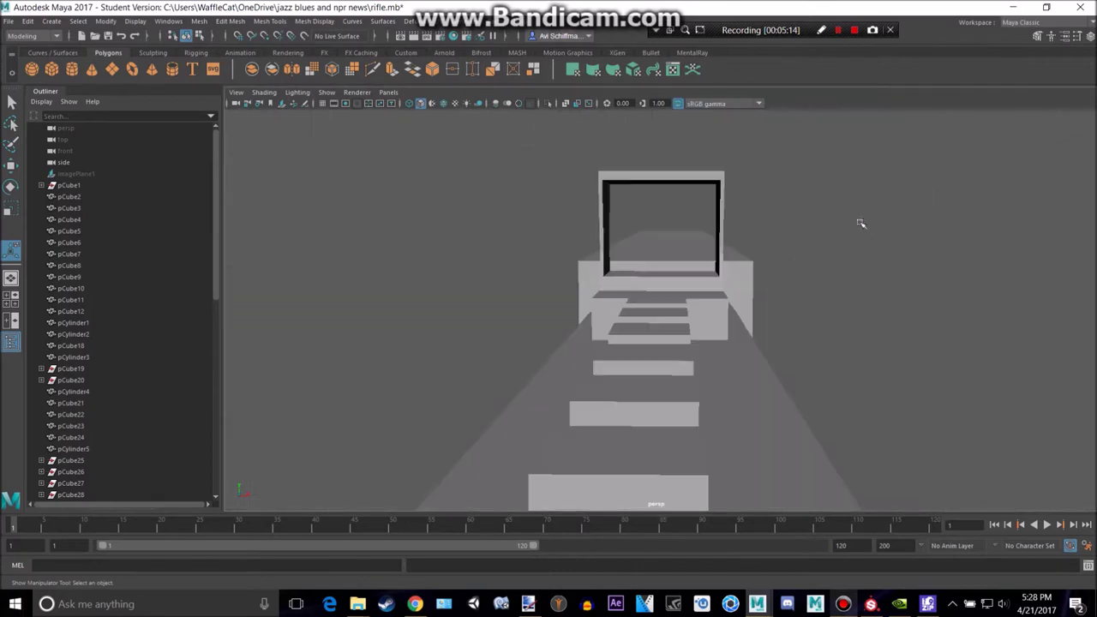
pyautogui.keyDown('alt'); pyautogui.moveTo(851, 225); pyautogui.dragTo(879, 217); pyautogui.keyUp('alt')
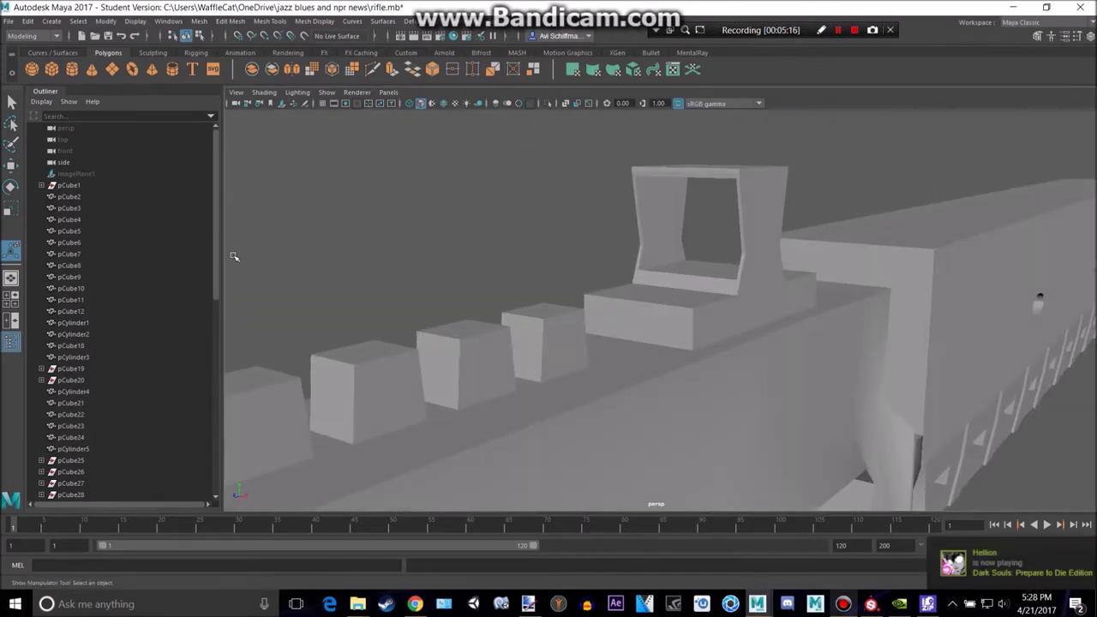
# After checking the reference scope, create a polygon cylinder, raise it above the receiver, lay it along the rifle and scale it down.
pyautogui.hotkey('alt', 'Tab')
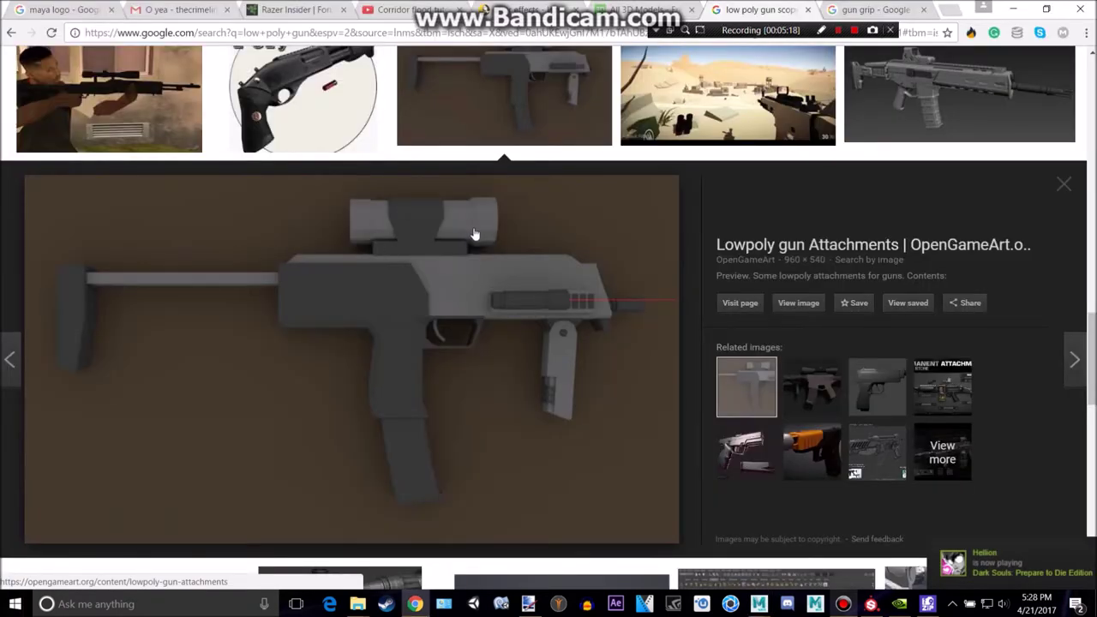
pyautogui.hotkey('alt', 'Tab')
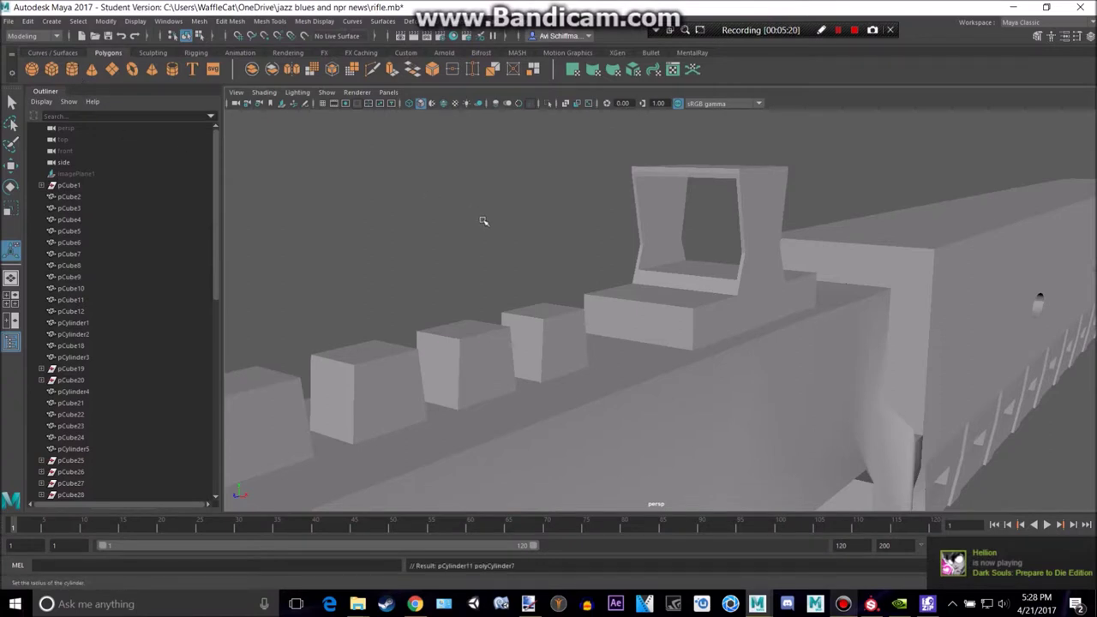
pyautogui.scroll(-8, 531, 249)
pyautogui.press('w')
pyautogui.moveTo(660, 363); pyautogui.dragTo(655, 214)
pyautogui.press('e')
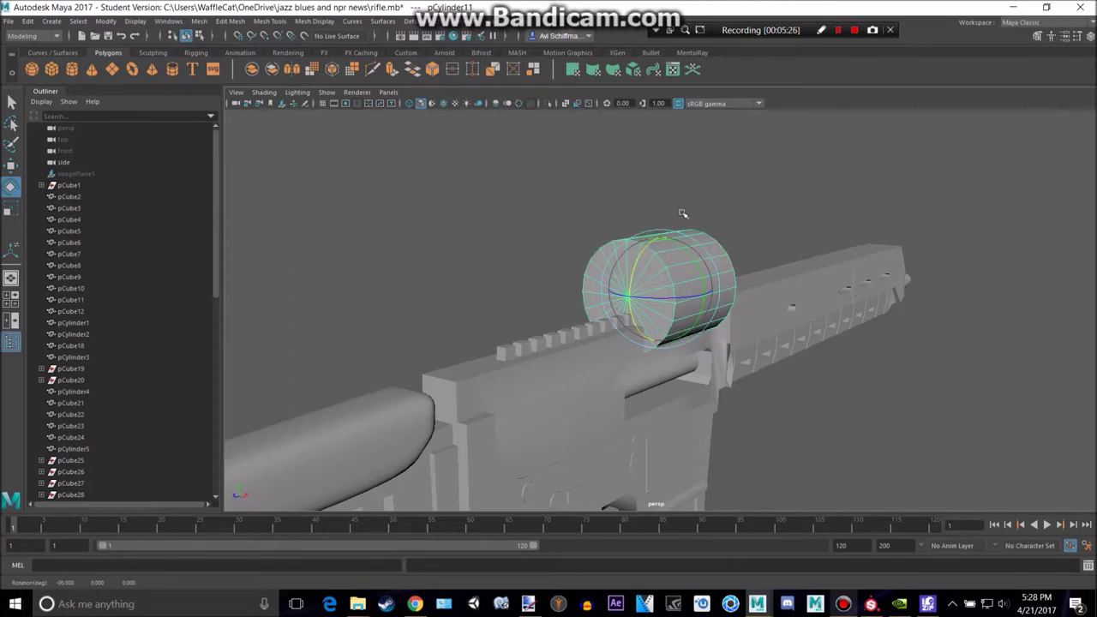
pyautogui.scroll(8, 683, 214)
pyautogui.press('r')
pyautogui.moveTo(660, 263); pyautogui.dragTo(501, 304)
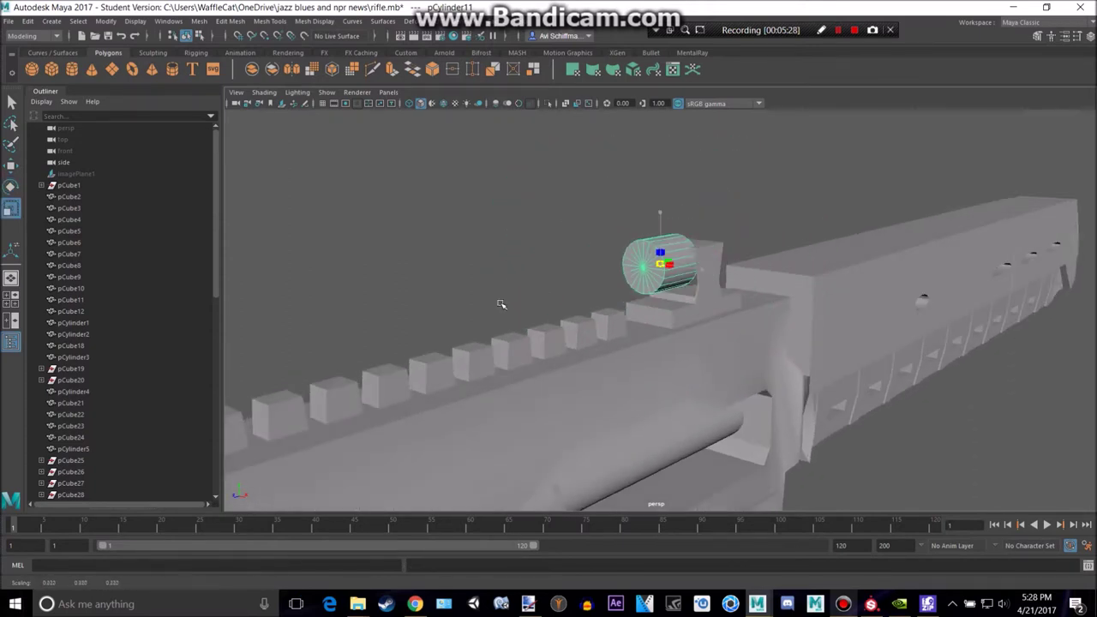
# Lower the cylinder to the height of the mount's opening and slide it along the rifle into the opening.
pyautogui.press('w')
pyautogui.scroll(7, 668, 296)
pyautogui.keyDown('alt'); pyautogui.moveTo(674, 214); pyautogui.dragTo(630, 338, button='middle'); pyautogui.keyUp('alt')
pyautogui.moveTo(621, 215); pyautogui.dragTo(619, 254)
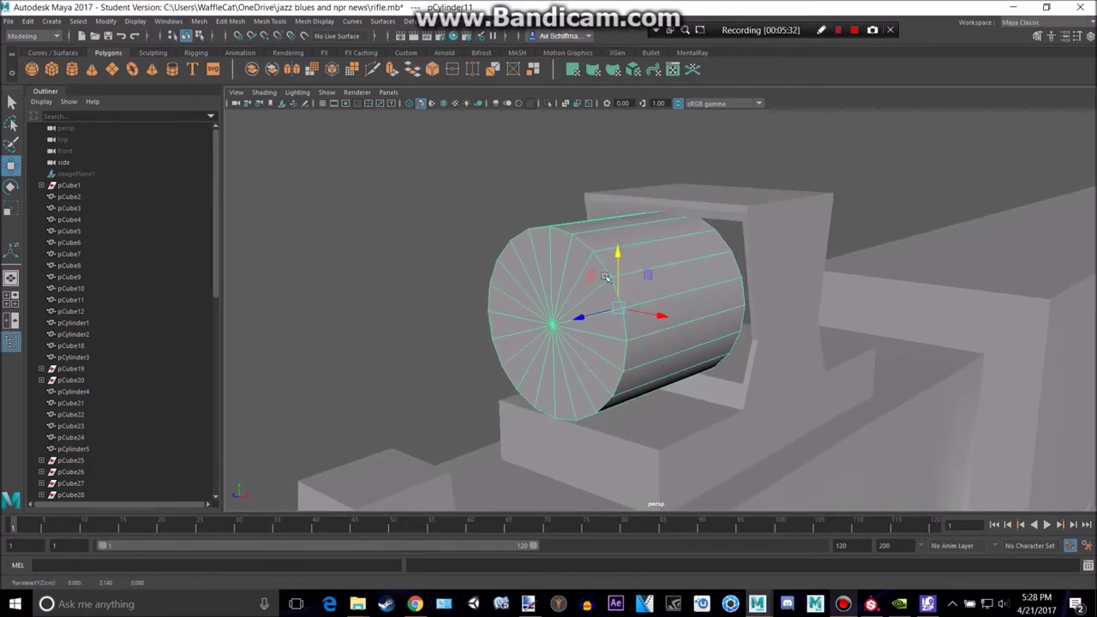
pyautogui.moveTo(588, 322); pyautogui.dragTo(729, 271)
pyautogui.keyDown('alt'); pyautogui.moveTo(719, 272); pyautogui.dragTo(690, 289); pyautogui.keyUp('alt')
# Scale the cylinder to the size of the mount's opening and compare its proportions with the reference scope.
pyautogui.press('r')
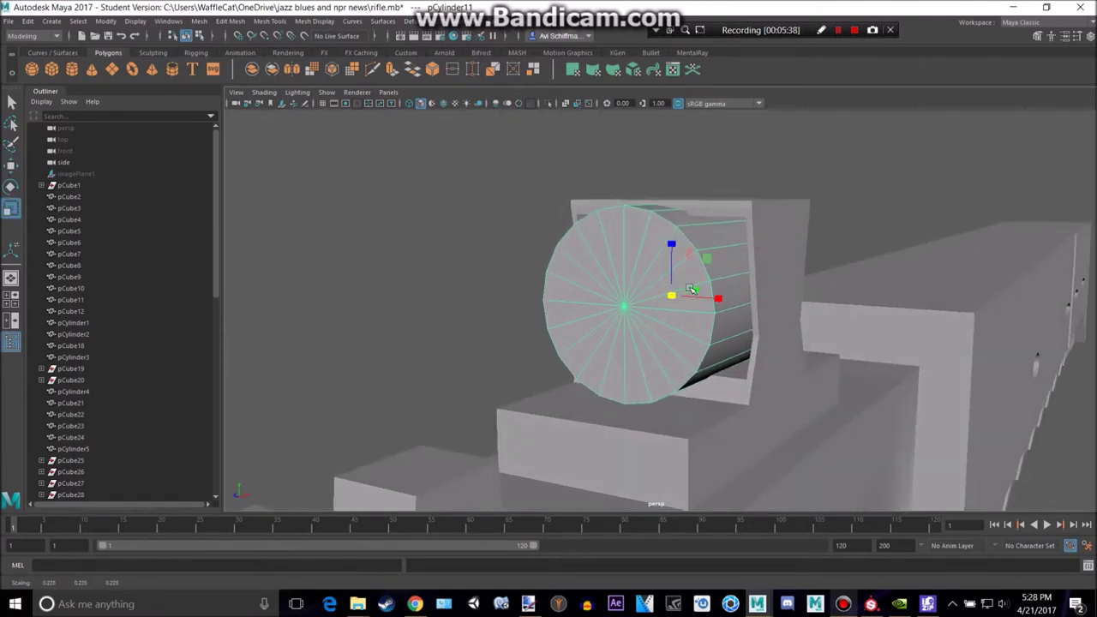
pyautogui.hotkey('alt', 'Tab')
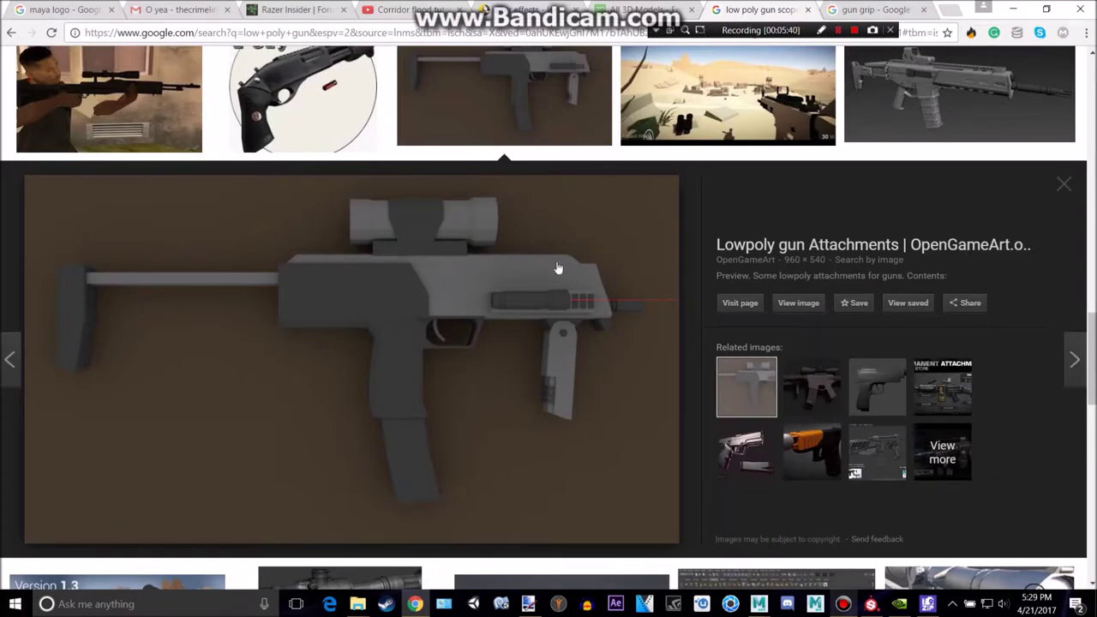
pyautogui.hotkey('alt', 'Tab')
pyautogui.keyDown('alt'); pyautogui.moveTo(557, 268); pyautogui.dragTo(514, 249); pyautogui.keyUp('alt')
pyautogui.keyDown('alt'); pyautogui.moveTo(736, 222); pyautogui.dragTo(545, 259); pyautogui.keyUp('alt')
pyautogui.hotkey('alt', 'Tab')
pyautogui.hotkey('alt', 'Tab')
# Lengthen the cylinder along the rifle so it extends through the mount like the scope tube in the reference.
pyautogui.moveTo(750, 296)
pyautogui.mouseDown()
pyautogui.moveTo(777, 298)
pyautogui.moveTo(752, 298)
pyautogui.mouseUp()
pyautogui.keyDown('shift'); pyautogui.click(785, 298); pyautogui.keyUp('shift')
pyautogui.hotkey('ctrl', 'z')
pyautogui.press('w')
pyautogui.moveTo(668, 300); pyautogui.dragTo(688, 301)
pyautogui.press('r')
pyautogui.moveTo(774, 300); pyautogui.dragTo(801, 301)
pyautogui.hotkey('alt', 'Tab')
pyautogui.hotkey('alt', 'Tab')
# Reposition the scope cylinder along the rifle and lower it slightly within the mount, checking the placement against the reference.
pyautogui.press('w')
pyautogui.moveTo(698, 302); pyautogui.dragTo(711, 302)
pyautogui.moveTo(756, 244); pyautogui.dragTo(757, 261)
pyautogui.keyDown('alt'); pyautogui.moveTo(758, 261); pyautogui.dragTo(815, 238); pyautogui.keyUp('alt')
pyautogui.moveTo(719, 272); pyautogui.dragTo(749, 276)
pyautogui.hotkey('alt', 'Tab')
pyautogui.hotkey('alt', 'Tab')
# In the front view, select the mount's top vertices and narrow them horizontally so the sides slope in around the cylinder.
pyautogui.click(750, 217)
pyautogui.rightClick(749, 216)
pyautogui.moveTo(749, 216); pyautogui.dragTo(707, 213, button='right')
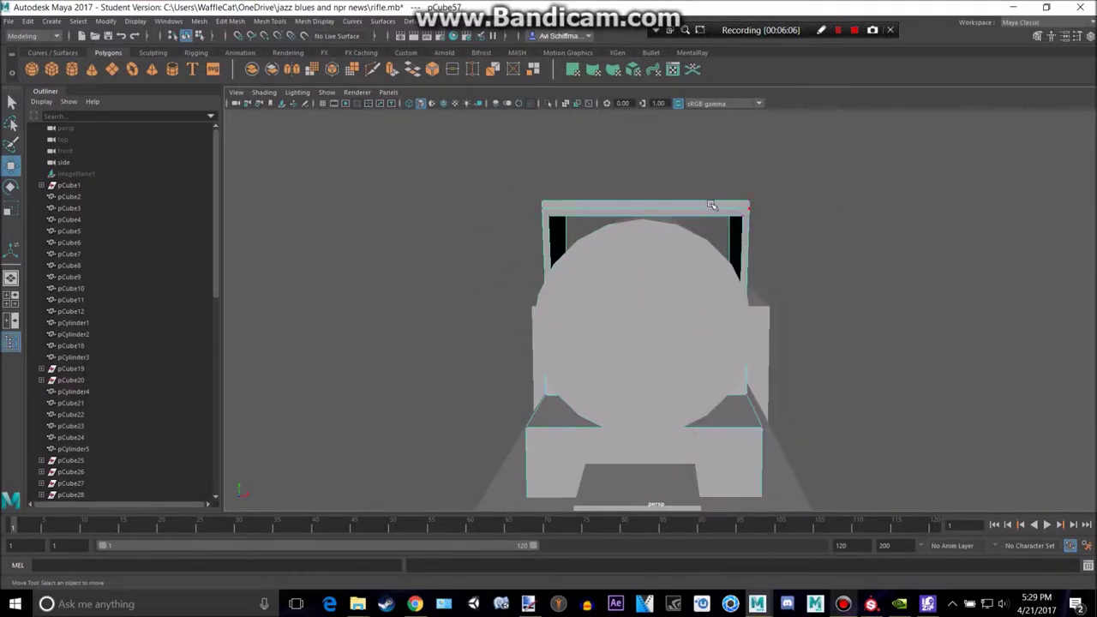
pyautogui.moveTo(785, 237); pyautogui.dragTo(746, 218)
pyautogui.press('space')
pyautogui.press('space')
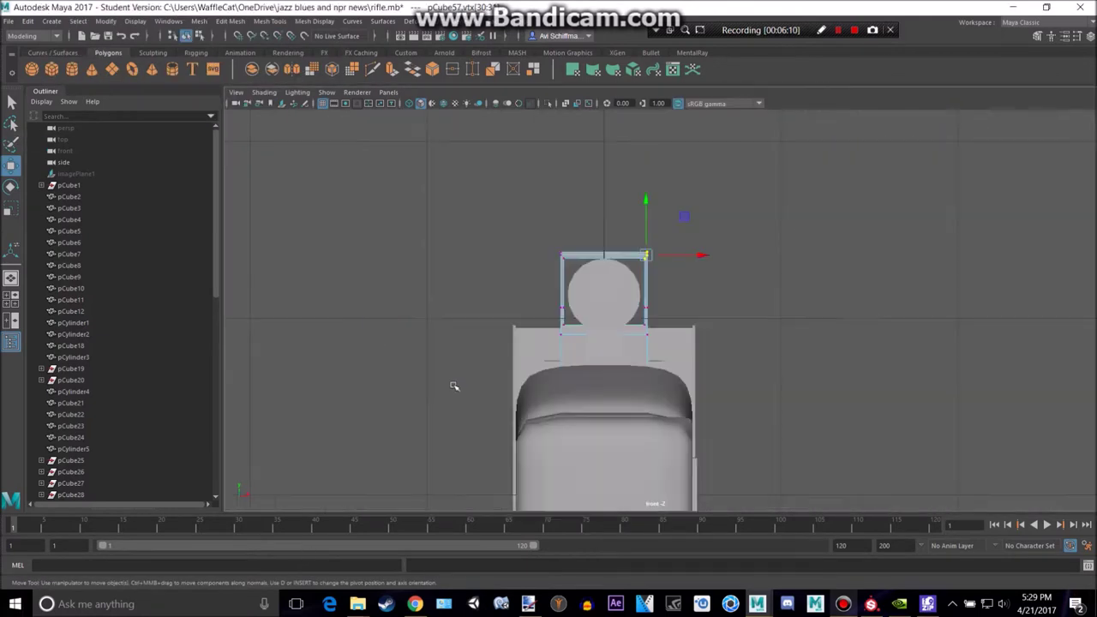
pyautogui.scroll(6, 455, 383)
pyautogui.keyDown('alt'); pyautogui.moveTo(396, 169); pyautogui.dragTo(506, 255, button='middle'); pyautogui.keyUp('alt')
pyautogui.keyDown('shift'); pyautogui.moveTo(534, 273); pyautogui.dragTo(536, 273); pyautogui.keyUp('shift')
pyautogui.press('r')
pyautogui.moveTo(664, 247); pyautogui.dragTo(638, 246)
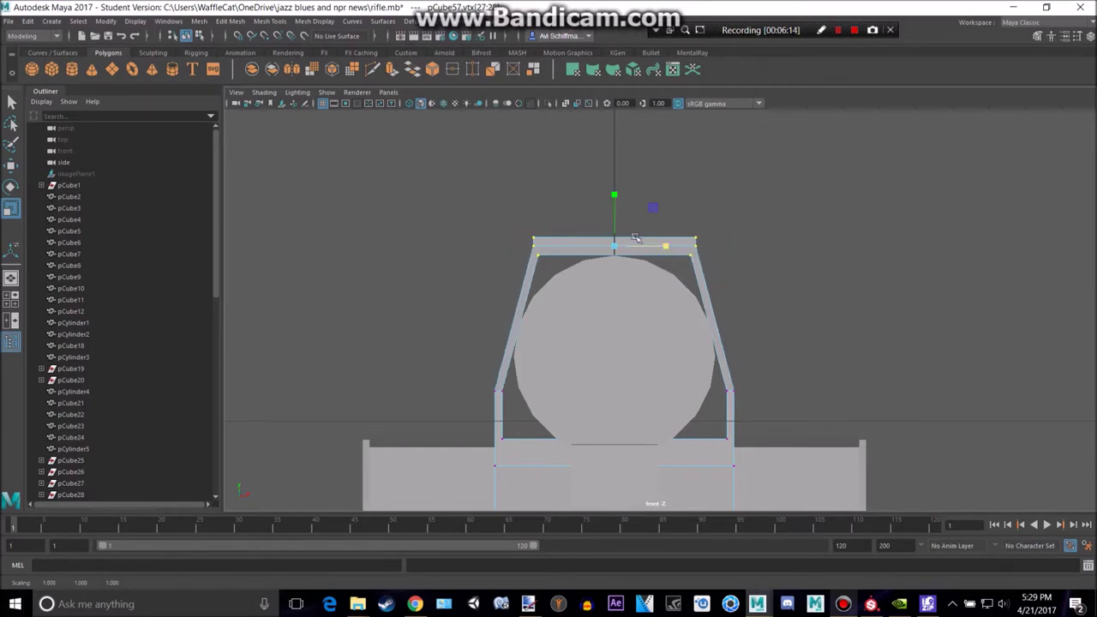
# Lower the mount's narrowed top toward the cylinder and fine-tune its height in the perspective view.
pyautogui.press('w')
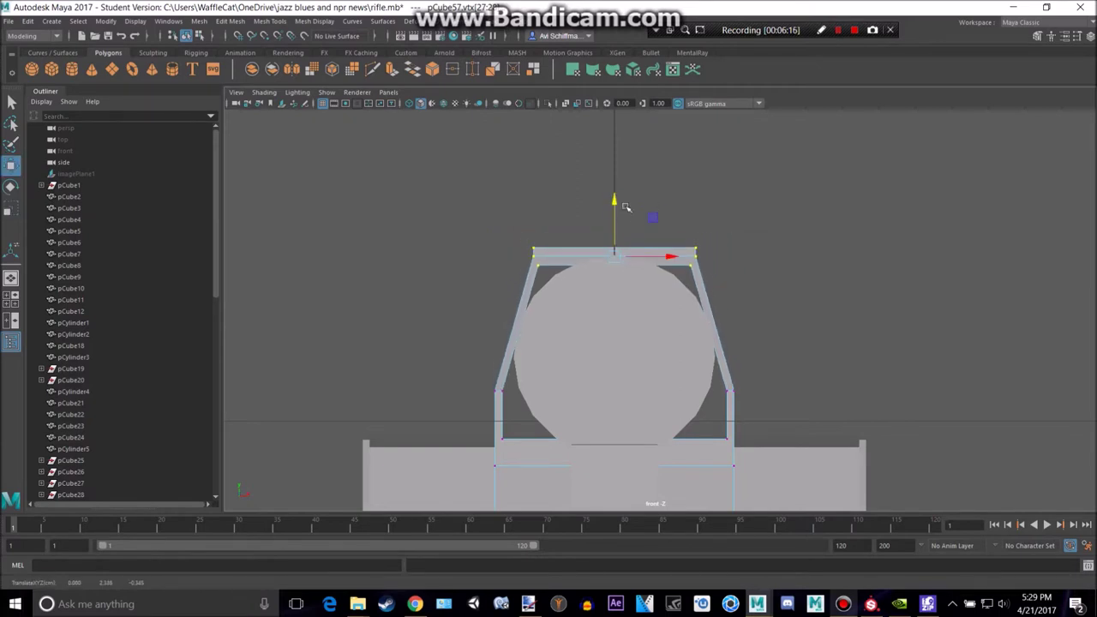
pyautogui.press('space')
pyautogui.press('space')
pyautogui.keyDown('alt'); pyautogui.moveTo(786, 186); pyautogui.dragTo(871, 184); pyautogui.keyUp('alt')
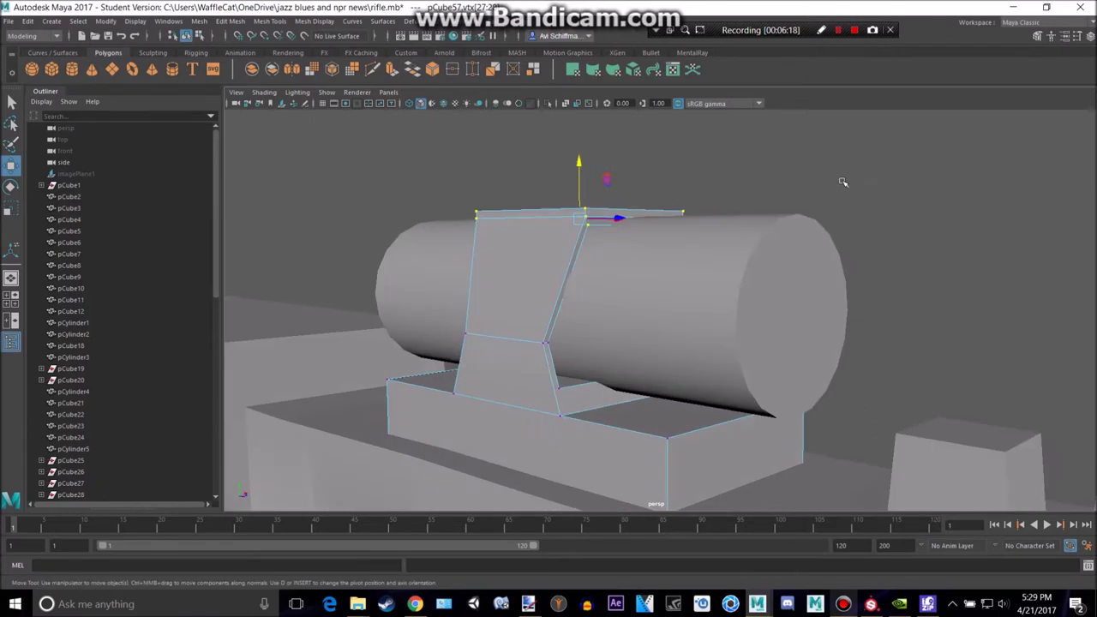
pyautogui.moveTo(580, 165); pyautogui.dragTo(580, 157)
pyautogui.click(764, 194)
# Compare the reshaped mount and scope cylinder with the reference images, viewing the model from several angles.
pyautogui.keyDown('alt'); pyautogui.moveTo(771, 193); pyautogui.dragTo(686, 206); pyautogui.keyUp('alt')
pyautogui.moveTo(696, 264); pyautogui.dragTo(810, 335)
pyautogui.click(692, 378)
pyautogui.hotkey('alt', 'Tab')
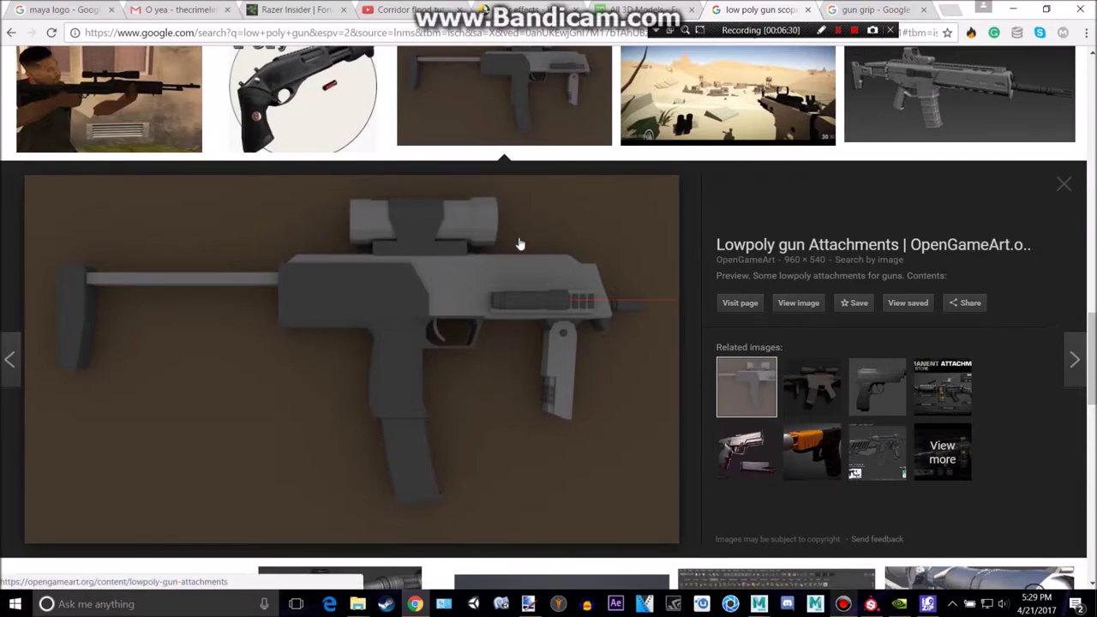
pyautogui.scroll(-3, 554, 299)
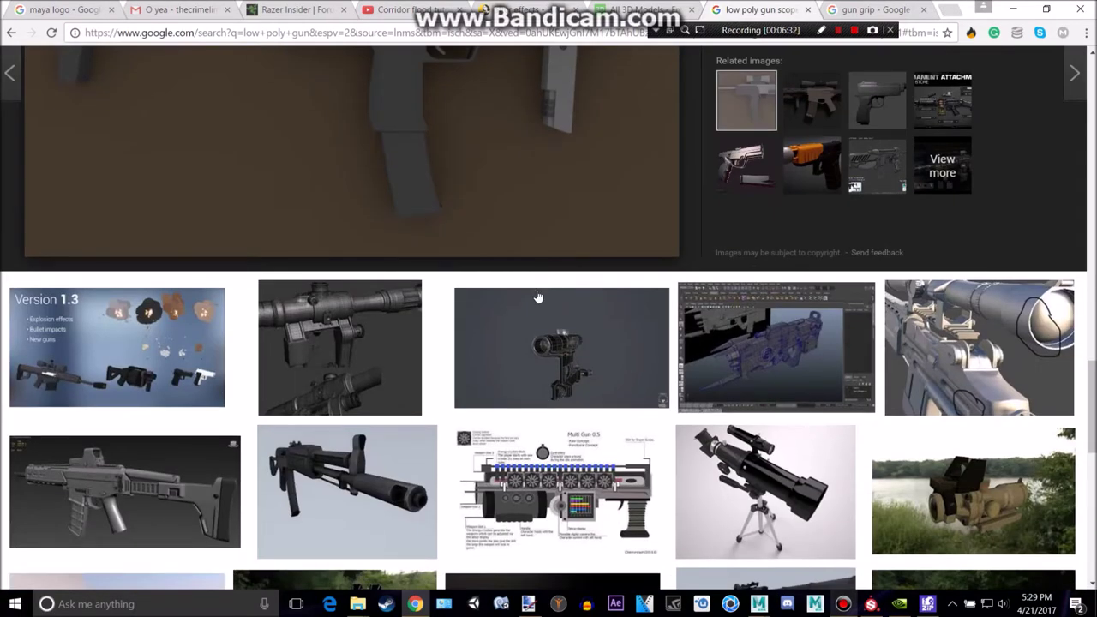
pyautogui.hotkey('alt', 'Tab')
pyautogui.keyDown('alt'); pyautogui.moveTo(581, 247); pyautogui.dragTo(561, 281); pyautogui.keyUp('alt')
pyautogui.keyDown('alt'); pyautogui.moveTo(561, 371); pyautogui.dragTo(542, 387); pyautogui.keyUp('alt')
pyautogui.keyDown('alt'); pyautogui.moveTo(698, 239); pyautogui.dragTo(725, 238); pyautogui.keyUp('alt')
# Extrude the upper inner side faces of the mount's opening and scale them inward toward the cylinder.
pyautogui.moveTo(713, 238); pyautogui.dragTo(710, 256, button='right')
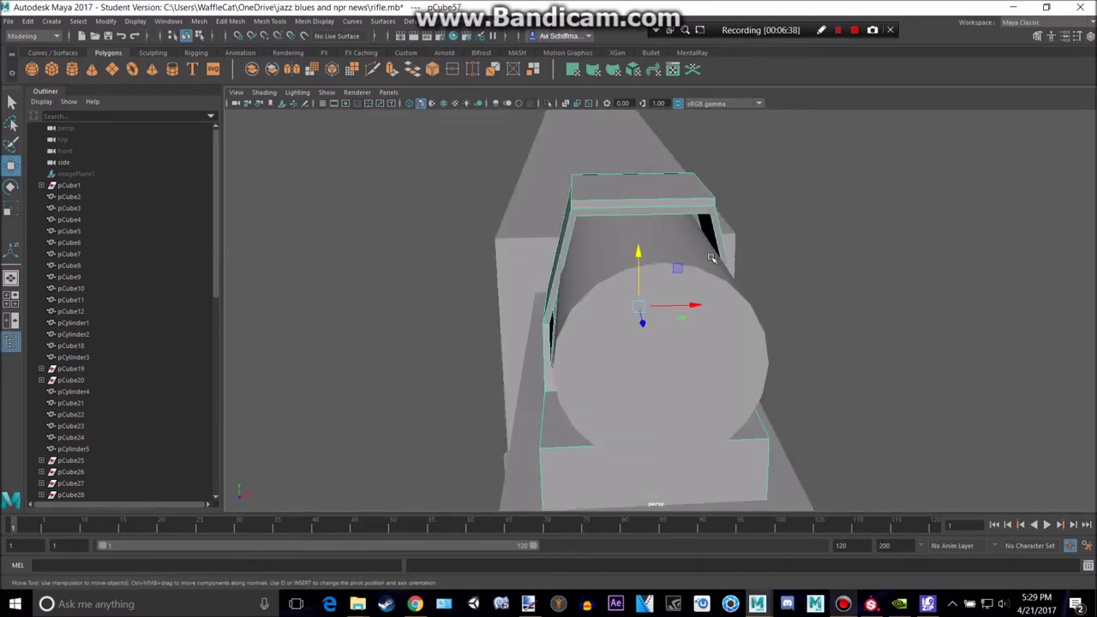
pyautogui.keyDown('alt'); pyautogui.moveTo(704, 242); pyautogui.dragTo(629, 229); pyautogui.keyUp('alt')
pyautogui.keyDown('shift'); pyautogui.click(616, 223); pyautogui.keyUp('shift')
pyautogui.keyDown('alt'); pyautogui.moveTo(718, 352); pyautogui.dragTo(801, 315); pyautogui.keyUp('alt')
pyautogui.keyDown('alt'); pyautogui.moveTo(756, 356); pyautogui.dragTo(720, 356); pyautogui.keyUp('alt')
pyautogui.press('r')
pyautogui.hotkey('ctrl', 'e')
pyautogui.press('r')
pyautogui.moveTo(703, 297); pyautogui.dragTo(696, 294)
pyautogui.keyDown('alt'); pyautogui.moveTo(696, 295); pyautogui.dragTo(719, 295); pyautogui.keyUp('alt')
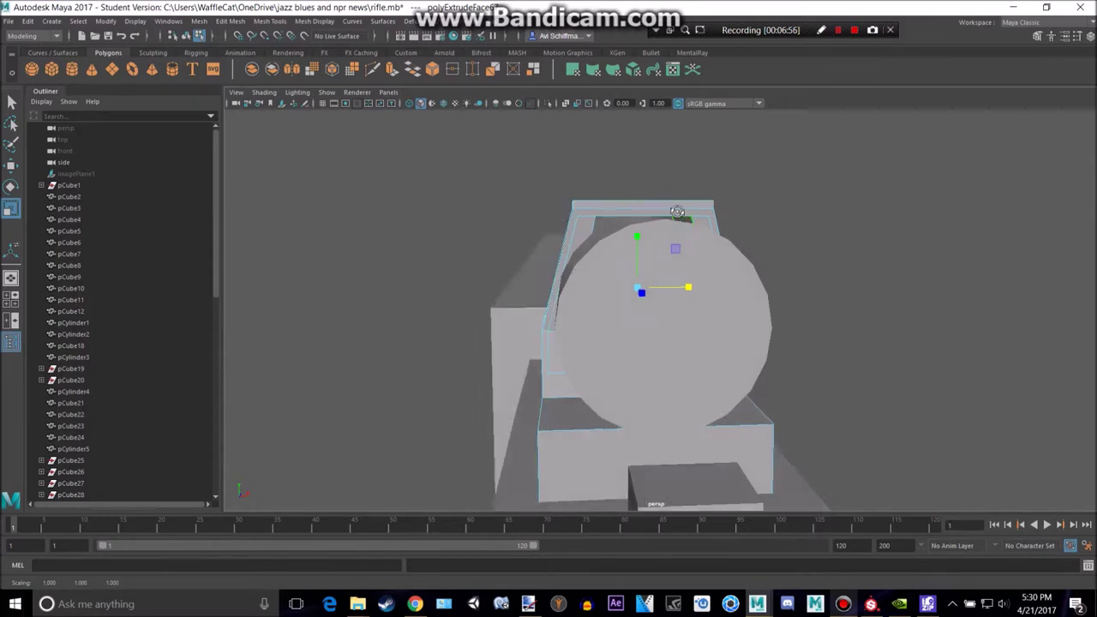
# Adjust the height of the opening's upper inner face against the cylinder and check the reference image.
pyautogui.keyDown('alt'); pyautogui.moveTo(679, 214); pyautogui.dragTo(619, 196); pyautogui.keyUp('alt')
pyautogui.click(692, 226)
pyautogui.keyDown('alt'); pyautogui.moveTo(713, 261); pyautogui.dragTo(713, 302); pyautogui.keyUp('alt')
pyautogui.press('w')
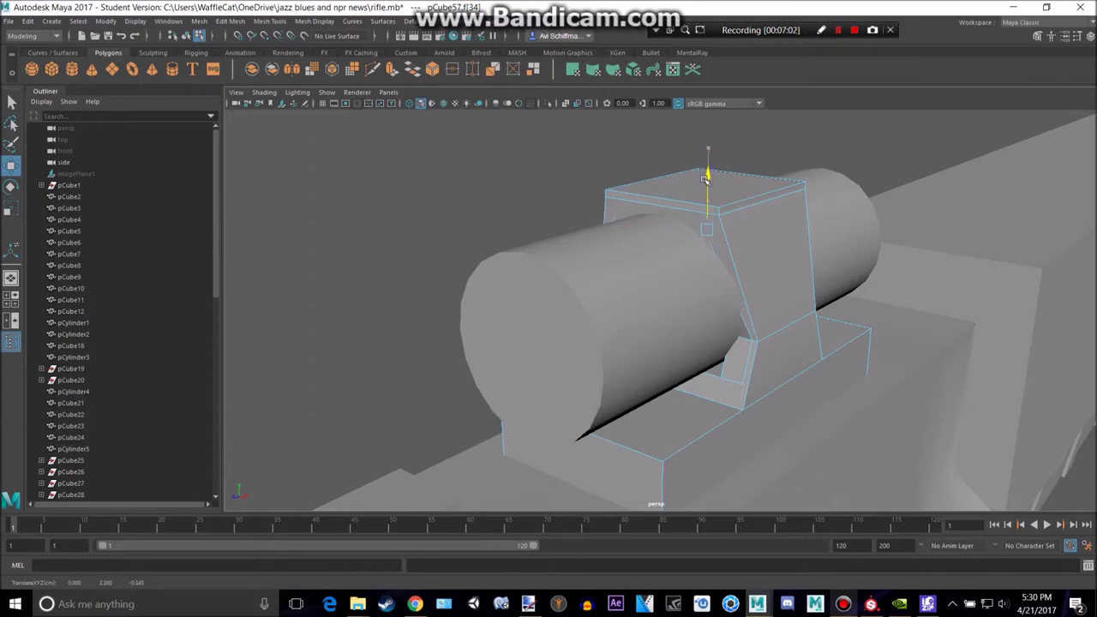
pyautogui.hotkey('alt', 'Tab')
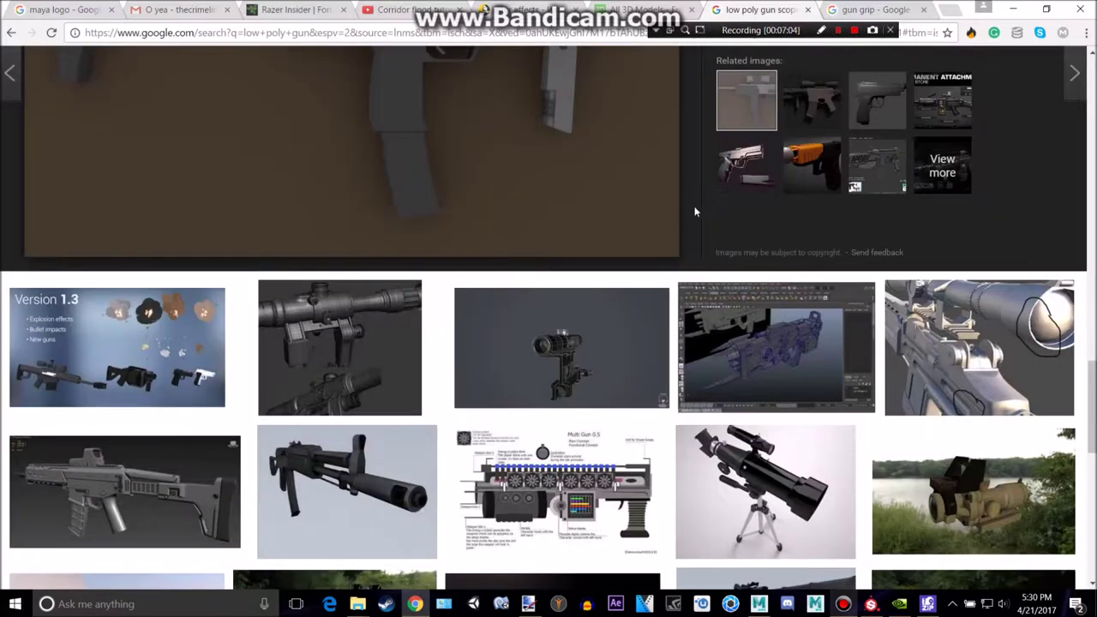
pyautogui.scroll(4, 633, 185)
pyautogui.hotkey('alt', 'Tab')
# Extrude the opening's bottom inner face upward beneath the cylinder and scale the new face.
pyautogui.keyDown('alt'); pyautogui.moveTo(616, 198); pyautogui.dragTo(717, 176); pyautogui.keyUp('alt')
pyautogui.moveTo(595, 372)
pyautogui.keyDown('alt'); pyautogui.mouseDown()
pyautogui.moveTo(605, 397)
pyautogui.moveTo(567, 338)
pyautogui.moveTo(603, 368)
pyautogui.mouseUp(); pyautogui.keyUp('alt')
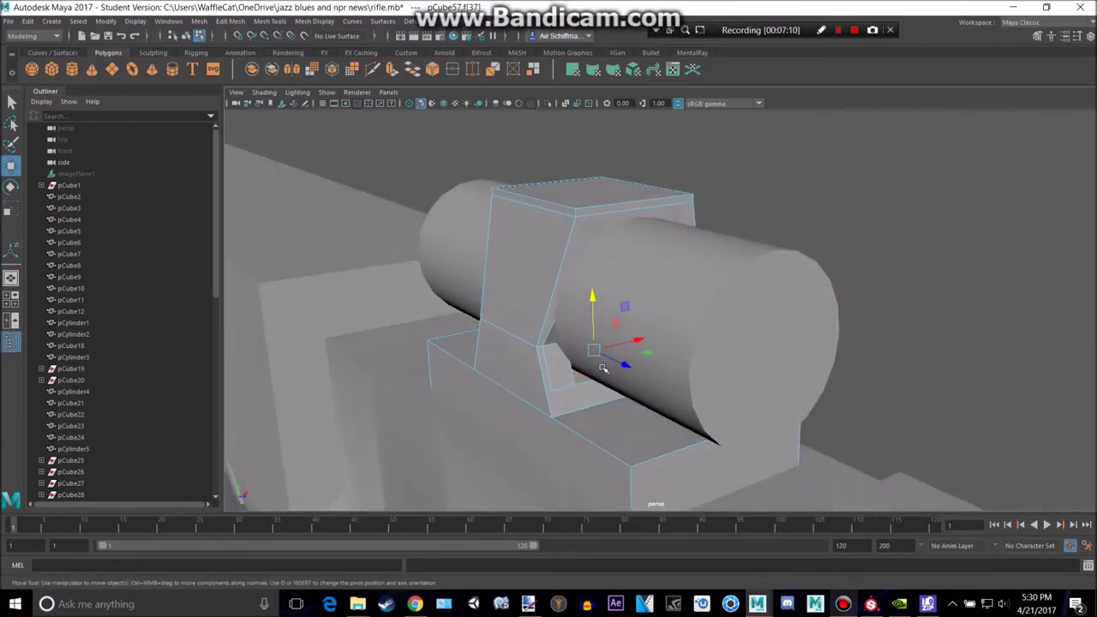
pyautogui.moveTo(597, 311)
pyautogui.mouseDown()
pyautogui.moveTo(595, 288)
pyautogui.moveTo(649, 303)
pyautogui.moveTo(585, 298)
pyautogui.mouseUp()
pyautogui.scroll(1, 563, 375)
pyautogui.keyDown('alt'); pyautogui.moveTo(563, 374); pyautogui.dragTo(576, 382); pyautogui.keyUp('alt')
pyautogui.hotkey('ctrl', 'e')
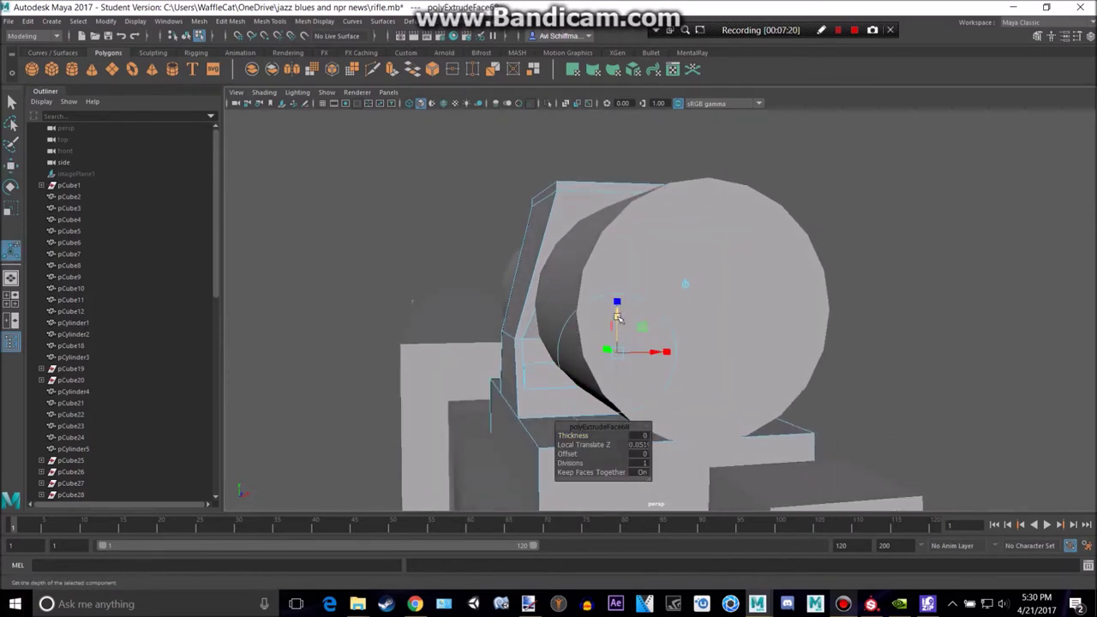
pyautogui.keyDown('alt'); pyautogui.moveTo(617, 317); pyautogui.dragTo(625, 344); pyautogui.keyUp('alt')
pyautogui.press('r')
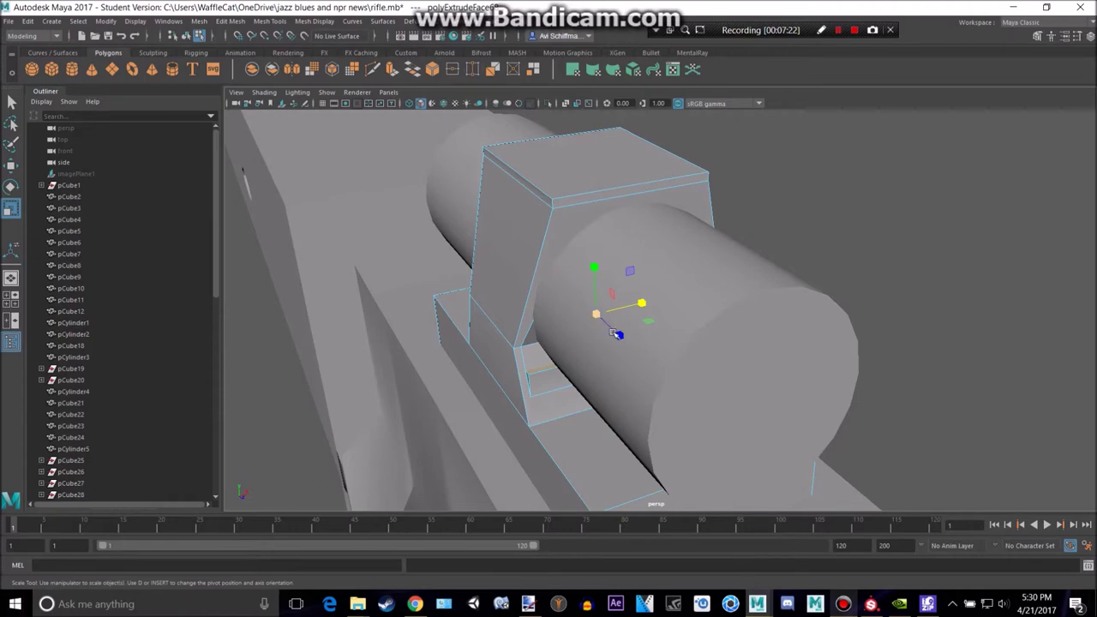
pyautogui.keyDown('alt'); pyautogui.moveTo(626, 339); pyautogui.dragTo(543, 294); pyautogui.keyUp('alt')
# Select the short inner edge at the opening's lower corner and move it along the rifle toward the mount's outer face.
pyautogui.moveTo(573, 265); pyautogui.dragTo(574, 298, button='right')
pyautogui.moveTo(618, 250); pyautogui.dragTo(619, 246, button='right')
pyautogui.click(693, 164)
pyautogui.keyDown('alt'); pyautogui.moveTo(783, 222); pyautogui.dragTo(790, 257); pyautogui.keyUp('alt')
pyautogui.click(774, 351)
pyautogui.scroll(5, 785, 347)
pyautogui.keyDown('alt'); pyautogui.moveTo(798, 342); pyautogui.dragTo(734, 308); pyautogui.keyUp('alt')
pyautogui.moveTo(735, 265)
pyautogui.mouseDown(button='right')
pyautogui.moveTo(717, 293)
pyautogui.moveTo(755, 260)
pyautogui.mouseUp(button='right')
pyautogui.keyDown('alt'); pyautogui.moveTo(551, 281); pyautogui.dragTo(666, 293); pyautogui.keyUp('alt')
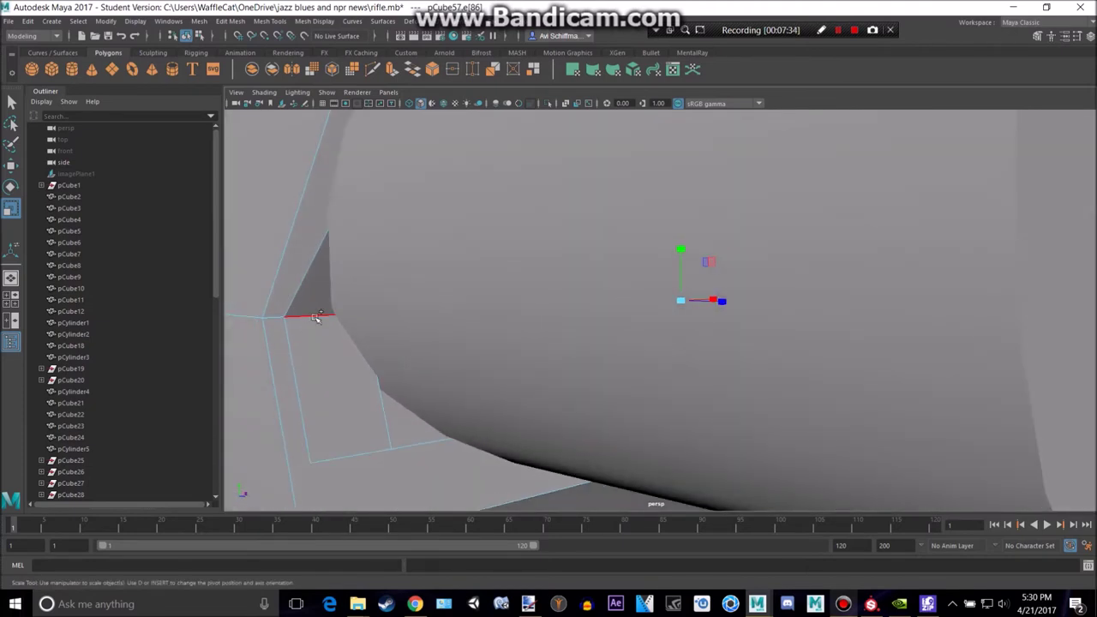
pyautogui.keyDown('alt'); pyautogui.moveTo(346, 319); pyautogui.dragTo(645, 291); pyautogui.keyUp('alt')
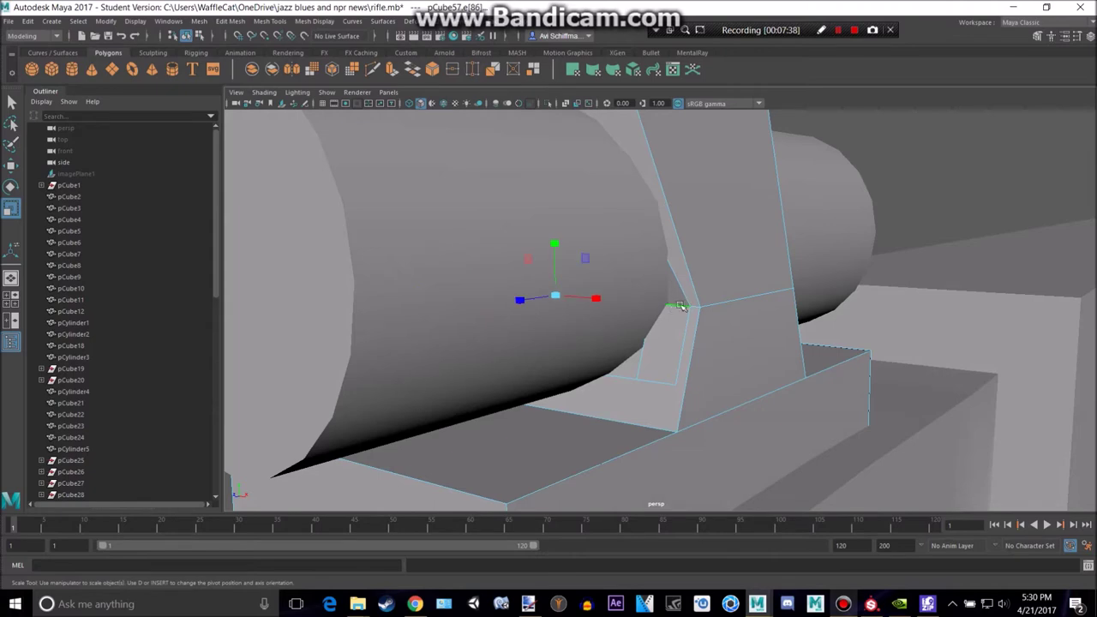
pyautogui.press('w')
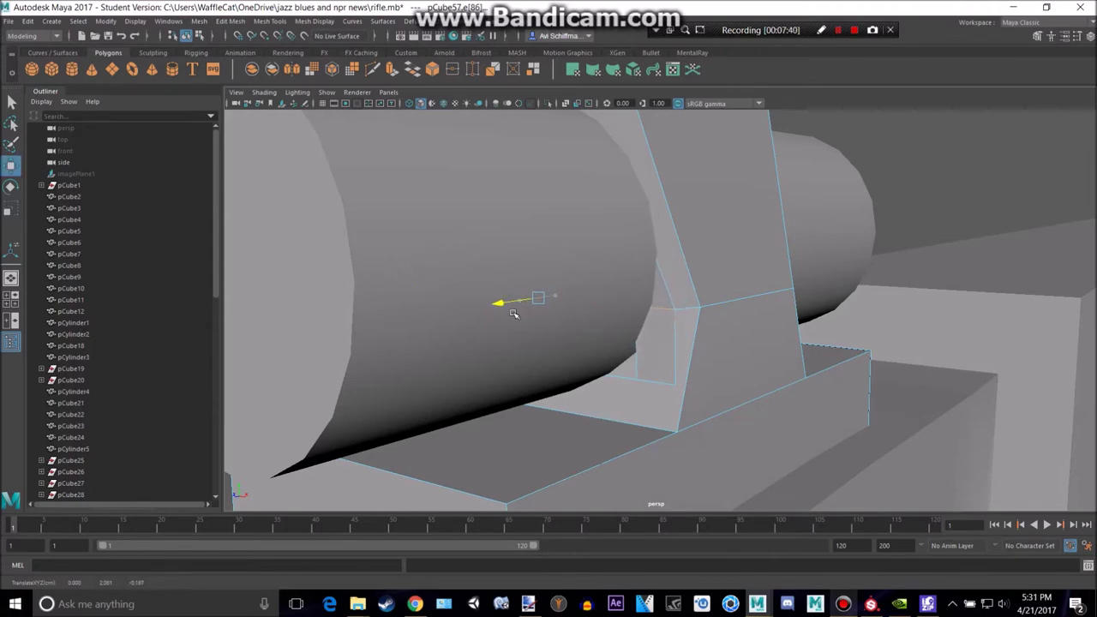
pyautogui.keyDown('alt'); pyautogui.moveTo(510, 317); pyautogui.dragTo(549, 329); pyautogui.keyUp('alt')
# Move the corresponding short inner edge on the other side of the mount's opening along the rifle.
pyautogui.moveTo(726, 260); pyautogui.dragTo(763, 238, button='right')
pyautogui.scroll(-5, 647, 216)
pyautogui.click(503, 180)
pyautogui.keyDown('alt'); pyautogui.moveTo(503, 180); pyautogui.dragTo(654, 155); pyautogui.keyUp('alt')
pyautogui.click(584, 310)
pyautogui.keyDown('alt'); pyautogui.moveTo(584, 307); pyautogui.dragTo(711, 317); pyautogui.keyUp('alt')
pyautogui.scroll(5, 711, 317)
pyautogui.moveTo(721, 264); pyautogui.dragTo(721, 233, button='right')
pyautogui.click(702, 331)
pyautogui.keyDown('alt'); pyautogui.moveTo(703, 331); pyautogui.dragTo(718, 310); pyautogui.keyUp('alt')
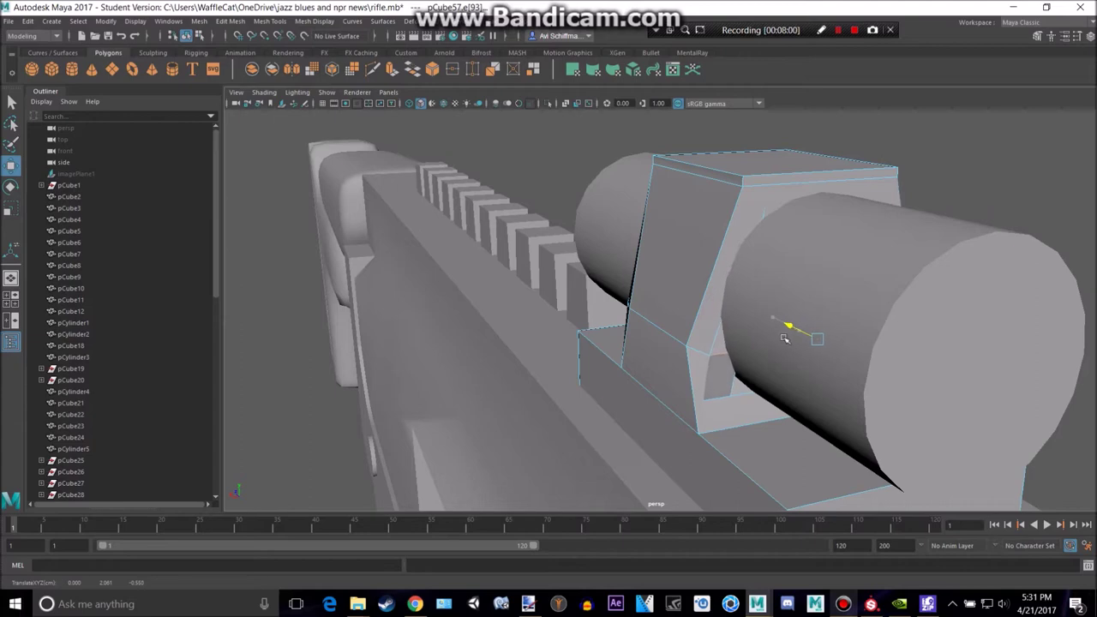
pyautogui.moveTo(781, 335); pyautogui.dragTo(770, 330)
# Recheck the first inner edge, return to object selection and render the perspective view of the rifle with its scope.
pyautogui.keyDown('alt'); pyautogui.moveTo(769, 330); pyautogui.dragTo(514, 312); pyautogui.keyUp('alt')
pyautogui.click(677, 309)
pyautogui.keyDown('alt'); pyautogui.moveTo(675, 309); pyautogui.dragTo(554, 321); pyautogui.keyUp('alt')
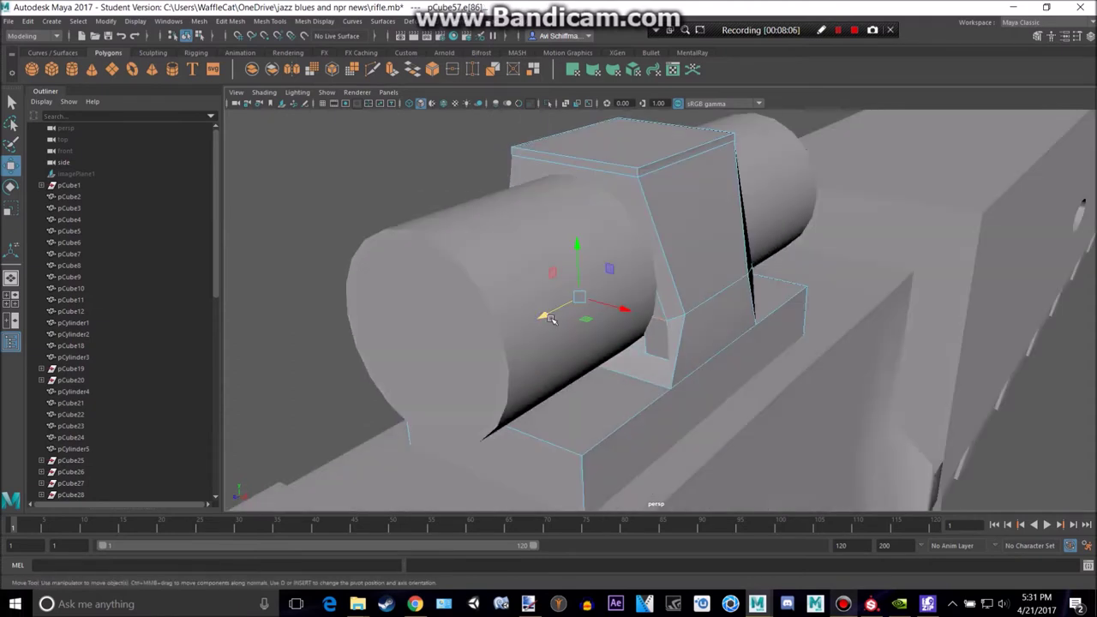
pyautogui.moveTo(568, 264); pyautogui.dragTo(655, 209, button='right')
pyautogui.scroll(-4, 390, 174)
pyautogui.scroll(-4, 568, 186)
pyautogui.keyDown('alt'); pyautogui.moveTo(568, 185); pyautogui.dragTo(432, 178); pyautogui.keyUp('alt')
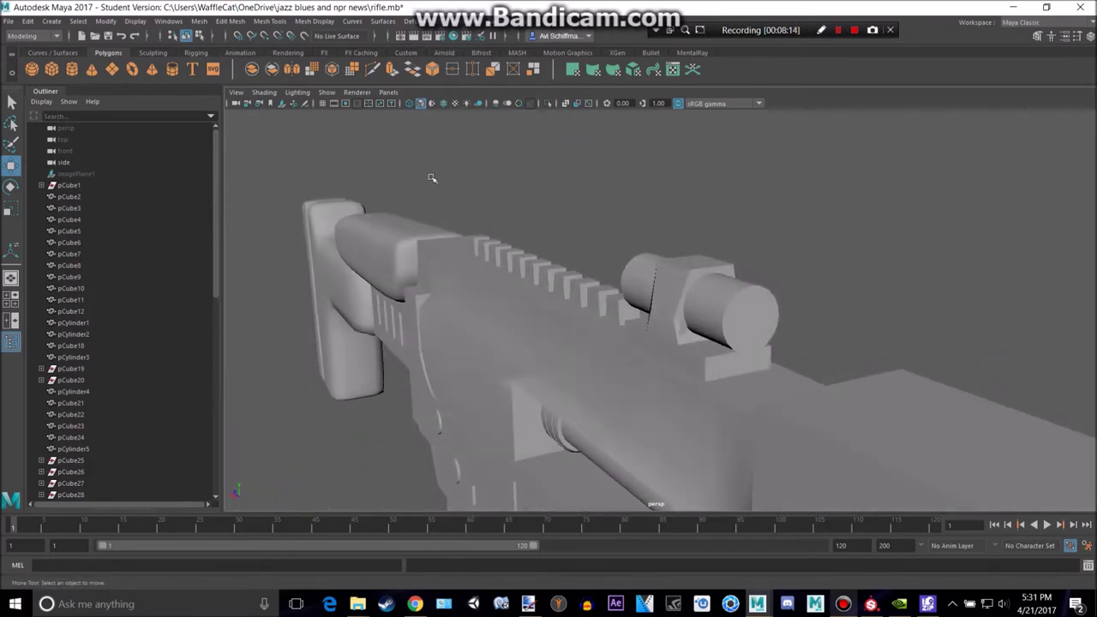
pyautogui.click(415, 36)
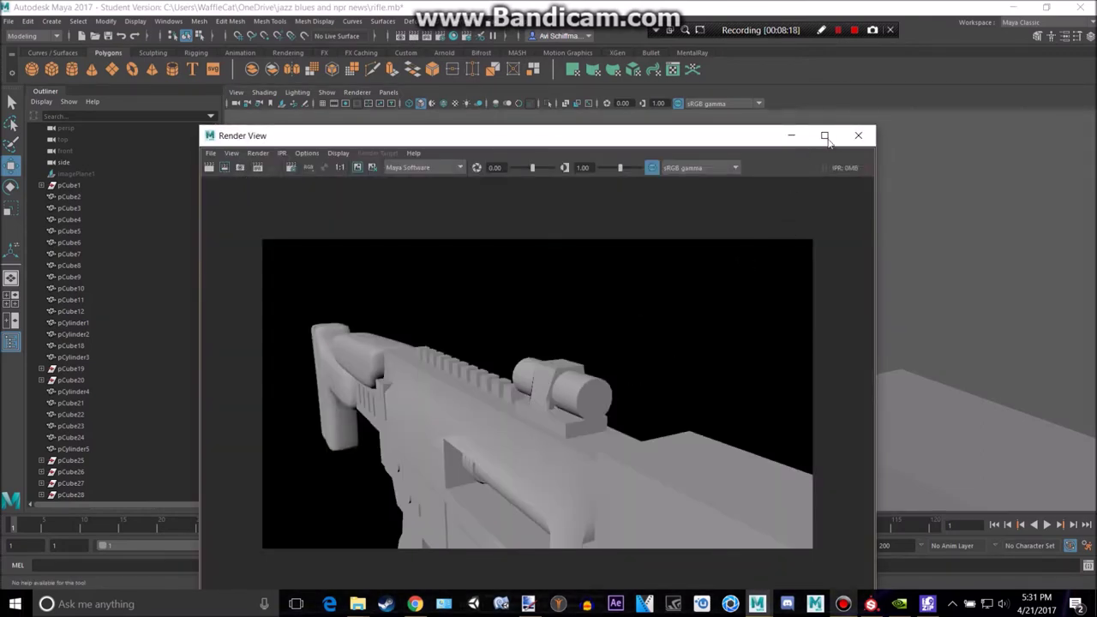
pyautogui.click(859, 138)
# Select the small raised face beneath the cylinder in the mount's opening and move it along the rifle.
pyautogui.scroll(6, 760, 280)
pyautogui.click(656, 269)
pyautogui.keyDown('alt'); pyautogui.moveTo(653, 269); pyautogui.dragTo(816, 283); pyautogui.keyUp('alt')
pyautogui.scroll(4, 644, 380)
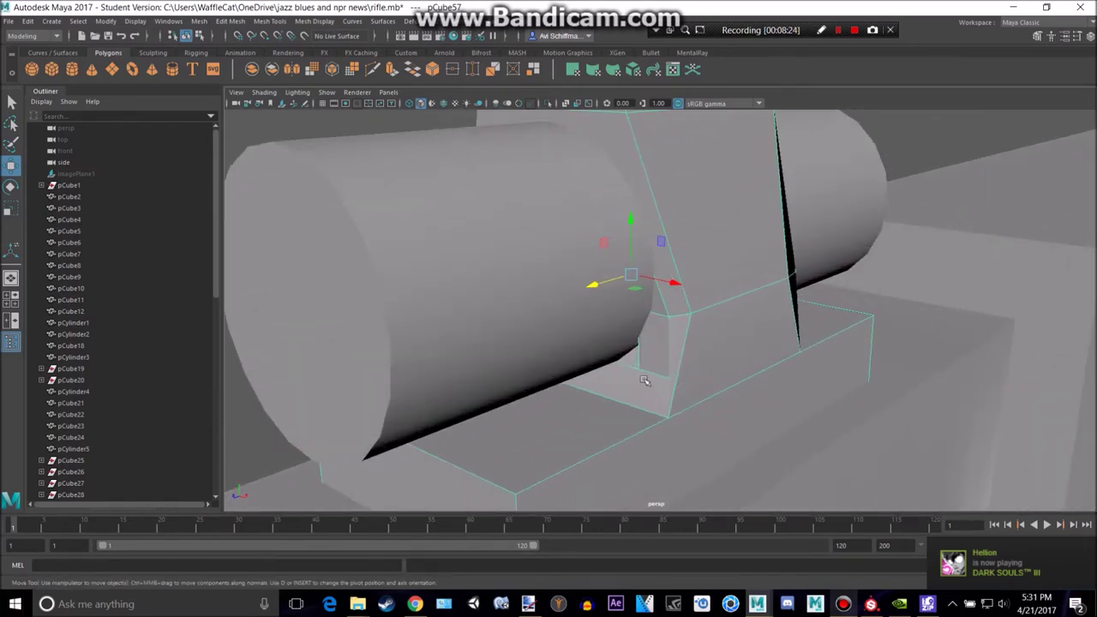
pyautogui.moveTo(641, 352); pyautogui.dragTo(639, 297, button='right')
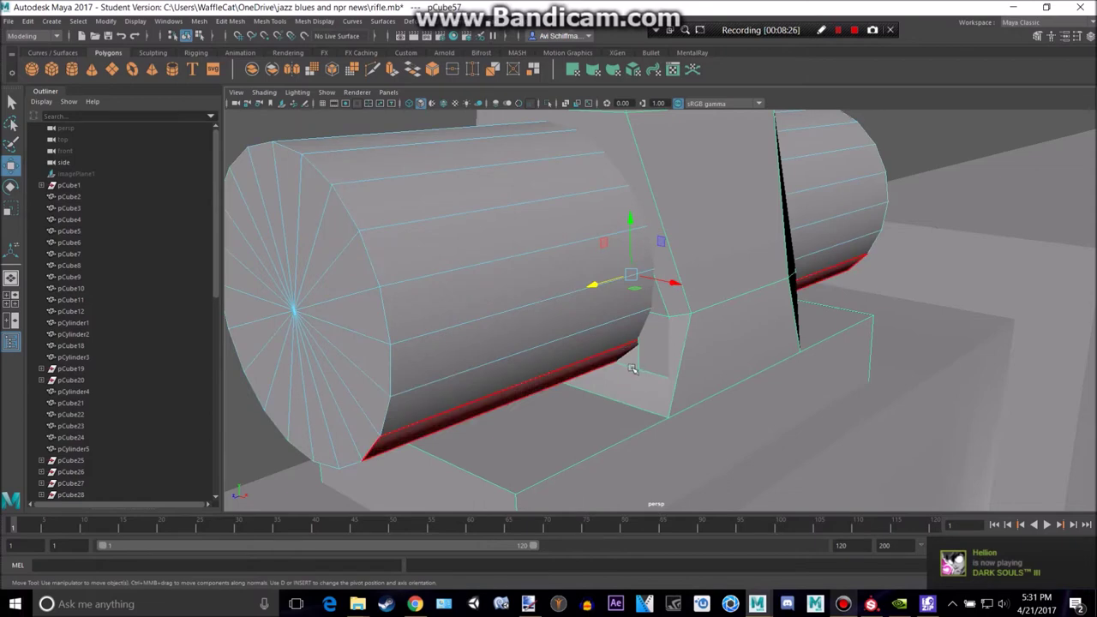
pyautogui.click(638, 366)
pyautogui.moveTo(639, 369); pyautogui.dragTo(649, 304, button='right')
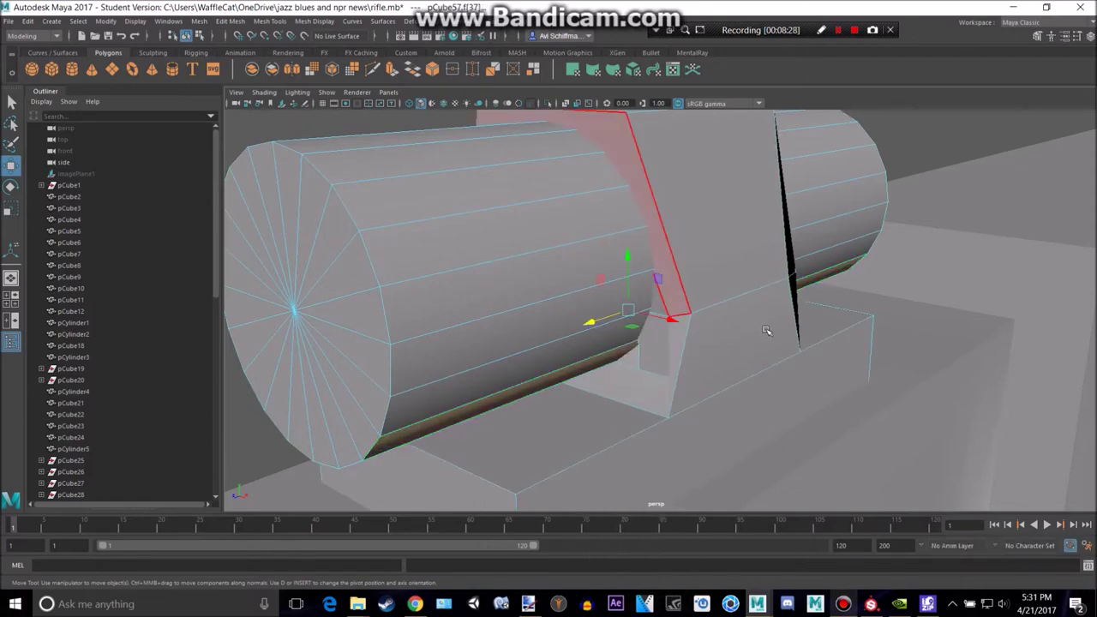
pyautogui.click(754, 329)
pyautogui.click(635, 341)
pyautogui.moveTo(544, 339)
pyautogui.mouseDown()
pyautogui.moveTo(531, 349)
pyautogui.moveTo(529, 339)
pyautogui.mouseUp()
# Raise, shift and tilt the small raised face so it follows the cylinder's underside at the opening's lower corner.
pyautogui.press('e')
pyautogui.keyDown('alt'); pyautogui.moveTo(637, 306); pyautogui.dragTo(595, 267); pyautogui.keyUp('alt')
pyautogui.press('w')
pyautogui.moveTo(563, 320); pyautogui.dragTo(562, 311)
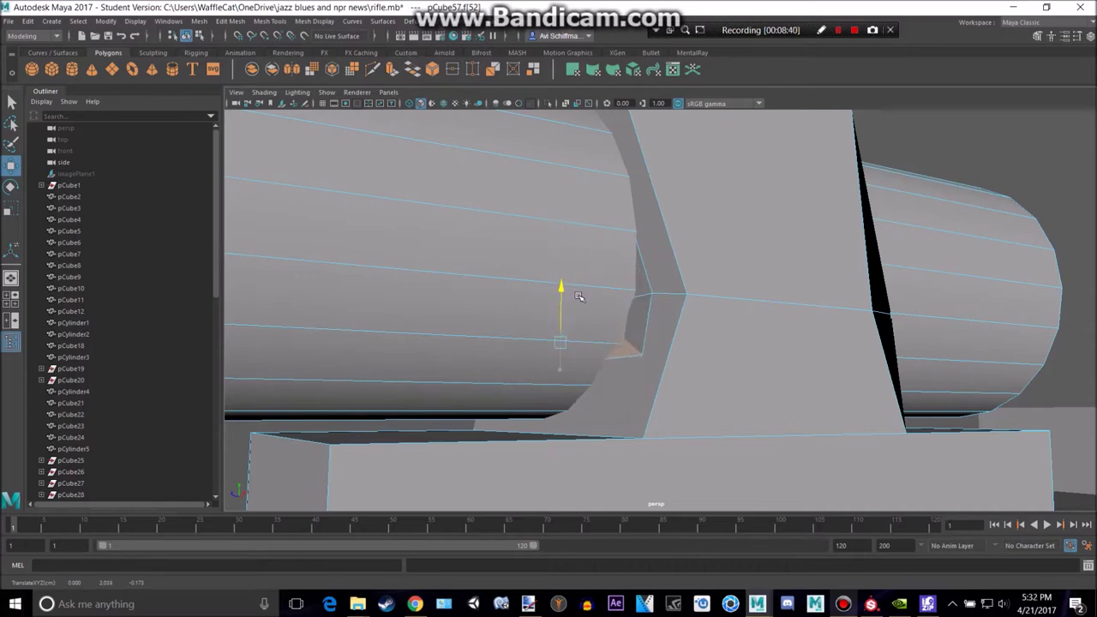
pyautogui.moveTo(559, 351); pyautogui.dragTo(491, 374)
pyautogui.moveTo(480, 319); pyautogui.dragTo(504, 313)
pyautogui.moveTo(504, 313)
pyautogui.keyDown('alt'); pyautogui.mouseDown()
pyautogui.moveTo(490, 294)
pyautogui.moveTo(511, 275)
pyautogui.moveTo(516, 303)
pyautogui.mouseUp(); pyautogui.keyUp('alt')
pyautogui.press('e')
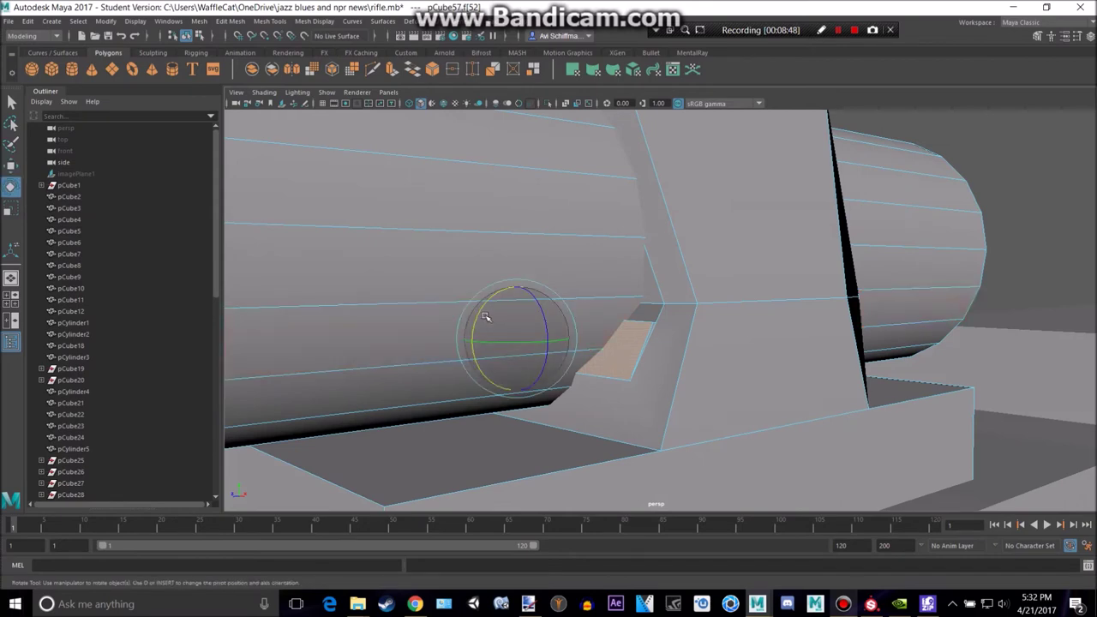
pyautogui.keyDown('alt'); pyautogui.moveTo(479, 327); pyautogui.dragTo(495, 351); pyautogui.keyUp('alt')
pyautogui.press('w')
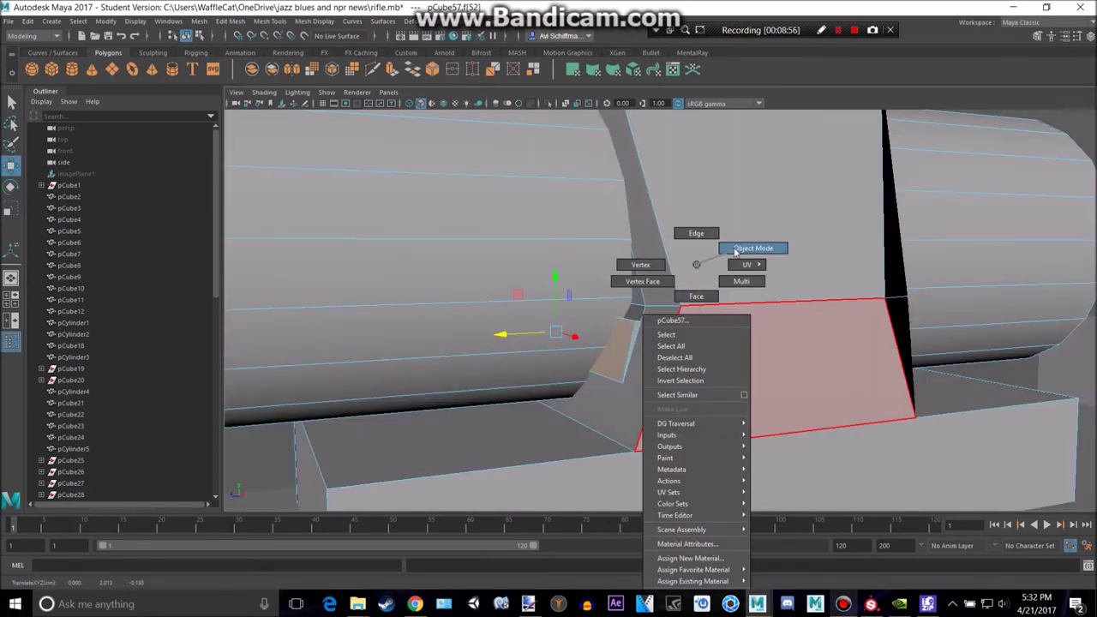
# Leave face editing and examine how the reshaped block fits between the cylinder and the mount's opening.
pyautogui.moveTo(734, 252); pyautogui.dragTo(737, 253, button='right')
pyautogui.scroll(-5, 737, 257)
pyautogui.click(933, 119)
pyautogui.keyDown('alt'); pyautogui.moveTo(857, 179); pyautogui.dragTo(1023, 368); pyautogui.keyUp('alt')
pyautogui.scroll(5, 669, 343)
pyautogui.click(649, 343)
pyautogui.scroll(5, 677, 345)
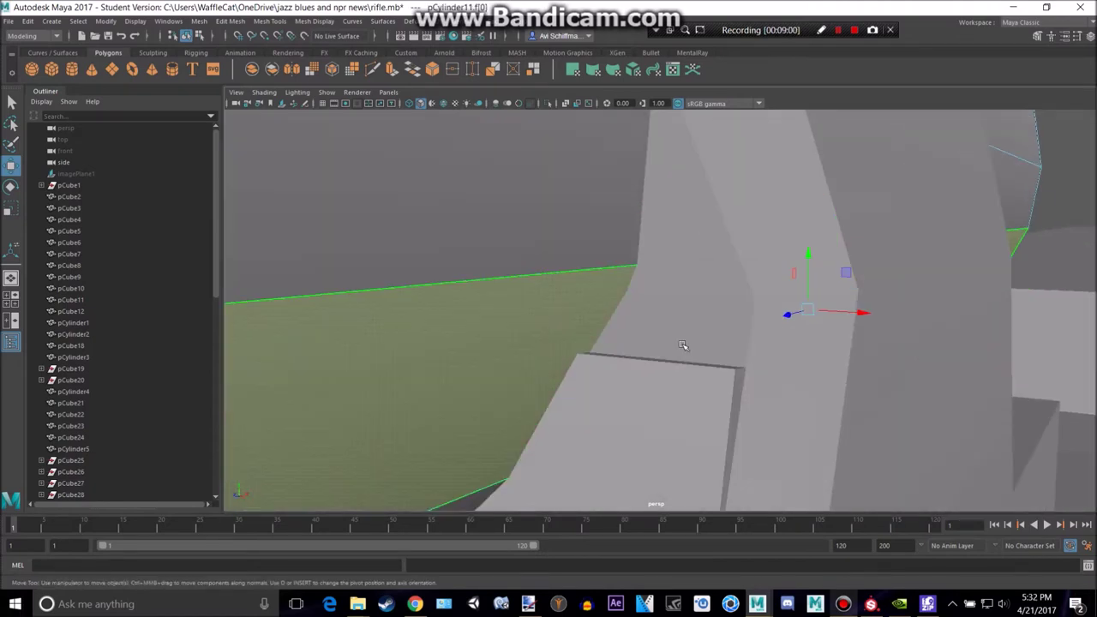
pyautogui.click(693, 421)
pyautogui.scroll(-4, 692, 417)
pyautogui.moveTo(697, 390); pyautogui.dragTo(696, 297, button='right')
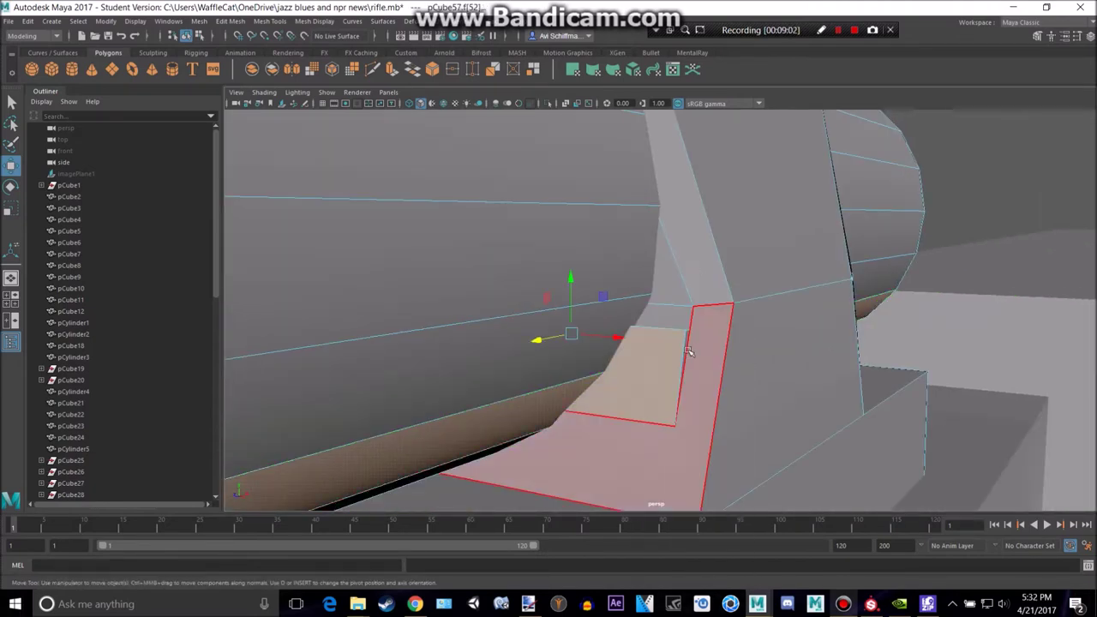
# Check the matching block faces on the opposite side of the opening and return to object selection.
pyautogui.click(686, 344)
pyautogui.keyDown('alt'); pyautogui.moveTo(509, 289); pyautogui.dragTo(617, 291); pyautogui.keyUp('alt')
pyautogui.scroll(-4, 580, 341)
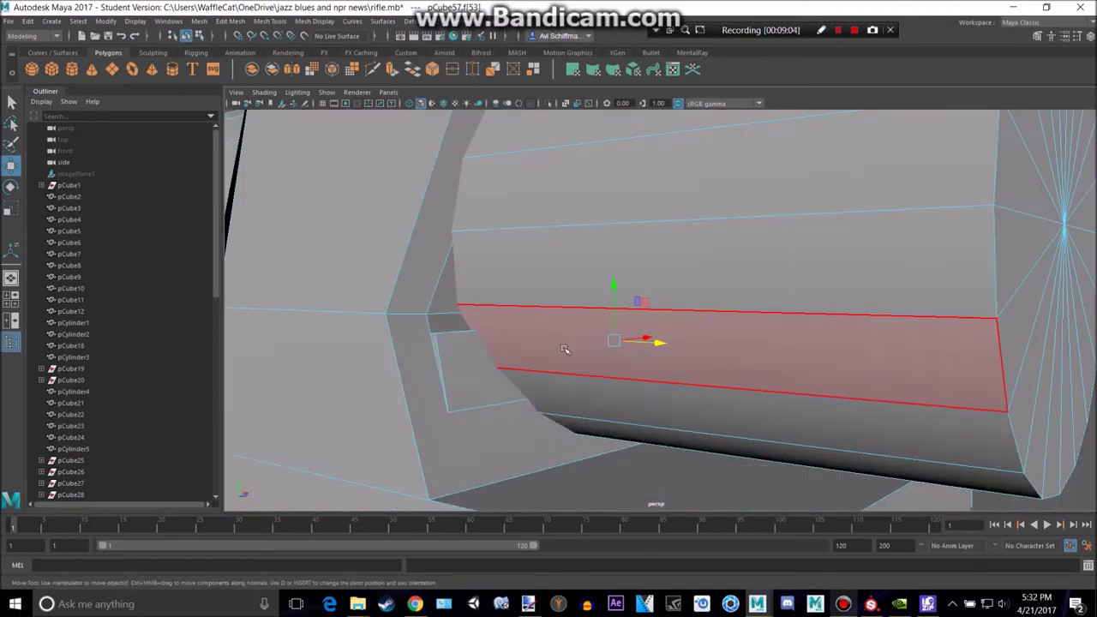
pyautogui.press('r')
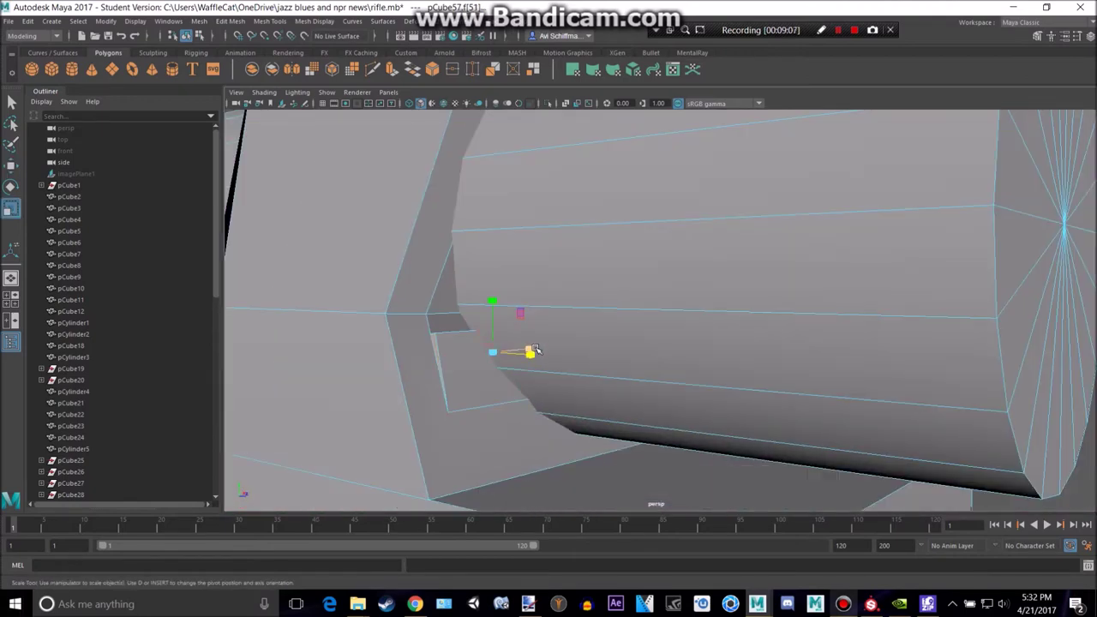
pyautogui.keyDown('alt'); pyautogui.moveTo(530, 351); pyautogui.dragTo(359, 318); pyautogui.keyUp('alt')
pyautogui.moveTo(597, 264); pyautogui.dragTo(658, 248, button='right')
pyautogui.click(865, 203)
pyautogui.scroll(-3, 870, 203)
pyautogui.keyDown('alt'); pyautogui.moveTo(867, 202); pyautogui.dragTo(803, 227); pyautogui.keyUp('alt')
pyautogui.moveTo(690, 257); pyautogui.dragTo(756, 247, button='right')
pyautogui.click(871, 169)
pyautogui.keyDown('alt'); pyautogui.moveTo(927, 226); pyautogui.dragTo(904, 235); pyautogui.keyUp('alt')
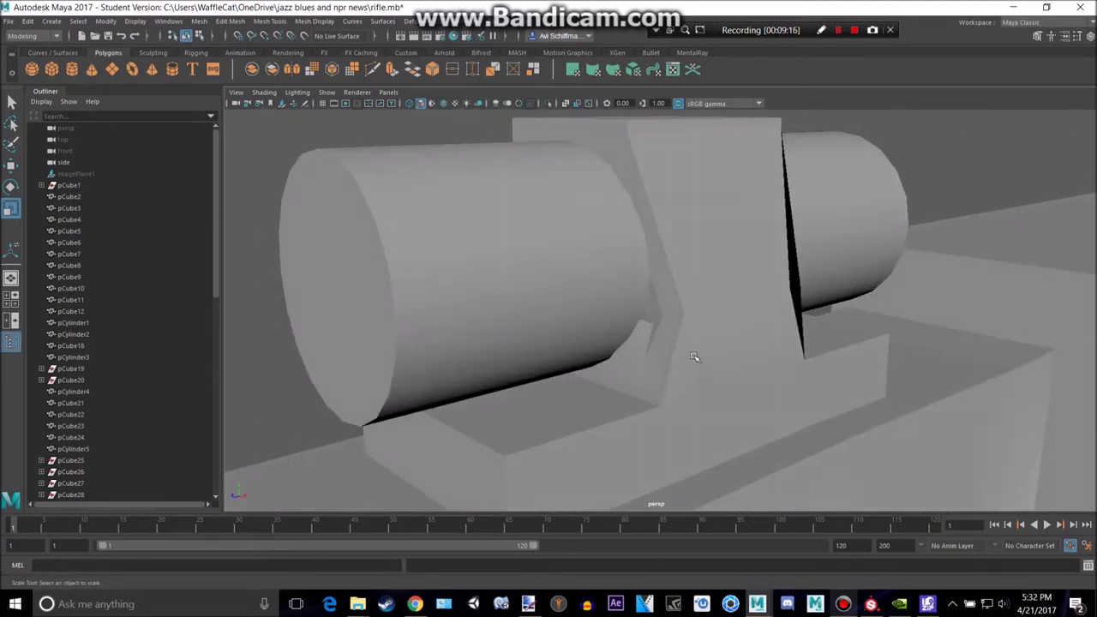
# Recheck the small face at the opening's lower corner and return to object selection.
pyautogui.scroll(3, 693, 362)
pyautogui.click(628, 355)
pyautogui.moveTo(610, 337)
pyautogui.keyDown('alt'); pyautogui.mouseDown()
pyautogui.moveTo(608, 352)
pyautogui.moveTo(574, 354)
pyautogui.moveTo(597, 329)
pyautogui.mouseUp(); pyautogui.keyUp('alt')
pyautogui.moveTo(614, 265); pyautogui.dragTo(613, 298, button='right')
pyautogui.click(625, 324)
pyautogui.press('w')
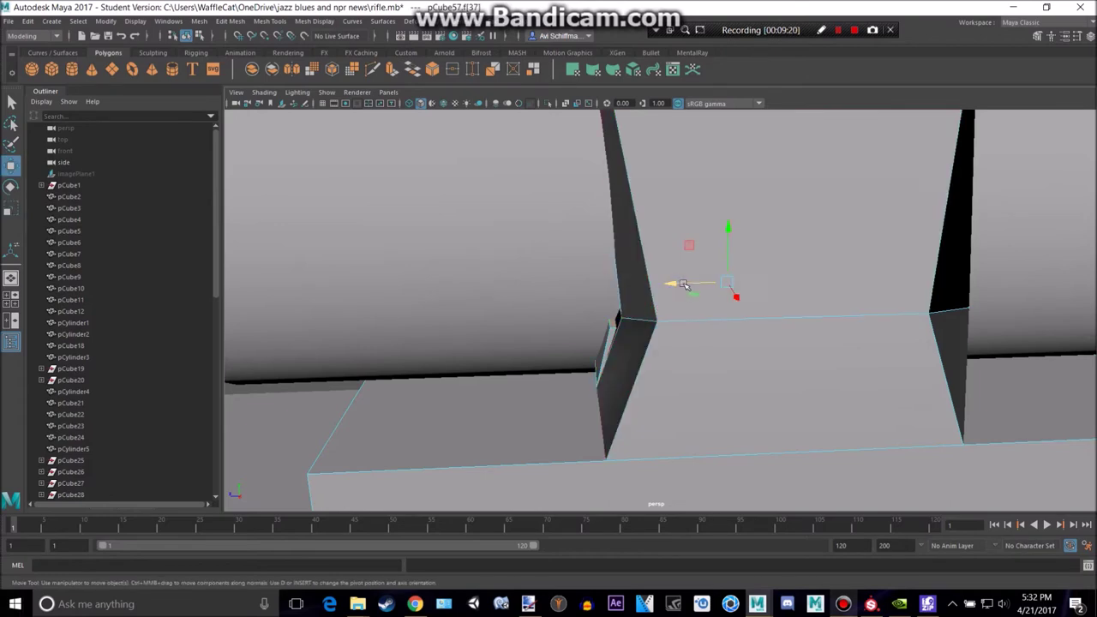
pyautogui.scroll(-4, 691, 283)
pyautogui.moveTo(730, 264); pyautogui.dragTo(778, 249, button='right')
# Render the perspective view with the whole rifle in frame, inspect the image and close it.
pyautogui.click(910, 146)
pyautogui.click(893, 116)
pyautogui.keyDown('alt'); pyautogui.moveTo(874, 161); pyautogui.dragTo(787, 171); pyautogui.keyUp('alt')
pyautogui.scroll(-5, 730, 160)
pyautogui.scroll(-10, 713, 173)
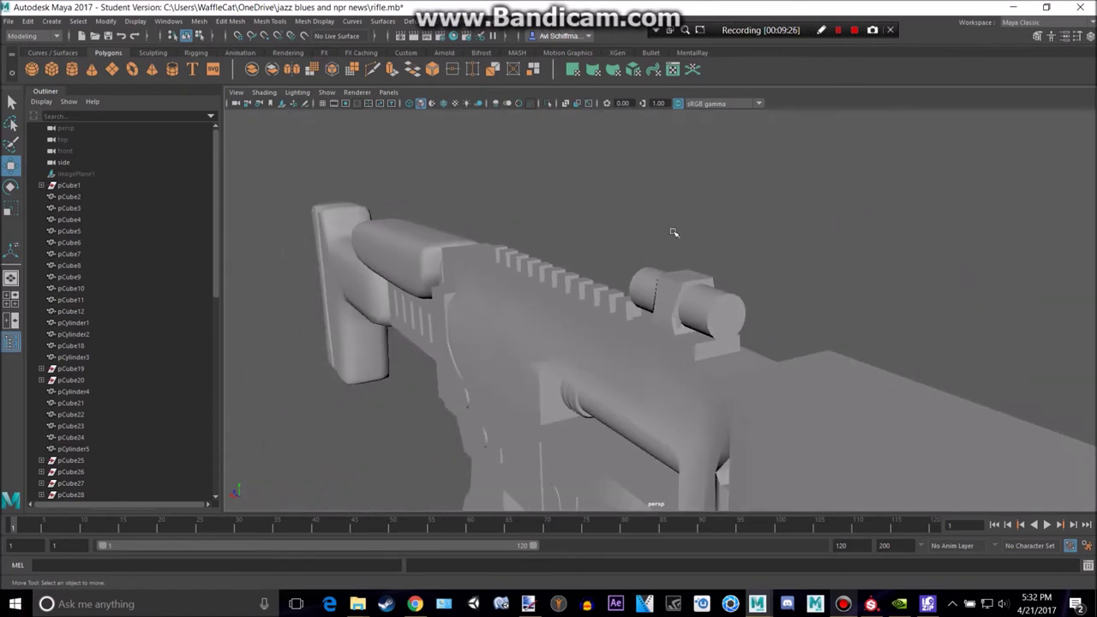
pyautogui.keyDown('alt'); pyautogui.moveTo(731, 294); pyautogui.dragTo(697, 181, button='middle'); pyautogui.keyUp('alt')
pyautogui.click(415, 38)
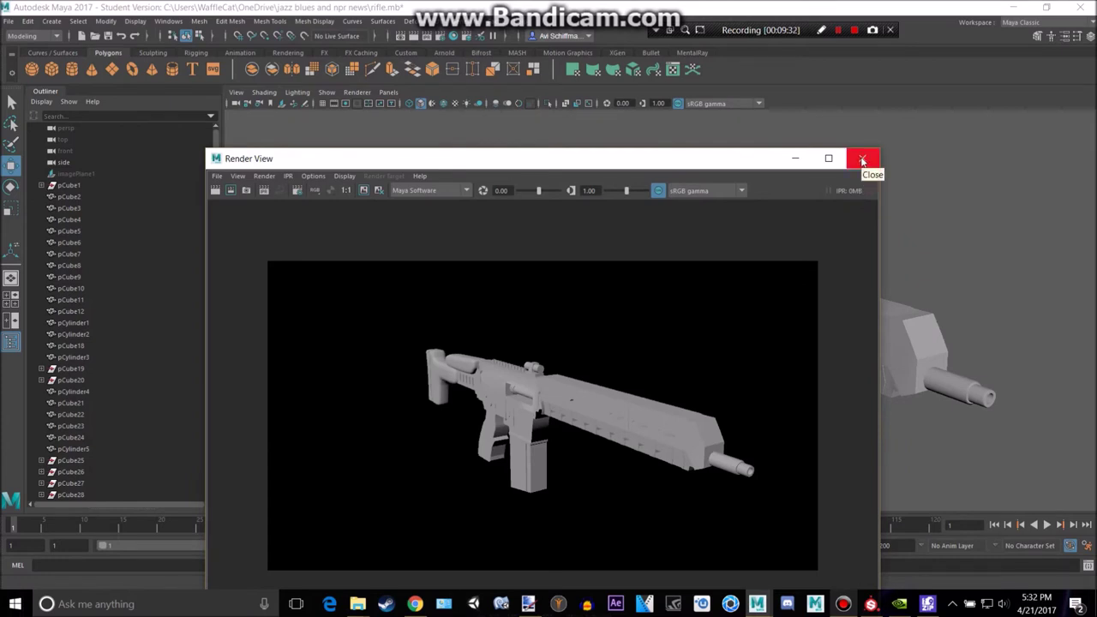
pyautogui.click(862, 162)
# Combine the scope cylinder and its mount into a single mesh.
pyautogui.scroll(5, 662, 185)
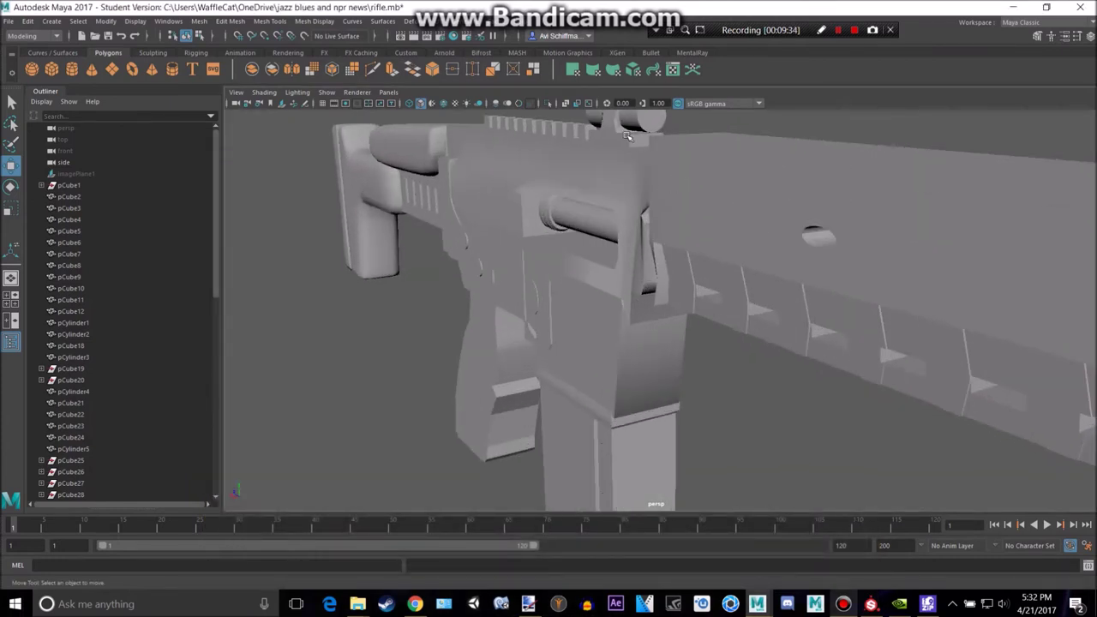
pyautogui.keyDown('alt'); pyautogui.moveTo(623, 137); pyautogui.dragTo(617, 312, button='middle'); pyautogui.keyUp('alt')
pyautogui.scroll(4, 621, 311)
pyautogui.keyDown('alt'); pyautogui.moveTo(622, 311); pyautogui.dragTo(620, 347); pyautogui.keyUp('alt')
pyautogui.click(620, 347)
pyautogui.keyDown('shift'); pyautogui.click(663, 290); pyautogui.keyUp('shift')
pyautogui.click(199, 20)
pyautogui.click(237, 65)
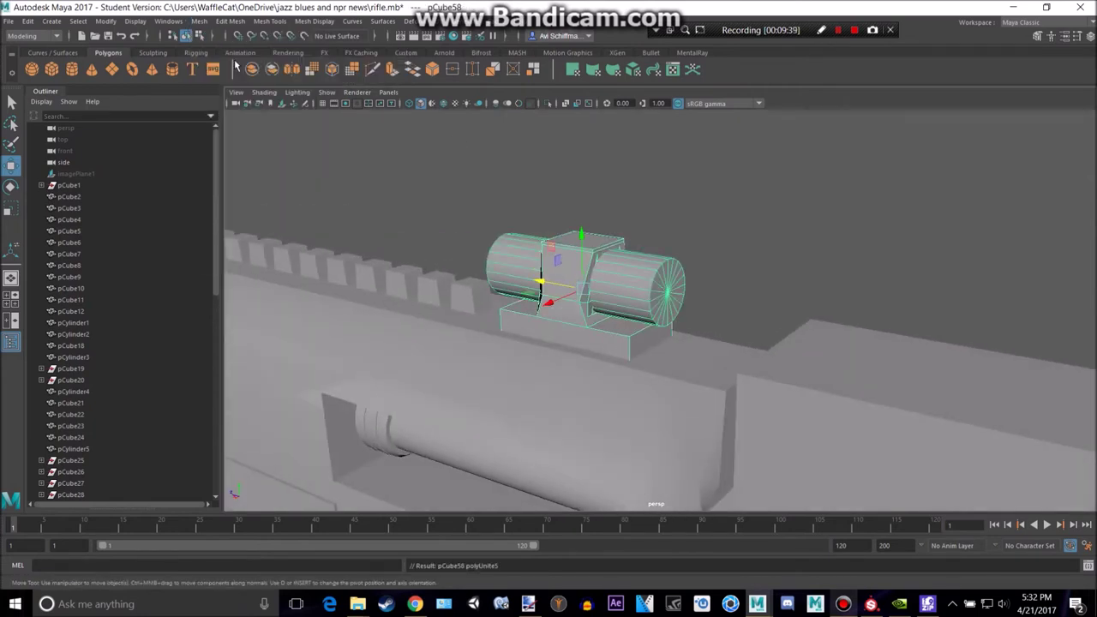
# Try a Boolean Union on the combined scope mesh.
pyautogui.click(202, 21)
pyautogui.moveTo(283, 51)
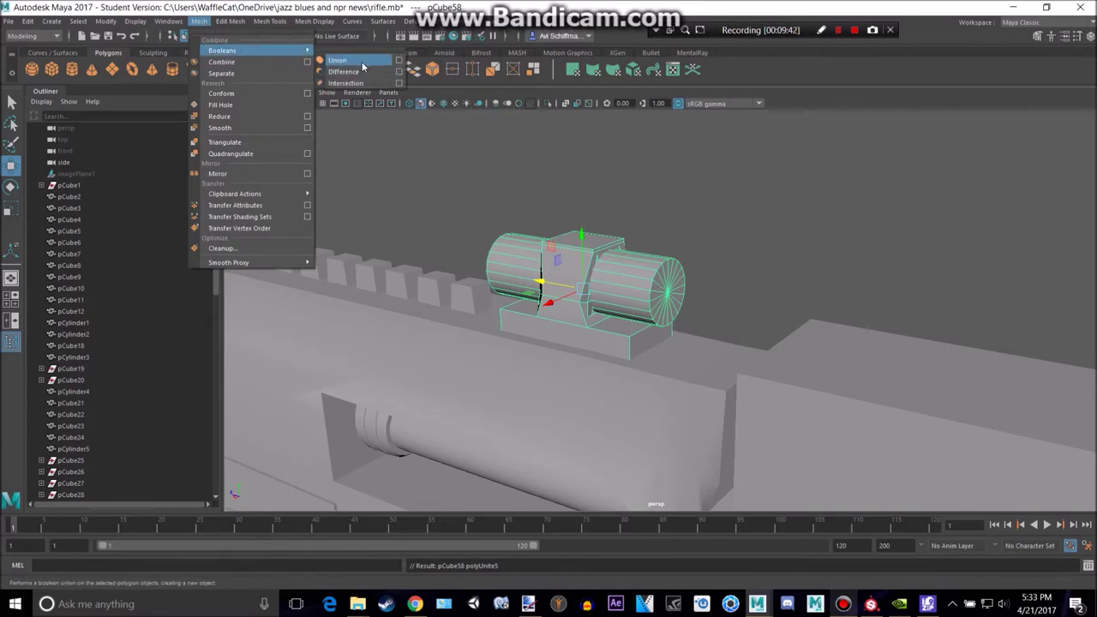
pyautogui.click(361, 62)
pyautogui.click(694, 233)
pyautogui.click(650, 292)
# Inspect the combined scope up close and adjust its height on top of the rifle.
pyautogui.keyDown('alt'); pyautogui.moveTo(614, 319); pyautogui.dragTo(730, 270); pyautogui.keyUp('alt')
pyautogui.scroll(5, 724, 268)
pyautogui.press('f')
pyautogui.scroll(6, 643, 379)
pyautogui.keyDown('alt'); pyautogui.moveTo(642, 379); pyautogui.dragTo(611, 380); pyautogui.keyUp('alt')
pyautogui.scroll(-8, 630, 384)
pyautogui.scroll(-7, 623, 389)
pyautogui.press('r')
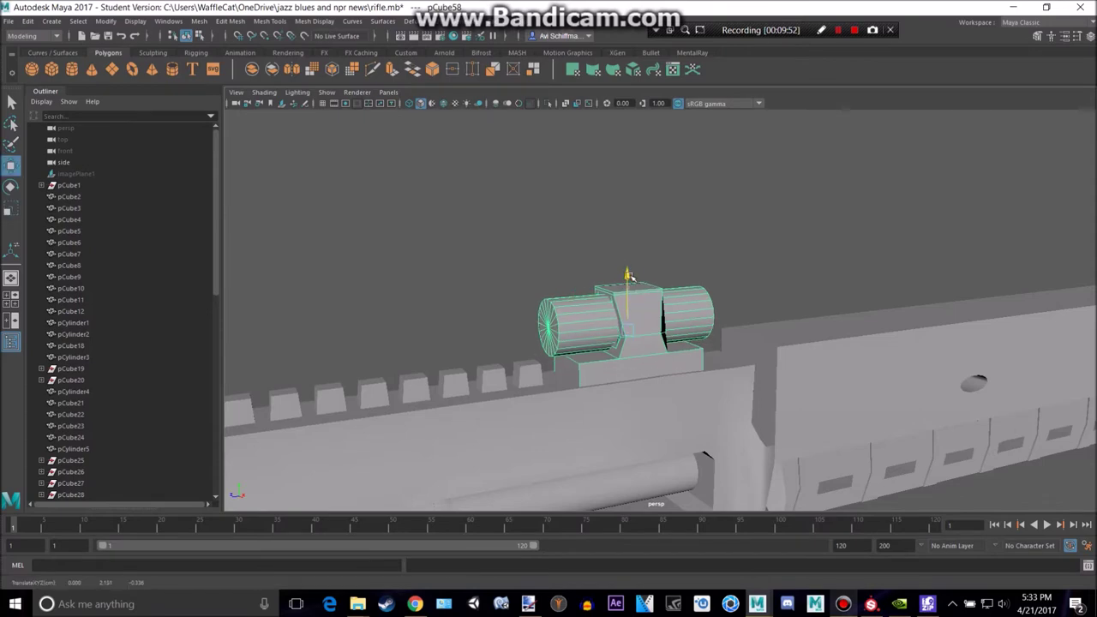
pyautogui.keyDown('alt'); pyautogui.moveTo(629, 279); pyautogui.dragTo(830, 277); pyautogui.keyUp('alt')
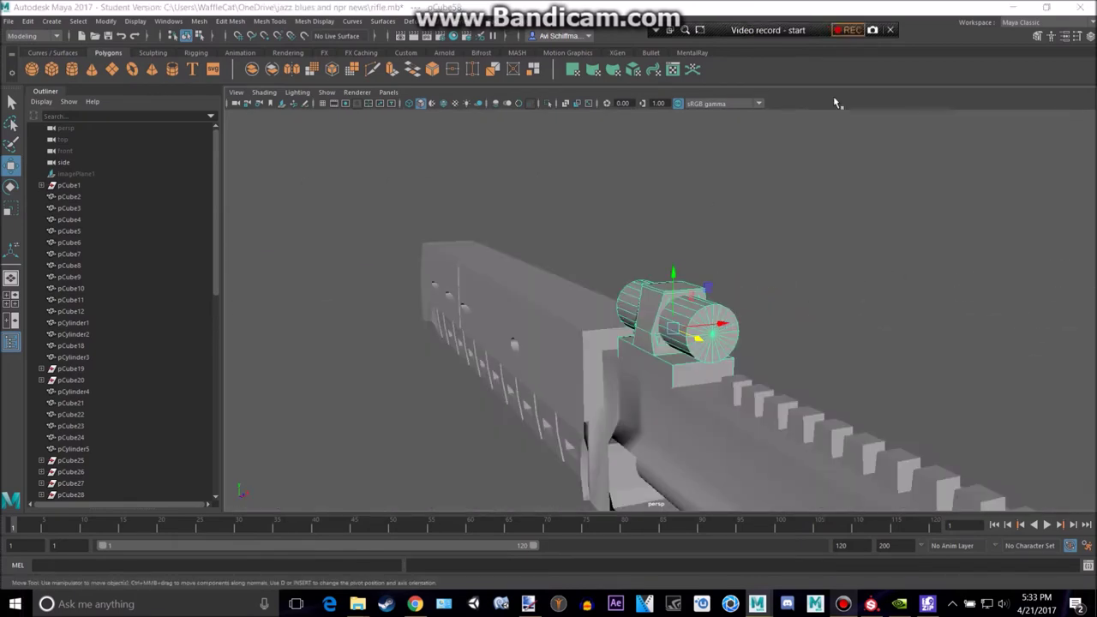
pyautogui.keyDown('alt'); pyautogui.moveTo(823, 197); pyautogui.dragTo(855, 273); pyautogui.keyUp('alt')
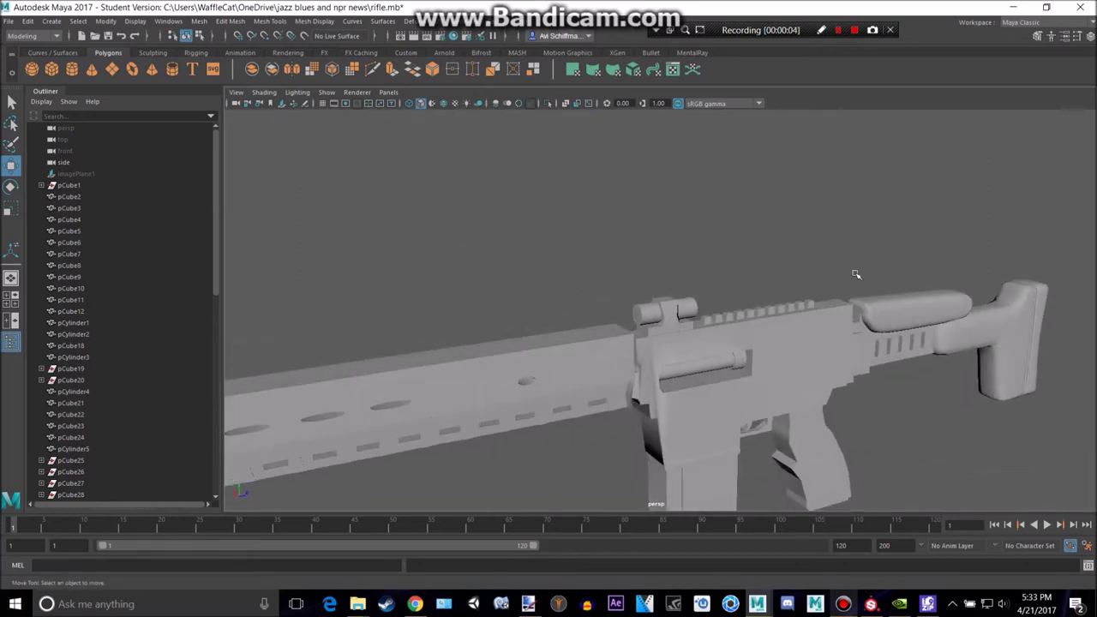
# Raise the combined scope on the rifle and extend the mount base's underside face down toward the receiver.
pyautogui.scroll(5, 677, 317)
pyautogui.click(677, 318)
pyautogui.moveTo(672, 264); pyautogui.dragTo(674, 237)
pyautogui.keyDown('alt'); pyautogui.moveTo(691, 319); pyautogui.dragTo(684, 261); pyautogui.keyUp('alt')
pyautogui.moveTo(675, 332); pyautogui.dragTo(677, 336, button='right')
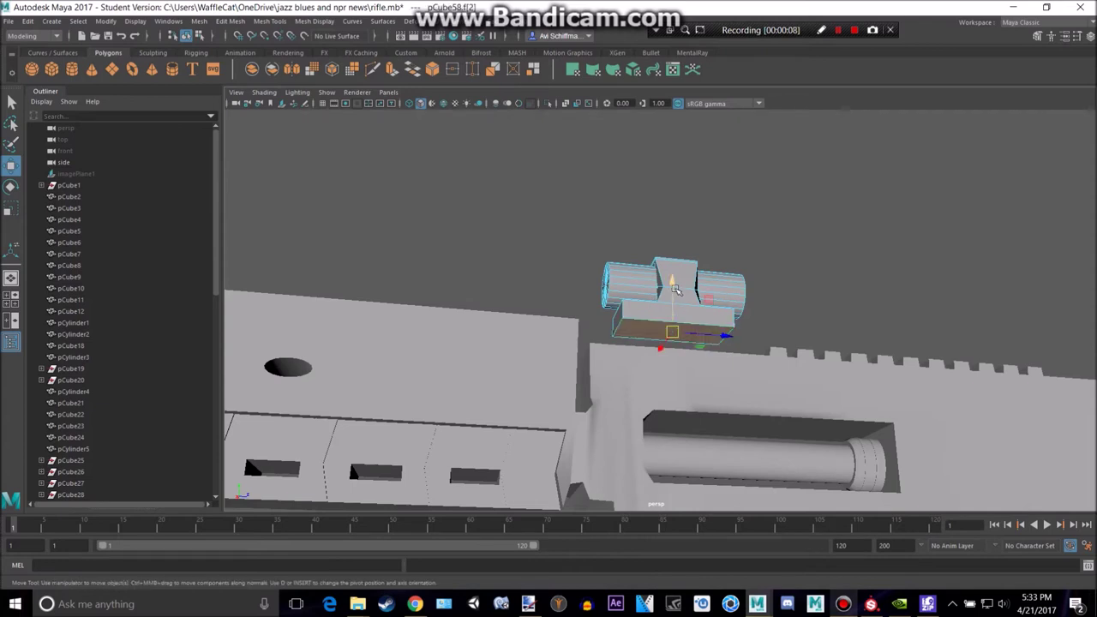
pyautogui.moveTo(680, 265); pyautogui.dragTo(758, 238, button='right')
pyautogui.doubleClick(696, 278)
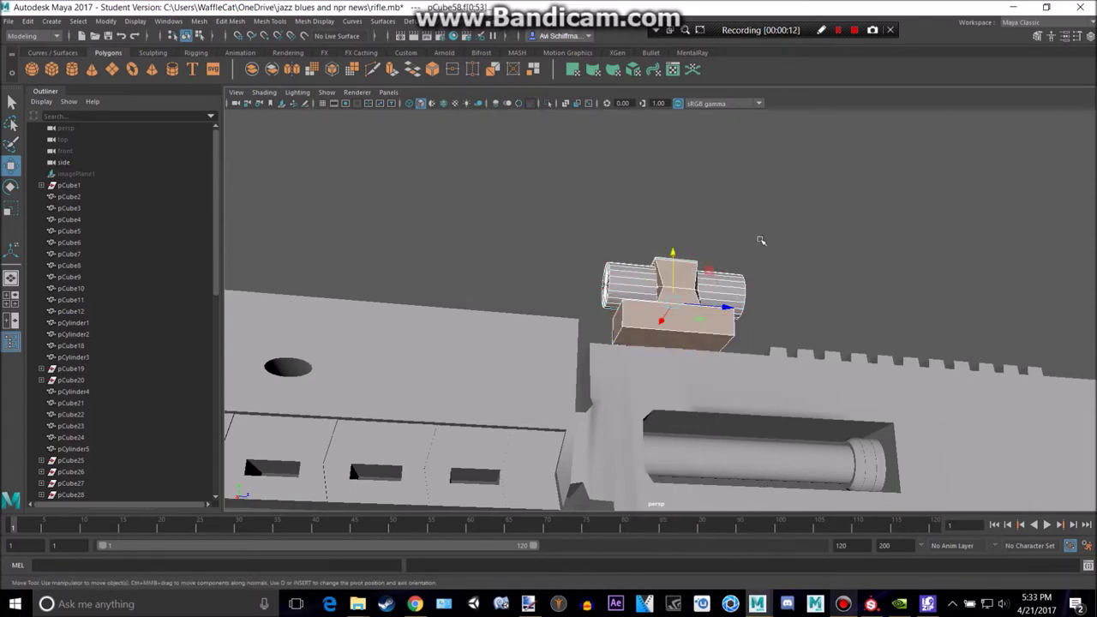
pyautogui.click(762, 231)
# Switch to Chrome to examine the scope in the low-poly gun reference image and return to the Maya model.
pyautogui.keyDown('alt'); pyautogui.moveTo(723, 249); pyautogui.dragTo(674, 266); pyautogui.keyUp('alt')
pyautogui.keyDown('alt'); pyautogui.moveTo(607, 242); pyautogui.dragTo(904, 239); pyautogui.keyUp('alt')
pyautogui.click(703, 239)
pyautogui.scroll(5, 700, 241)
pyautogui.hotkey('alt', 'Tab')
pyautogui.hotkey('alt', 'Tab')
pyautogui.hotkey('alt', 'Tab')
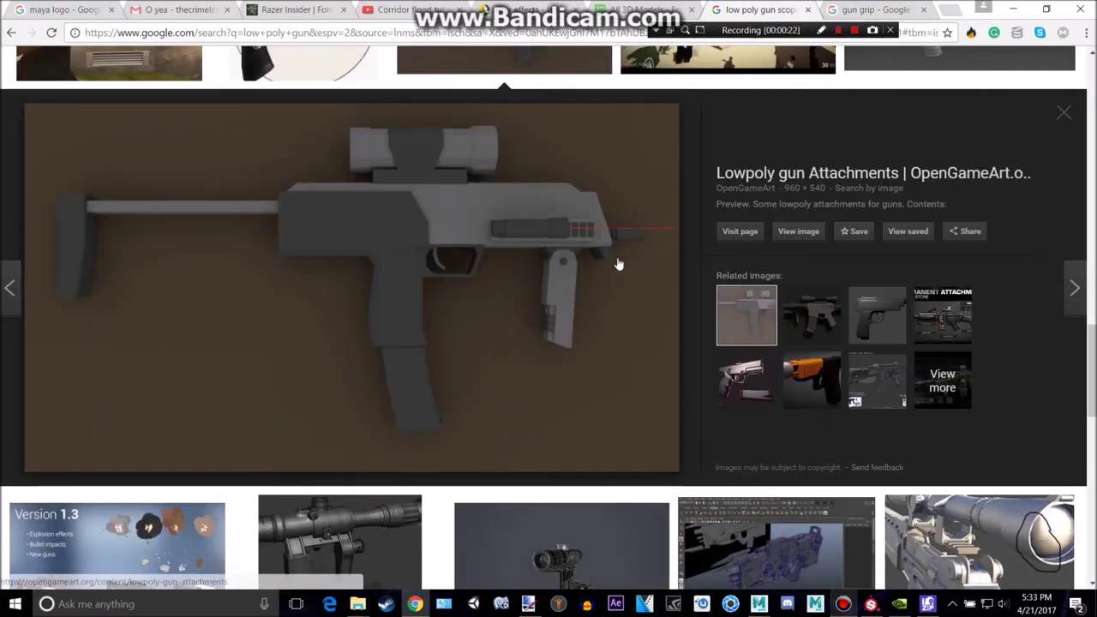
pyautogui.hotkey('alt', 'Tab')
pyautogui.hotkey('alt', 'Tab')
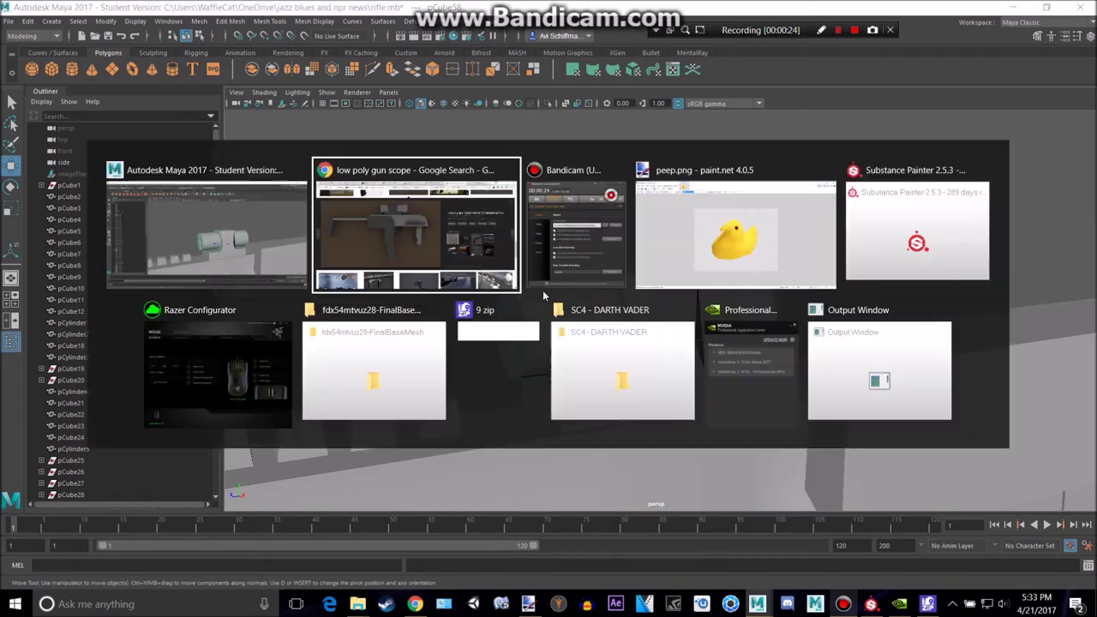
pyautogui.hotkey('alt', 'Tab')
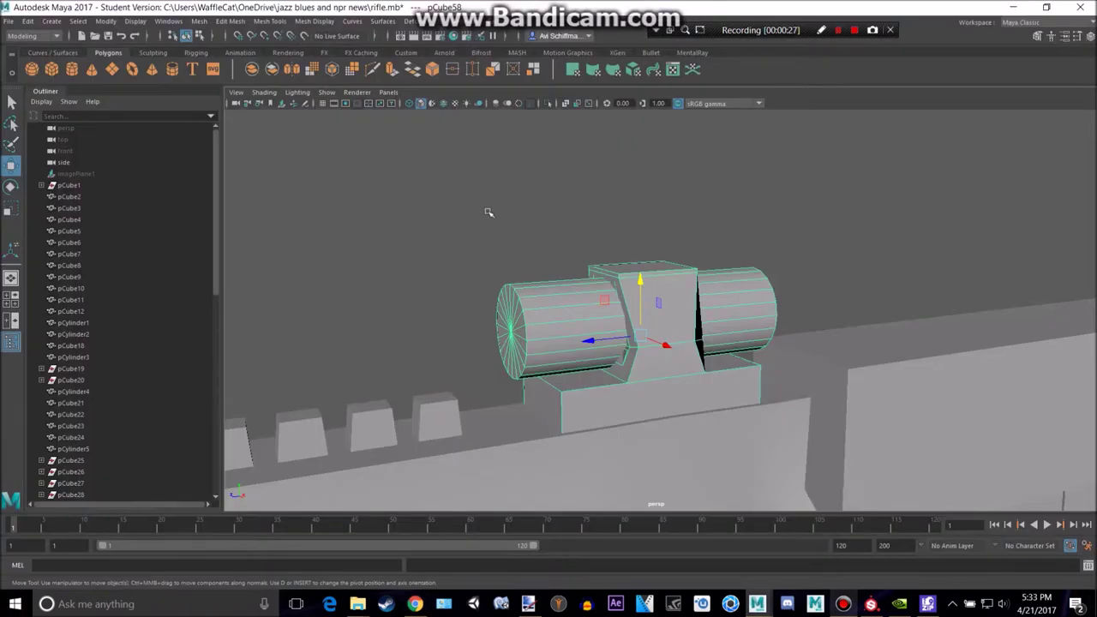
# Insert edge loops near both ends of the scope cylinder and select the resulting bands of faces.
pyautogui.keyDown('alt'); pyautogui.moveTo(487, 211); pyautogui.dragTo(526, 282); pyautogui.keyUp('alt')
pyautogui.click(268, 24)
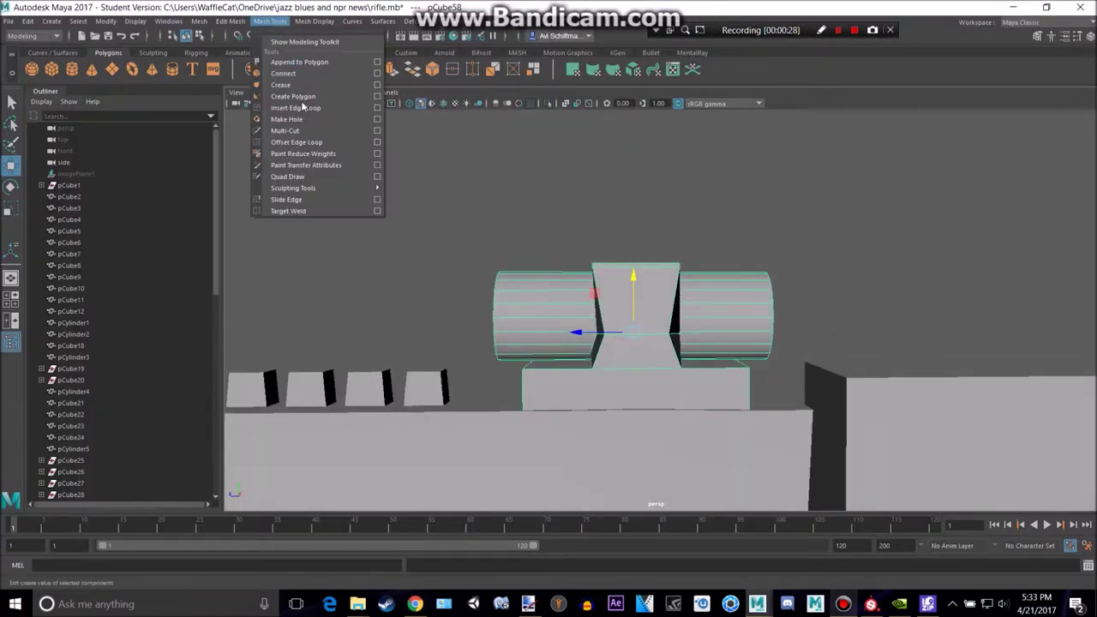
pyautogui.click(300, 107)
pyautogui.click(515, 305)
pyautogui.keyDown('alt'); pyautogui.moveTo(752, 307); pyautogui.dragTo(621, 312, button='middle'); pyautogui.keyUp('alt')
pyautogui.moveTo(635, 296); pyautogui.dragTo(636, 309, button='right')
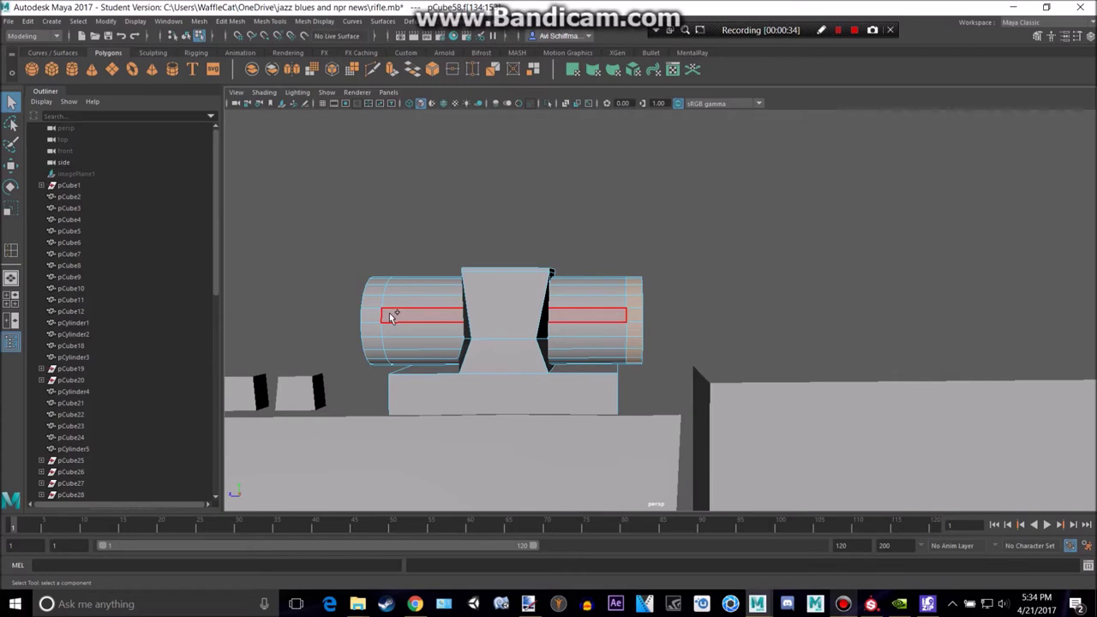
# Try to extrude the two end bands and scale them outward.
pyautogui.hotkey('ctrl', 'e')
pyautogui.press('r')
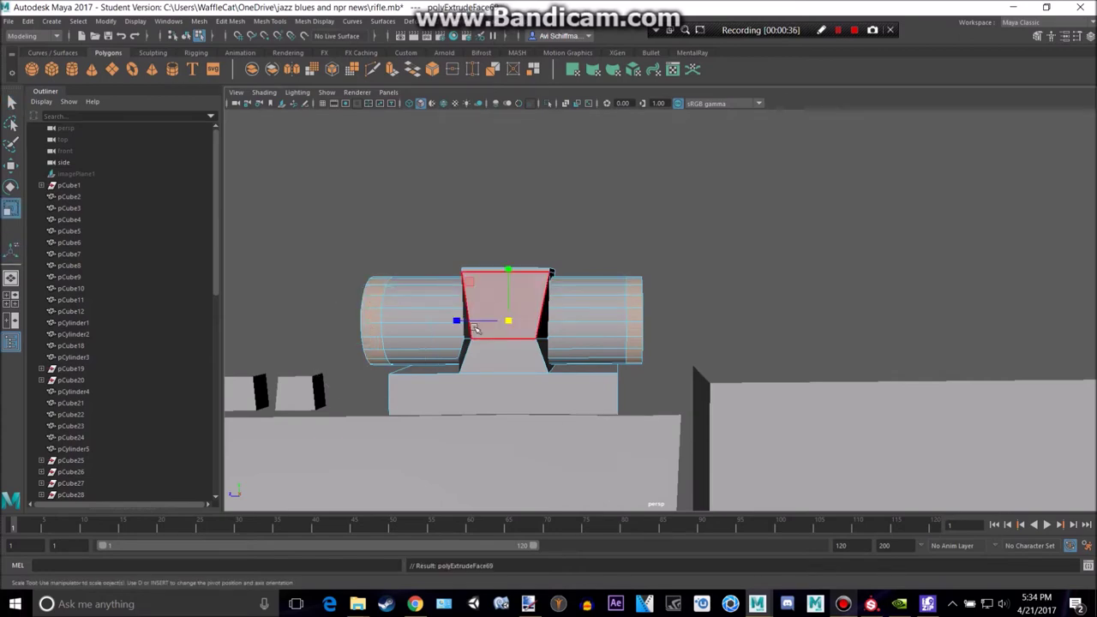
pyautogui.keyDown('alt'); pyautogui.moveTo(515, 316); pyautogui.dragTo(592, 356); pyautogui.keyUp('alt')
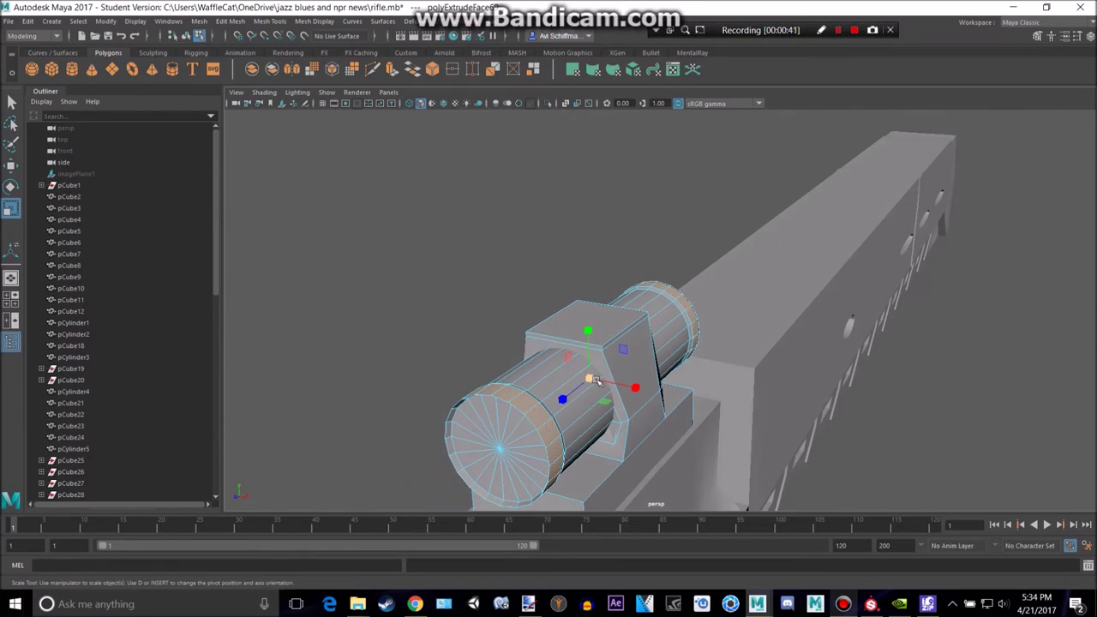
pyautogui.keyDown('alt'); pyautogui.moveTo(491, 334); pyautogui.dragTo(529, 311); pyautogui.keyUp('alt')
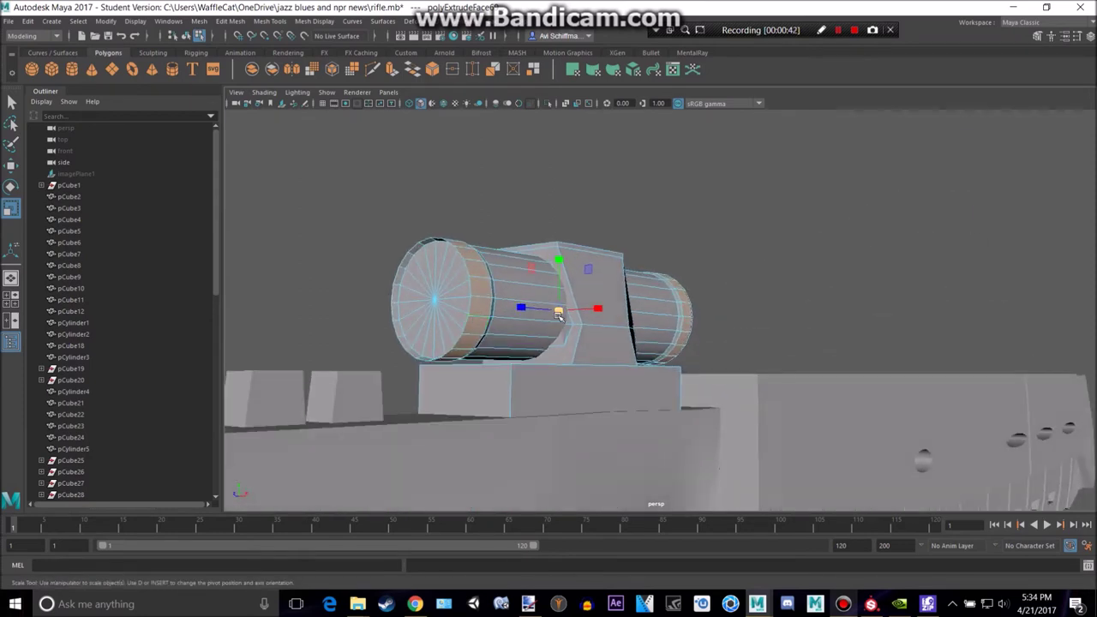
pyautogui.hotkey('ctrl', 'z')
# Extrude the bands at both scope ends, scale them outward into raised rims and return to object selection.
pyautogui.keyDown('alt'); pyautogui.moveTo(632, 250); pyautogui.dragTo(604, 333); pyautogui.keyUp('alt')
pyautogui.hotkey('ctrl', 'e')
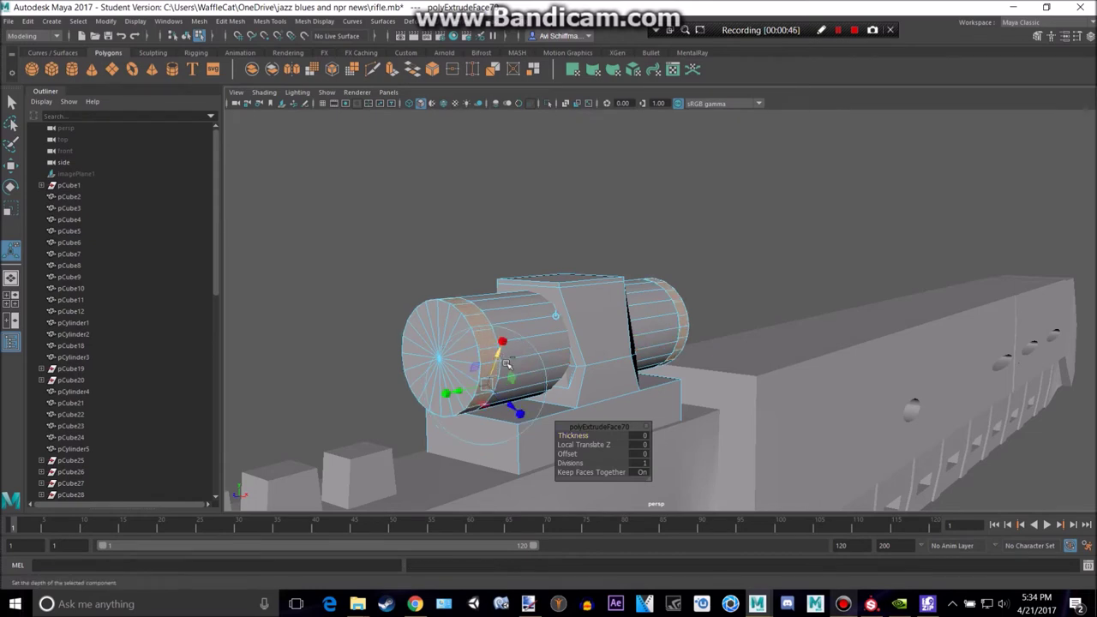
pyautogui.press('r')
pyautogui.moveTo(554, 346); pyautogui.dragTo(568, 339)
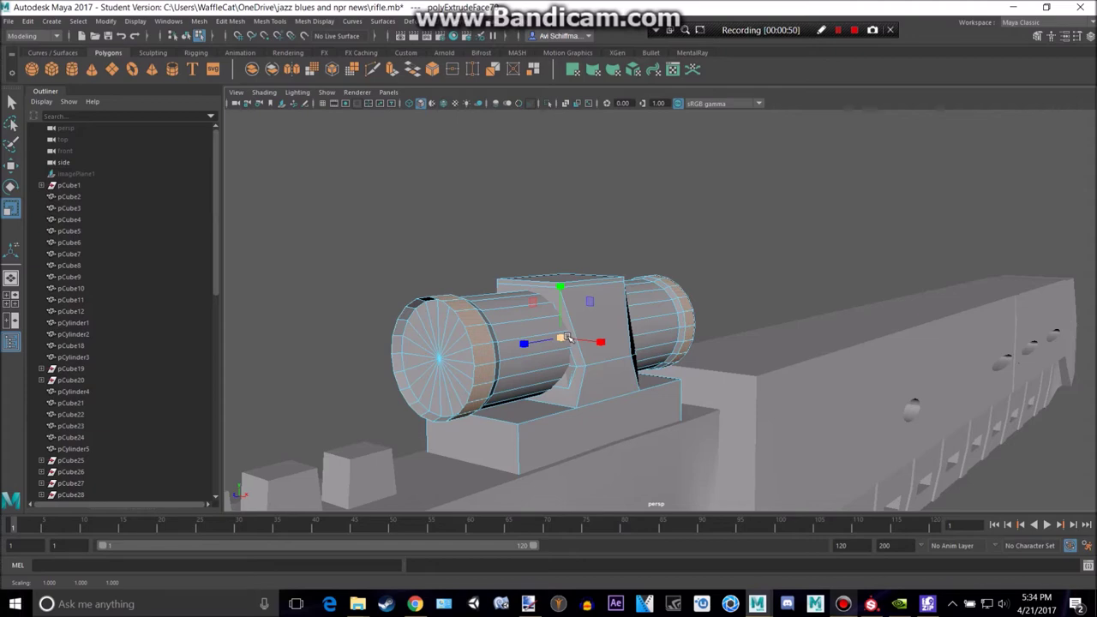
pyautogui.moveTo(560, 289); pyautogui.dragTo(436, 274)
pyautogui.moveTo(456, 324); pyautogui.dragTo(453, 322)
pyautogui.moveTo(455, 311); pyautogui.dragTo(517, 247, button='right')
pyautogui.click(387, 228)
pyautogui.keyDown('alt'); pyautogui.moveTo(385, 228); pyautogui.dragTo(471, 240); pyautogui.keyUp('alt')
pyautogui.moveTo(460, 276)
pyautogui.keyDown('alt'); pyautogui.mouseDown()
pyautogui.moveTo(472, 282)
pyautogui.moveTo(445, 287)
pyautogui.mouseUp(); pyautogui.keyUp('alt')
# Bevel the centre vertex of the scope's near end cap and select the cap face.
pyautogui.click(432, 318)
pyautogui.scroll(2, 432, 318)
pyautogui.keyDown('alt'); pyautogui.moveTo(386, 317); pyautogui.dragTo(422, 264, button='middle'); pyautogui.keyUp('alt')
pyautogui.rightClick(420, 263)
pyautogui.rightClick(418, 264)
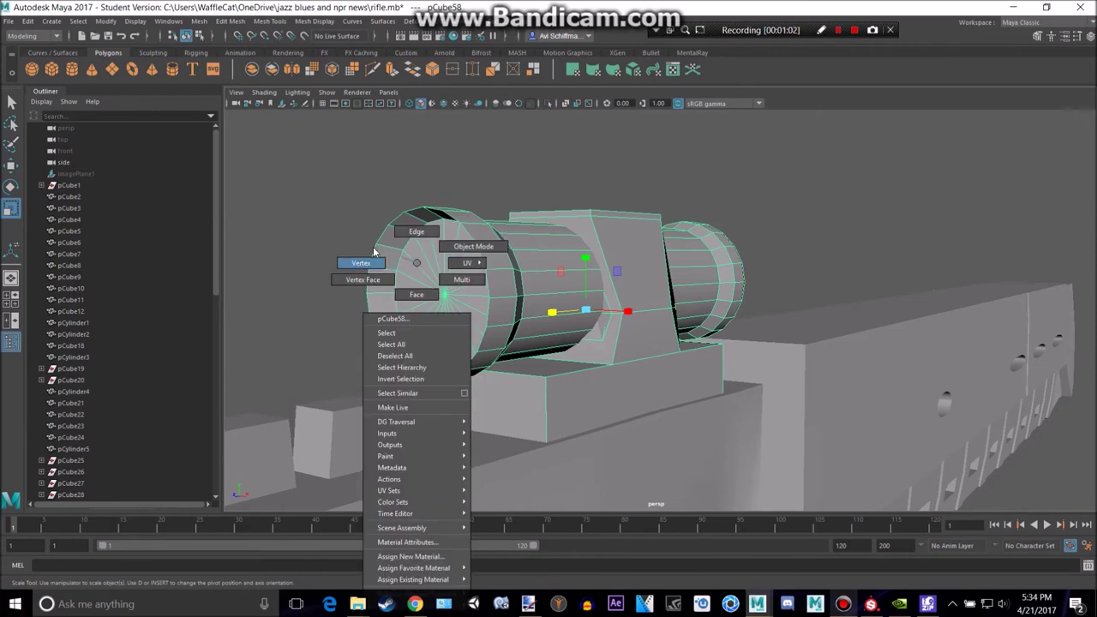
pyautogui.moveTo(374, 251); pyautogui.dragTo(368, 253, button='right')
pyautogui.click(235, 24)
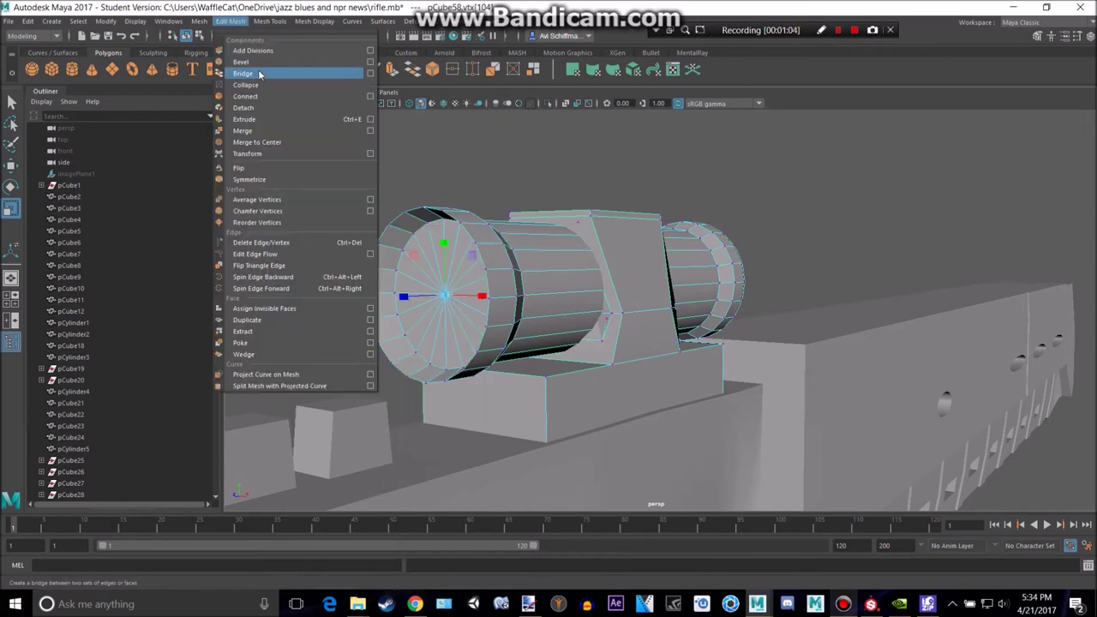
pyautogui.click(258, 63)
pyautogui.moveTo(407, 265); pyautogui.dragTo(420, 278, button='right')
pyautogui.click(408, 295)
pyautogui.click(449, 302)
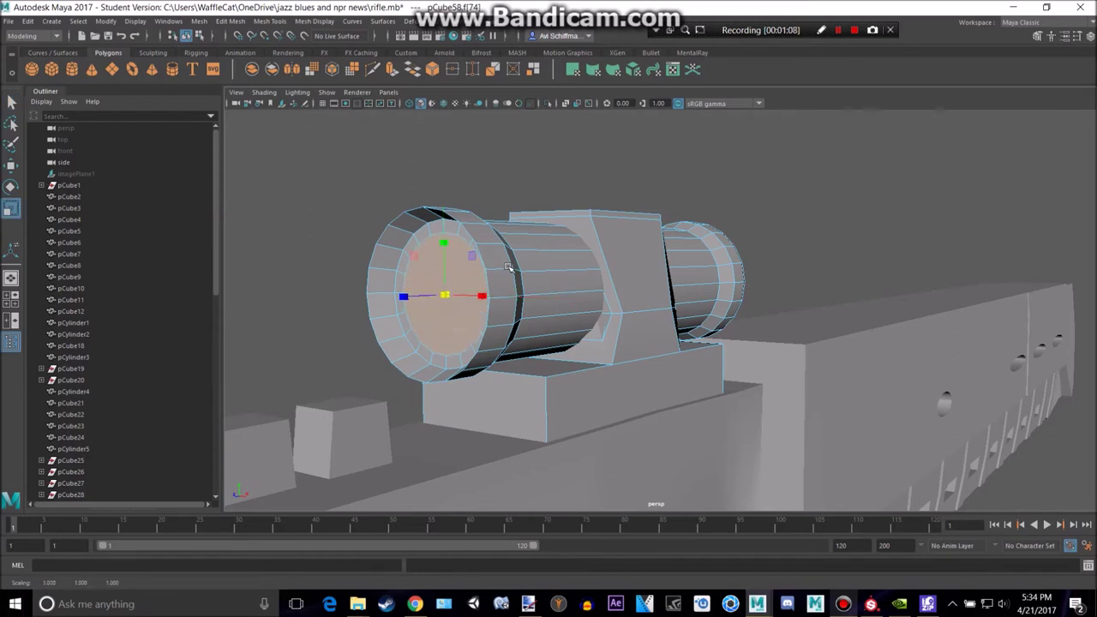
# Extrude the scope's near end cap face inward to recess the lens and return to object selection.
pyautogui.keyDown('alt'); pyautogui.moveTo(508, 268); pyautogui.dragTo(515, 270); pyautogui.keyUp('alt')
pyautogui.hotkey('ctrl', 'e')
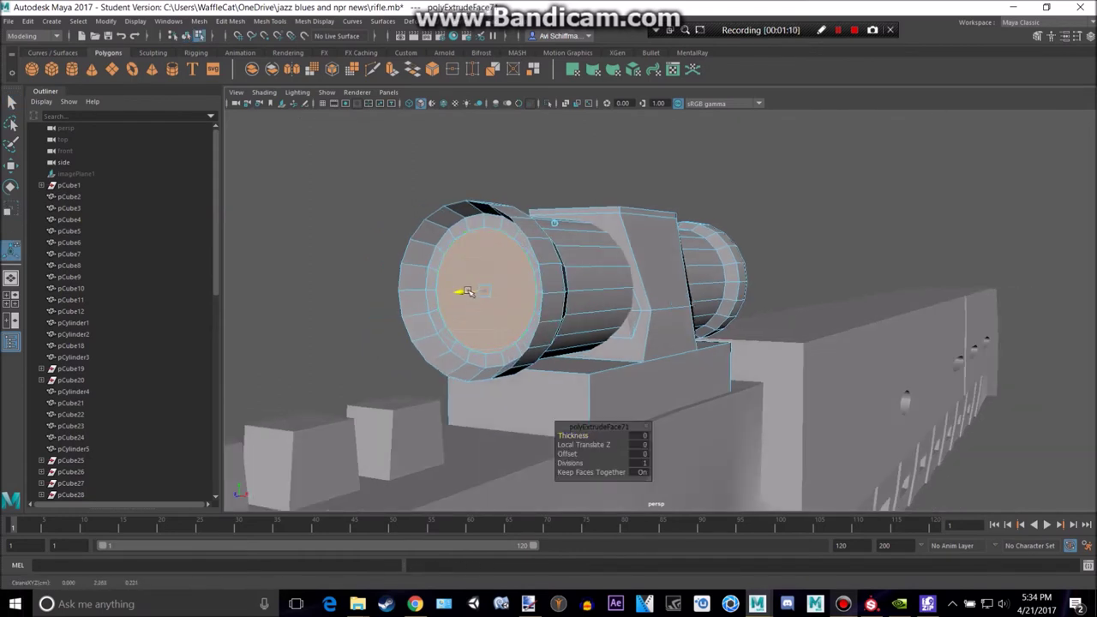
pyautogui.moveTo(478, 265); pyautogui.dragTo(526, 241, button='right')
pyautogui.click(568, 166)
pyautogui.moveTo(568, 166)
pyautogui.keyDown('alt'); pyautogui.mouseDown()
pyautogui.moveTo(522, 171)
pyautogui.moveTo(563, 184)
pyautogui.moveTo(590, 171)
pyautogui.moveTo(569, 166)
pyautogui.mouseUp(); pyautogui.keyUp('alt')
# Select the ring of faces around the scope's near rim, extrude it inward and return to object selection.
pyautogui.click(534, 212)
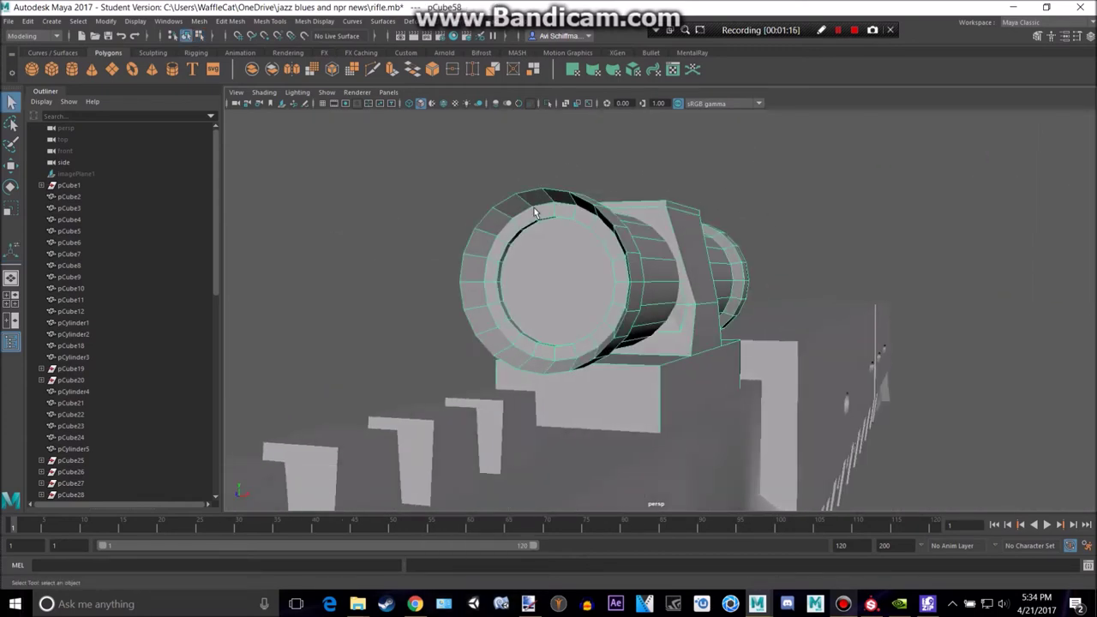
pyautogui.moveTo(535, 213); pyautogui.dragTo(535, 238, button='right')
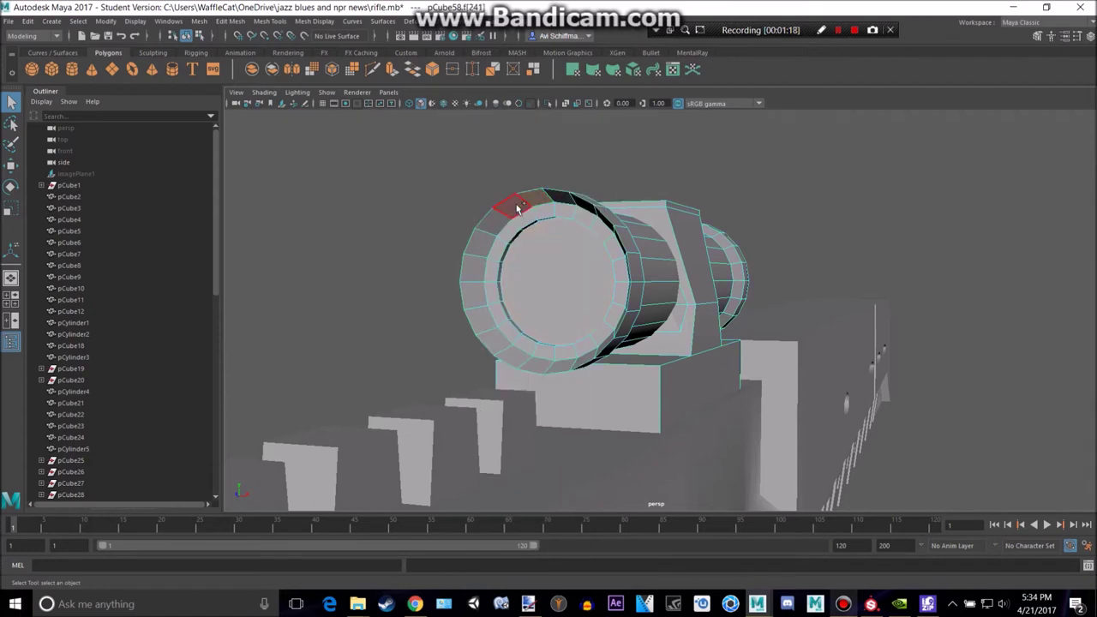
pyautogui.doubleClick(517, 208)
pyautogui.hotkey('ctrl', 'e')
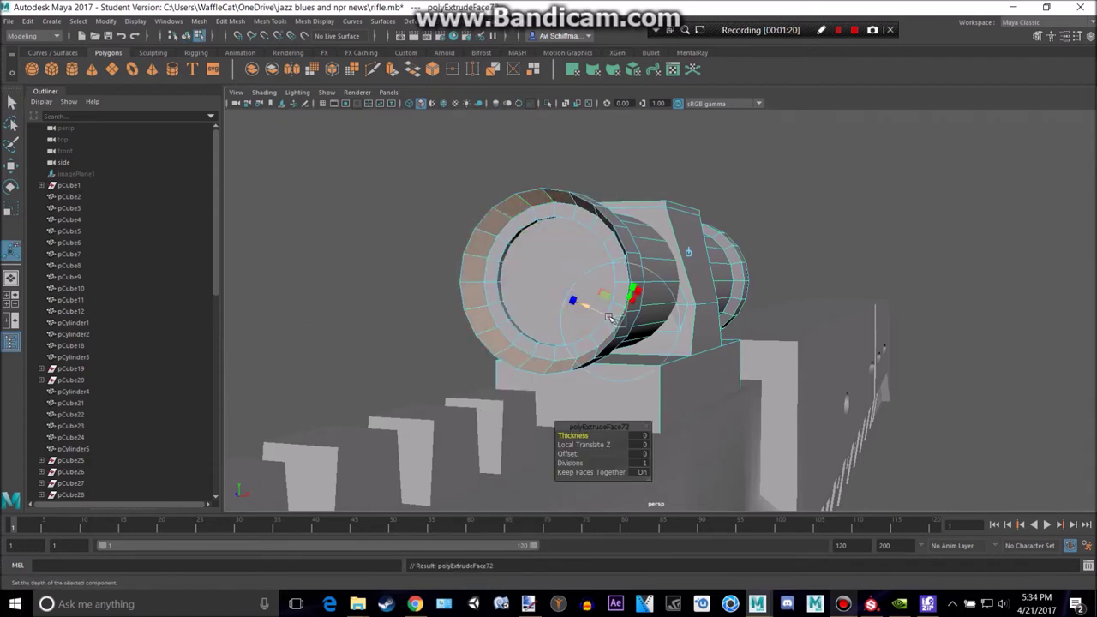
pyautogui.moveTo(596, 312); pyautogui.dragTo(588, 308)
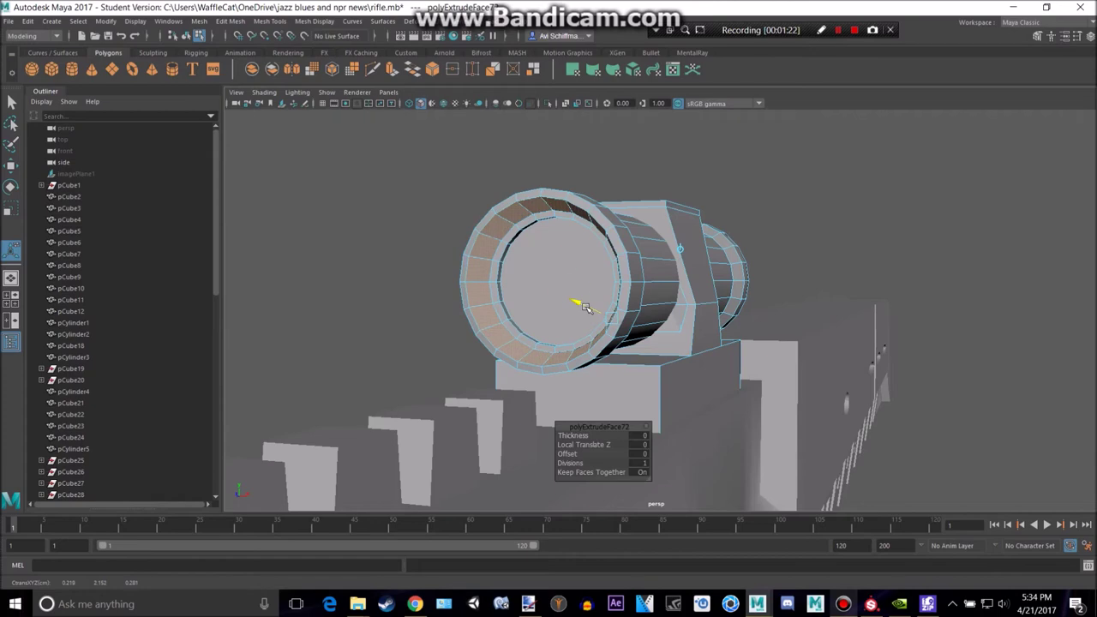
pyautogui.moveTo(561, 218); pyautogui.dragTo(607, 199, button='right')
pyautogui.click(607, 157)
# Extrude the ring of rim faces at the scope's opposite end inward to form a recessed lip, and deselect the scope.
pyautogui.keyDown('alt'); pyautogui.moveTo(607, 158); pyautogui.dragTo(540, 229); pyautogui.keyUp('alt')
pyautogui.scroll(5, 541, 229)
pyautogui.click(663, 246)
pyautogui.moveTo(672, 230); pyautogui.dragTo(684, 255, button='right')
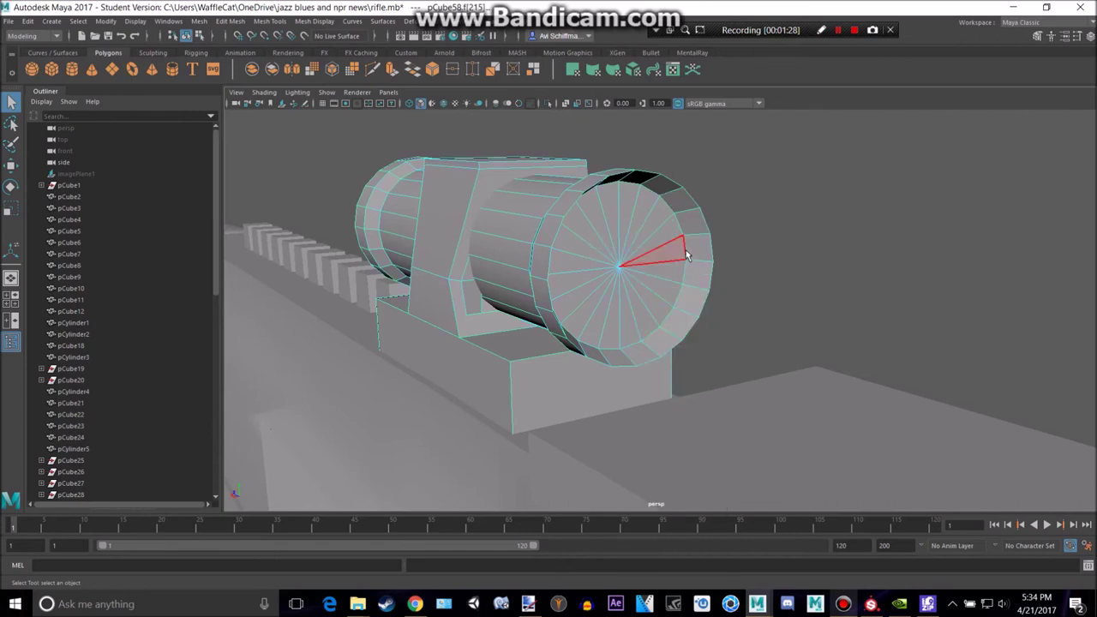
pyautogui.hotkey('ctrl', 'e')
pyautogui.press('r')
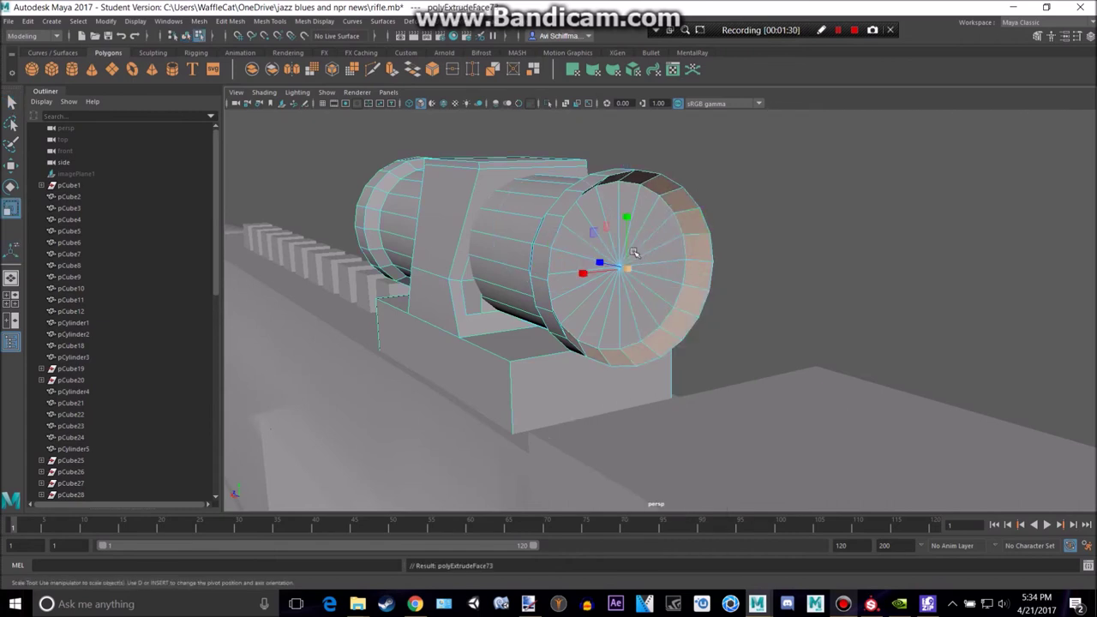
pyautogui.keyDown('alt'); pyautogui.moveTo(612, 266); pyautogui.dragTo(512, 253); pyautogui.keyUp('alt')
pyautogui.moveTo(644, 232); pyautogui.dragTo(671, 214, button='right')
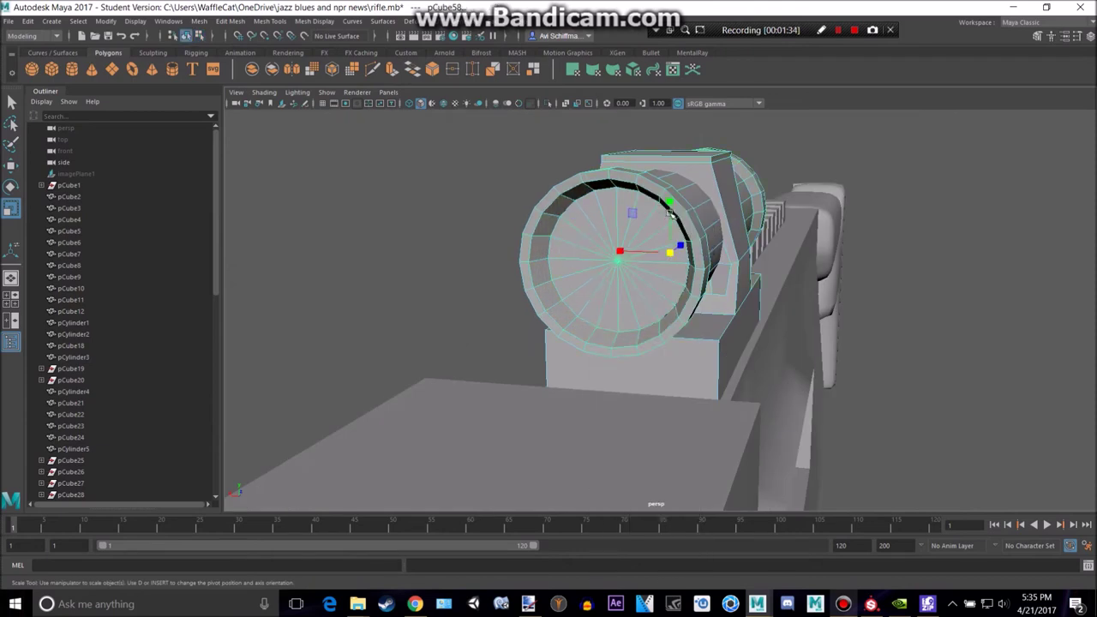
pyautogui.click(416, 190)
# Switch to the browser to check the scope in the low-poly gun reference image, and return to Maya.
pyautogui.scroll(-12, 397, 196)
pyautogui.keyDown('alt'); pyautogui.moveTo(392, 248); pyautogui.dragTo(778, 257); pyautogui.keyUp('alt')
pyautogui.hotkey('alt', 'Tab')
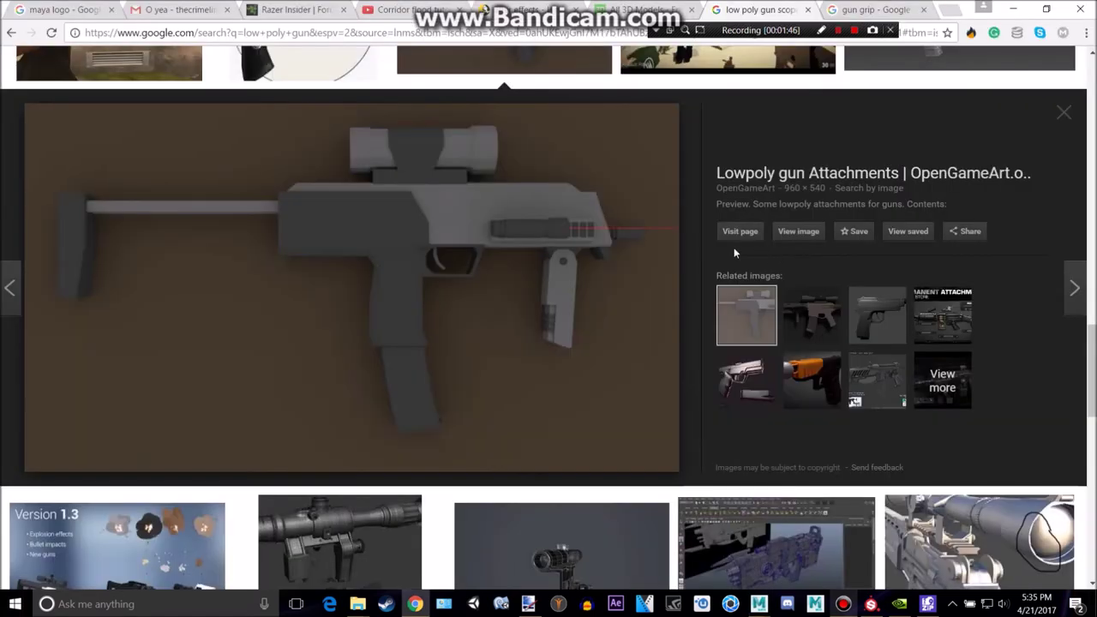
pyautogui.hotkey('alt', 'Tab')
# Select the scope and adjust its height over the receiver.
pyautogui.keyDown('alt'); pyautogui.moveTo(526, 264); pyautogui.dragTo(458, 270); pyautogui.keyUp('alt')
pyautogui.scroll(5, 704, 328)
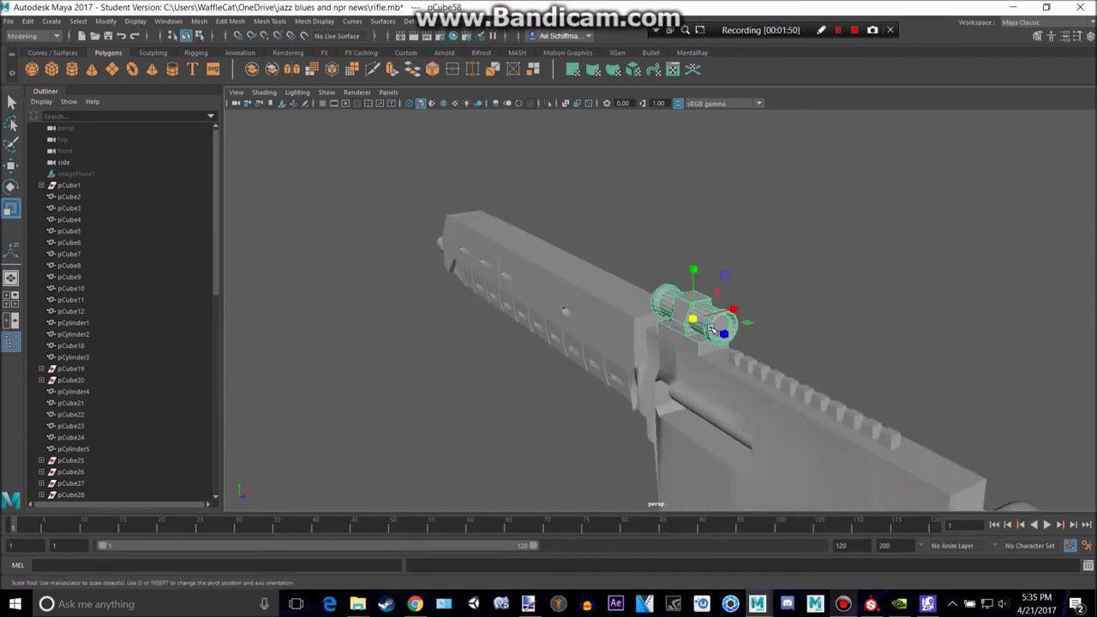
pyautogui.scroll(5, 762, 289)
pyautogui.keyDown('alt'); pyautogui.moveTo(770, 306); pyautogui.dragTo(564, 266, button='middle'); pyautogui.keyUp('alt')
pyautogui.moveTo(539, 263); pyautogui.dragTo(779, 208)
pyautogui.scroll(-6, 726, 214)
pyautogui.click(727, 214)
pyautogui.scroll(5, 699, 294)
pyautogui.click(575, 280)
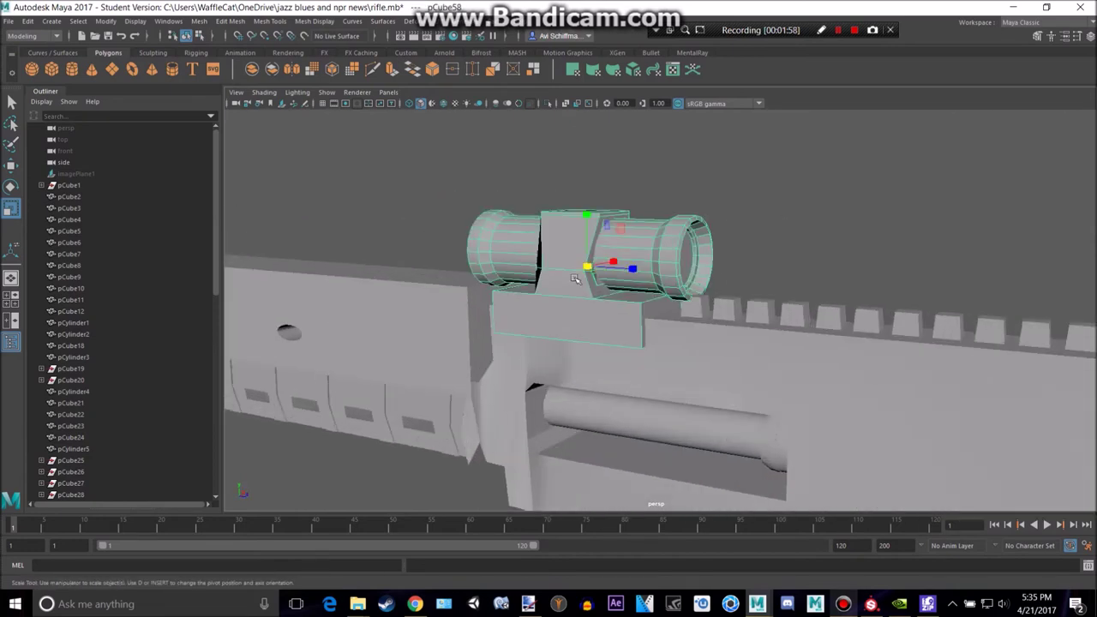
pyautogui.moveTo(584, 220)
pyautogui.mouseDown()
pyautogui.moveTo(587, 200)
pyautogui.moveTo(588, 212)
pyautogui.mouseUp()
pyautogui.keyDown('alt'); pyautogui.moveTo(631, 240); pyautogui.dragTo(593, 227); pyautogui.keyUp('alt')
pyautogui.click(802, 218)
pyautogui.click(719, 179)
pyautogui.keyDown('alt'); pyautogui.moveTo(722, 174); pyautogui.dragTo(636, 207); pyautogui.keyUp('alt')
# Move the bottom face of the scope mount's base down into the receiver and return to object selection.
pyautogui.click(620, 294)
pyautogui.keyDown('alt'); pyautogui.moveTo(620, 294); pyautogui.dragTo(567, 241); pyautogui.keyUp('alt')
pyautogui.scroll(3, 617, 322)
pyautogui.moveTo(618, 266); pyautogui.dragTo(614, 310, button='right')
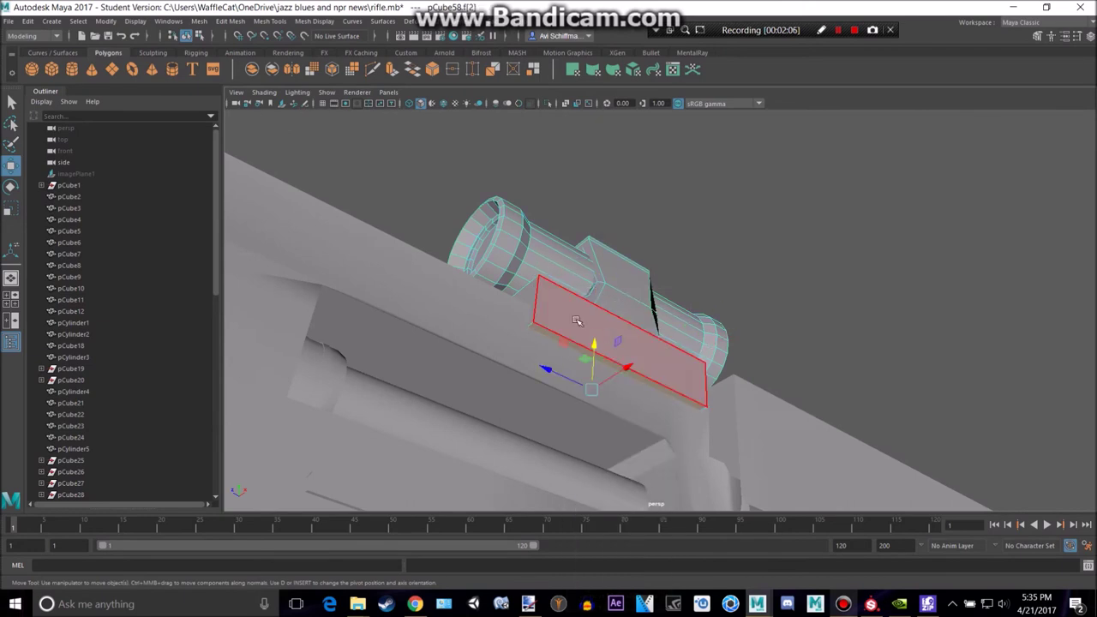
pyautogui.moveTo(592, 370); pyautogui.dragTo(591, 368)
pyautogui.keyDown('alt'); pyautogui.moveTo(592, 369); pyautogui.dragTo(543, 360); pyautogui.keyUp('alt')
pyautogui.moveTo(546, 264); pyautogui.dragTo(590, 241, button='right')
pyautogui.click(714, 228)
# Slide the scope and mount slightly rearward along the receiver toward the rail.
pyautogui.scroll(-5, 707, 249)
pyautogui.keyDown('alt'); pyautogui.moveTo(660, 279); pyautogui.dragTo(753, 303); pyautogui.keyUp('alt')
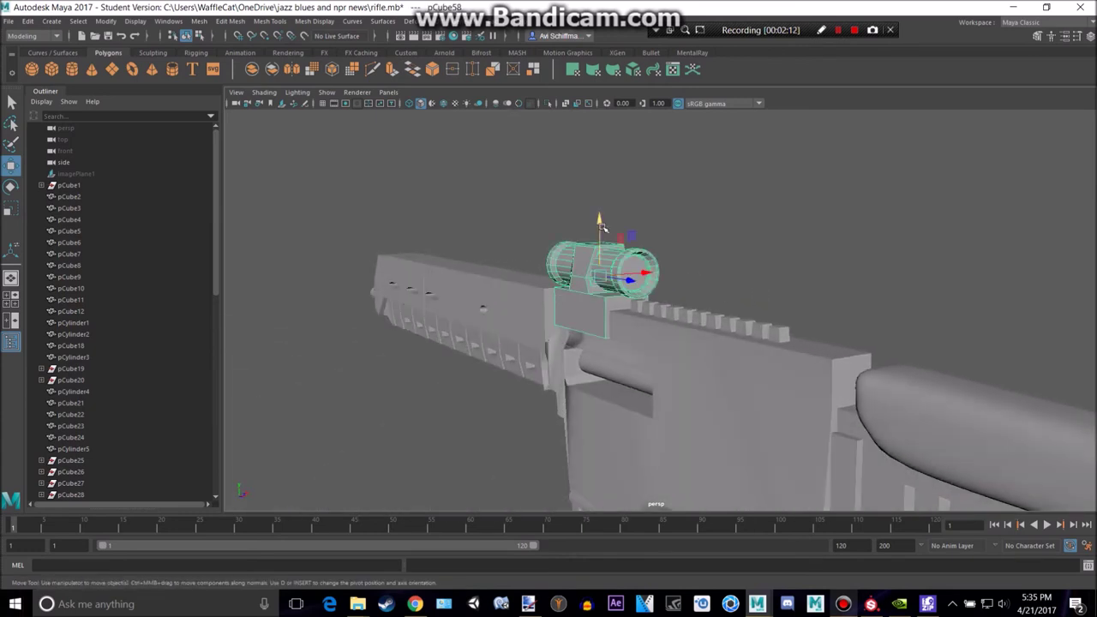
pyautogui.scroll(5, 720, 220)
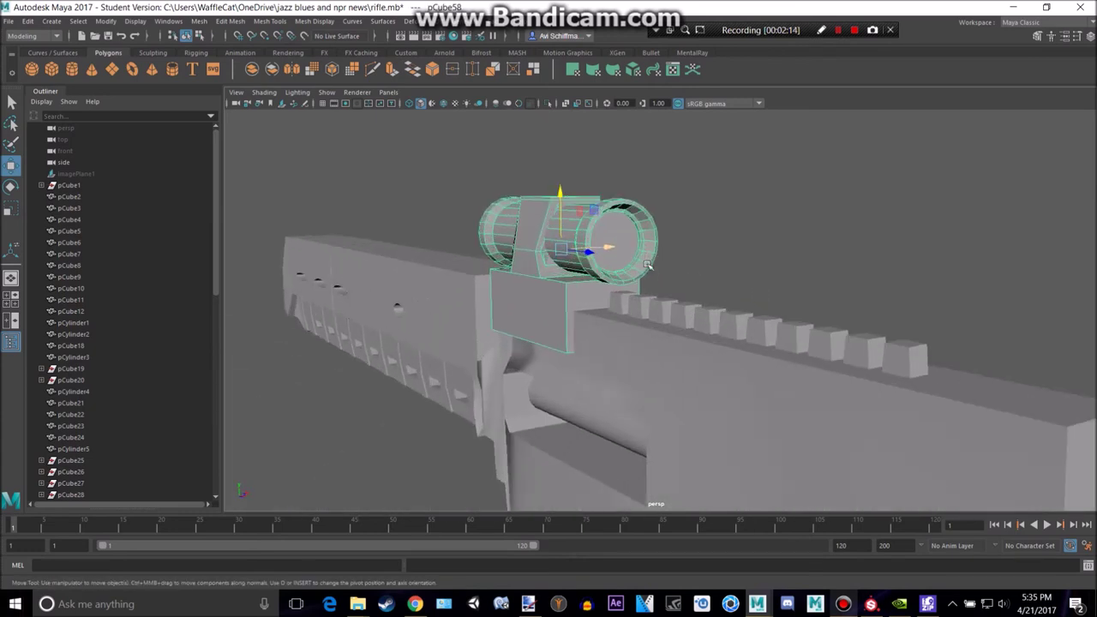
pyautogui.scroll(-5, 703, 221)
pyautogui.keyDown('alt'); pyautogui.moveTo(708, 240); pyautogui.dragTo(797, 240); pyautogui.keyUp('alt')
pyautogui.click(653, 311)
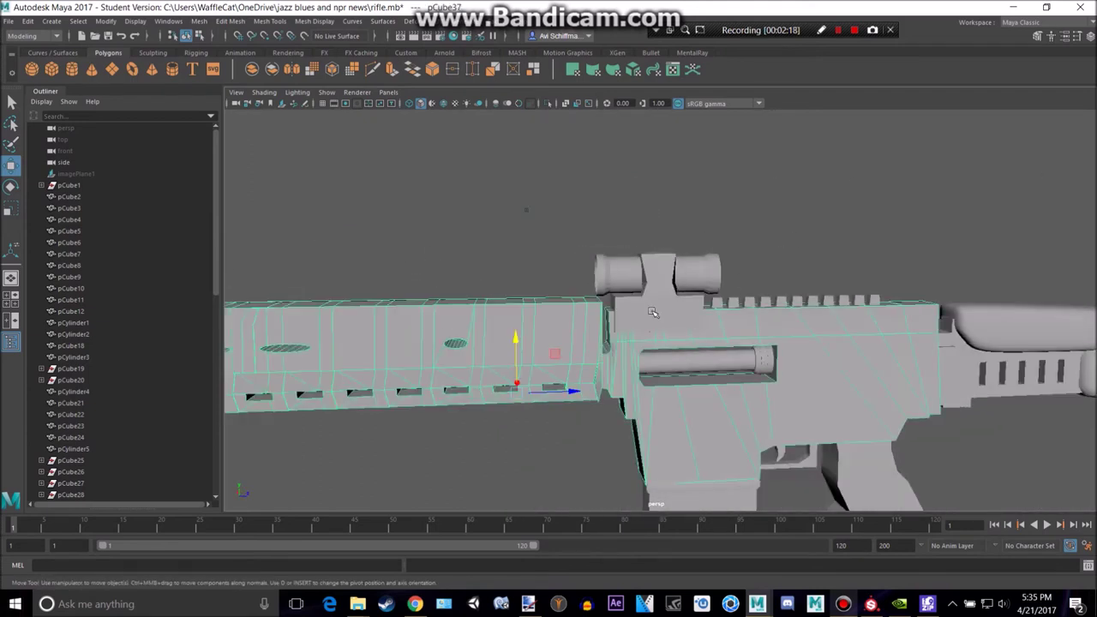
pyautogui.click(671, 263)
pyautogui.moveTo(706, 281); pyautogui.dragTo(711, 283)
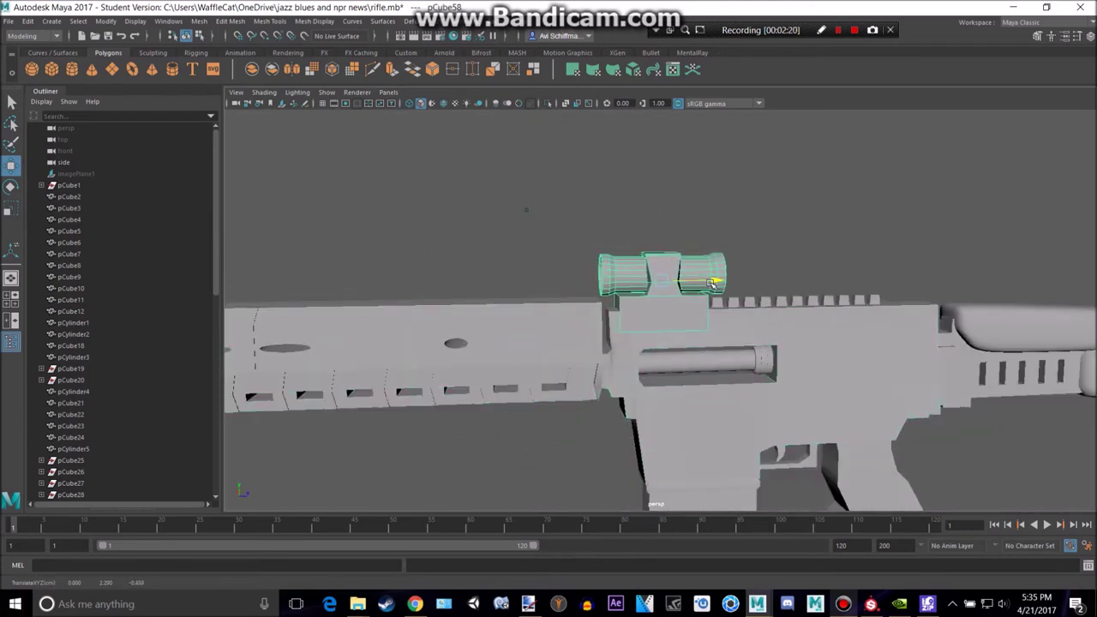
# Preview the scope with smooth mesh display and return it to unsmoothed display.
pyautogui.keyDown('alt'); pyautogui.moveTo(793, 243); pyautogui.dragTo(597, 266); pyautogui.keyUp('alt')
pyautogui.press('3')
pyautogui.click(713, 215)
pyautogui.keyDown('alt'); pyautogui.moveTo(727, 215); pyautogui.dragTo(622, 281); pyautogui.keyUp('alt')
pyautogui.click(621, 281)
pyautogui.press('1')
# Add divisions to the scope mesh with a division level of 1 and frame it in the view.
pyautogui.click(258, 23)
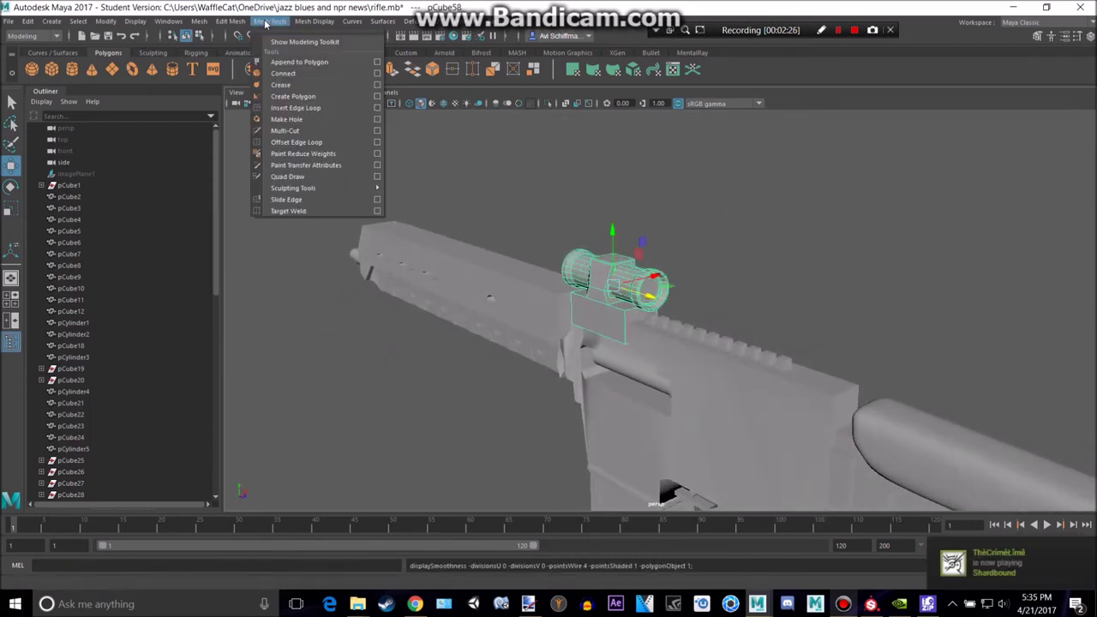
pyautogui.moveTo(239, 23)
pyautogui.click(250, 52)
pyautogui.press('3')
pyautogui.click(674, 242)
pyautogui.keyDown('alt'); pyautogui.moveTo(669, 240); pyautogui.dragTo(683, 238); pyautogui.keyUp('alt')
pyautogui.click(605, 312)
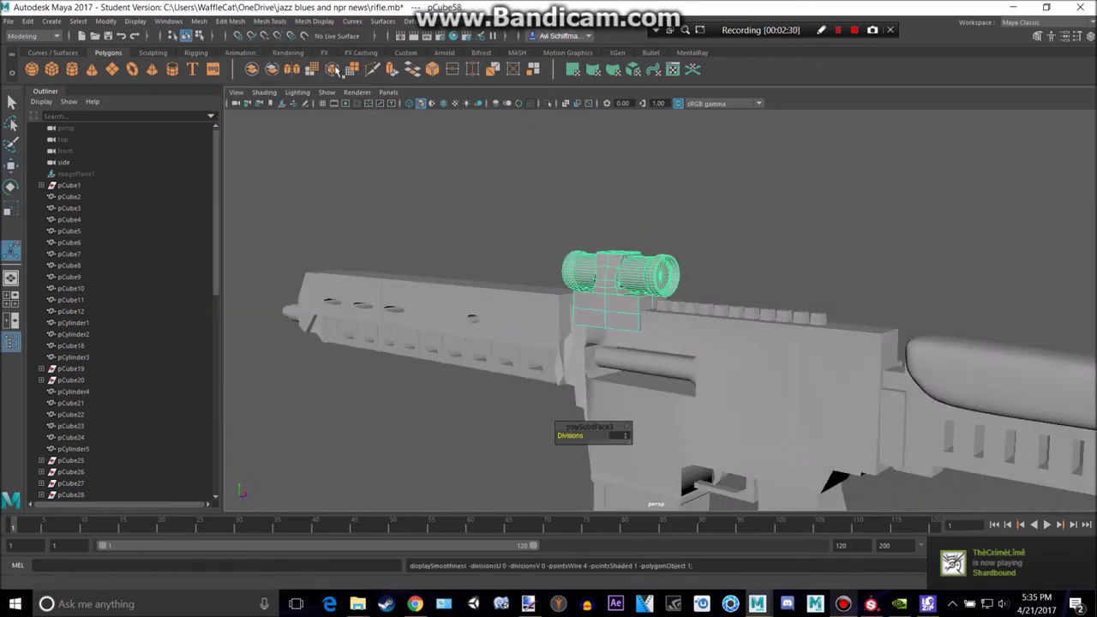
pyautogui.press('f')
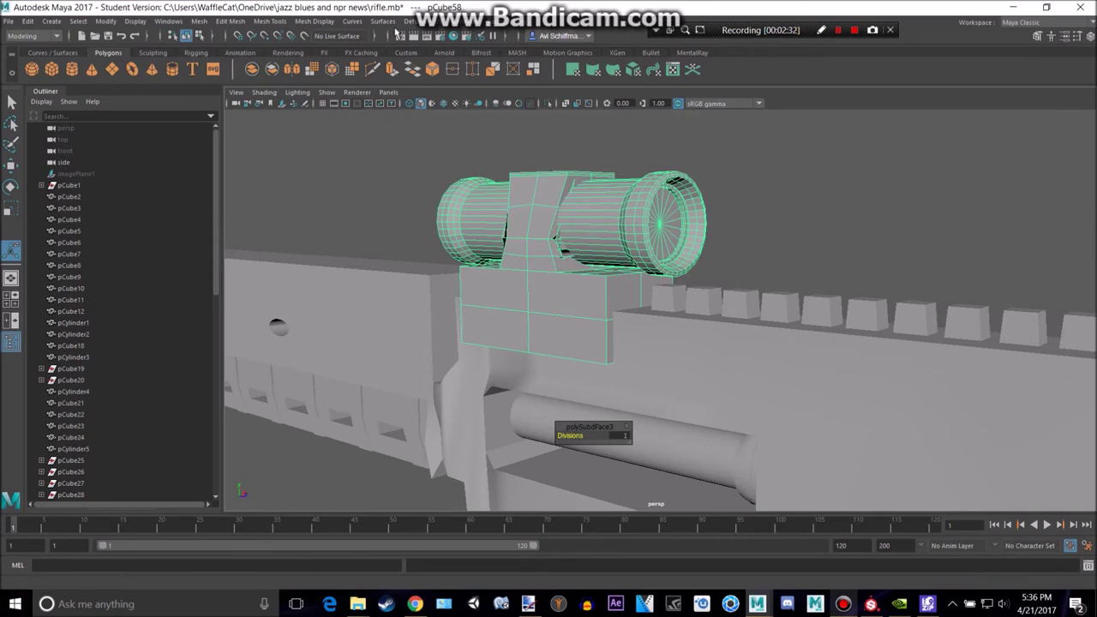
# Insert several horizontal edge loops around the scope mount's base and return to object selection.
pyautogui.click(318, 21)
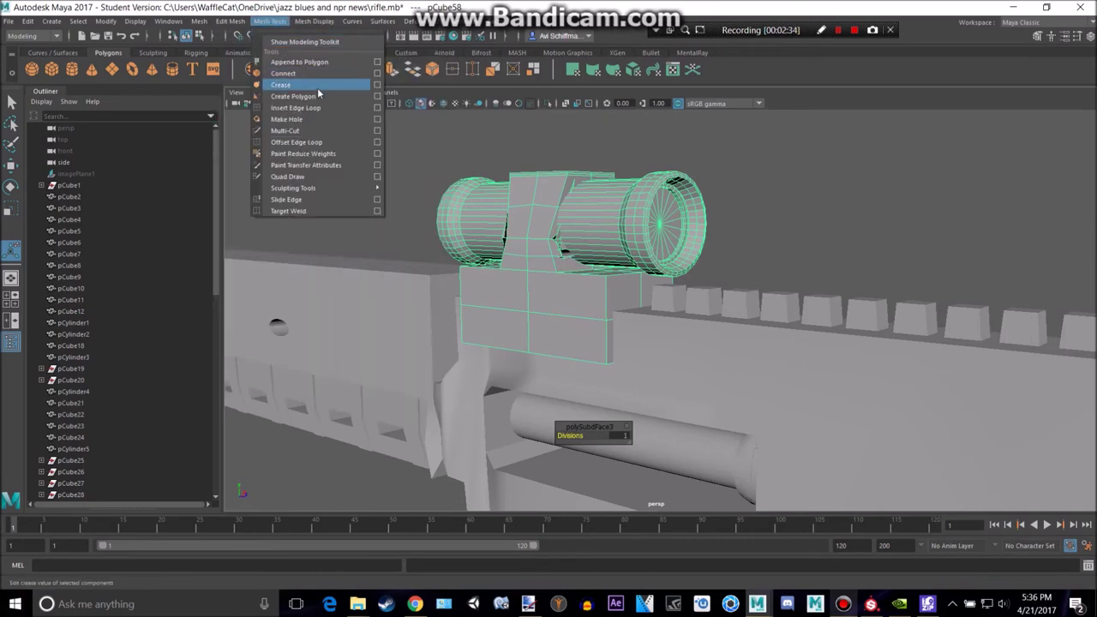
pyautogui.click(296, 107)
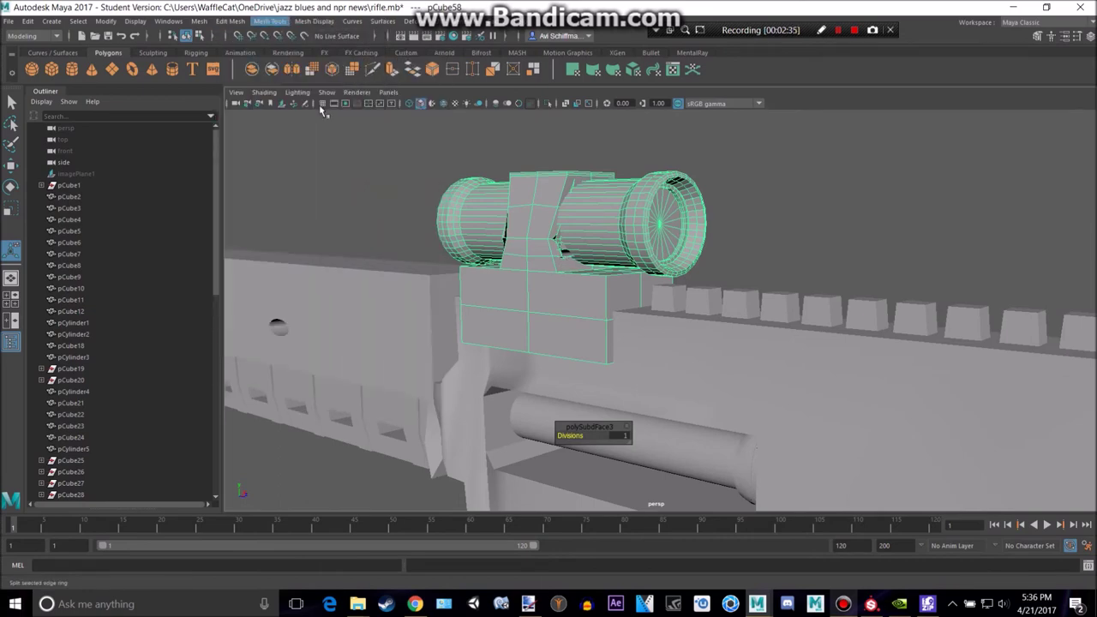
pyautogui.click(607, 312)
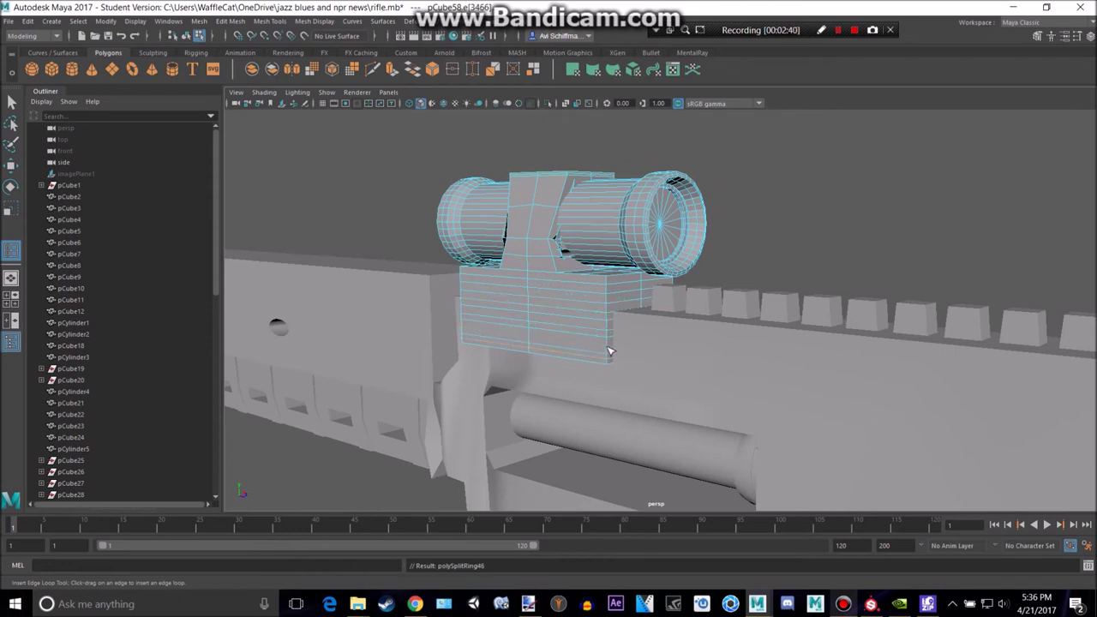
pyautogui.moveTo(576, 293); pyautogui.dragTo(656, 240, button='right')
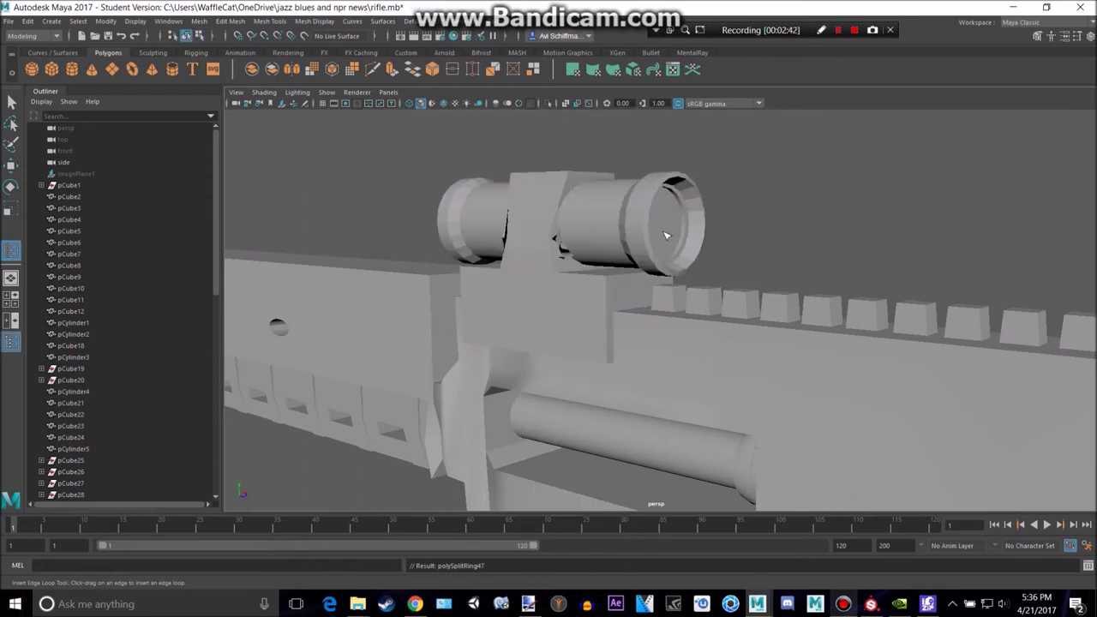
# Preview the scope and its mount with smooth mesh display from several angles.
pyautogui.click(692, 169)
pyautogui.keyDown('alt'); pyautogui.moveTo(691, 183); pyautogui.dragTo(741, 184); pyautogui.keyUp('alt')
pyautogui.click(725, 181)
pyautogui.press('3')
pyautogui.click(784, 219)
pyautogui.click(633, 203)
# Undo the edge loops inserted around the lower part of the scope mount's base.
pyautogui.hotkey('ctrl', 'z')
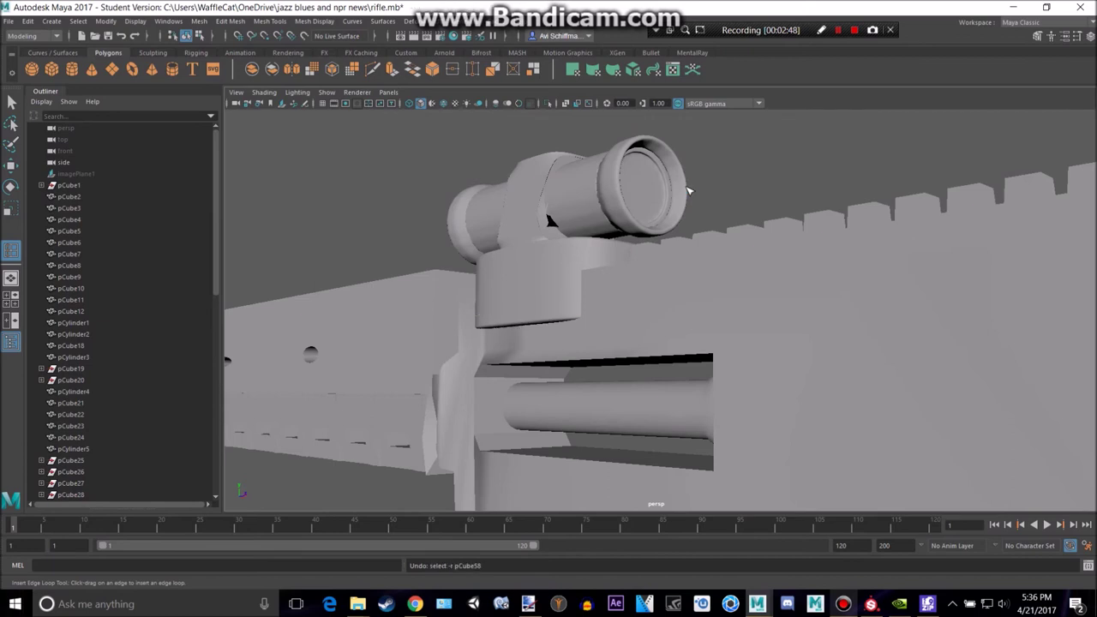
pyautogui.click(689, 191)
pyautogui.hotkey('ctrl', 'z')
pyautogui.hotkey('ctrl', 'z')
pyautogui.hotkey('ctrl', 'z')
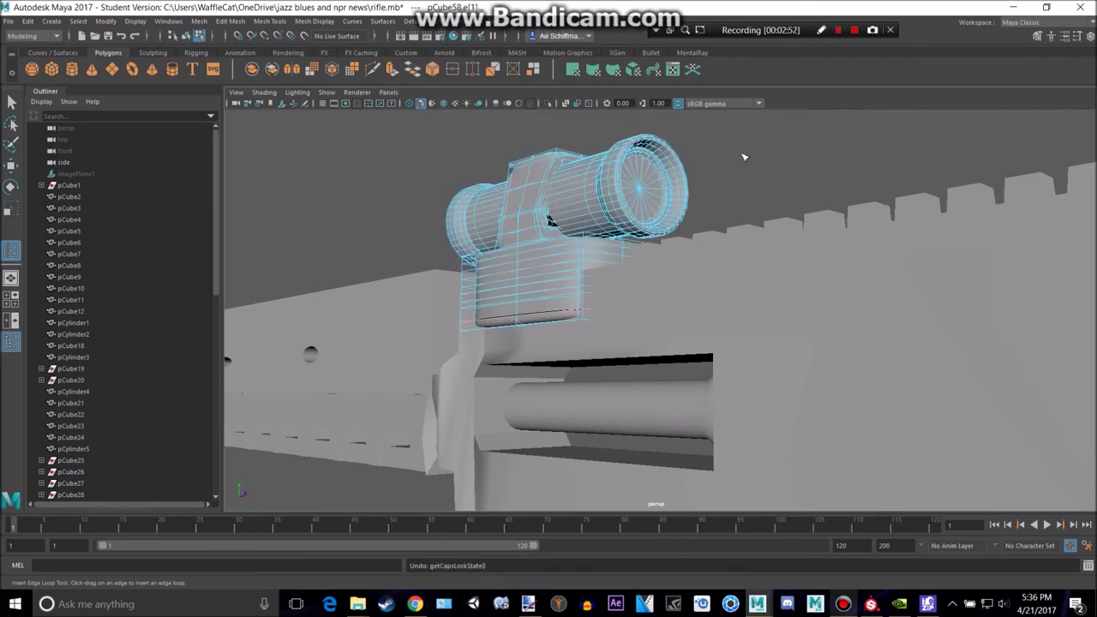
pyautogui.hotkey('ctrl', 'z')
pyautogui.hotkey('ctrl', 'z')
pyautogui.keyDown('alt'); pyautogui.moveTo(678, 175); pyautogui.dragTo(684, 196); pyautogui.keyUp('alt')
pyautogui.hotkey('ctrl', 'z')
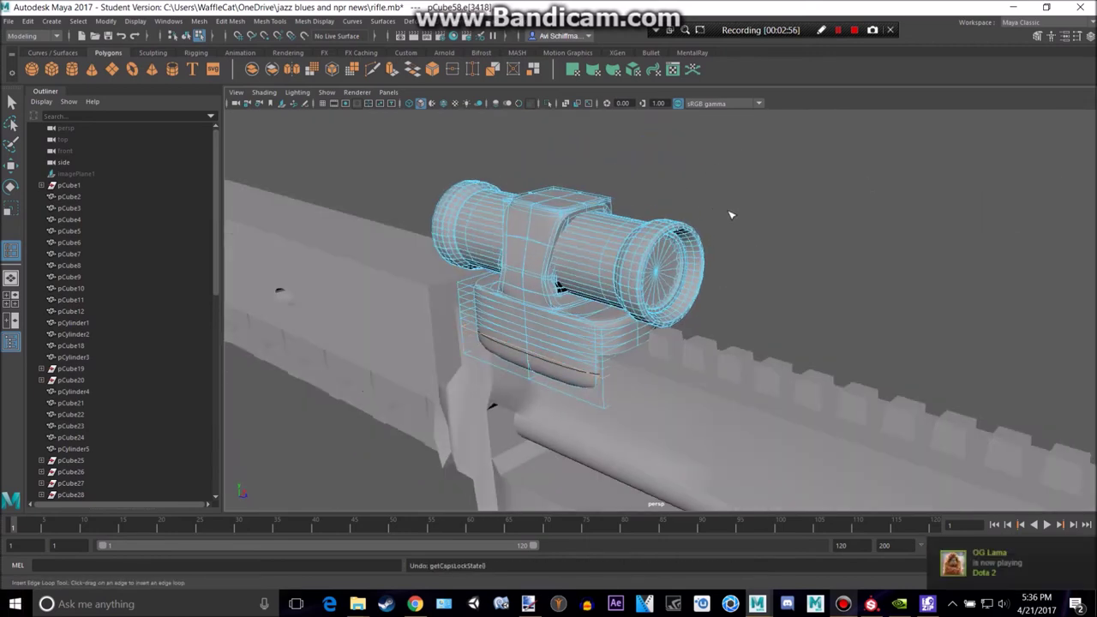
pyautogui.hotkey('ctrl', 'z')
pyautogui.hotkey('ctrl', 'z')
pyautogui.keyDown('alt'); pyautogui.moveTo(795, 225); pyautogui.dragTo(773, 208); pyautogui.keyUp('alt')
pyautogui.hotkey('ctrl', 'z')
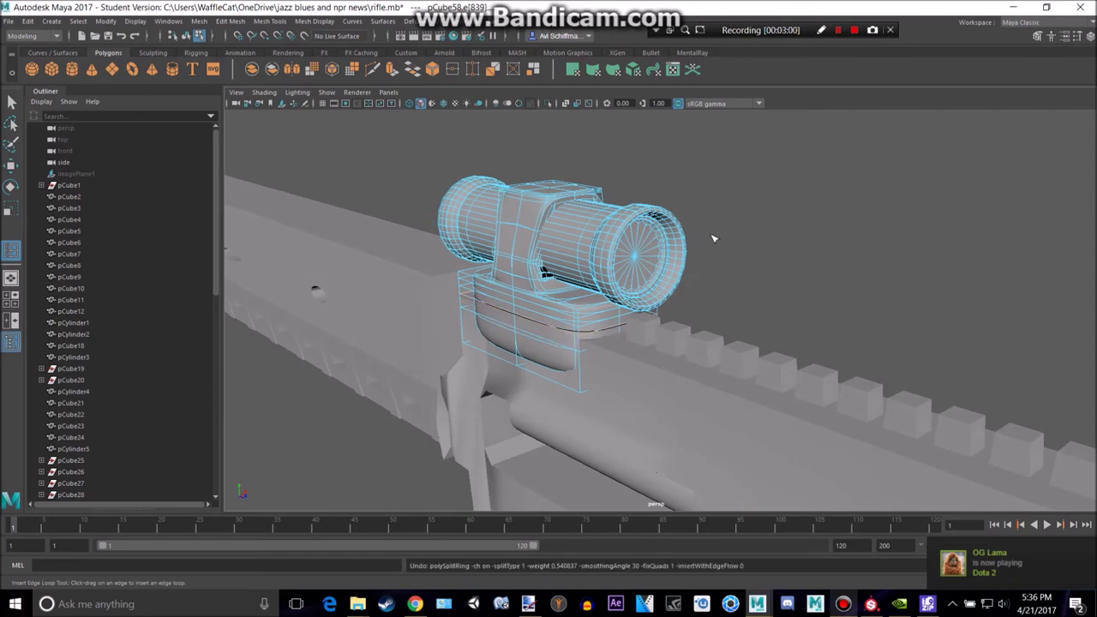
# Return the scope to unsmoothed display and undo the remaining edge loop edits on the mount's base.
pyautogui.press('1')
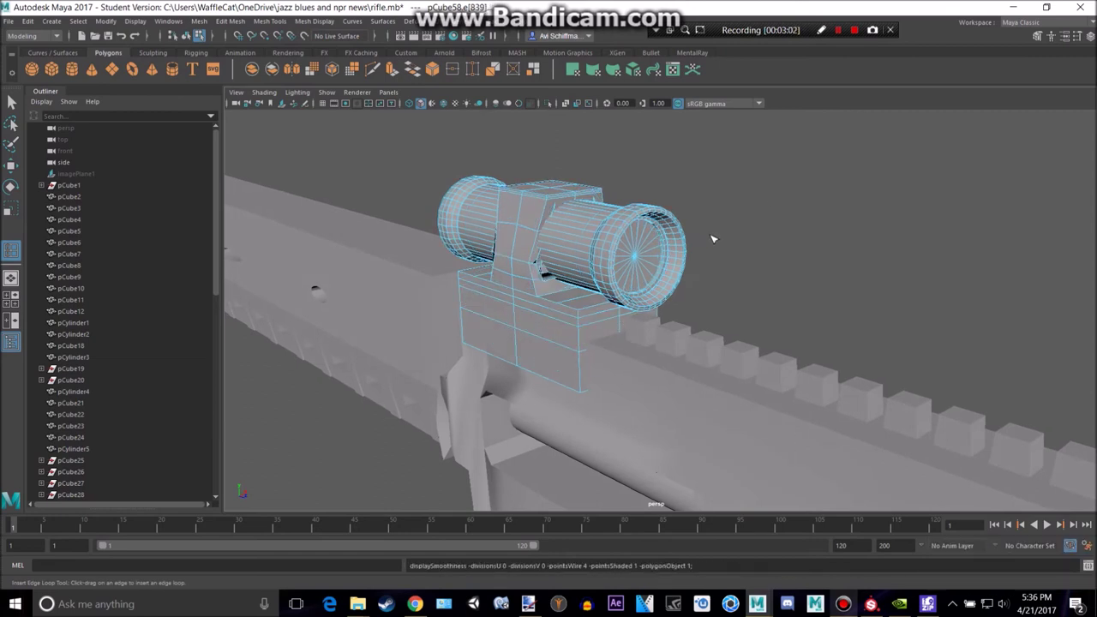
pyautogui.keyDown('alt'); pyautogui.moveTo(716, 239); pyautogui.dragTo(723, 235); pyautogui.keyUp('alt')
pyautogui.click(693, 239)
pyautogui.moveTo(647, 230)
pyautogui.keyDown('alt'); pyautogui.mouseDown()
pyautogui.moveTo(639, 212)
pyautogui.moveTo(655, 216)
pyautogui.mouseUp(); pyautogui.keyUp('alt')
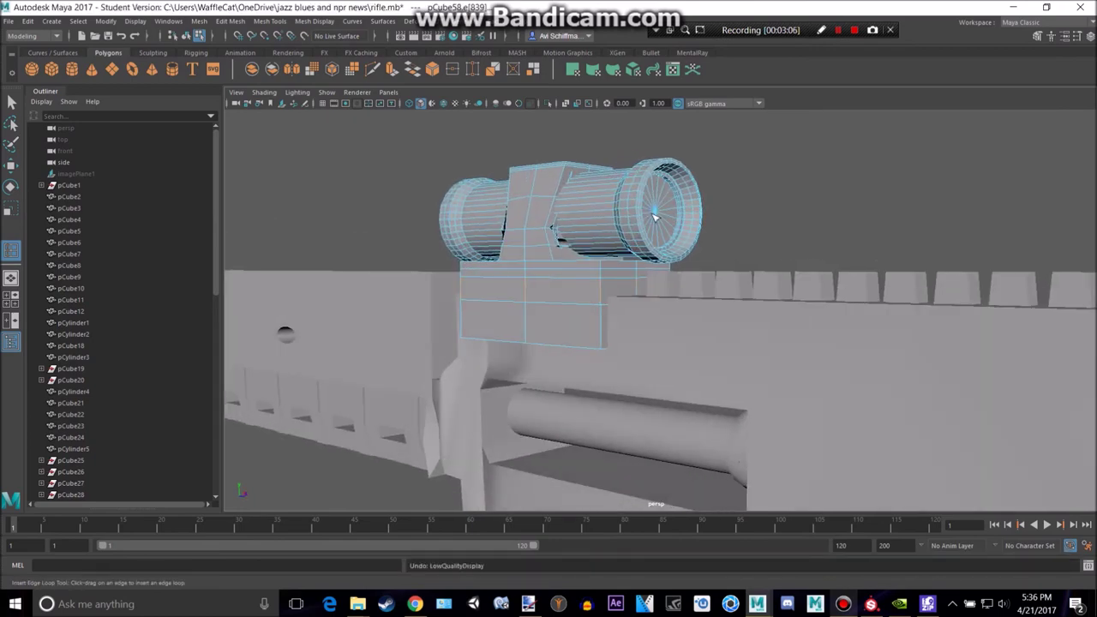
pyautogui.hotkey('ctrl', 'z')
pyautogui.hotkey('ctrl', 'z')
pyautogui.hotkey('ctrl', 'z')
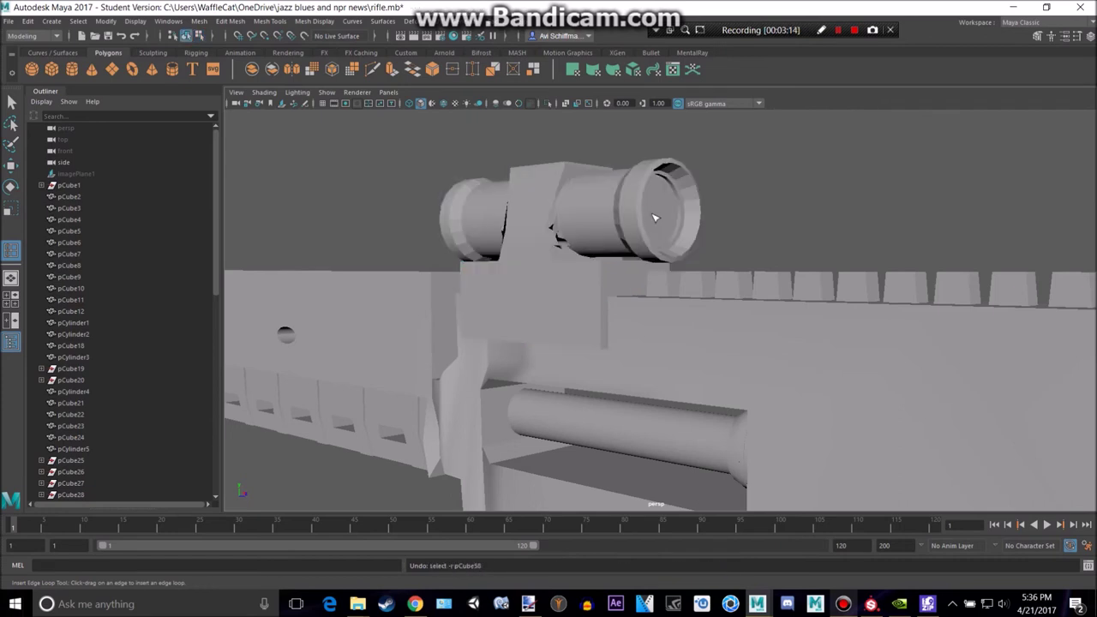
# Try to insert an edge loop along the top of the receiver beside the scope, and undo it.
pyautogui.keyDown('alt'); pyautogui.moveTo(656, 213); pyautogui.dragTo(645, 222); pyautogui.keyUp('alt')
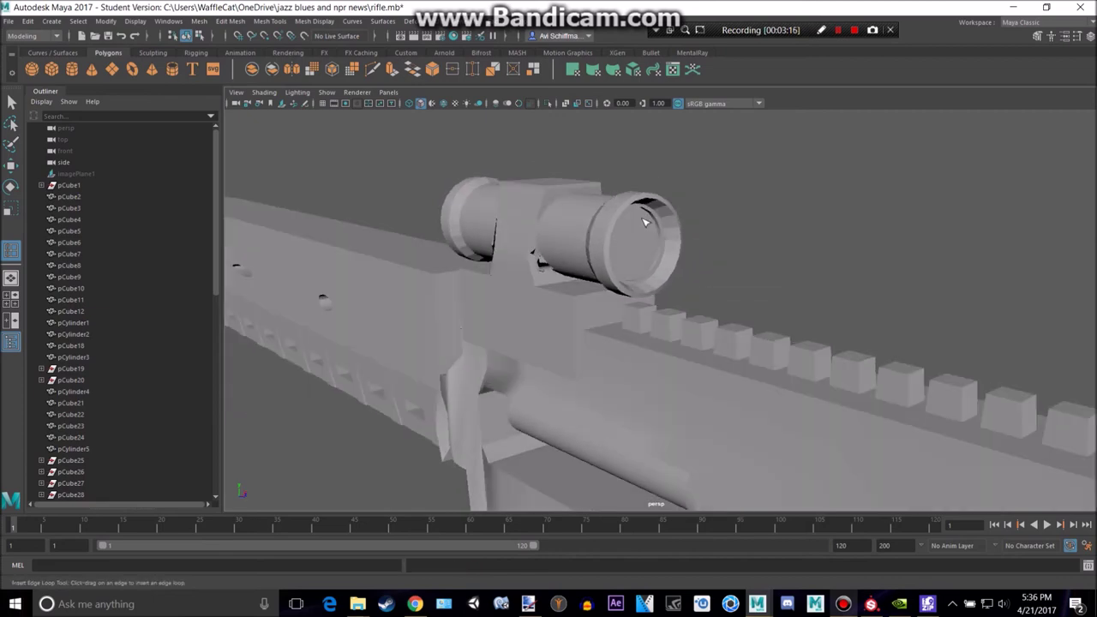
pyautogui.keyDown('alt'); pyautogui.moveTo(704, 212); pyautogui.dragTo(678, 204); pyautogui.keyUp('alt')
pyautogui.click(523, 240)
pyautogui.keyDown('alt'); pyautogui.moveTo(581, 327); pyautogui.dragTo(578, 301); pyautogui.keyUp('alt')
pyautogui.moveTo(574, 265); pyautogui.dragTo(545, 292, button='right')
pyautogui.moveTo(535, 256)
pyautogui.mouseDown(button='right')
pyautogui.moveTo(541, 282)
pyautogui.moveTo(542, 268)
pyautogui.mouseUp(button='right')
pyautogui.click(541, 281)
pyautogui.keyDown('alt'); pyautogui.moveTo(656, 175); pyautogui.dragTo(643, 200); pyautogui.keyUp('alt')
pyautogui.hotkey('ctrl', 'z')
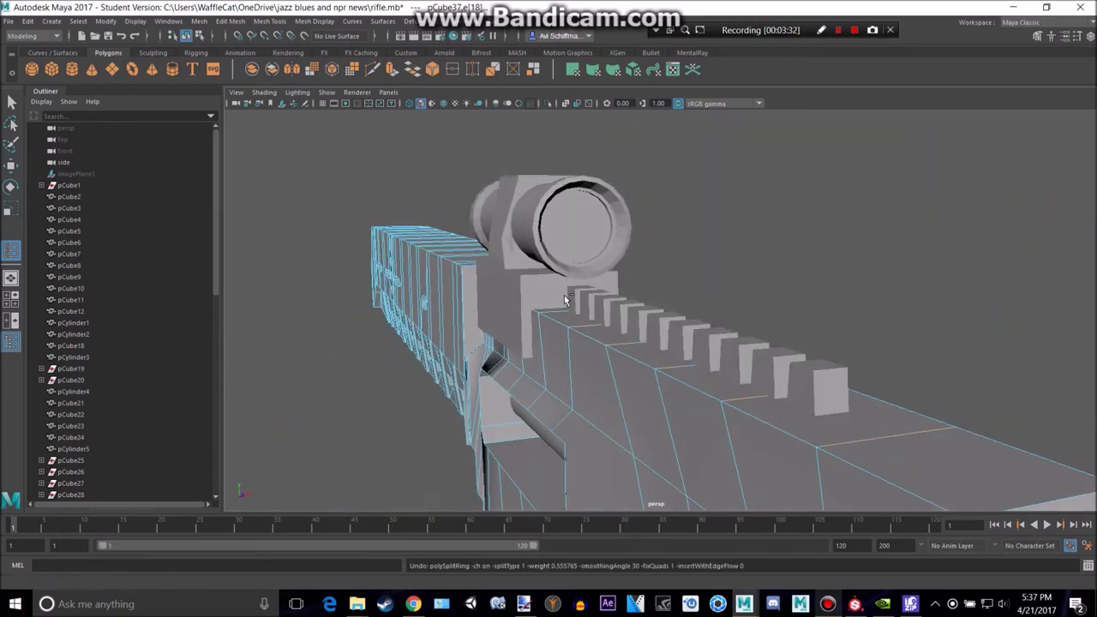
# Extrude the underside face of the scope mount's overhanging side block and scale the new face narrower across its width.
pyautogui.keyDown('alt'); pyautogui.moveTo(550, 255); pyautogui.dragTo(585, 207); pyautogui.keyUp('alt')
pyautogui.click(571, 198)
pyautogui.moveTo(571, 198); pyautogui.dragTo(559, 243, button='right')
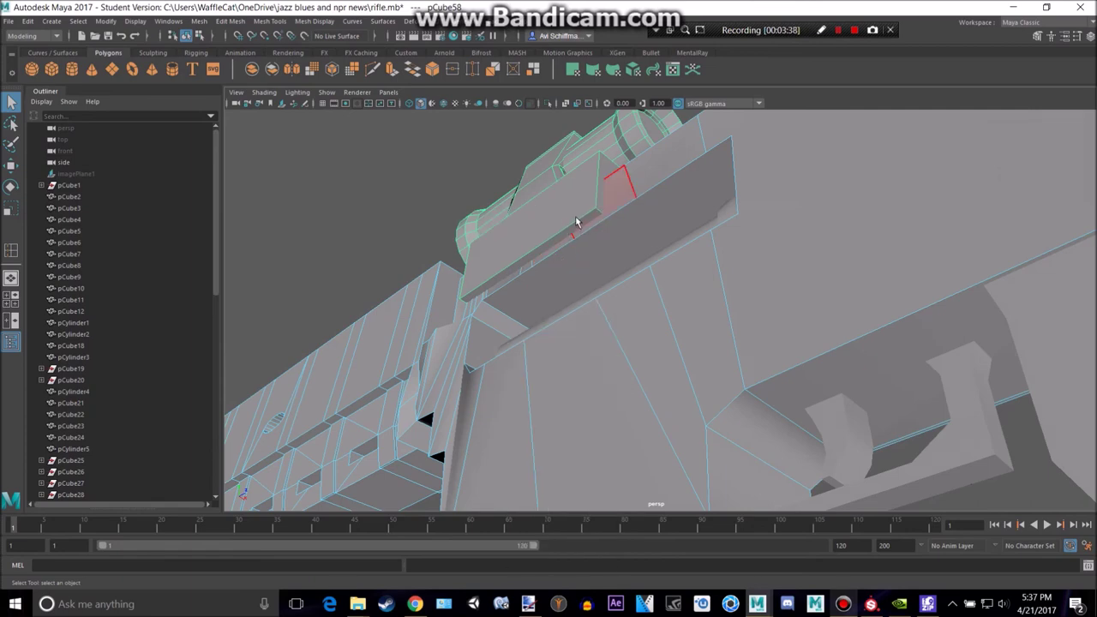
pyautogui.click(577, 220)
pyautogui.moveTo(543, 173); pyautogui.dragTo(549, 200, button='right')
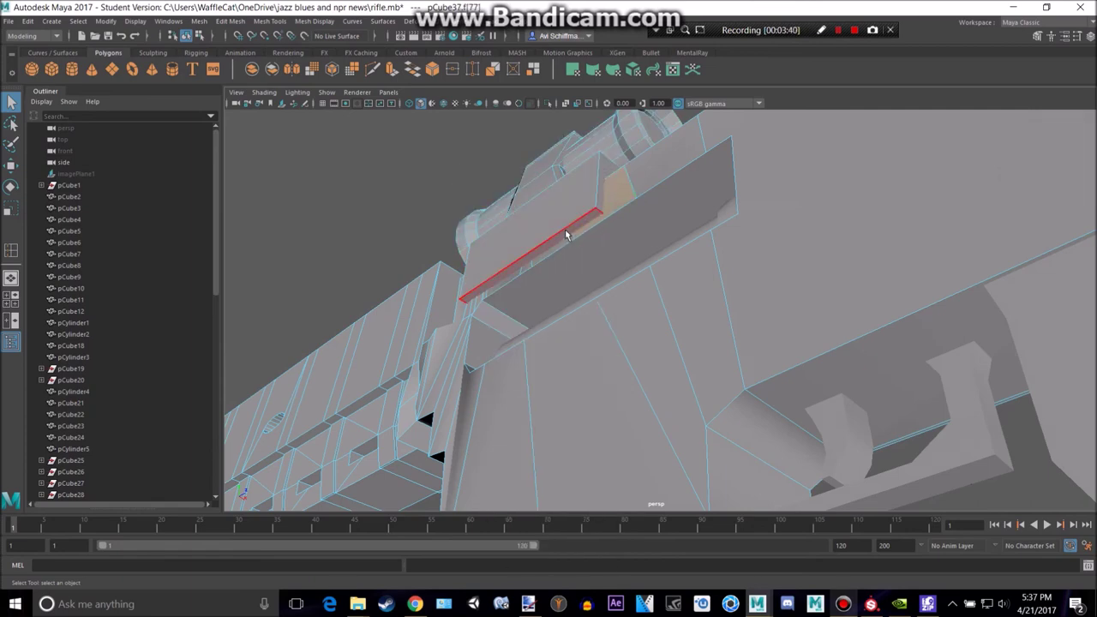
pyautogui.click(564, 235)
pyautogui.keyDown('alt'); pyautogui.moveTo(646, 158); pyautogui.dragTo(539, 218); pyautogui.keyUp('alt')
pyautogui.scroll(3, 599, 206)
pyautogui.hotkey('ctrl', 'e')
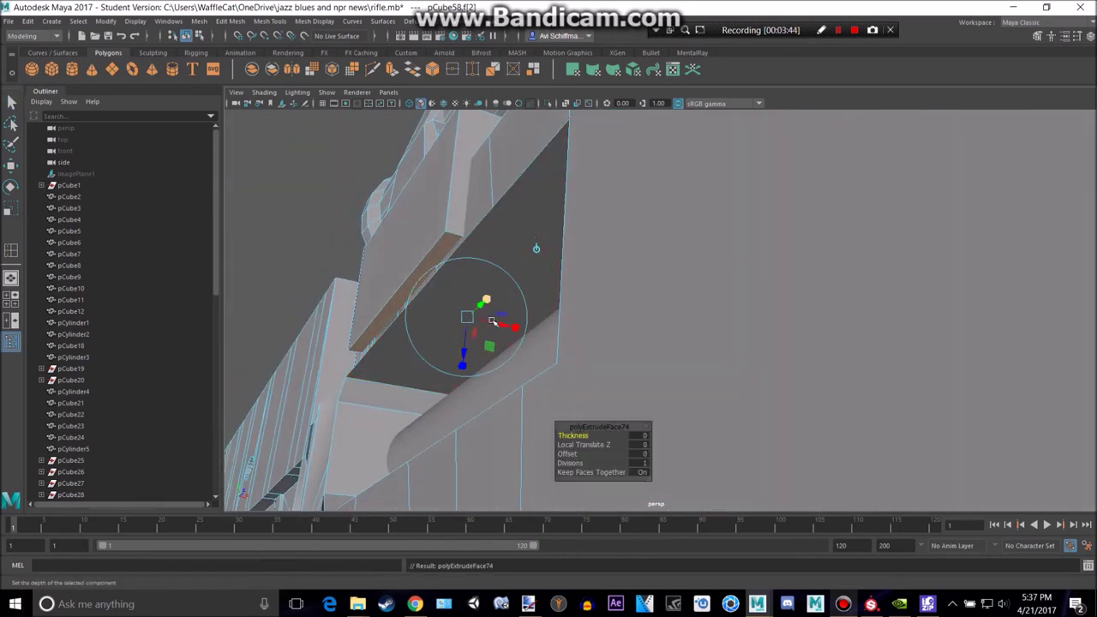
pyautogui.press('r')
pyautogui.moveTo(515, 328); pyautogui.dragTo(512, 326)
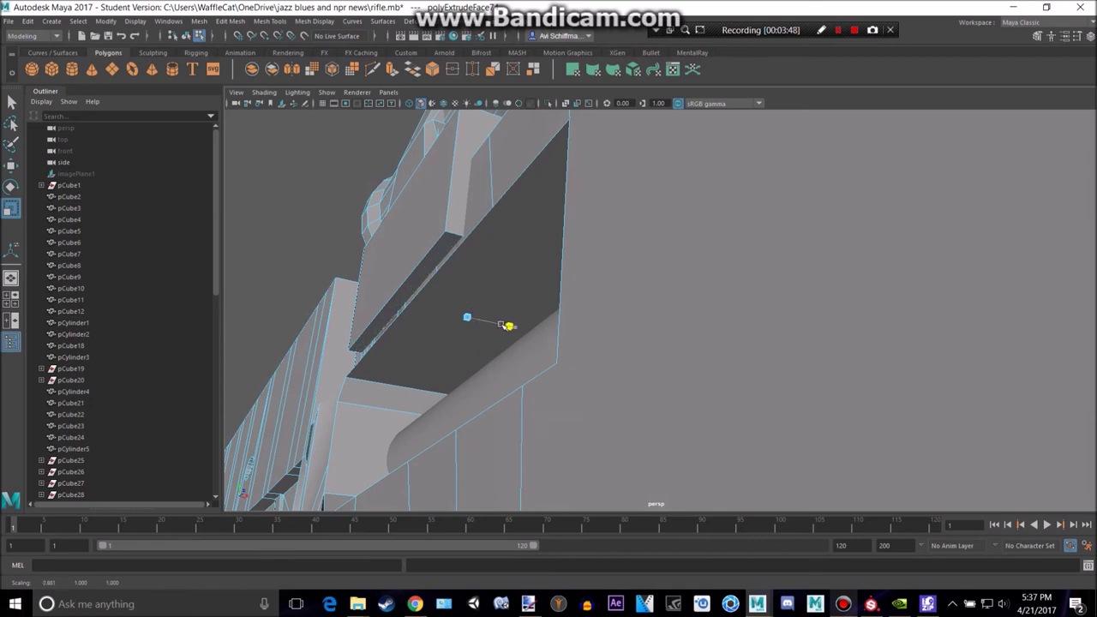
# Try to extrude the narrowed underside face about 0.59 units up into the scope mount, and undo it.
pyautogui.keyDown('alt'); pyautogui.moveTo(519, 281); pyautogui.dragTo(529, 296); pyautogui.keyUp('alt')
pyautogui.hotkey('ctrl', 'e')
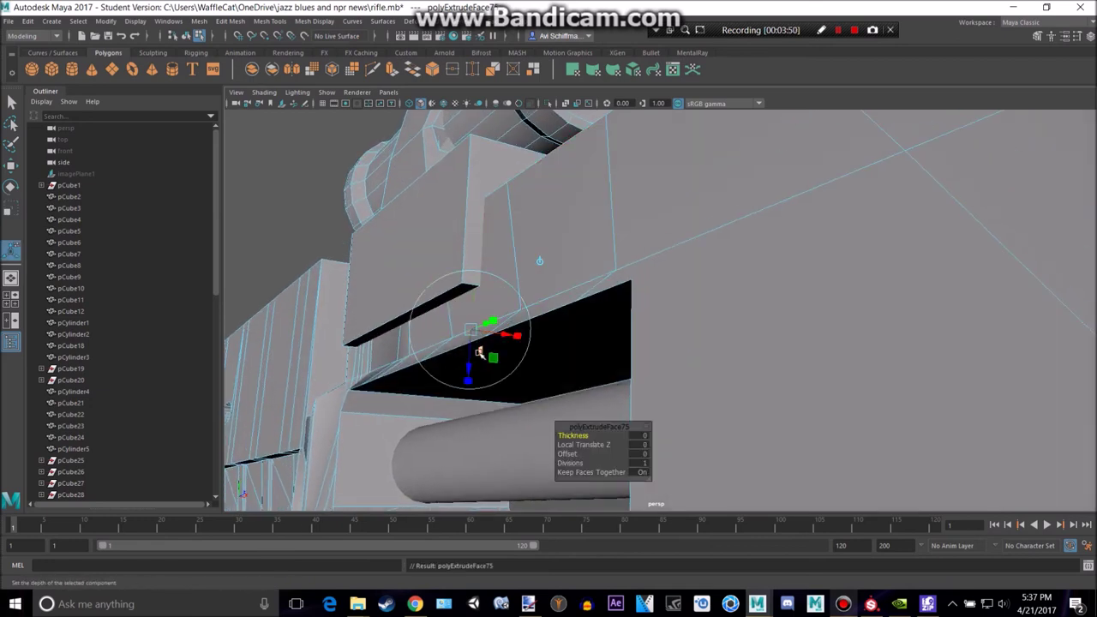
pyautogui.moveTo(471, 367); pyautogui.dragTo(485, 293)
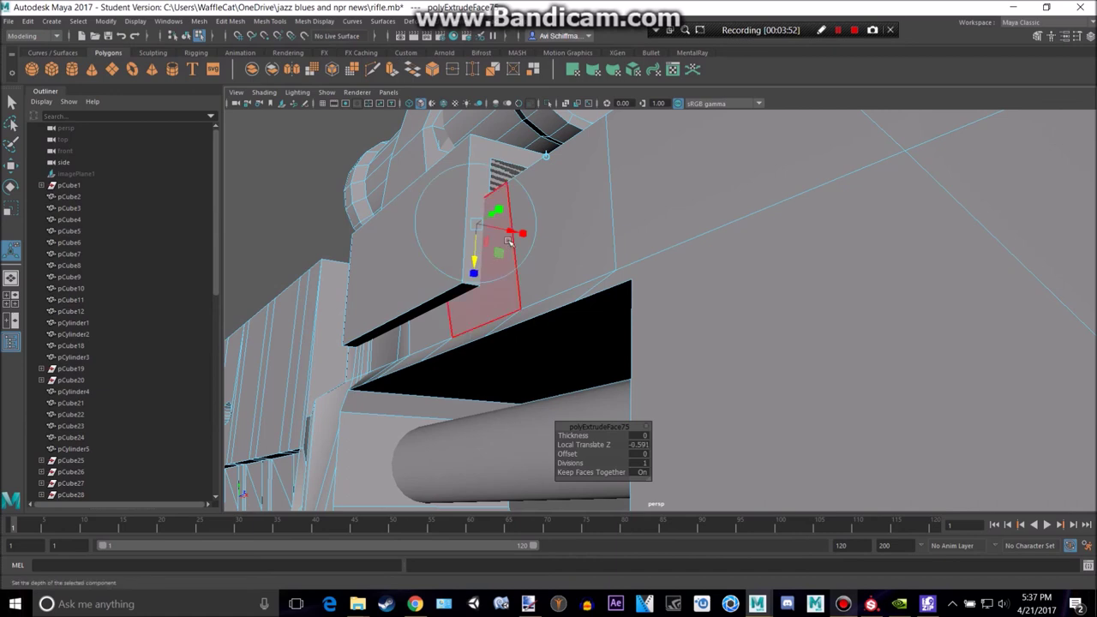
pyautogui.keyDown('alt'); pyautogui.moveTo(507, 241); pyautogui.dragTo(512, 251); pyautogui.keyUp('alt')
pyautogui.hotkey('ctrl', 'z')
# Try again to push an extrusion of the mount's underside face upward into the block, and undo the offset.
pyautogui.keyDown('alt'); pyautogui.moveTo(584, 220); pyautogui.dragTo(612, 220); pyautogui.keyUp('alt')
pyautogui.press('r')
pyautogui.hotkey('ctrl', 'e')
pyautogui.keyDown('alt'); pyautogui.moveTo(578, 262); pyautogui.dragTo(516, 336); pyautogui.keyUp('alt')
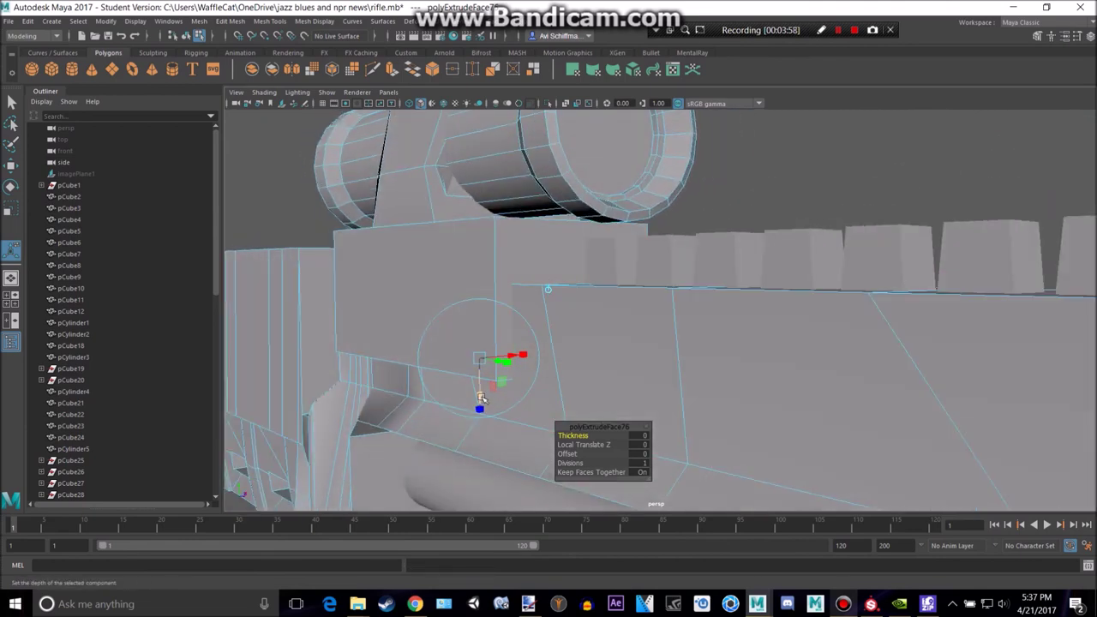
pyautogui.moveTo(489, 295); pyautogui.dragTo(511, 262)
pyautogui.hotkey('ctrl', 'z')
# Undo the remaining extrusion edits on the scope mount's underside and return to object selection with the whole rifle in view.
pyautogui.keyDown('alt'); pyautogui.moveTo(611, 233); pyautogui.dragTo(620, 205); pyautogui.keyUp('alt')
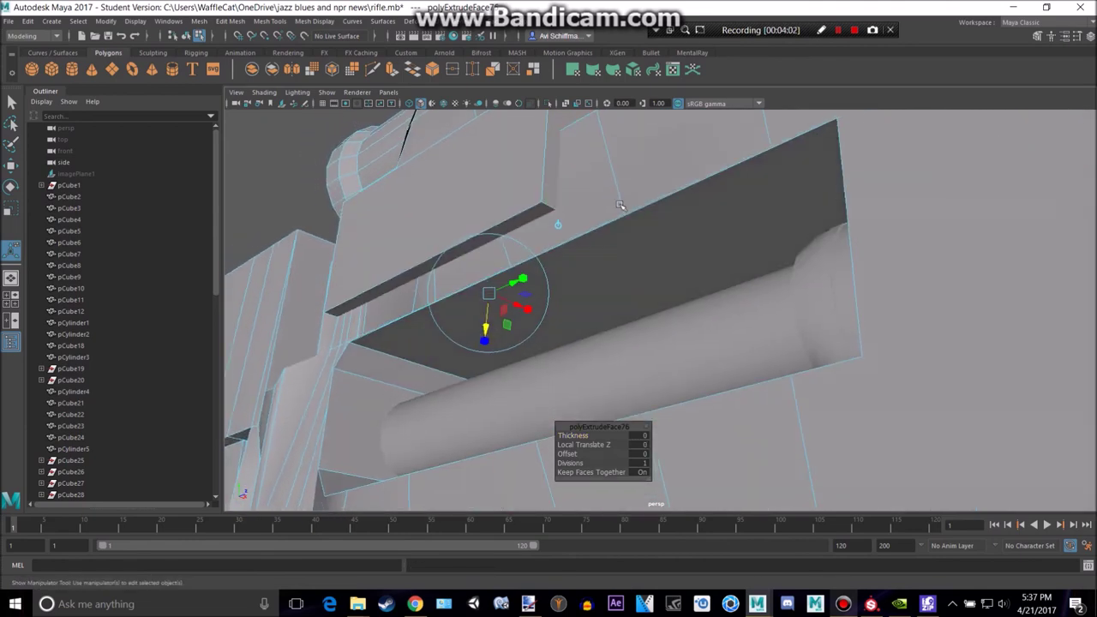
pyautogui.hotkey('ctrl', 'z')
pyautogui.hotkey('ctrl', 'z')
pyautogui.hotkey('ctrl', 'z')
pyautogui.hotkey('ctrl', 'z')
pyautogui.moveTo(531, 172); pyautogui.dragTo(599, 160, button='right')
pyautogui.keyDown('alt'); pyautogui.moveTo(395, 159); pyautogui.dragTo(847, 302); pyautogui.keyUp('alt')
pyautogui.scroll(-6, 492, 246)
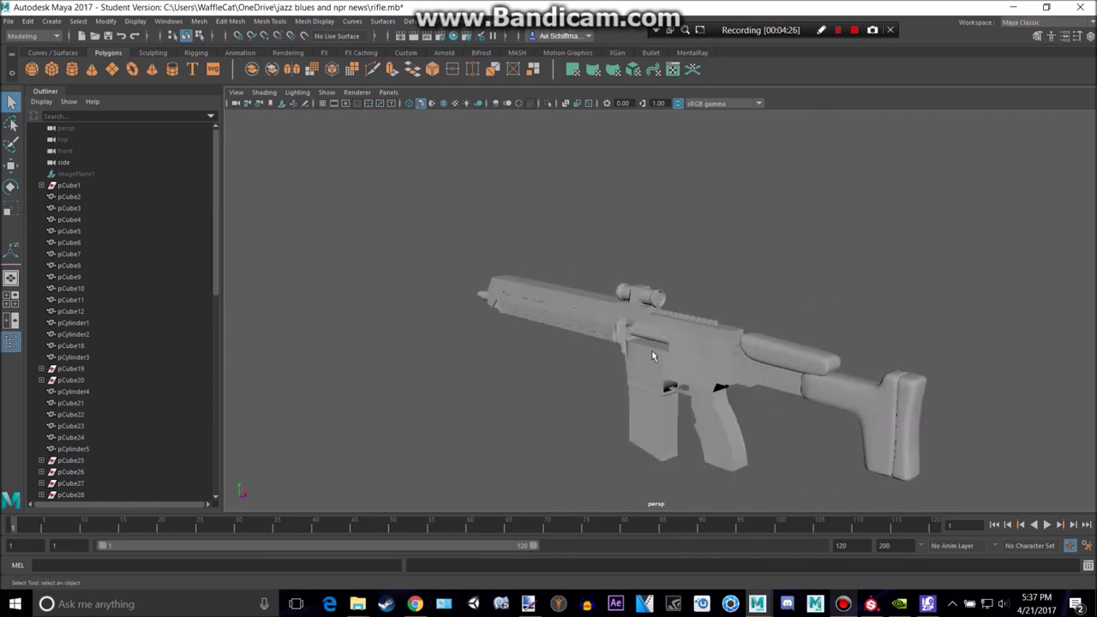
# Try moving the magazine down out of the receiver, undo the move and clear the selection.
pyautogui.click(660, 423)
pyautogui.press('w')
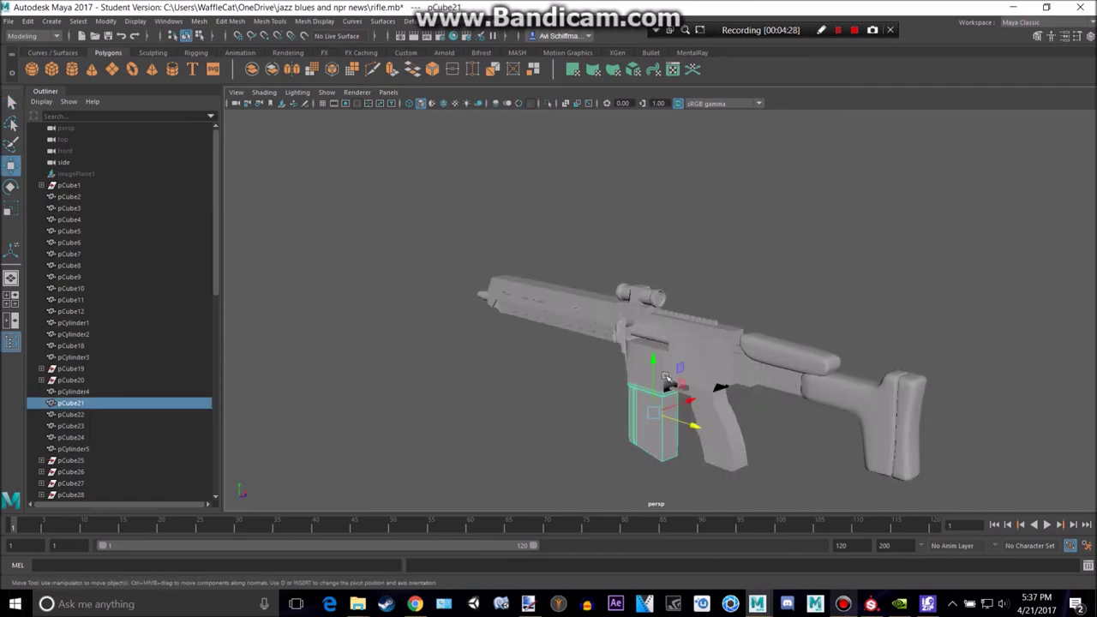
pyautogui.moveTo(657, 396); pyautogui.dragTo(656, 470)
pyautogui.hotkey('ctrl', 'z')
pyautogui.click(763, 269)
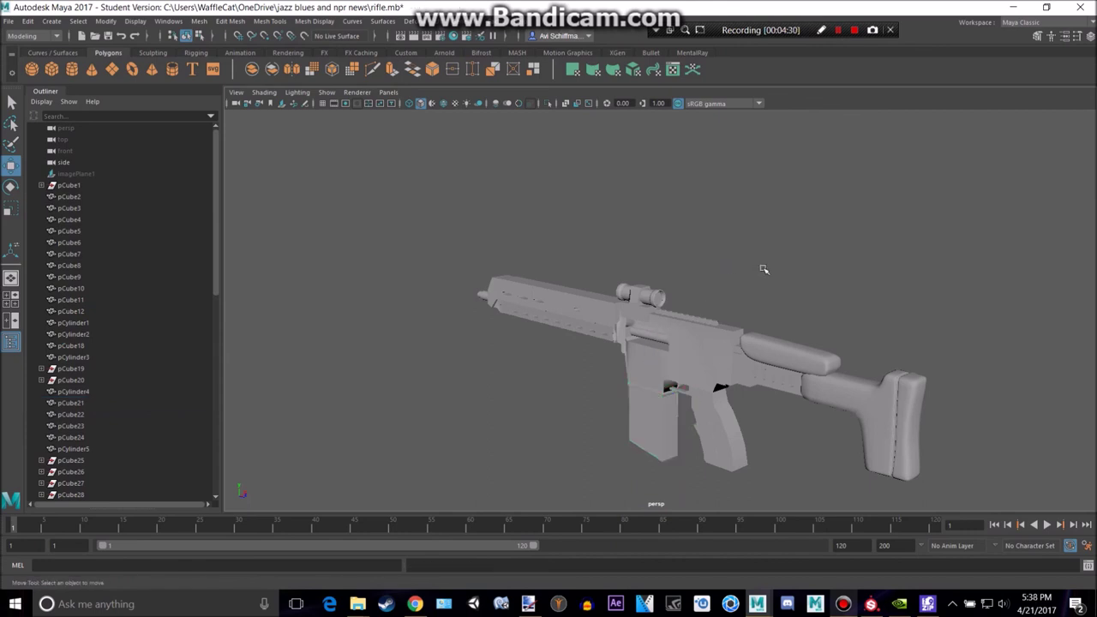
pyautogui.keyDown('alt'); pyautogui.moveTo(758, 270); pyautogui.dragTo(612, 200); pyautogui.keyUp('alt')
# Switch to Chrome and replace the gun grip image search with a search for "rifle".
pyautogui.hotkey('alt', 'Tab')
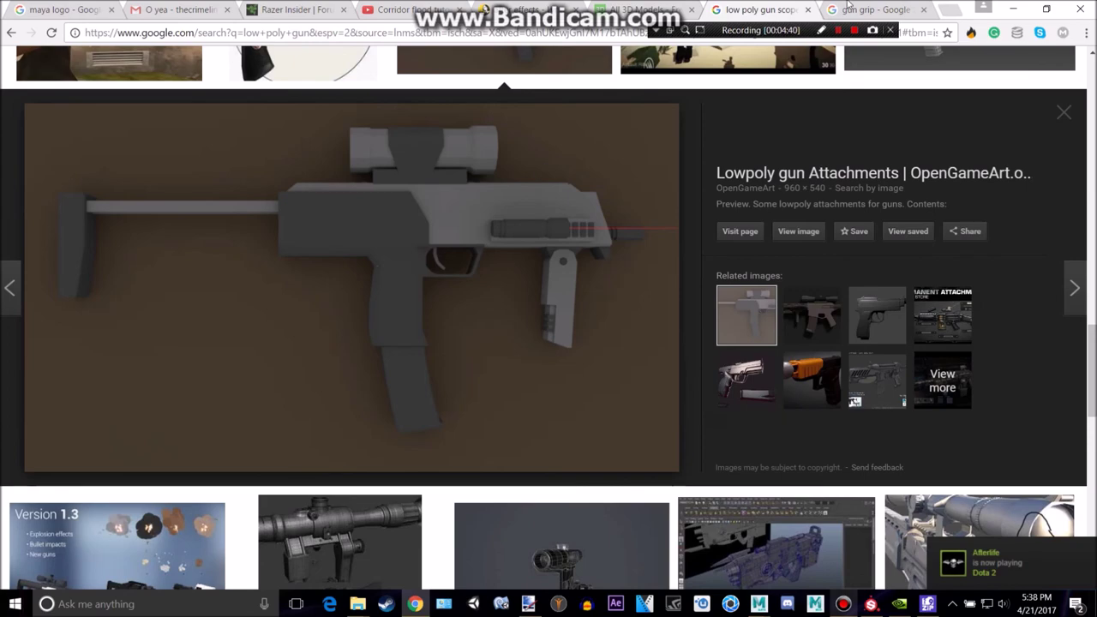
pyautogui.click(873, 10)
pyautogui.scroll(7, 629, 200)
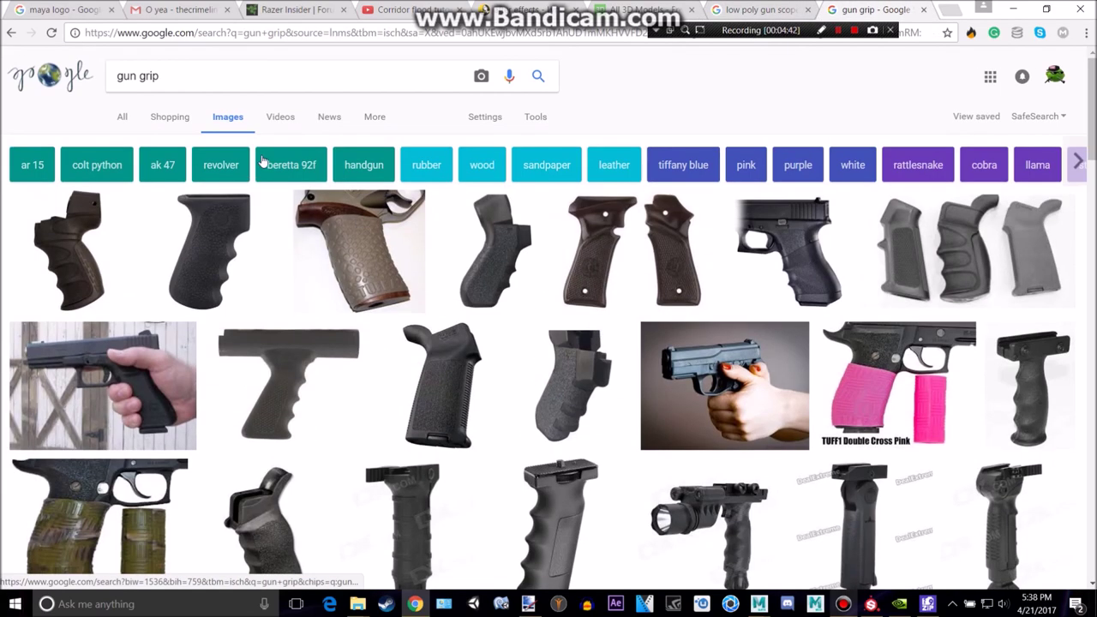
pyautogui.tripleClick(216, 75)
pyautogui.write('rifle')
pyautogui.press('Return')
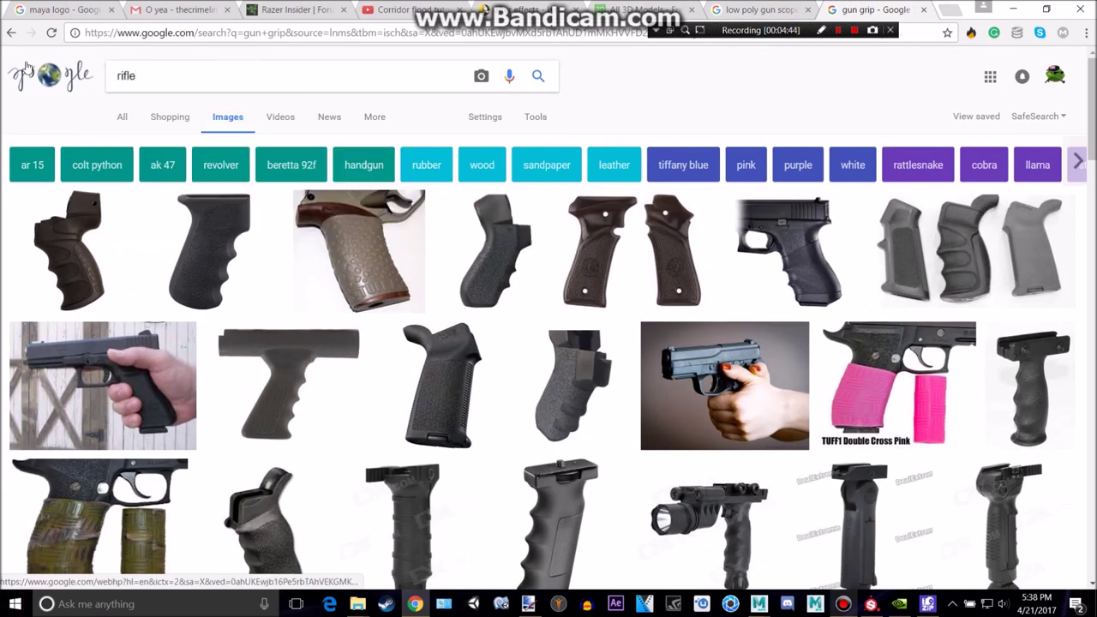
# Browse the rifle image results for reference designs and open the Just Cause Wiki assault rifle preview.
pyautogui.scroll(-3, 485, 379)
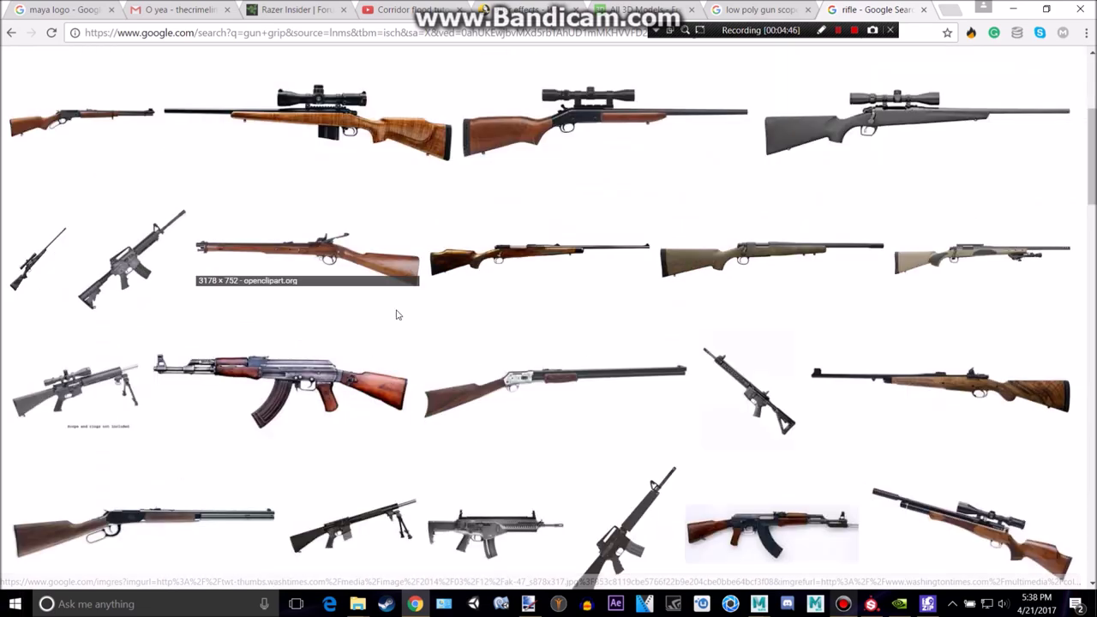
pyautogui.scroll(3, 374, 294)
pyautogui.scroll(-4, 311, 311)
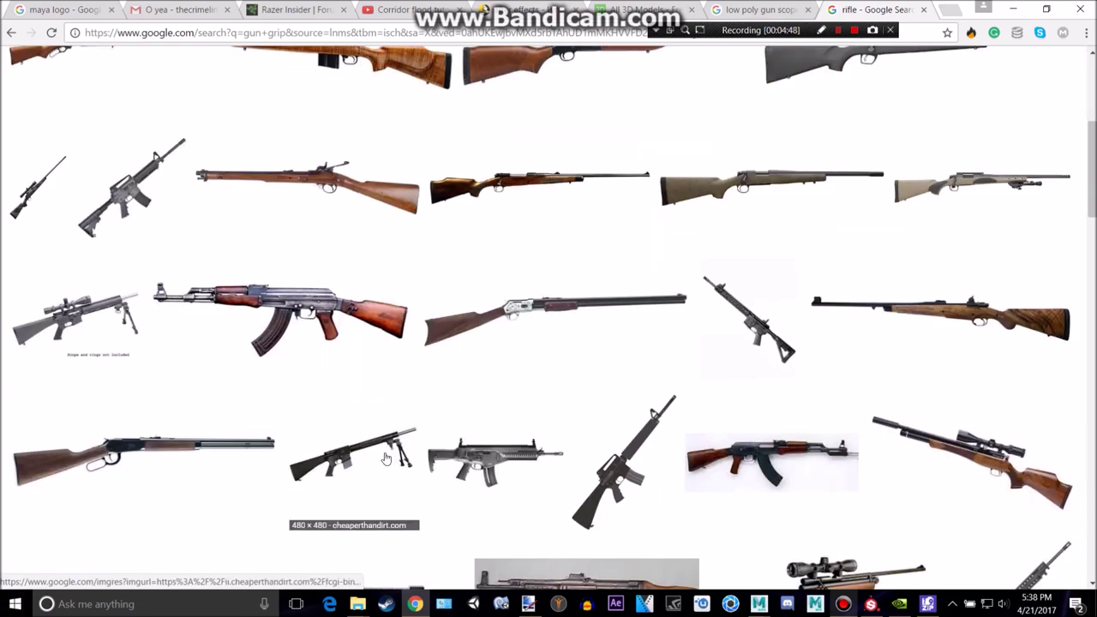
pyautogui.click(314, 307)
pyautogui.scroll(-8, 249, 358)
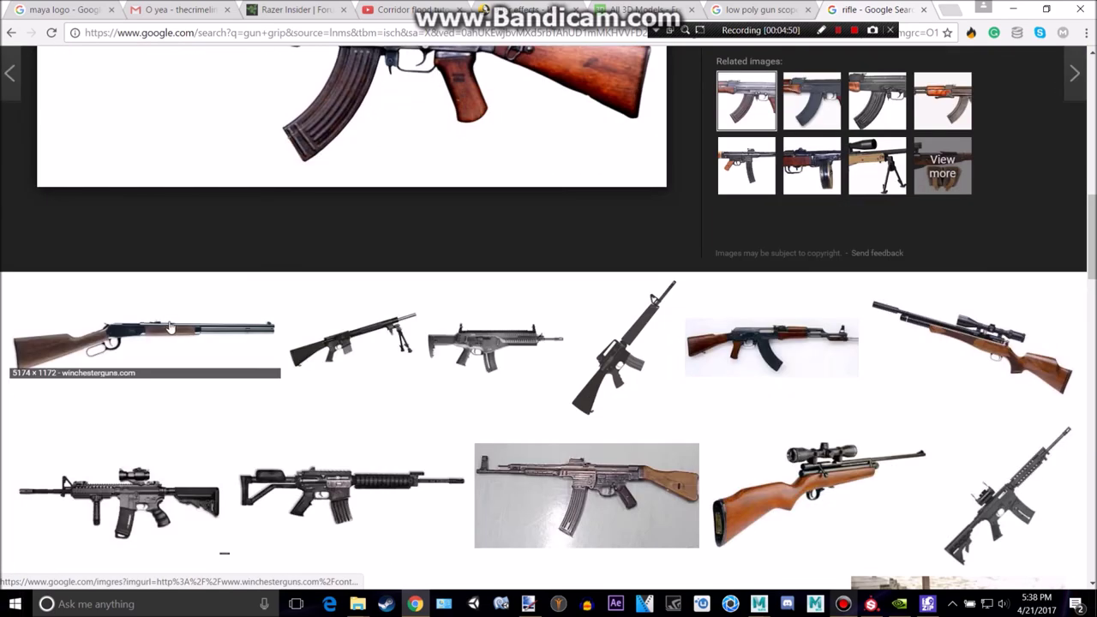
pyautogui.scroll(4, 248, 358)
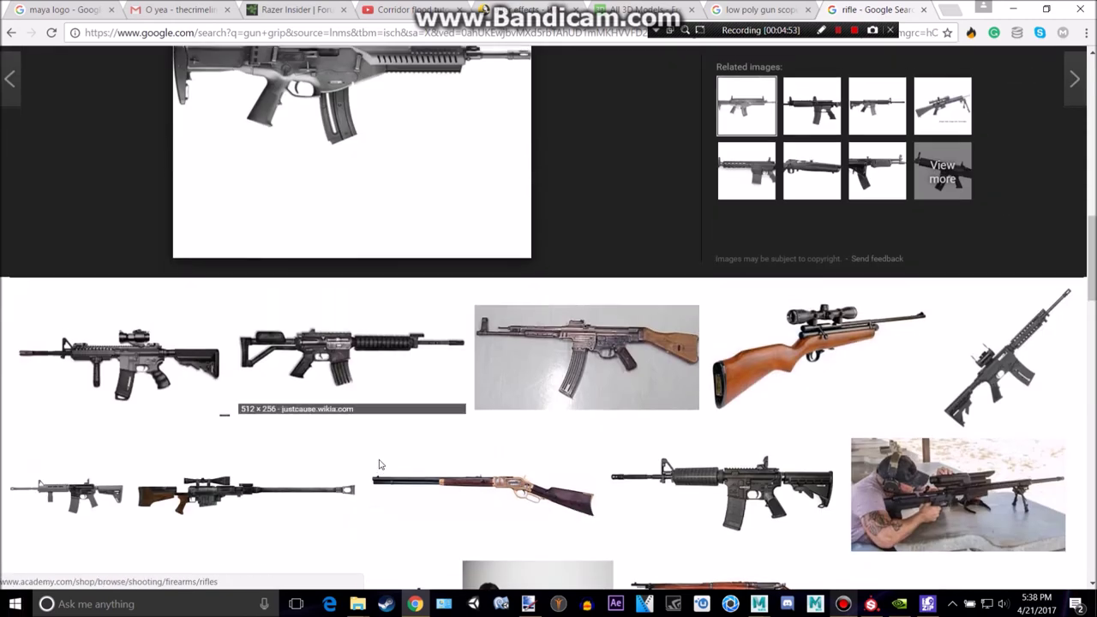
pyautogui.click(383, 377)
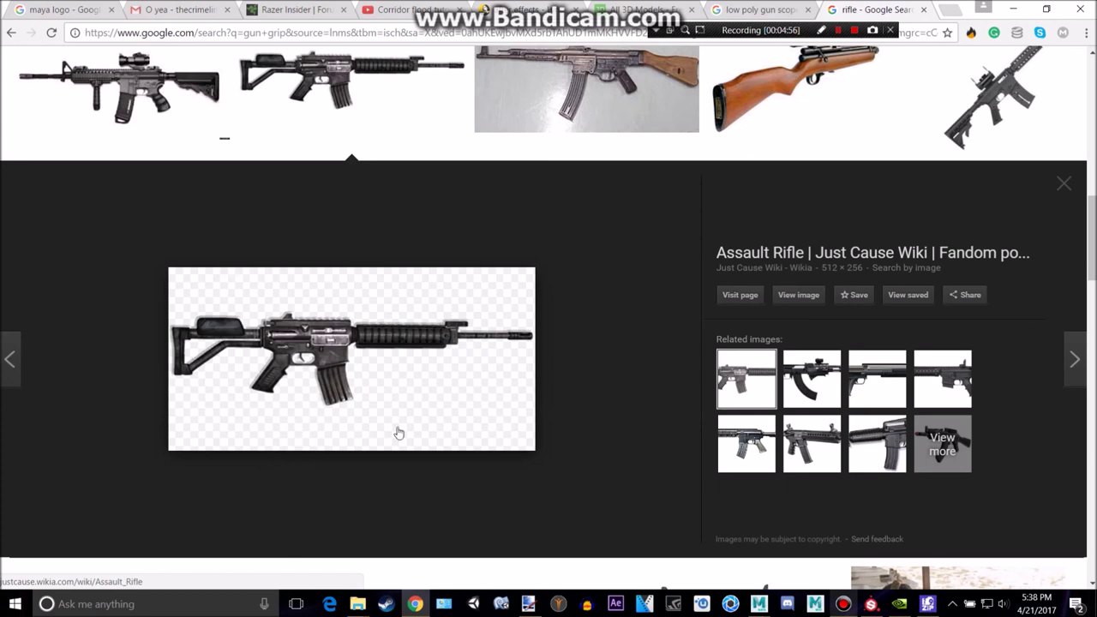
# Switch back to Maya and examine the whole rifle model from its stock side.
pyautogui.click(760, 603)
pyautogui.click(802, 544)
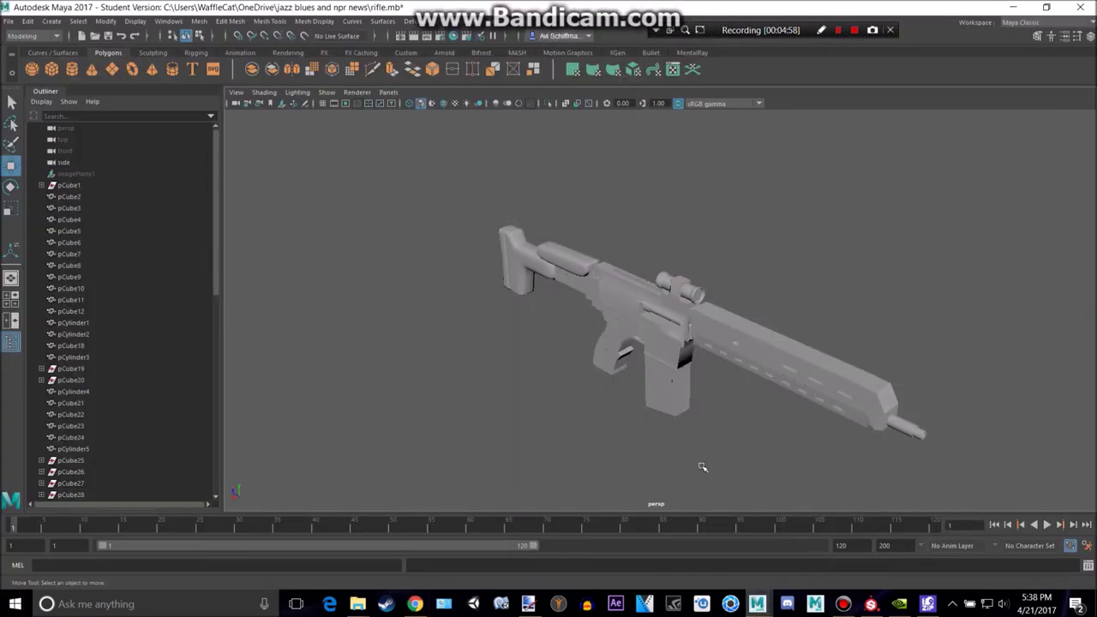
pyautogui.keyDown('alt'); pyautogui.moveTo(467, 376); pyautogui.dragTo(527, 366); pyautogui.keyUp('alt')
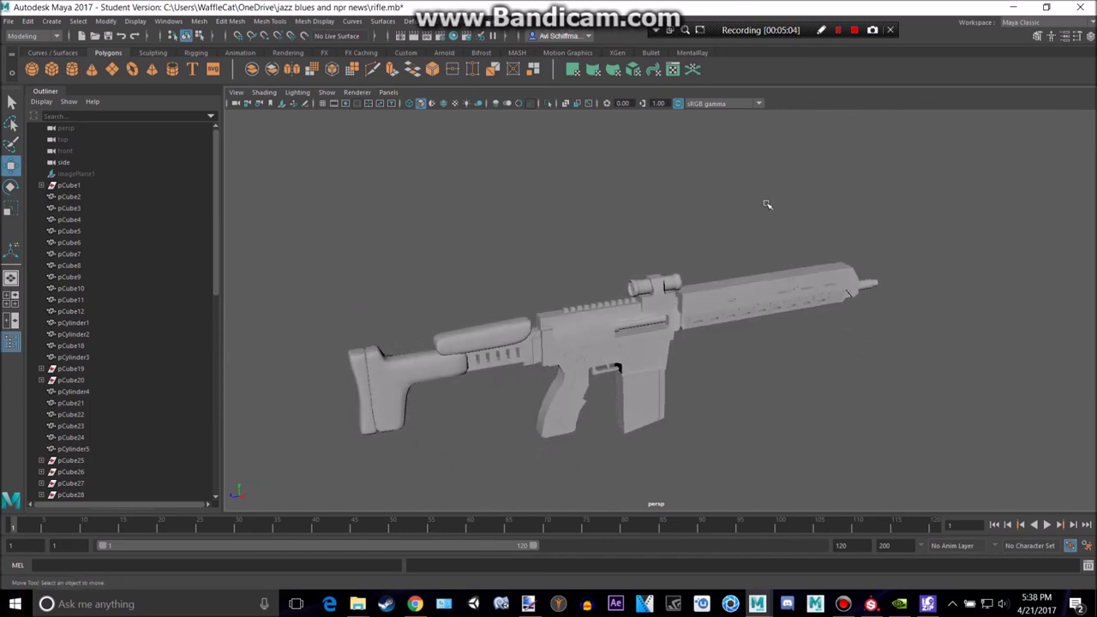